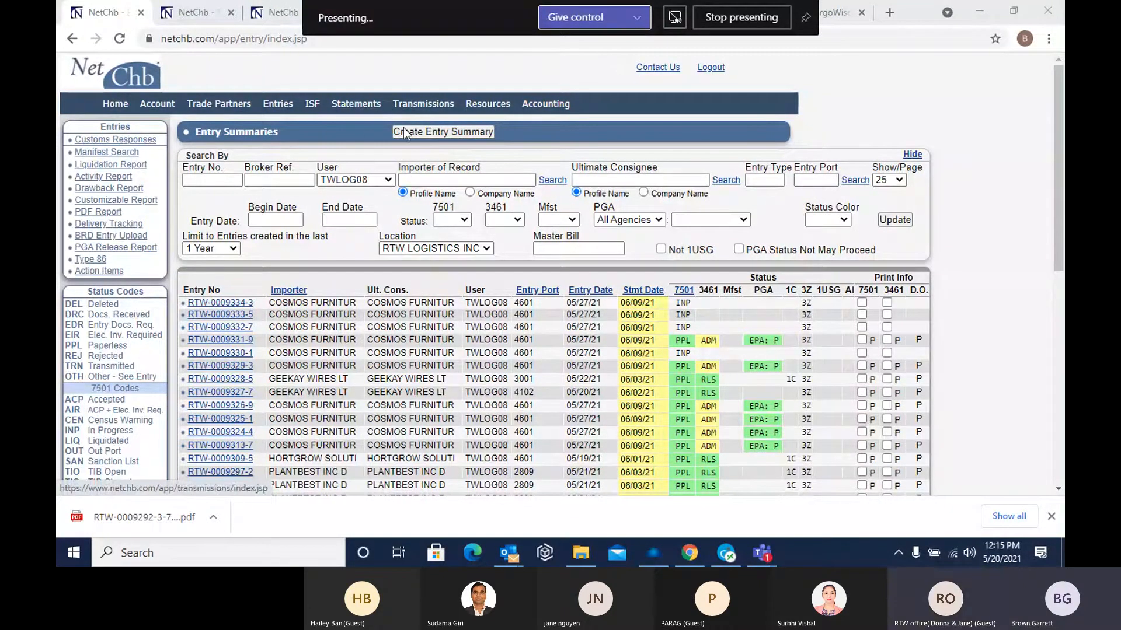
Copy the master bill number from the manifest records of the topmost COSMOS FURNITURE INC entry
left_click(234, 304)
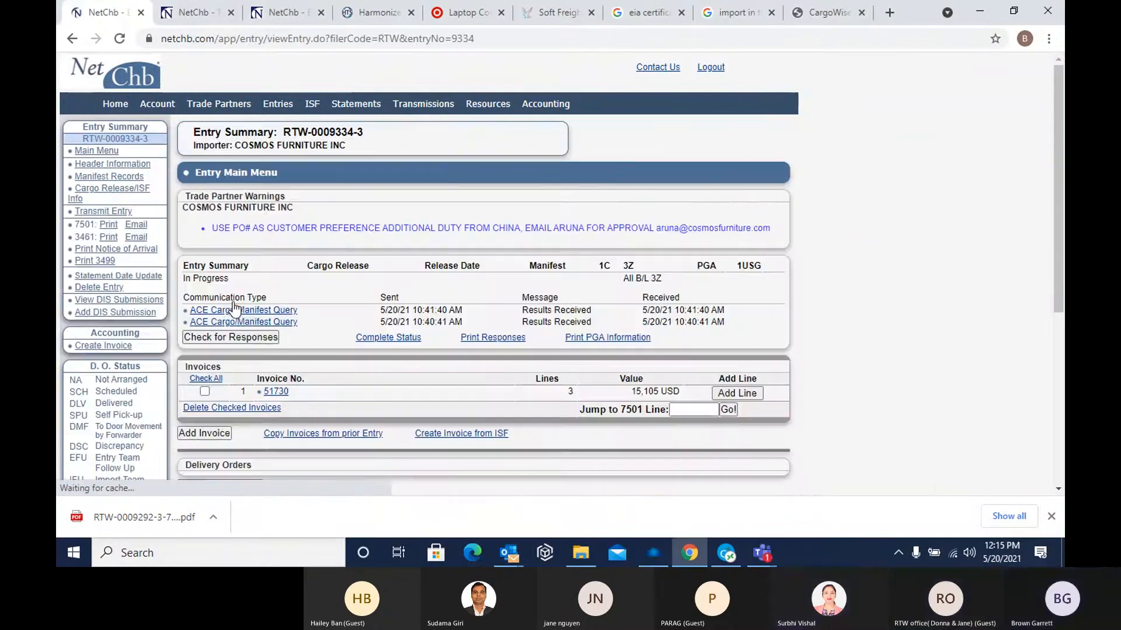
left_click(115, 177)
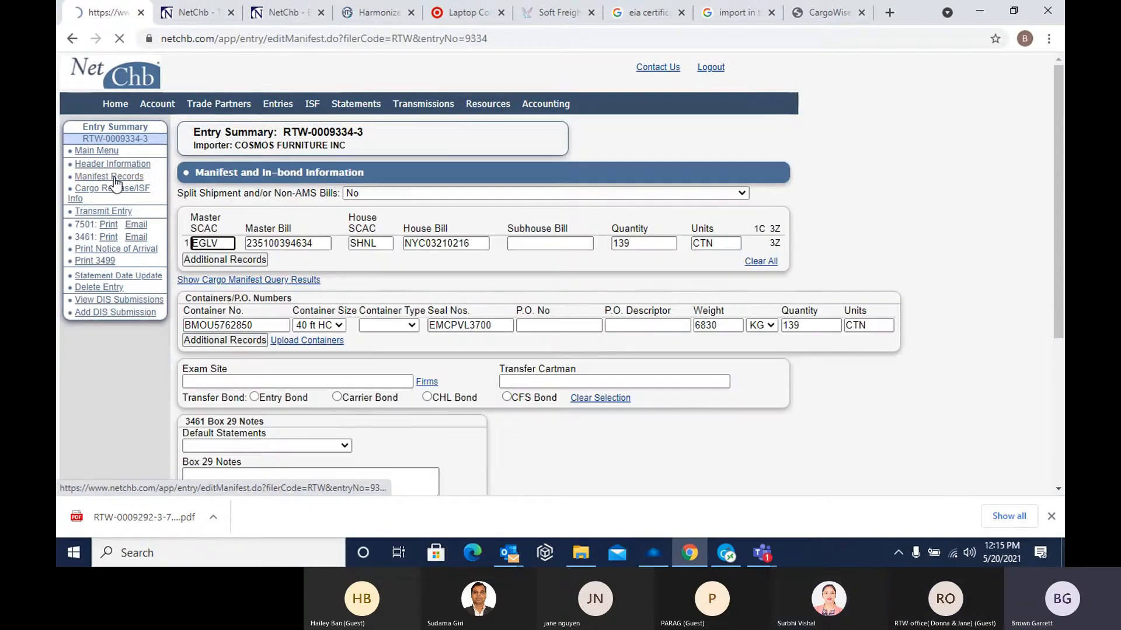
left_click_drag(315, 243, 240, 247)
right_click(240, 247)
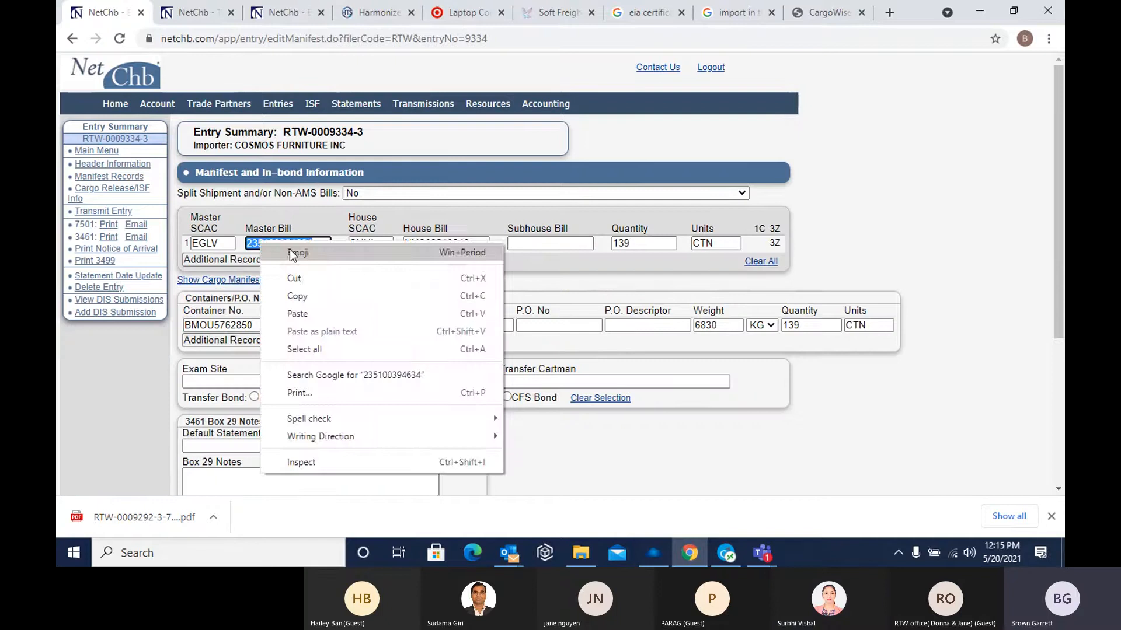
left_click(315, 295)
Start a new entry summary and fill its cargo manifest query with the copied master bill number and master SCAC EGLV
left_click(72, 38)
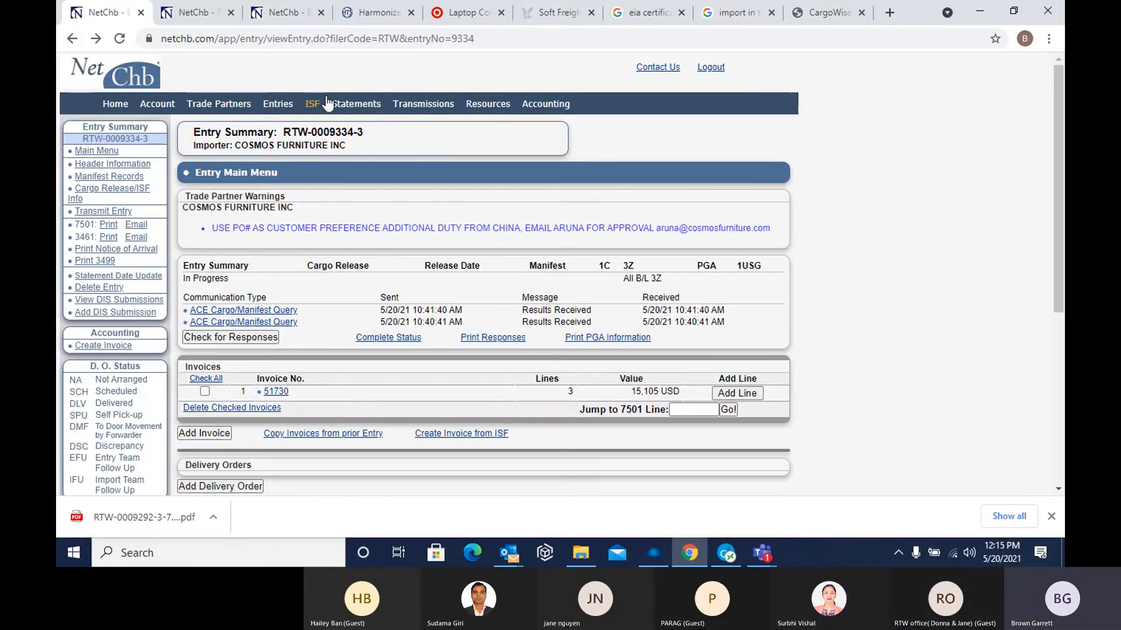
left_click(277, 105)
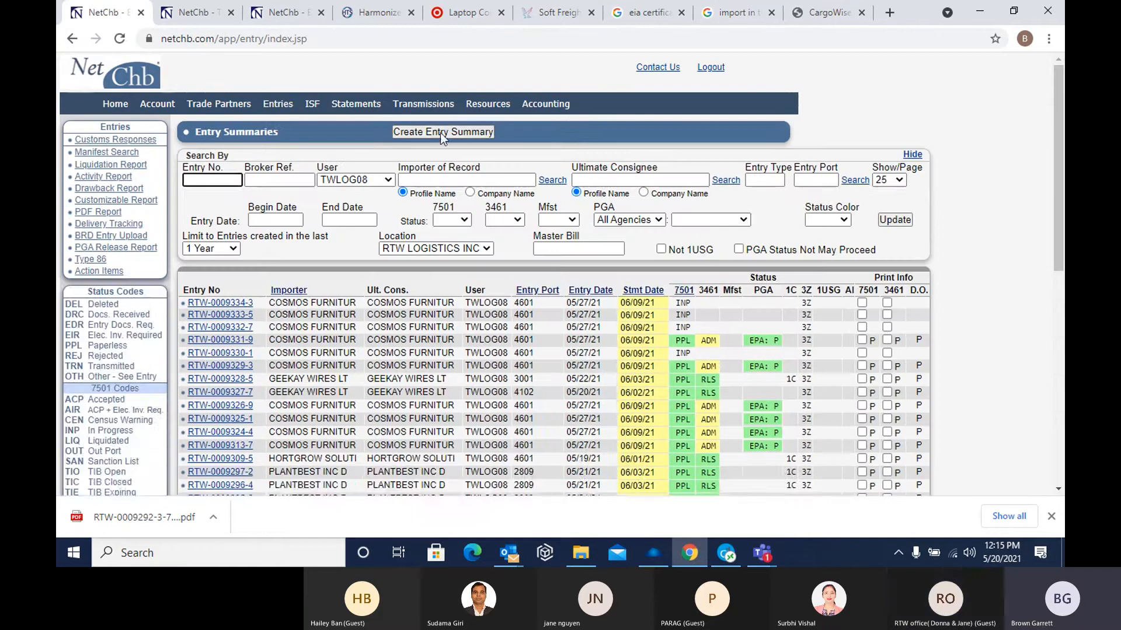
left_click(440, 132)
left_click(296, 303)
right_click(296, 304)
left_click(363, 419)
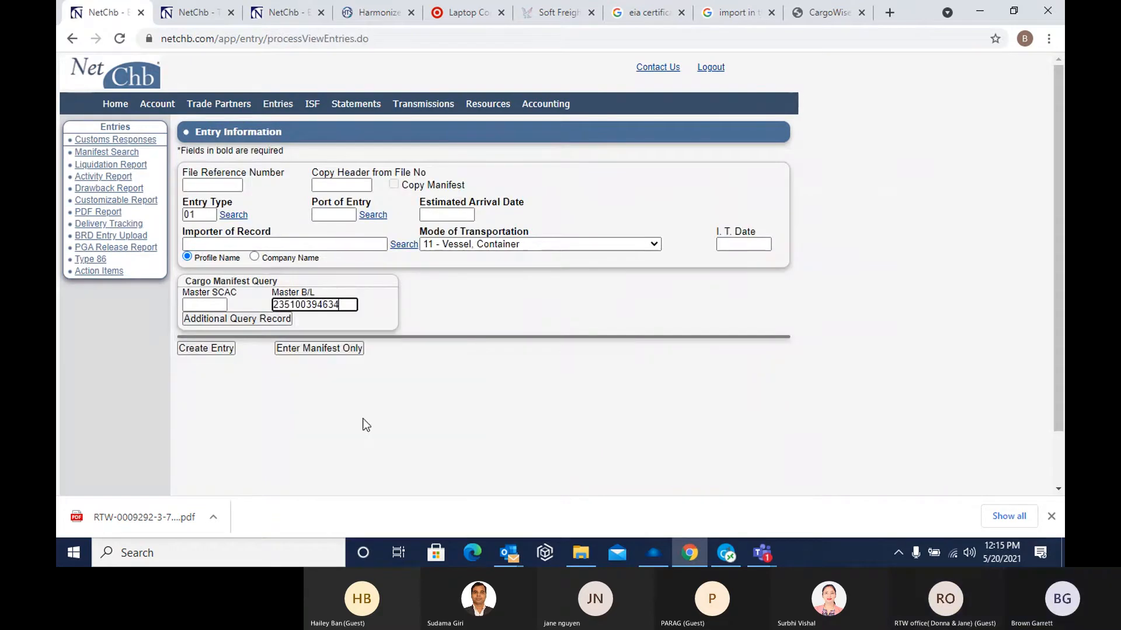
left_click(220, 304)
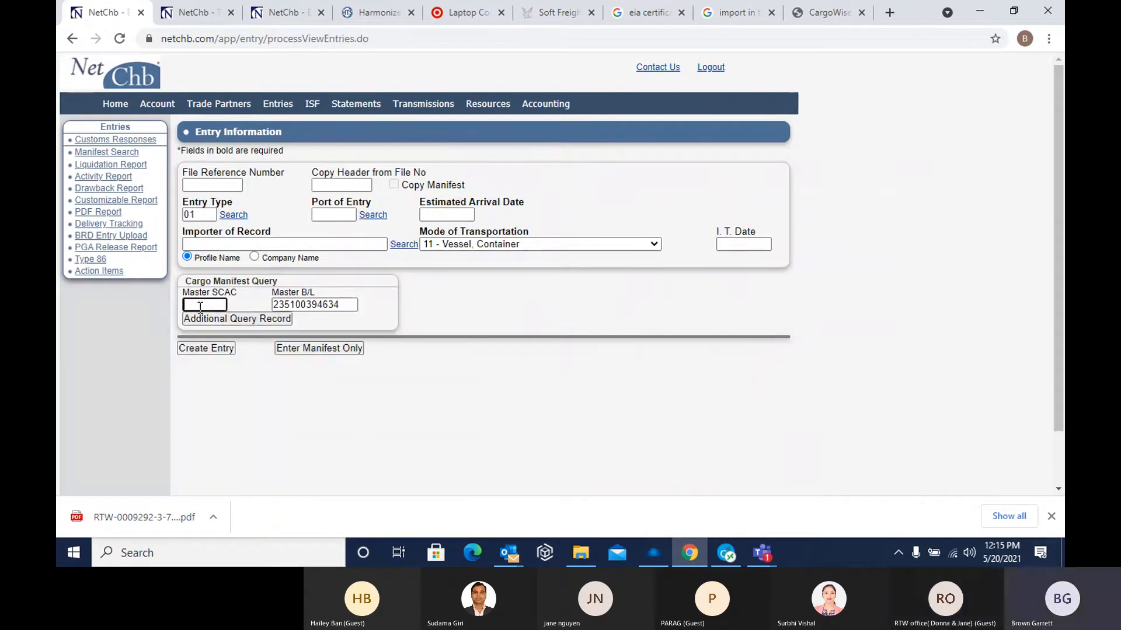
type("E")
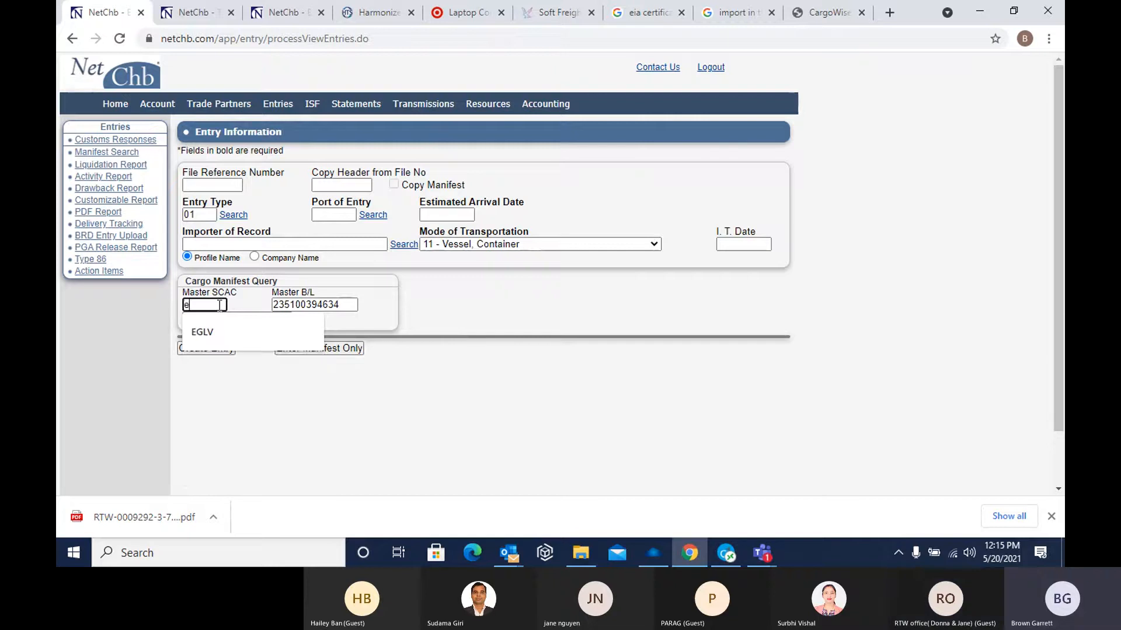
left_click(222, 330)
Set the new entry's importer of record to COSMOS FURNITURE INC
left_click(213, 244)
type("CO")
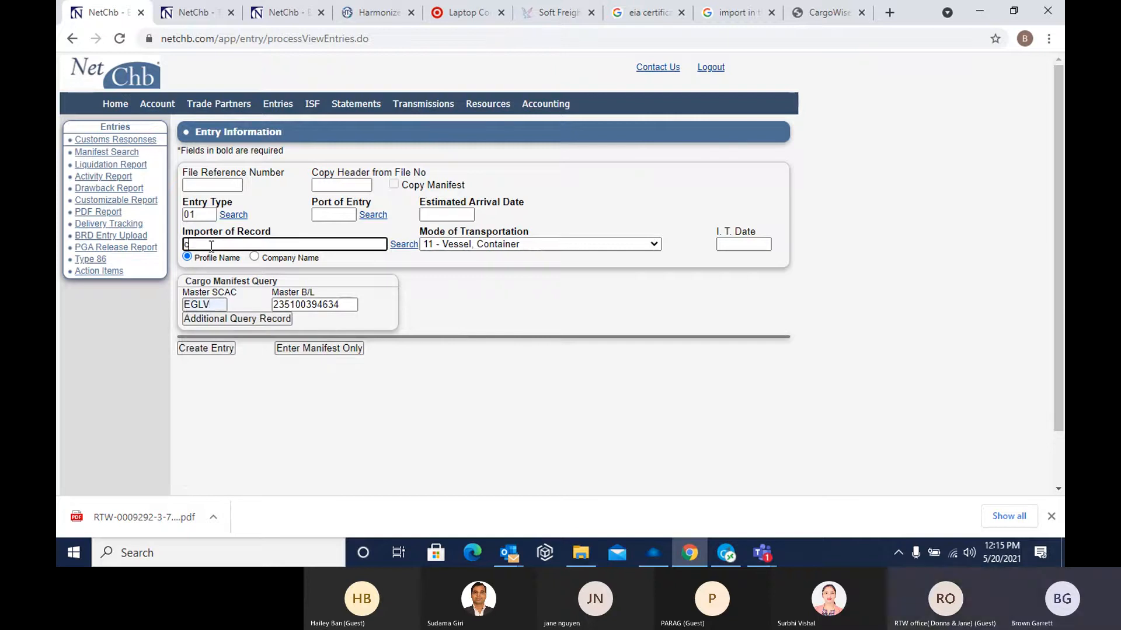
type("SMO FILMS, INC.")
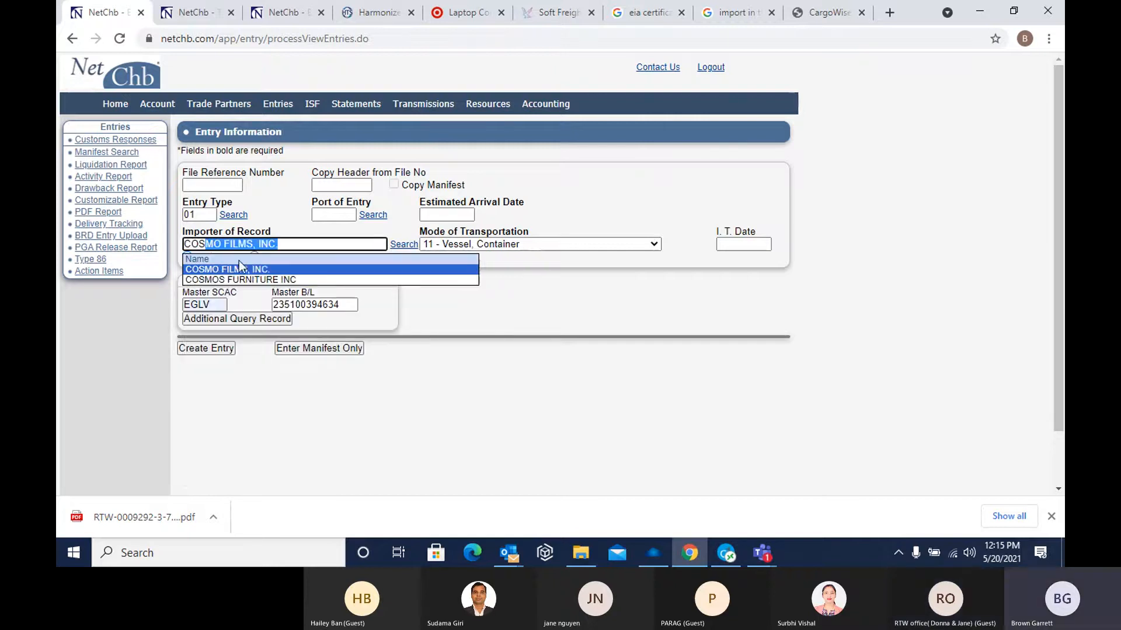
left_click(272, 279)
Set the new entry's port of entry to 4601 NEW YORK/NEWARK AREA and its estimated arrival date to 052721
left_click(331, 216)
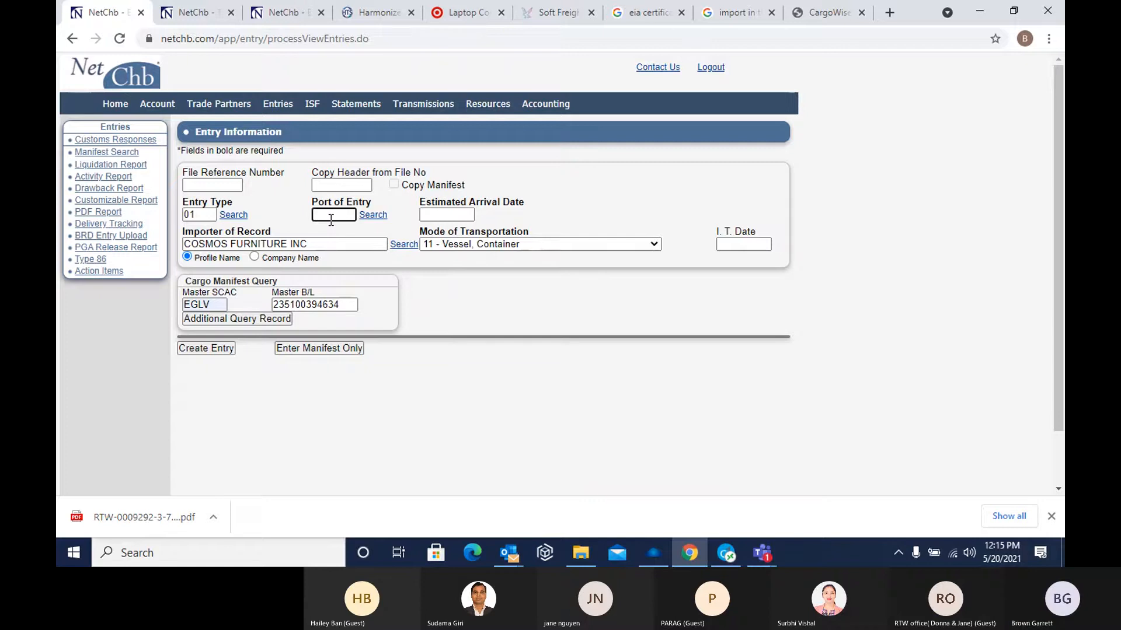
type("460")
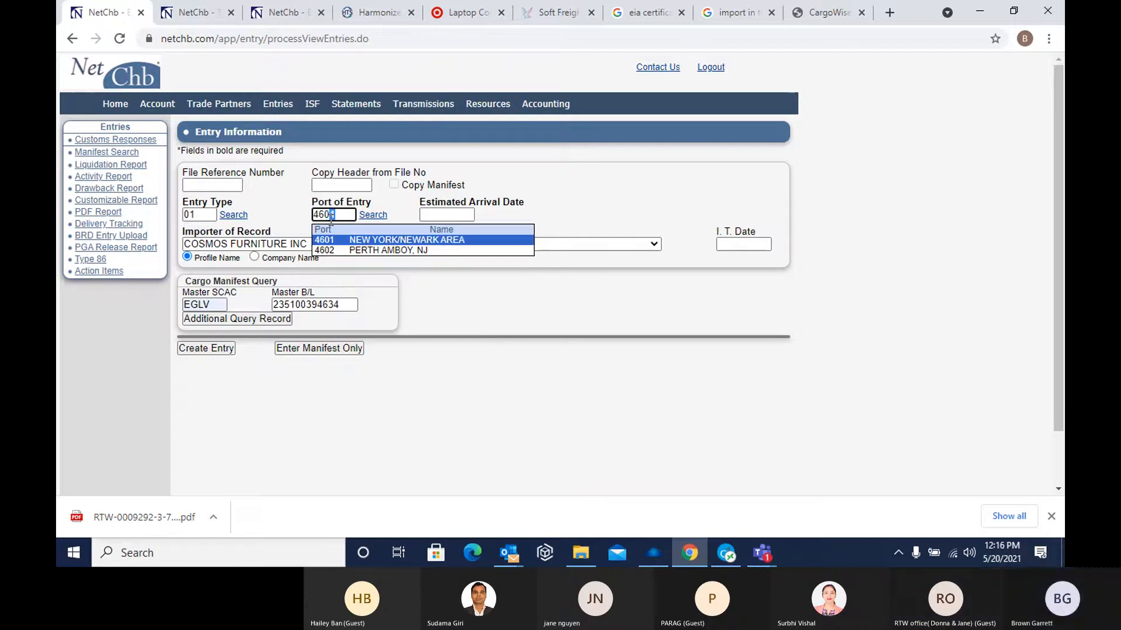
type("1")
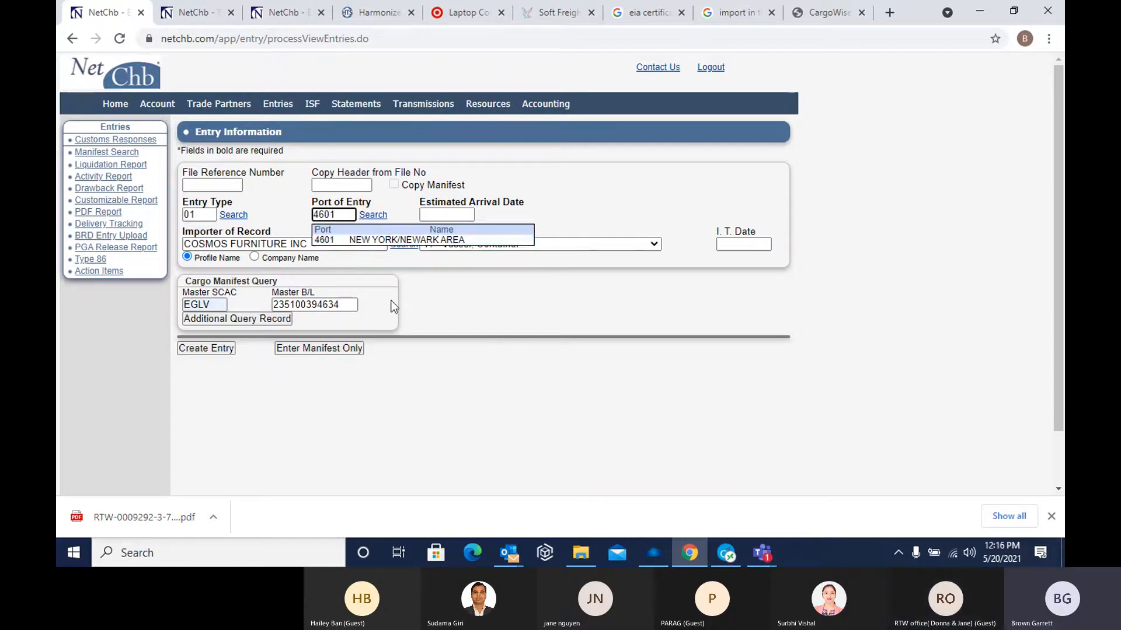
left_click(370, 240)
left_click(446, 216)
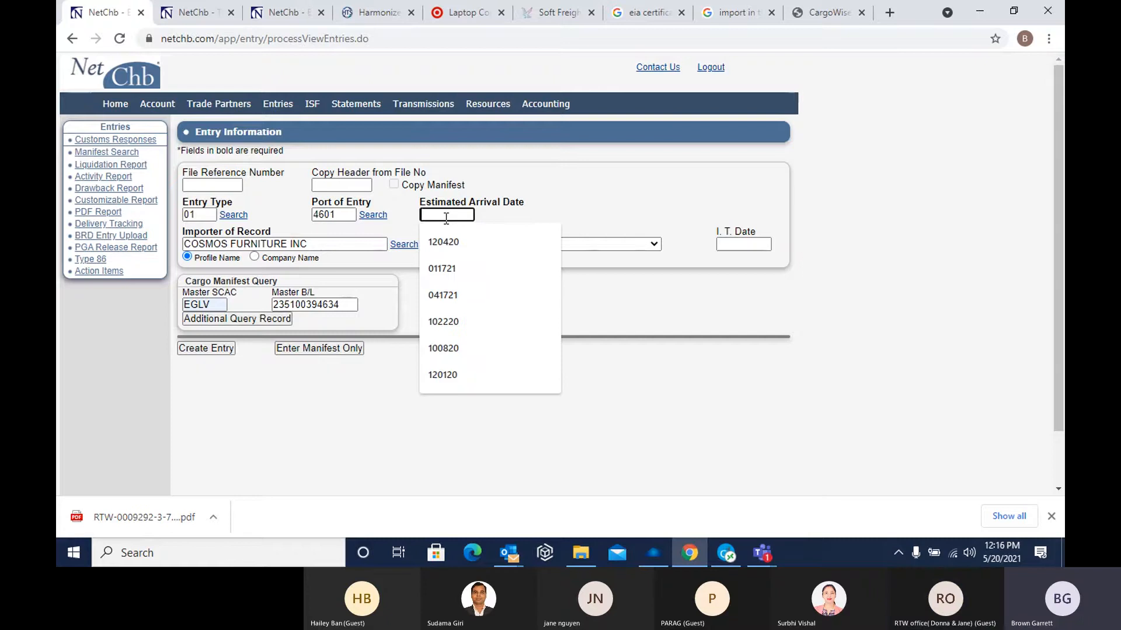
type("05")
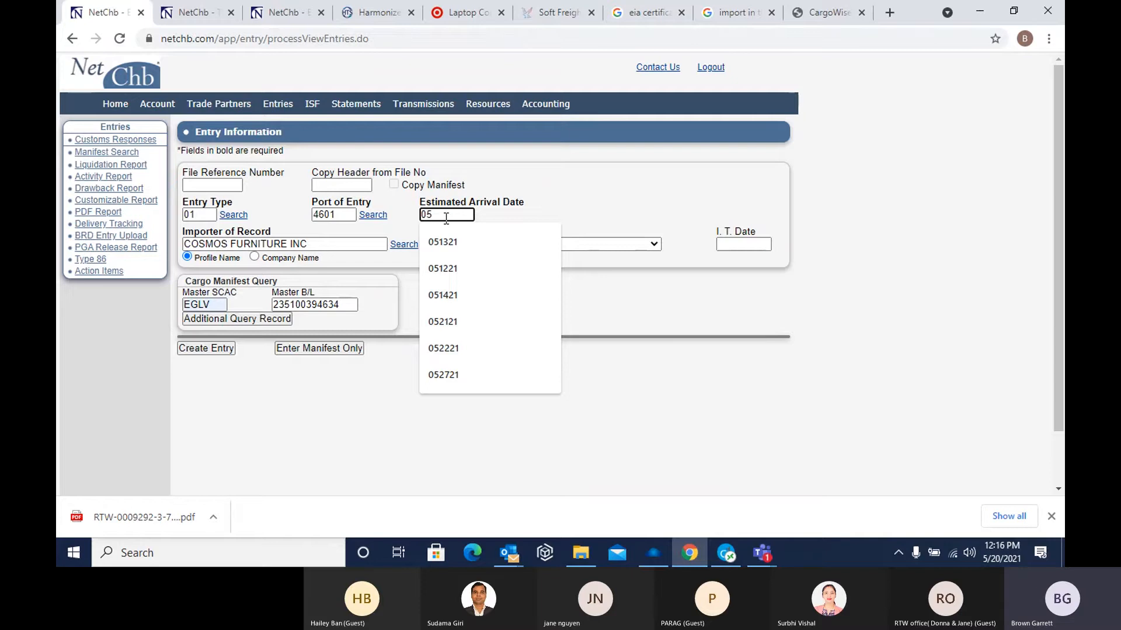
type("2721")
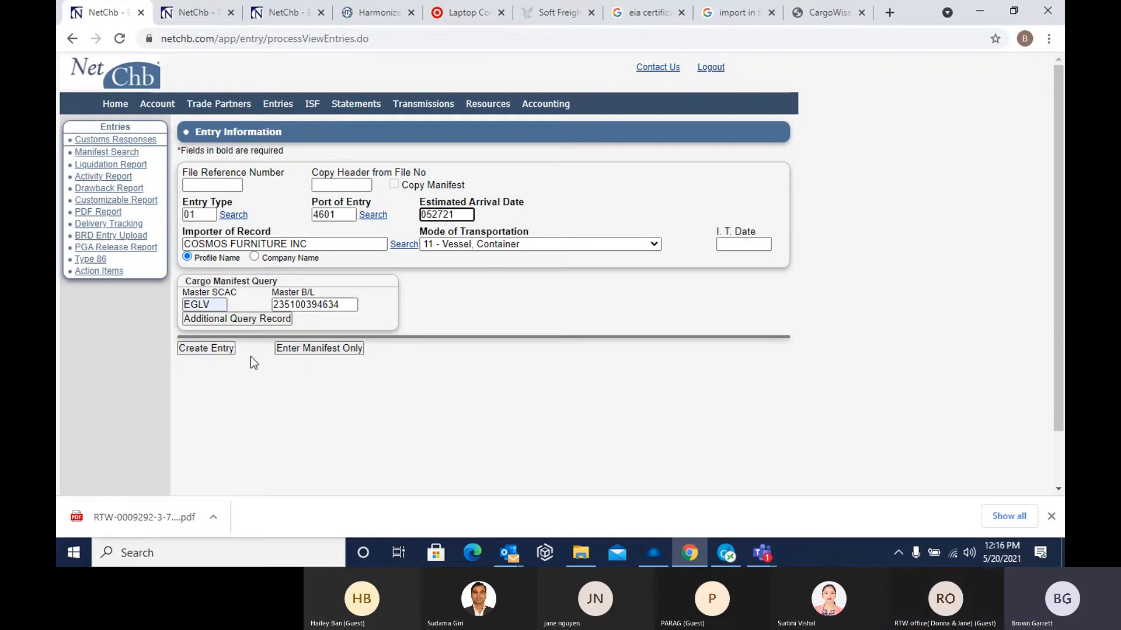
Leave the new entry form and open the header information of the topmost COSMOS FURNITURE INC entry, down to its gross weight
left_click(285, 105)
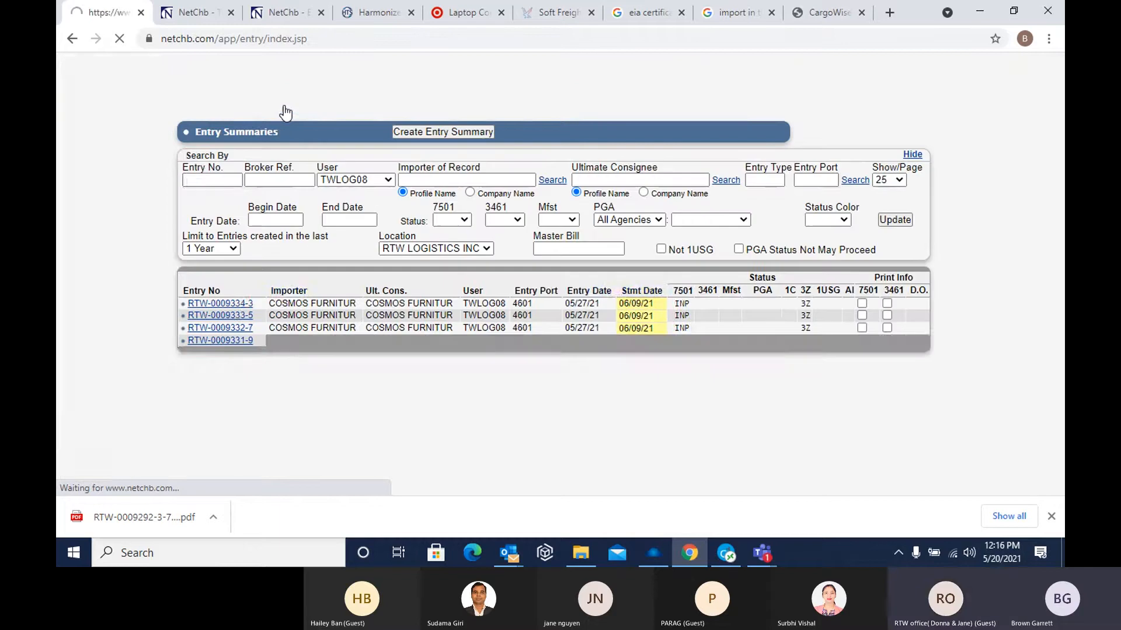
left_click(235, 304)
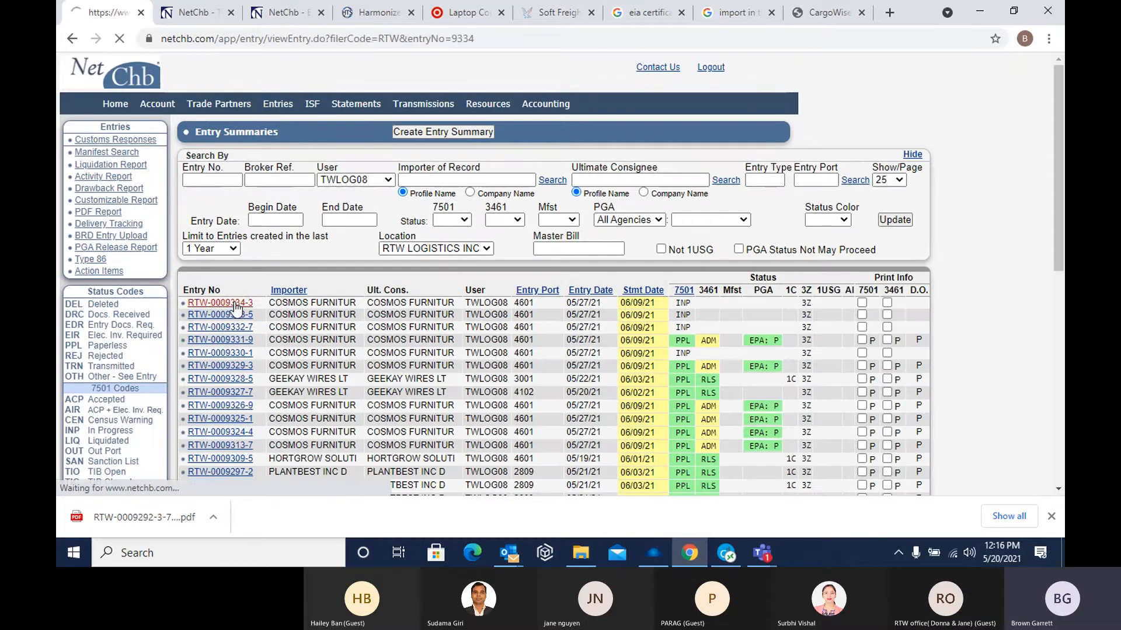
left_click(112, 164)
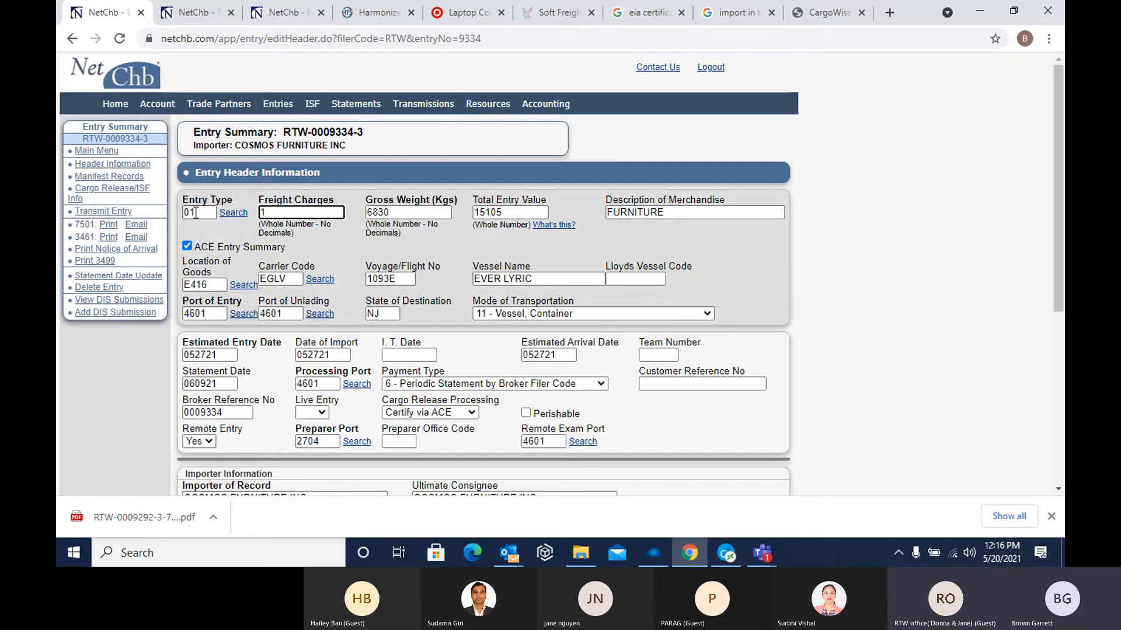
scroll(215, 236, "down", 1)
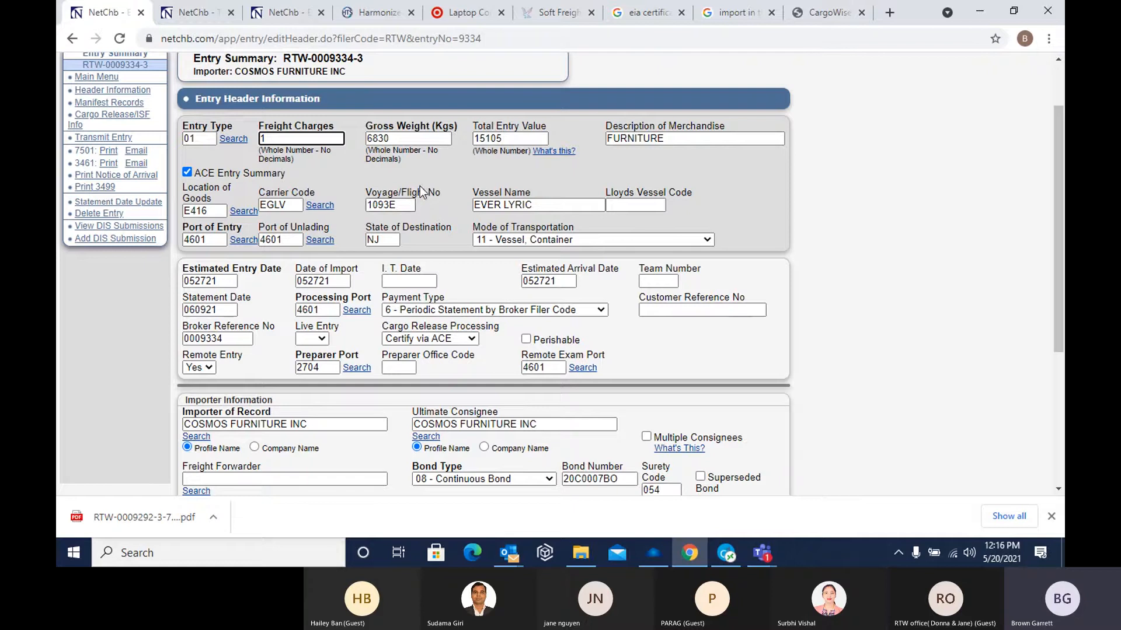
left_click(392, 140)
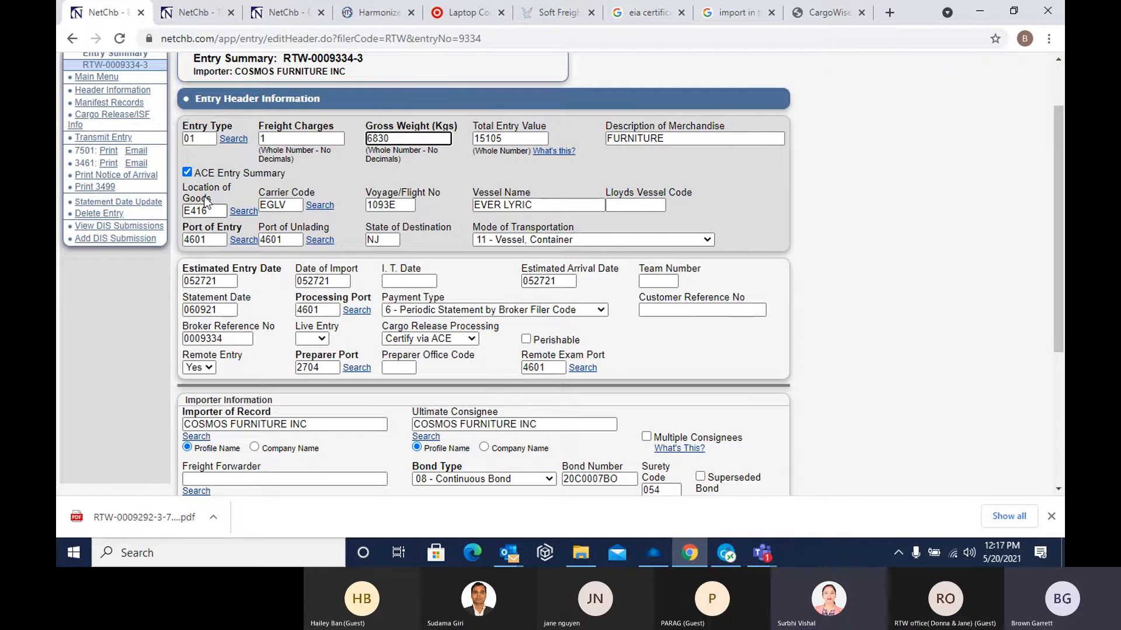
Clear the location of goods and re-enter it as FIRMS code E416, MAHER TERM BLDG 2100 CDS
left_click(212, 212)
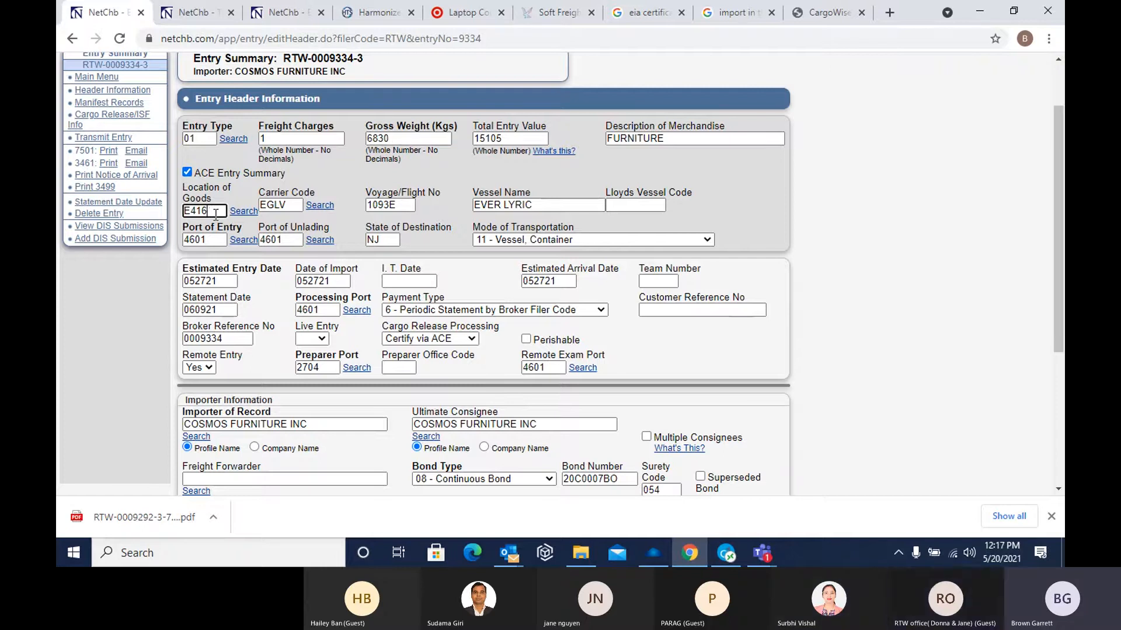
key("BackSpace")
key("BackSpace")
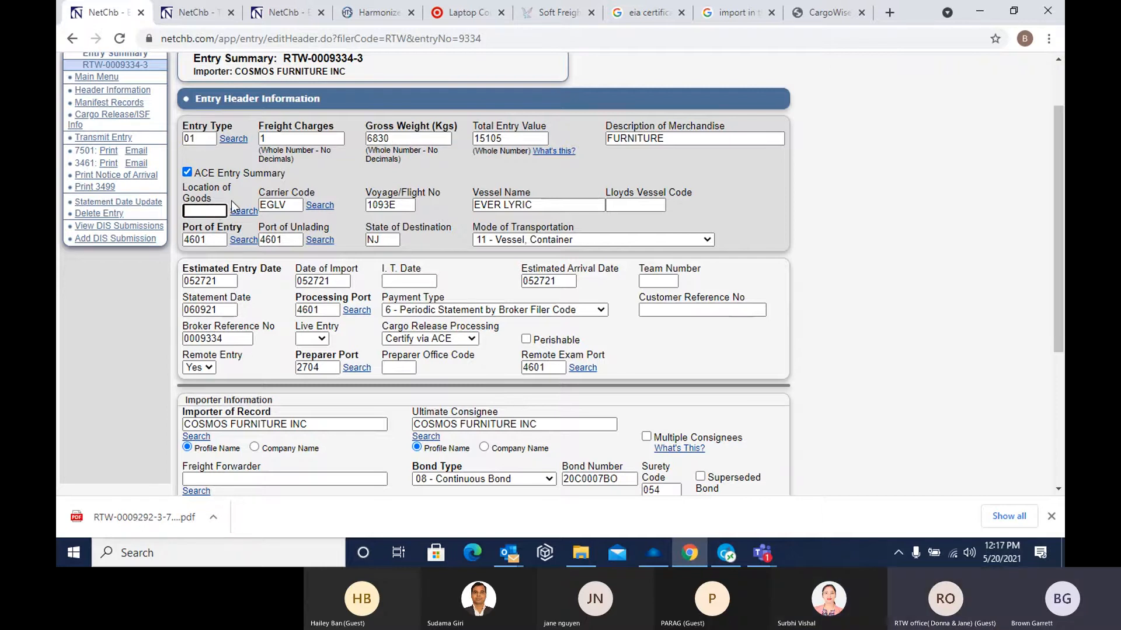
type("E410")
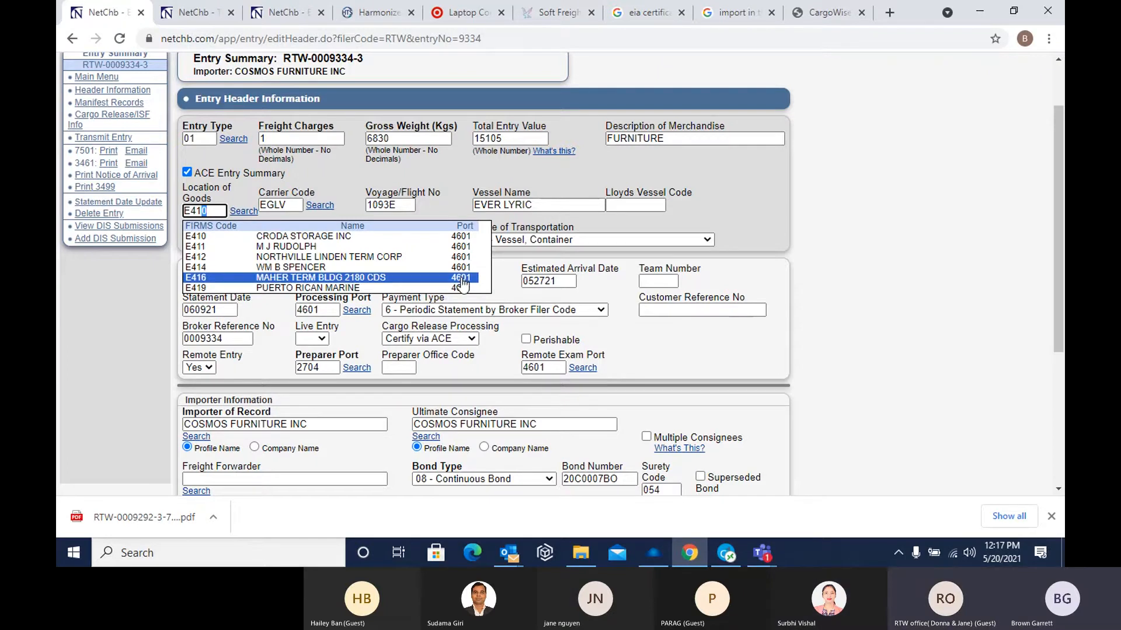
left_click(357, 281)
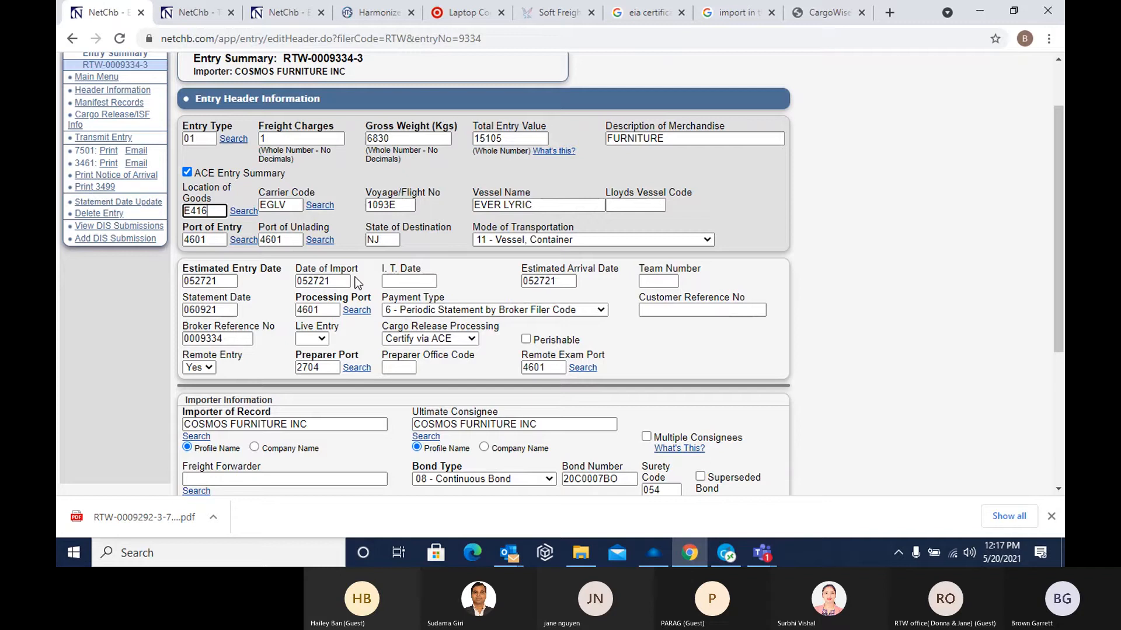
Examine the header's ports of entry and unlading, vessel name, voyage number, estimated entry date and the available modes of transportation
left_click(208, 242)
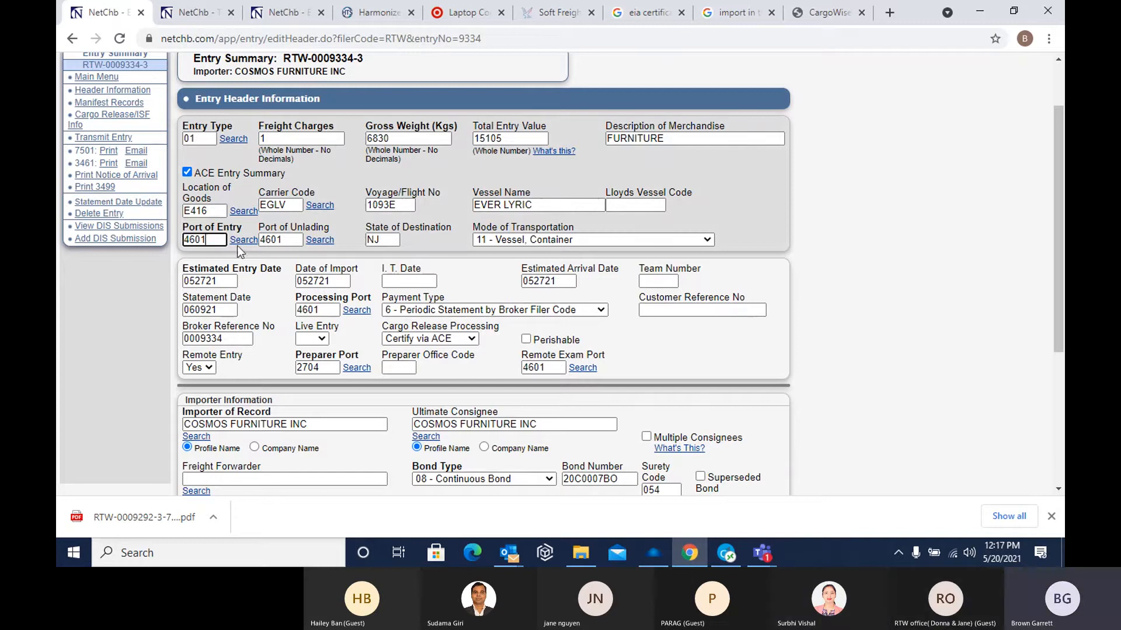
left_click(290, 242)
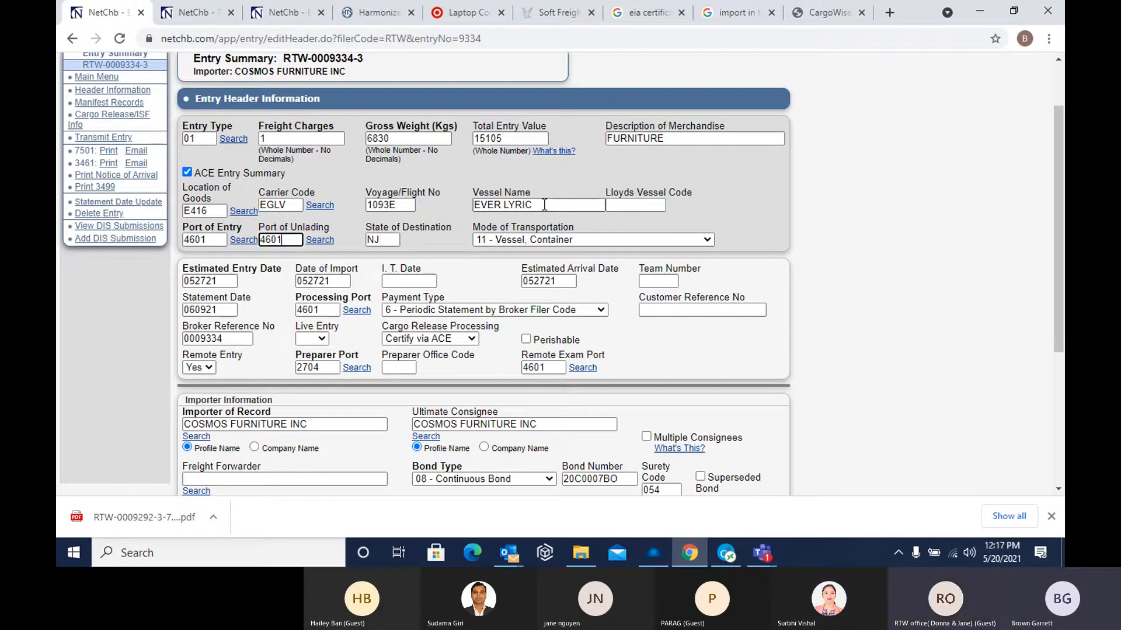
left_click_drag(544, 205, 465, 207)
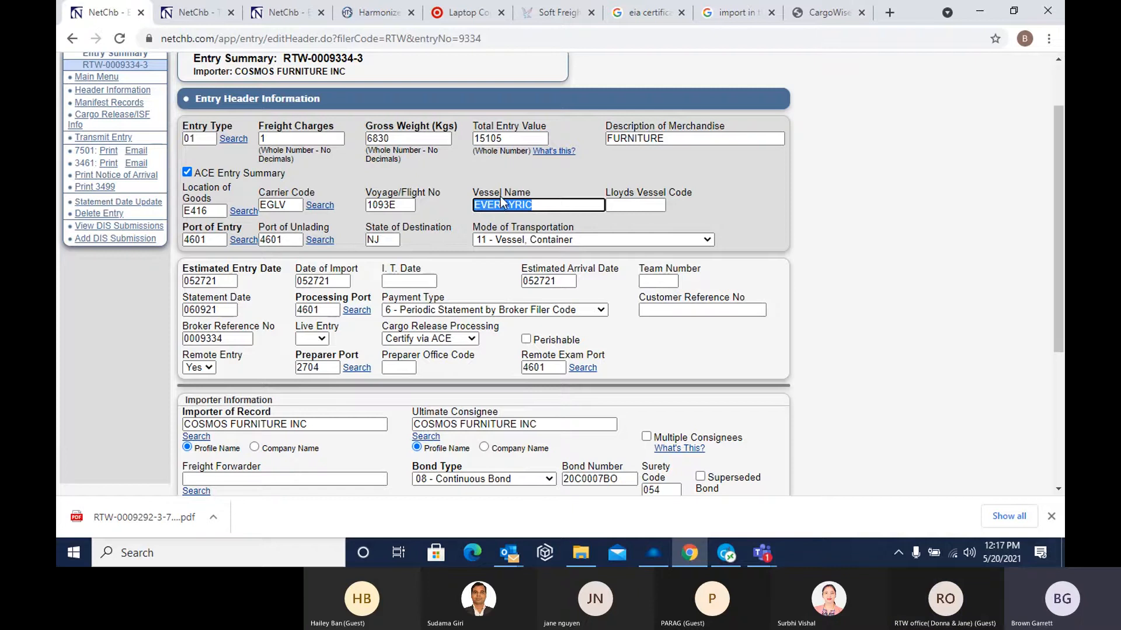
left_click(376, 206)
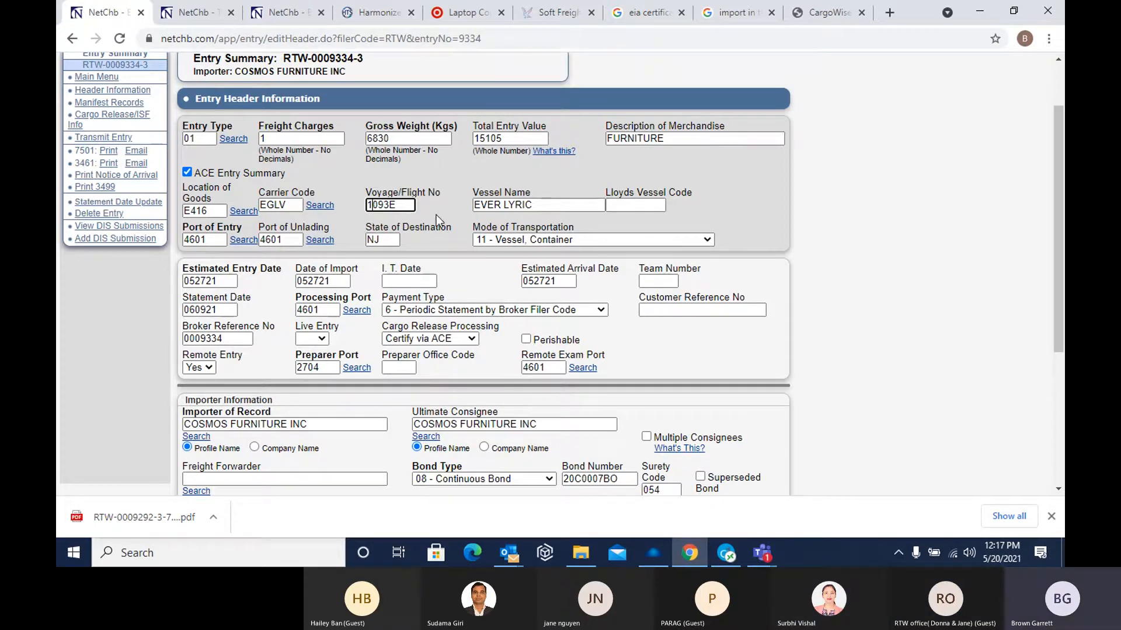
left_click(222, 282)
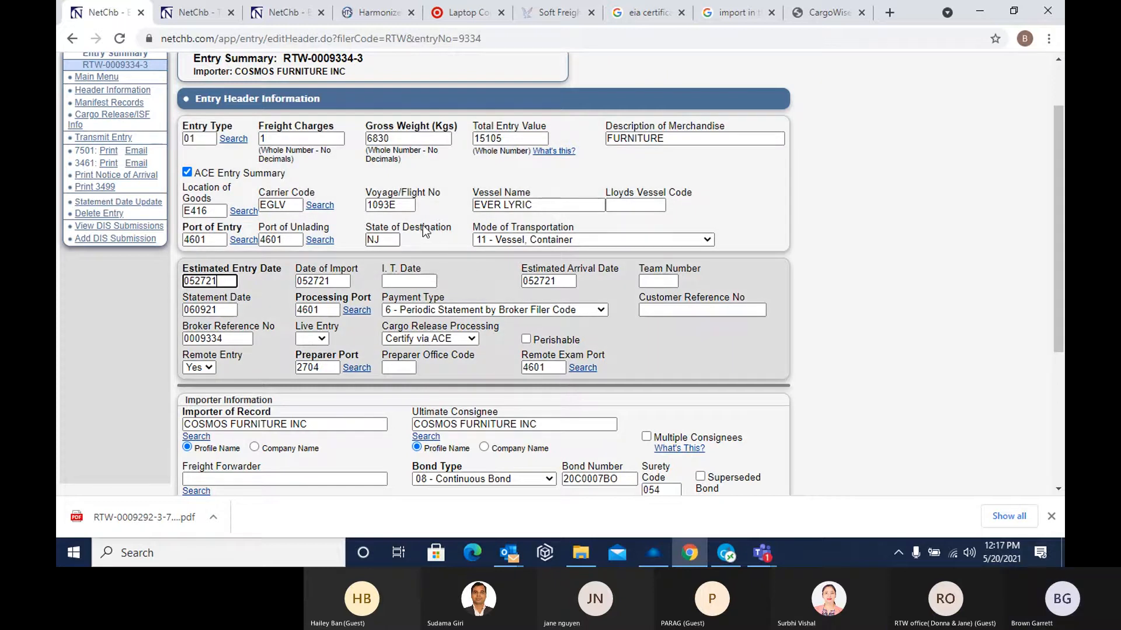
left_click(513, 248)
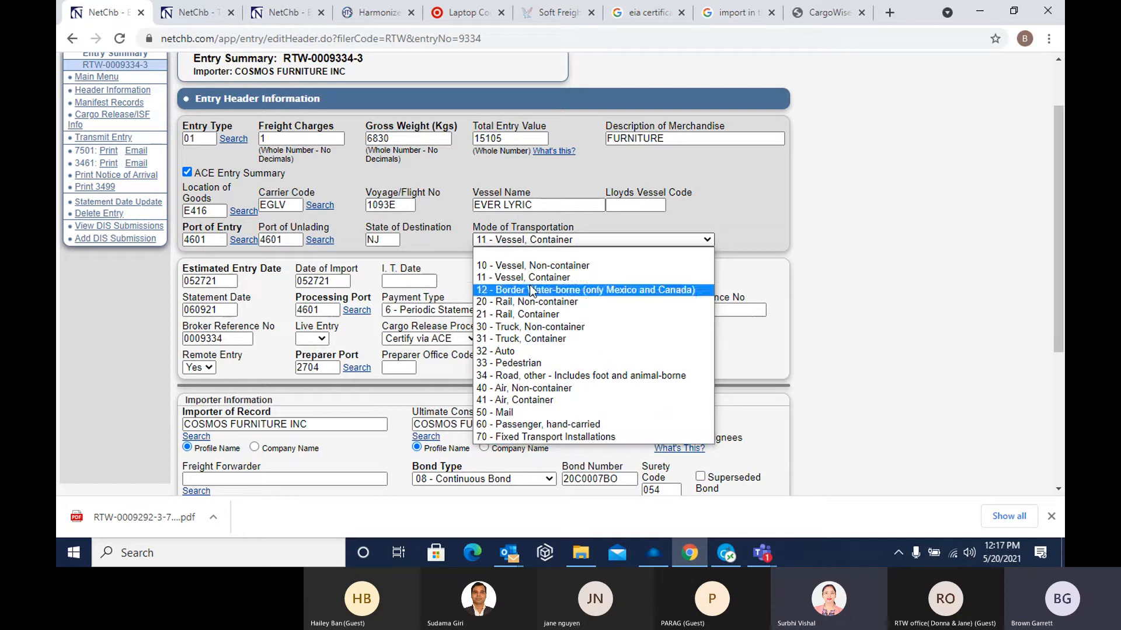
left_click(497, 277)
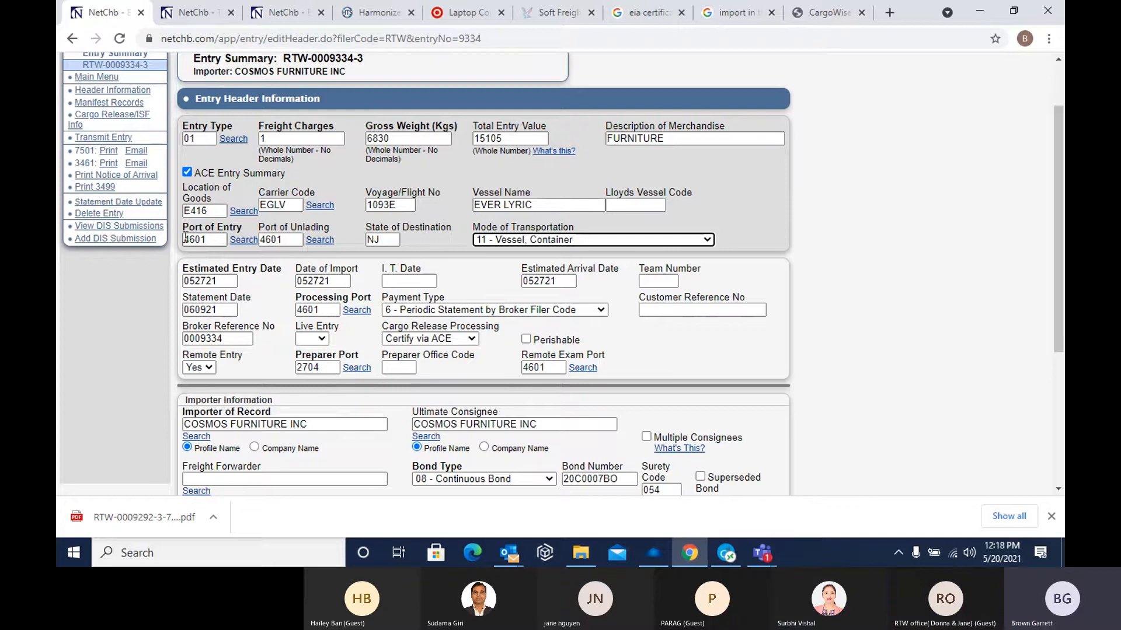
Change the entry header's port of entry to 2809
left_click(208, 240)
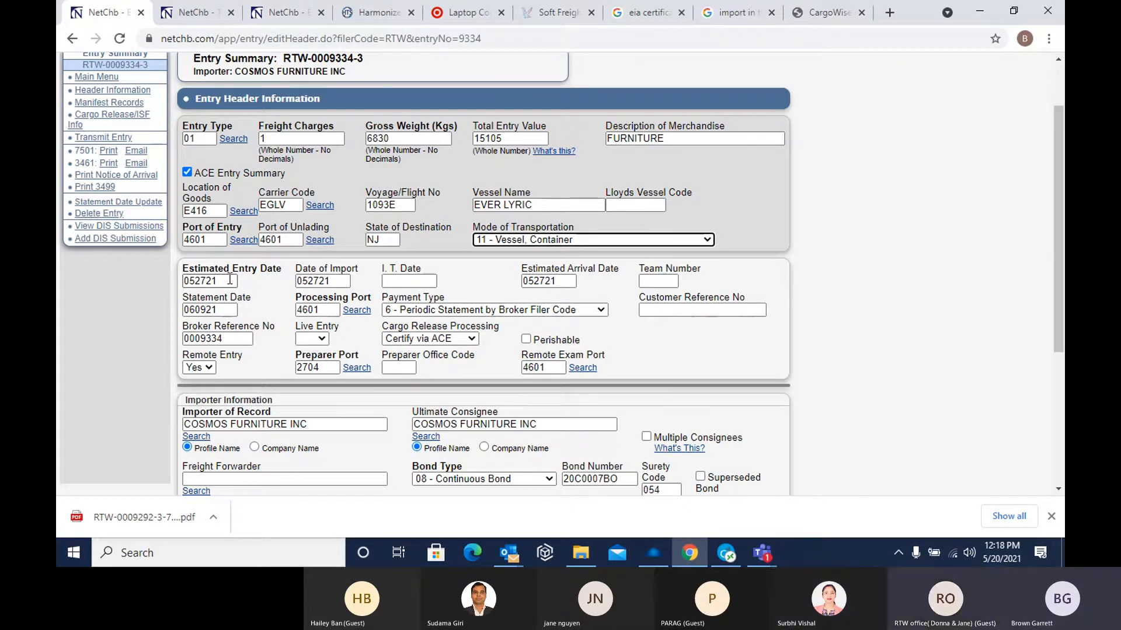
left_click(215, 241)
key("BackSpace")
key("BackSpace")
key("BackSpace")
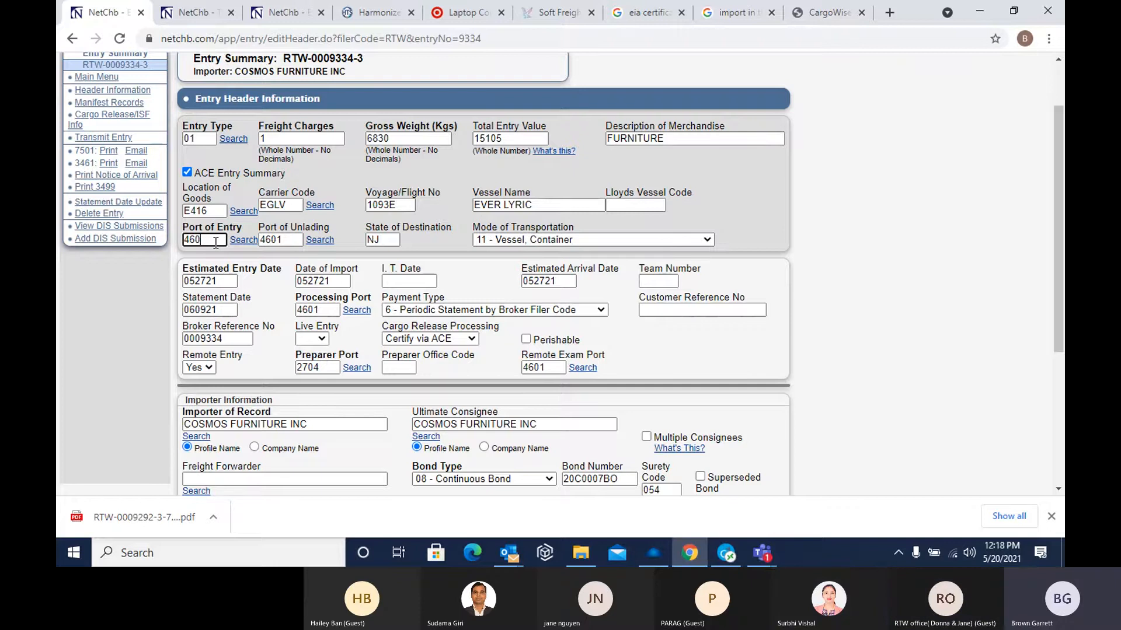
key("BackSpace")
type("2809")
key("Tab")
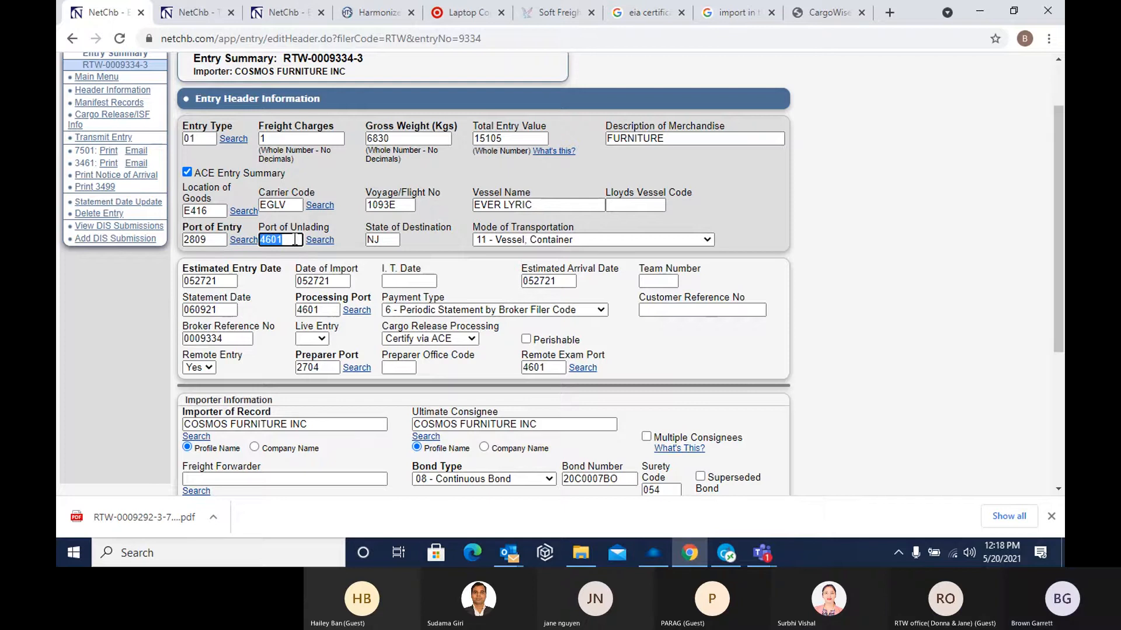
type("2809")
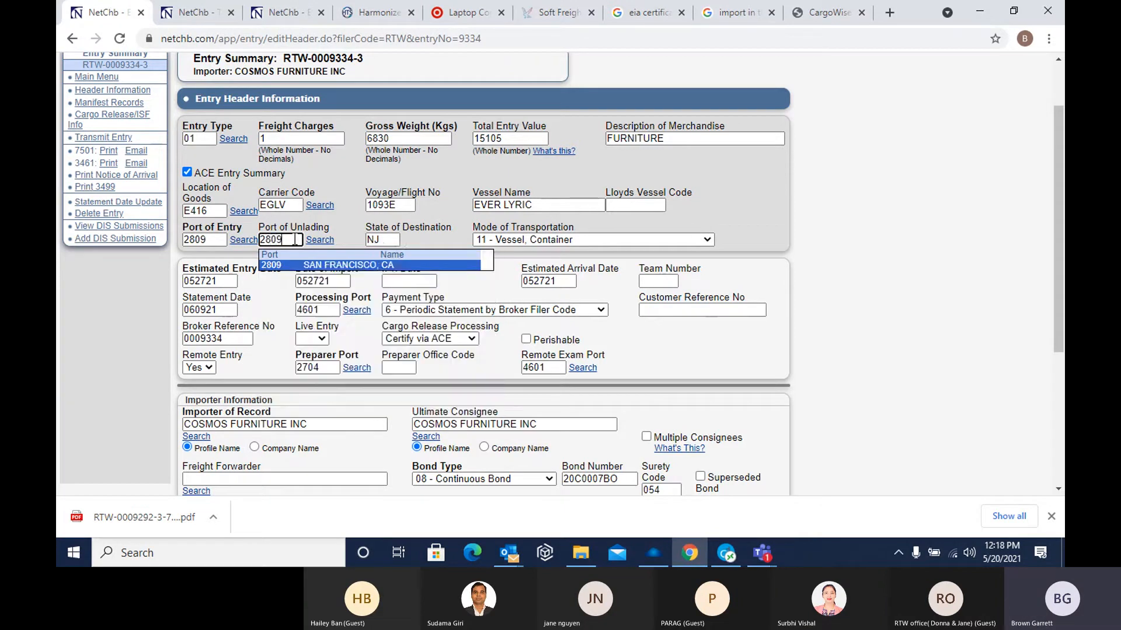
Change the entry header's port of unlading to 2809
key("Tab")
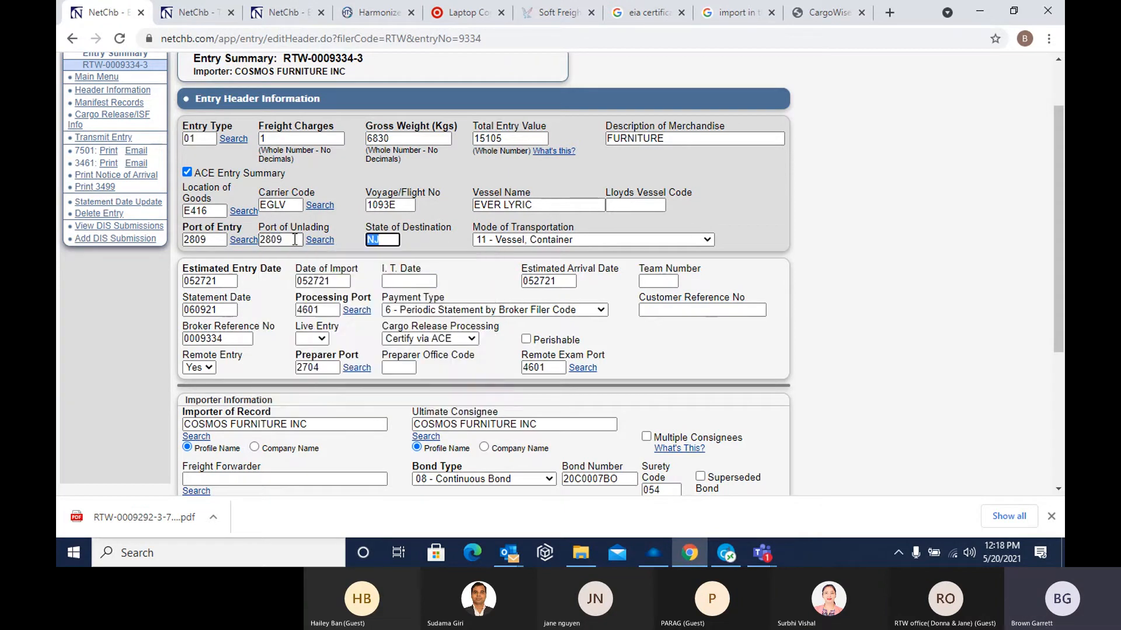
Clear the remote entry setting, set it back to Yes and save the header changes
left_click(211, 367)
left_click(207, 382)
left_click(198, 367)
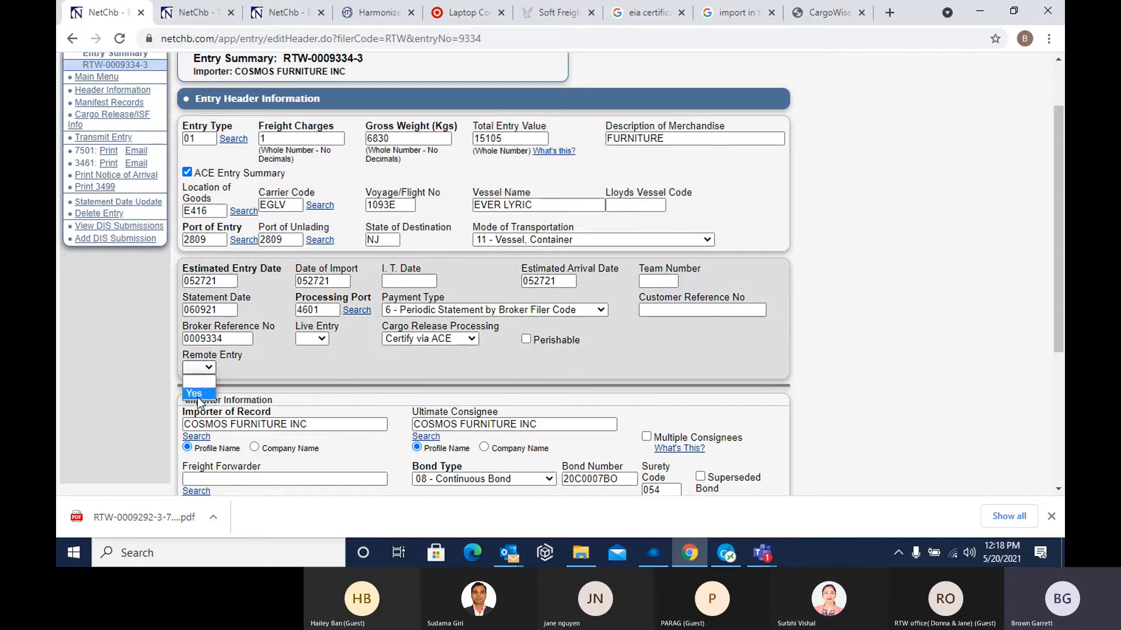
left_click(196, 389)
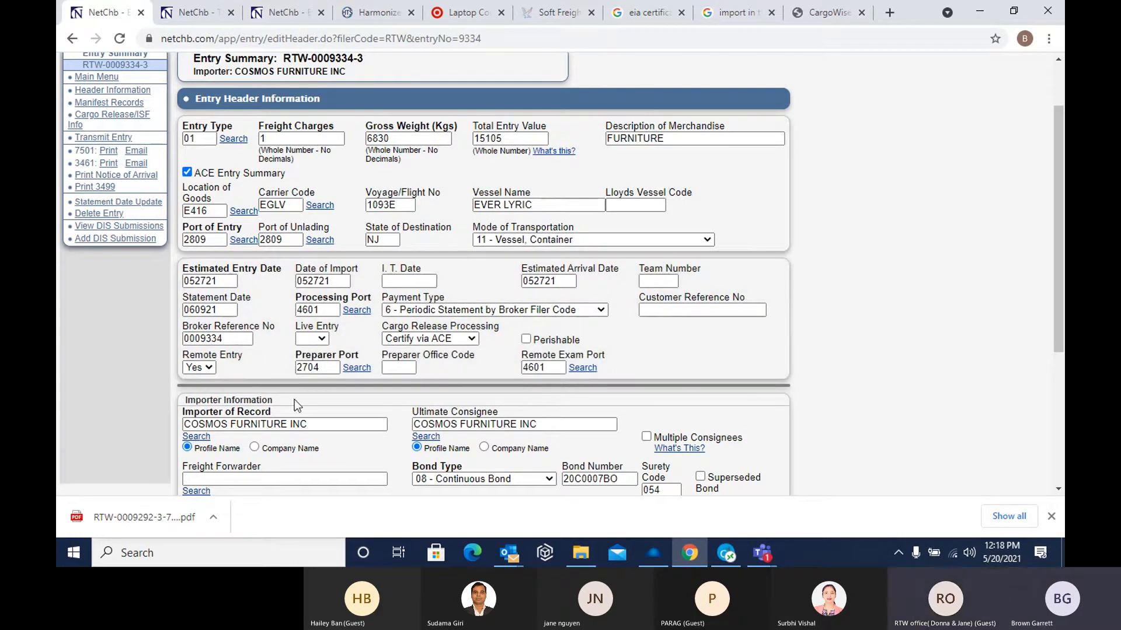
scroll(257, 444, "down", 4)
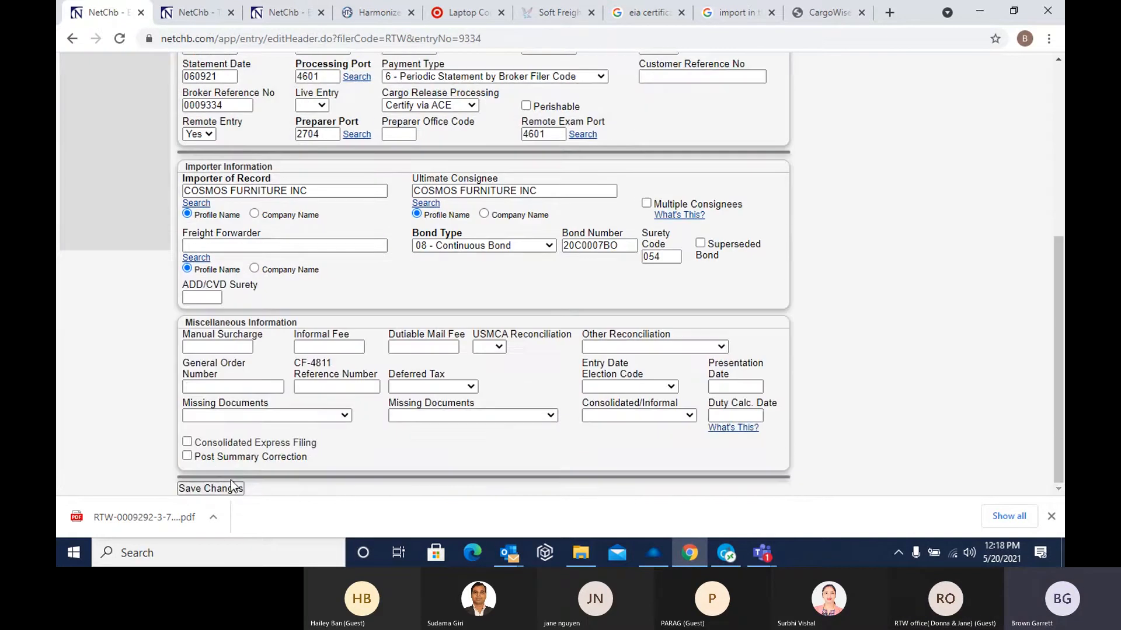
left_click(225, 492)
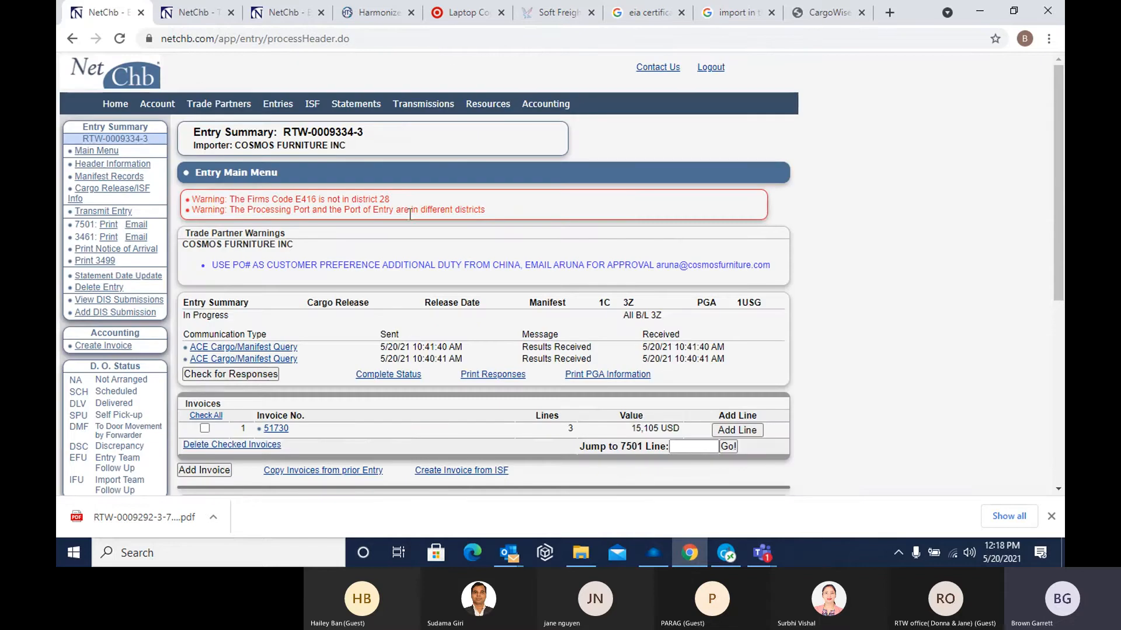
Reopen the entry's header information and set both the port of entry and the port of unlading to 4601
left_click(101, 165)
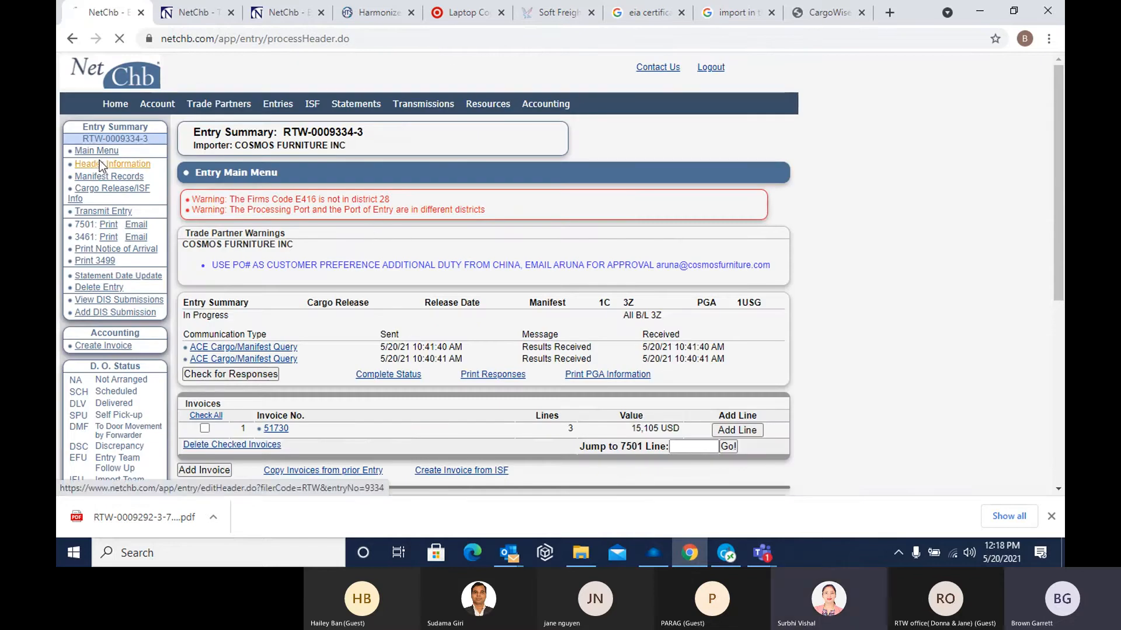
scroll(259, 350, "down", 1)
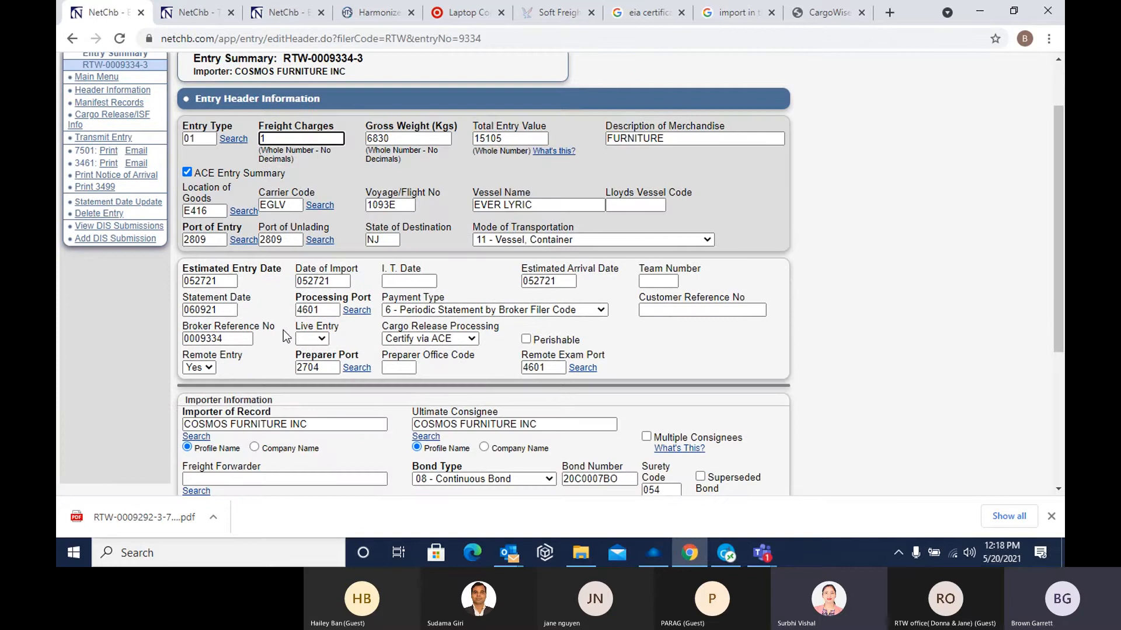
left_click(214, 241)
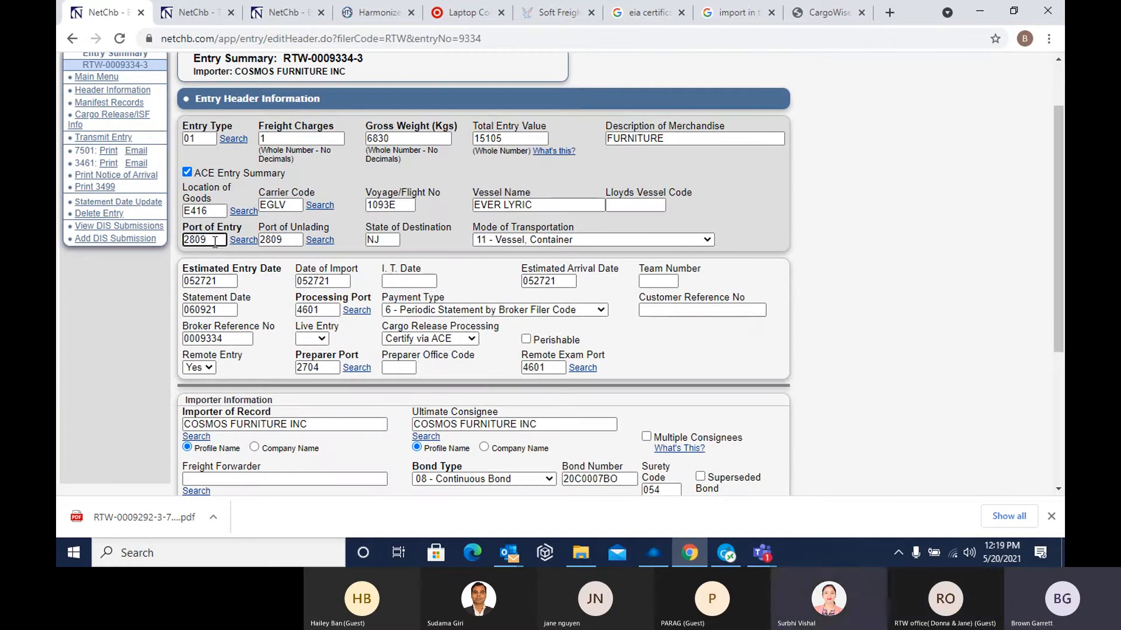
double_click(215, 243)
type("4601")
key("Tab")
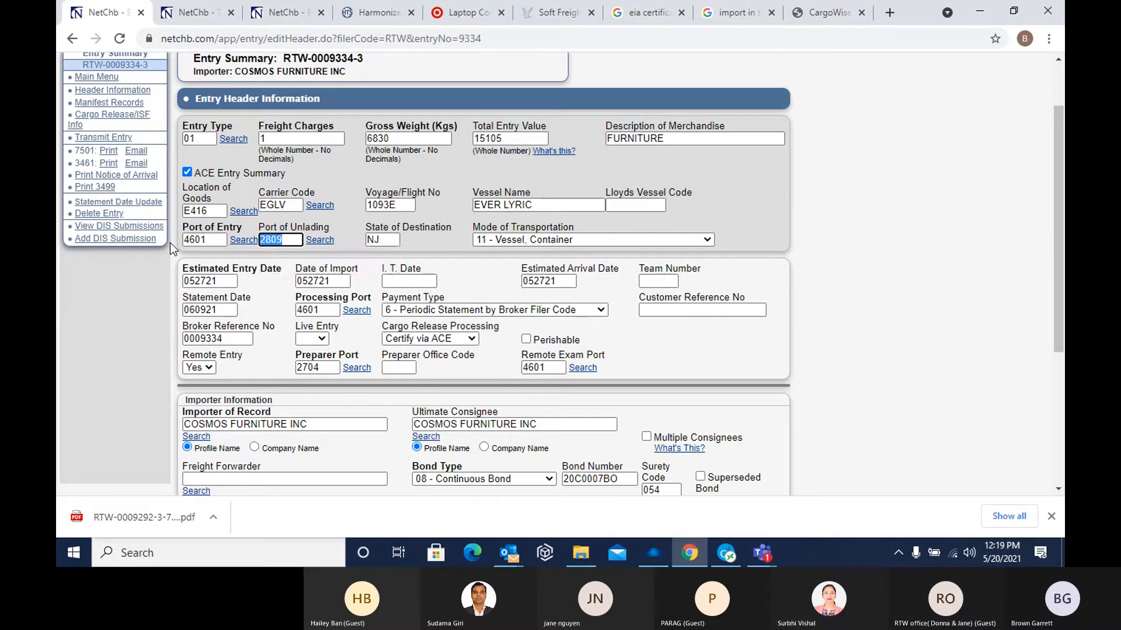
type("4601")
left_click(289, 263)
Examine the header's port of entry, processing port, preparer port and available payment types, keeping 6 - Periodic Statement by Broker Filer Code
left_click(215, 242)
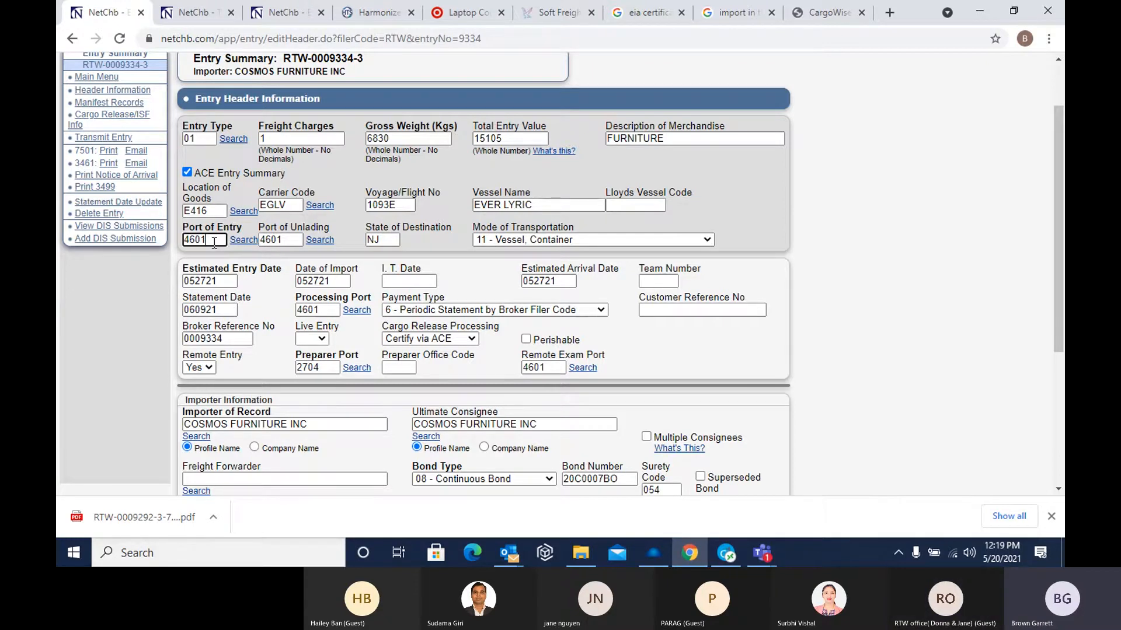
left_click(317, 312)
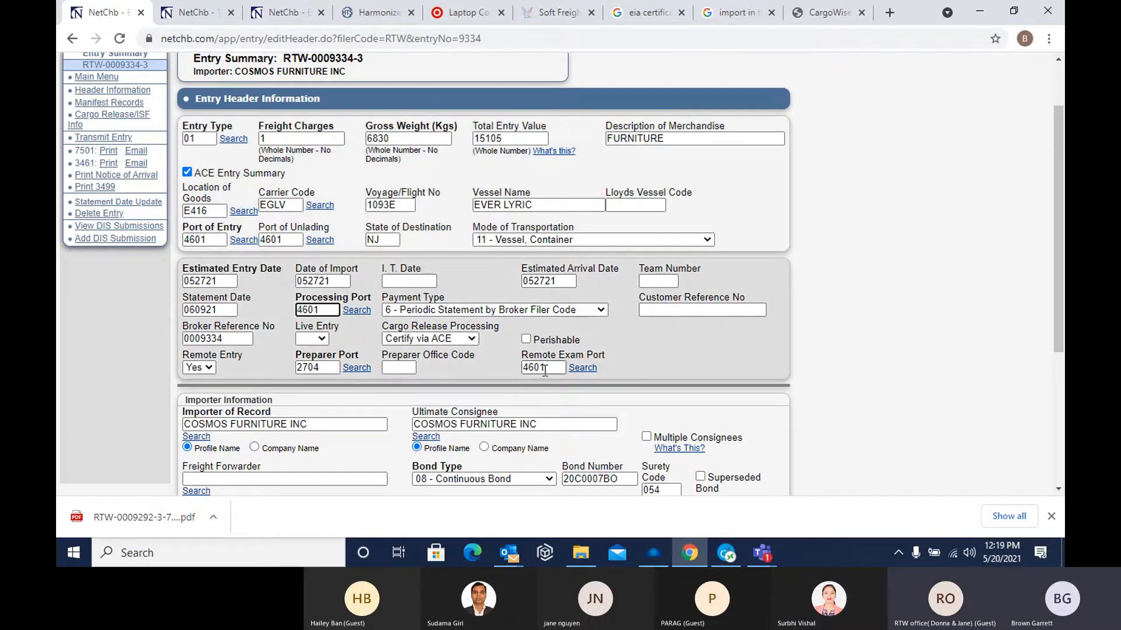
left_click(323, 369)
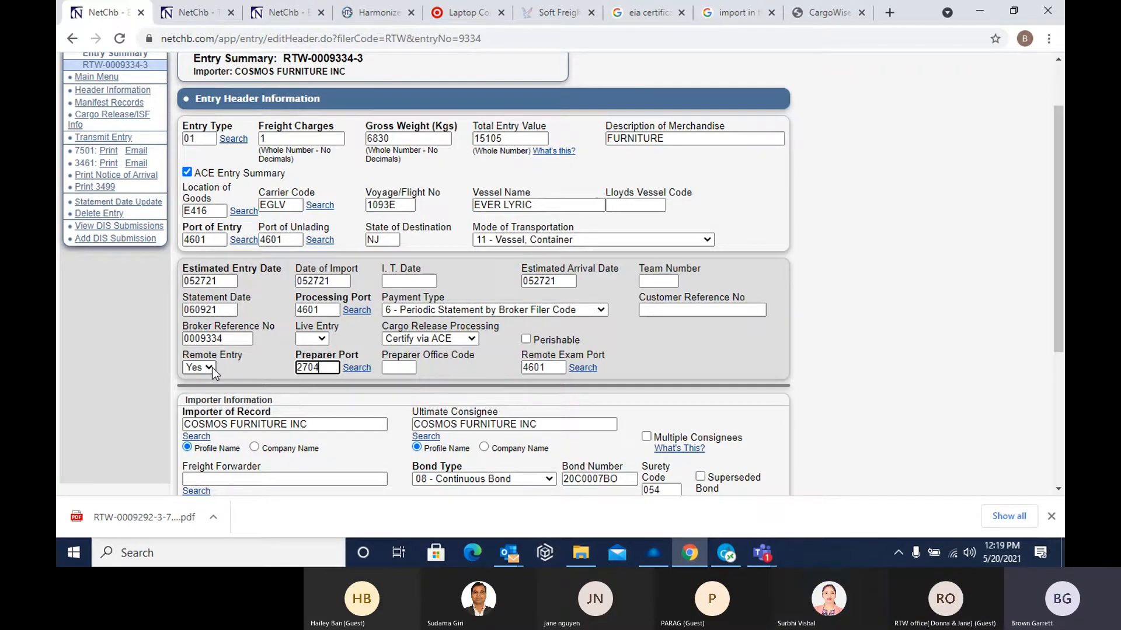
left_click(211, 240)
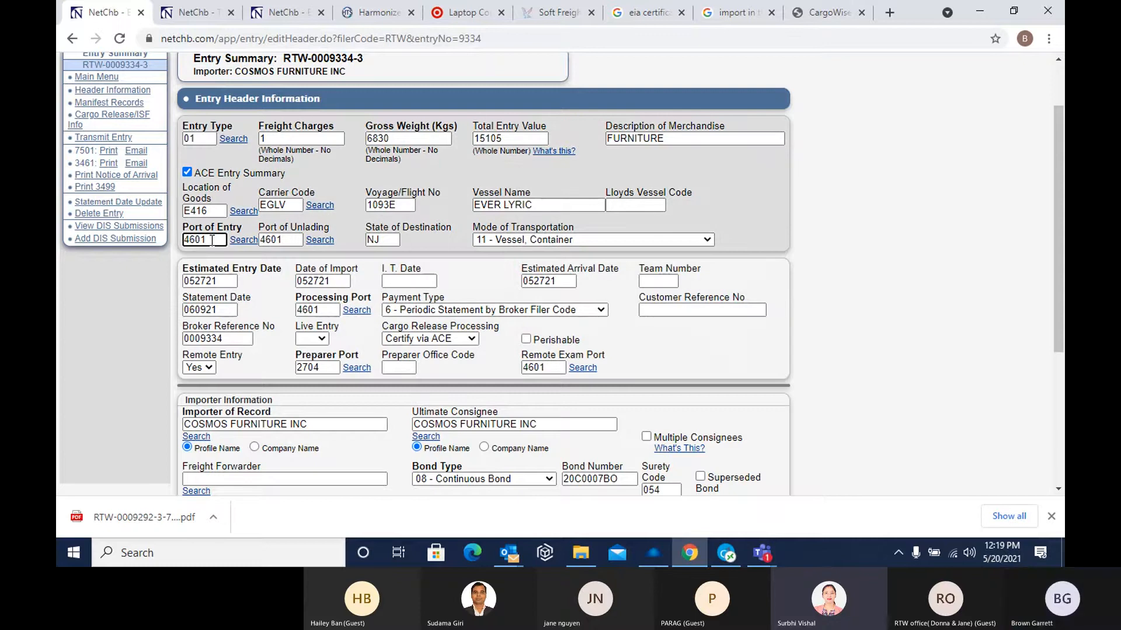
scroll(282, 397, "down", 4)
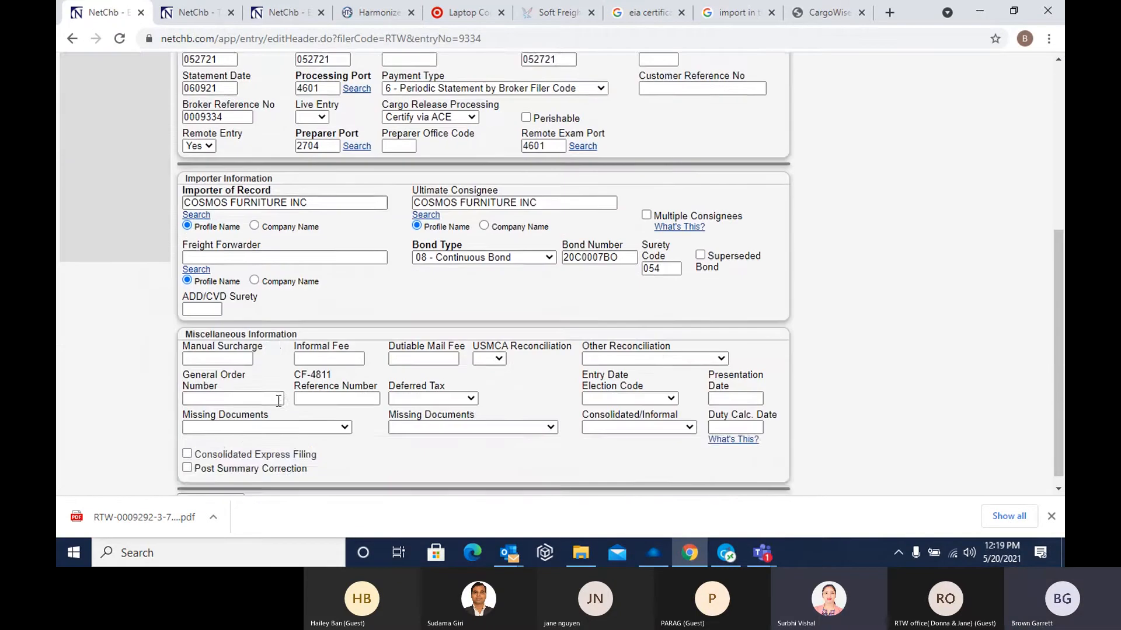
scroll(274, 408, "up", 4)
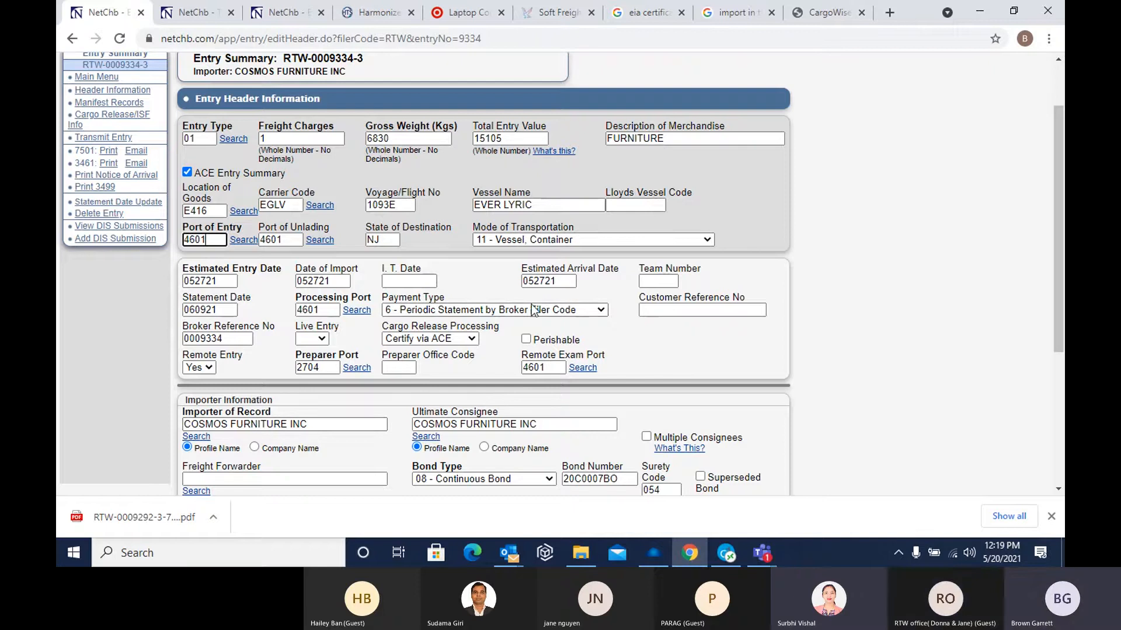
left_click(584, 310)
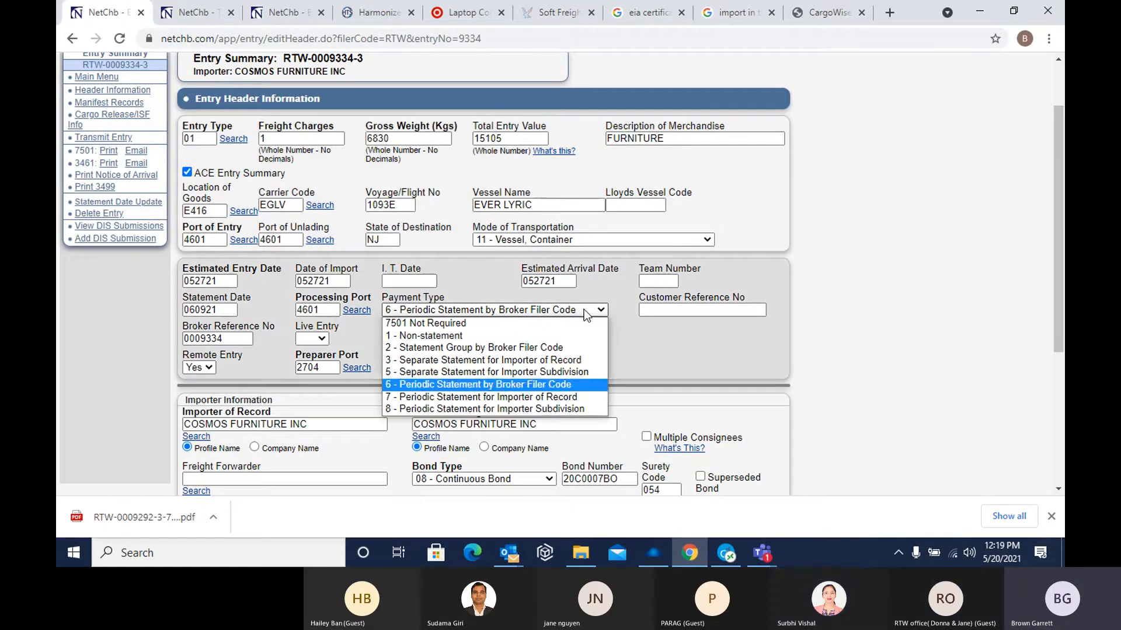
left_click(476, 384)
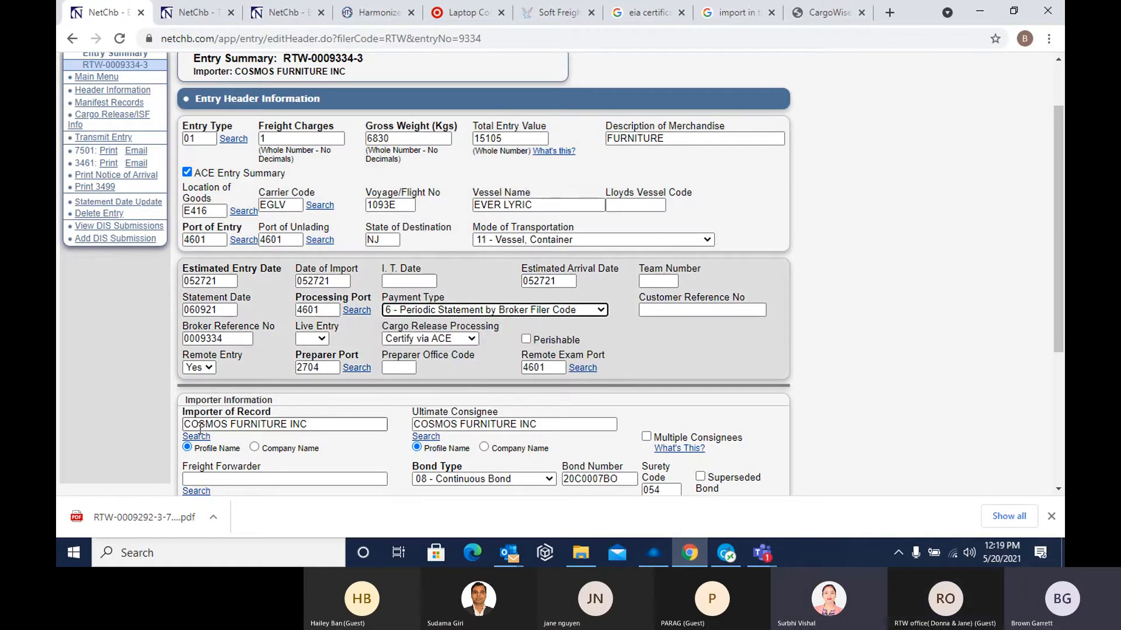
Clear the ultimate consignee and re-enter it as COSMOS FURNITURE INC from the matching profile names
left_click(327, 427)
left_click(563, 425)
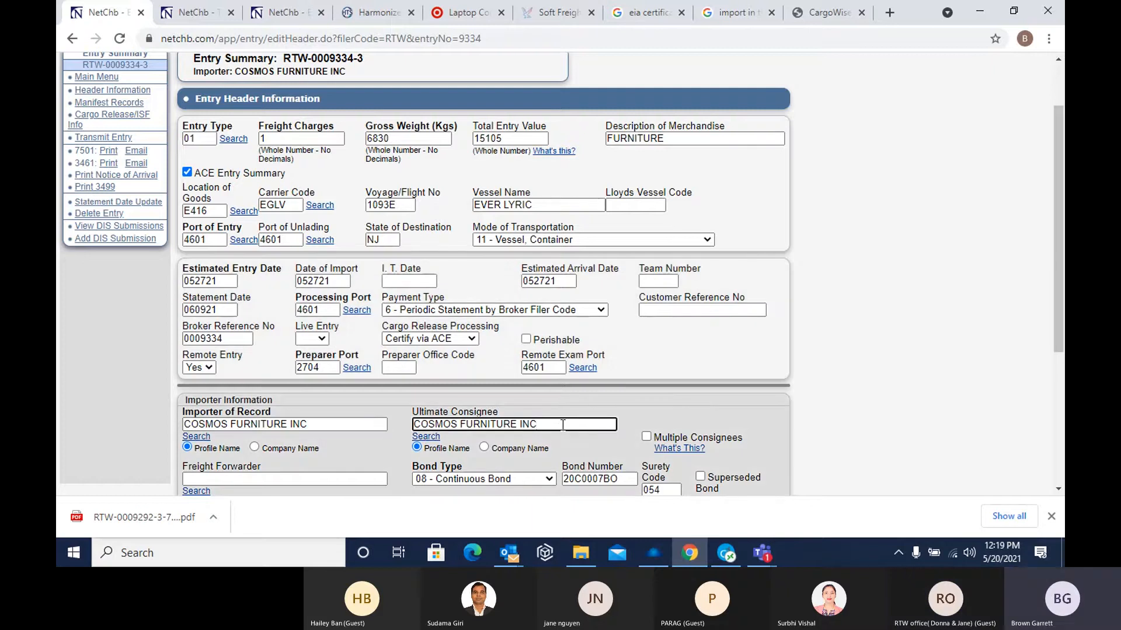
key("BackSpace")
key("BackSpace")
key("BackSpace")
key("BackSpace")
key("BackSpace")
key("BackSpace")
key("BackSpace")
key("BackSpace")
key("BackSpace")
key("BackSpace")
key("BackSpace")
key("BackSpace")
key("BackSpace")
key("BackSpace")
key("BackSpace")
key("BackSpace")
key("BackSpace")
key("BackSpace")
key("BackSpace")
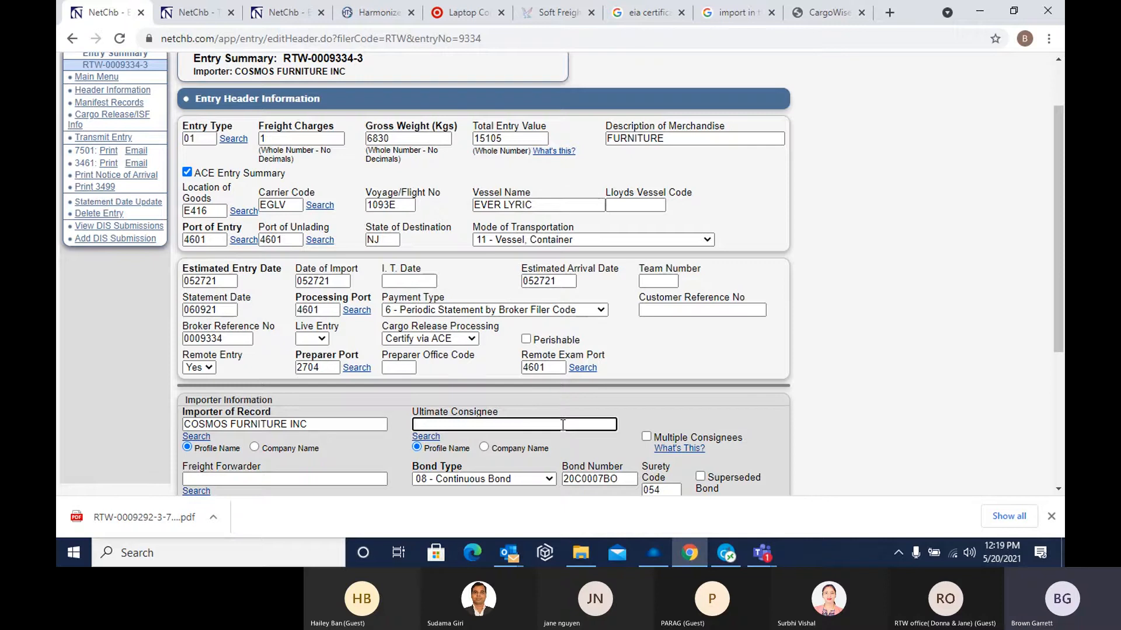
type("V")
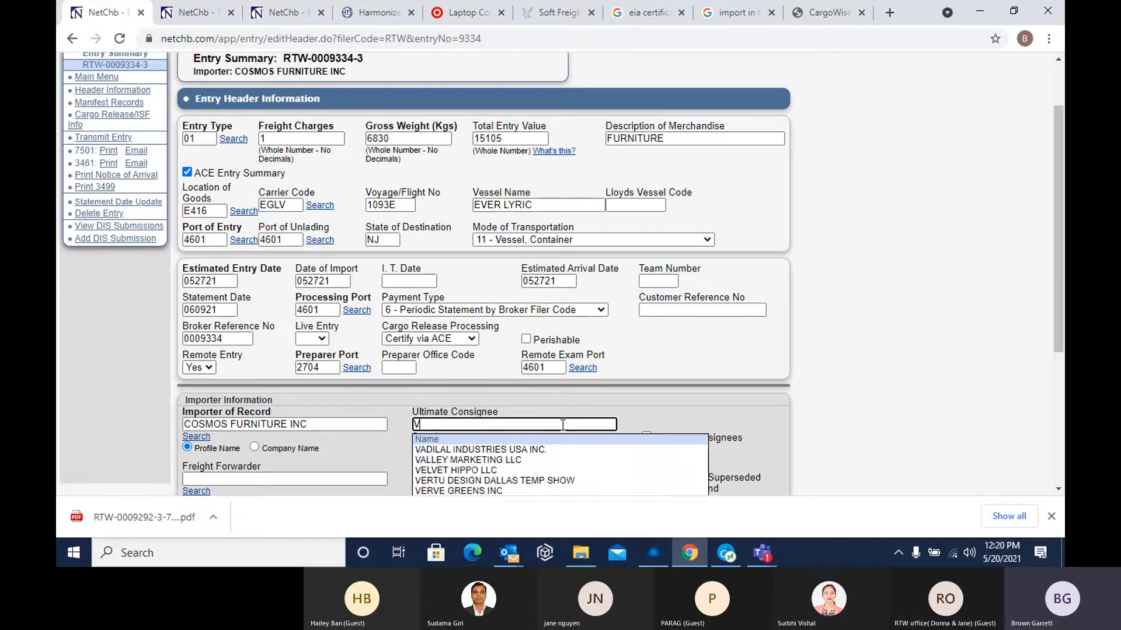
key("BackSpace")
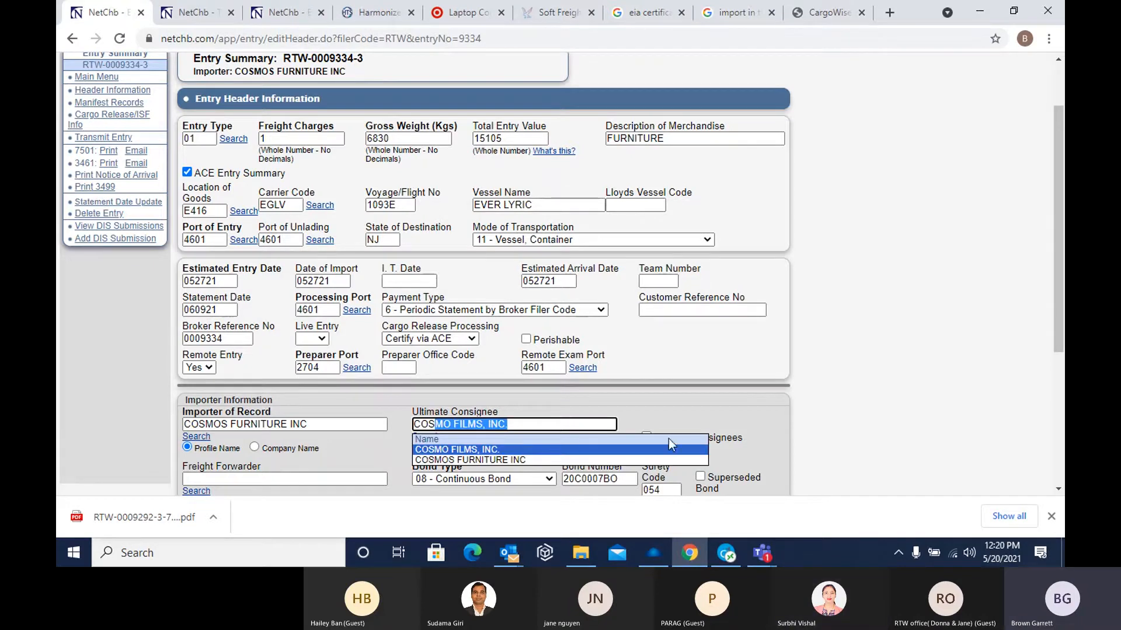
left_click(507, 461)
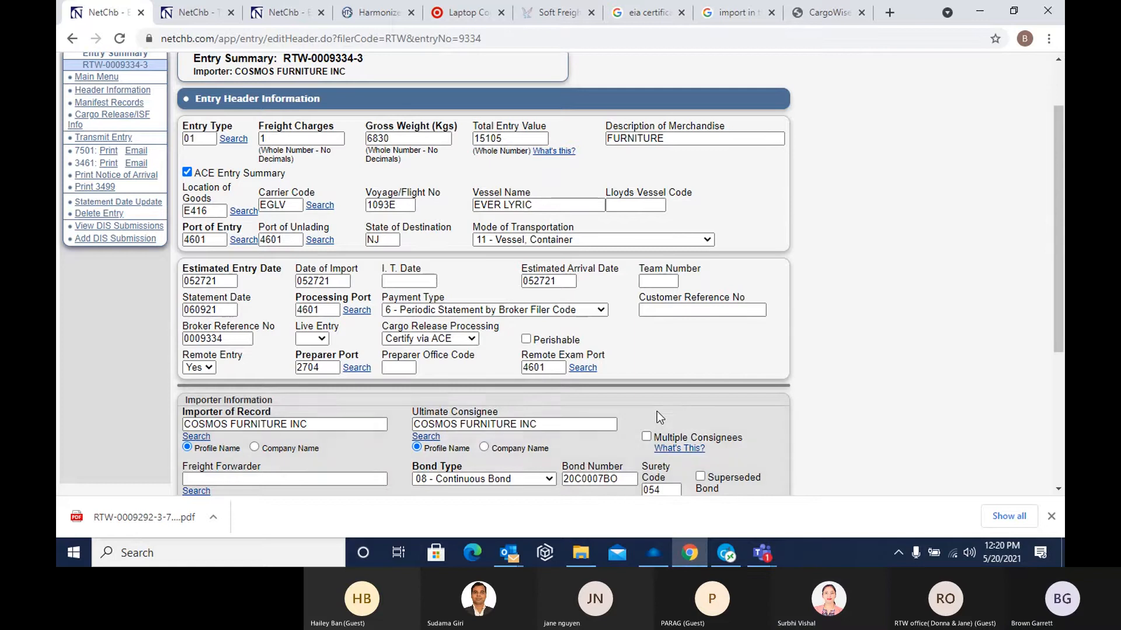
Save the changes to the entry header information
scroll(638, 419, "down", 4)
scroll(264, 464, "down", 1)
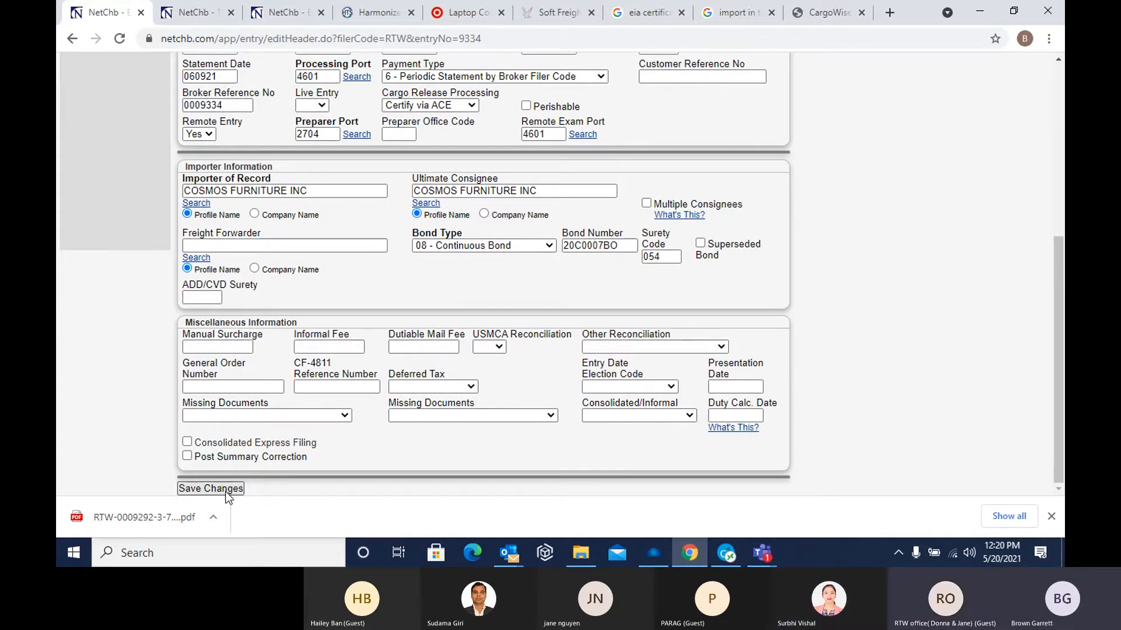
left_click(225, 492)
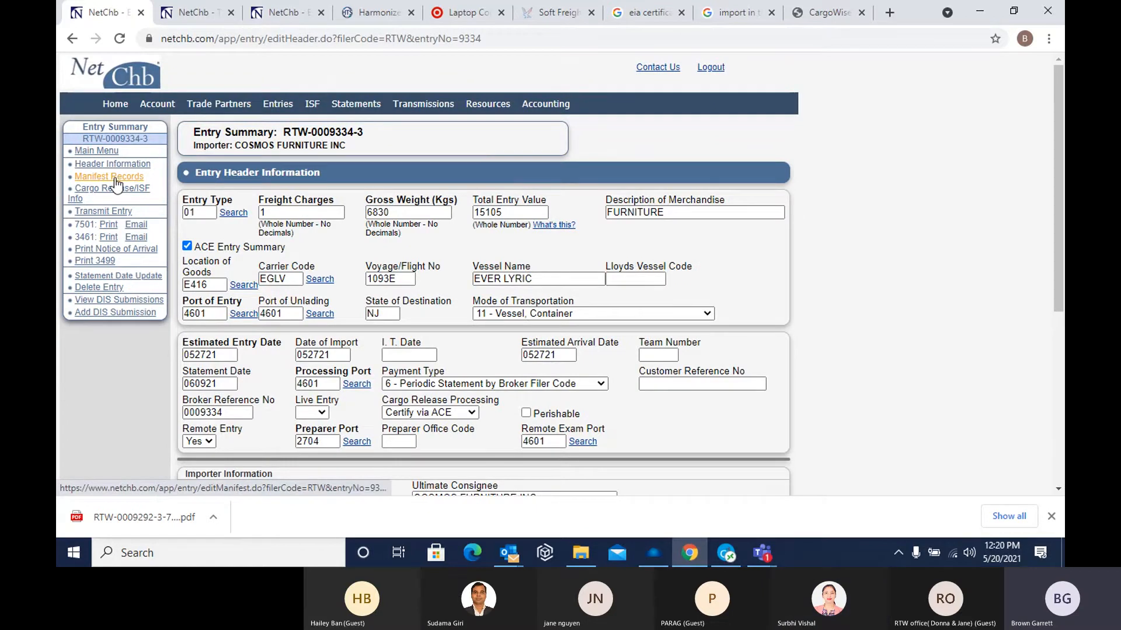
scroll(241, 408, "down", 5)
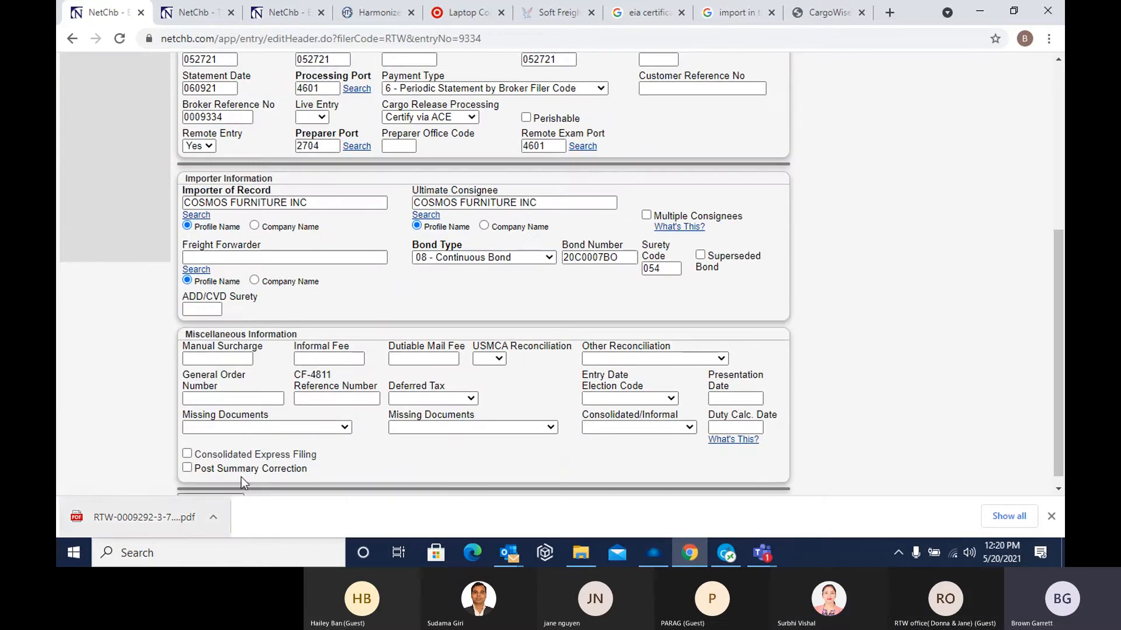
scroll(240, 477, "down", 1)
left_click(236, 490)
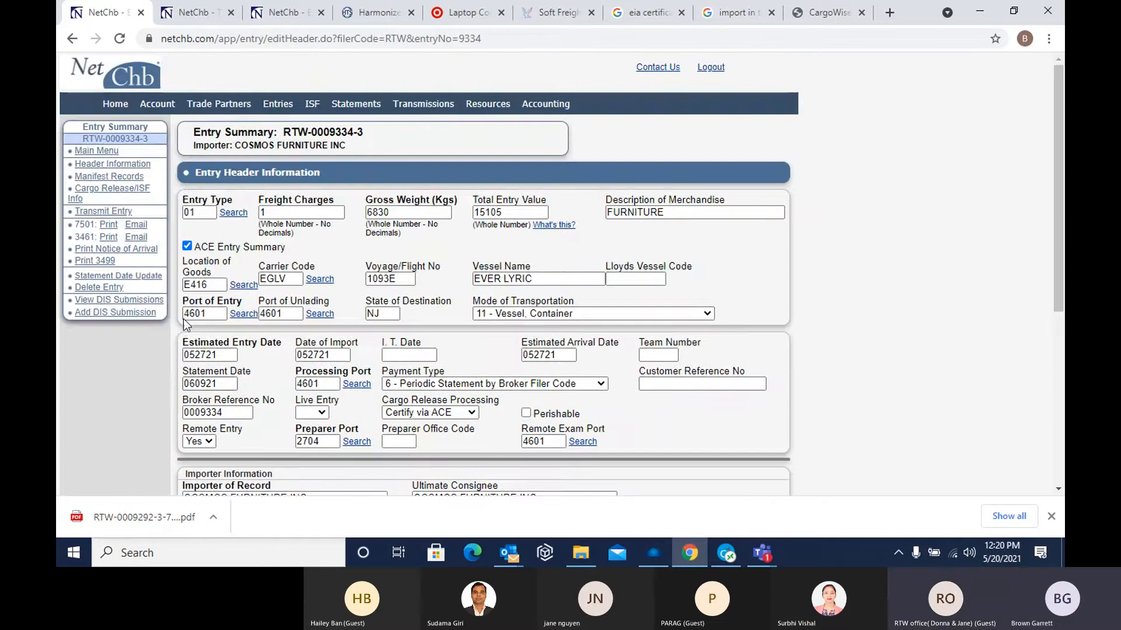
In the entry's manifest records, check the SHNL house bill in the cargo manifest query results and save the changes
left_click(125, 183)
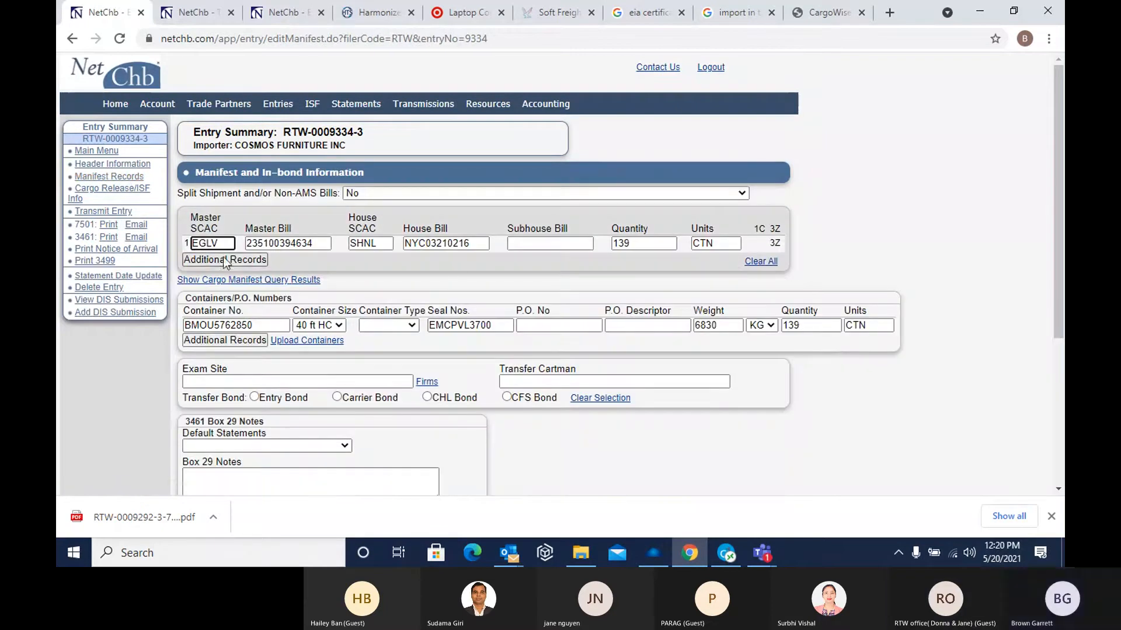
left_click(283, 280)
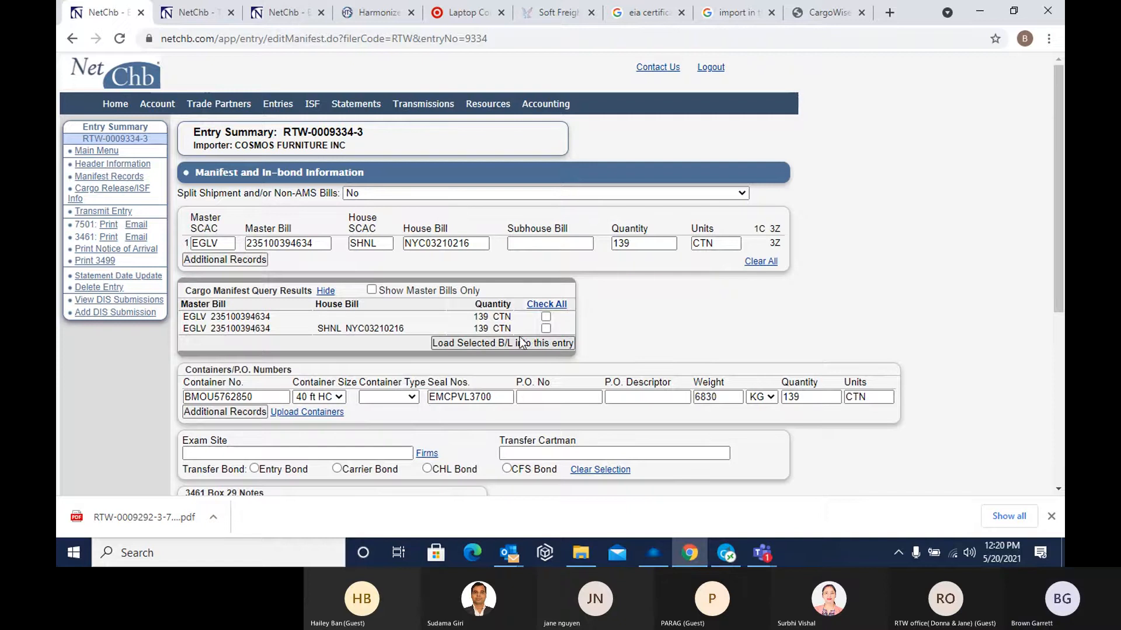
left_click(546, 328)
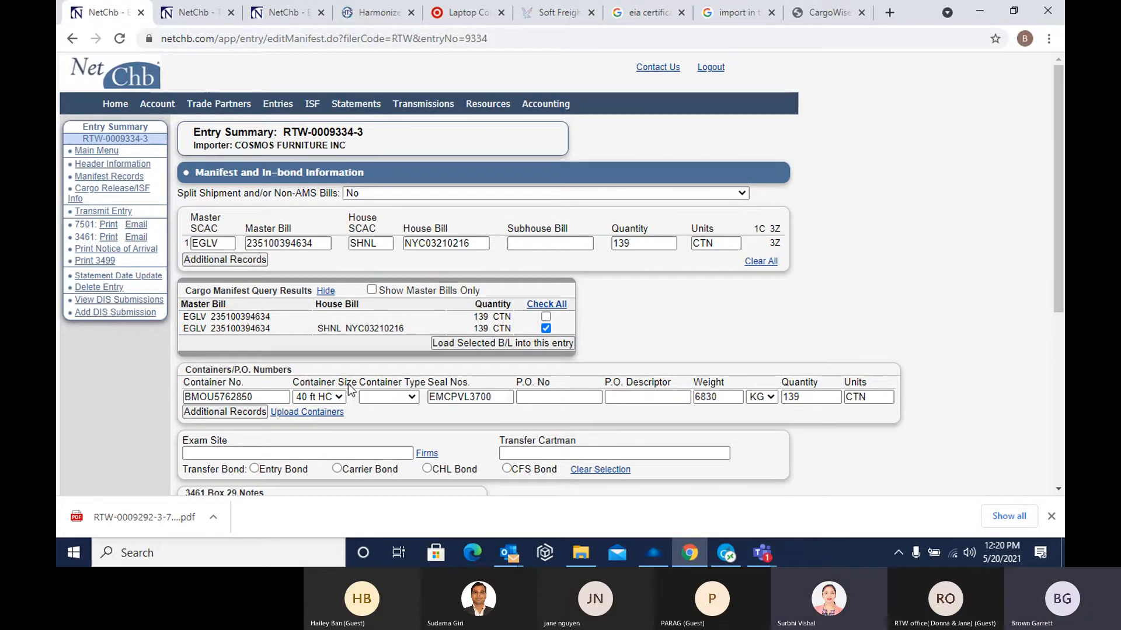
scroll(350, 390, "down", 5)
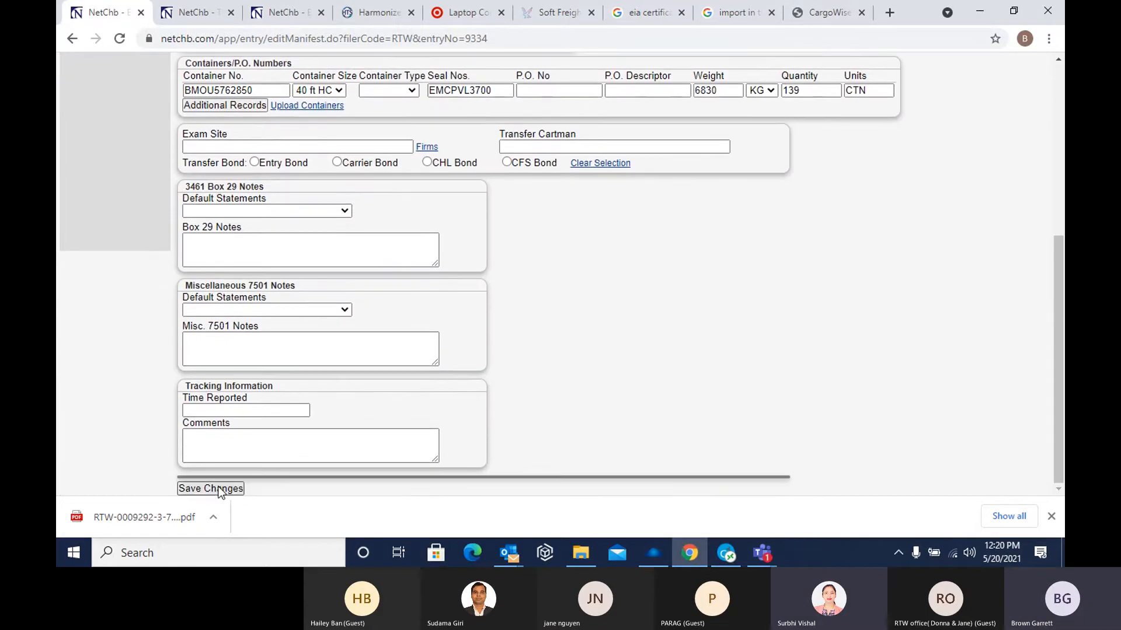
left_click(217, 489)
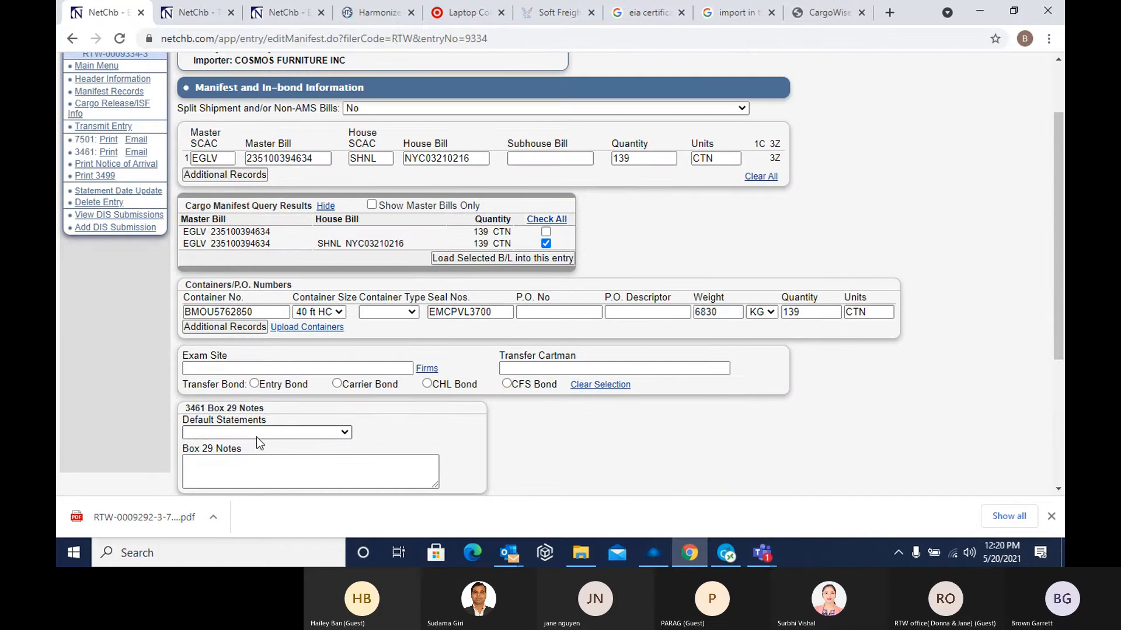
scroll(255, 439, "down", 3)
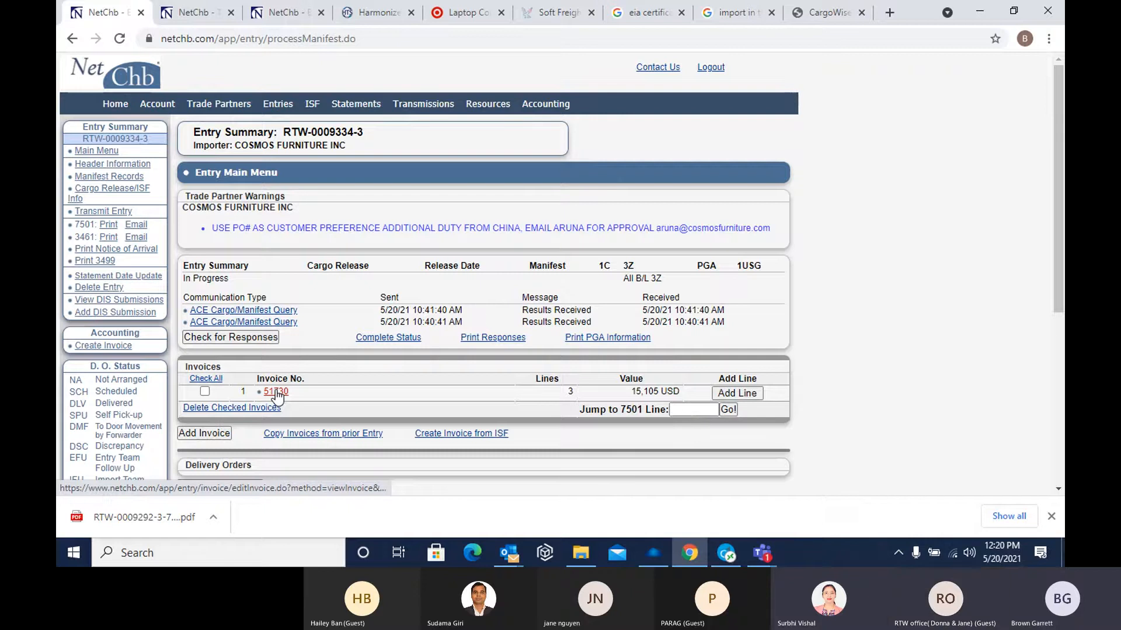
Open the entry's existing invoice and bring up its header information for editing
left_click(277, 392)
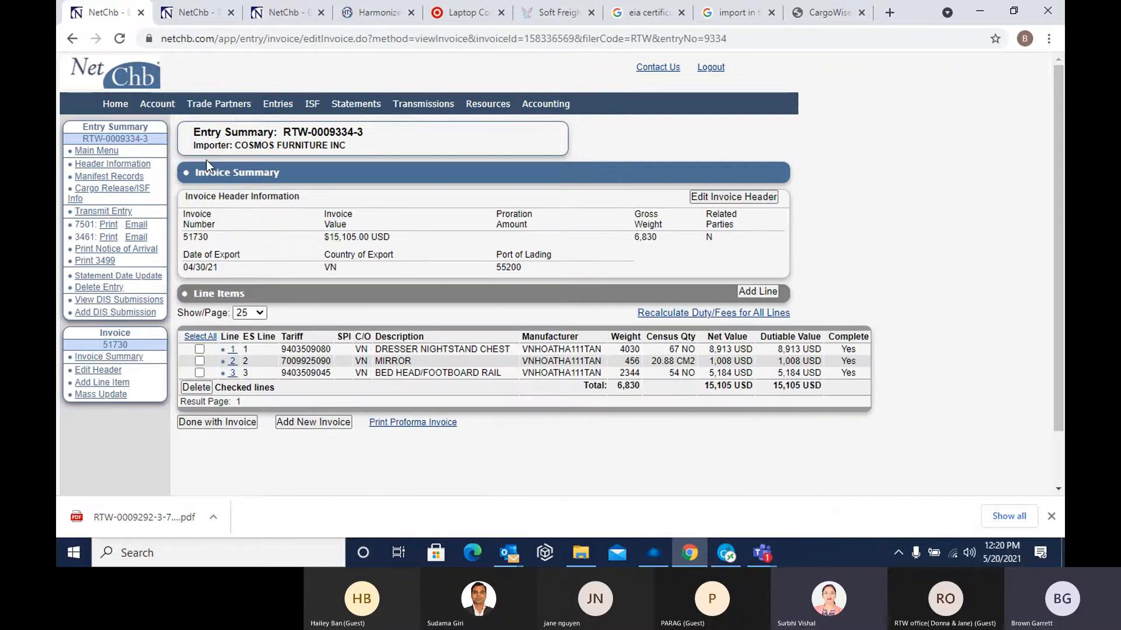
left_click(732, 197)
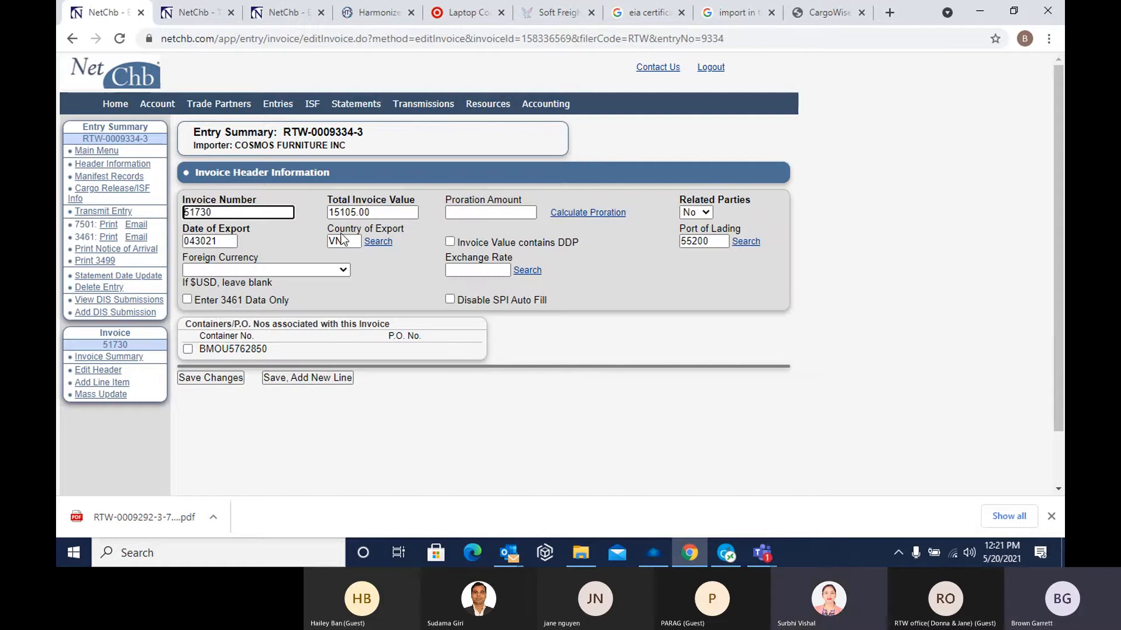
Return to the entry's main menu and look at the blank header form for adding a new invoice
left_click(70, 40)
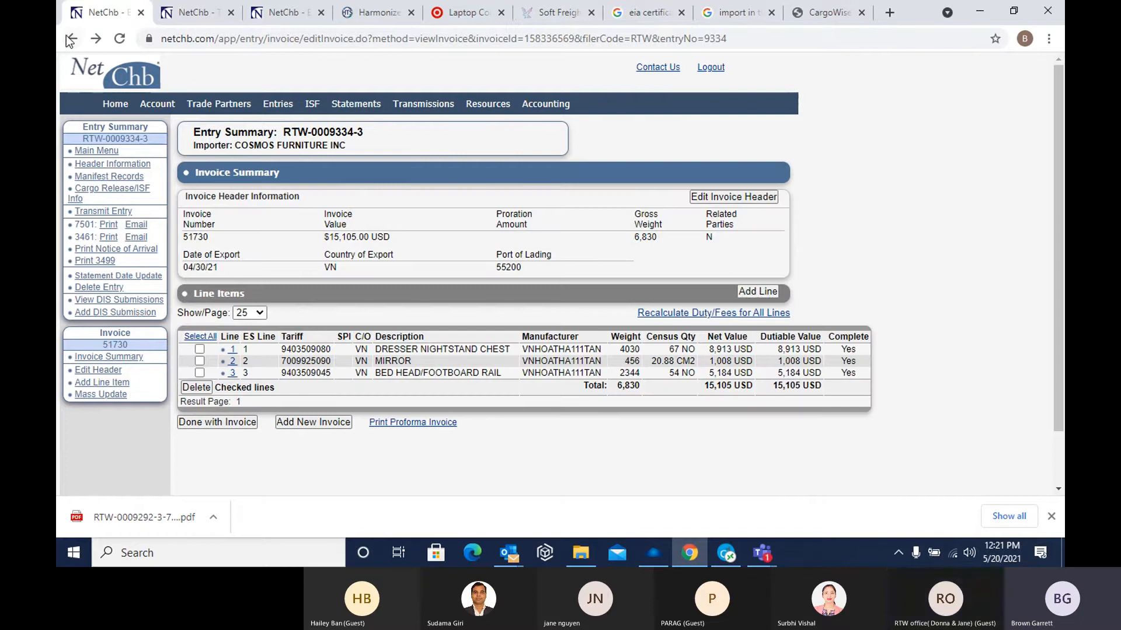
left_click(70, 40)
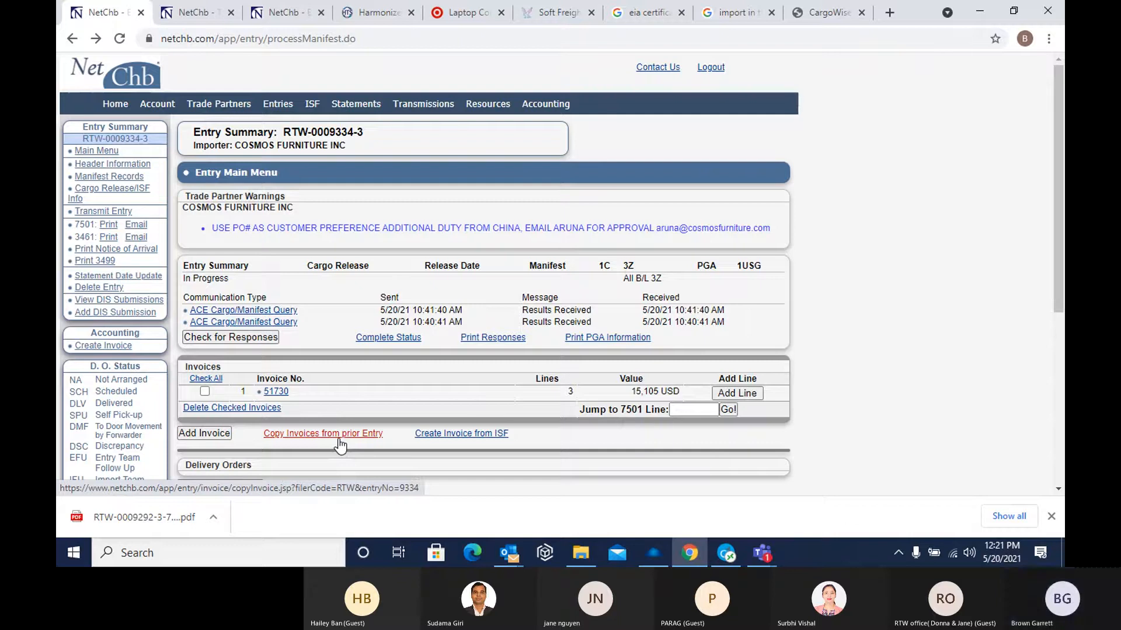
left_click(210, 433)
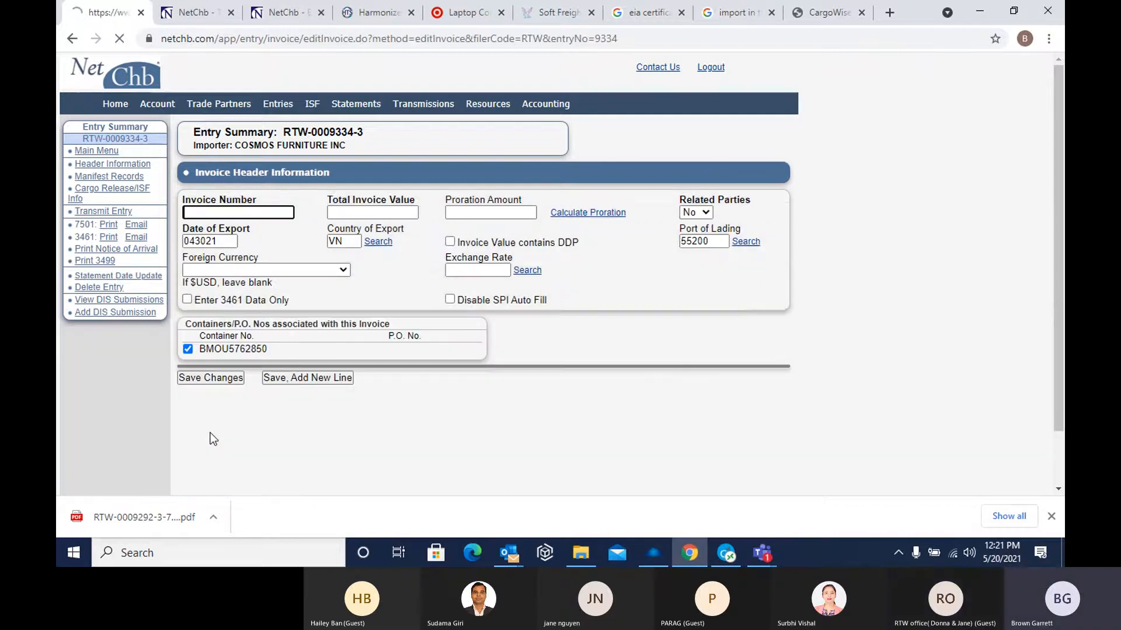
left_click(70, 38)
scroll(284, 355, "down", 1)
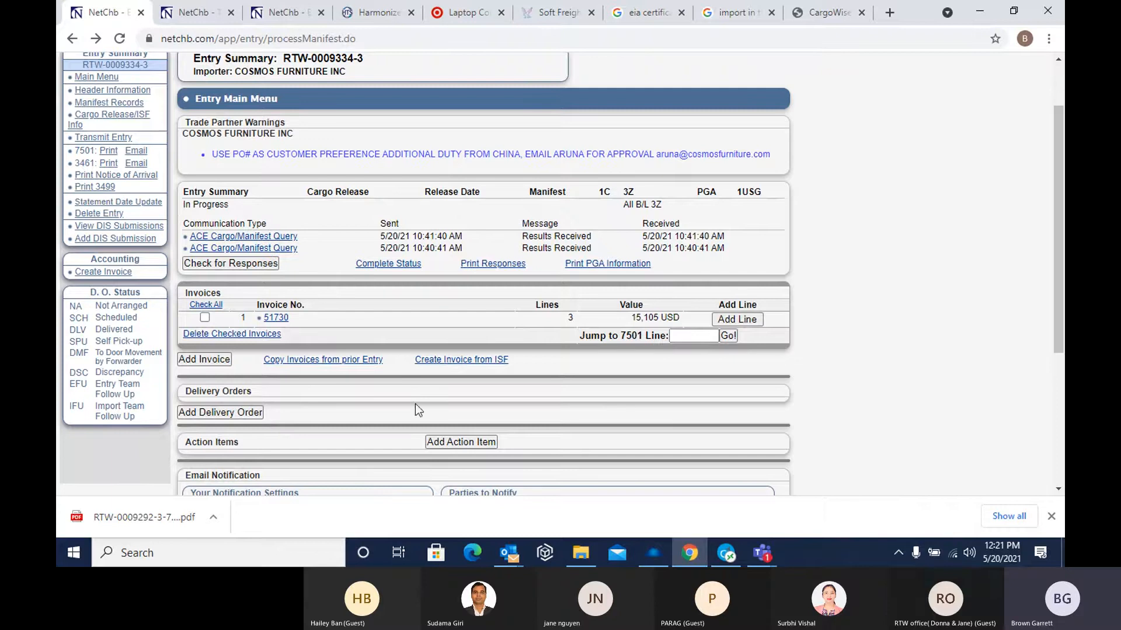
scroll(369, 421, "up", 2)
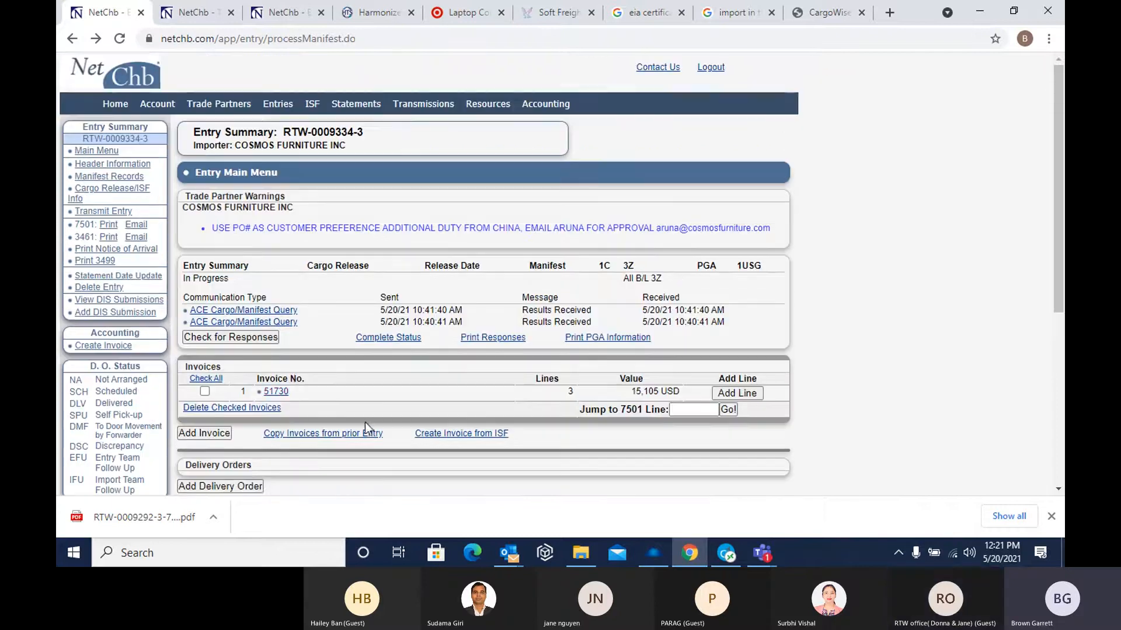
In the existing invoice's header, search foreign ports for INDIA and set the port of lading to 53300, ALL OTHER INDIA WEST COAST PTS
left_click(276, 392)
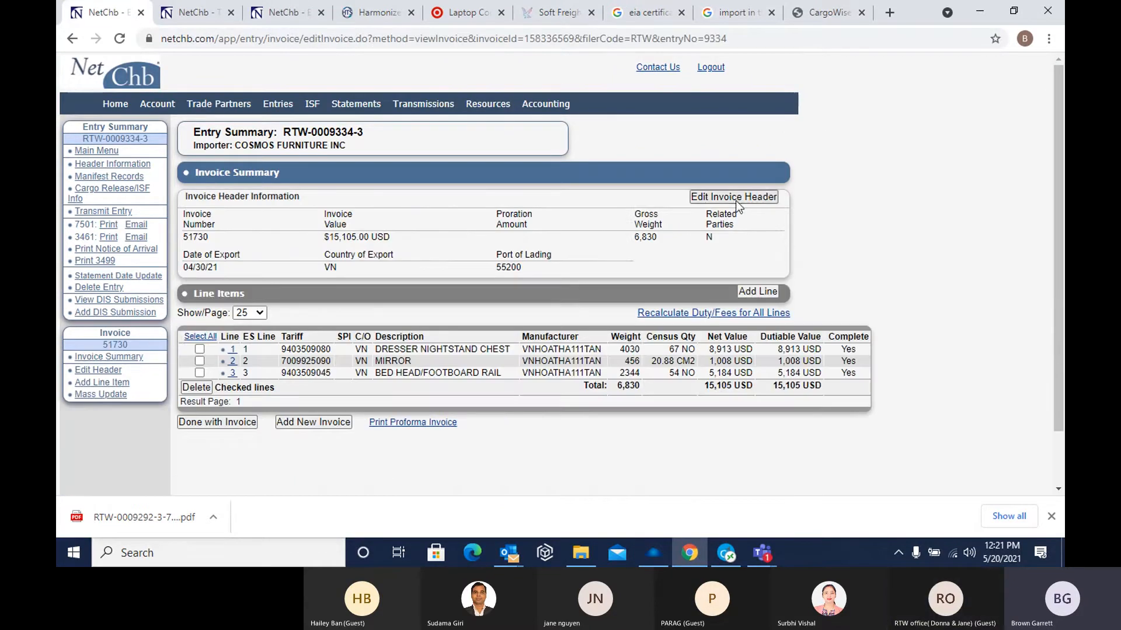
left_click(736, 197)
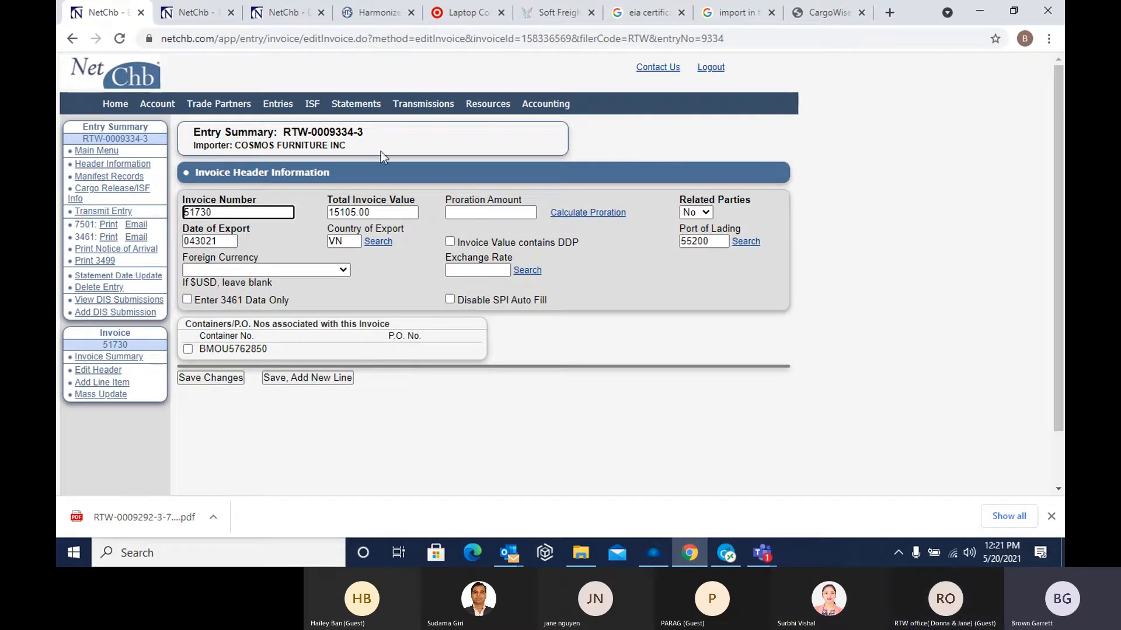
left_click(713, 242)
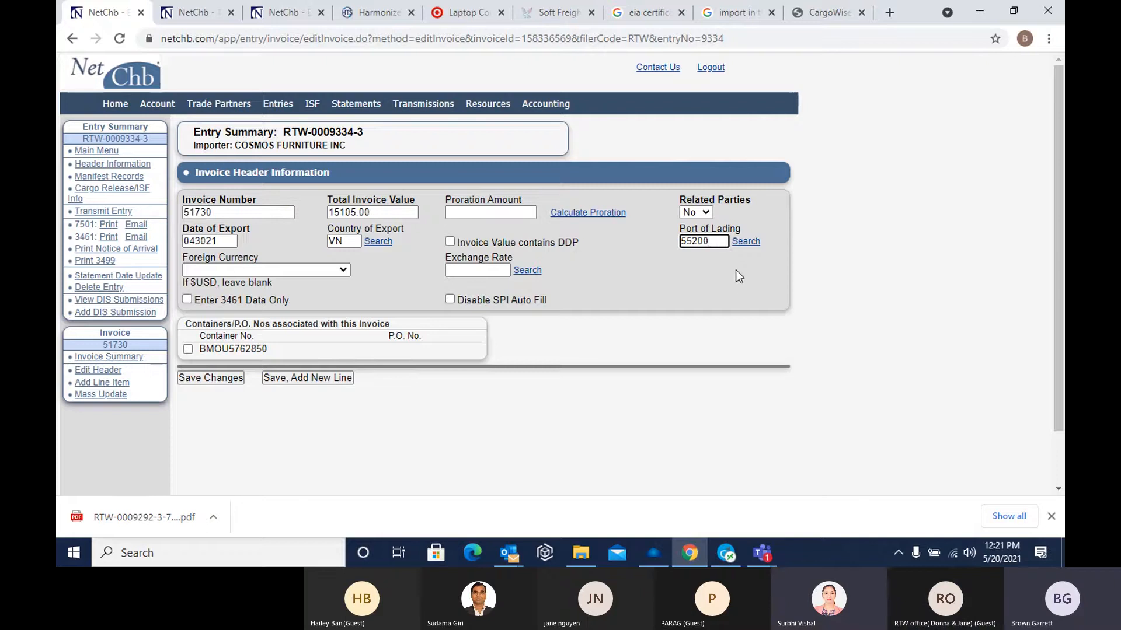
key("ctrl+a")
key("BackSpace")
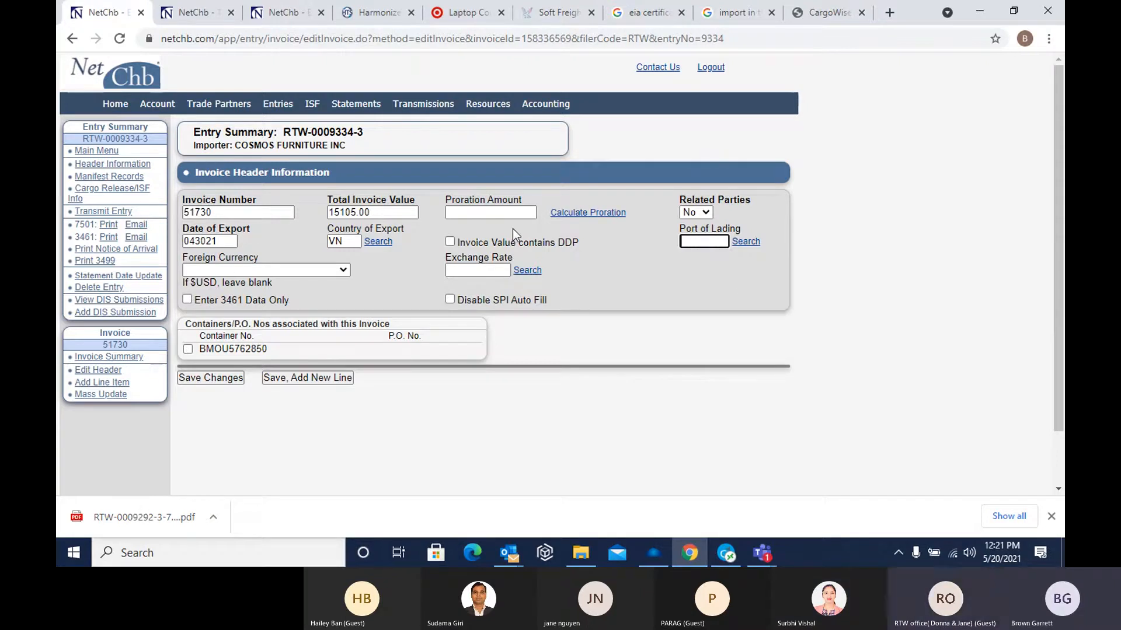
left_click(746, 243)
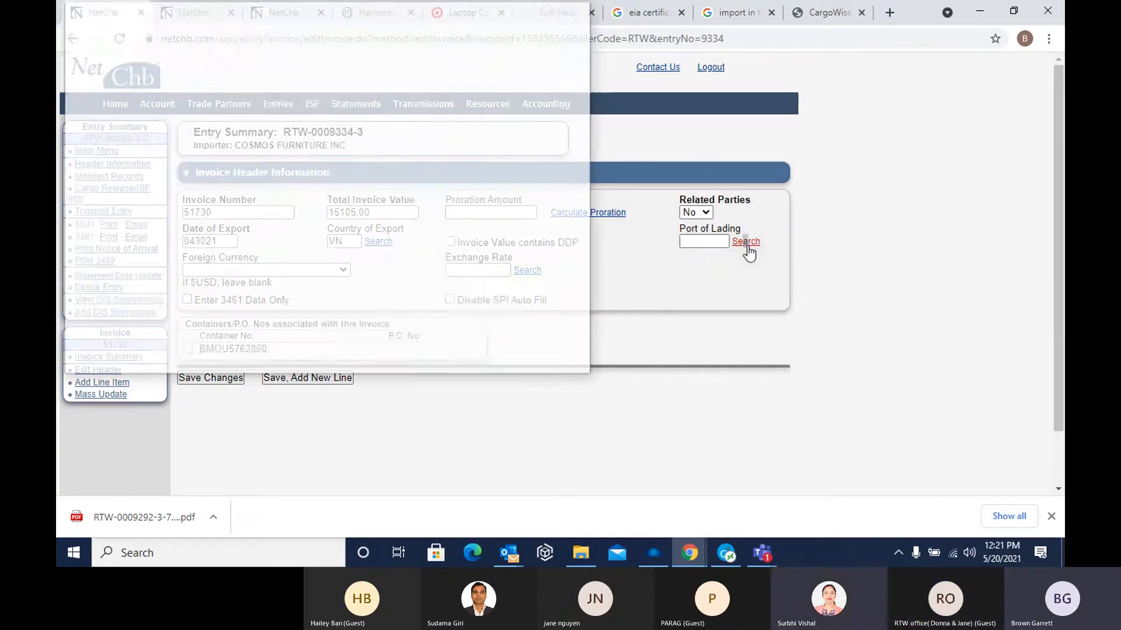
left_click(185, 58)
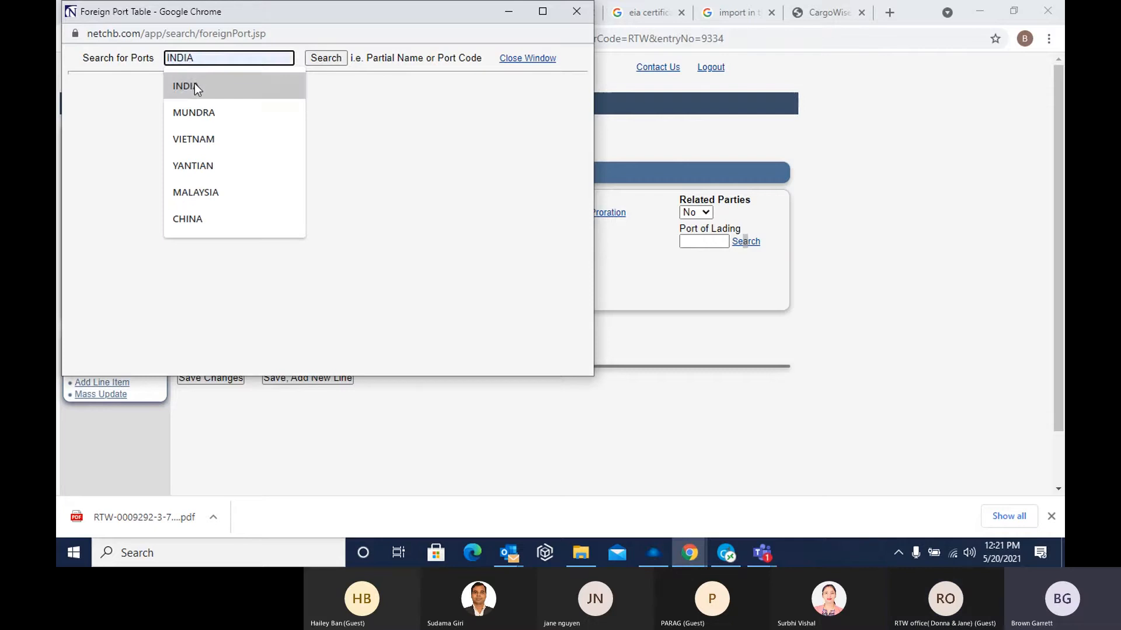
left_click(194, 83)
left_click(320, 58)
left_click(100, 116)
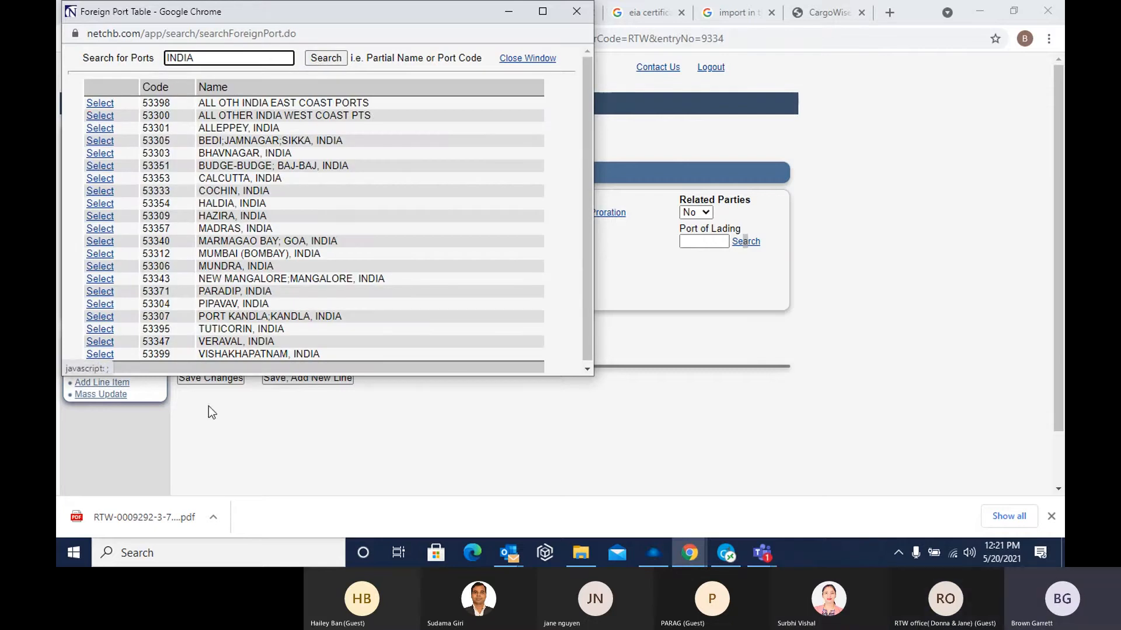
left_click(101, 116)
left_click(103, 117)
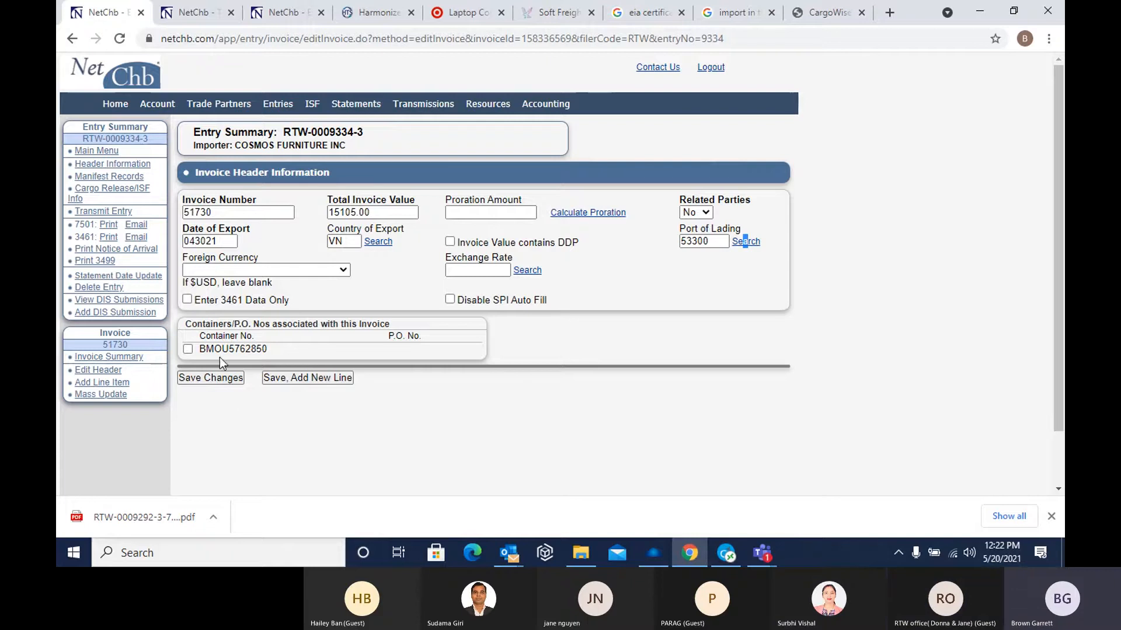
Review the invoice number, total invoice value, date of export and country of export in the invoice header
left_click(246, 214)
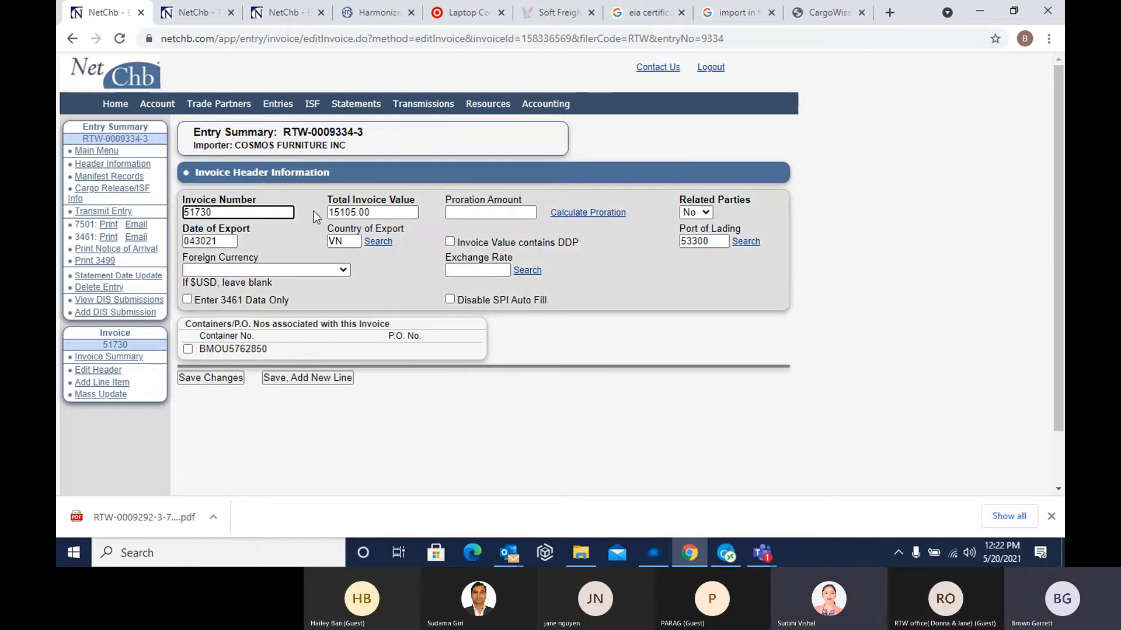
left_click(384, 213)
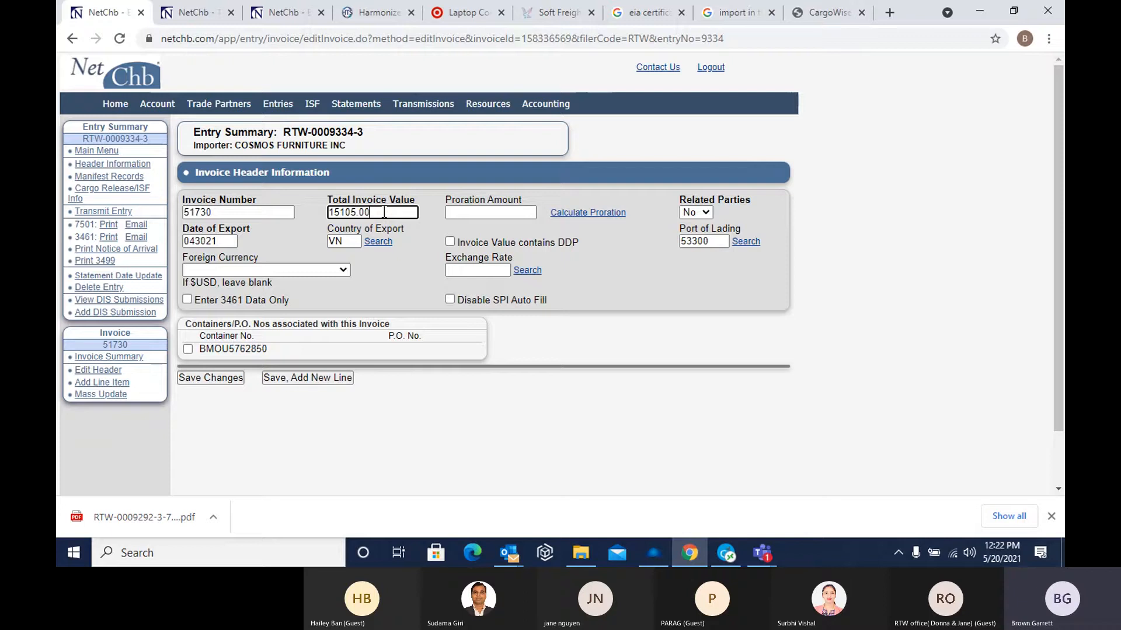
left_click(225, 245)
left_click(347, 243)
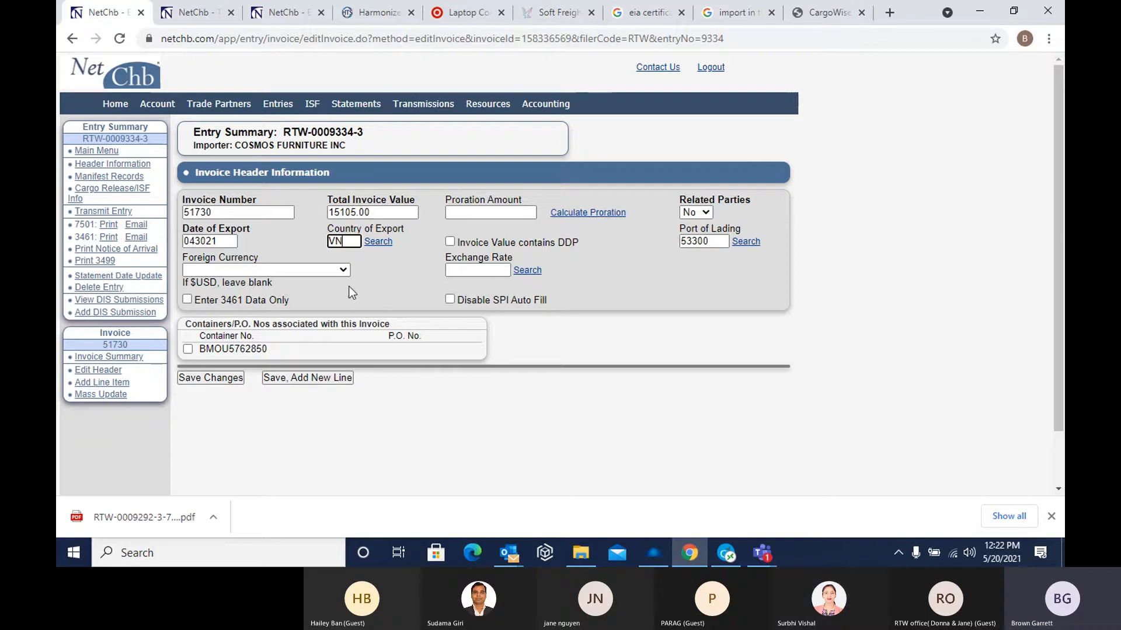
left_click(580, 214)
left_click(240, 180)
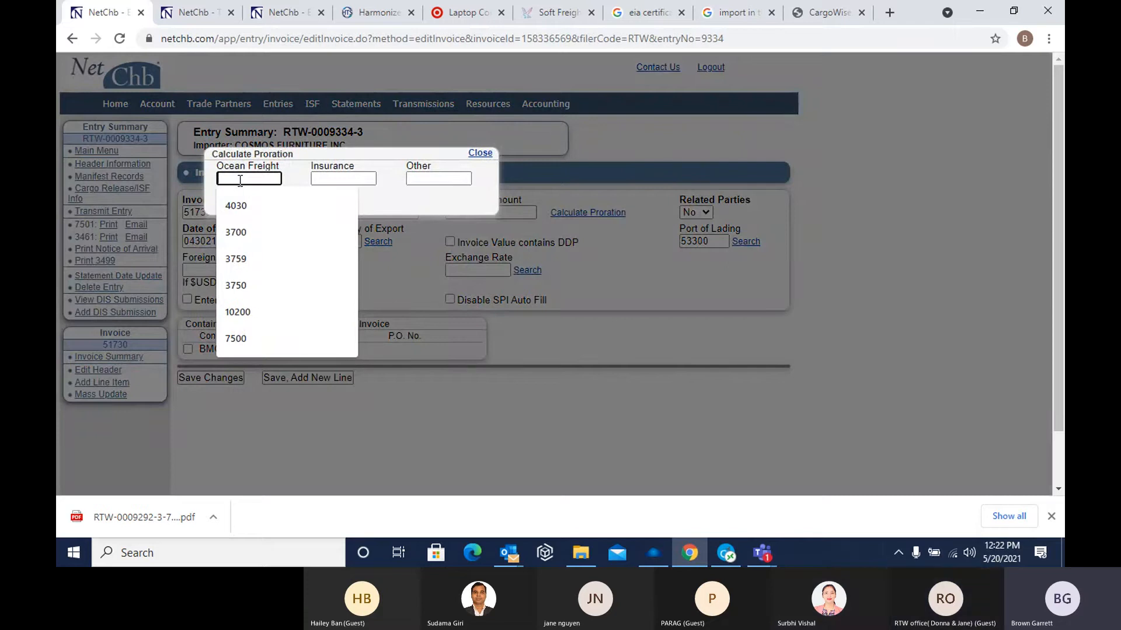
type("555")
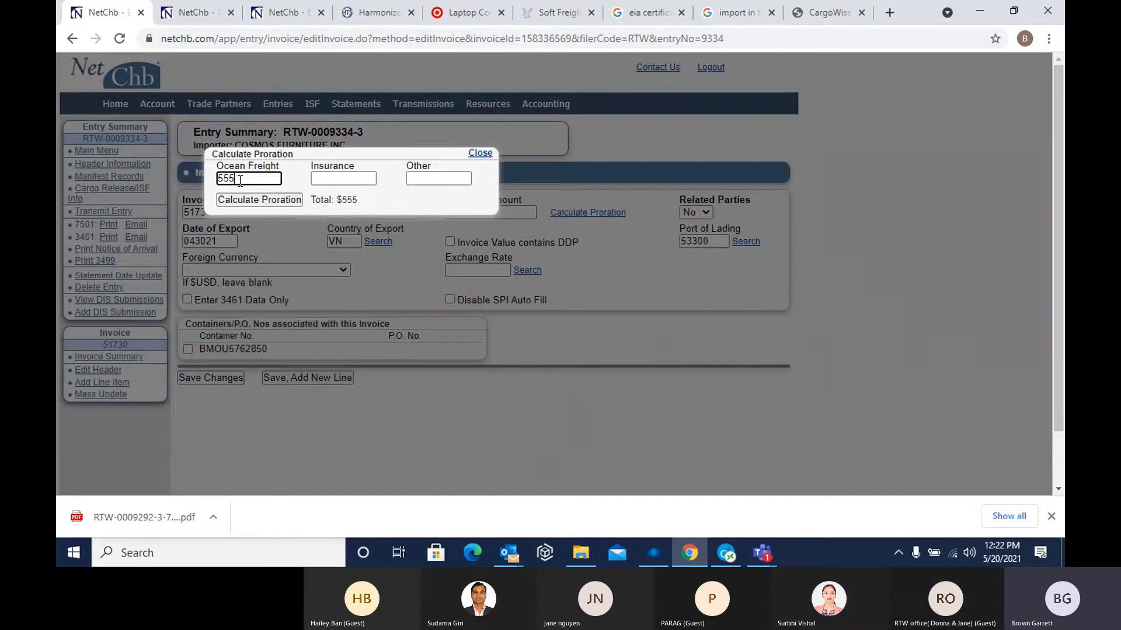
key("BackSpace")
key("BackSpace")
key("BackSpace")
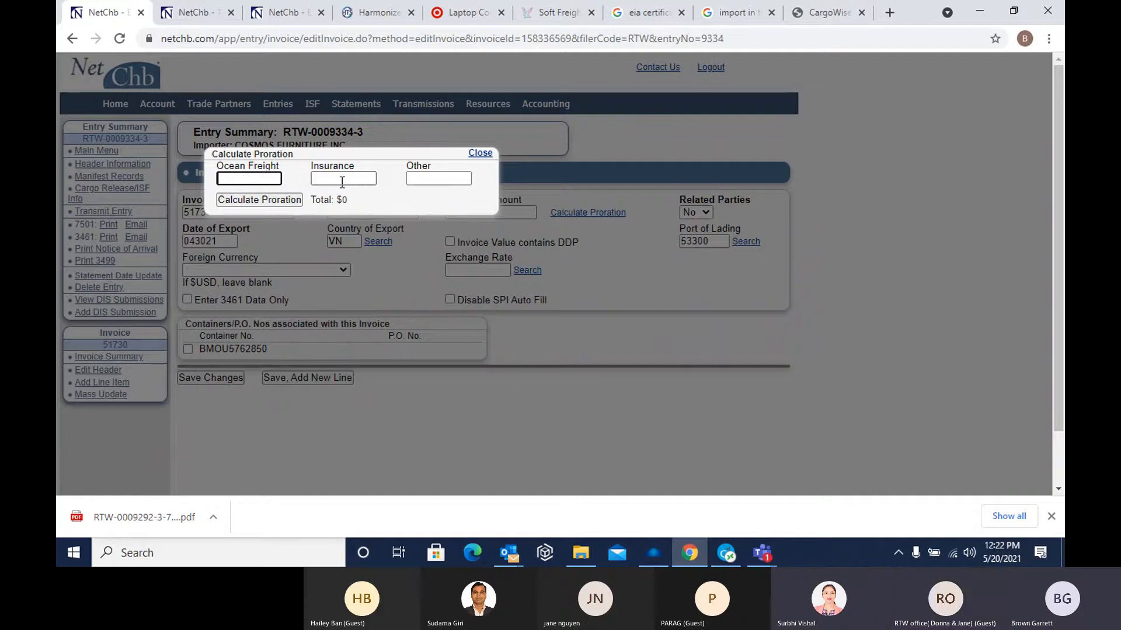
left_click(483, 154)
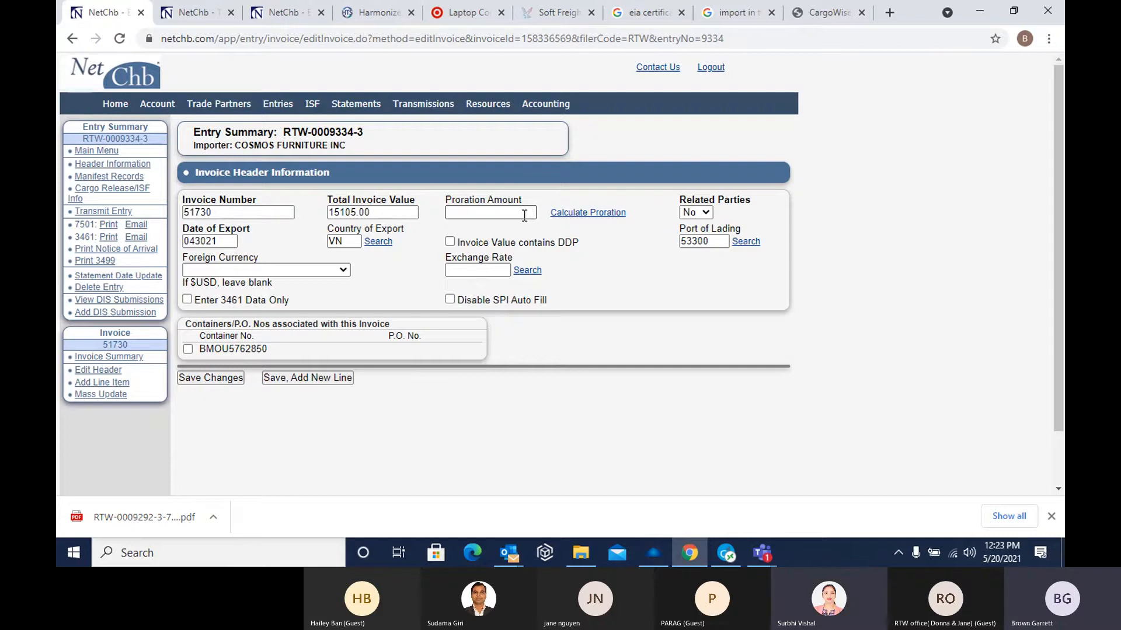
Calculate the invoice's proration amount from ocean freight of 1000, insurance of 100 and other charges of 100
left_click(524, 215)
left_click(594, 216)
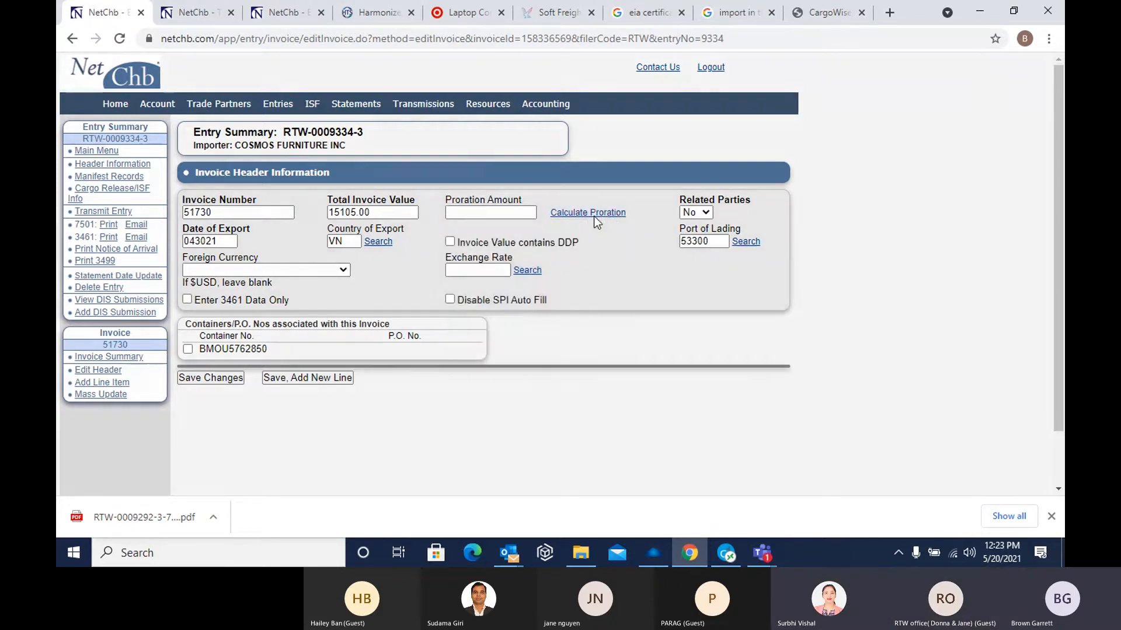
left_click(243, 177)
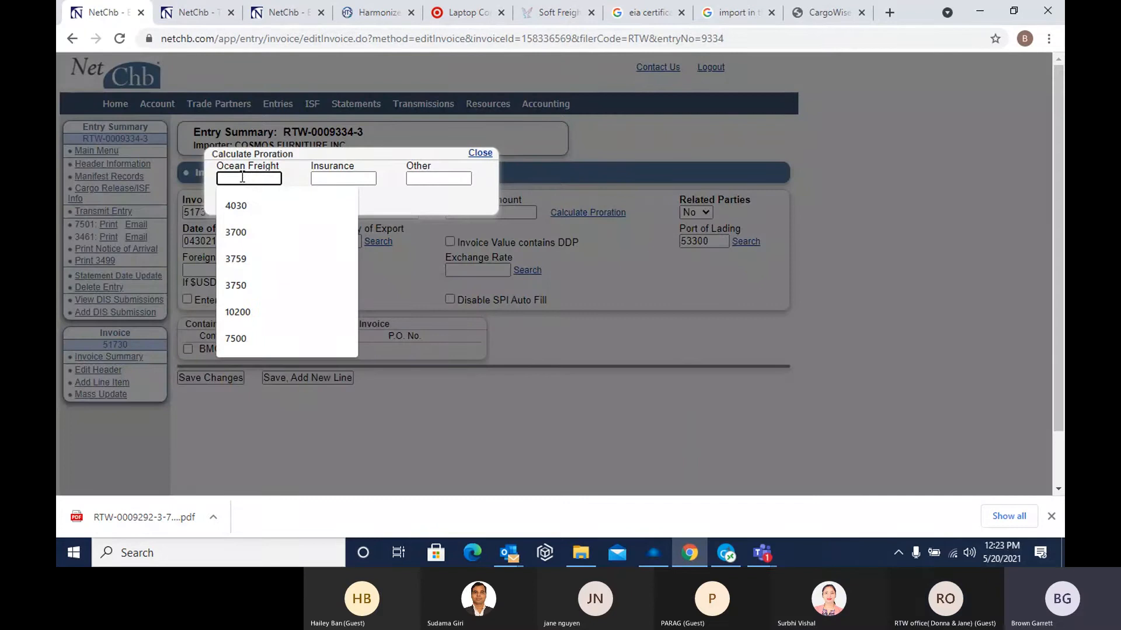
type("100")
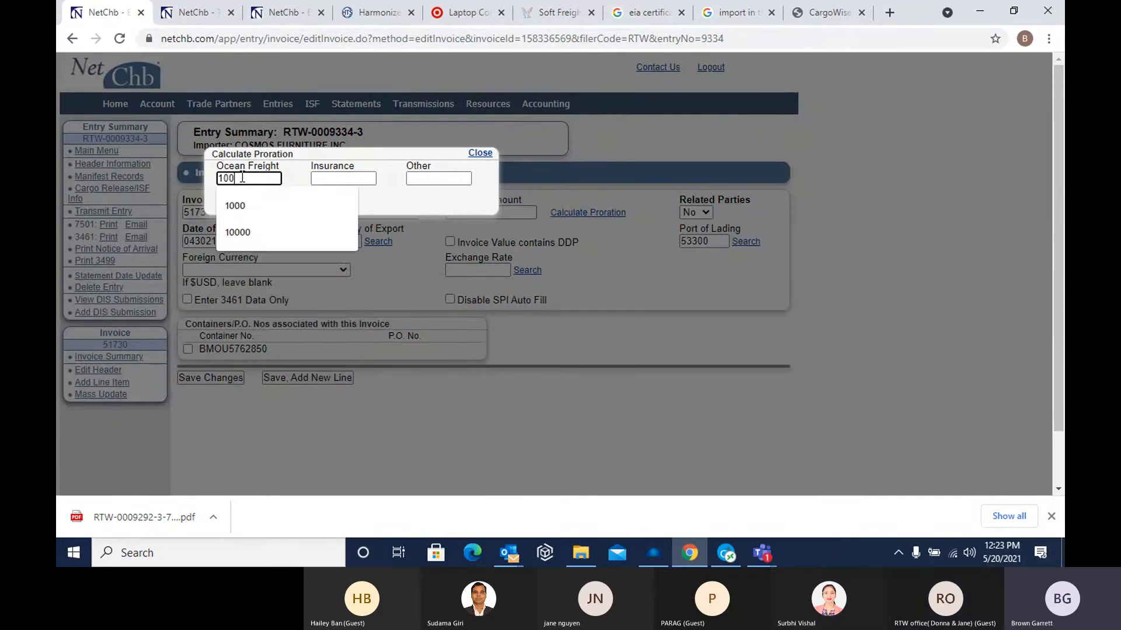
type("0")
key("Tab")
type("100")
key("Tab")
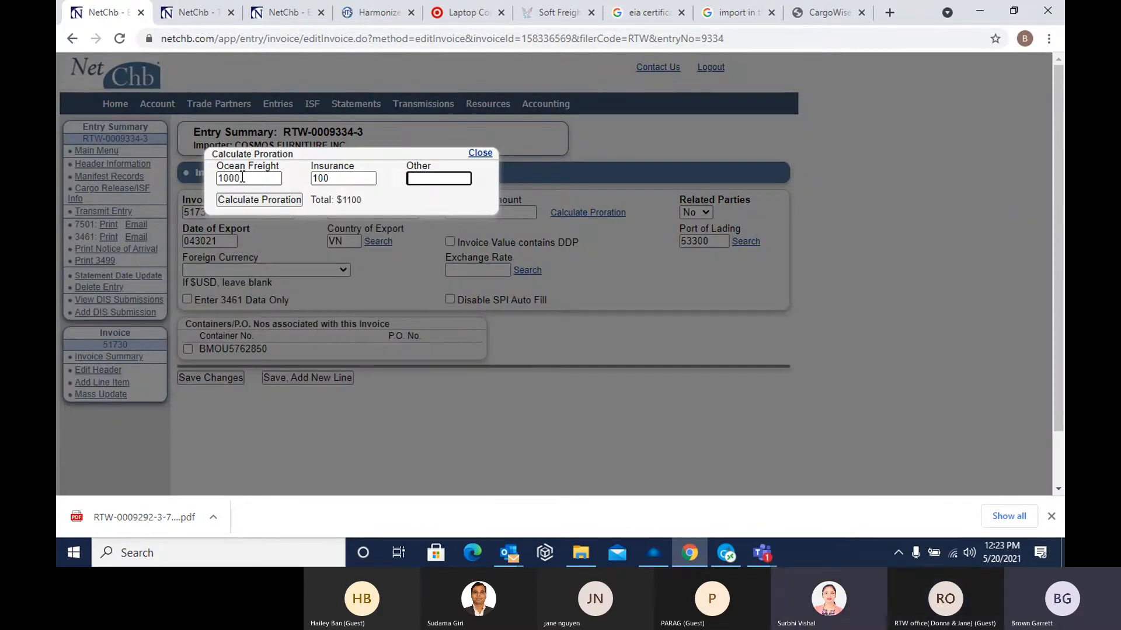
type("100")
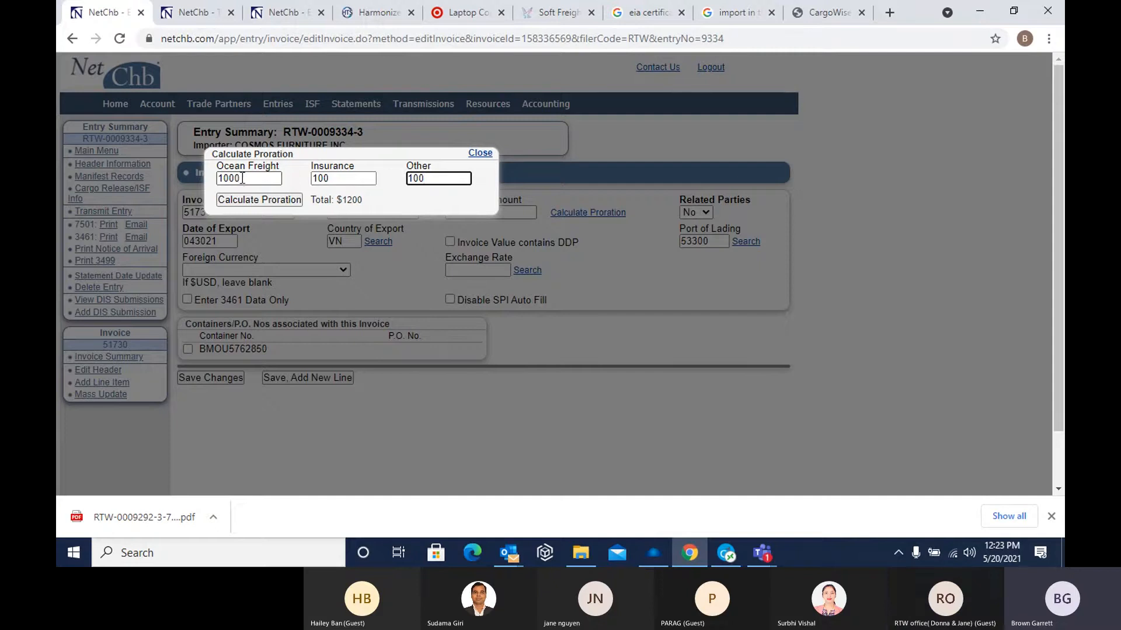
left_click(255, 201)
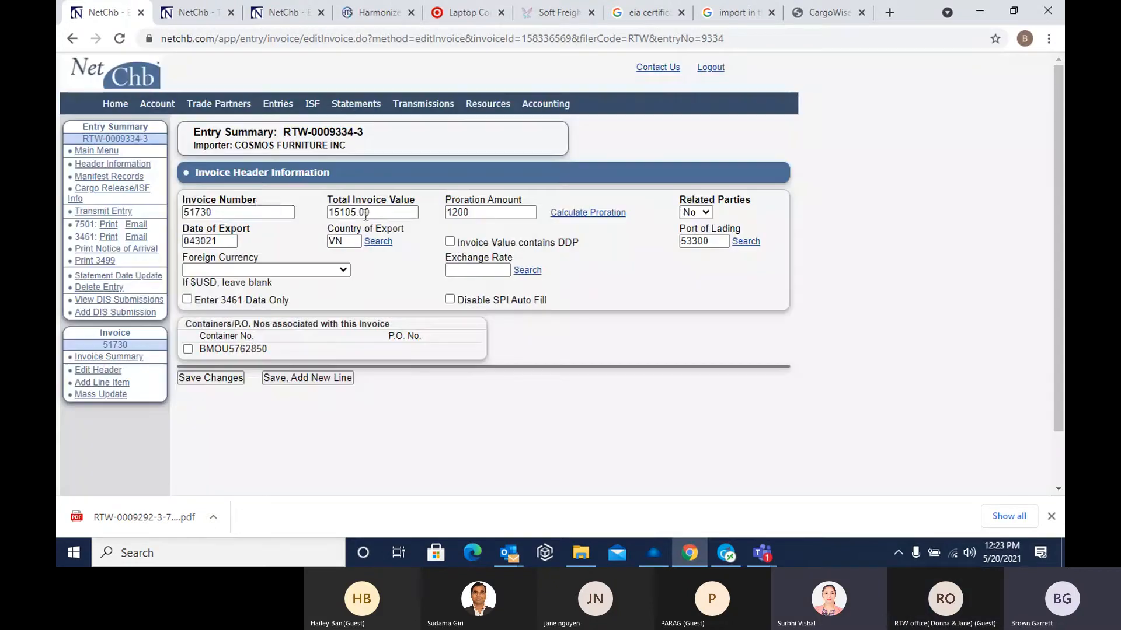
Make the proration amount negative as -1200, and switch the Invoice Value contains DDP option on and back off
left_click(449, 213)
type("-")
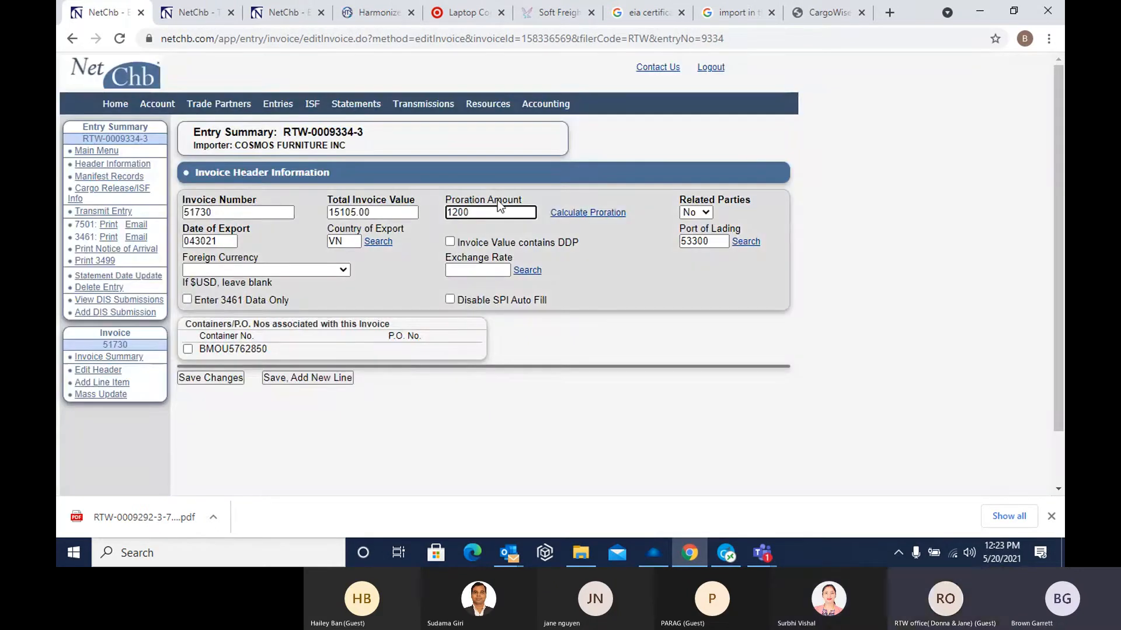
left_click(450, 242)
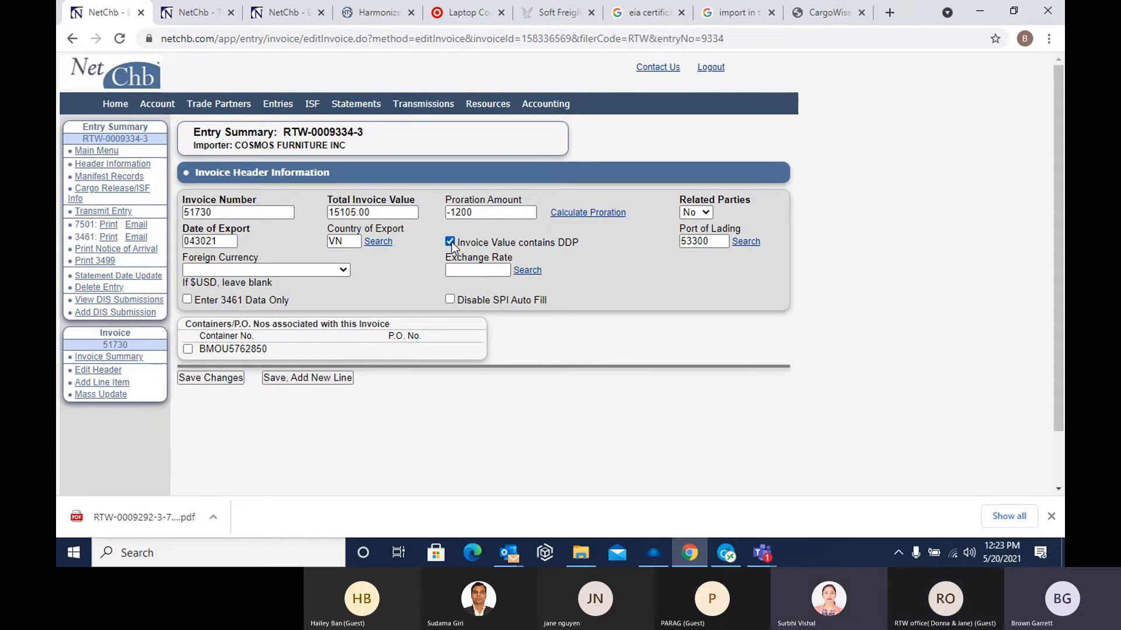
left_click(450, 243)
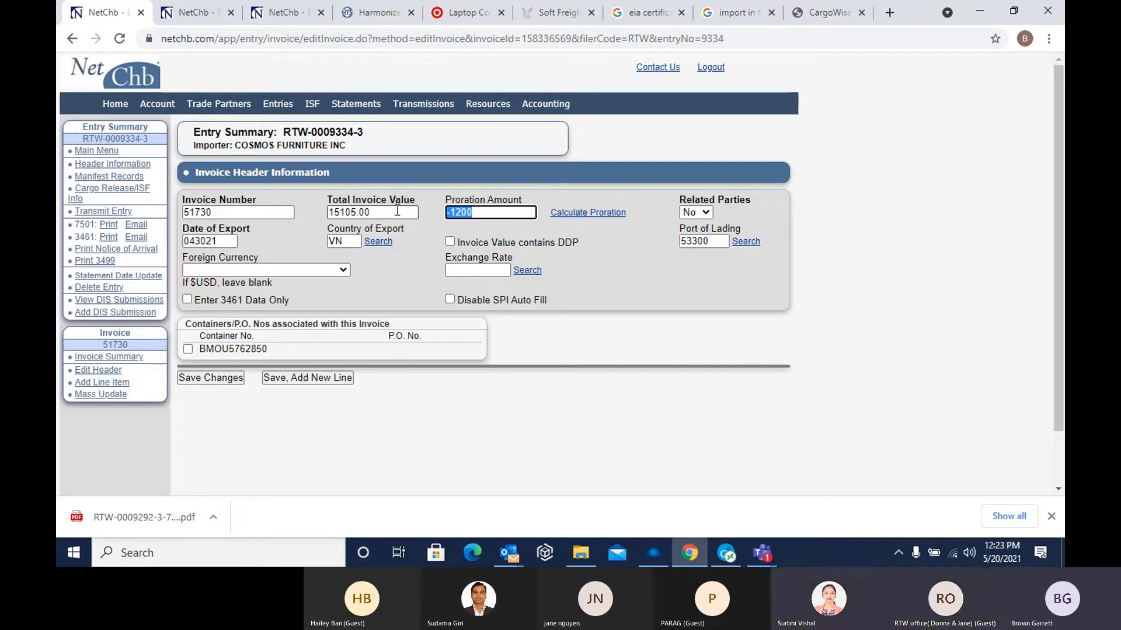
Clear the proration amount and save the invoice header changes
key("BackSpace")
left_click(217, 378)
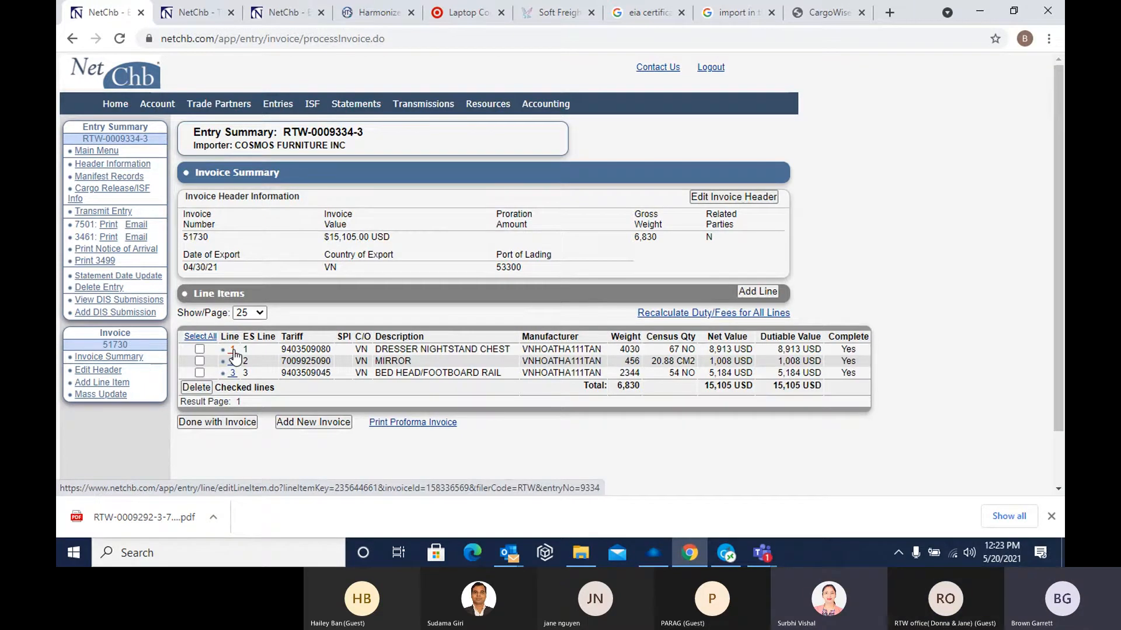
Open the invoice's first line item, re-enter its total line value as 8913 and move on to the manufacturer code
left_click(233, 350)
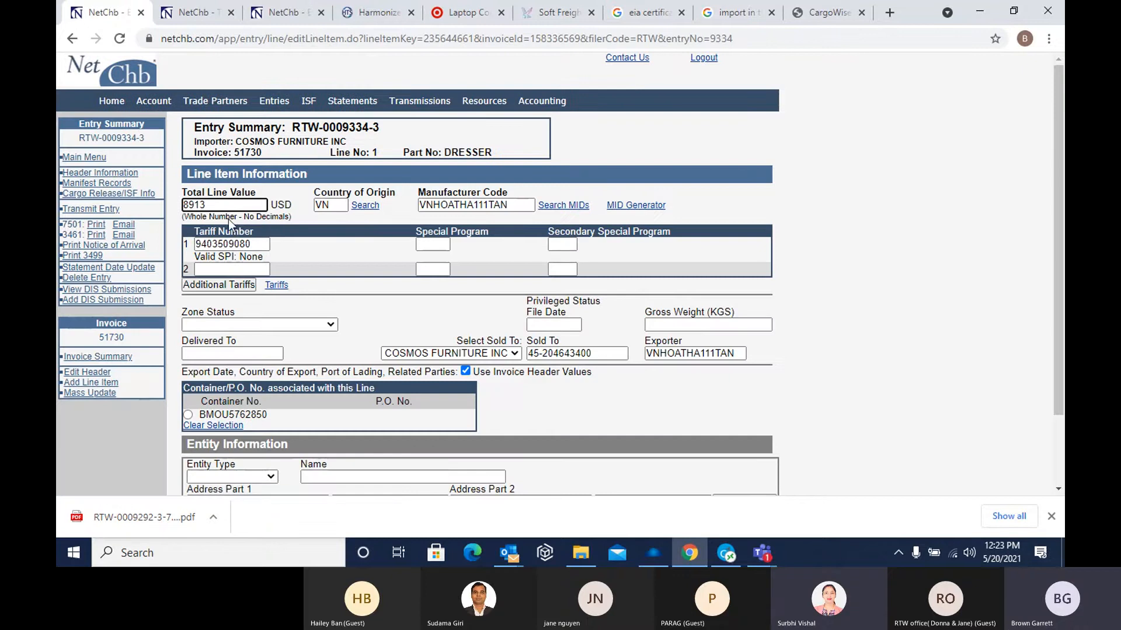
left_click_drag(218, 204, 151, 204)
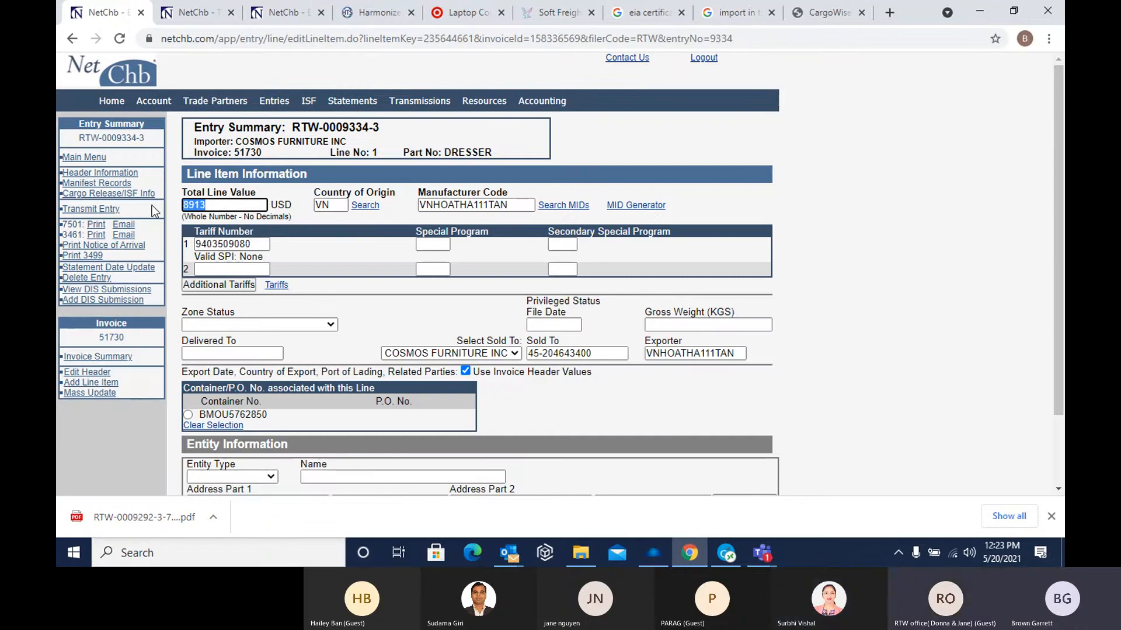
key("BackSpace")
type("8913")
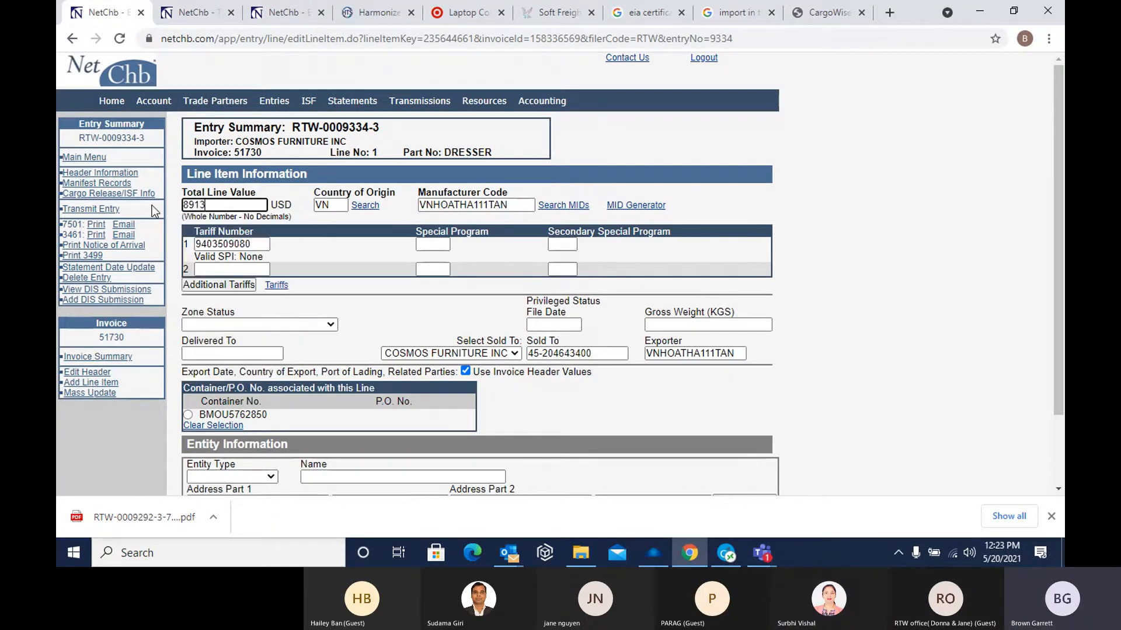
key("Tab")
key("Tab")
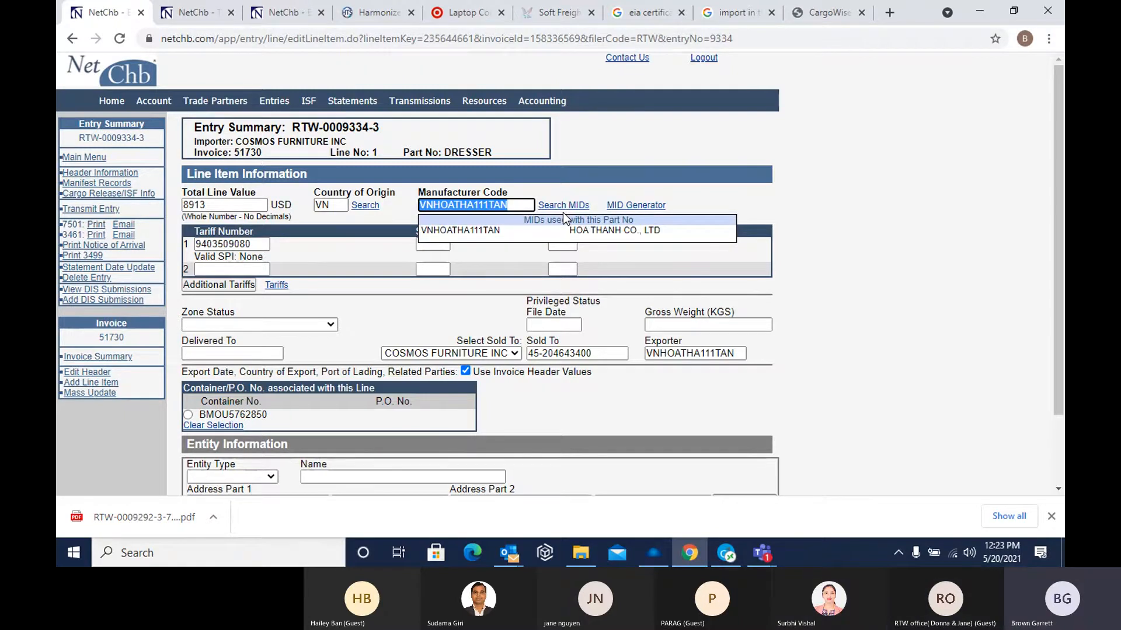
key("BackSpace")
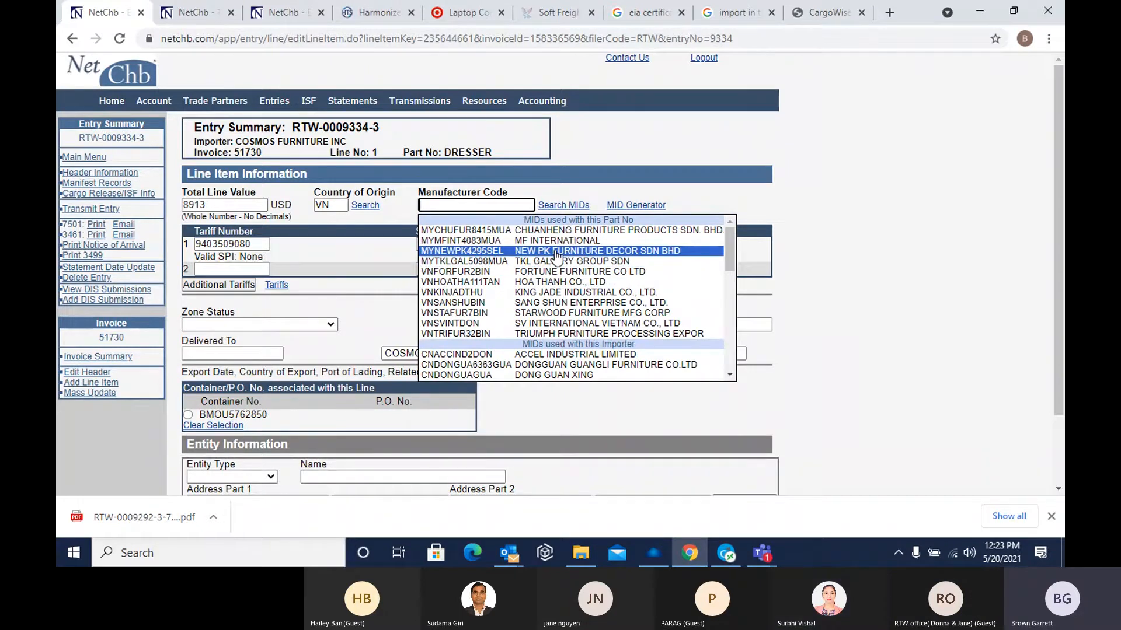
left_click(568, 282)
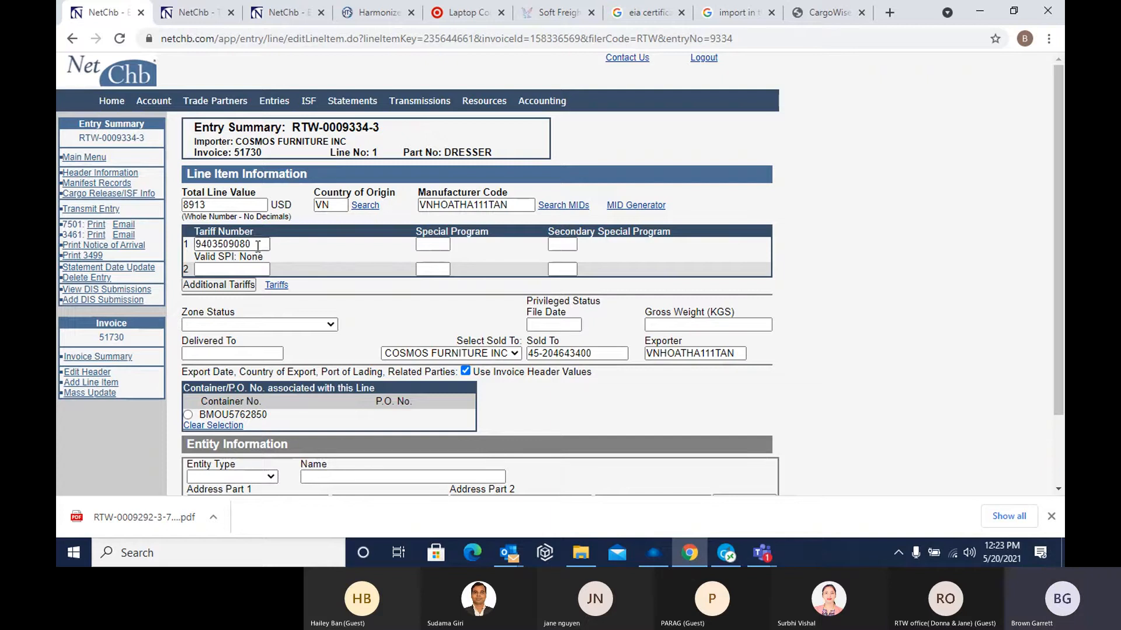
left_click_drag(257, 245, 60, 239)
key("BackSpace")
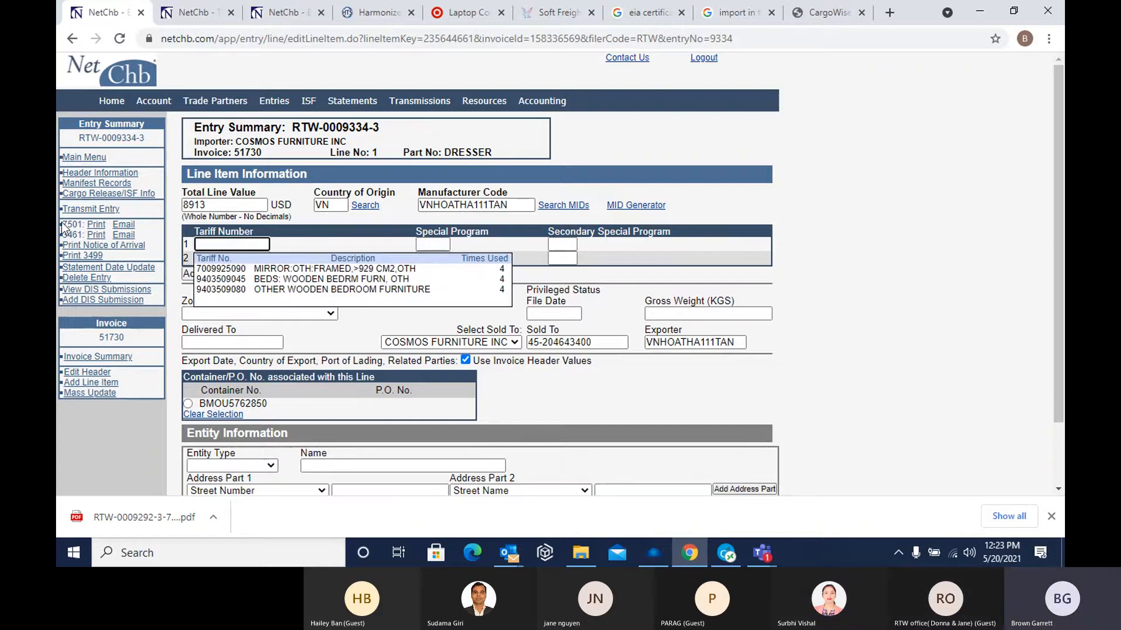
type("9403509045")
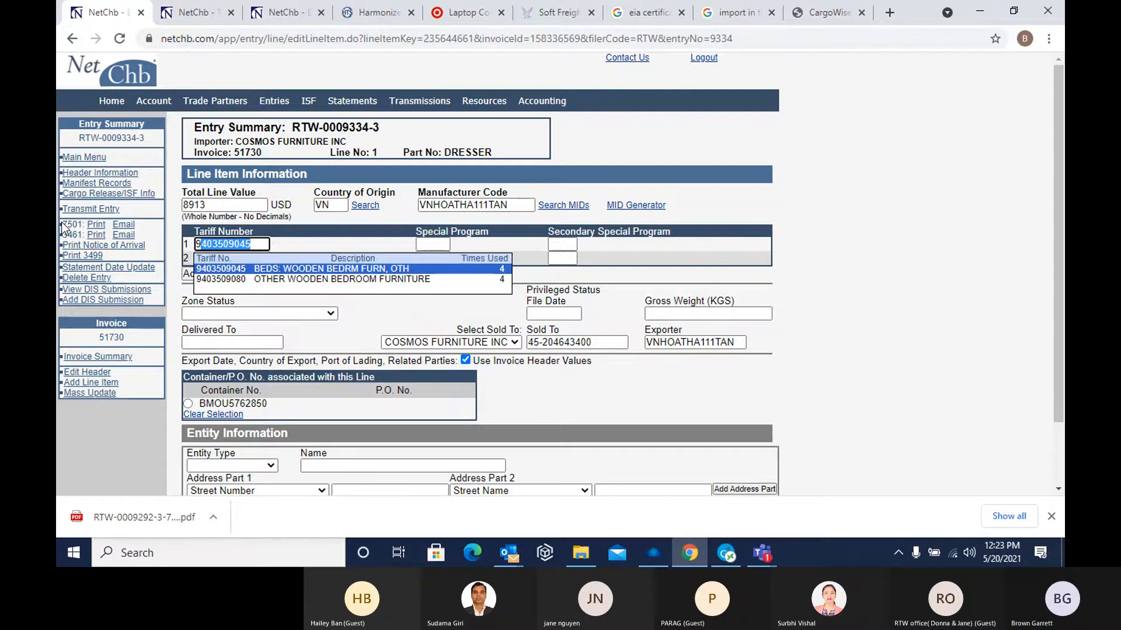
left_click(264, 269)
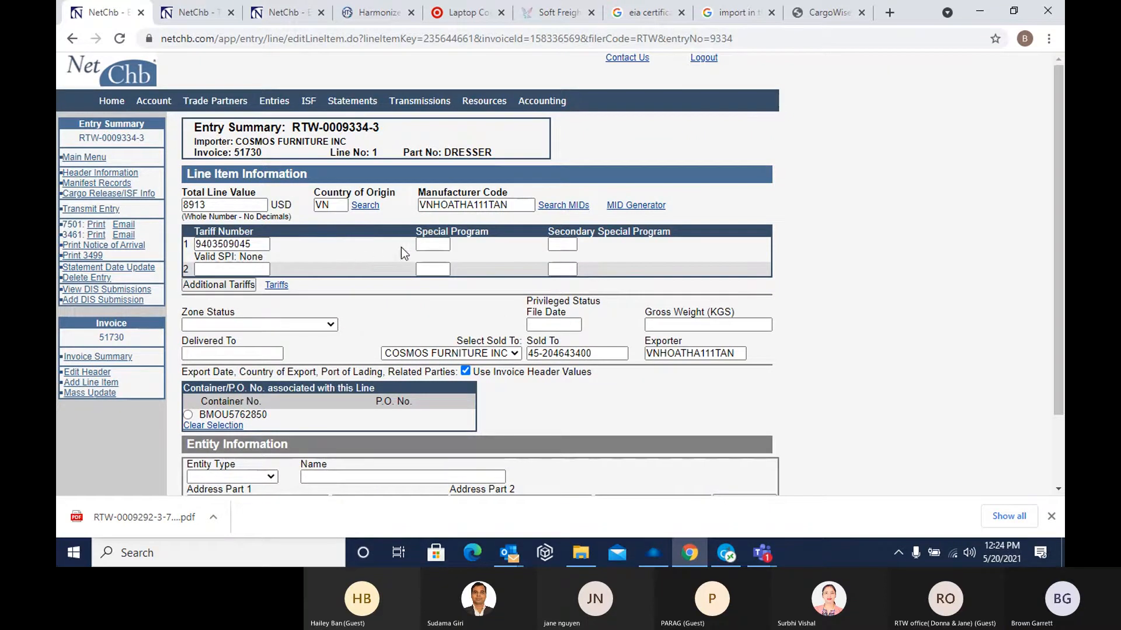
key("Tab")
left_click(432, 245)
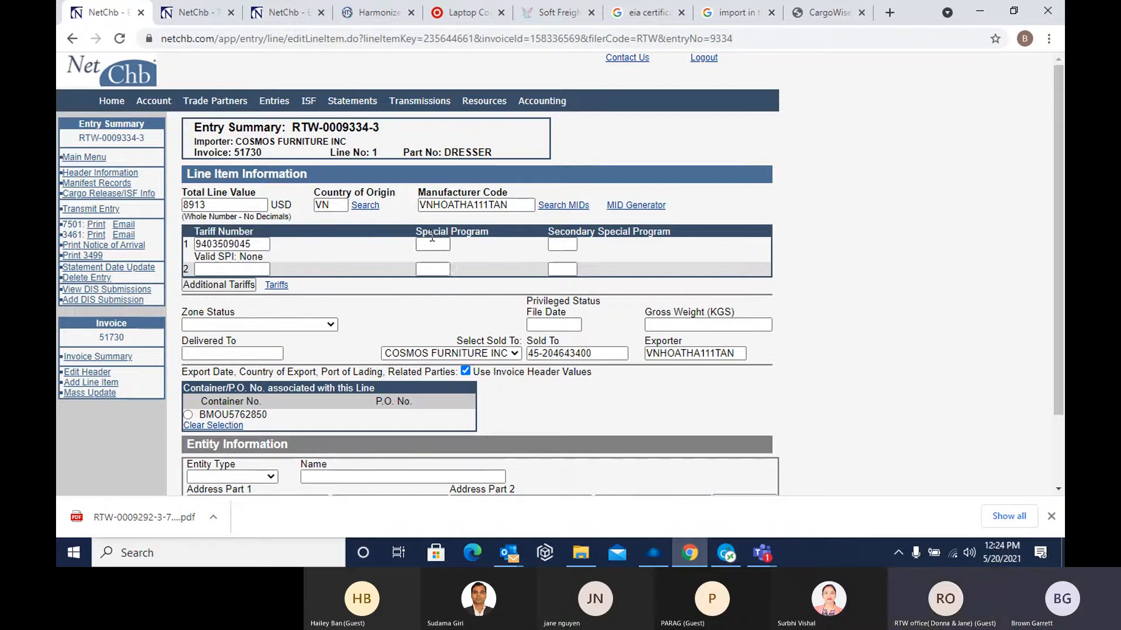
left_click(459, 238)
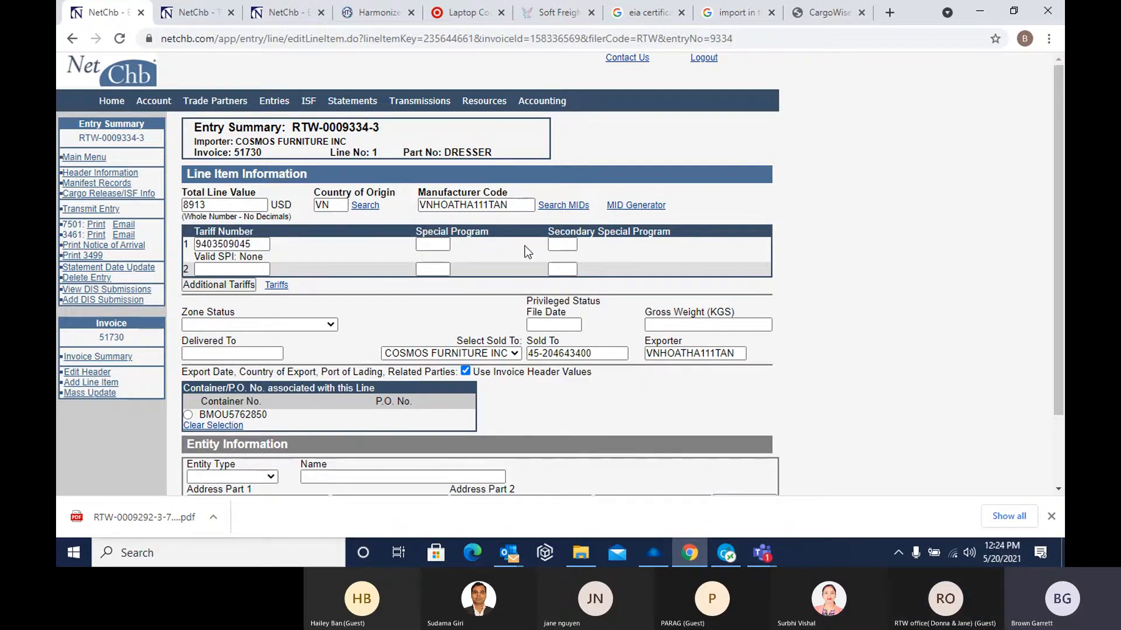
Change the line item's country of origin to CN (China)
left_click(217, 269)
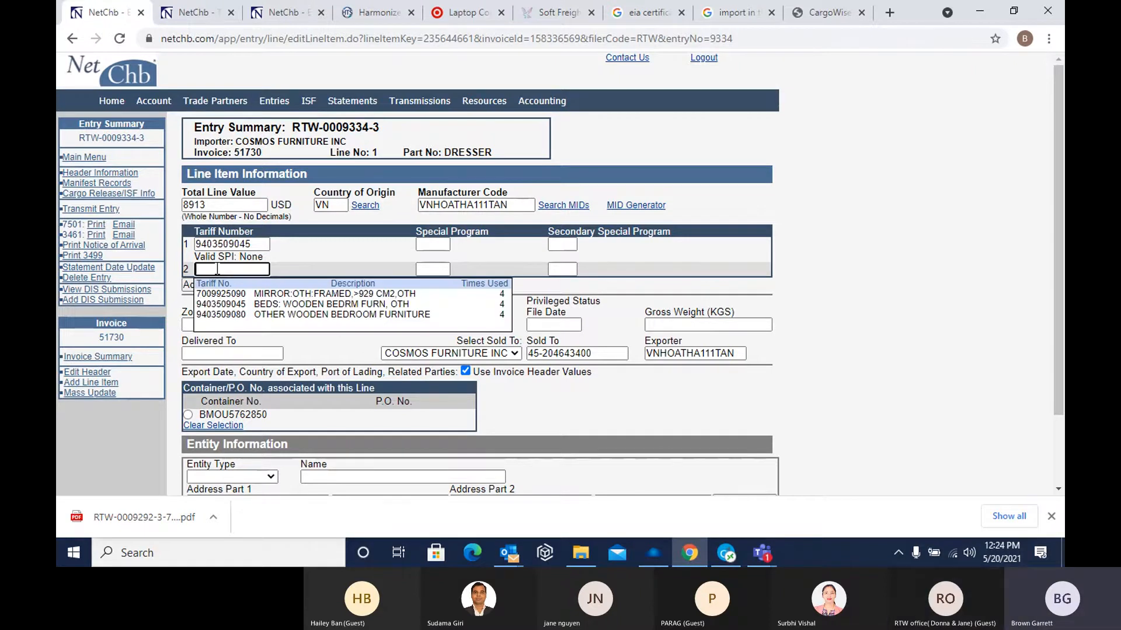
double_click(330, 205)
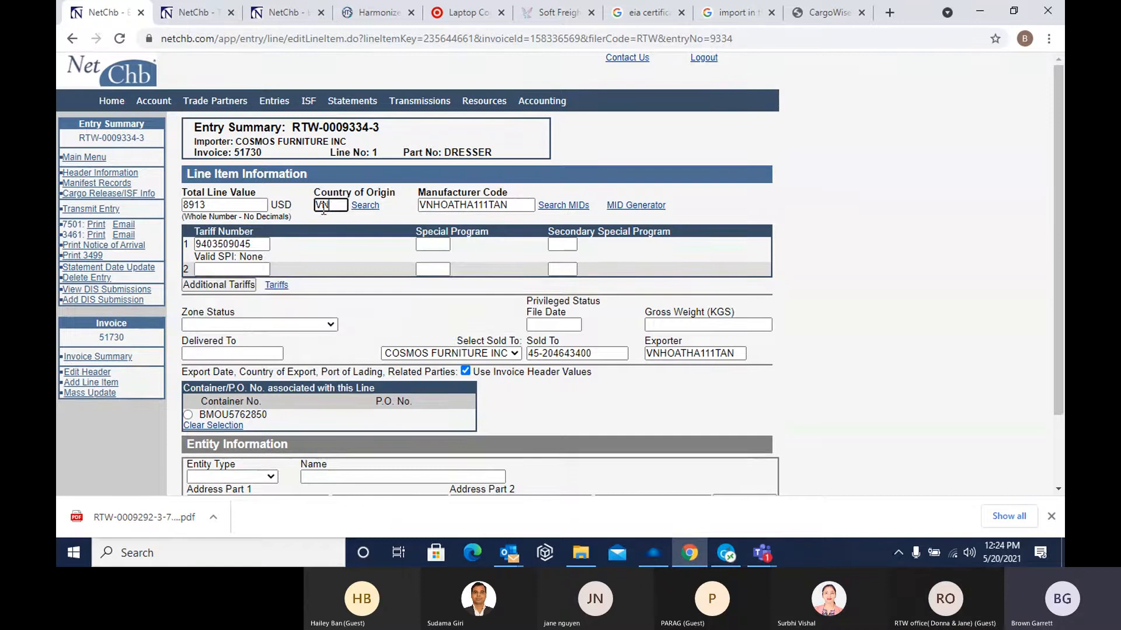
type("CN")
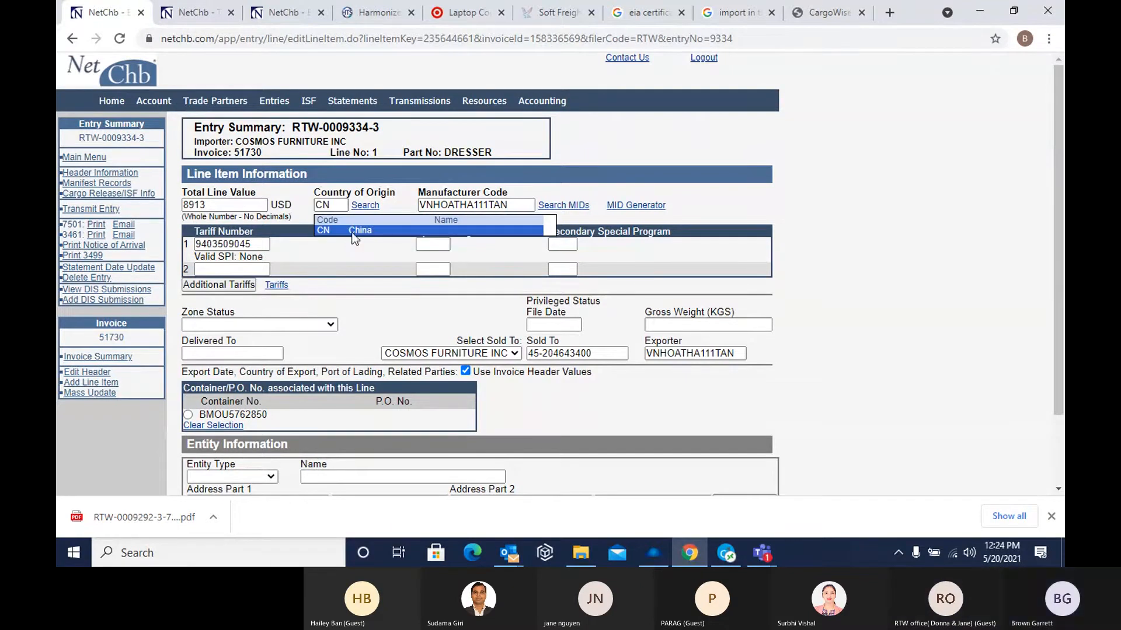
left_click(222, 274)
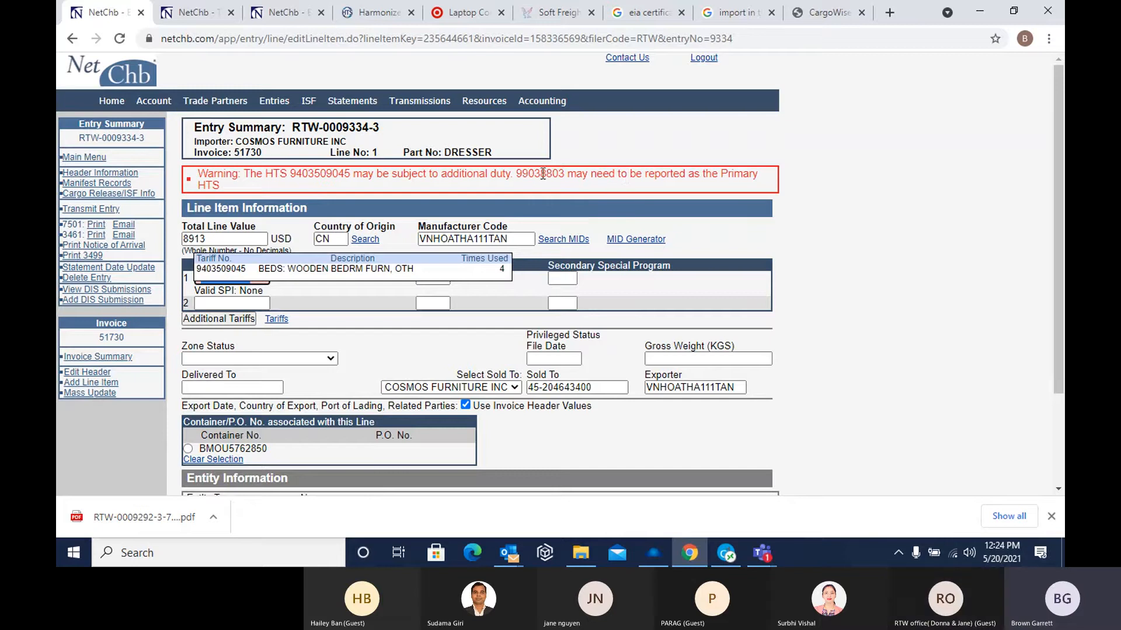
left_click(211, 303)
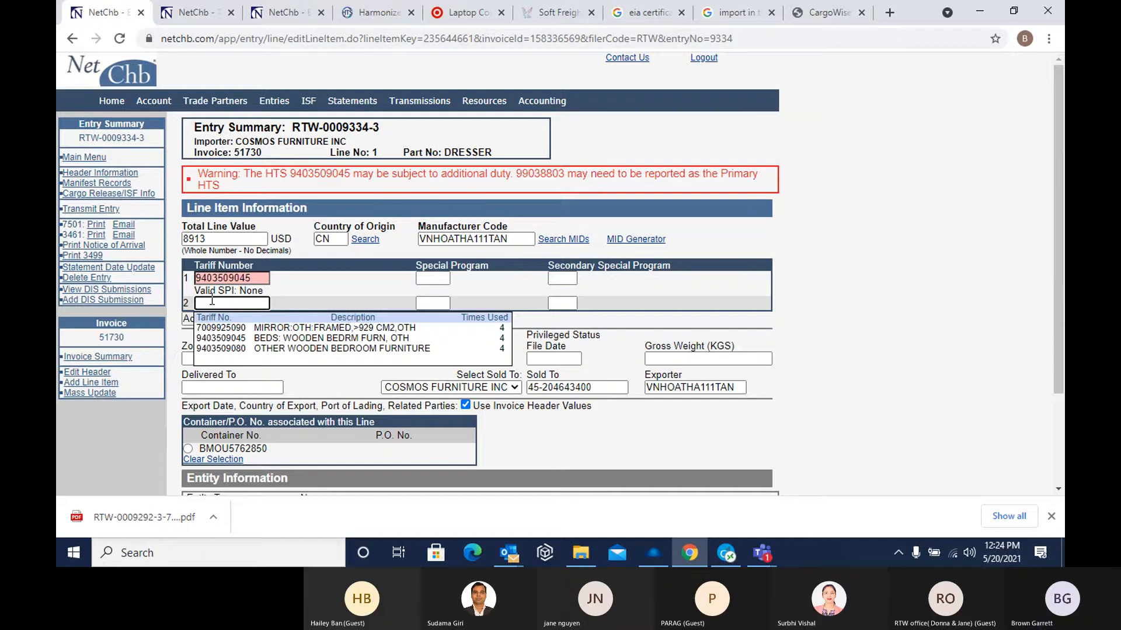
type("9440350904")
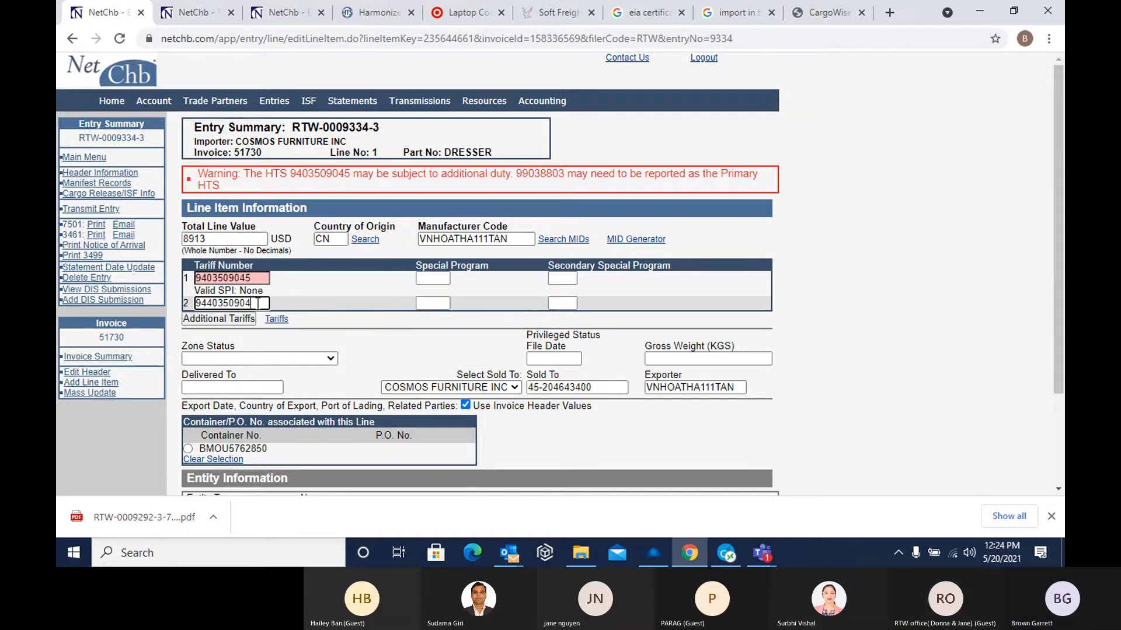
left_click_drag(251, 303, 58, 295)
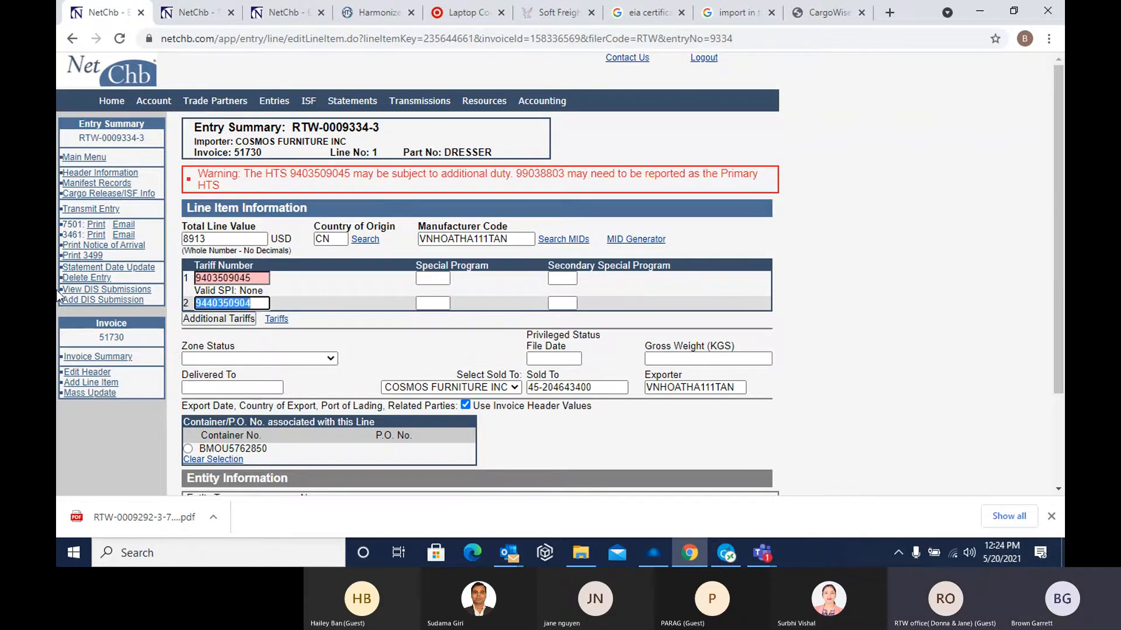
type("9")
type("40")
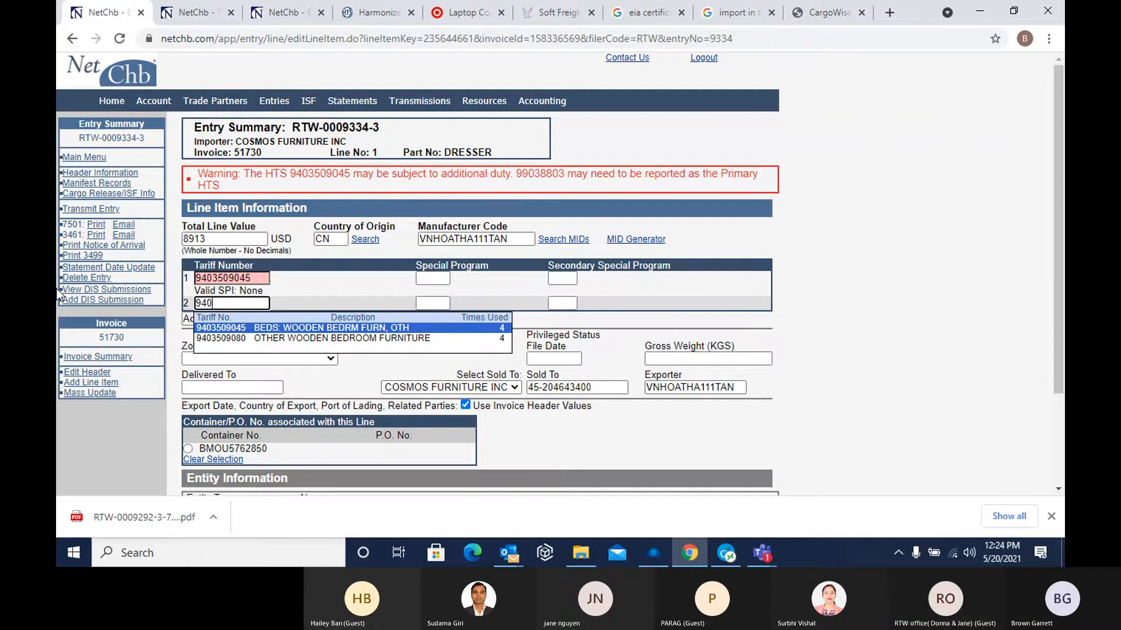
type("3509045")
key("Tab")
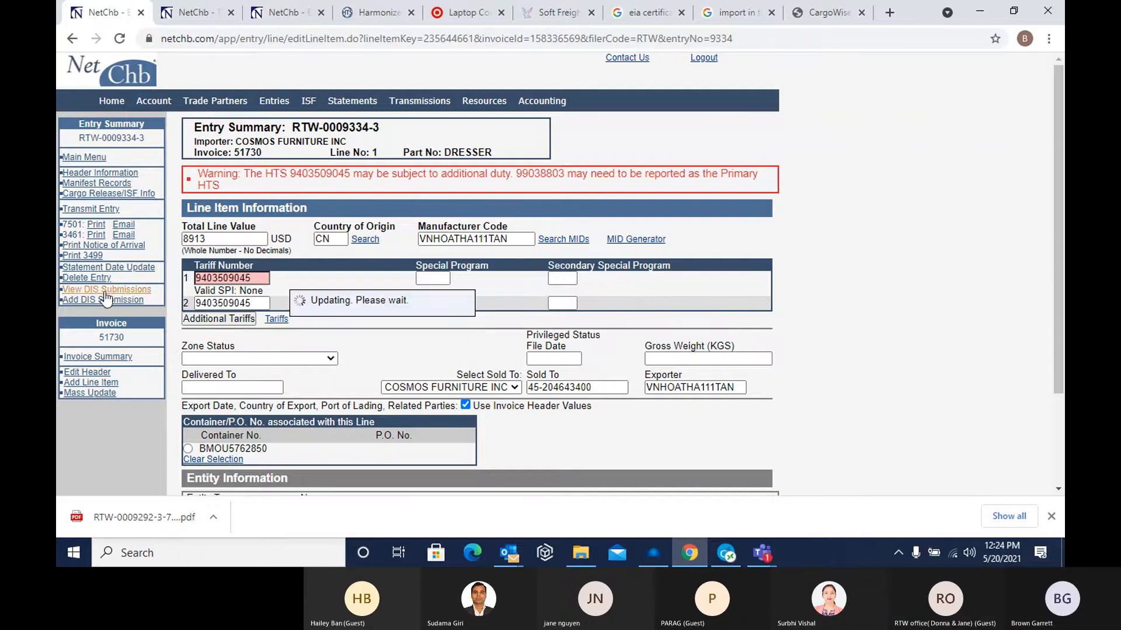
Replace the first tariff number with 99038803 and save the line item changes
left_click_drag(203, 282, 295, 315)
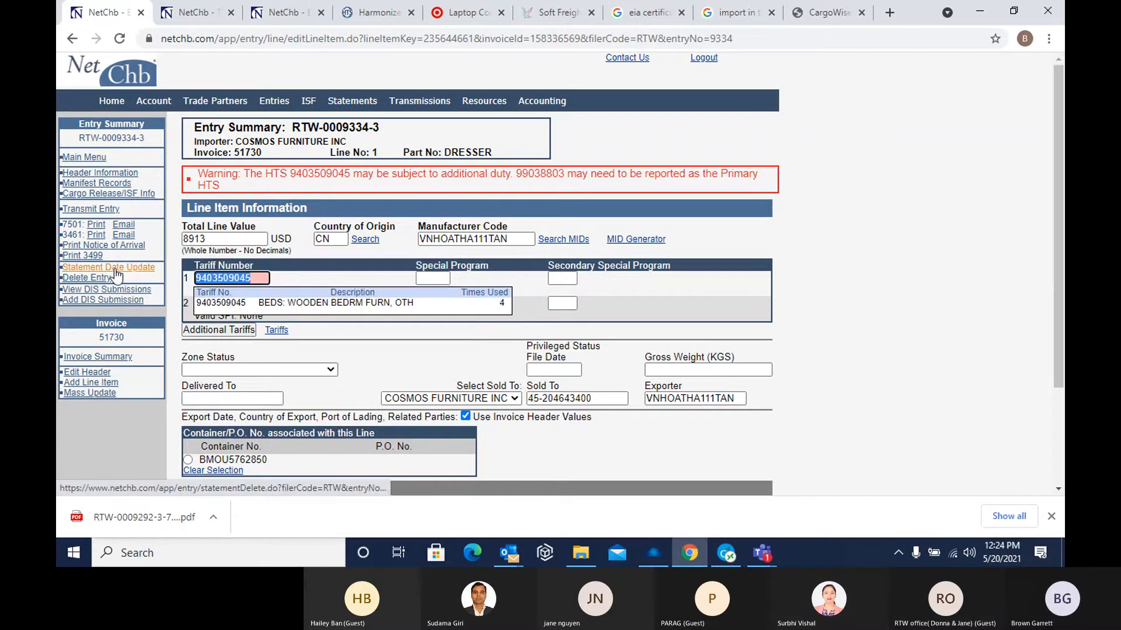
type("99038803")
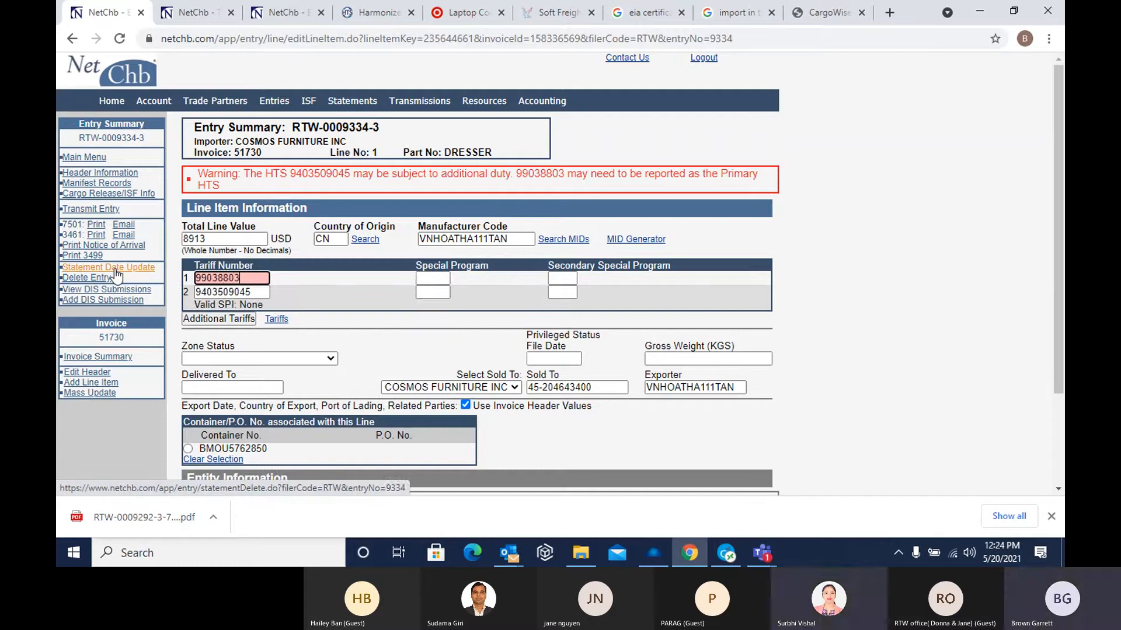
key("Tab")
left_click(375, 282)
scroll(350, 327, "down", 2)
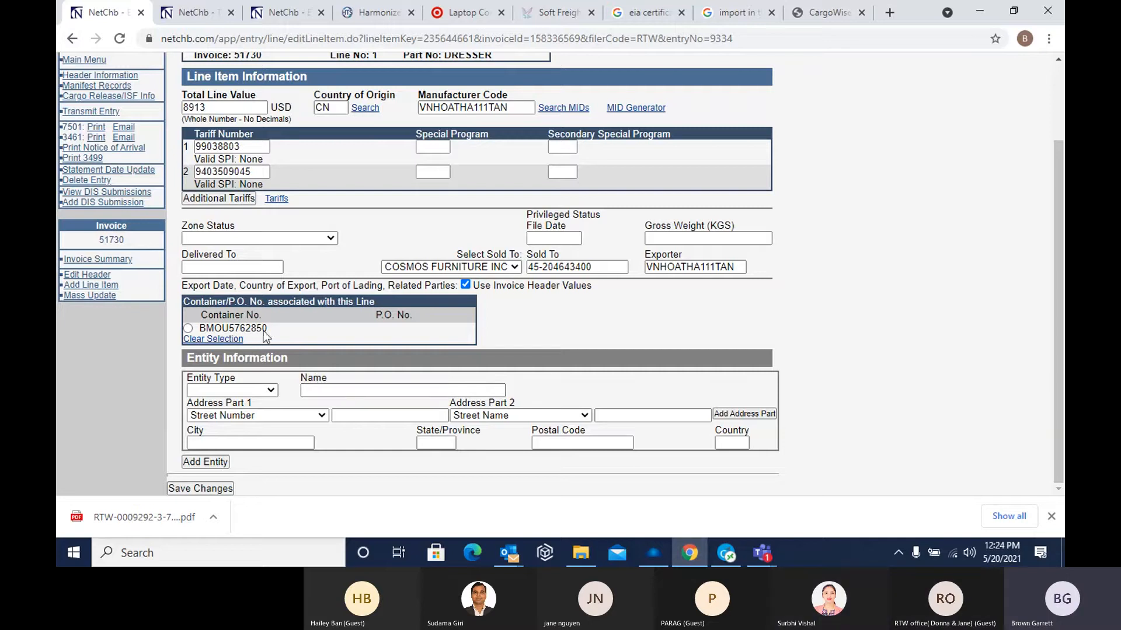
left_click(227, 492)
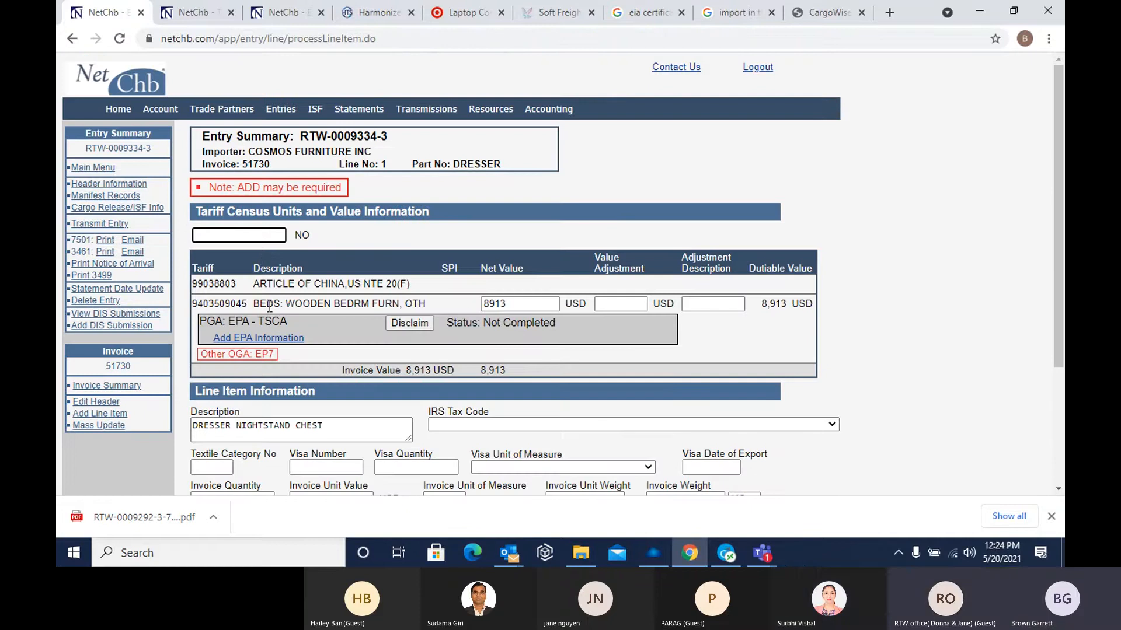
Enter a census quantity of 1 and save EPA information for the wooden bedroom furniture tariff with TSCA declaration EP4 (Positive Certification)
type("1")
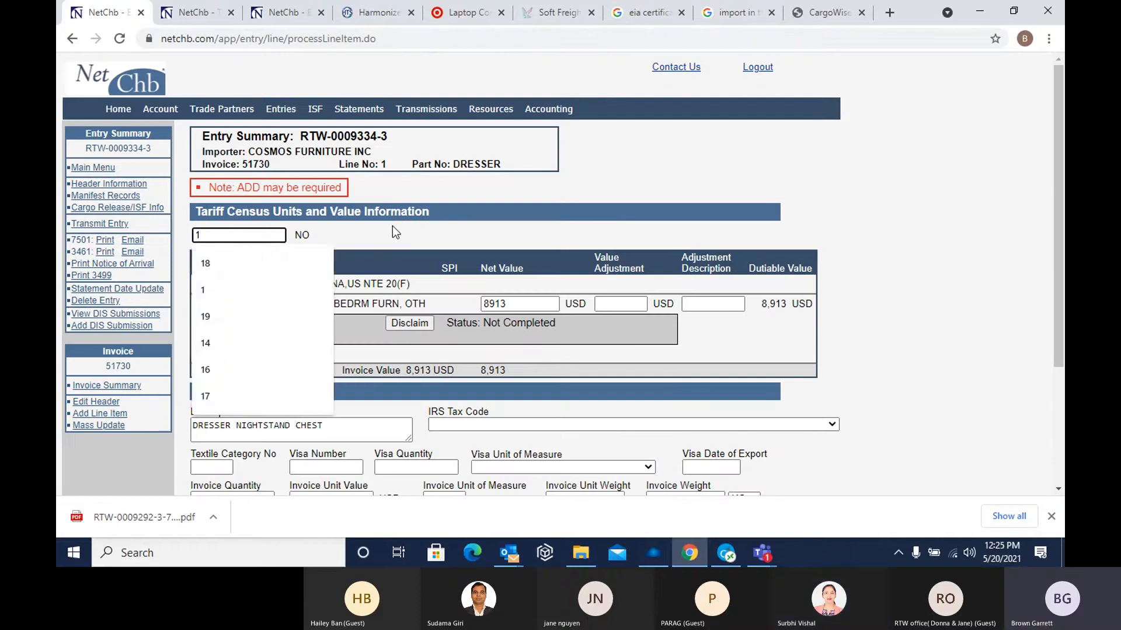
left_click(381, 241)
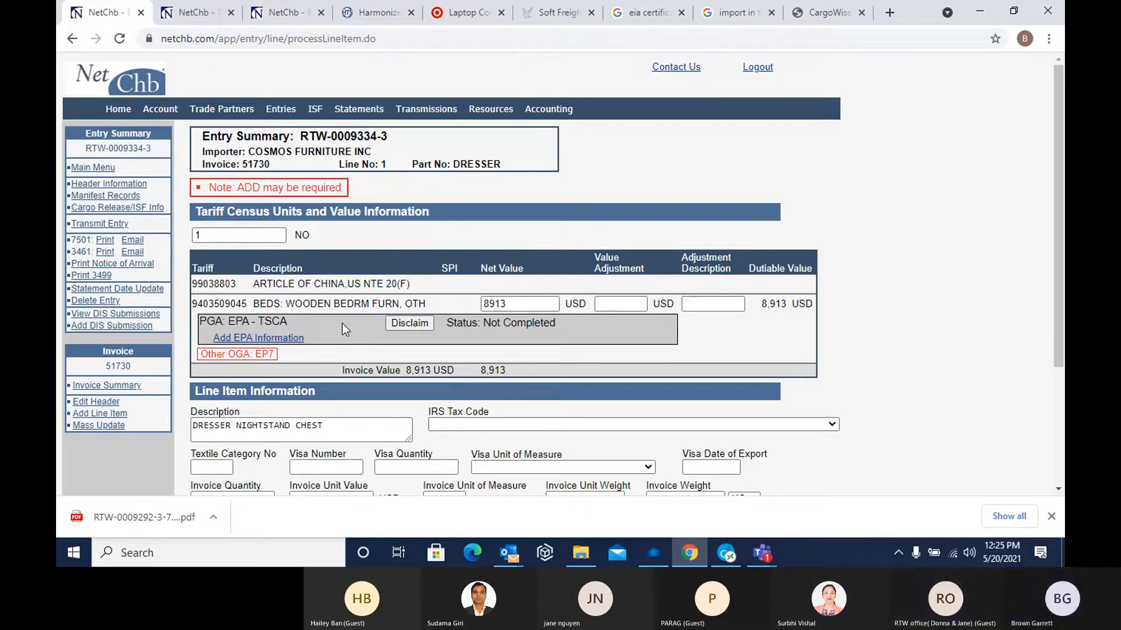
left_click(257, 338)
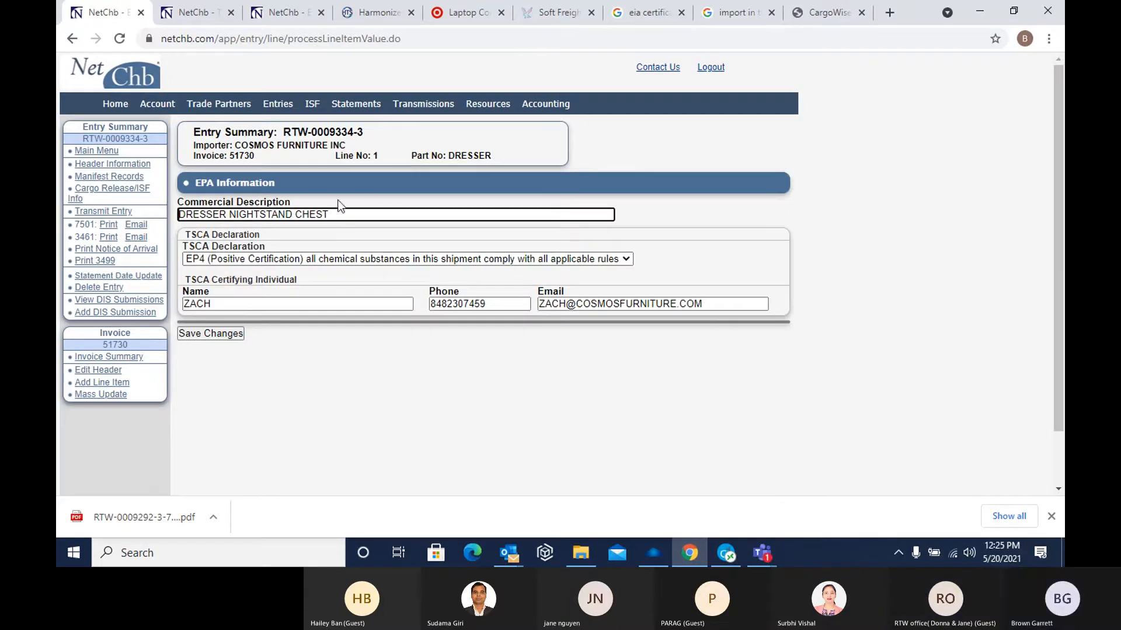
left_click(363, 205)
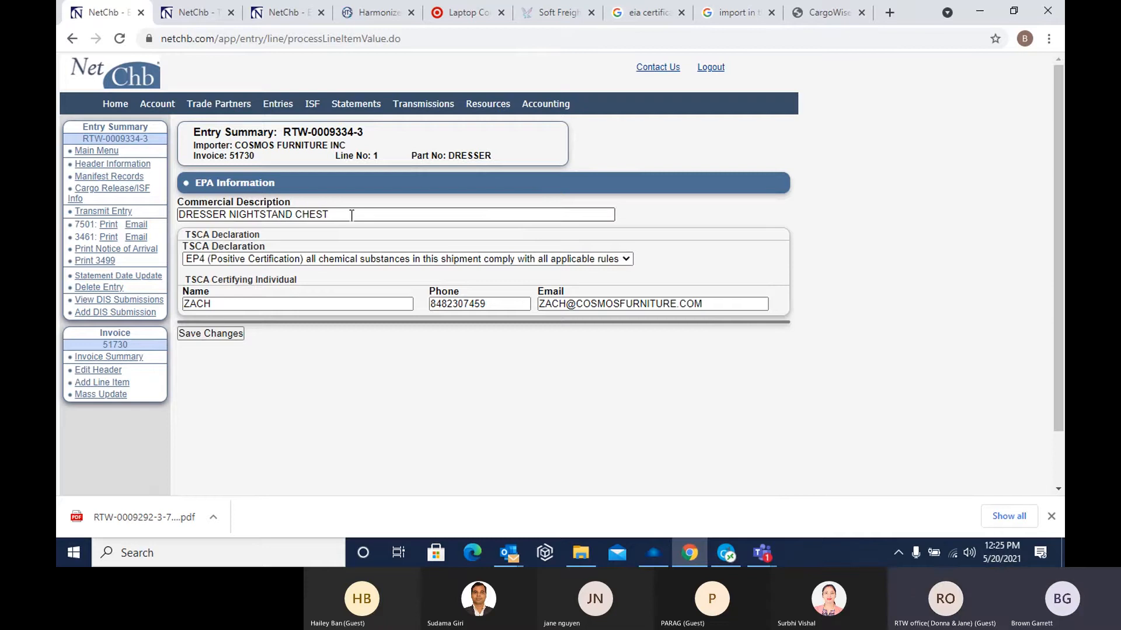
left_click(278, 258)
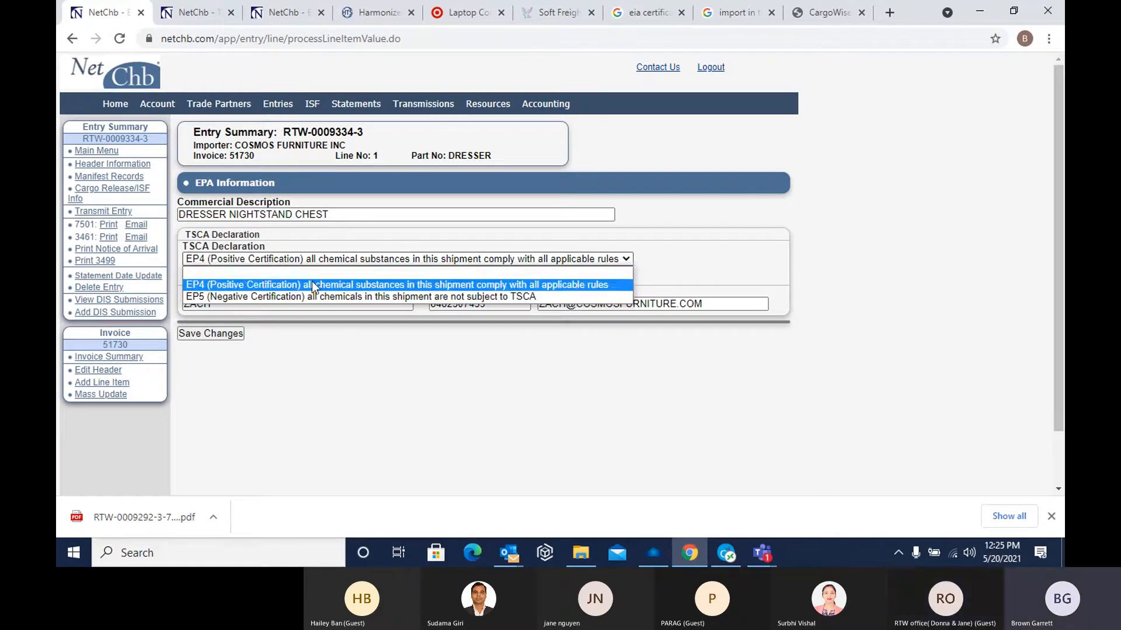
left_click(275, 283)
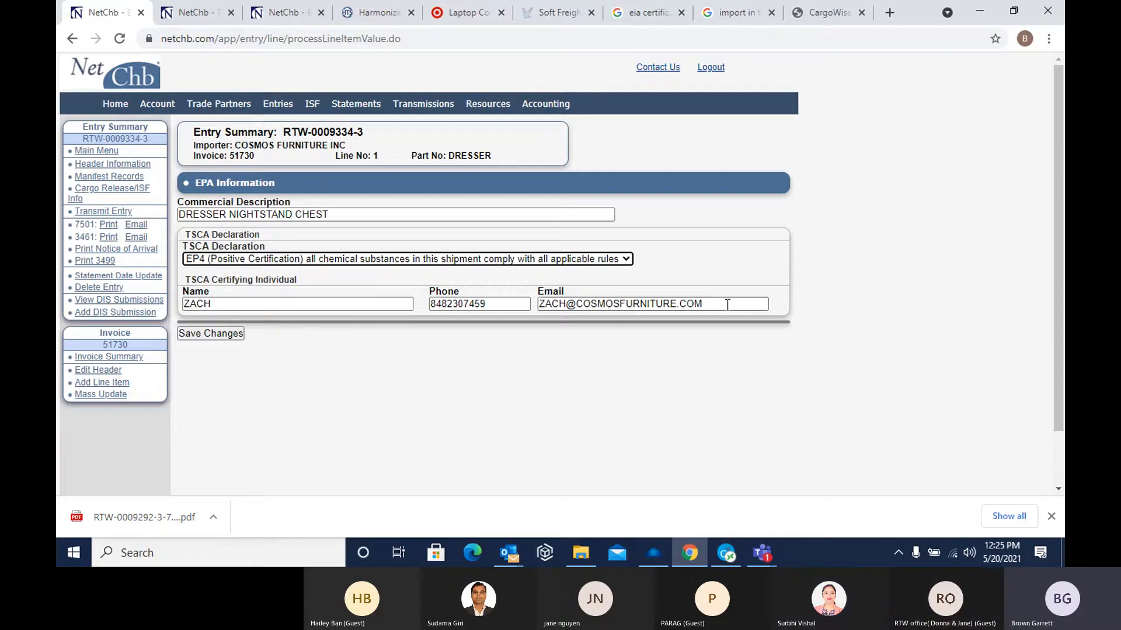
left_click(212, 333)
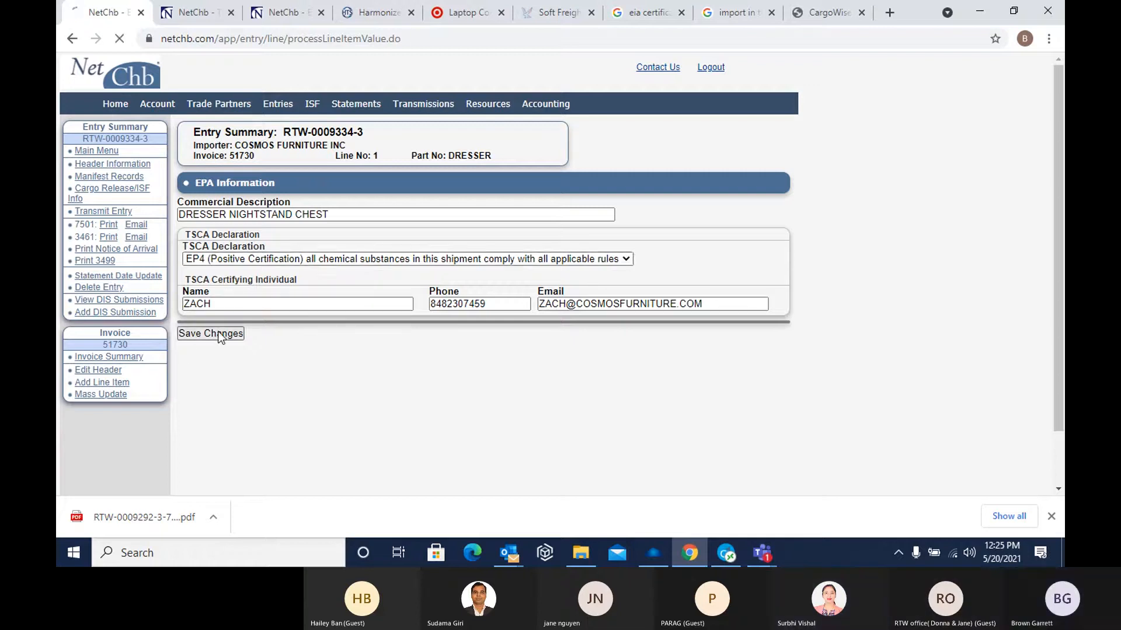
Look through the ADD case numbers without choosing one and save the line item's value information
scroll(278, 363, "down", 1)
scroll(278, 363, "down", 1)
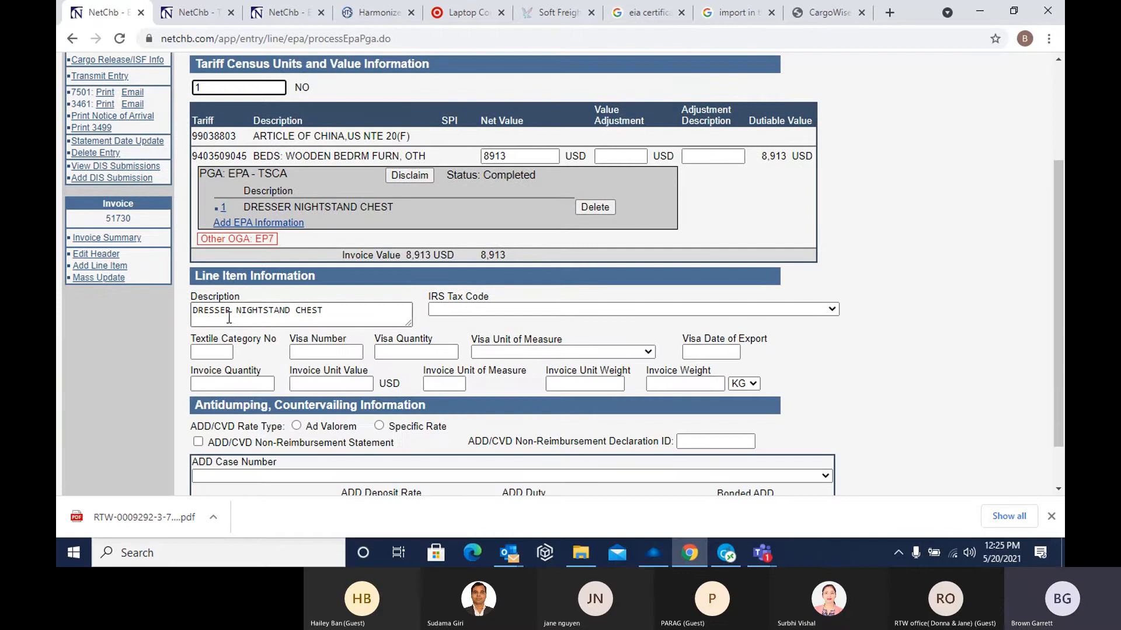
scroll(226, 460, "down", 1)
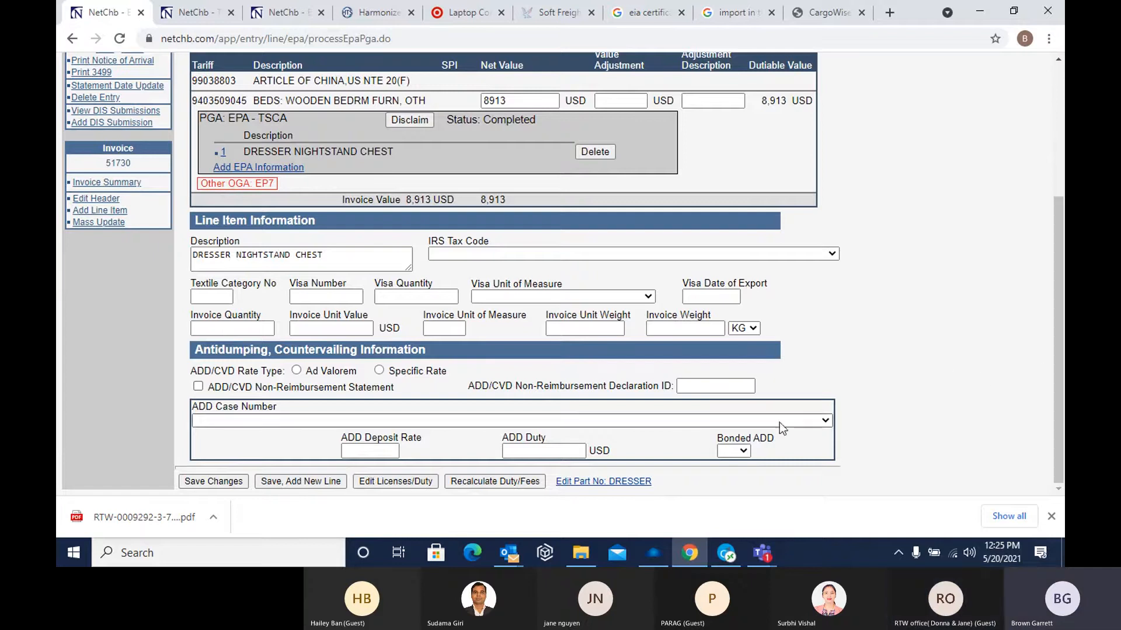
left_click(825, 421)
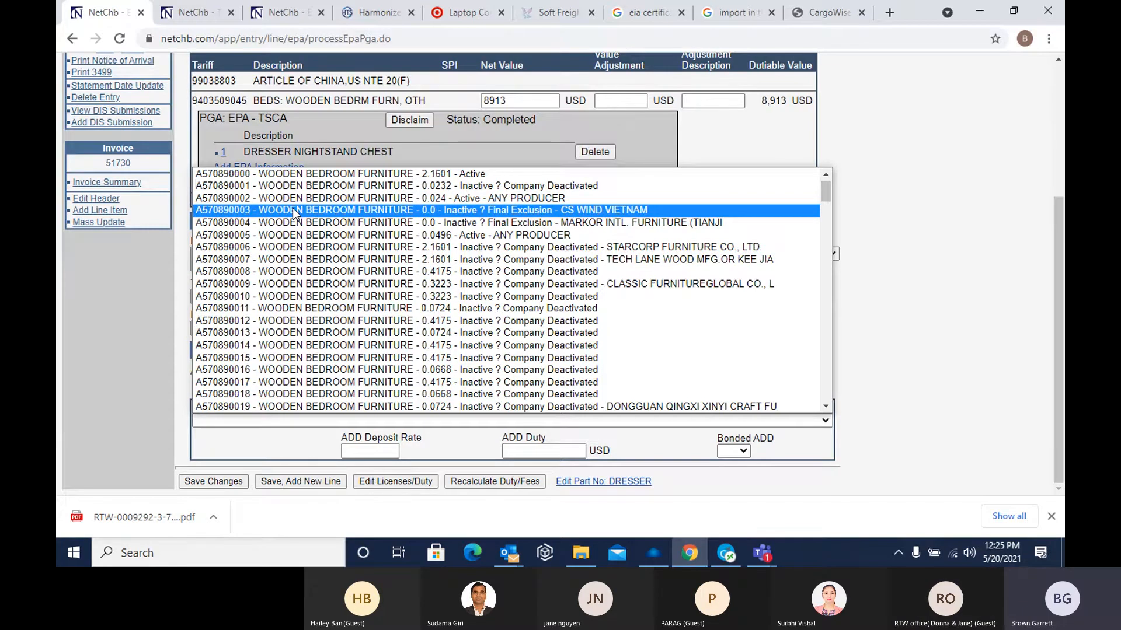
left_click(888, 143)
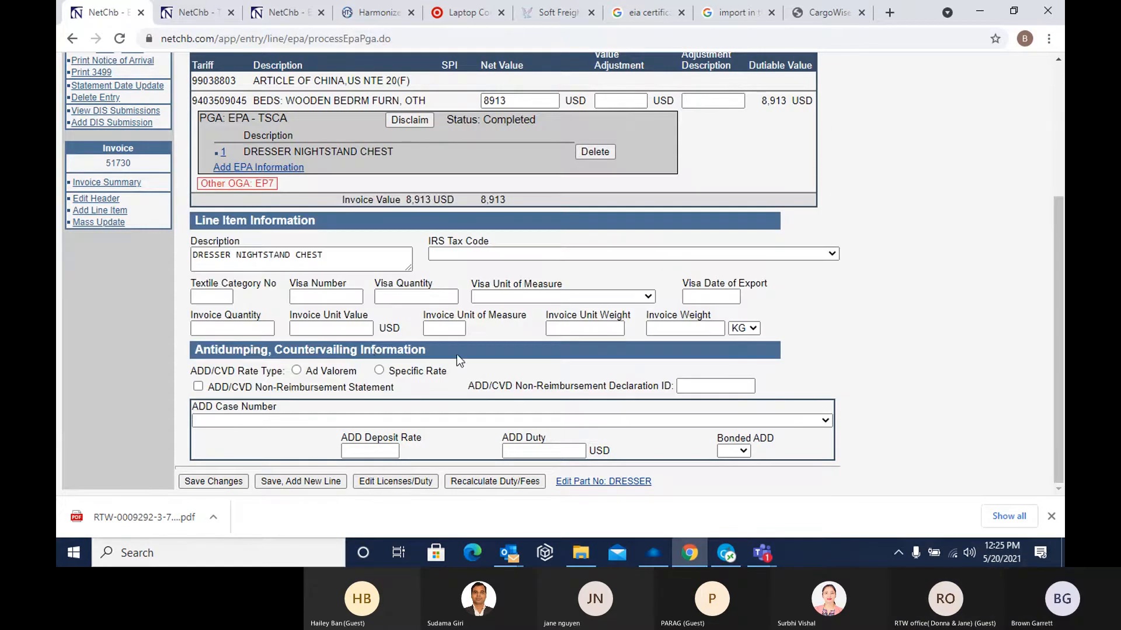
left_click(217, 484)
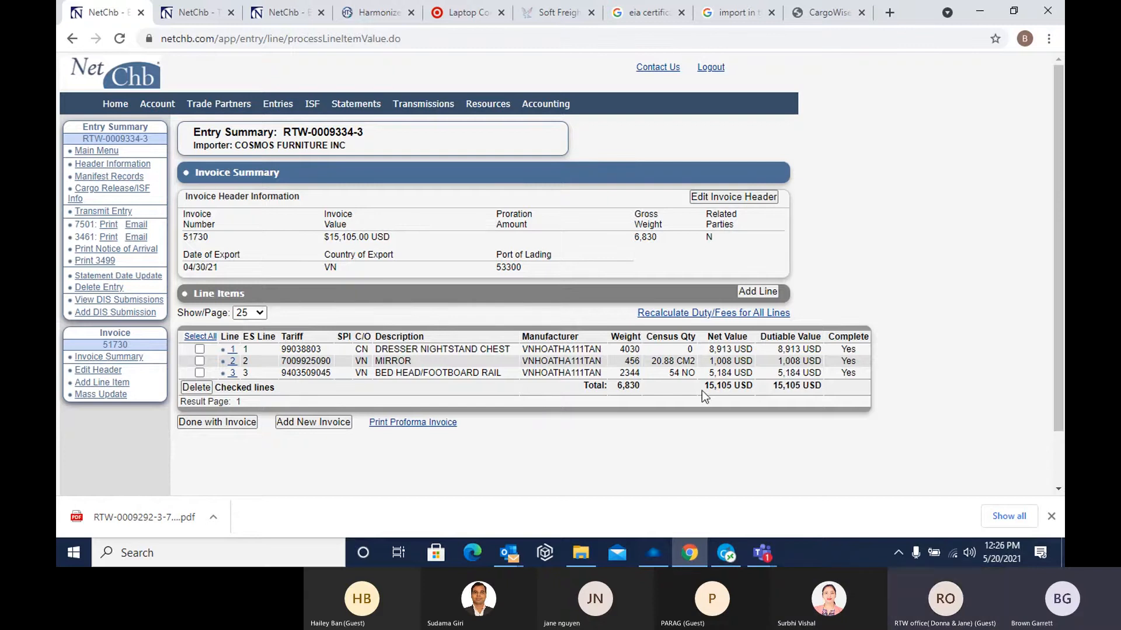
Highlight the invoice's total net value and the first line's manufacturer code, and open the Cargo Release/ISF information
left_click_drag(704, 388, 758, 390)
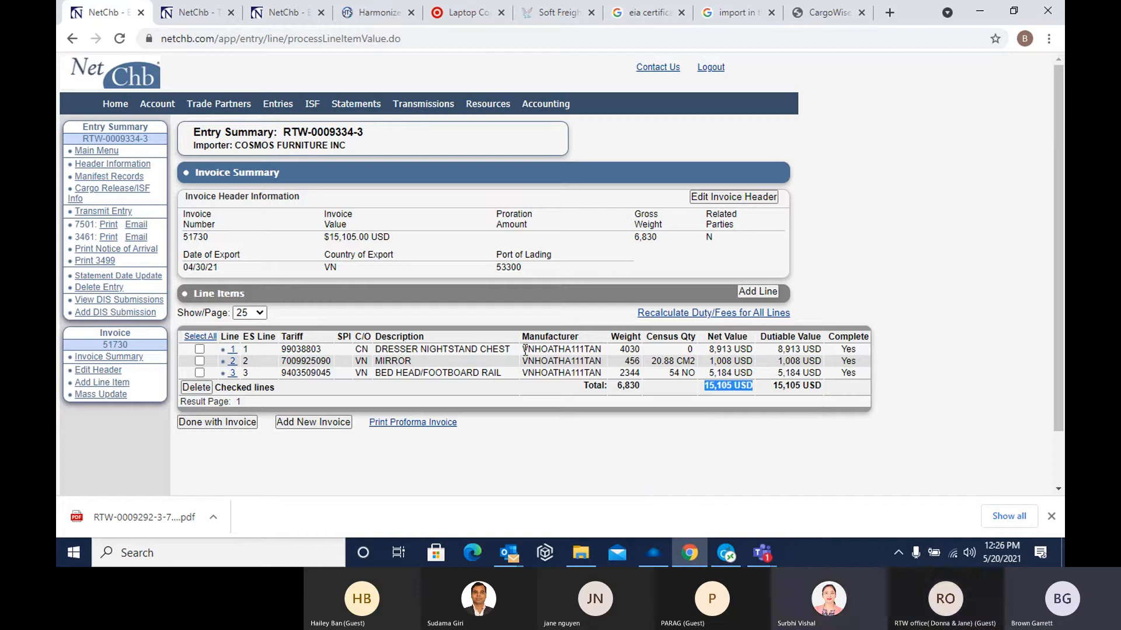
left_click_drag(524, 349, 602, 352)
key("ctrl+c")
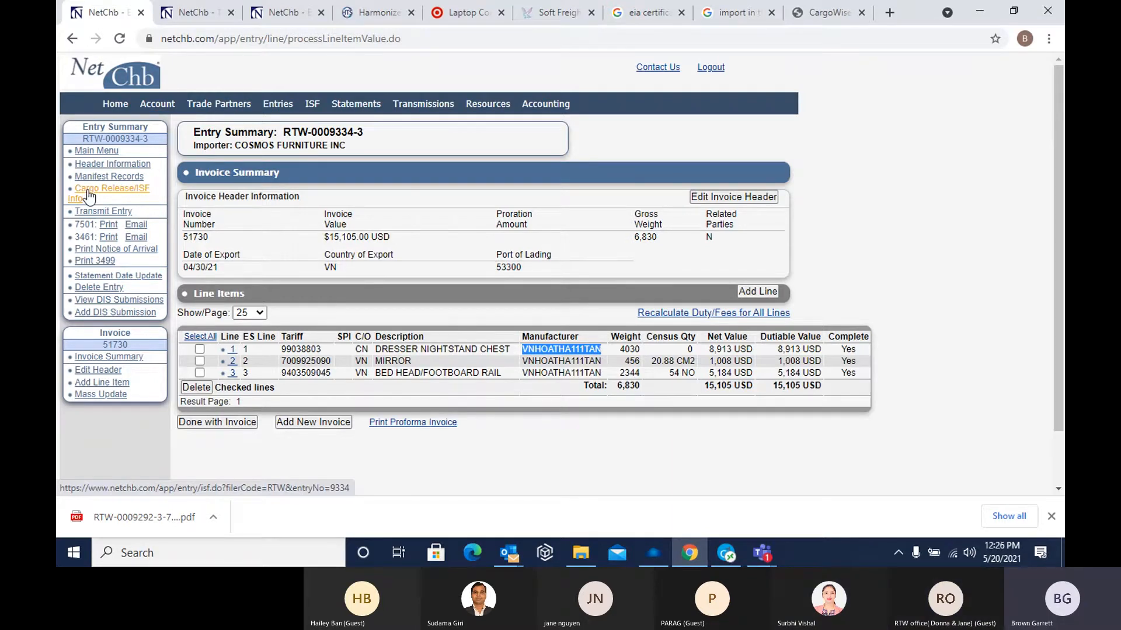
left_click(123, 193)
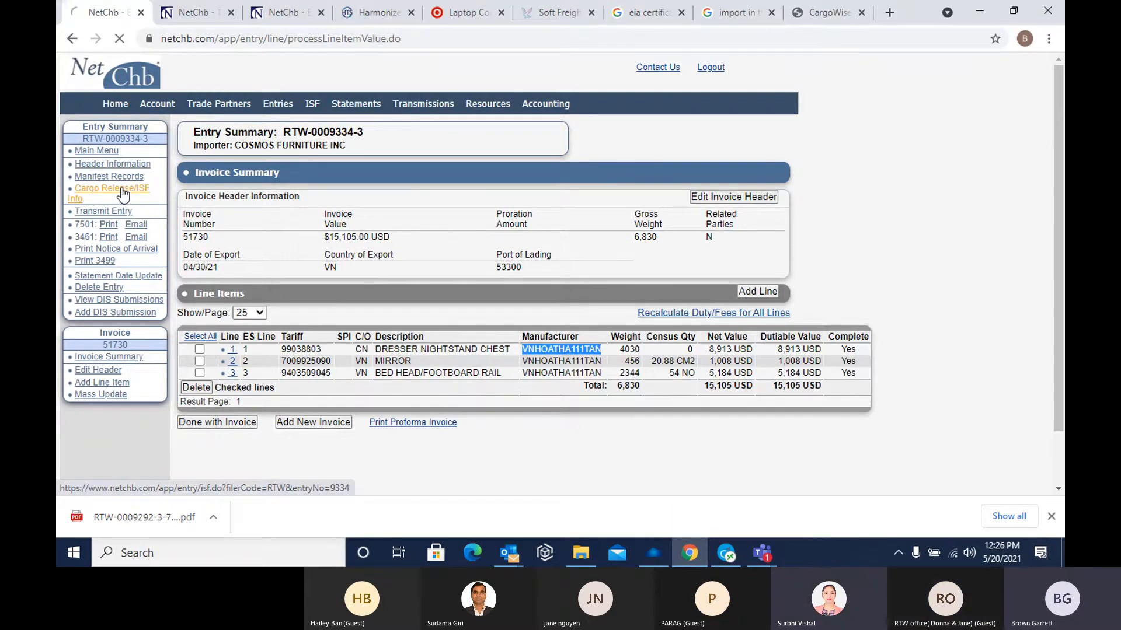
Fill in the selling party by pasting manufacturer code VNHOATHA111TAN as its MID and copying the details from Selling Party
right_click(221, 332)
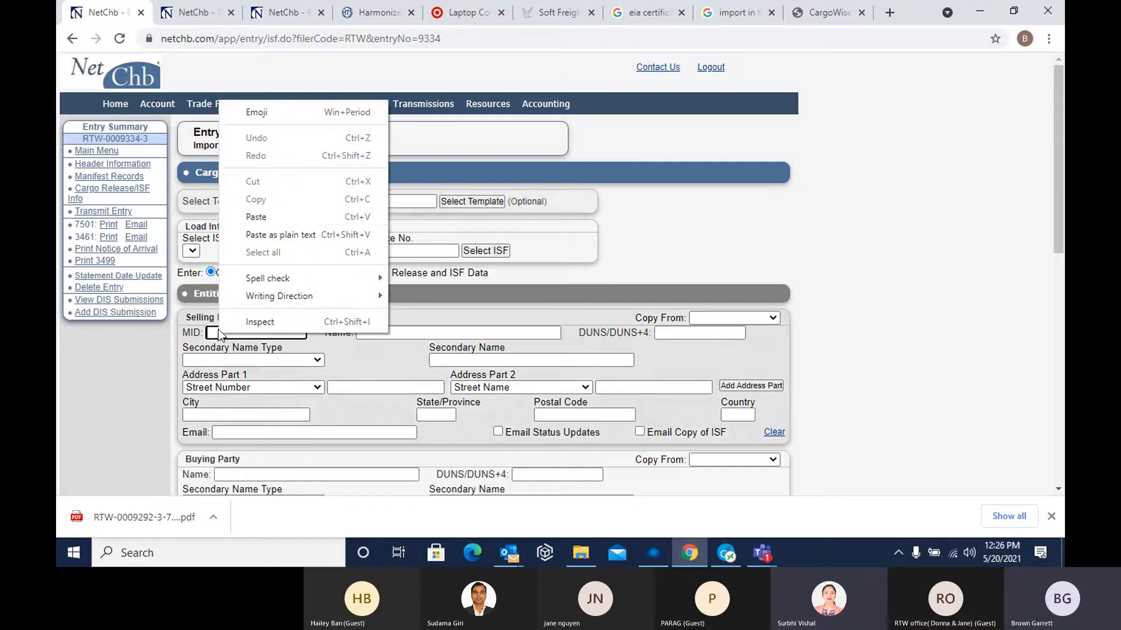
left_click(300, 217)
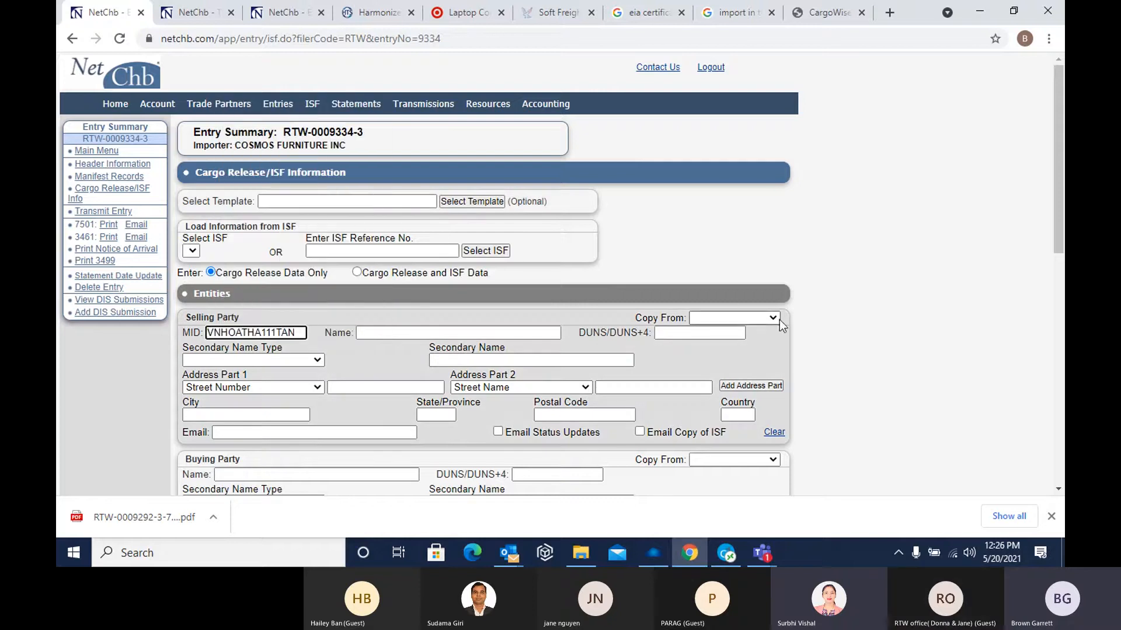
left_click(732, 318)
left_click(719, 343)
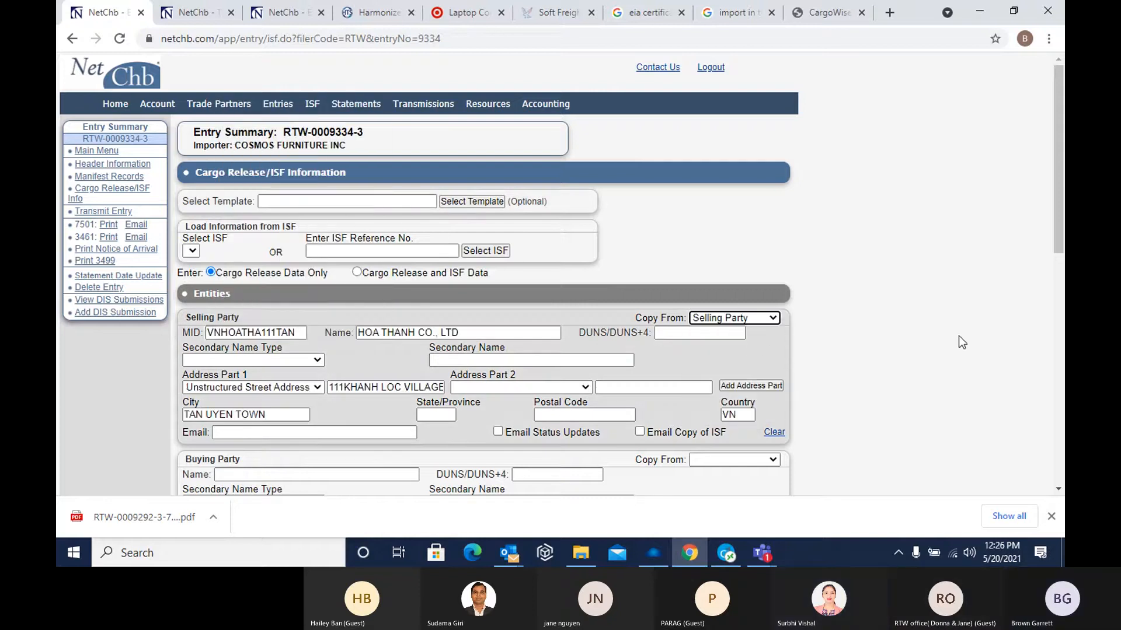
Fill in the buying party's name and address by copying them from the Importer
scroll(954, 339, "down", 3)
left_click(743, 311)
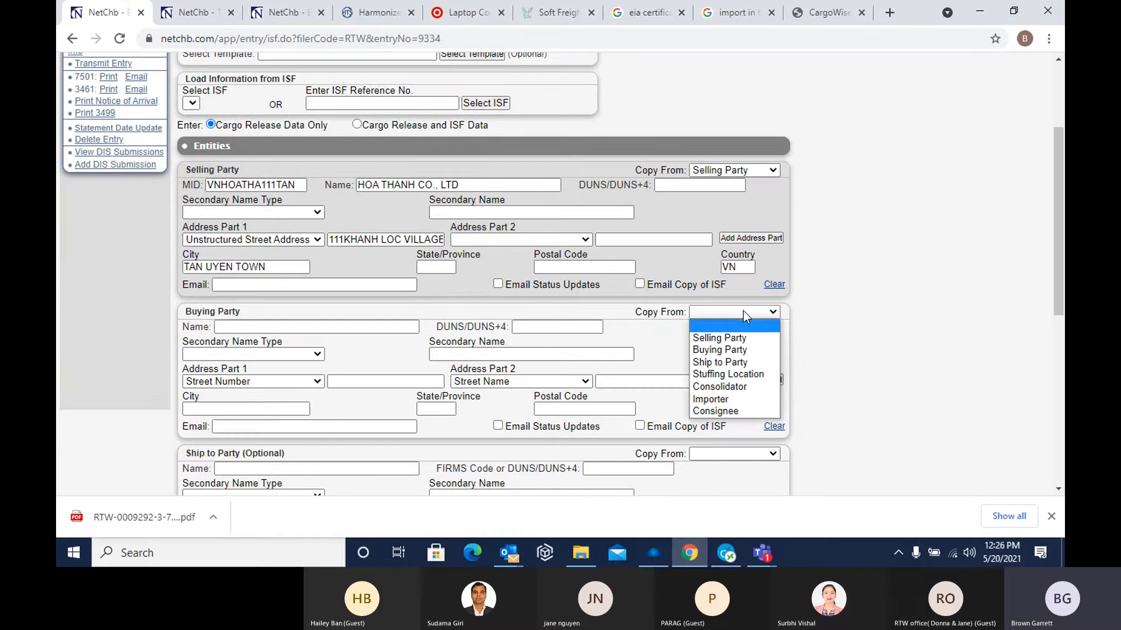
left_click(737, 398)
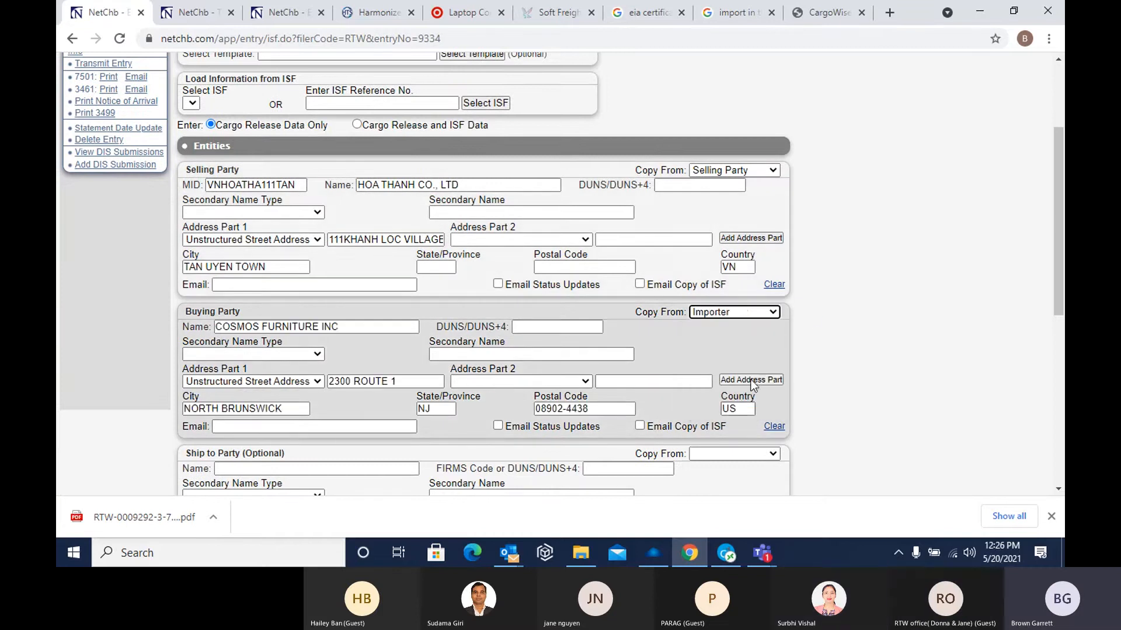
scroll(871, 318, "down", 3)
scroll(868, 322, "up", 3)
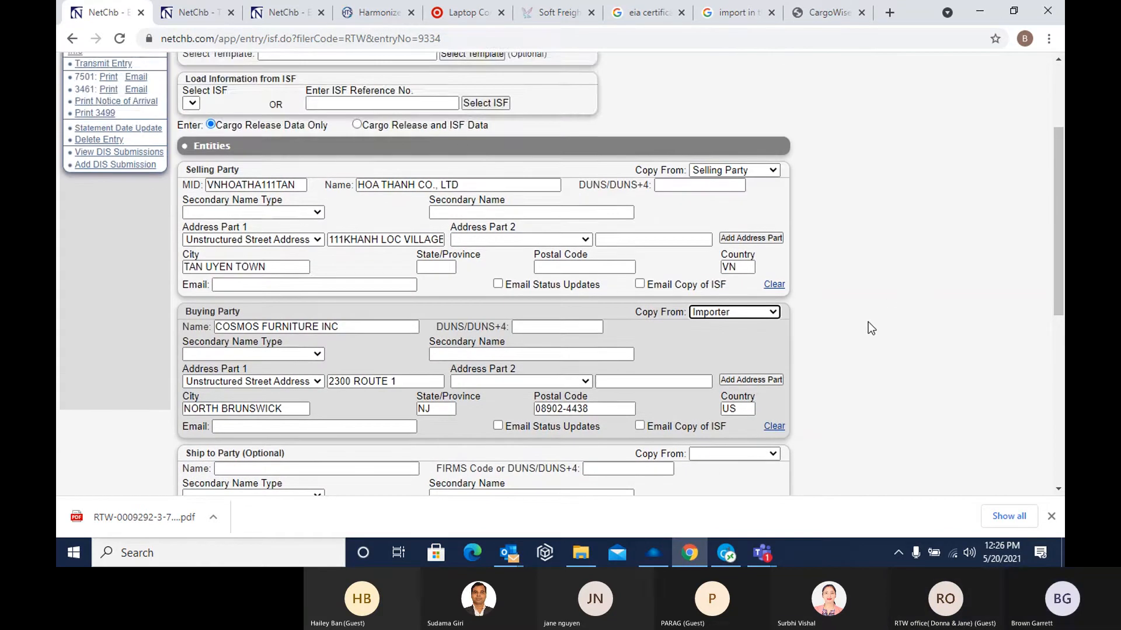
Look over the optional ship-to, stuffing location and consolidator sections without filling them, and save the cargo release information
scroll(355, 228, "down", 1)
scroll(413, 350, "down", 2)
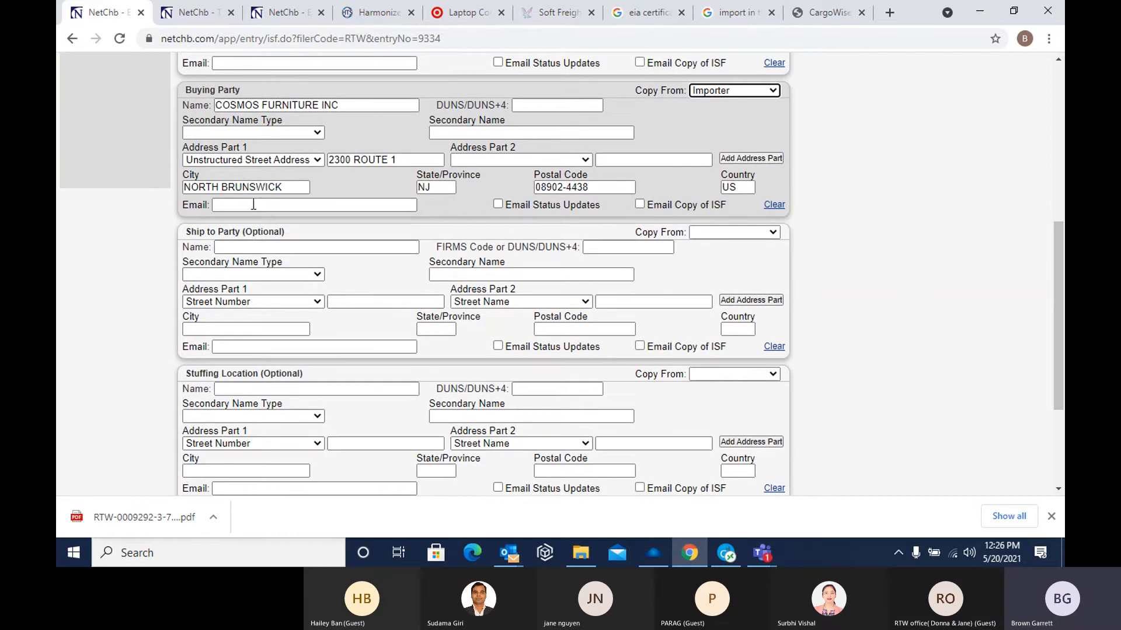
scroll(298, 379, "down", 3)
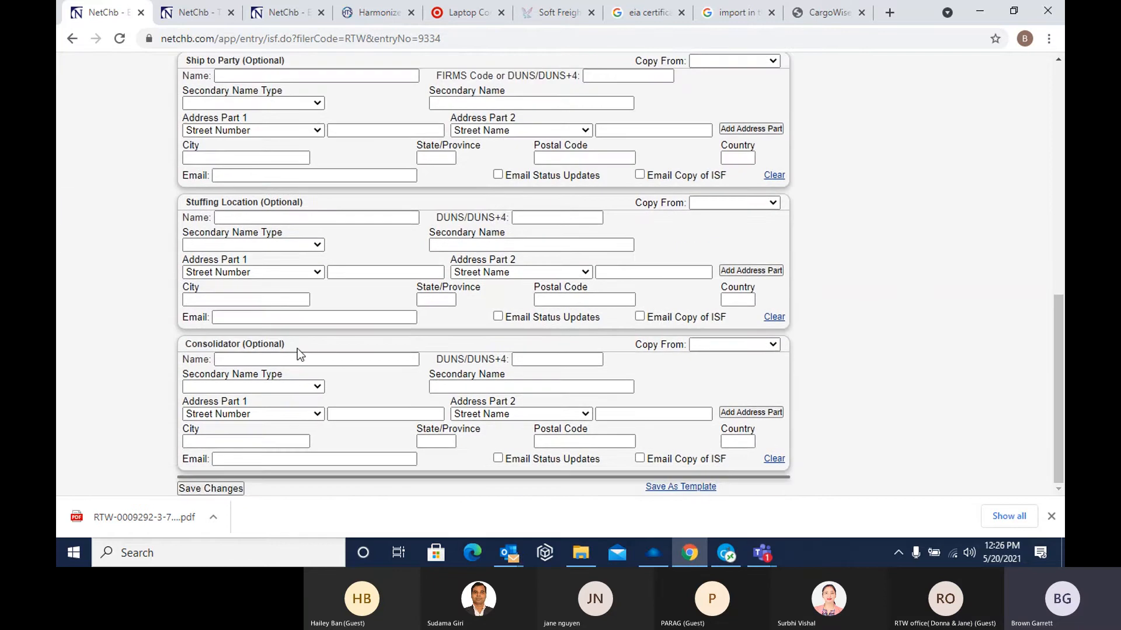
scroll(309, 384, "up", 6)
scroll(325, 384, "up", 3)
scroll(310, 352, "down", 2)
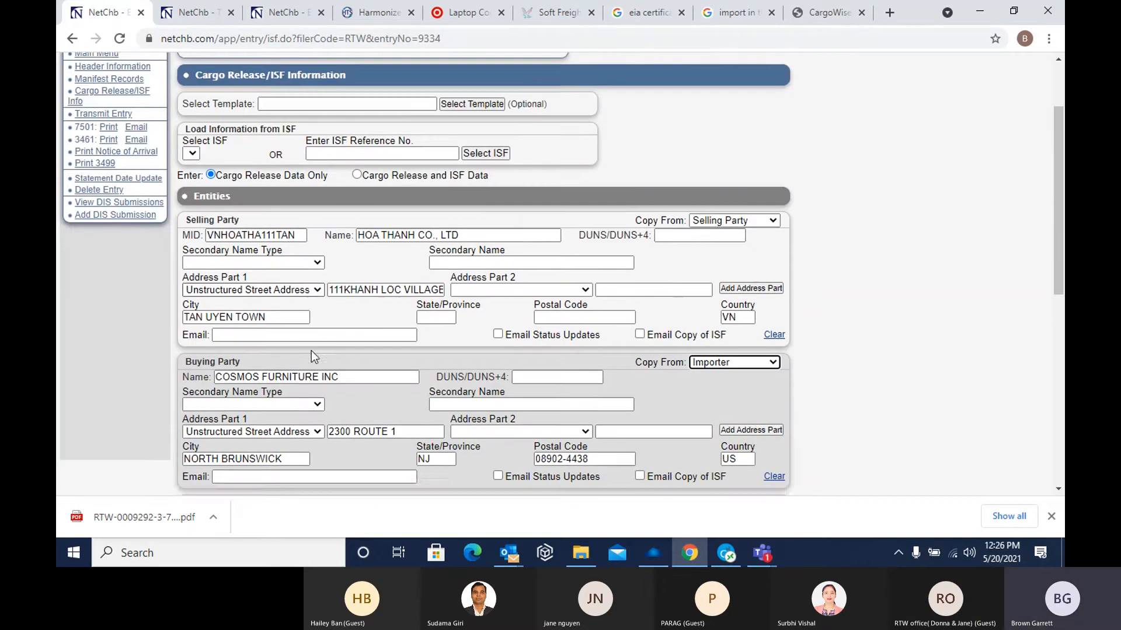
scroll(325, 349, "down", 2)
scroll(216, 465, "down", 5)
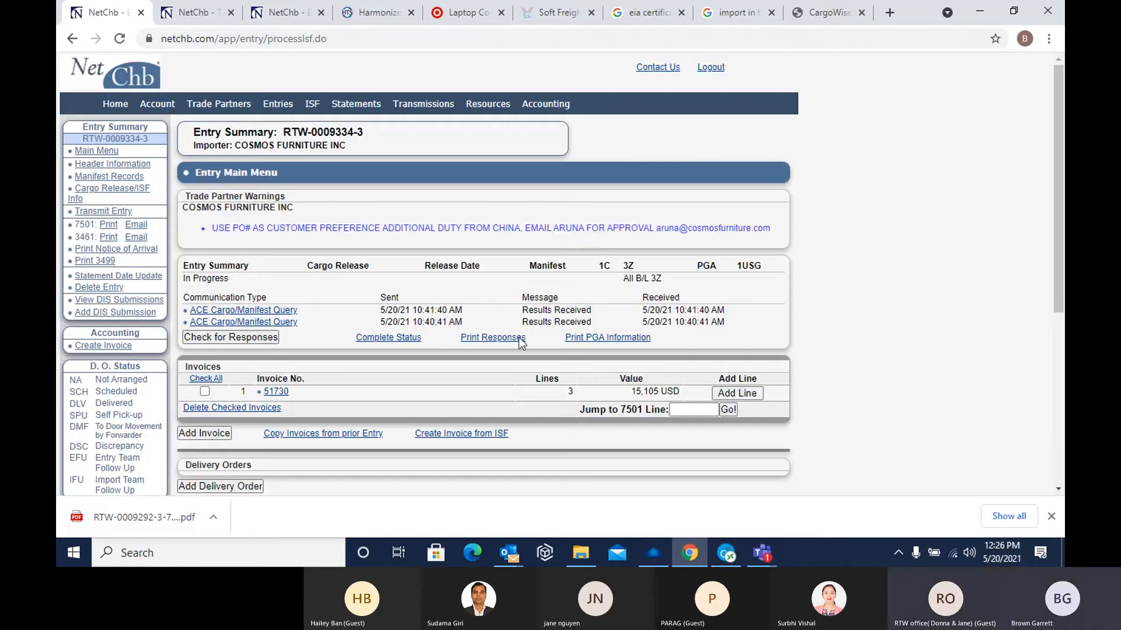
Look at the entry's transmission options and the first ACE Cargo/Manifest Query response, and return to the entry's main menu
left_click(105, 213)
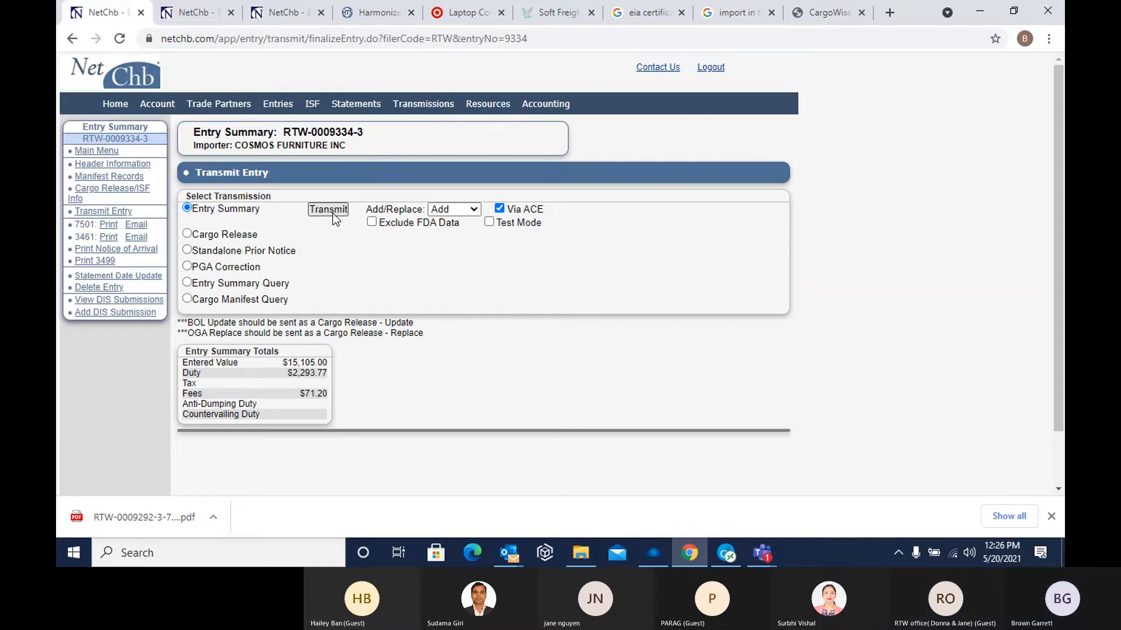
left_click(107, 154)
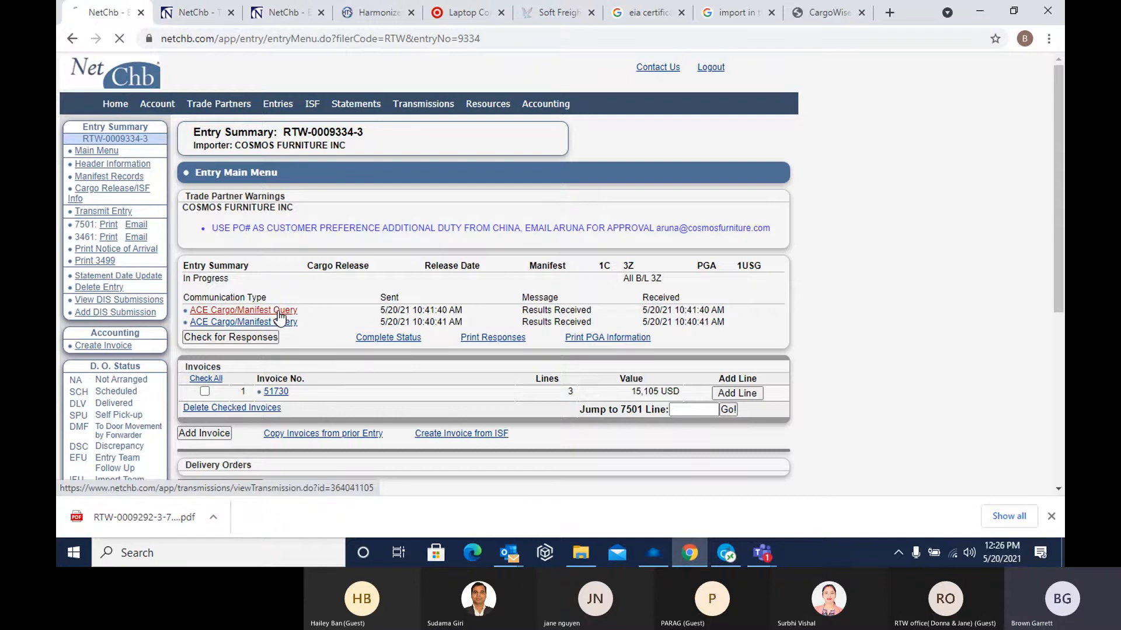
left_click(279, 312)
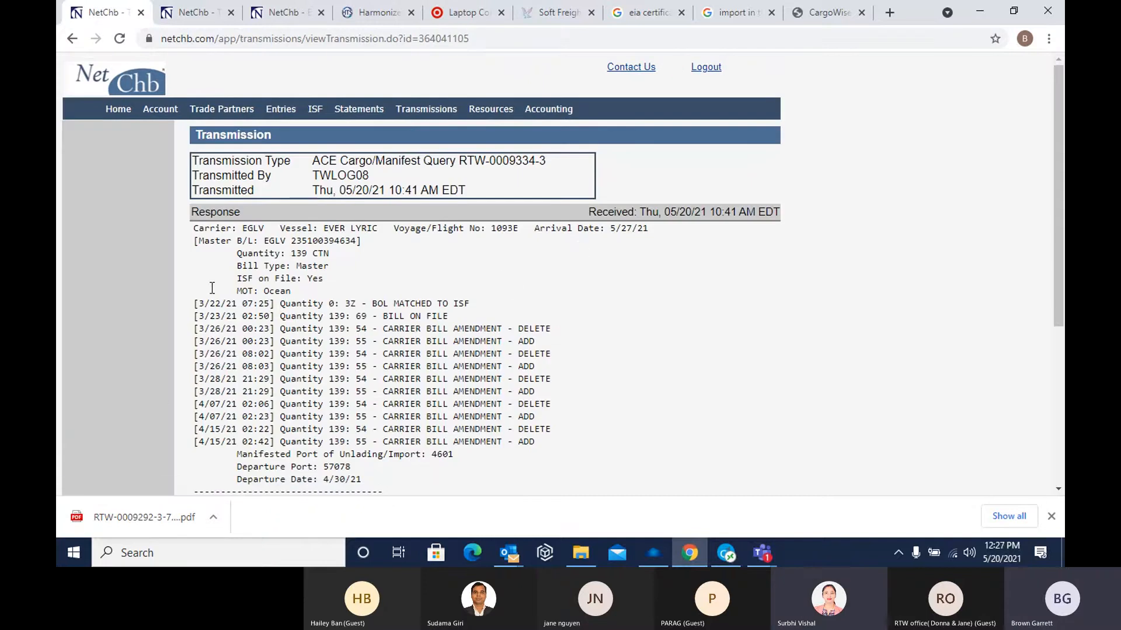
left_click(71, 39)
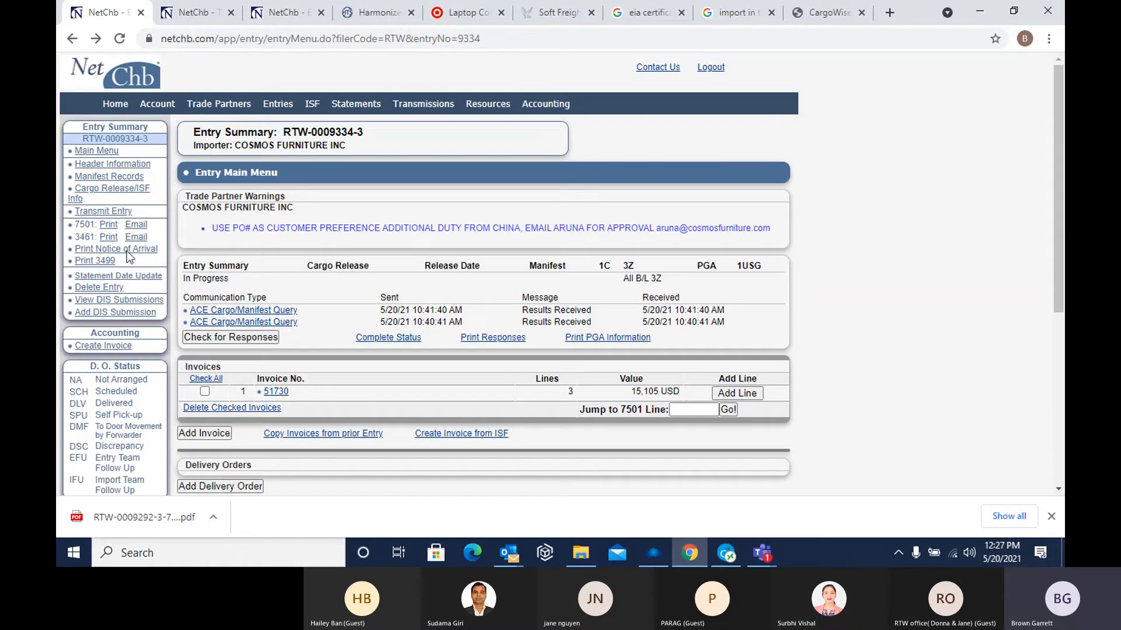
Generate the entry's 7501 form as a PDF in the new 7501 format, look through its pages and close it
left_click(108, 227)
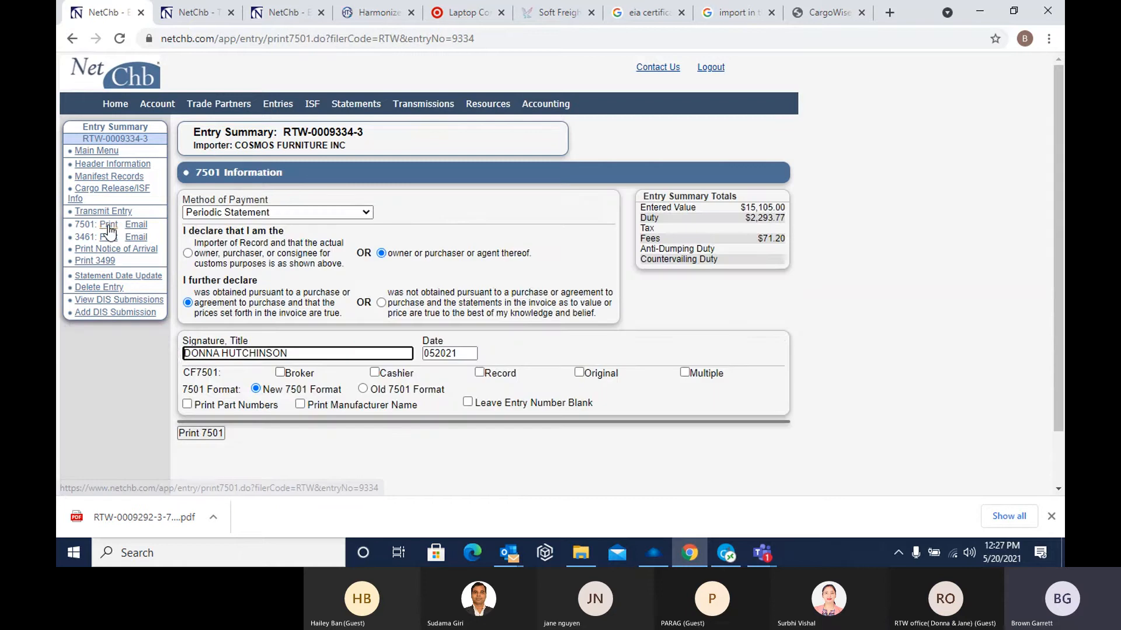
left_click(201, 433)
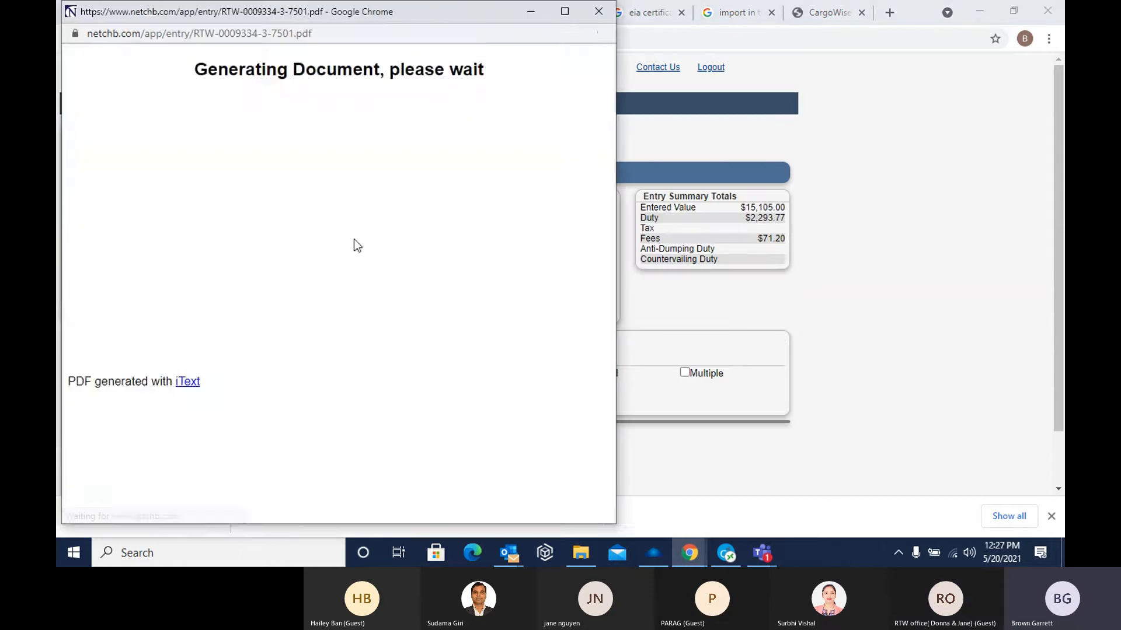
scroll(355, 244, "down", 15)
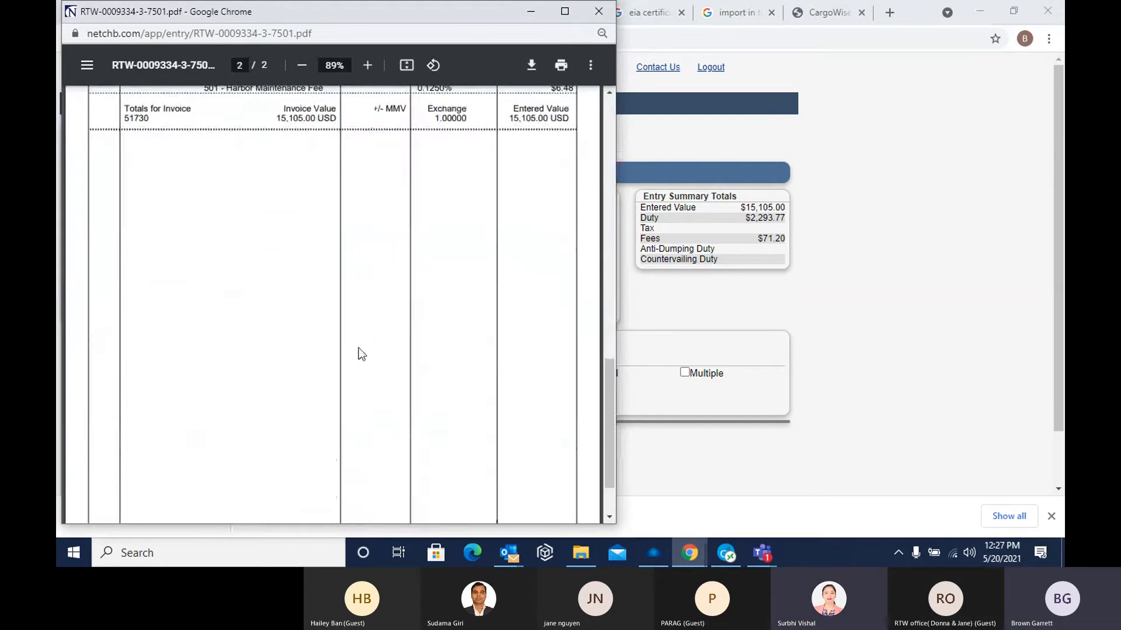
scroll(359, 348, "up", 8)
scroll(354, 355, "up", 6)
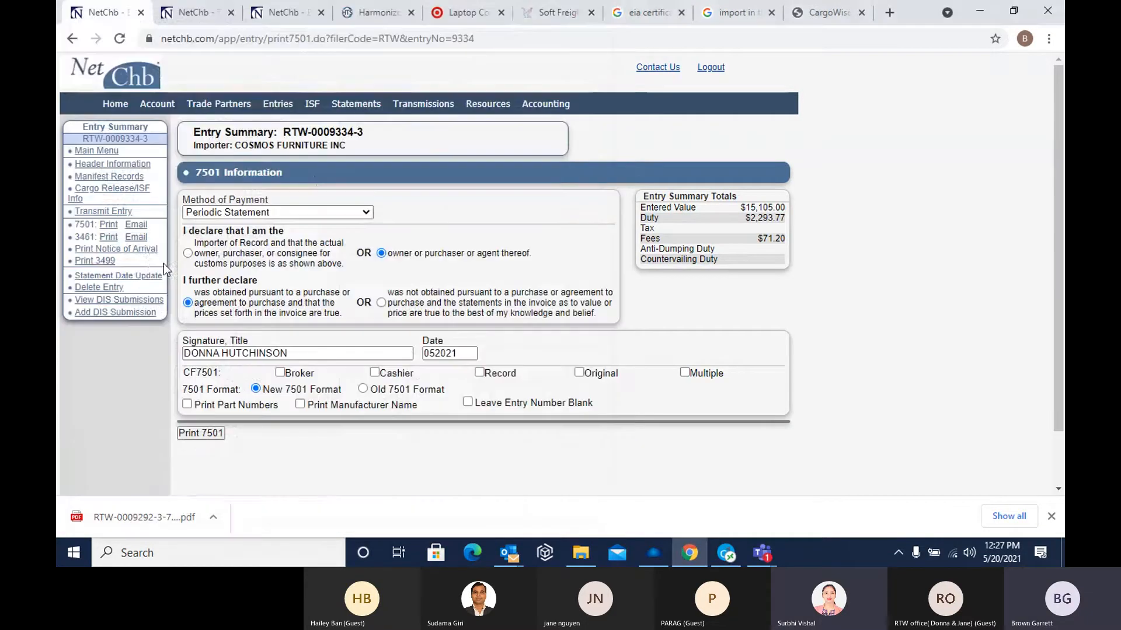
left_click(604, 20)
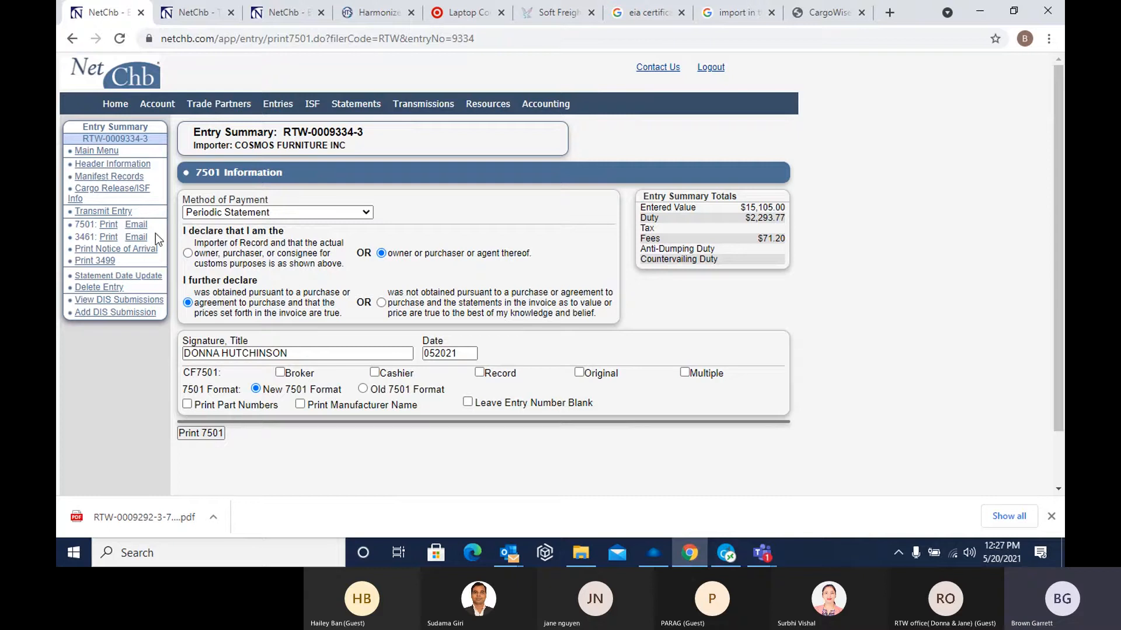
Leave the Cosmos Furniture entry and open the Vadilal Industries entry summary from the list of entries
left_click(86, 153)
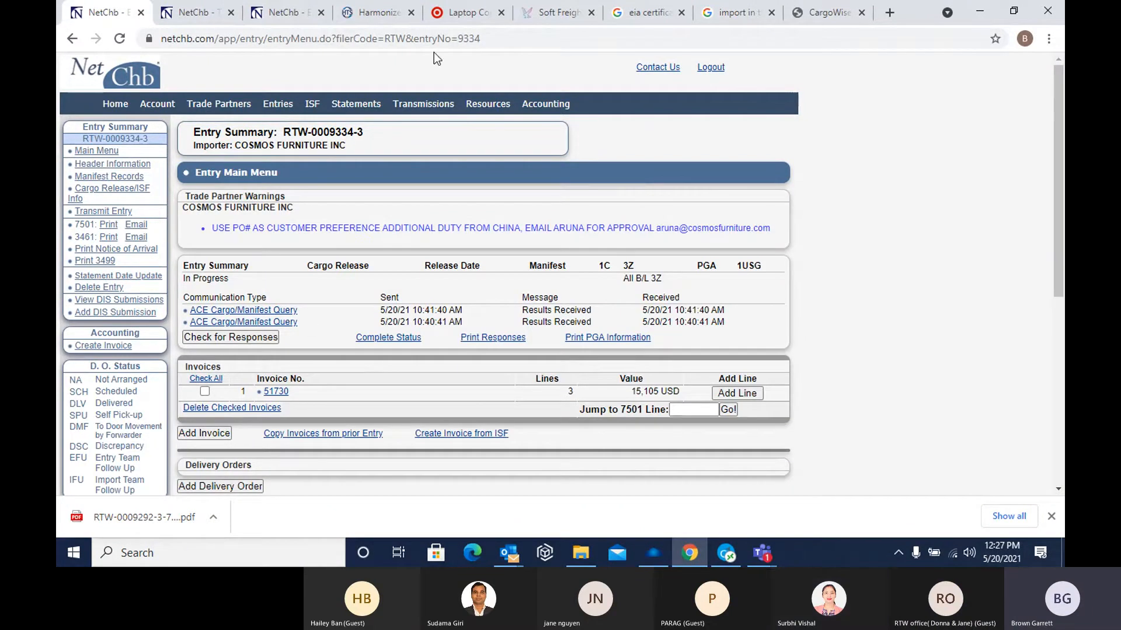
left_click(279, 108)
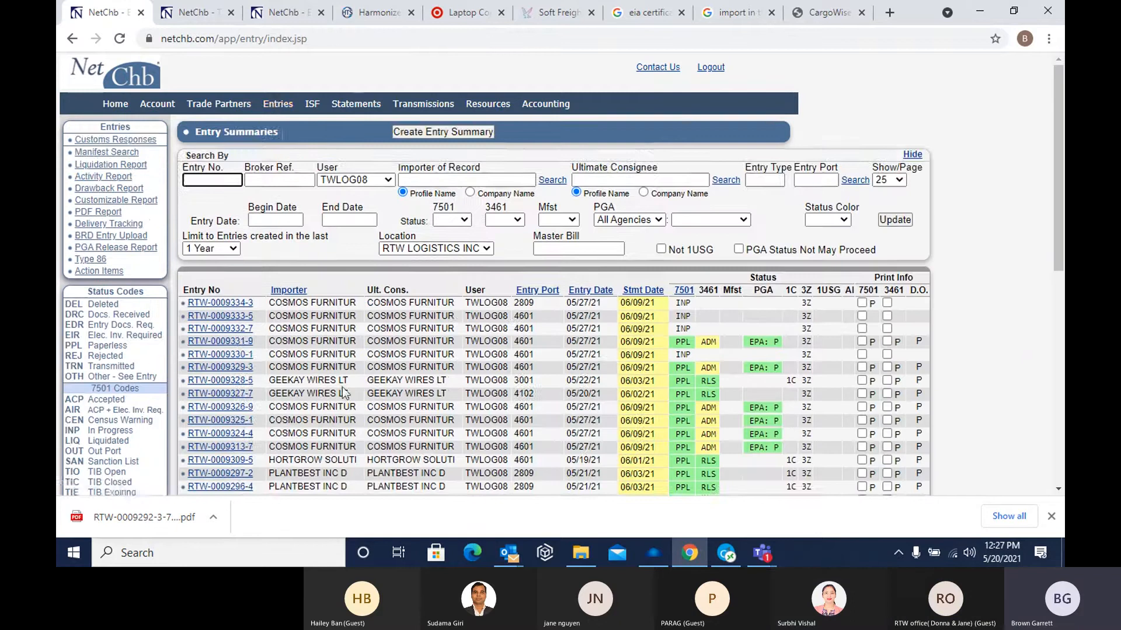
scroll(321, 385, "down", 3)
scroll(321, 385, "down", 2)
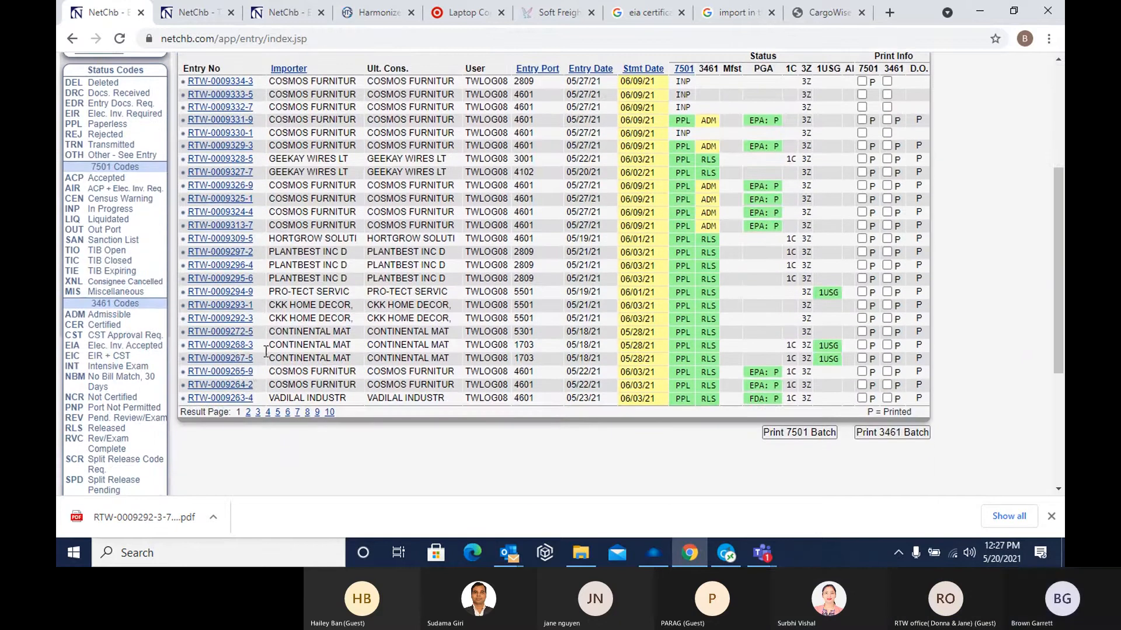
left_click(236, 398)
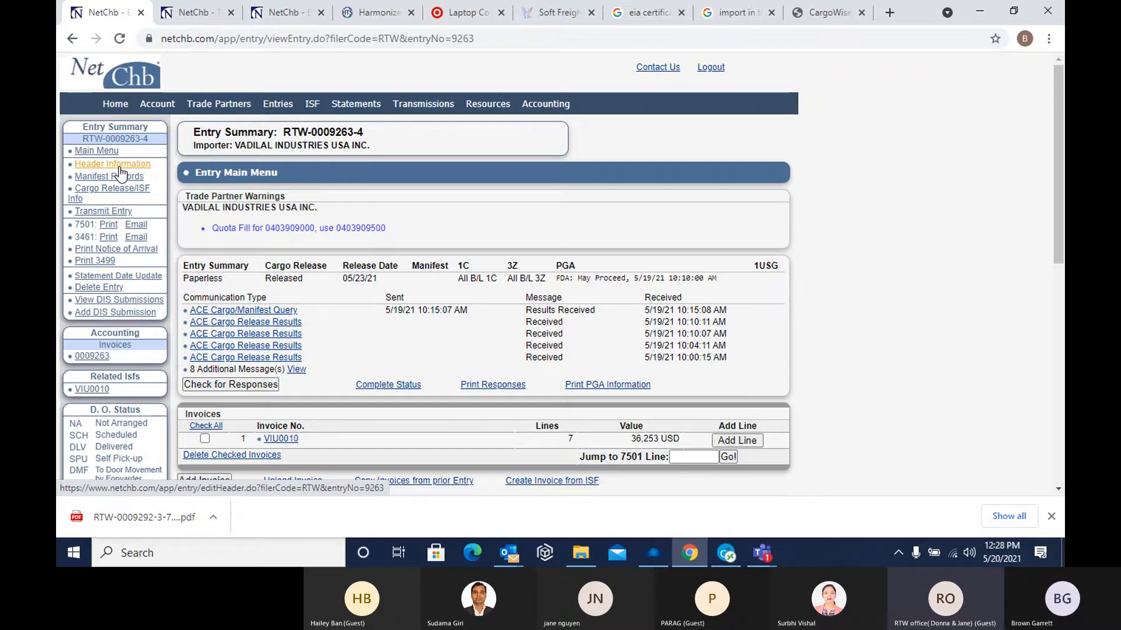
Open line 1 (shelled flat beans) of the Vadilal invoice and save its line item information to reach the tariff and value details
left_click(288, 442)
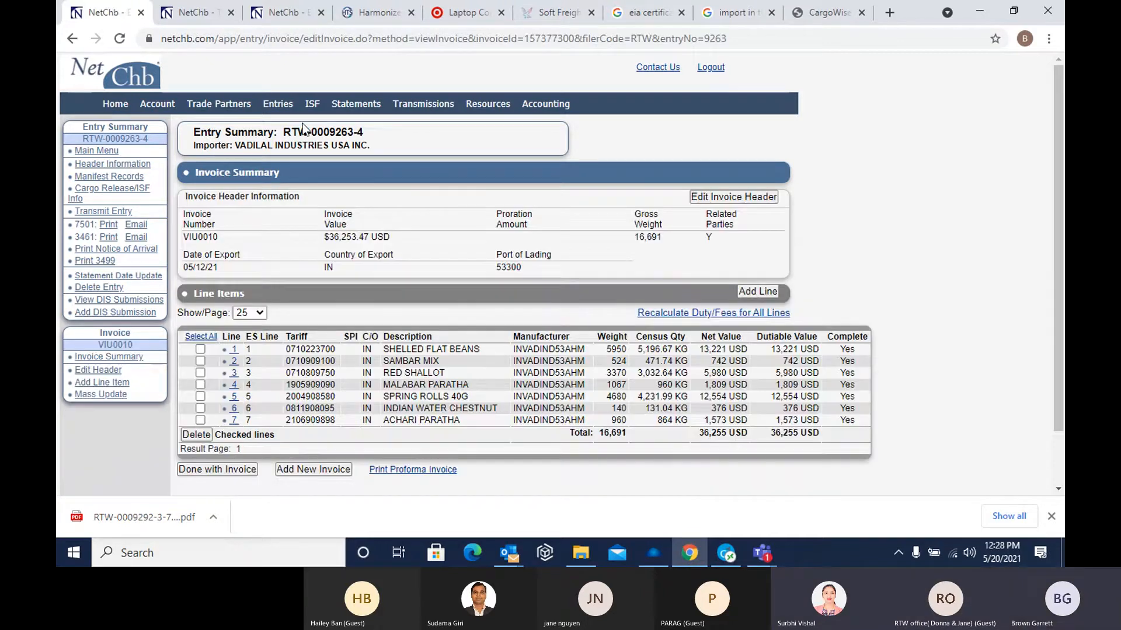
left_click(235, 349)
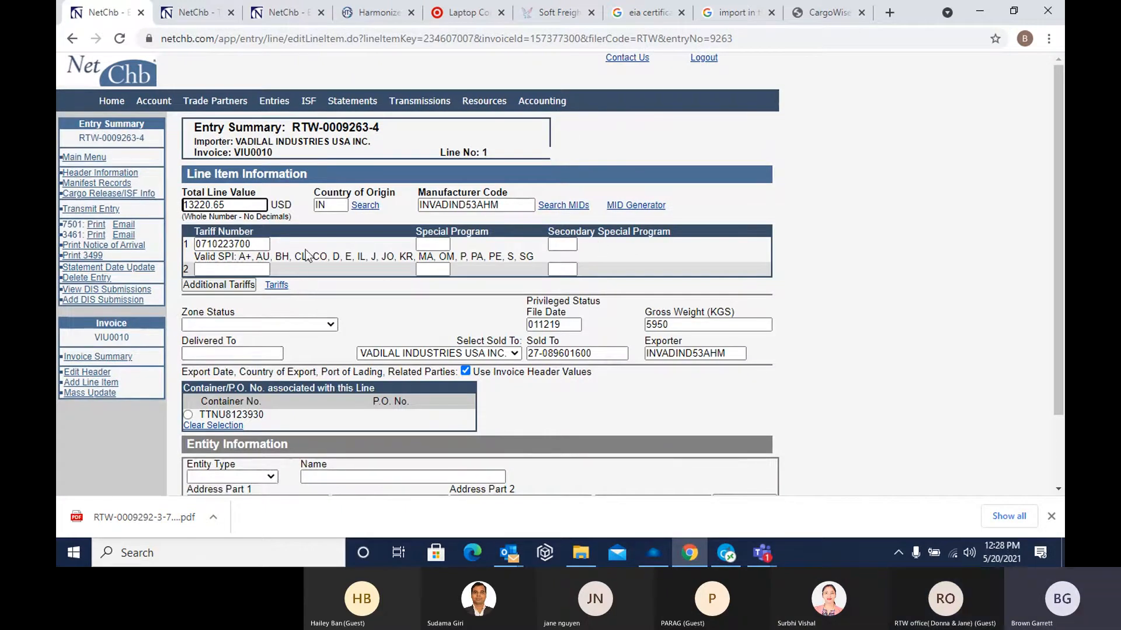
scroll(342, 362, "down", 2)
scroll(331, 369, "up", 1)
scroll(331, 369, "down", 2)
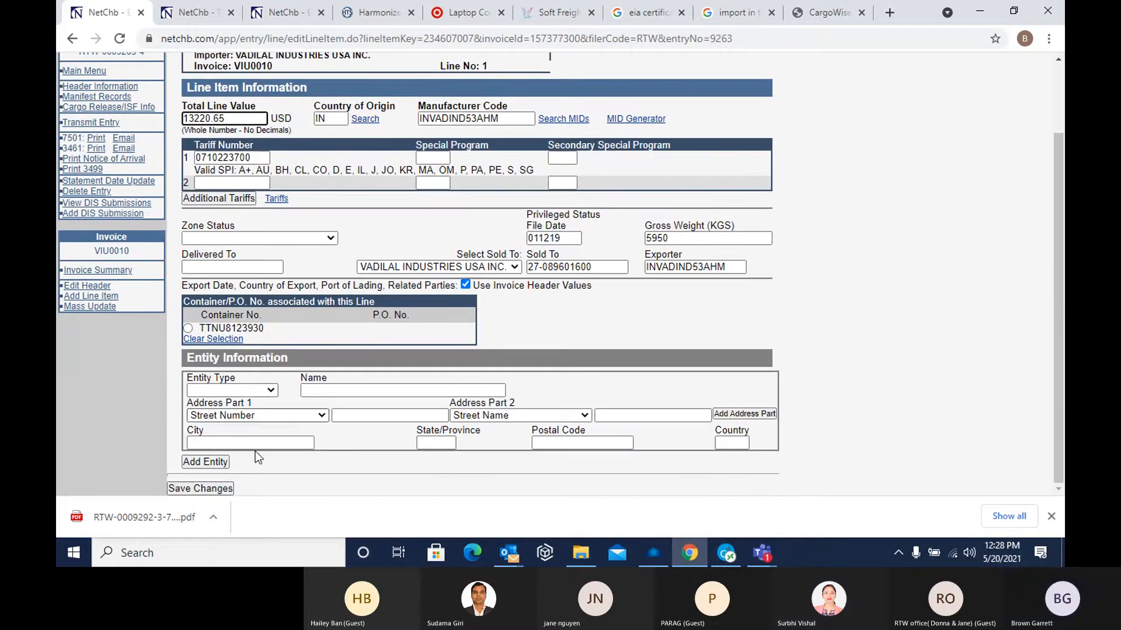
left_click(222, 488)
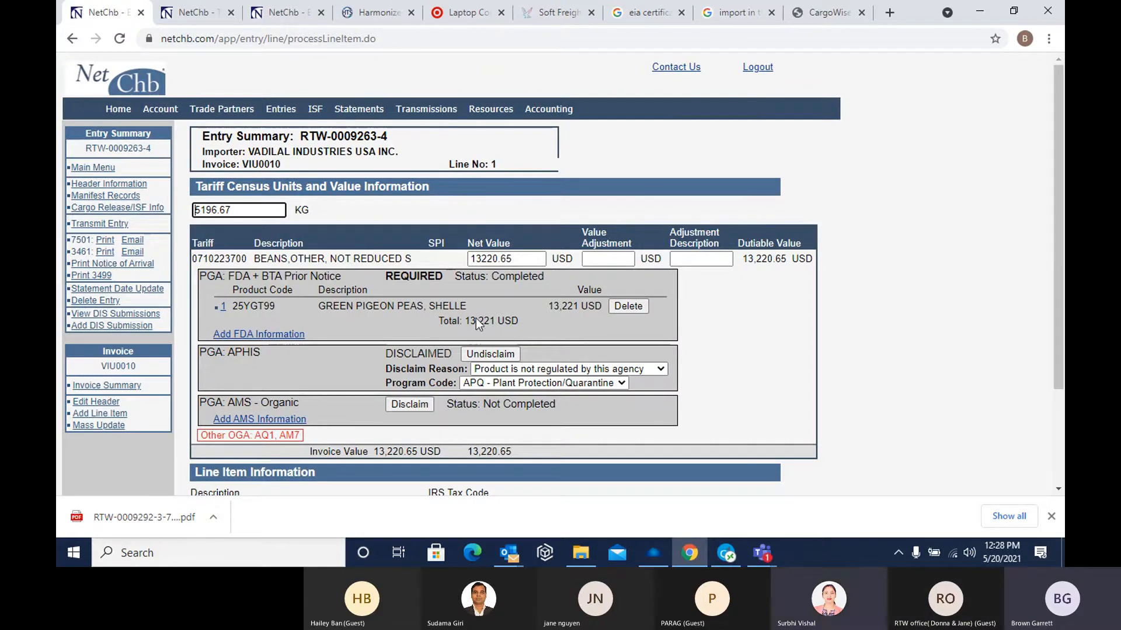
Review the FDA, APHIS and AMS sections of line 1, copy its census quantity, and save the line while adding a new one
scroll(296, 283, "down", 3)
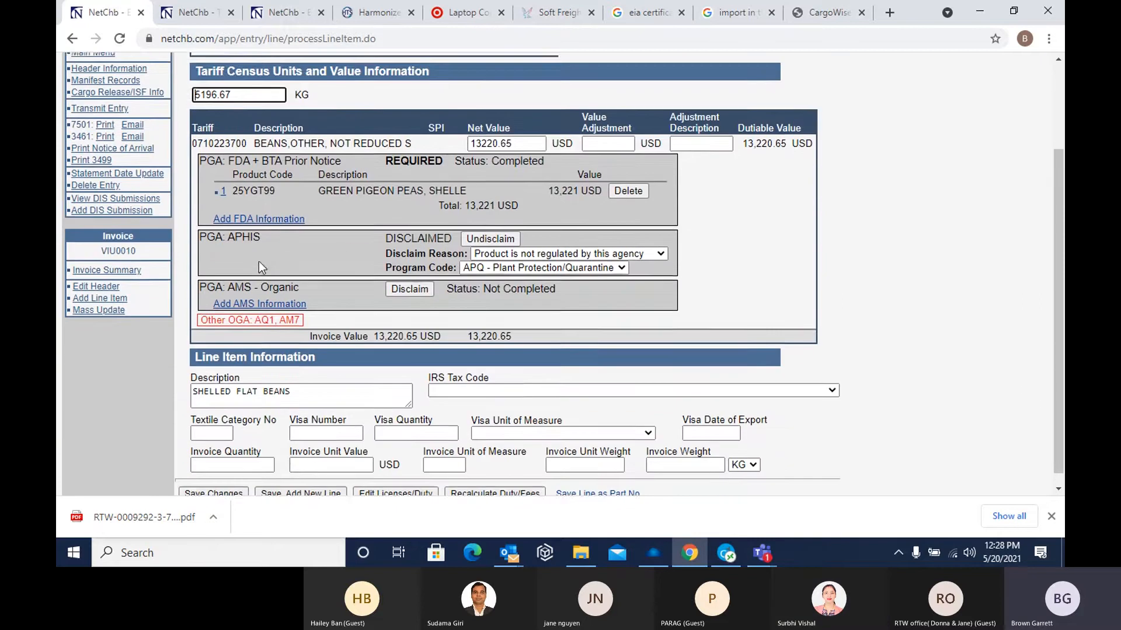
scroll(345, 227, "up", 2)
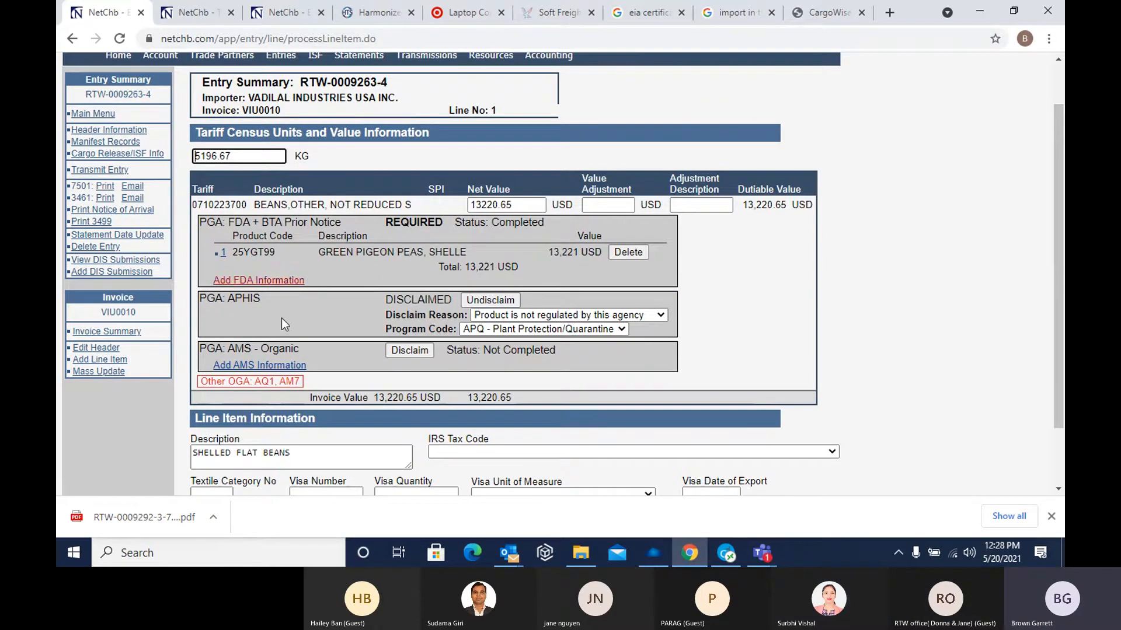
scroll(331, 336, "down", 2)
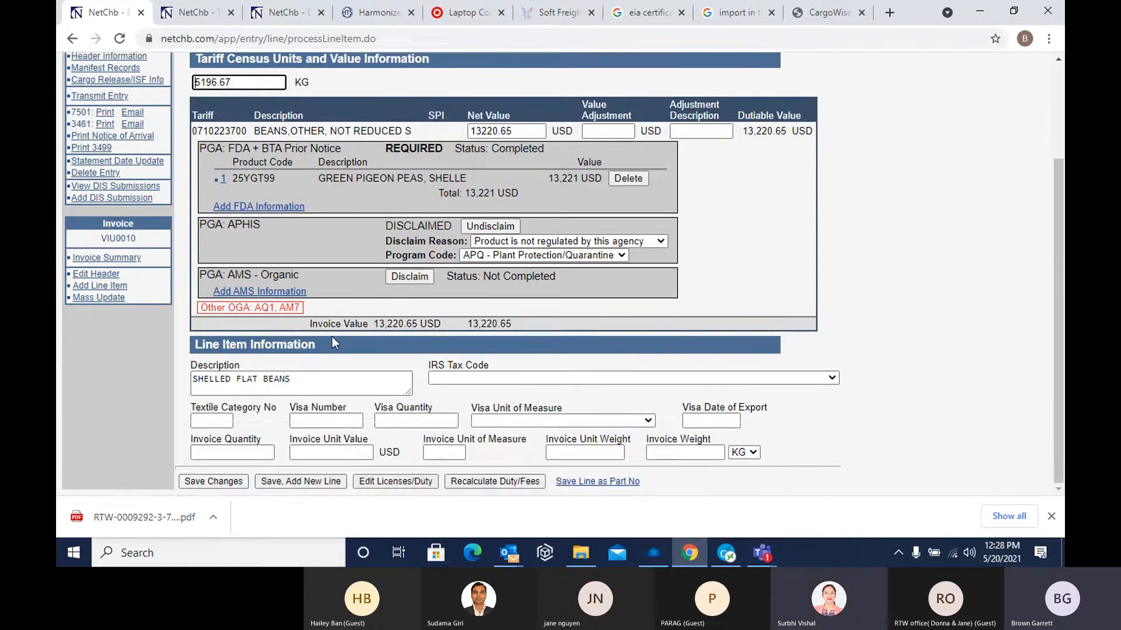
scroll(331, 337, "up", 2)
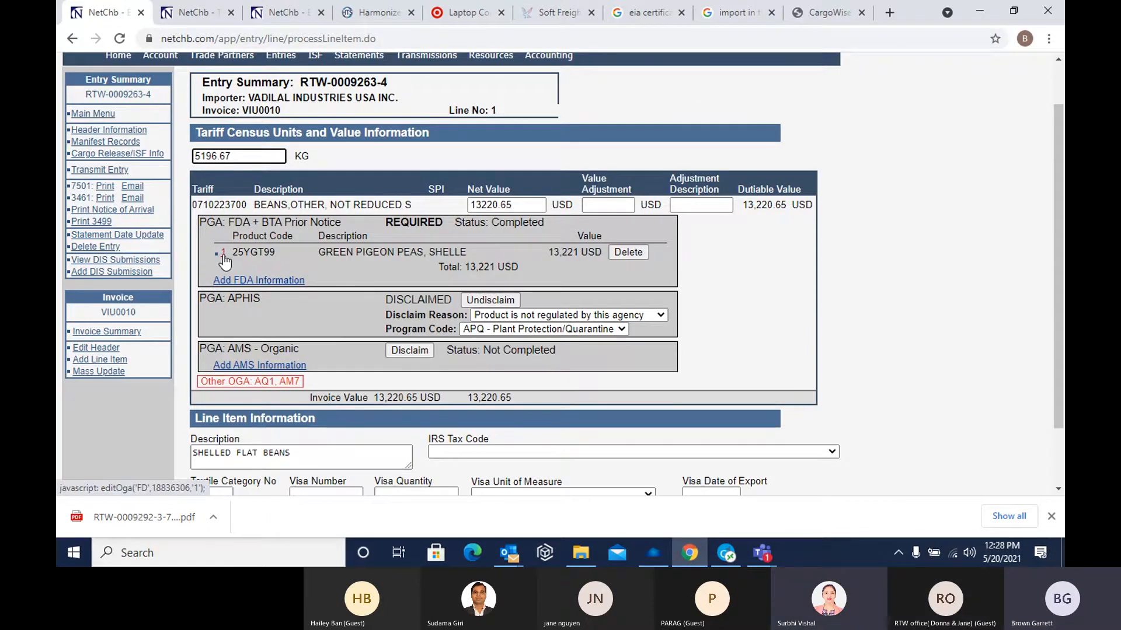
scroll(248, 158, "up", 1)
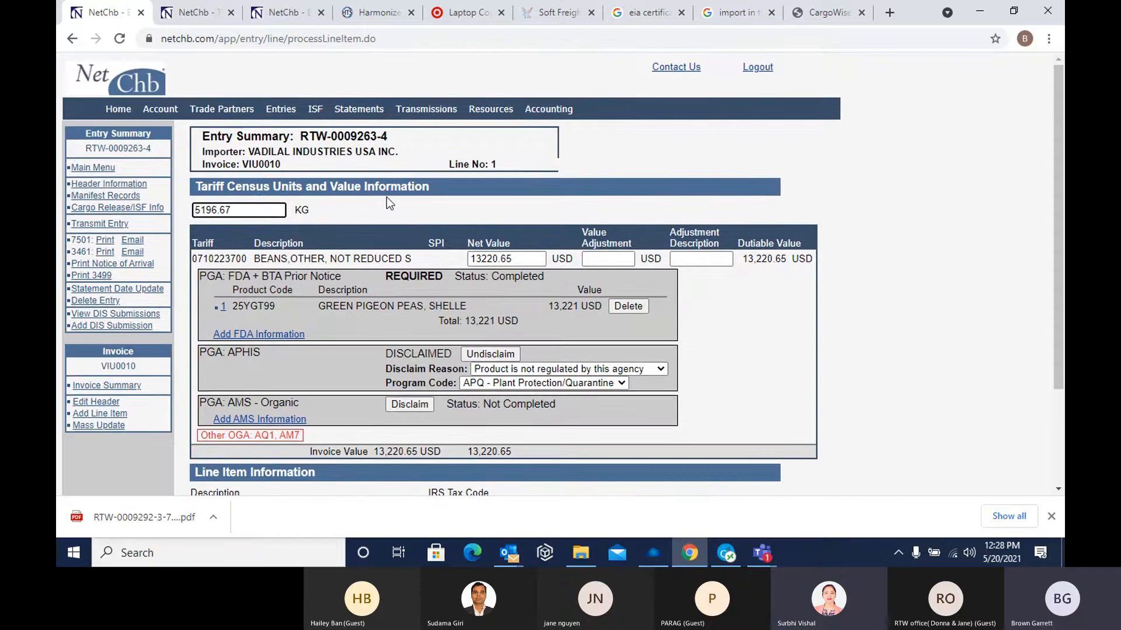
double_click(235, 211)
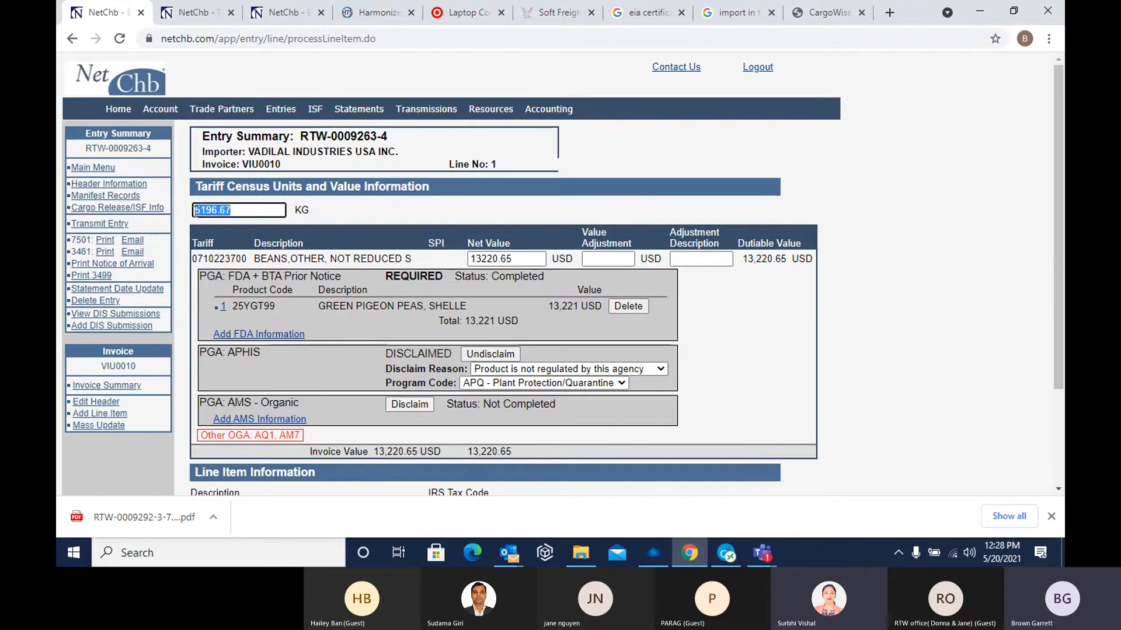
right_click(204, 210)
left_click(255, 265)
scroll(255, 265, "down", 2)
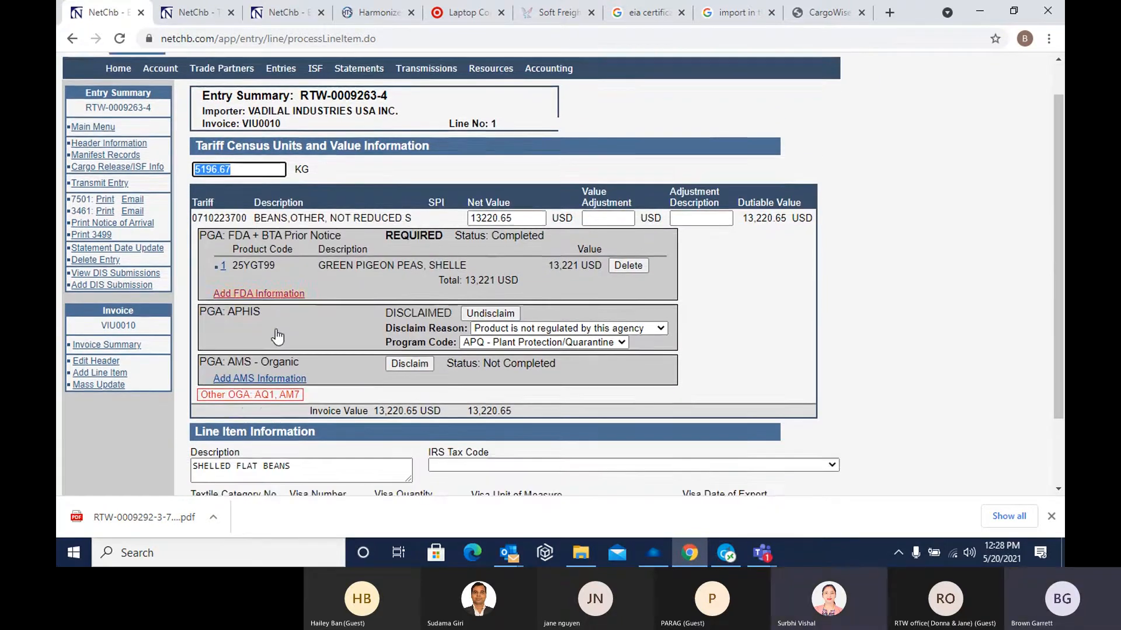
left_click(301, 480)
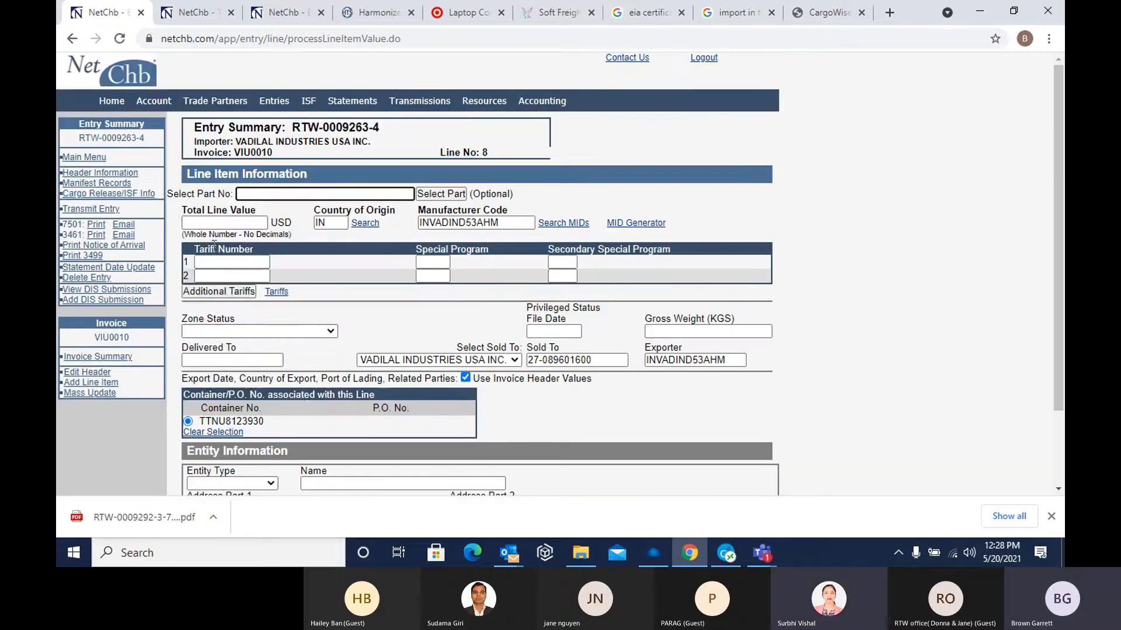
left_click(207, 222)
type("100")
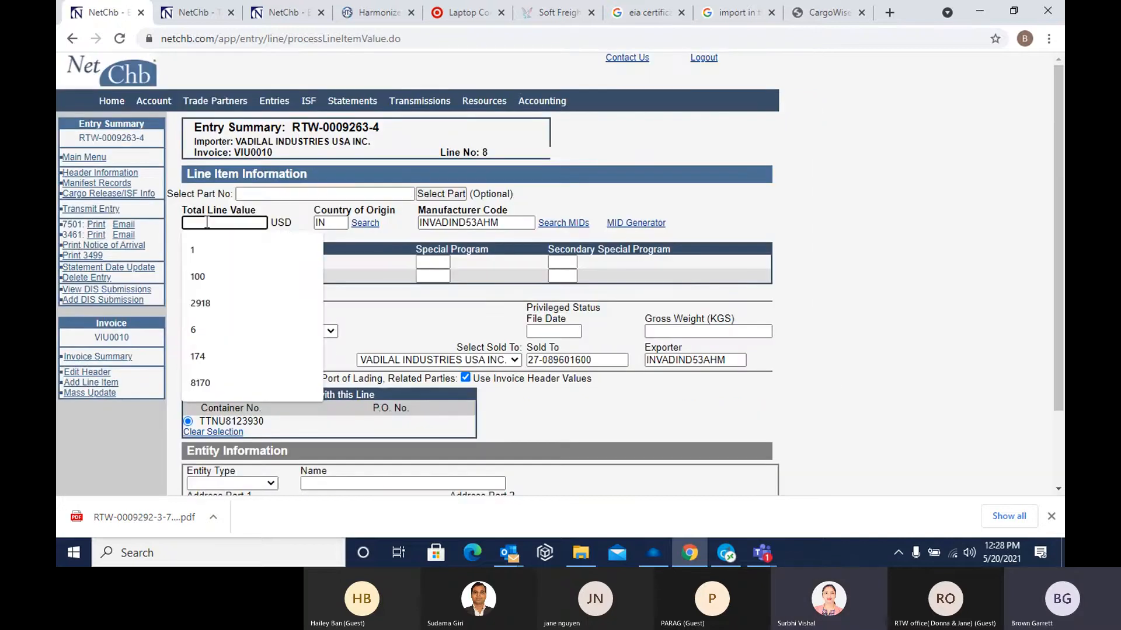
key("Tab")
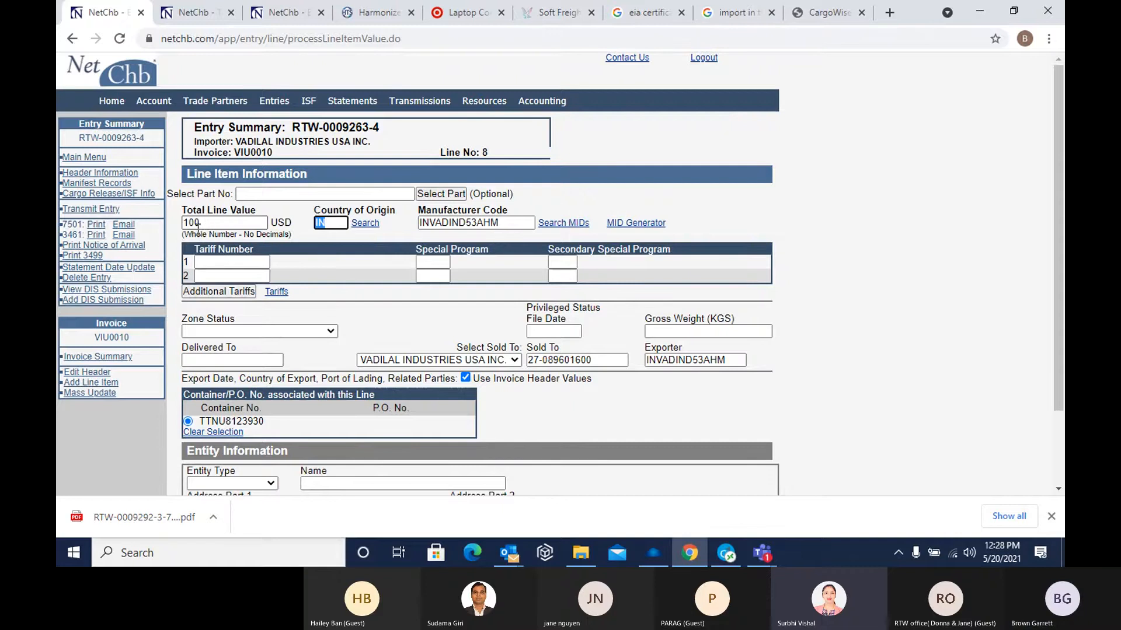
left_click(219, 274)
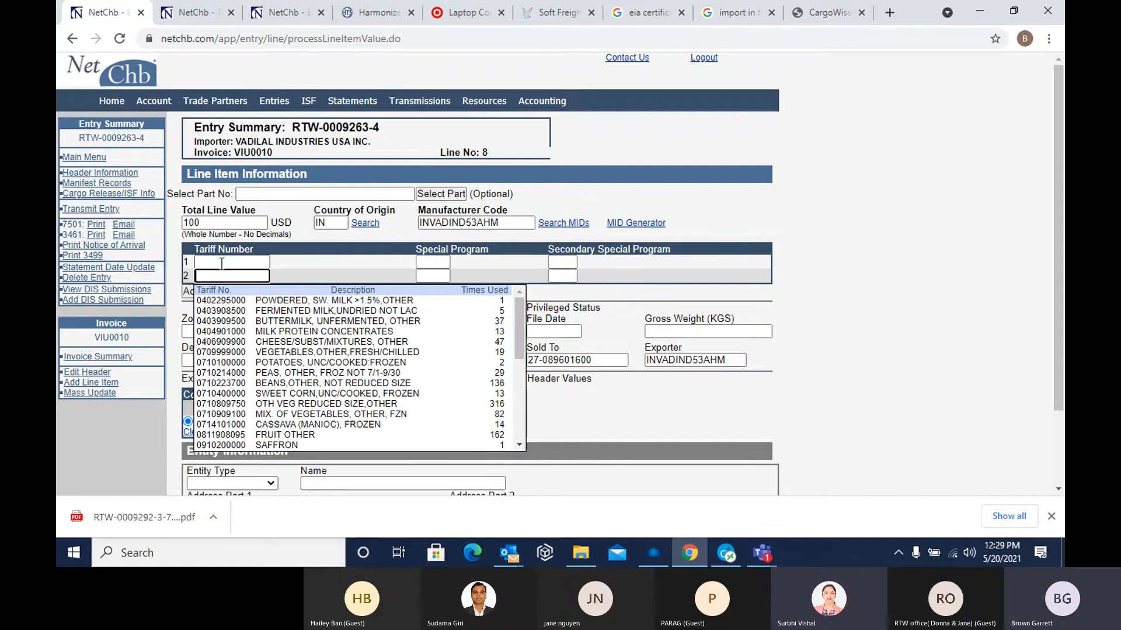
left_click(247, 356)
left_click(230, 262)
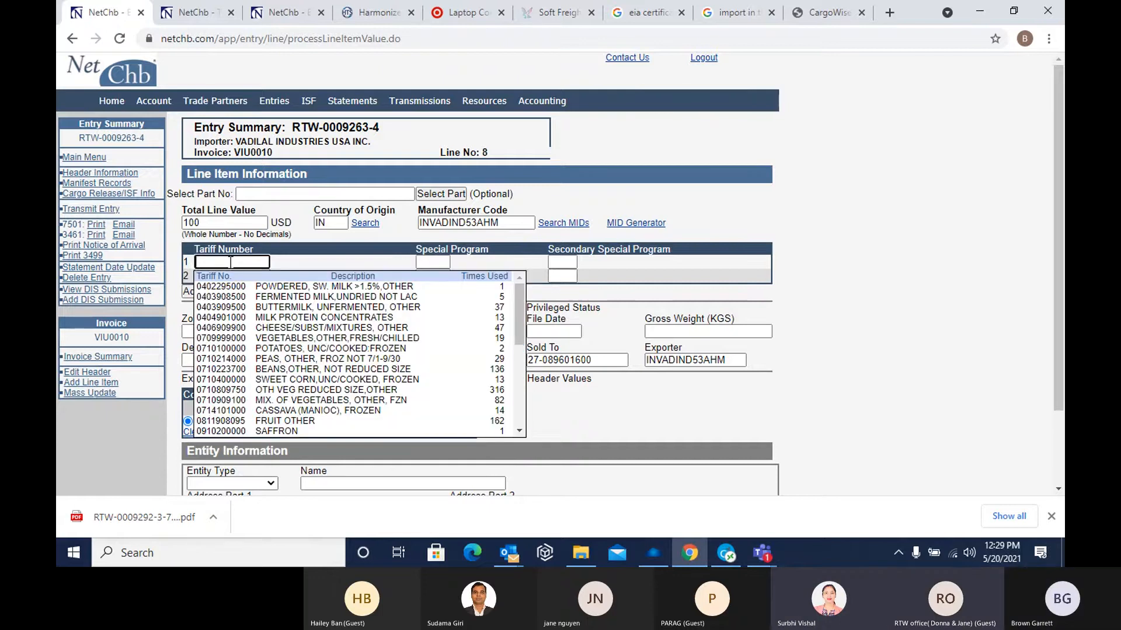
left_click(244, 348)
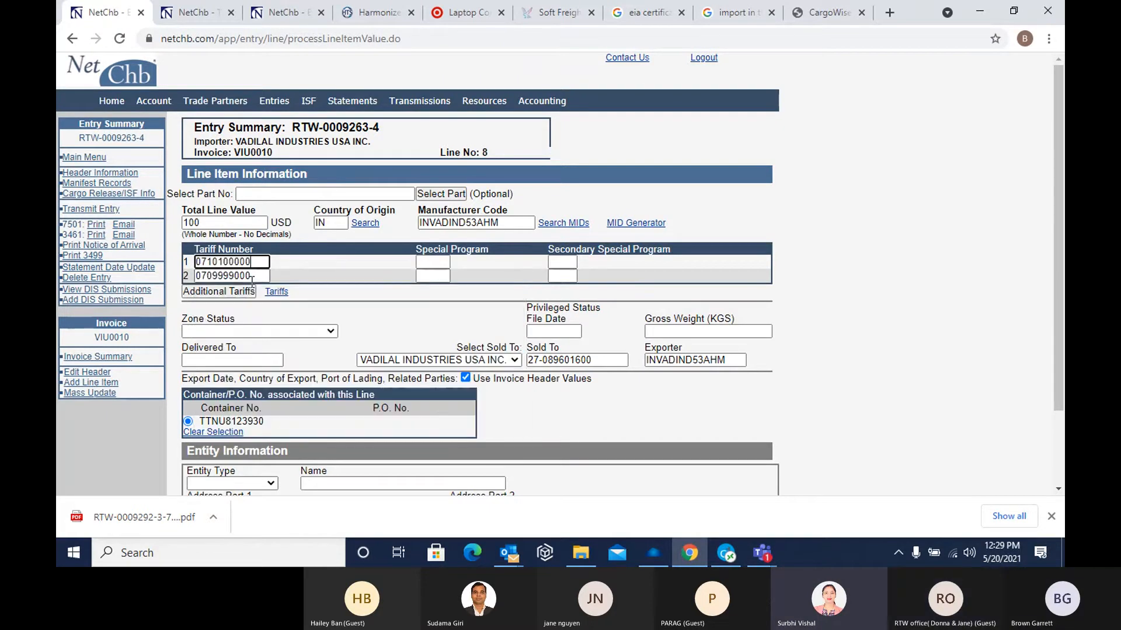
left_click_drag(251, 279, 64, 284)
key("BackSpace")
left_click(331, 255)
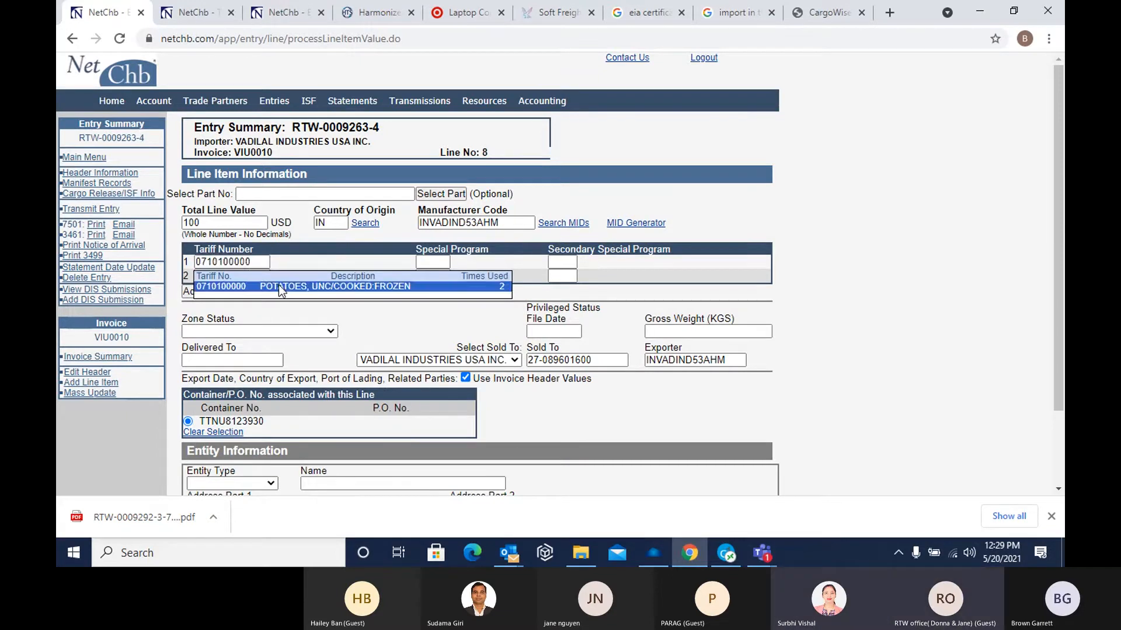
left_click(279, 285)
scroll(334, 296, "down", 2)
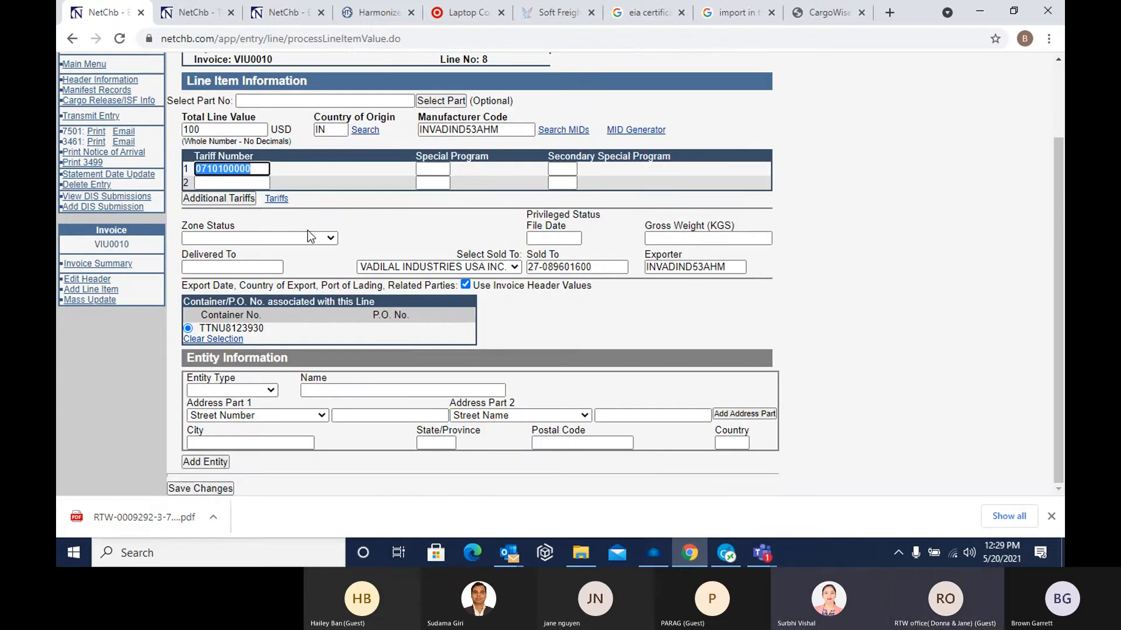
left_click(200, 489)
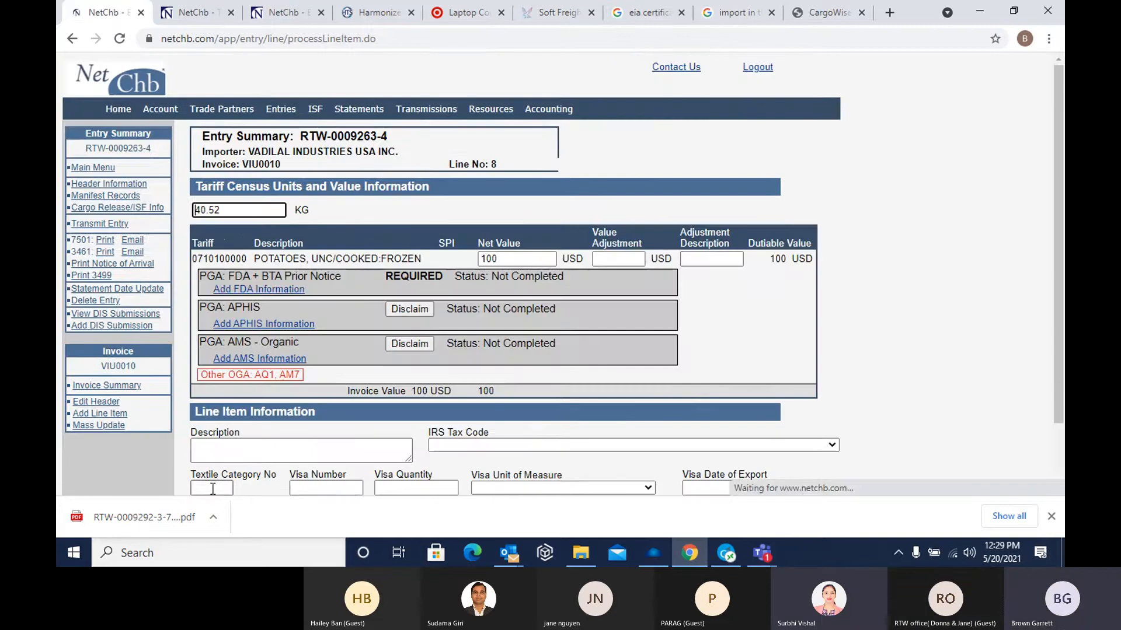
Set line 8's census quantity to 10 KG and enter MIXED VEGETABLES as its description
left_click_drag(235, 214, 180, 213)
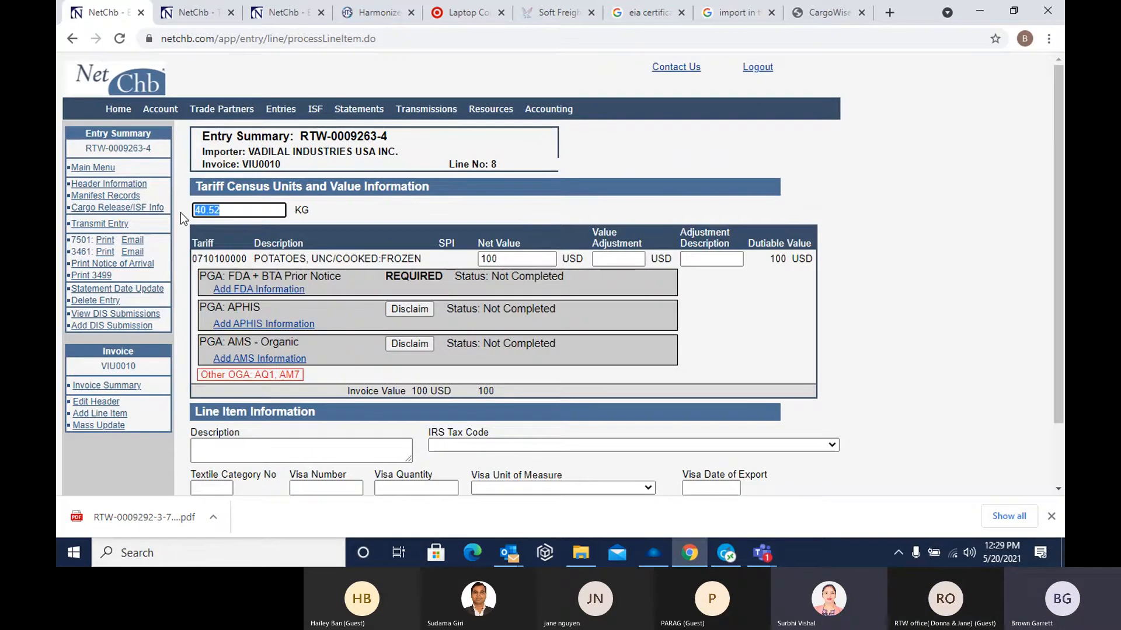
type("10")
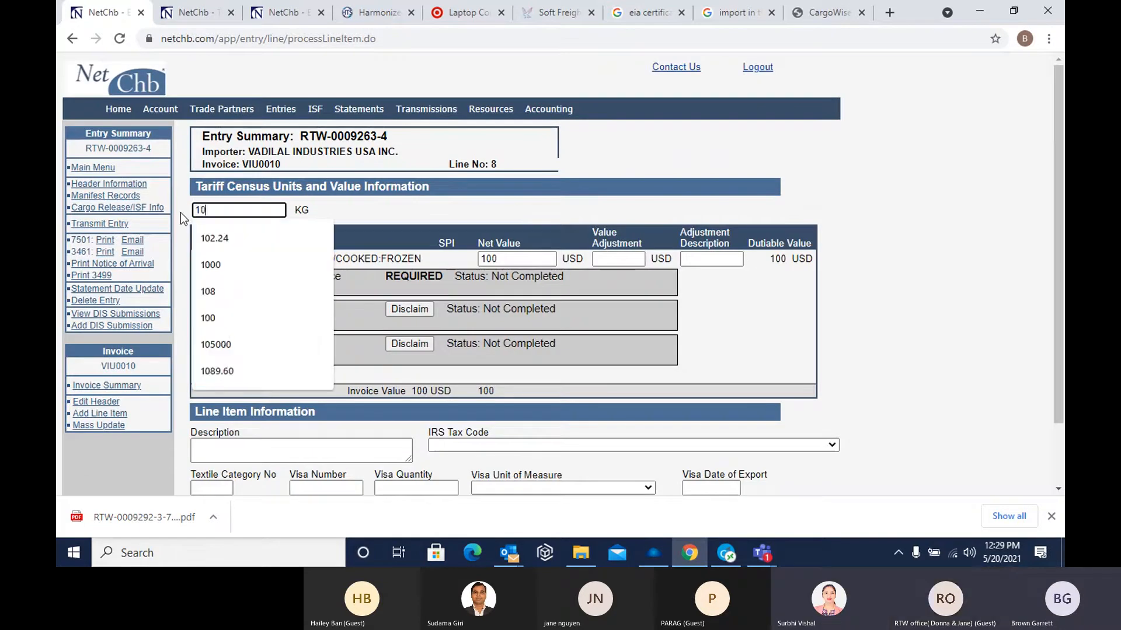
key("Tab")
left_click(237, 452)
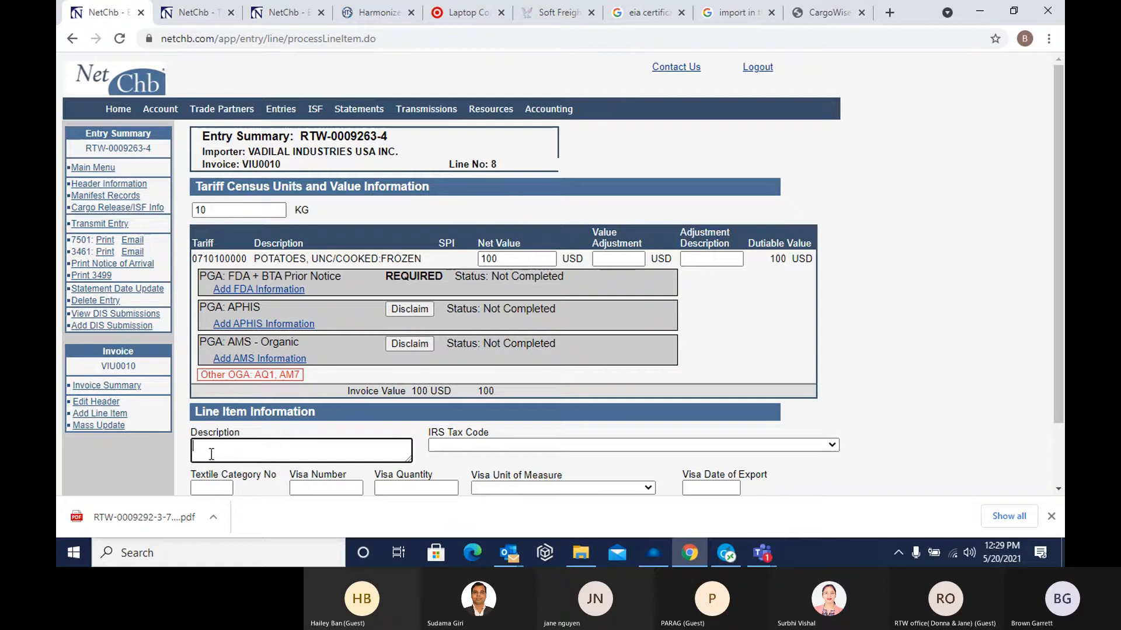
type("m")
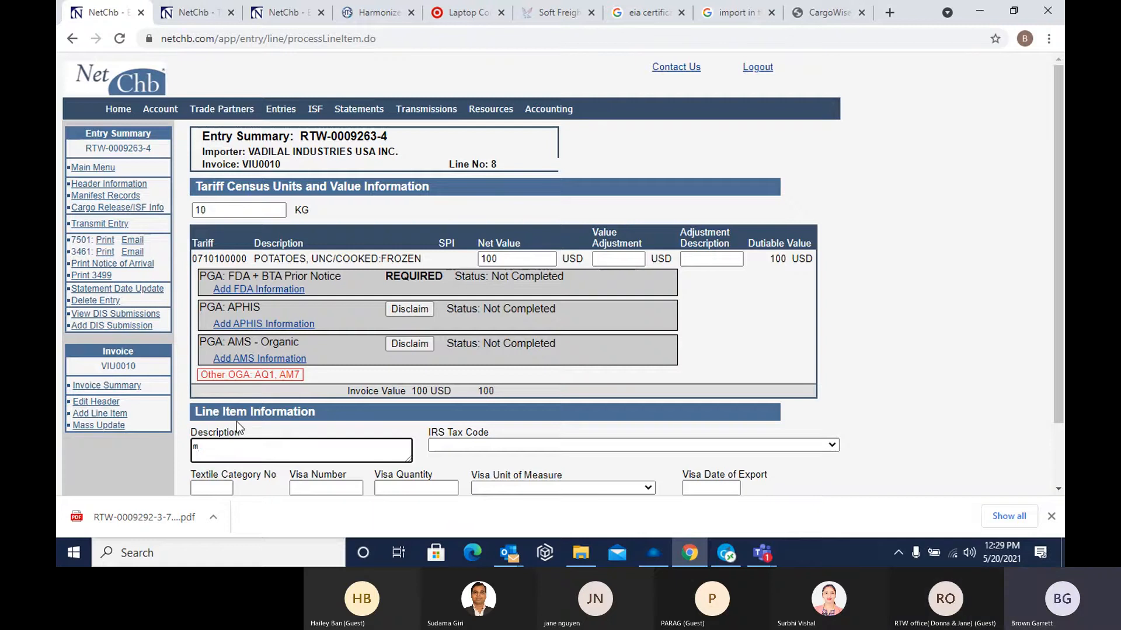
type("ixed veg")
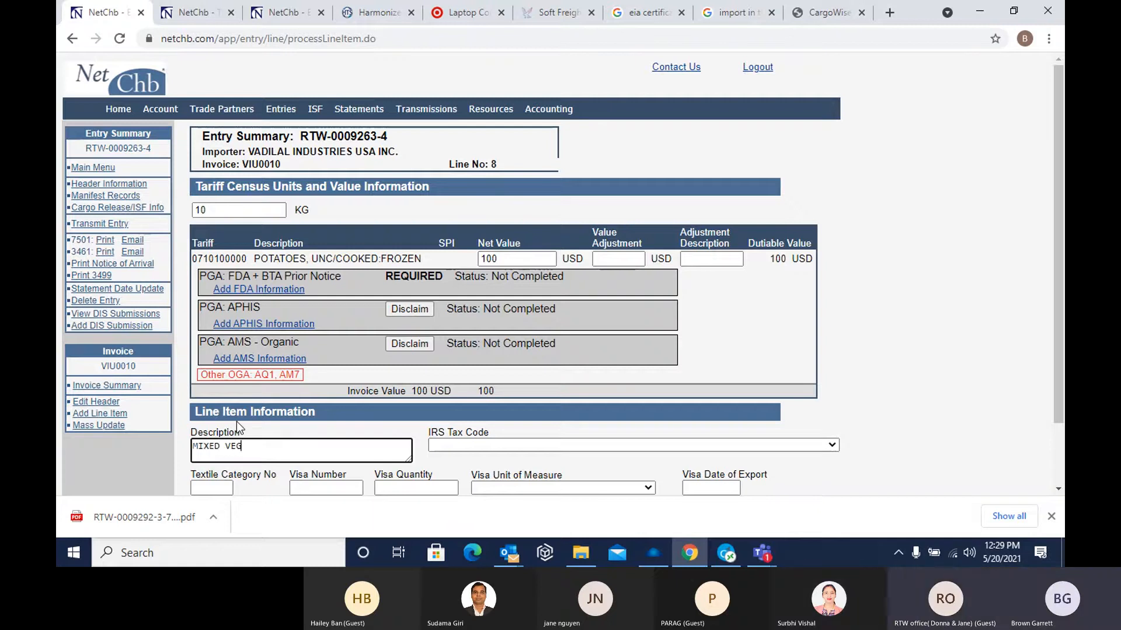
type("etables")
scroll(351, 328, "down", 1)
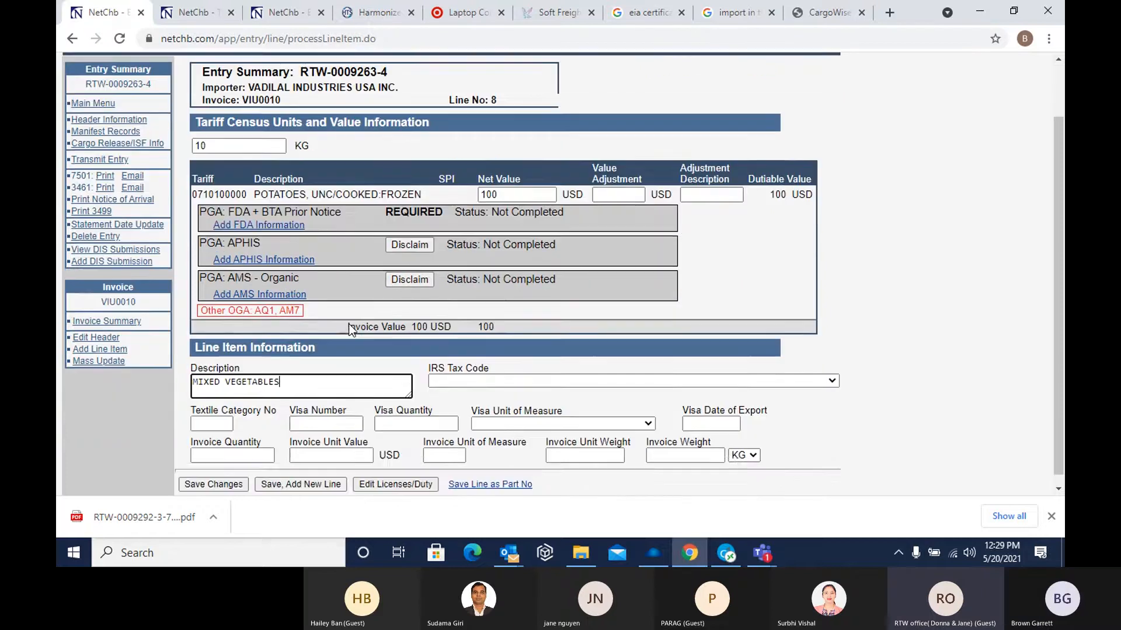
scroll(349, 327, "up", 1)
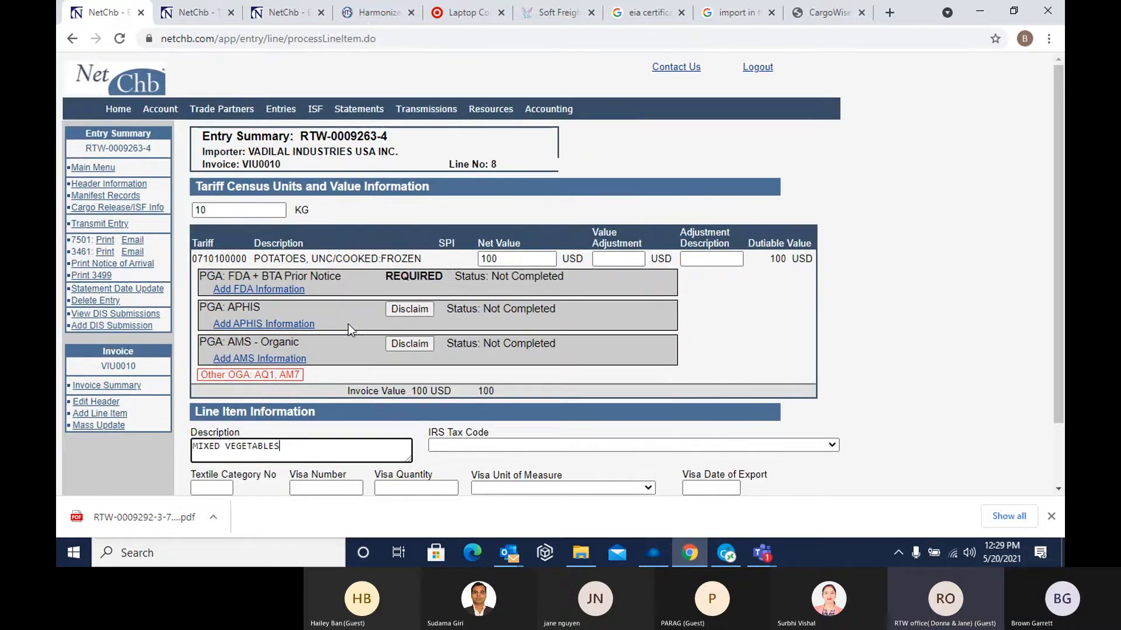
Start adding FDA information for line 8, and browse the industry list in the FDA product code builder before closing it
left_click(264, 292)
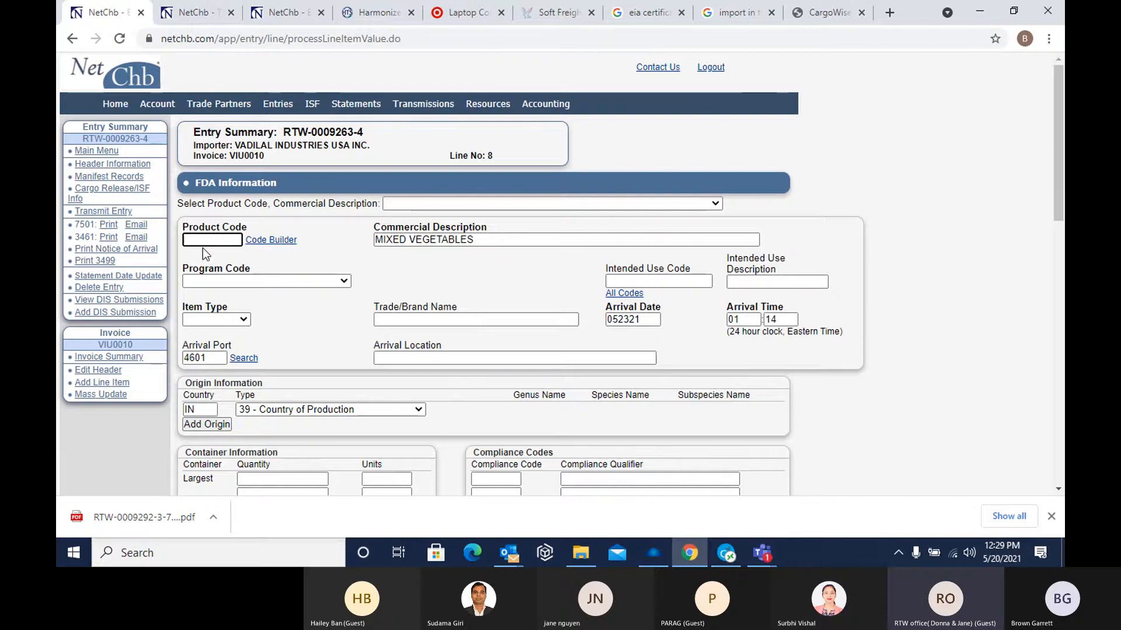
left_click(277, 242)
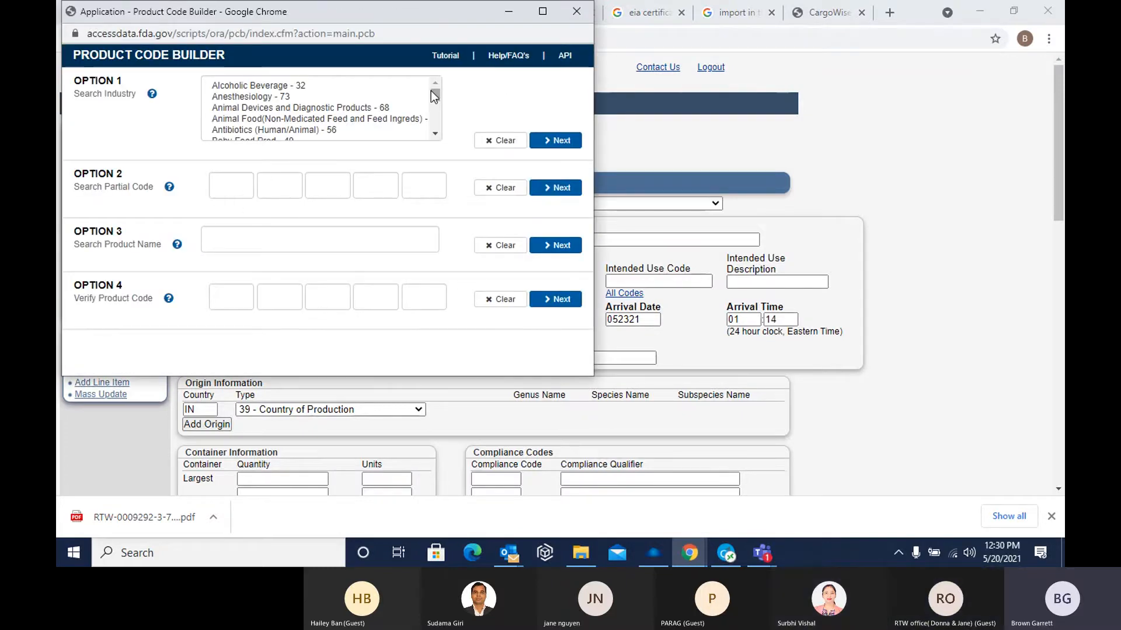
left_click_drag(433, 91, 437, 132)
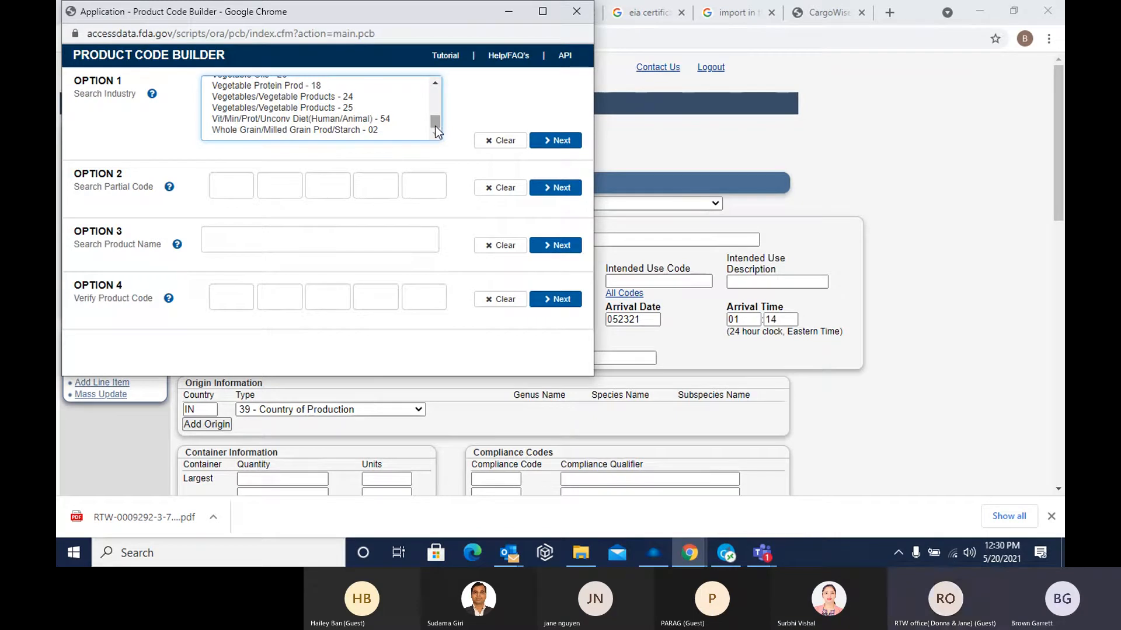
left_click_drag(436, 127, 436, 126)
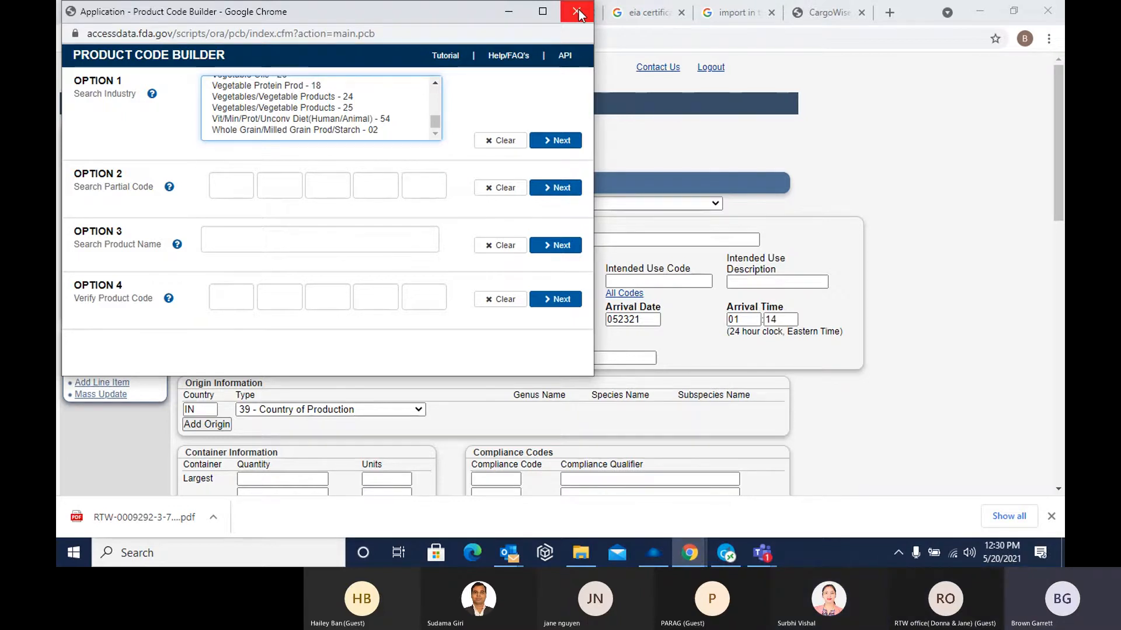
left_click(578, 11)
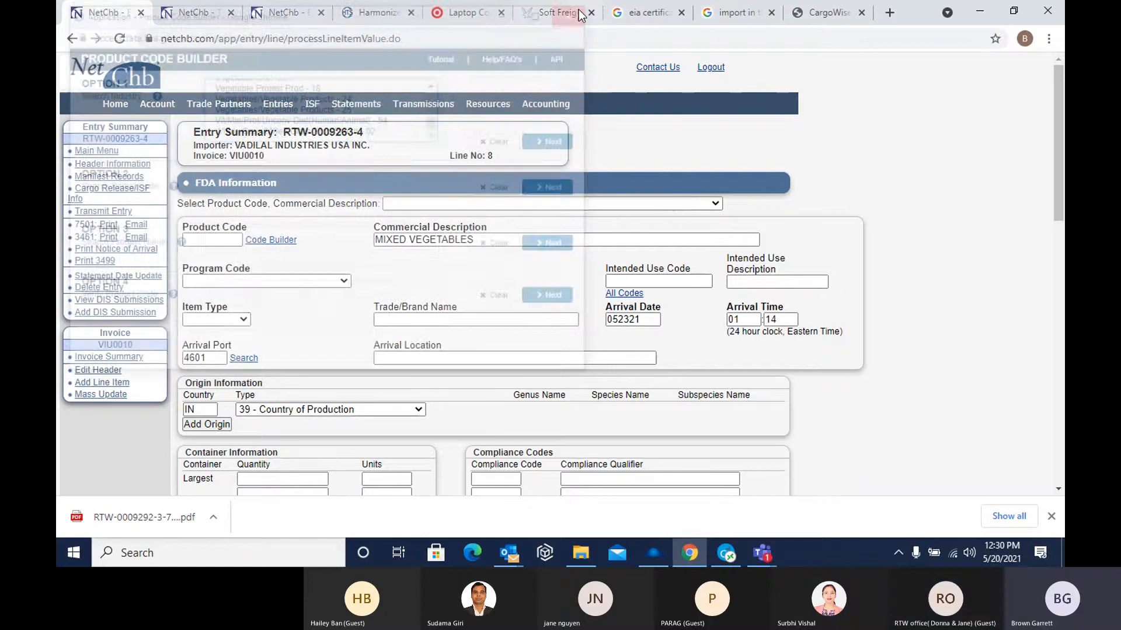
Select the saved product code 25YYT99 -- MIXED VEGETABLES and review the filled-in product, origin and container quantity details
left_click(457, 203)
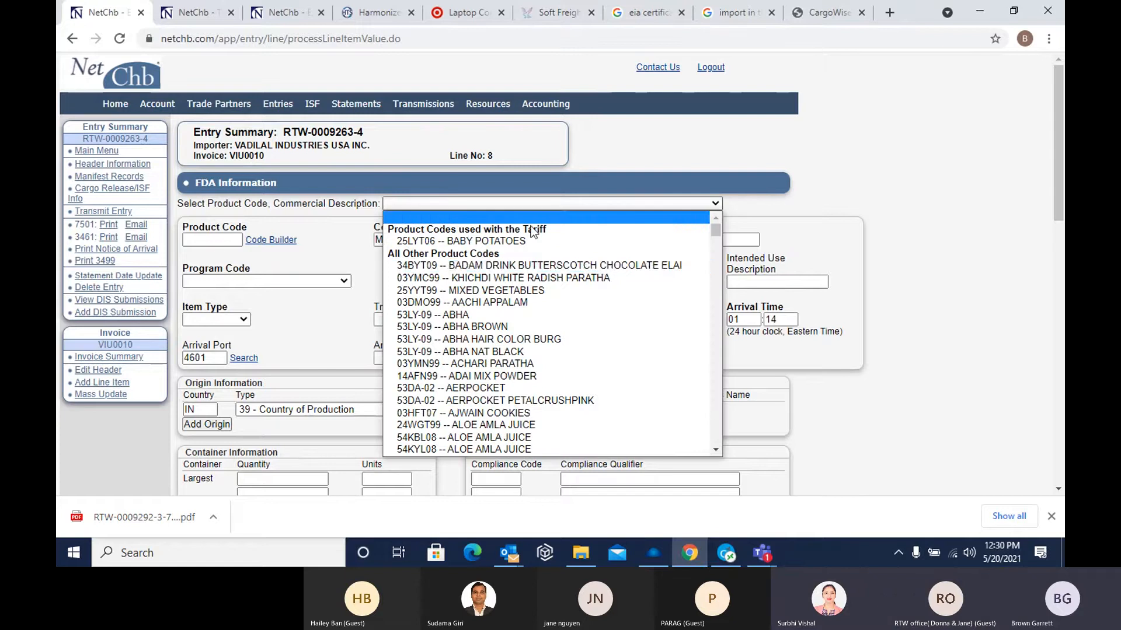
left_click(496, 293)
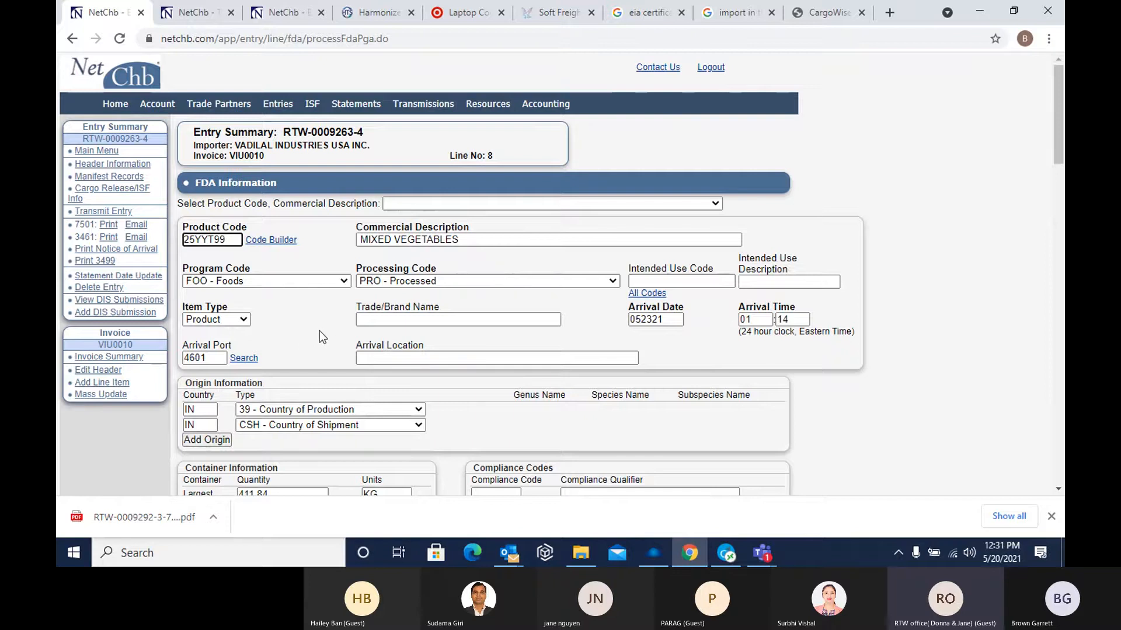
scroll(320, 331, "down", 1)
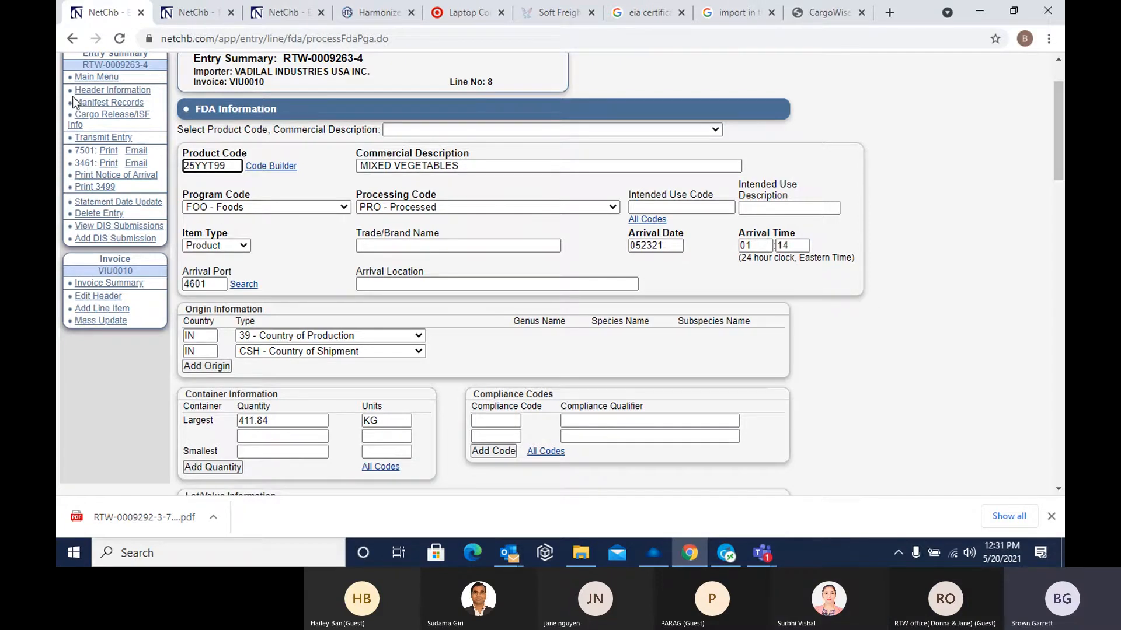
scroll(283, 286, "down", 1)
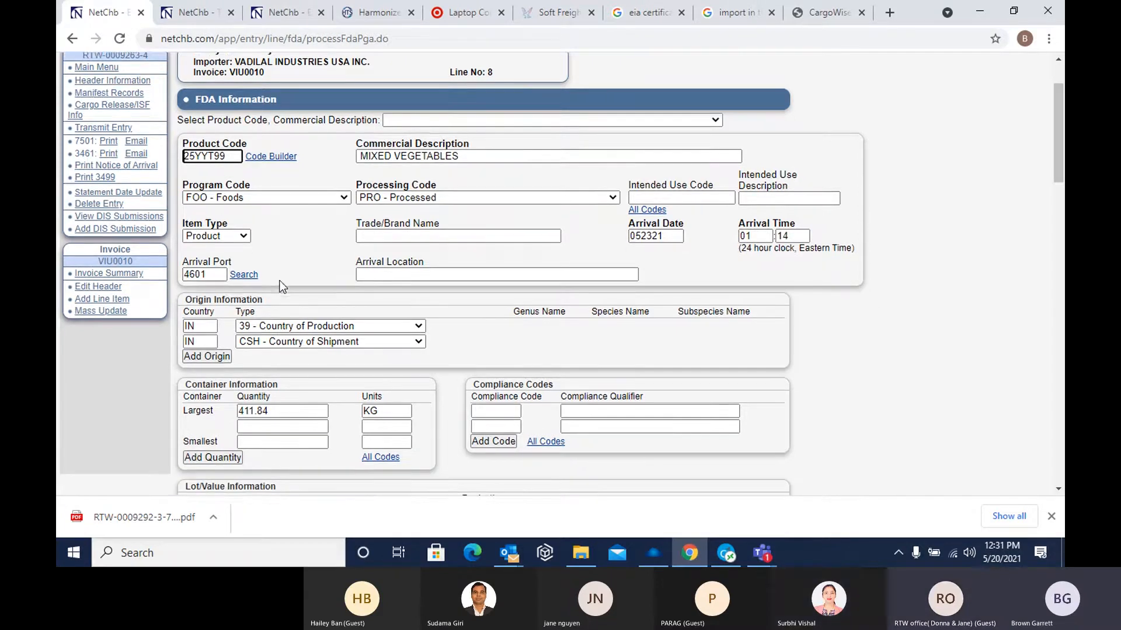
scroll(282, 286, "down", 1)
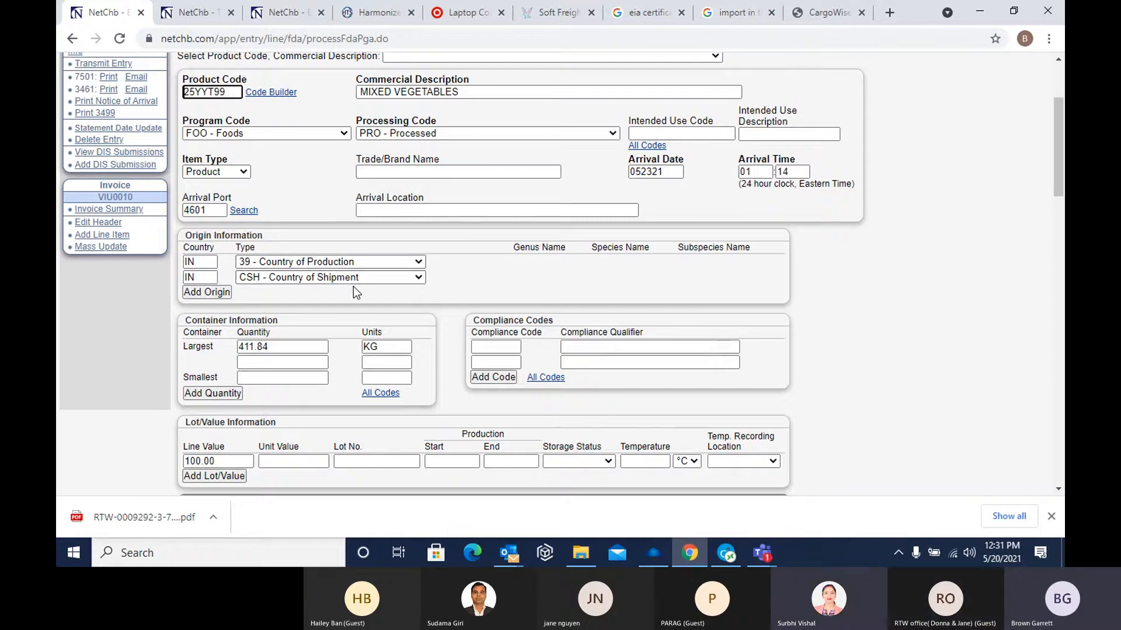
scroll(331, 308, "down", 1)
scroll(332, 319, "down", 1)
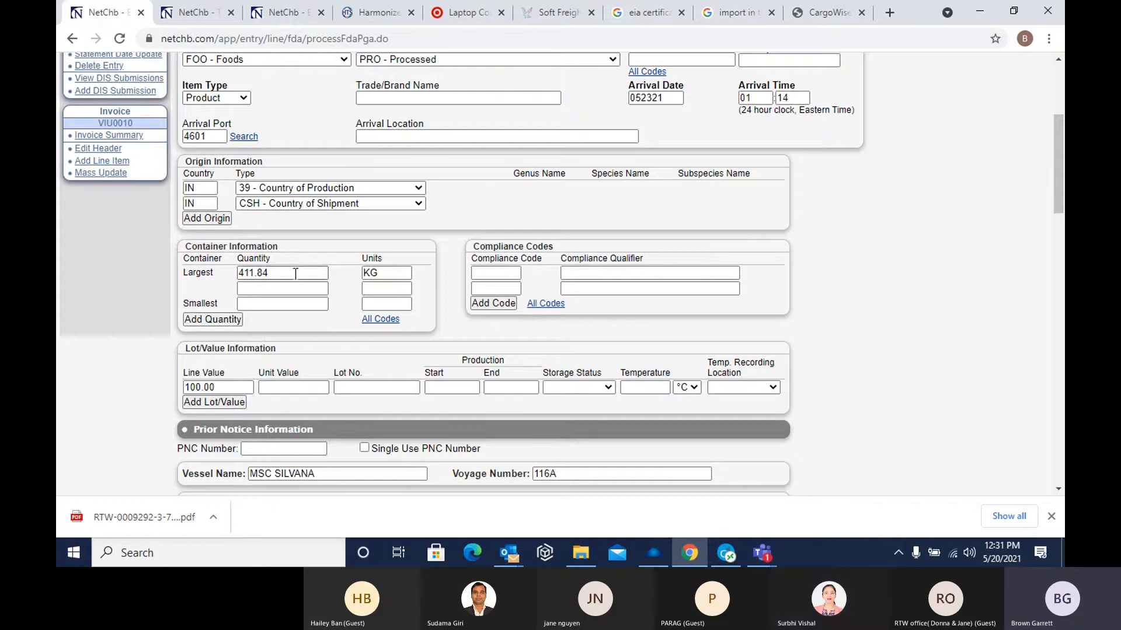
left_click(276, 270)
scroll(341, 333, "down", 3)
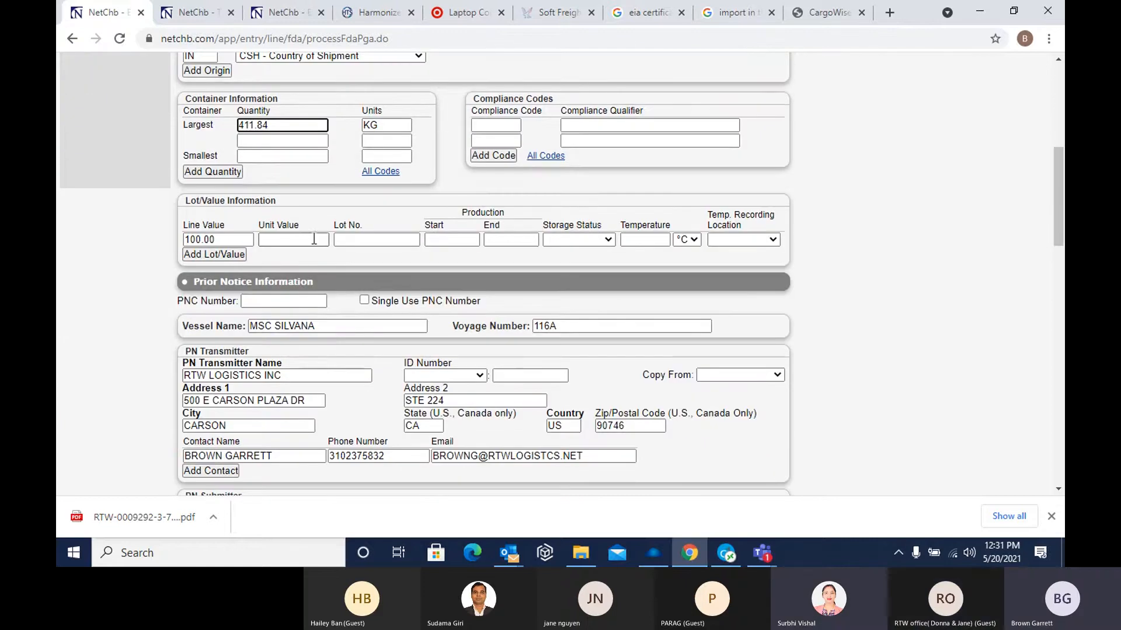
Review the prior notice information: the PNC number field, vessel and voyage, PN transmitter, PN submitter and owner details
scroll(300, 251, "down", 2)
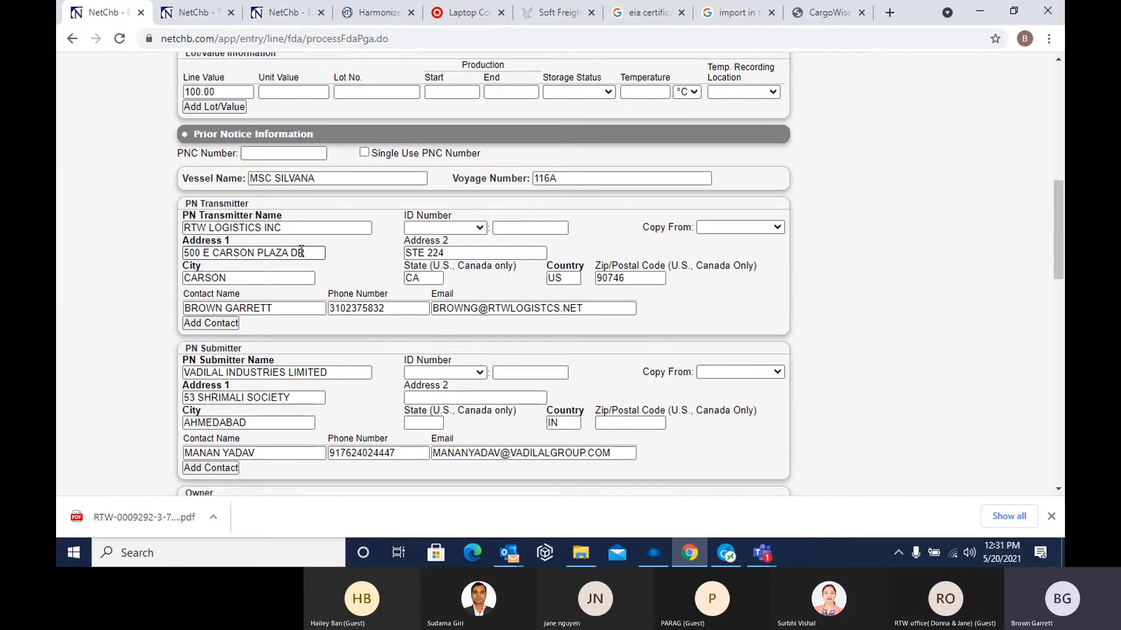
scroll(318, 249, "down", 1)
scroll(320, 248, "up", 1)
left_click(258, 151)
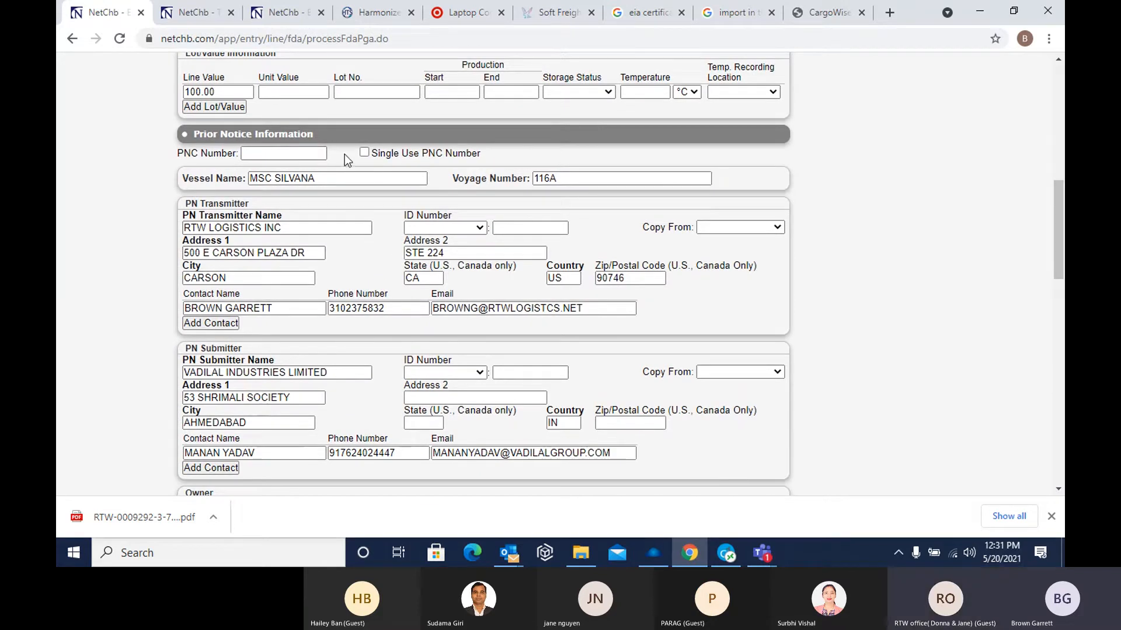
scroll(324, 215, "down", 1)
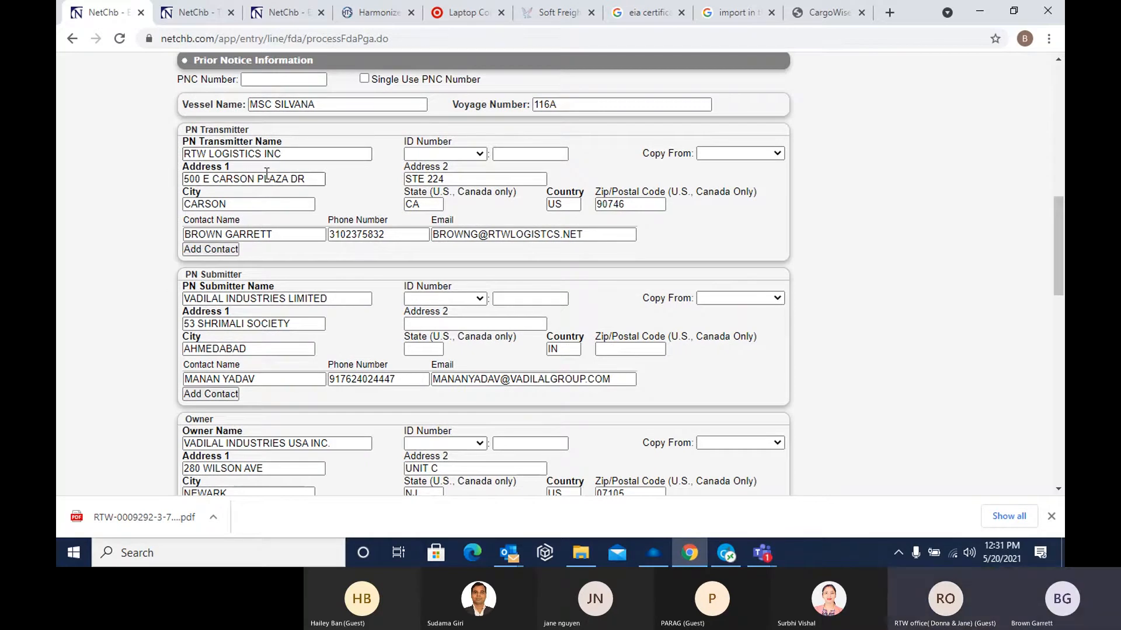
scroll(320, 269, "down", 1)
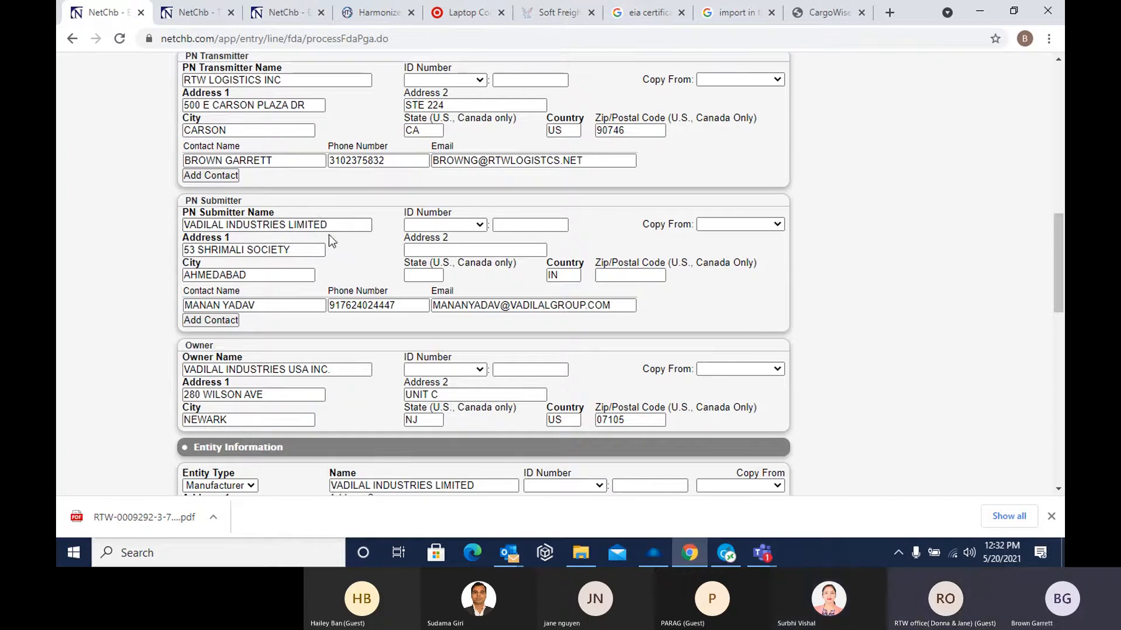
left_click(343, 226)
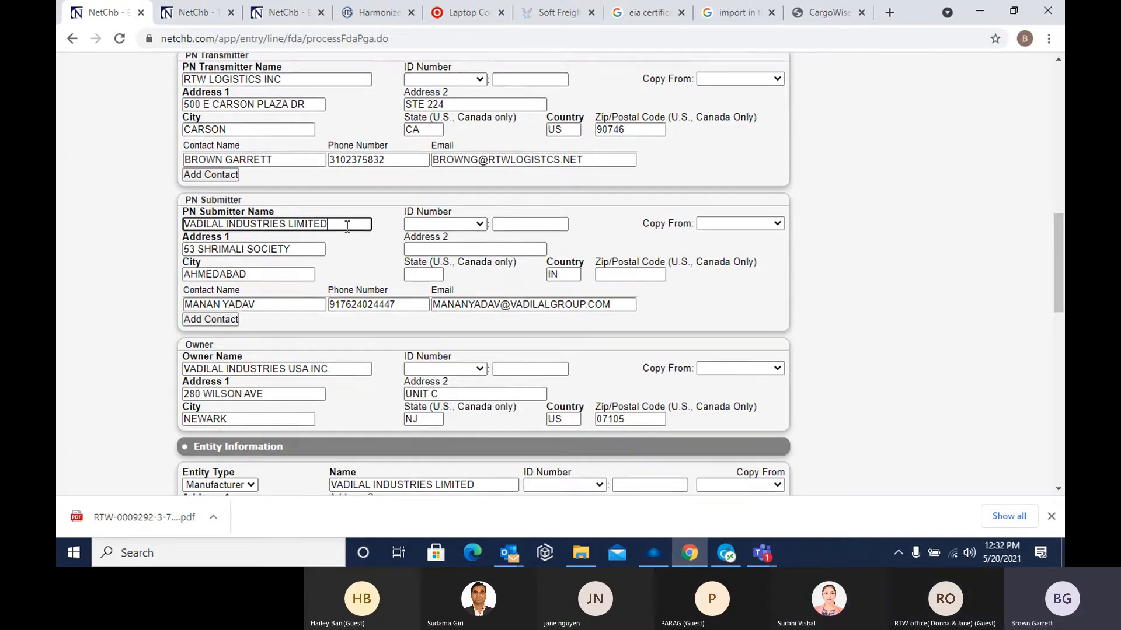
scroll(347, 226, "down", 1)
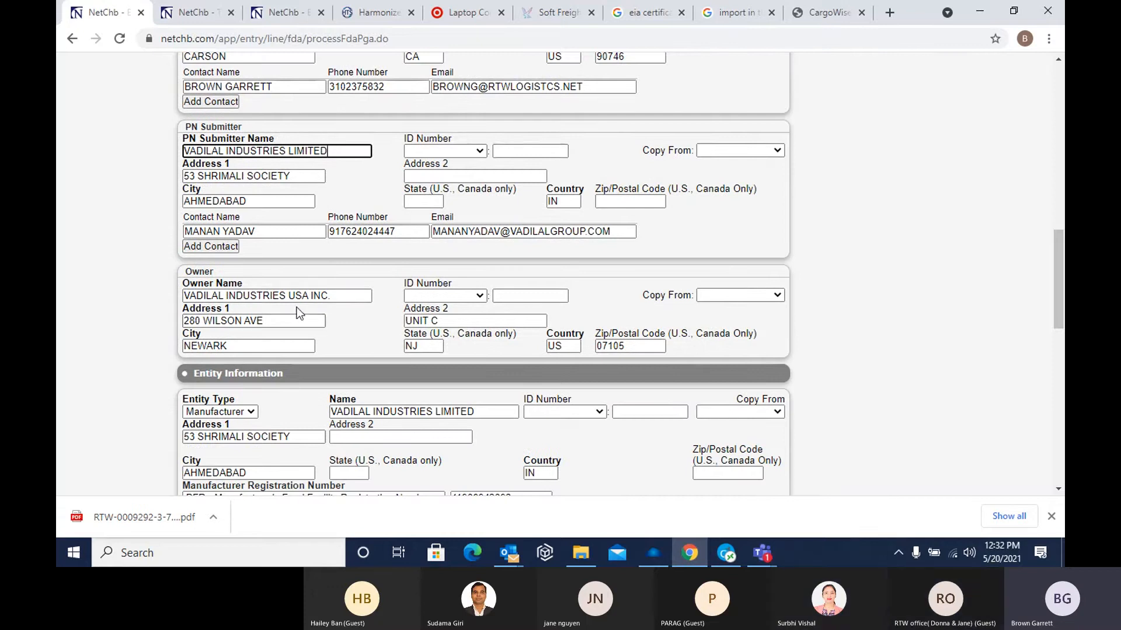
scroll(327, 312, "down", 2)
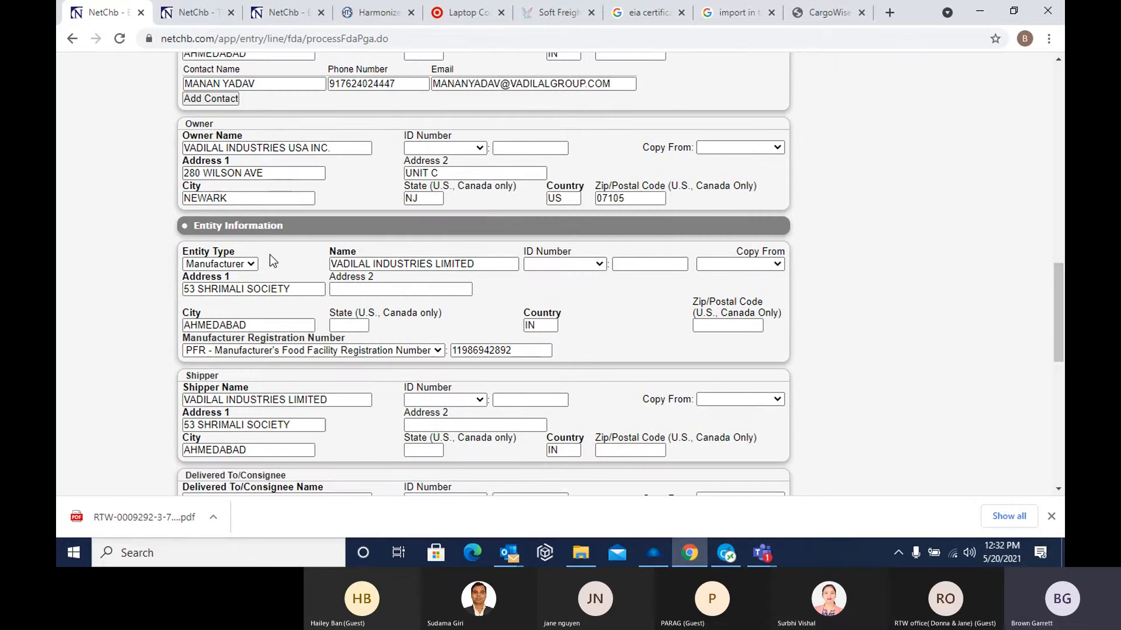
Check the manufacturer's entity type and registration number type options, keeping Manufacturer and PFR - Manufacturer's Food Facility Registration Number
scroll(270, 254, "down", 2)
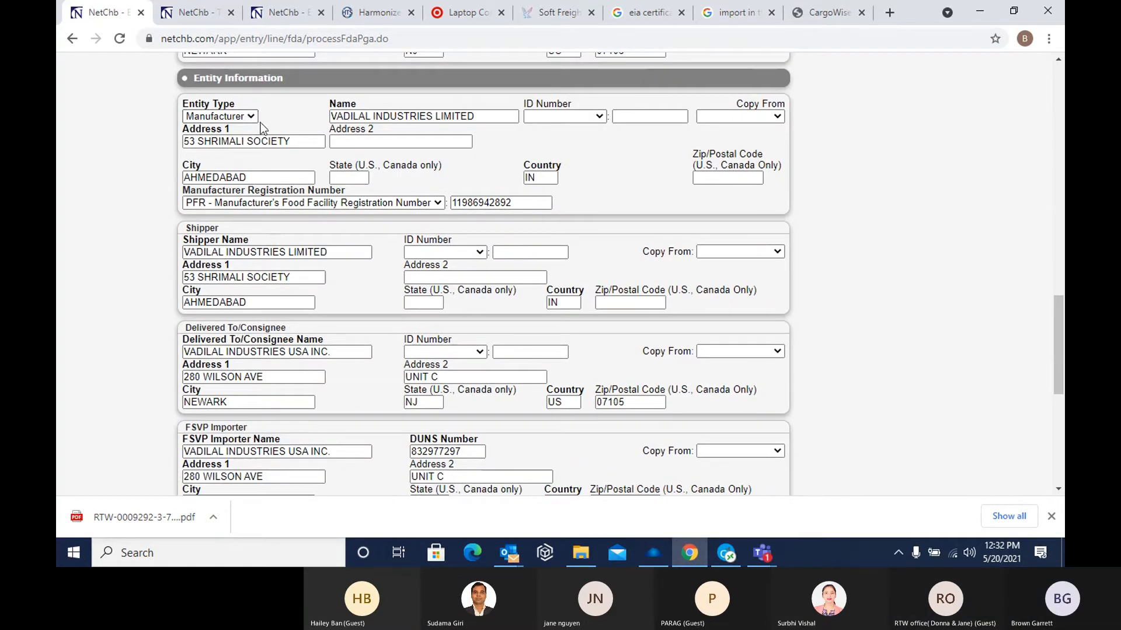
left_click(252, 117)
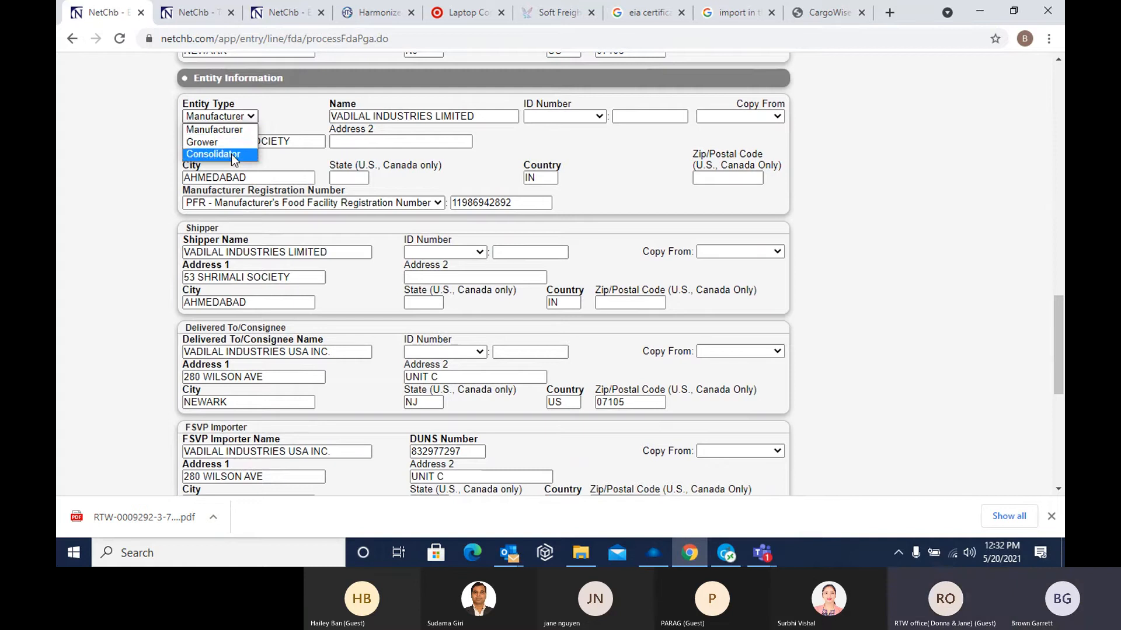
left_click(276, 97)
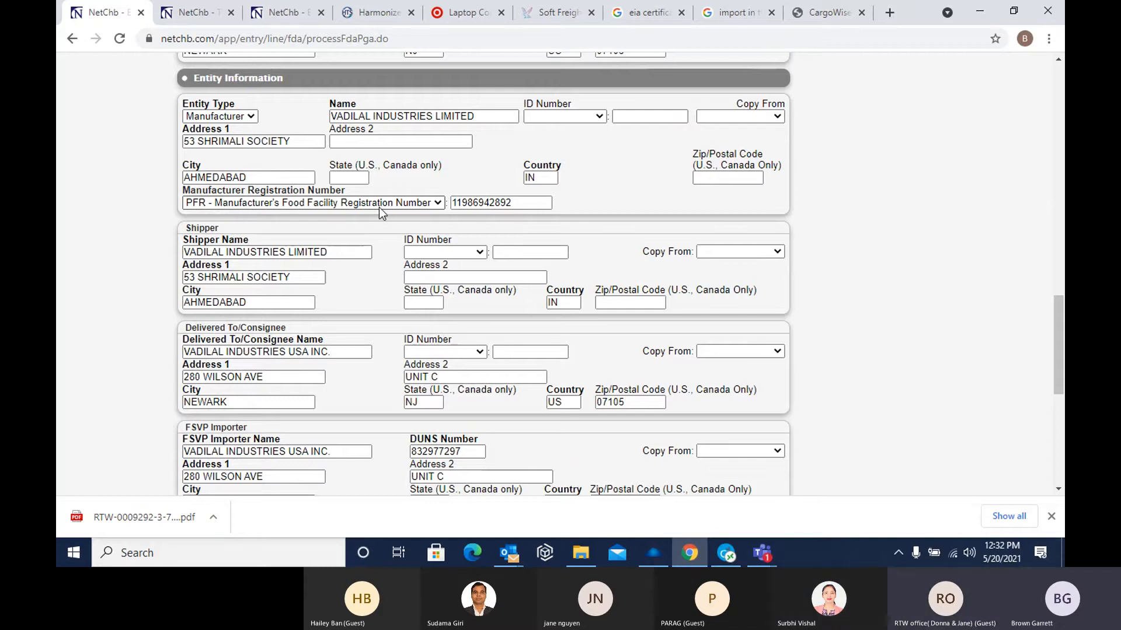
left_click(530, 203)
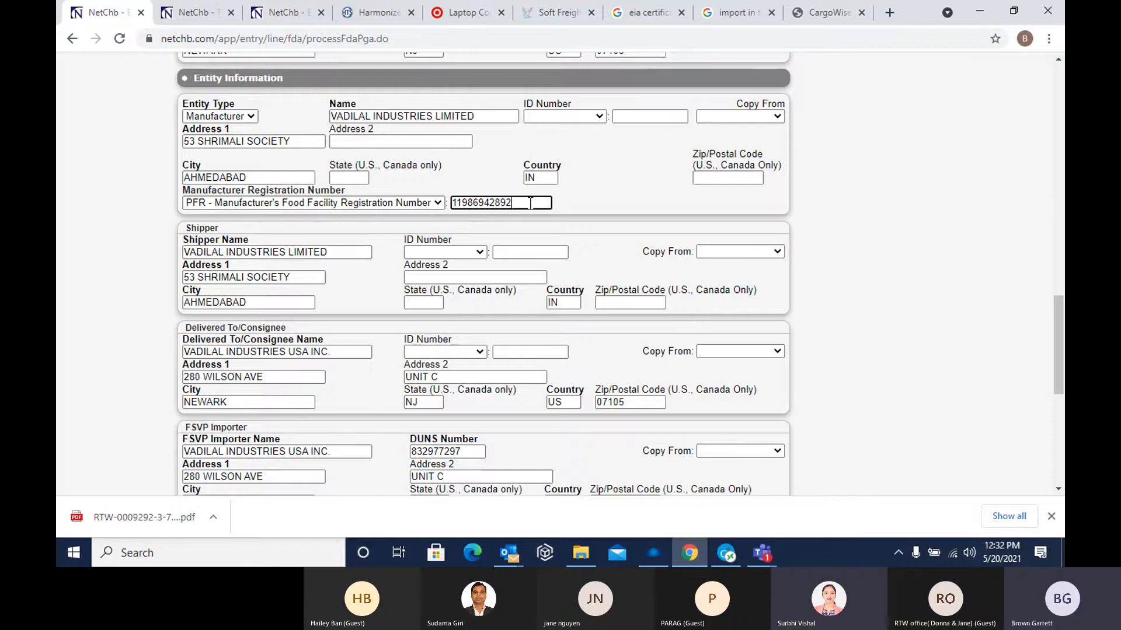
left_click(439, 202)
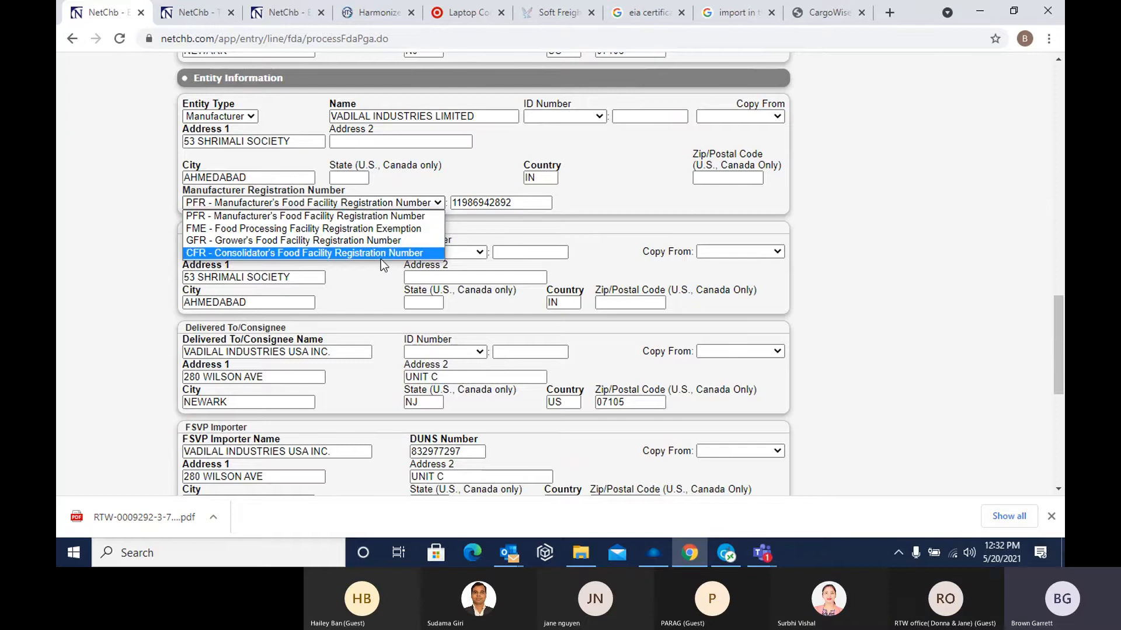
left_click(361, 216)
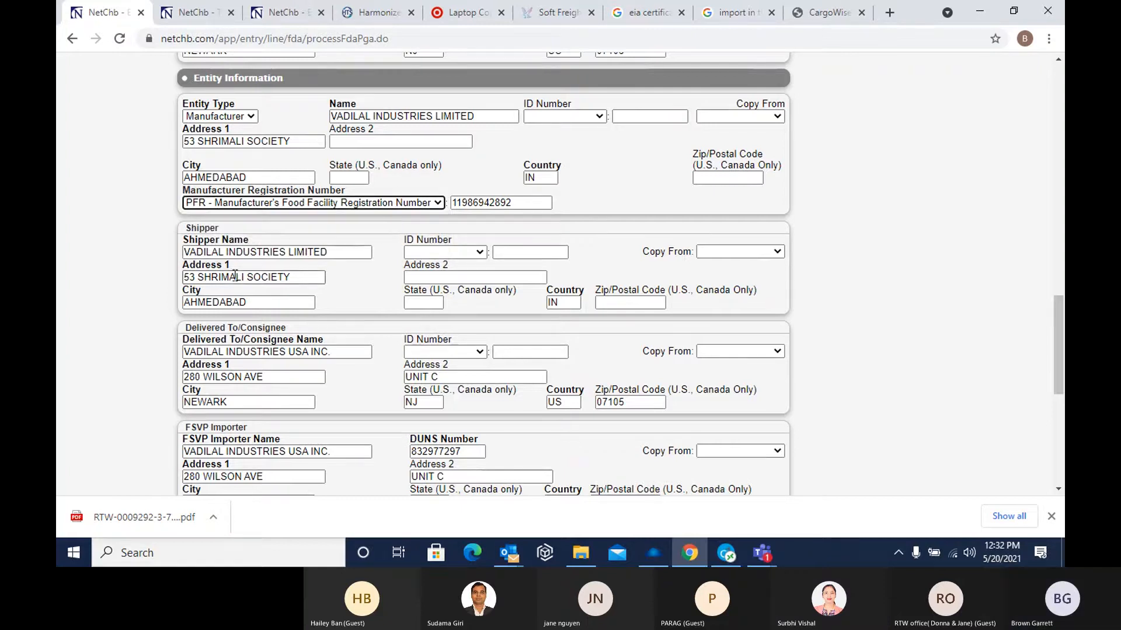
Review the shipper, consignee, FSVP importer and optional entity sections, and save the FDA information for line 8
scroll(223, 274, "down", 1)
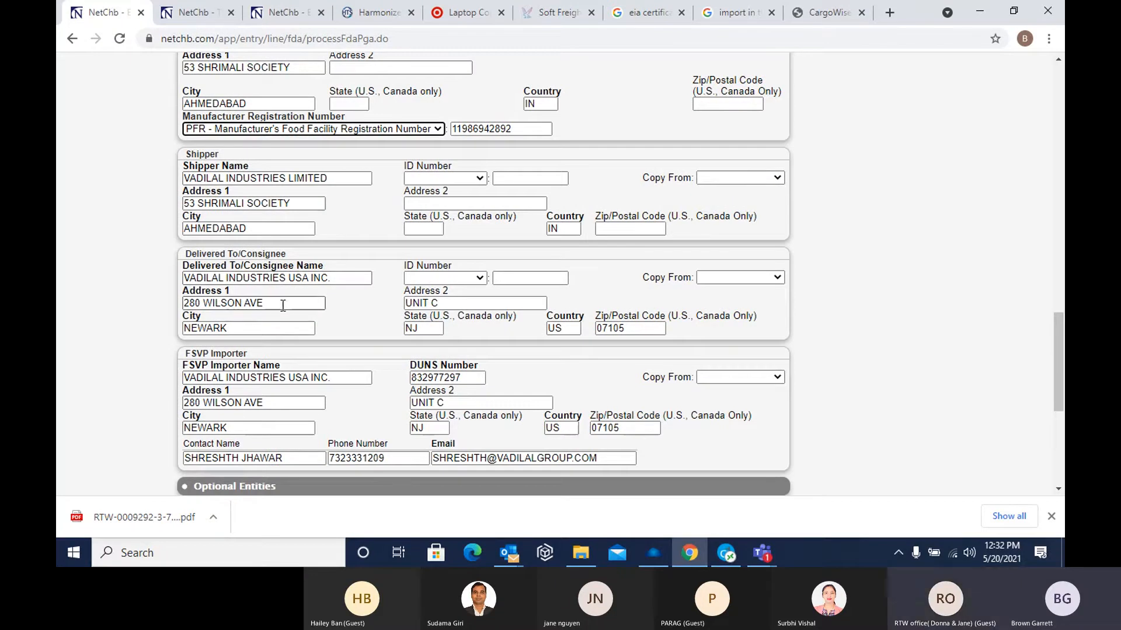
scroll(327, 304, "down", 2)
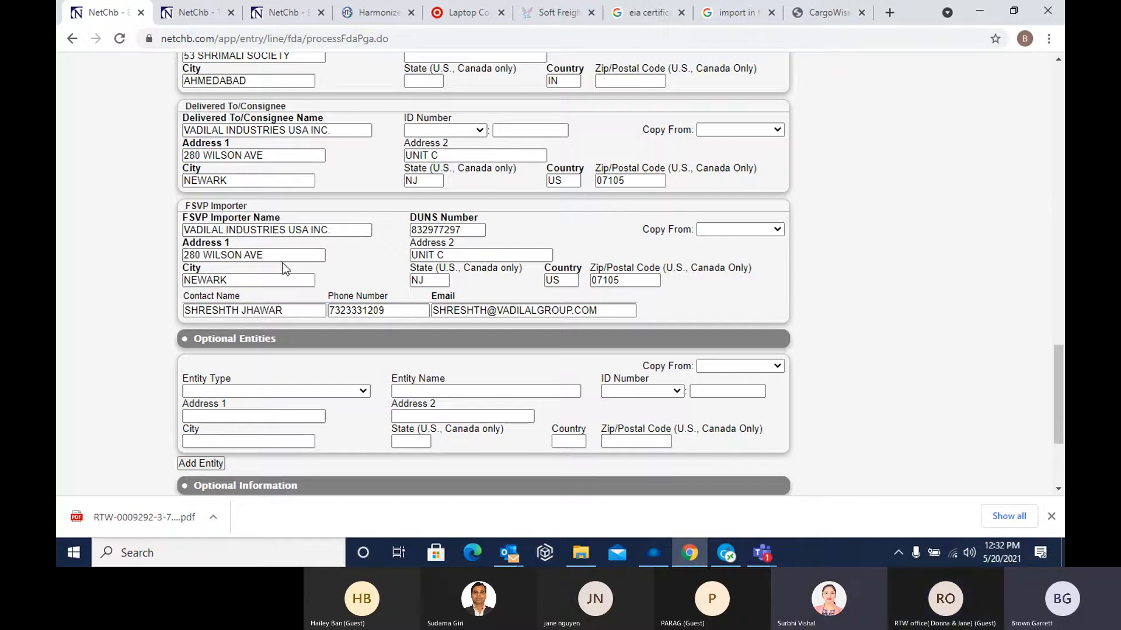
scroll(274, 259, "down", 1)
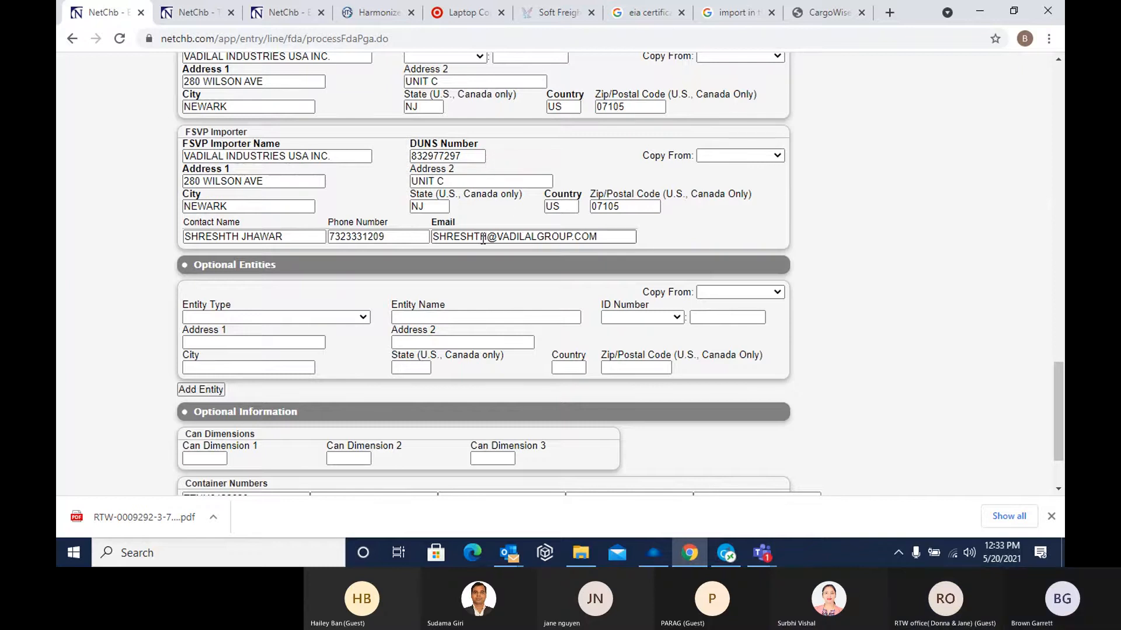
scroll(380, 226, "down", 1)
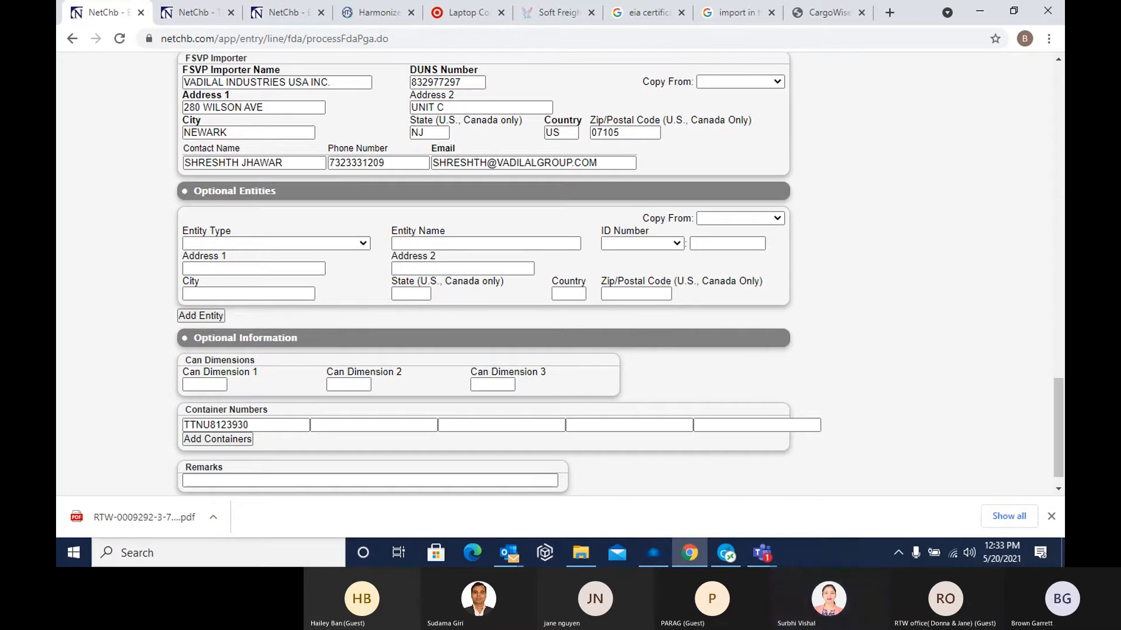
scroll(291, 218, "down", 1)
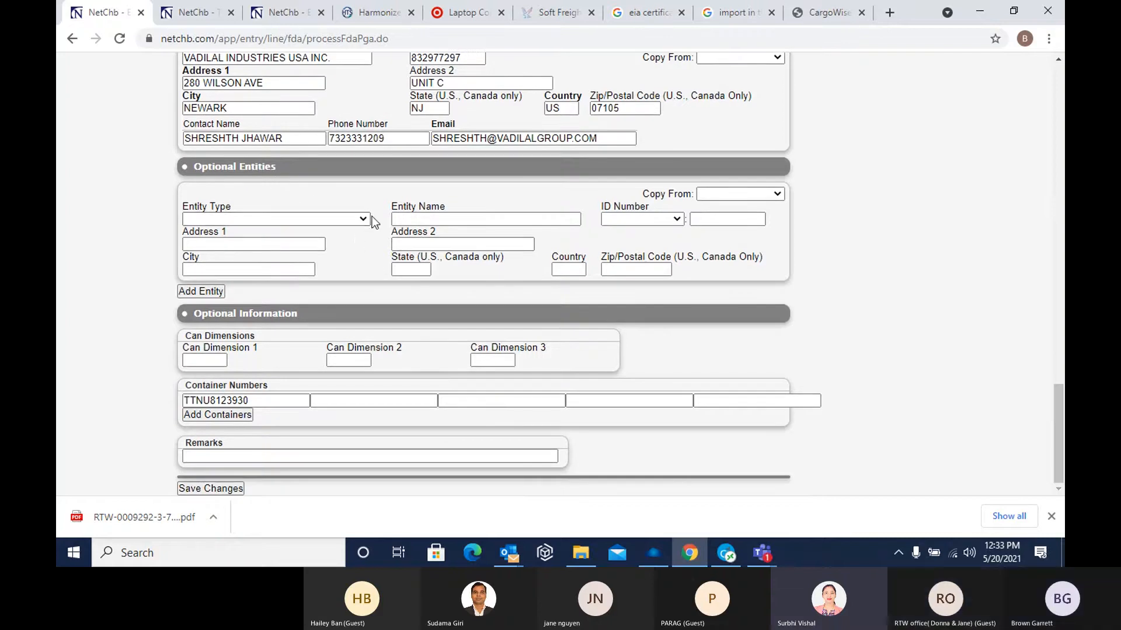
scroll(365, 218, "up", 3)
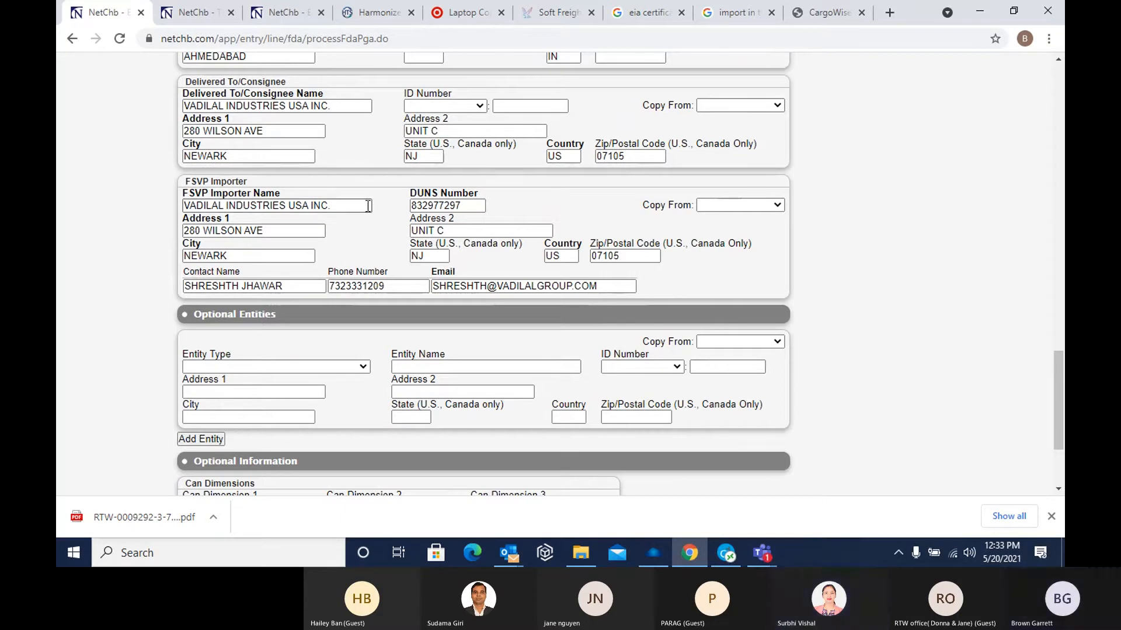
scroll(380, 255, "down", 3)
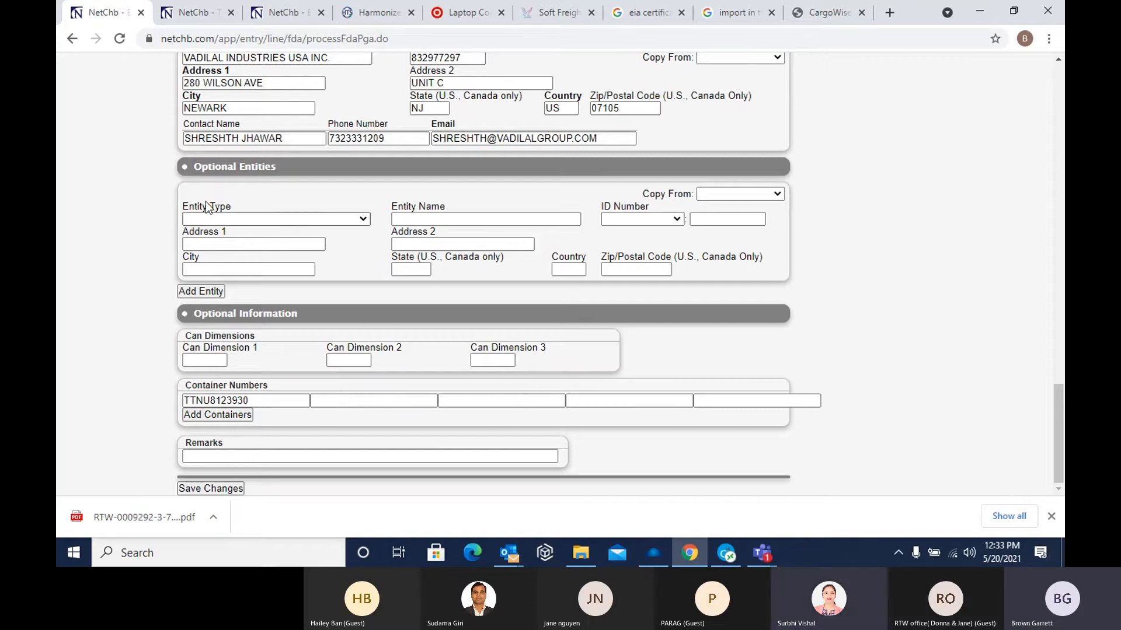
left_click(223, 489)
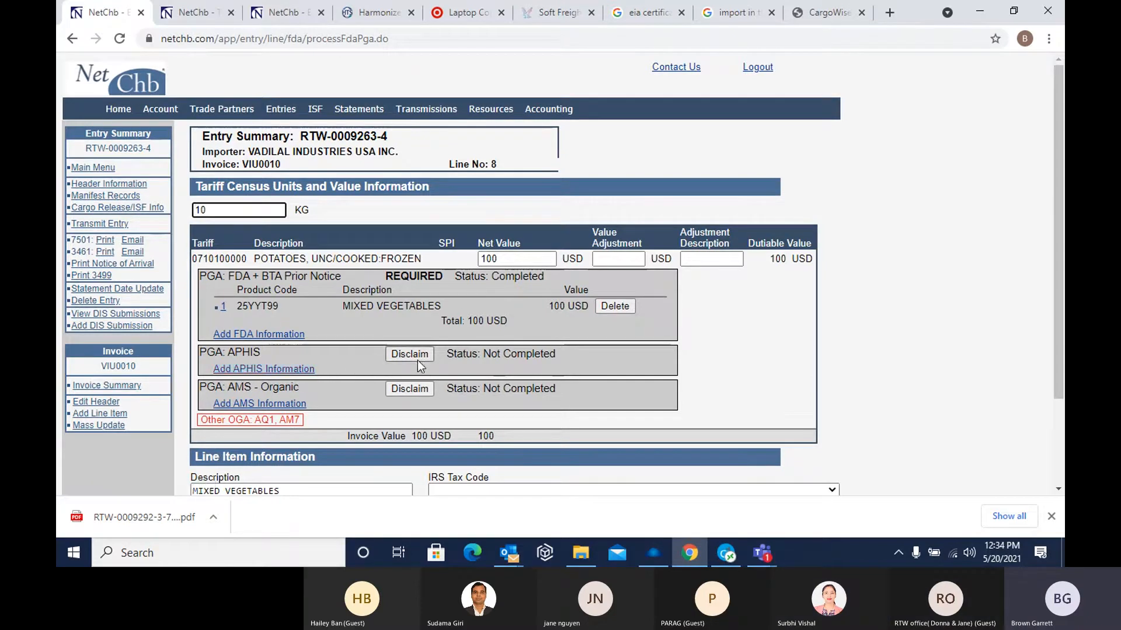
Open the APHIS information form for line 8, examine its product, origin, license, routing and entity sections, and return to the line item
left_click(285, 370)
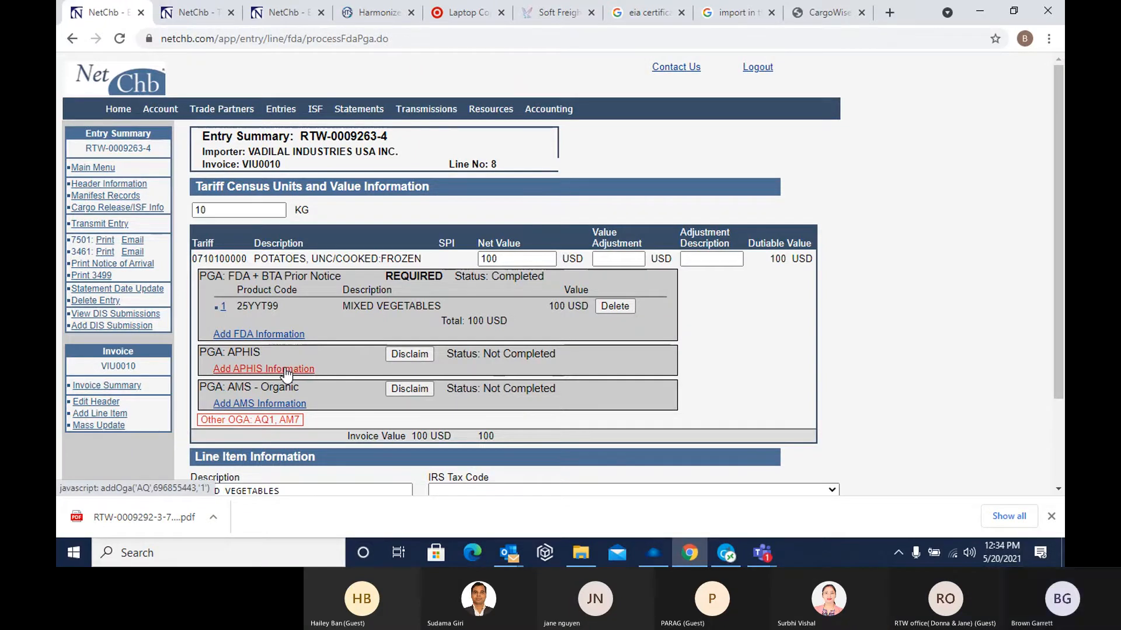
scroll(409, 330, "down", 10)
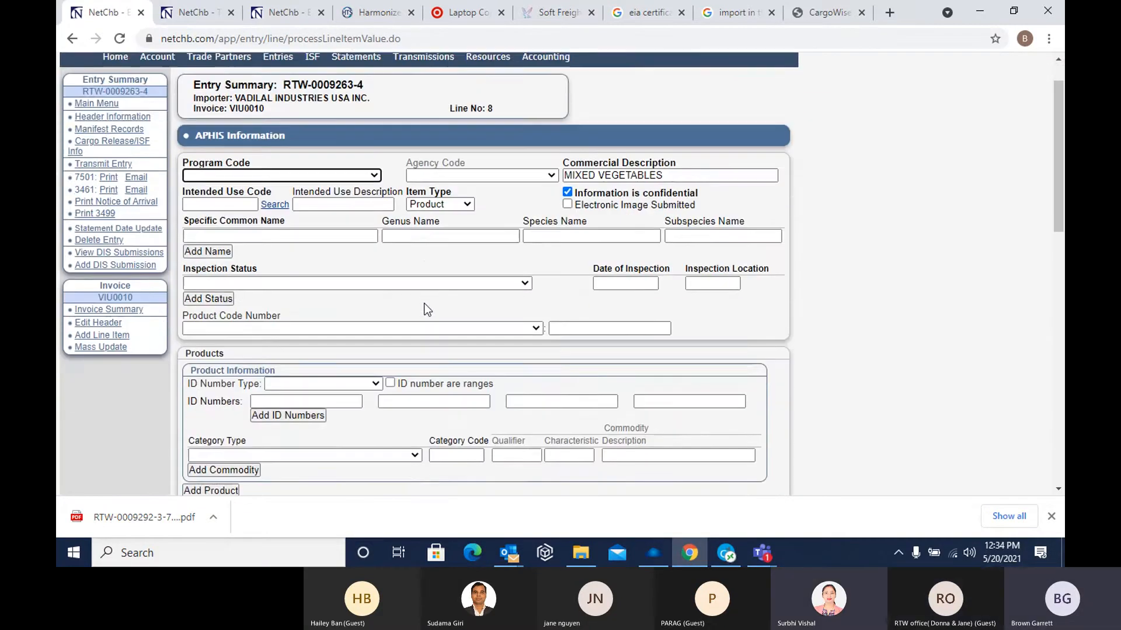
scroll(403, 349, "down", 4)
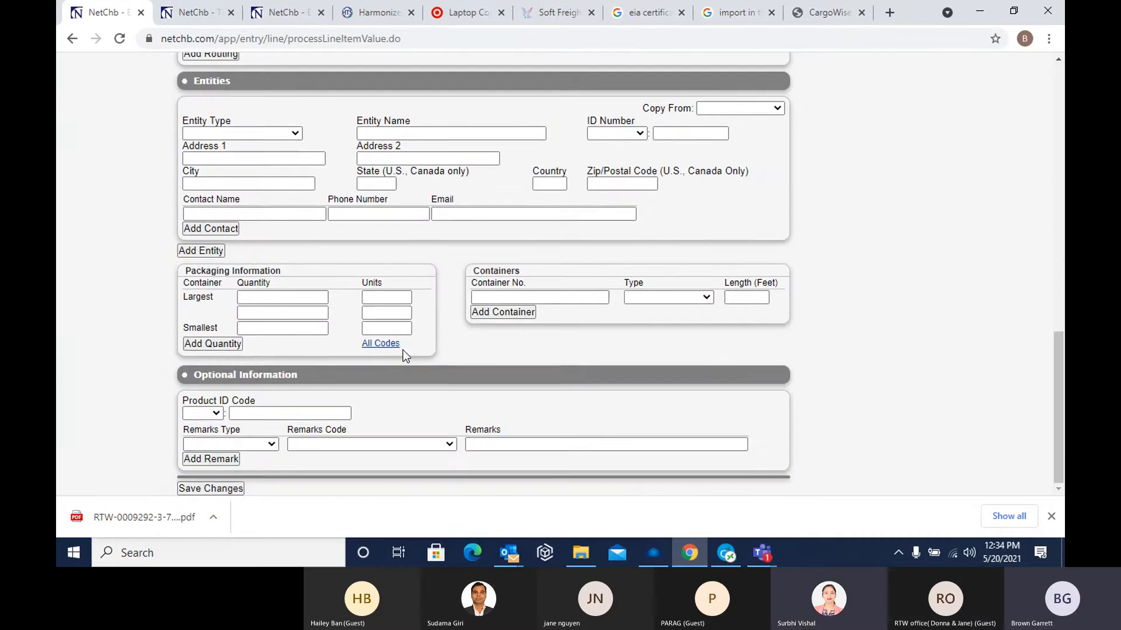
scroll(402, 349, "up", 8)
scroll(403, 349, "up", 6)
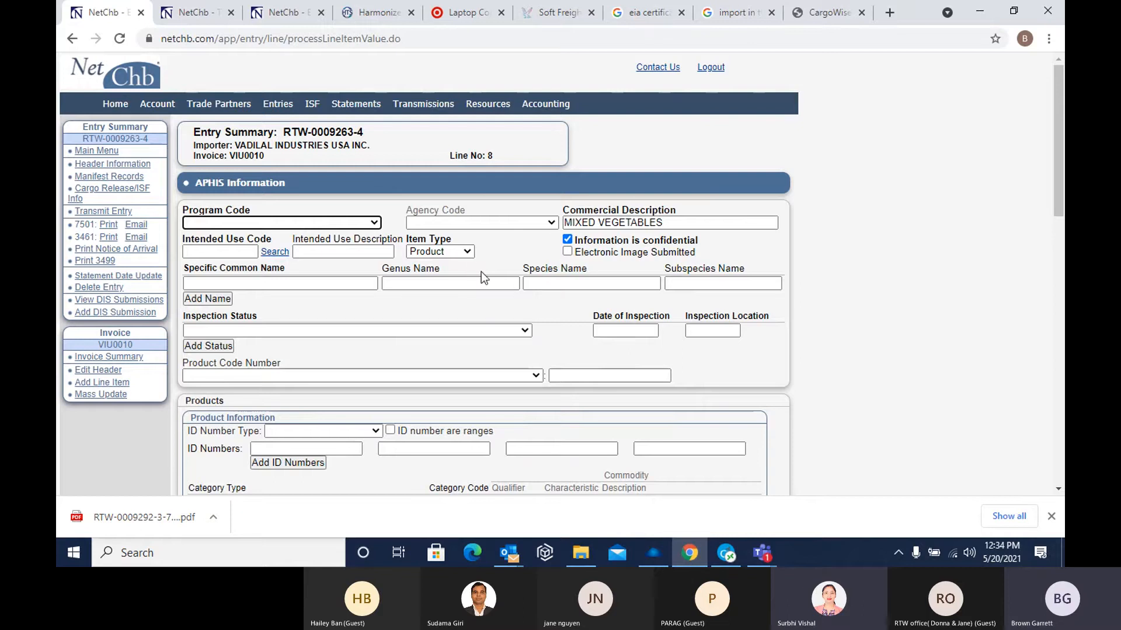
scroll(483, 274, "down", 3)
scroll(485, 288, "down", 1)
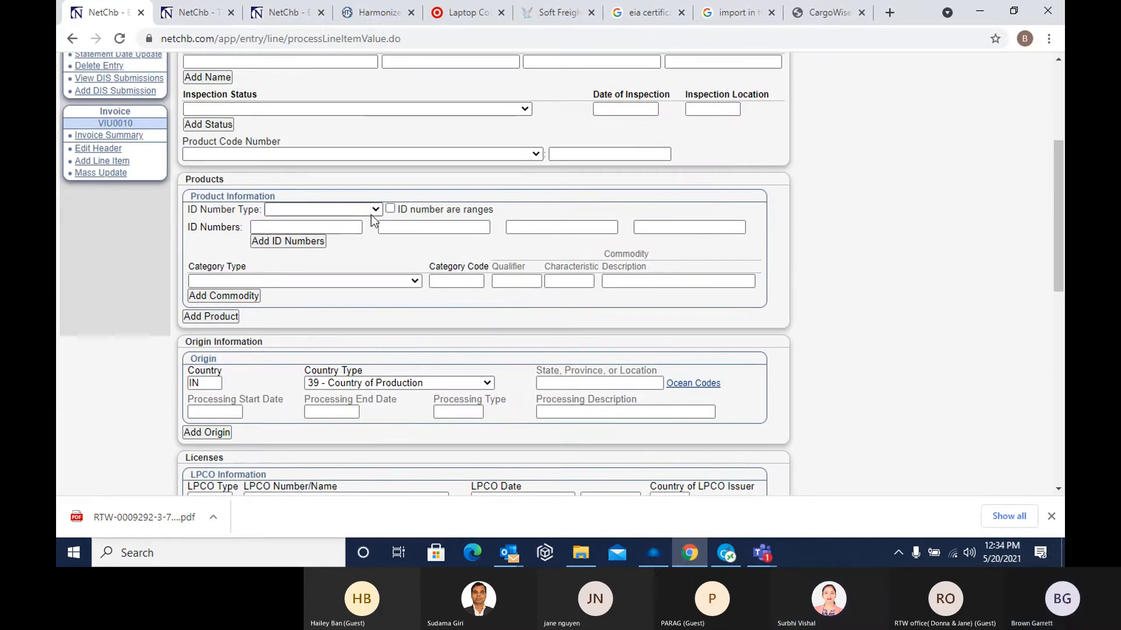
scroll(486, 292, "down", 3)
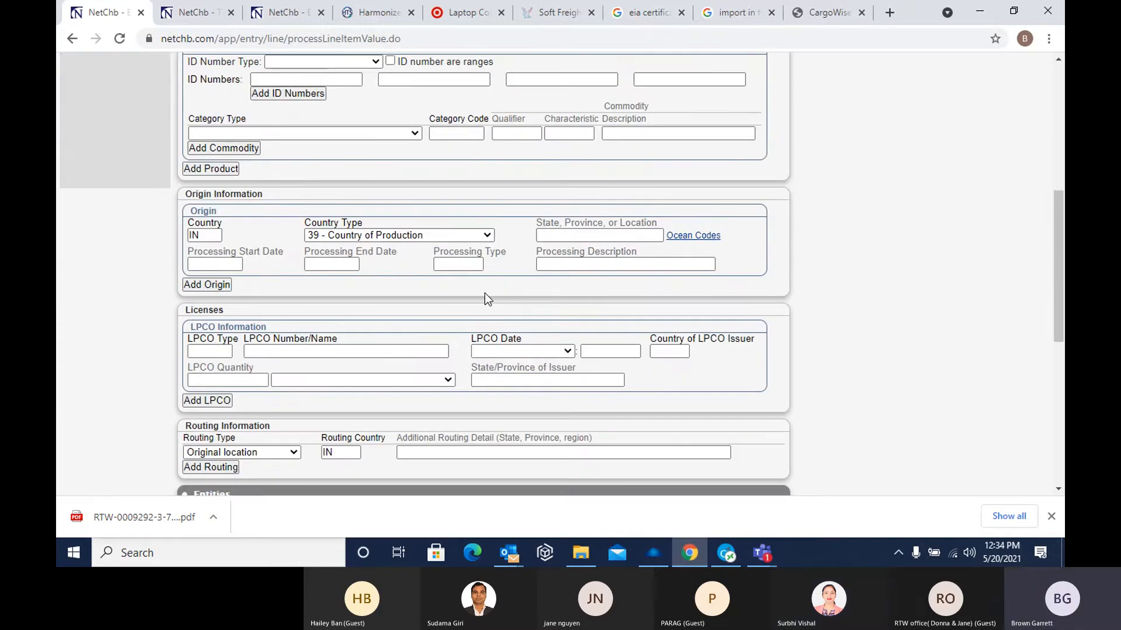
scroll(471, 245, "down", 2)
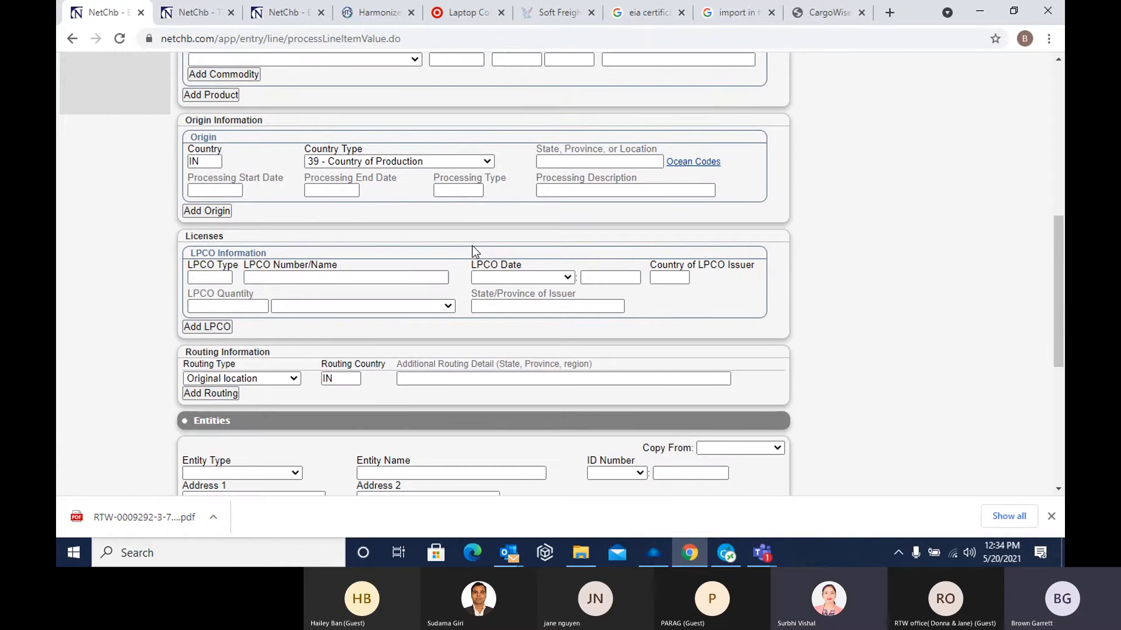
scroll(472, 246, "down", 6)
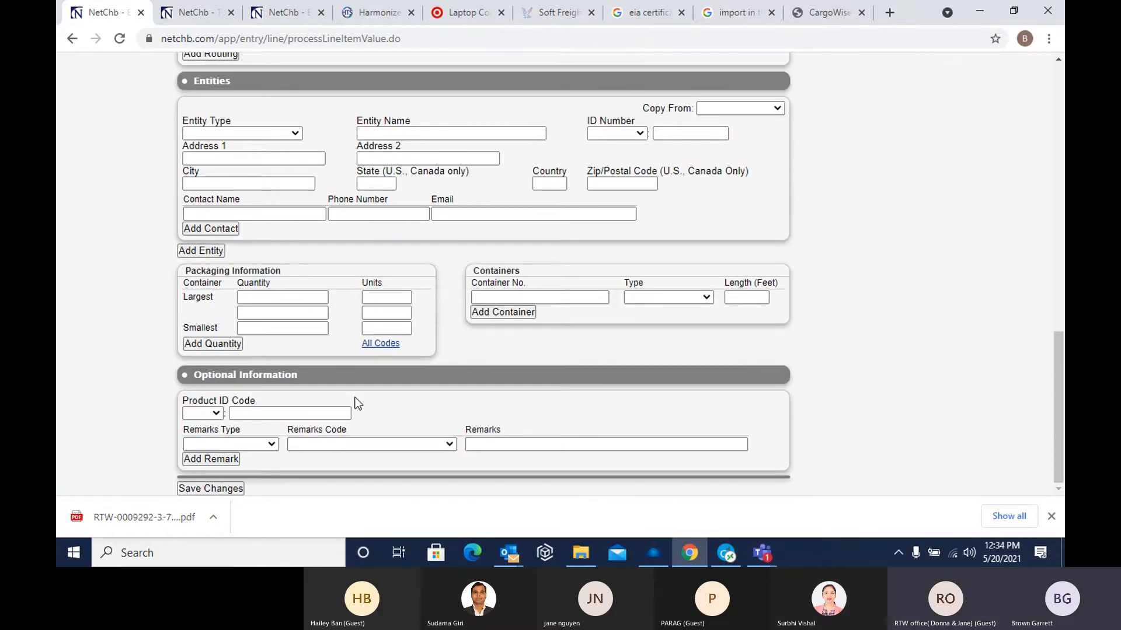
scroll(354, 400, "up", 2)
scroll(344, 385, "up", 7)
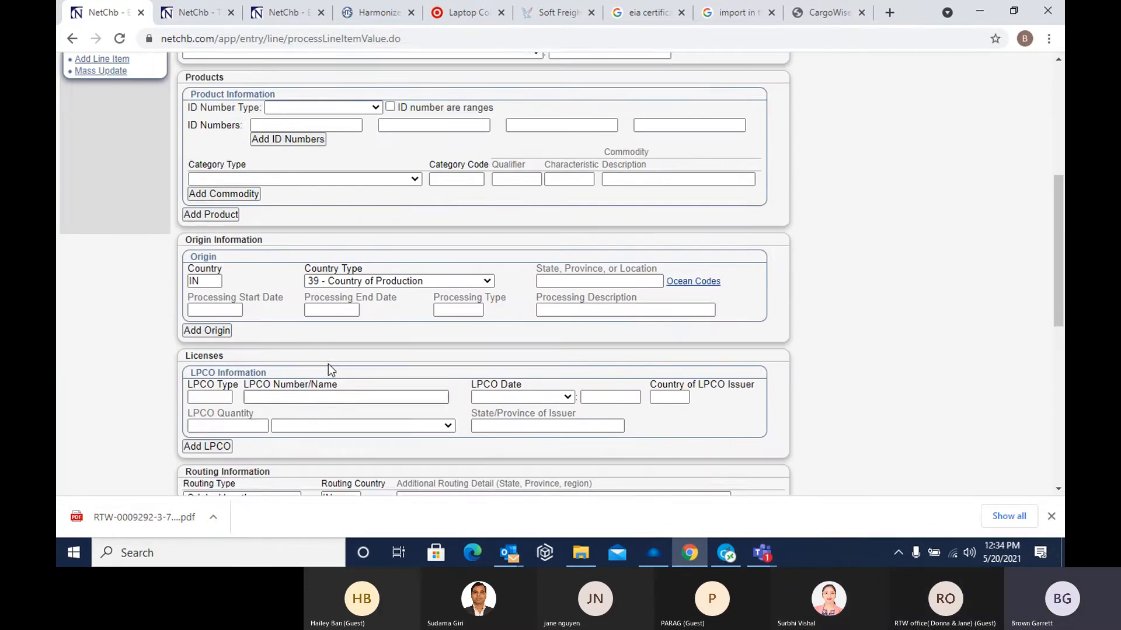
left_click(72, 39)
Disclaim APHIS for line 8 as Product is not regulated by this agency, with program code APQ - Plant Protection/Quarantine, and save the line
left_click(416, 355)
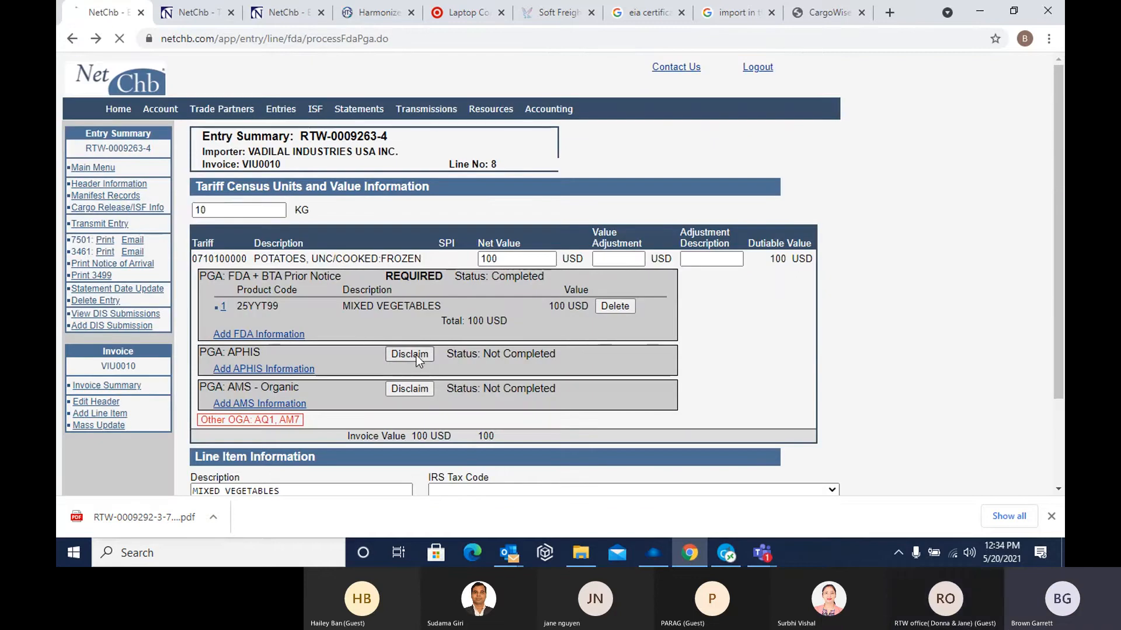
left_click(520, 370)
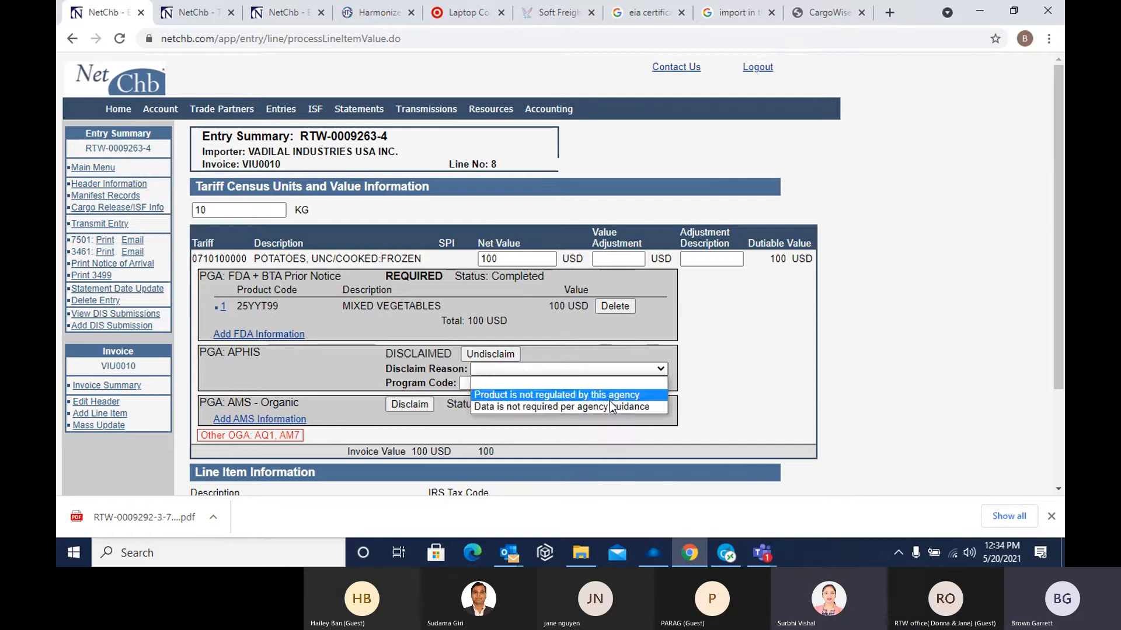
left_click(609, 396)
left_click(524, 384)
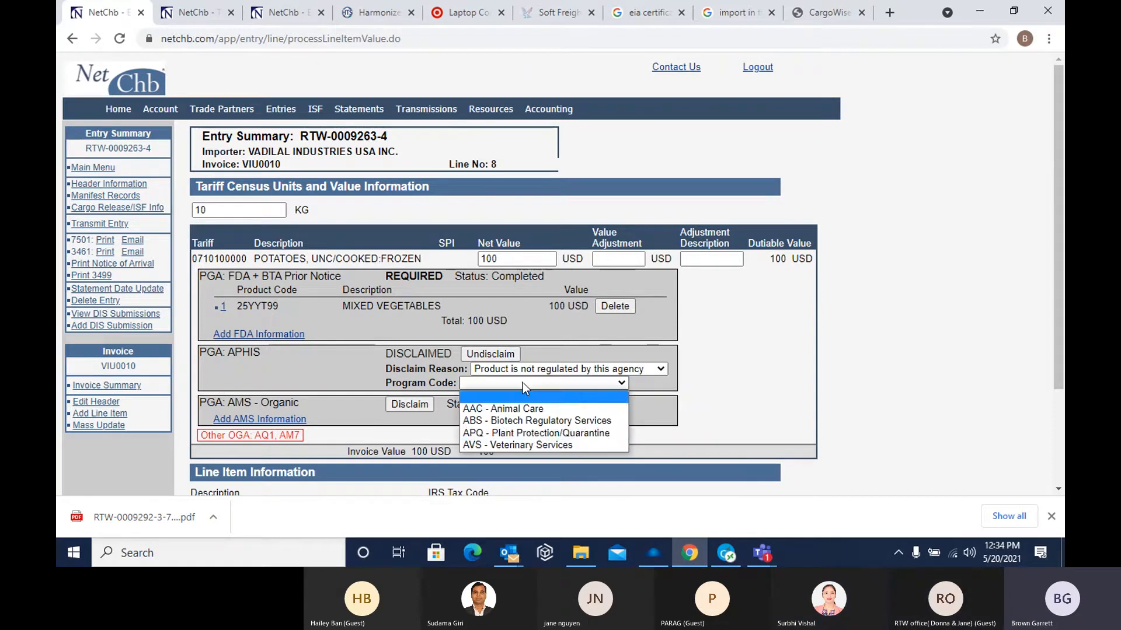
left_click(549, 433)
scroll(689, 437, "down", 2)
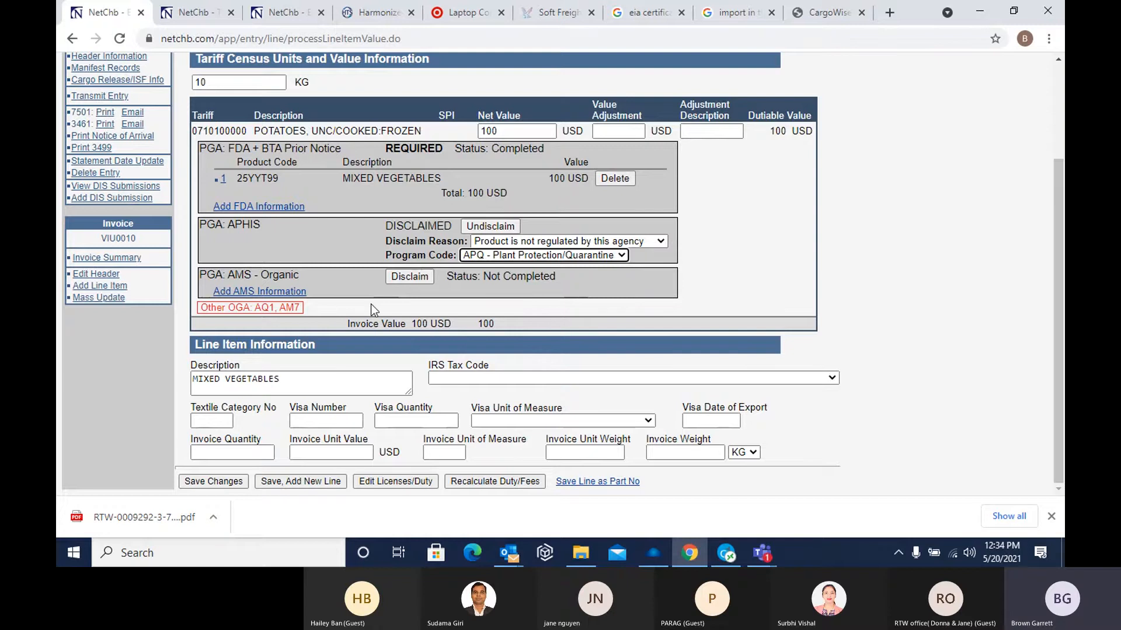
left_click(228, 482)
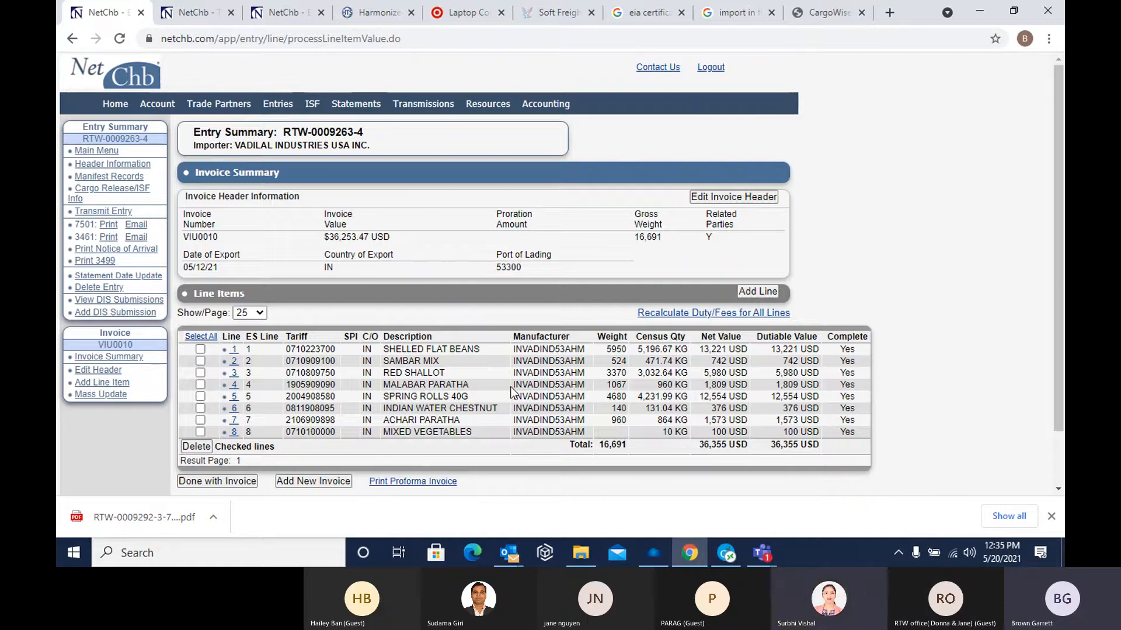
Copy the manufacturer ID from line 4 and review the selling, buying and ship-to parties in the Cargo Release/ISF information
left_click_drag(513, 385, 585, 389)
right_click(581, 390)
left_click(622, 394)
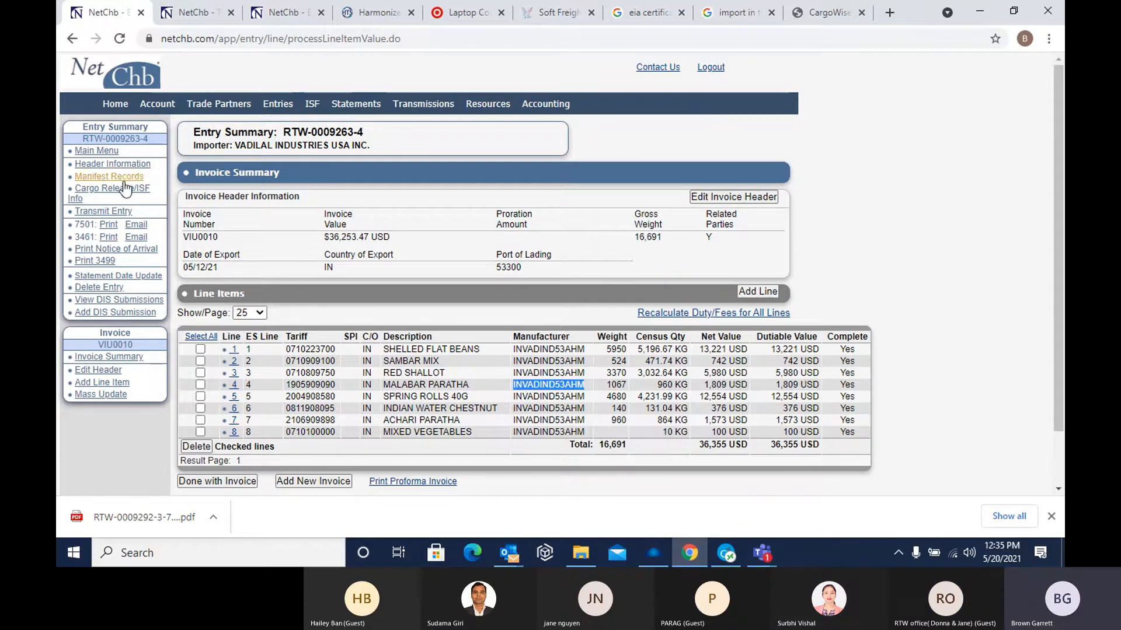
left_click(108, 197)
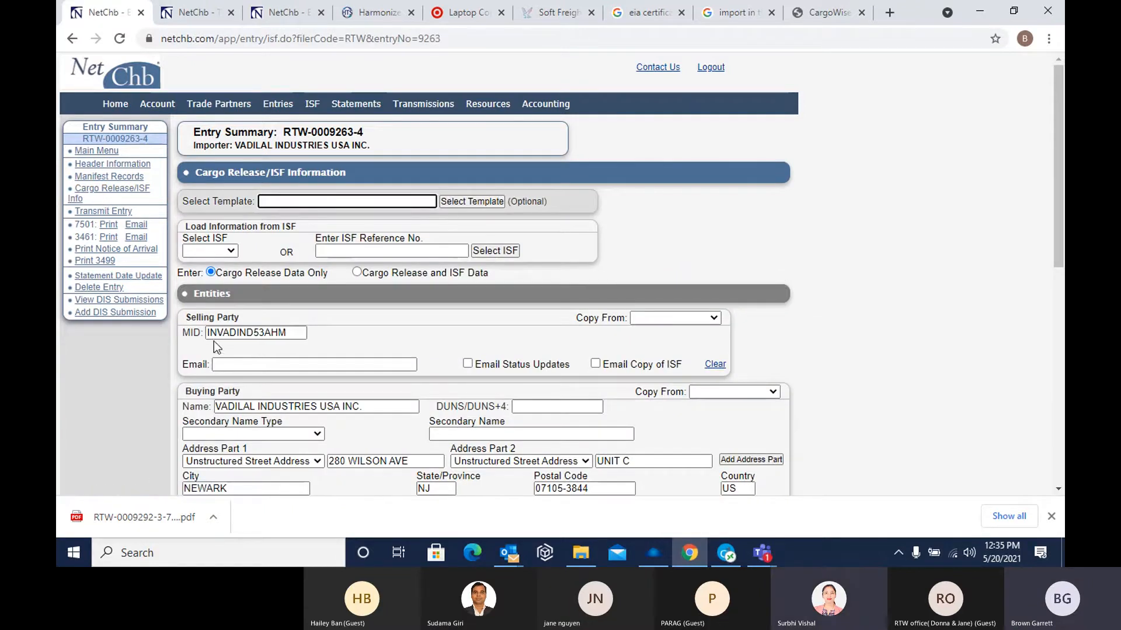
left_click(306, 333)
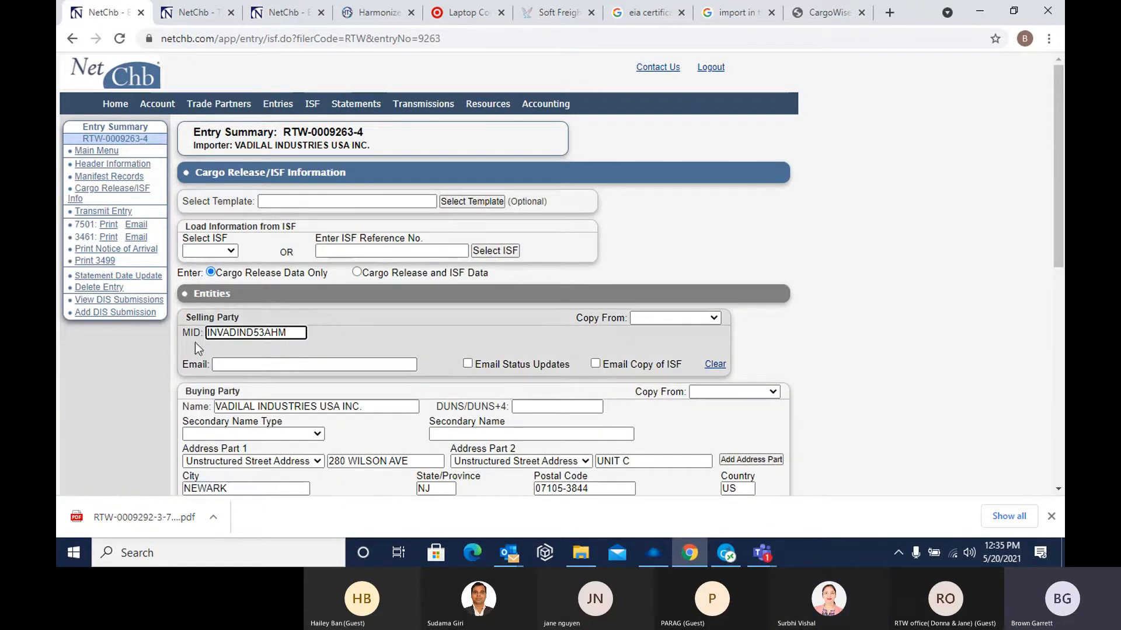
scroll(383, 342, "down", 1)
scroll(383, 339, "down", 5)
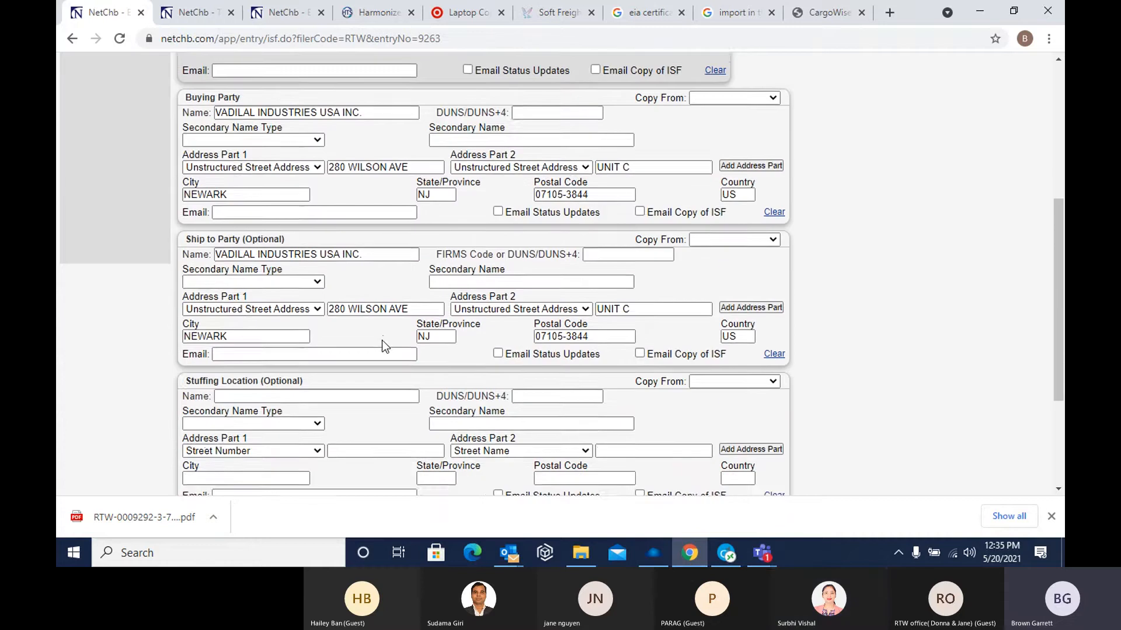
scroll(379, 340, "up", 7)
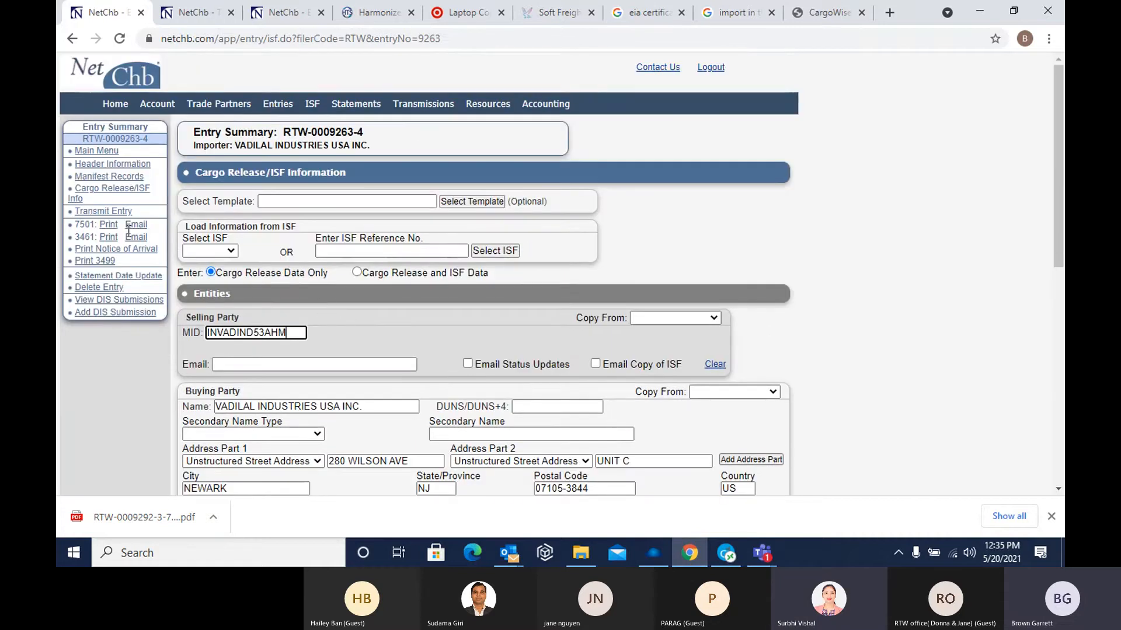
Review the invoice value warning under Transmit Entry, and display the additional communication messages in the entry's main menu
scroll(279, 405, "down", 6)
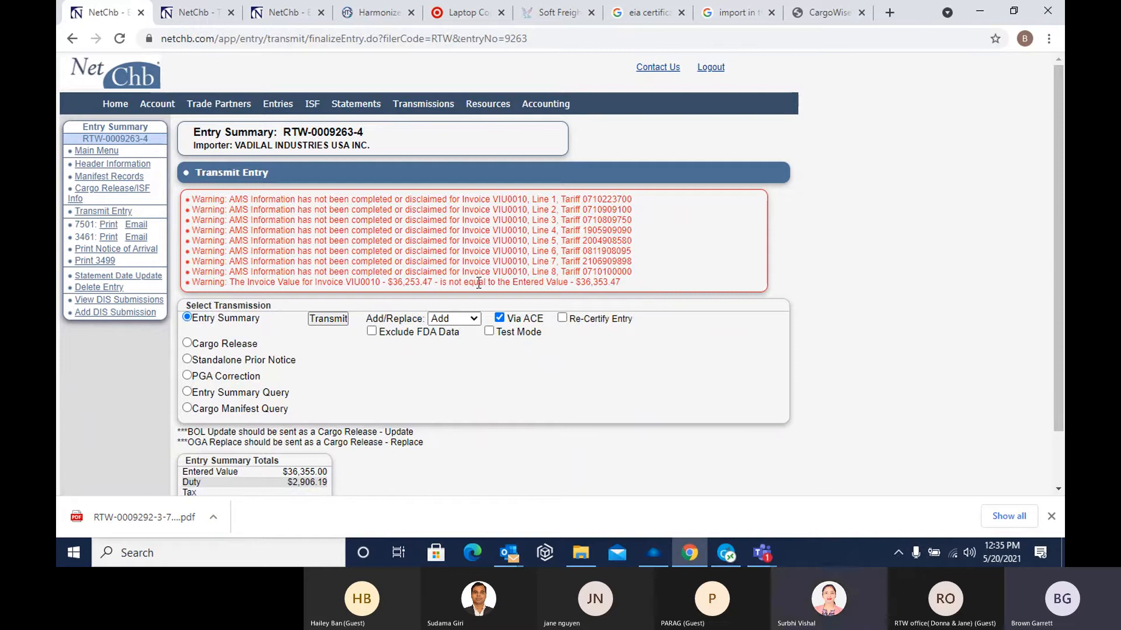
left_click_drag(381, 282, 634, 299)
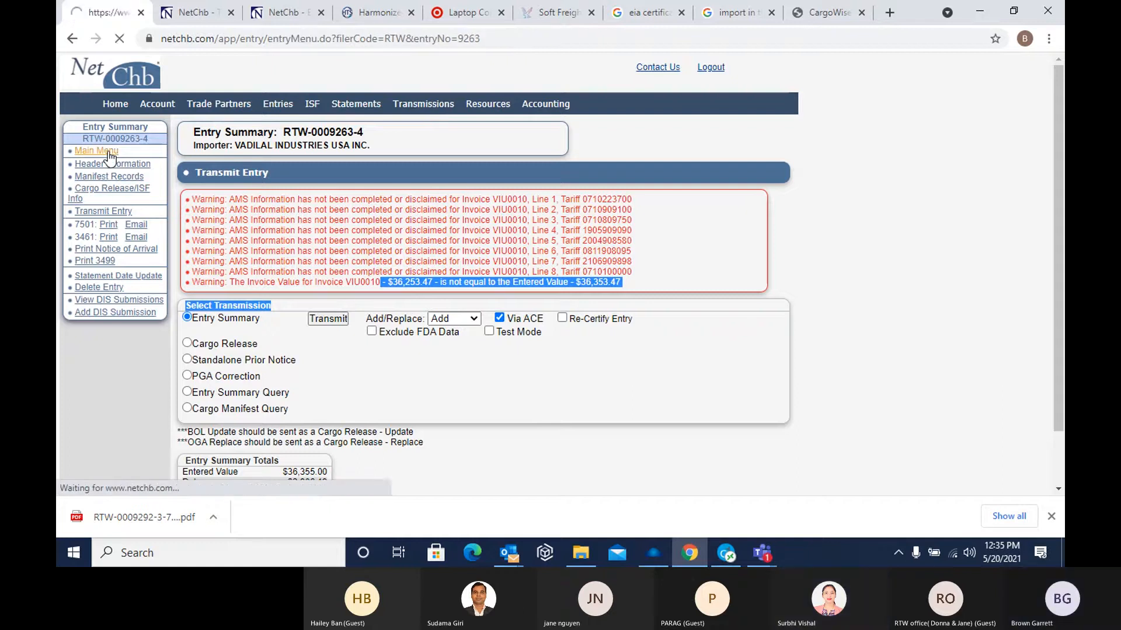
scroll(336, 343, "down", 1)
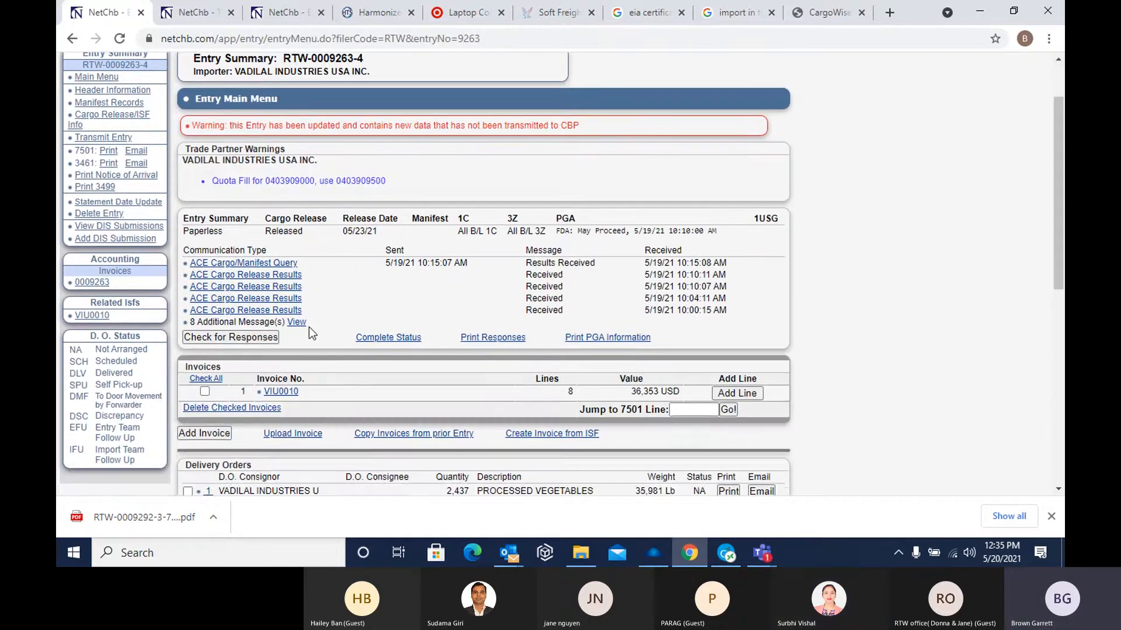
left_click(297, 323)
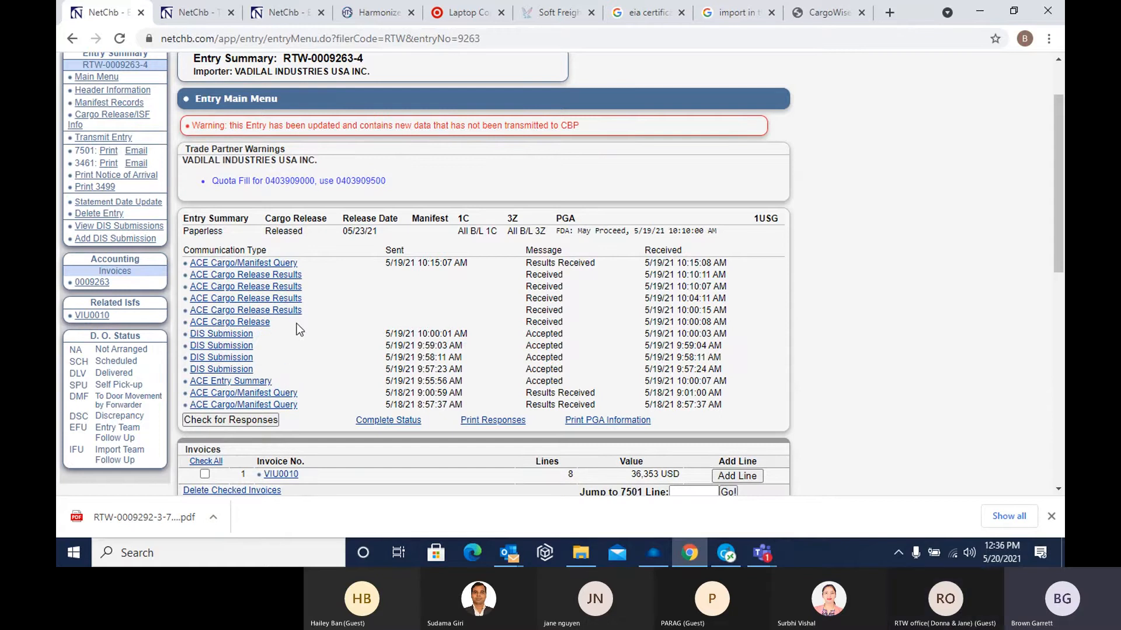
scroll(286, 339, "up", 1)
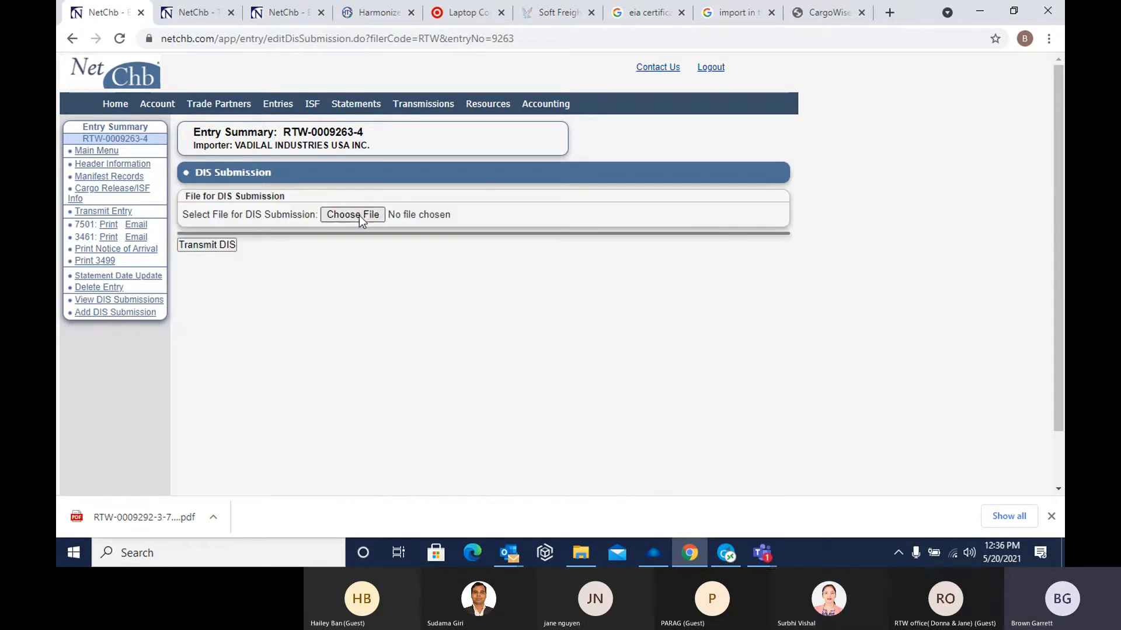
left_click(357, 216)
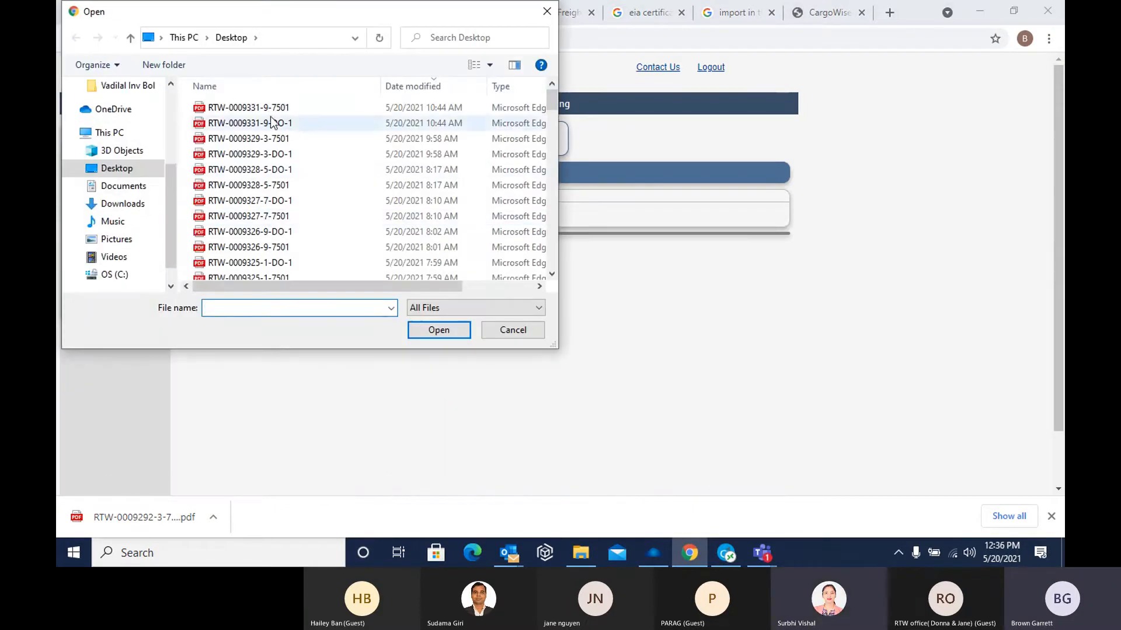
left_click_drag(555, 104, 549, 208)
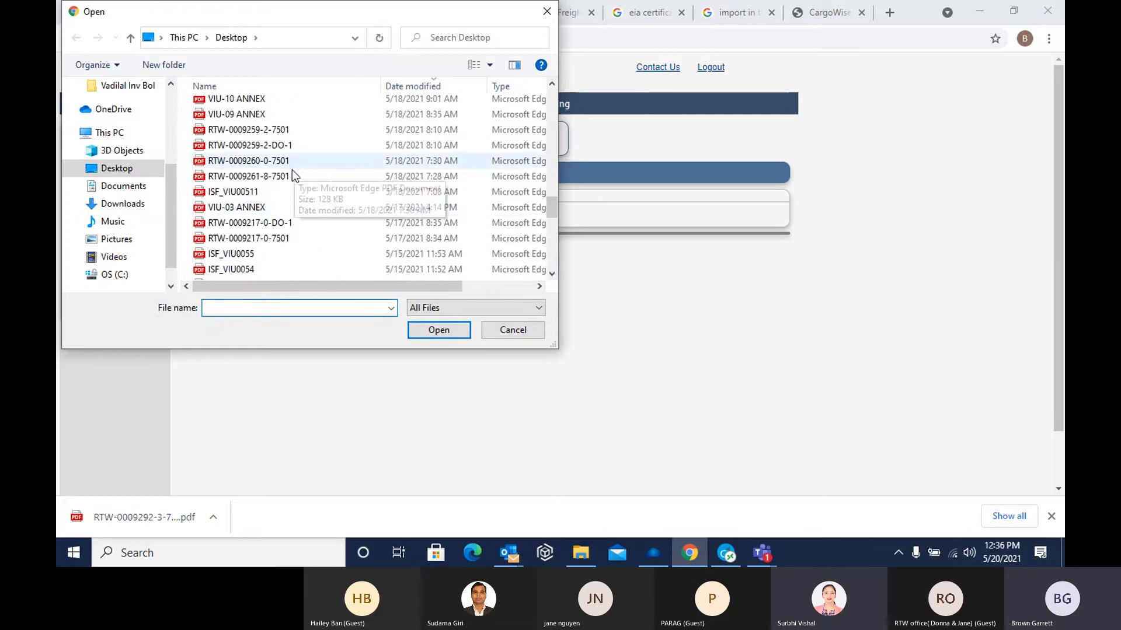
left_click(518, 330)
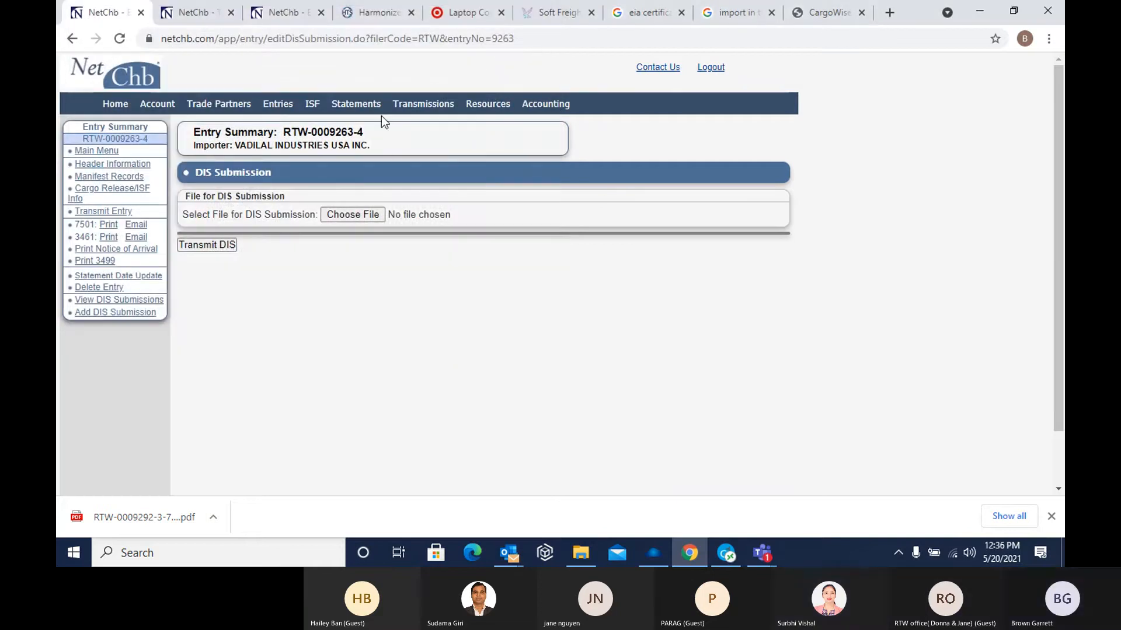
Filter the entry summaries by importer VADILAL INDUSTRIES USA INC. and open the in-progress entry containing invoice VIU0003
left_click(279, 109)
scroll(392, 272, "down", 2)
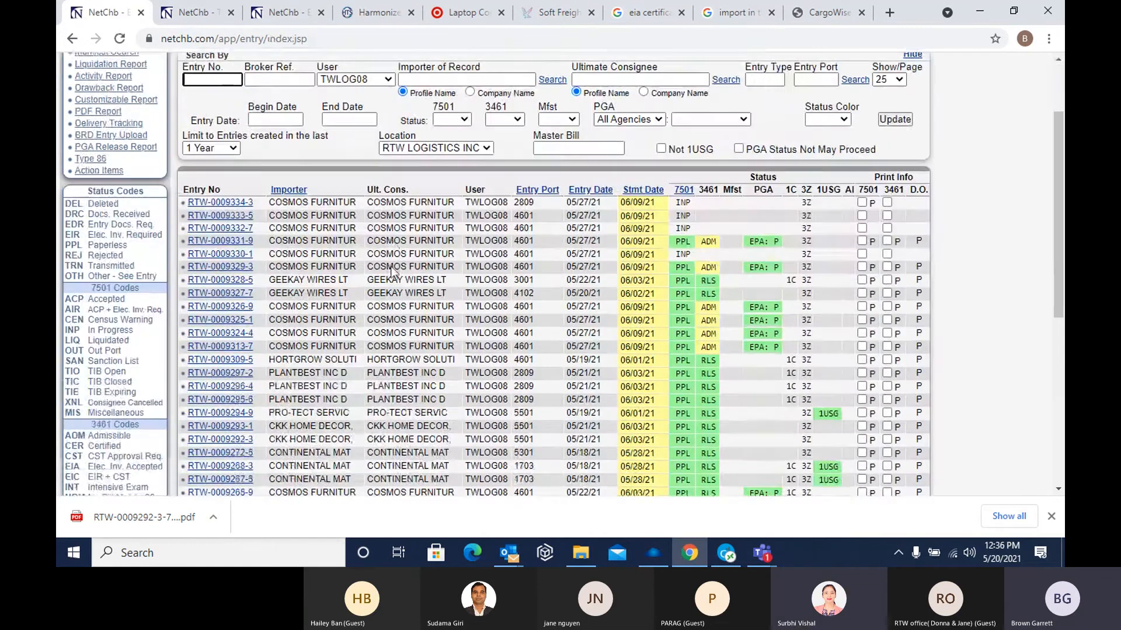
scroll(393, 271, "down", 2)
scroll(328, 282, "up", 5)
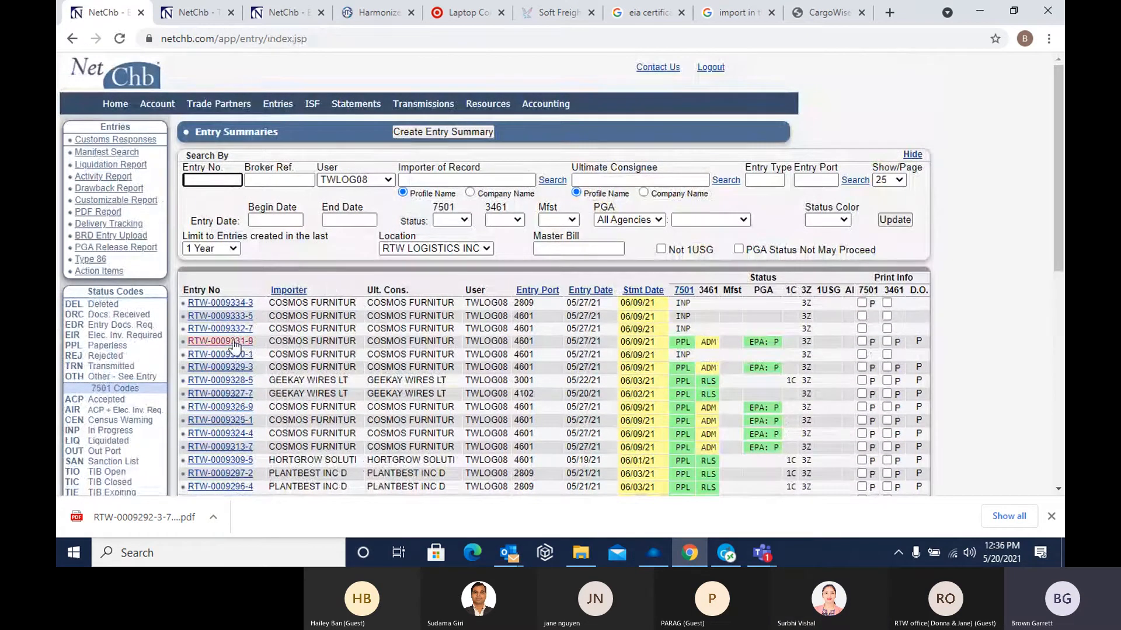
scroll(234, 345, "down", 2)
scroll(283, 331, "down", 2)
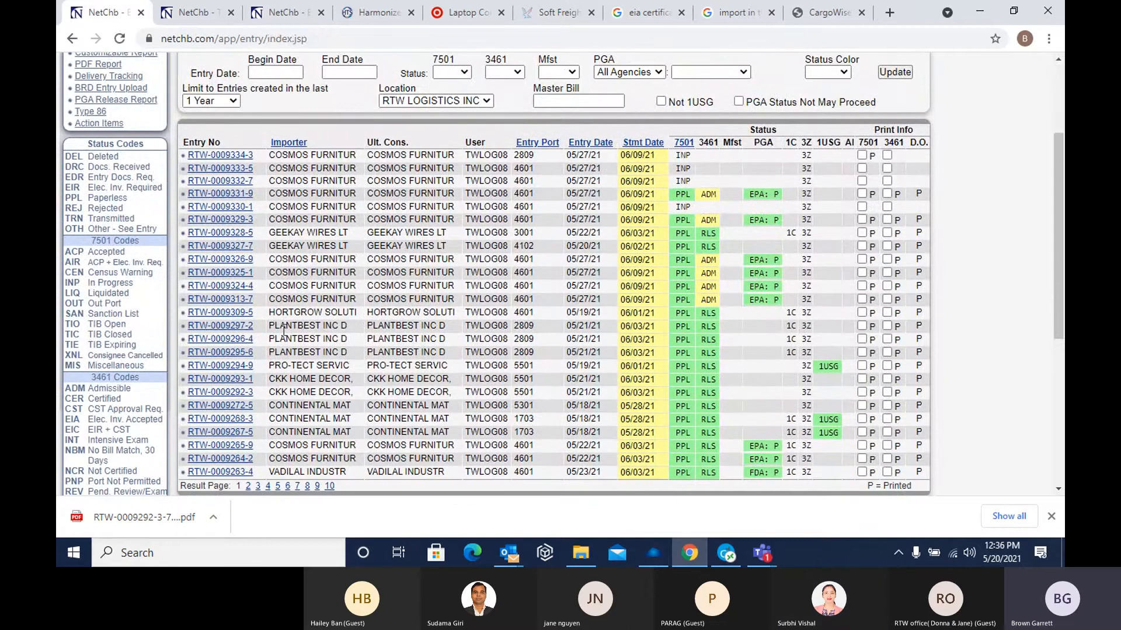
scroll(283, 377, "up", 3)
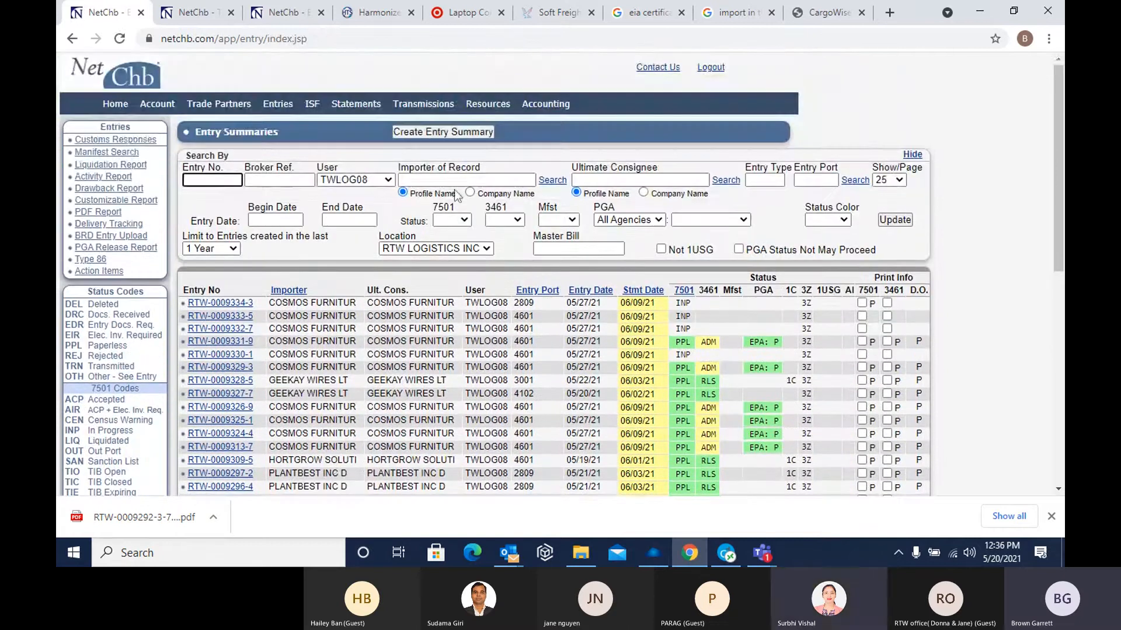
left_click(425, 180)
type("VAD")
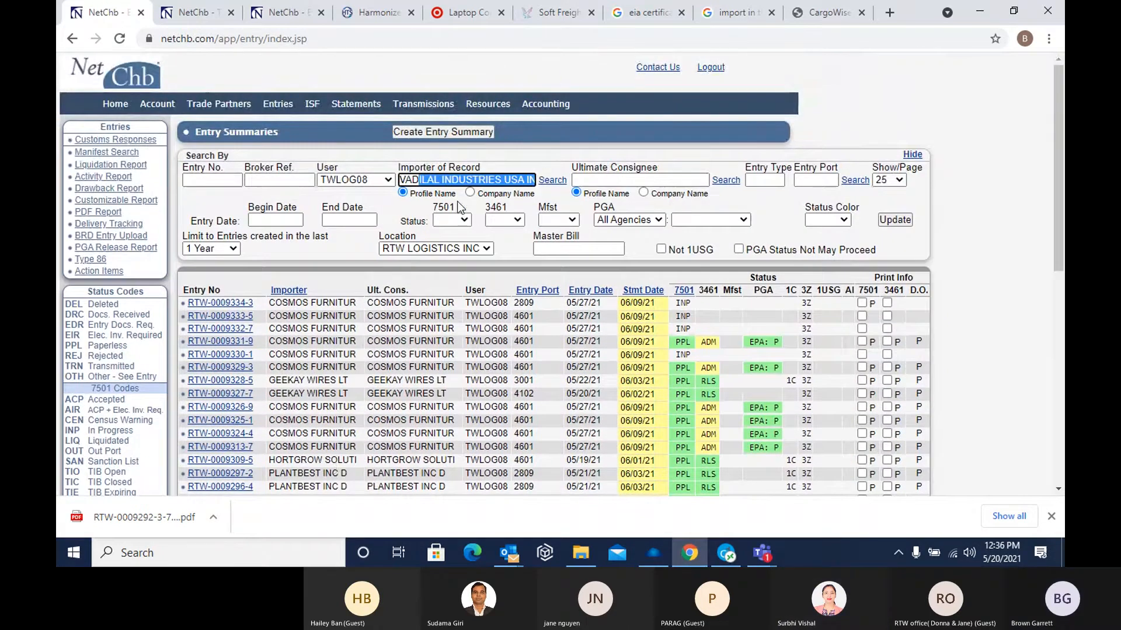
left_click(895, 220)
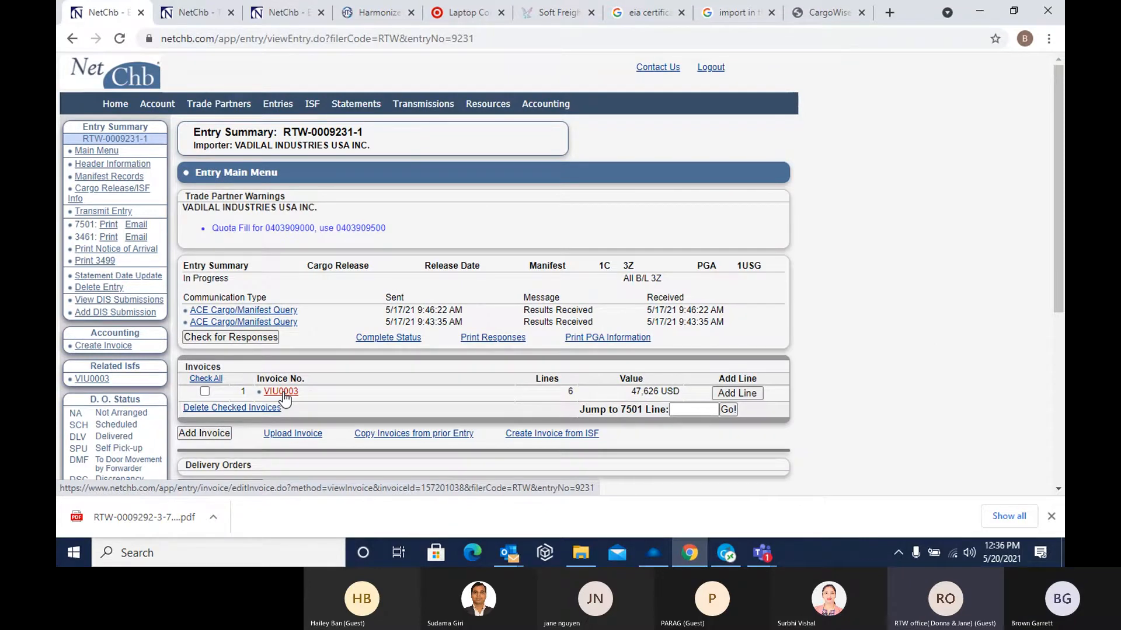
Start a DIS submission for this entry with the file VS PERMIT C-115471 from the desktop's New folder
left_click(116, 314)
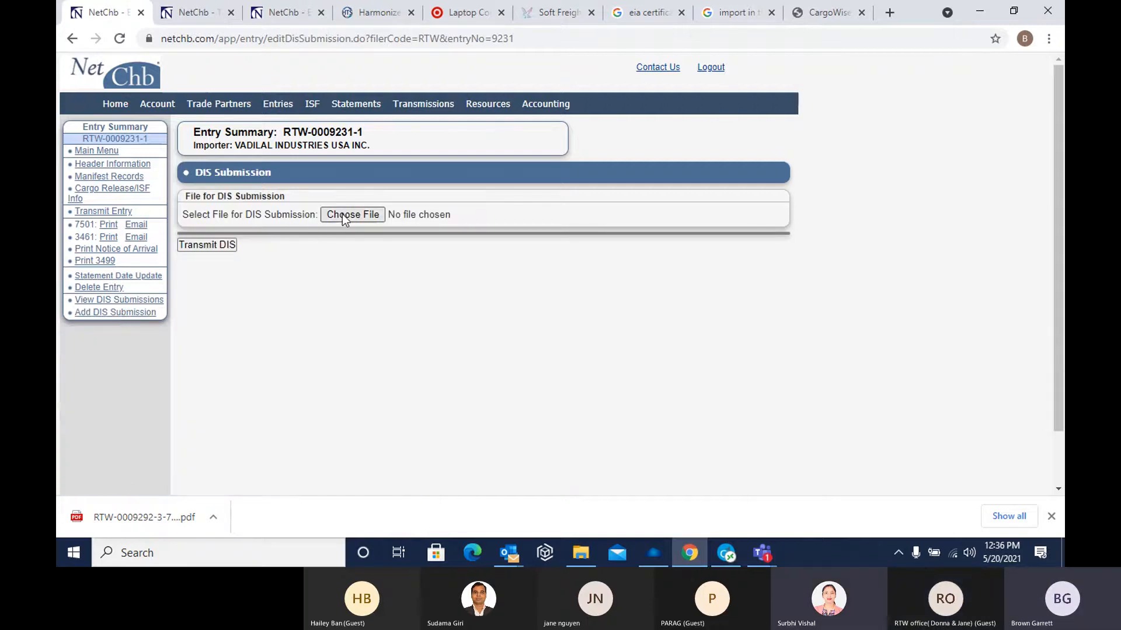
left_click(337, 218)
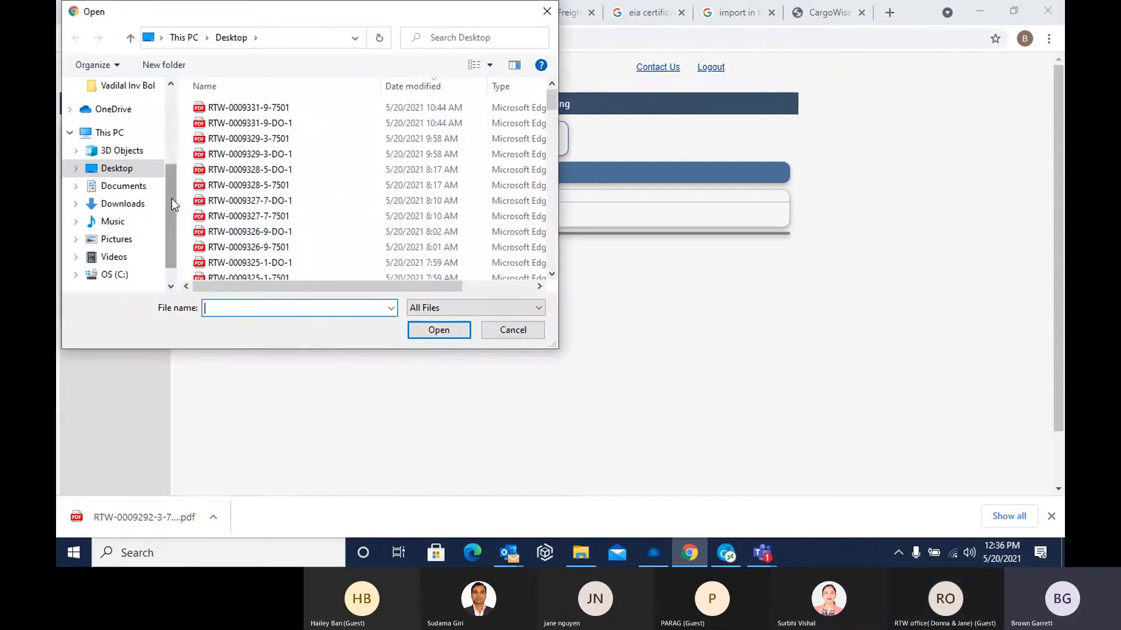
left_click_drag(171, 198, 157, 116)
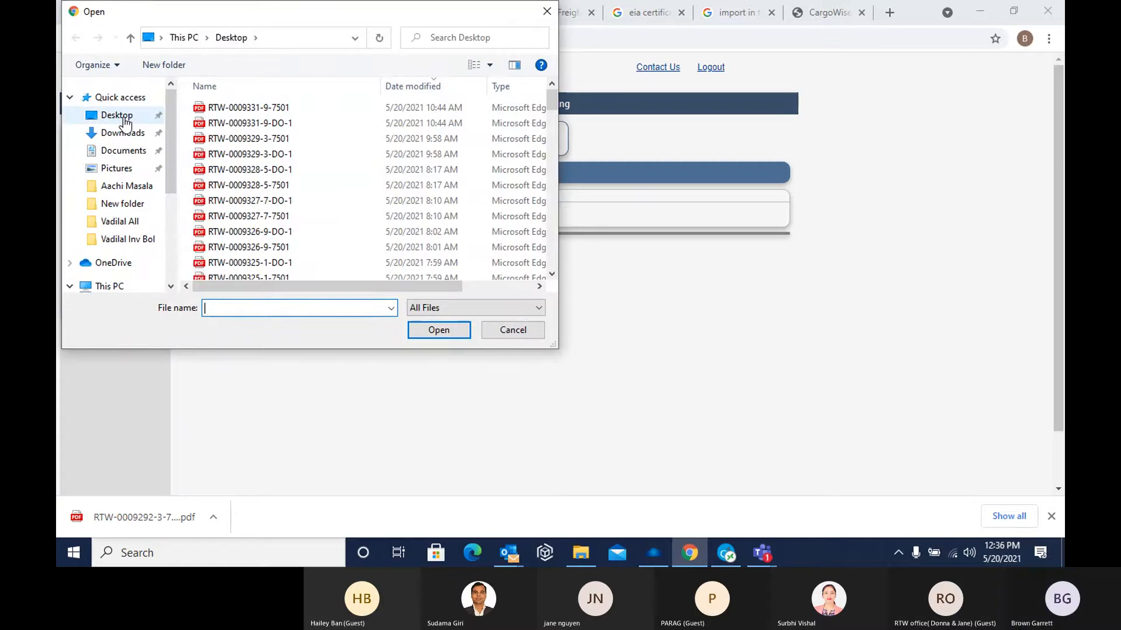
left_click(128, 187)
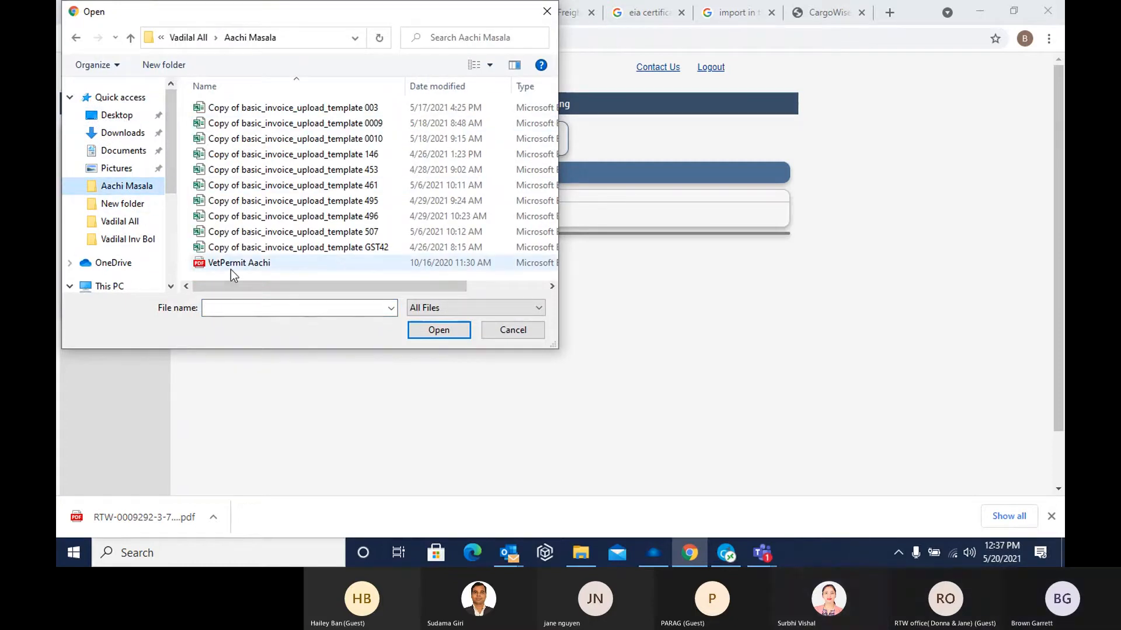
left_click(127, 203)
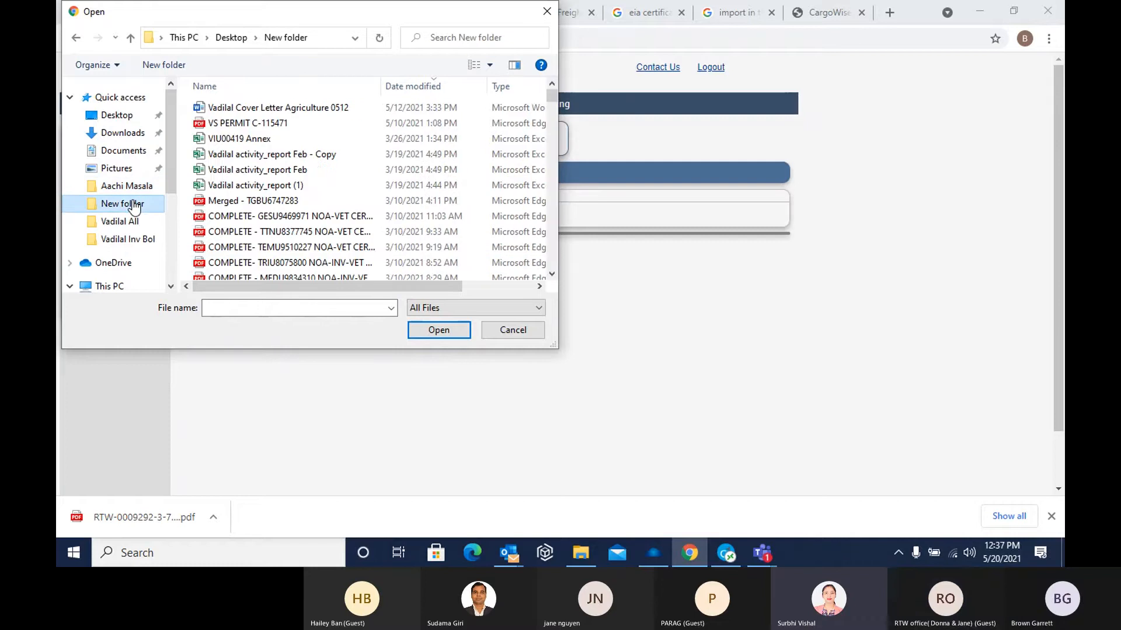
left_click(278, 124)
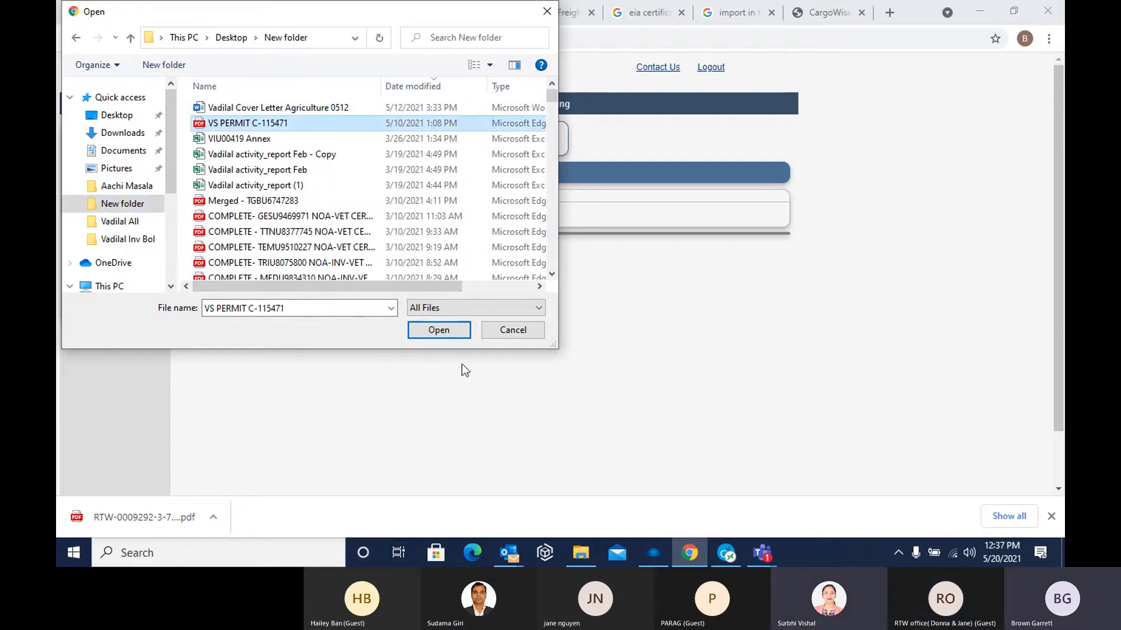
left_click(432, 331)
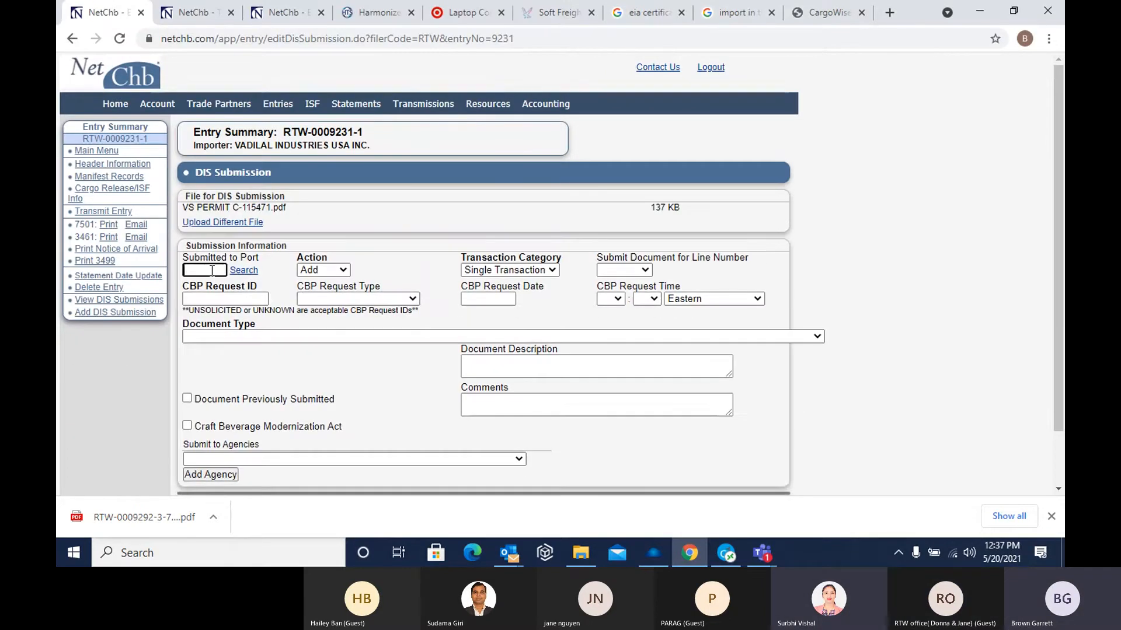
Set the DIS submission's port to 4601, CBP request ID to UNKNOWN and transaction category to Continuous
type("4601")
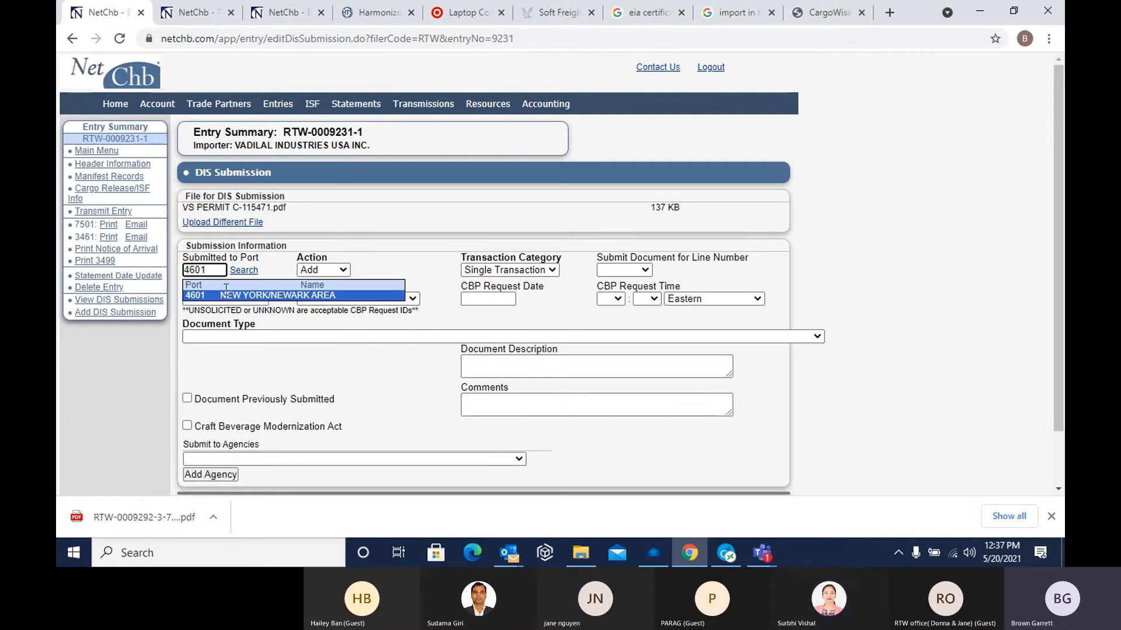
left_click(258, 296)
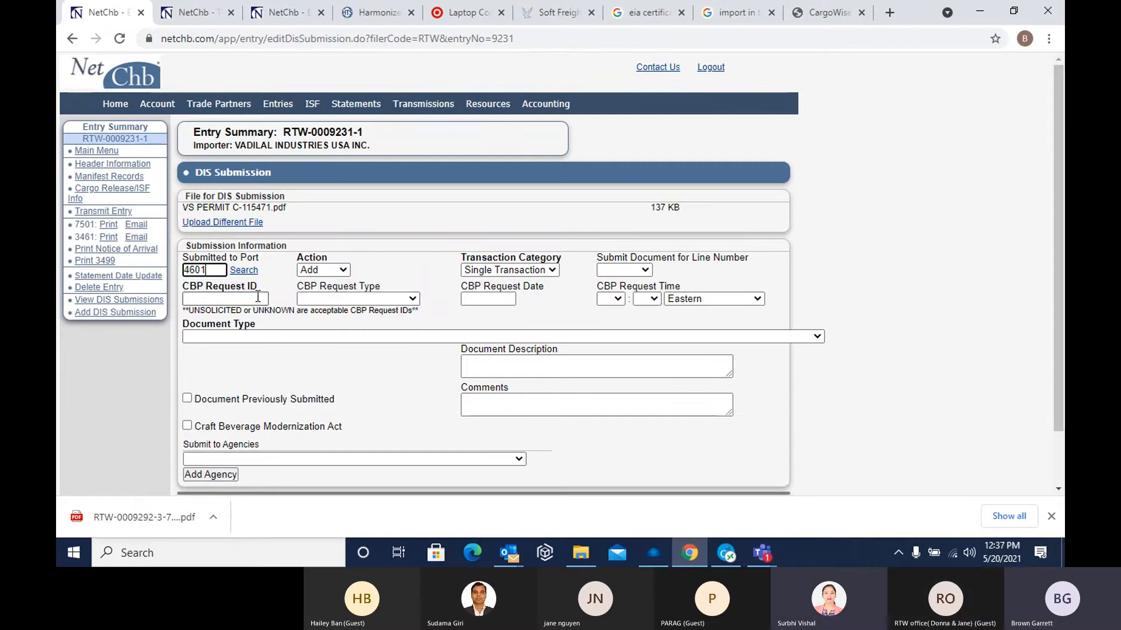
left_click(218, 296)
left_click(226, 322)
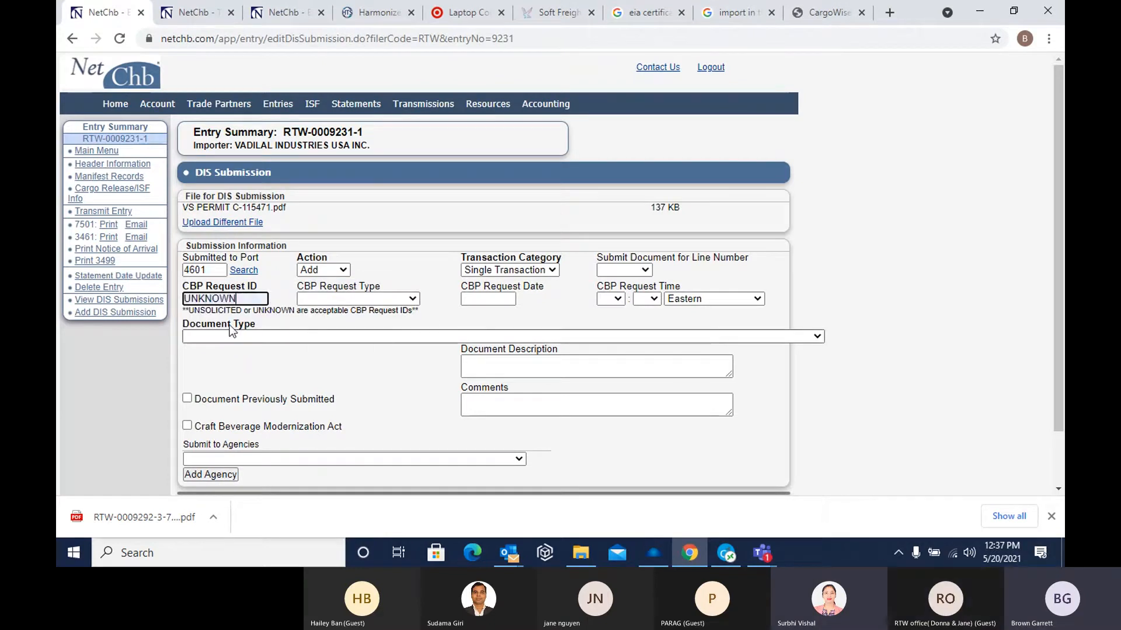
left_click(513, 272)
left_click(502, 292)
Set the CBP request date to 052021 and the CBP request time to 12:37
left_click(481, 298)
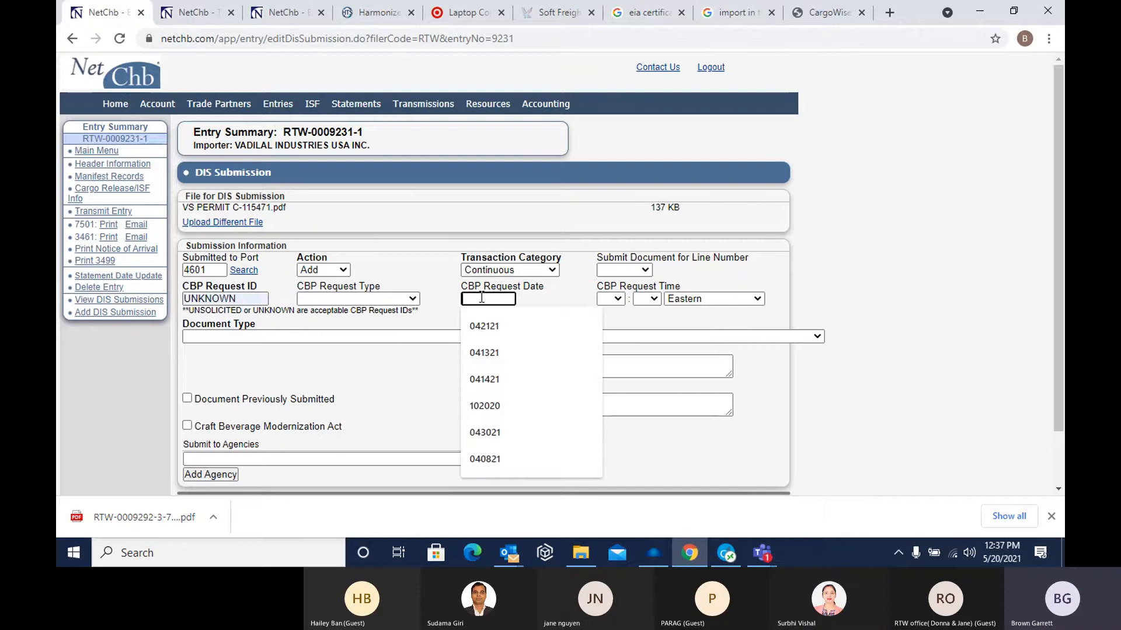
type("0")
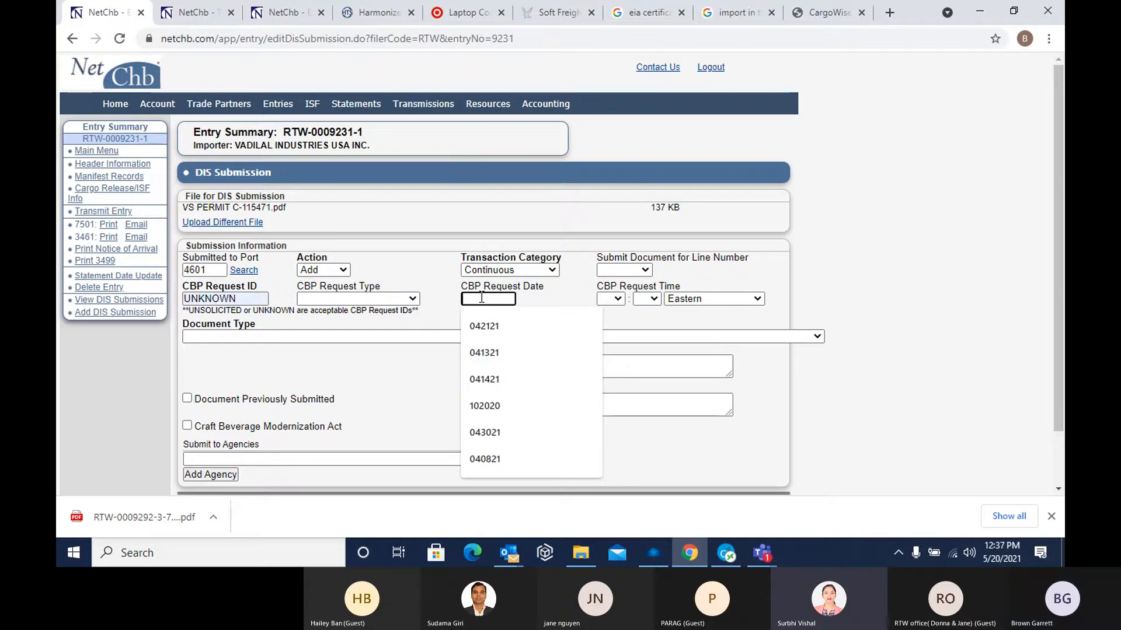
type("52021")
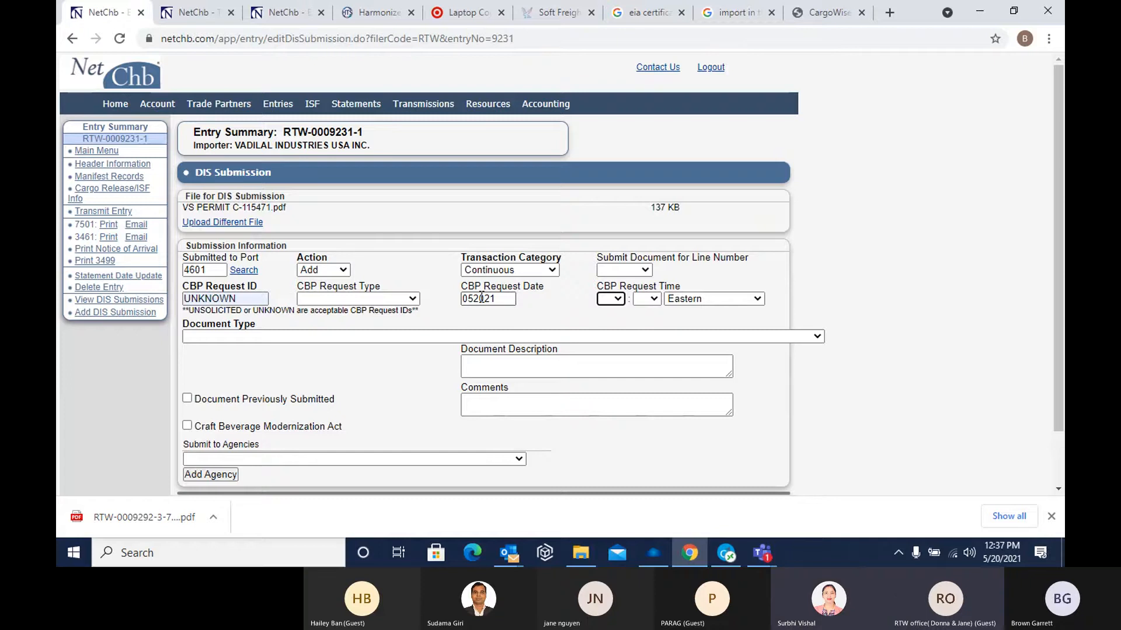
type("12")
key("Tab")
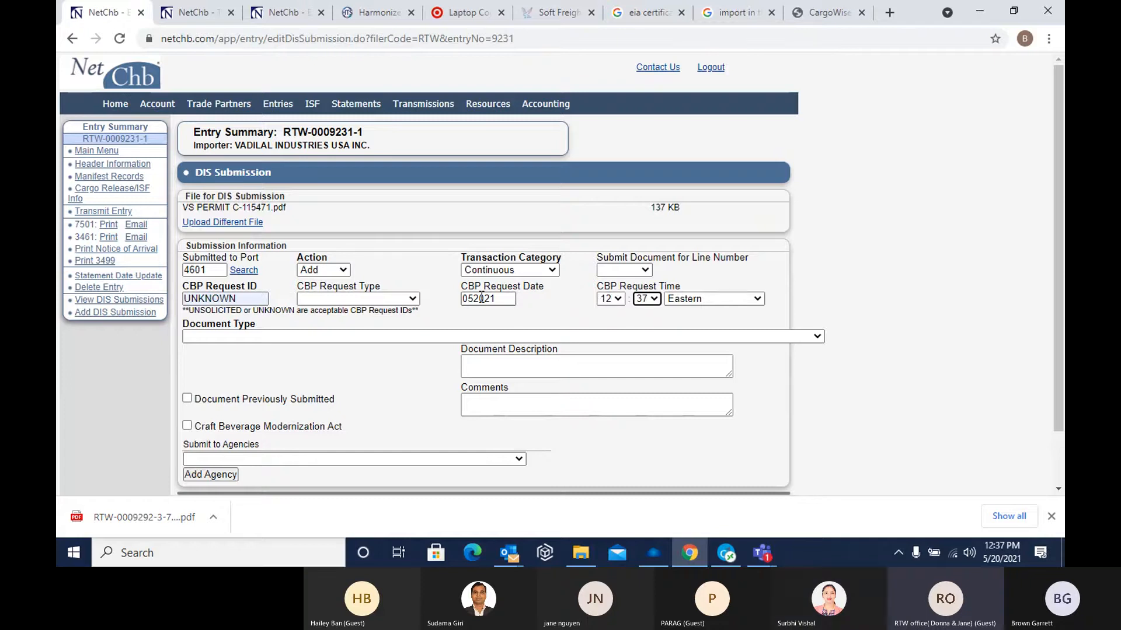
Set the DIS submission's document type to CBP - Docs Required
left_click(317, 338)
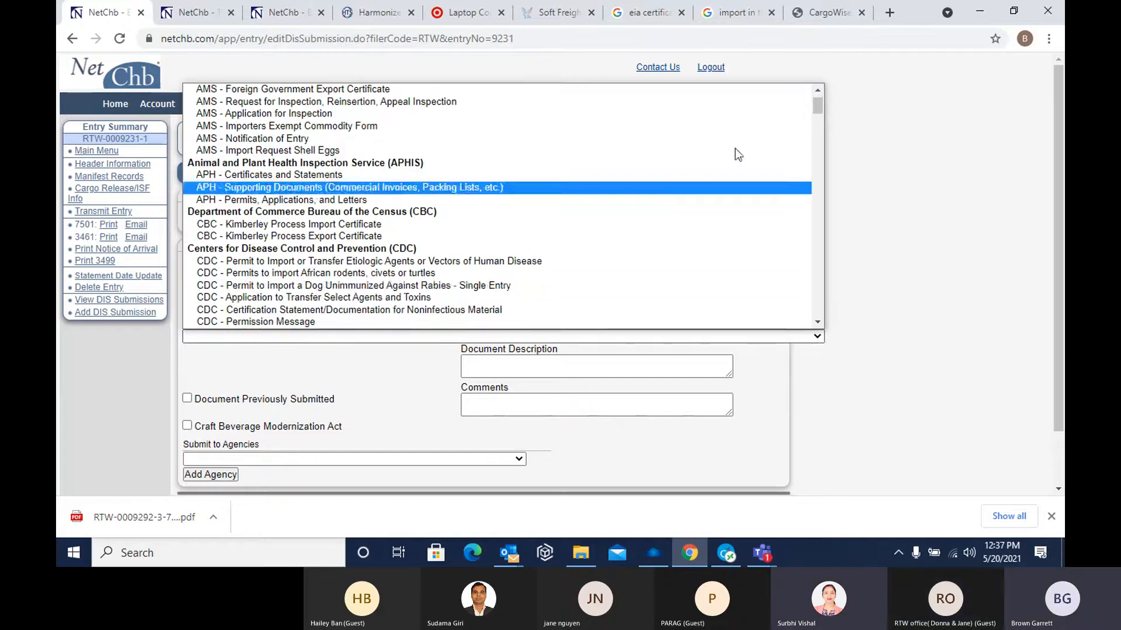
left_click_drag(817, 106, 795, 189)
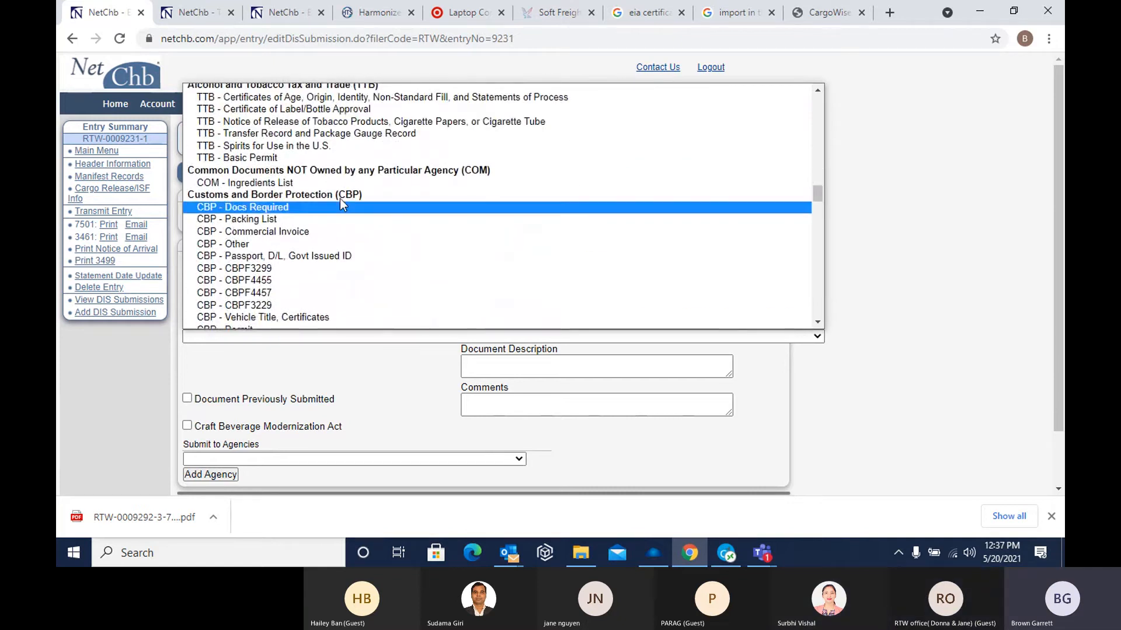
left_click(285, 209)
Enter VS PERMIT C-115471 as the document description and transmit the DIS submission
left_click(485, 366)
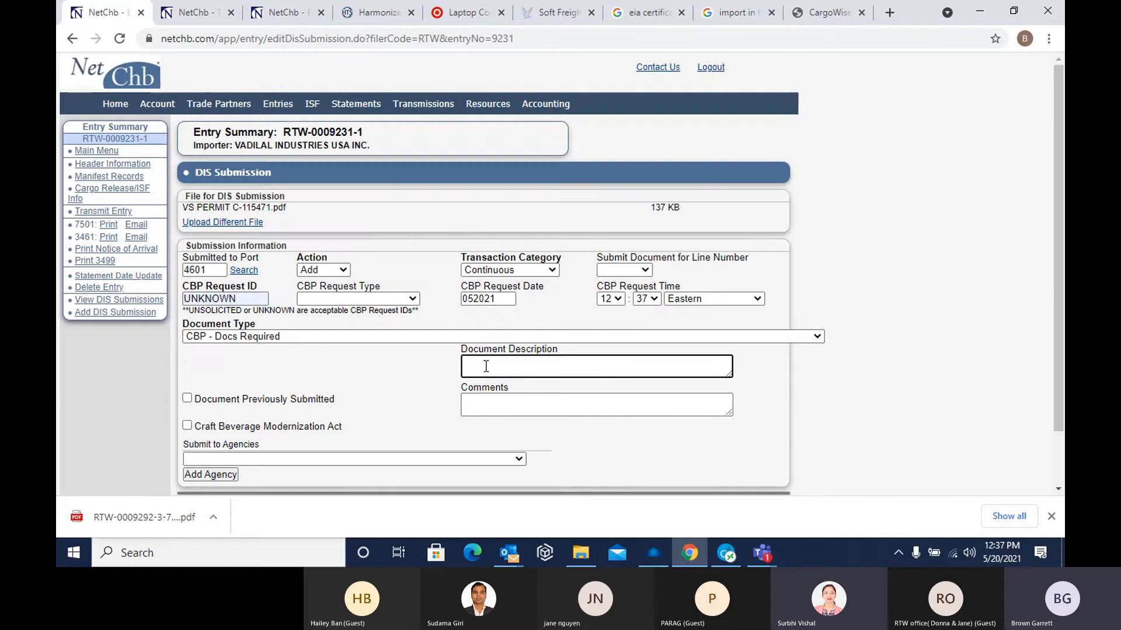
type("VS PERMIT C-")
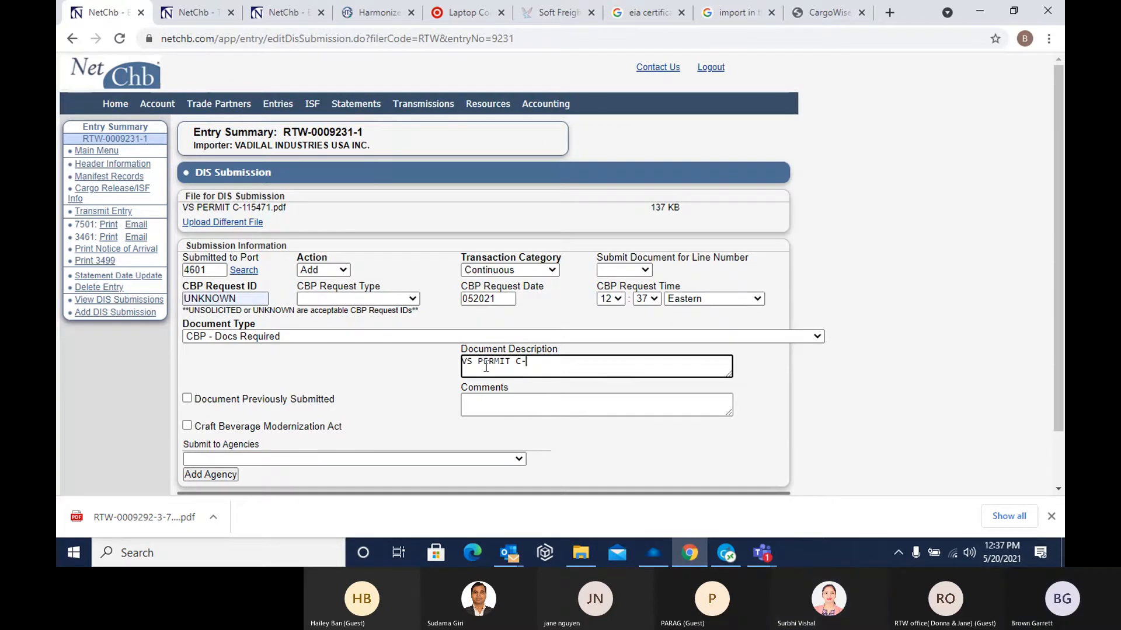
type("115471")
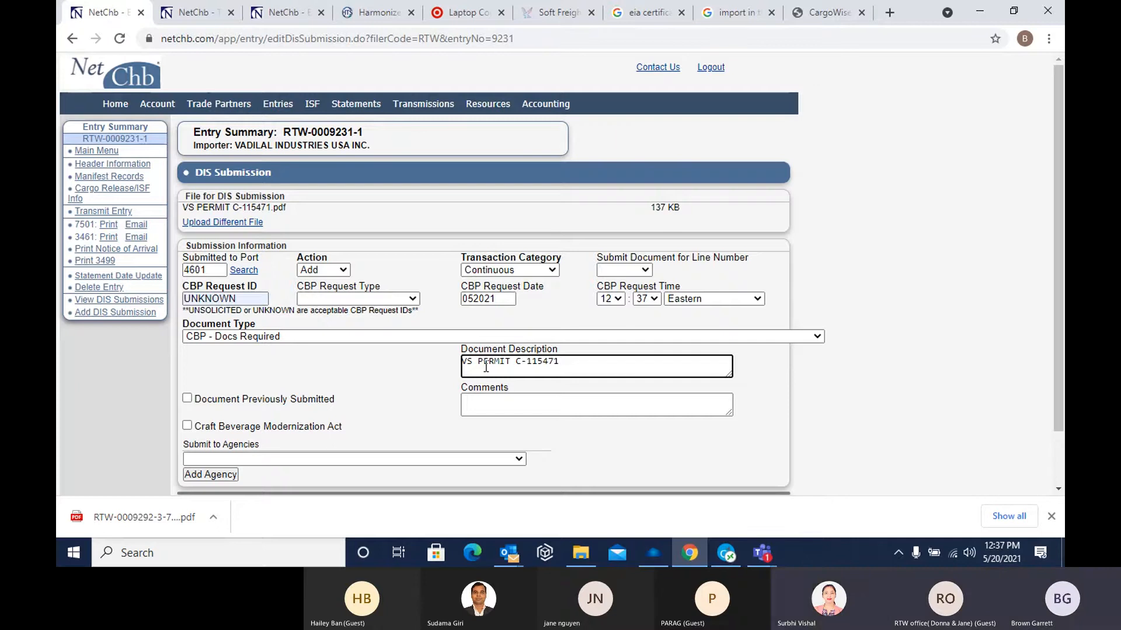
scroll(350, 380, "down", 1)
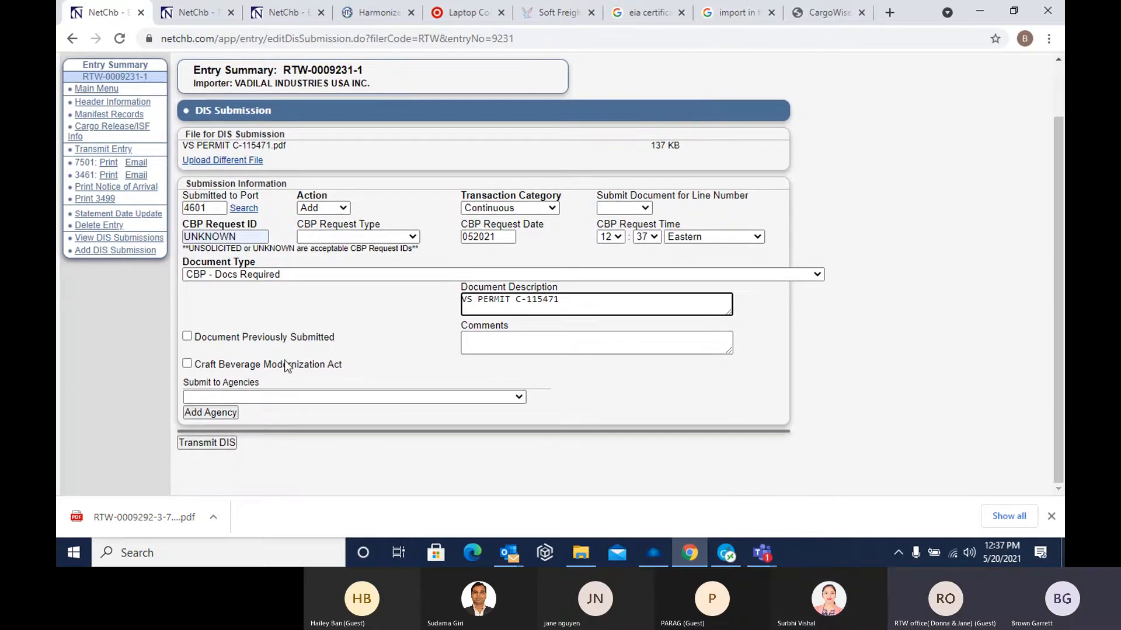
left_click(214, 443)
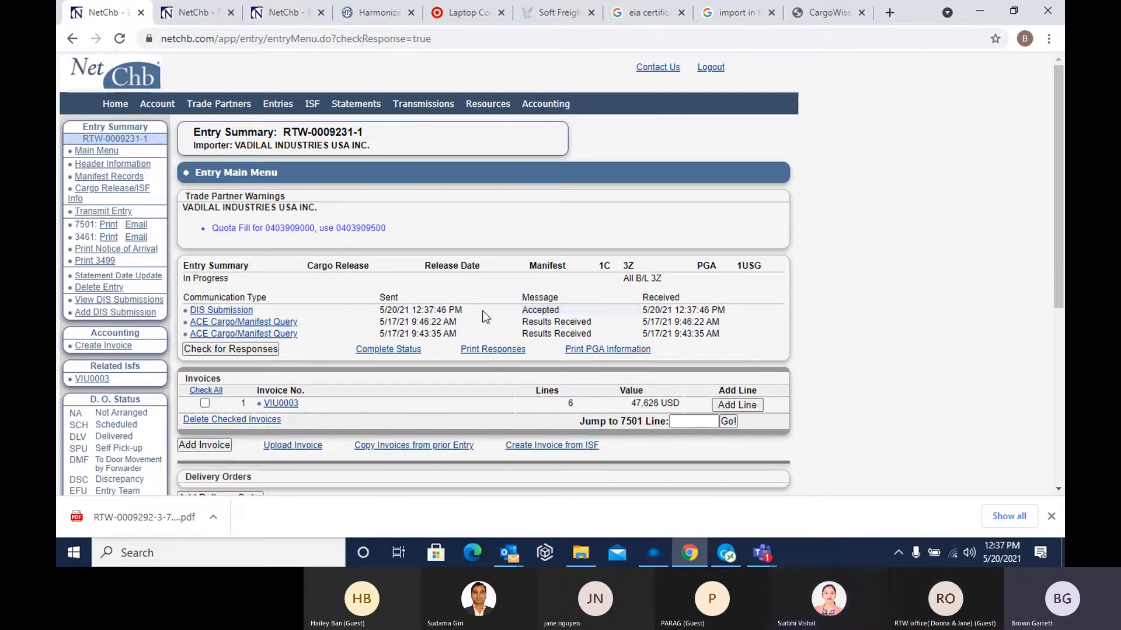
Review the transmitted permit's status in the entry's DIS submissions and open the entry's header information
left_click_drag(513, 309, 640, 315)
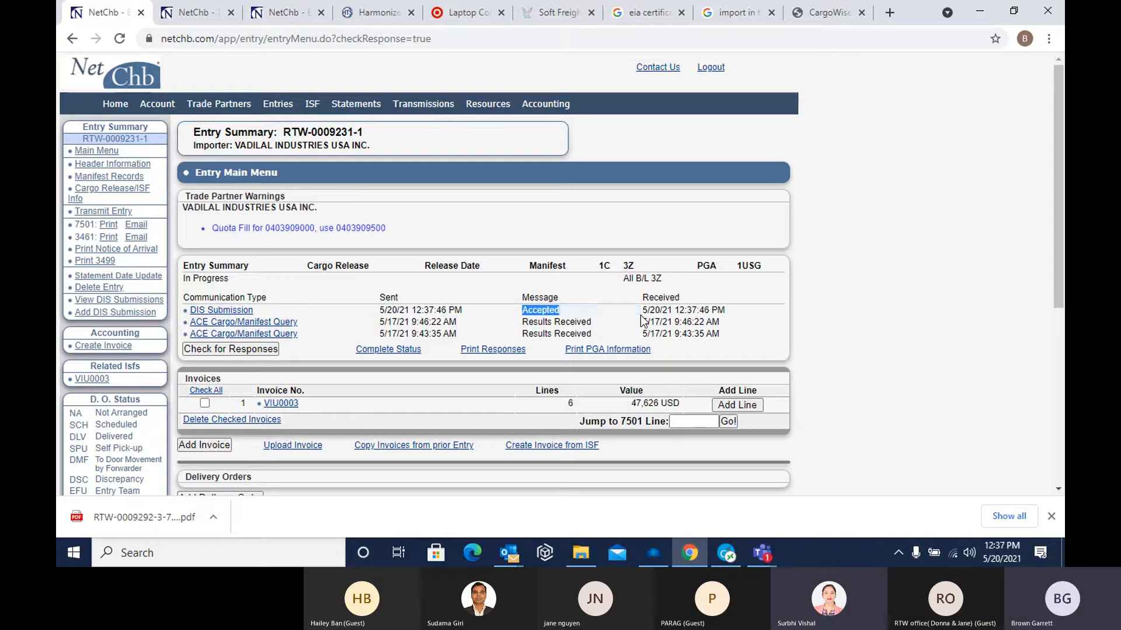
left_click(145, 301)
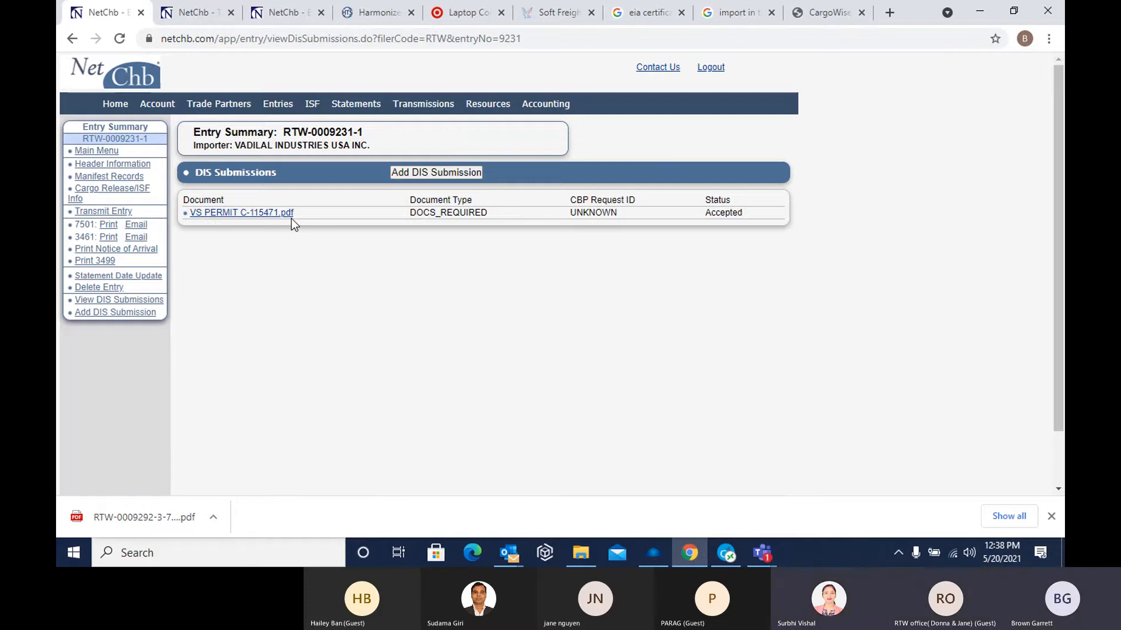
left_click(103, 169)
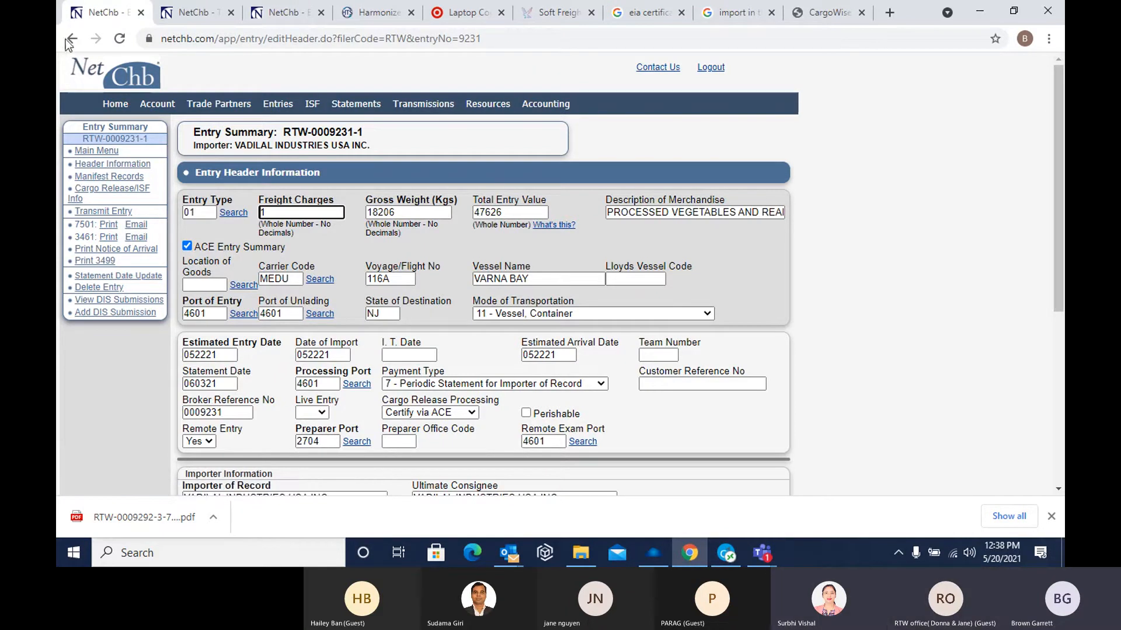
left_click(62, 74)
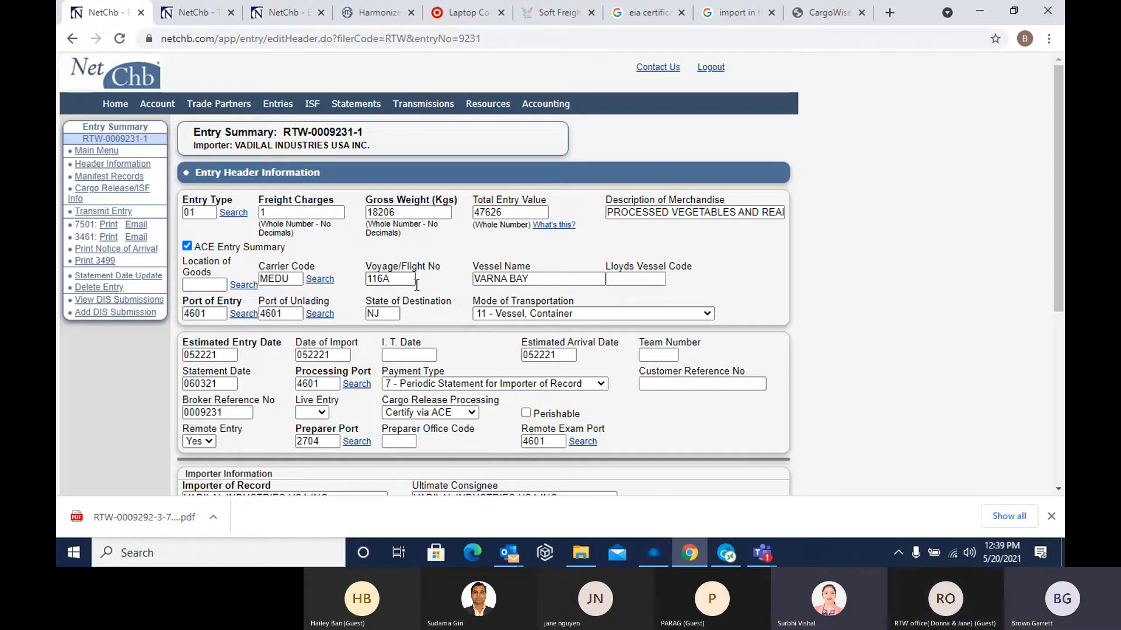
Switch to the Microsoft Teams meeting window and stop sharing the screen
left_click(765, 547)
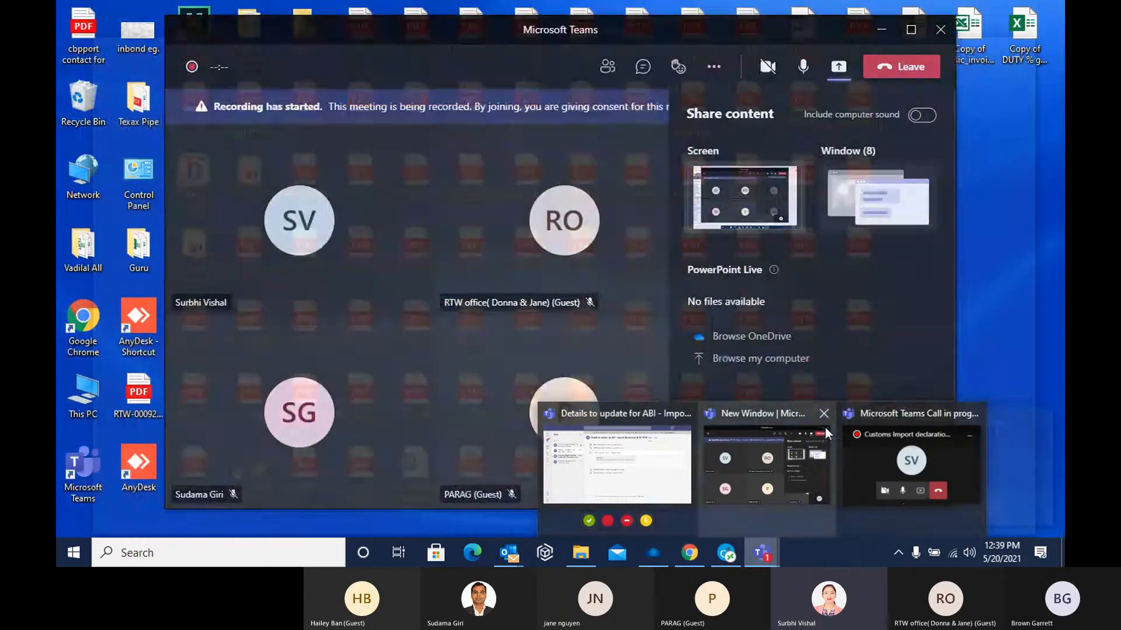
left_click(775, 408)
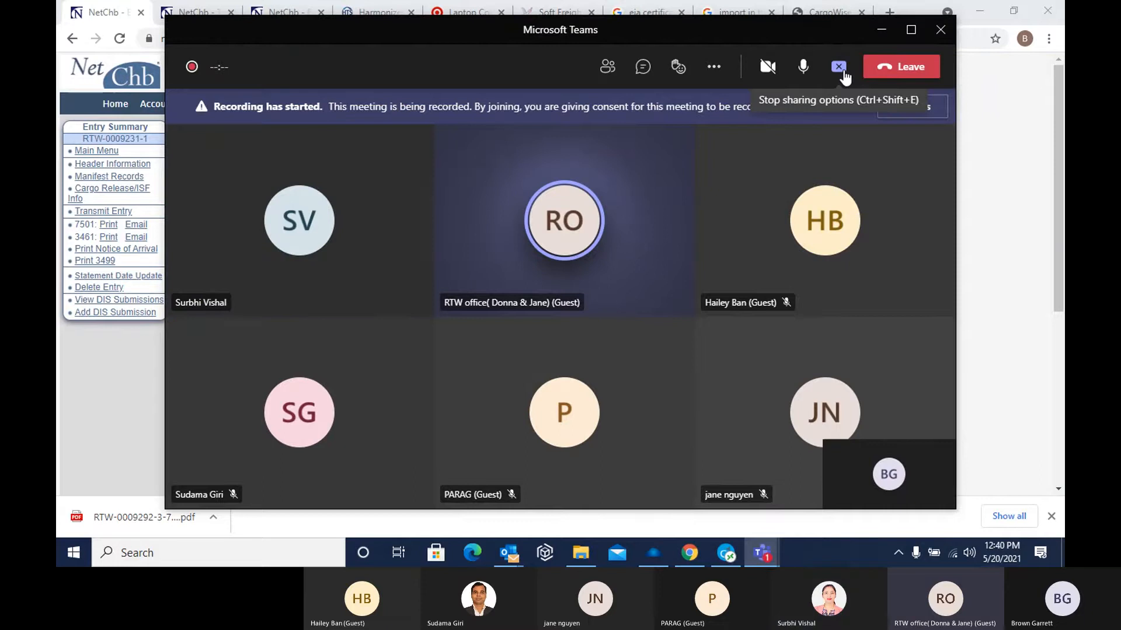
left_click(842, 70)
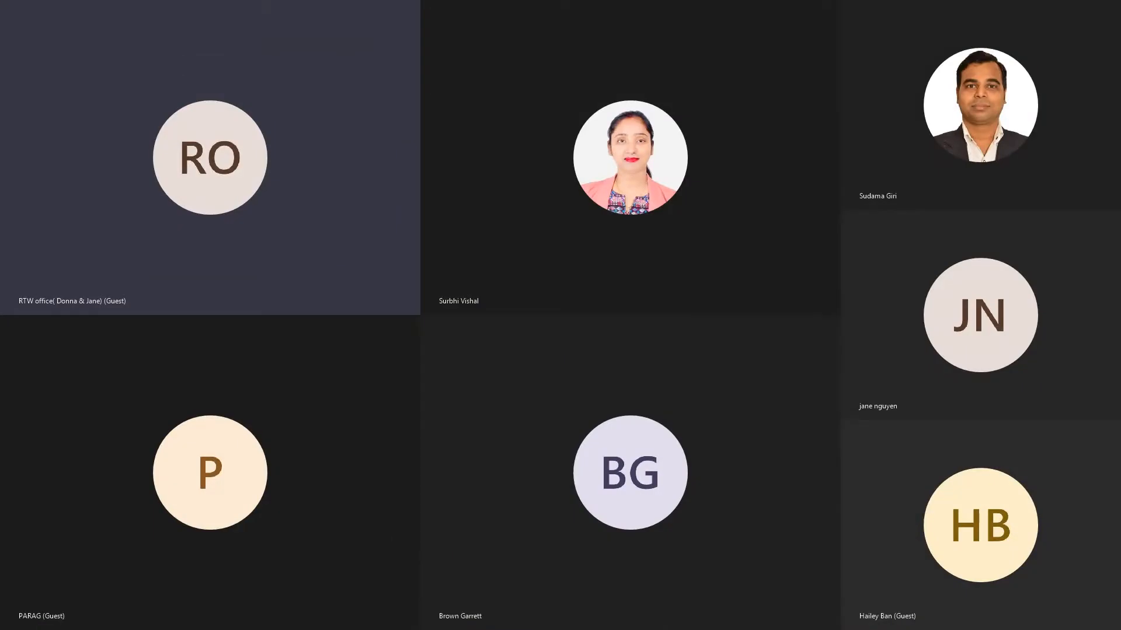
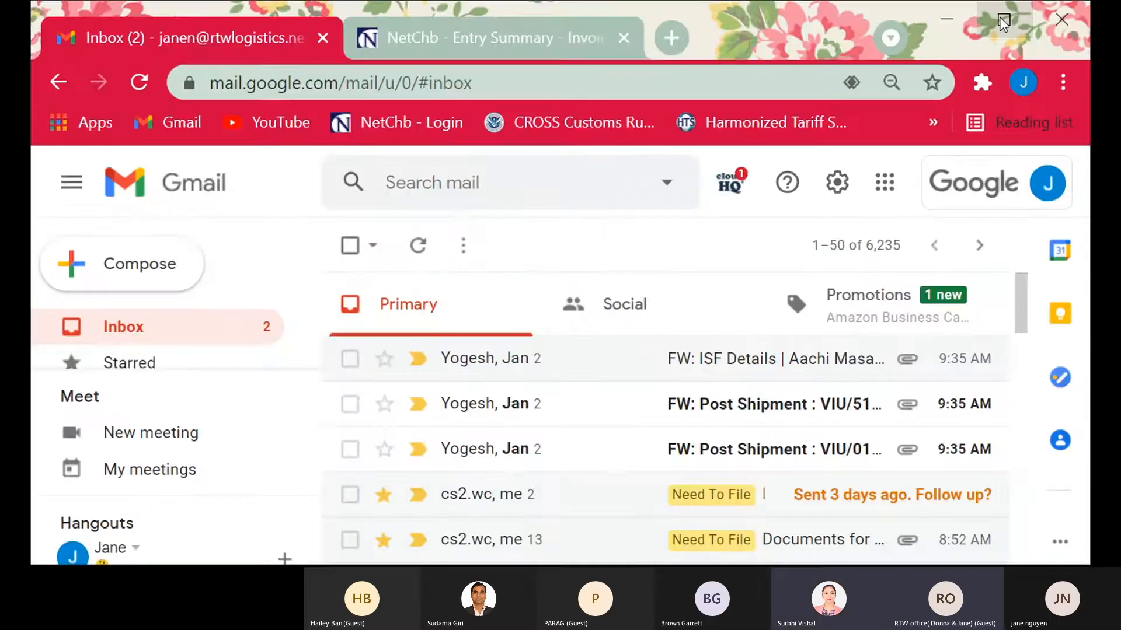
Maximize the browser window, switch to NetCHB and open the Entry Summaries list
left_click(1001, 19)
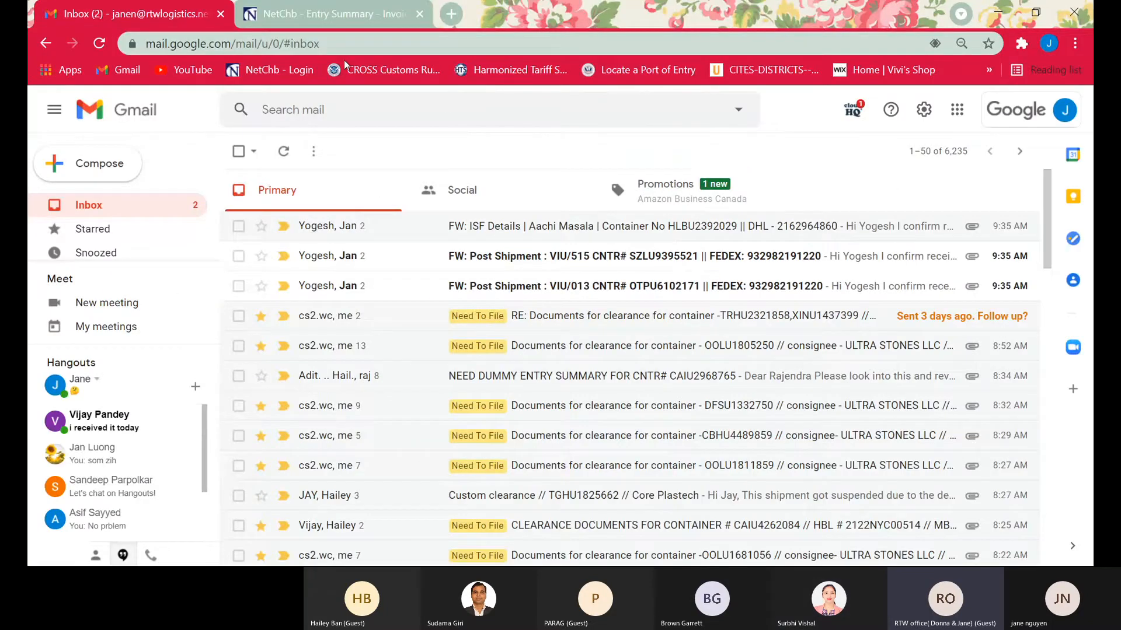
left_click(327, 13)
left_click(403, 172)
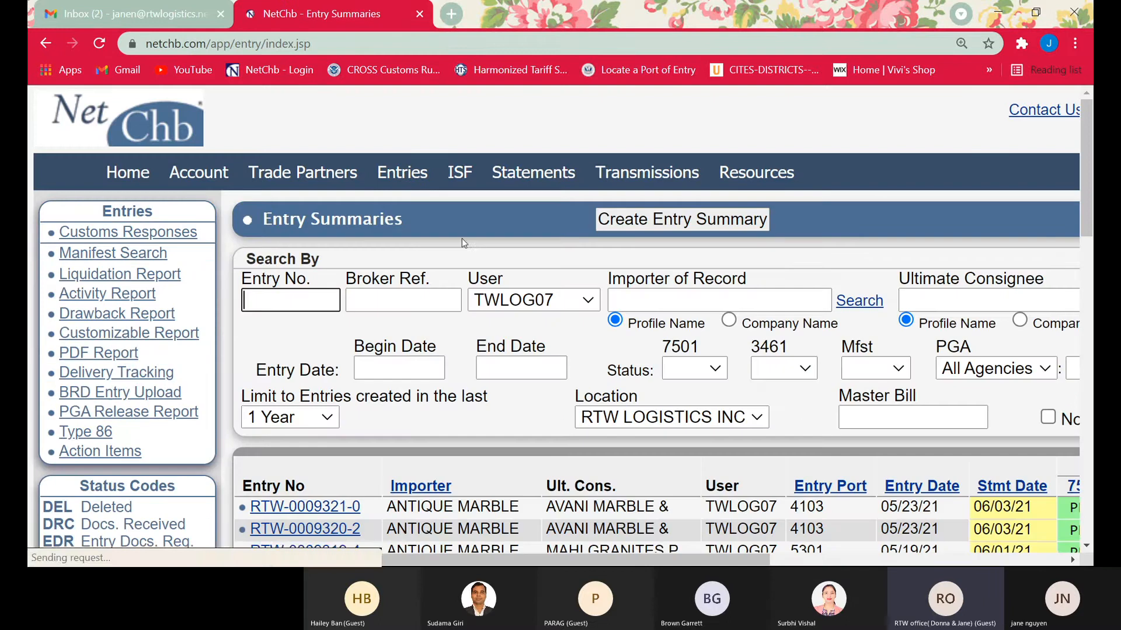
Reduce the page zoom of the Entry Summaries list to 110%
left_click(1075, 43)
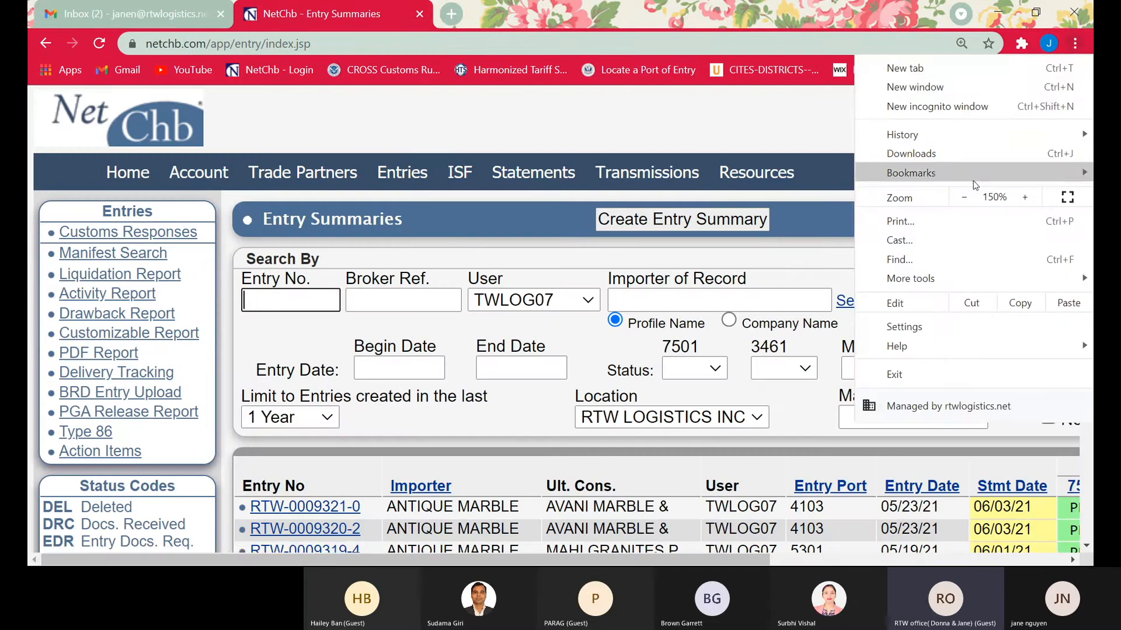
left_click(964, 198)
left_click(964, 198)
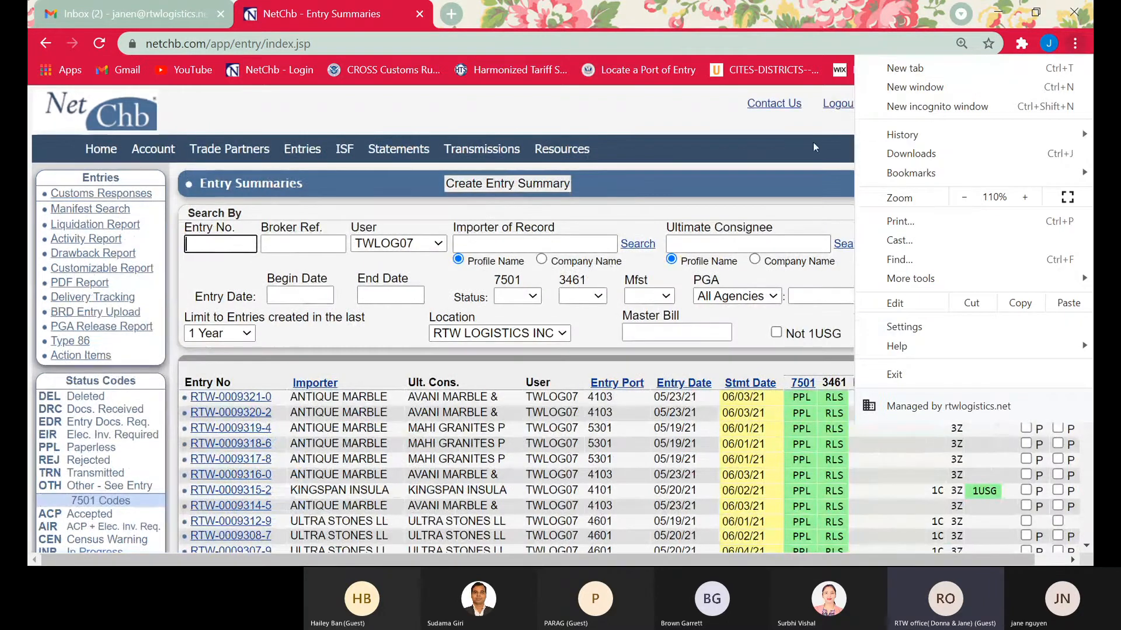
left_click(607, 185)
scroll(637, 245, "down", 3)
scroll(540, 236, "up", 3)
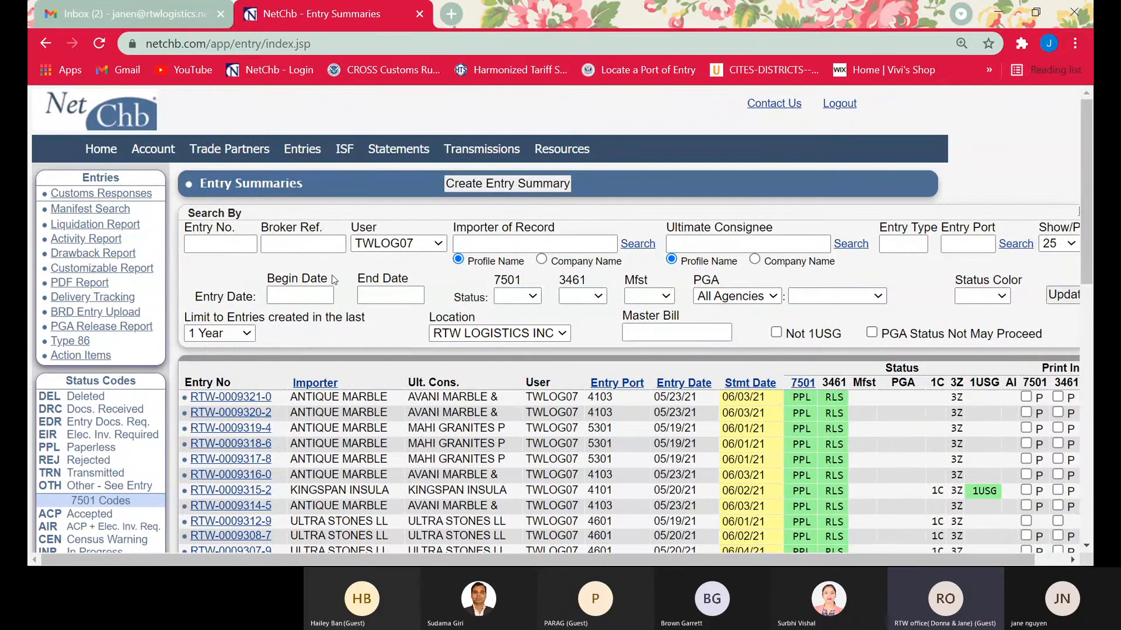
Examine the main menu of the first listed Antique Marble entry, return to the entry list and reopen that entry
scroll(382, 349, "down", 3)
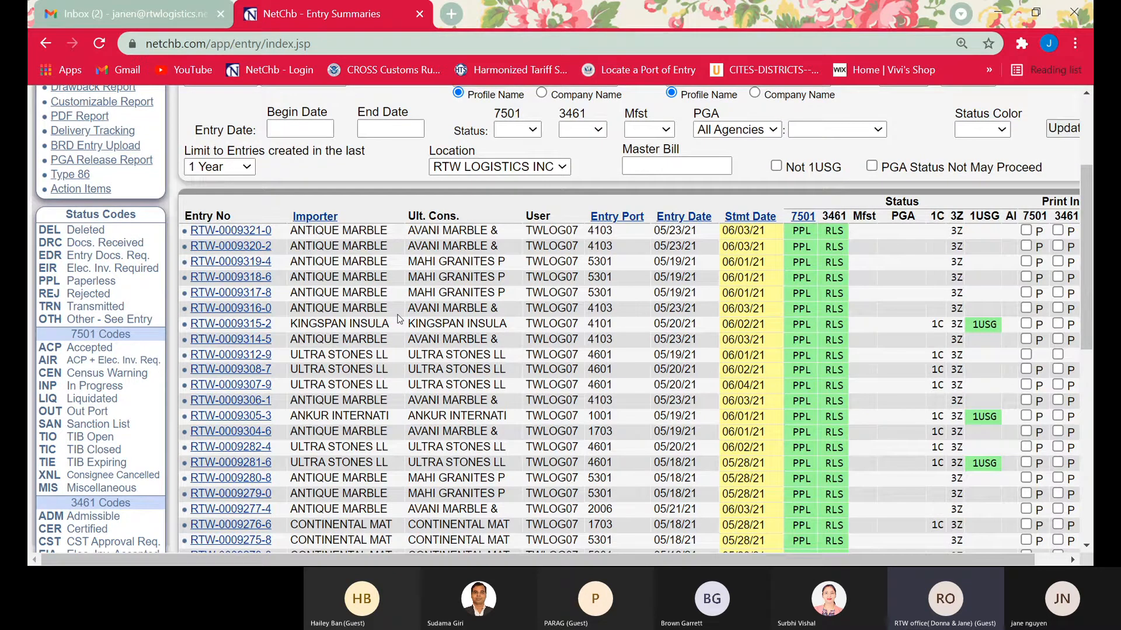
left_click(252, 232)
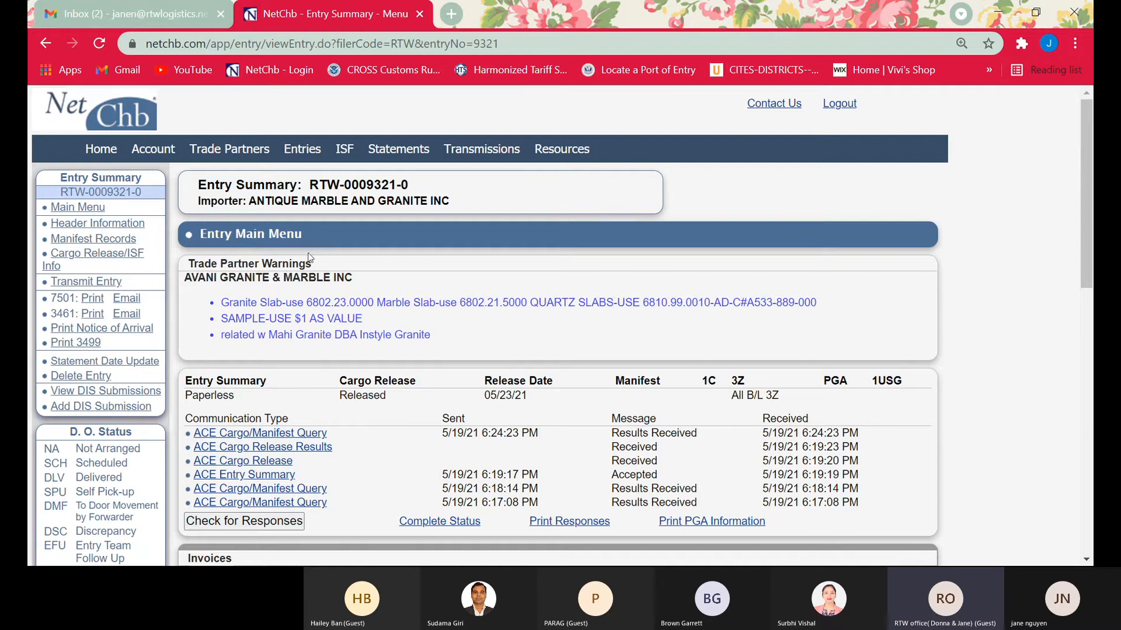
scroll(505, 281, "down", 3)
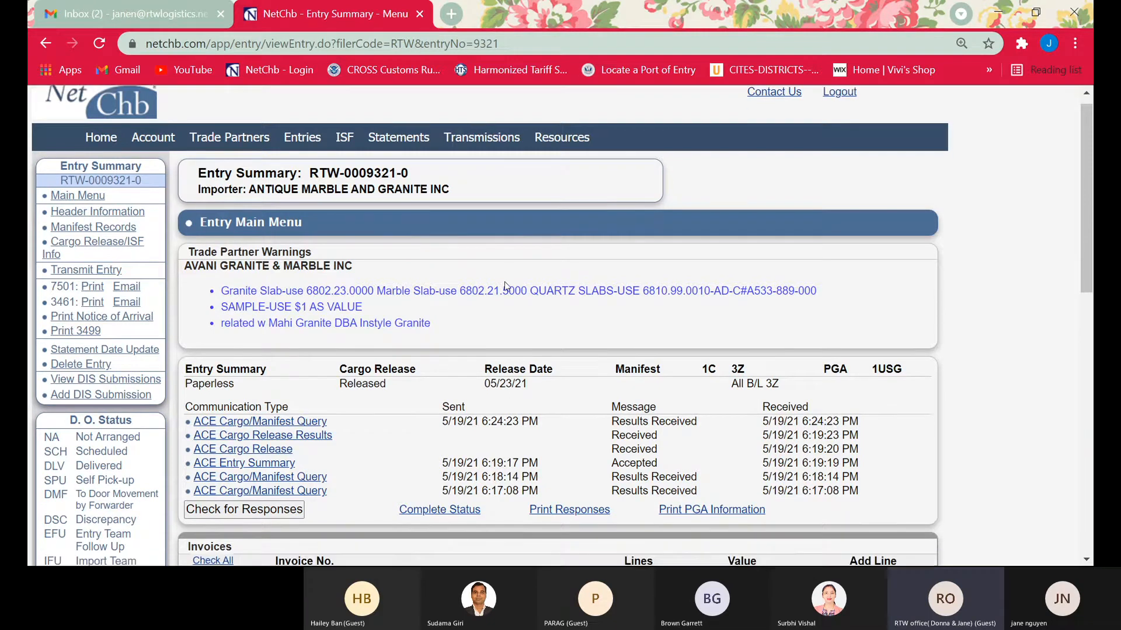
scroll(401, 262, "up", 3)
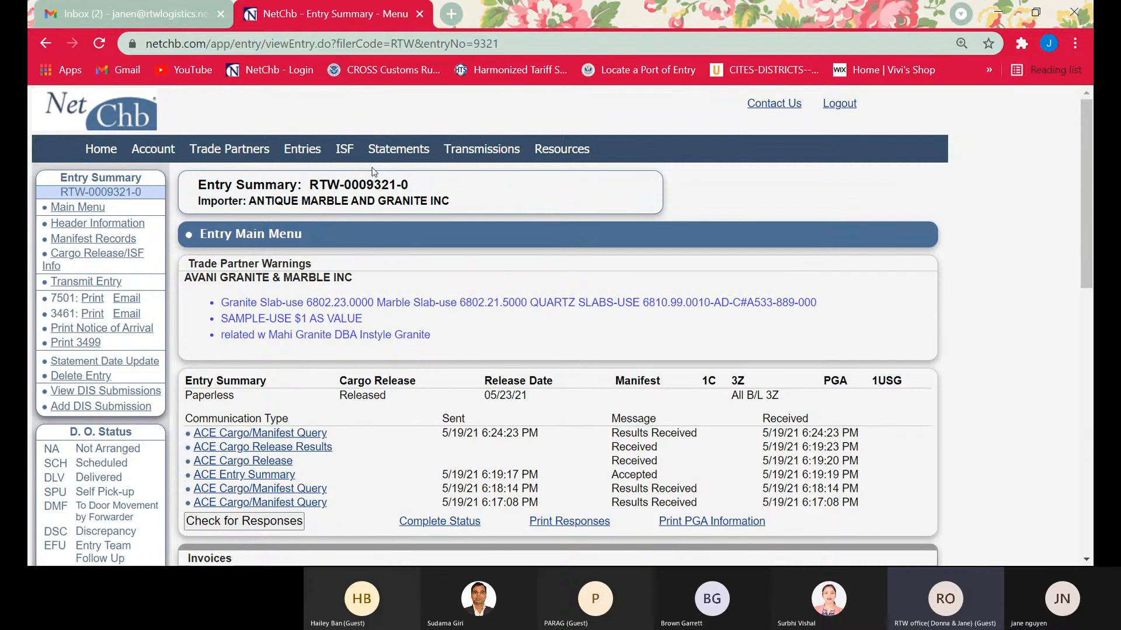
left_click(306, 151)
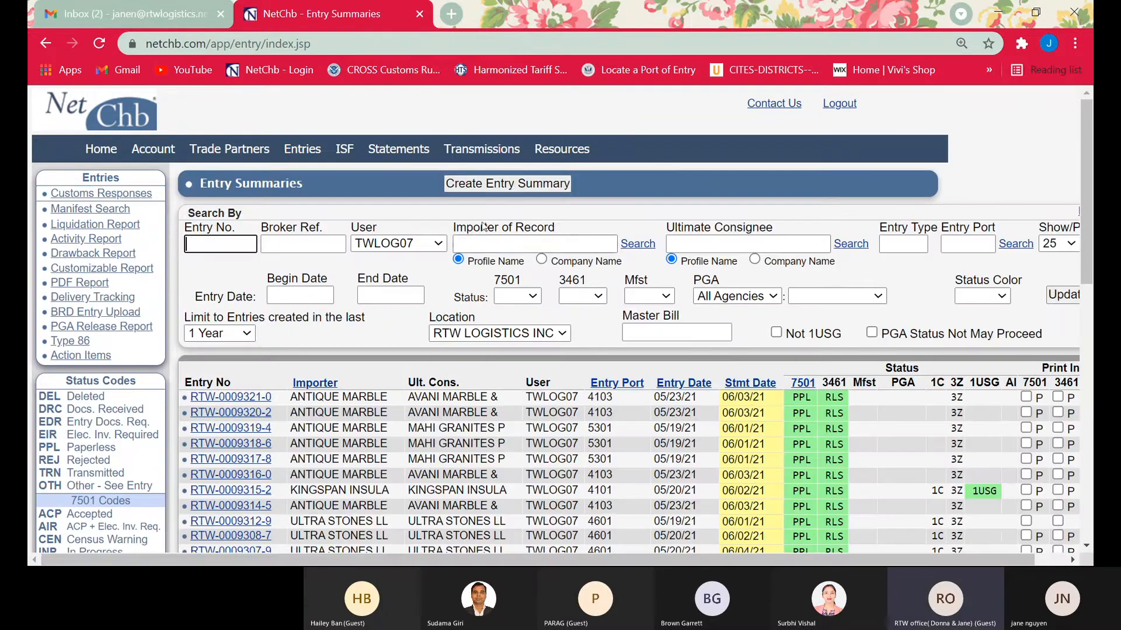
left_click(244, 397)
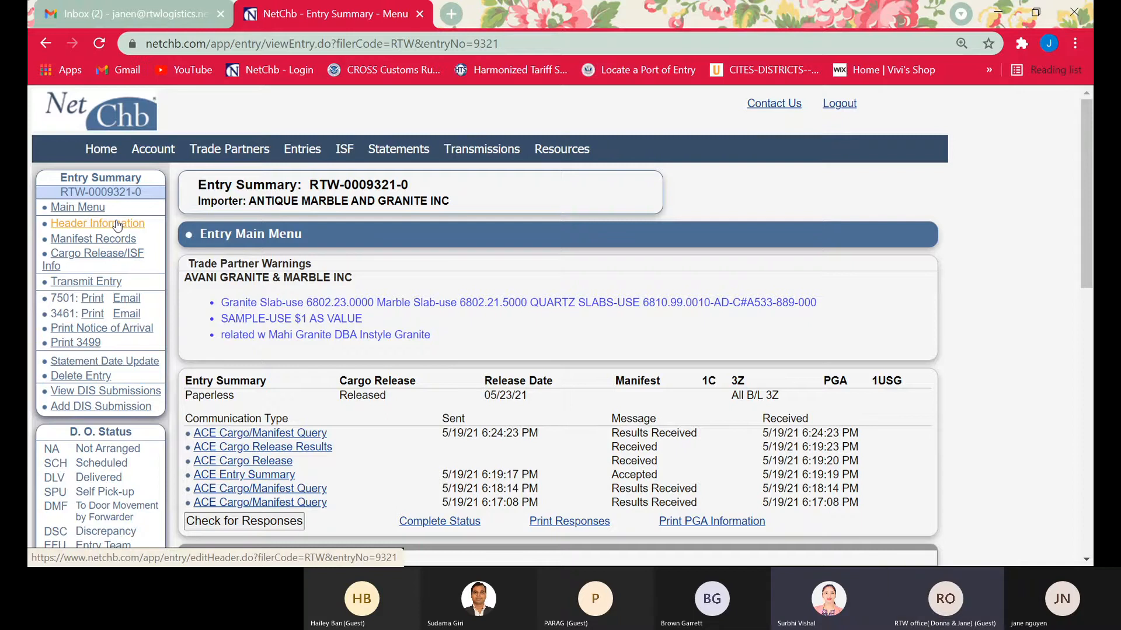
Switch to Gmail and search the mailbox for container number medu8441242
left_click(135, 4)
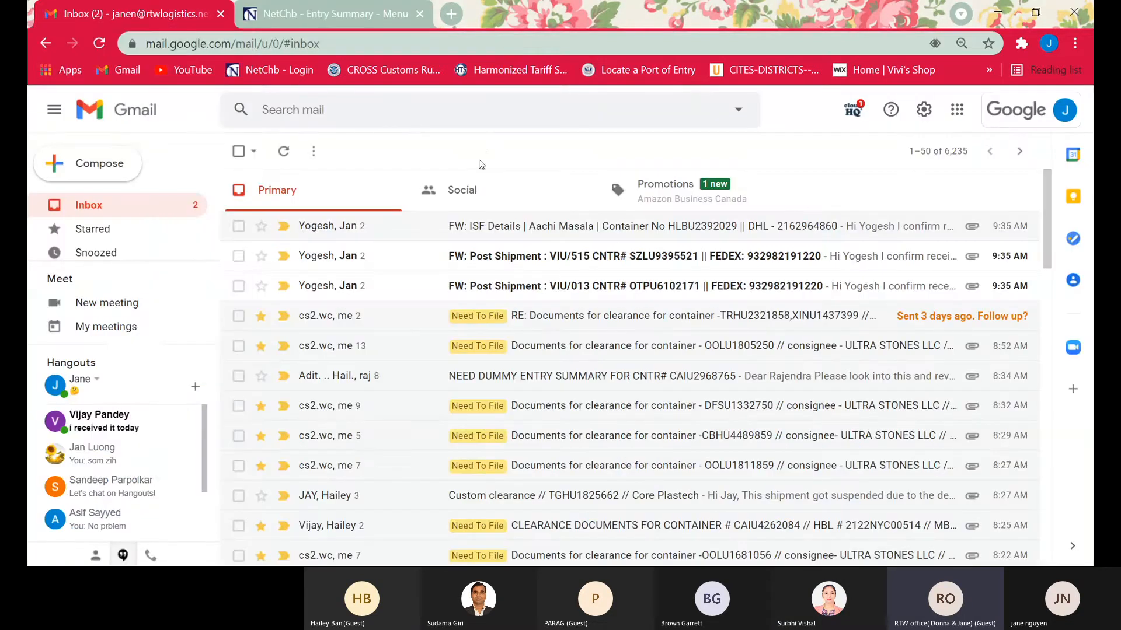
left_click(421, 109)
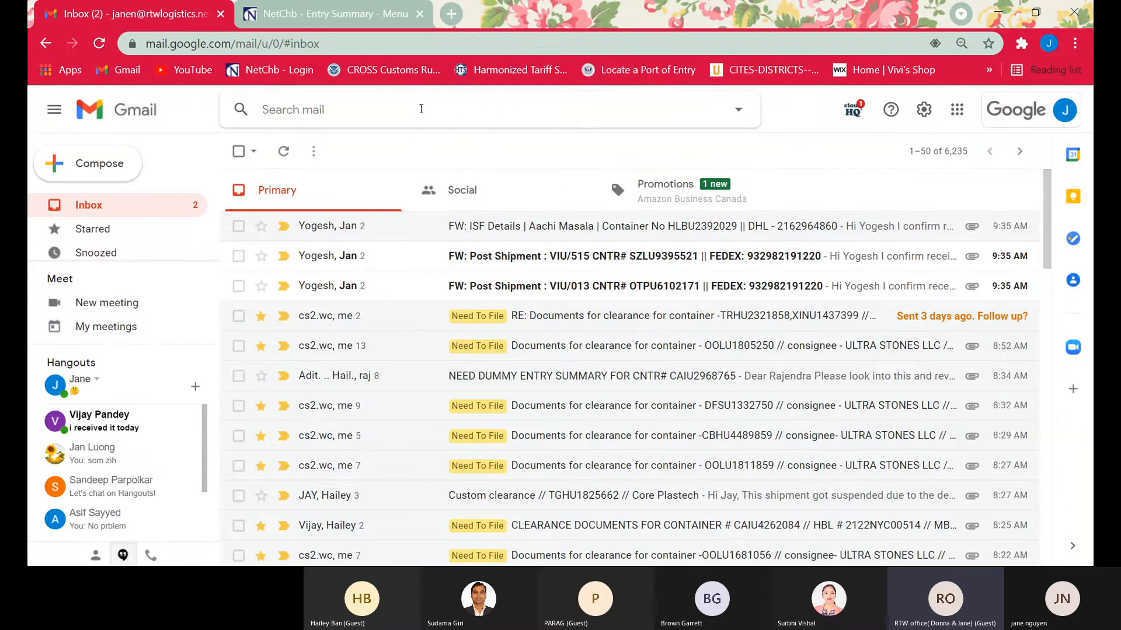
type("medu")
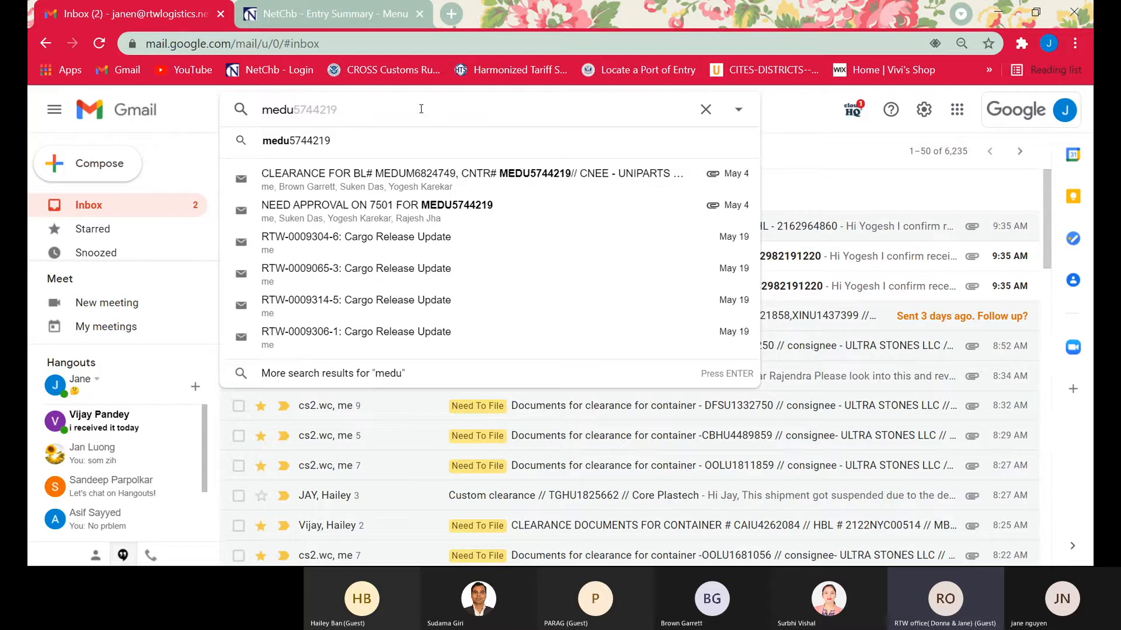
type("844")
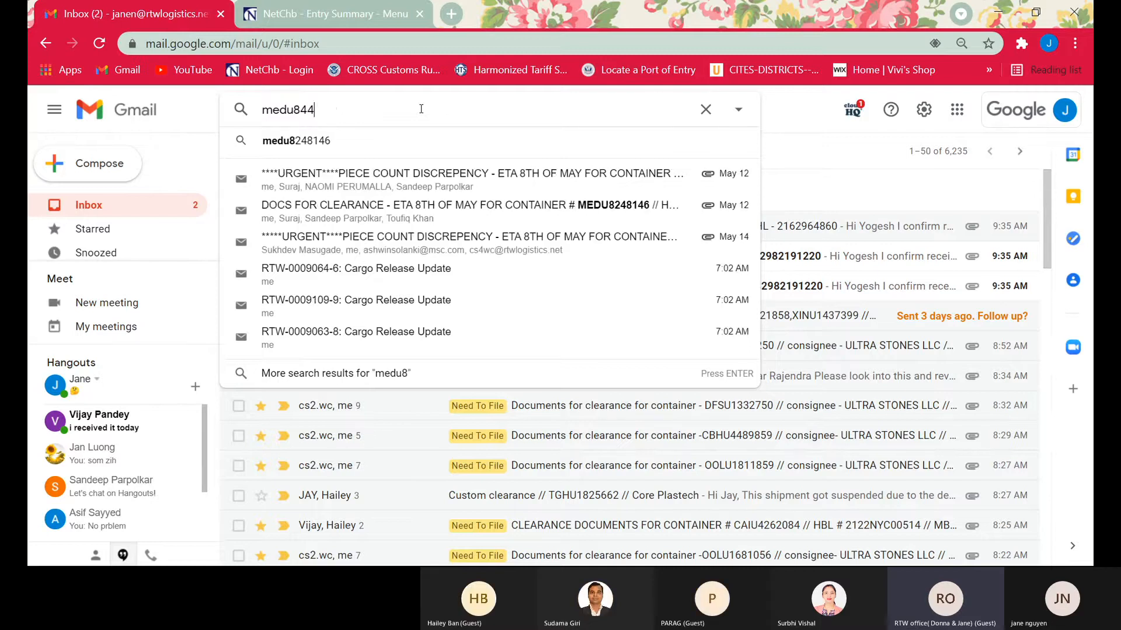
type("1242")
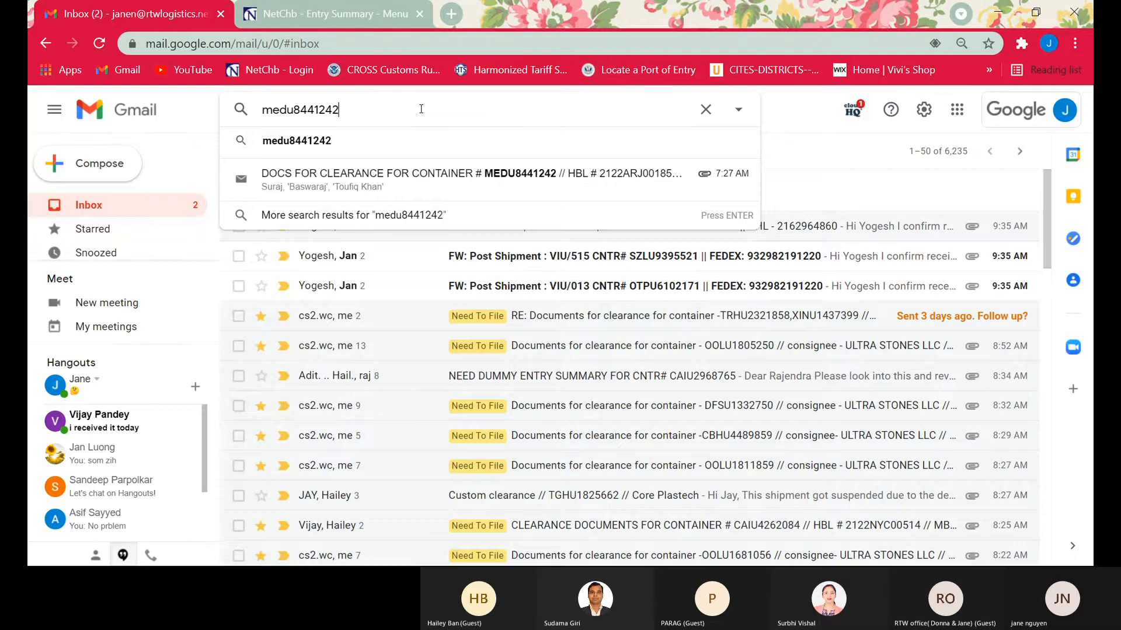
key("Return")
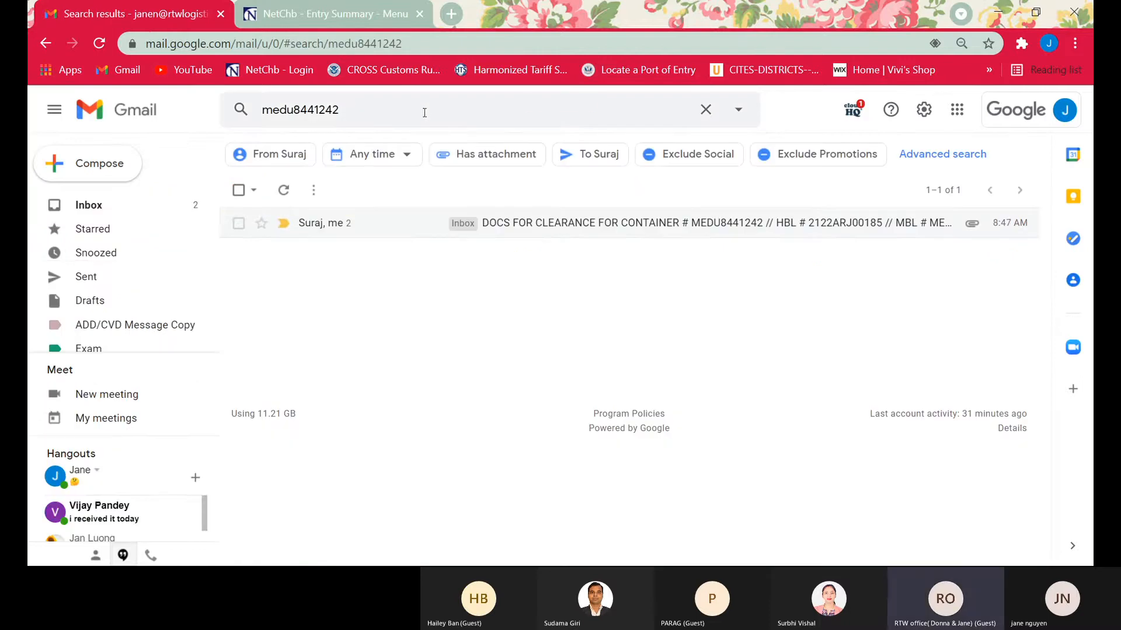
Open the clearance documents email for container MEDU8441242 and forward it to the suggested contact at softfreightlogic.com
left_click(575, 223)
scroll(534, 351, "down", 5)
scroll(536, 367, "down", 4)
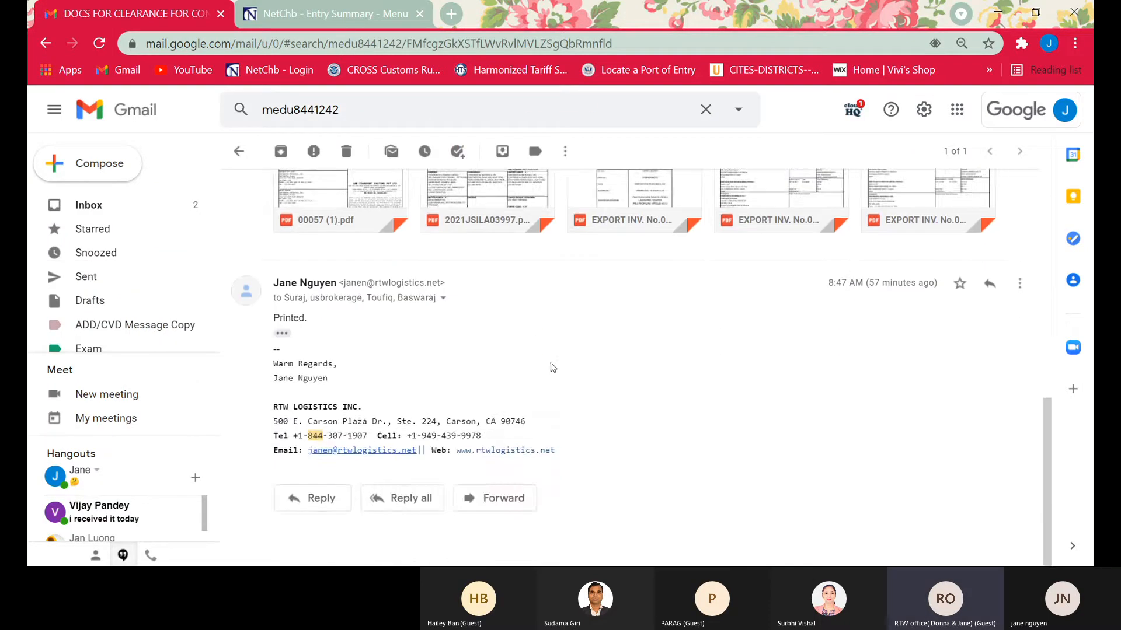
scroll(551, 363, "up", 10)
left_click(1022, 255)
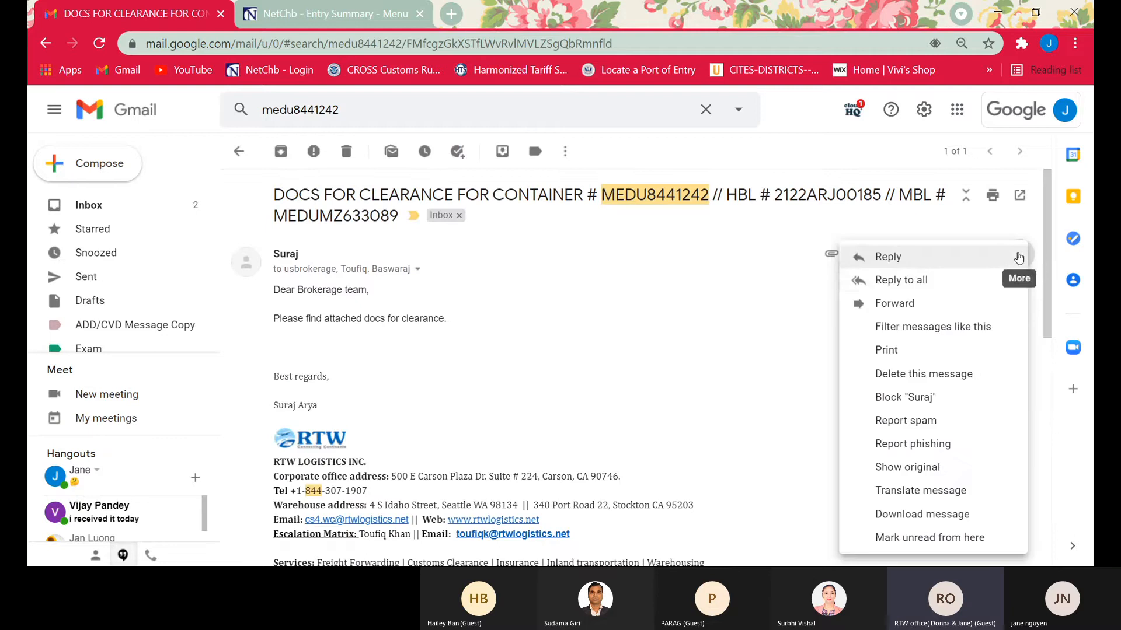
left_click(895, 304)
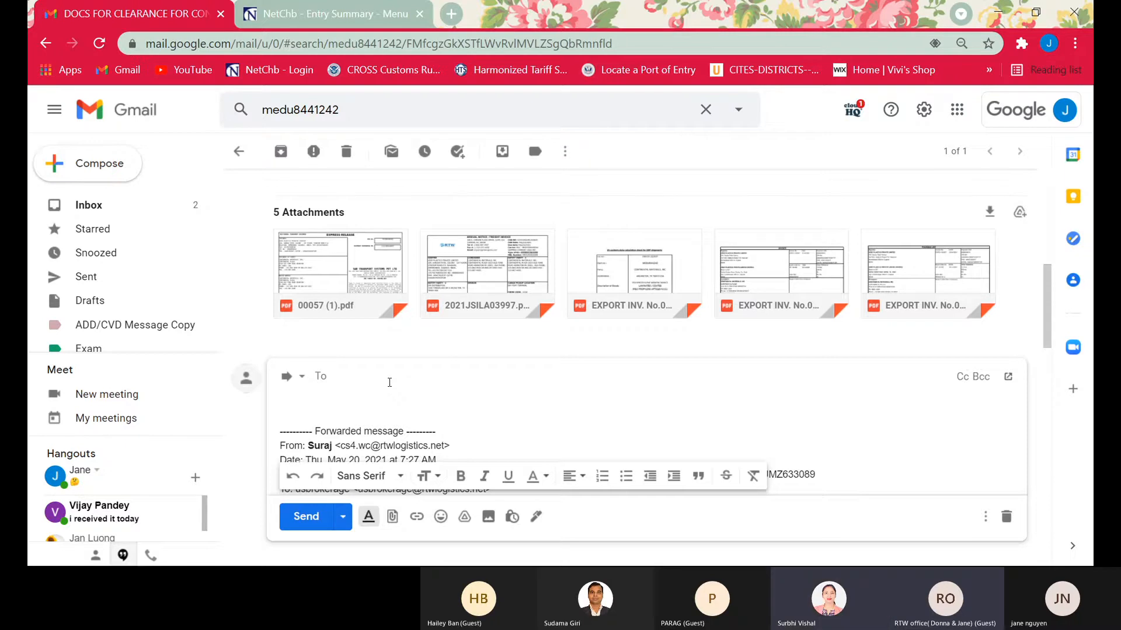
type("su")
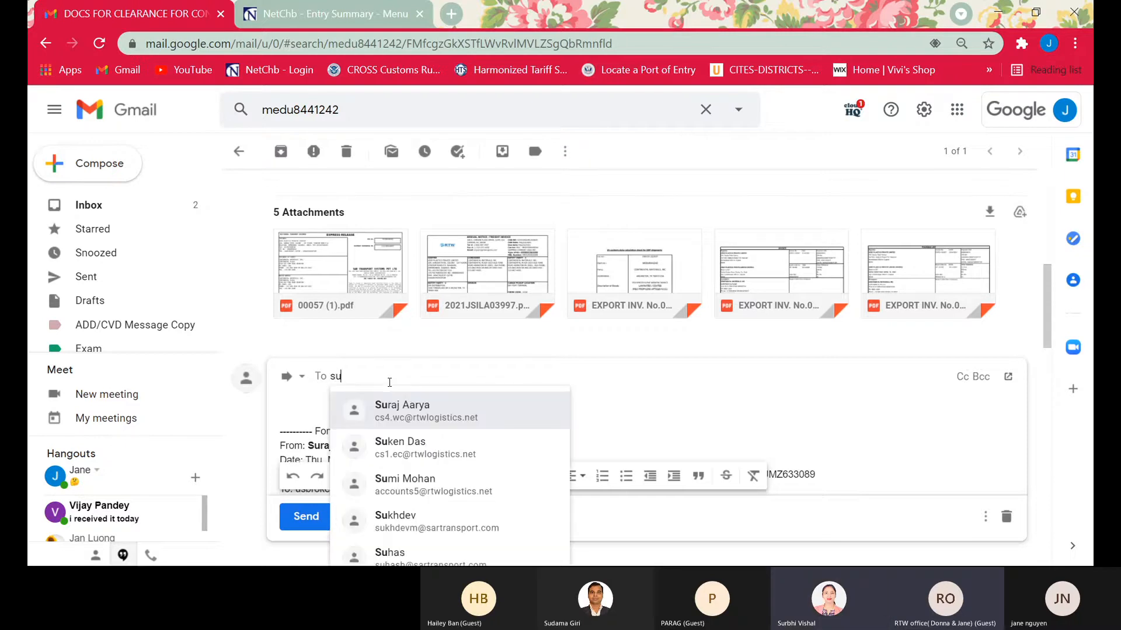
type("r")
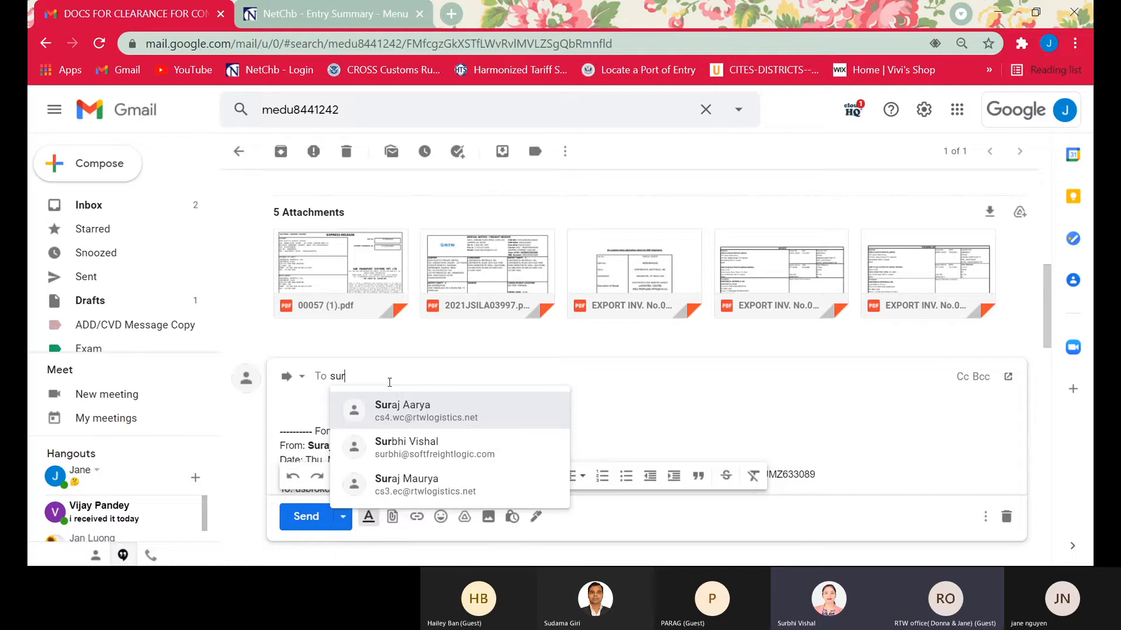
left_click(448, 445)
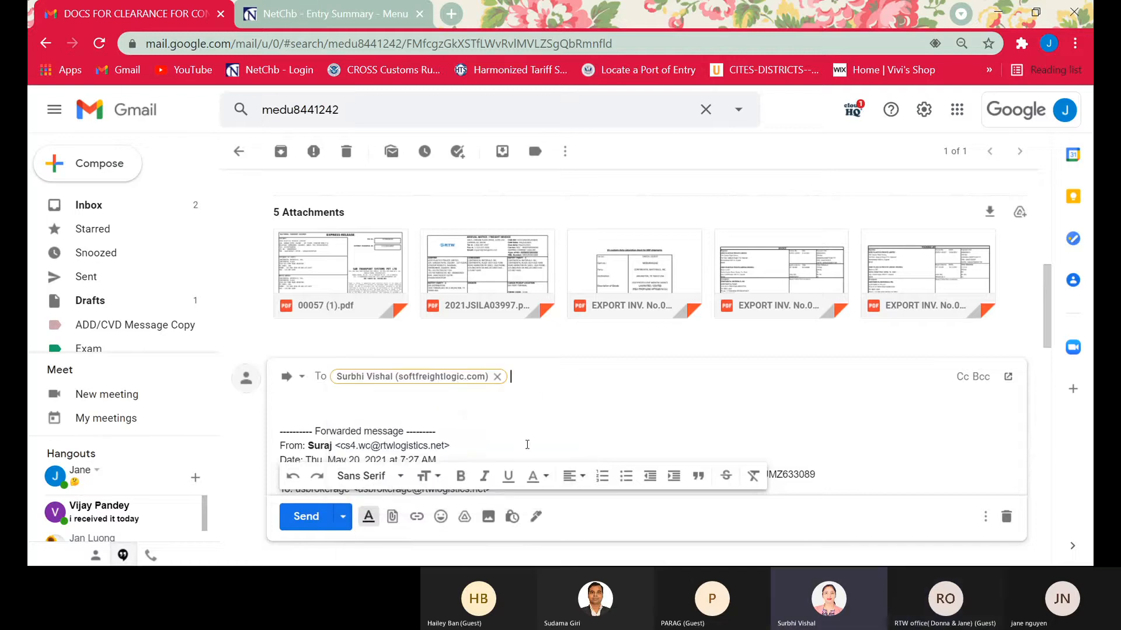
left_click(309, 515)
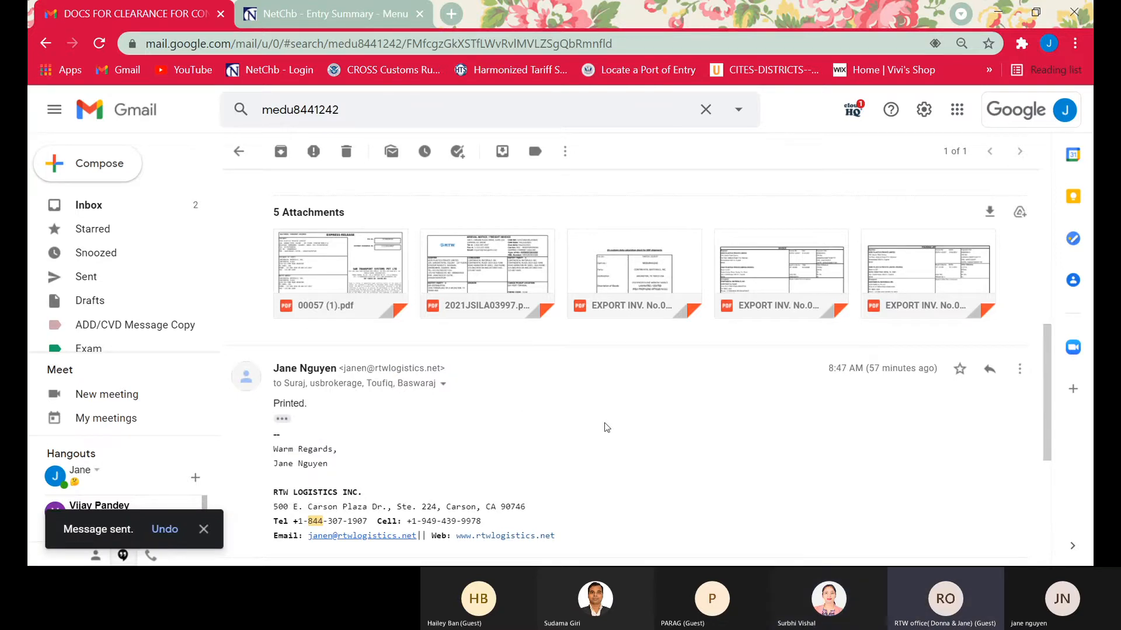
Examine the email's attachments, including the arrival notice, customs duty calculation sheet, invoice and packing list, and return to the message
scroll(607, 426, "up", 10)
scroll(586, 350, "down", 3)
scroll(590, 355, "down", 4)
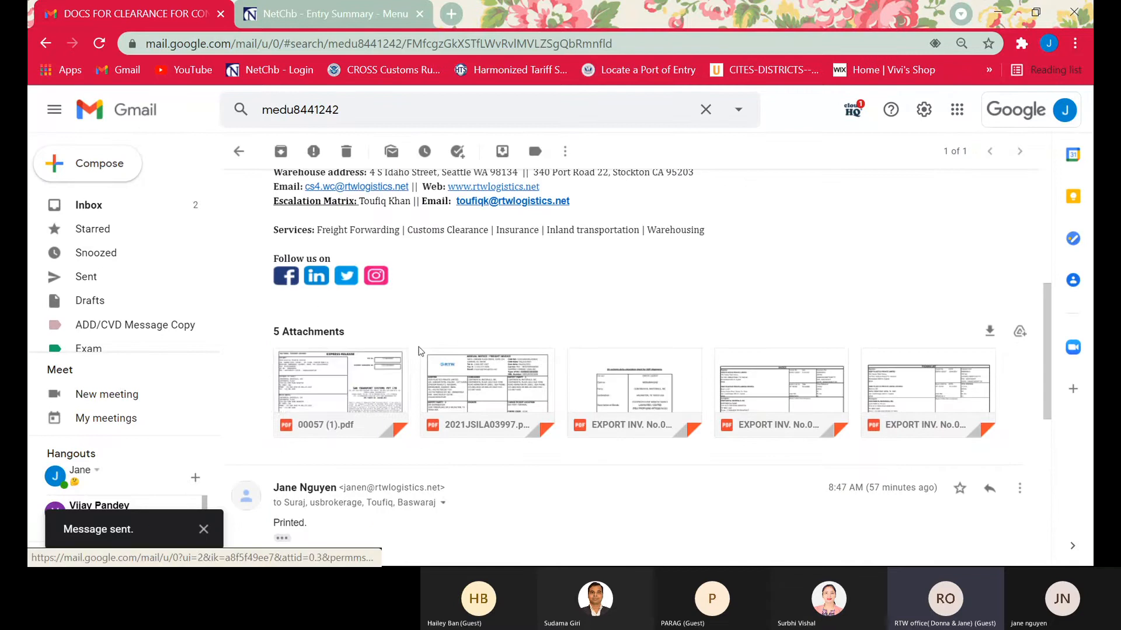
scroll(402, 432, "up", 2)
scroll(401, 430, "down", 2)
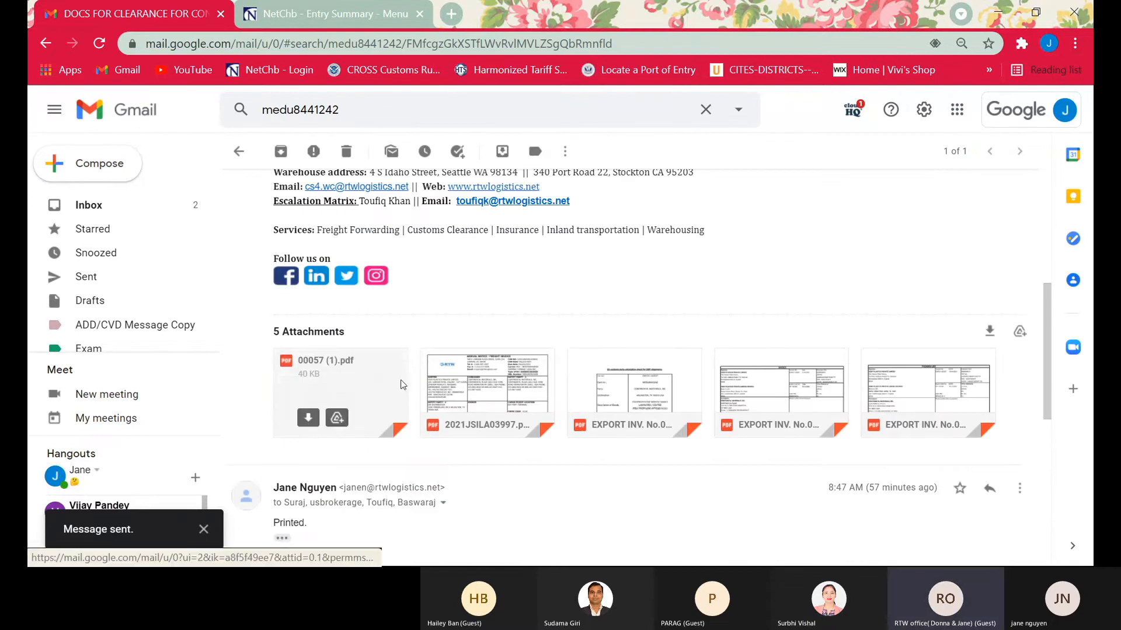
left_click(401, 430)
left_click(1066, 326)
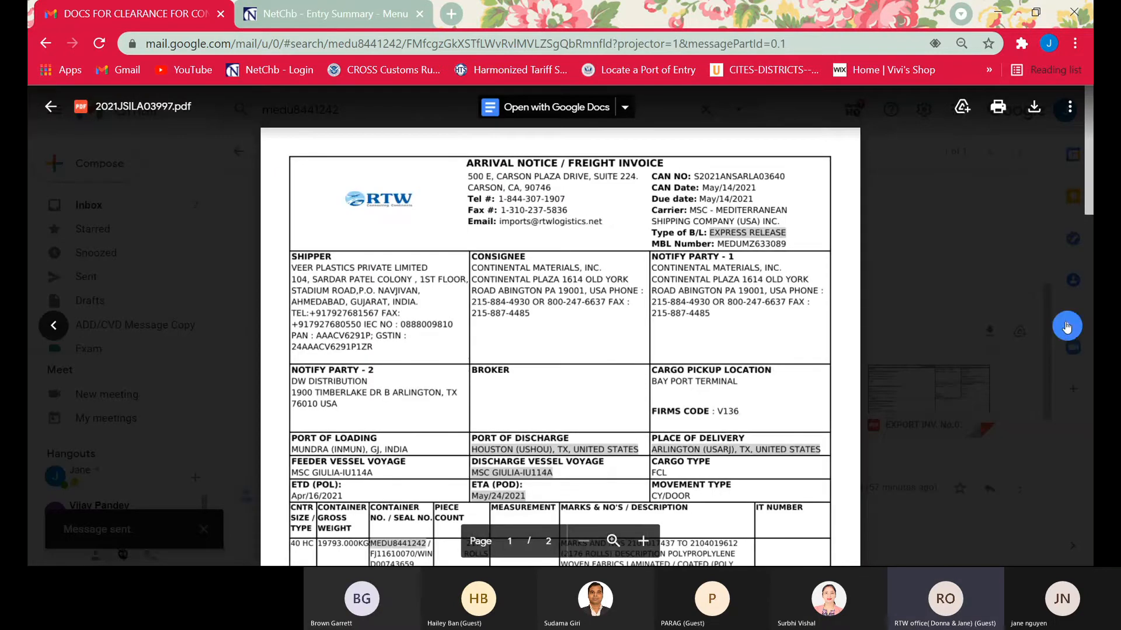
left_click(1067, 327)
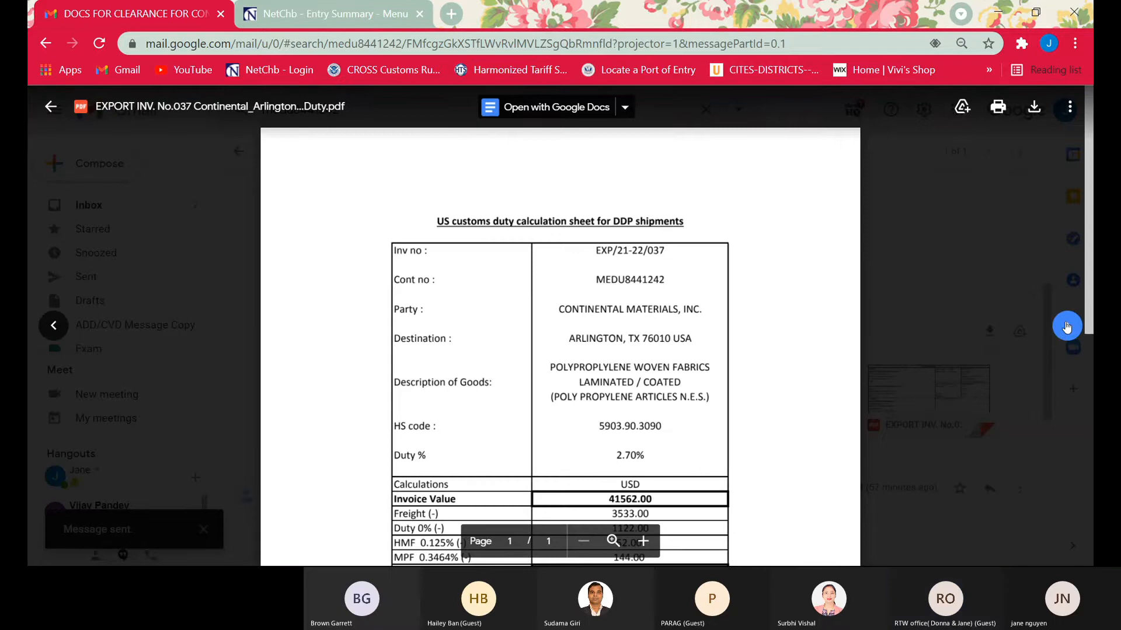
scroll(1066, 326, "down", 4)
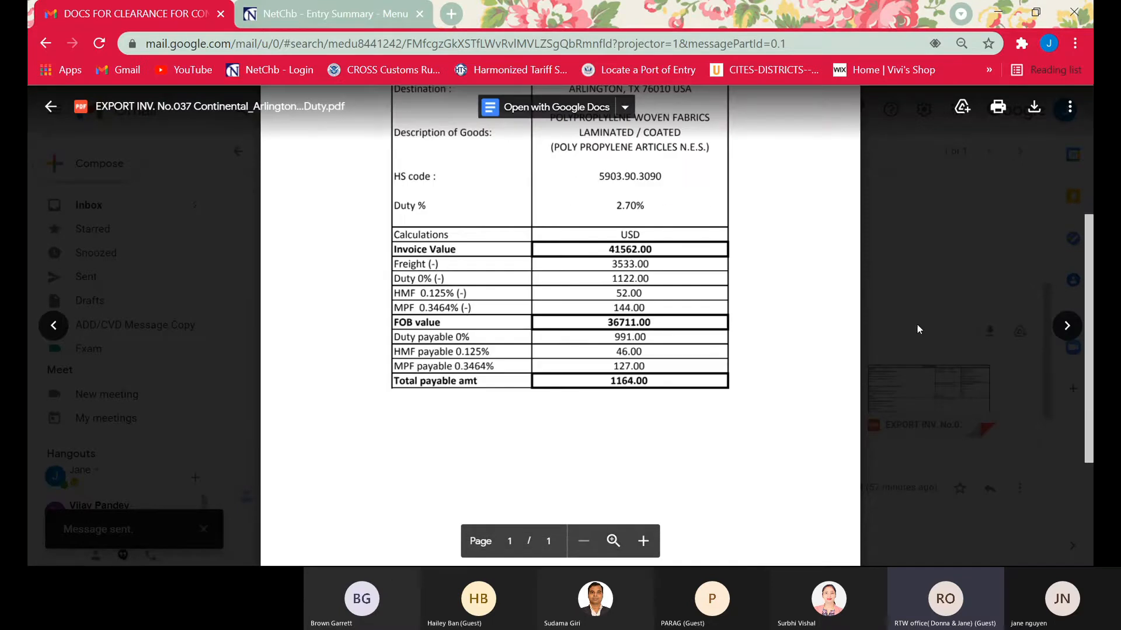
left_click(1067, 325)
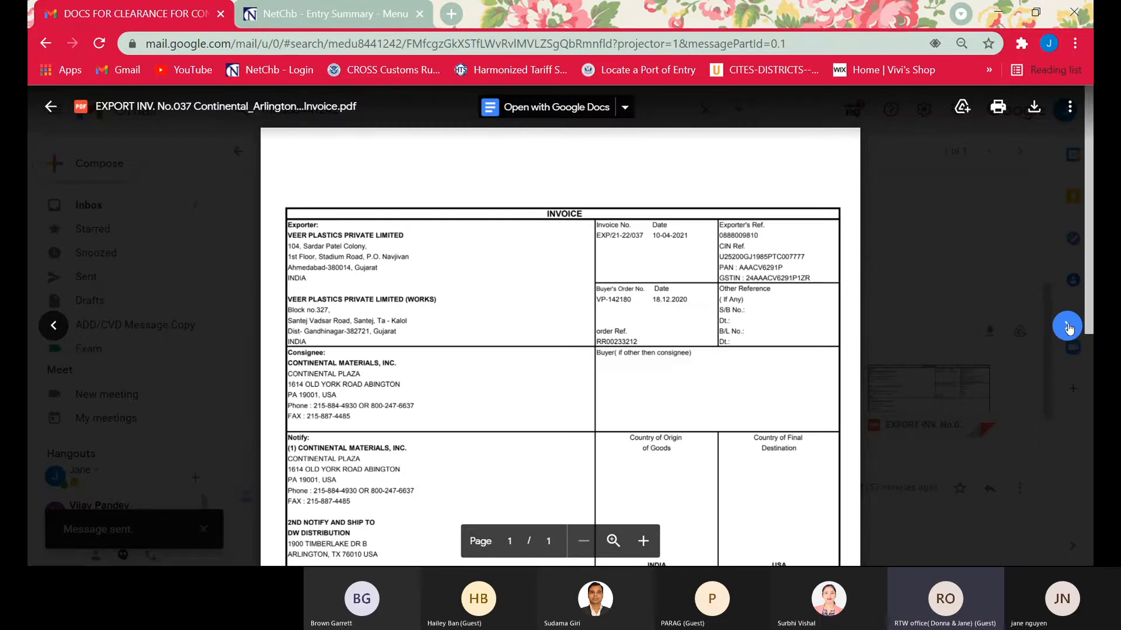
left_click(1067, 327)
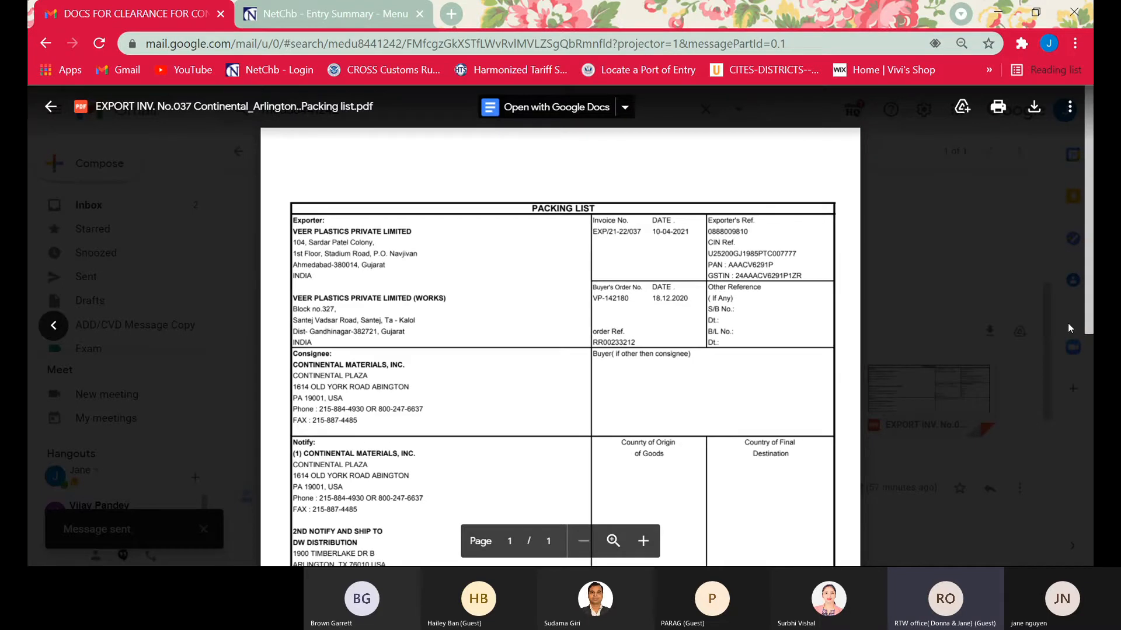
left_click(960, 264)
scroll(688, 336, "down", 3)
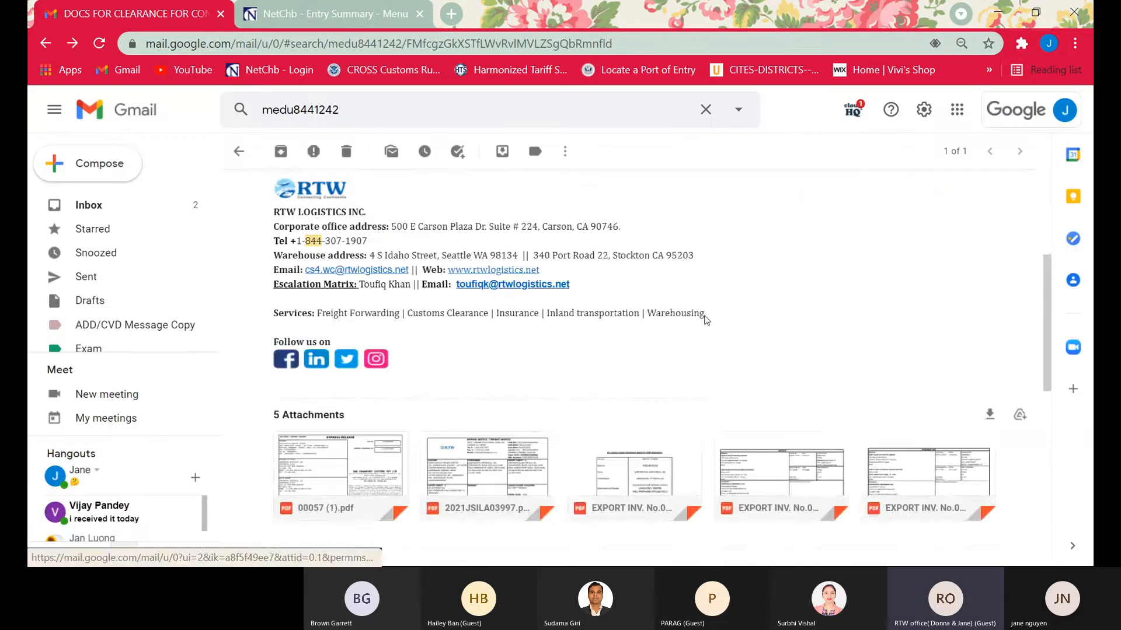
scroll(707, 319, "up", 3)
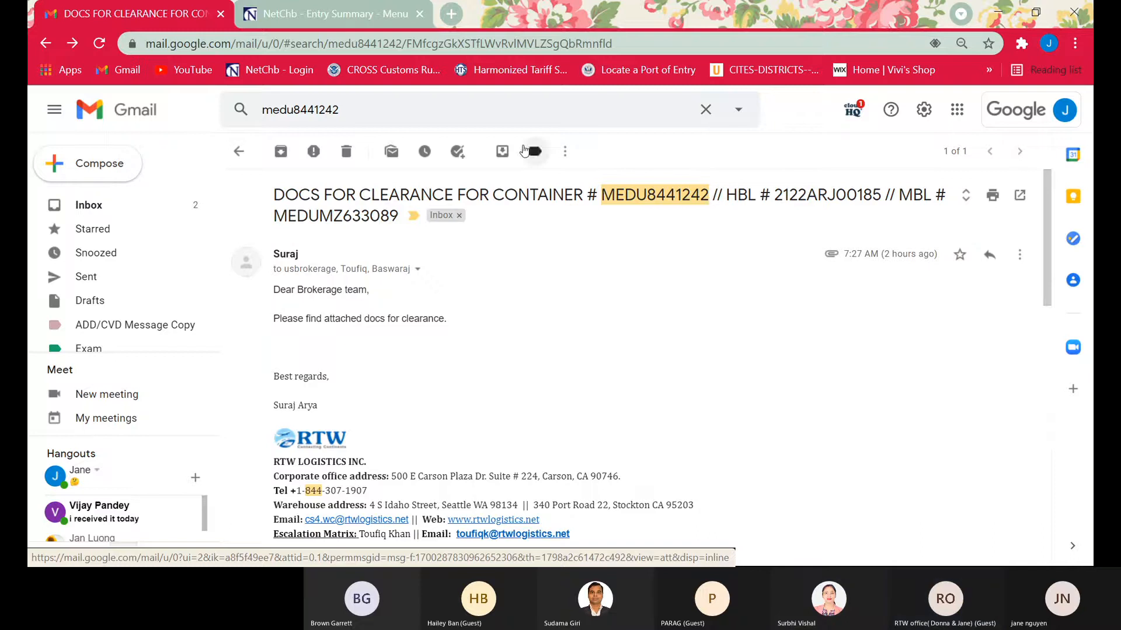
Switch back to NetCHB and return from the open entry to the Entry Summaries list
left_click(352, 13)
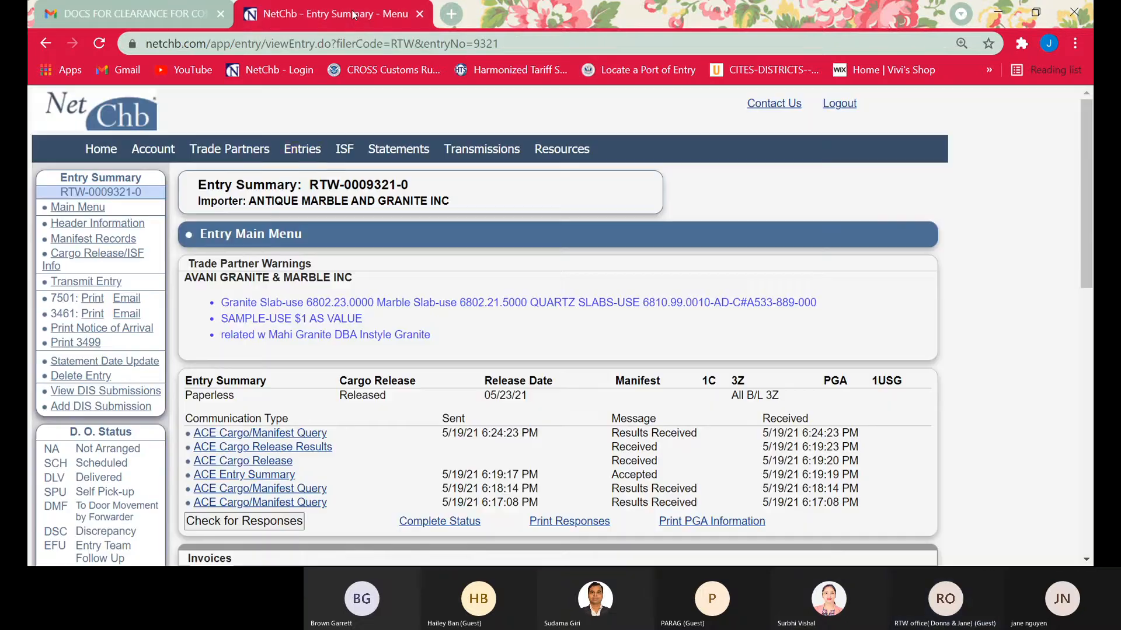
left_click(302, 157)
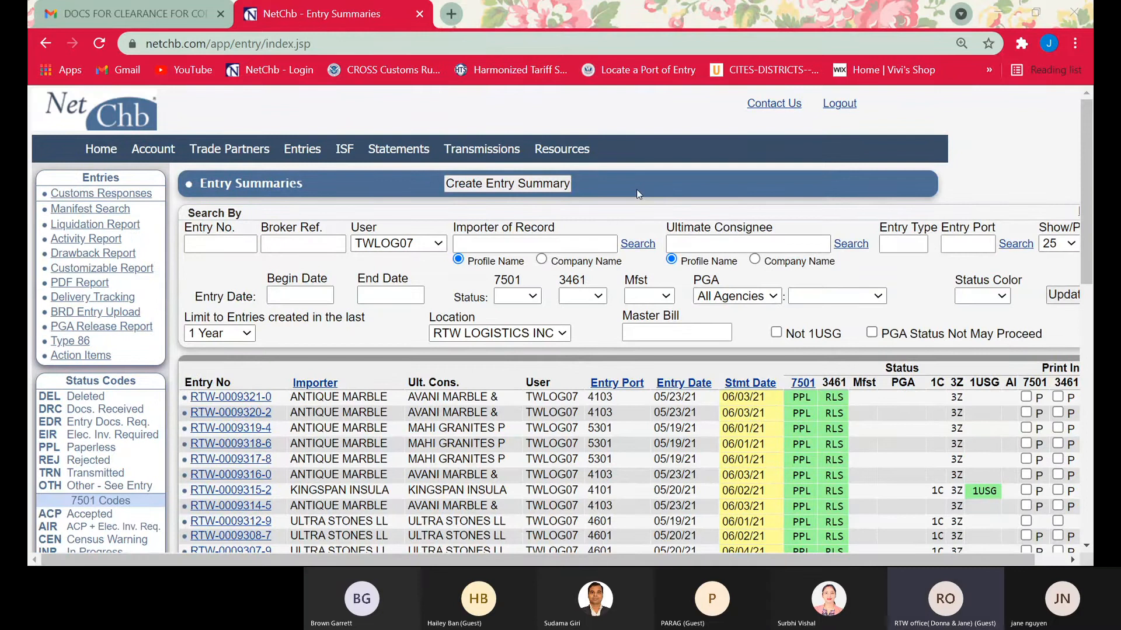
Switch to WiseCloud and launch the RTWTRN CargoWise environment
left_click(1014, 11)
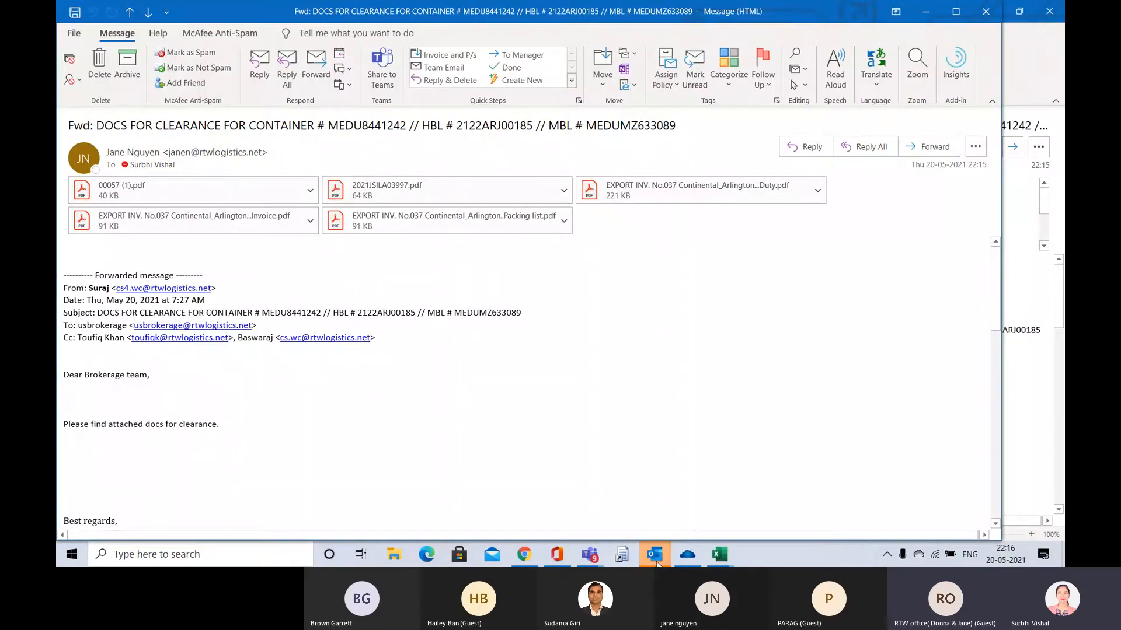
left_click(692, 562)
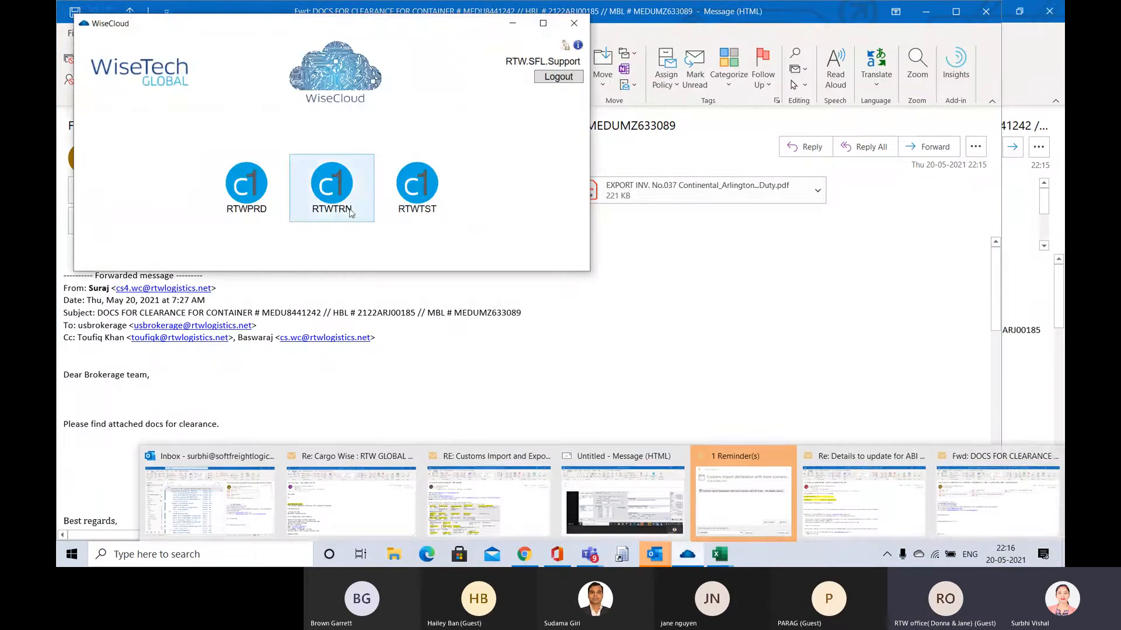
double_click(331, 187)
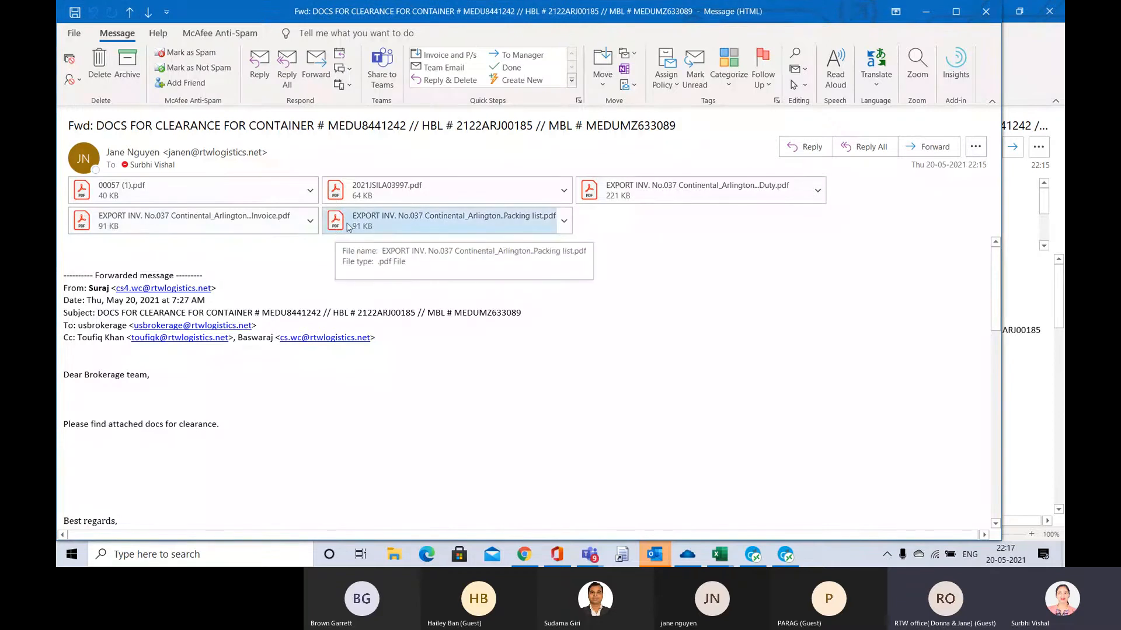
Open the clearance email's attachments 00057 (1).pdf, 2021JSILA03997.pdf and the Duty PDF, and look over the duty calculation sheet
double_click(151, 198)
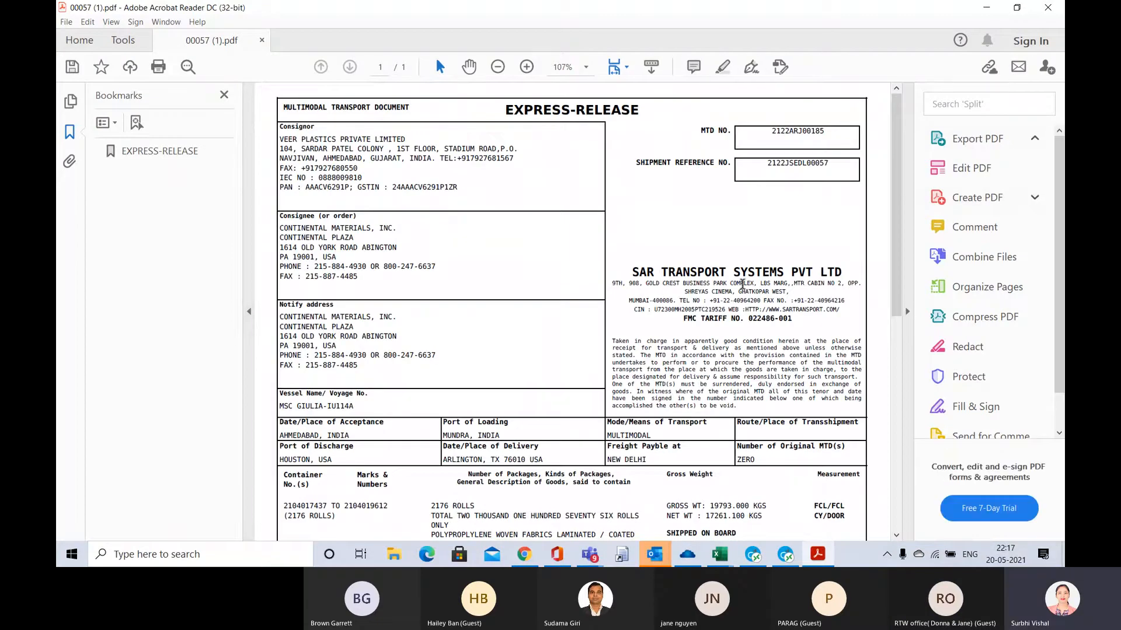
key("alt+Tab")
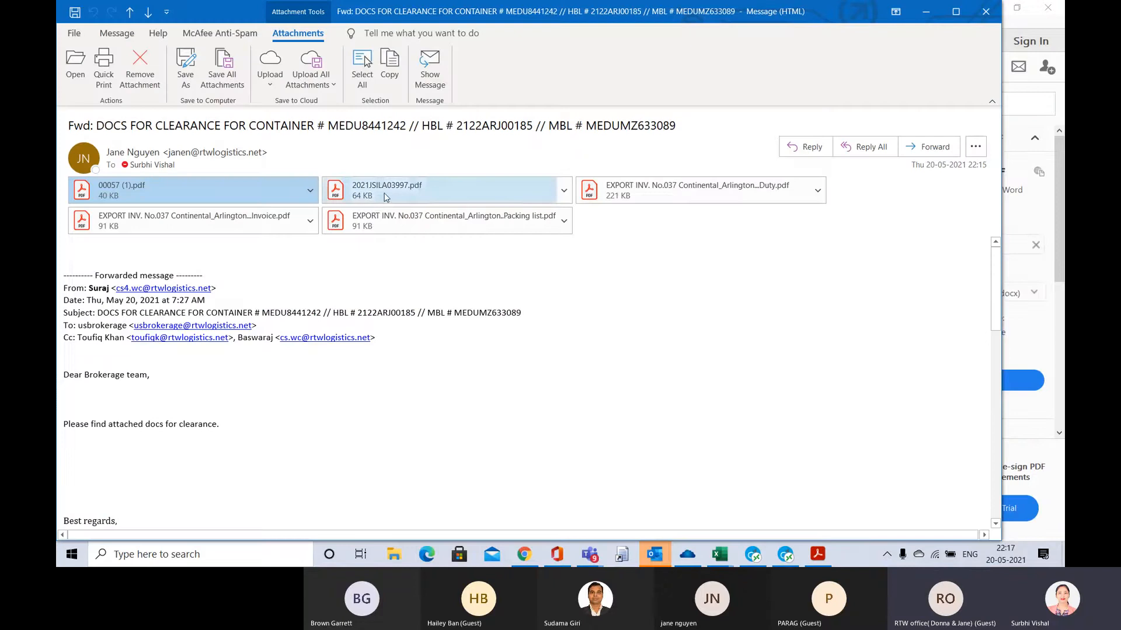
left_click(386, 196)
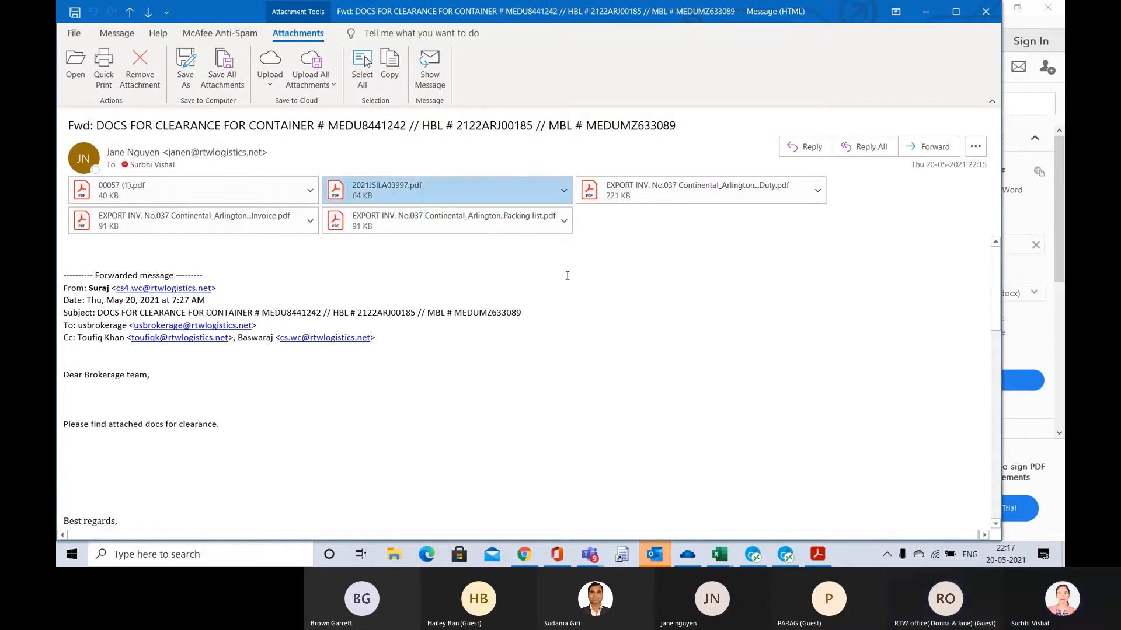
double_click(455, 188)
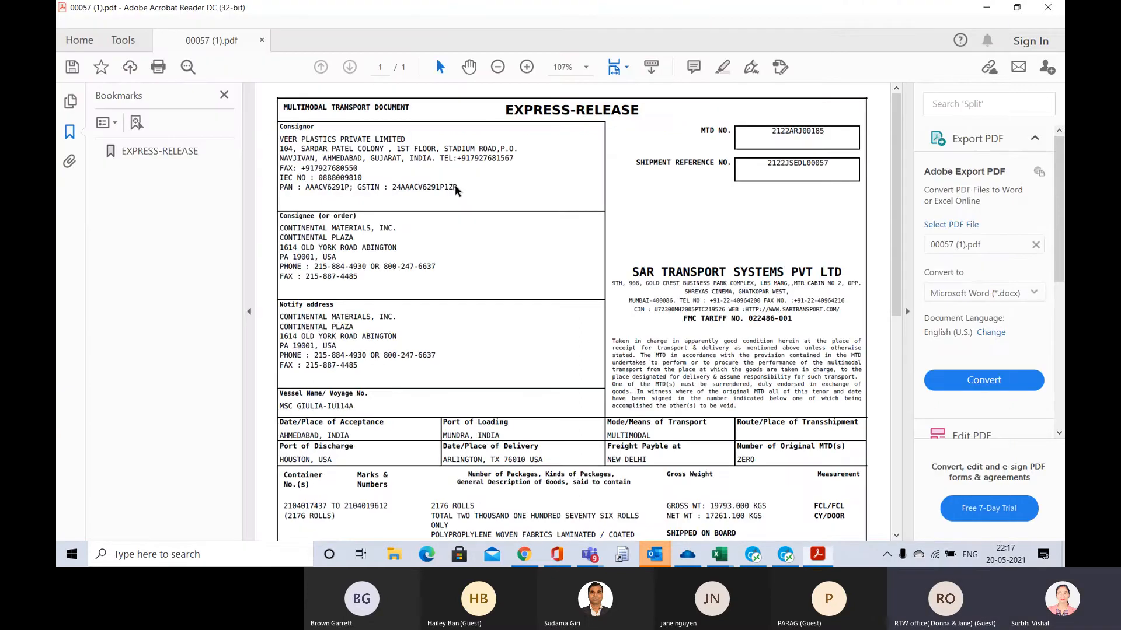
key("alt+Tab")
double_click(616, 196)
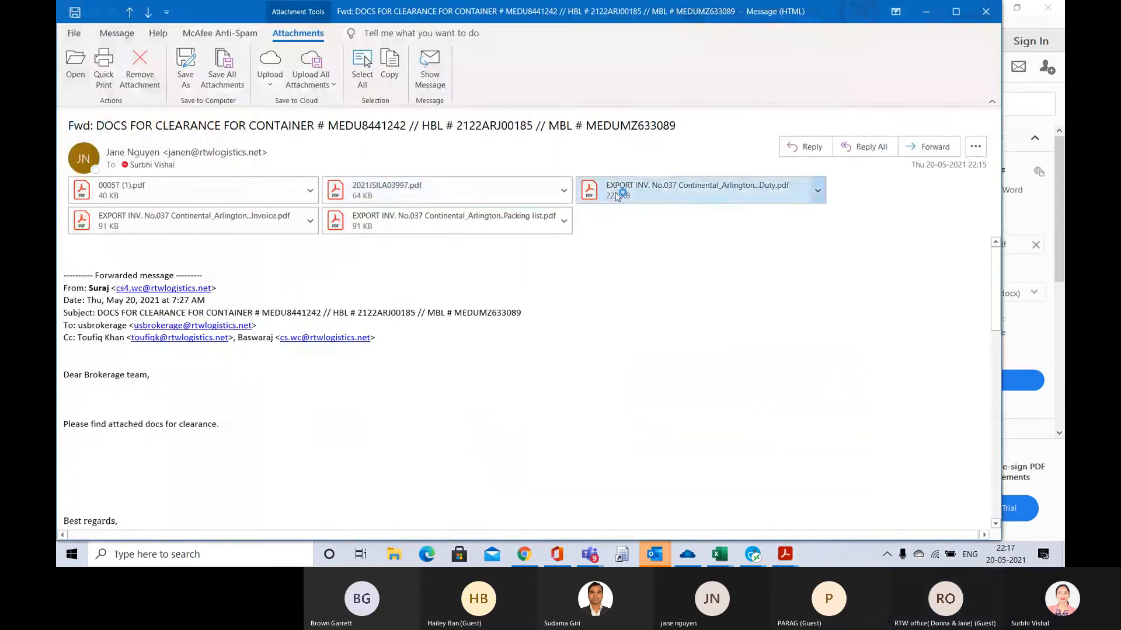
scroll(698, 242, "down", 3)
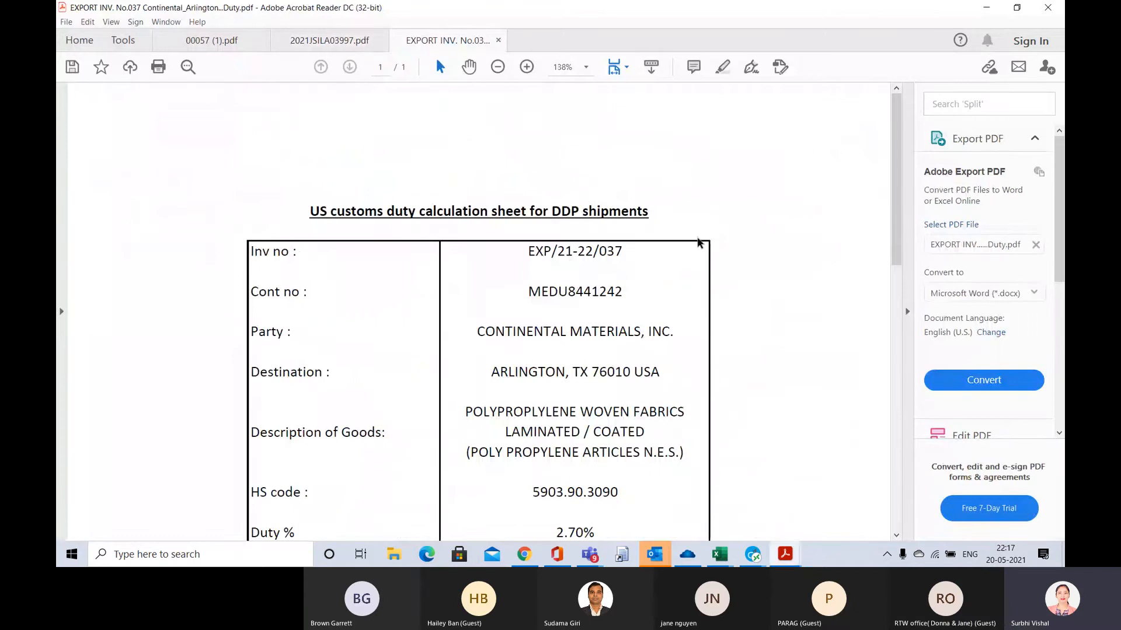
scroll(699, 243, "up", 2)
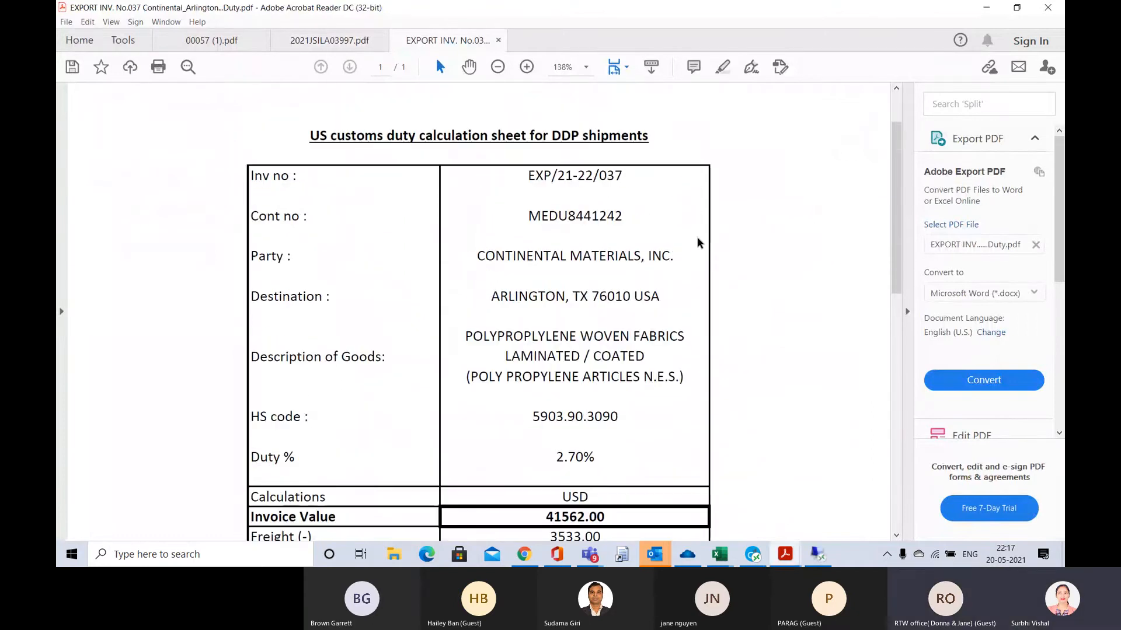
Open the invoice and packing list attachments from the clearance email, look through the invoice's goods details, and return to the message
key("alt+Tab")
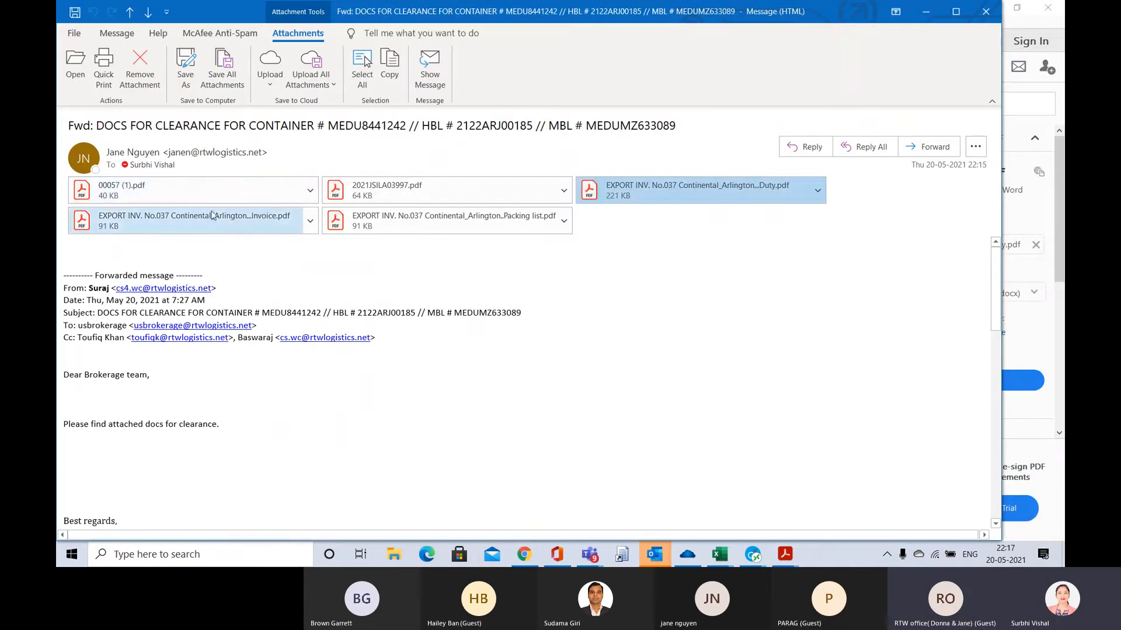
double_click(216, 223)
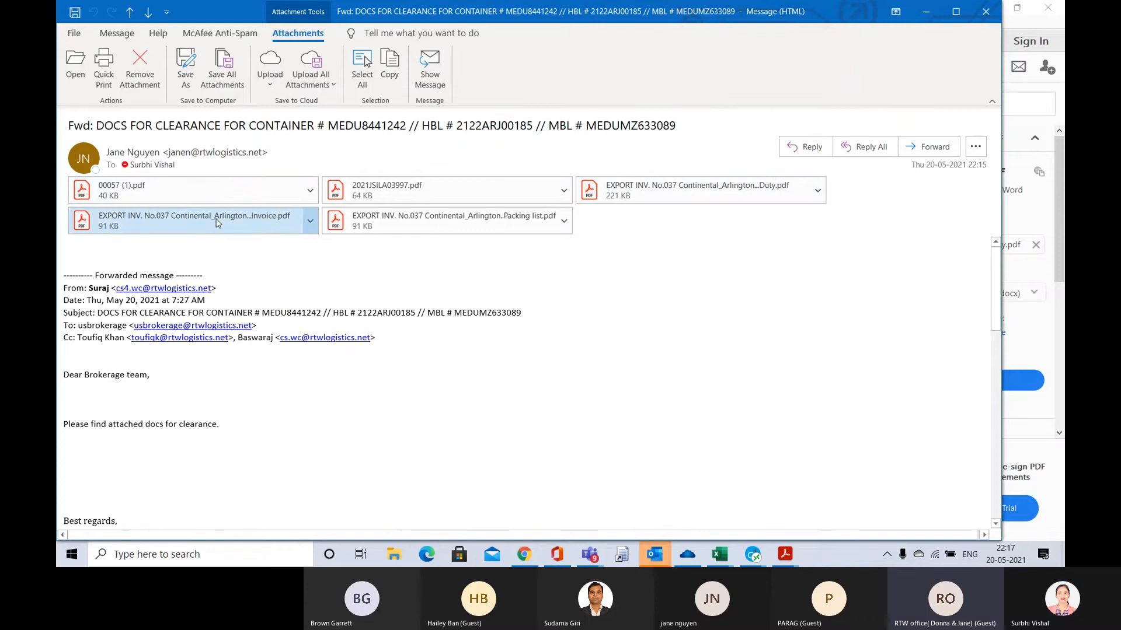
scroll(442, 239, "down", 10)
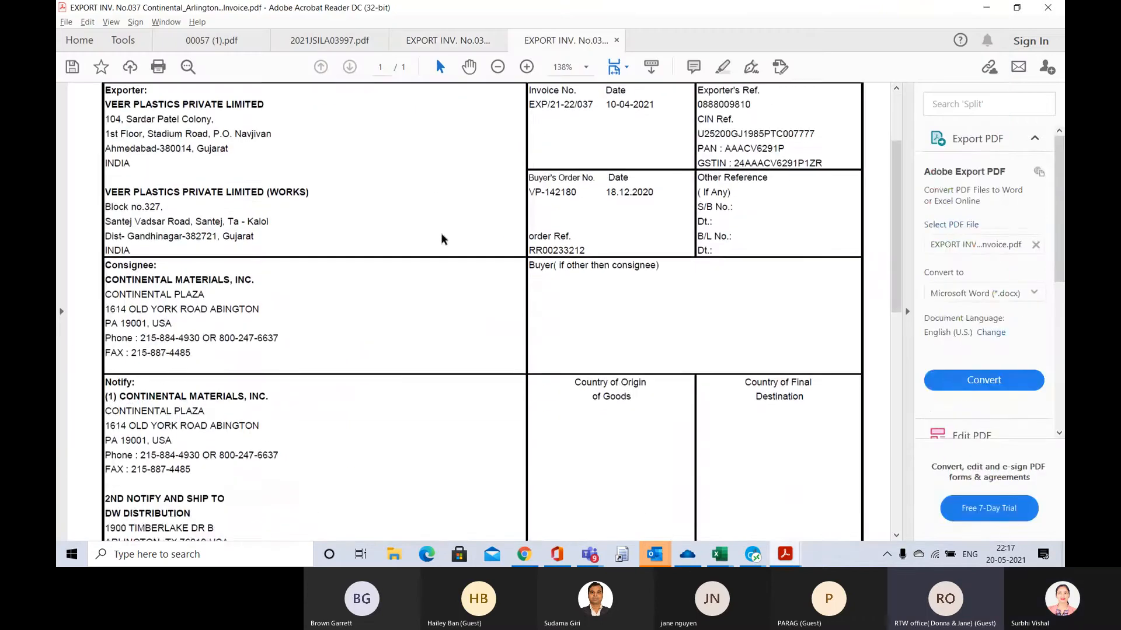
scroll(442, 240, "down", 1)
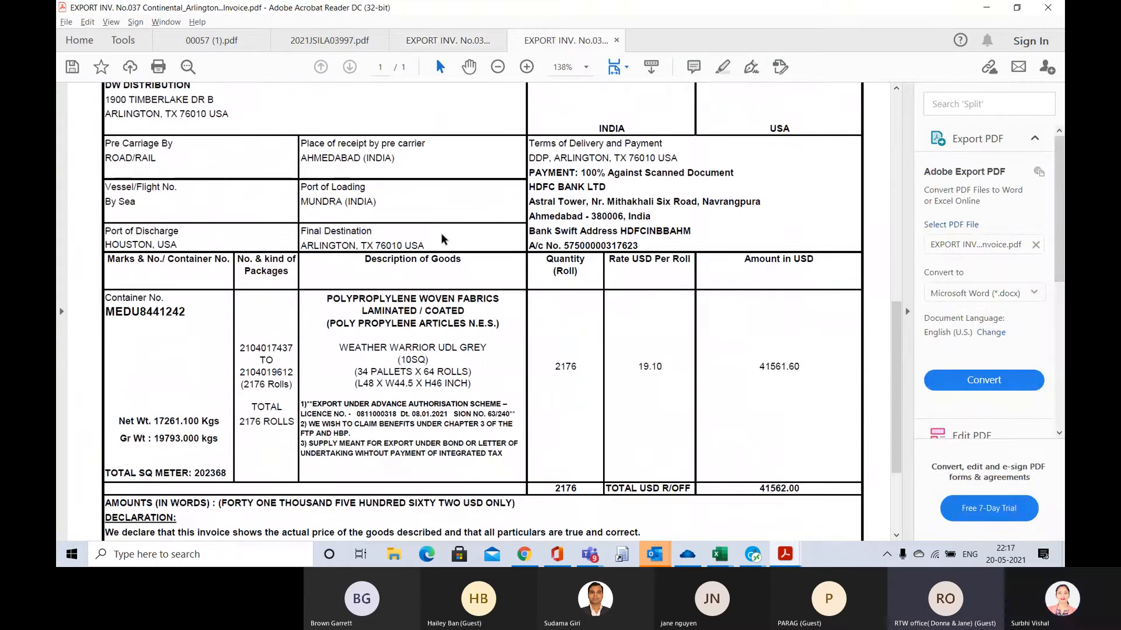
key("alt+Tab")
double_click(409, 217)
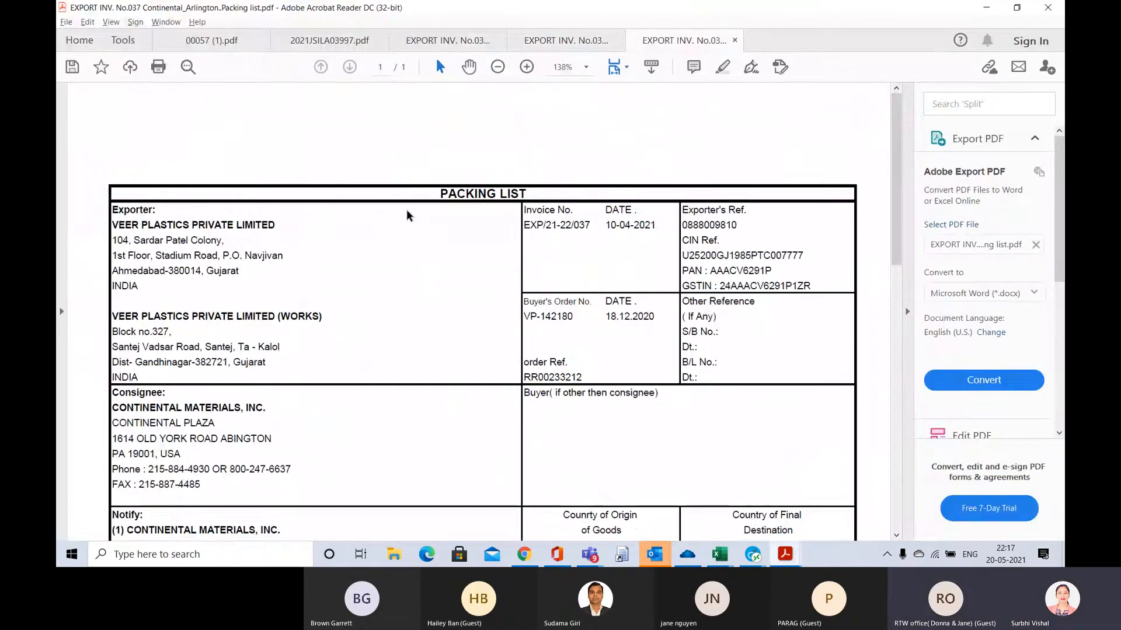
key("alt+Tab")
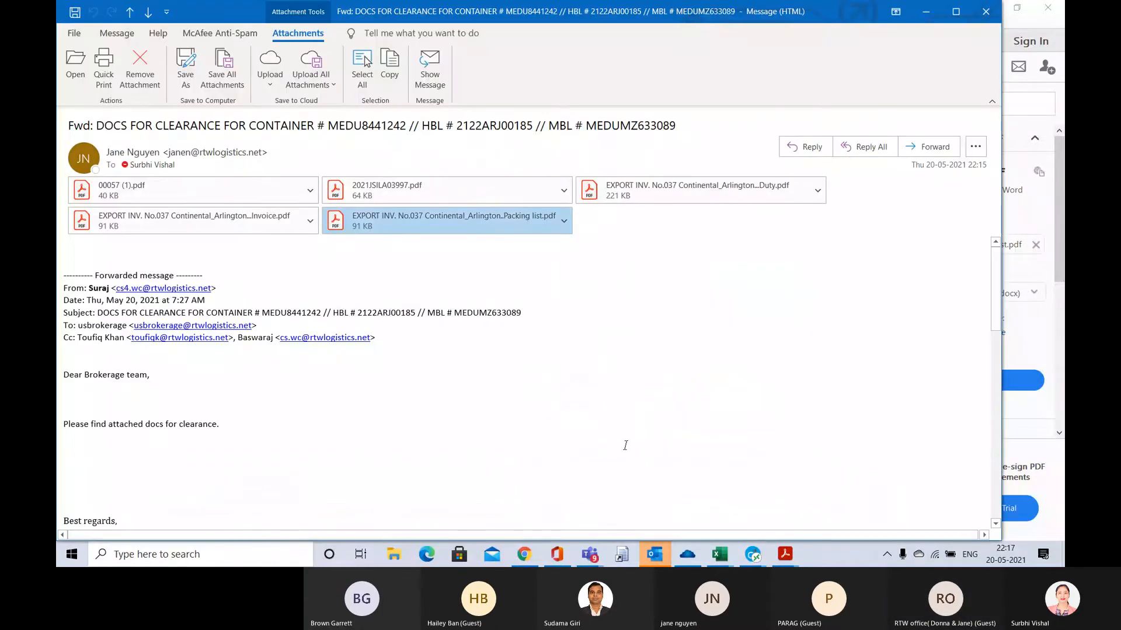
Switch to CargoWise One and sign in with the account password for RTW Logistics Inc, CARSON branch, forcing the other session to log off
left_click(753, 555)
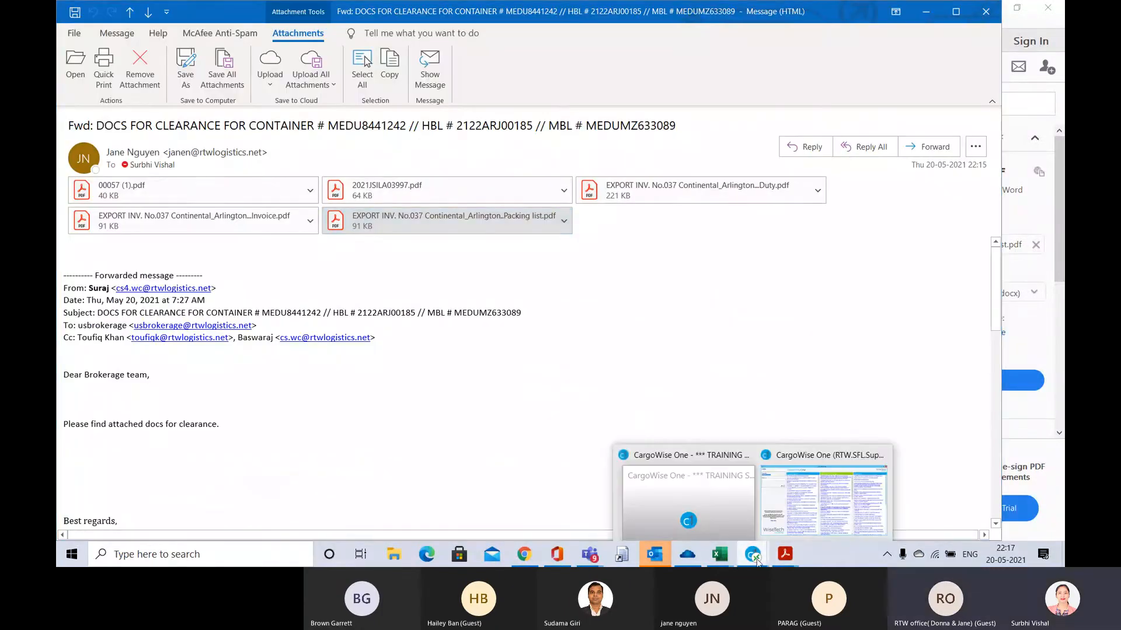
left_click(785, 489)
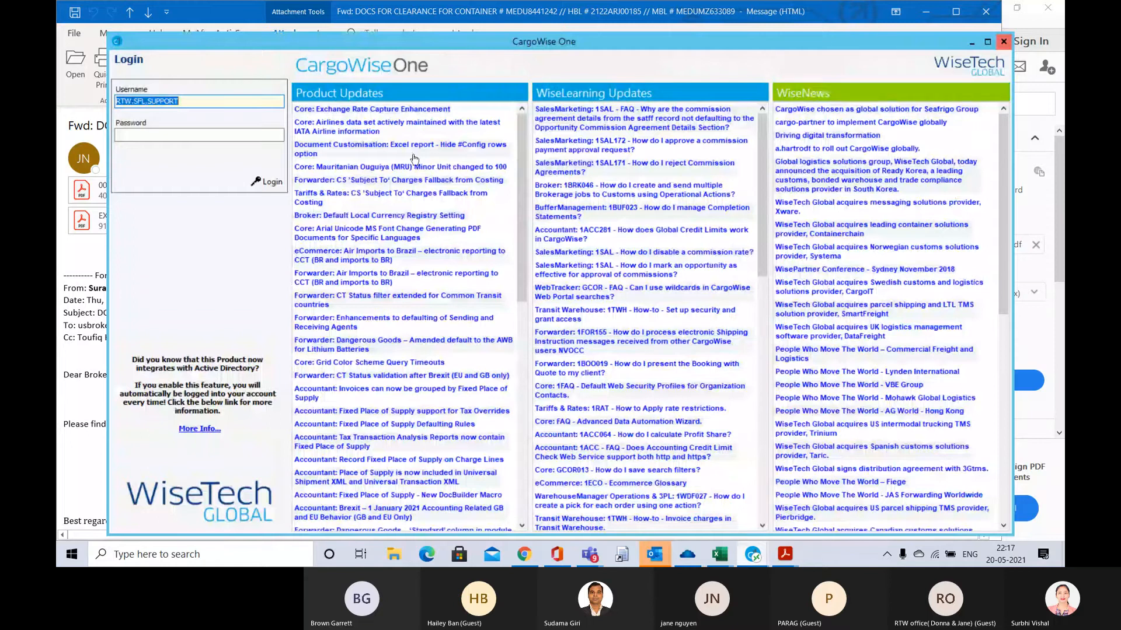
double_click(358, 37)
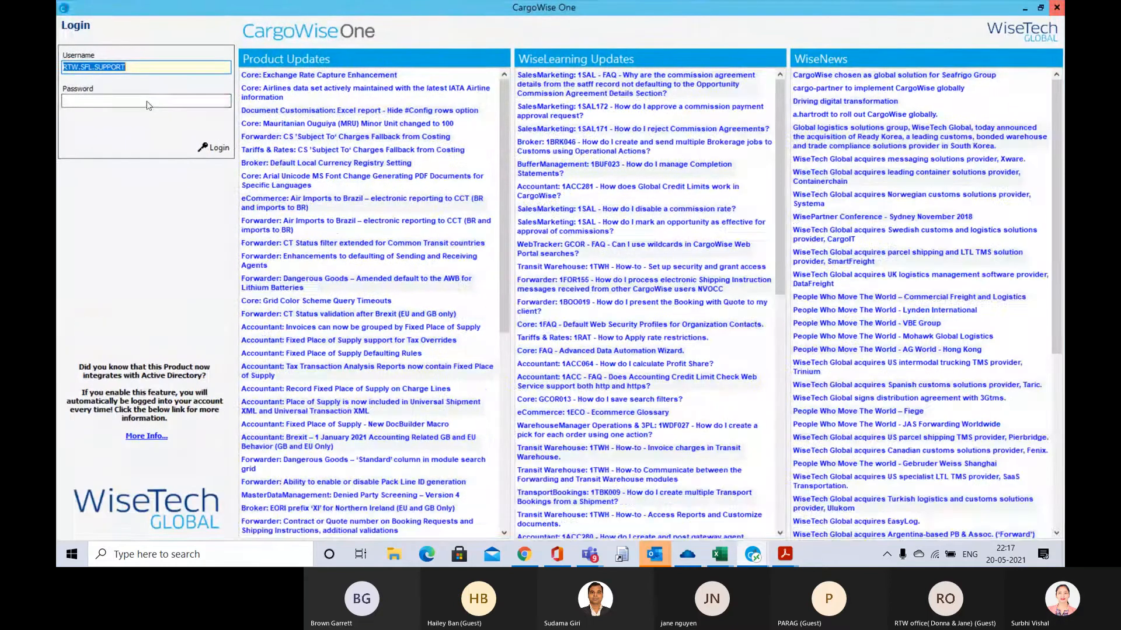
left_click(147, 101)
type("*")
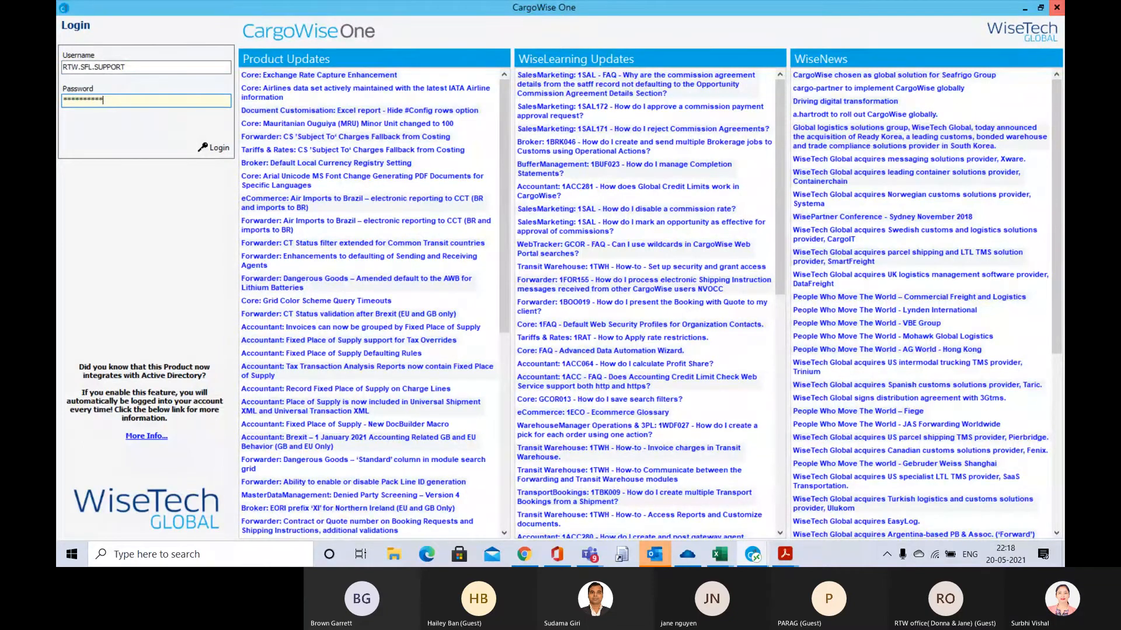
key("Return")
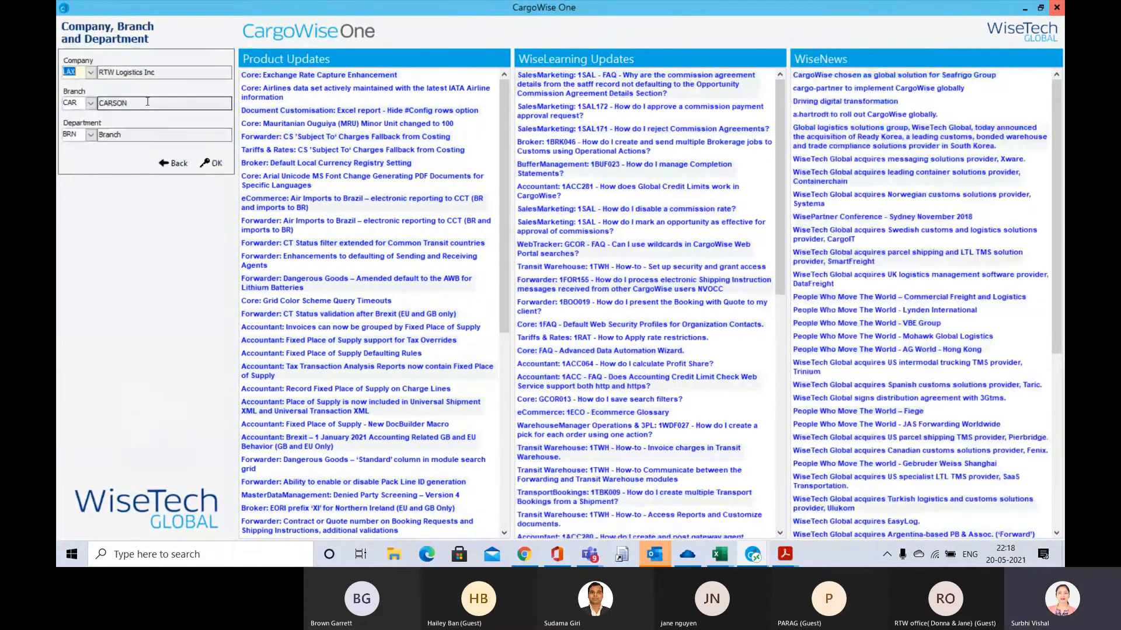
left_click(216, 166)
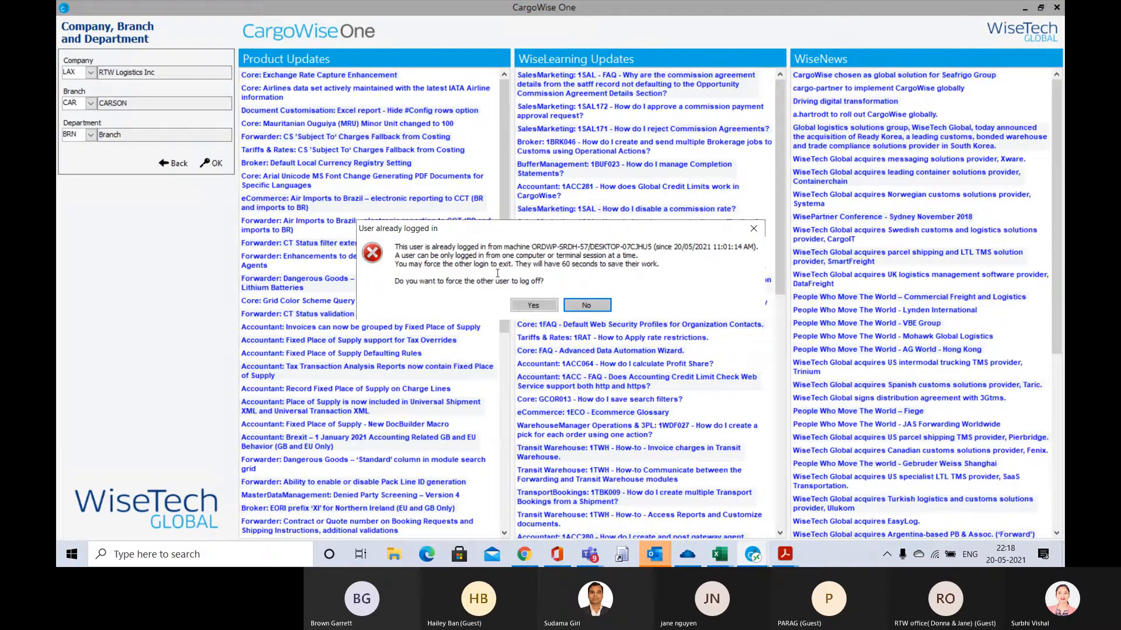
left_click(533, 306)
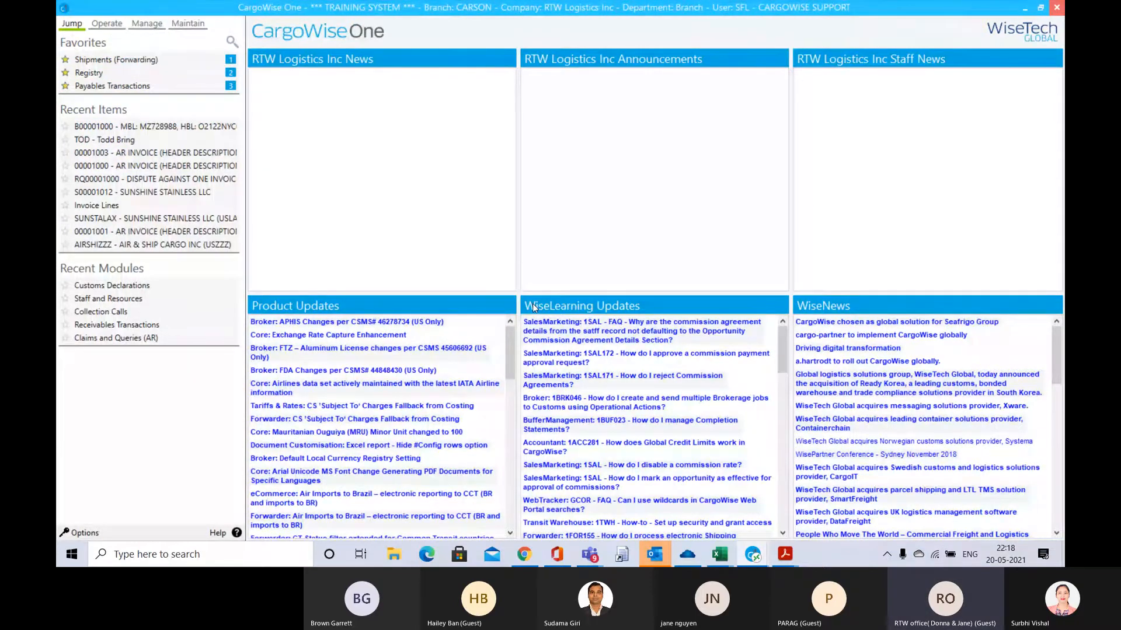
Open the Customs Declarations module under the Customs operations and create a new declaration
left_click(107, 24)
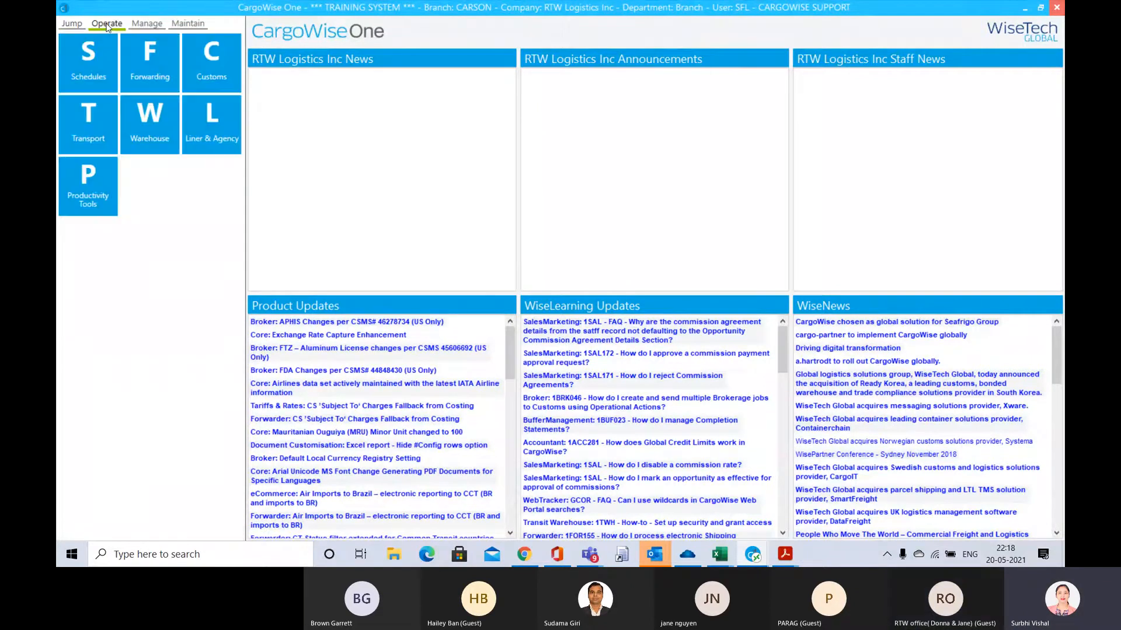
left_click(207, 74)
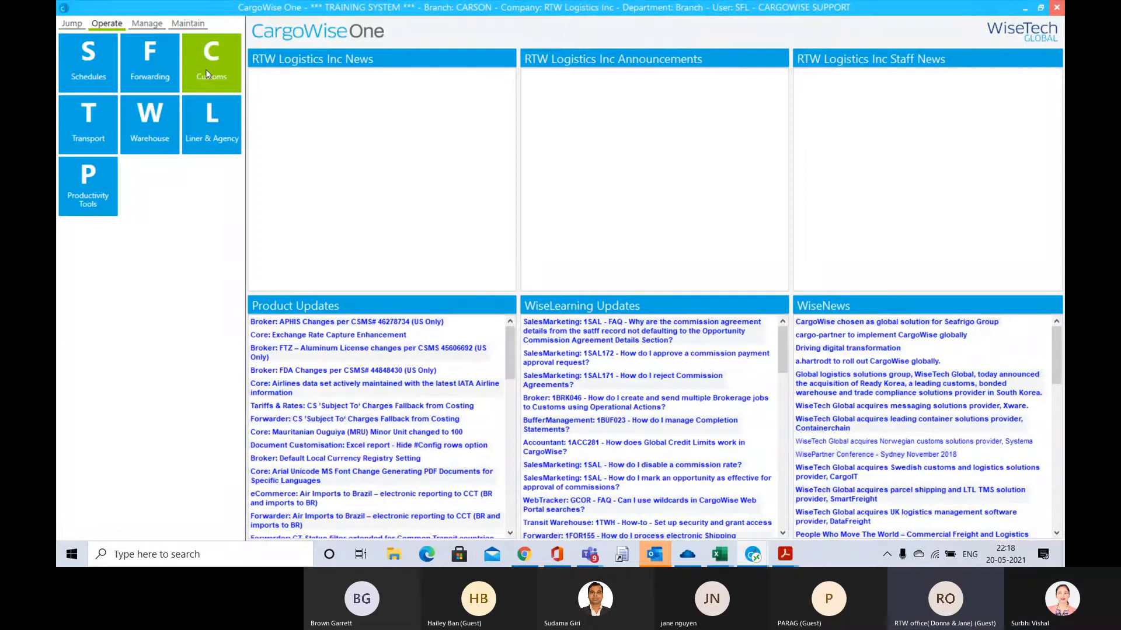
left_click(209, 73)
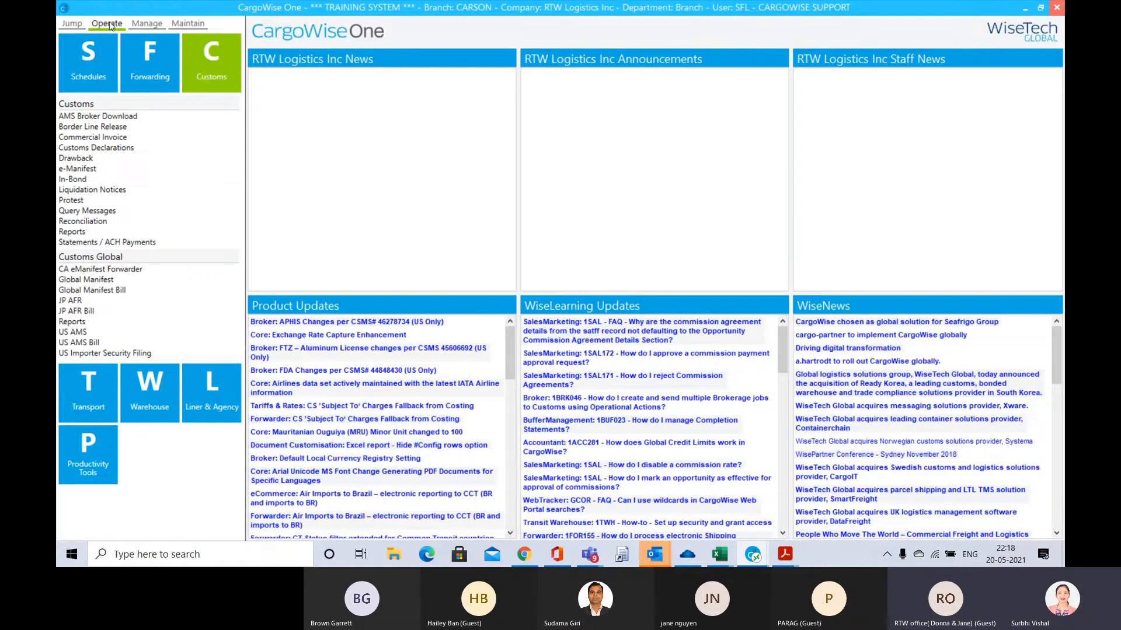
left_click(108, 147)
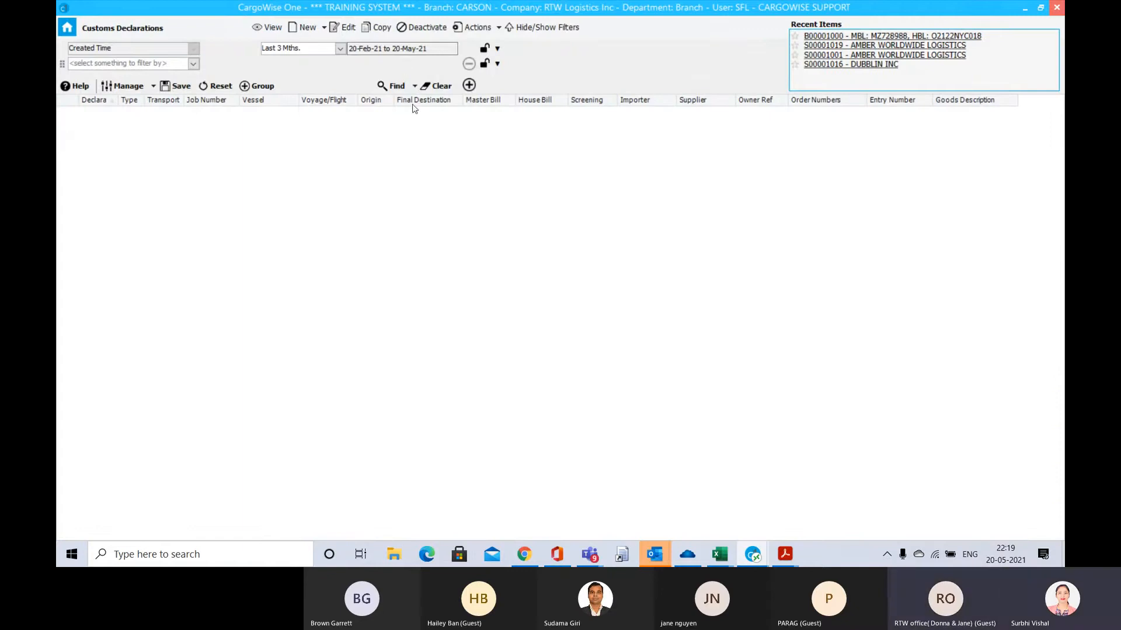
left_click(307, 27)
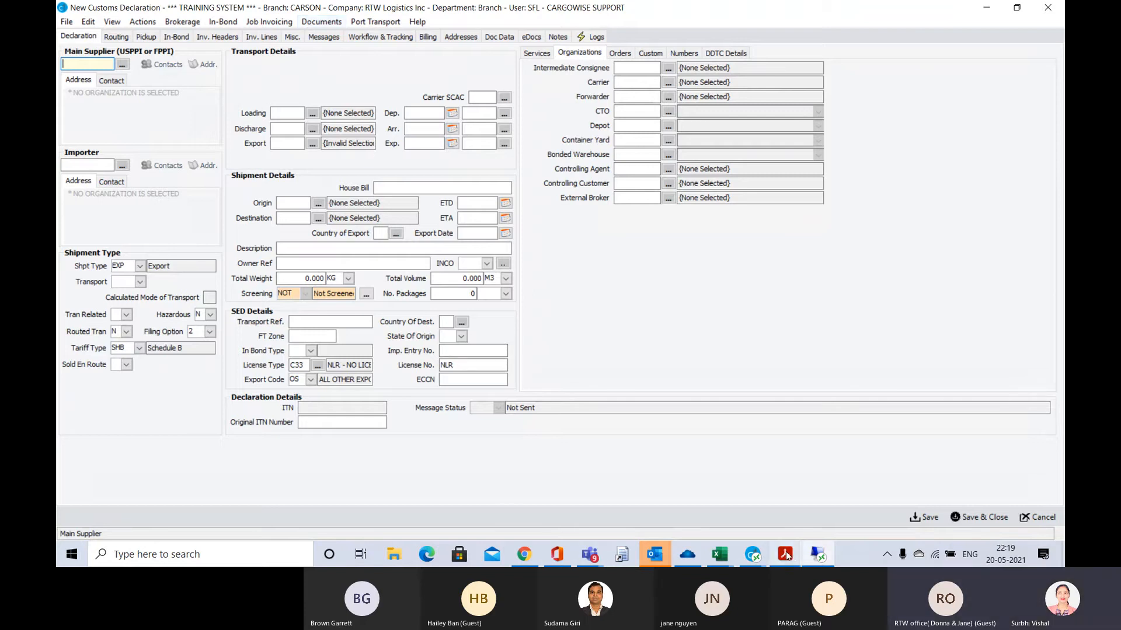
Examine the consignor and consignee details in the express-release document and the invoice for the new declaration
mouse_move(788, 555)
left_click(430, 477)
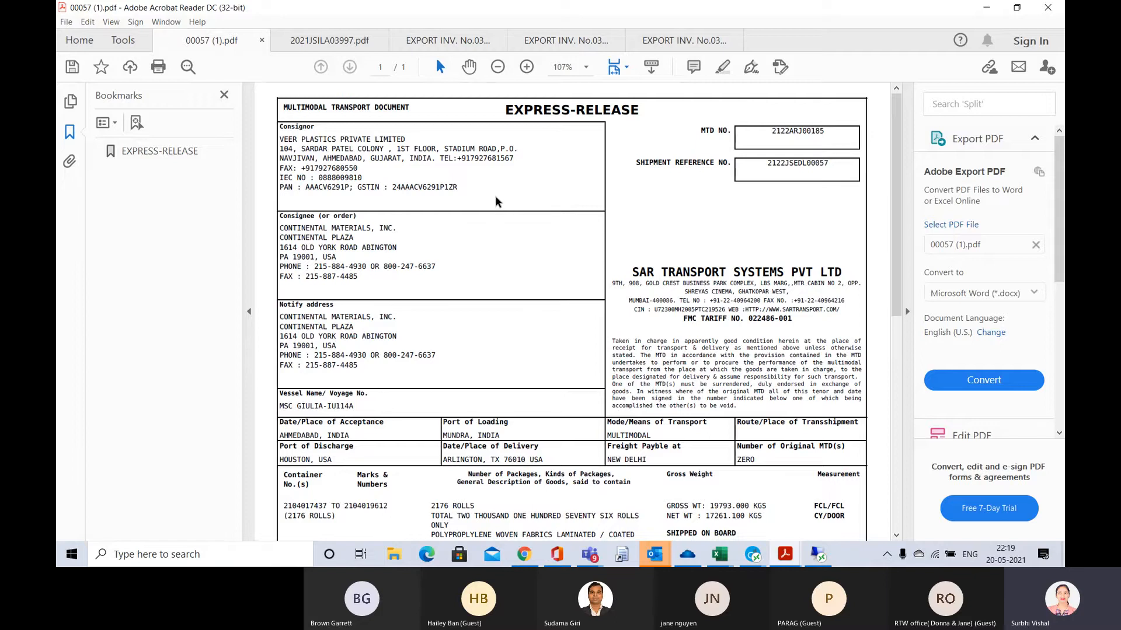
key("alt+Tab")
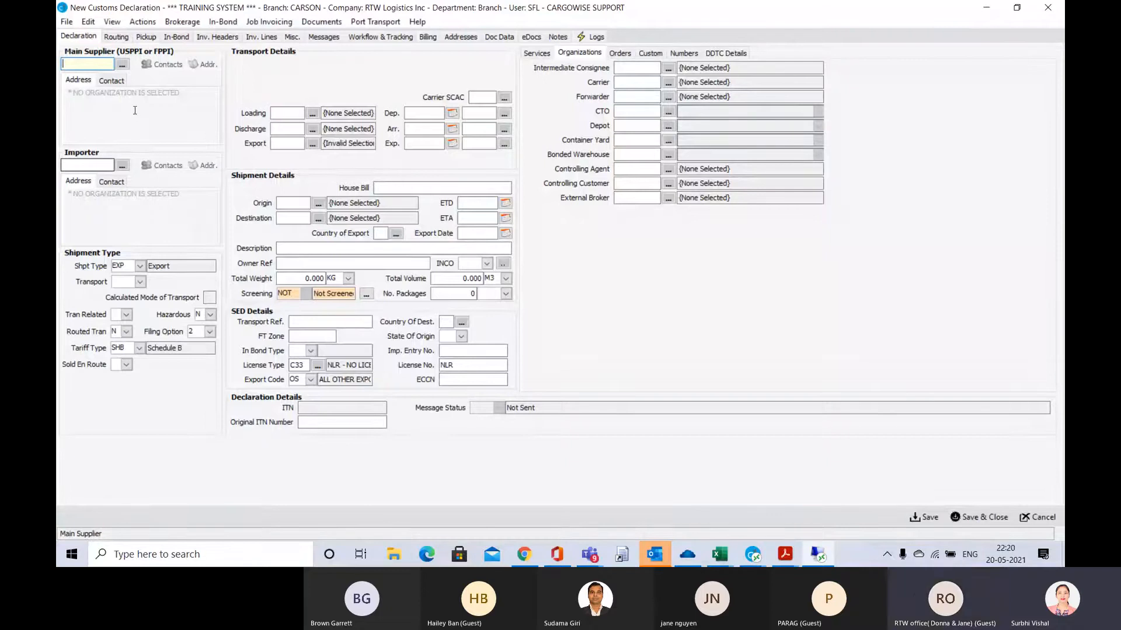
key("alt+Tab")
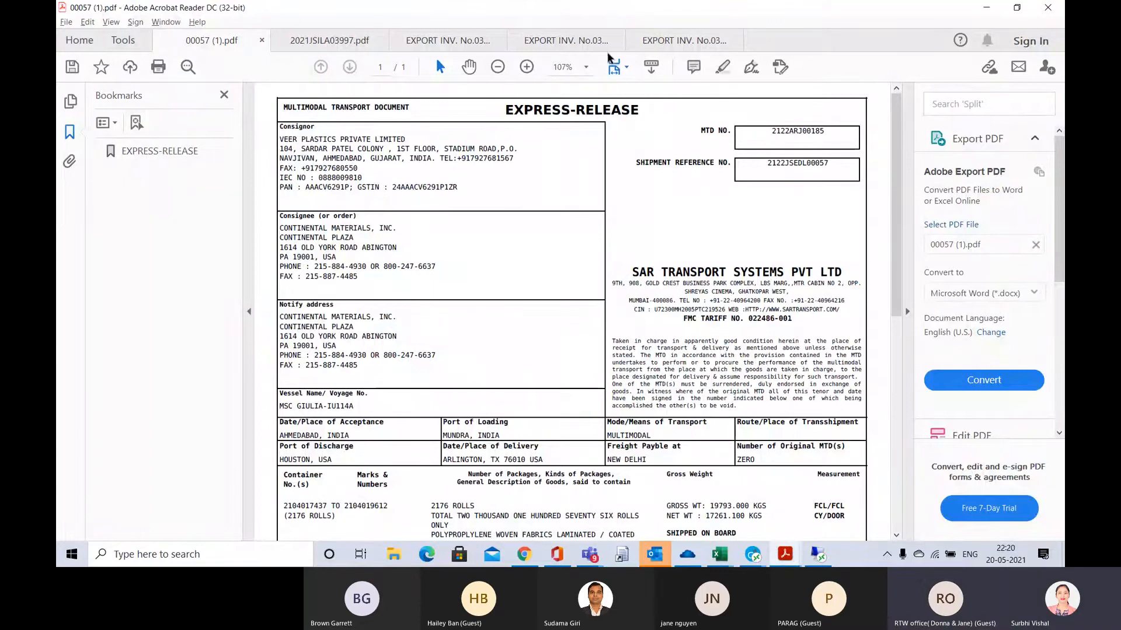
left_click(588, 39)
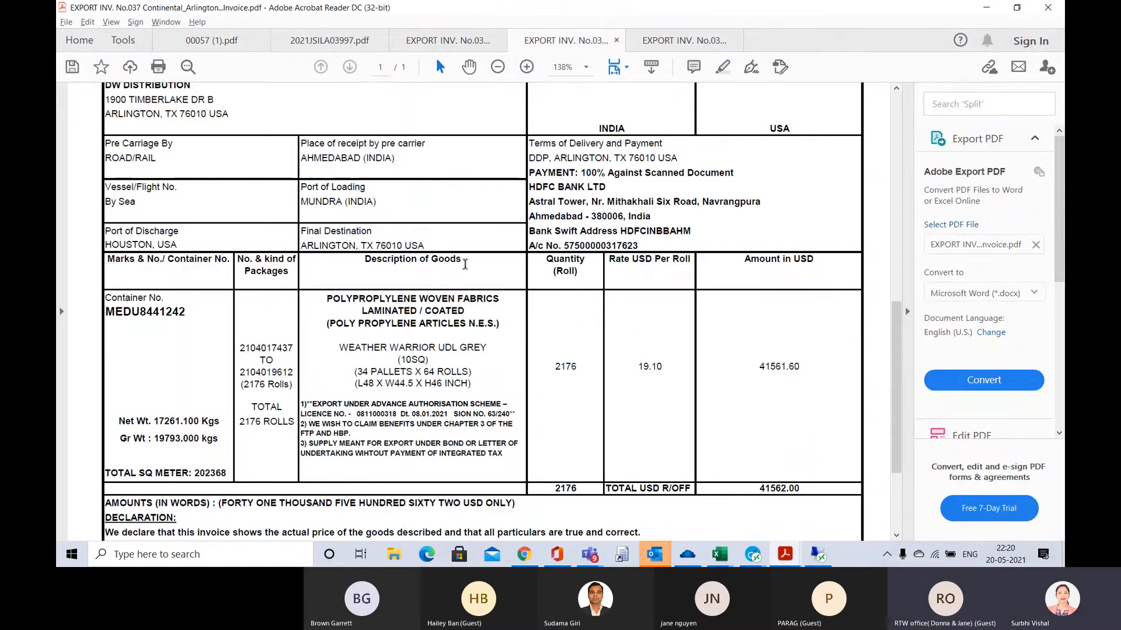
scroll(456, 252, "up", 6)
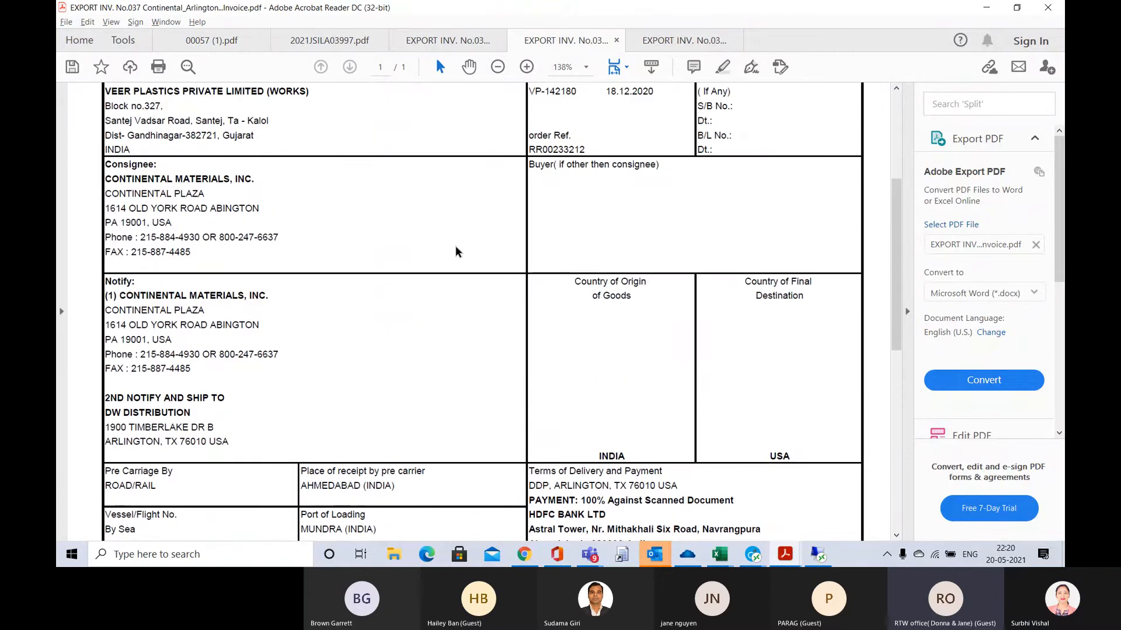
scroll(456, 252, "up", 2)
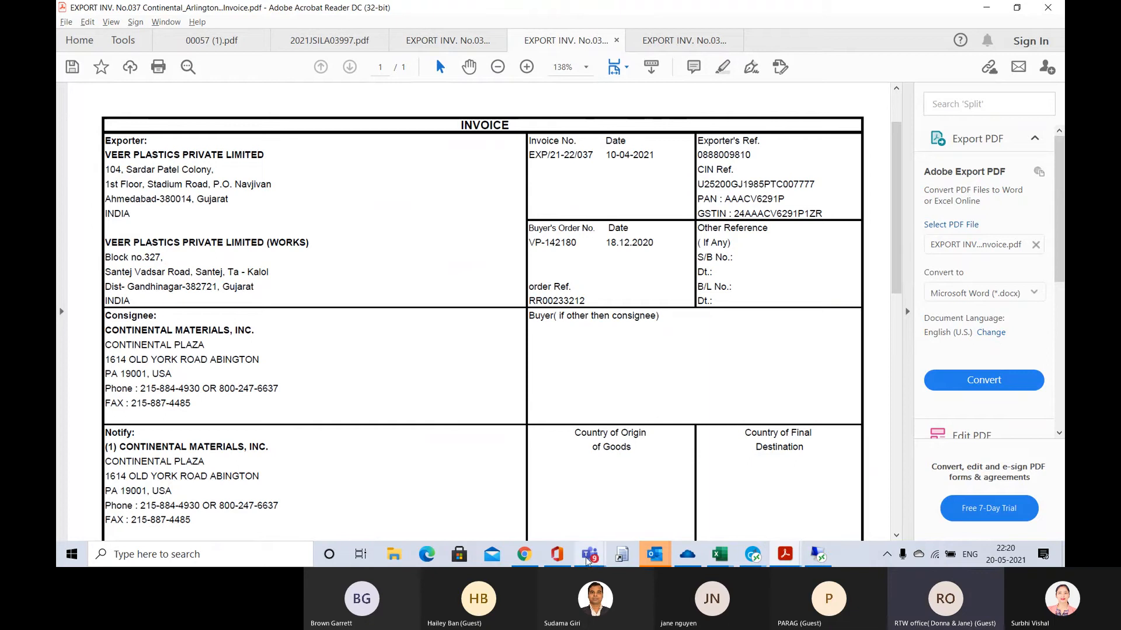
mouse_move(596, 560)
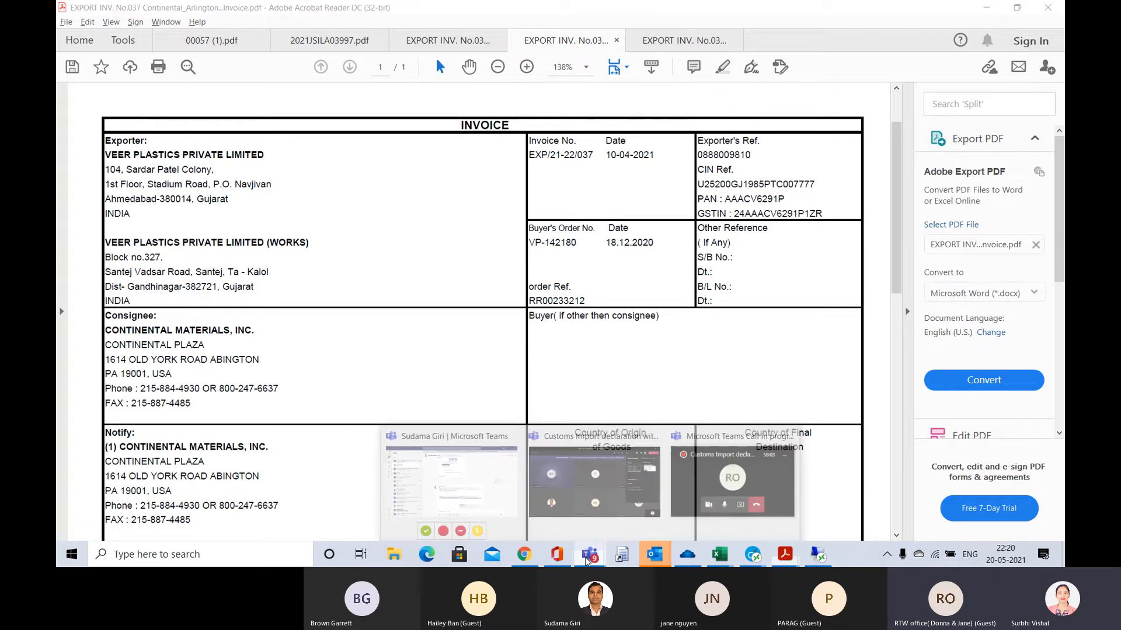
left_click(613, 479)
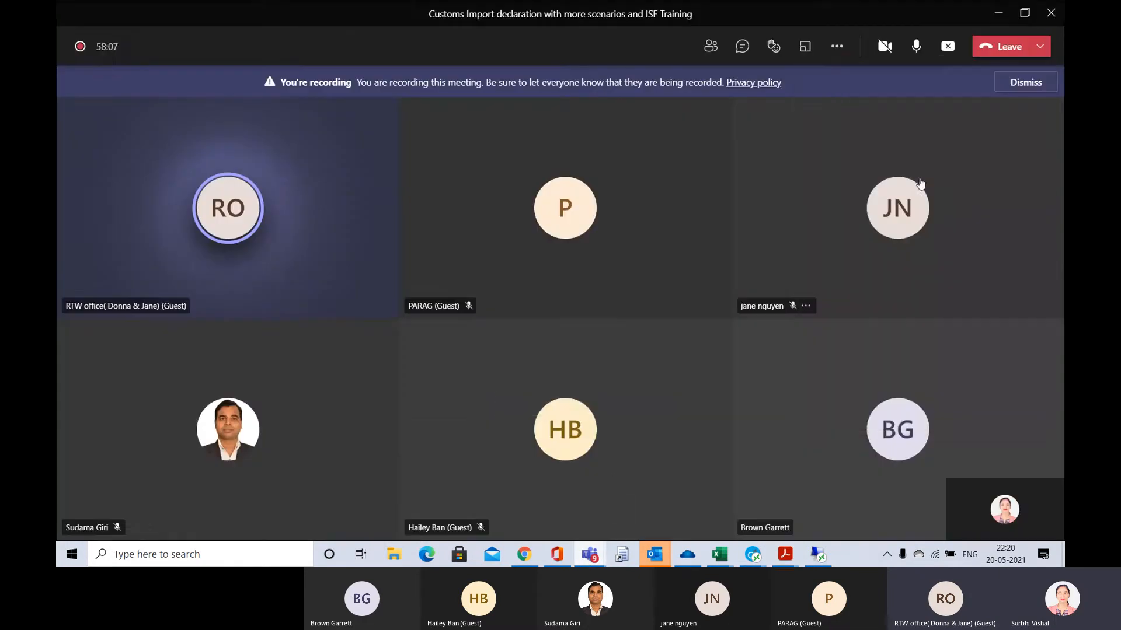
left_click(915, 47)
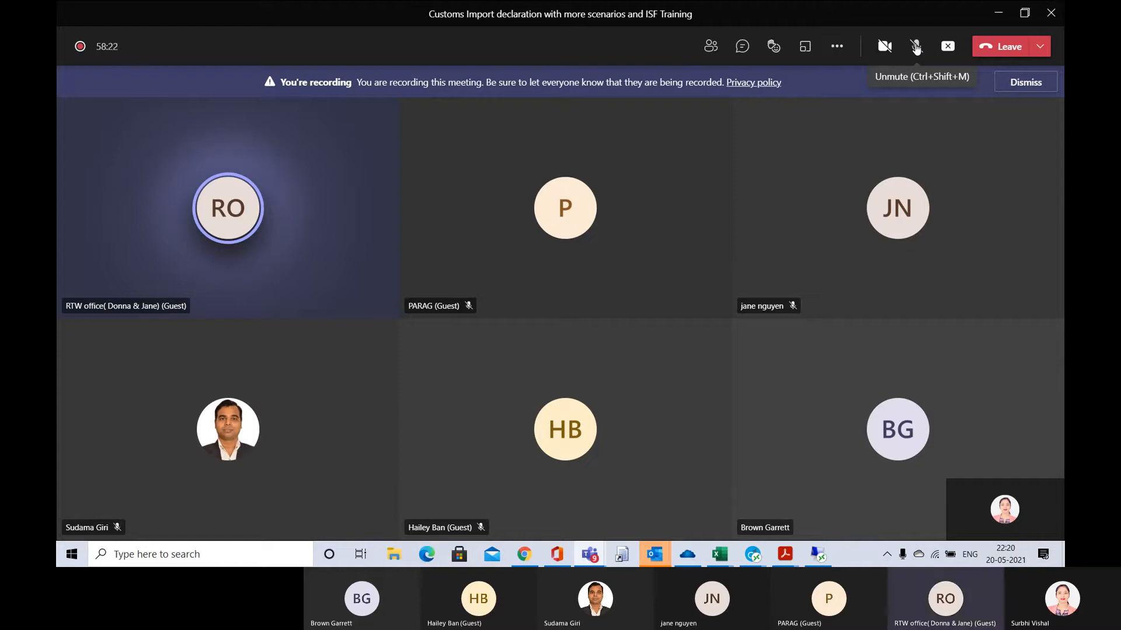
left_click(917, 49)
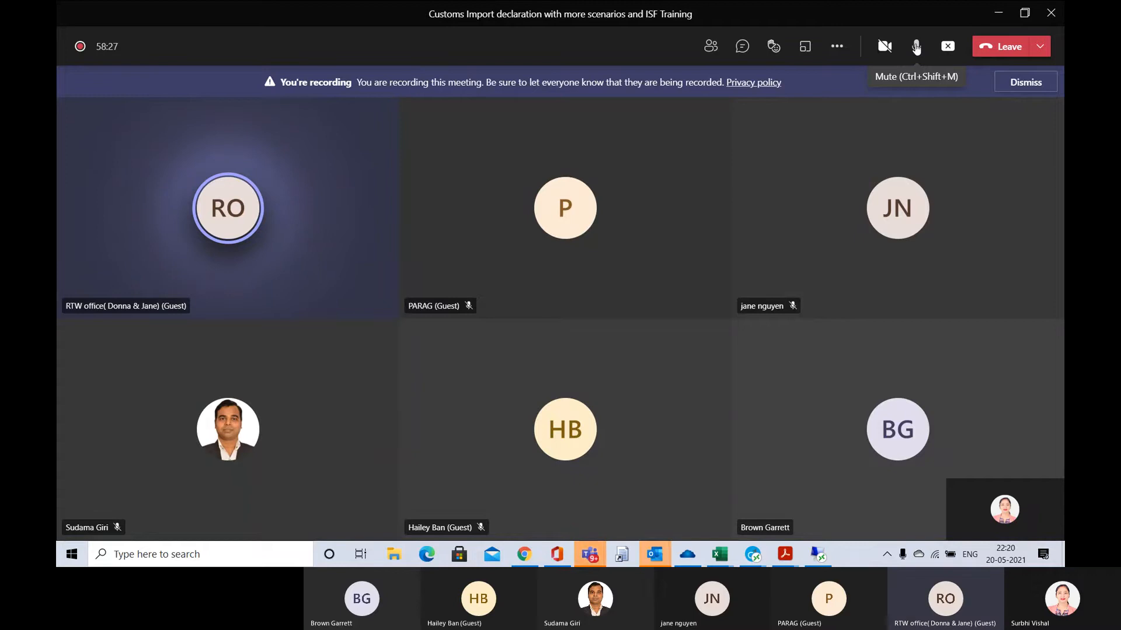
Switch to CargoWise One, open the main supplier search, clear all its filters, and check the exporter's name in the invoice
key("alt+Tab")
key("alt+Tab")
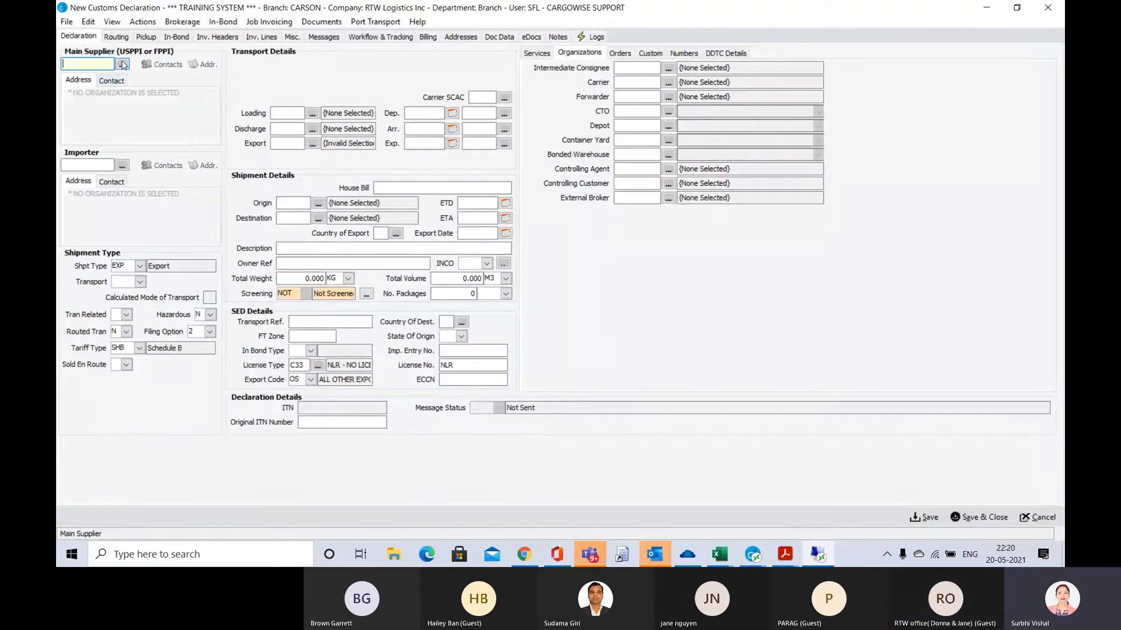
left_click(123, 66)
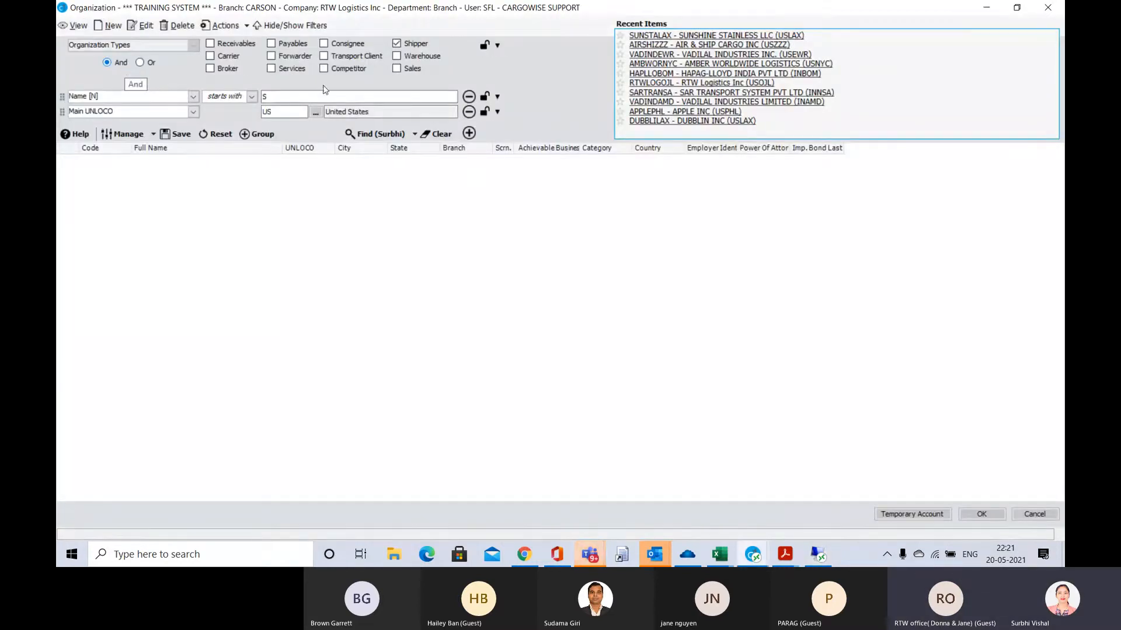
left_click(442, 135)
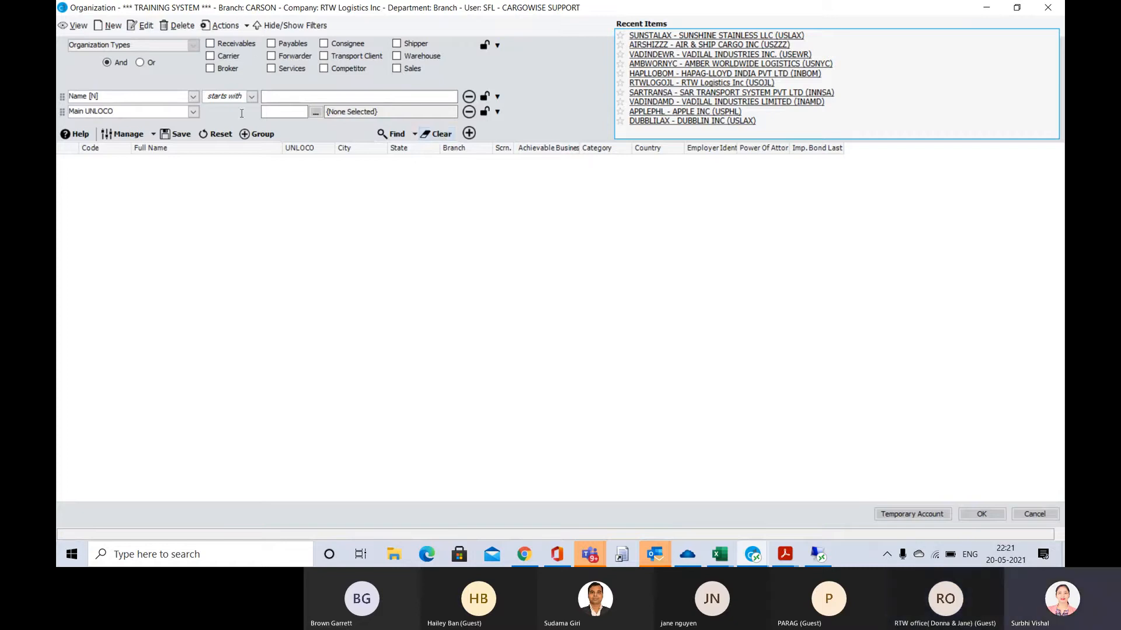
key("alt+Tab")
key("alt+Tab")
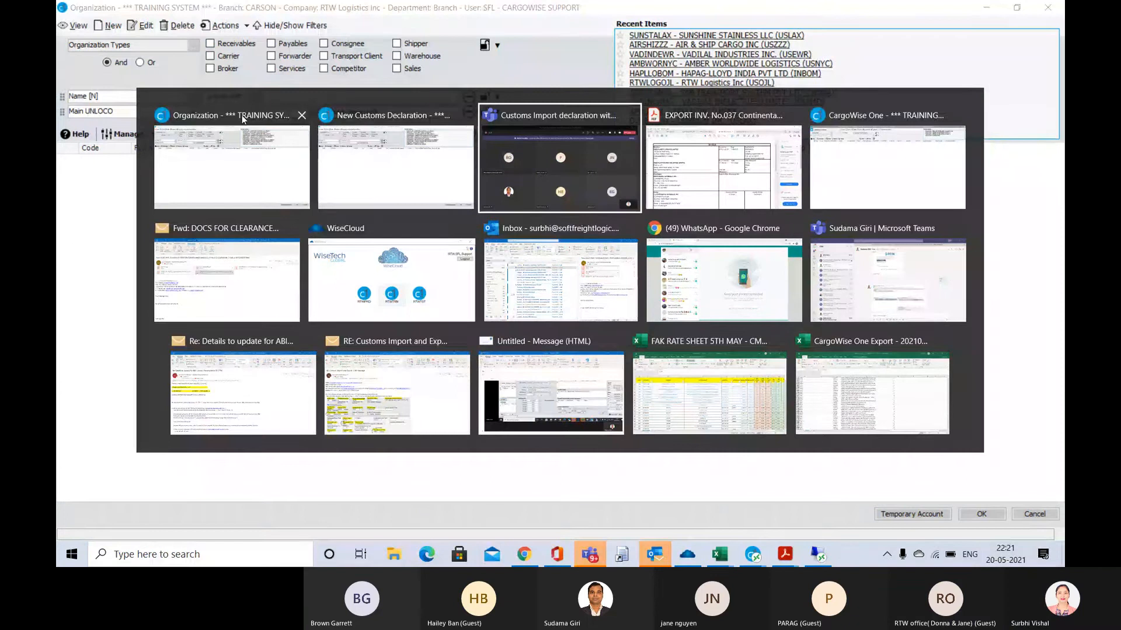
key("alt+Tab")
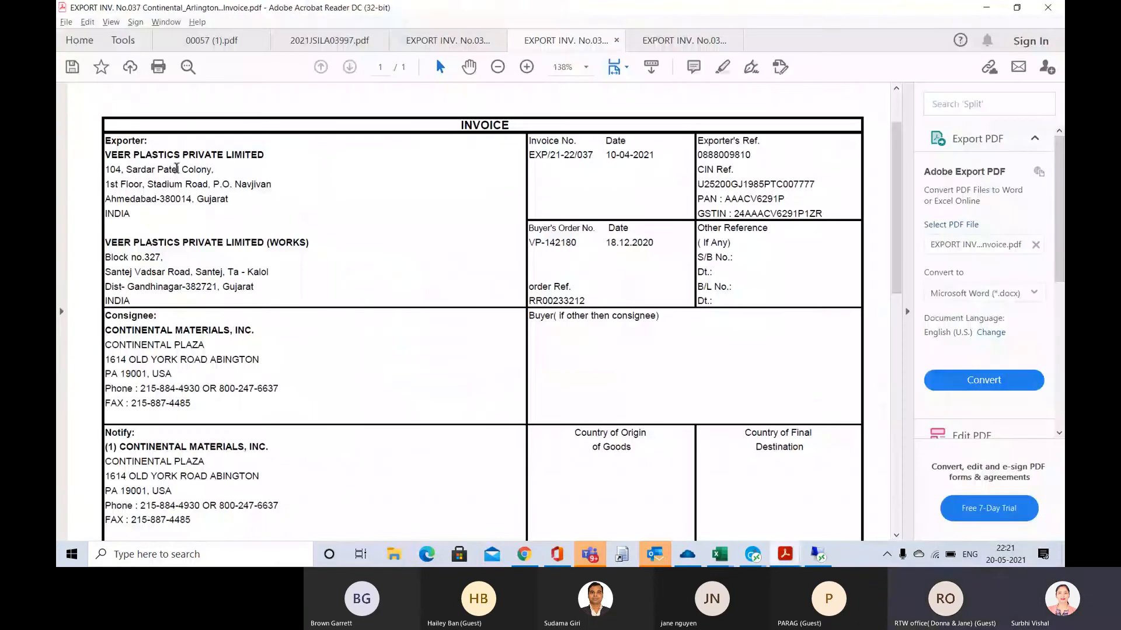
key("alt+Tab")
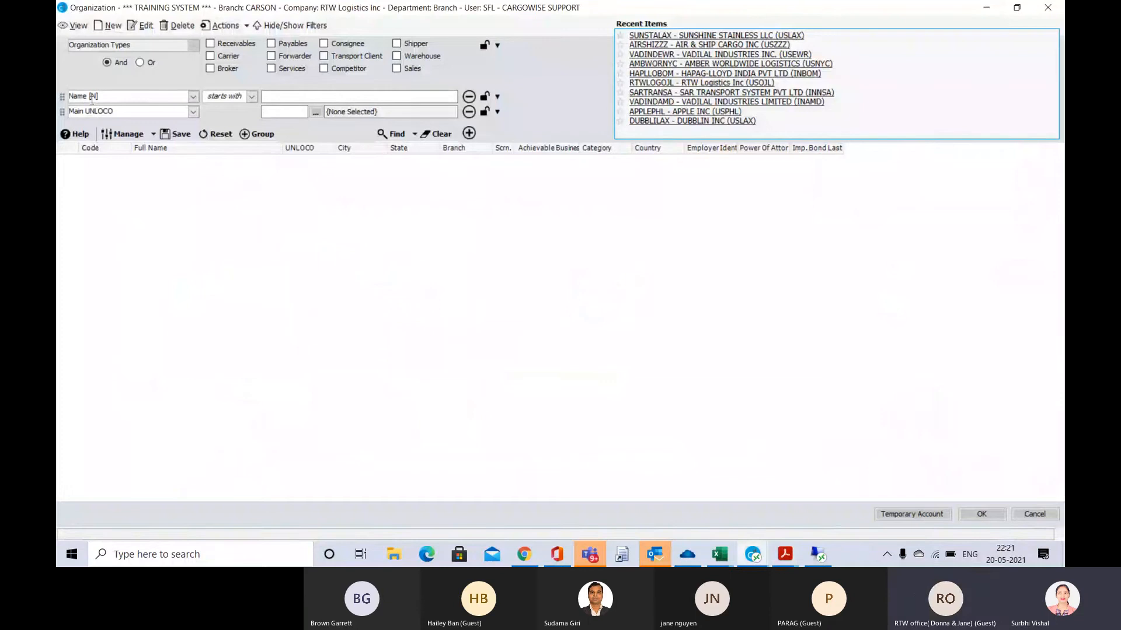
Try to set up the supplier search for shippers whose names start with VEER, and cancel out of the search
left_click(194, 98)
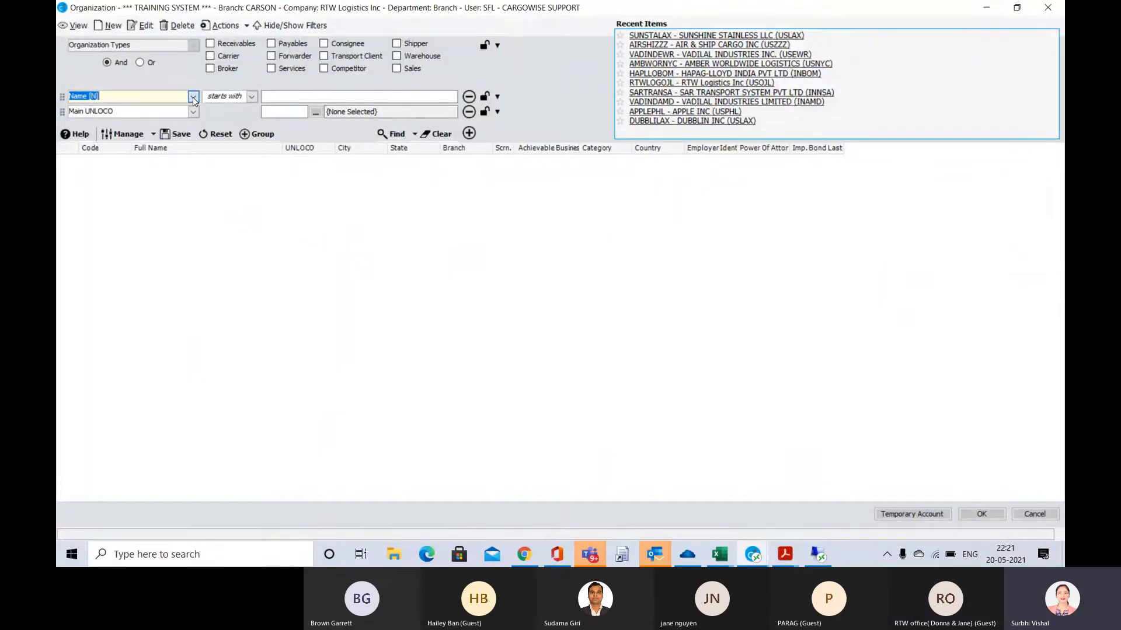
left_click(193, 98)
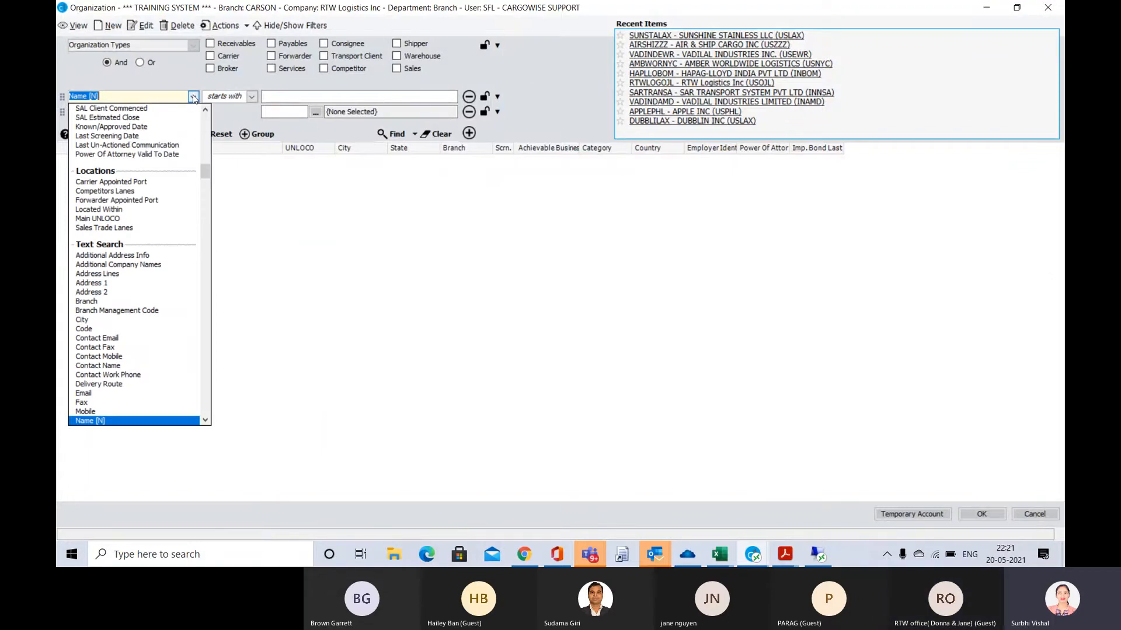
left_click(250, 97)
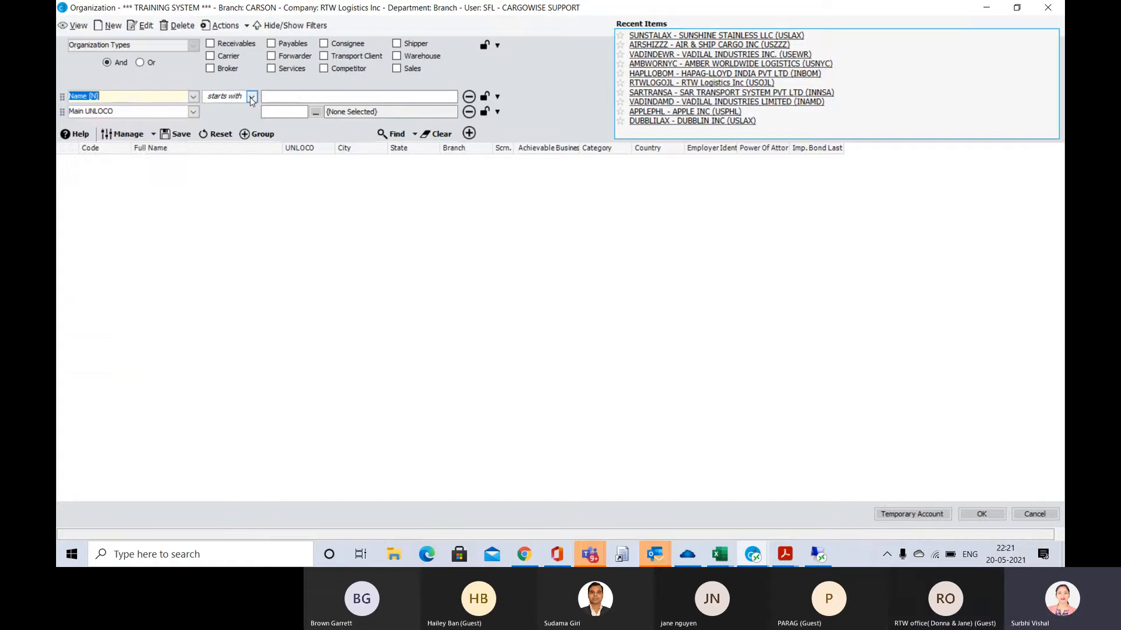
left_click(282, 95)
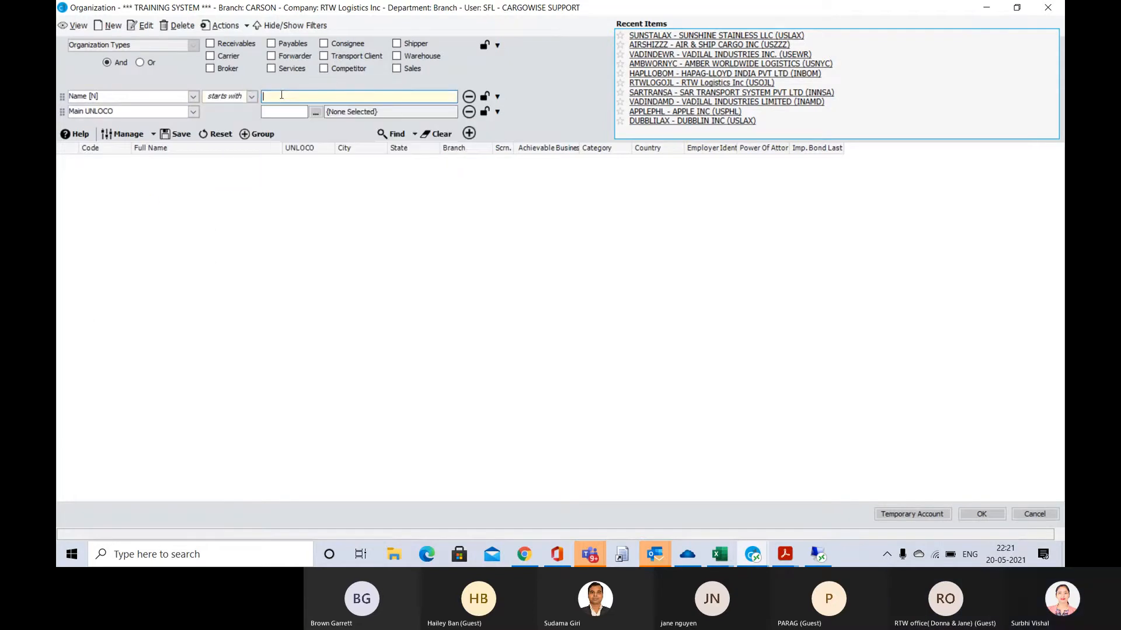
type("VEER")
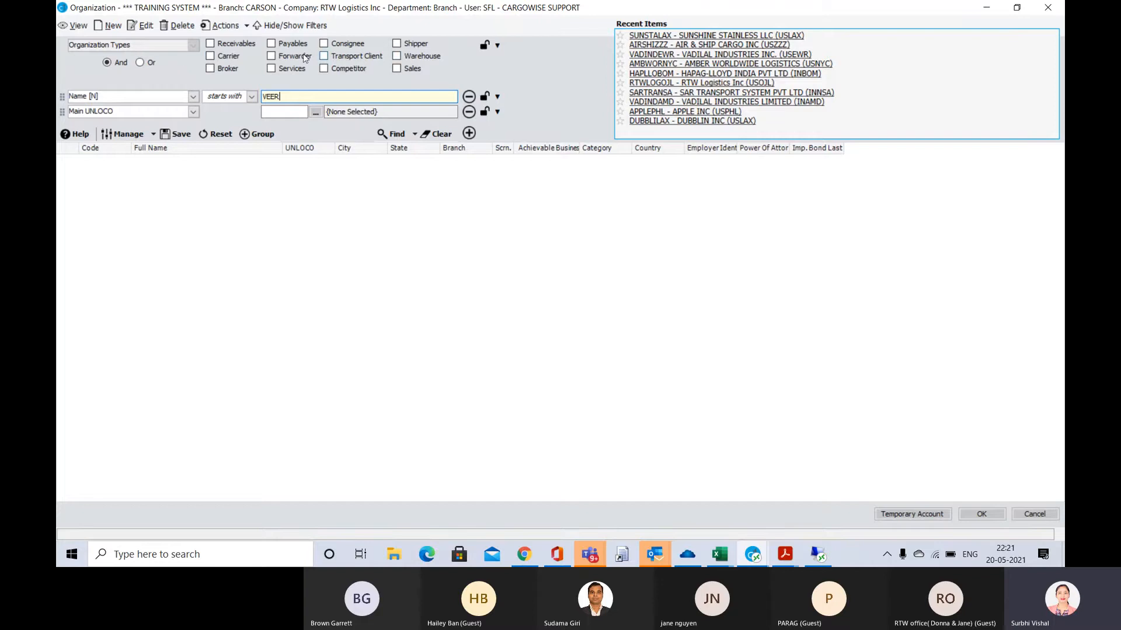
left_click(396, 45)
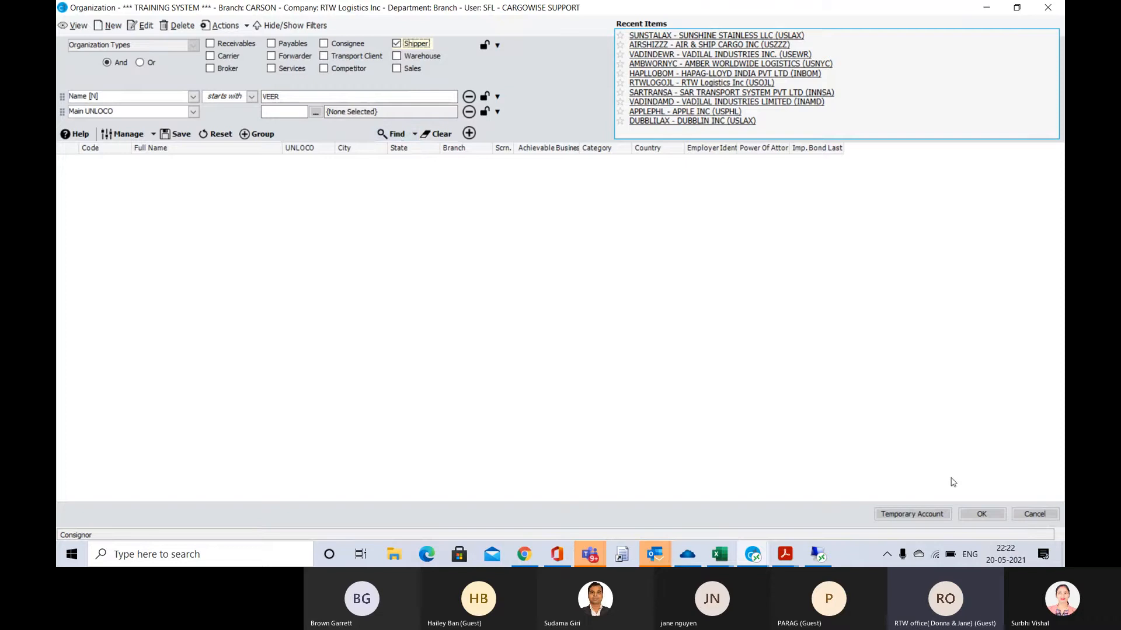
left_click(1042, 512)
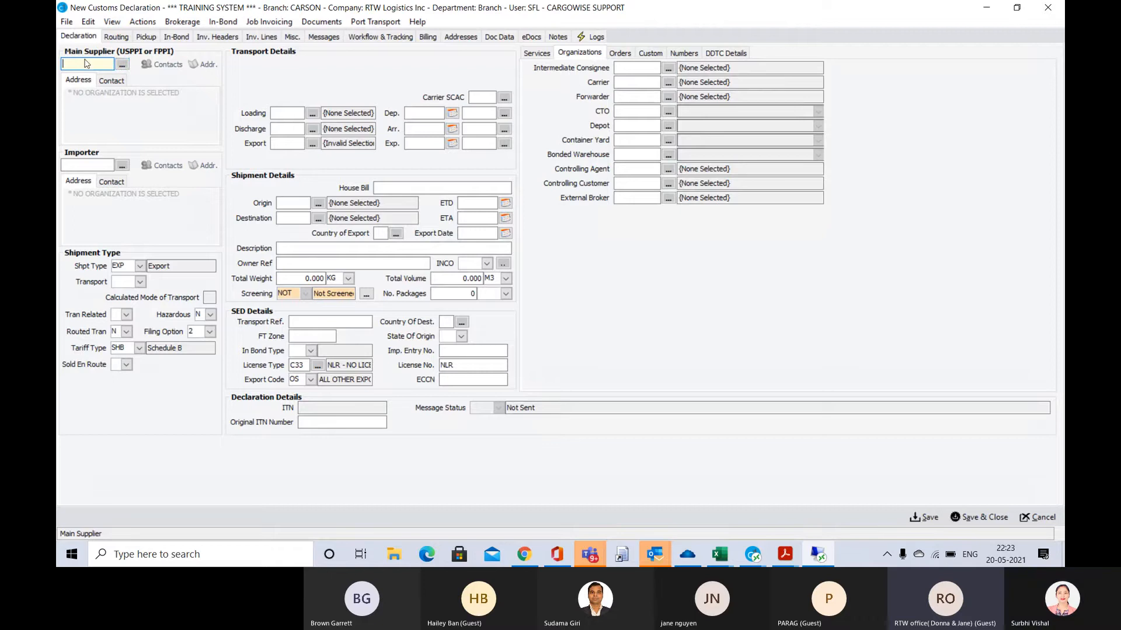
left_click(123, 67)
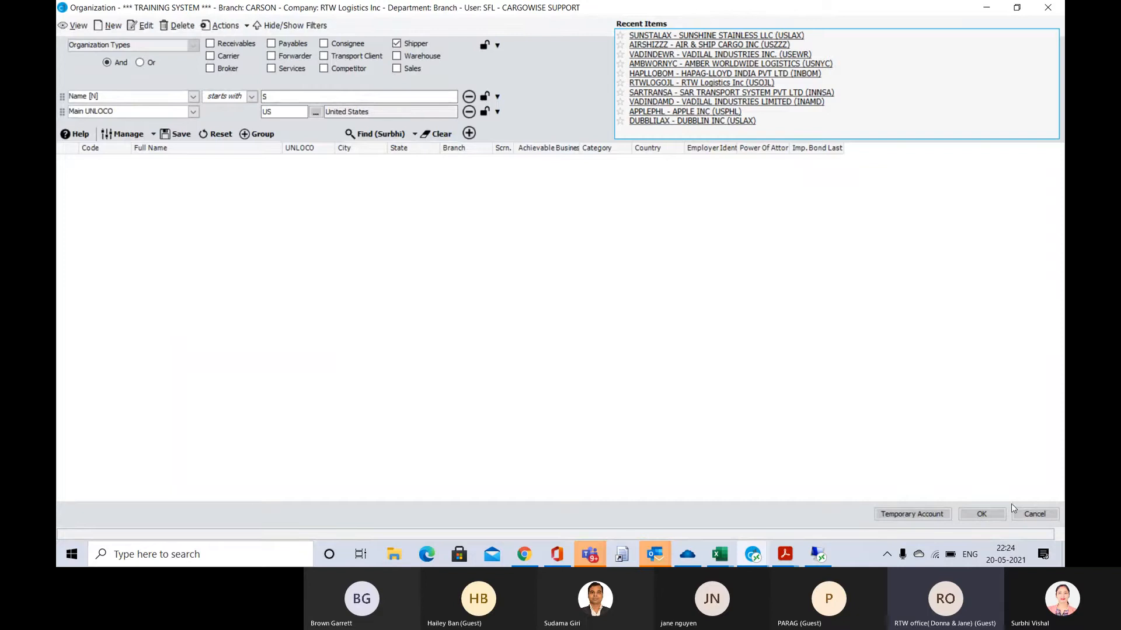
left_click(1033, 515)
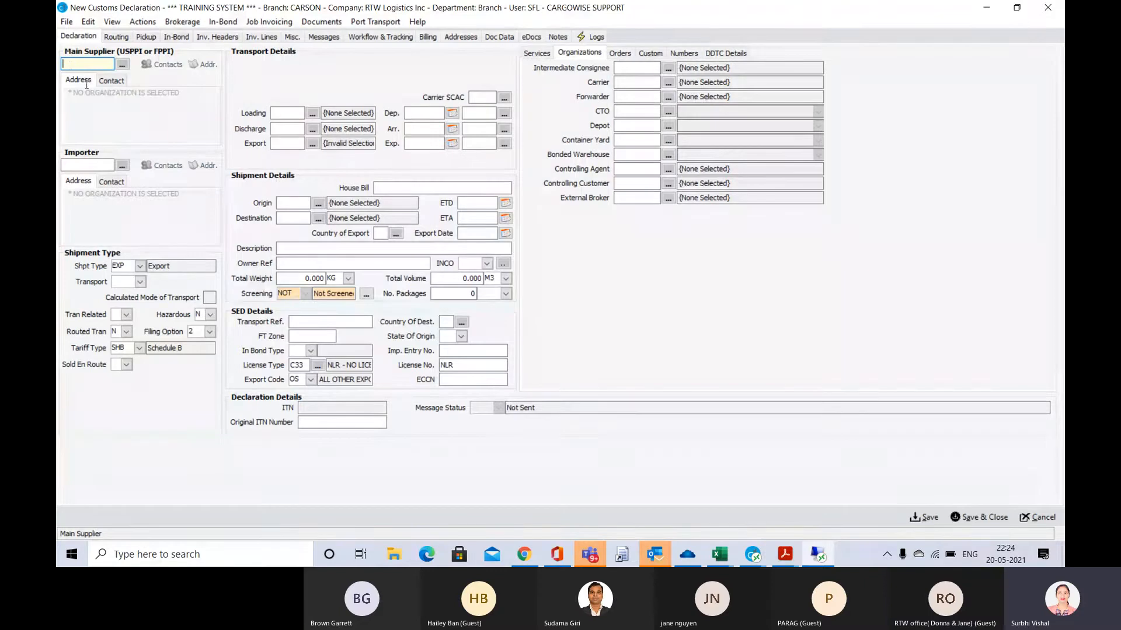
Open the main supplier search and empty its Main UNLOCO and name filters, keeping the Shipper organization type
left_click(122, 65)
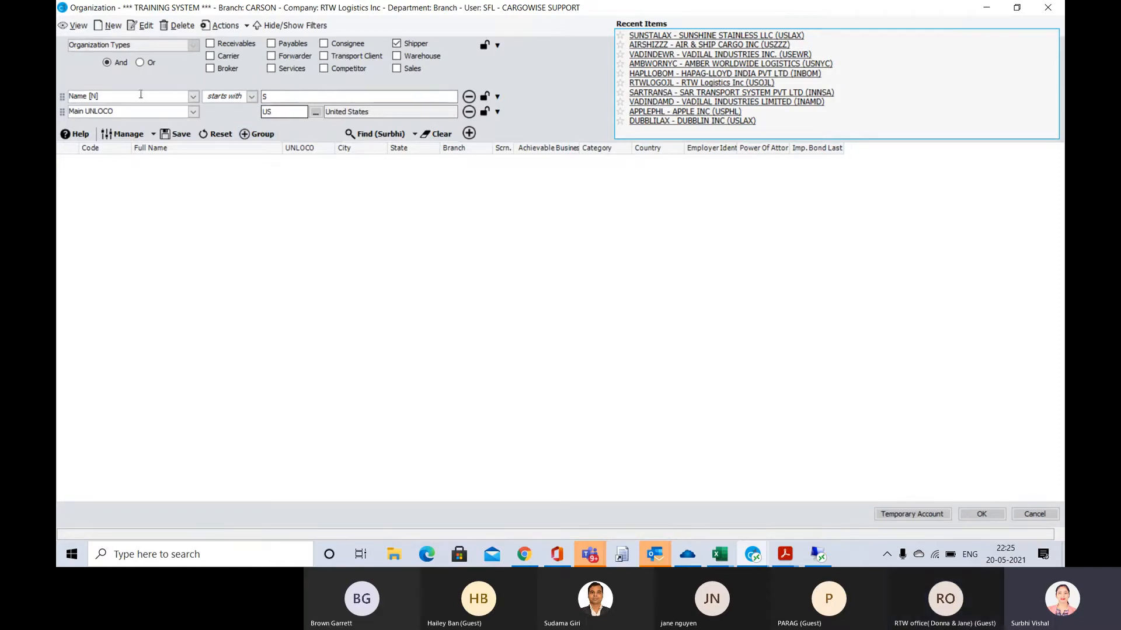
left_click(281, 111)
key("BackSpace")
key("BackSpace")
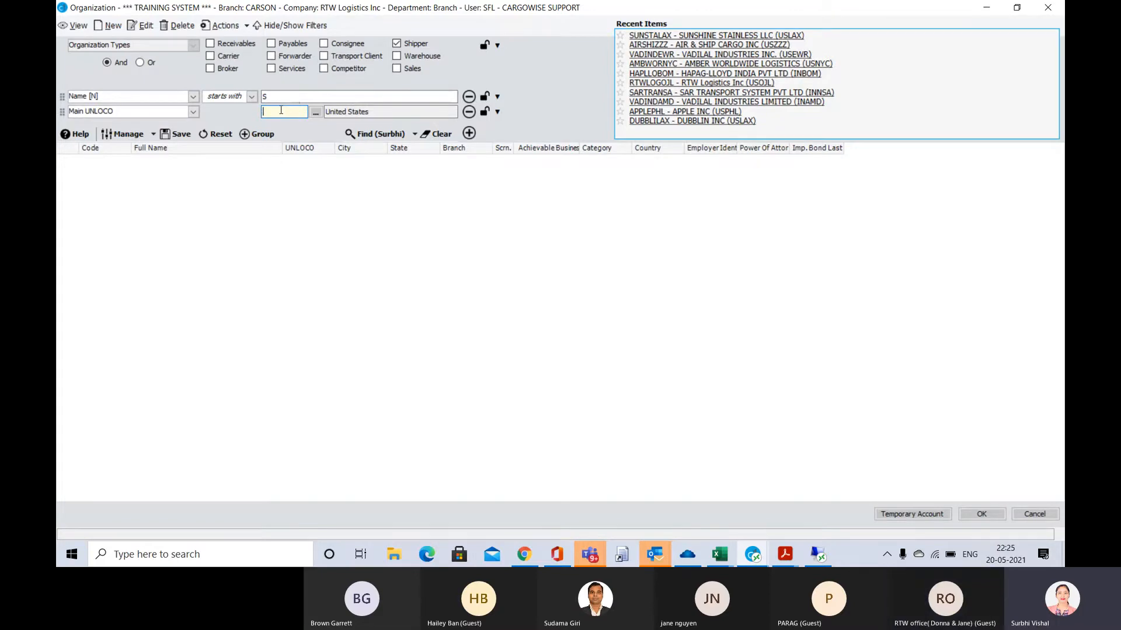
left_click(295, 97)
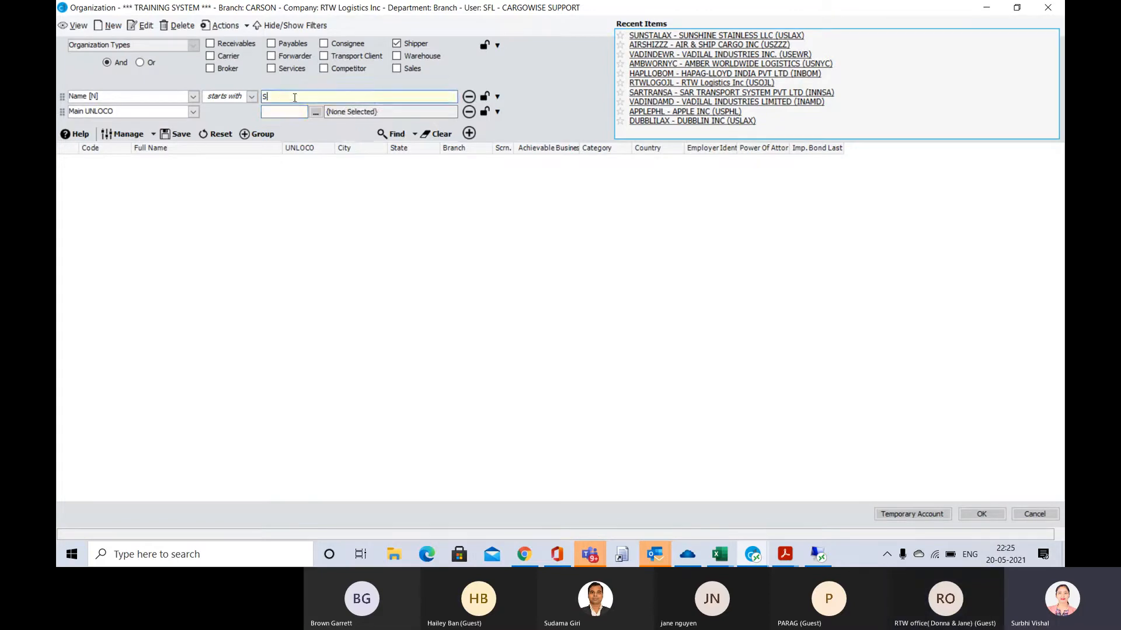
key("BackSpace")
Search for shipper organizations whose names start with VEER
left_click(193, 99)
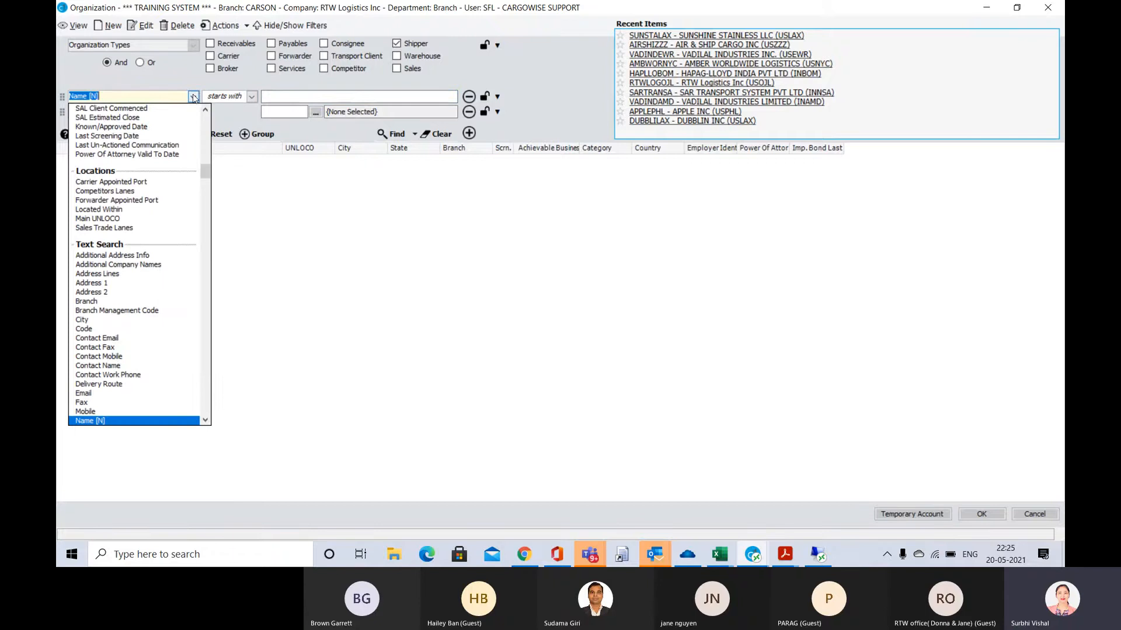
left_click(193, 97)
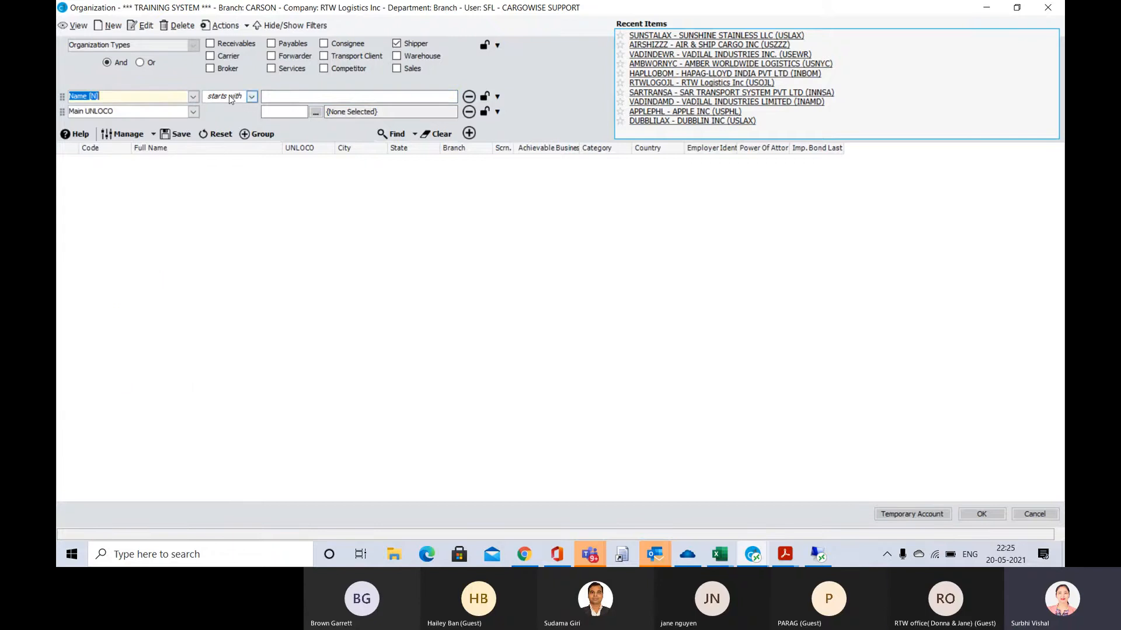
left_click(280, 98)
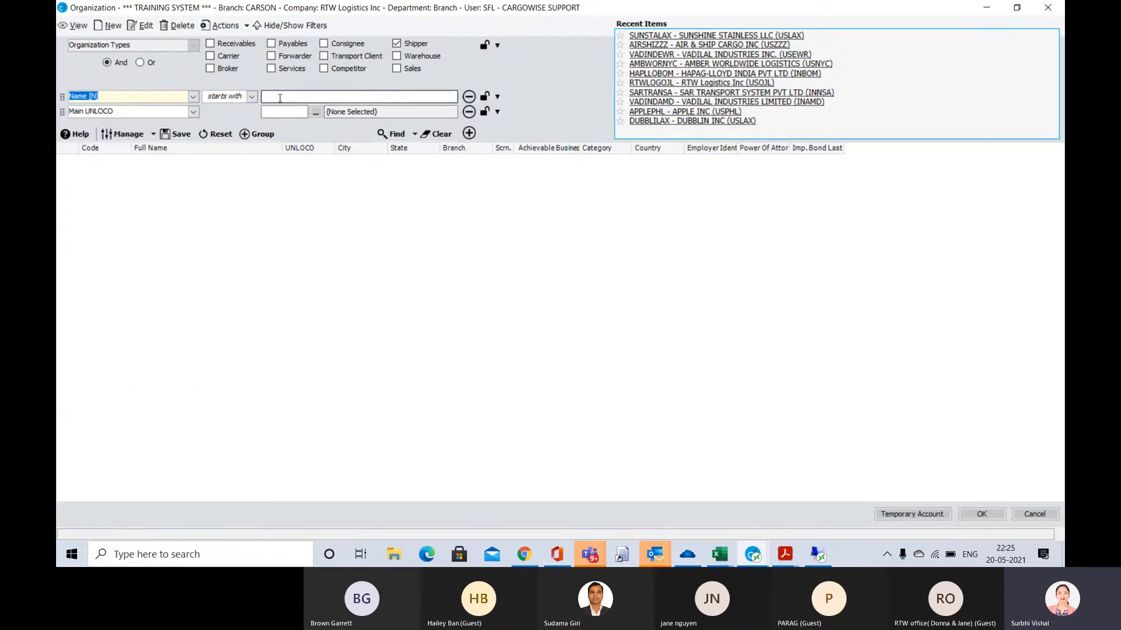
type("VEER")
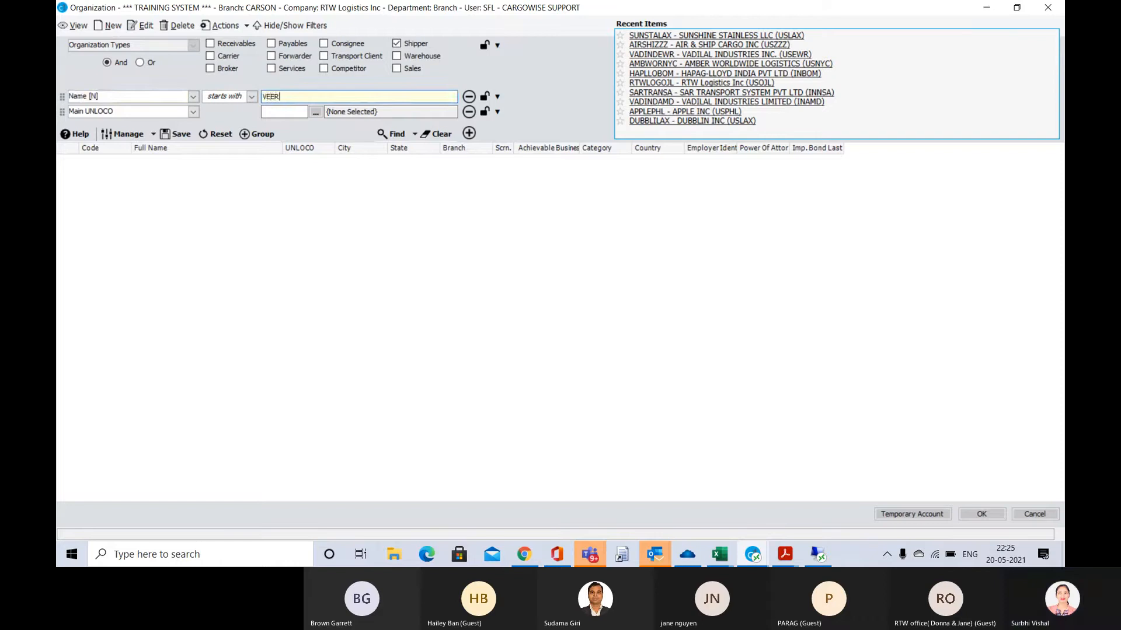
left_click(397, 134)
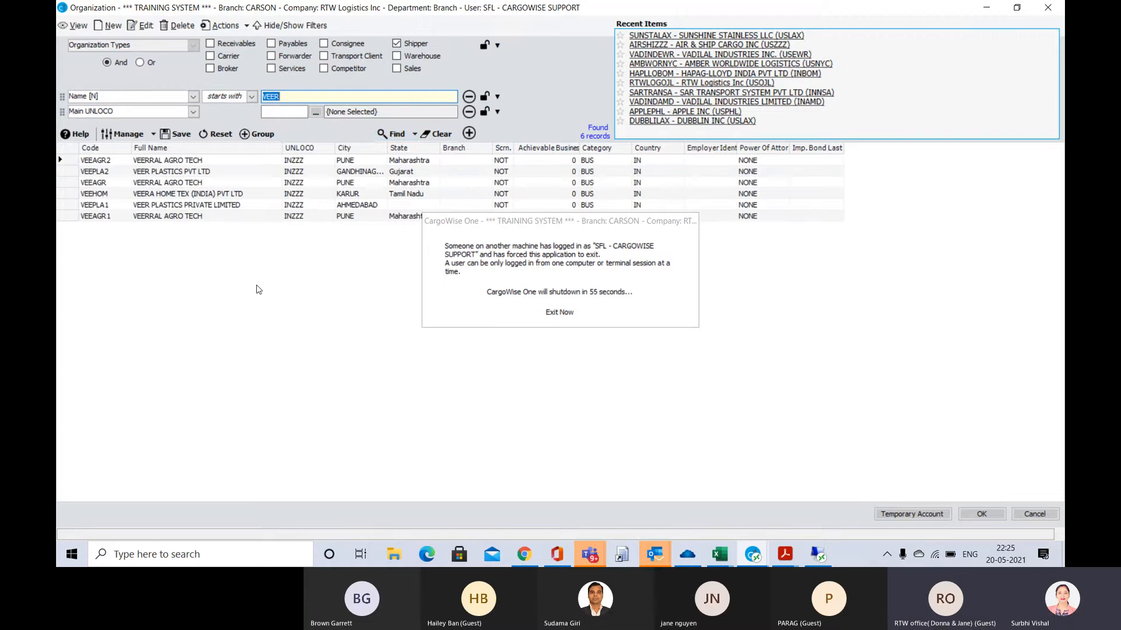
Change the name filter's condition to contains and run the VEER search again
left_click(193, 98)
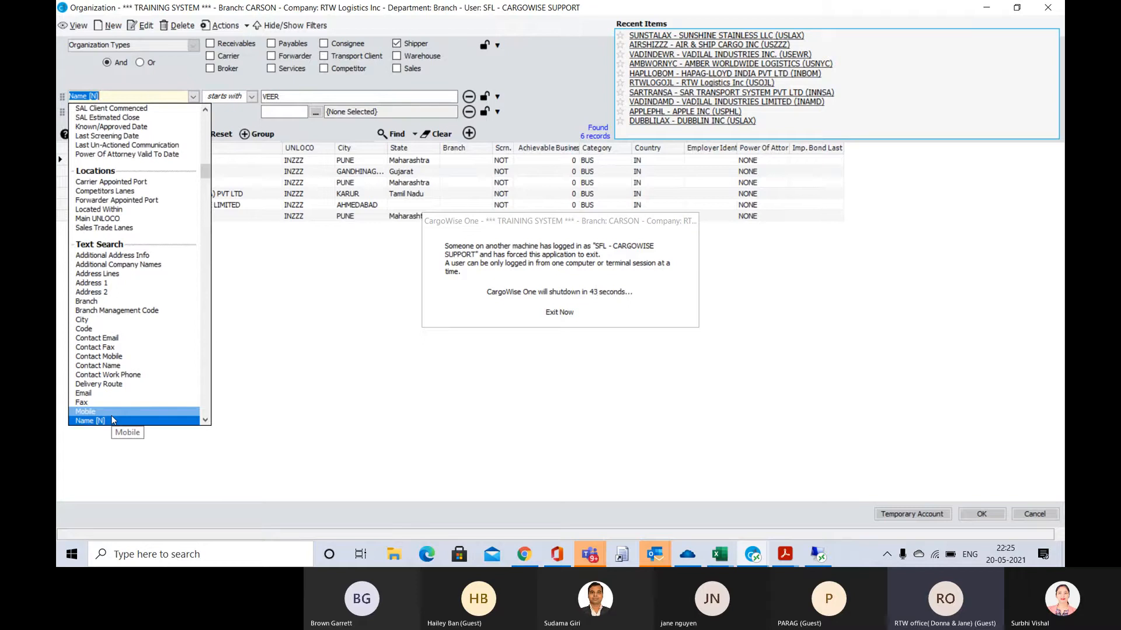
left_click(252, 97)
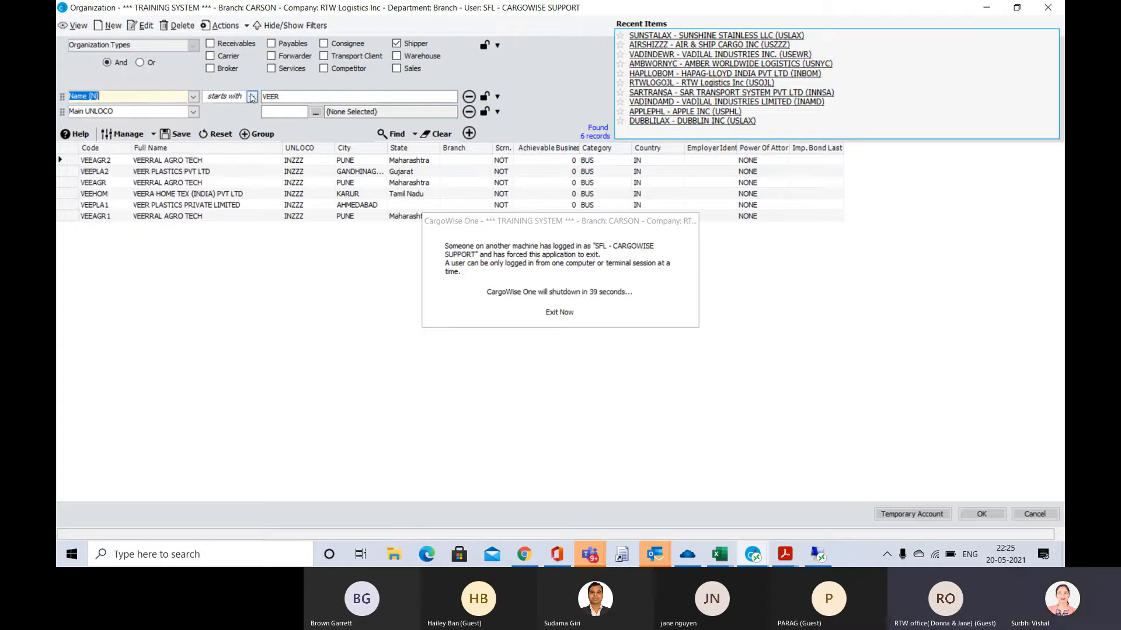
left_click(253, 96)
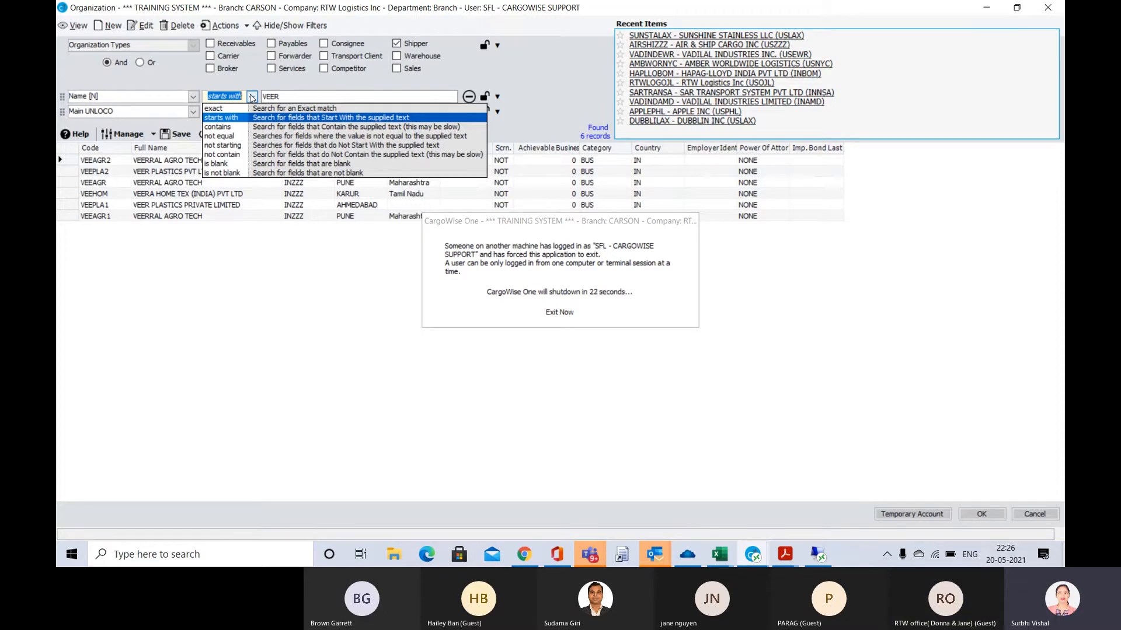
left_click(216, 128)
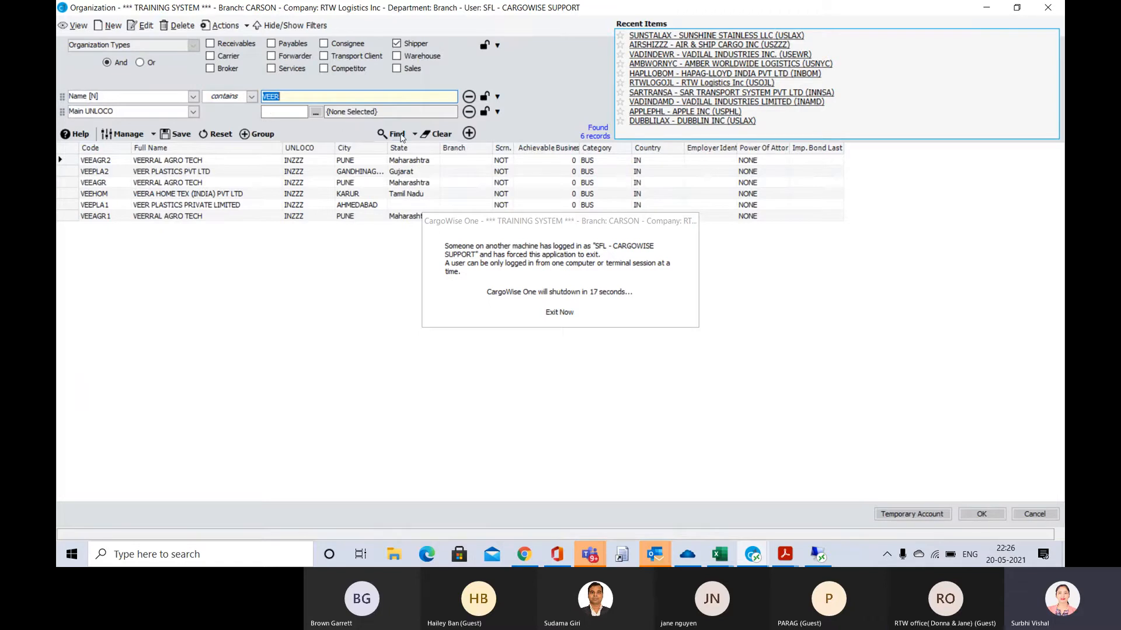
left_click(397, 134)
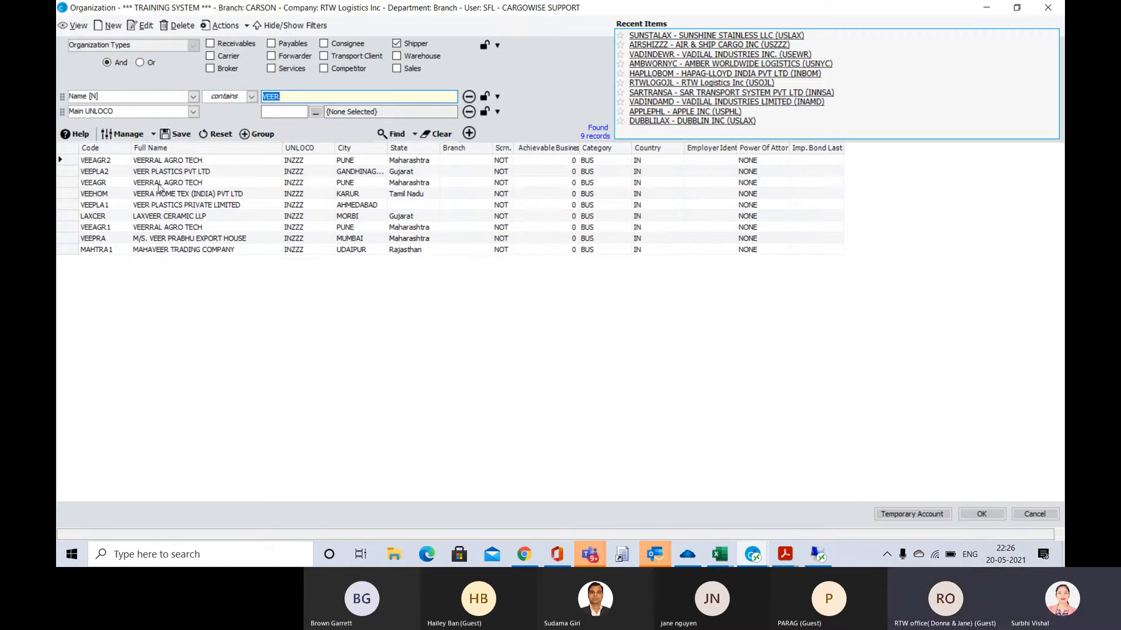
Check the exporter in the invoice and choose VEER PLASTICS PRIVATE LIMITED of Ahmedabad (VEEPLA1) as the main supplier
left_click(211, 173)
key("alt+Tab")
key("alt+Tab")
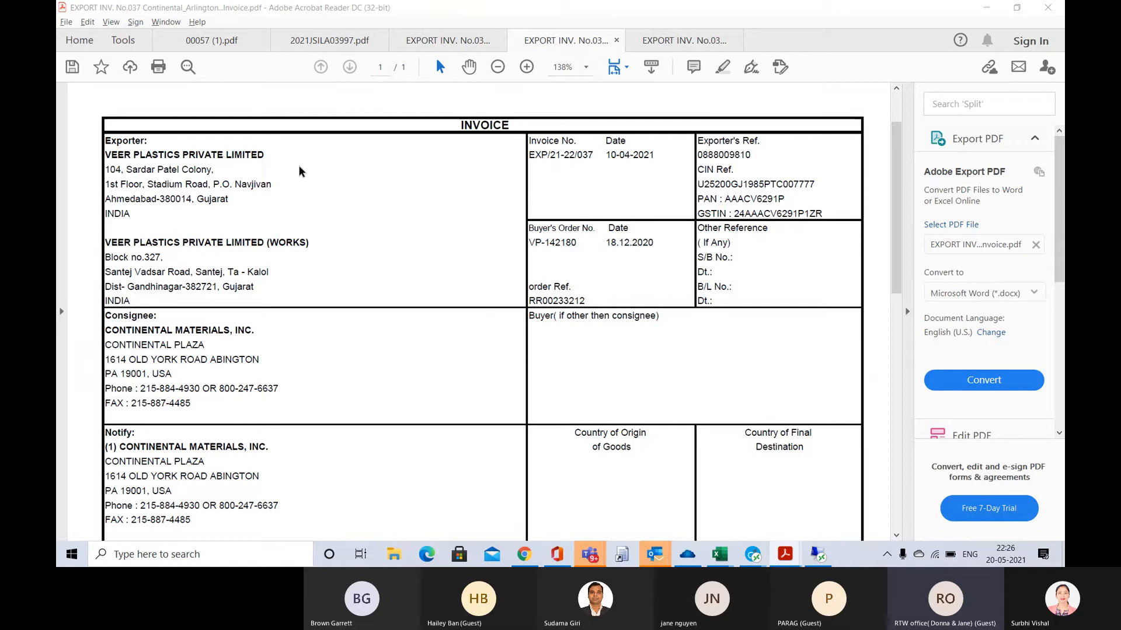
key("alt+Tab")
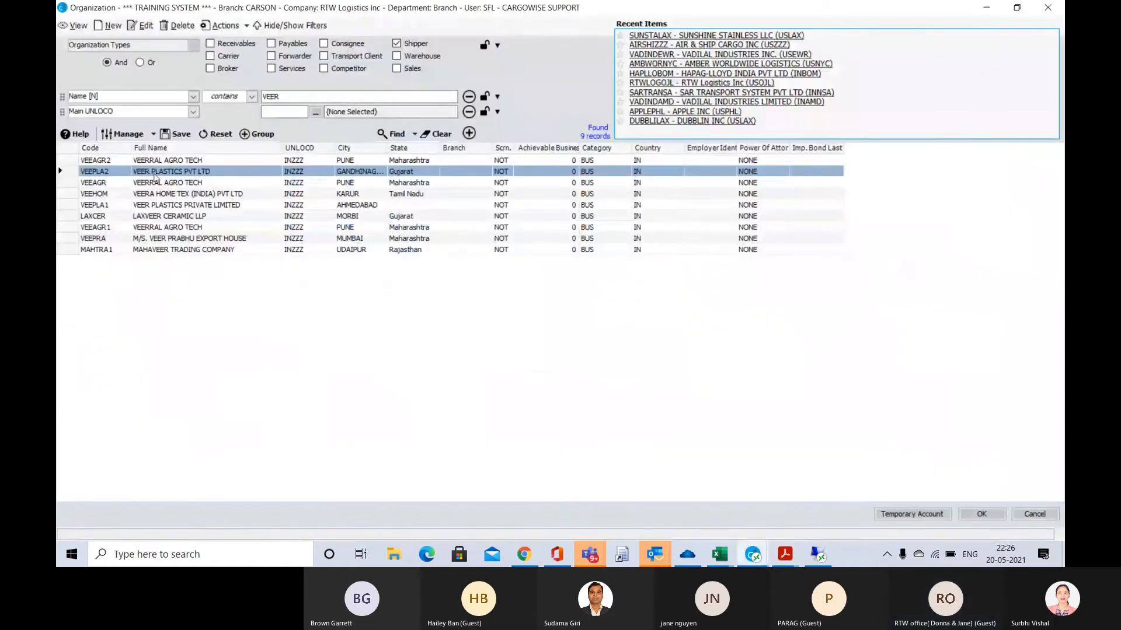
double_click(177, 206)
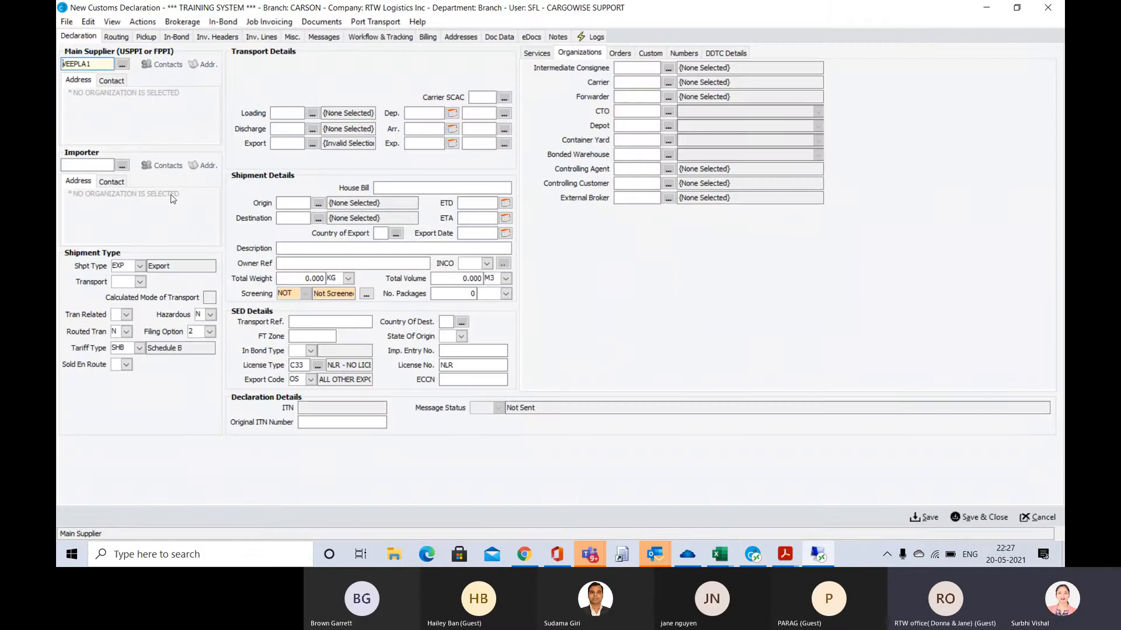
Check the consignee in the invoice and open the organization search for the declaration's importer
left_click(86, 166)
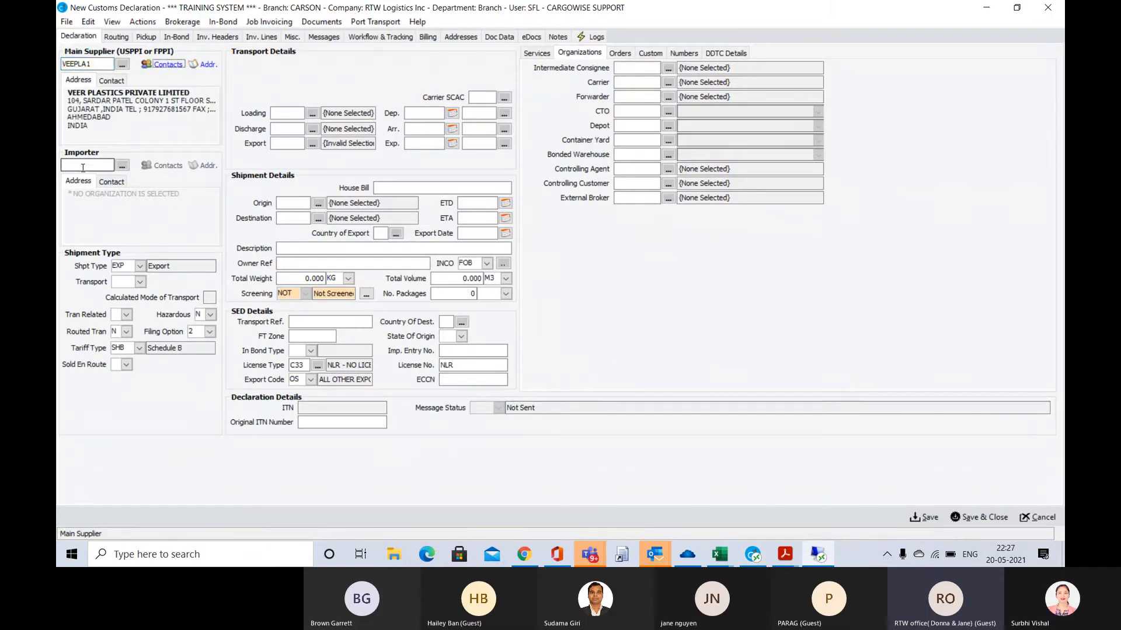
left_click(83, 167)
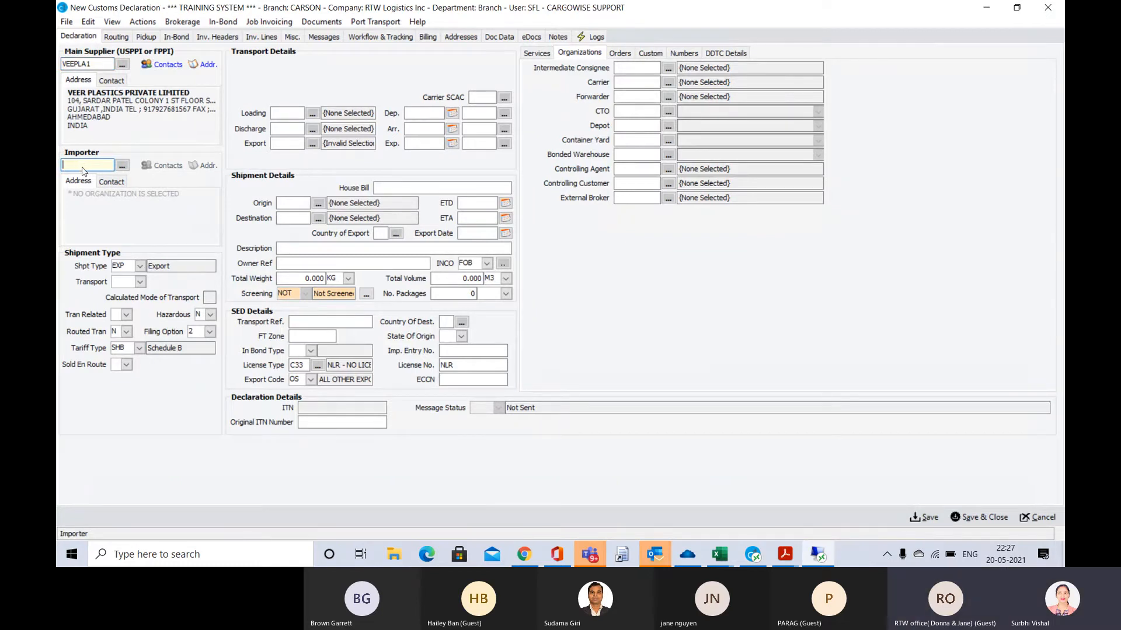
key("alt+Tab")
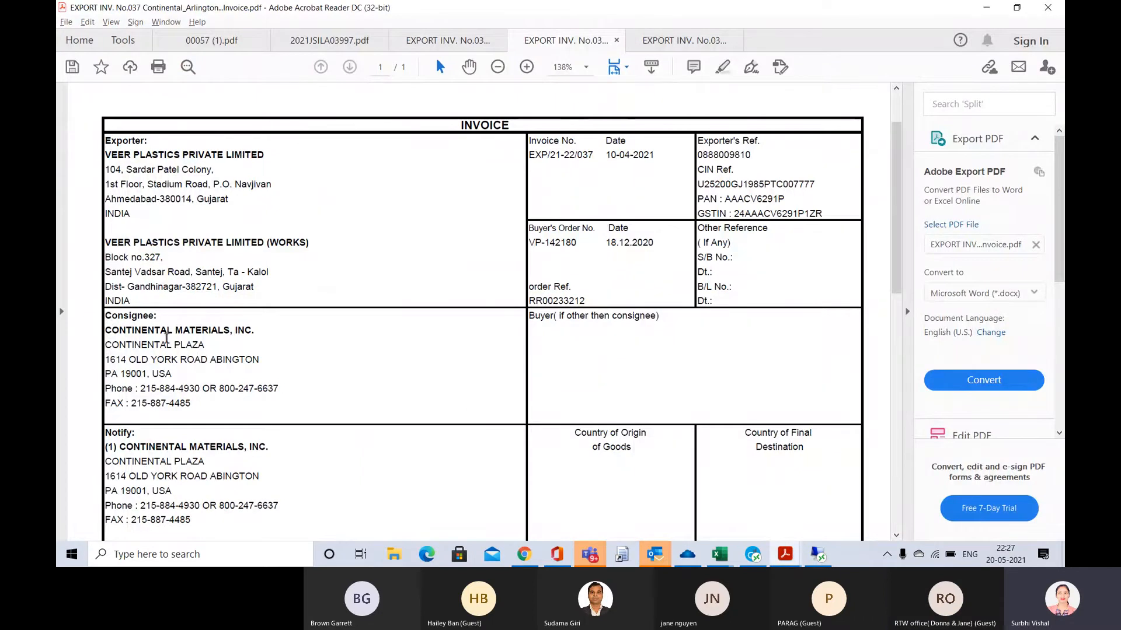
key("alt+Tab")
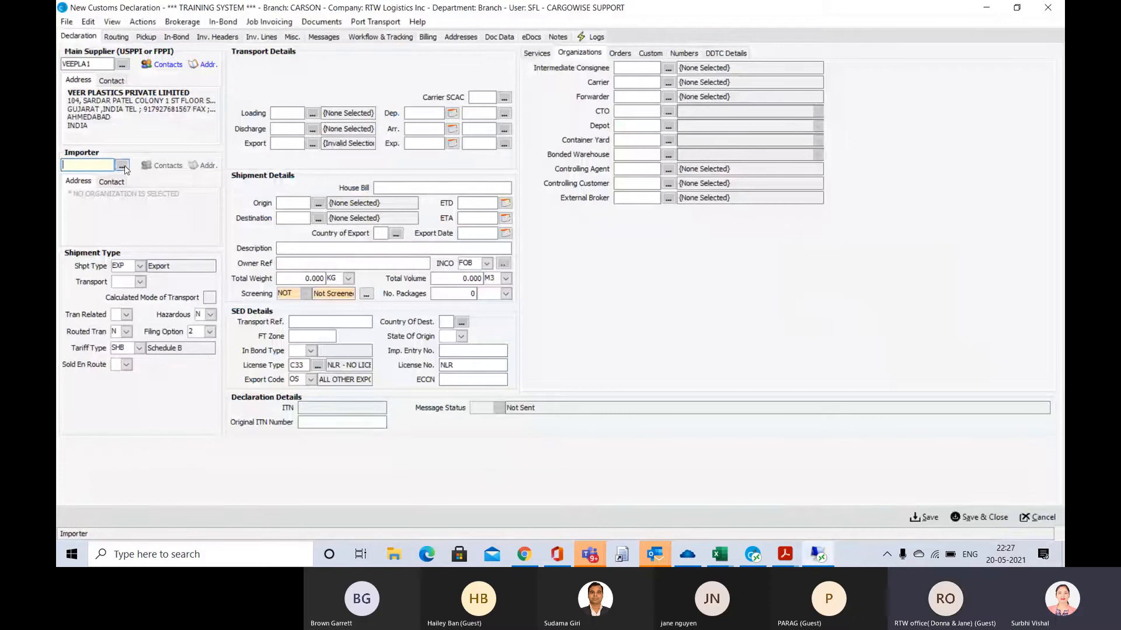
left_click(122, 165)
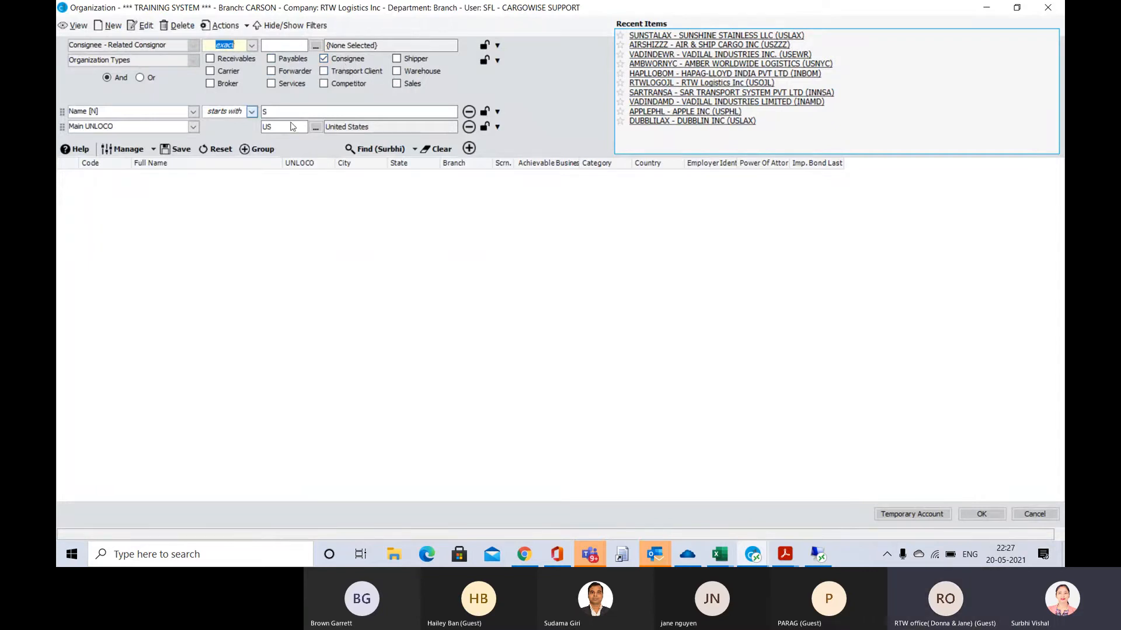
Search for US consignees whose name contains CONTINENTAL and choose CONTINENTAL MATERIALS INC of Abington, Pennsylvania (CONMATZZZ1) as the importer
left_click(252, 112)
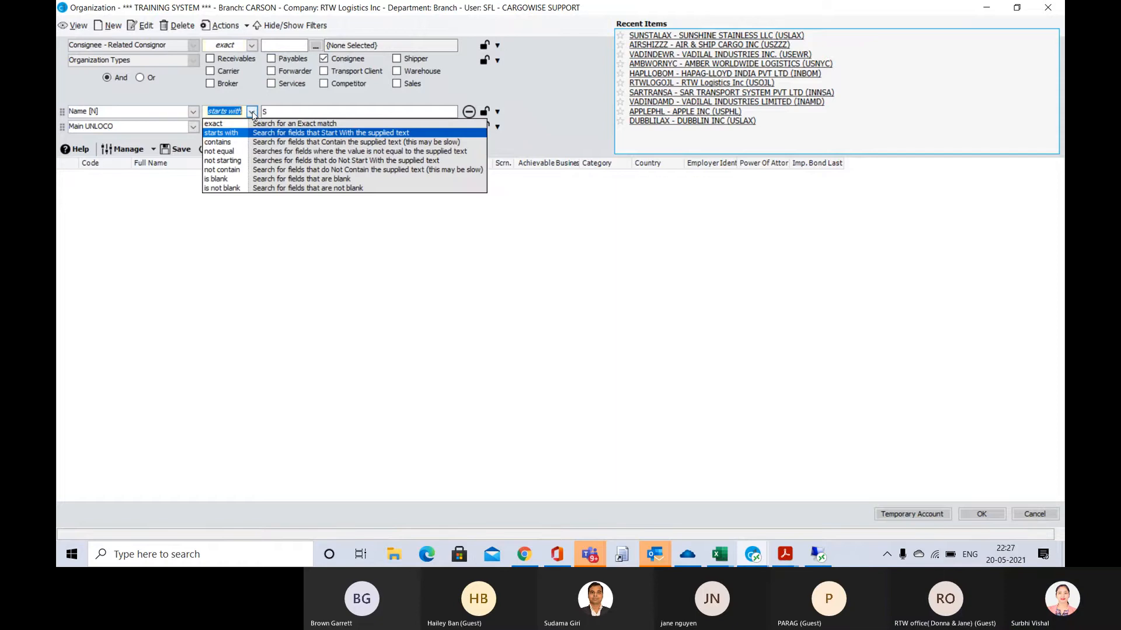
key("Down")
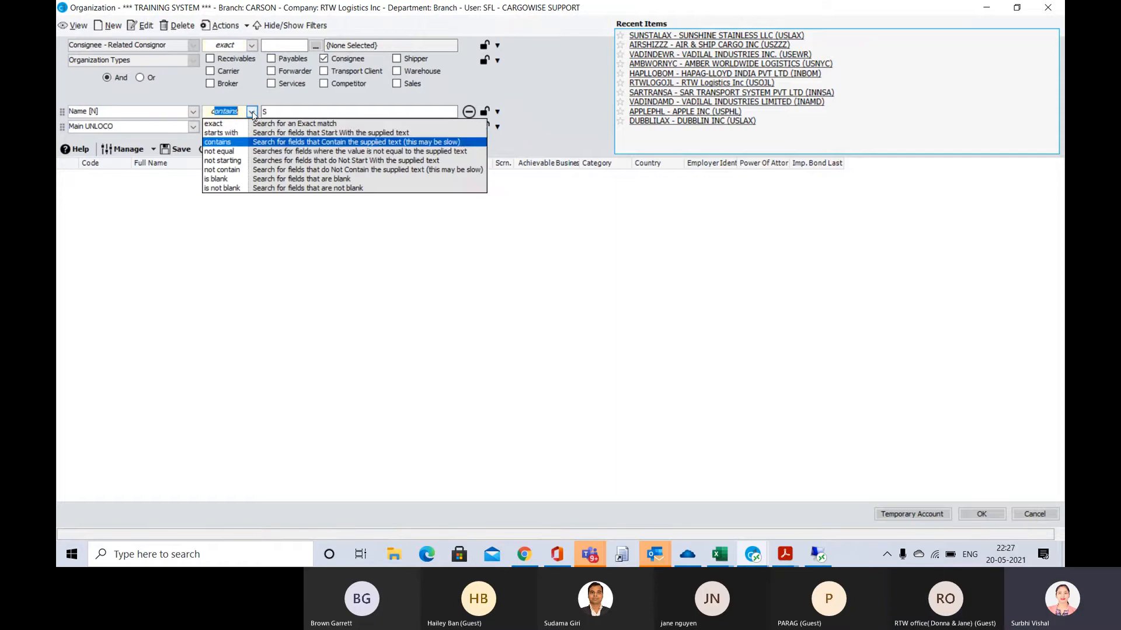
key("Tab")
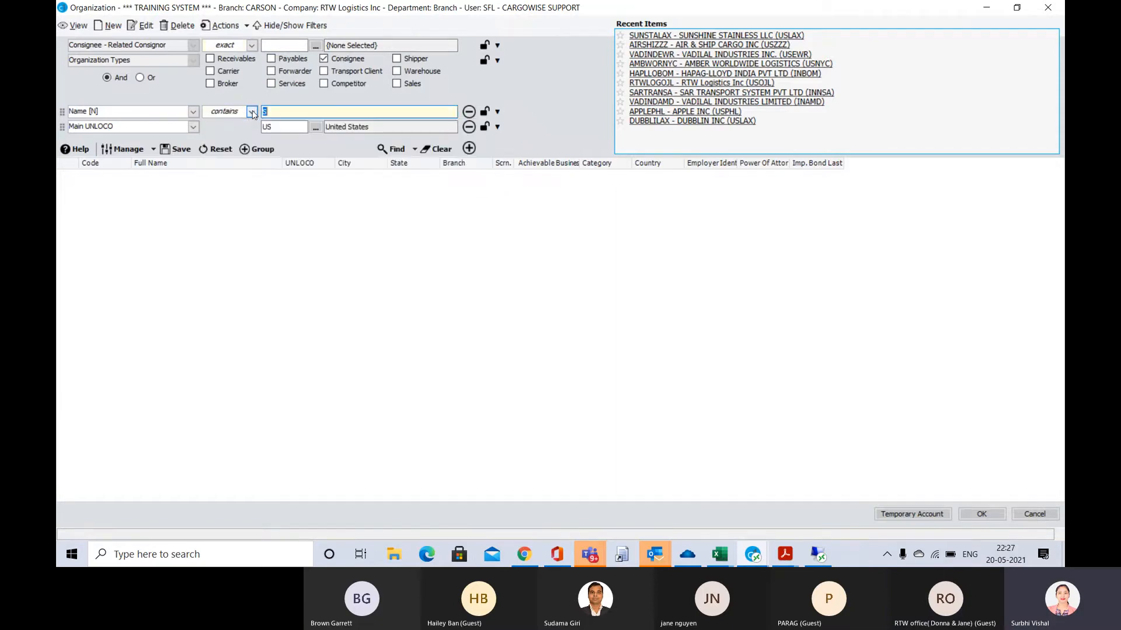
type("CONT")
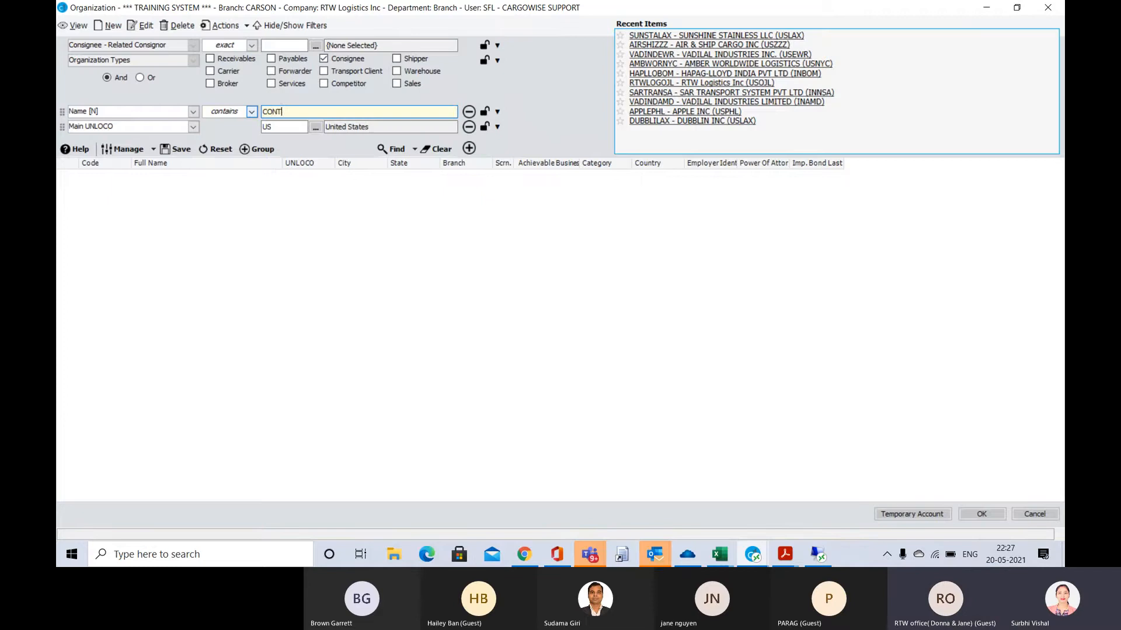
type("INENTAL")
left_click(400, 151)
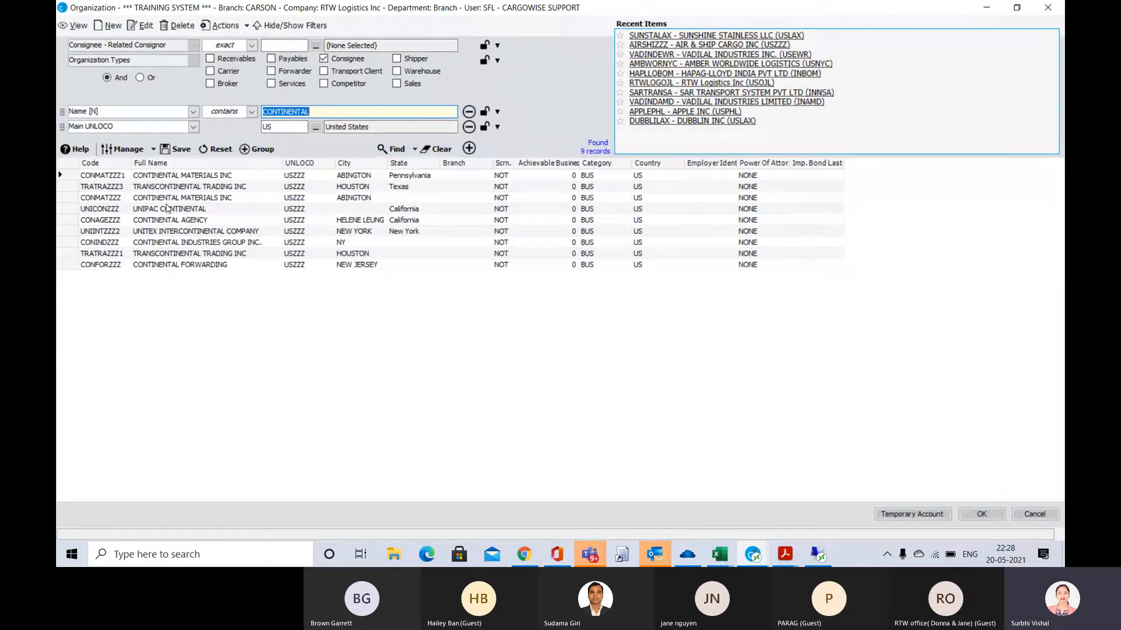
left_click(214, 178)
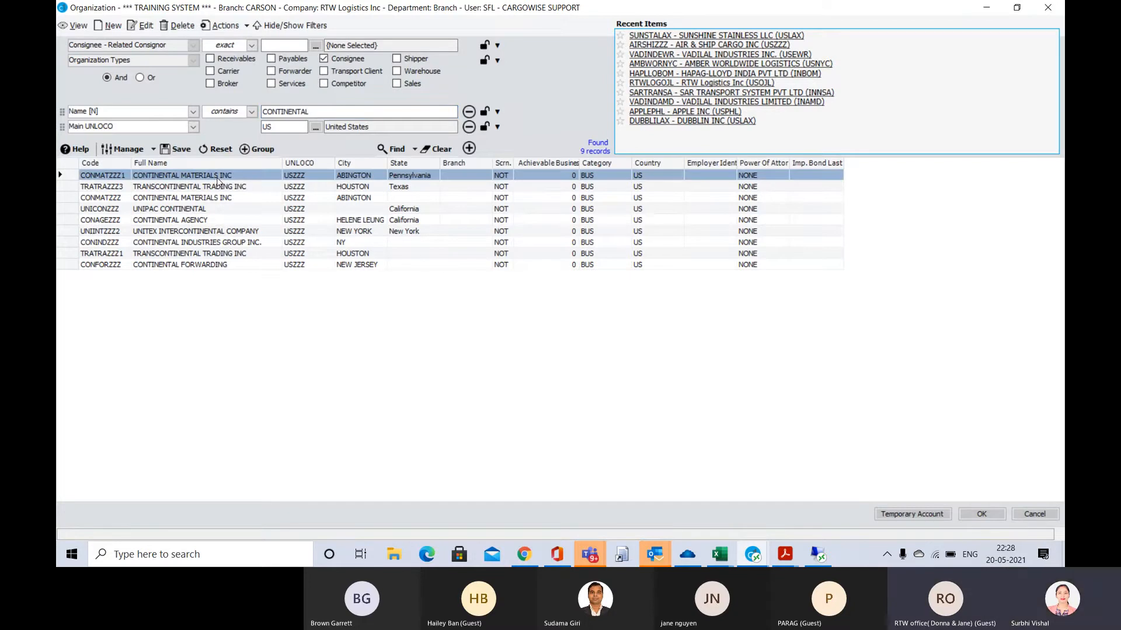
double_click(216, 176)
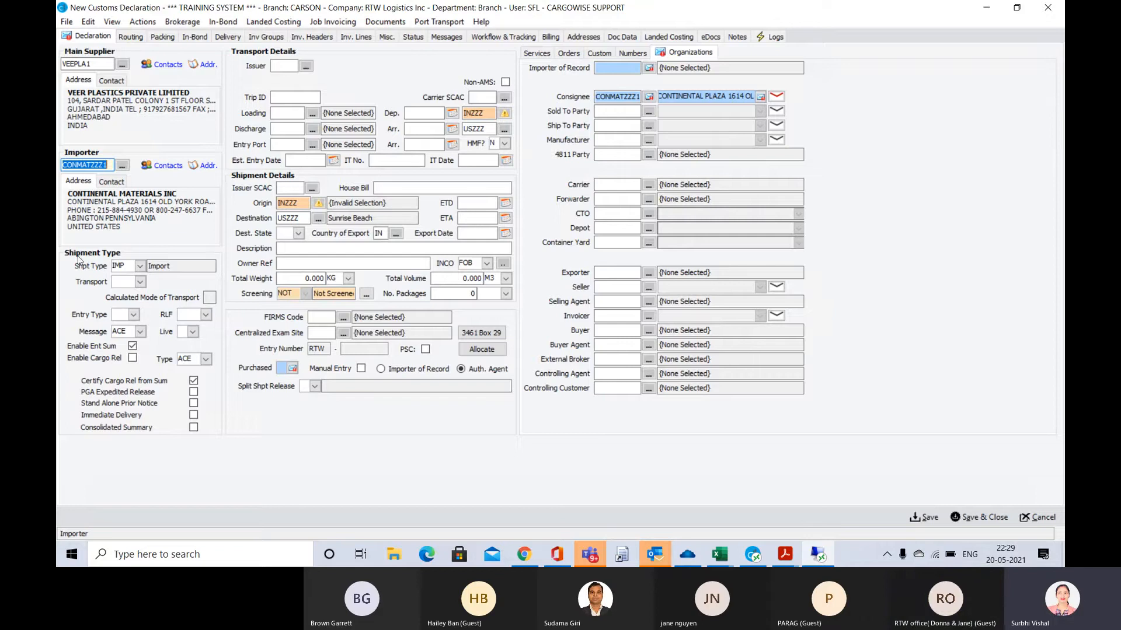
Set the shipment's transport mode to SEA and its container mode to CNT (Containerized)
left_click(140, 283)
left_click(140, 283)
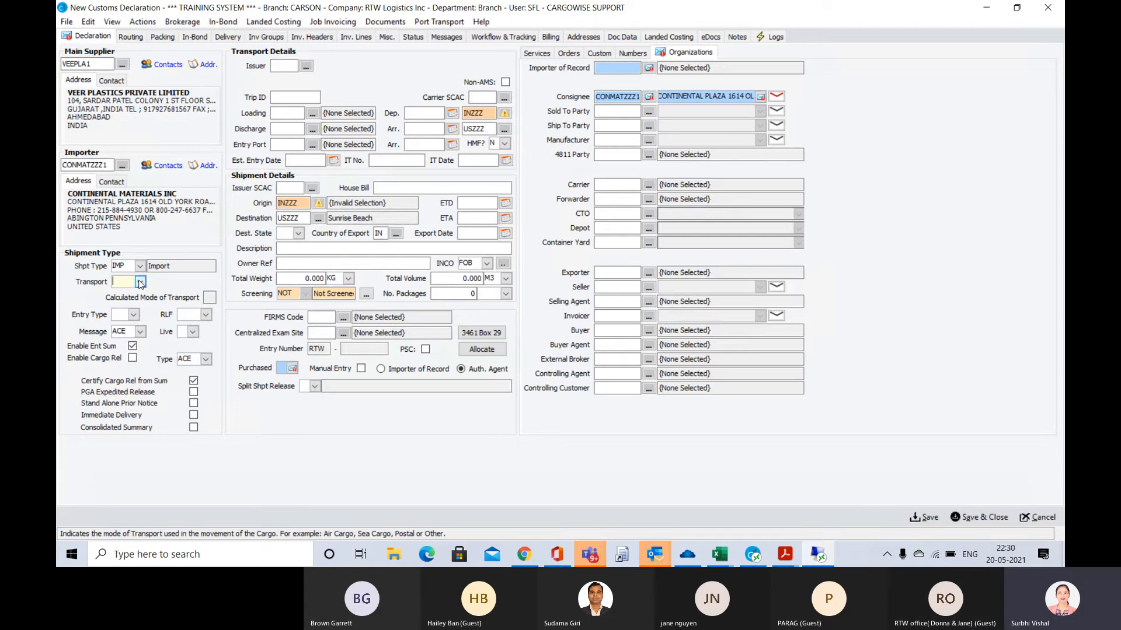
left_click(140, 282)
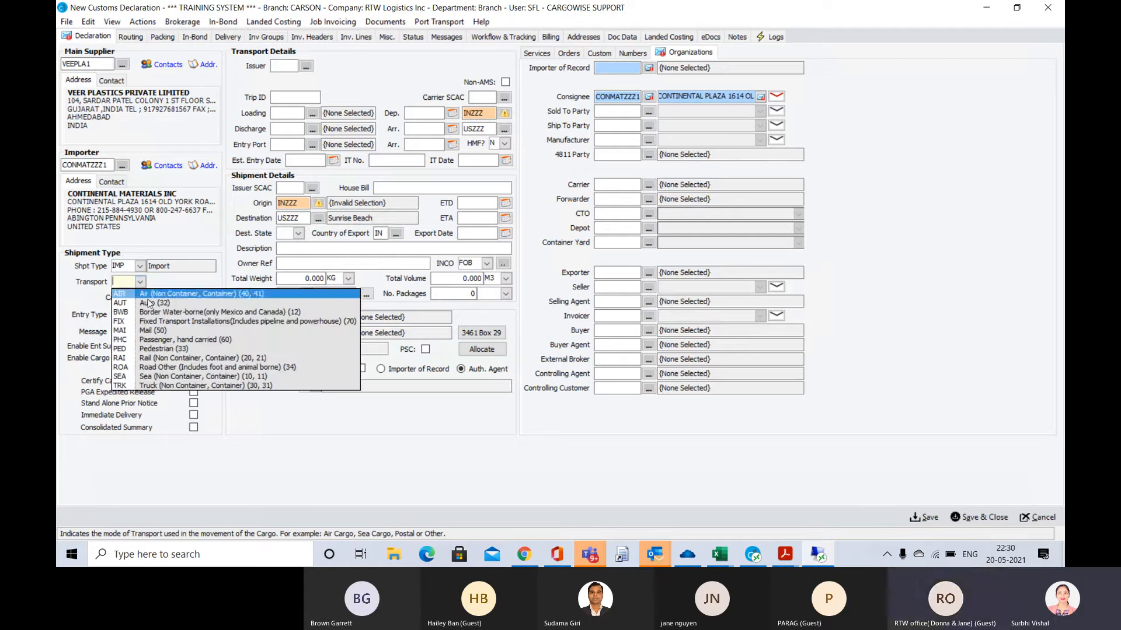
left_click(152, 377)
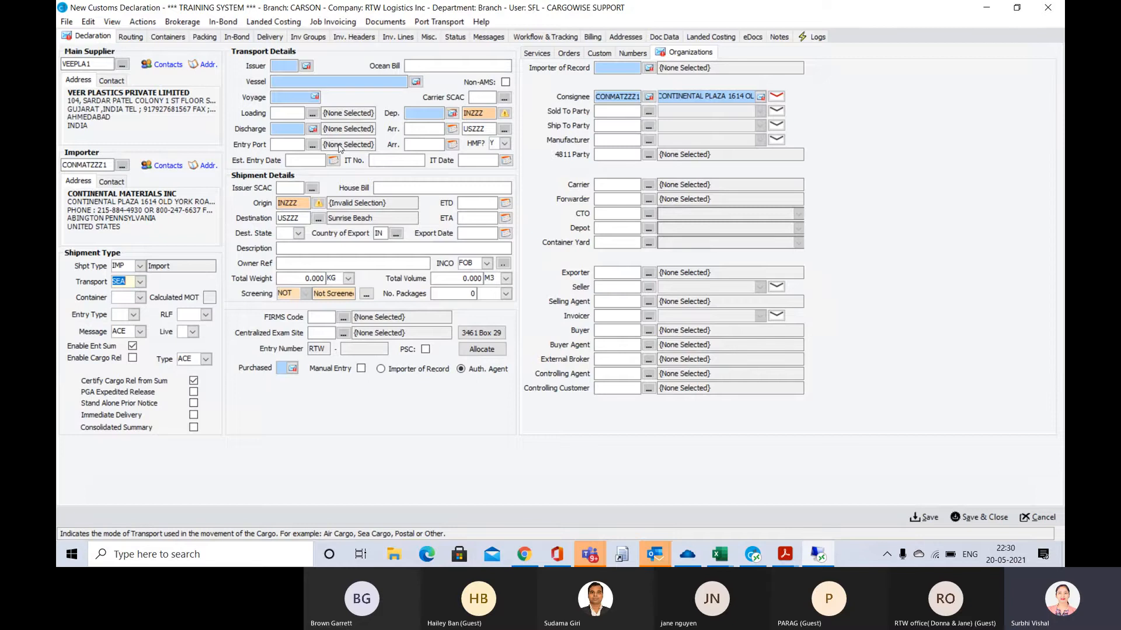
left_click(141, 298)
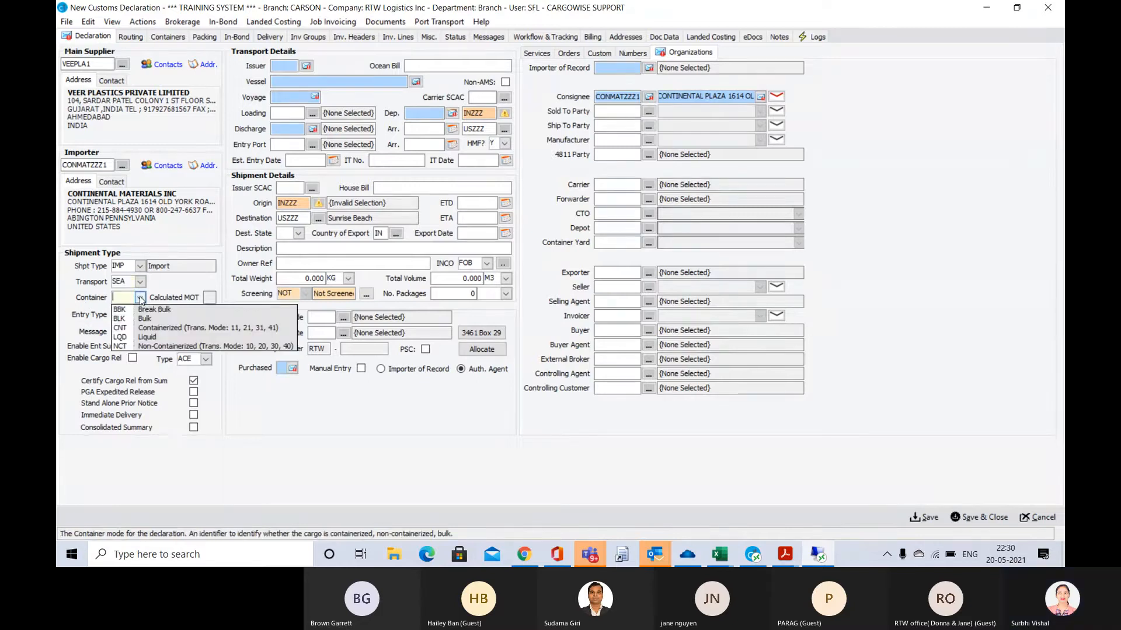
left_click(152, 330)
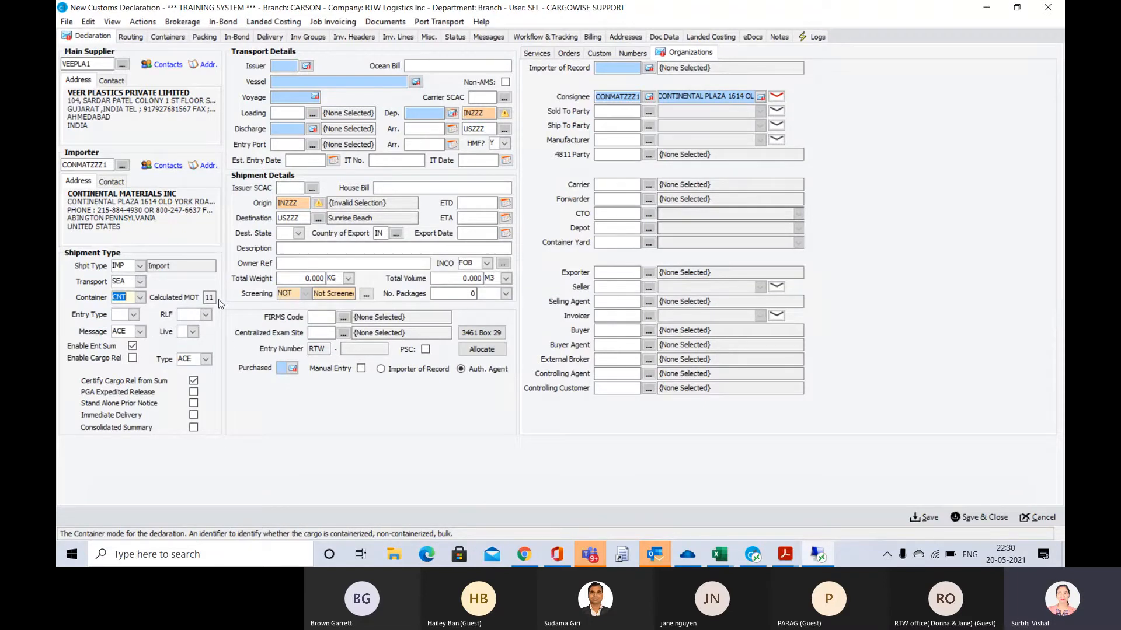
key("Tab")
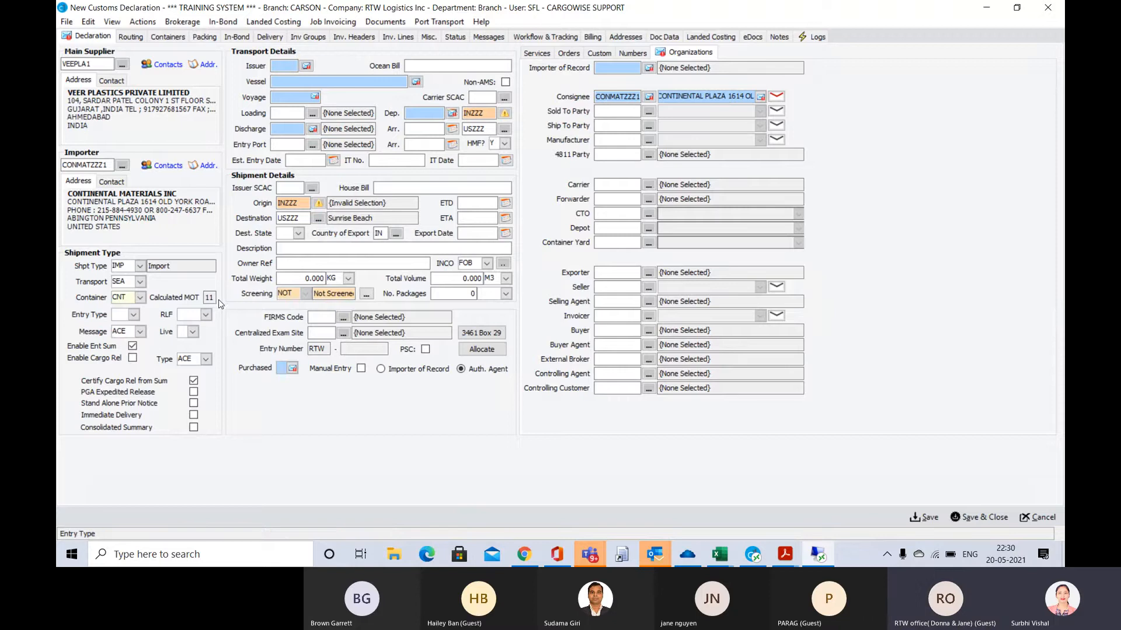
Set the entry type to 01, Consumption-Free and Dutiable, keeping the ACE message system
left_click(134, 316)
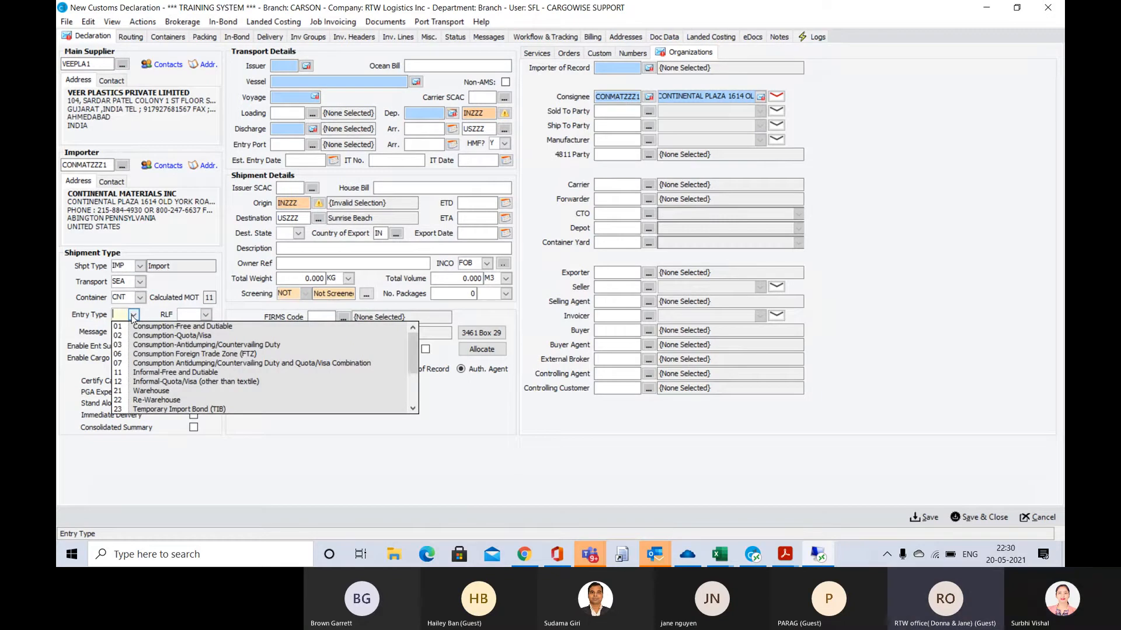
left_click(165, 326)
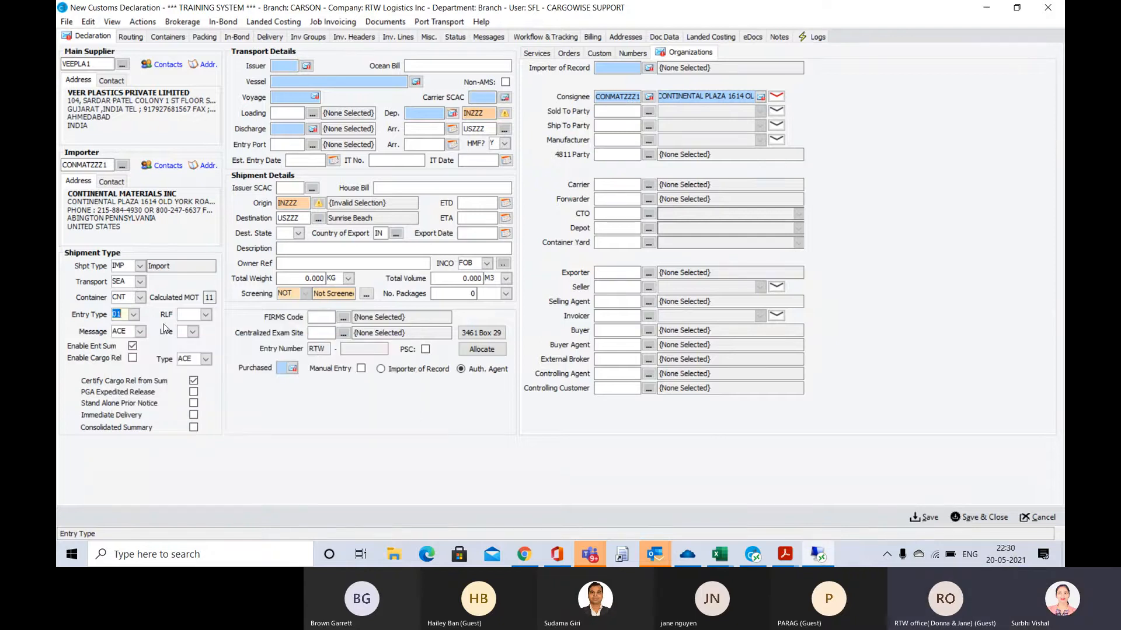
key("Tab")
key("Tab")
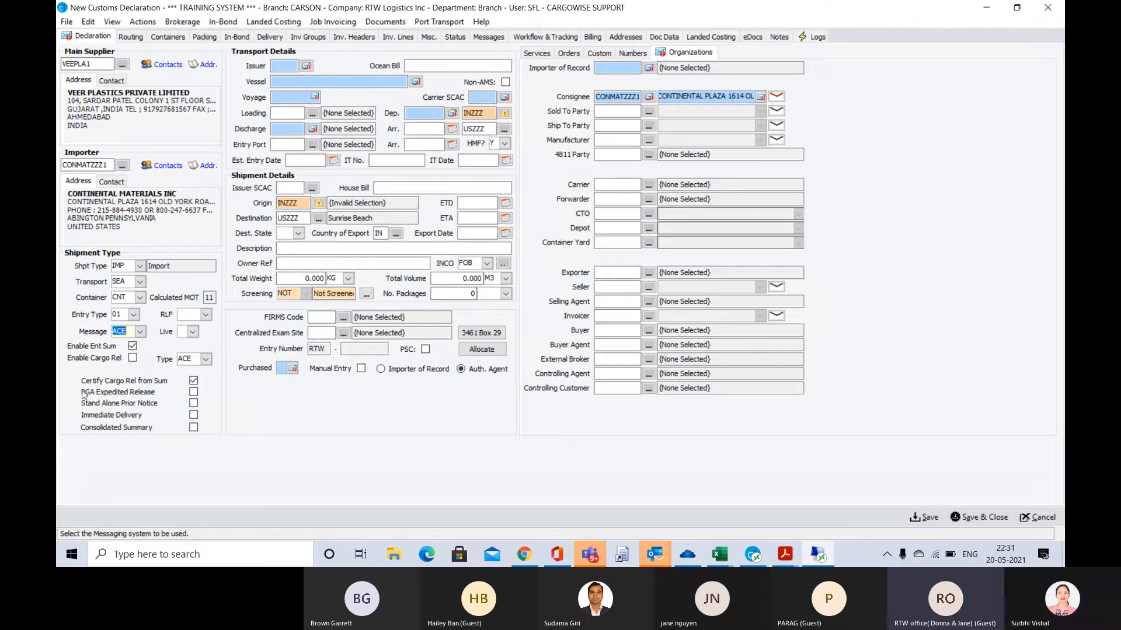
Try enabling cargo release, disable it again and look at the available certification types
left_click(133, 360)
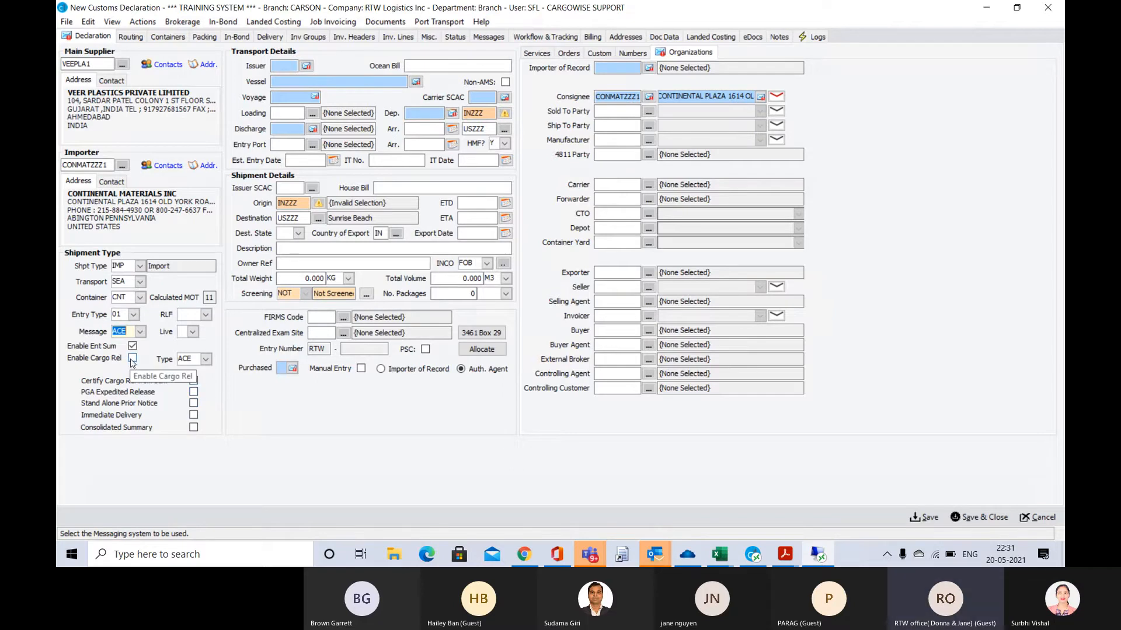
left_click(133, 359)
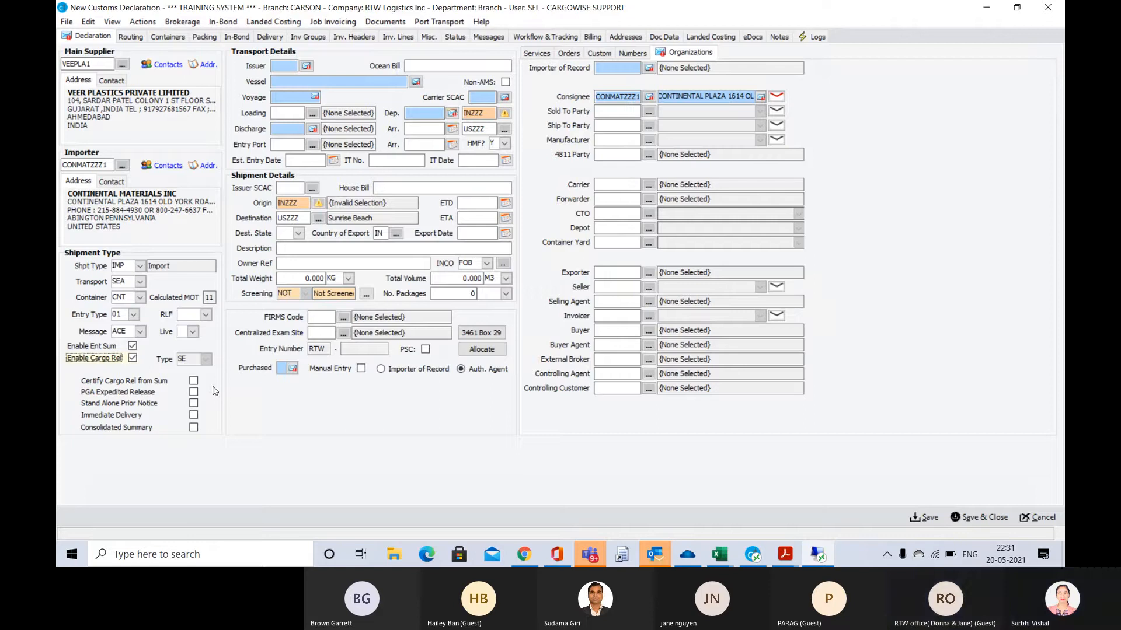
left_click(133, 359)
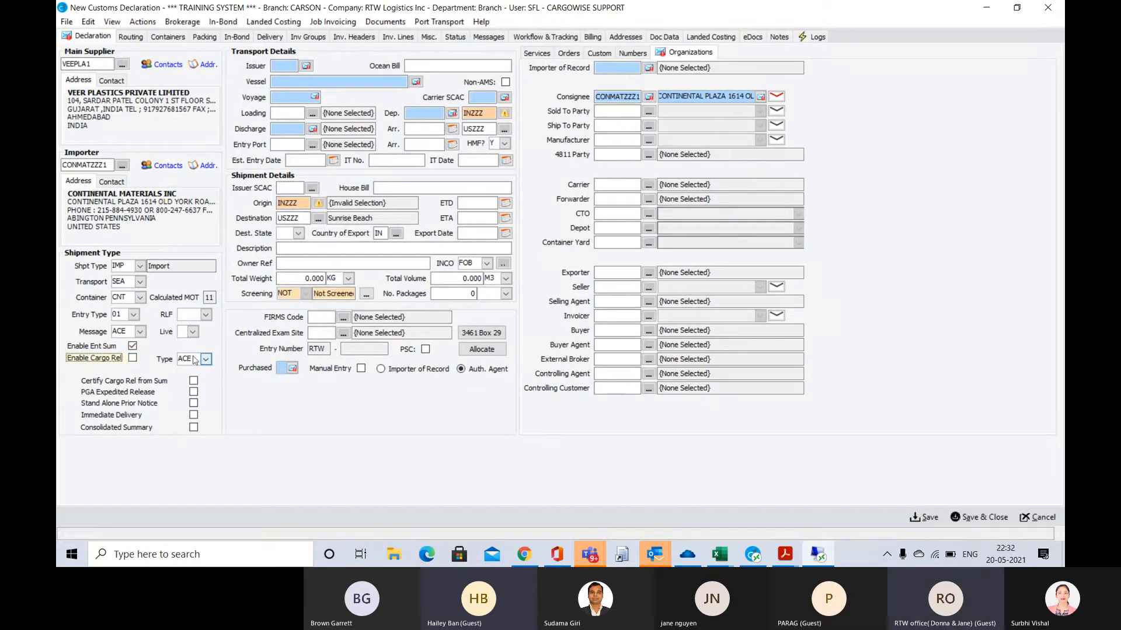
left_click(206, 359)
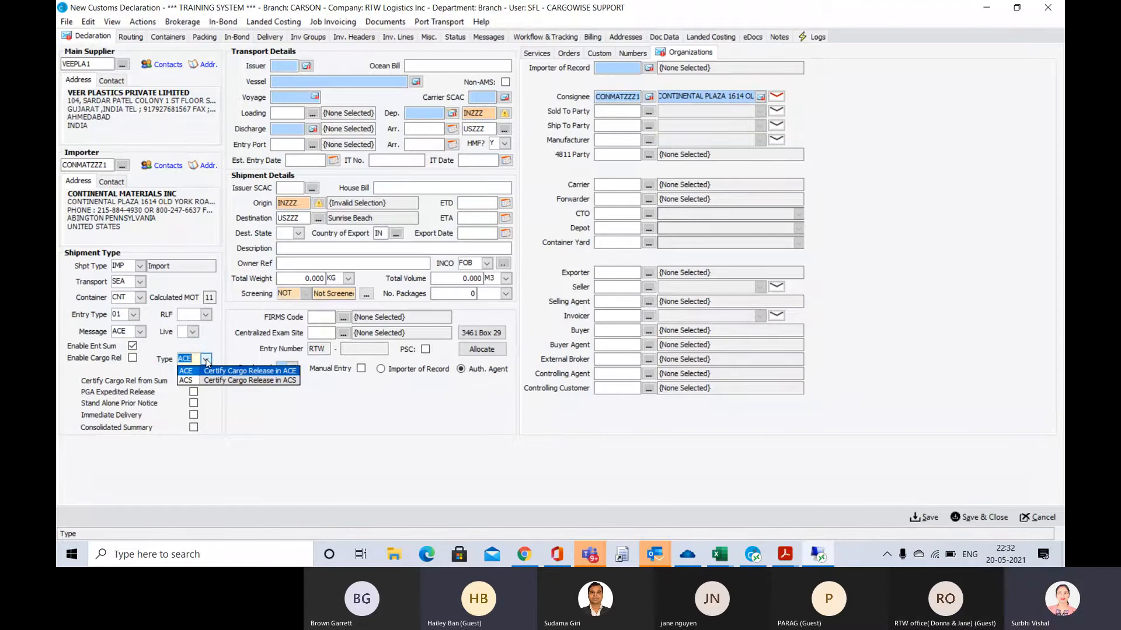
Set the RLF option to Remote Location Filing
left_click(205, 315)
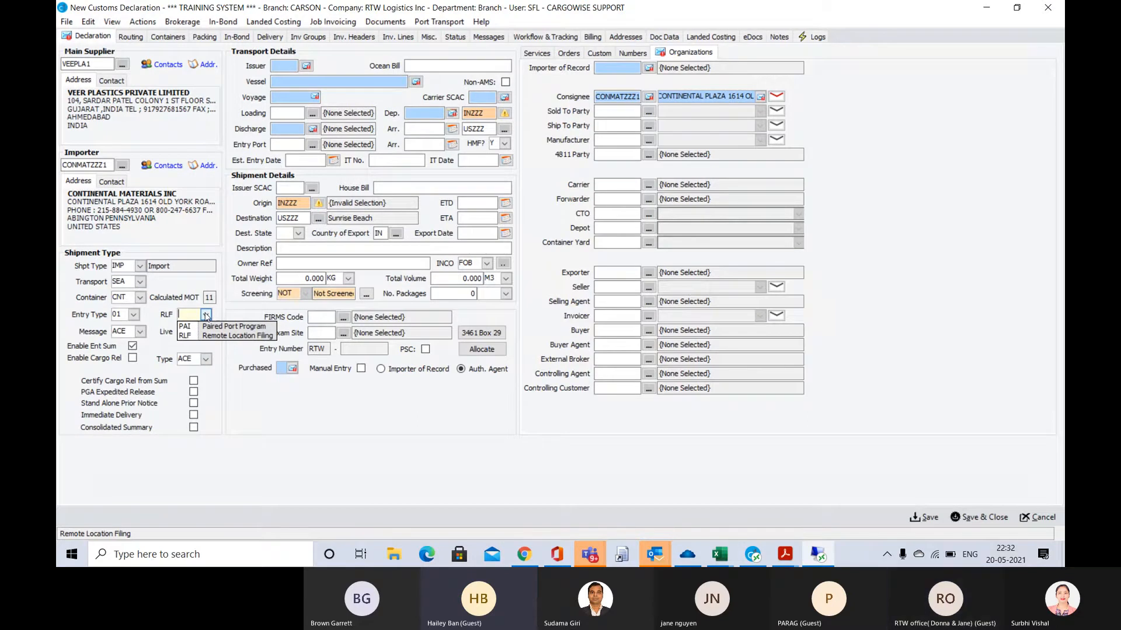
left_click(234, 335)
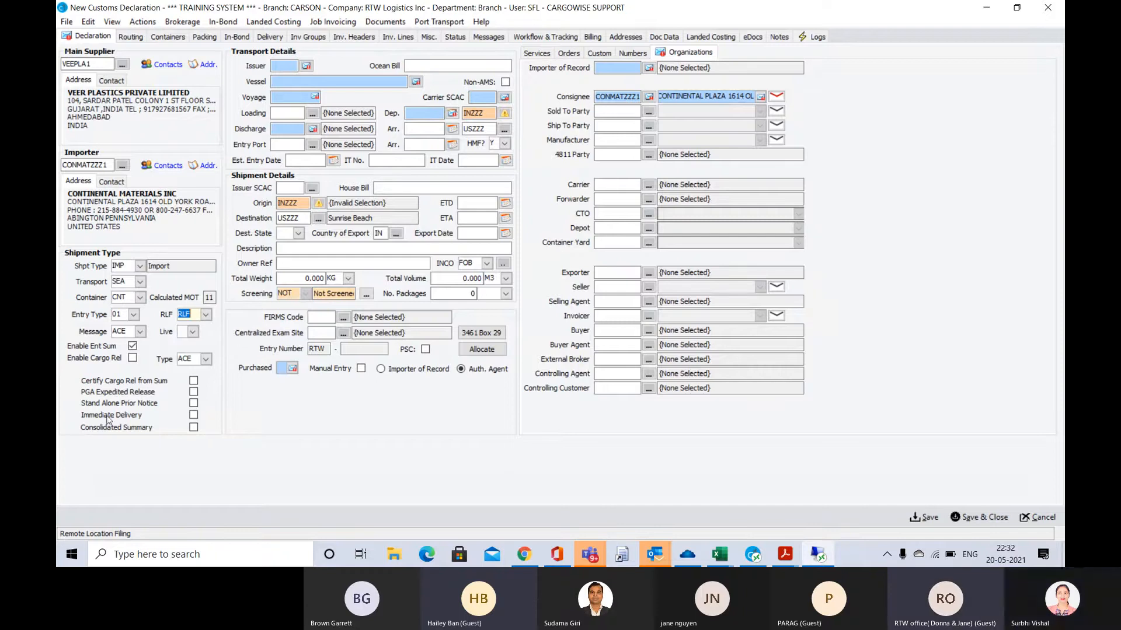
key("Tab")
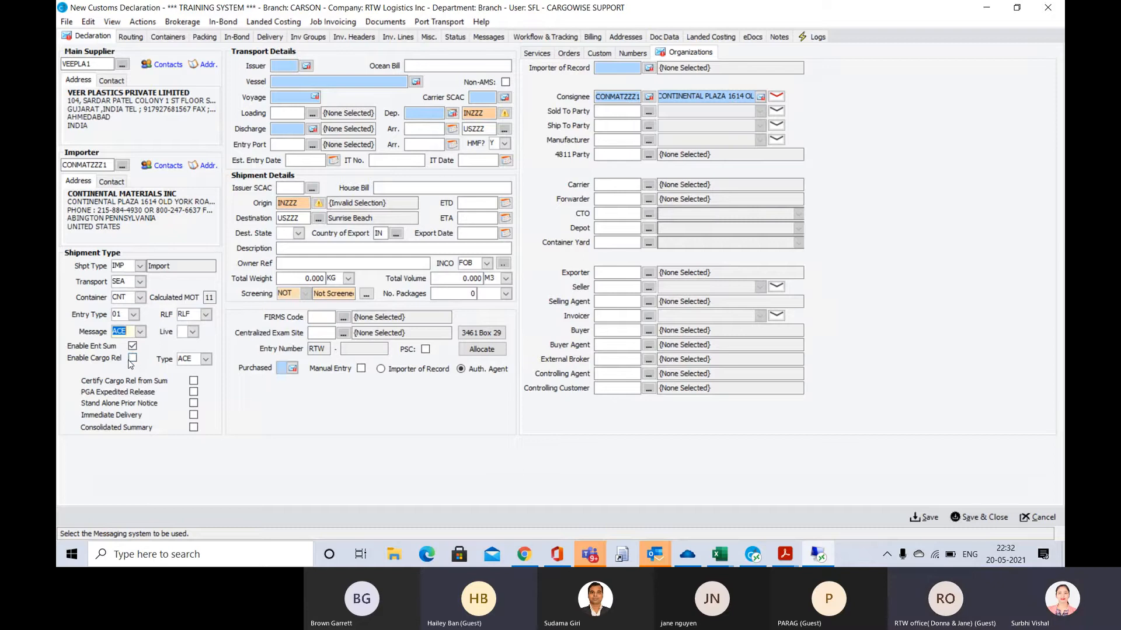
Try combining enabled cargo release with certification from the entry summary, and clear both options again
left_click(133, 358)
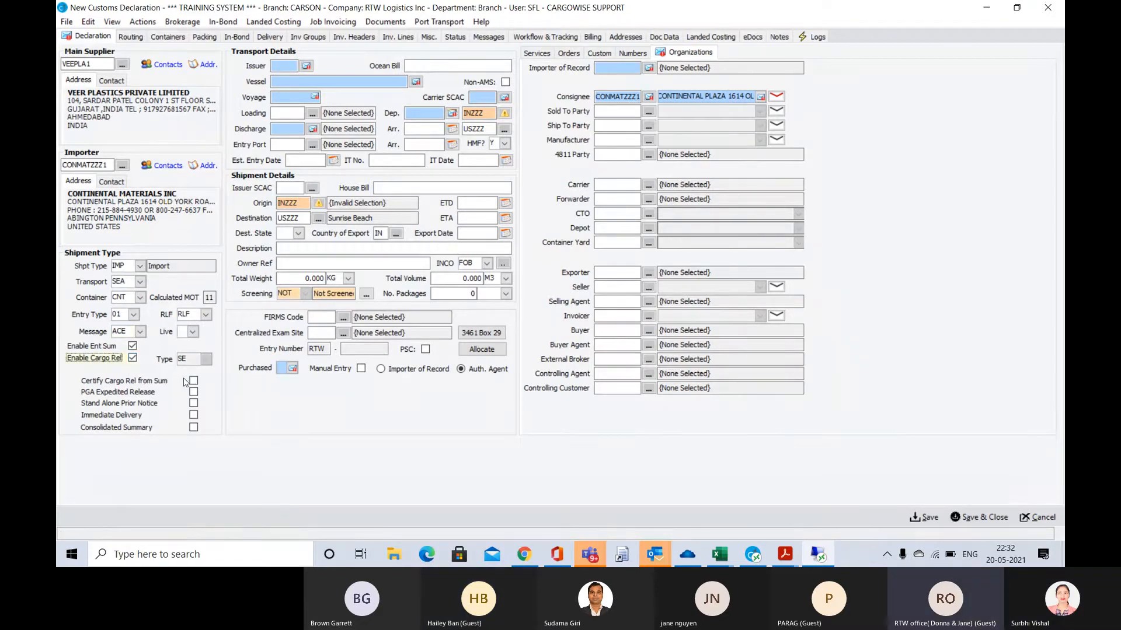
left_click(193, 382)
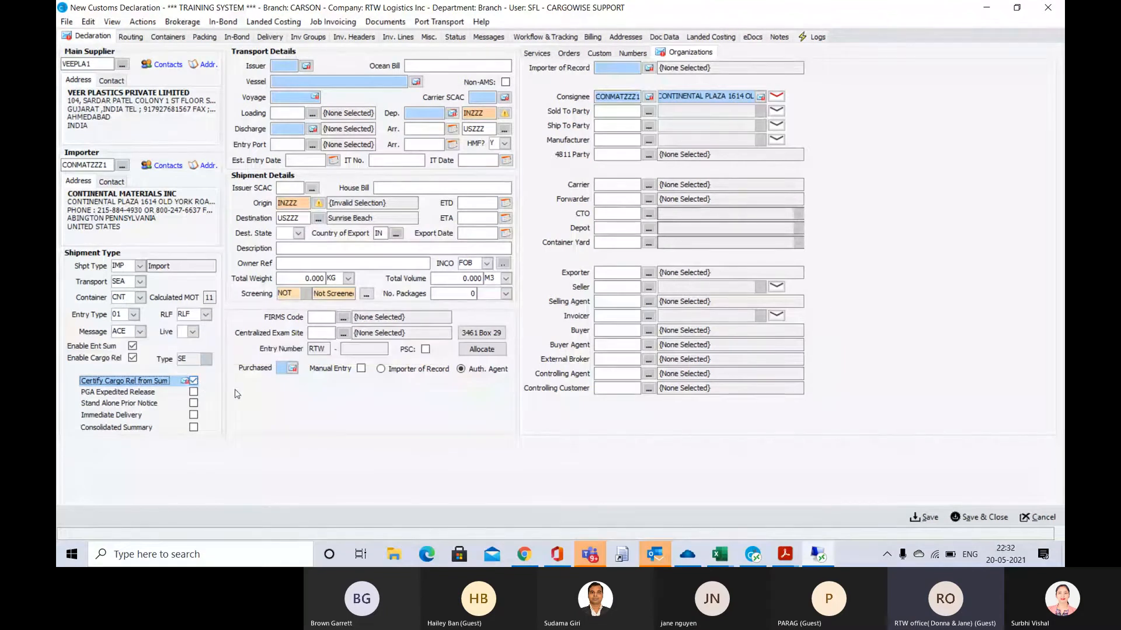
left_click(194, 381)
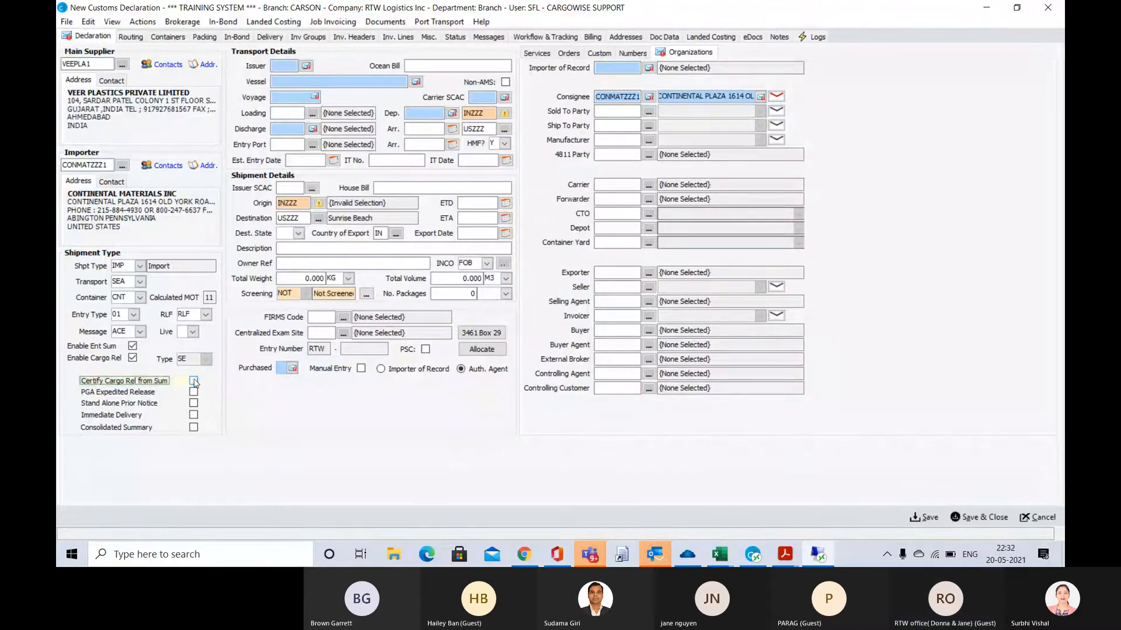
left_click(134, 359)
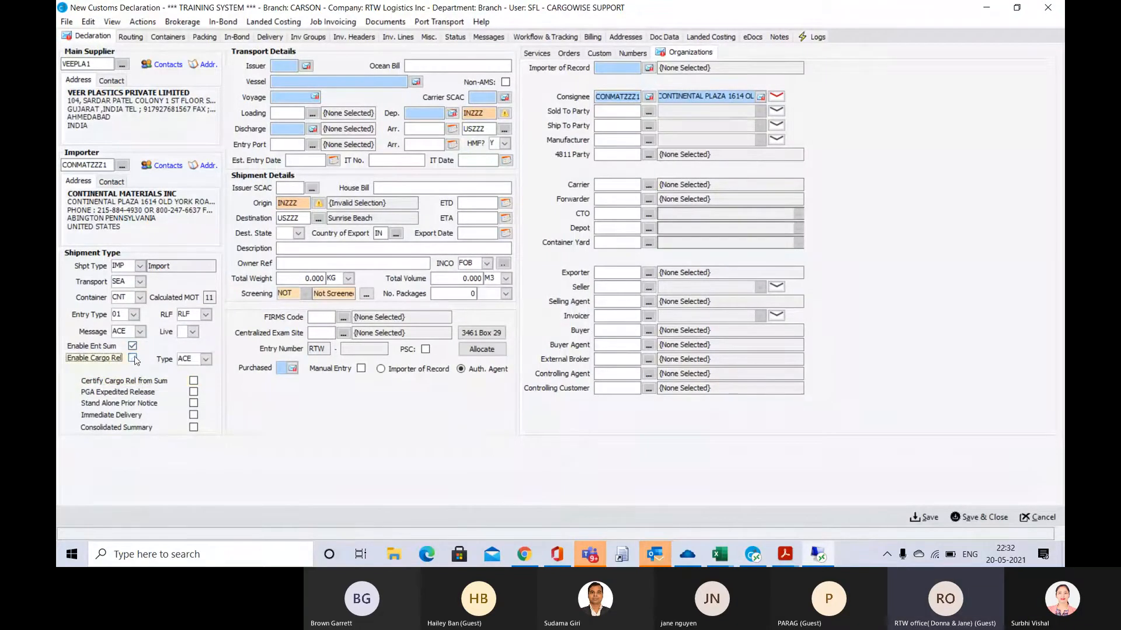
Turn on cargo release certification from the summary and go to the Issuer code in the transport details
left_click(196, 383)
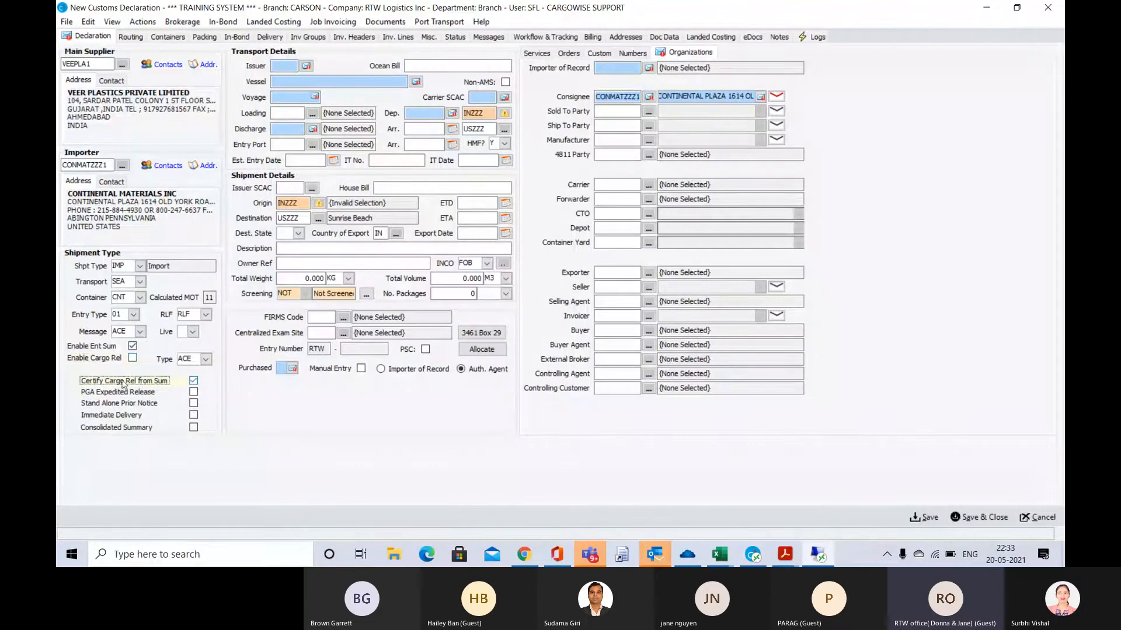
left_click(133, 345)
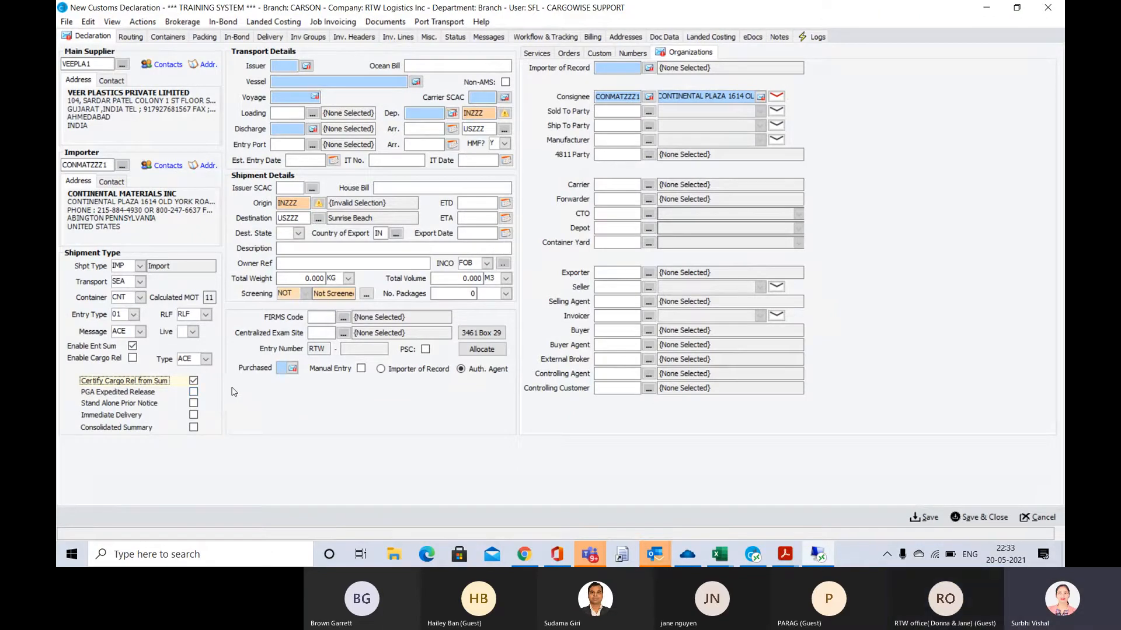
left_click(281, 66)
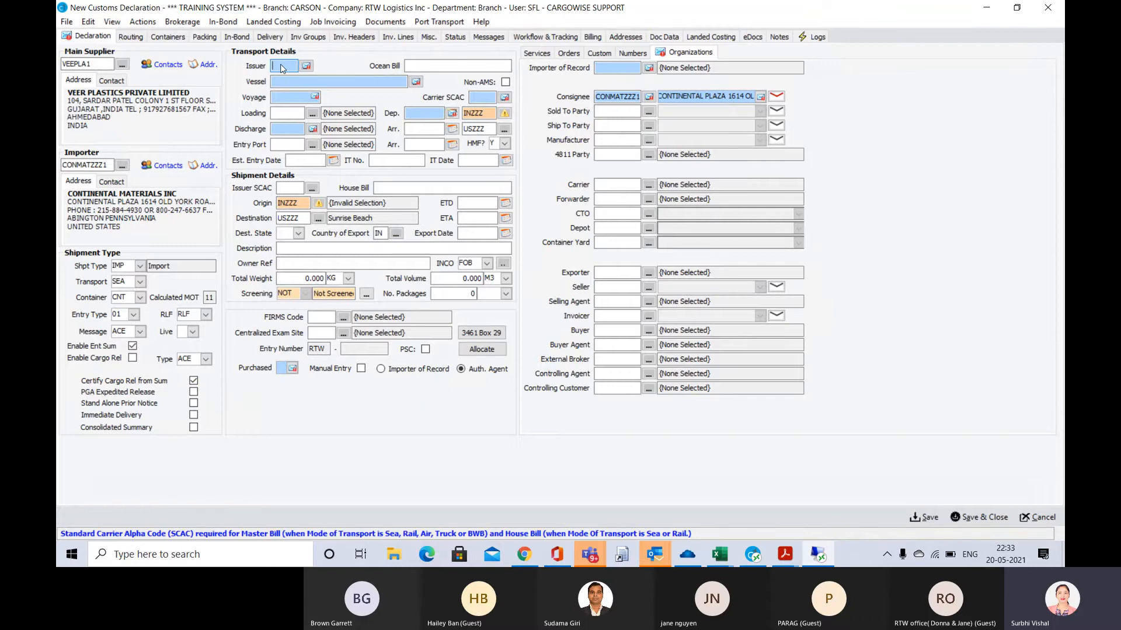
Switch to Acrobat Reader and examine the carrier, bill, port, date and cargo details in arrival notice 2021JSILA03997.pdf, returning to the CargoWise declaration
key("alt+Tab")
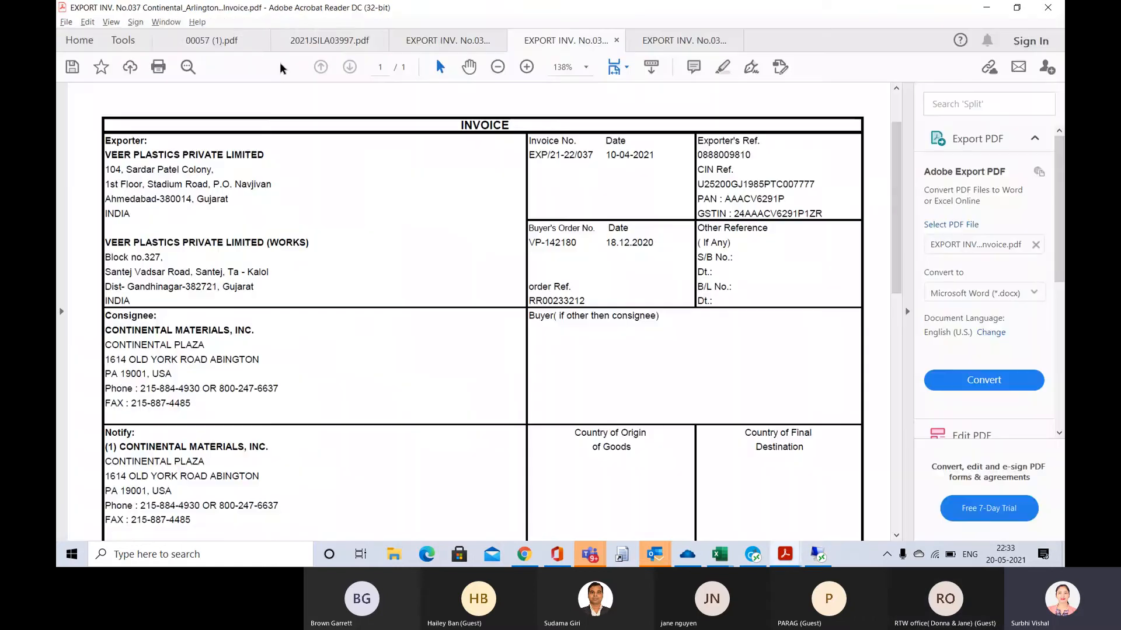
left_click(320, 42)
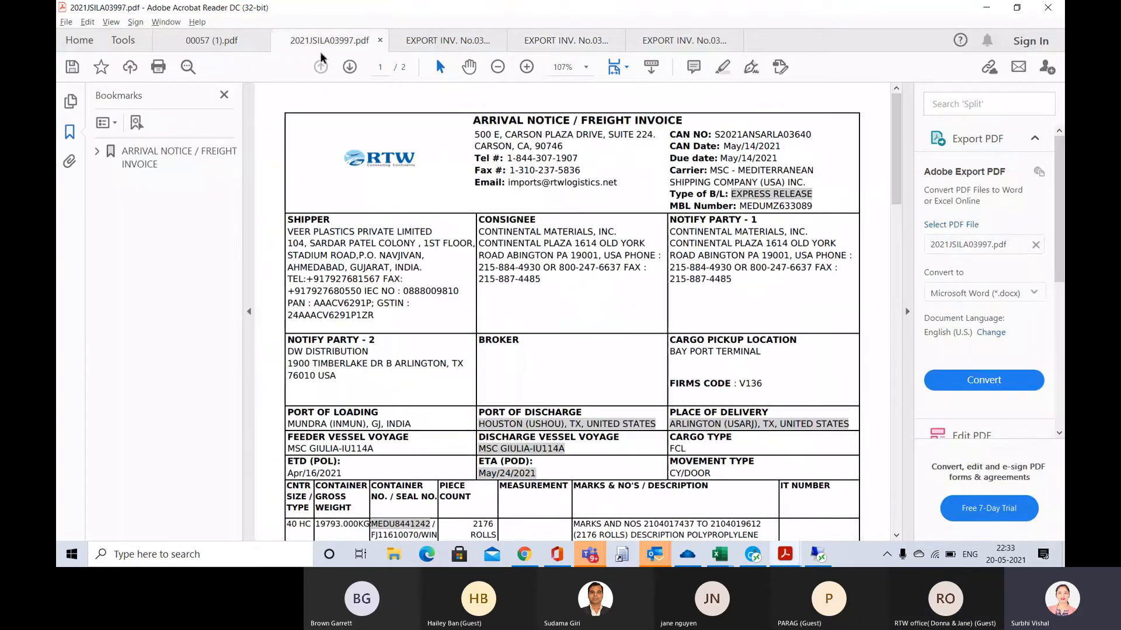
scroll(409, 215, "down", 1)
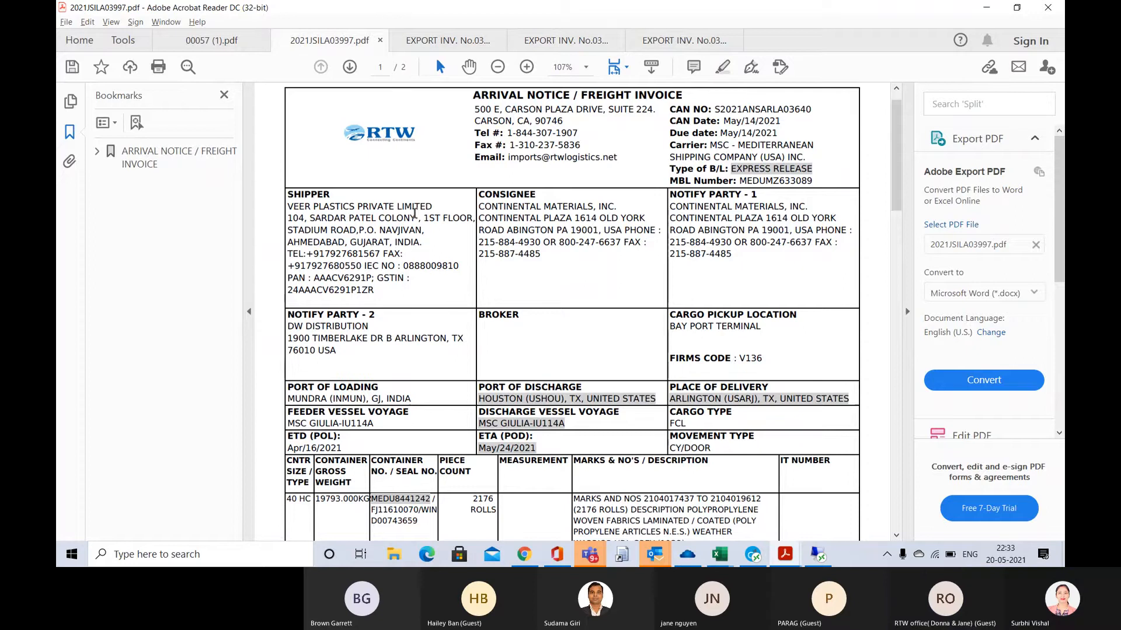
key("alt+Tab")
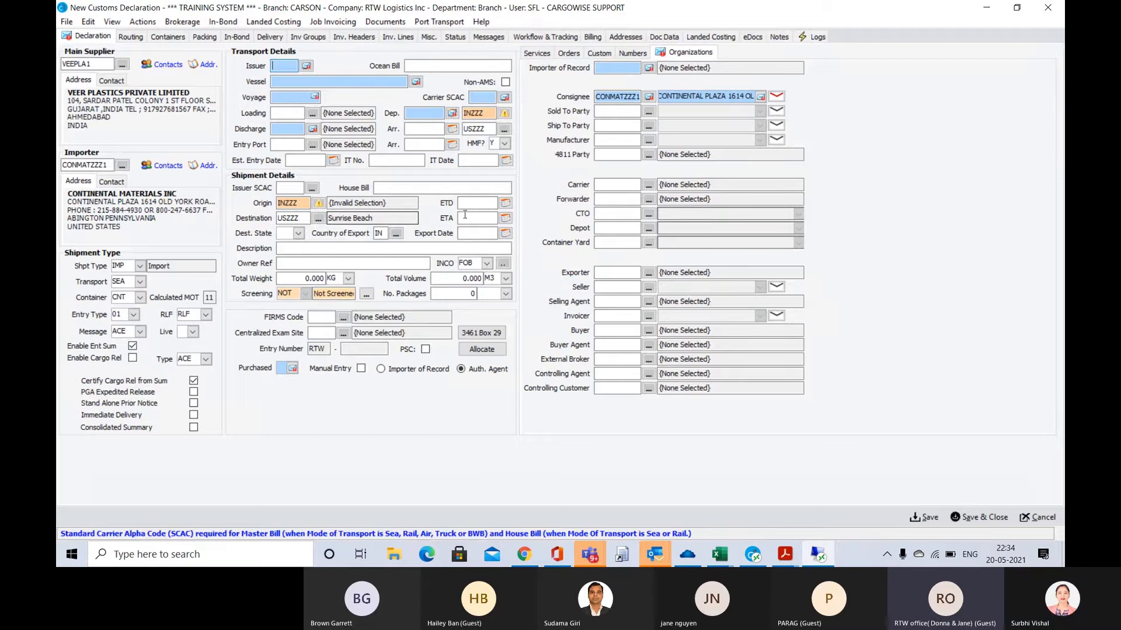
key("alt+Tab")
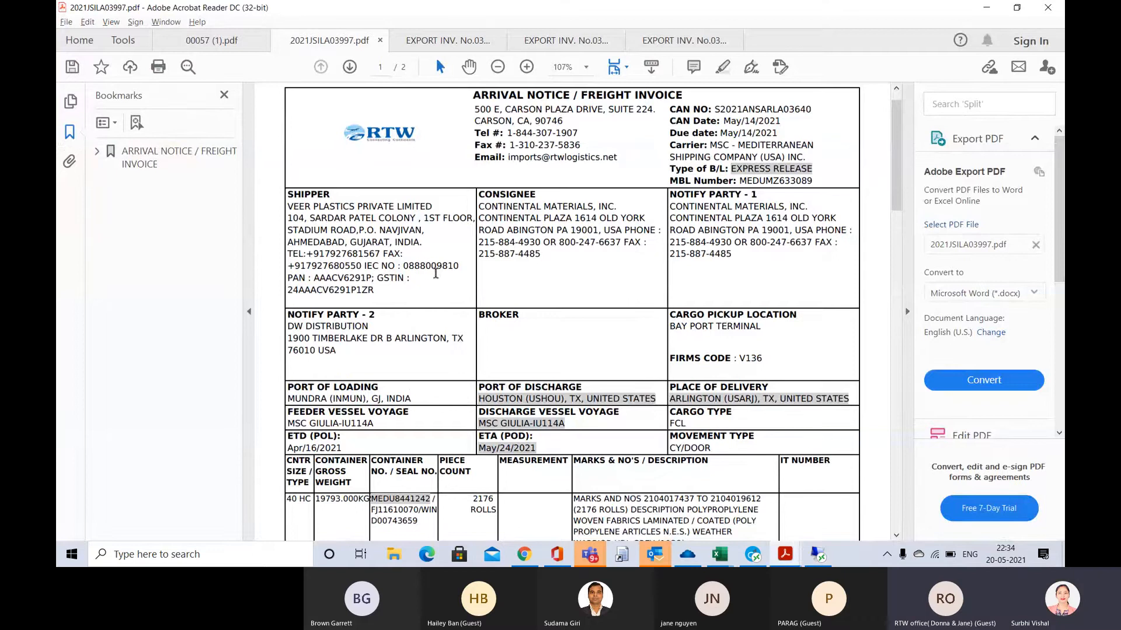
scroll(435, 273, "down", 1)
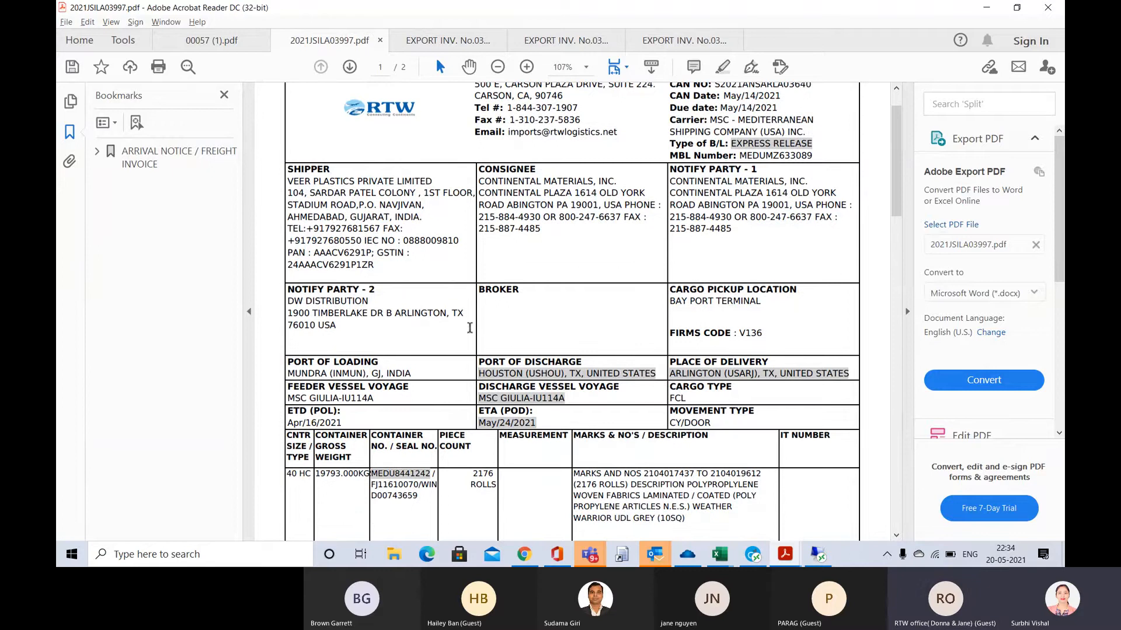
scroll(484, 332, "down", 1)
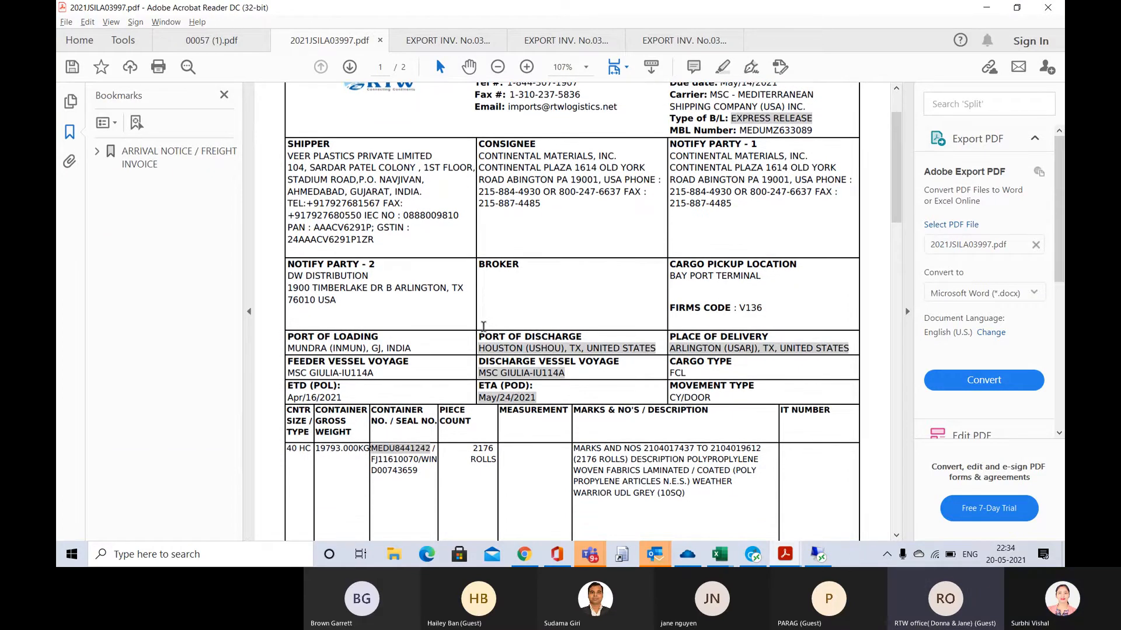
scroll(483, 328, "down", 1)
scroll(484, 328, "down", 5)
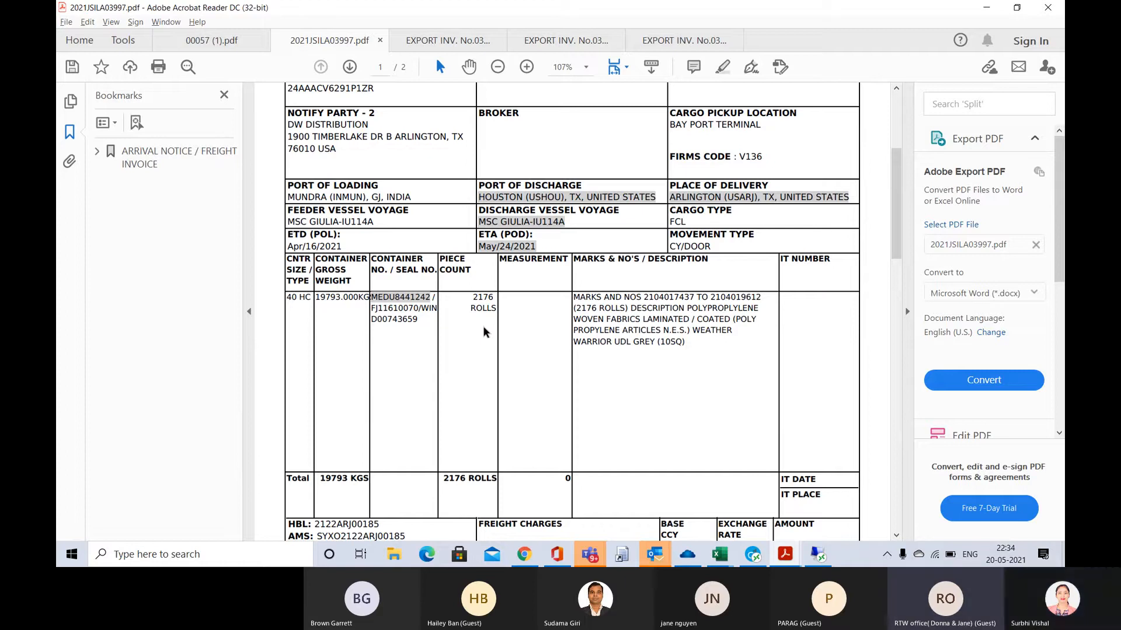
key("alt+Tab")
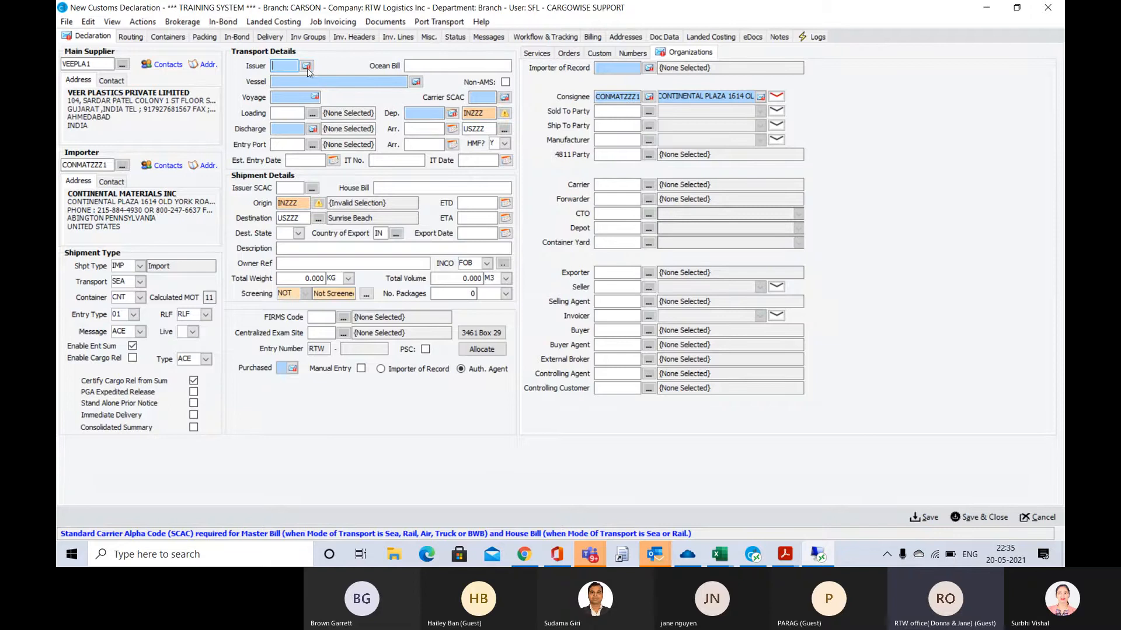
Look up the Carrier SCAC in the carriers list and set the search filter to Name starts with
left_click(476, 98)
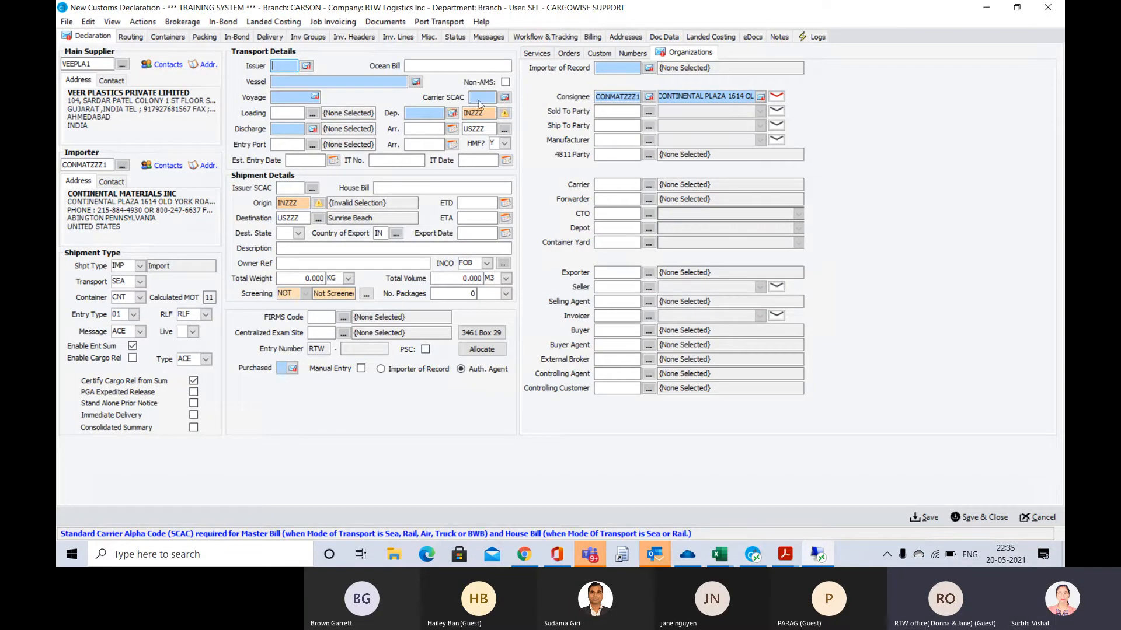
left_click(474, 99)
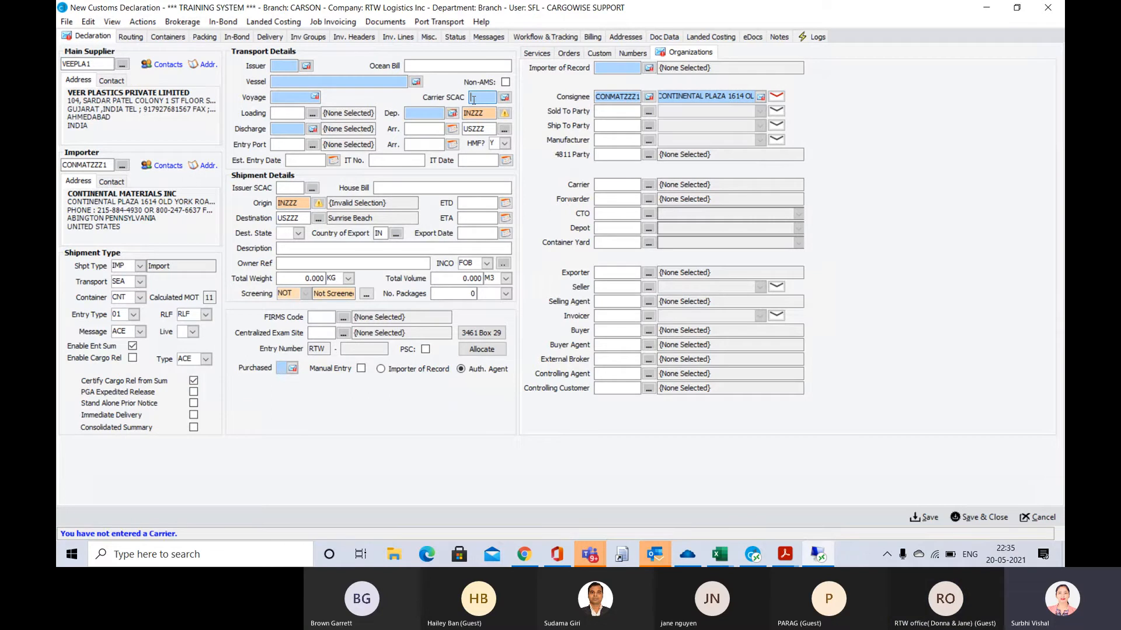
left_click(505, 97)
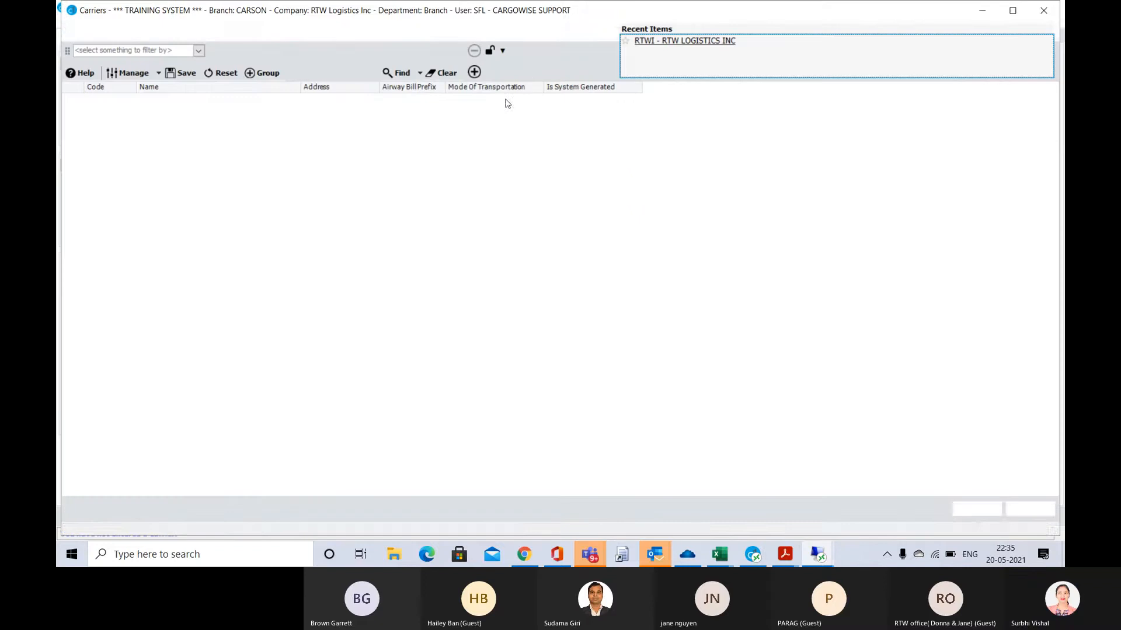
left_click(402, 73)
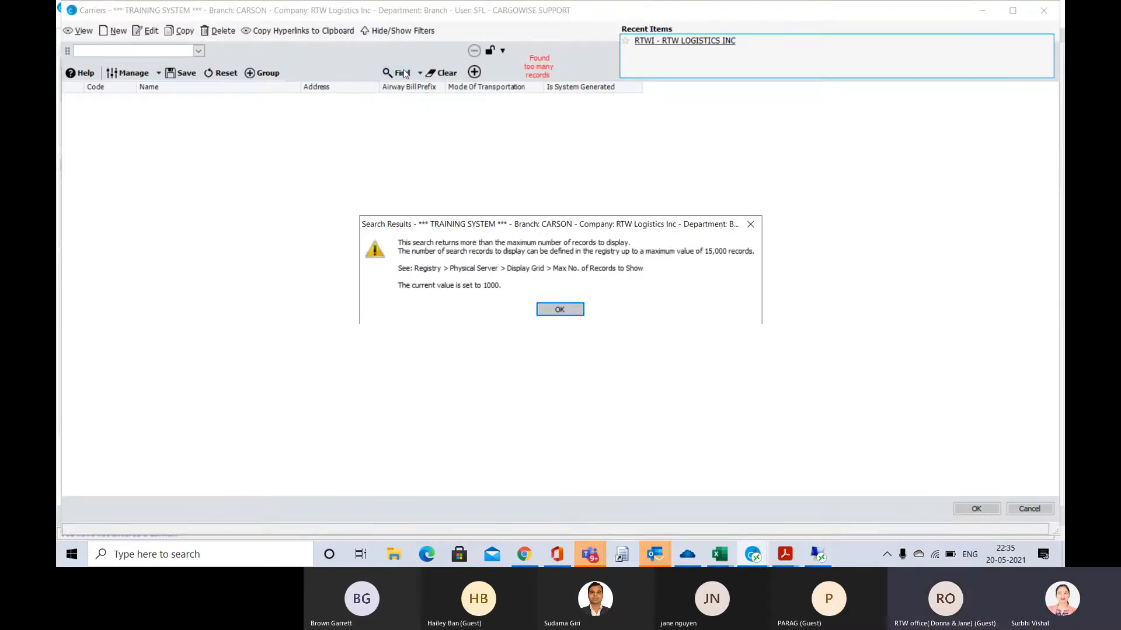
key("Return")
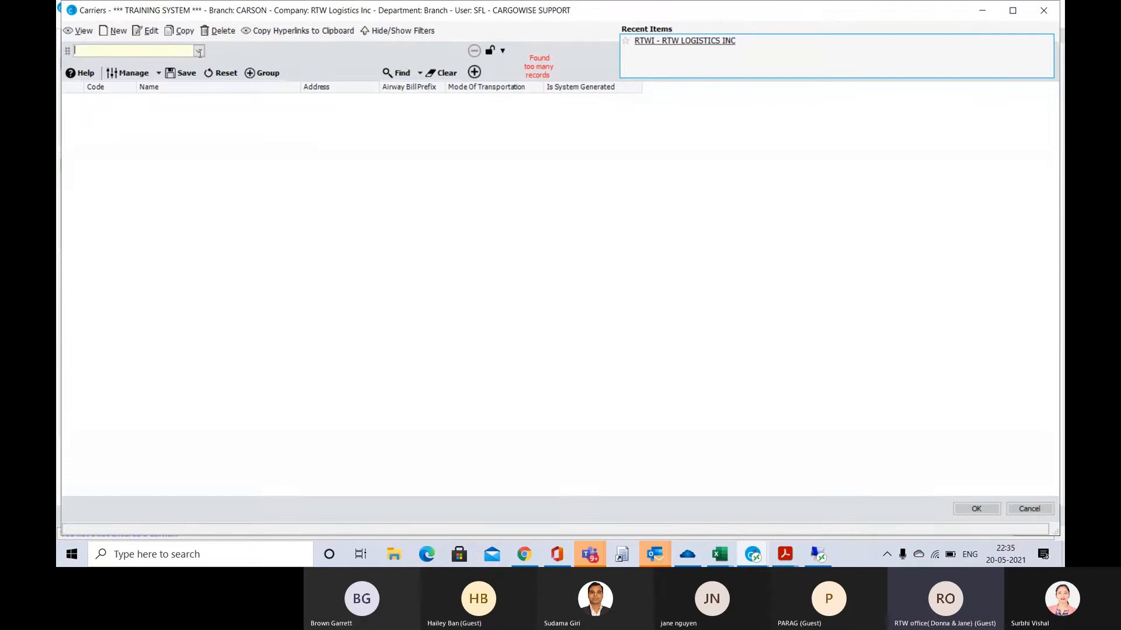
left_click(199, 52)
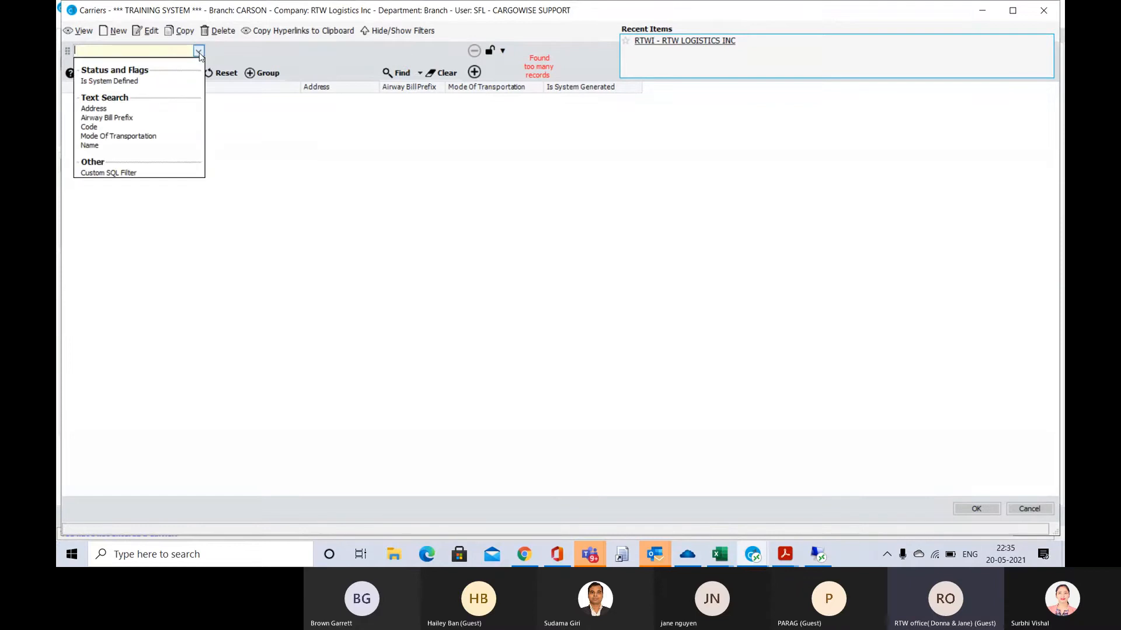
left_click(94, 146)
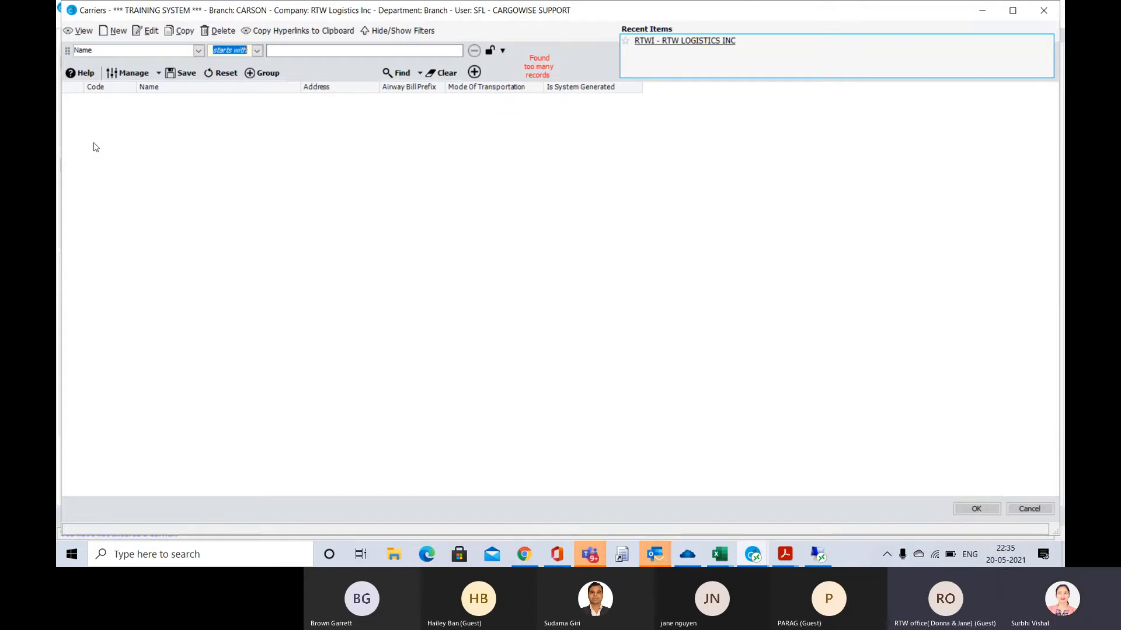
key("Tab")
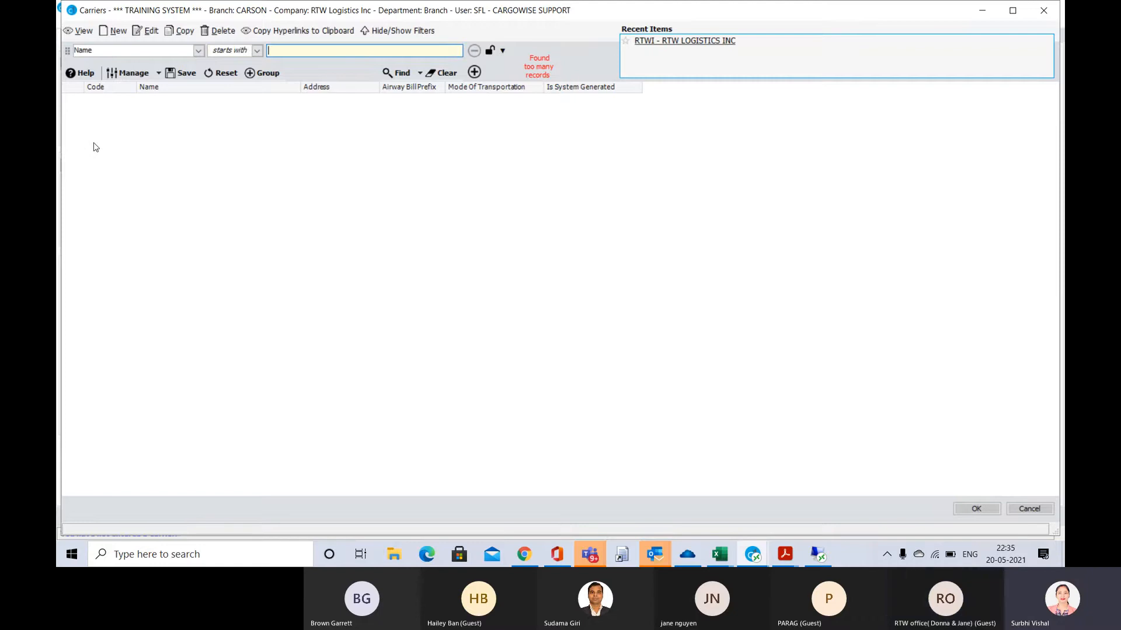
Search the carriers for names starting with HAPAG and highlight HAPAG-LLOYD AMERICA LTD, code HLCU
type("HAOAG")
key("BackSpace")
key("BackSpace")
type("PAG")
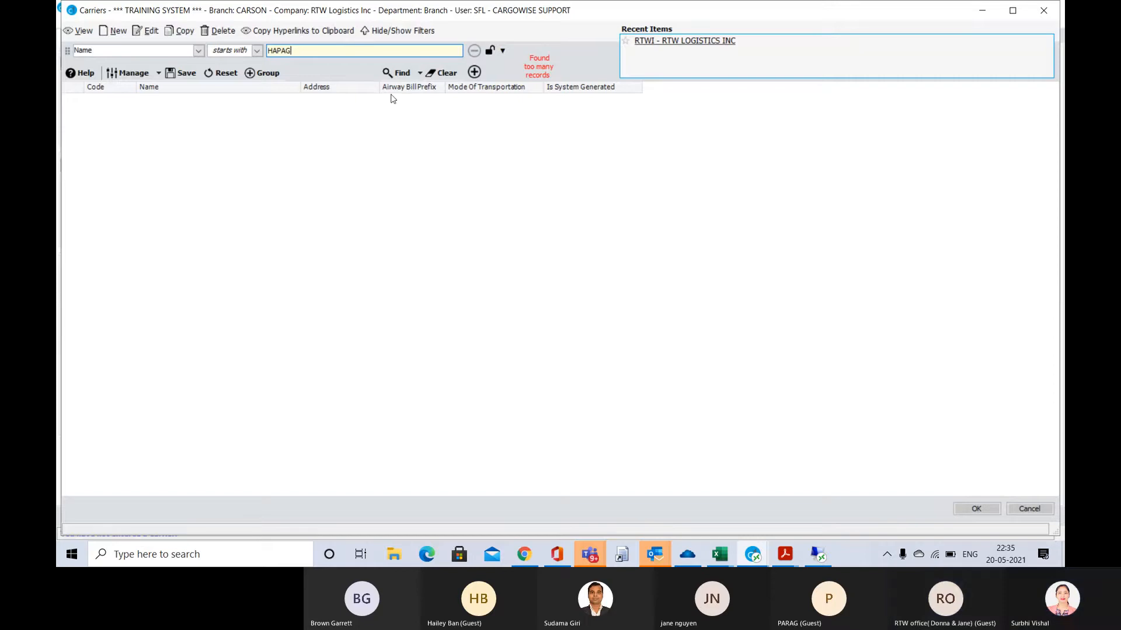
left_click(399, 73)
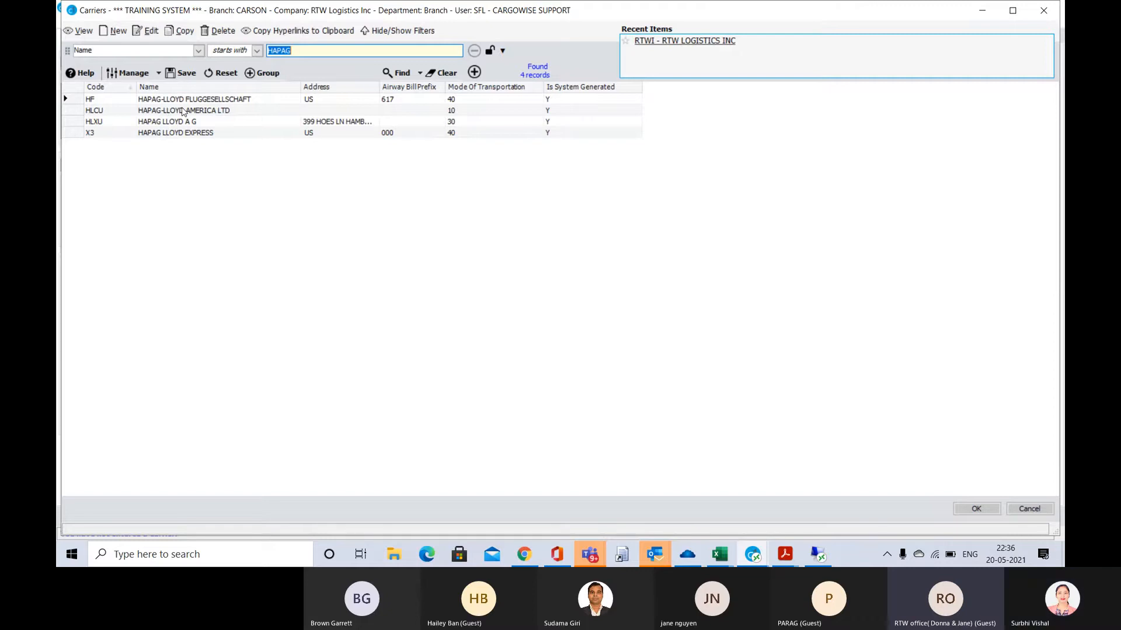
left_click(182, 111)
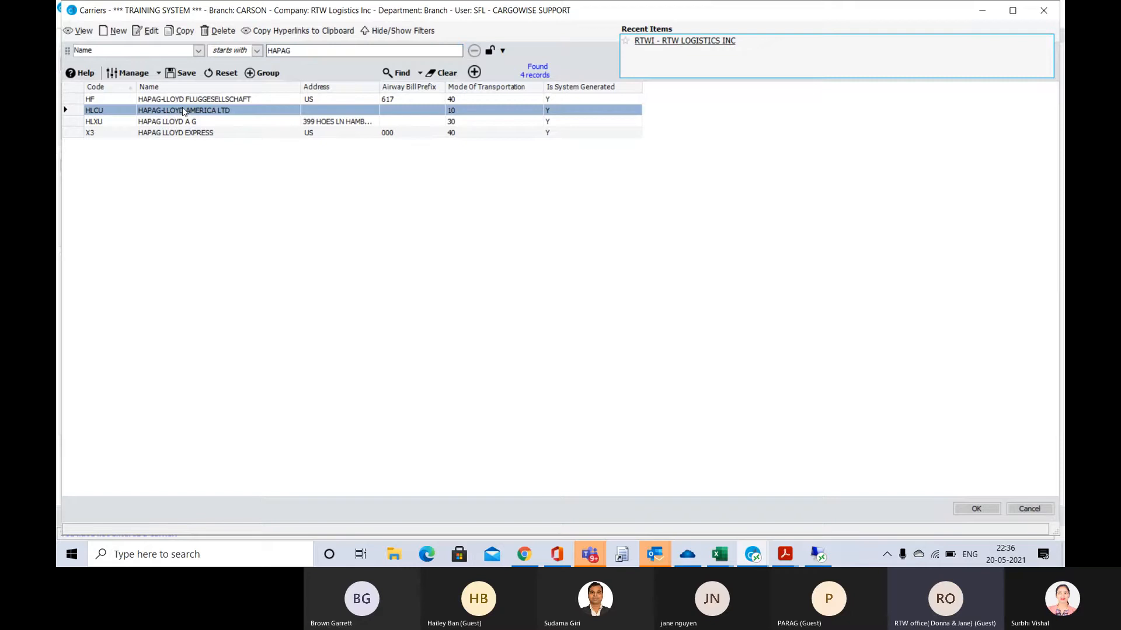
Search the carriers for names starting with MEDI and set the Carrier SCAC to MSCU, Mediterranean Shipping Corp
left_click(295, 53)
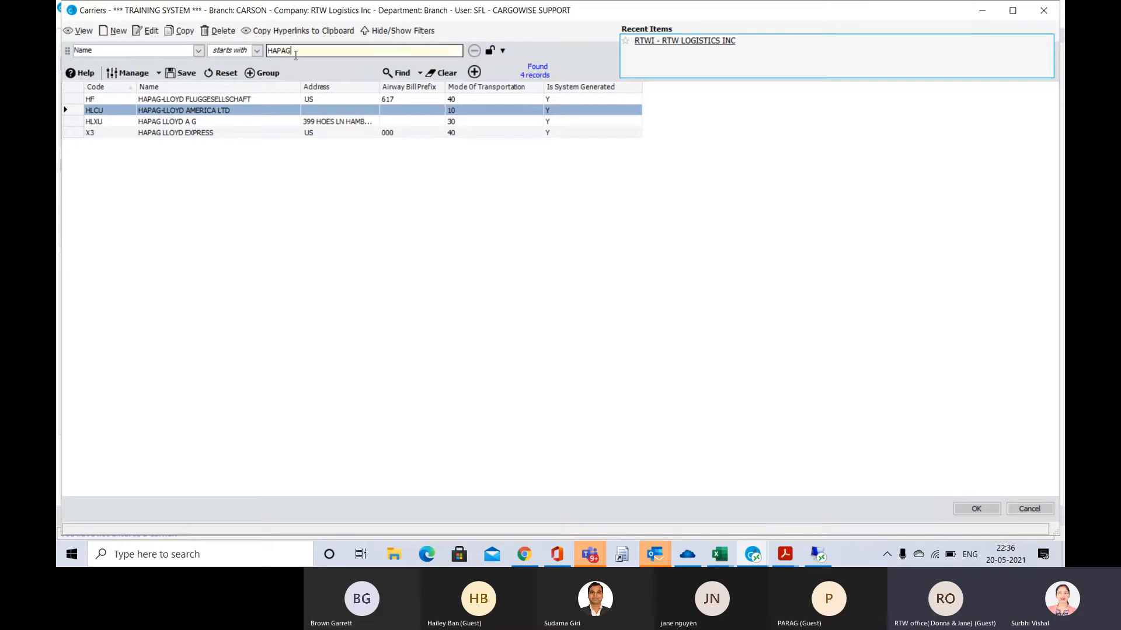
key("BackSpace")
key("BackSpace")
key("BackSpace")
key("BackSpace")
key("BackSpace")
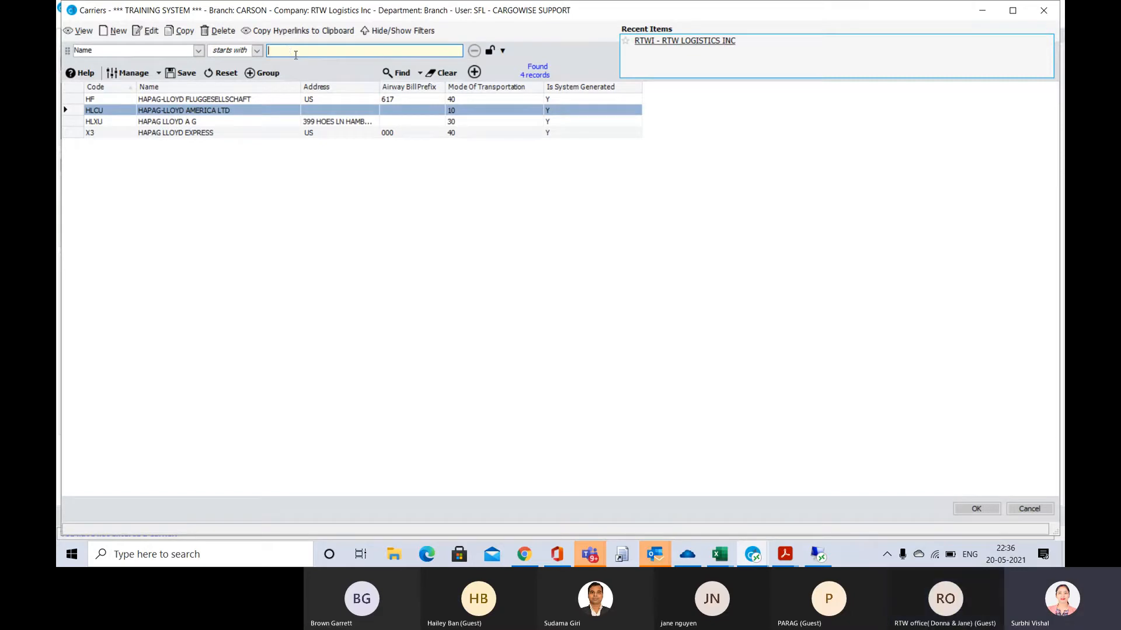
type("MEDI")
left_click(403, 73)
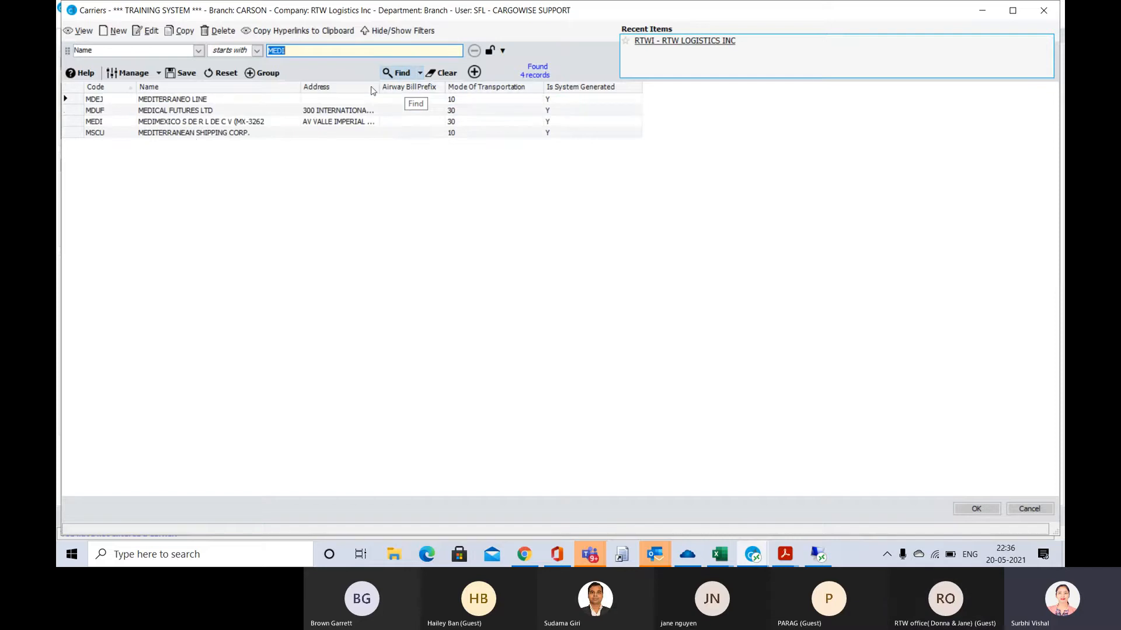
left_click(166, 137)
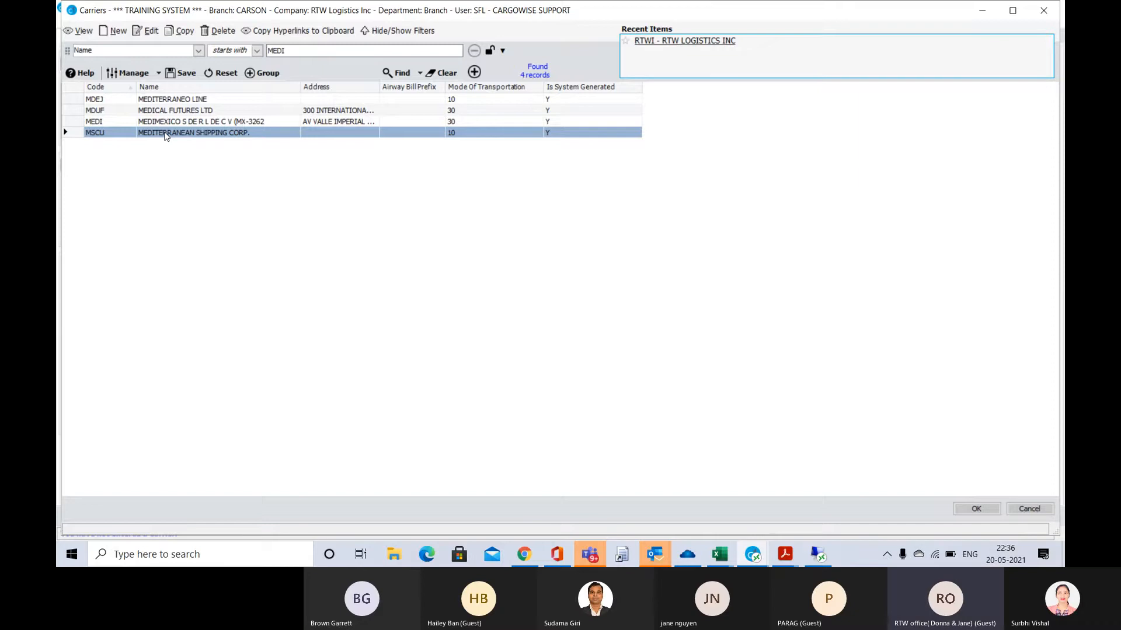
double_click(165, 134)
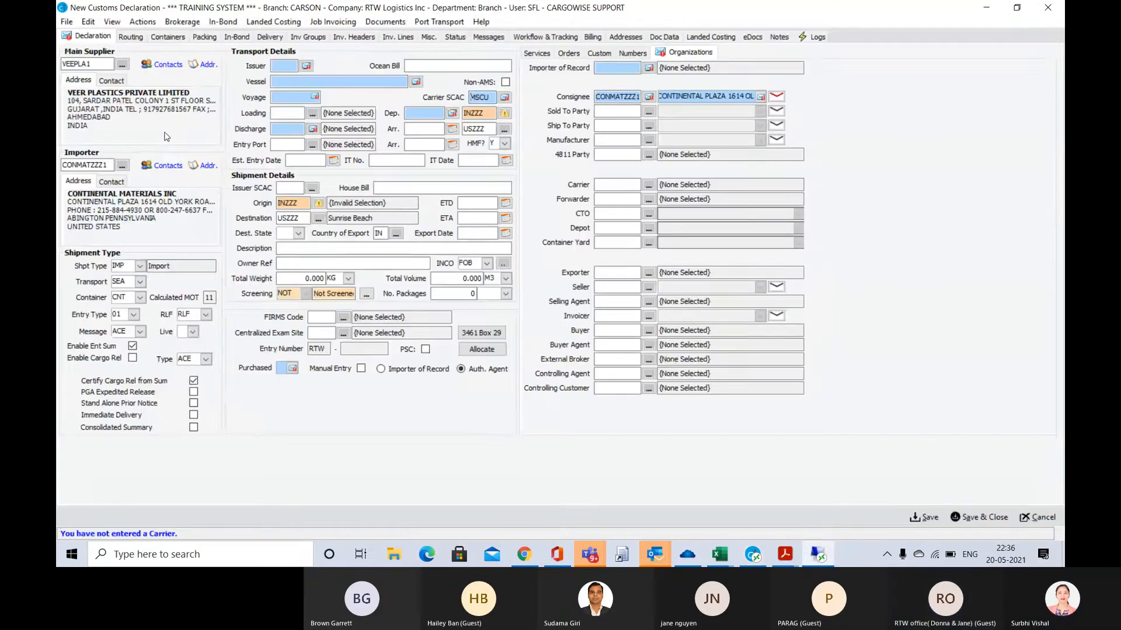
Reopen the carrier lookup, clear its MSCU code filter, select Mediterranean Shipping Corp. again and go to the Loading port
key("Tab")
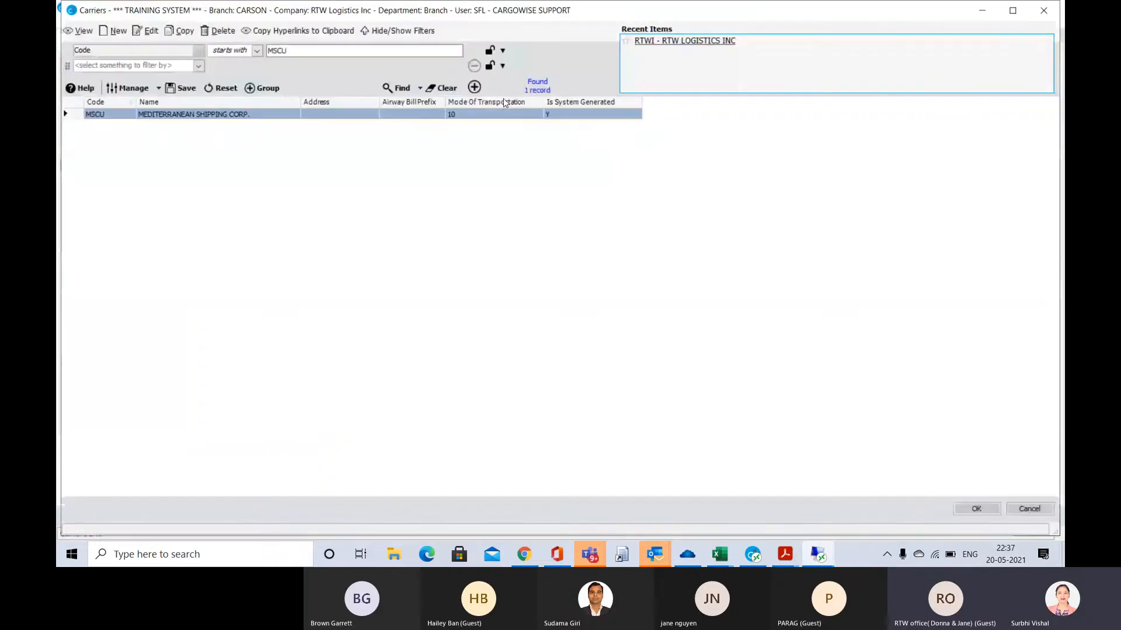
left_click(291, 50)
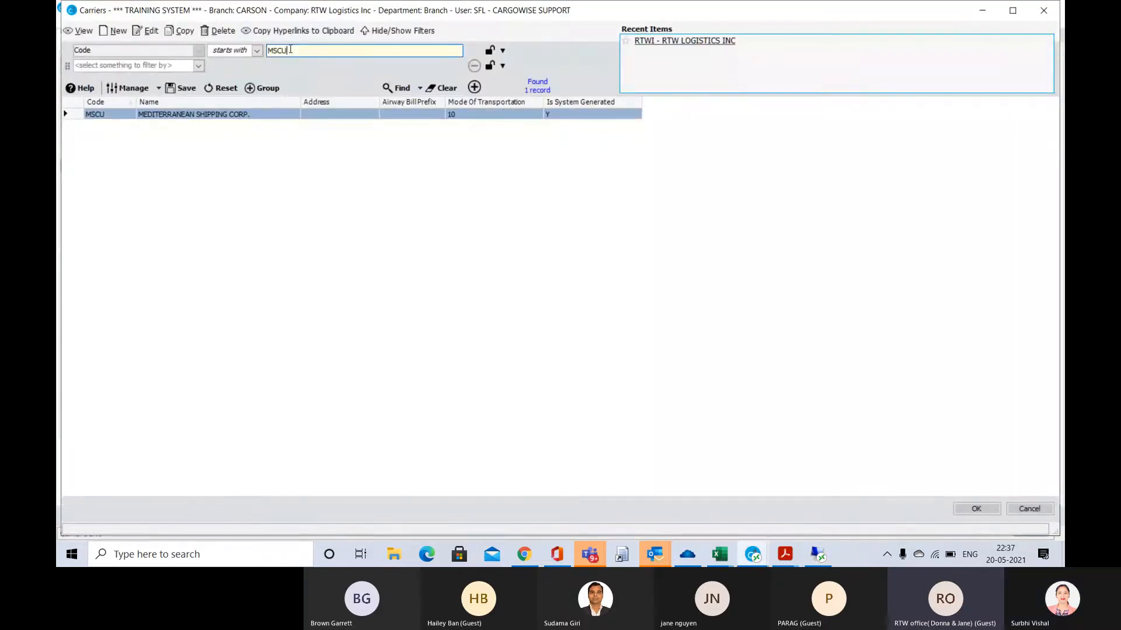
key("BackSpace")
key("BackSpace")
key("BackSpace")
key("BackSpace")
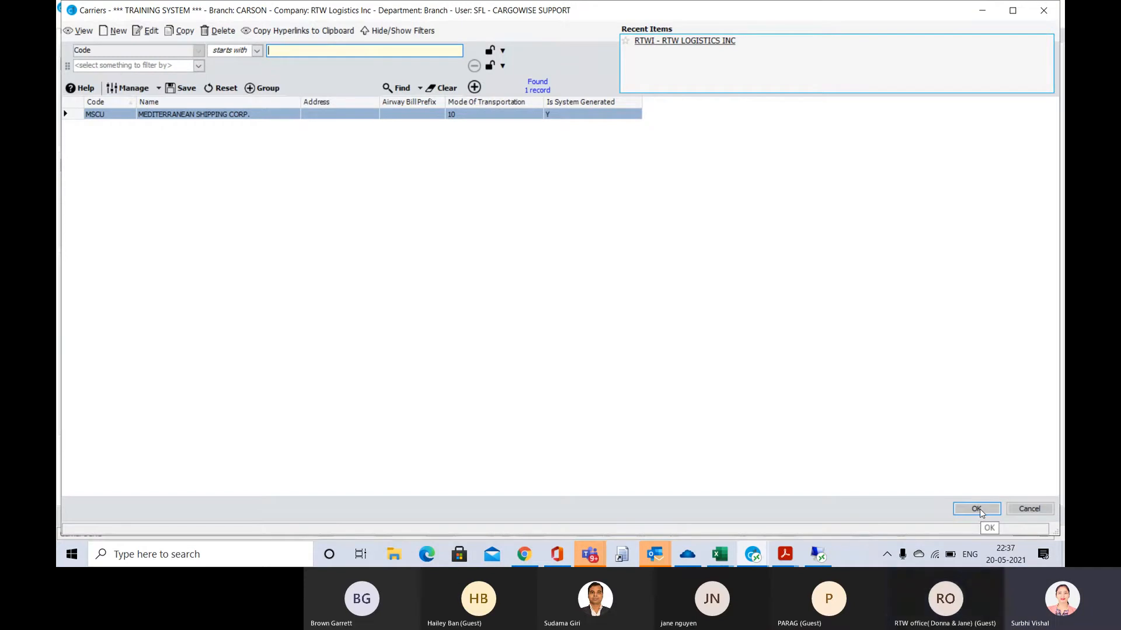
double_click(67, 115)
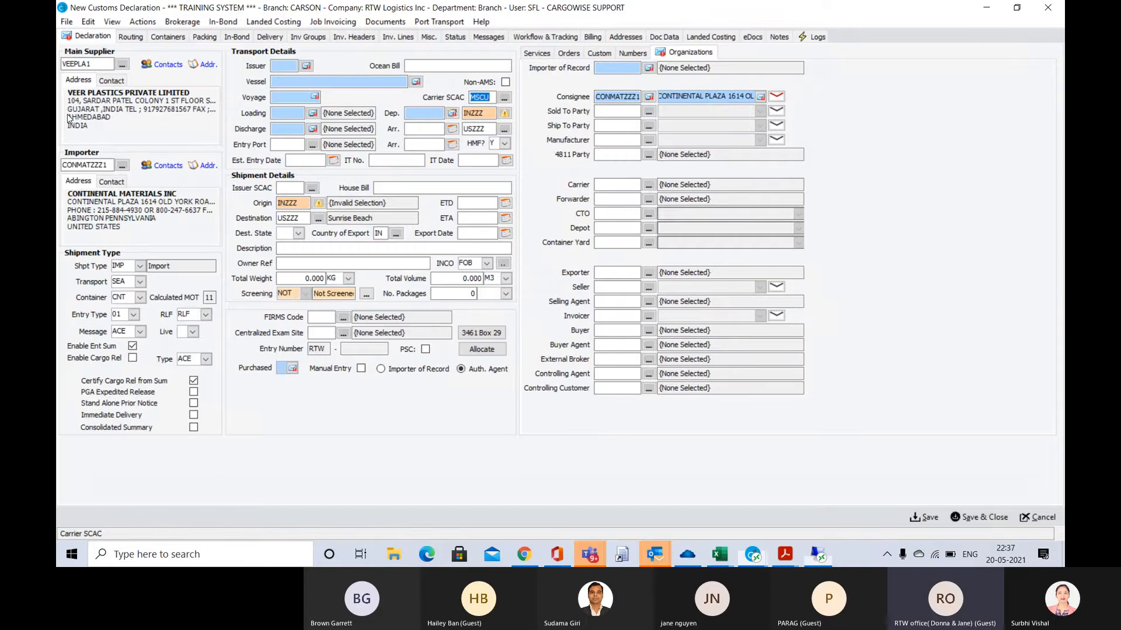
key("Tab")
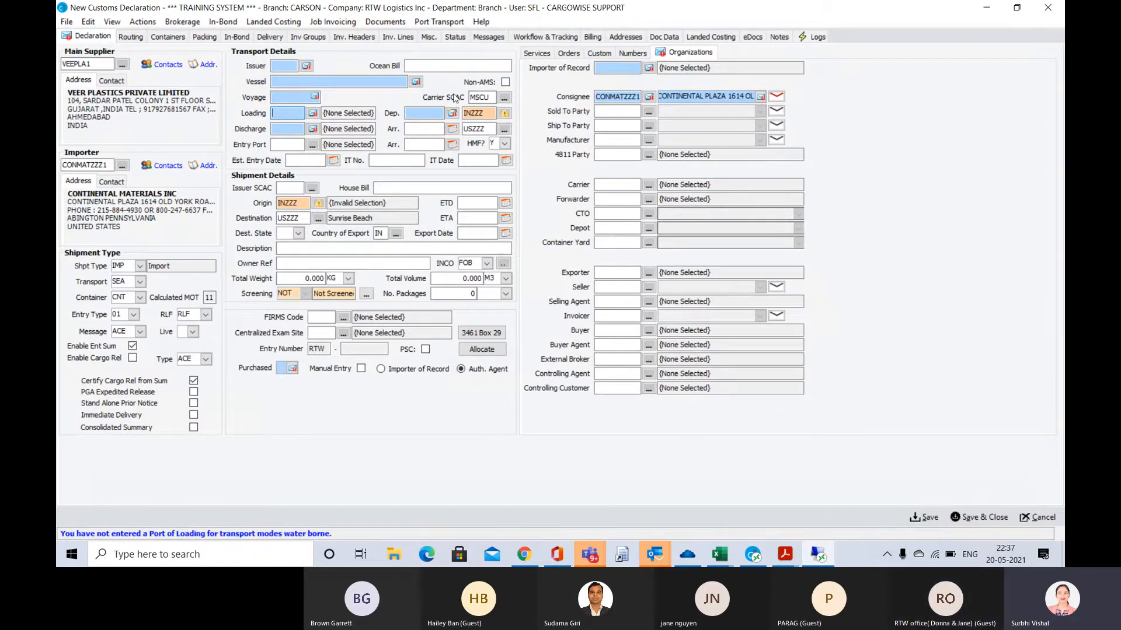
Switch to the arrival notice in Acrobat Reader and copy its MBL number, MEDUMZ633089
key("alt+Tab")
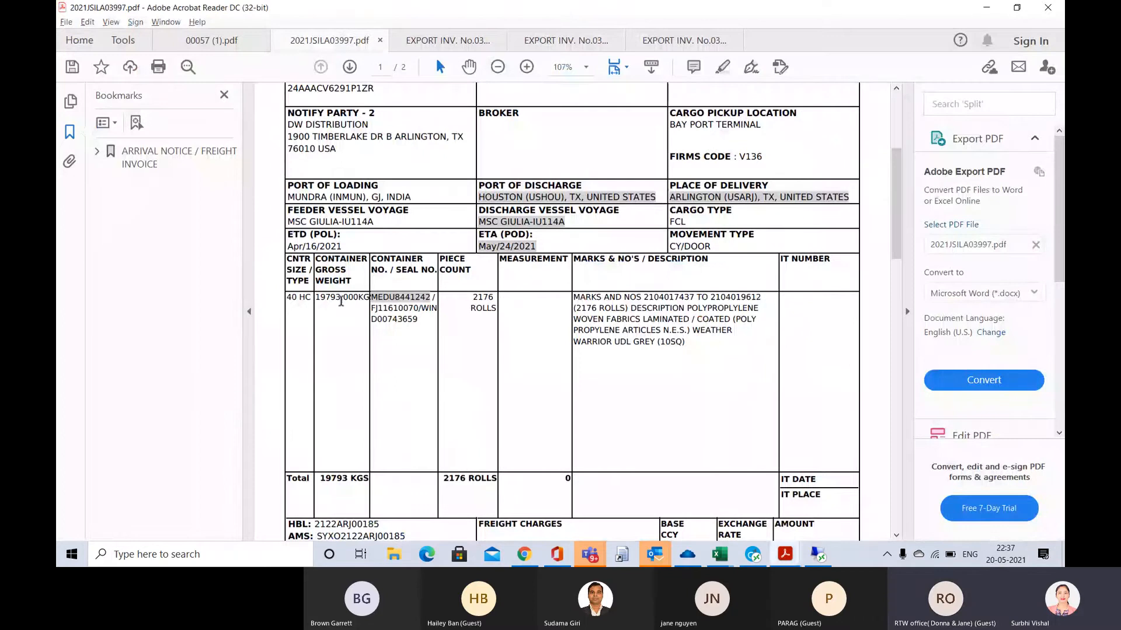
scroll(341, 301, "down", 3)
scroll(341, 301, "up", 6)
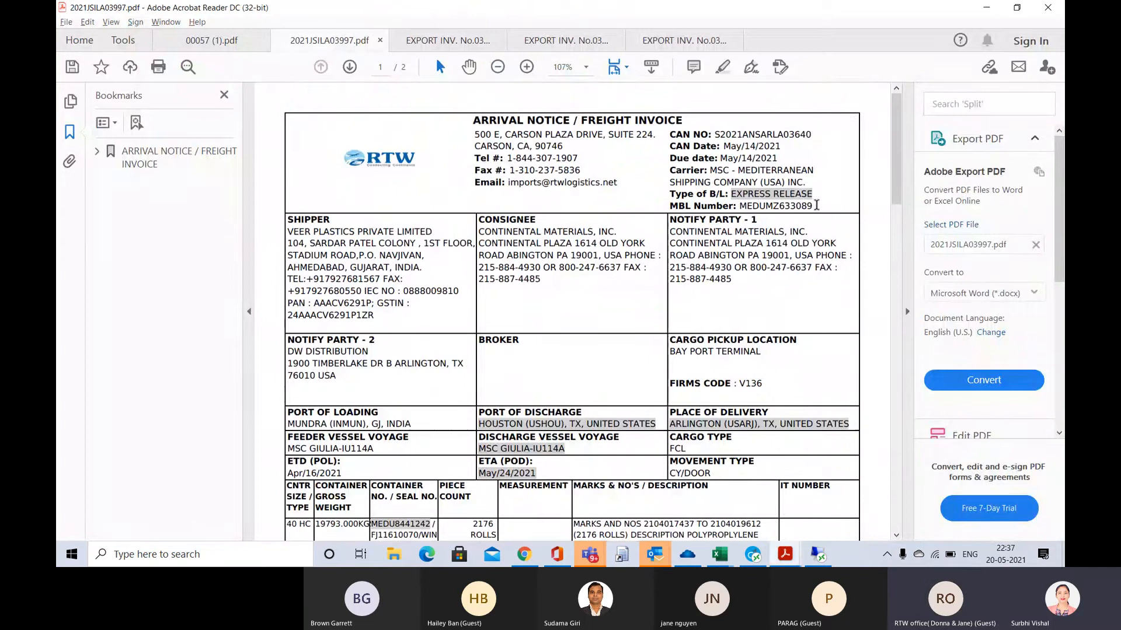
left_click_drag(813, 196, 812, 203)
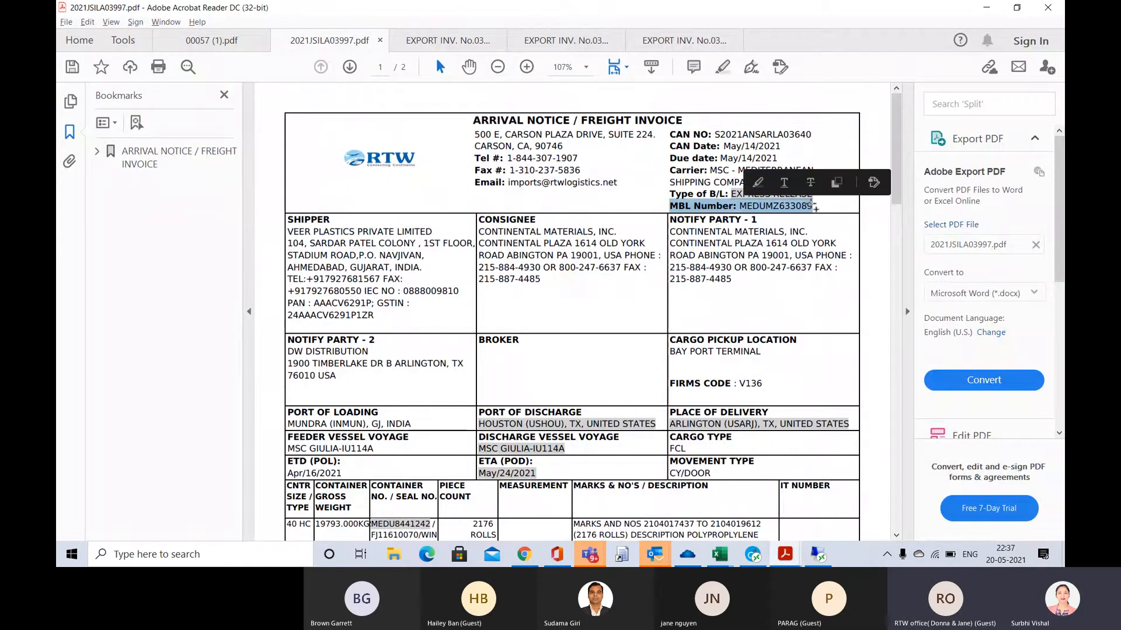
left_click(787, 303)
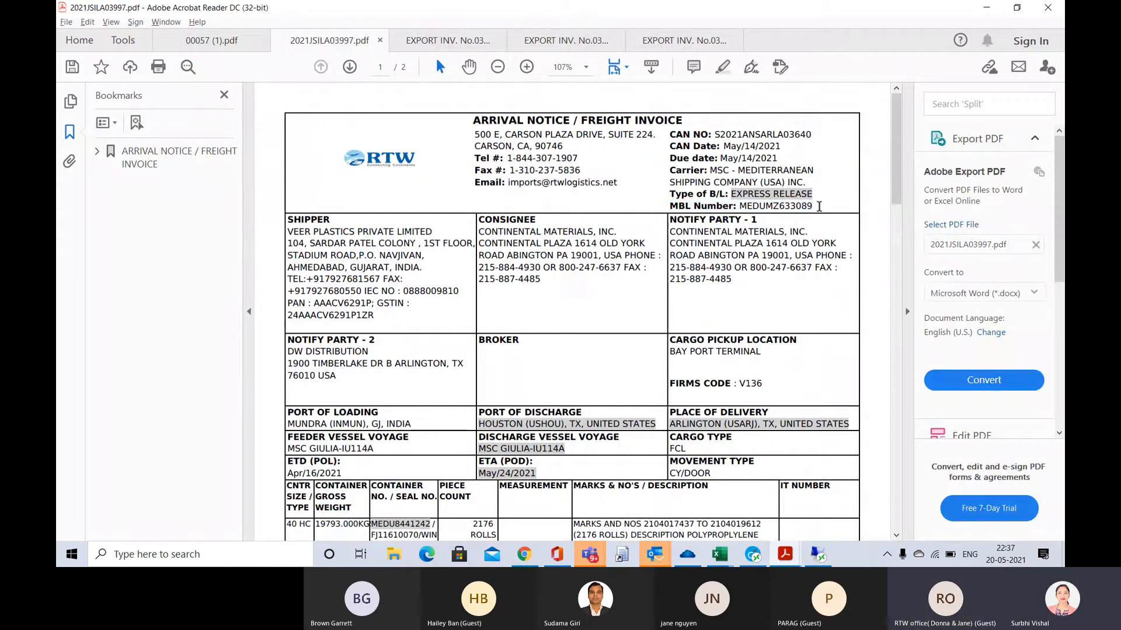
left_click_drag(811, 205, 743, 211)
left_click_drag(743, 211, 740, 215)
key("ctrl+c")
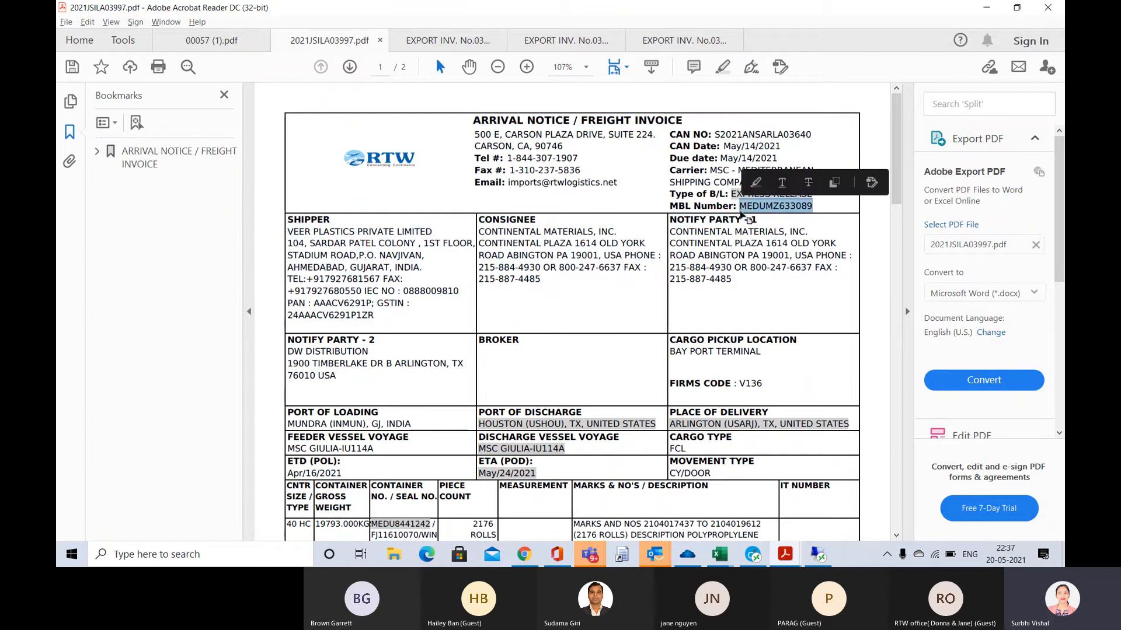
Return to the customs declaration in CargoWise and set the Carrier SCAC to MEDU
key("alt+Tab")
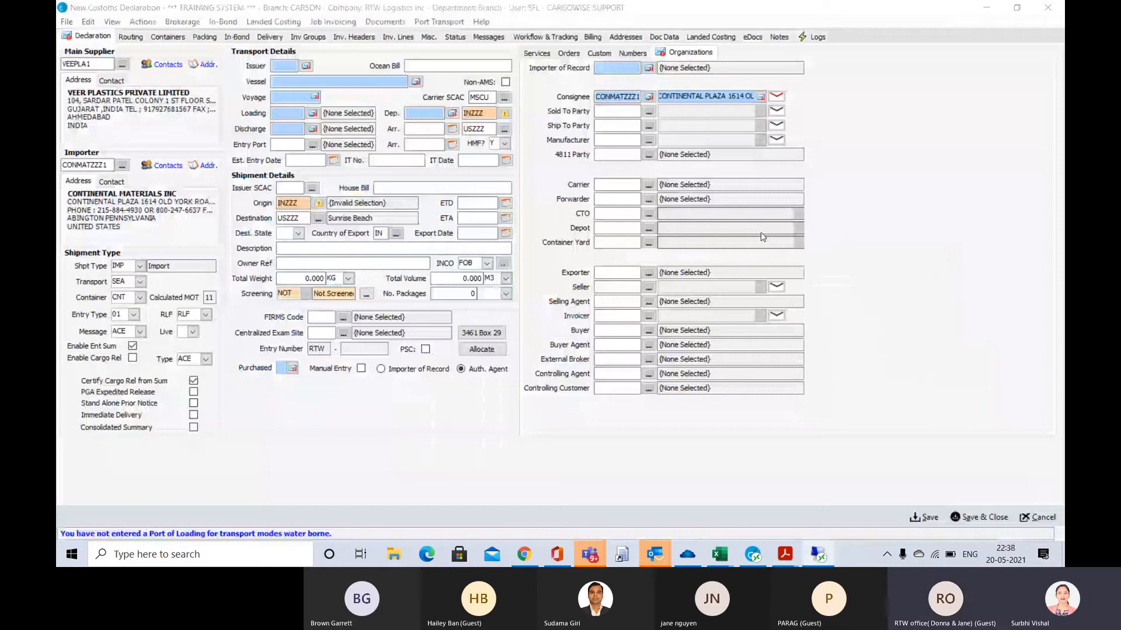
left_click(492, 98)
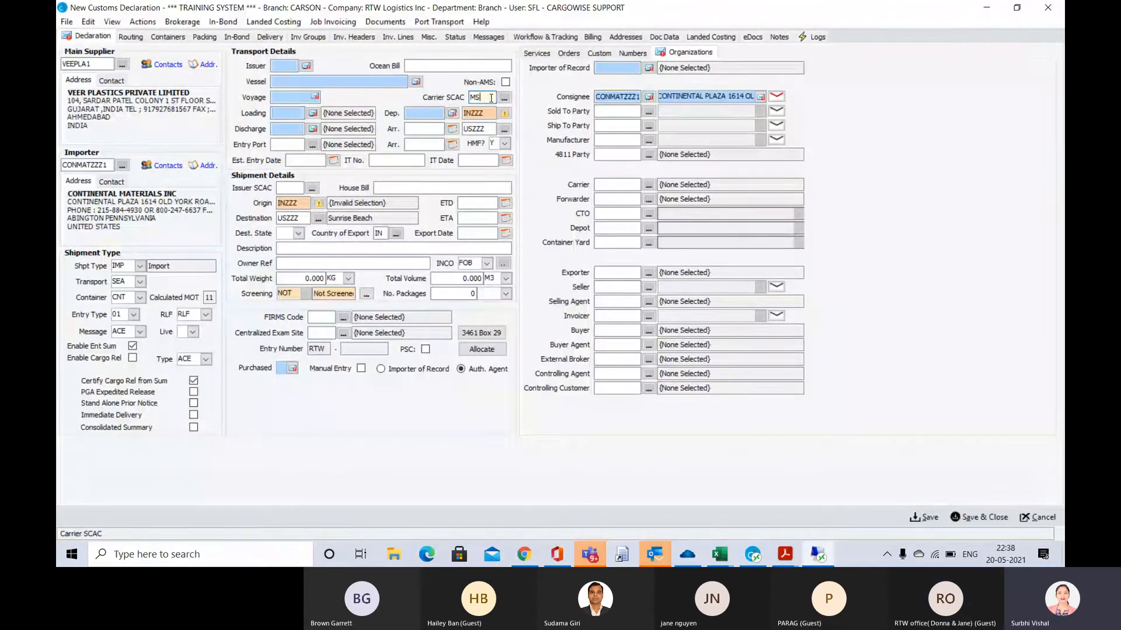
type("EDU")
key("Tab")
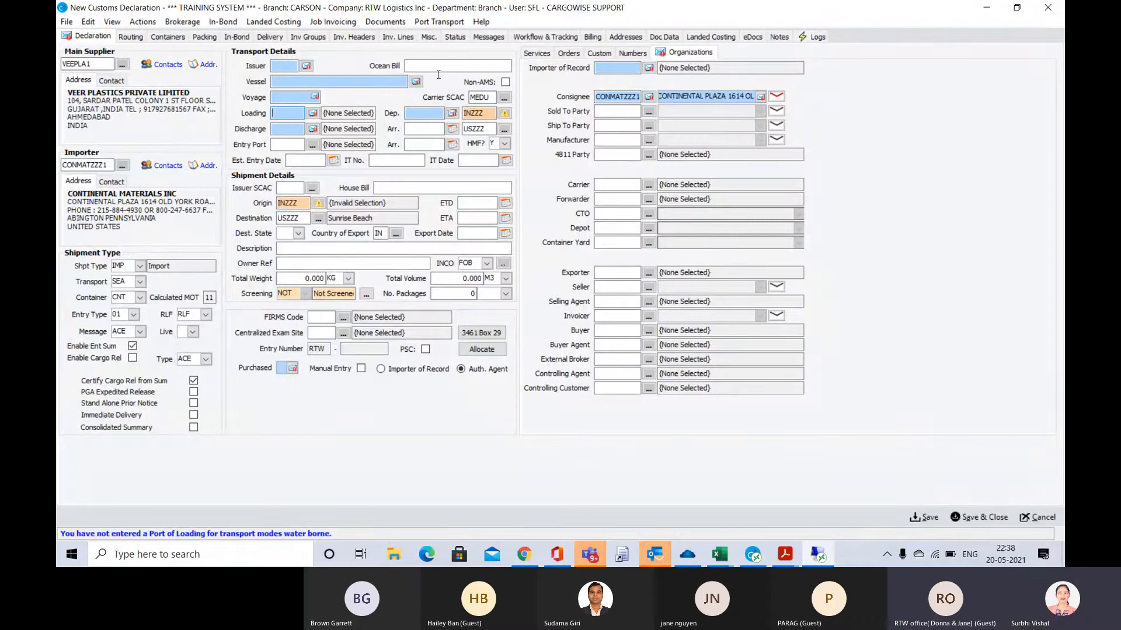
Check the MBL number on the arrival notice and paste MEDUMZ633089 into the declaration's Ocean Bill
key("alt+Tab")
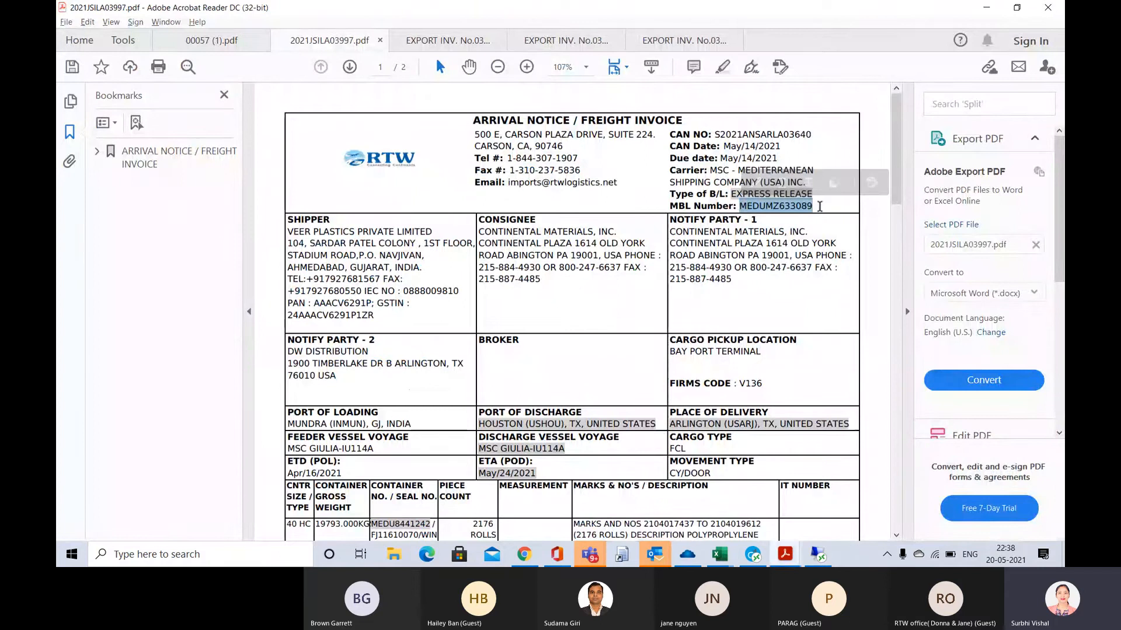
key("alt+Tab")
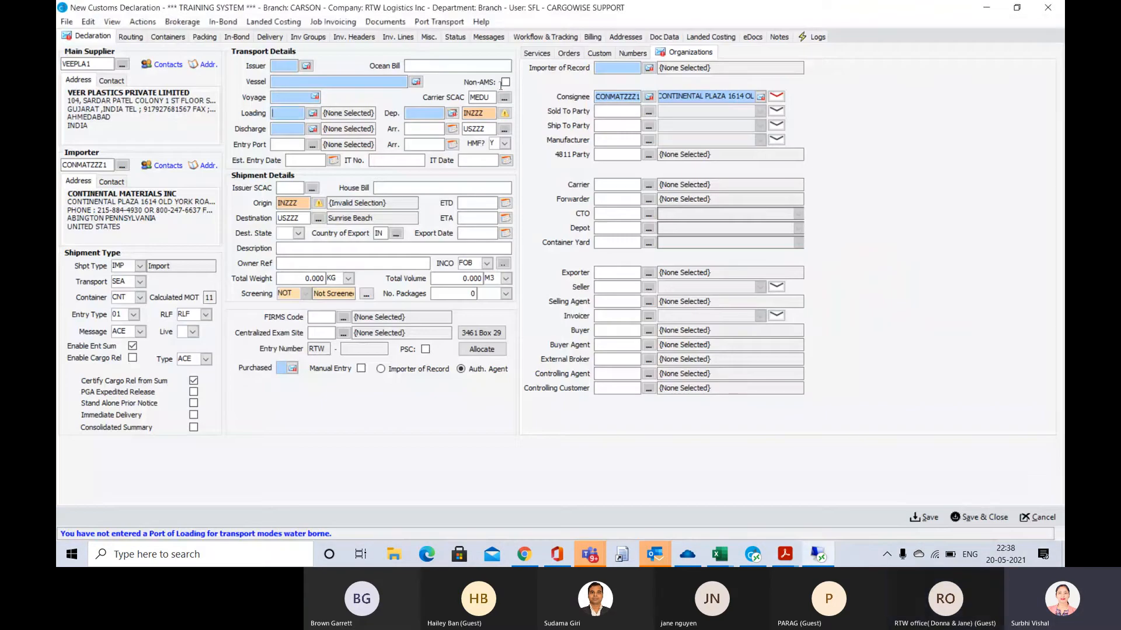
left_click(429, 65)
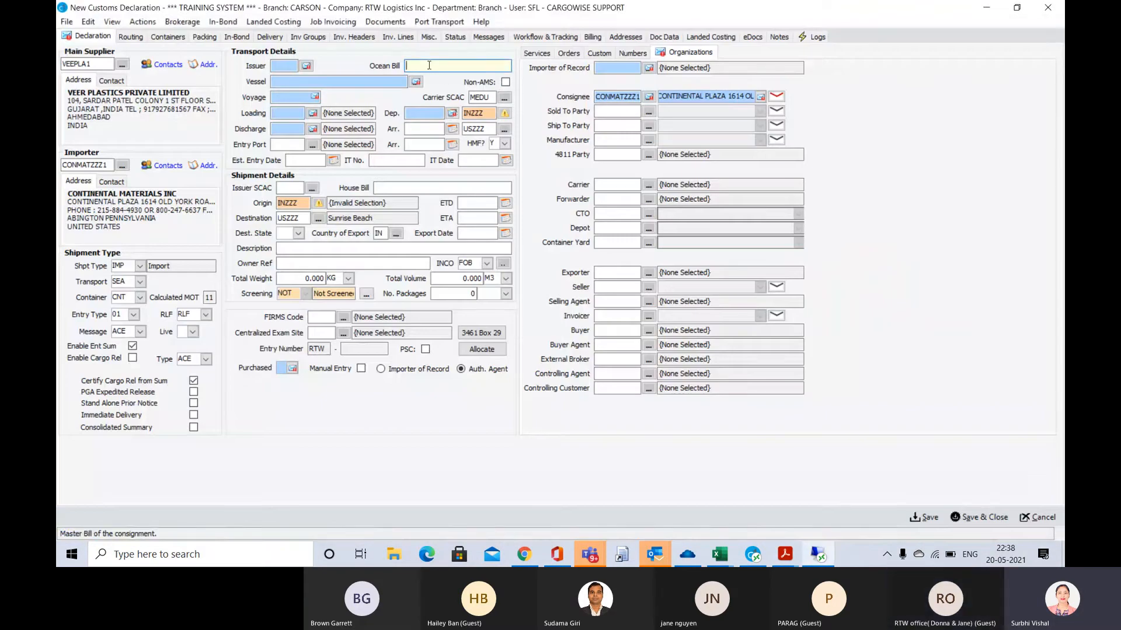
key("ctrl+v")
key("Tab")
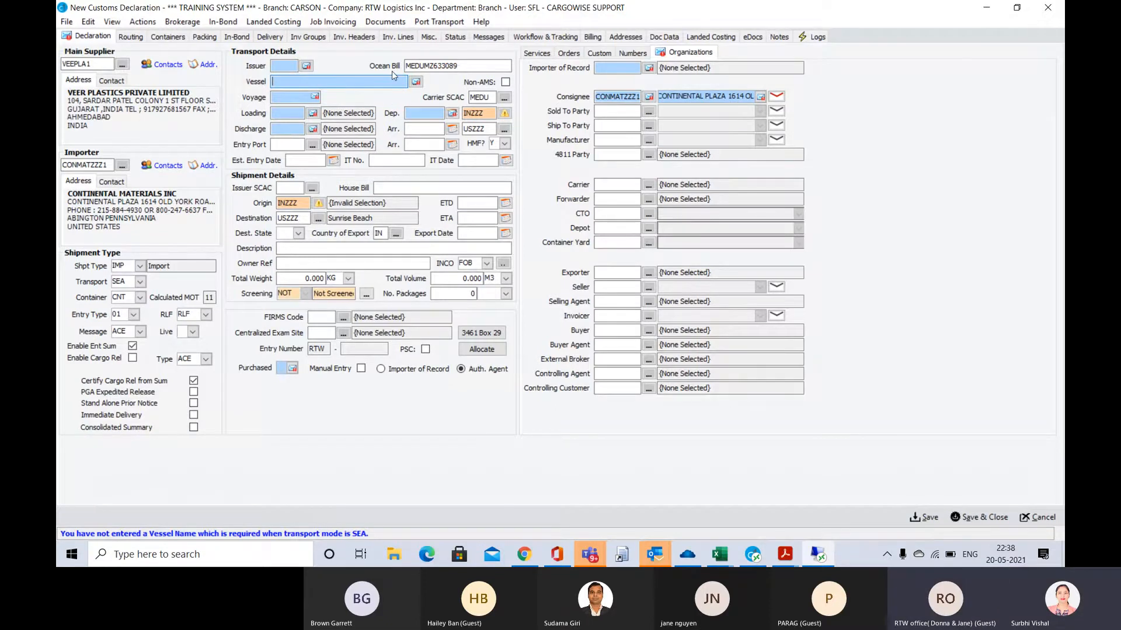
Look up the feeder vessel on the arrival notice and enter MSC GIULIA as the declaration's Vessel
key("alt+Tab")
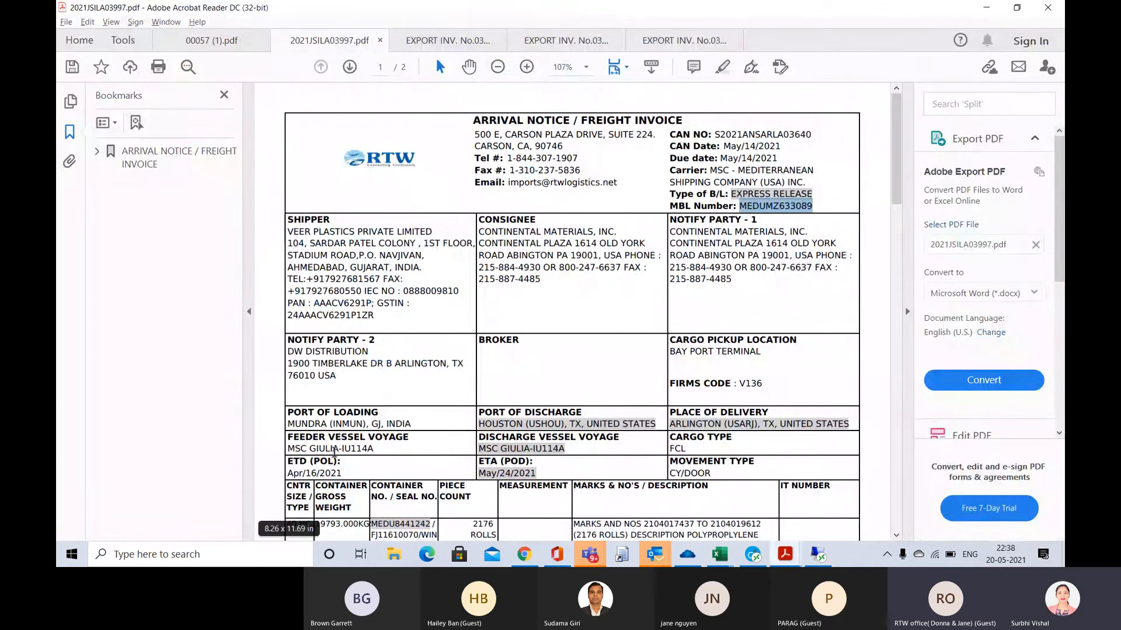
left_click_drag(340, 448, 290, 448)
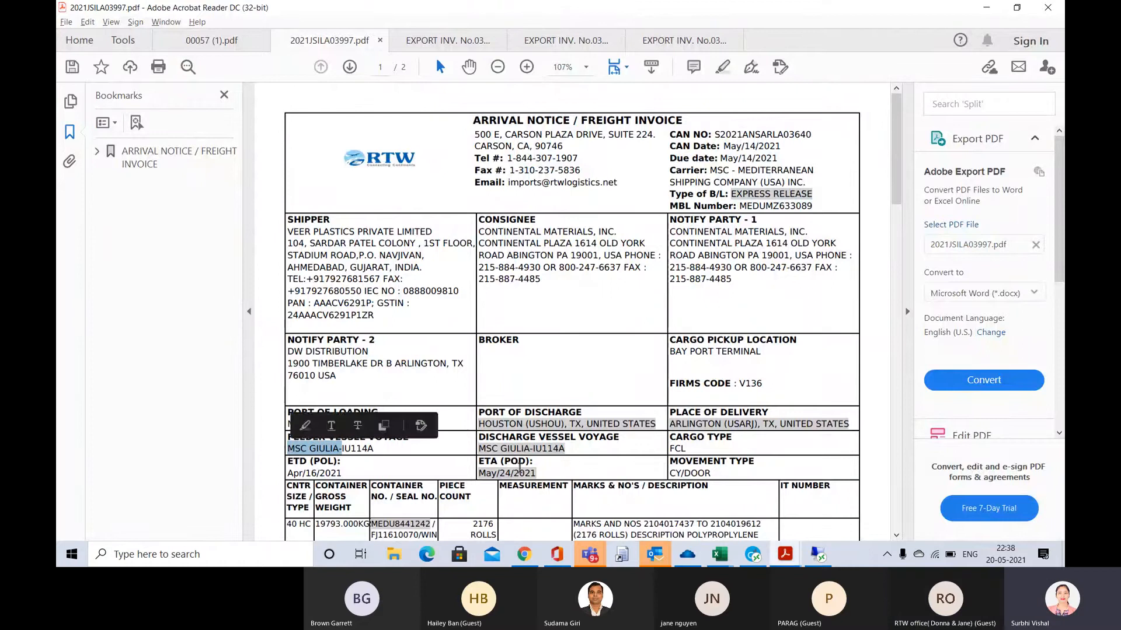
left_click(586, 451)
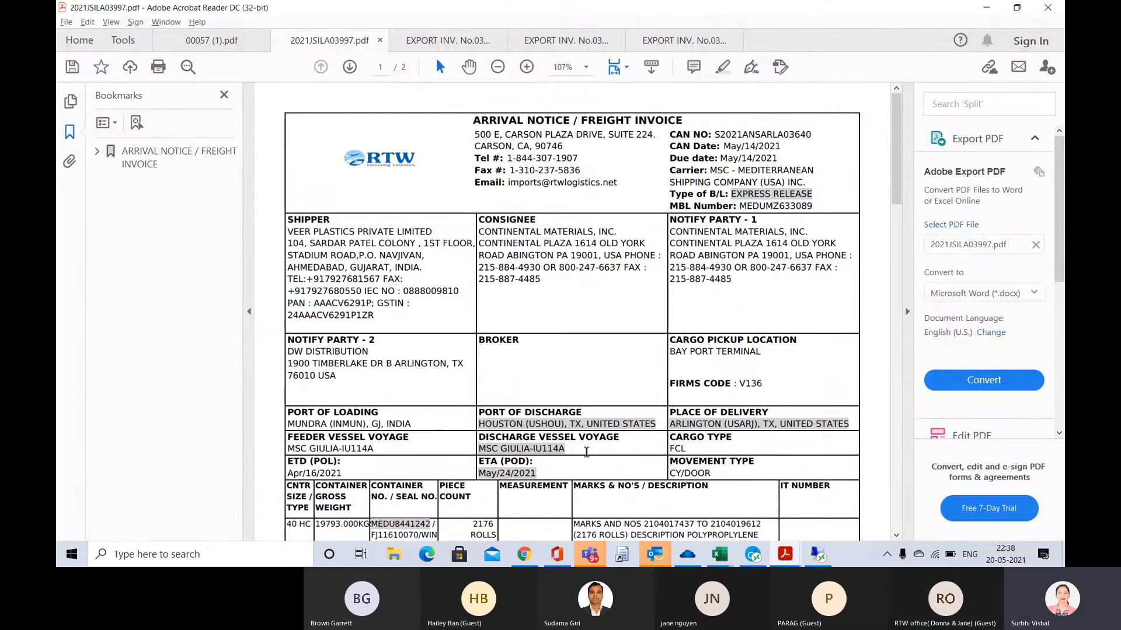
left_click_drag(340, 448, 297, 451)
double_click(319, 447)
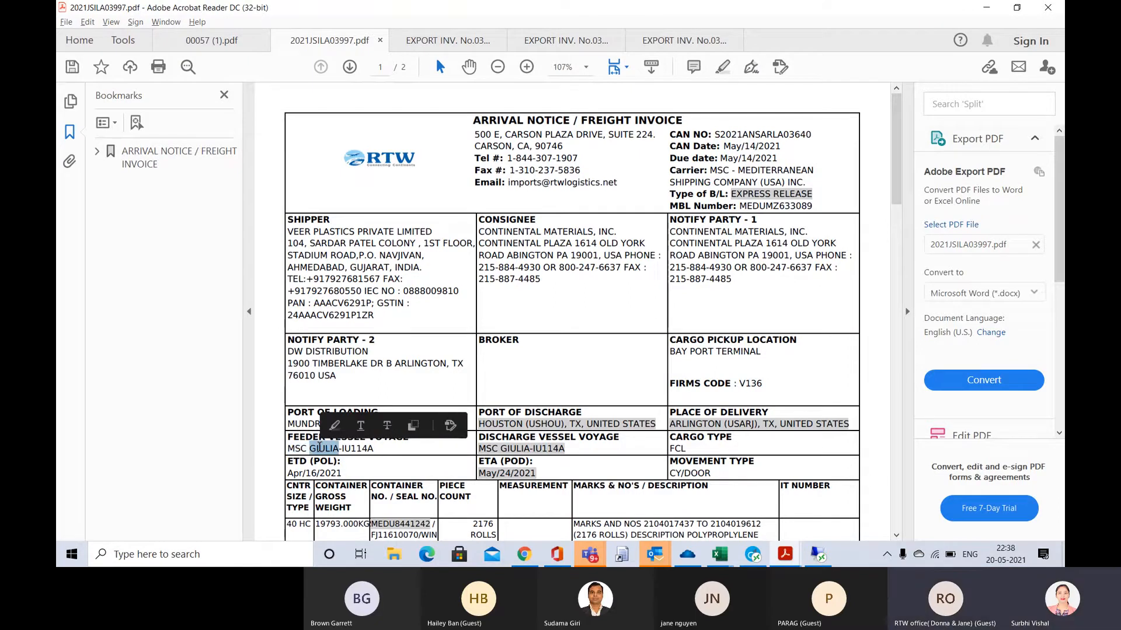
key("alt+Tab")
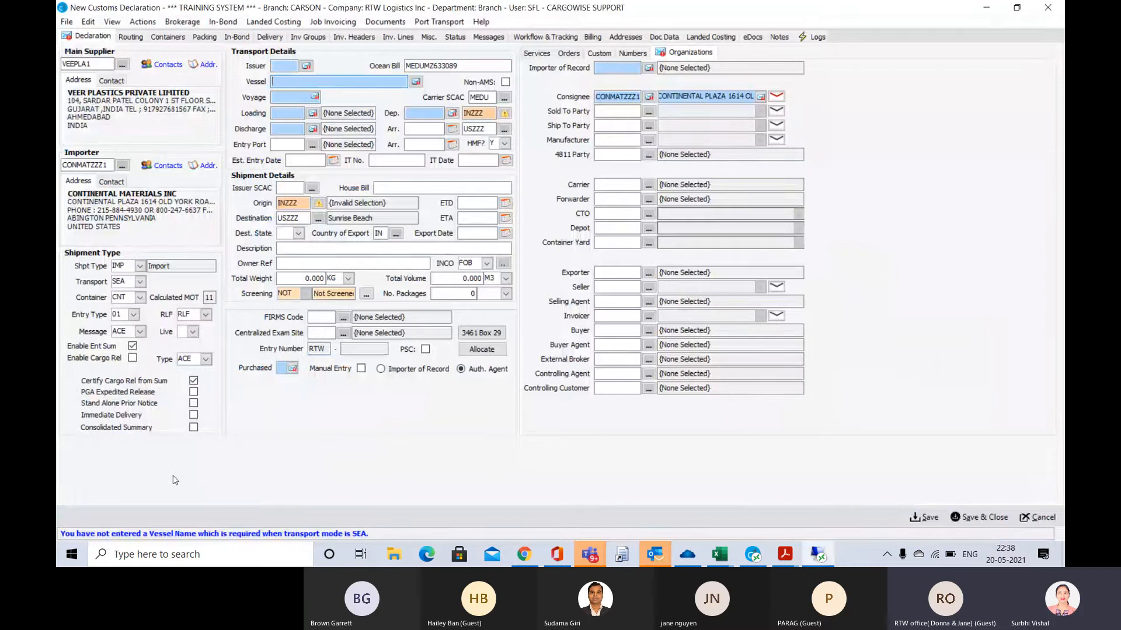
type("MSC GIULIA")
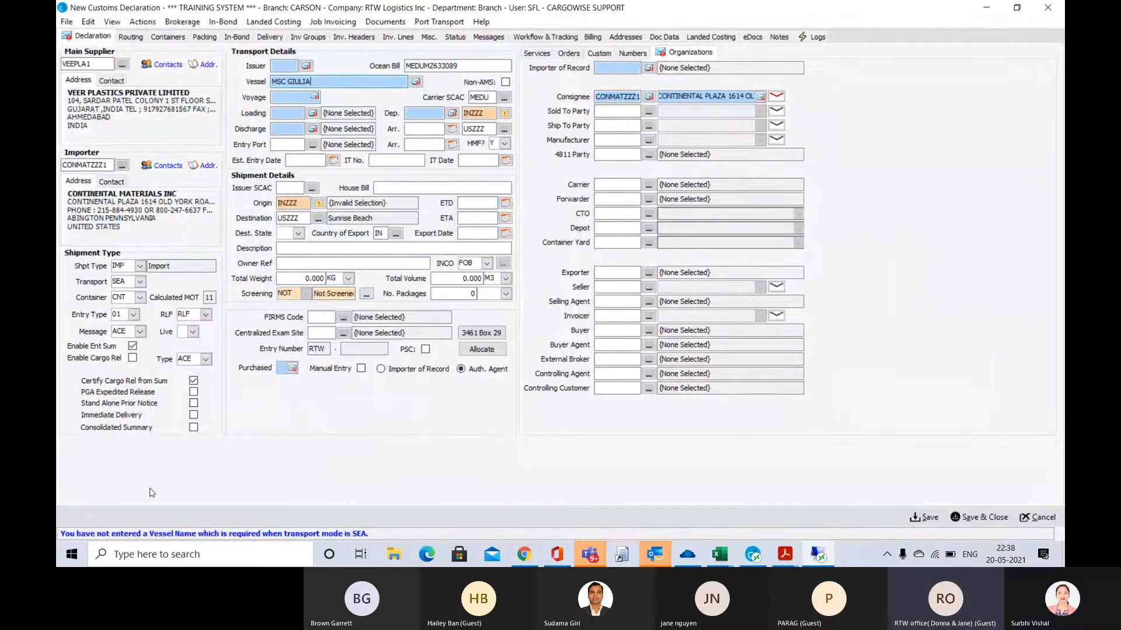
key("Tab")
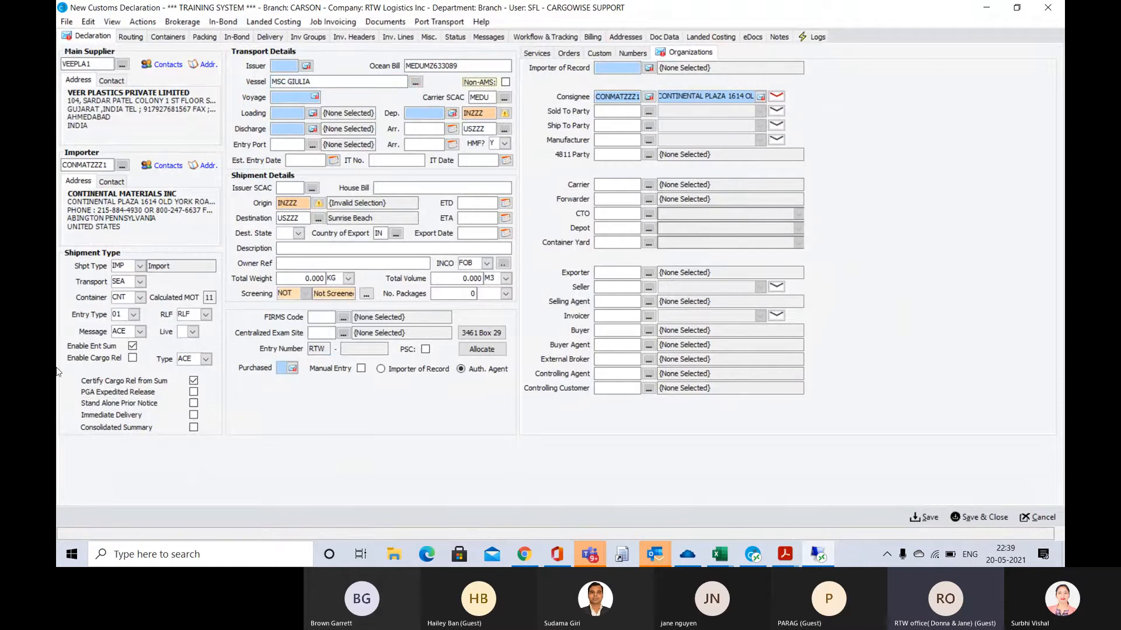
Set the Issuer to MEDU and the Voyage to IU114A, copying the voyage number from the arrival notice
left_click(281, 64)
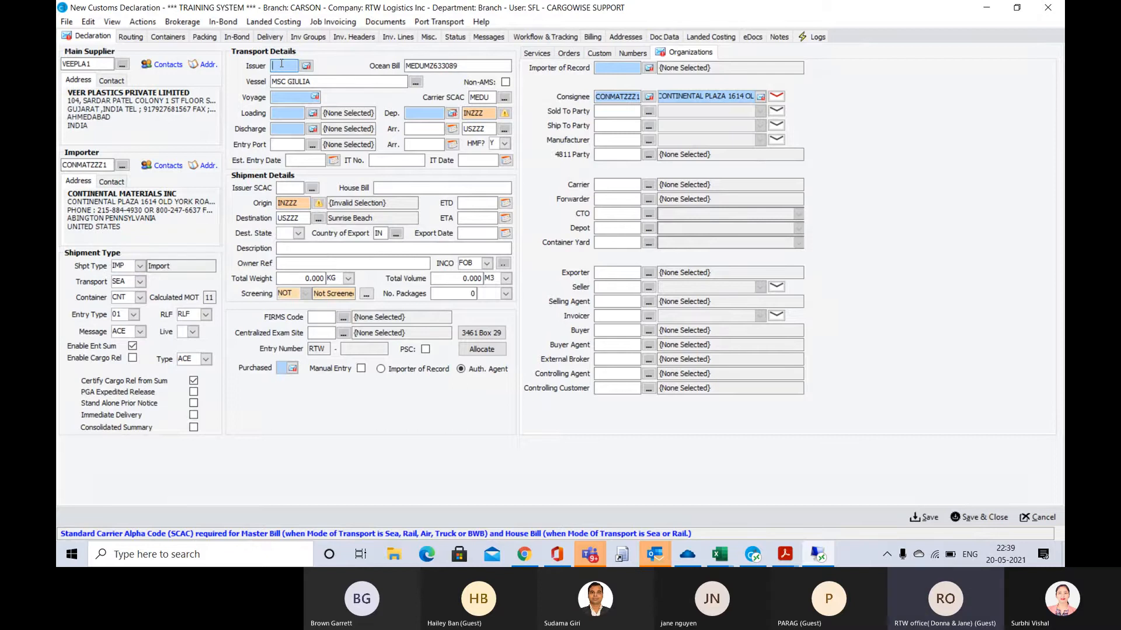
key("Tab")
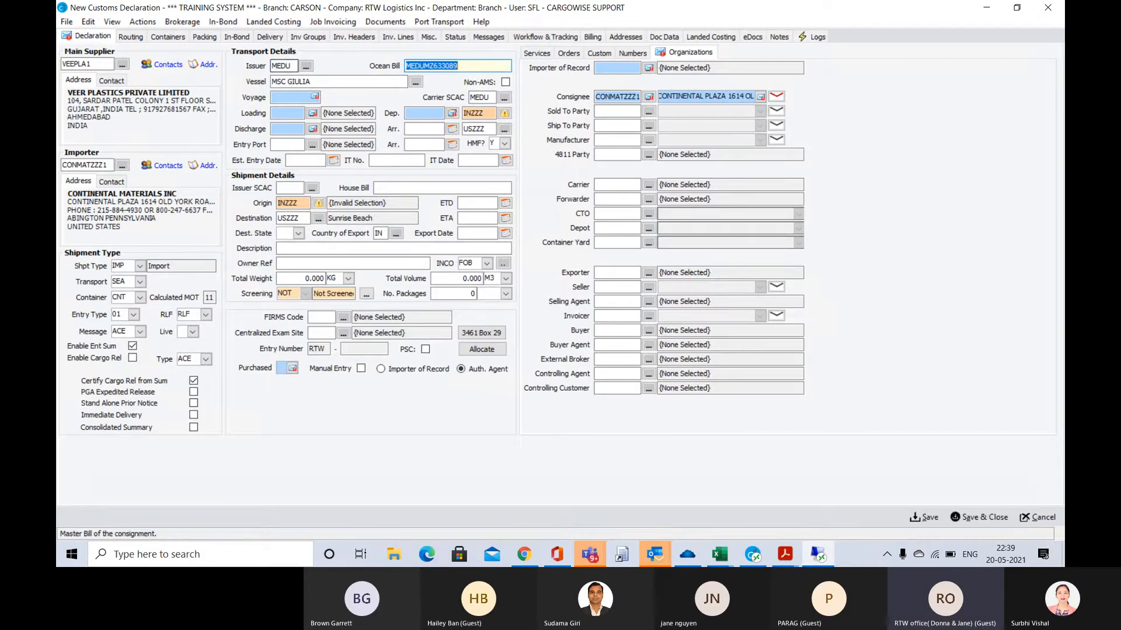
left_click(288, 99)
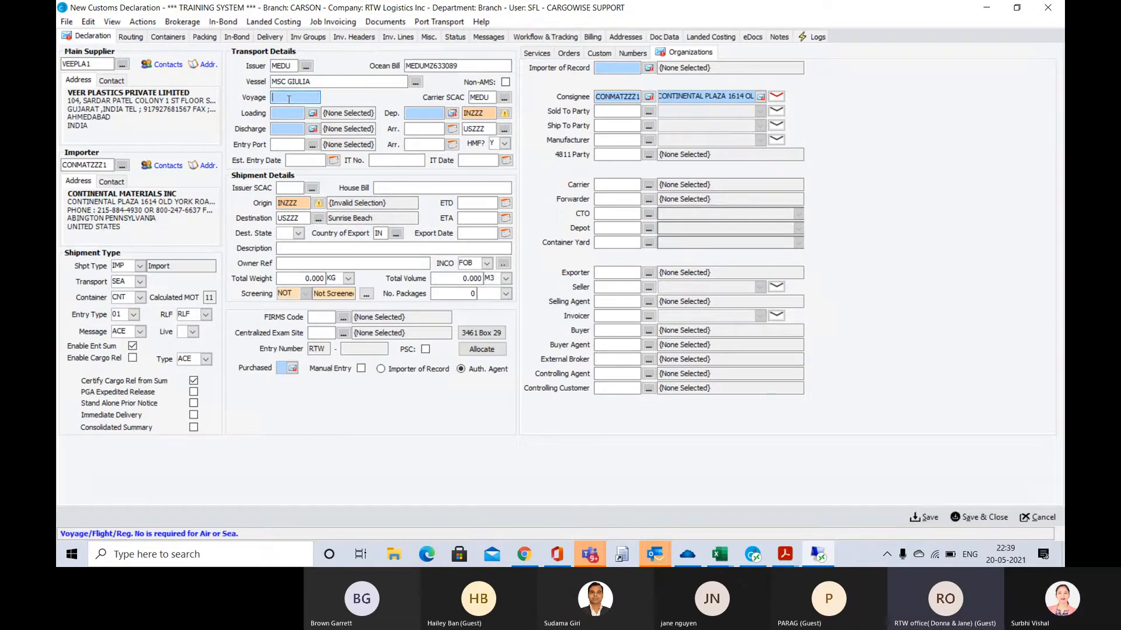
key("alt+Tab")
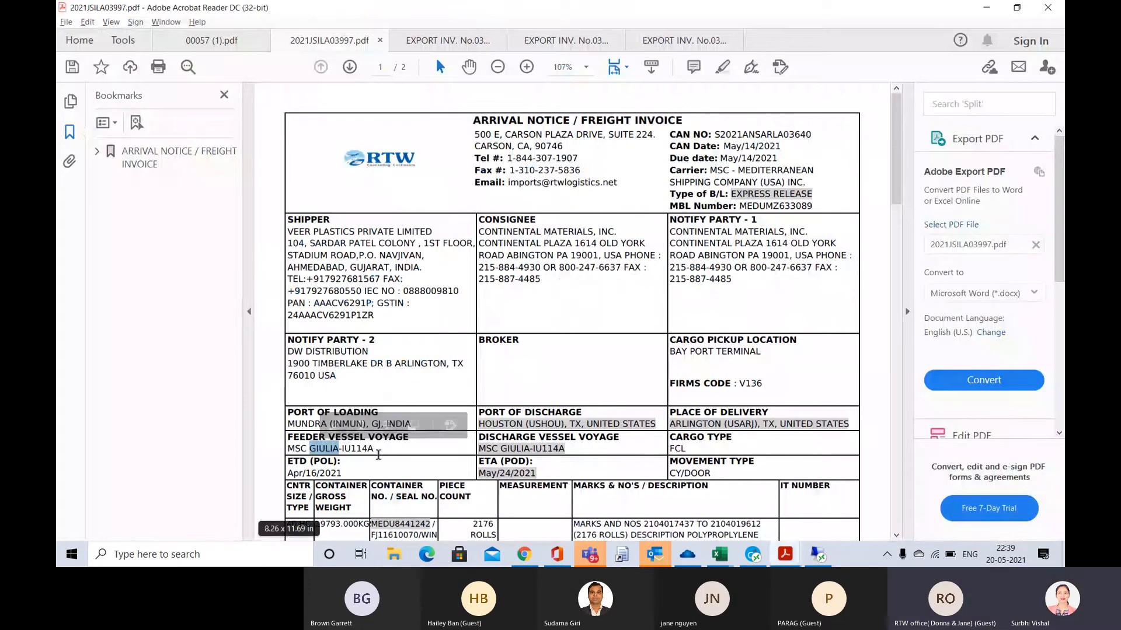
left_click_drag(374, 450, 344, 452)
key("ctrl+c")
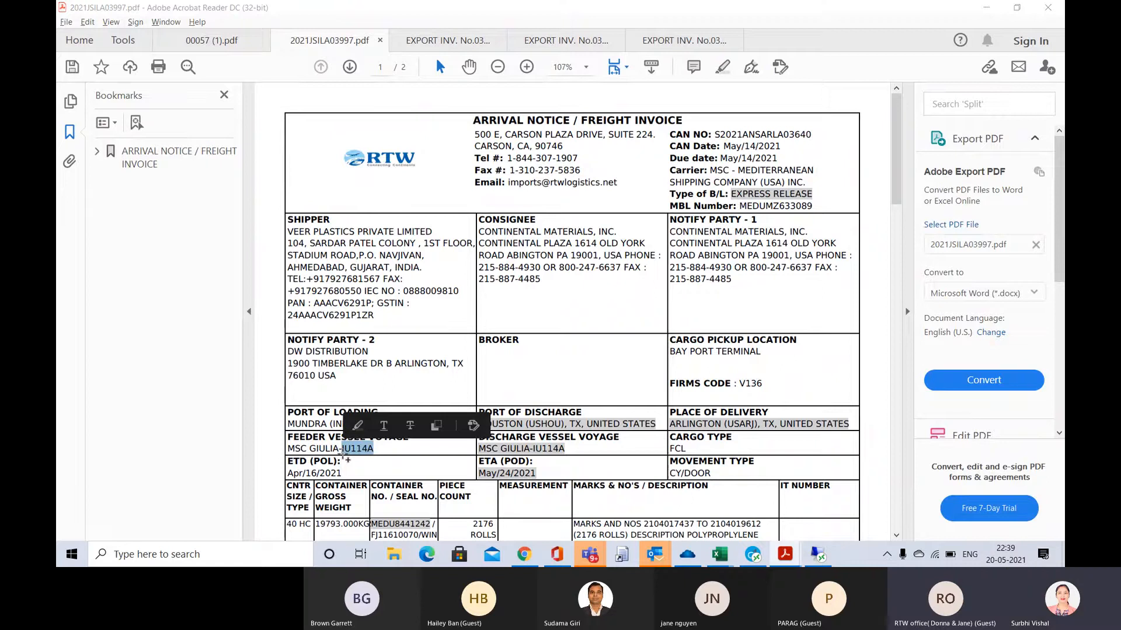
key("alt+Tab")
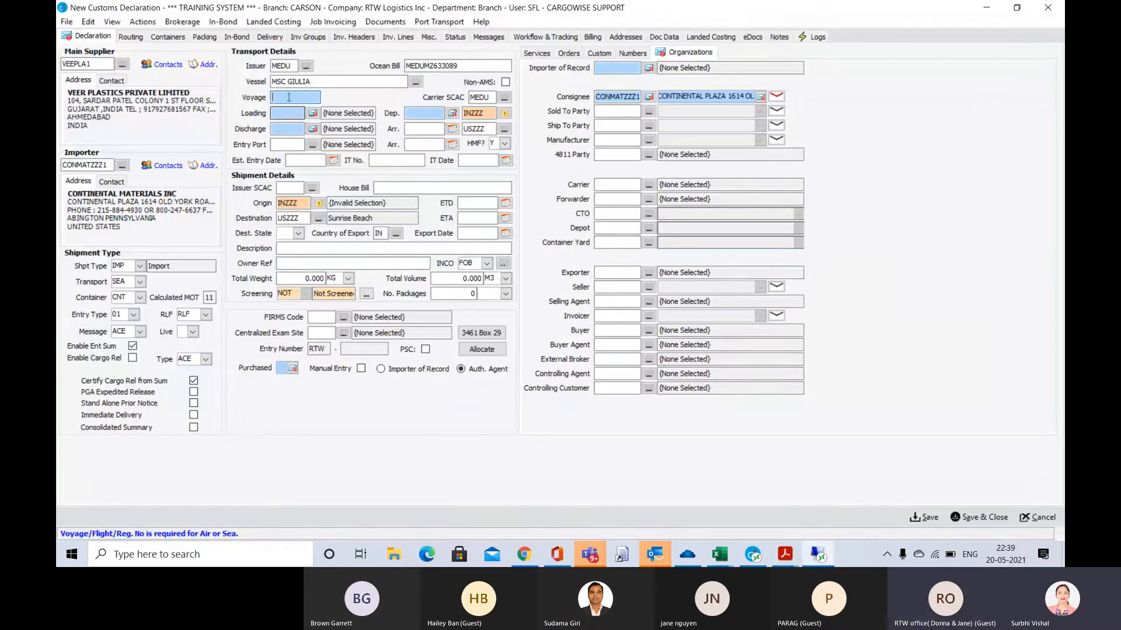
key("ctrl+v")
key("Tab")
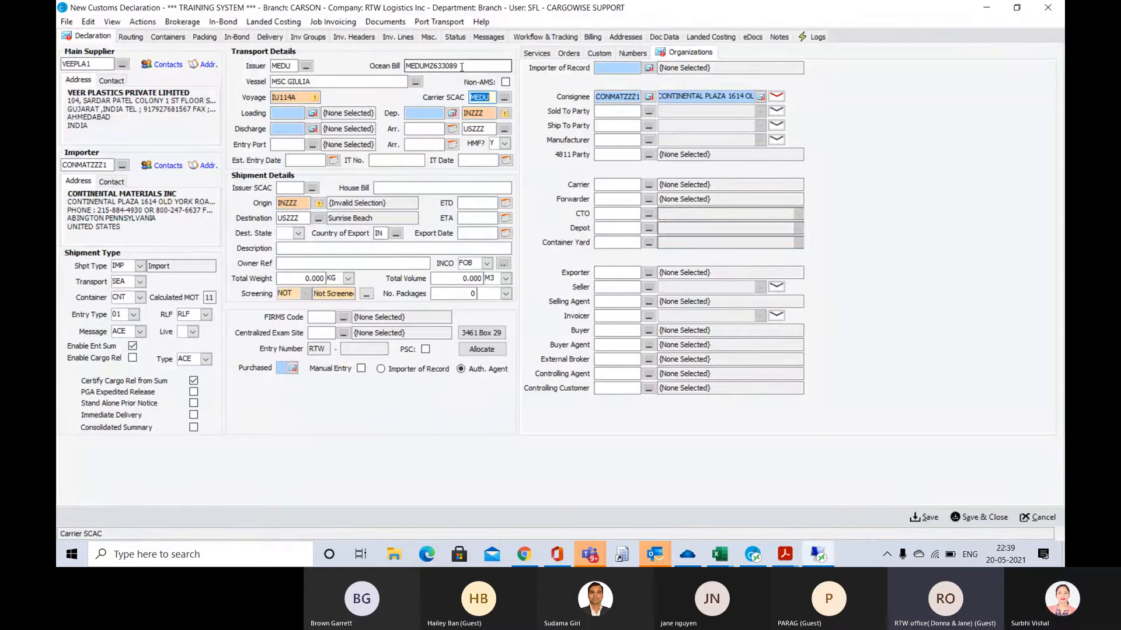
Remove the MEDU prefix from the Ocean Bill so that it reads MZ633089
left_click(423, 65)
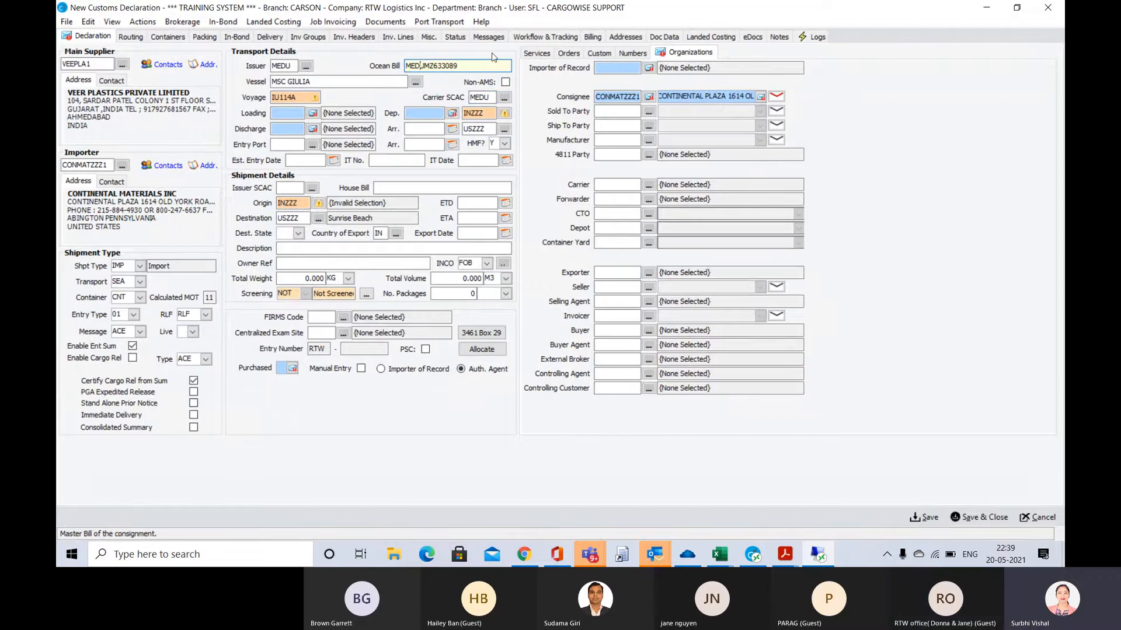
key("BackSpace")
key("BackSpace")
key("BackSpace")
key("BackSpace")
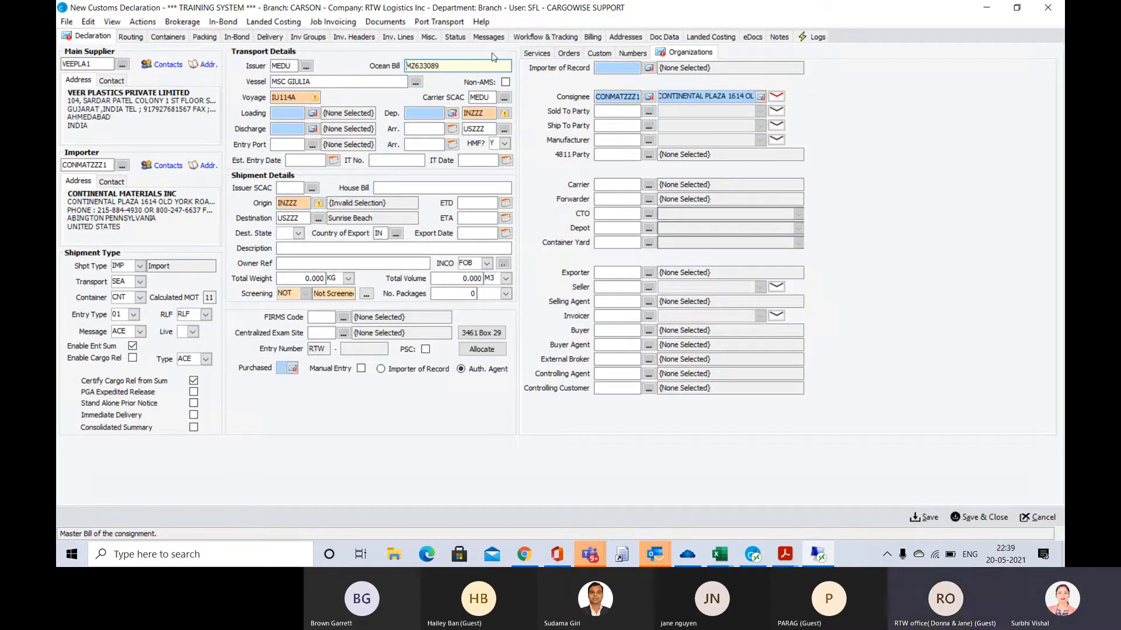
key("Tab")
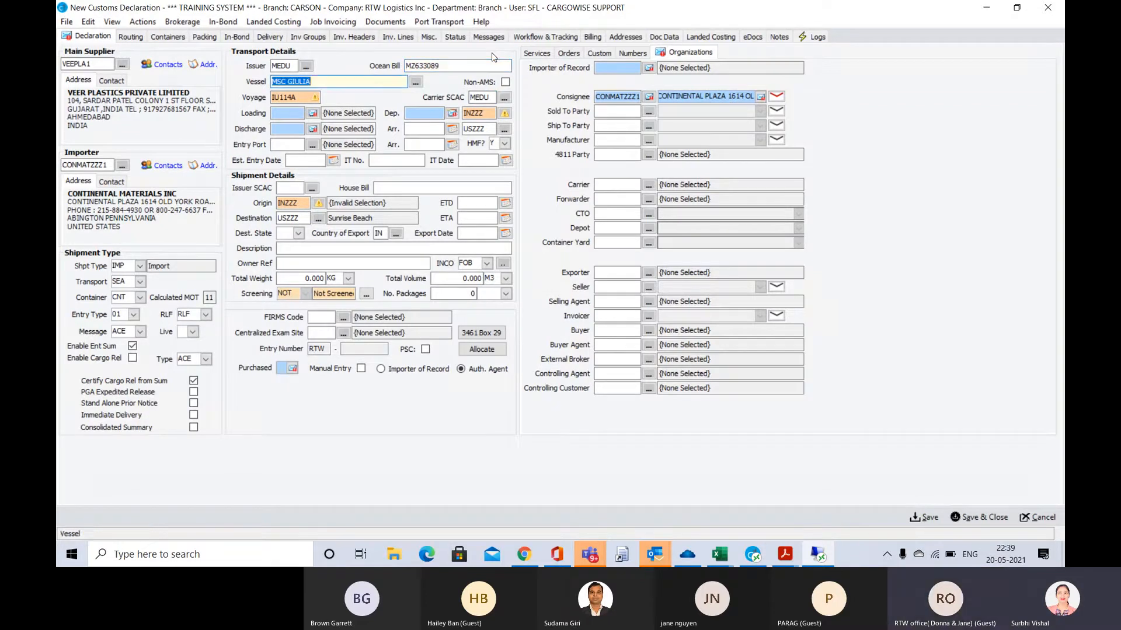
Check the port of loading on the arrival notice, find Mundra by name in the Schedule K port codes and set Loading to 53306
left_click(284, 114)
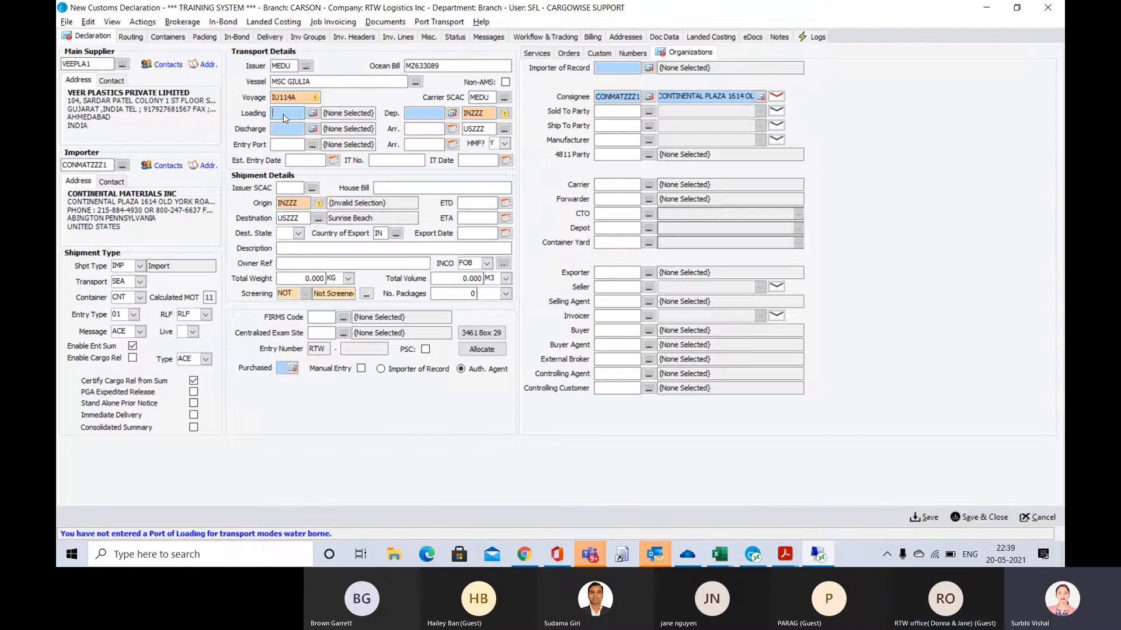
key("alt+Tab")
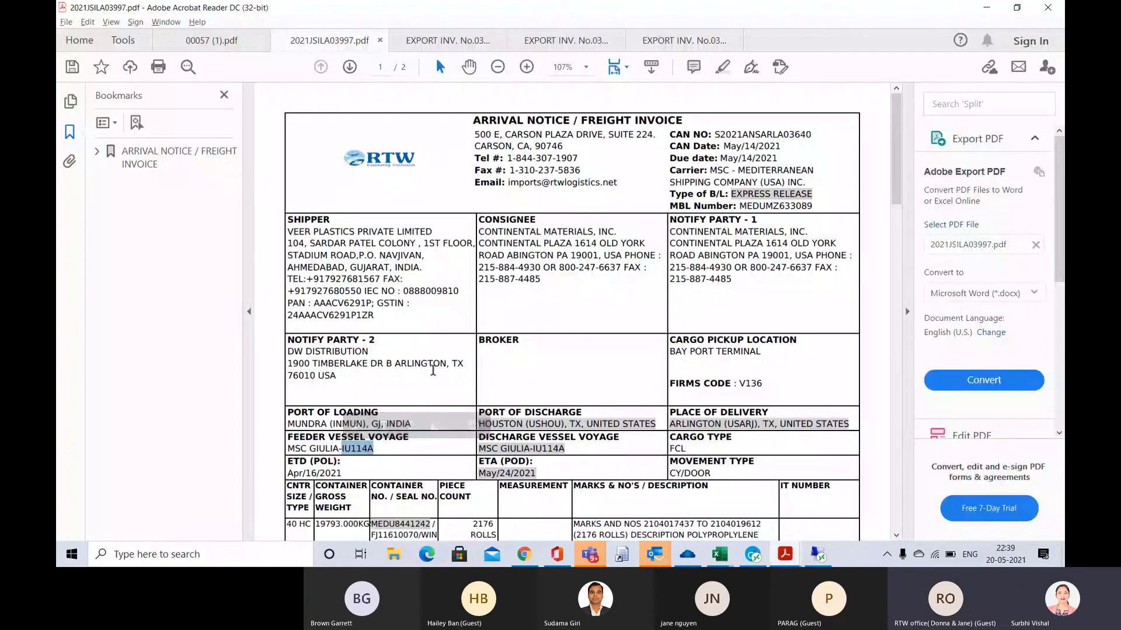
key("alt+Tab")
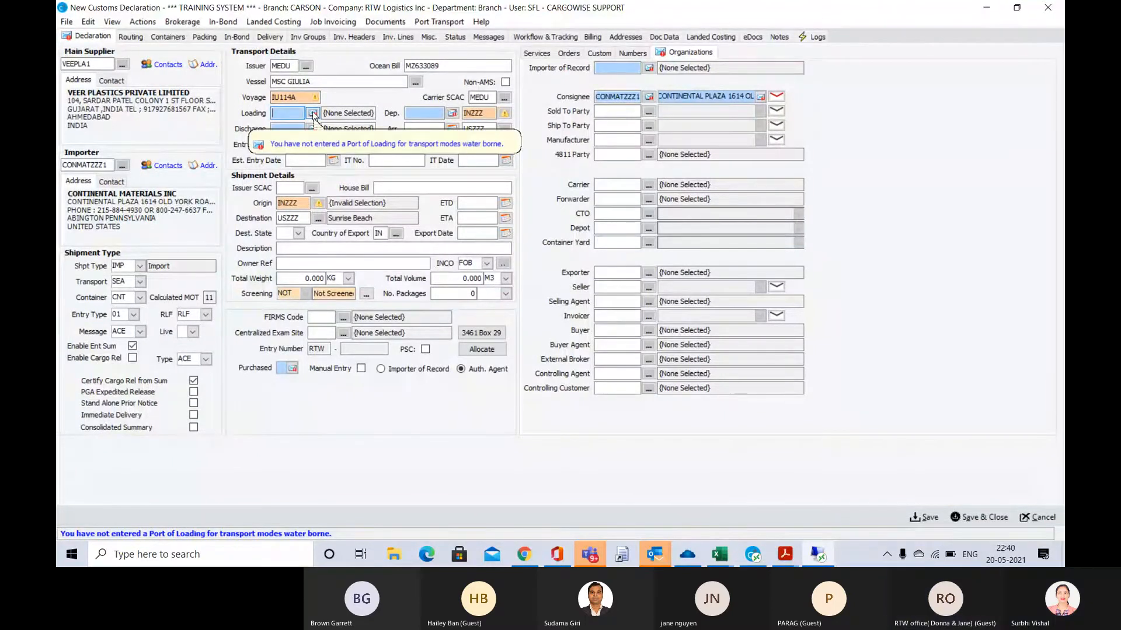
left_click(312, 114)
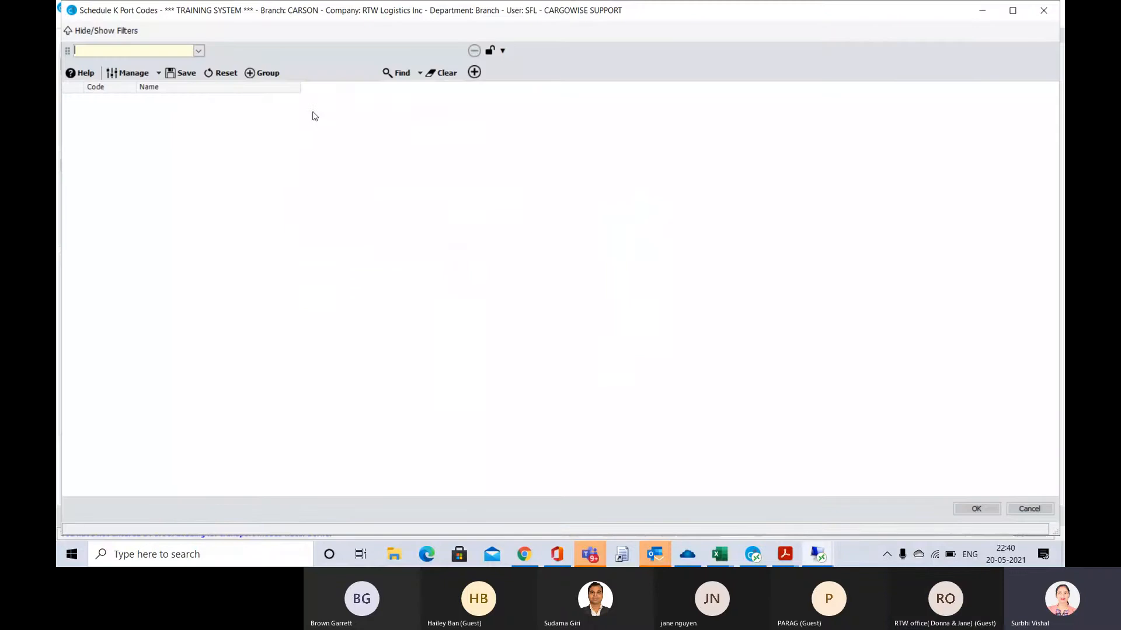
left_click(199, 52)
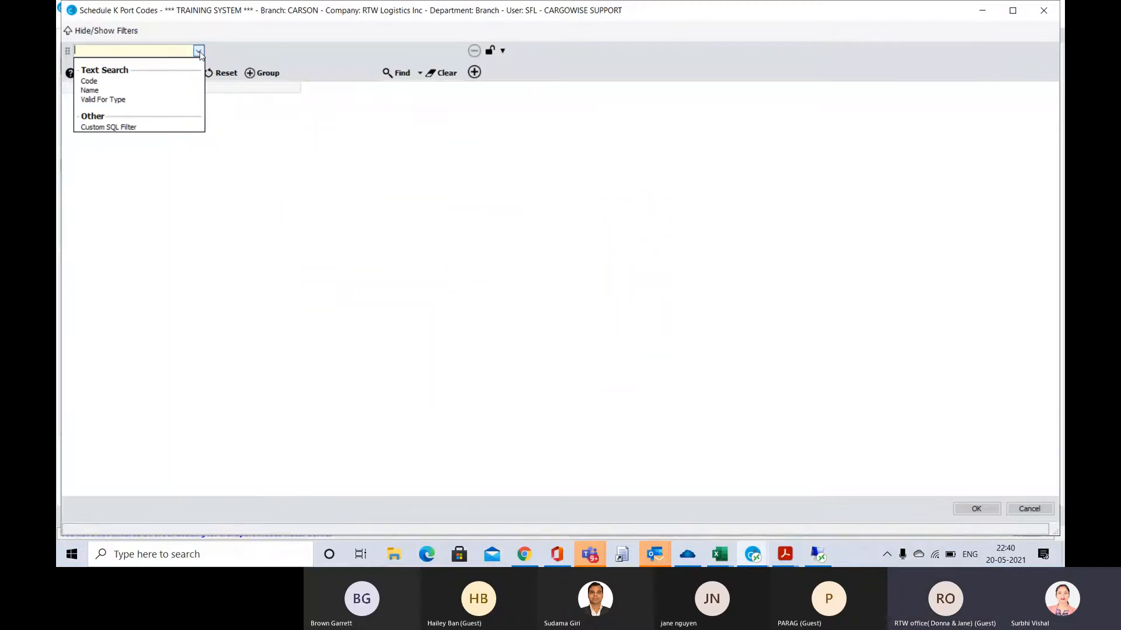
left_click(87, 91)
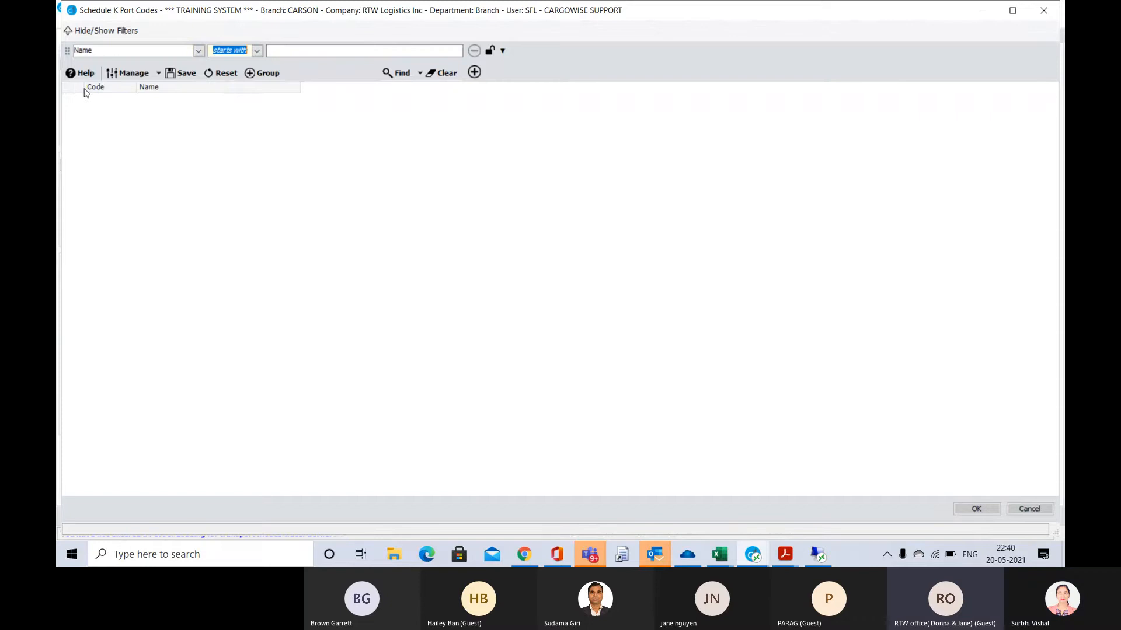
key("Tab")
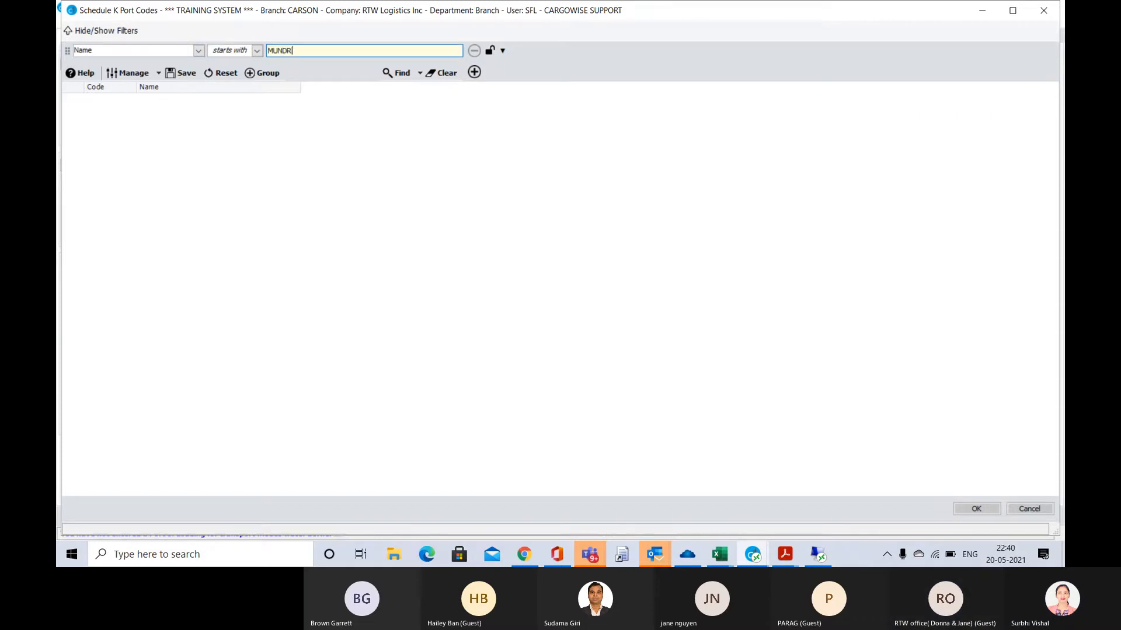
left_click(402, 74)
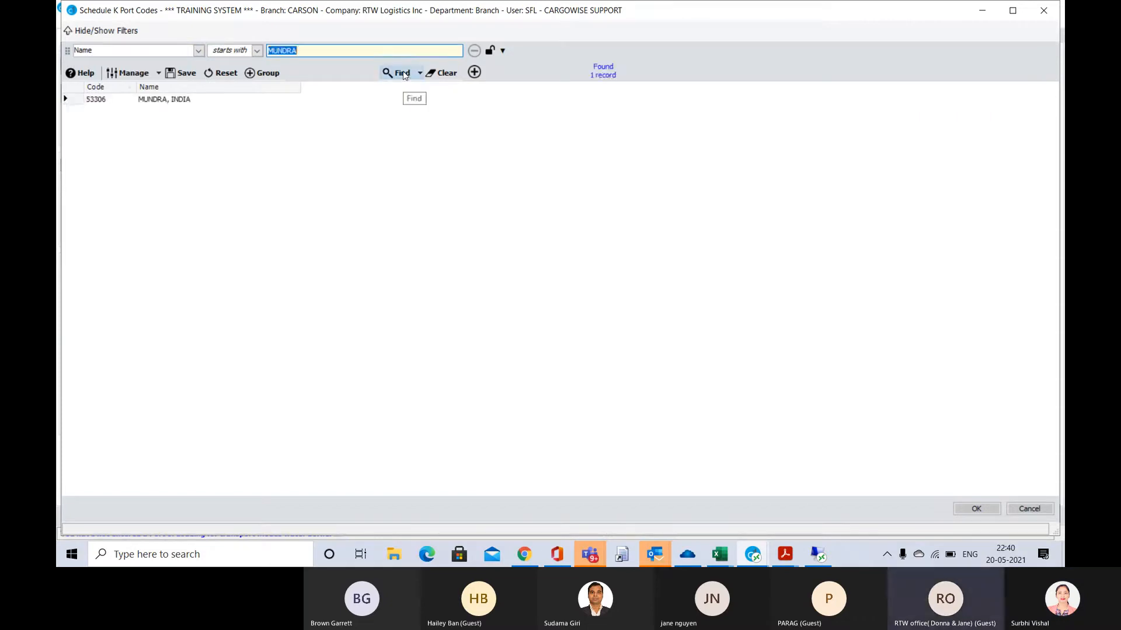
double_click(180, 100)
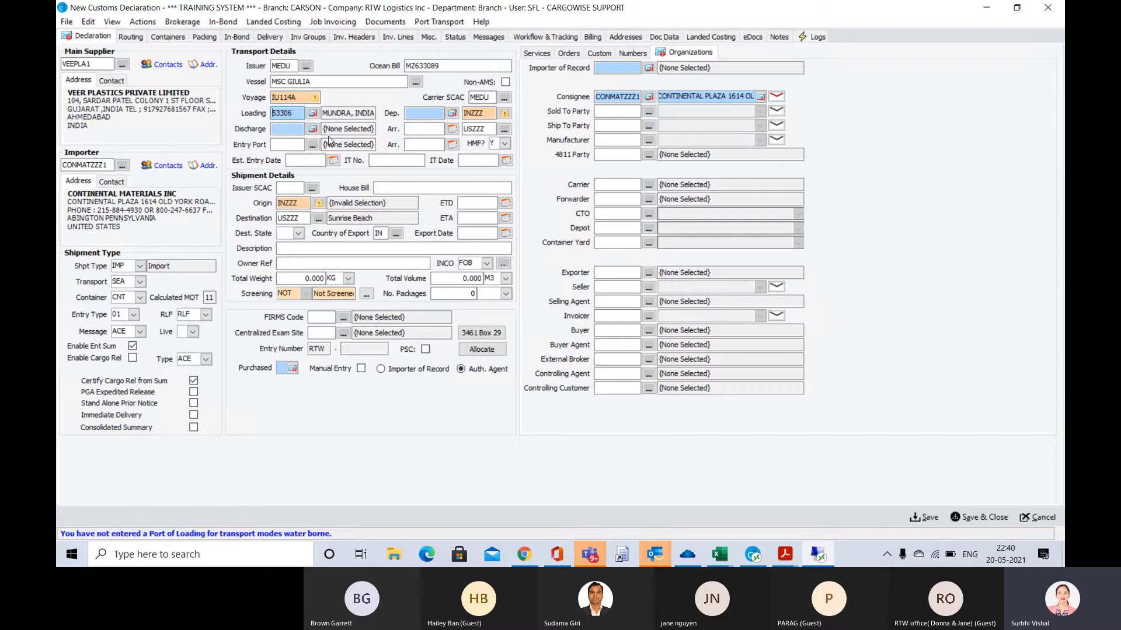
left_click(288, 129)
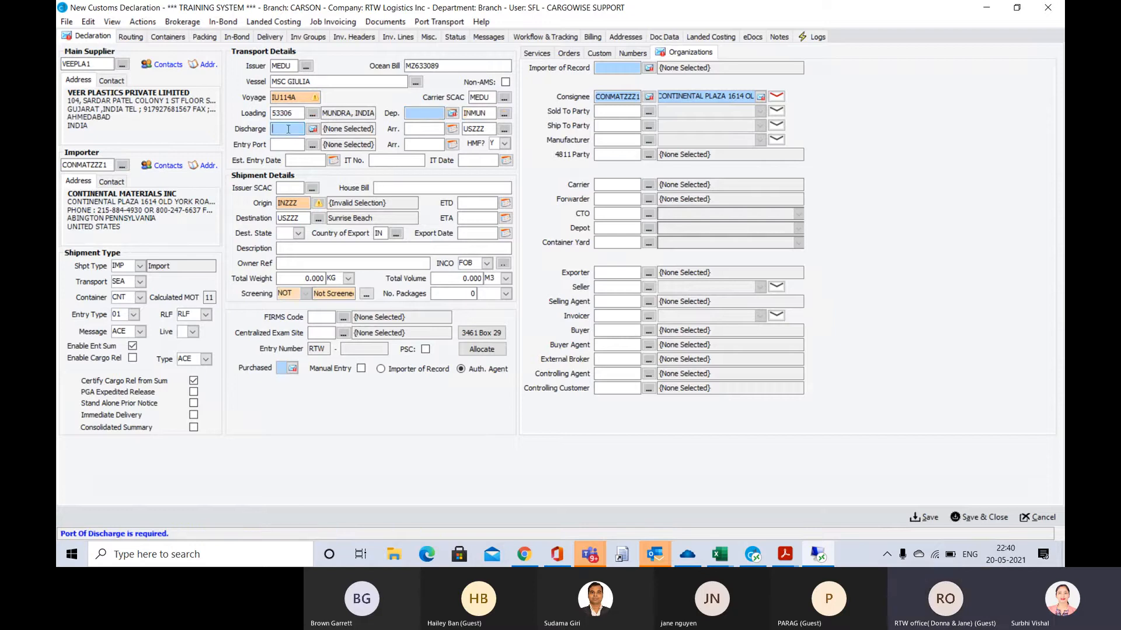
Look up the ETD on the arrival notice and enter 16-APR-21 as the departure date for the loading port
left_click(420, 112)
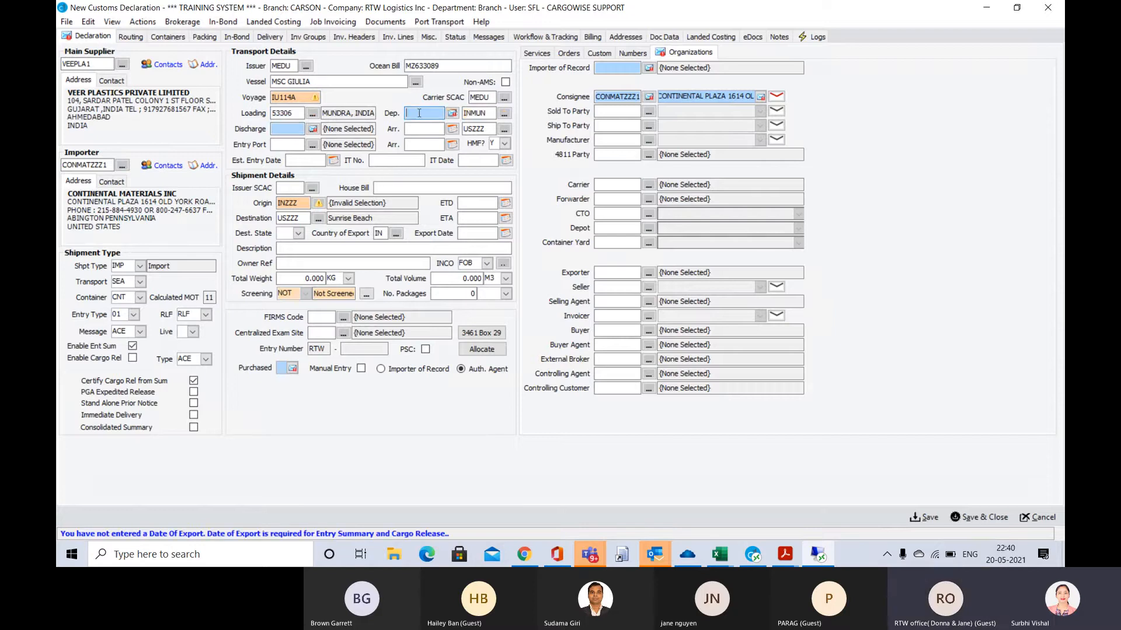
key("alt+Tab")
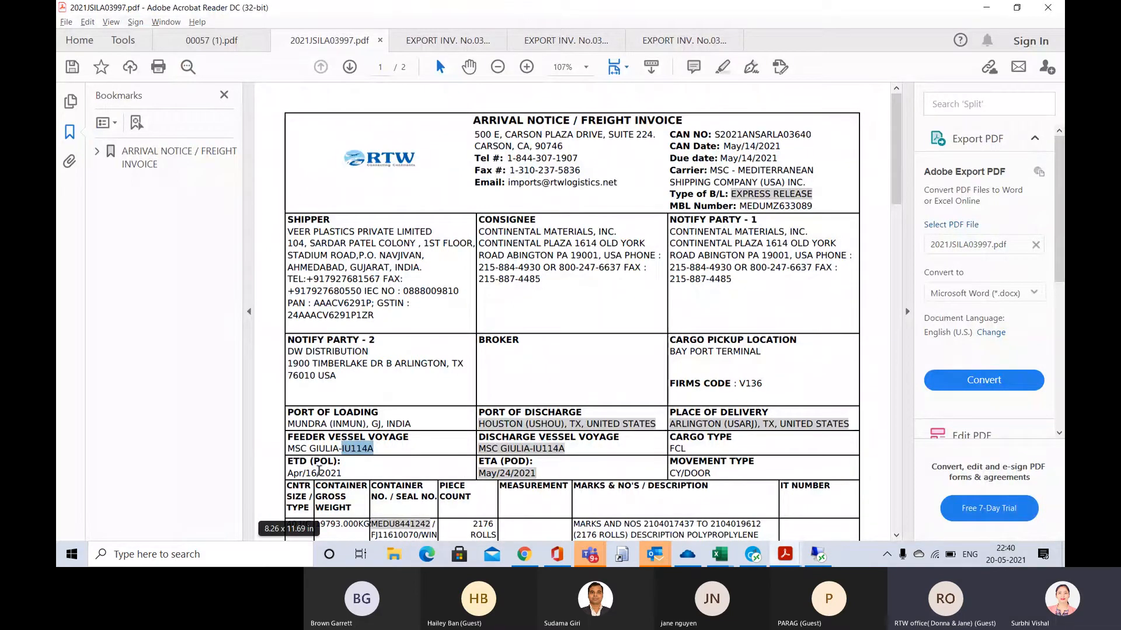
left_click_drag(350, 473, 289, 474)
left_click(344, 473)
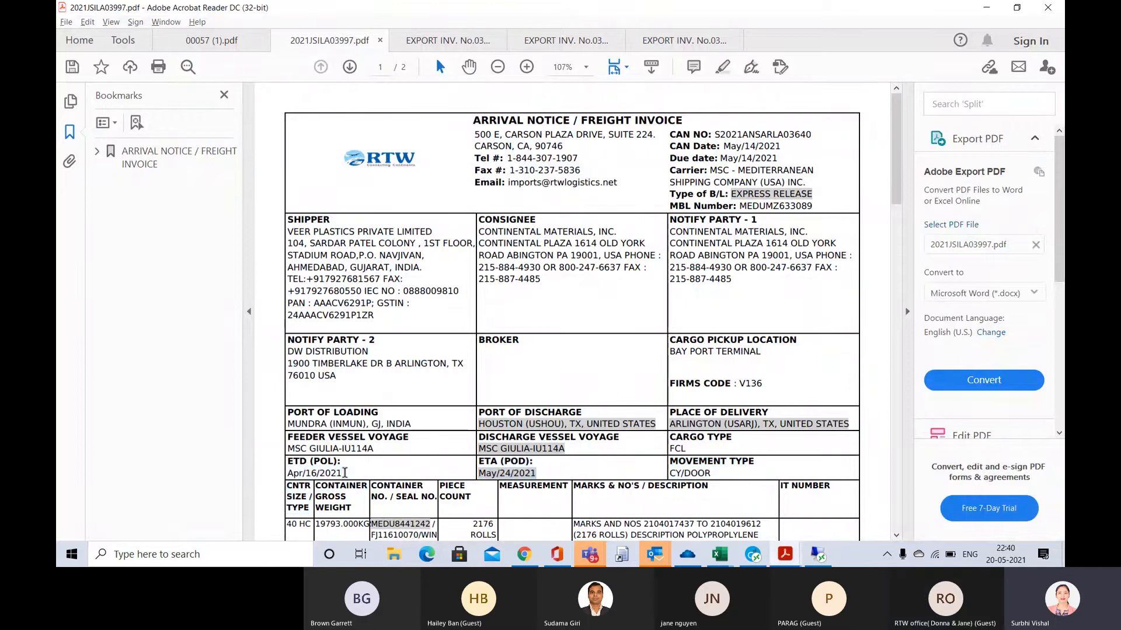
key("alt+Tab")
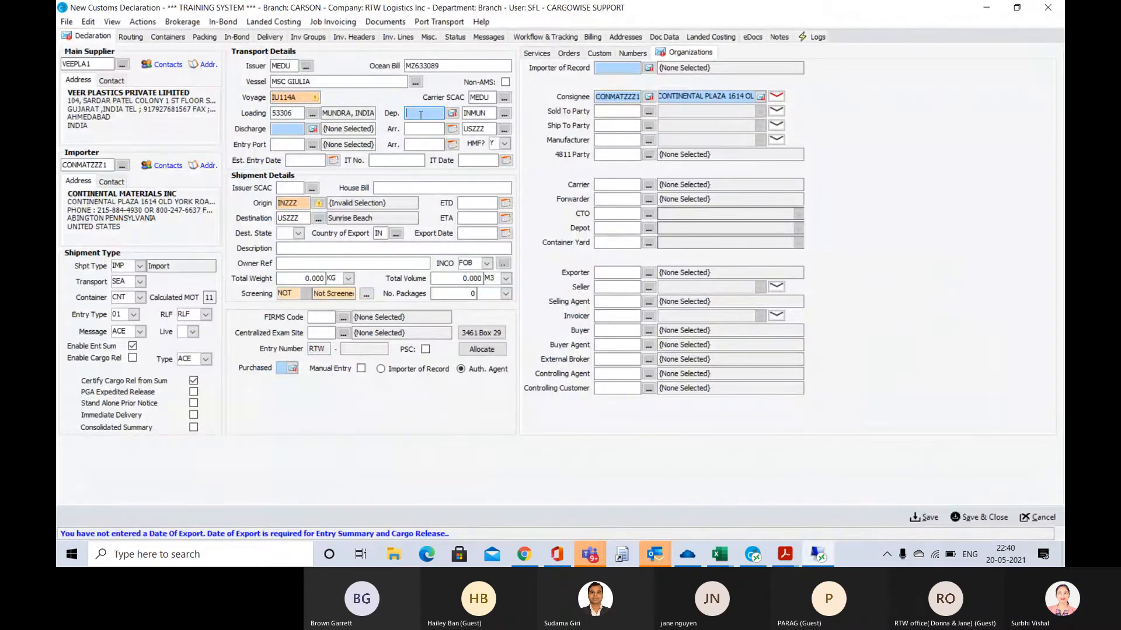
type("041")
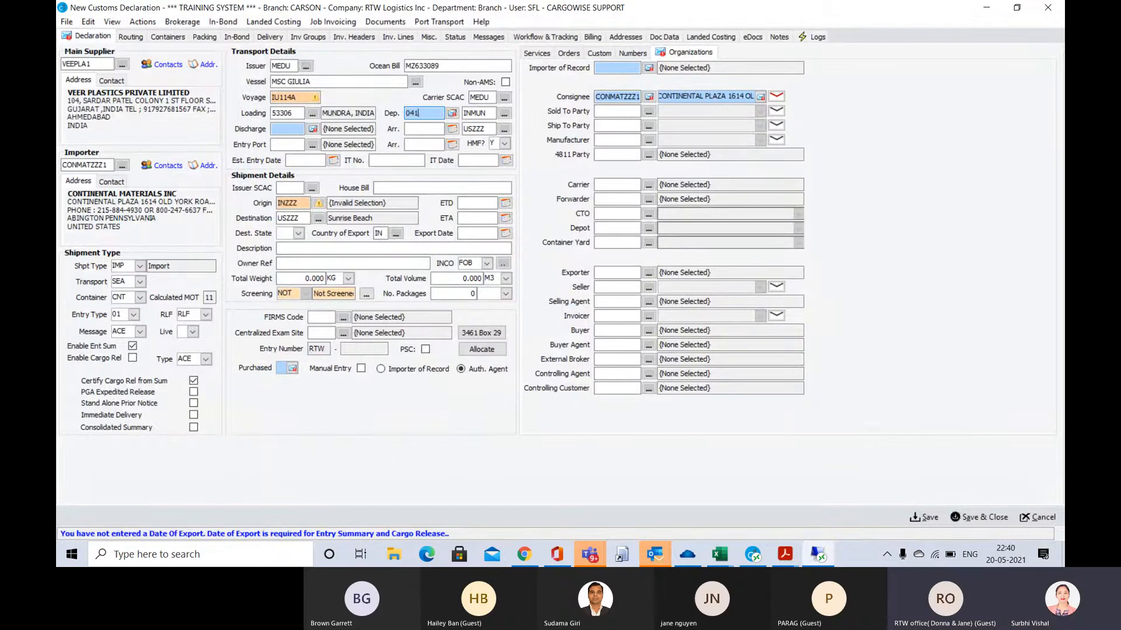
type("6")
key("Tab")
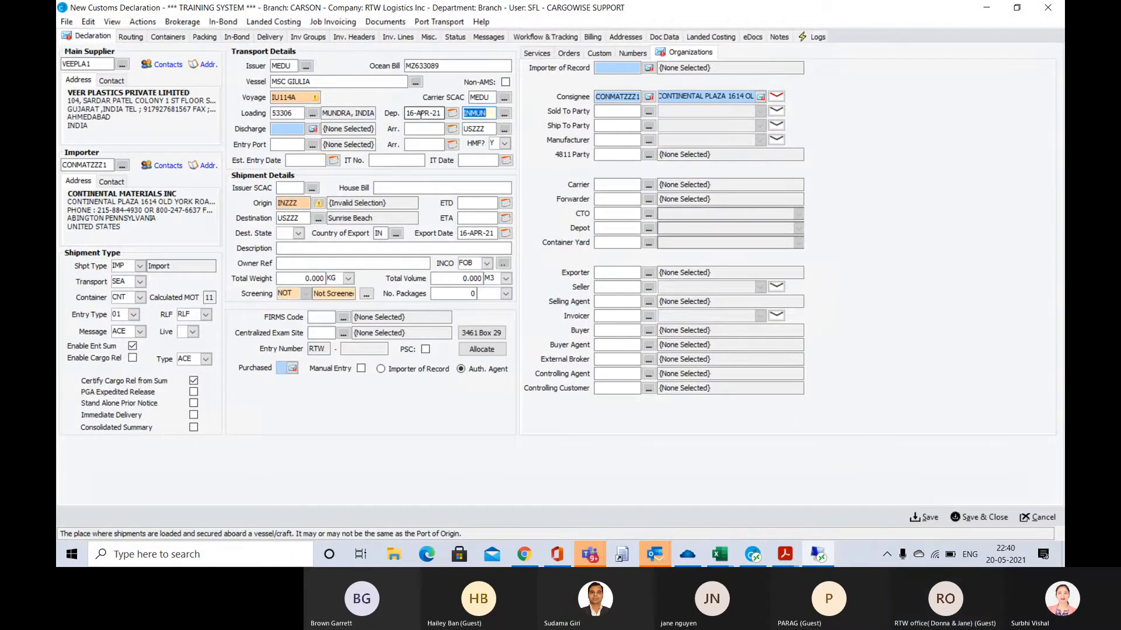
key("Tab")
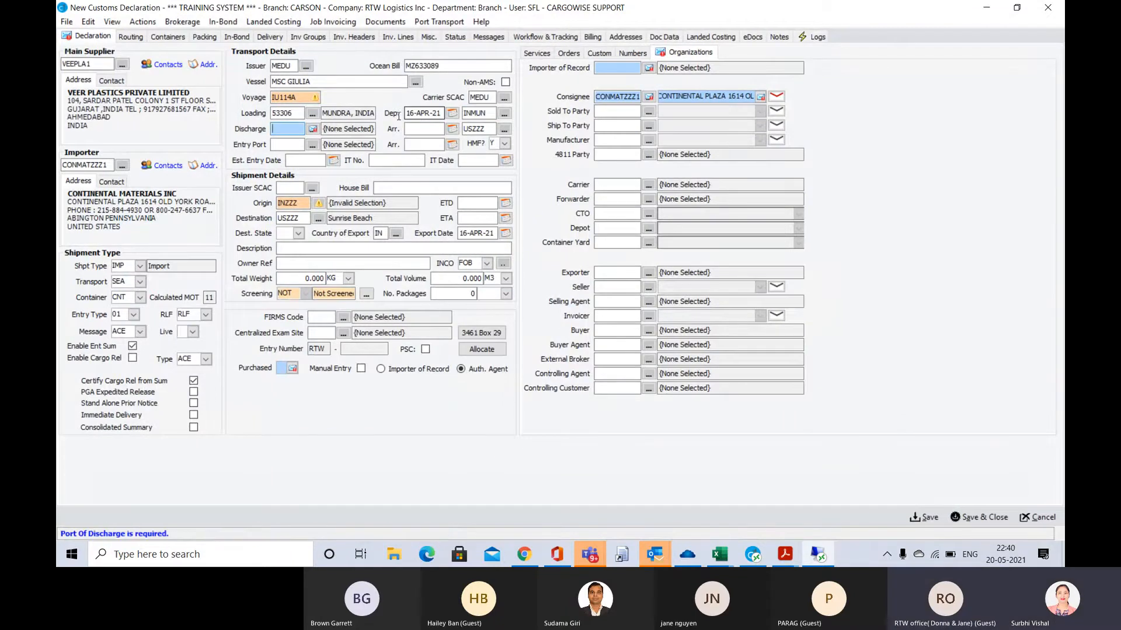
Check the port of discharge on the arrival notice and set Discharge to 5301 for Houston, TX
key("alt+Tab")
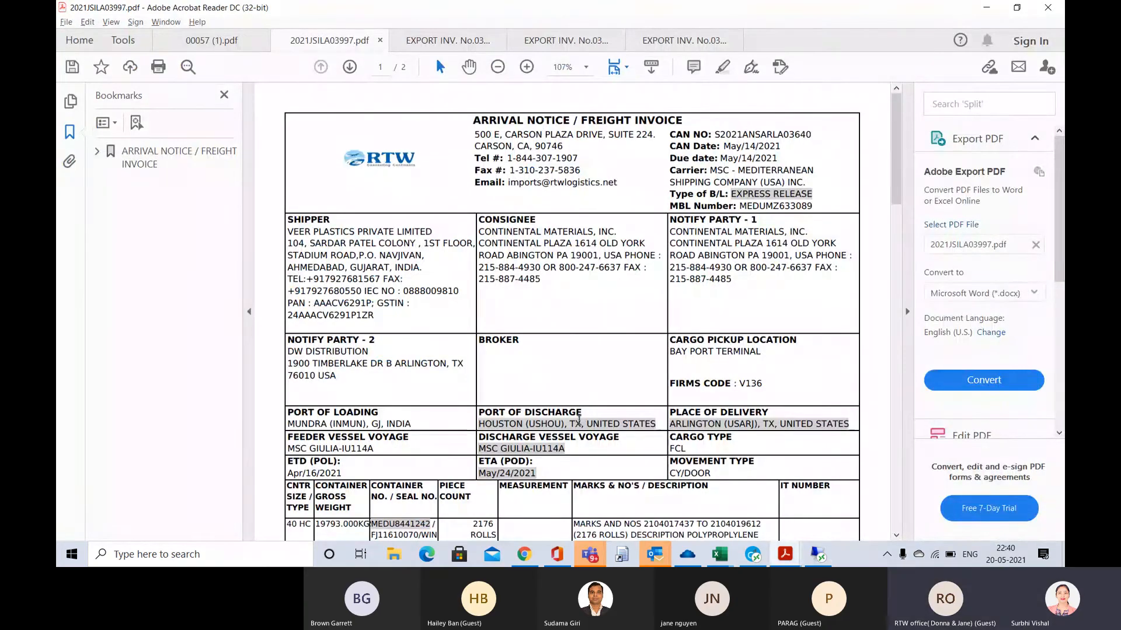
key("alt+Tab")
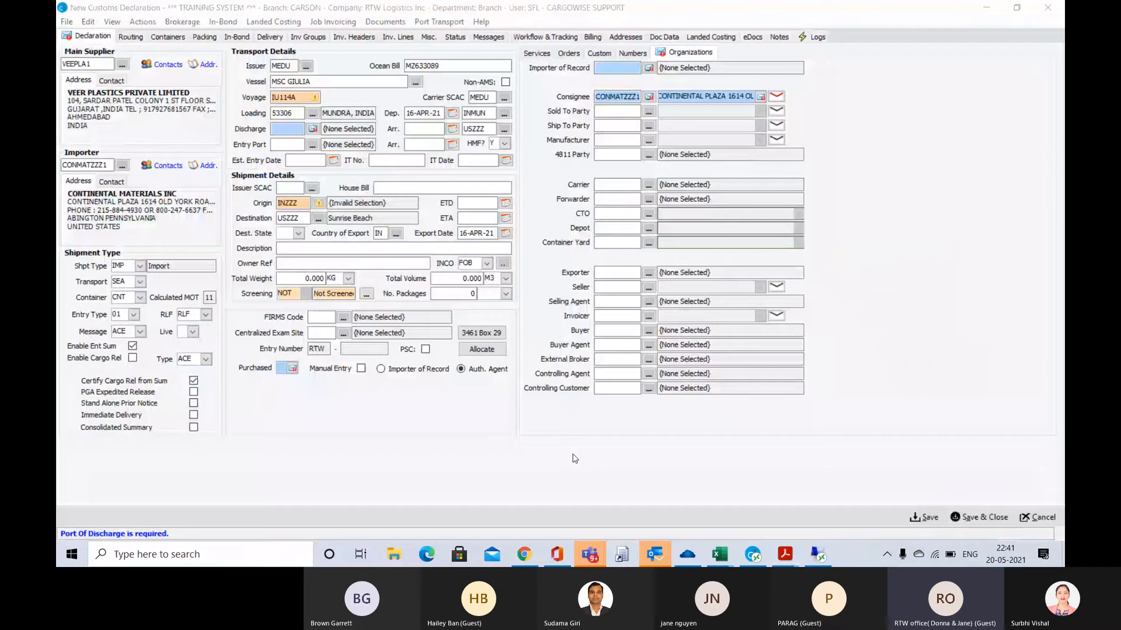
left_click(288, 129)
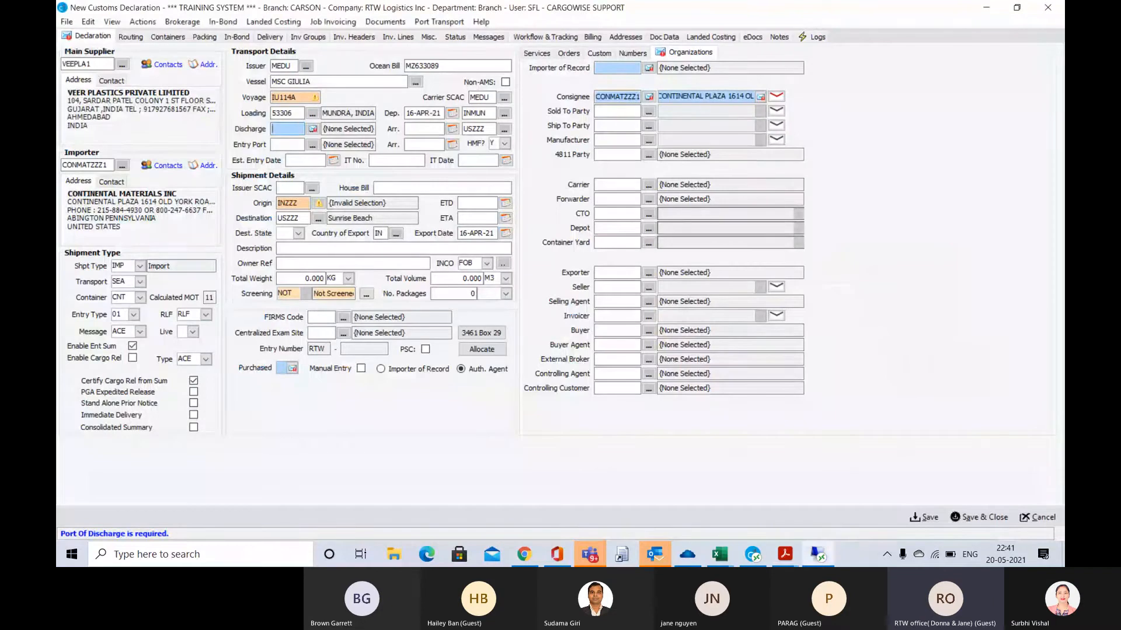
type("5301")
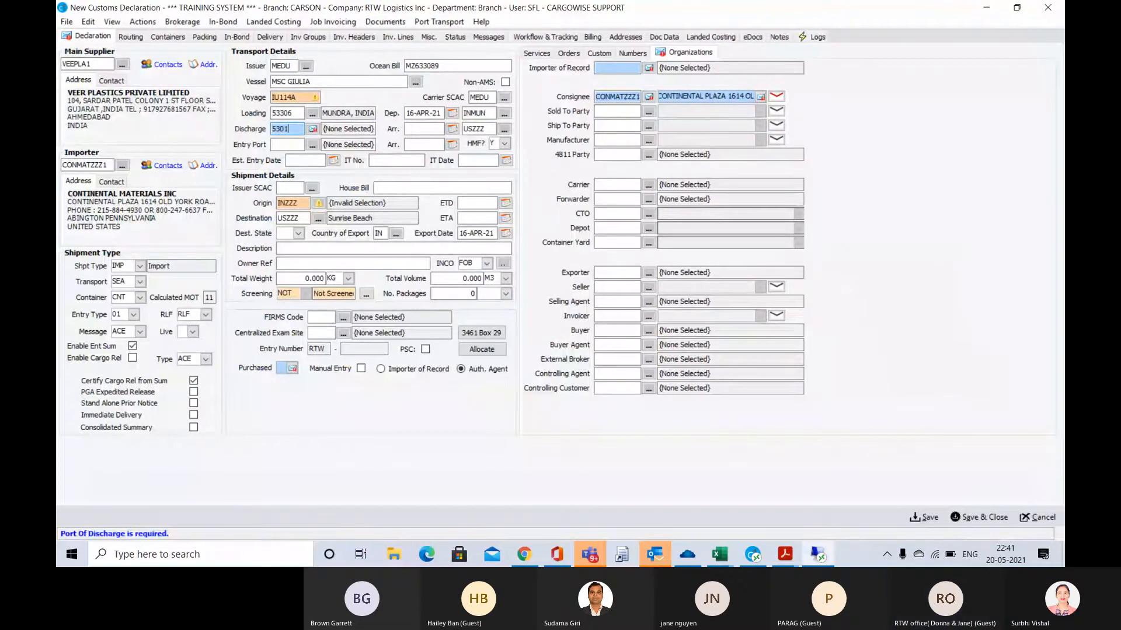
key("Tab")
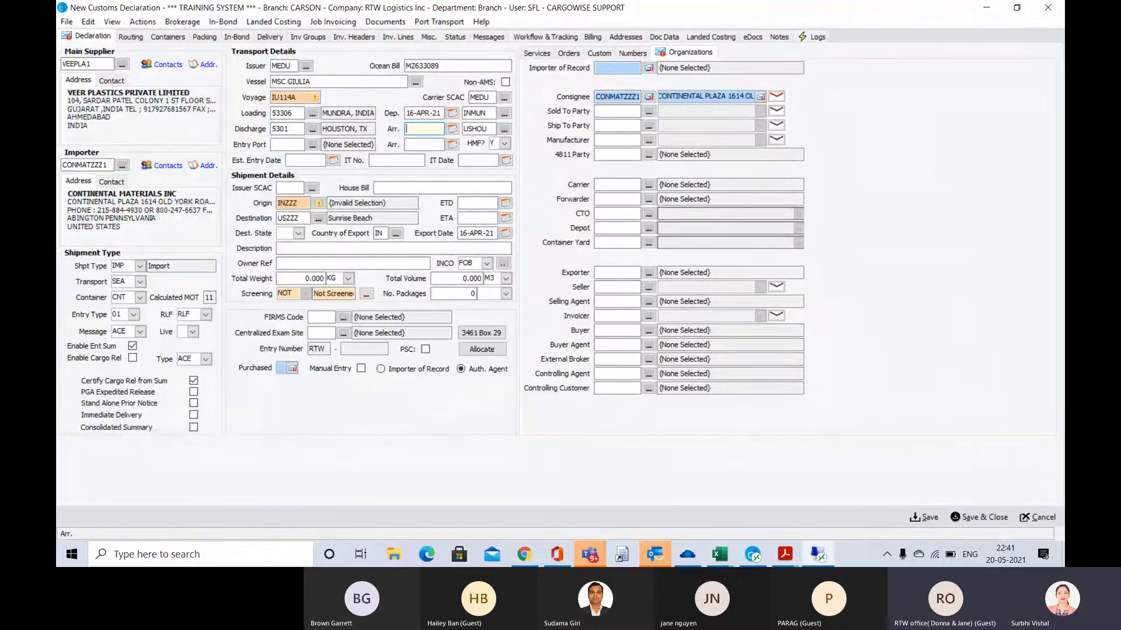
Look up the ETA on the arrival notice and enter 24-MAY-21 as the arrival date for the discharge port
key("alt+Tab")
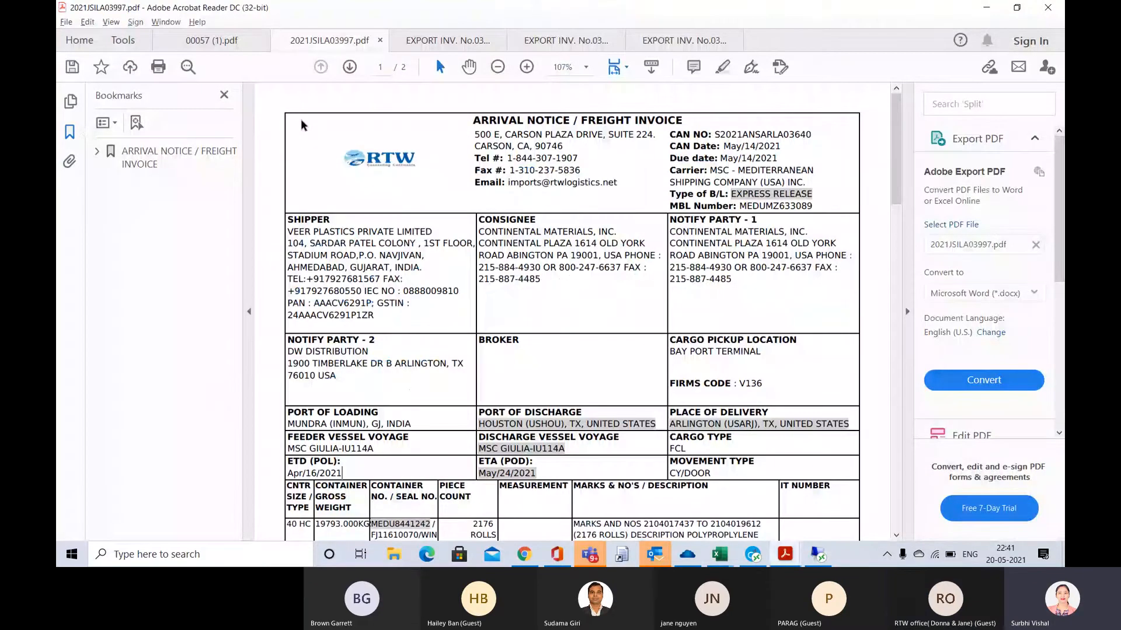
key("alt+Tab")
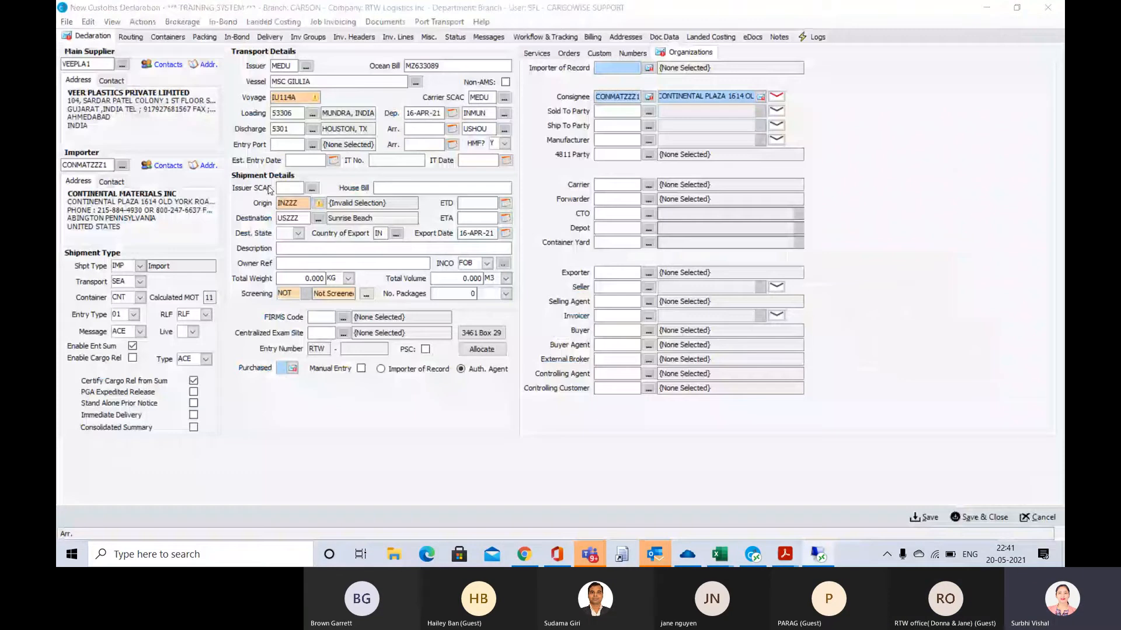
type("0524")
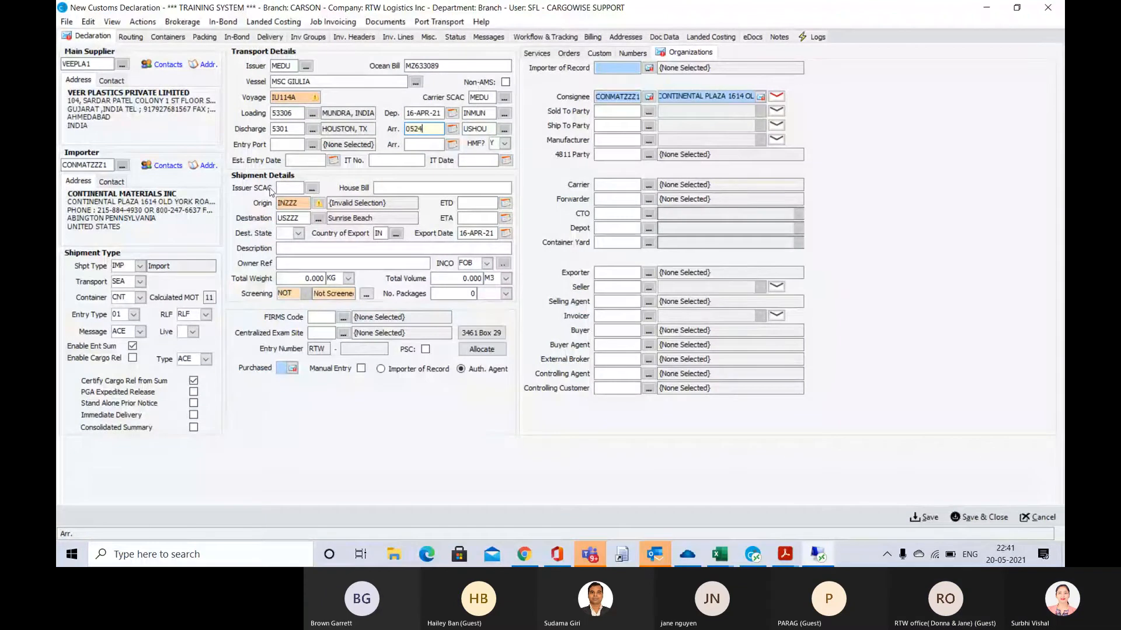
key("Tab")
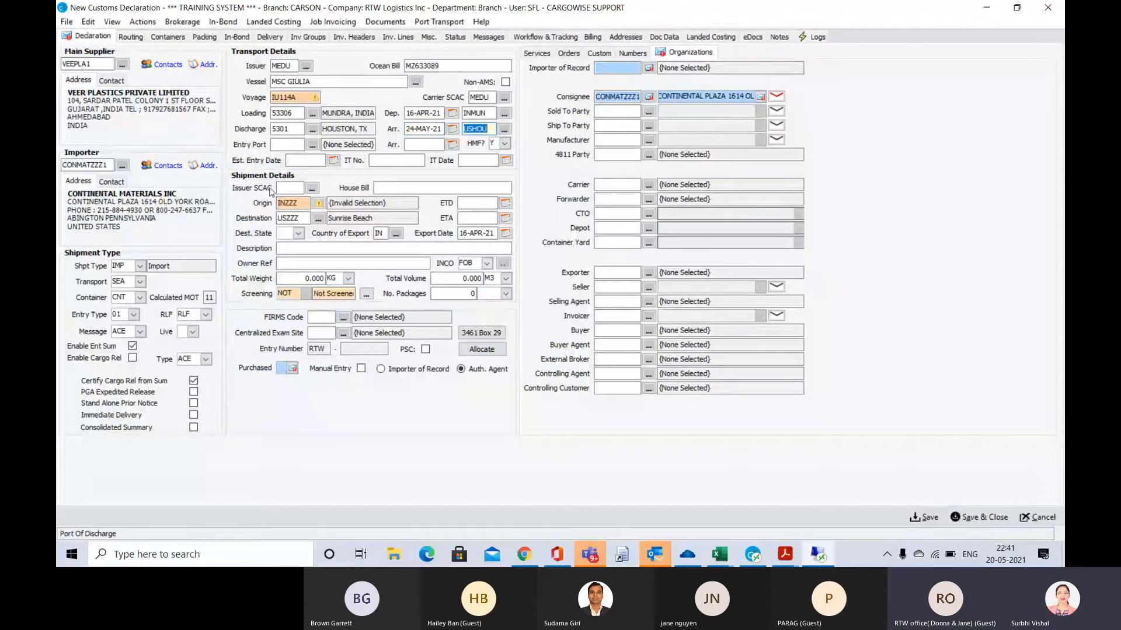
Set the Entry Port to 5301 and the Est. Entry Date to 24-MAY-21
left_click(279, 146)
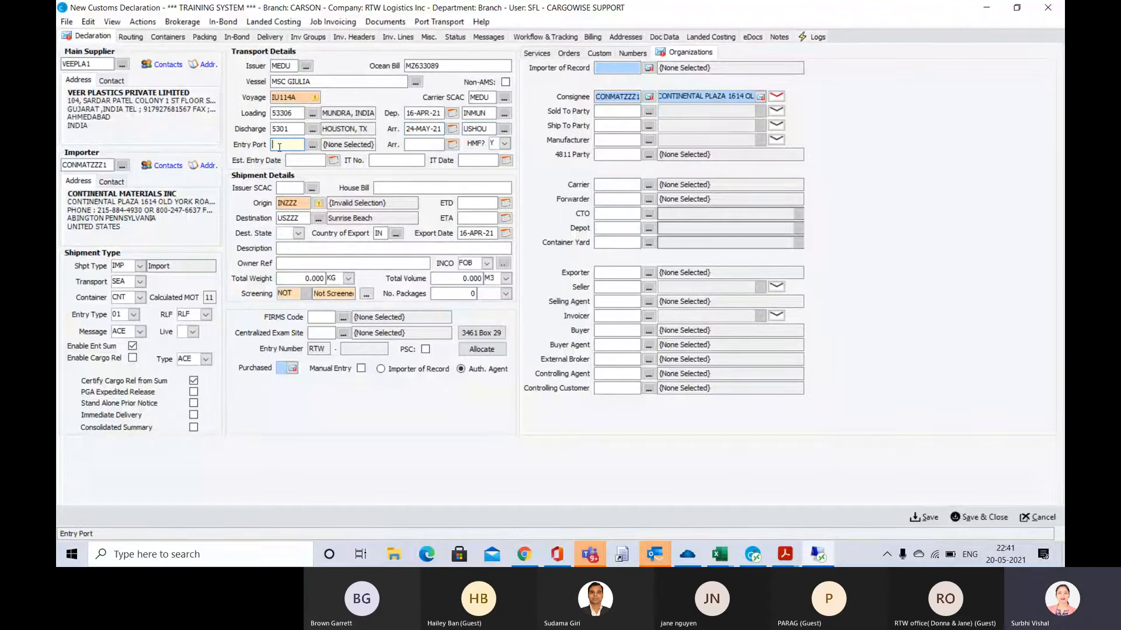
type("5301")
key("Tab")
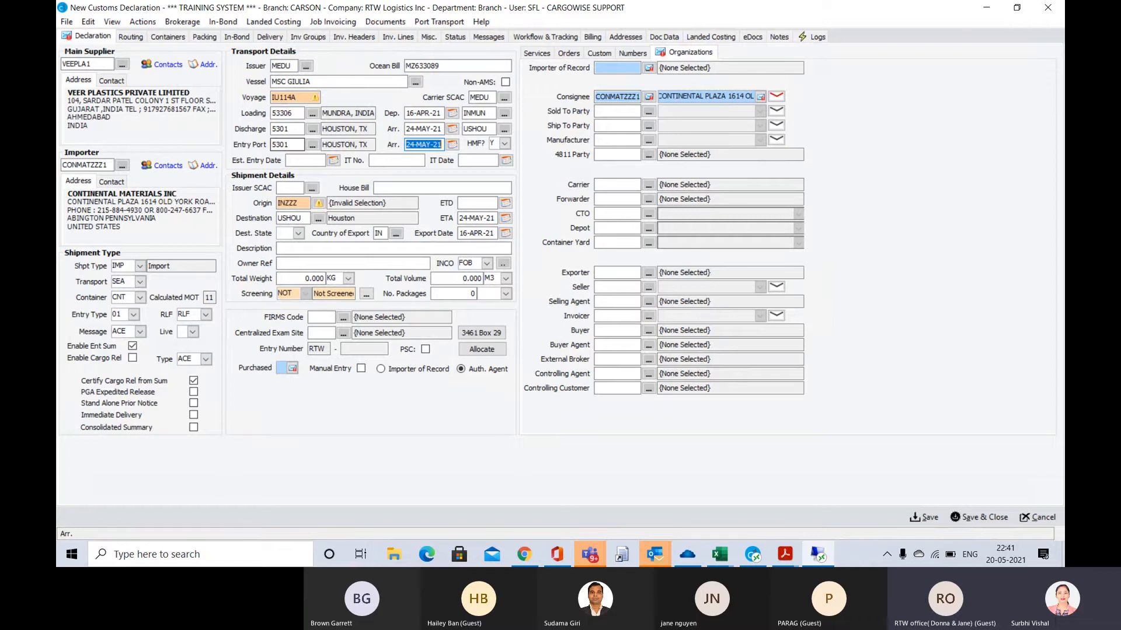
left_click(309, 163)
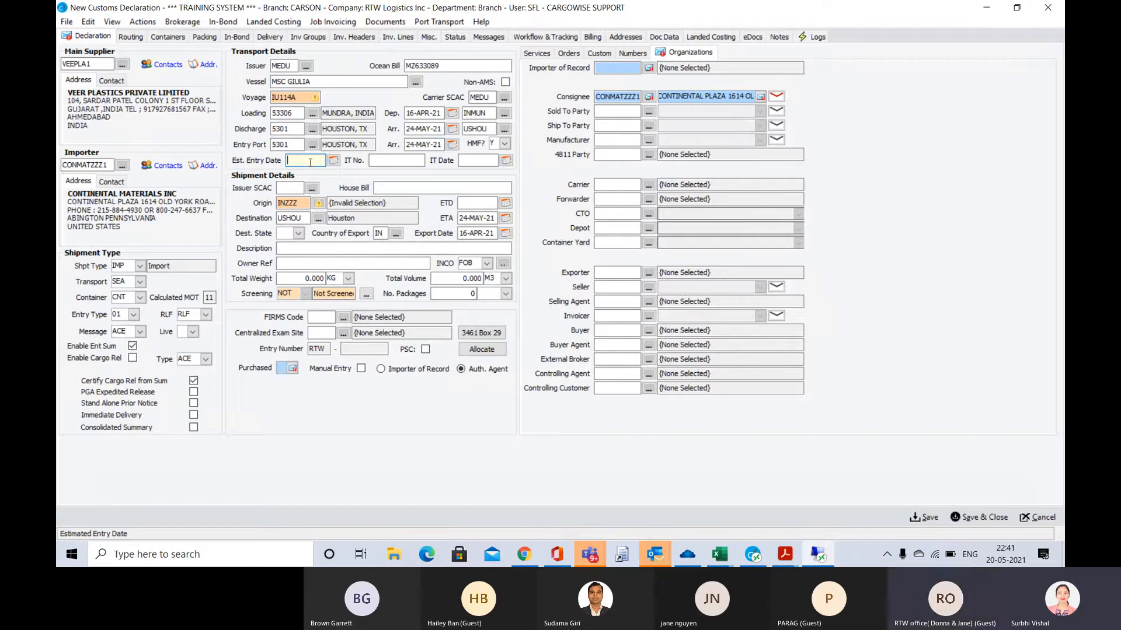
key("Tab")
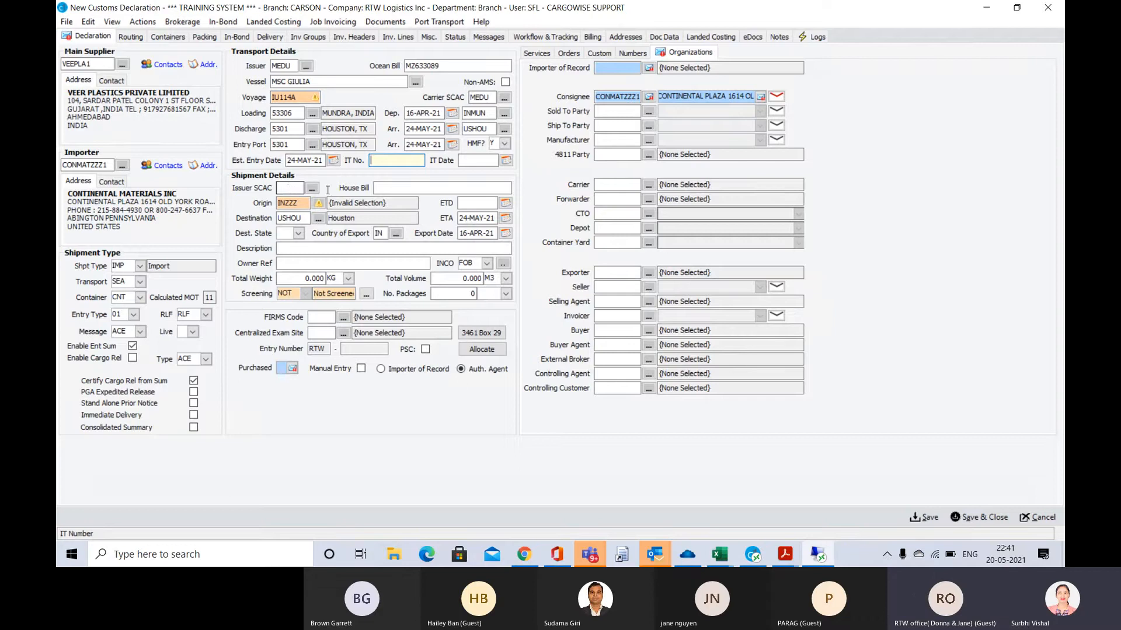
left_click(292, 190)
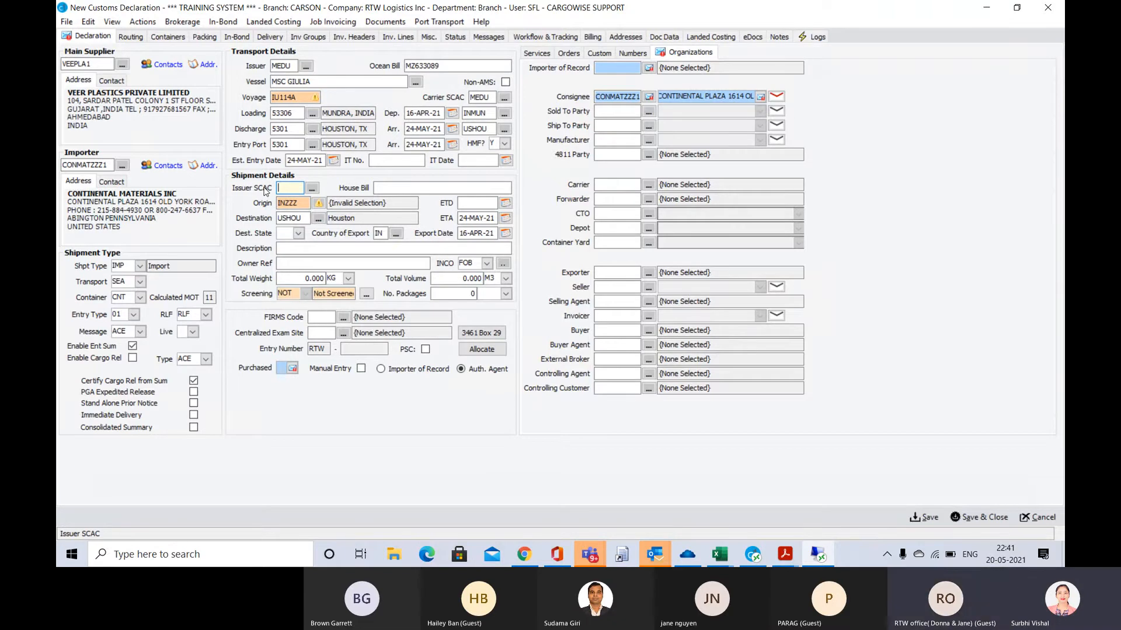
Set the Issuer SCAC in the shipment details to SYXO
key("alt+Tab")
key("alt+Tab")
key("alt")
left_click(291, 189)
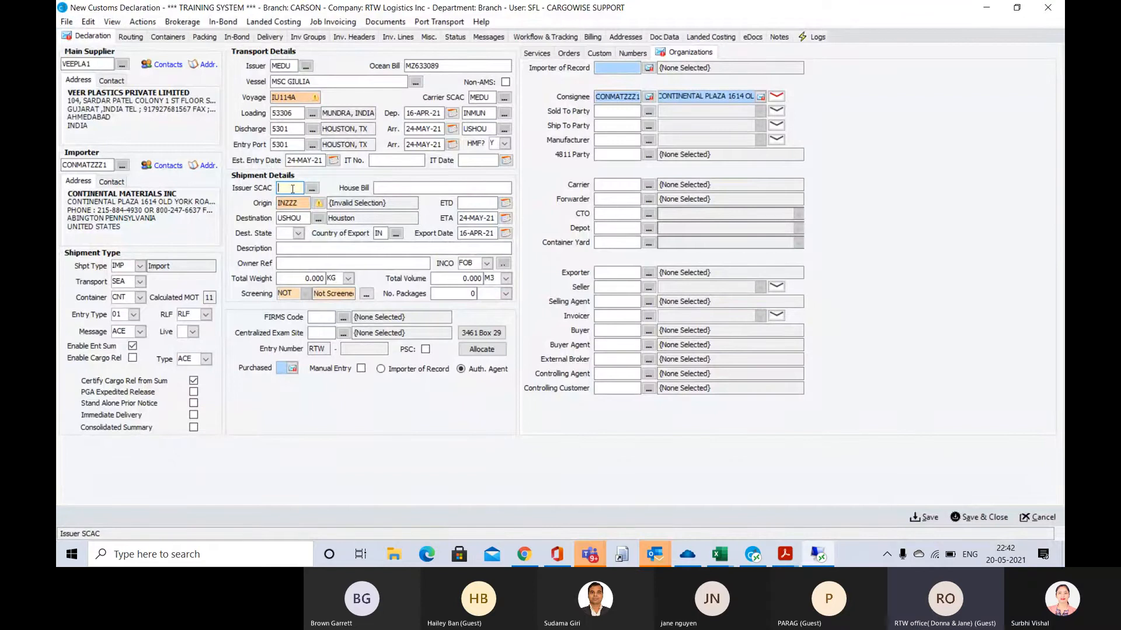
type("SYXO")
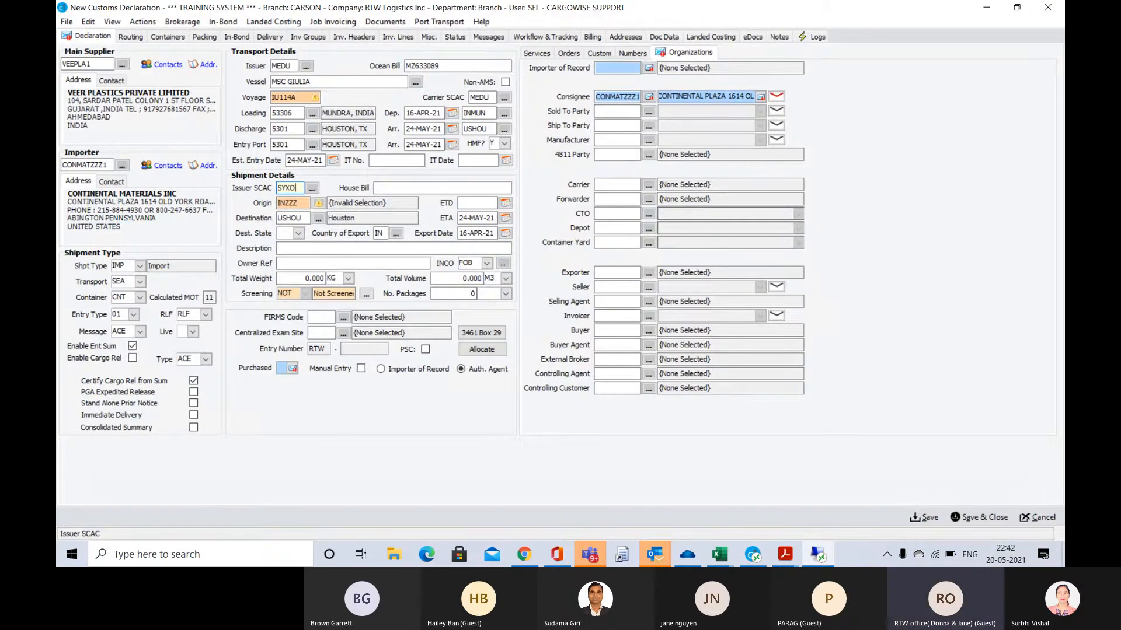
key("Tab")
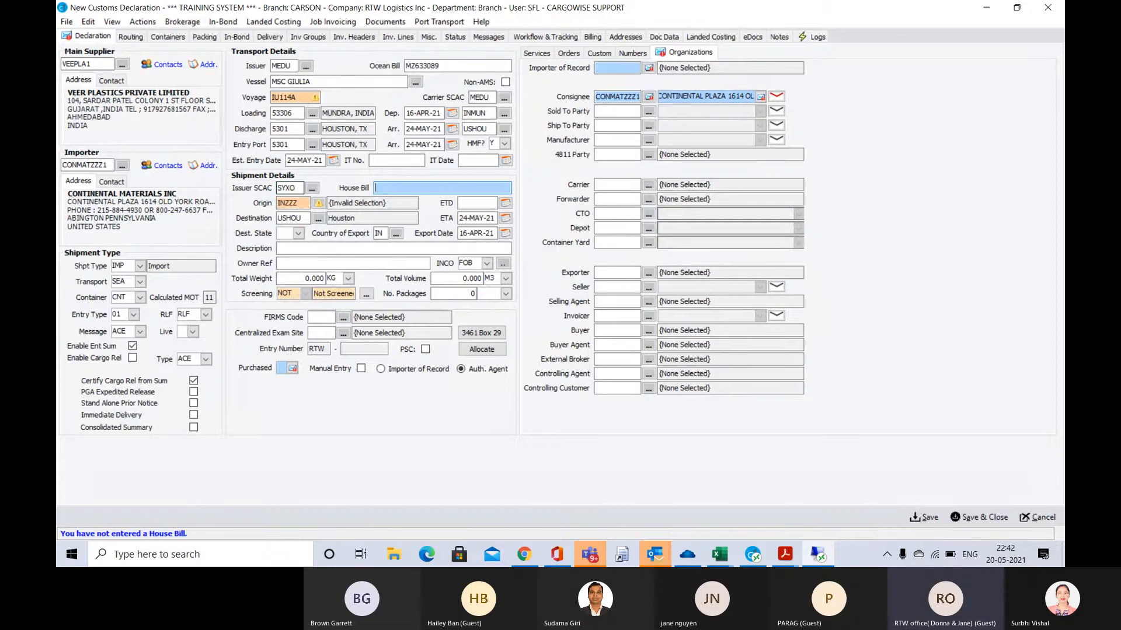
Copy the HBL number 2122ARJ00185 from the arrival notice in Acrobat Reader into the House Bill field of the declaration
key("alt+Tab")
left_click(214, 40)
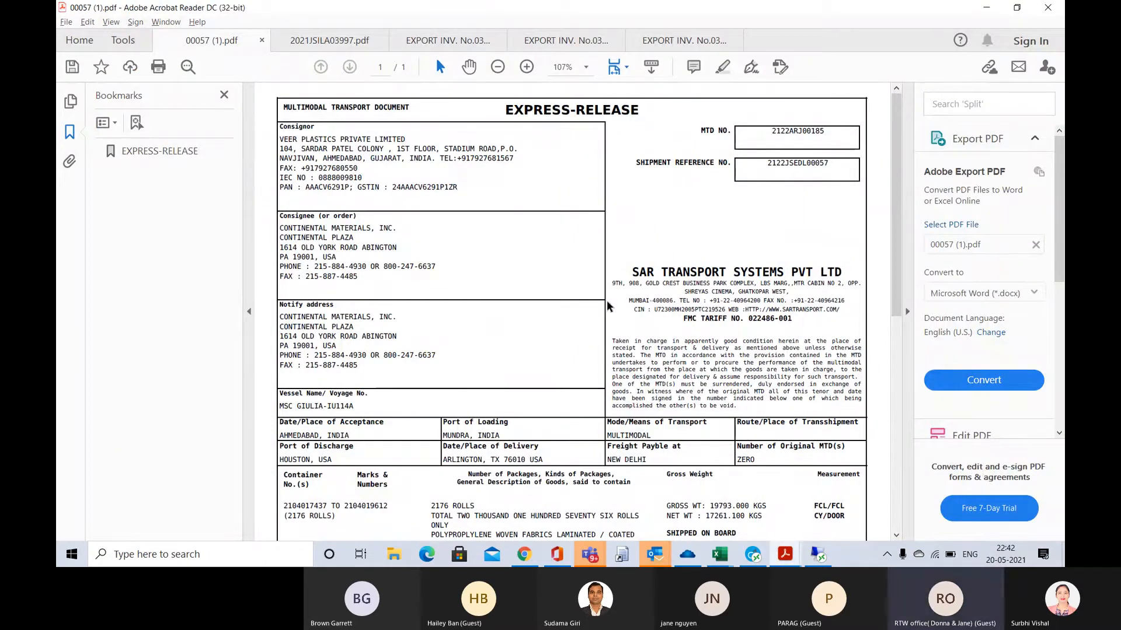
scroll(604, 304, "down", 3)
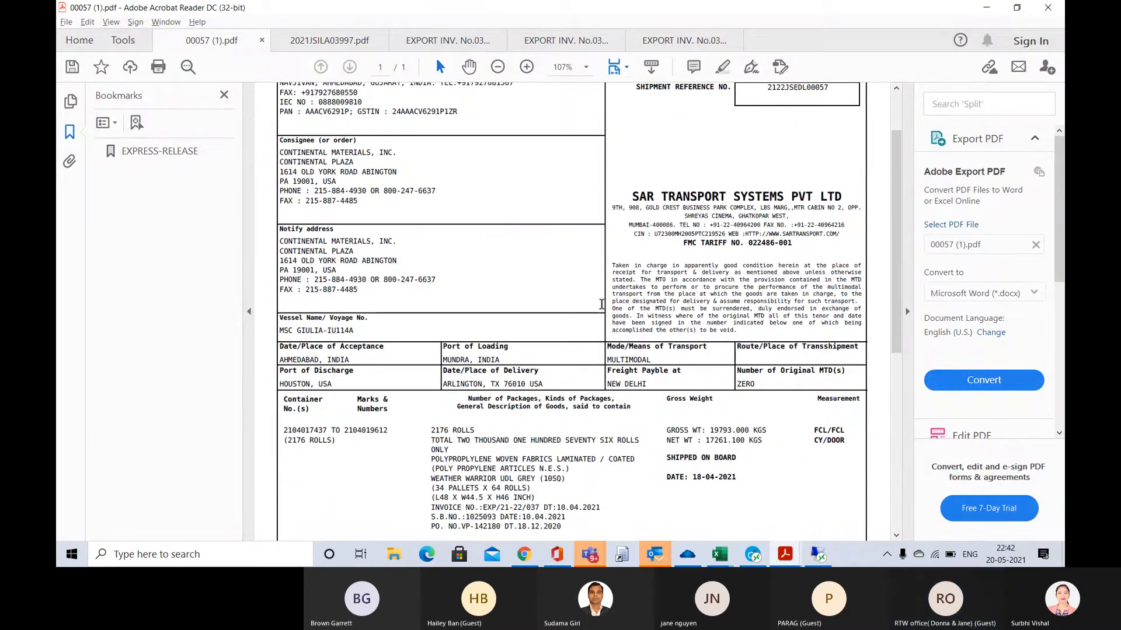
left_click(334, 45)
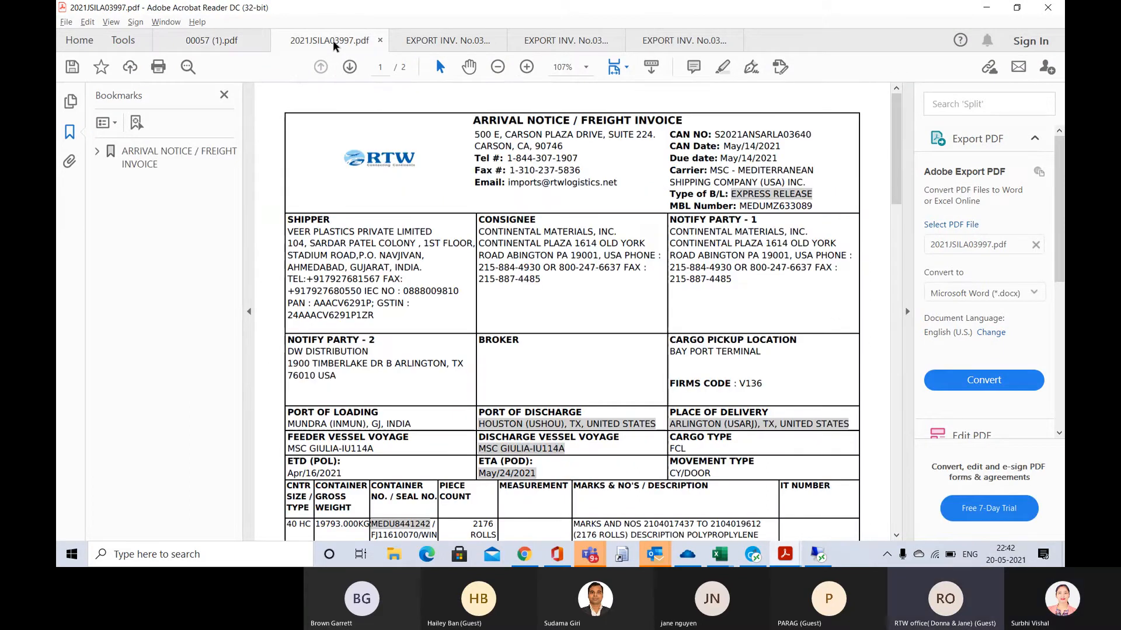
scroll(612, 299, "down", 10)
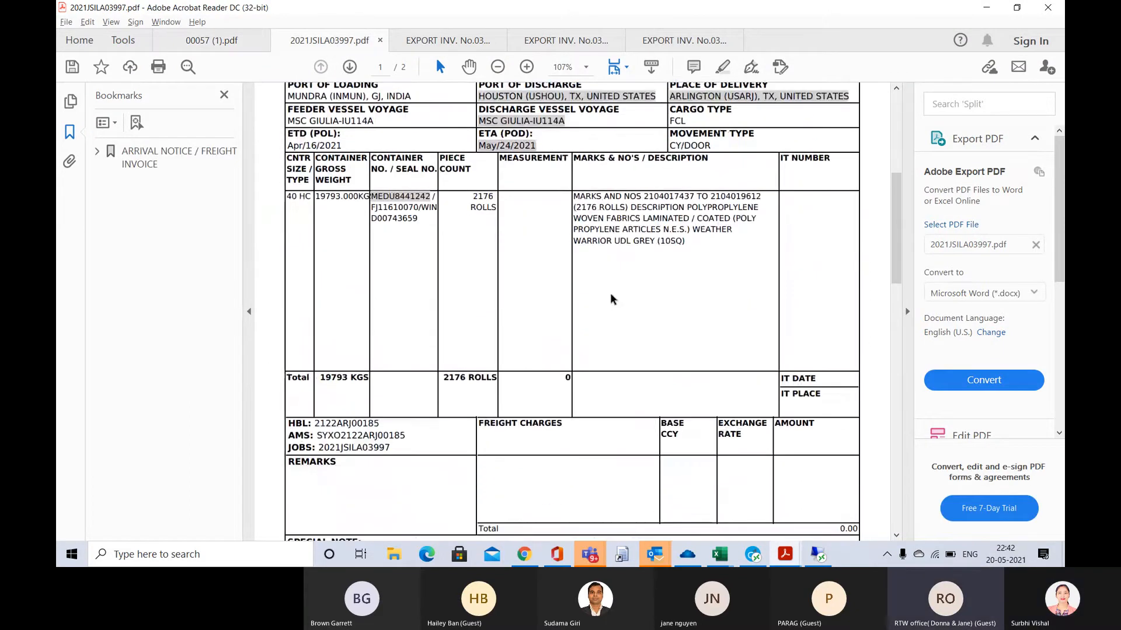
left_click_drag(385, 427, 361, 427)
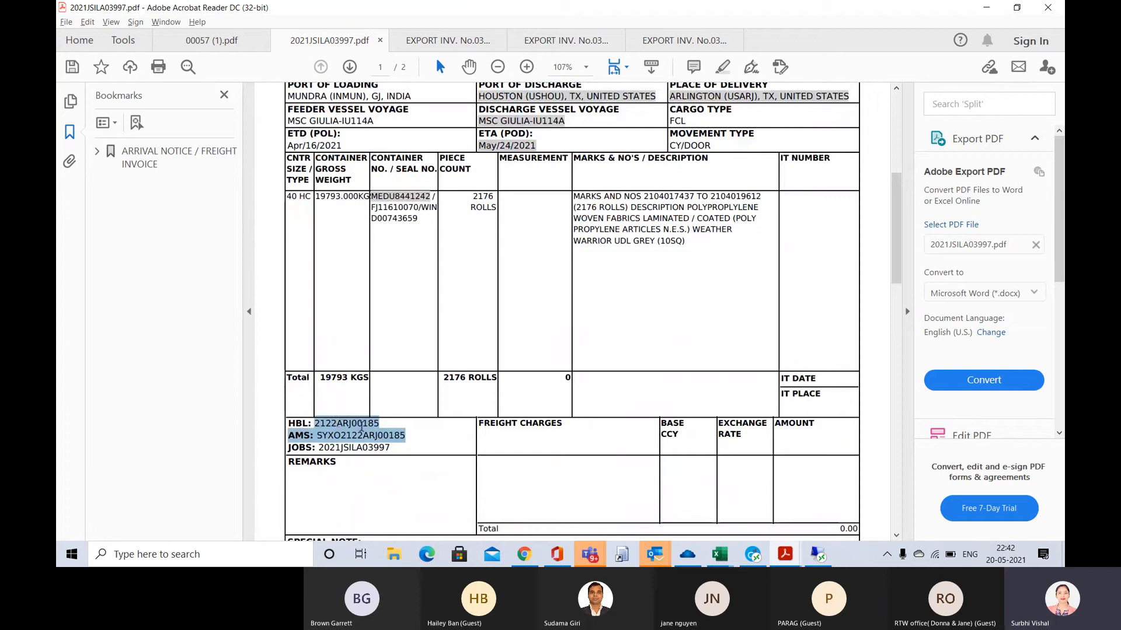
left_click(360, 426)
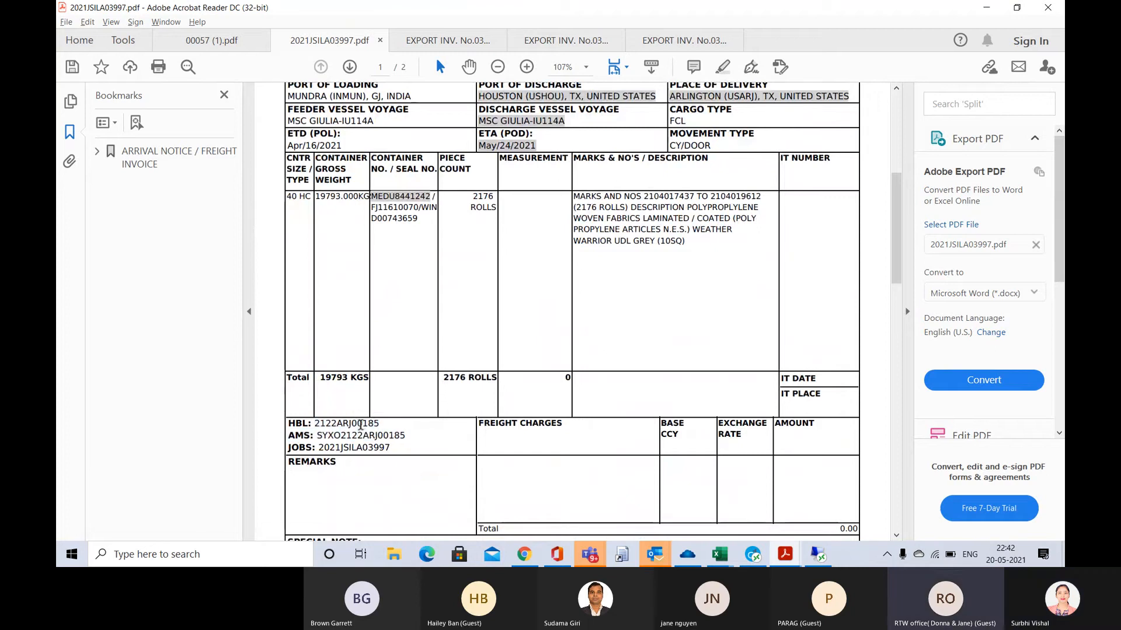
double_click(357, 424)
key("ctrl+c")
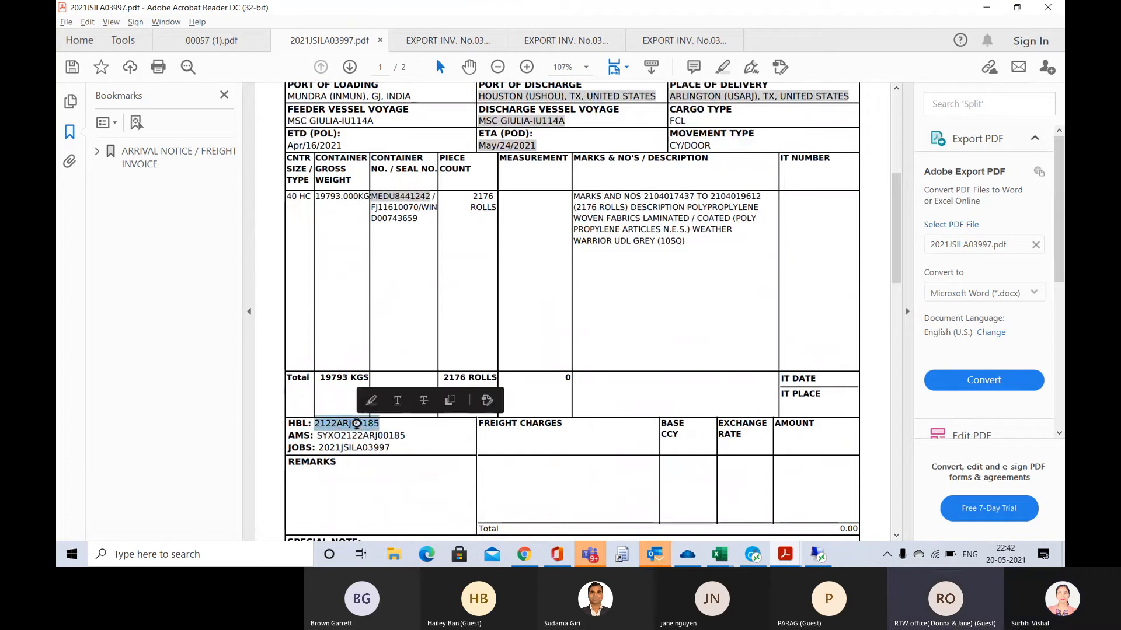
key("alt+Tab")
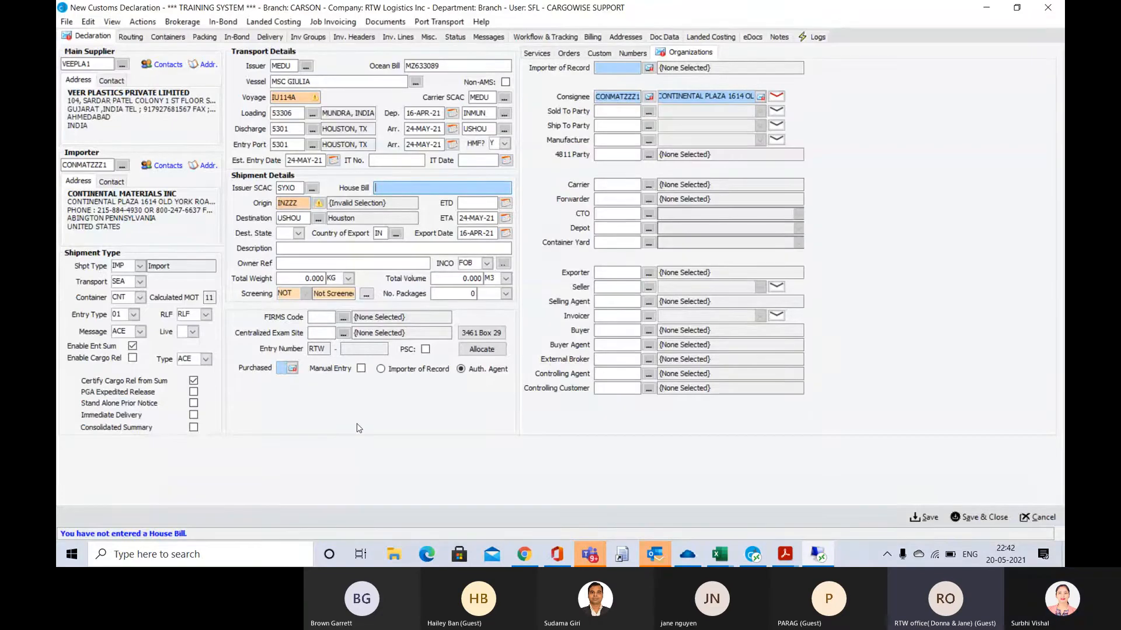
key("ctrl+v")
key("Tab")
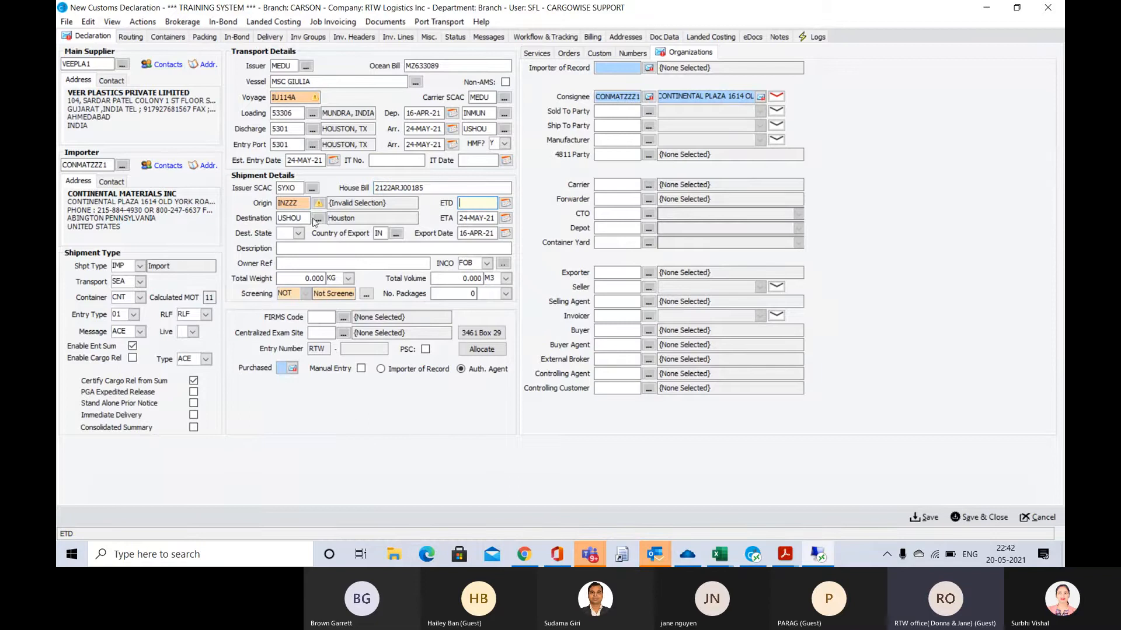
Change the shipment's Origin port code to INMUN for Mundra
left_click(298, 203)
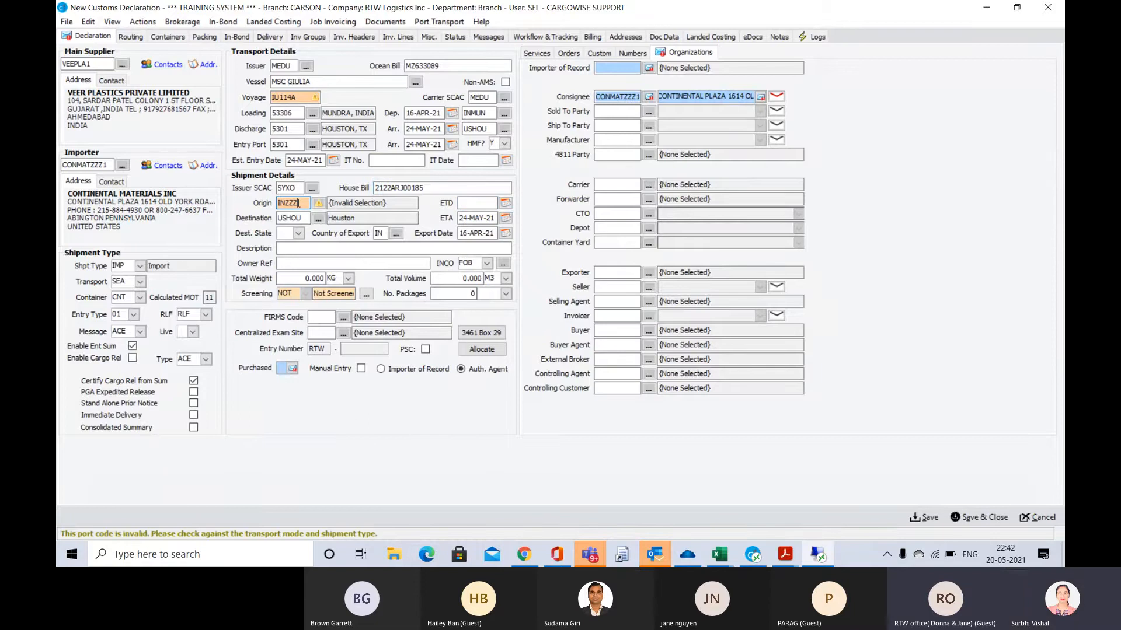
key("BackSpace")
key("BackSpace")
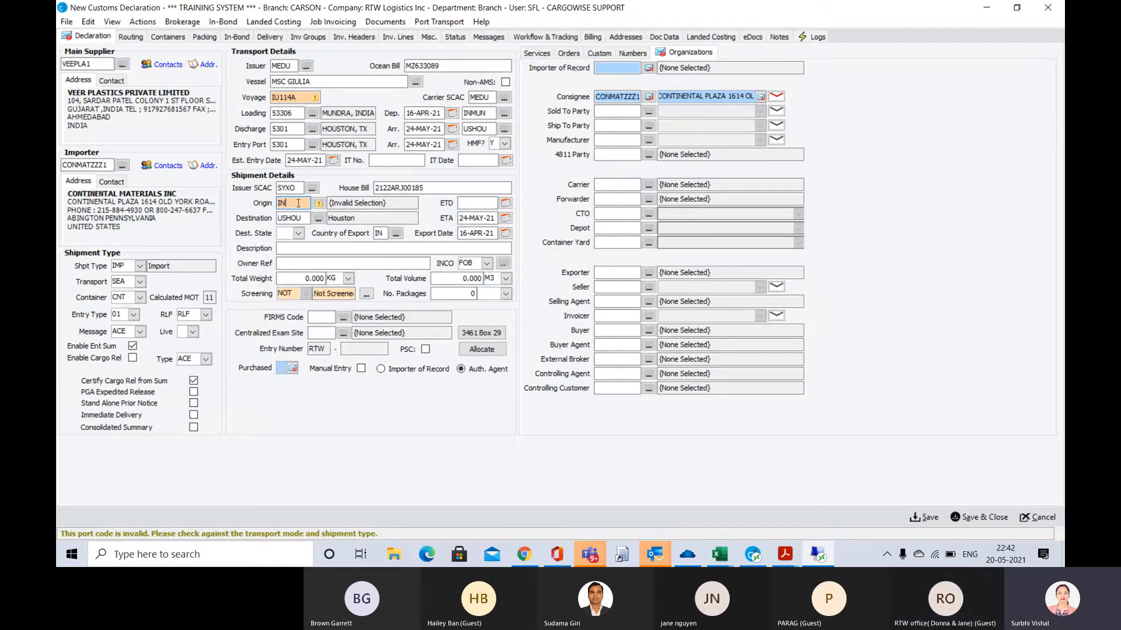
type("MUN")
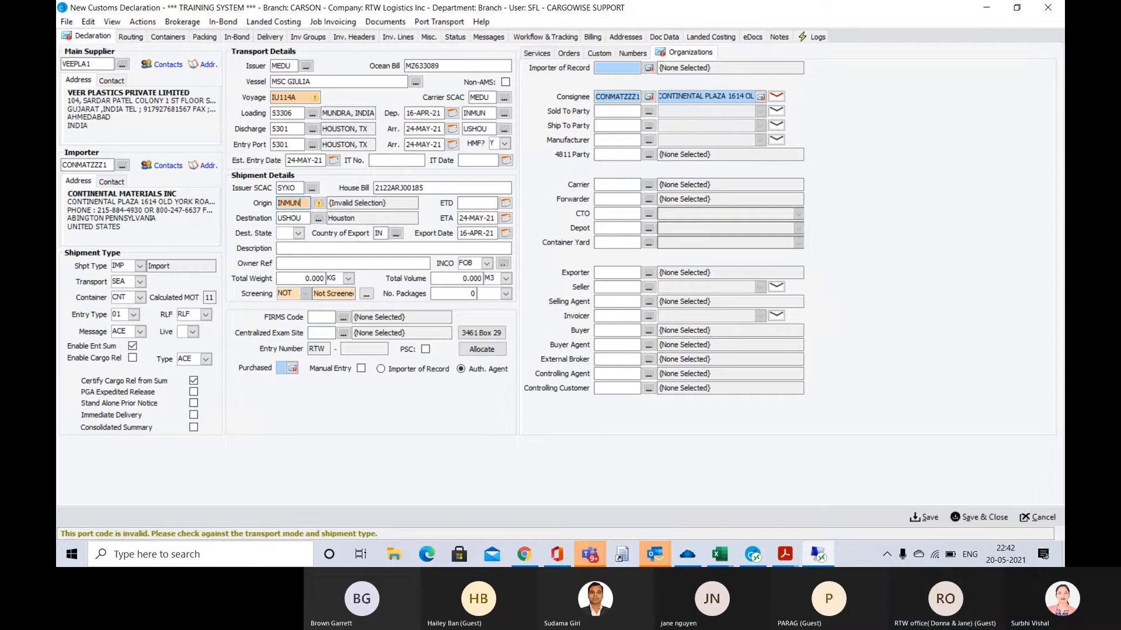
key("Tab")
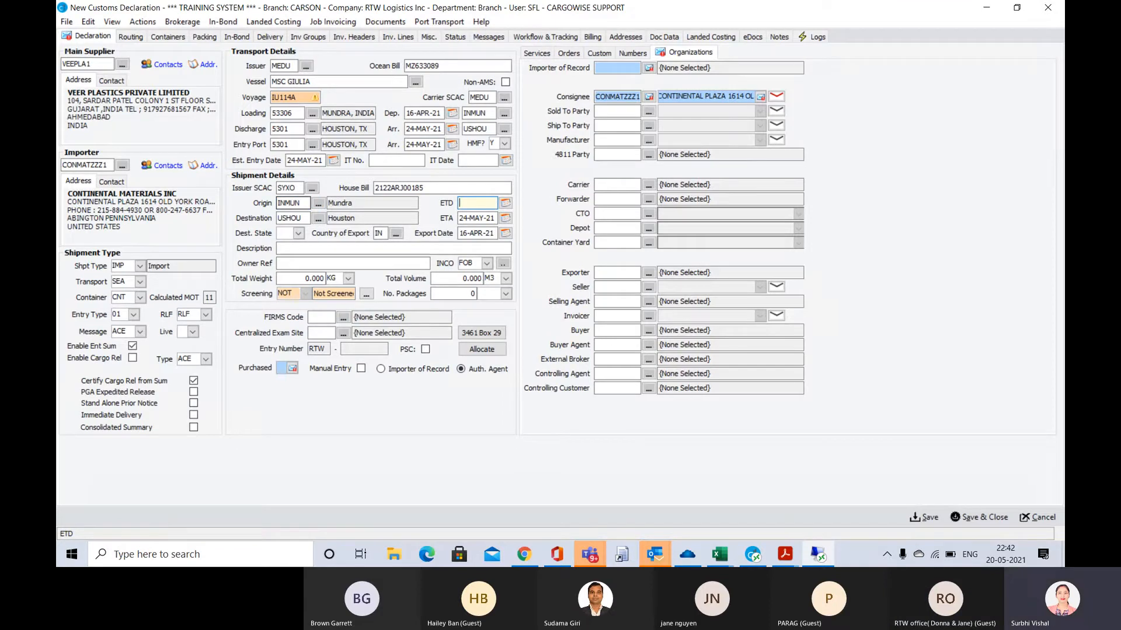
Enter 16-APR-21 as the shipment's ETD and keep the existing Destination
type("0416")
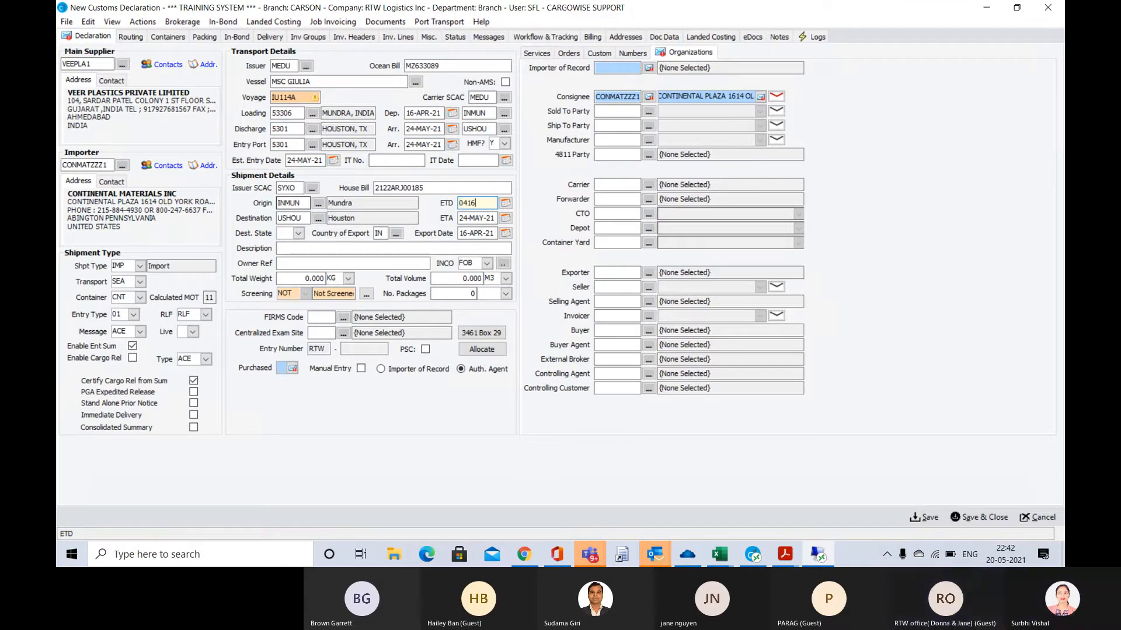
key("Tab")
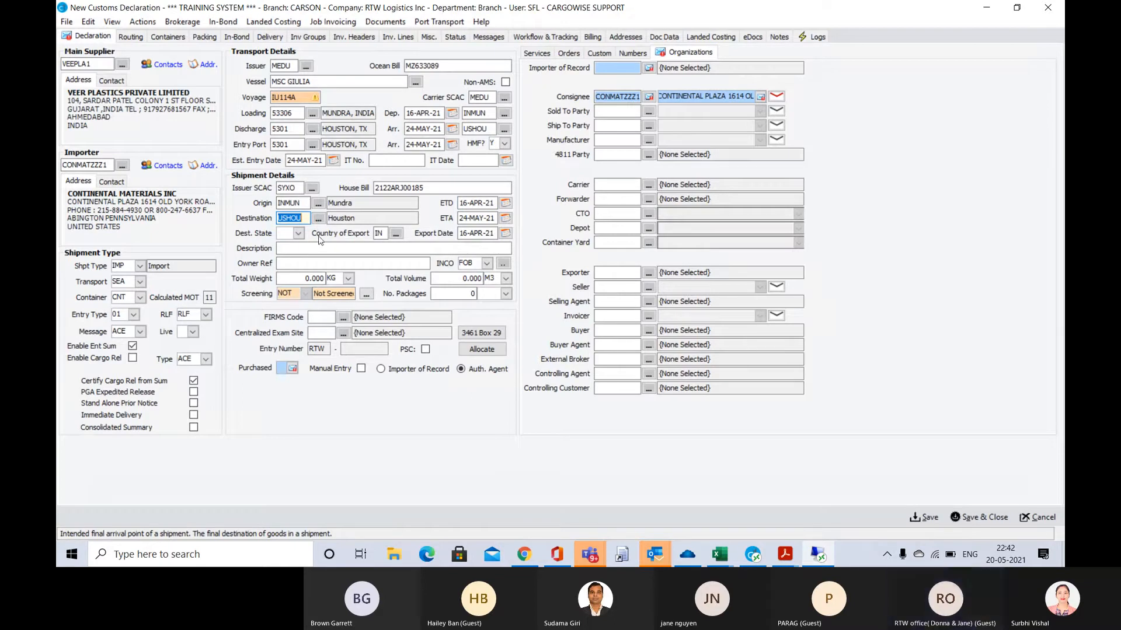
key("Tab")
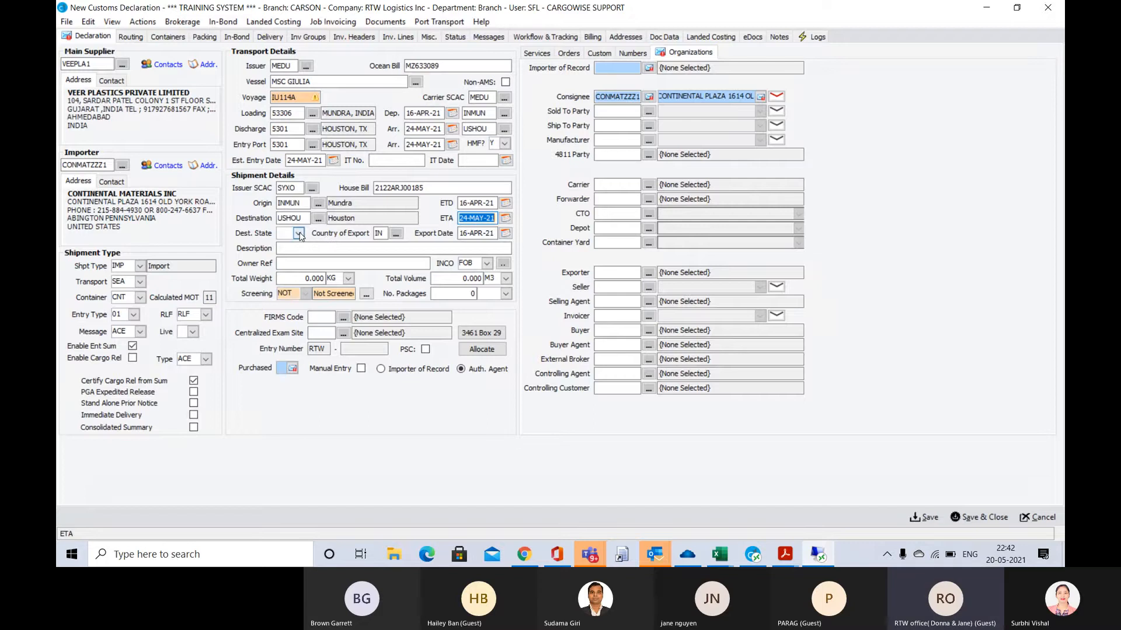
Set the shipment's Dest. State to TX (Texas)
left_click(299, 234)
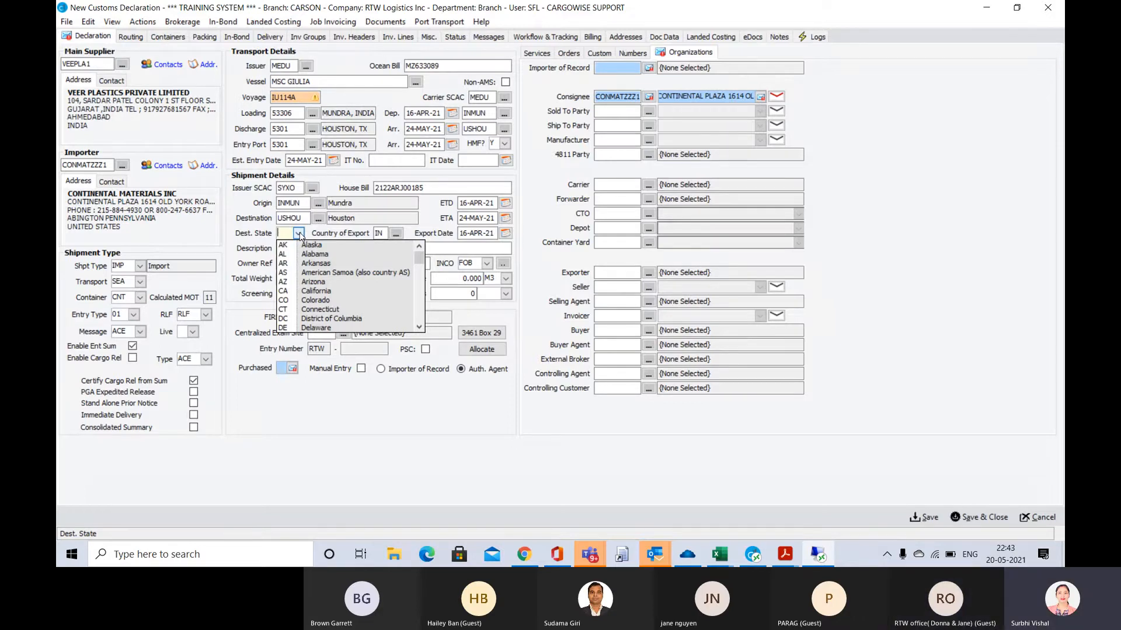
type("TX")
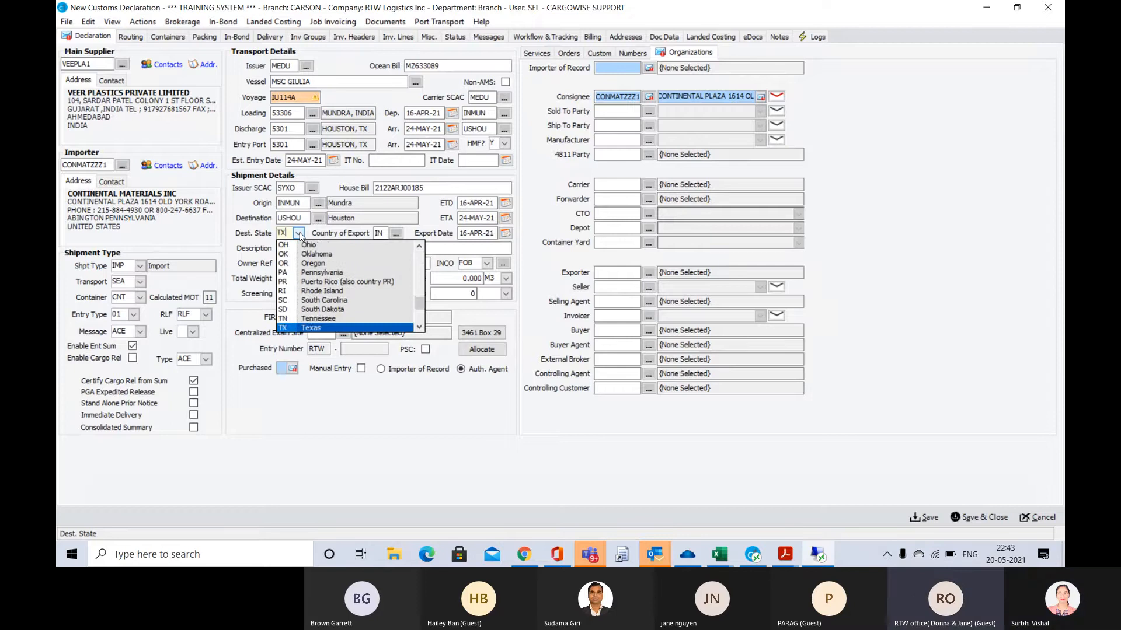
key("Tab")
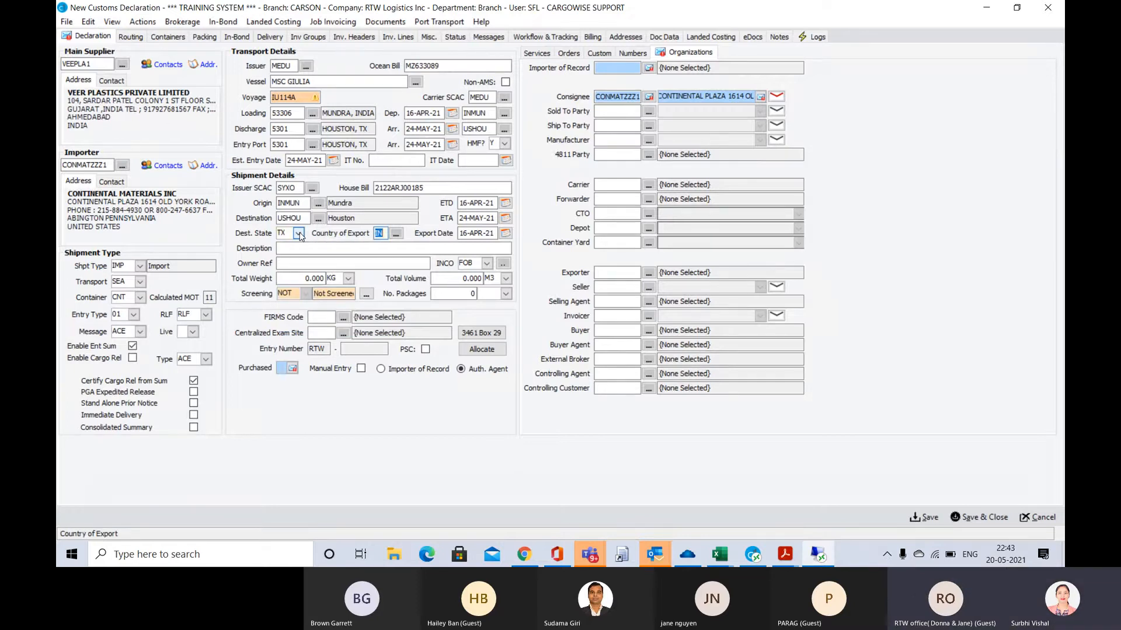
Try to copy the full goods description from the arrival notice into the shipment's Description field
left_click(291, 251)
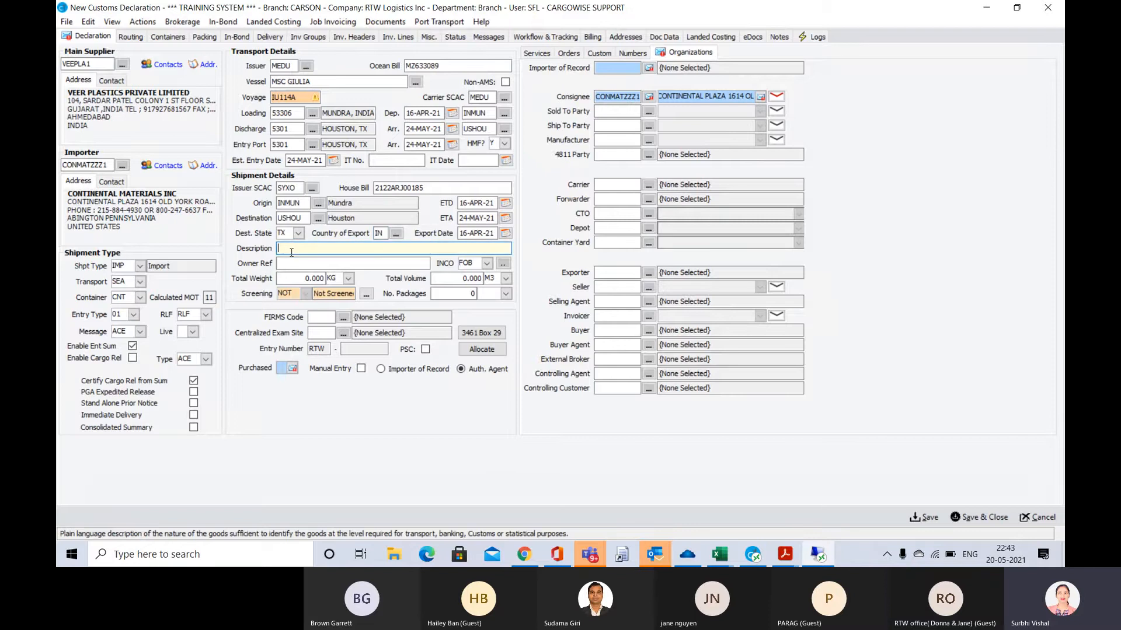
key("alt+Tab")
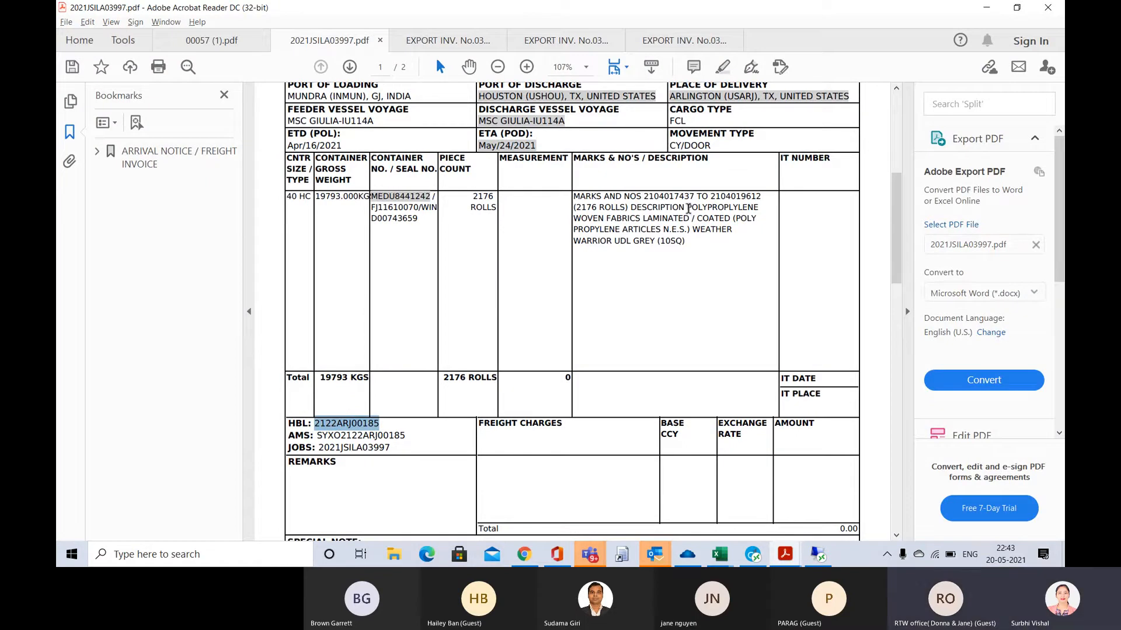
mouse_move(689, 209)
left_mouse_down()
mouse_move(707, 227)
mouse_move(686, 244)
left_mouse_up()
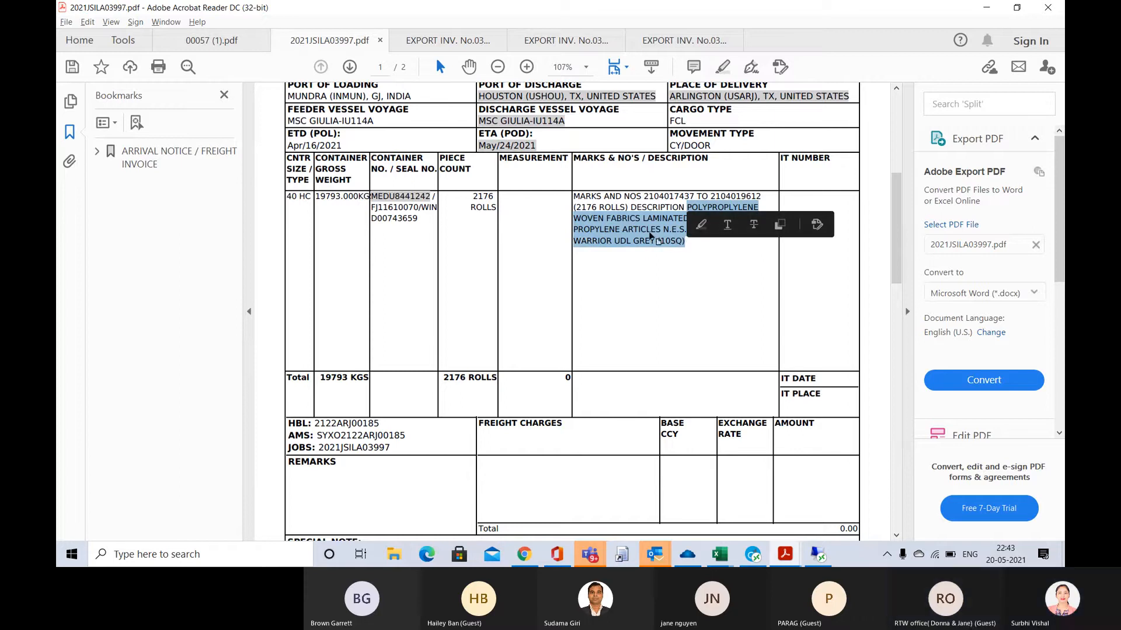
key("alt+Tab")
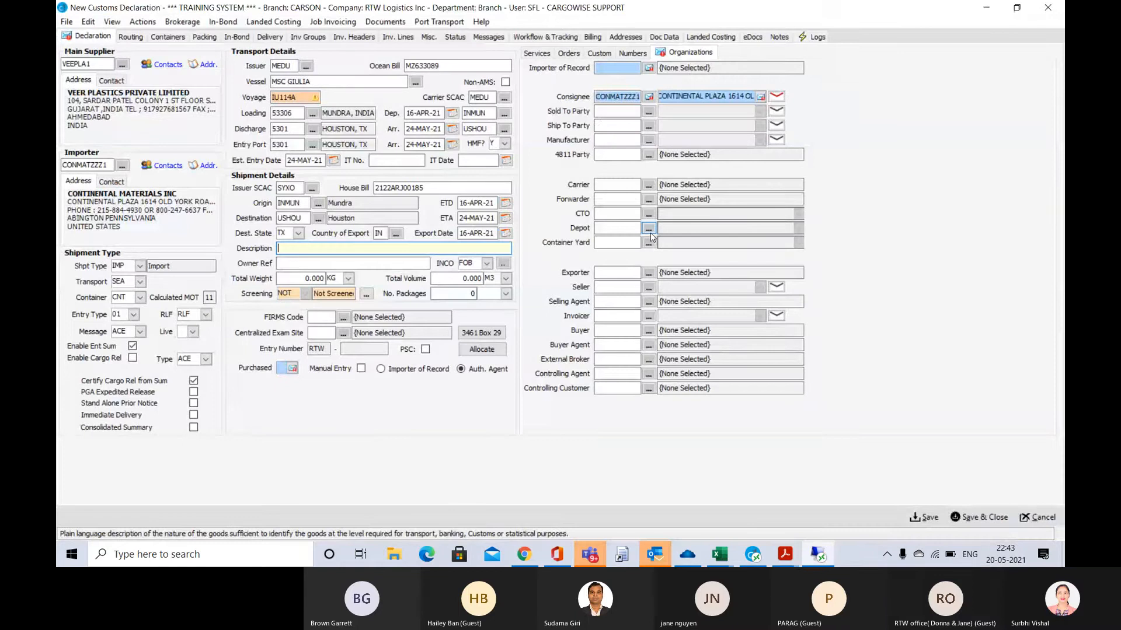
type("POLYPROPLYLENE")
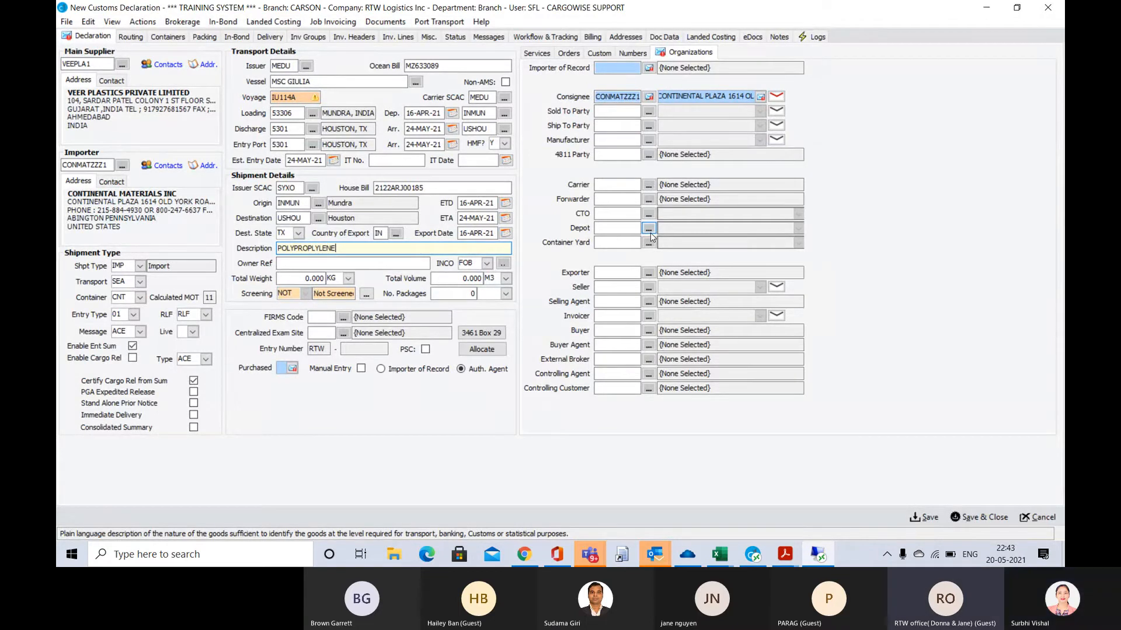
Recheck the goods description on the arrival notice and replace the shipment's Description with WOVEN FABRICS
key("alt+Tab")
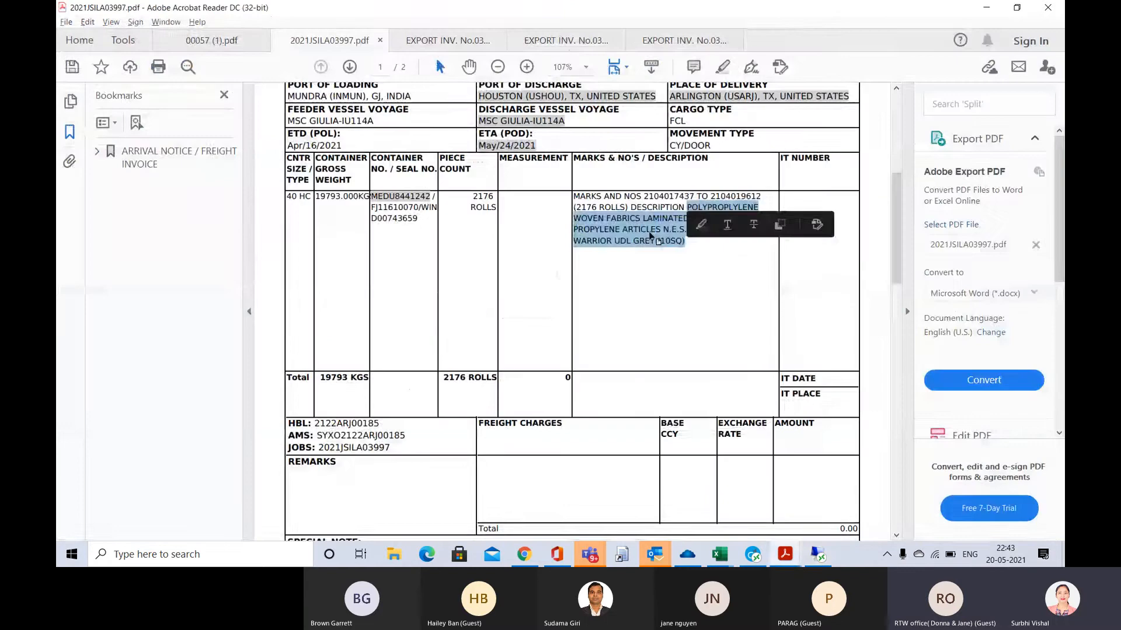
key("alt+Tab")
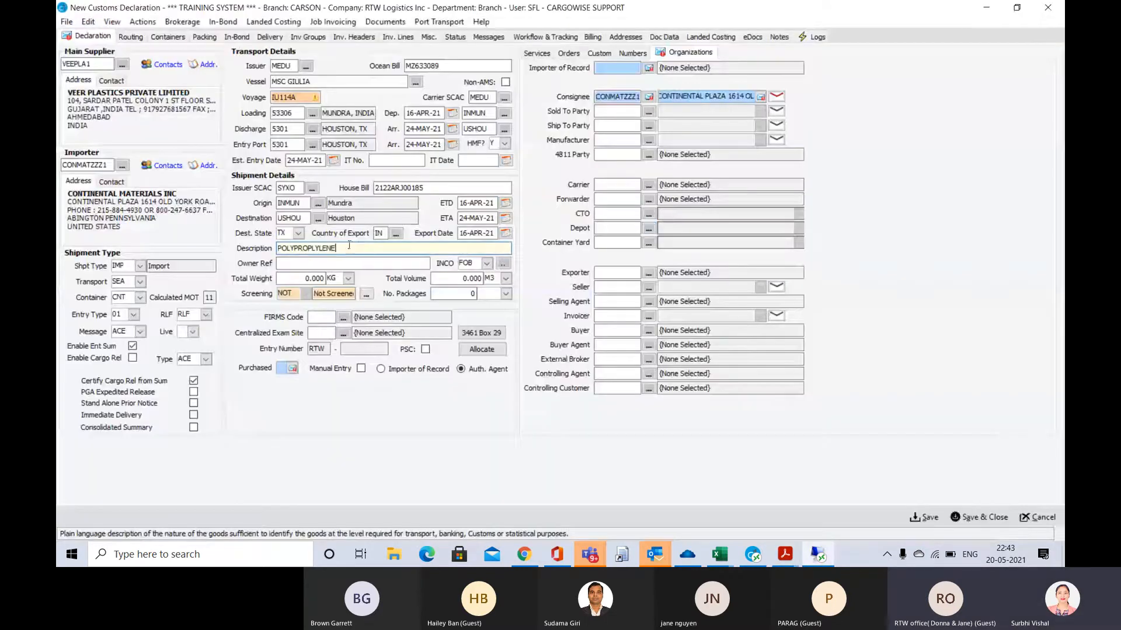
key("shift+Left")
key("shift+Left")
key("shift+Left")
key("shift+Left")
key("shift+Left")
key("shift+Left")
key("shift+Left")
key("shift+Left")
key("shift+Left")
key("shift+Left")
key("shift+Left")
key("shift+Left")
key("shift+Left")
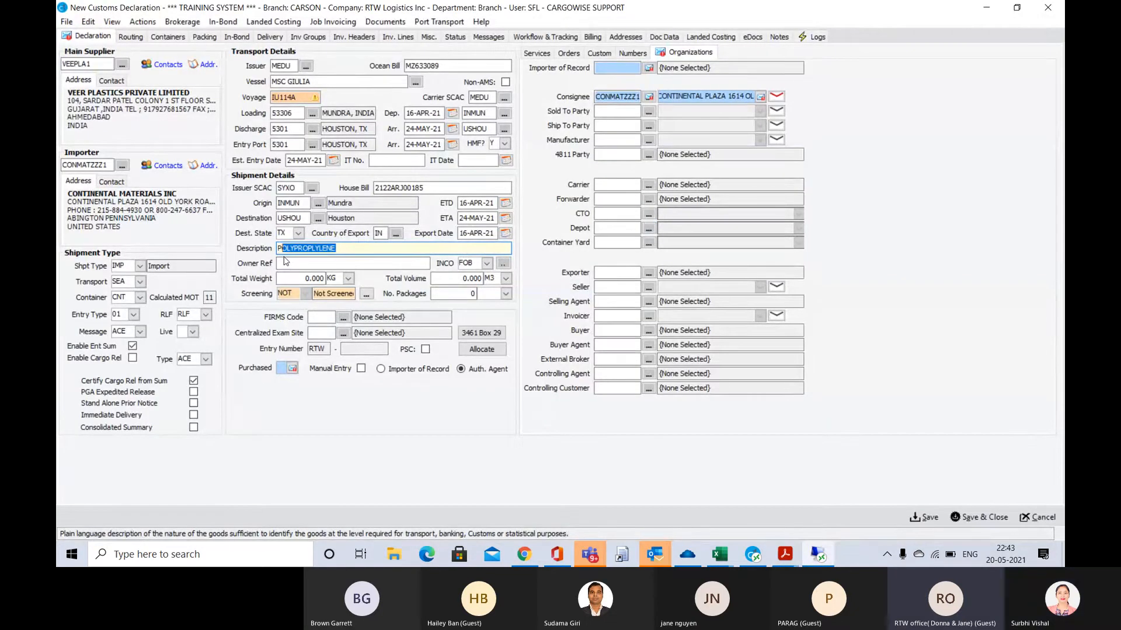
type("P")
type("WO")
type("VEN ")
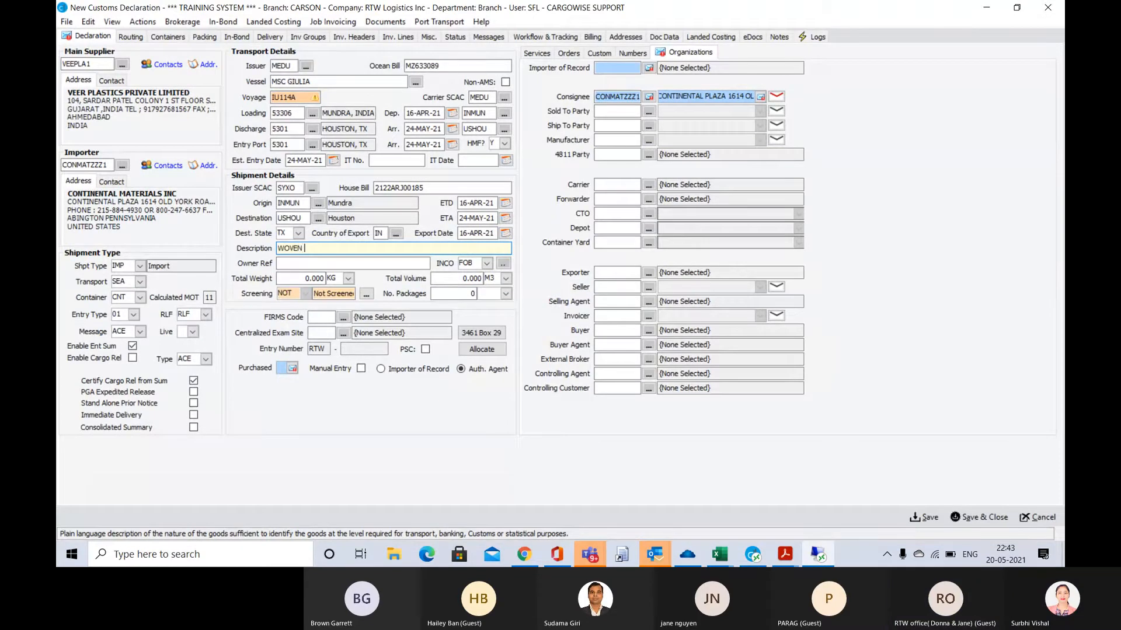
type("FABRICS")
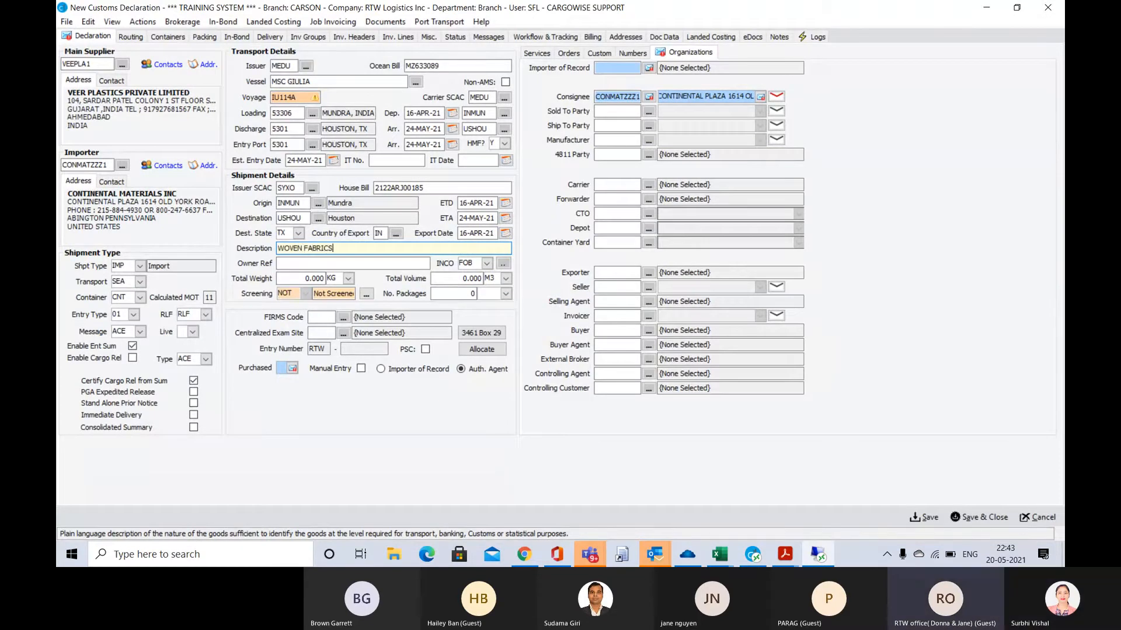
key("Tab")
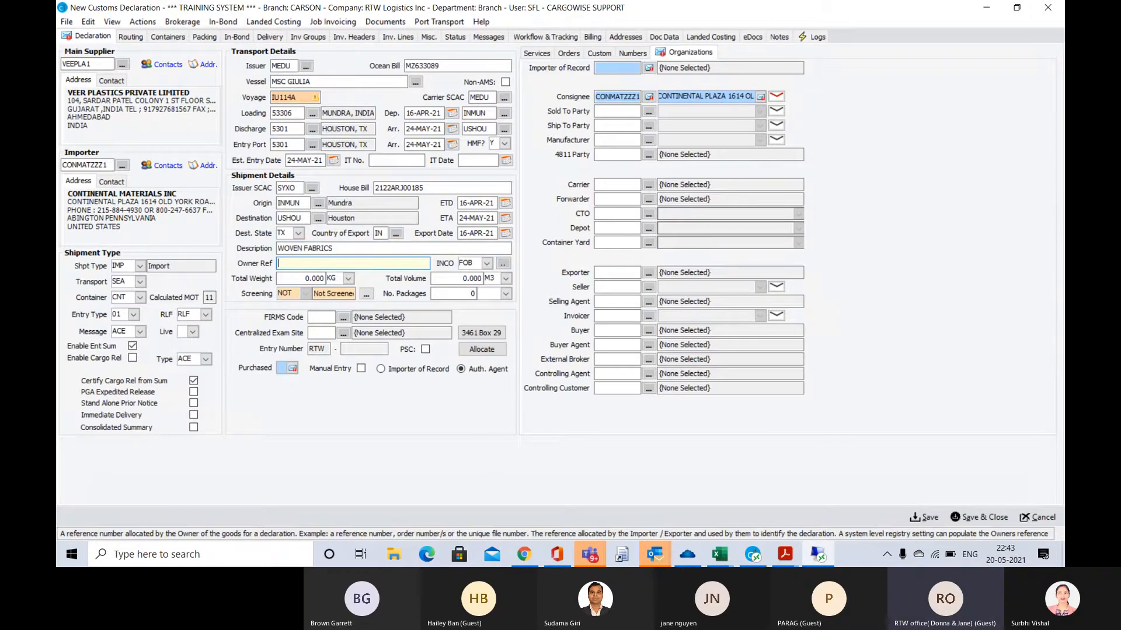
Leave Owner Ref blank, consult the export invoice and keep FOB as the shipment's INCO term
key("Tab")
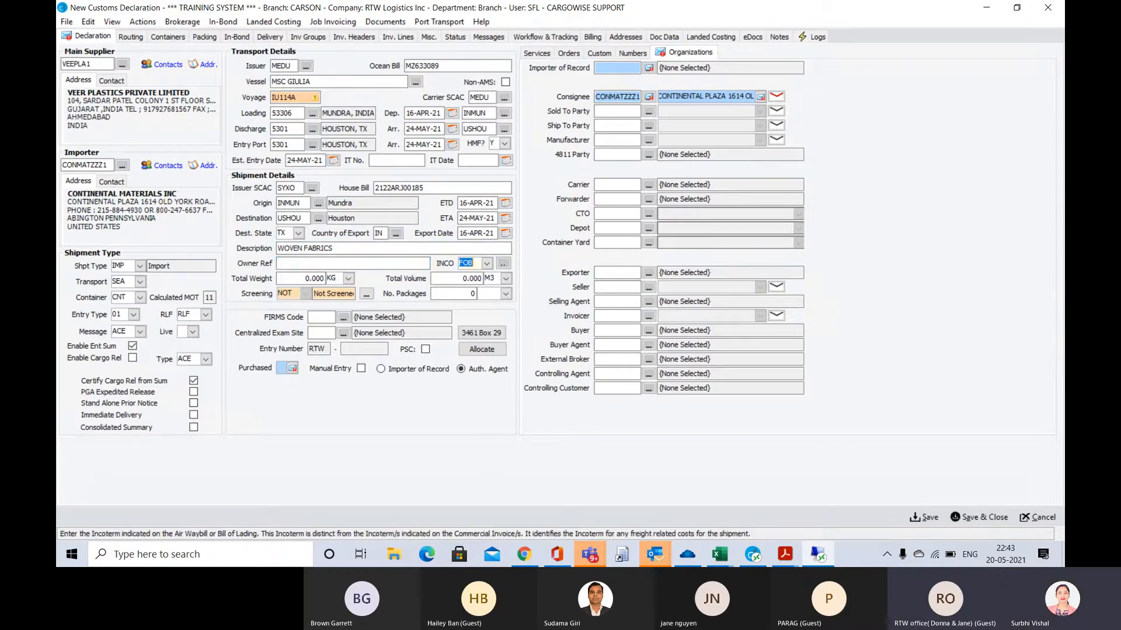
key("alt+Tab")
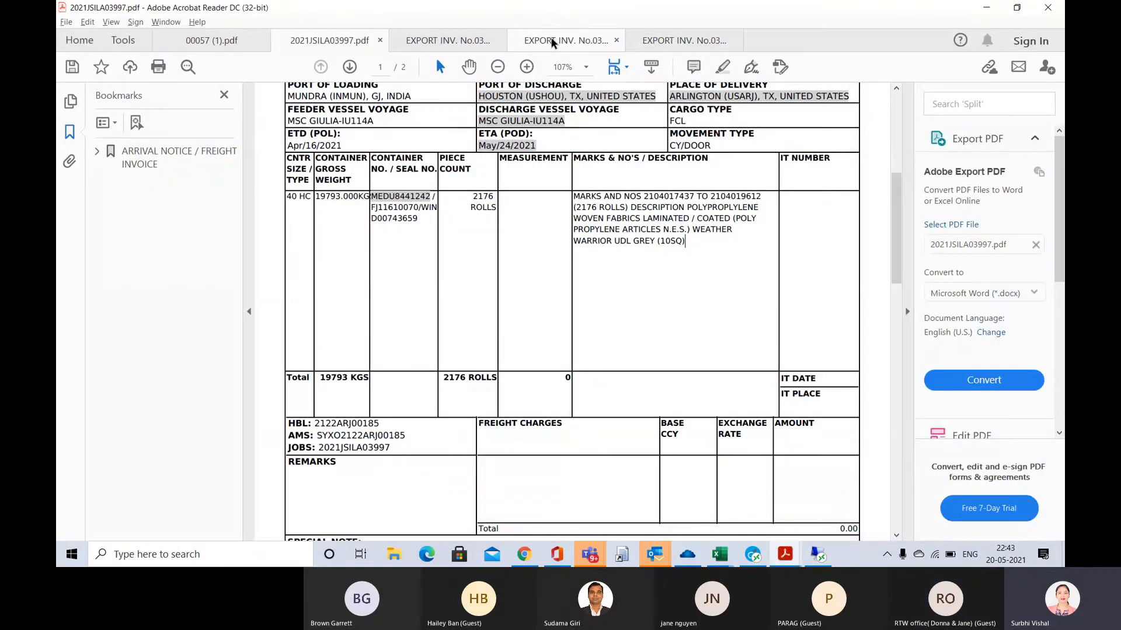
left_click(552, 41)
key("alt+Tab")
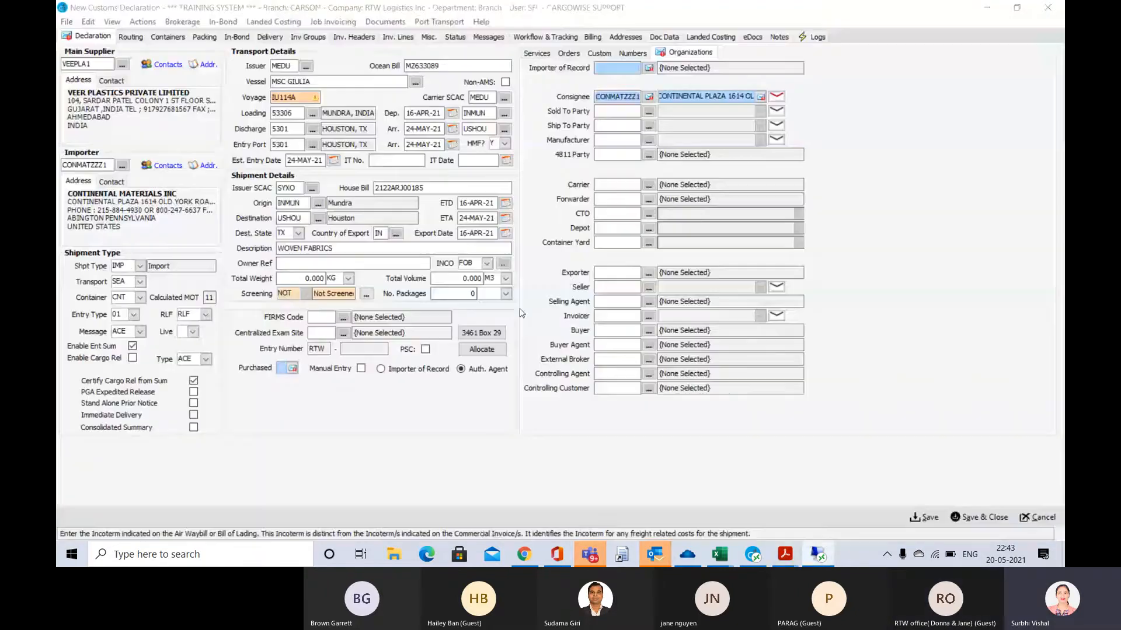
key("Tab")
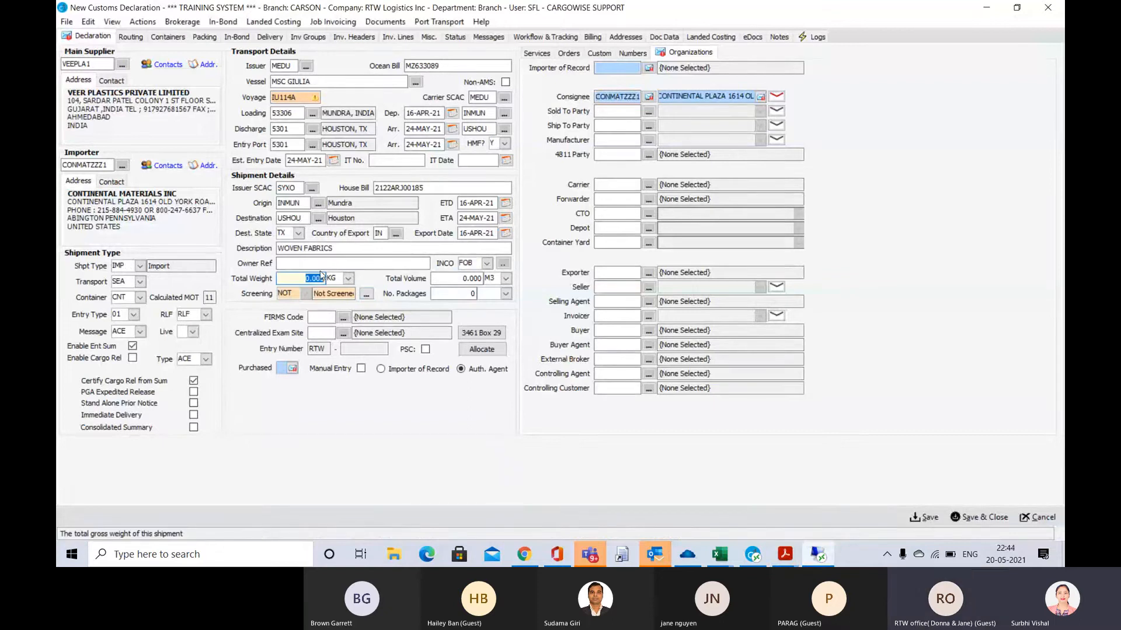
Look up the container gross weight on the arrival notice and set the shipment's Total Weight to 19,793 KG
key("alt+Tab")
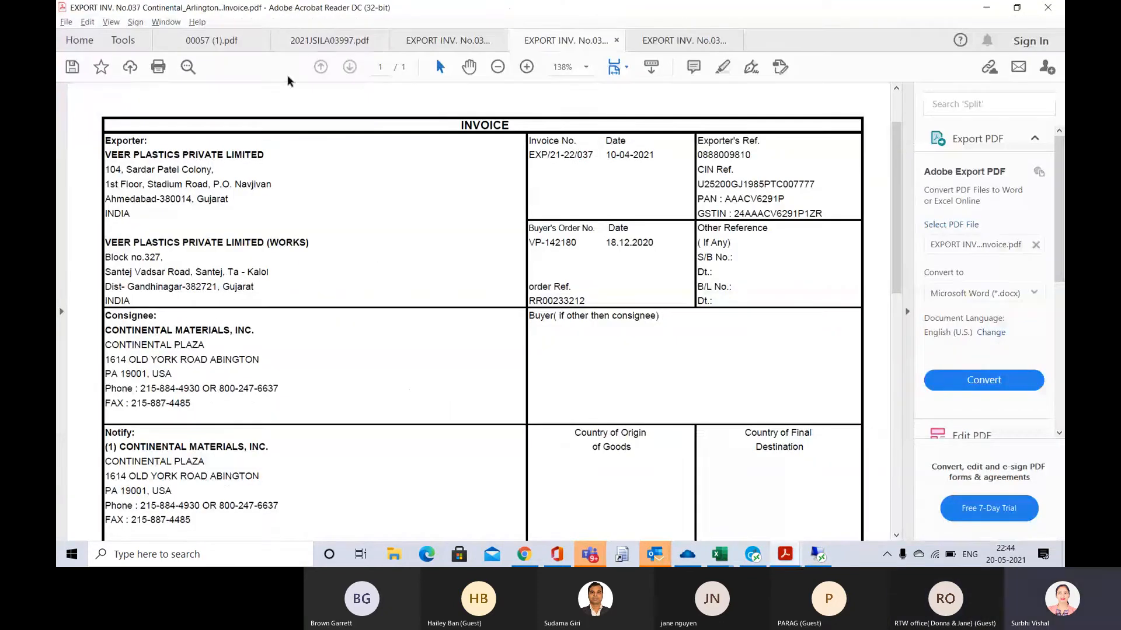
left_click(320, 41)
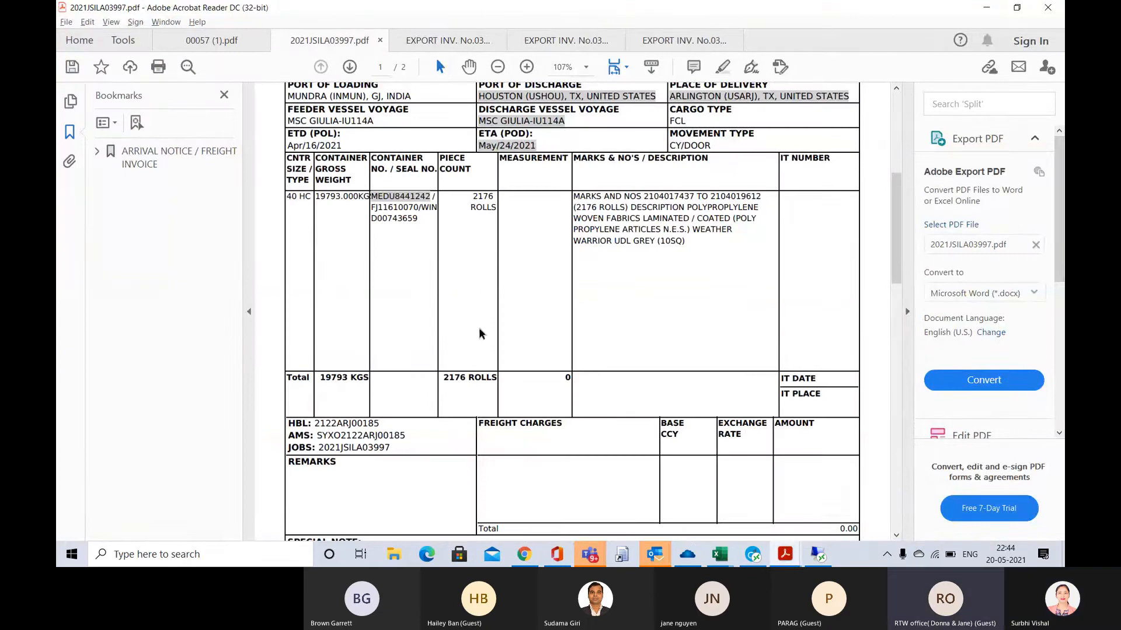
scroll(479, 332, "down", 2)
scroll(480, 334, "up", 2)
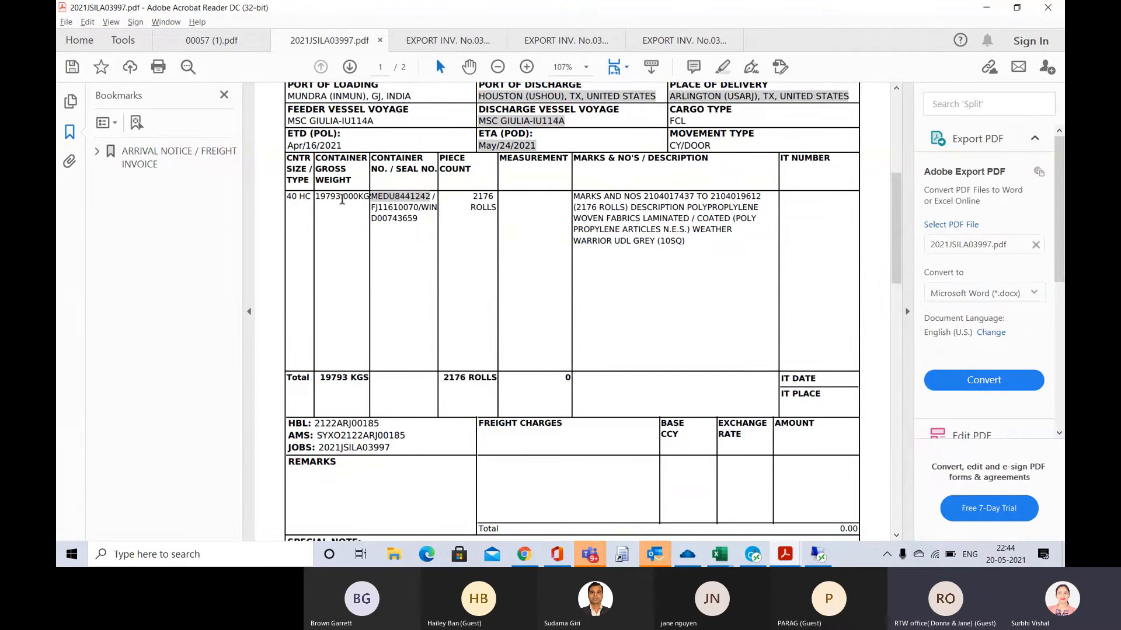
key("alt+Tab")
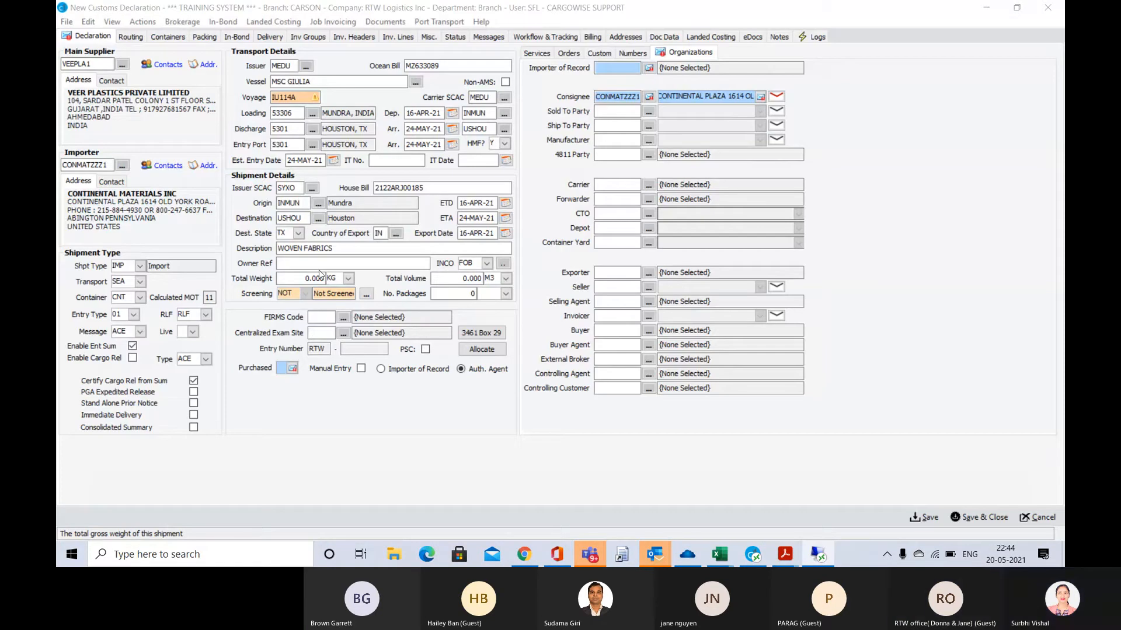
type("1")
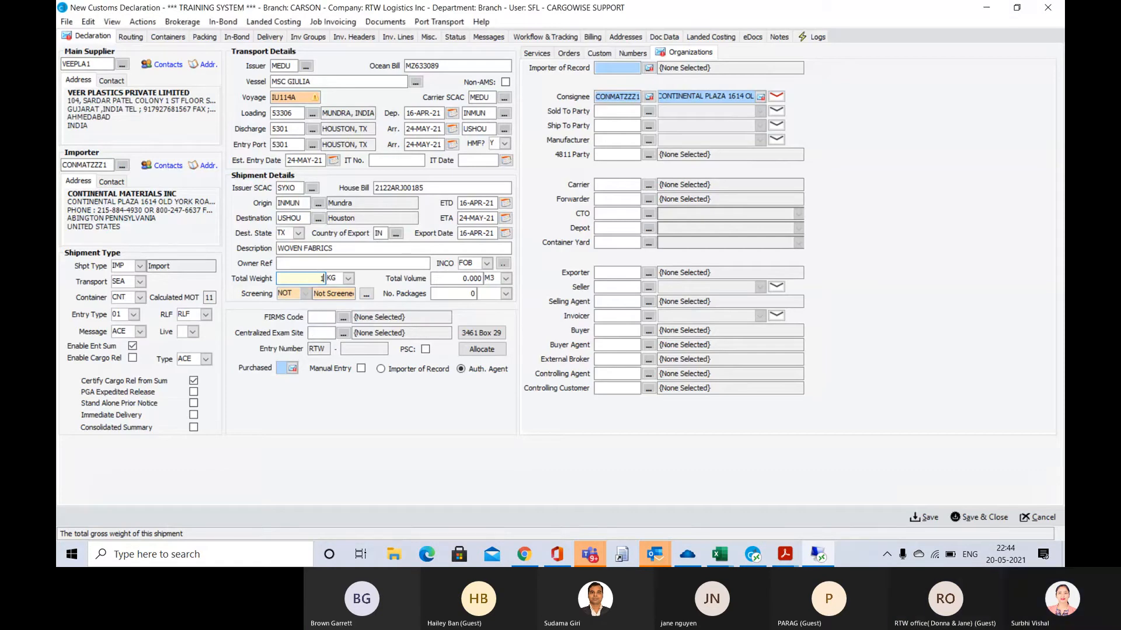
type("9,793")
key("Tab")
key("Tab")
key("Tab")
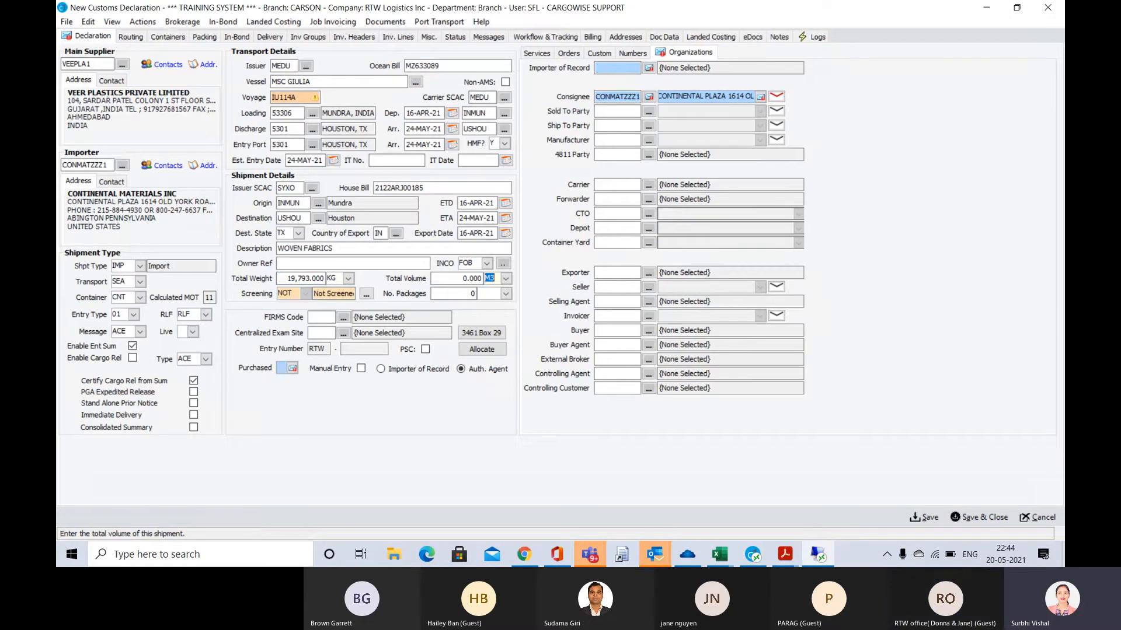
Leave Total Volume unfilled, recheck the piece count on the arrival notice and set No. Packages to 2,176
key("Tab")
key("alt+Tab")
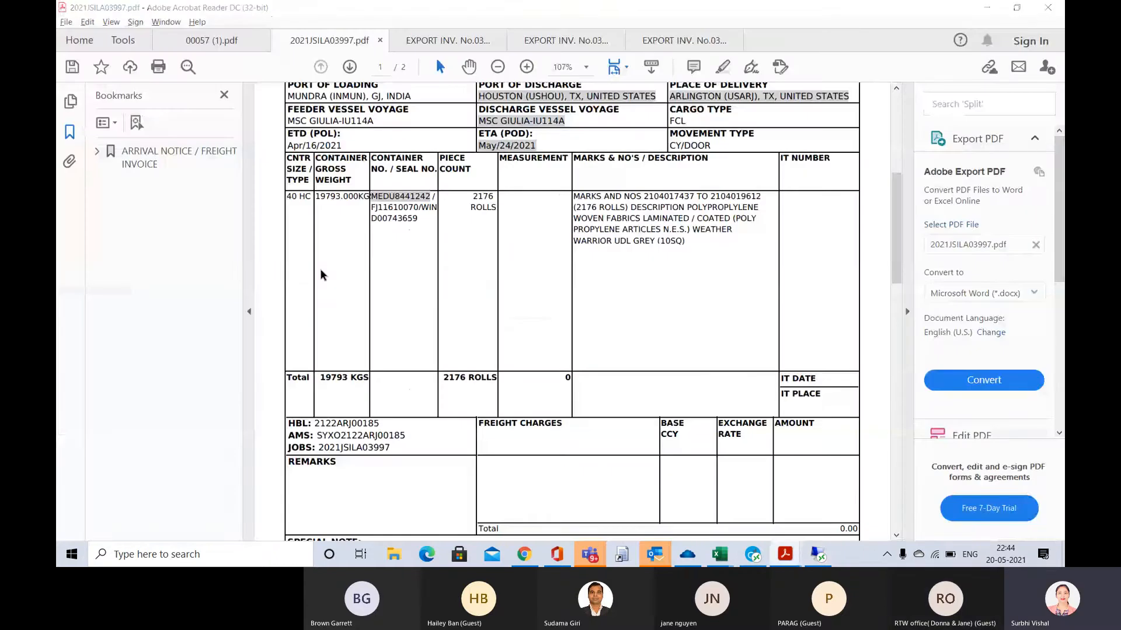
key("alt+Tab")
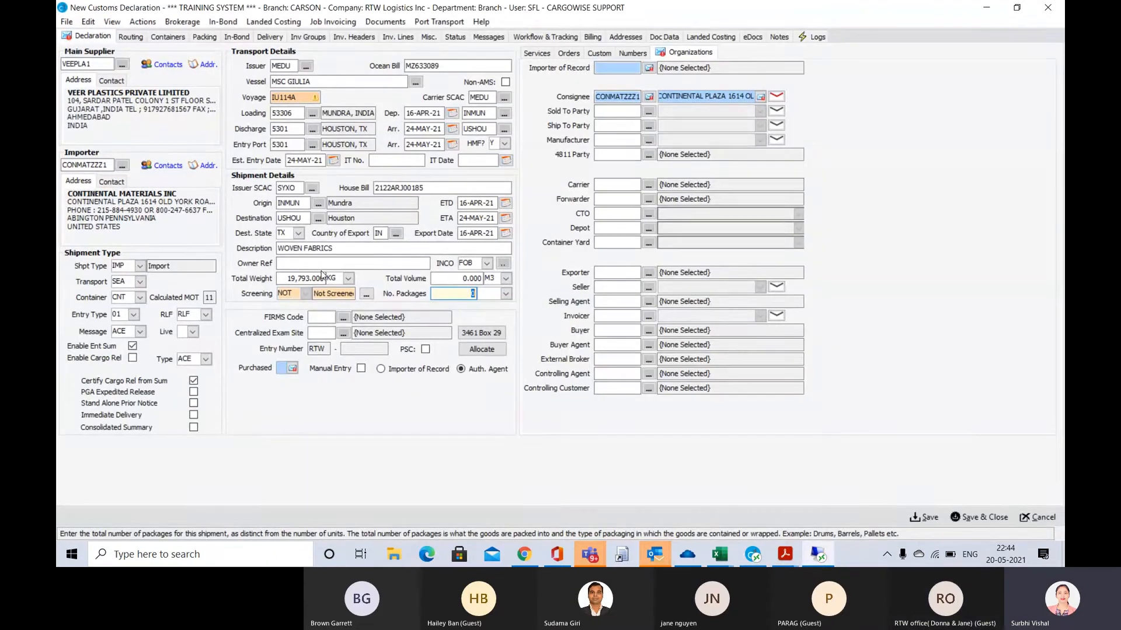
type("2176")
key("Tab")
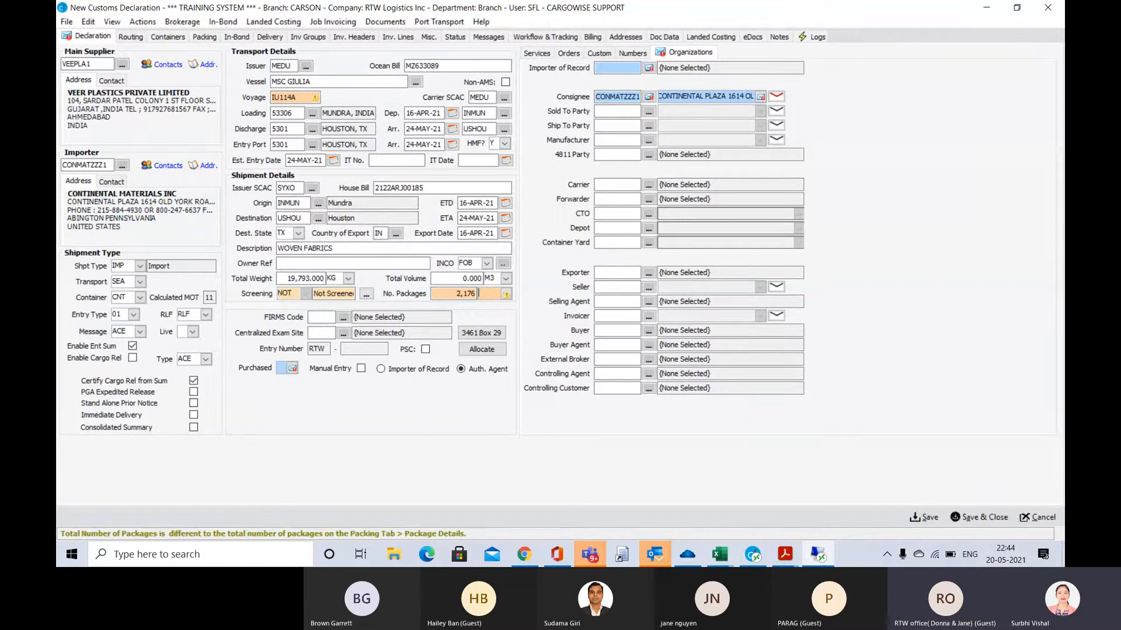
Find the roll package type and set it as the unit for No. Packages, code RO
left_click(506, 294)
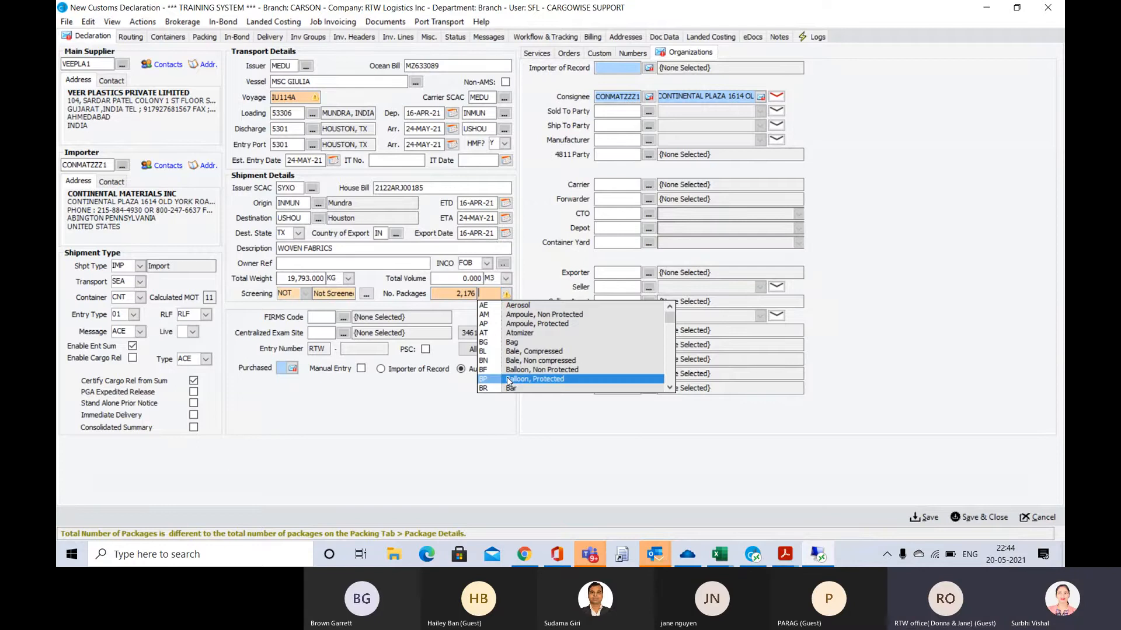
scroll(507, 381, "down", 4)
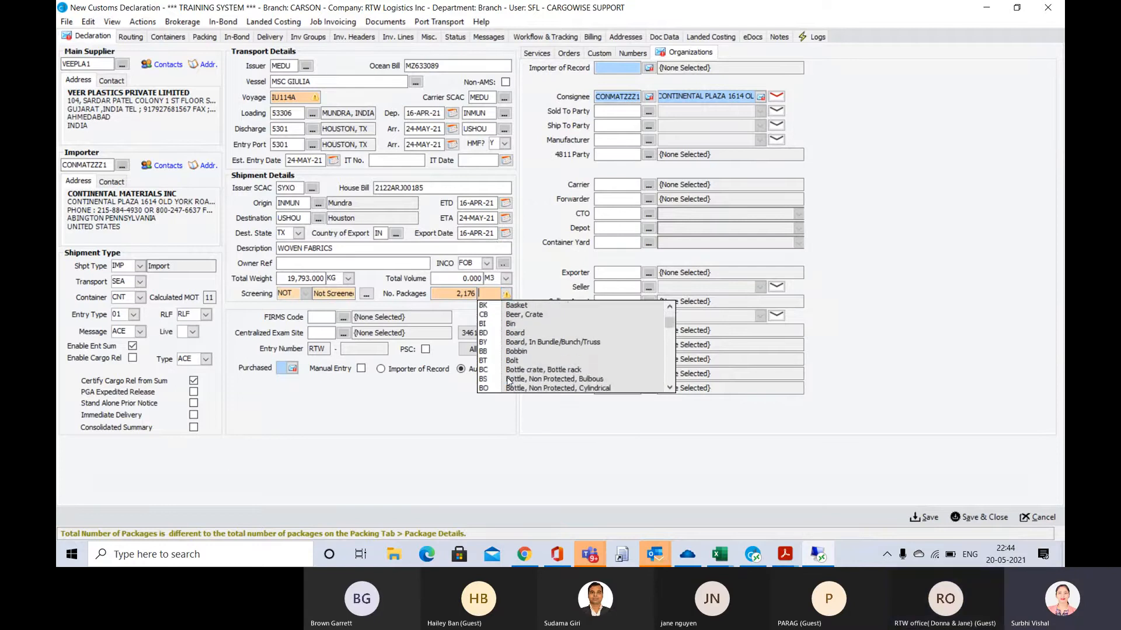
scroll(507, 378, "down", 4)
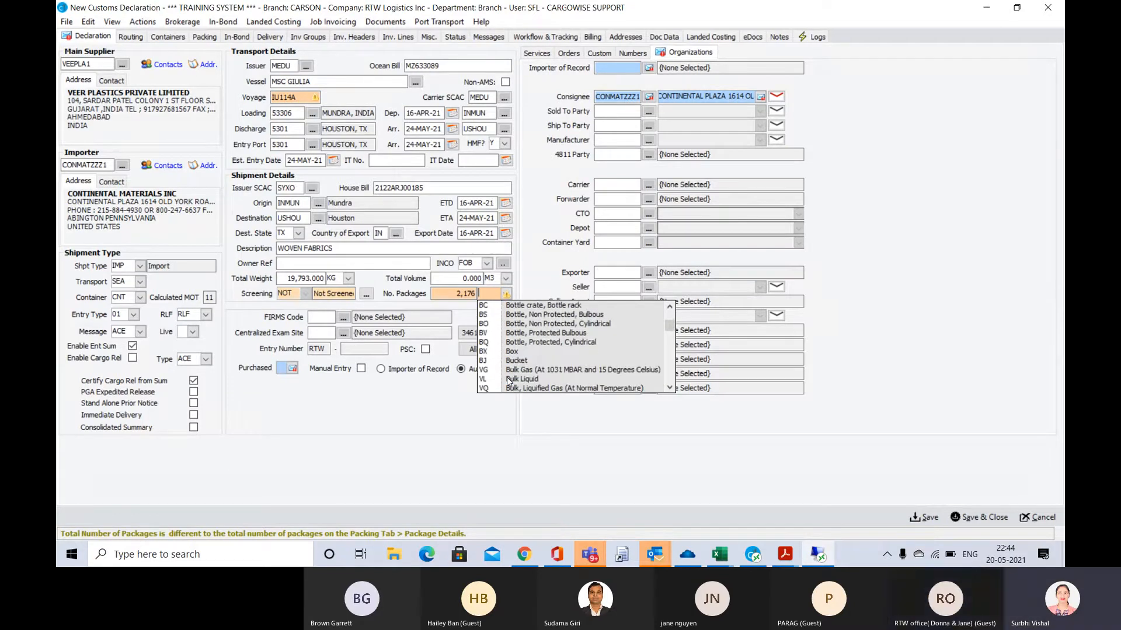
scroll(507, 377, "down", 2)
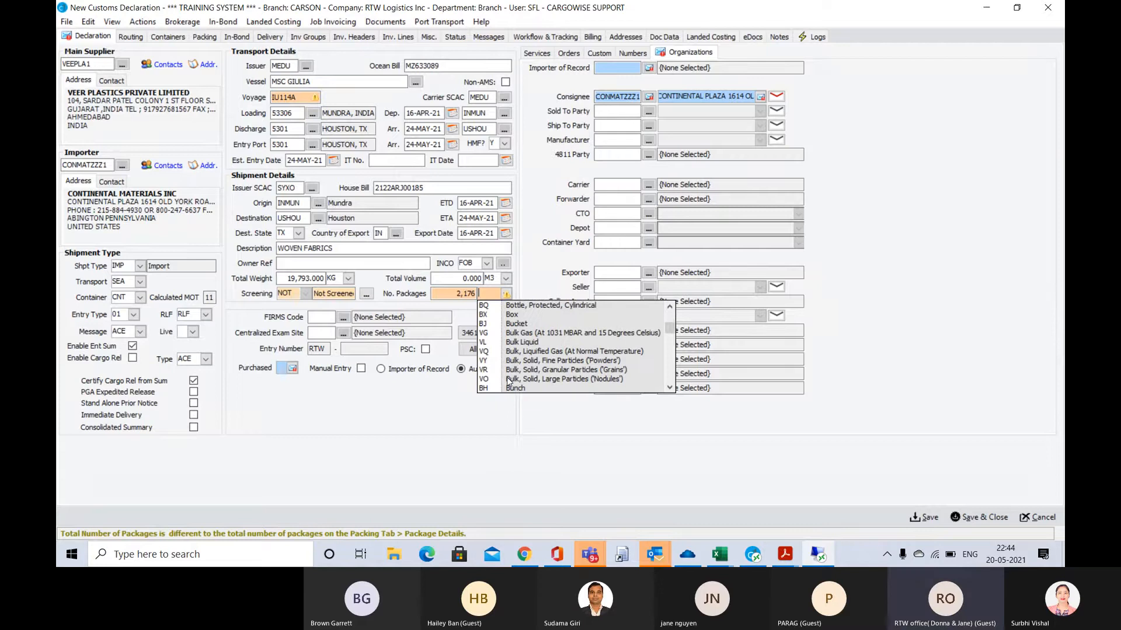
scroll(506, 378, "down", 3)
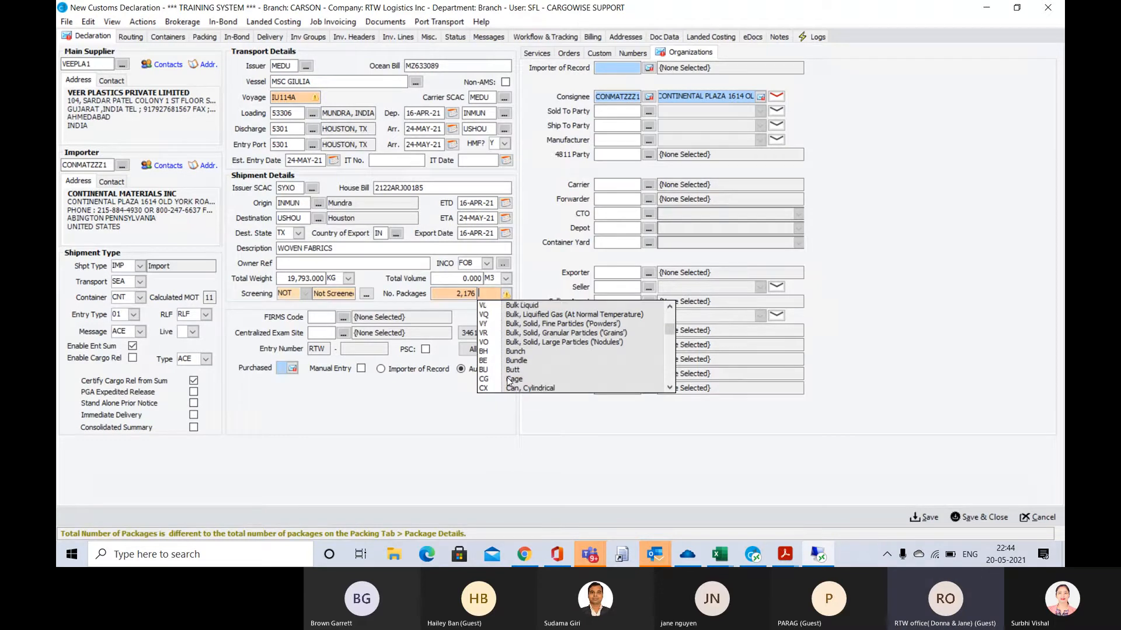
scroll(507, 380, "down", 1)
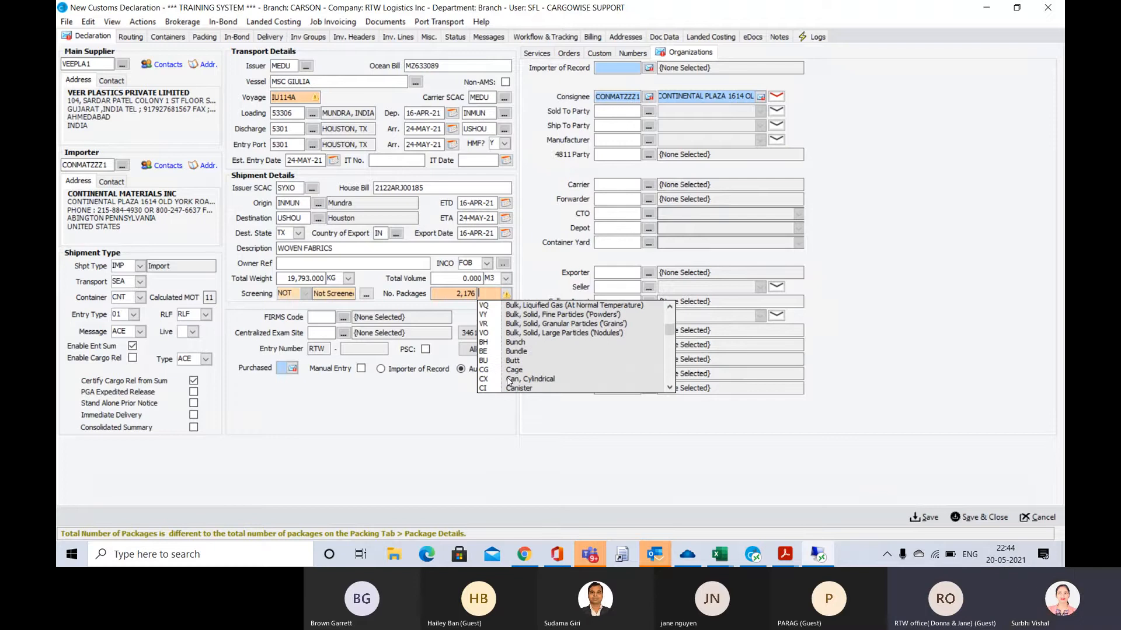
scroll(509, 382, "down", 1)
scroll(509, 382, "down", 1)
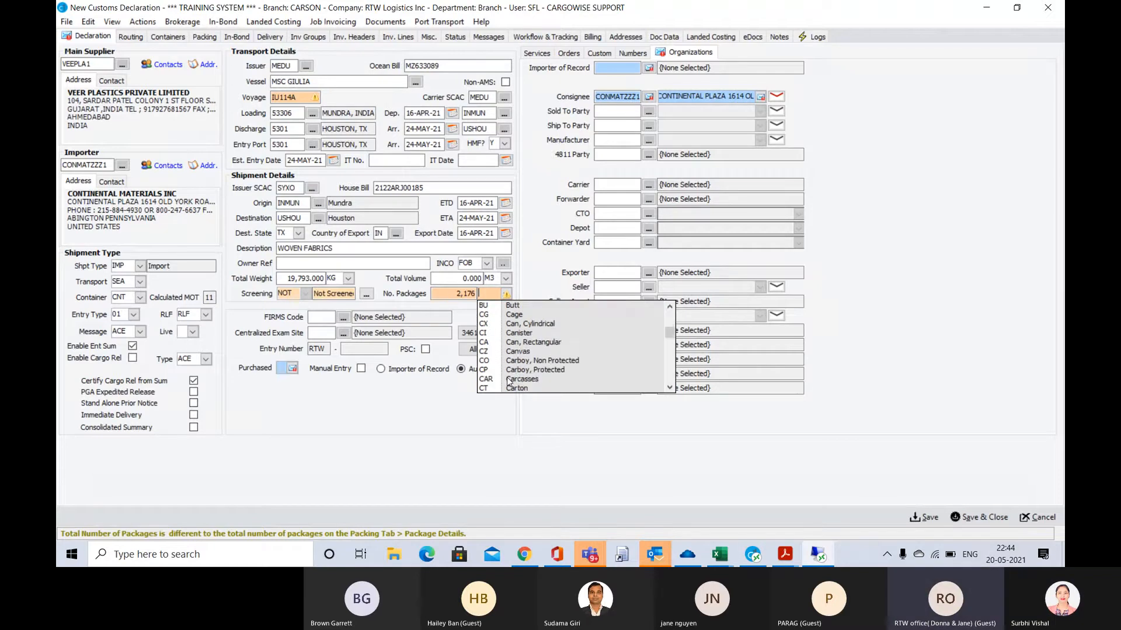
type("RT")
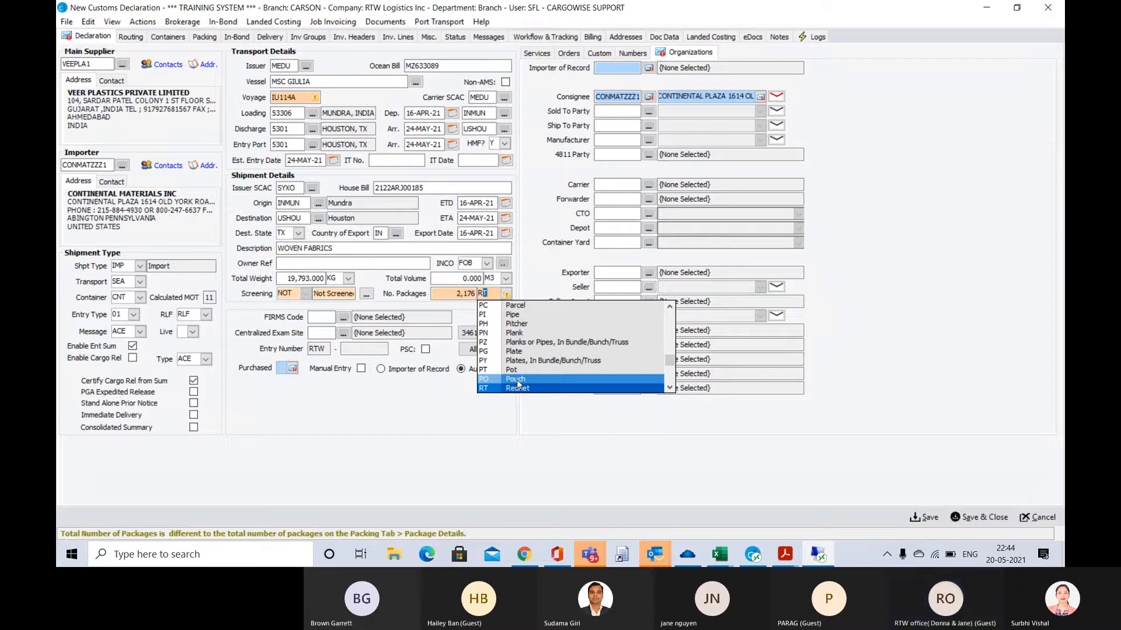
scroll(514, 383, "down", 1)
scroll(517, 385, "down", 1)
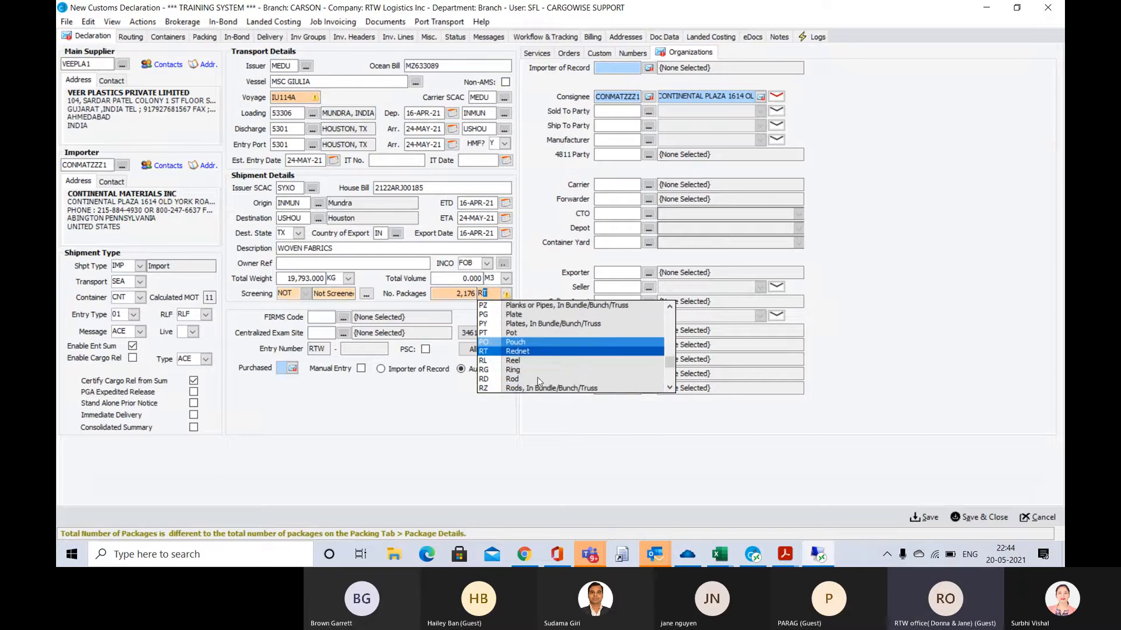
scroll(538, 377, "down", 2)
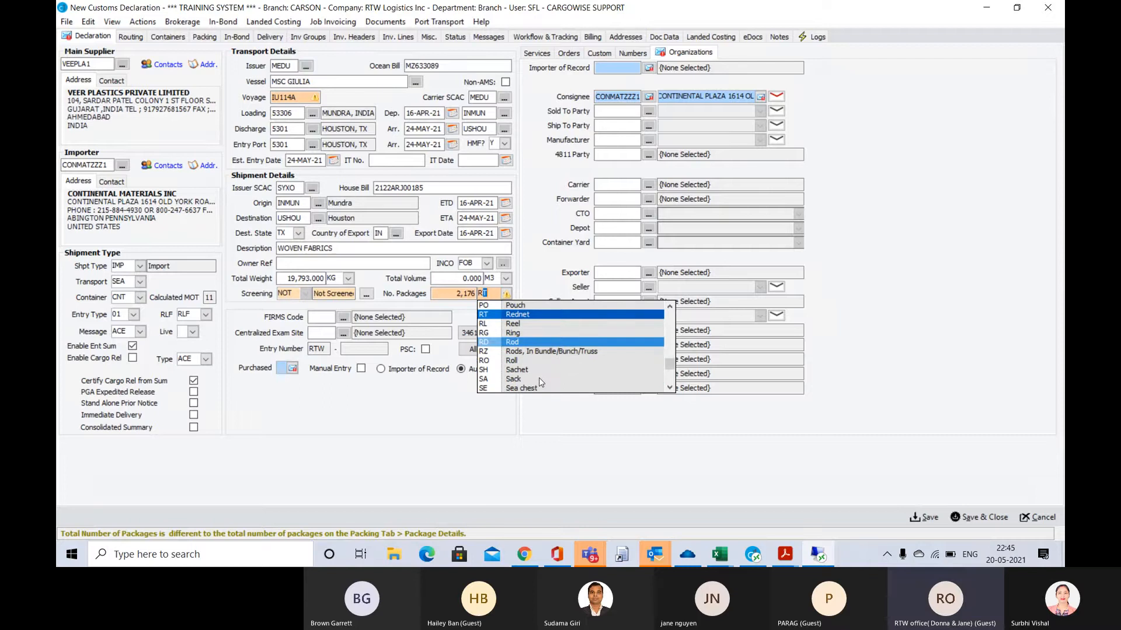
left_click(515, 361)
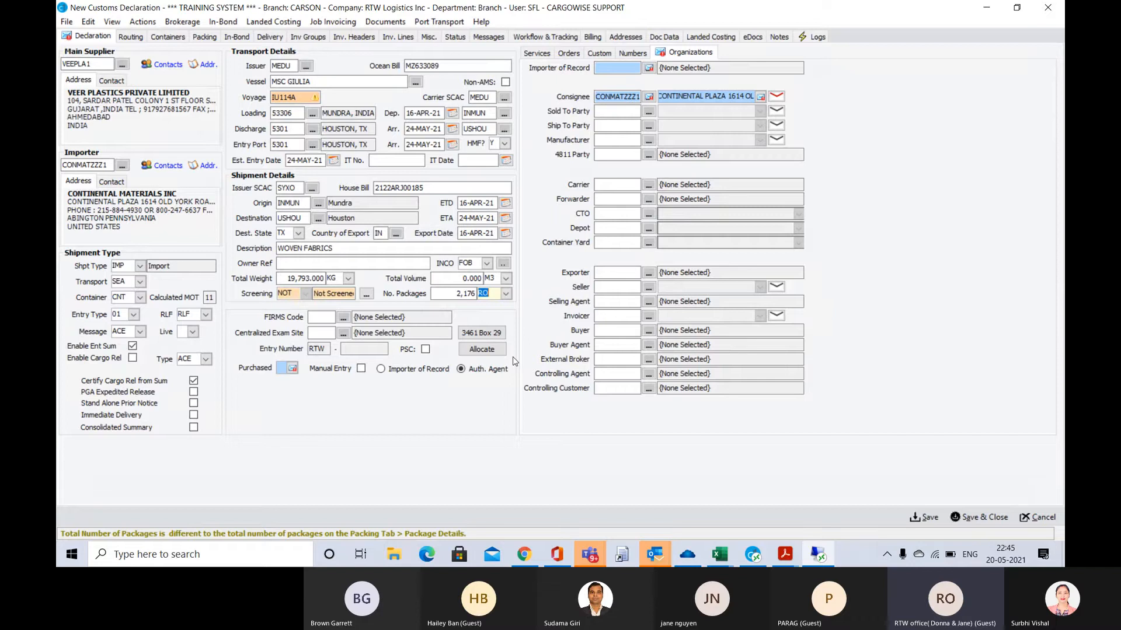
key("Tab")
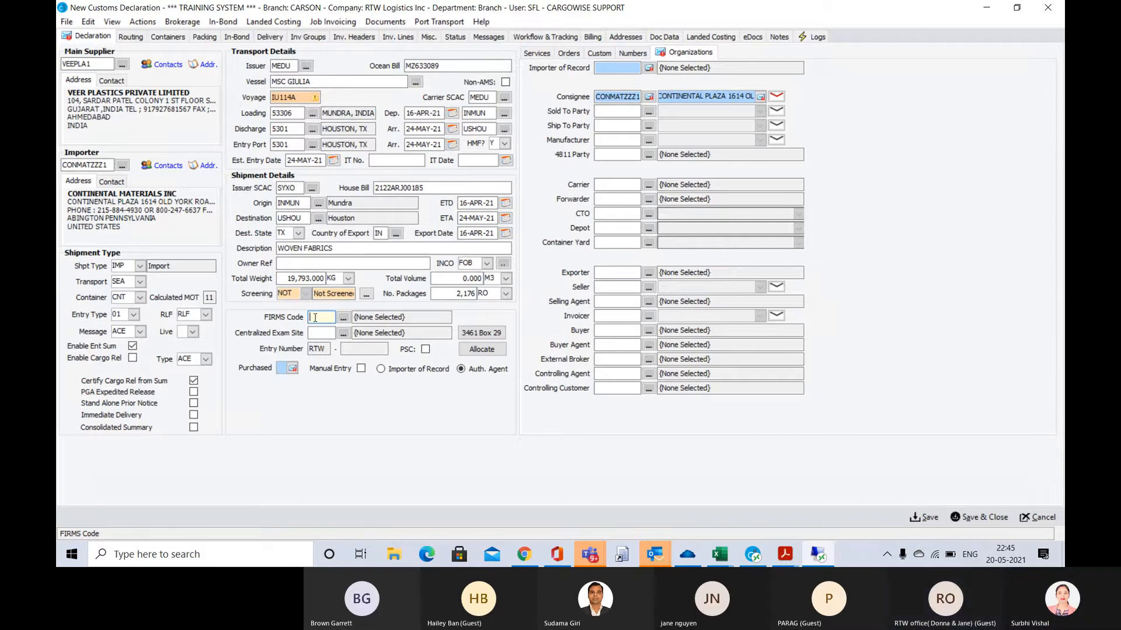
Copy FIRMS code V136 from the arrival notice's cargo pickup location into the declaration's FIRMS Code
key("alt+Tab")
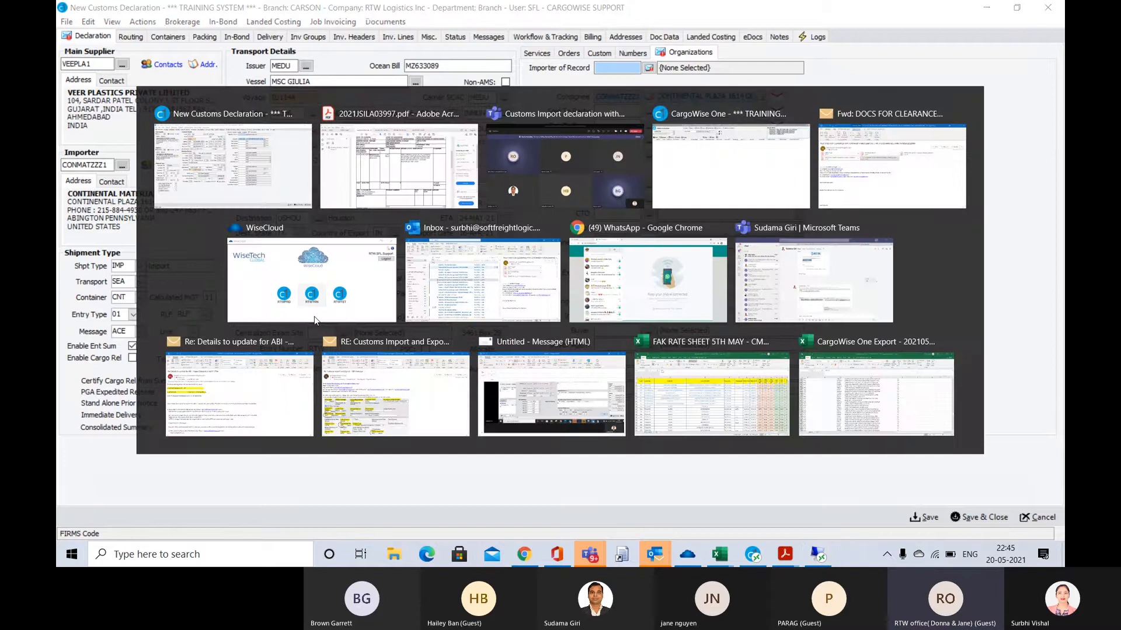
scroll(513, 280, "up", 7)
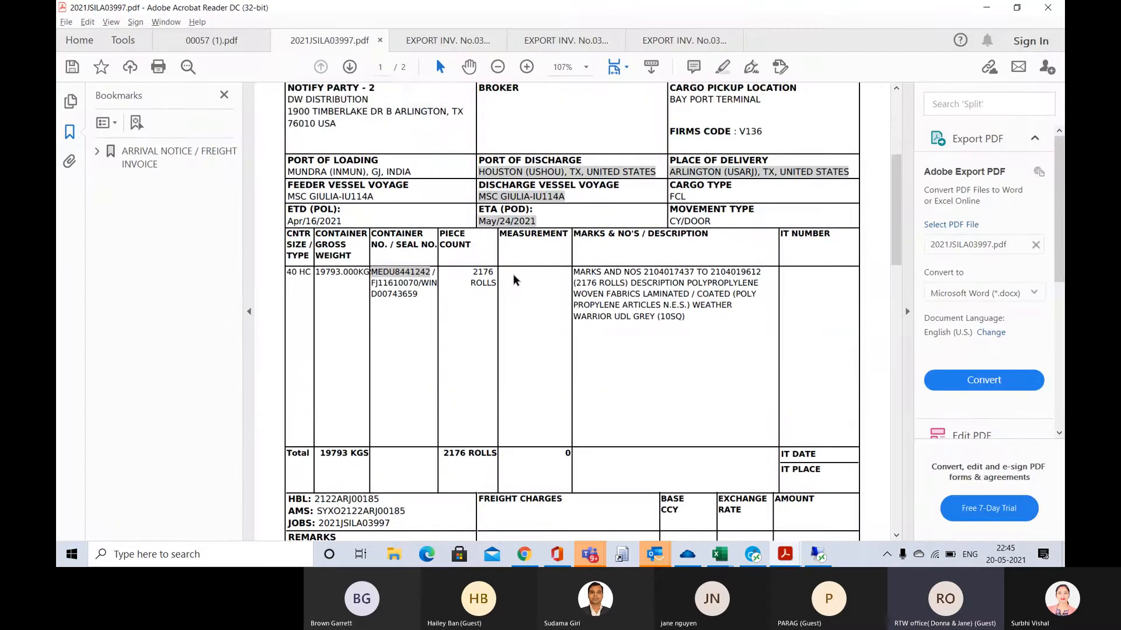
scroll(513, 274, "up", 2)
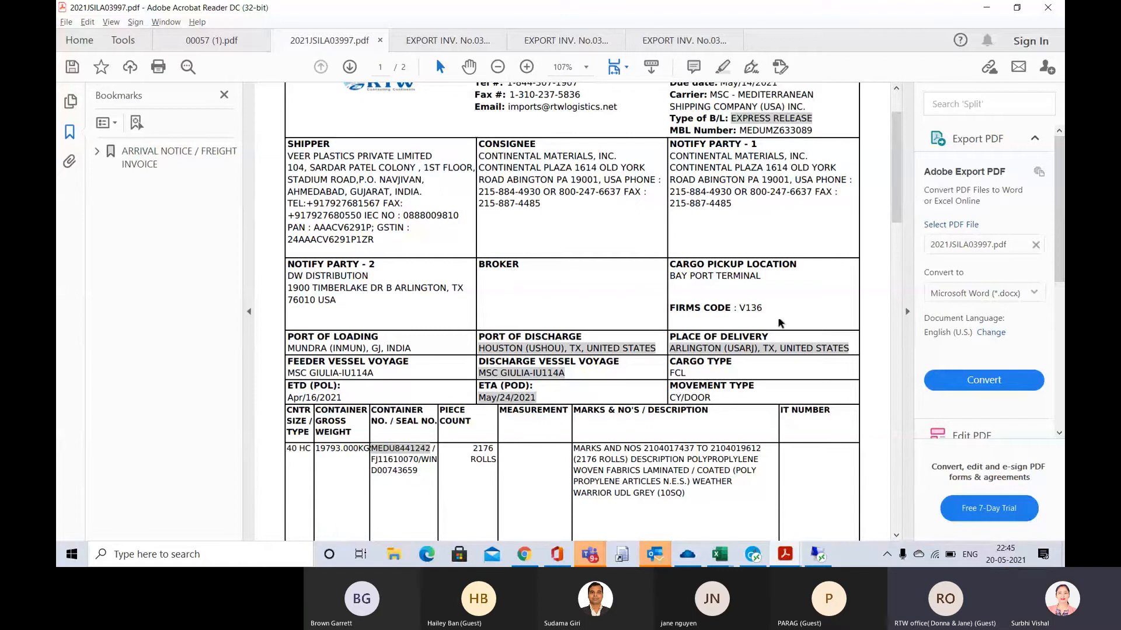
double_click(751, 308)
key("ctrl+c")
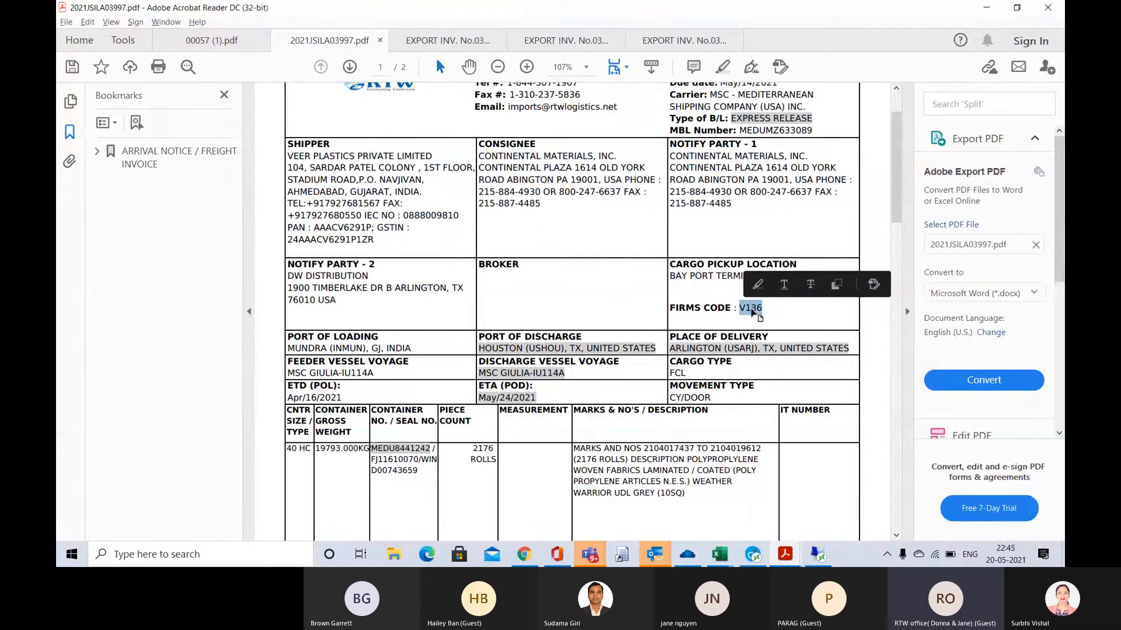
key("alt+Tab")
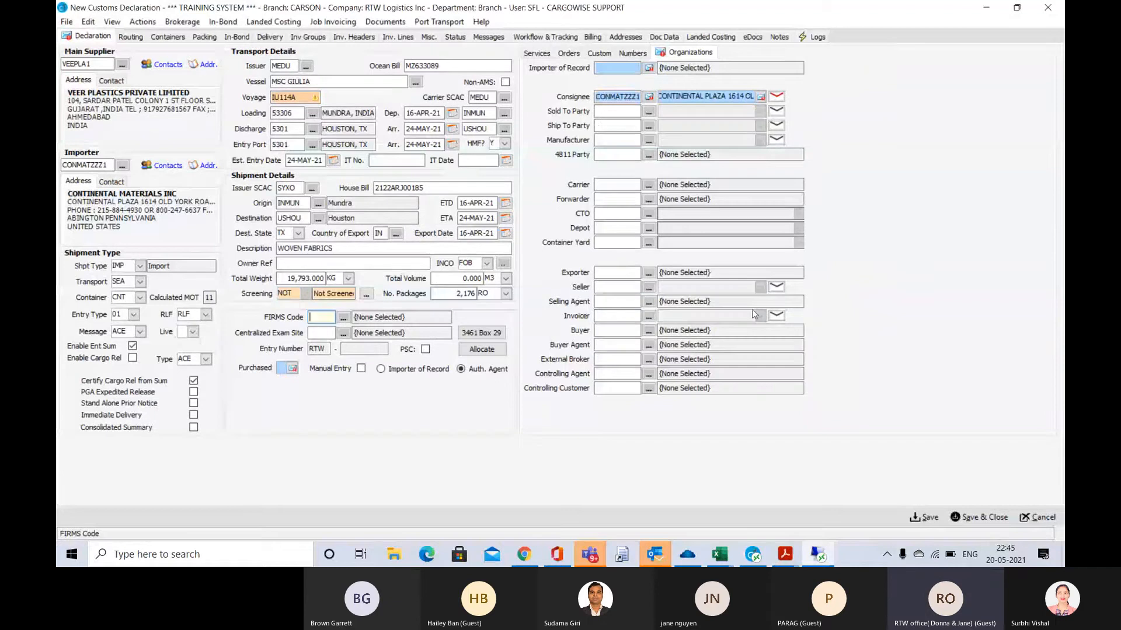
key("ctrl+v")
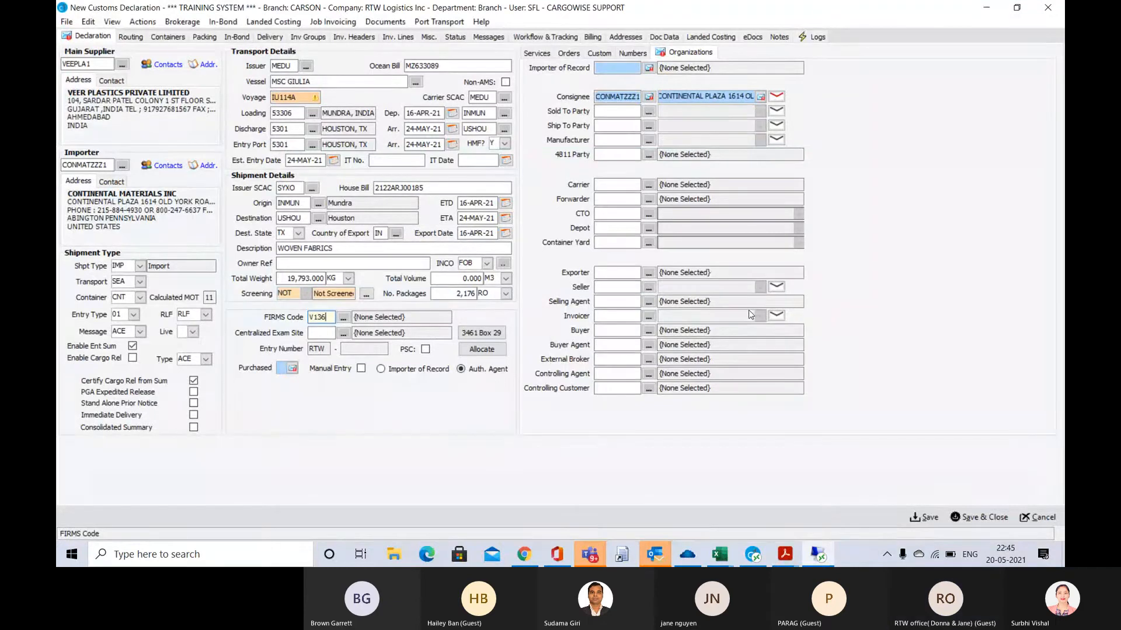
key("Tab")
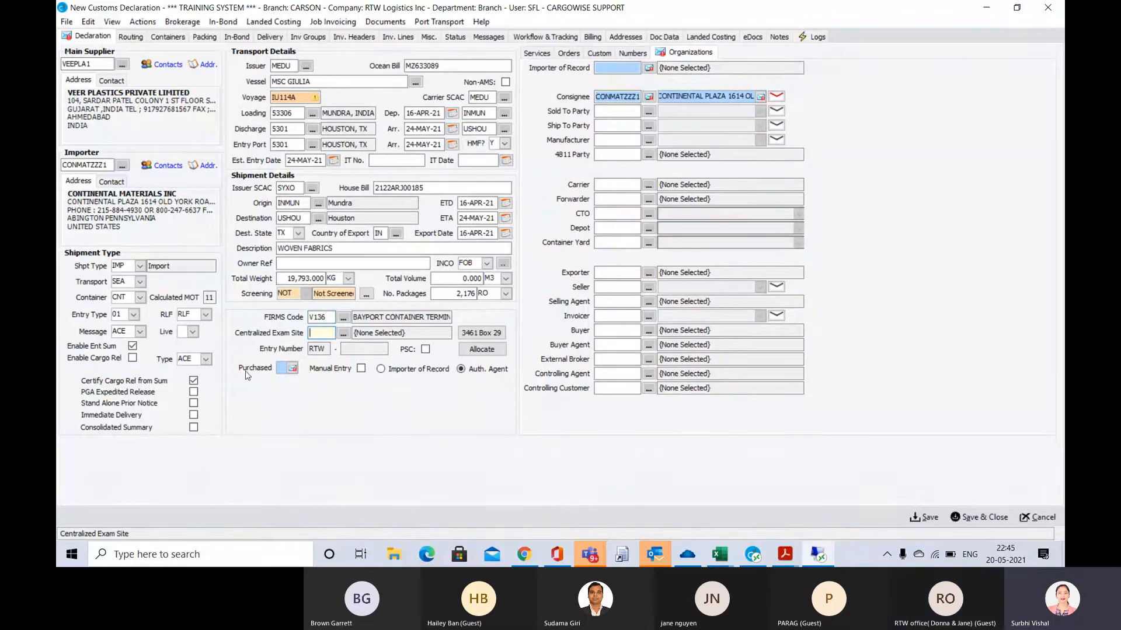
Set the declaration's Purchased option to Y (Yes)
left_click(292, 368)
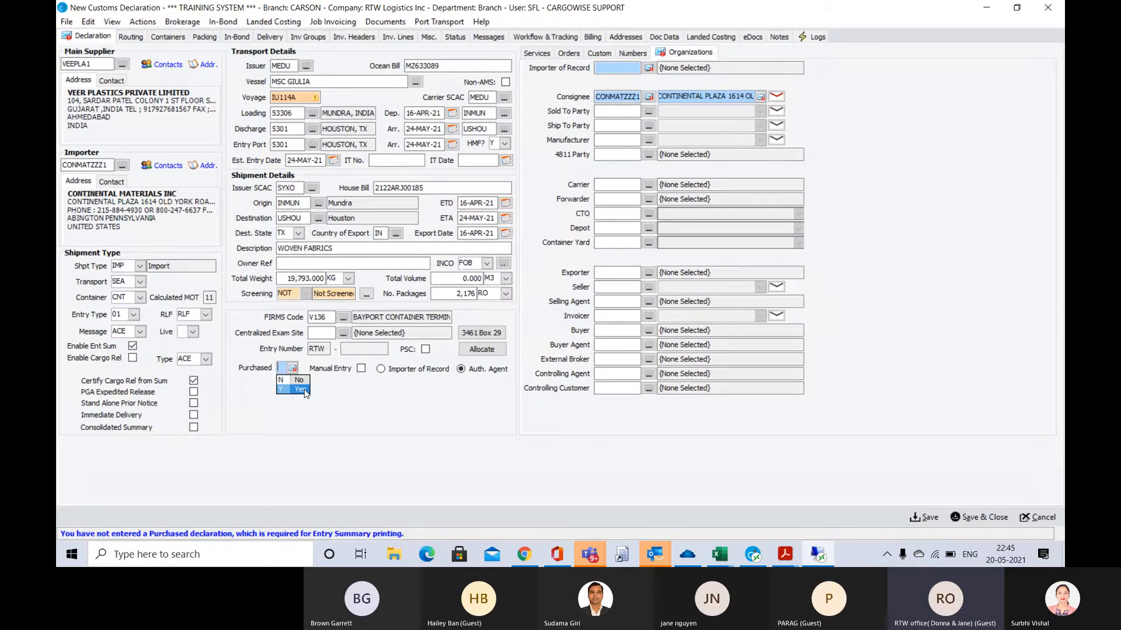
left_click(304, 390)
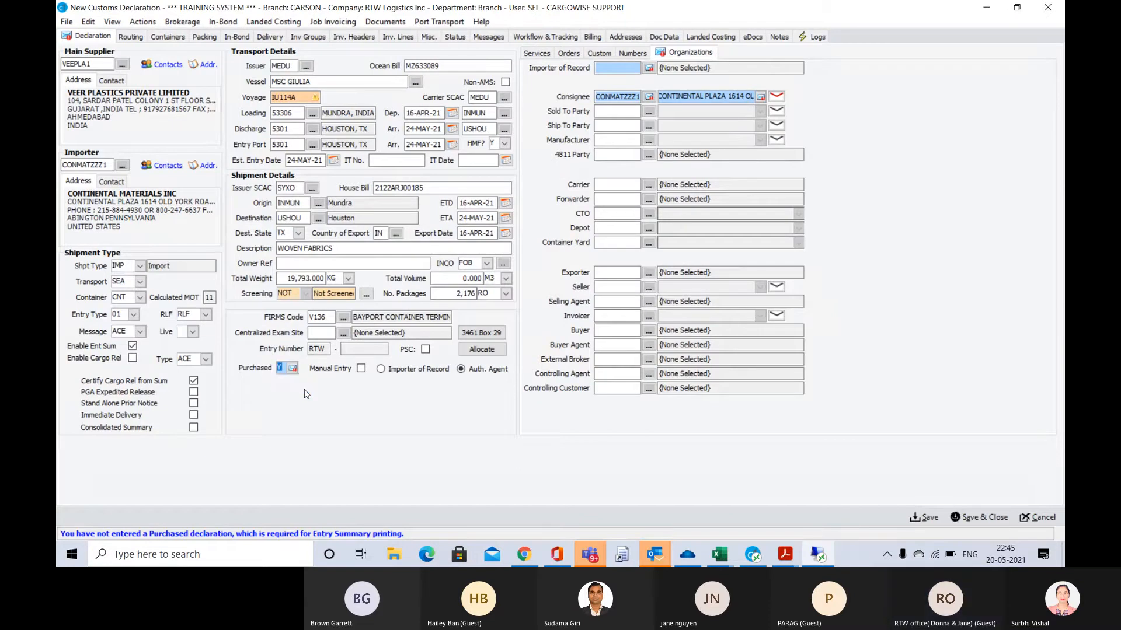
key("Tab")
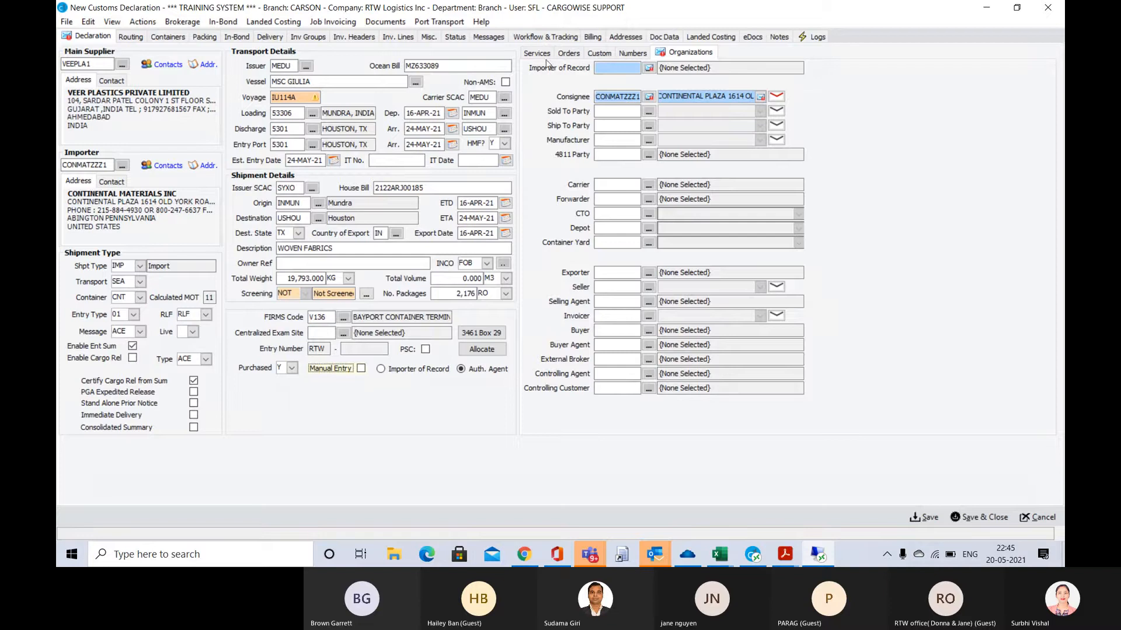
Copy the Importer's organization code CONMATZZZ1 into the declaration's Importer of Record
left_click(613, 69)
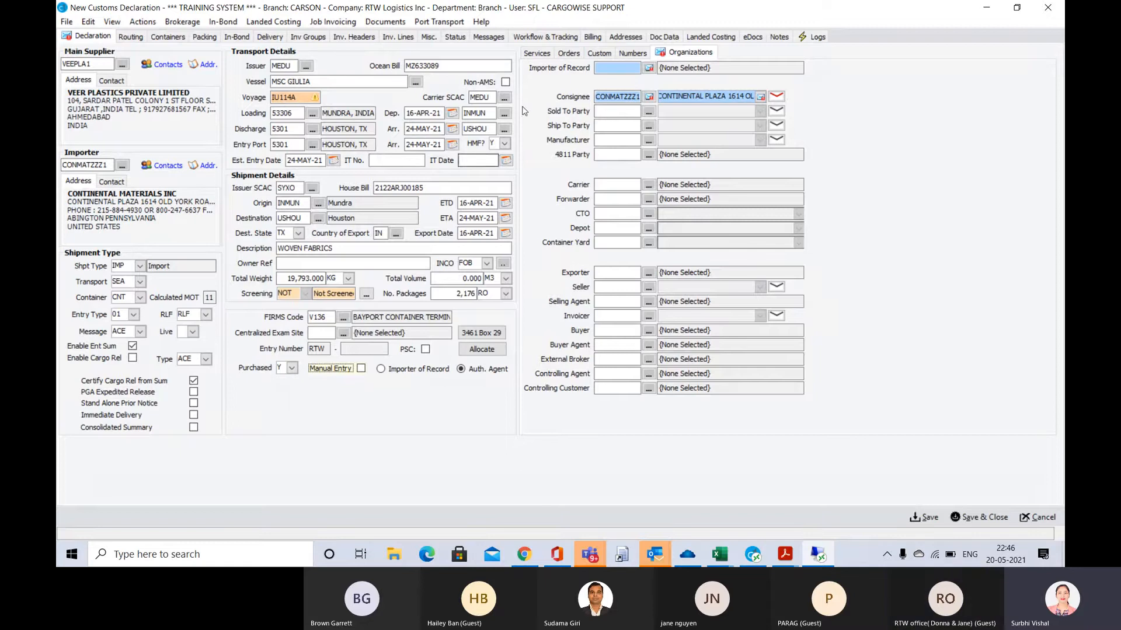
left_click(625, 67)
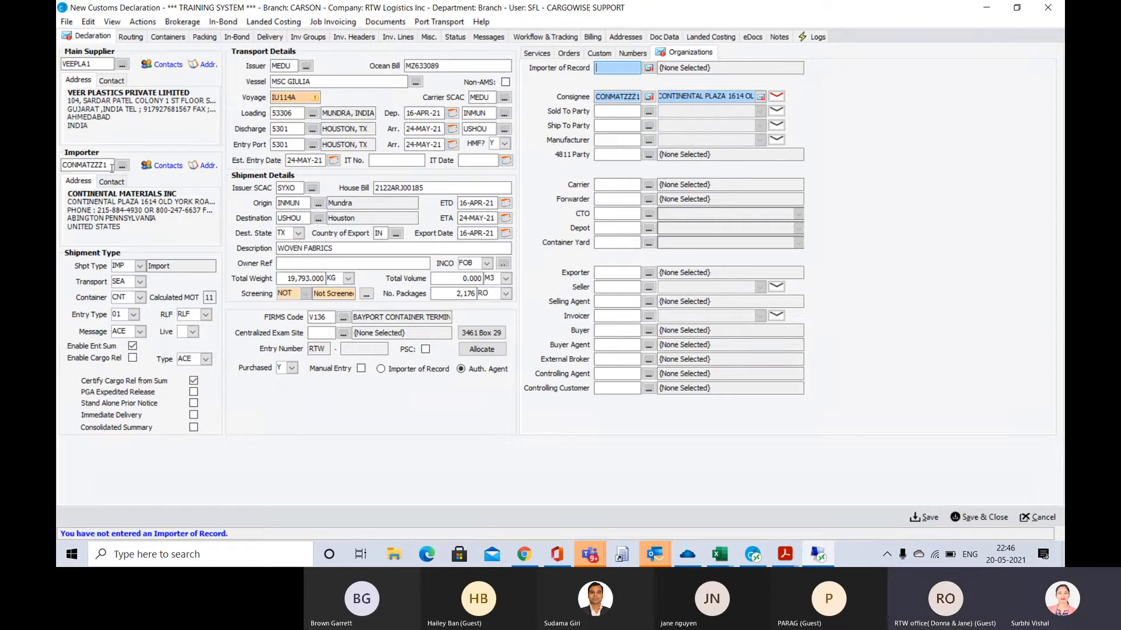
left_click(86, 164)
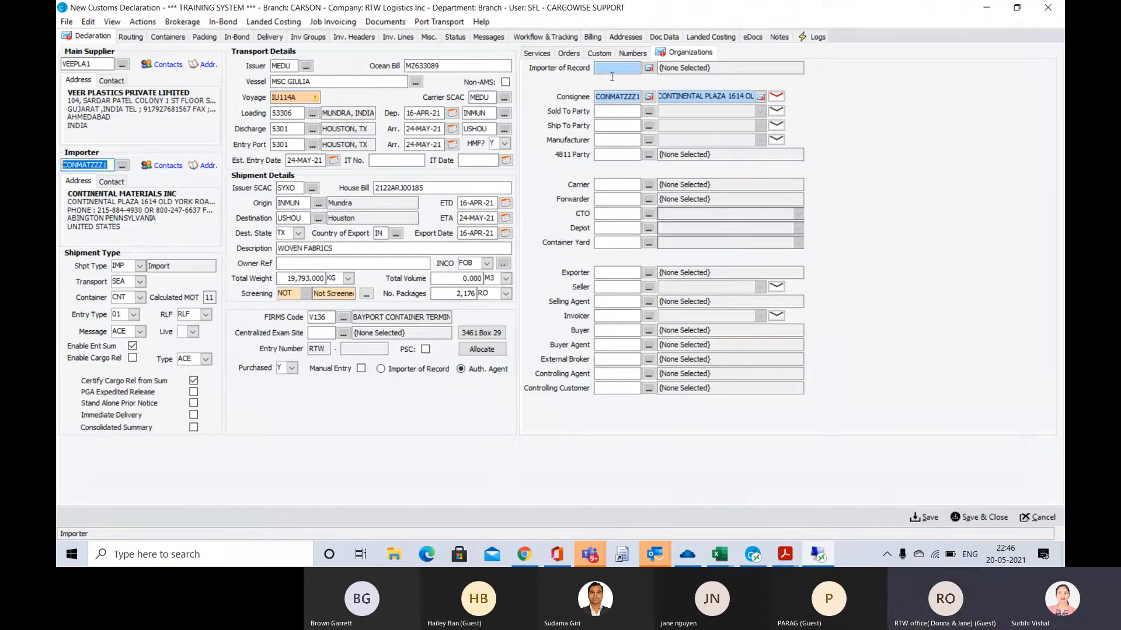
left_click(605, 67)
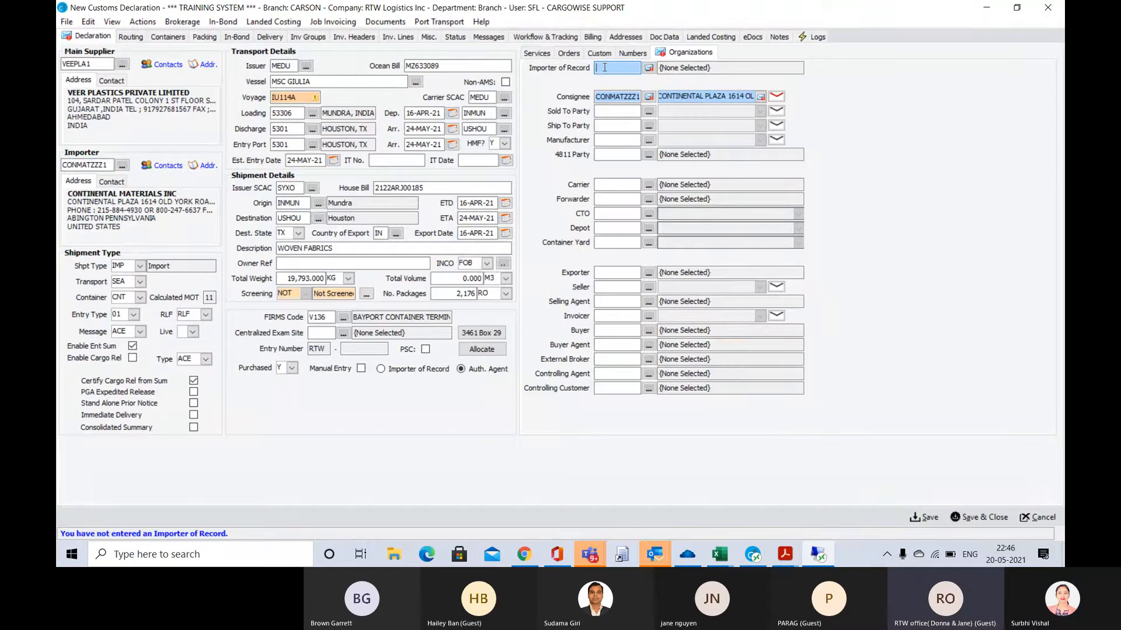
type("CONMATZZZ1")
key("Tab")
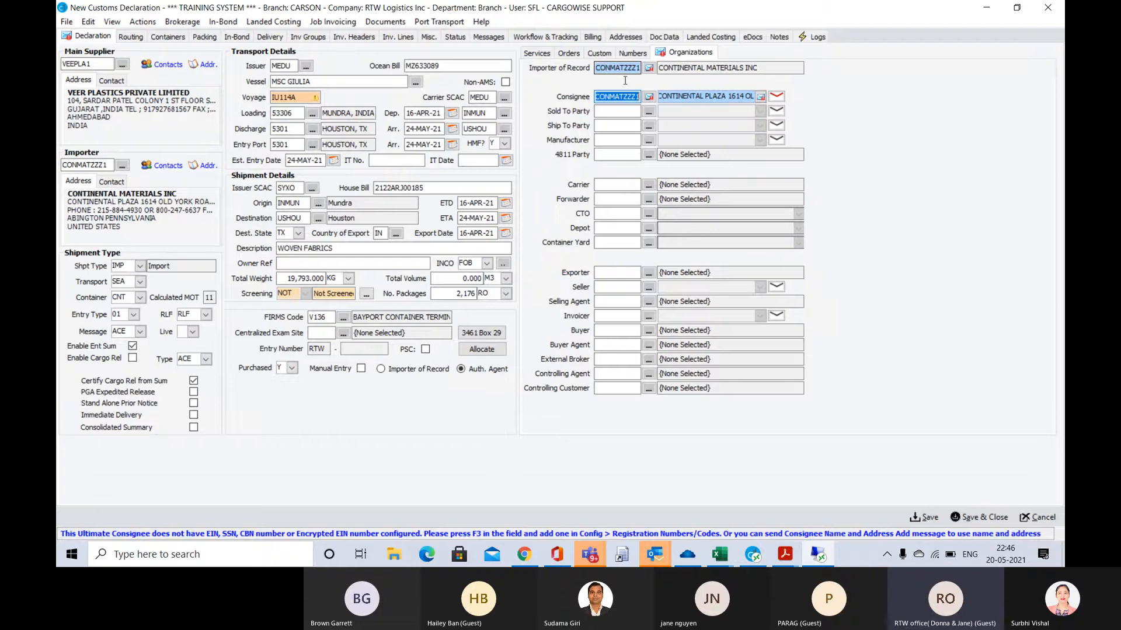
key("Tab")
Open the Importer of Record's organization record, set its State to PA and apply the suggested Abington, PA city and postcode
mouse_move(649, 70)
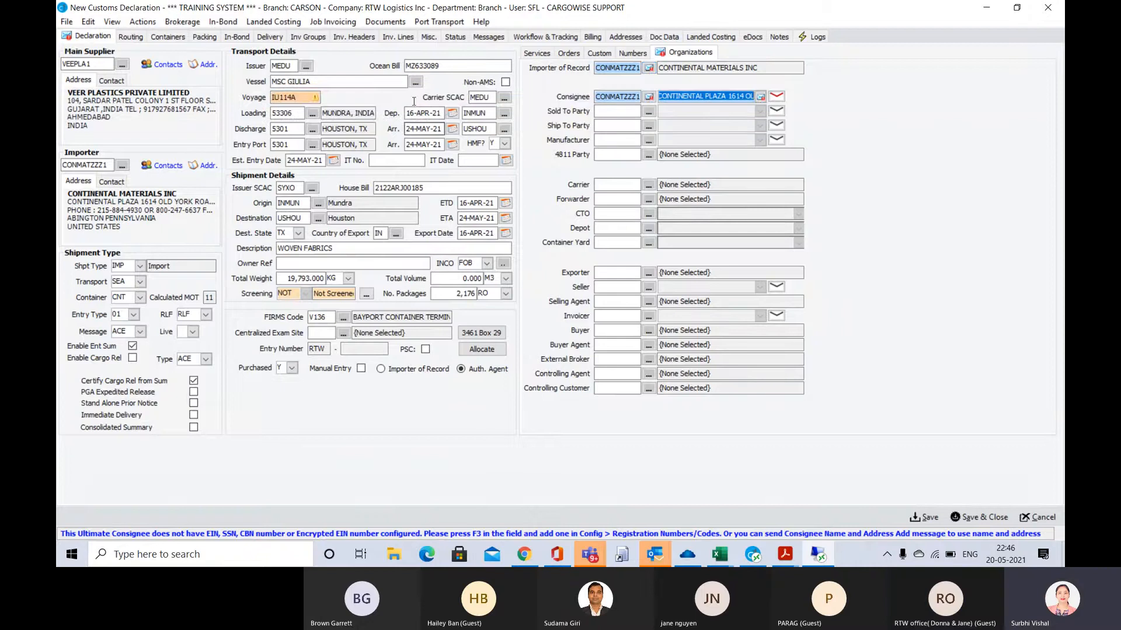
left_click(625, 68)
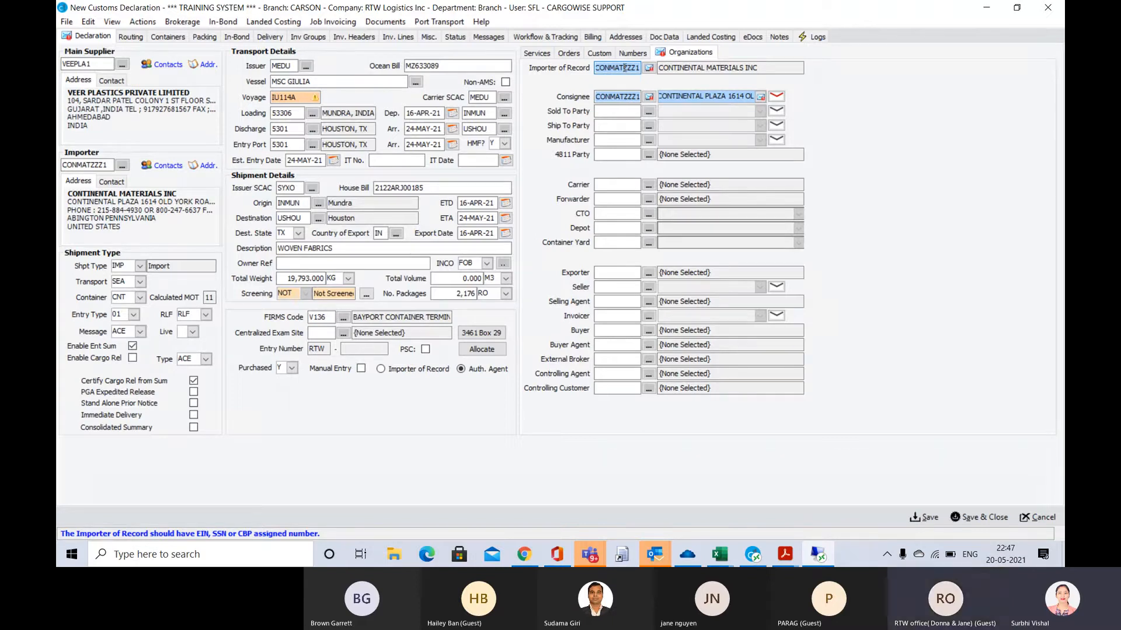
double_click(624, 68)
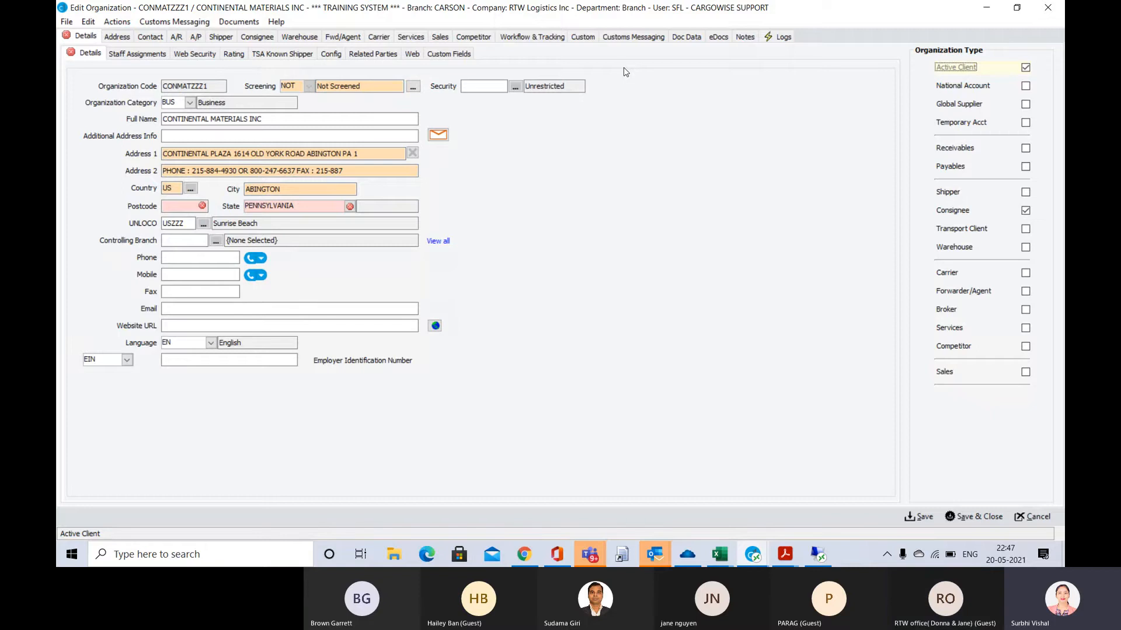
left_click(351, 207)
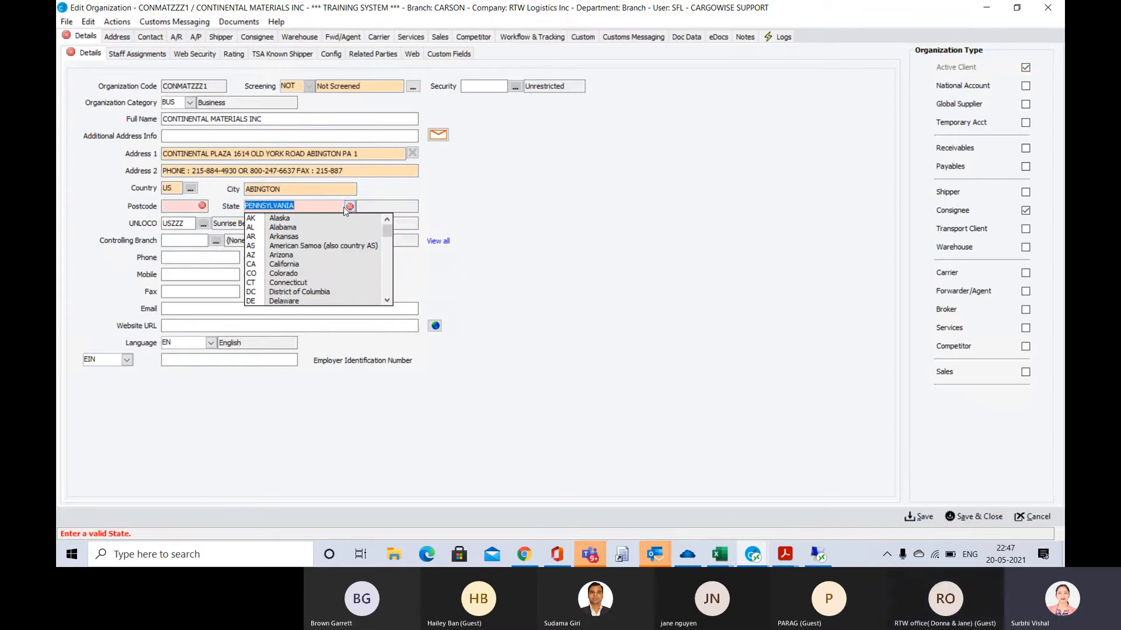
type("PA")
key("Tab")
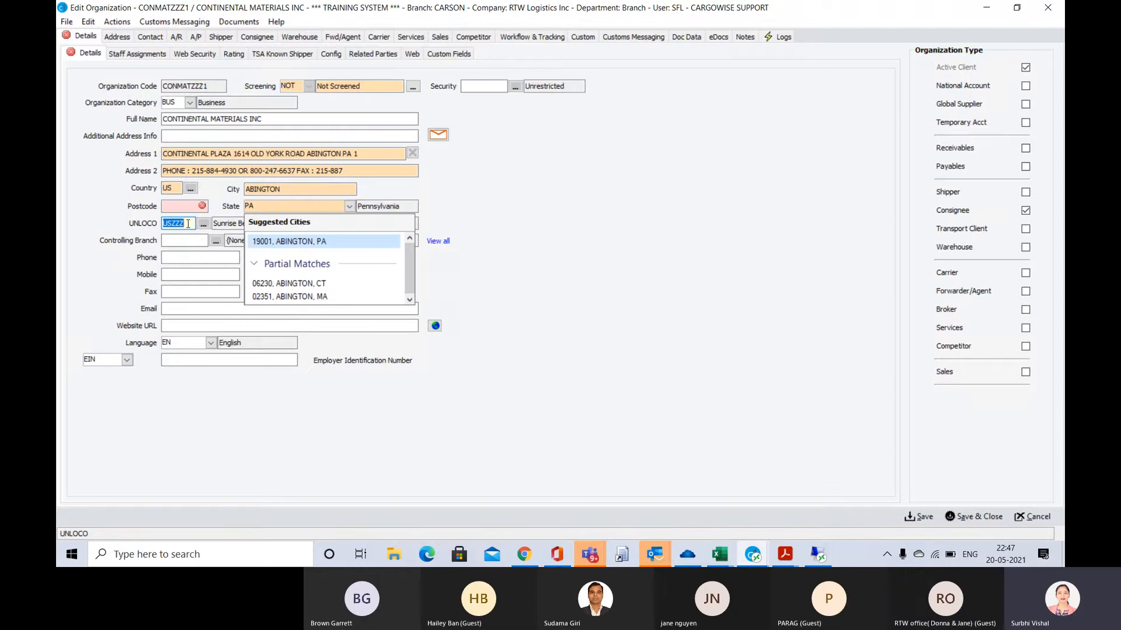
left_click(265, 245)
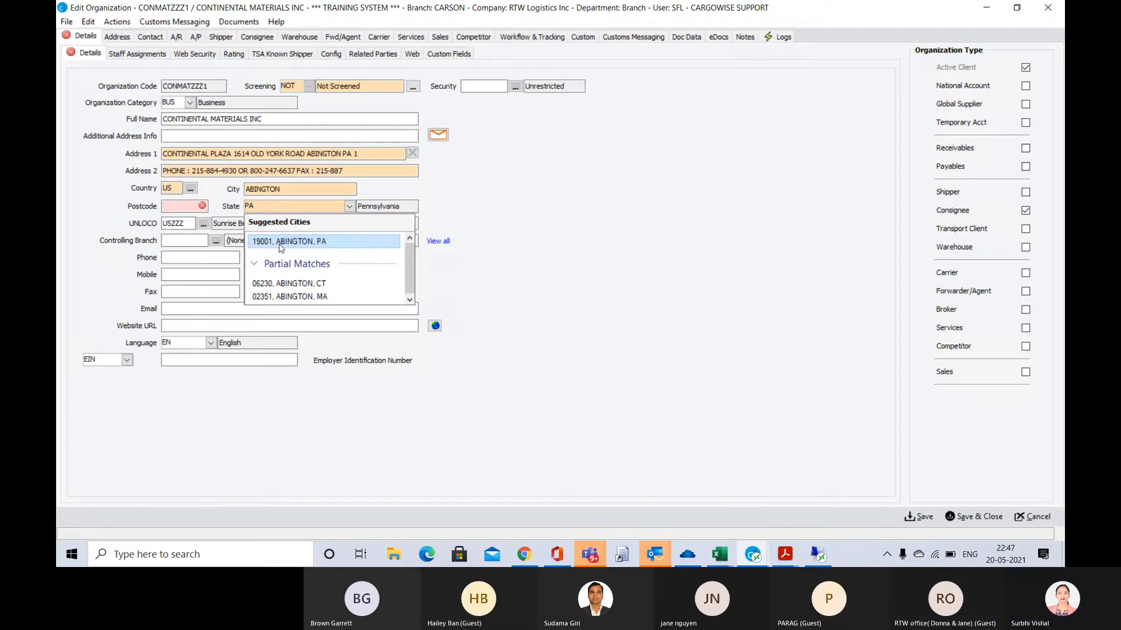
left_click(281, 245)
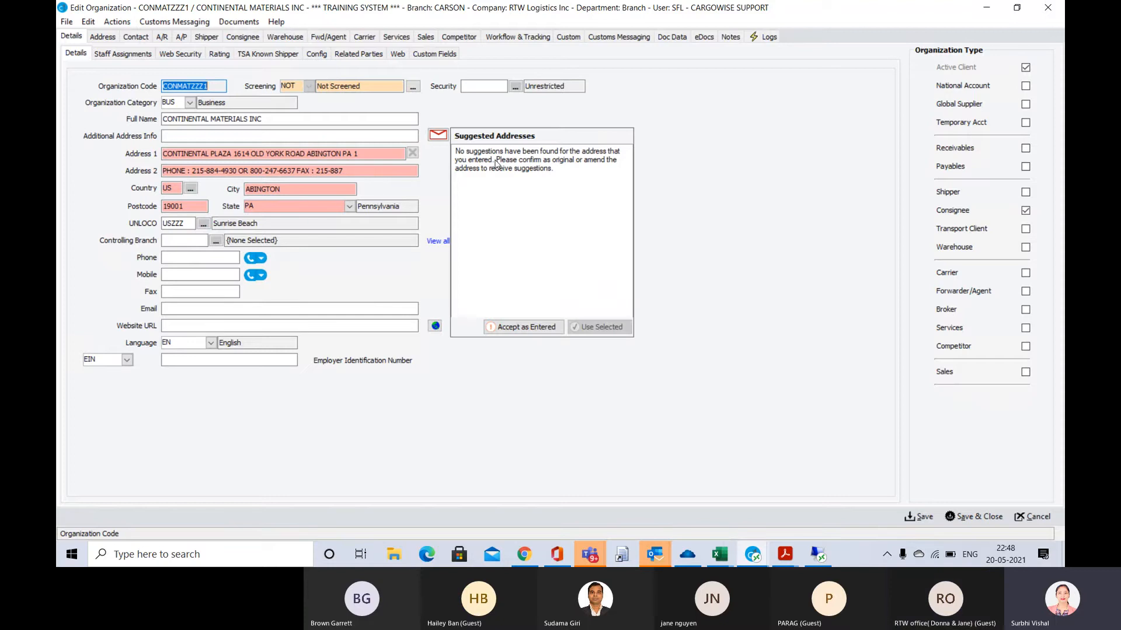
Accept the organization's address as entered, confirm it as valid and dismiss the potential duplicates list
left_click(534, 328)
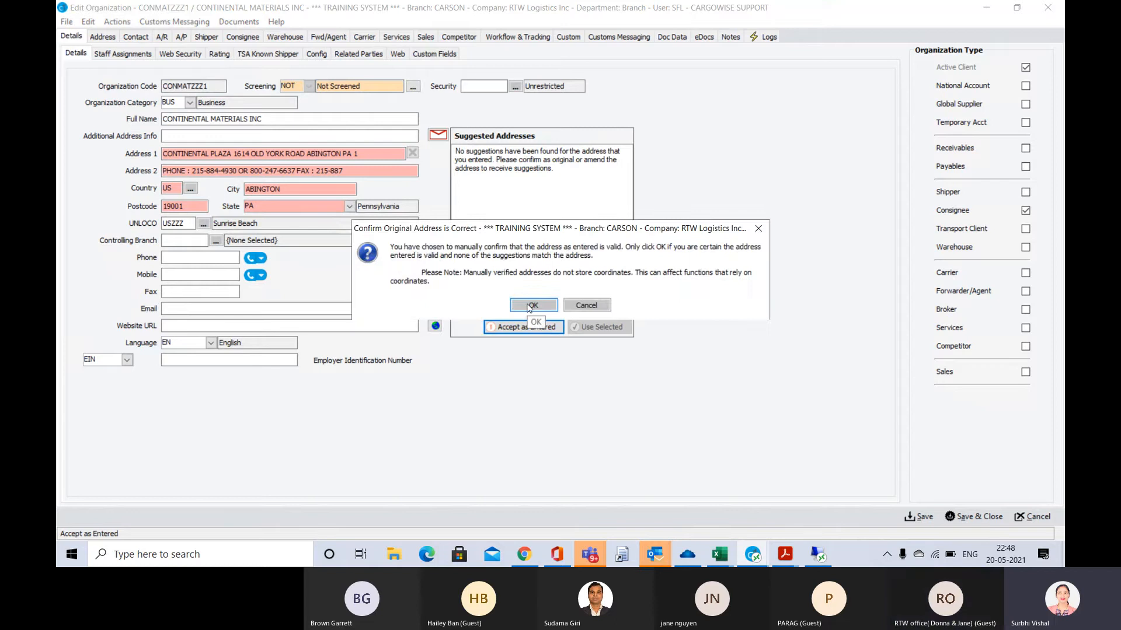
left_click(532, 305)
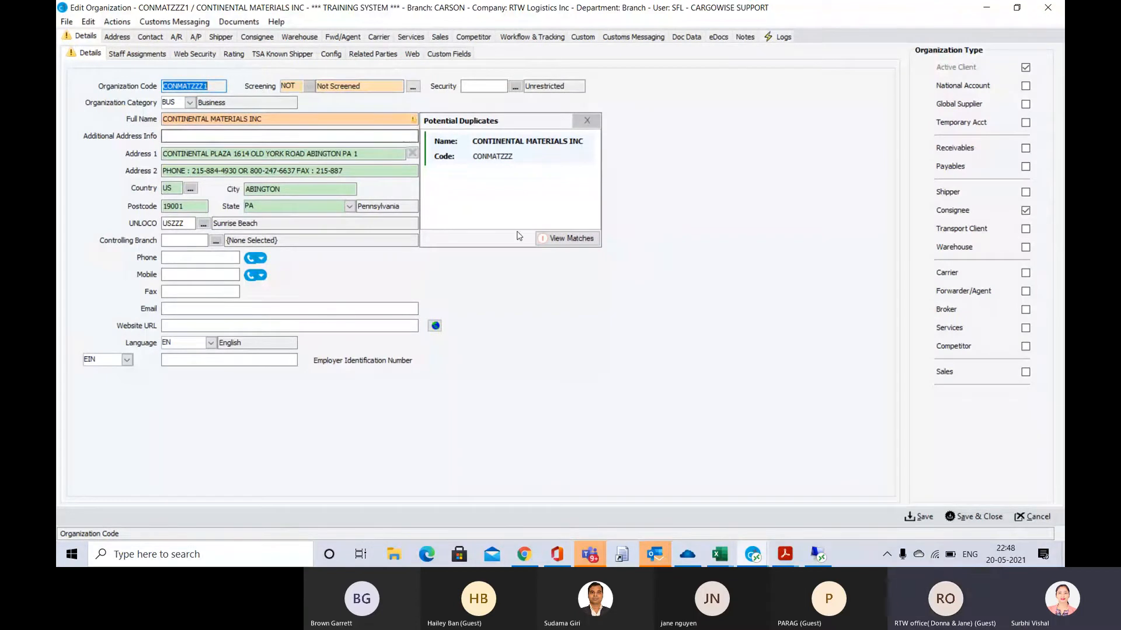
mouse_move(490, 152)
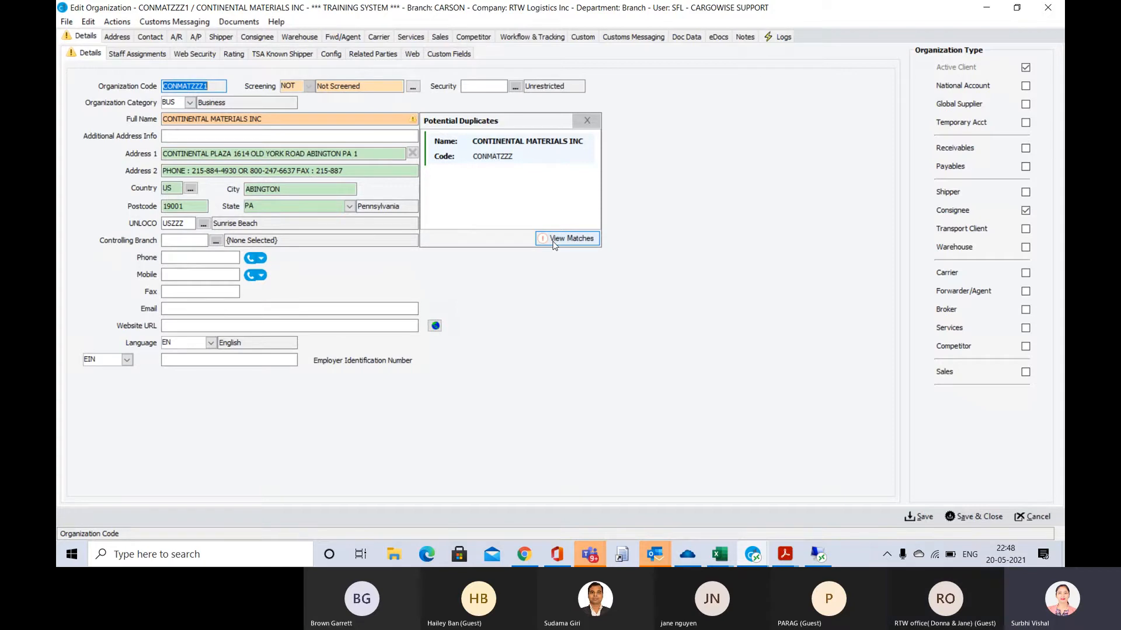
left_click(588, 121)
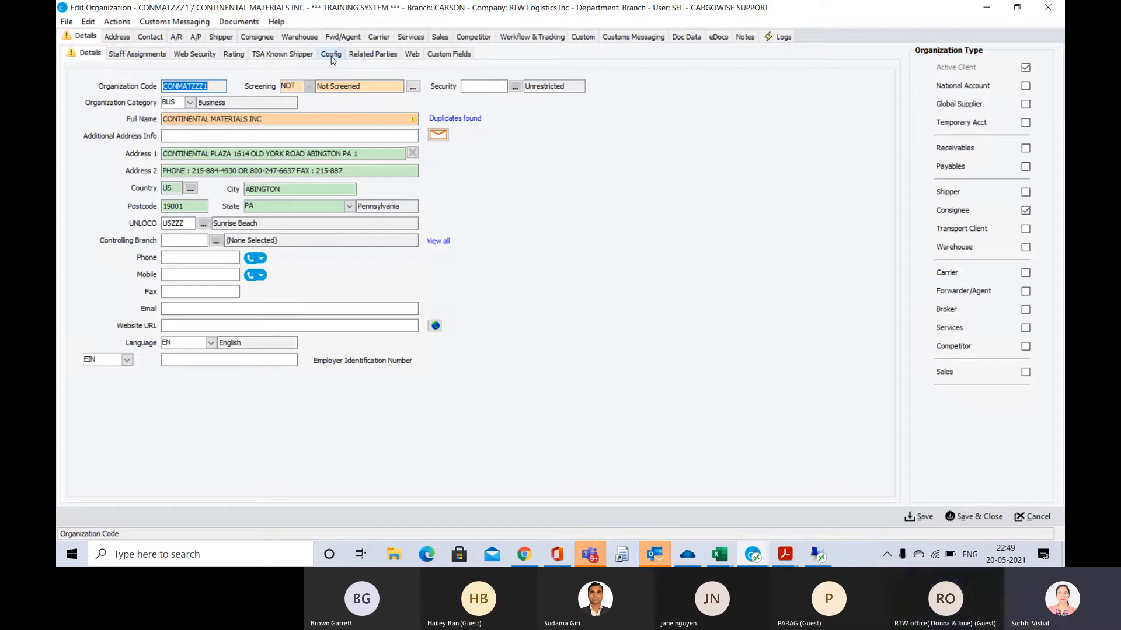
Add a registration entry to the organization's configuration with country of issue US and type EIN
left_click(81, 359)
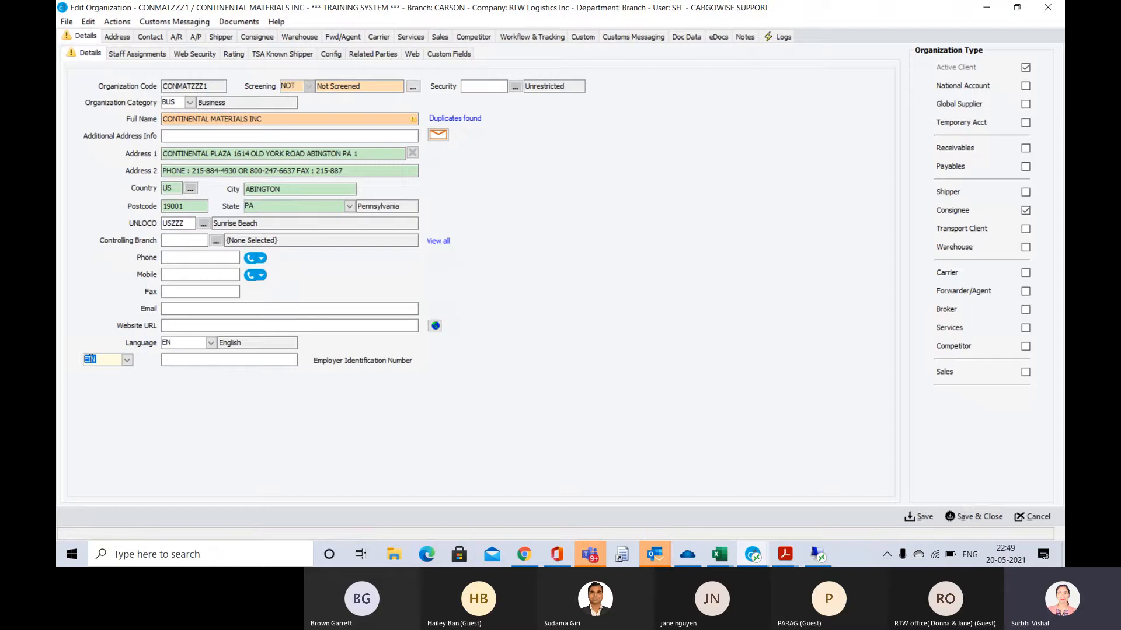
left_click(172, 361)
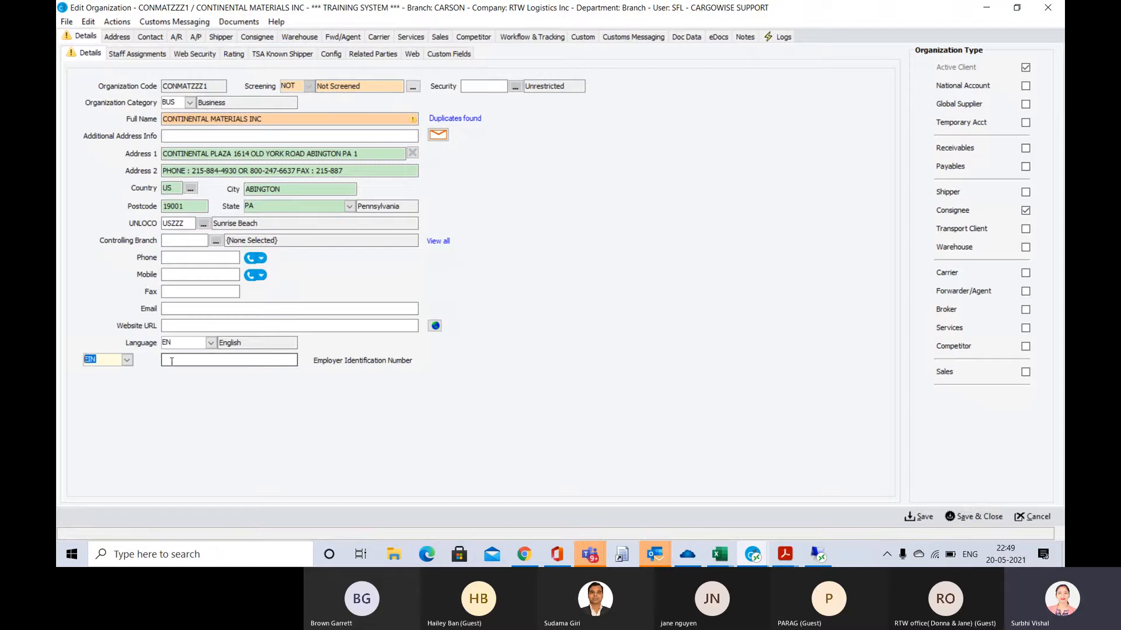
left_click(171, 362)
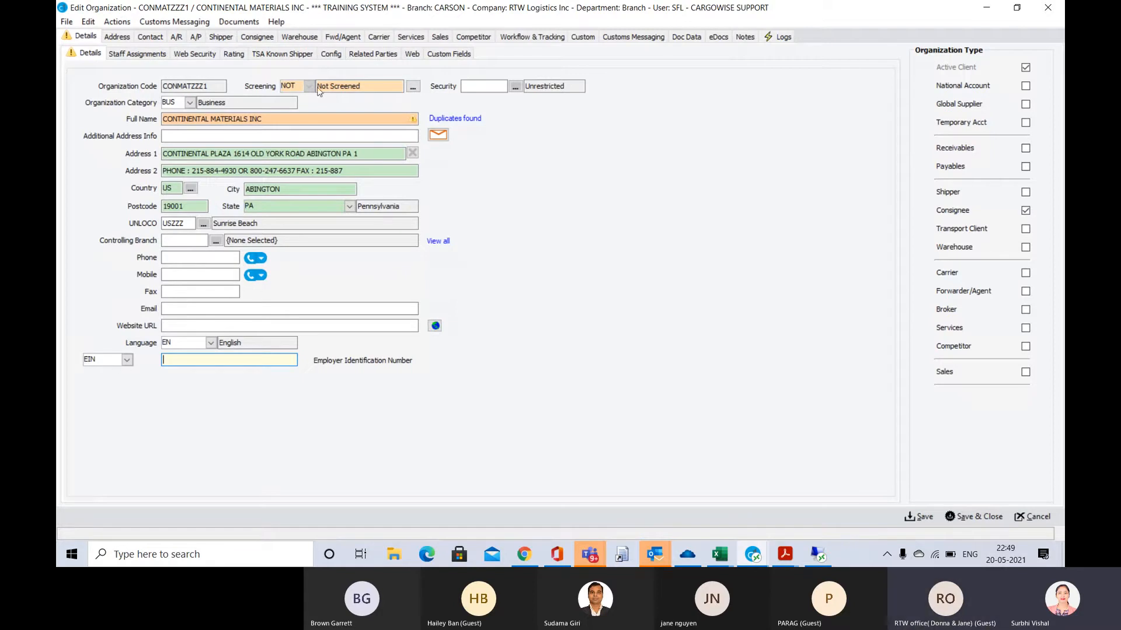
left_click(331, 55)
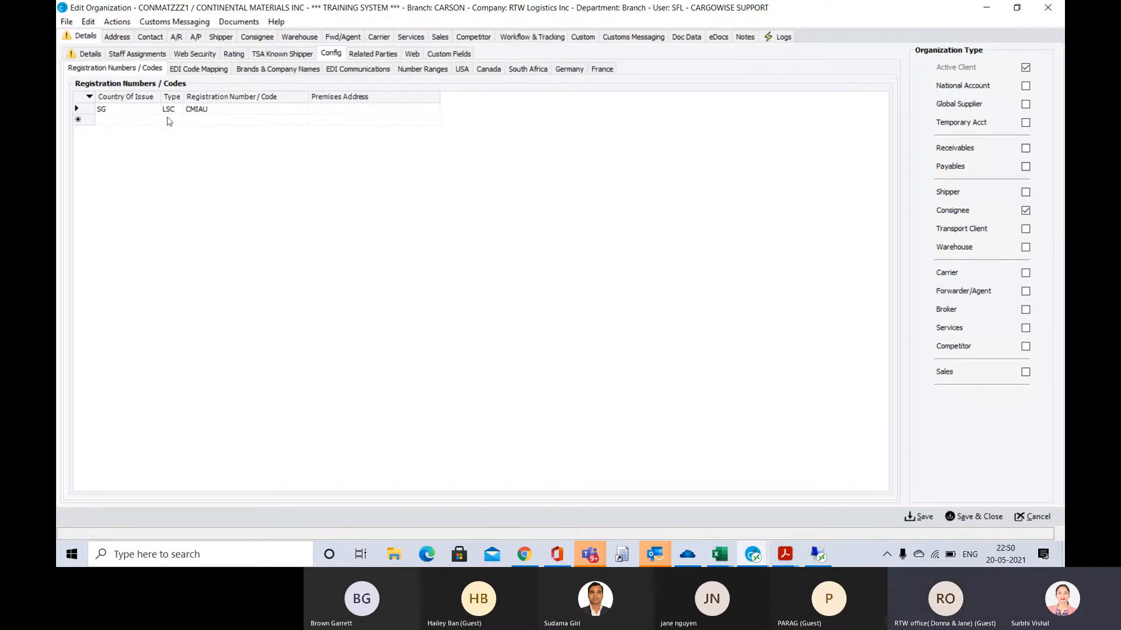
left_click(116, 123)
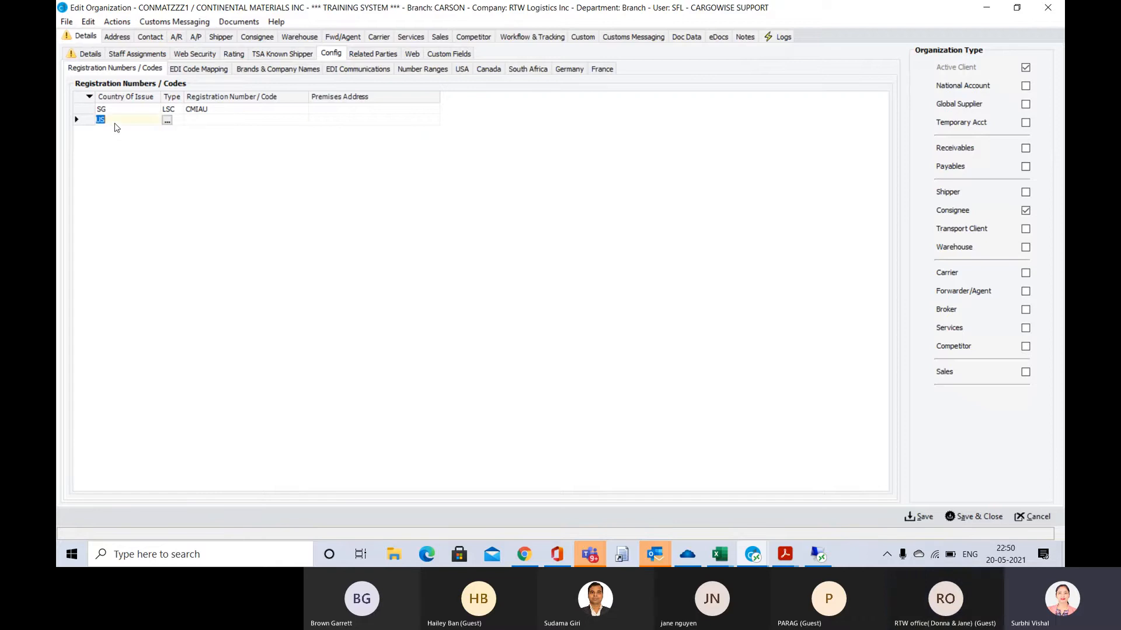
key("Tab")
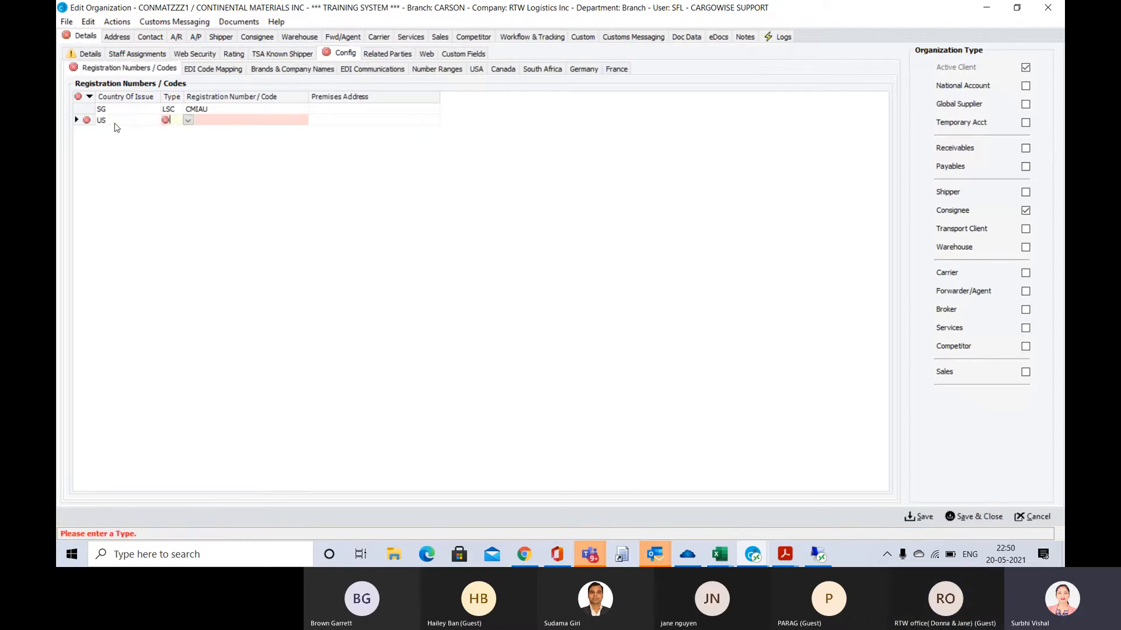
type("EIN")
key("Tab")
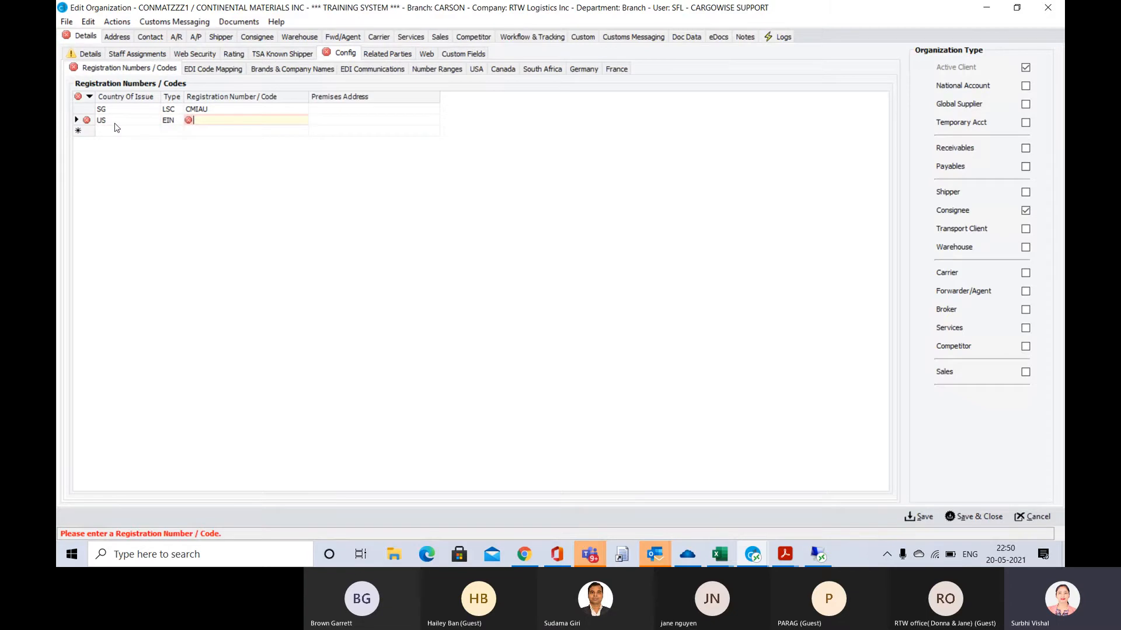
Check the customs duty calculation sheet and the arrival notice for the importer's EIN, and return to the organization record
key("alt+Tab")
key("alt+Tab")
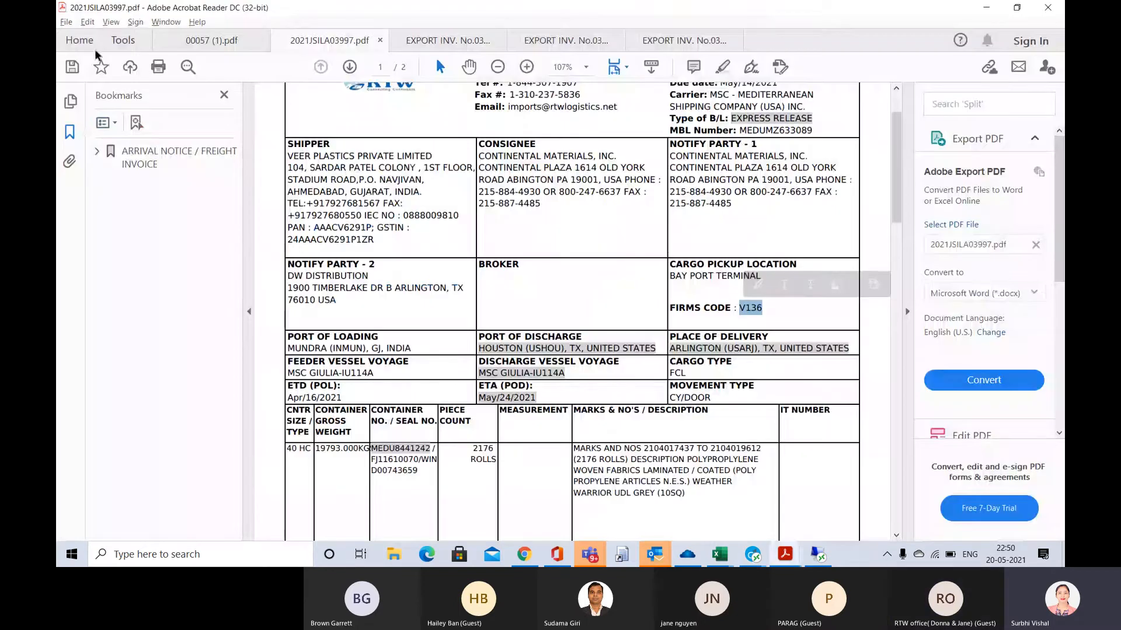
left_click(447, 41)
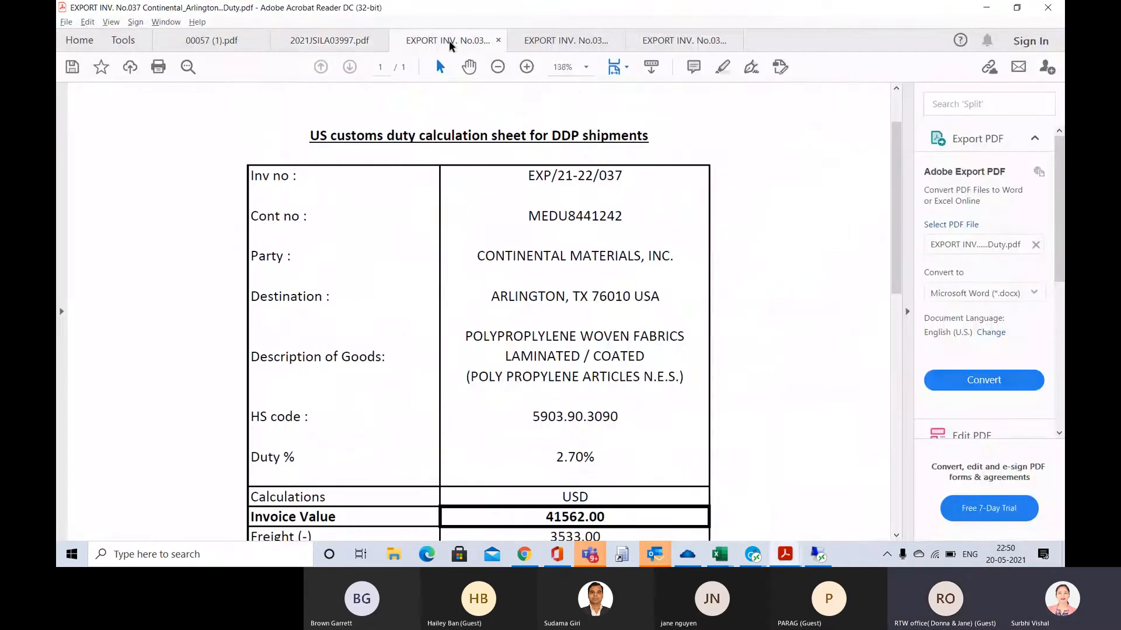
scroll(403, 257, "down", 5)
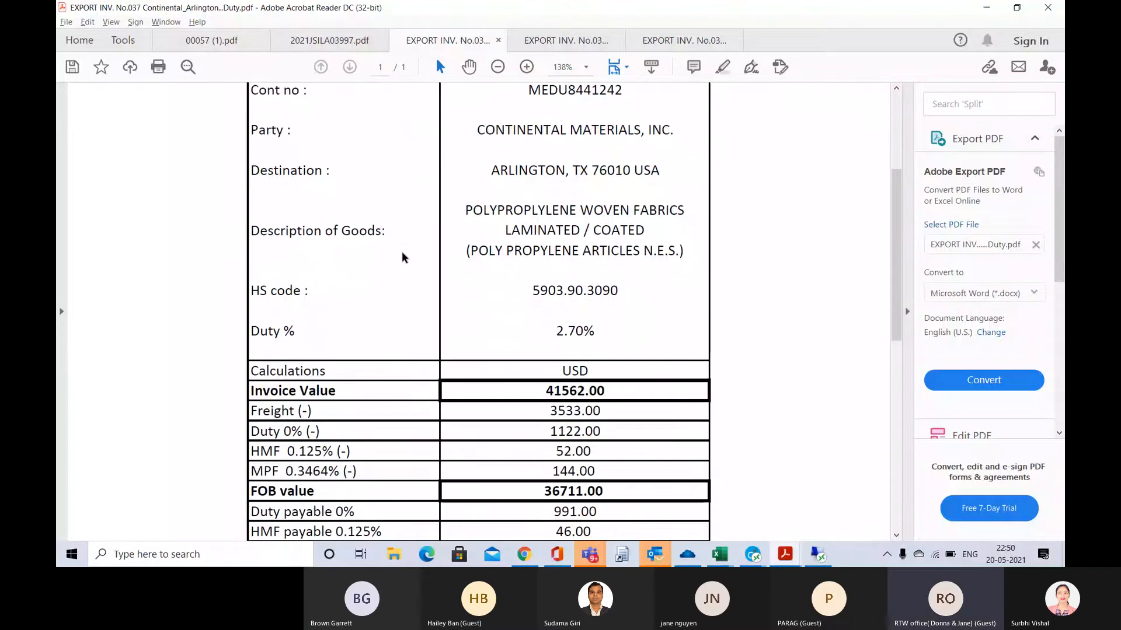
scroll(403, 256, "down", 2)
scroll(280, 110, "up", 7)
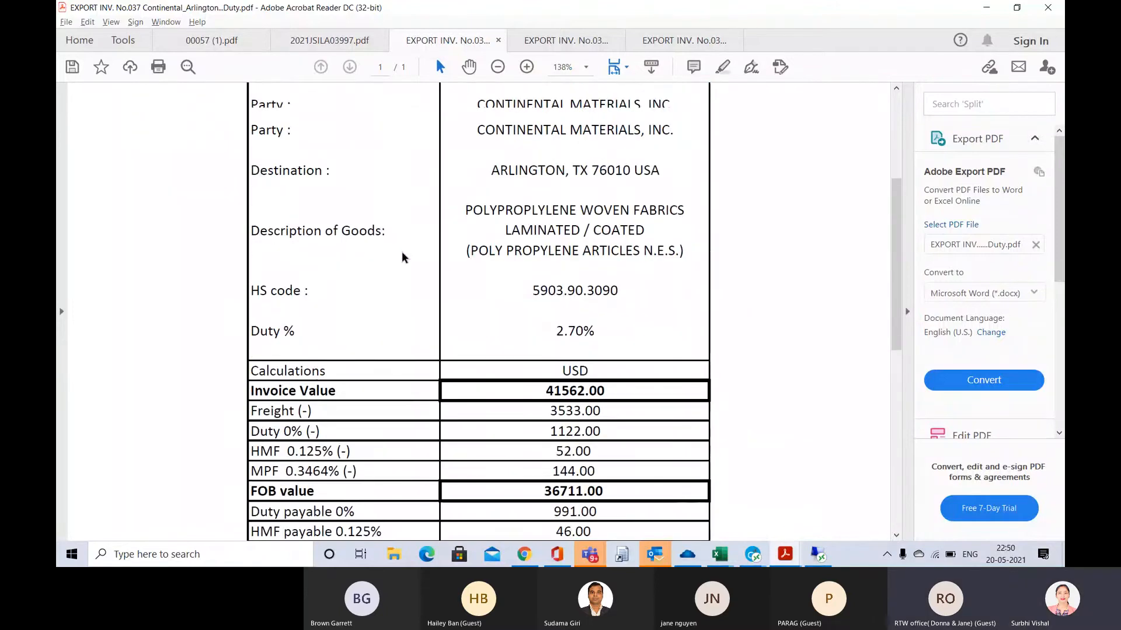
left_click(318, 43)
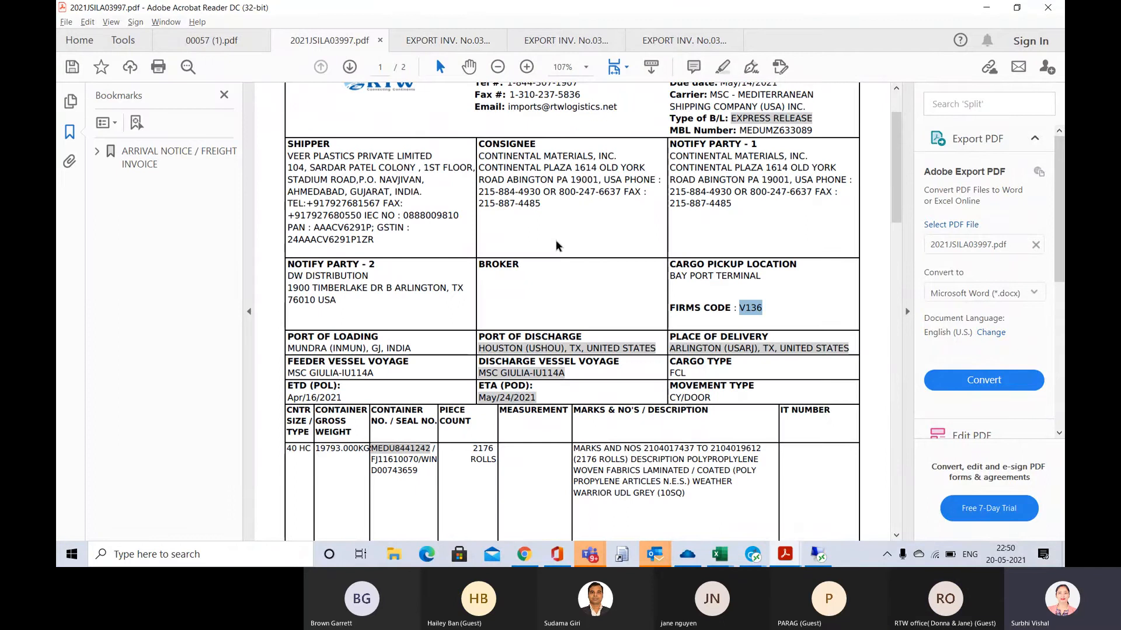
scroll(556, 241, "up", 3)
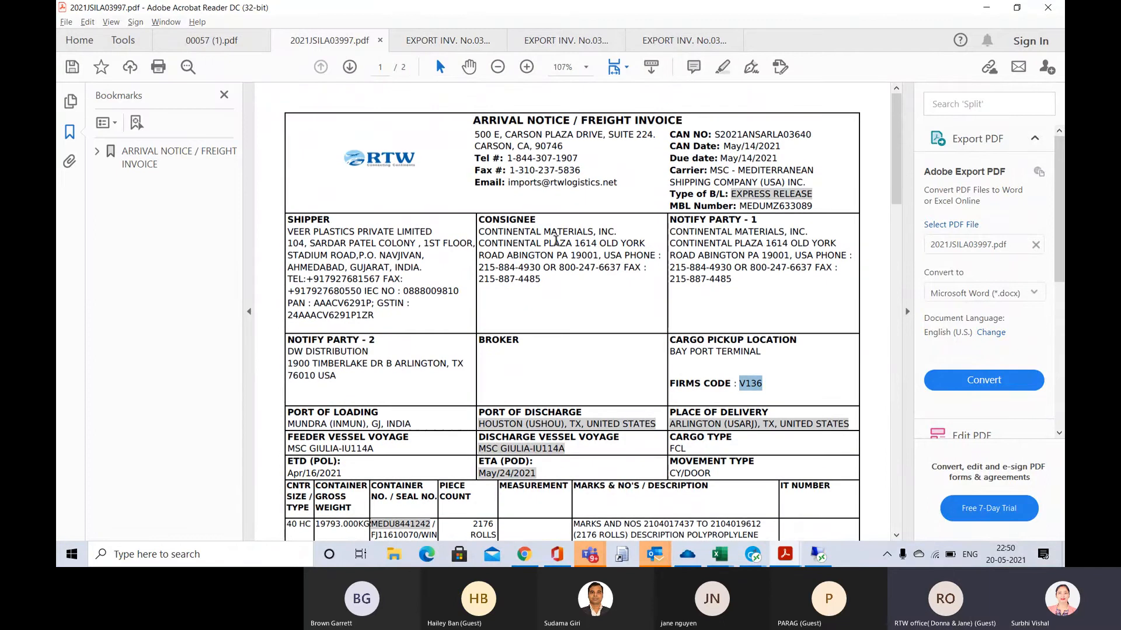
scroll(556, 241, "down", 1)
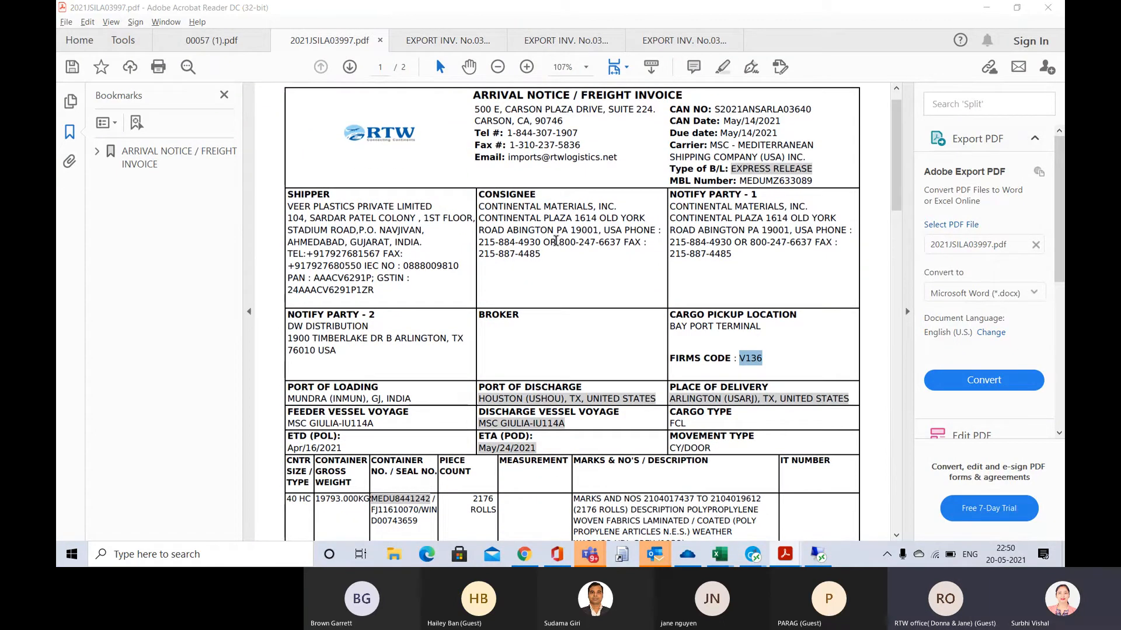
key("alt+Tab")
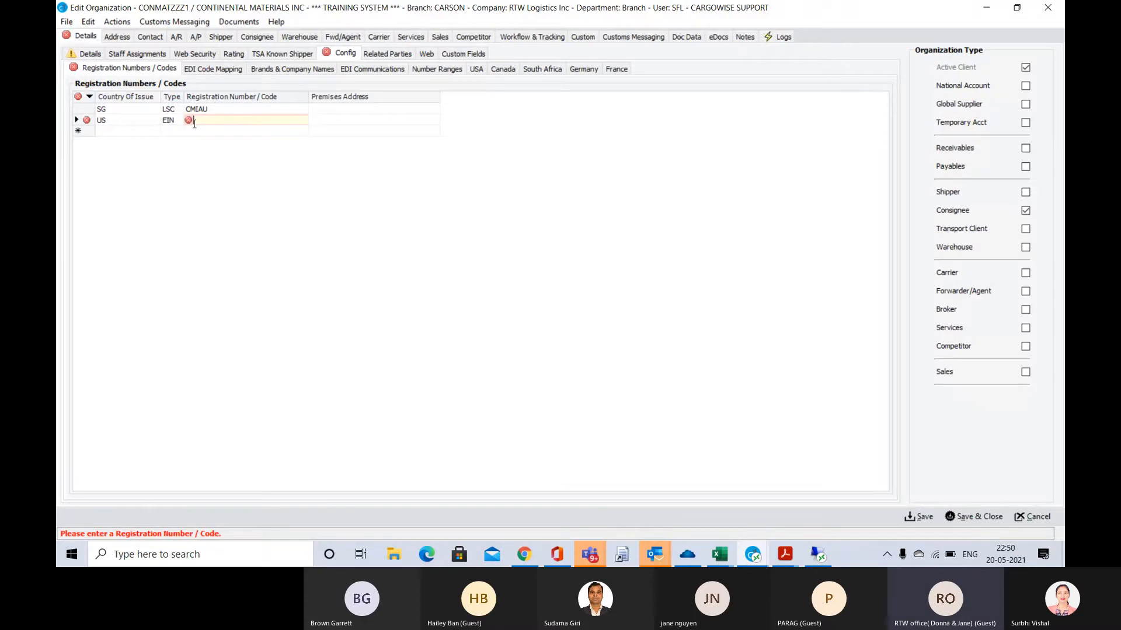
Enter the importer's EIN in the US registration entry and select the organization's Abington address as its Premises Address
mouse_move(189, 121)
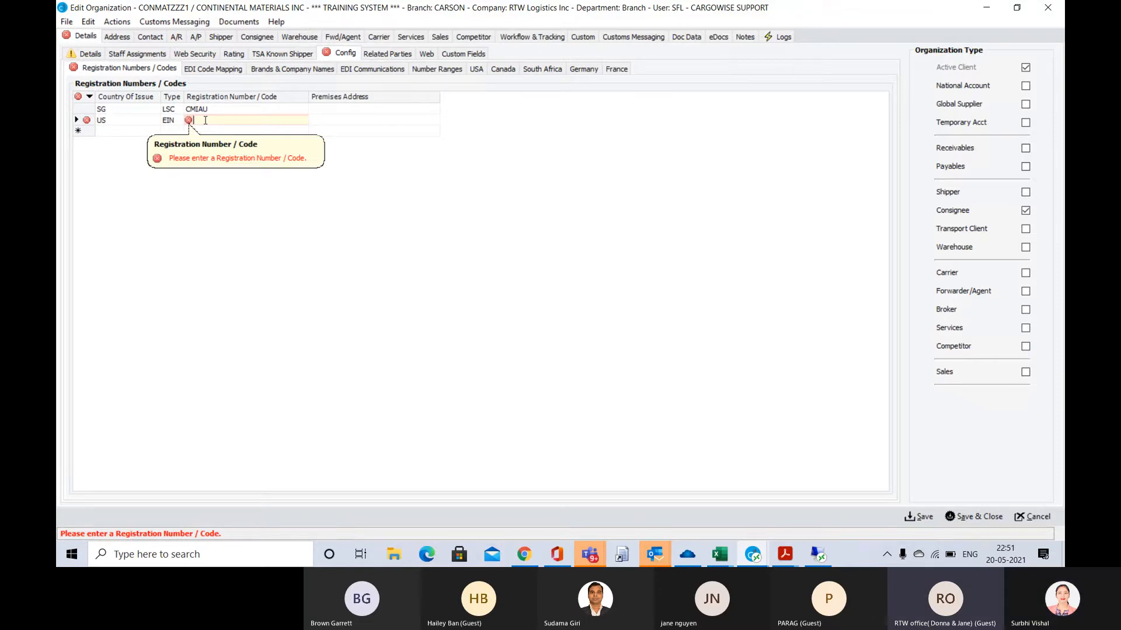
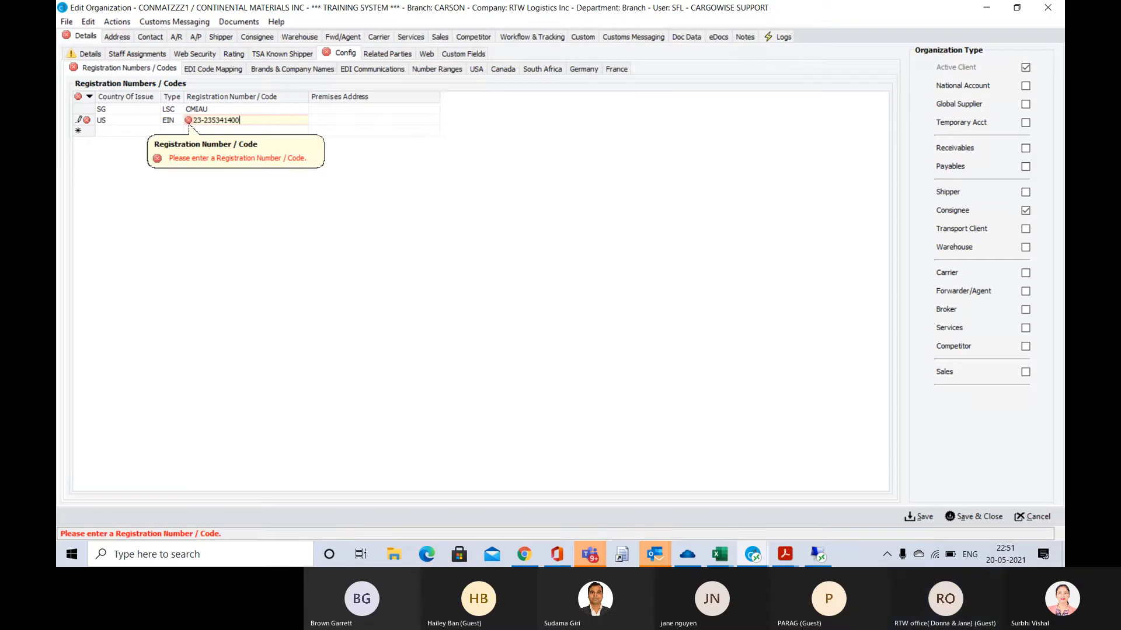
key("Tab")
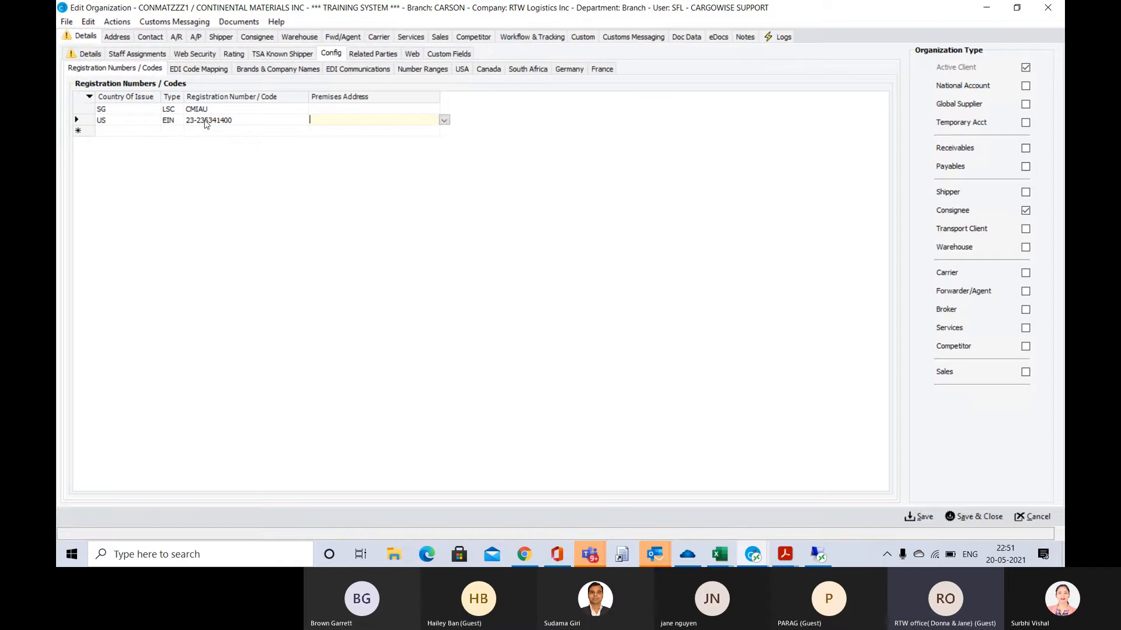
left_click(445, 123)
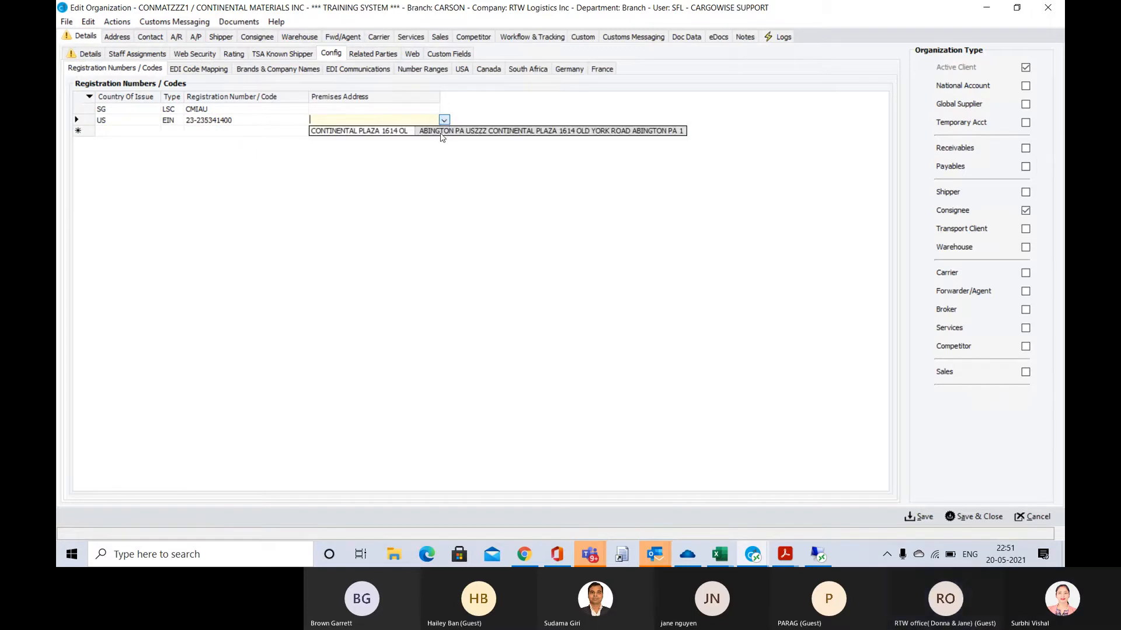
left_click(441, 133)
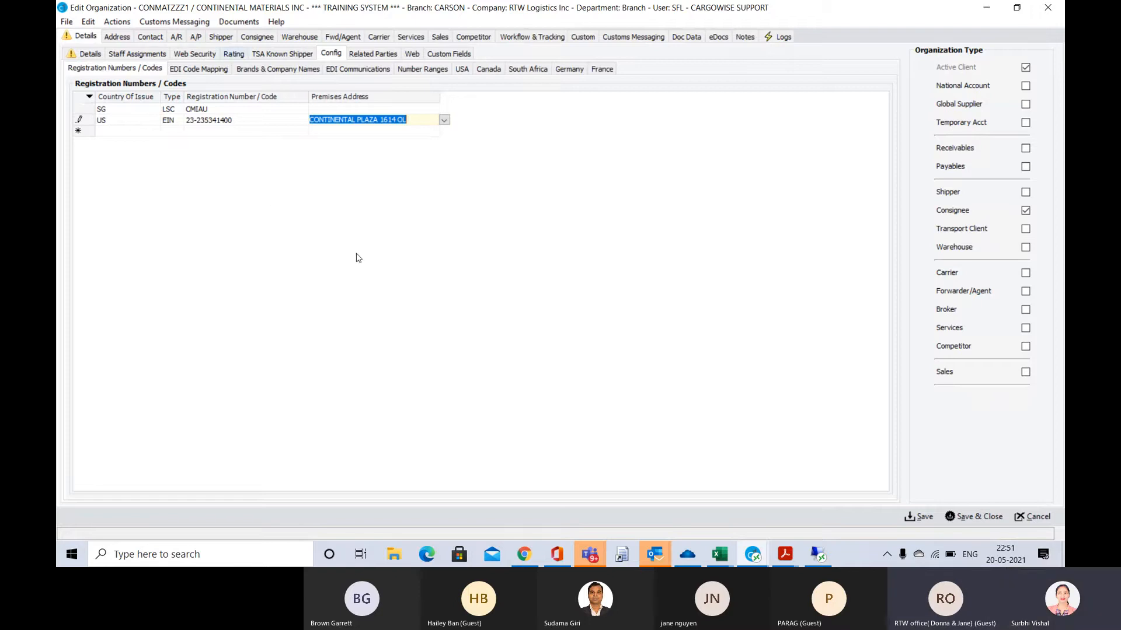
Clear the Premises Address from the organization's US EIN registration entry, save the record and close it
left_click(923, 517)
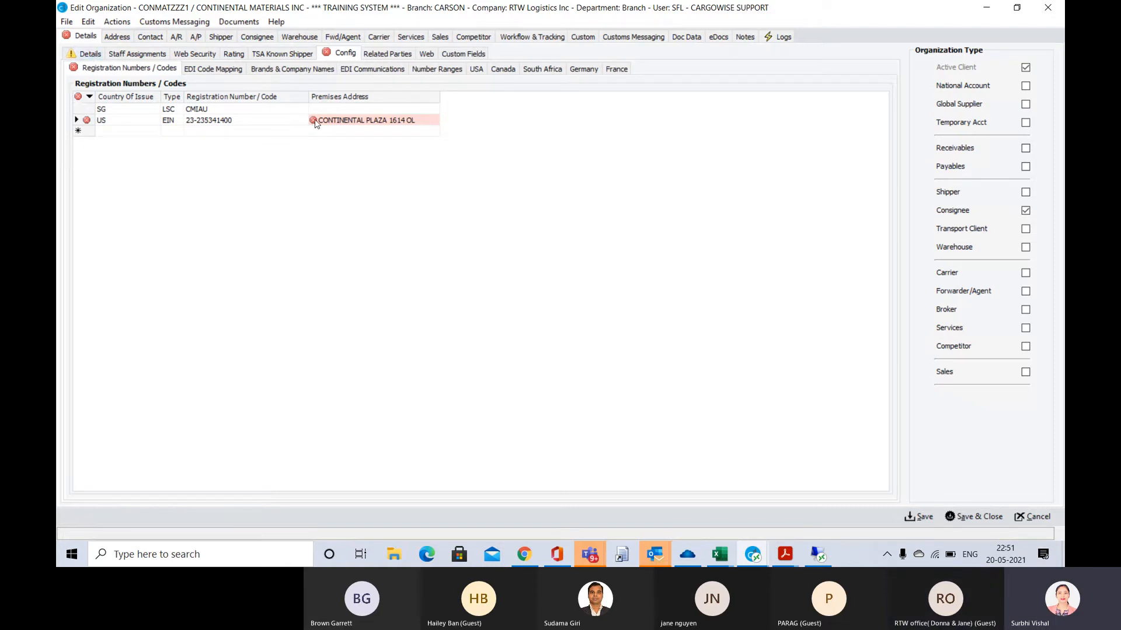
mouse_move(315, 123)
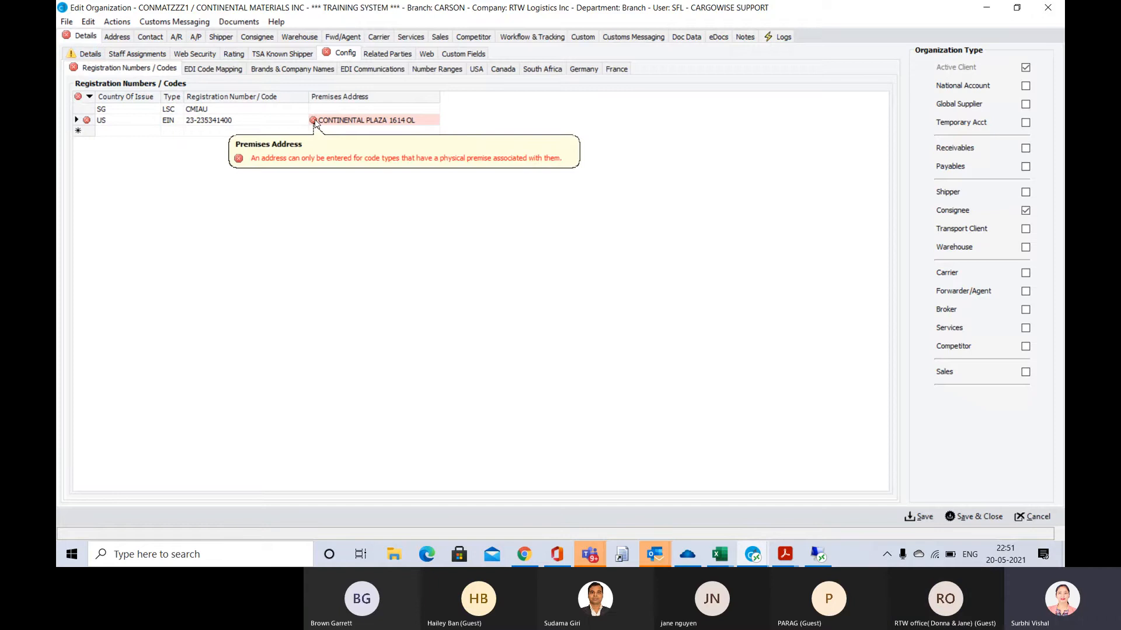
left_click(418, 120)
key("BackSpace")
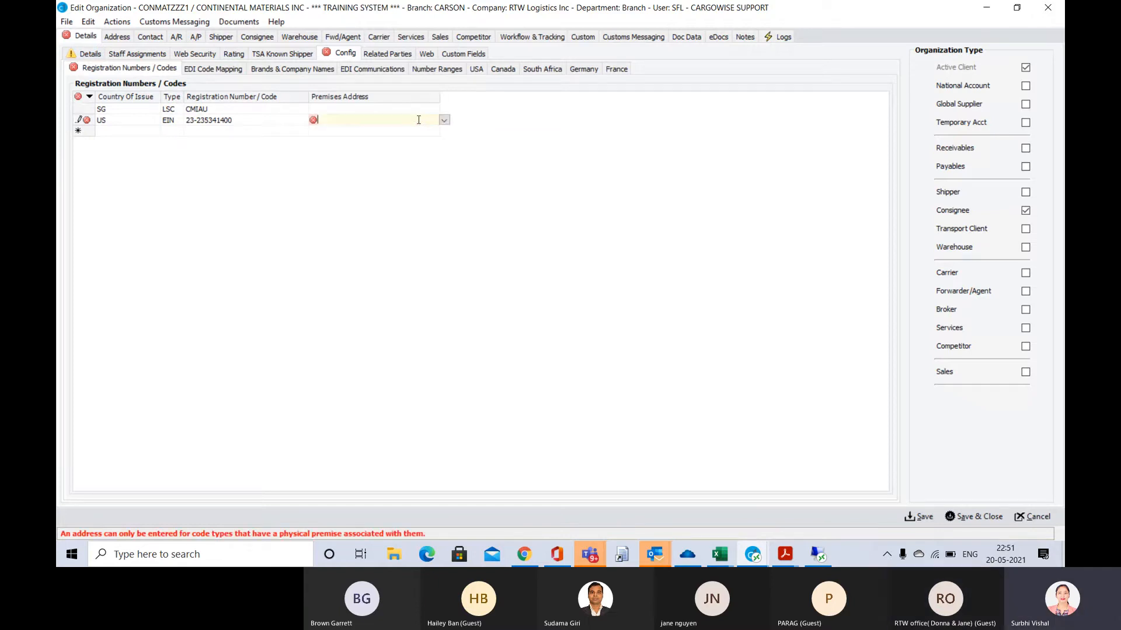
left_click(919, 515)
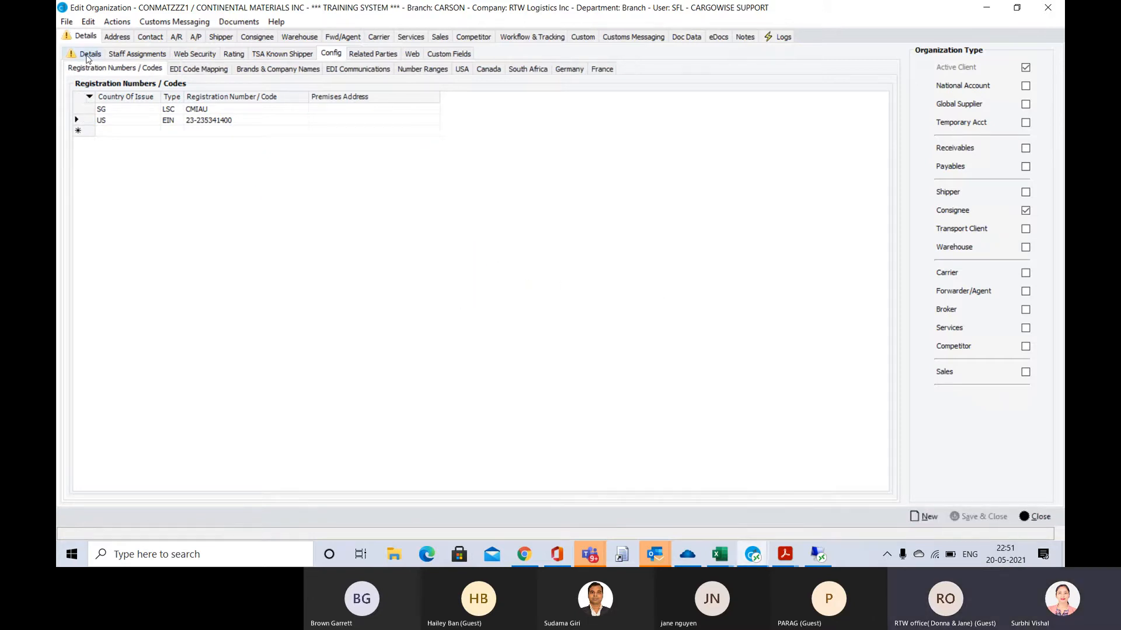
left_click(87, 54)
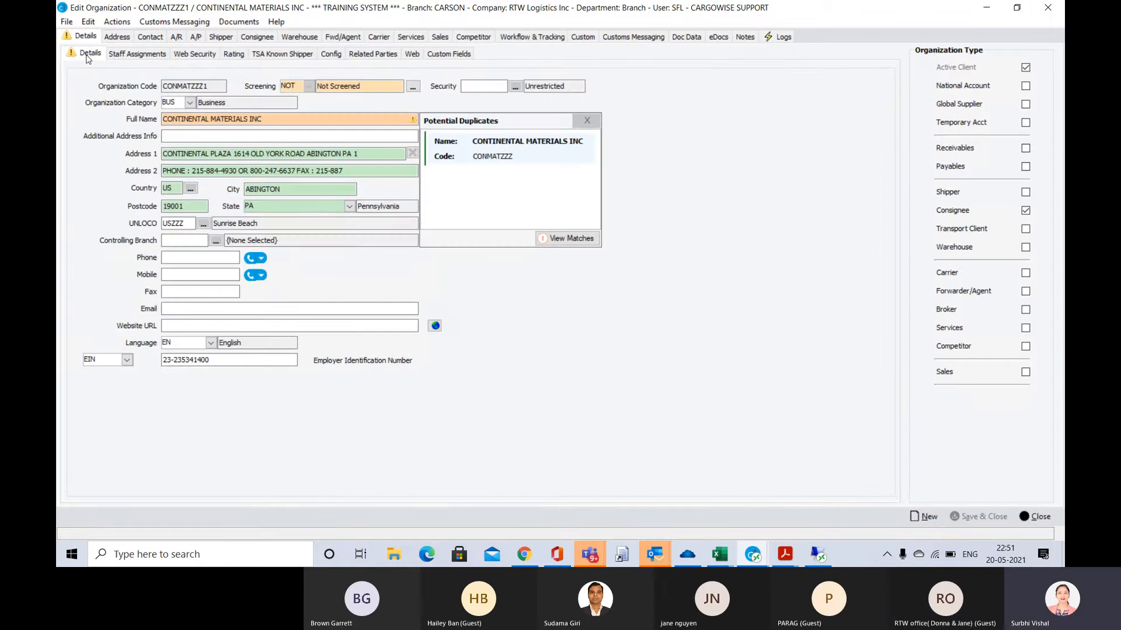
left_click(1038, 517)
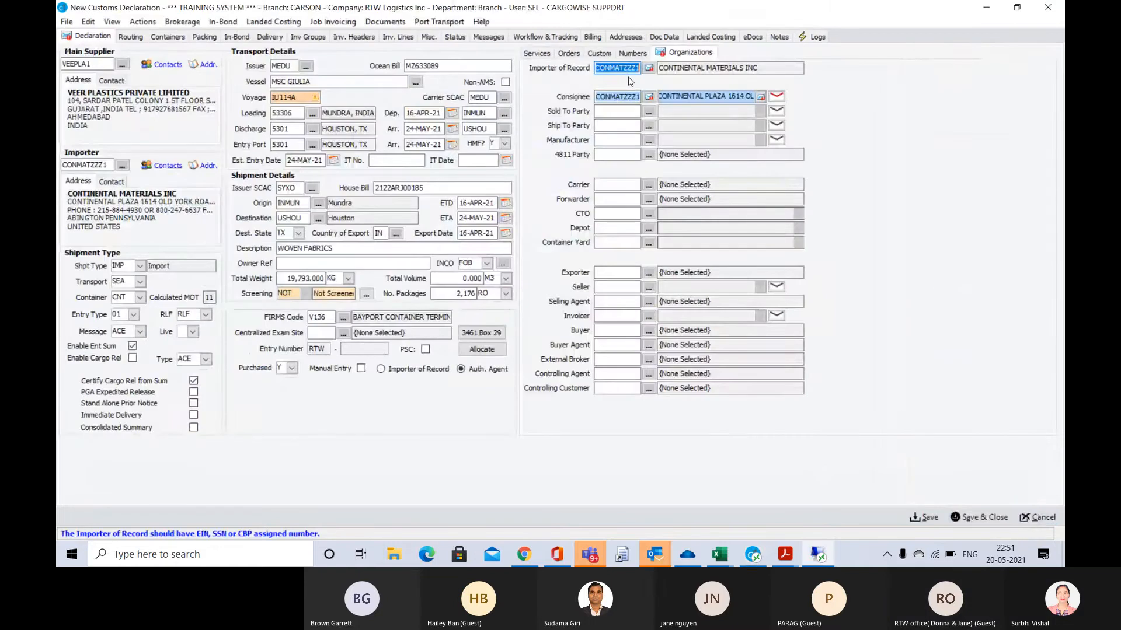
Recheck the Importer of Record and Consignee entries on the declaration for validation messages
key("Tab")
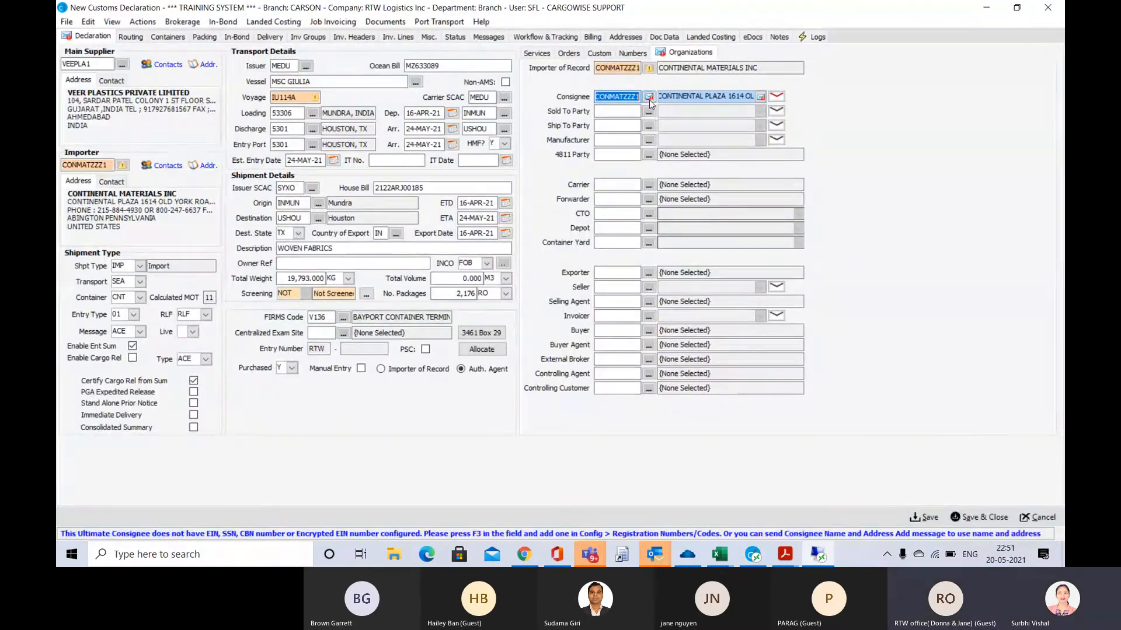
key("Tab")
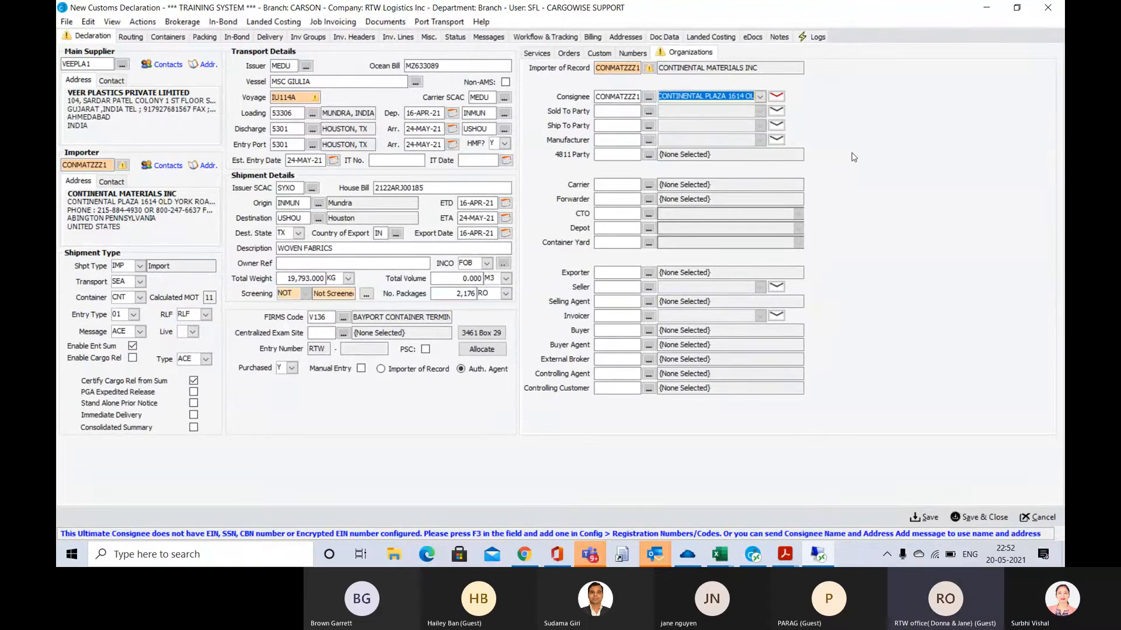
left_click(630, 68)
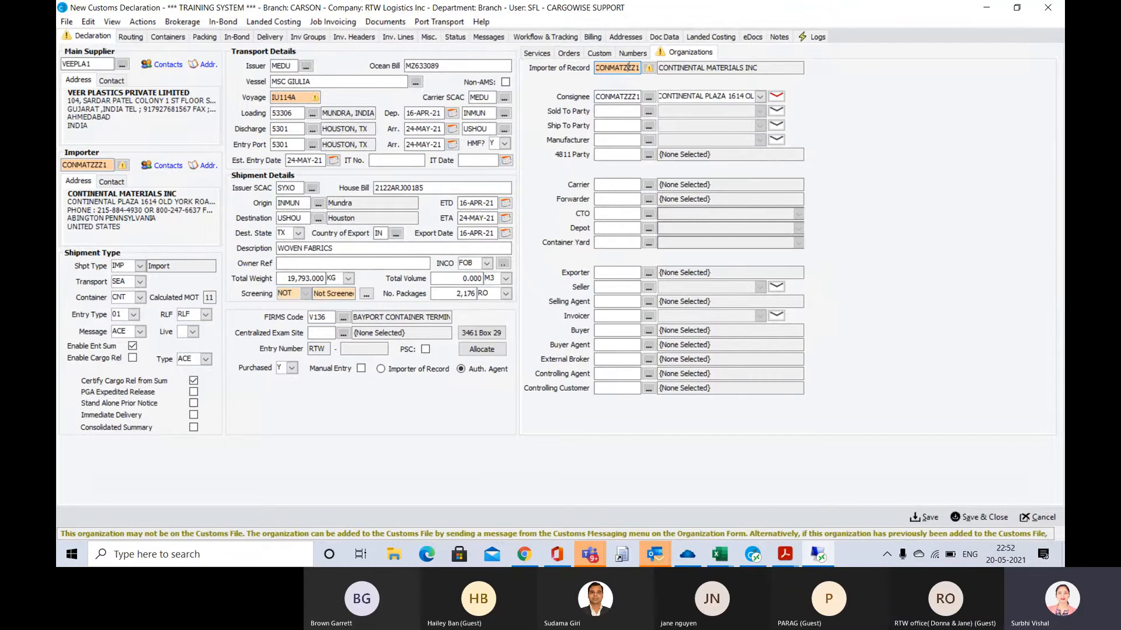
mouse_move(650, 69)
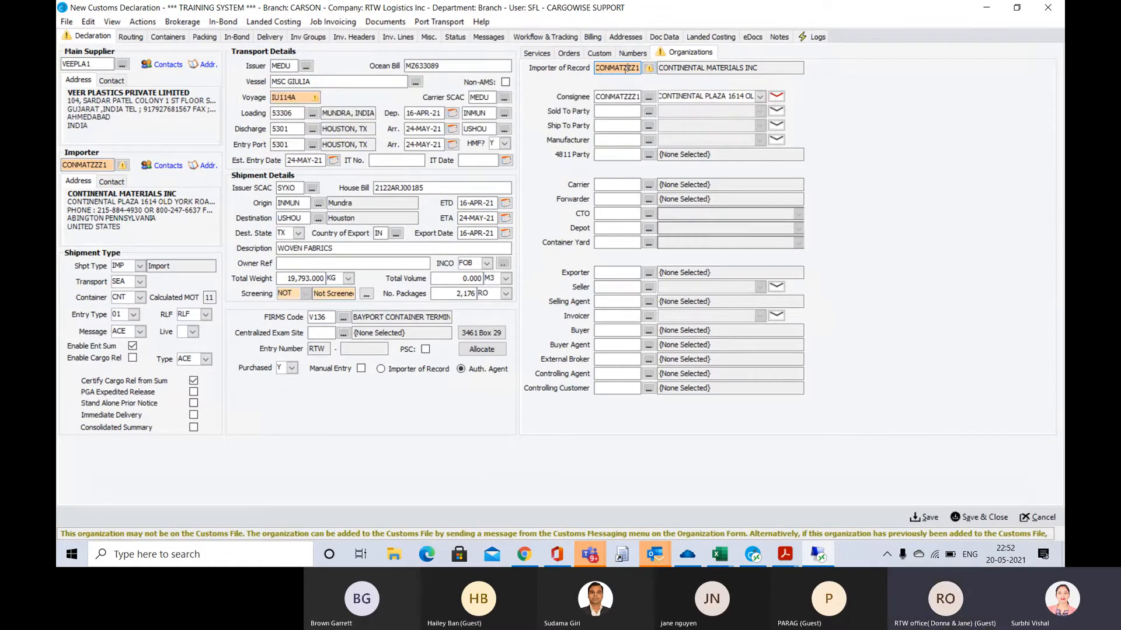
Open the Importer of Record's organization and add the desktop file Arrival Notice - SE00001276 to its eDocs
double_click(624, 69)
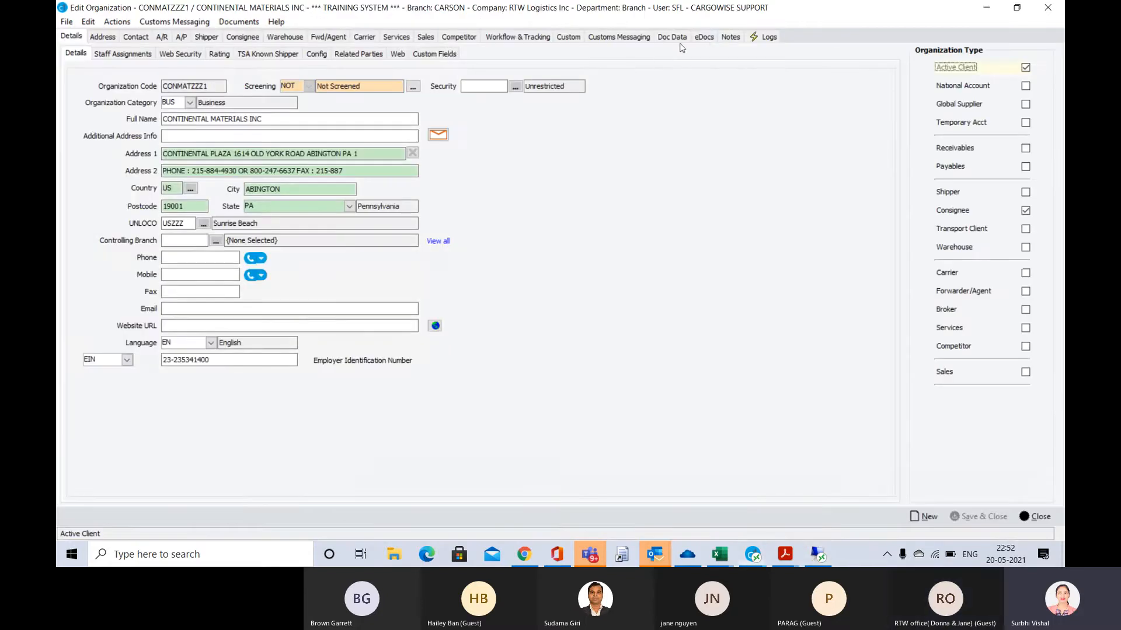
left_click(705, 37)
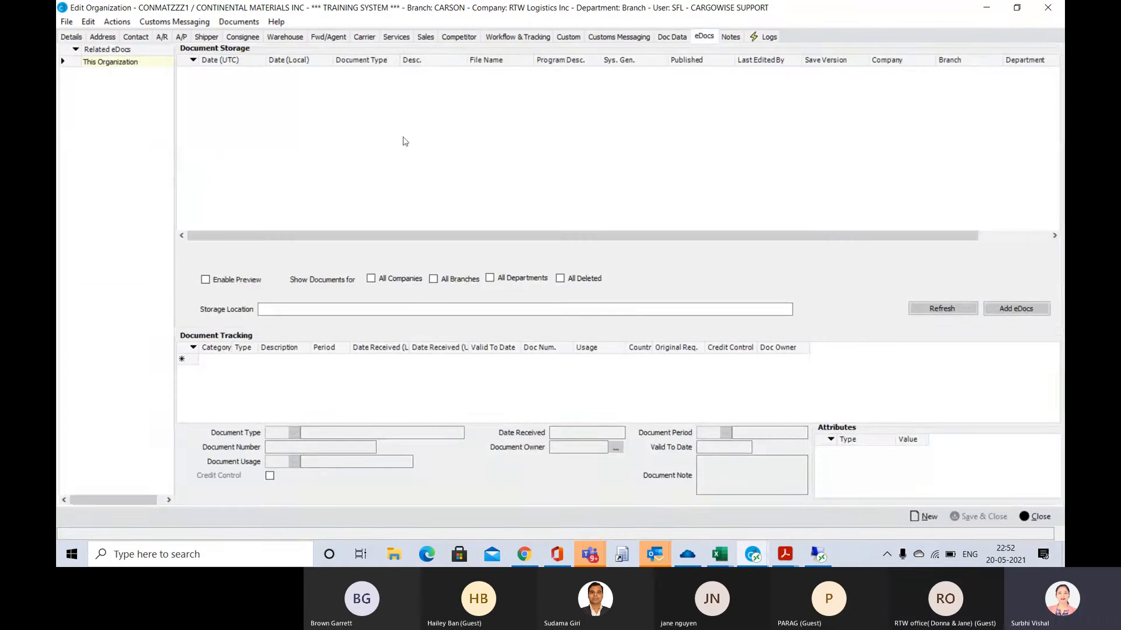
left_click(1006, 309)
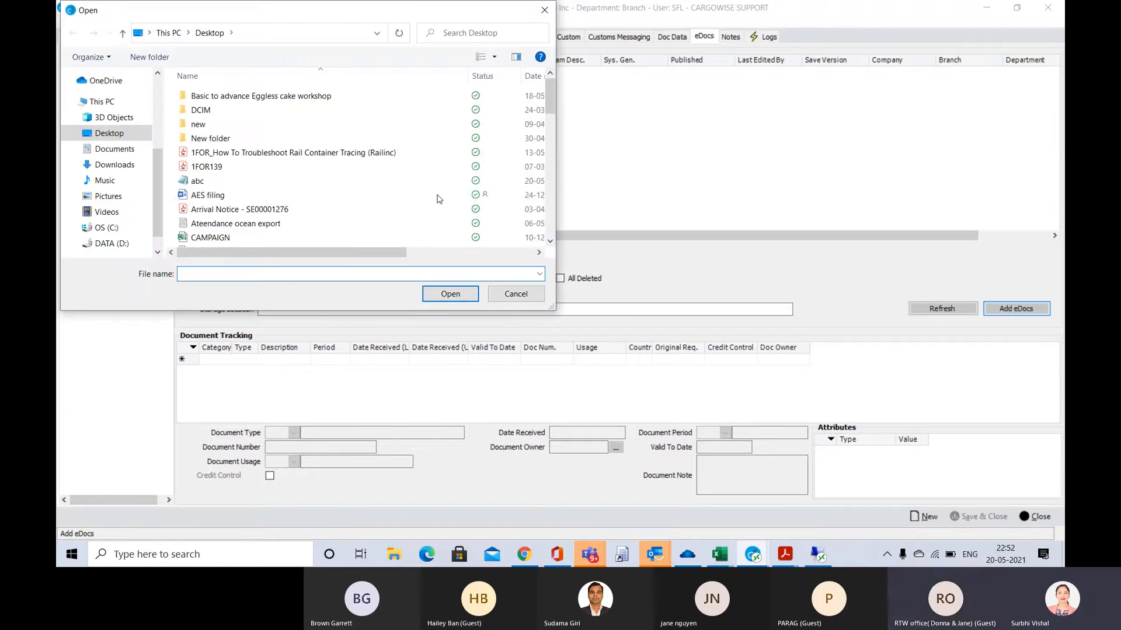
scroll(300, 196, "down", 2)
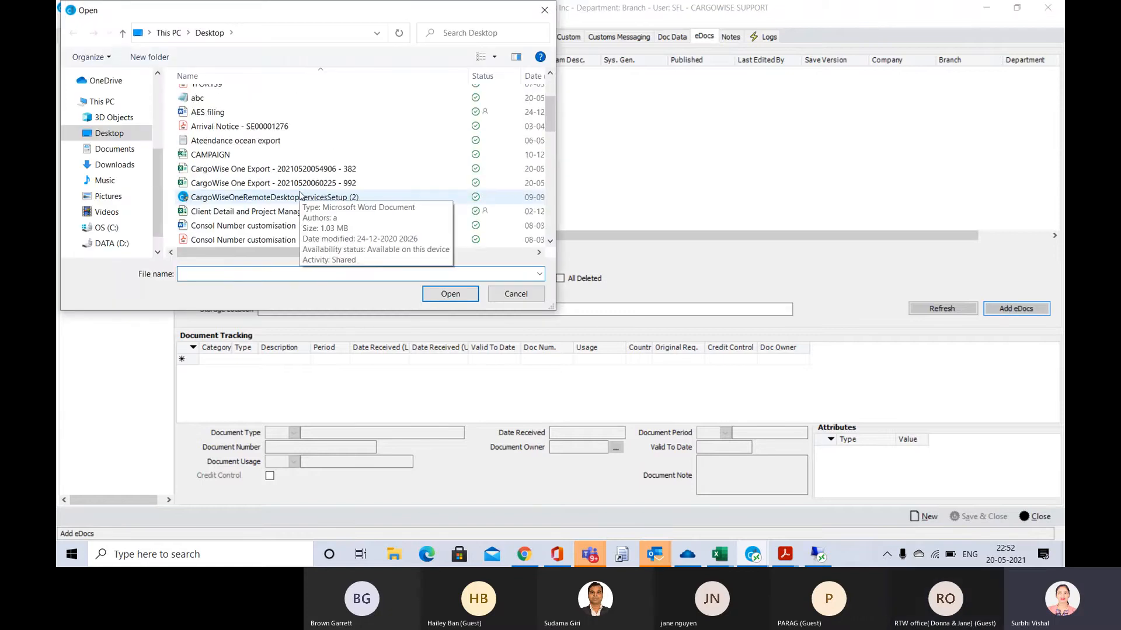
left_click(231, 132)
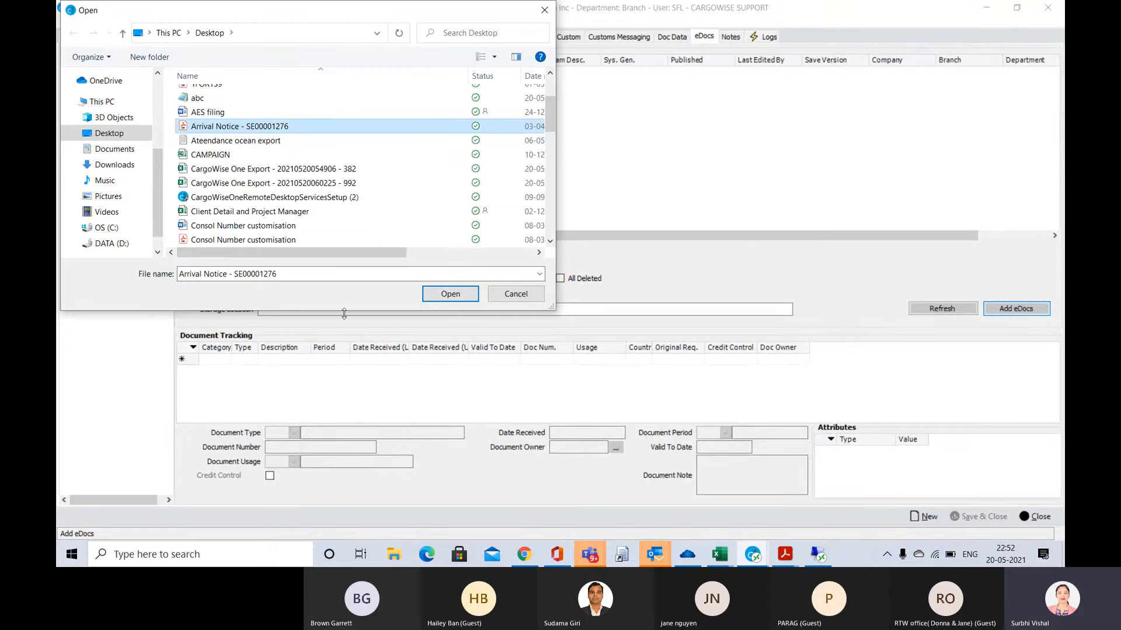
left_click(449, 294)
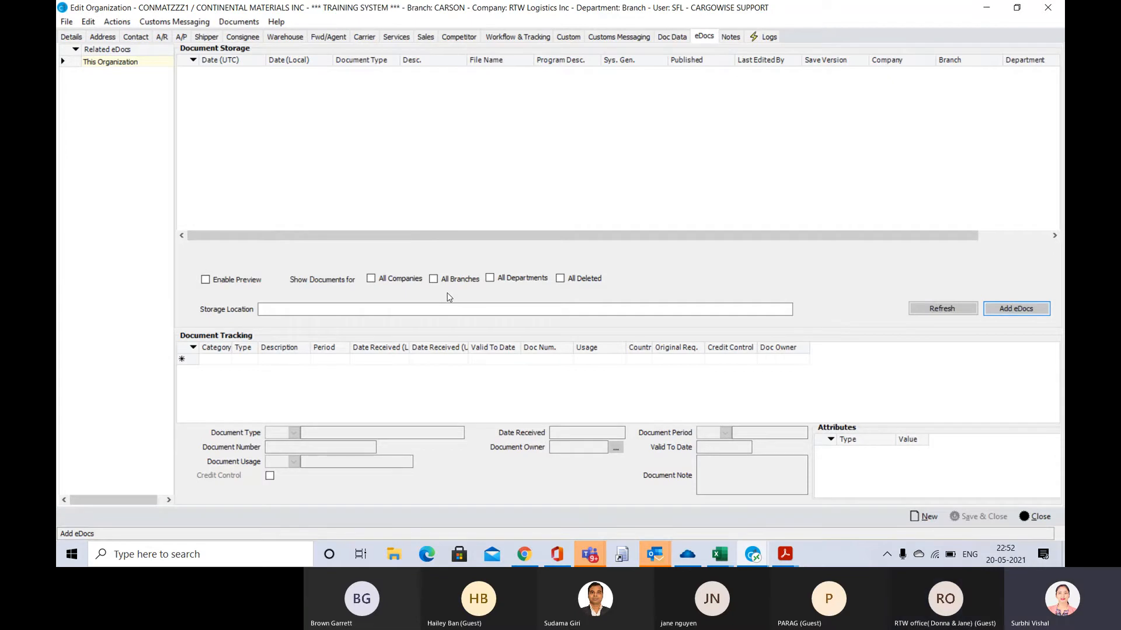
key("Escape")
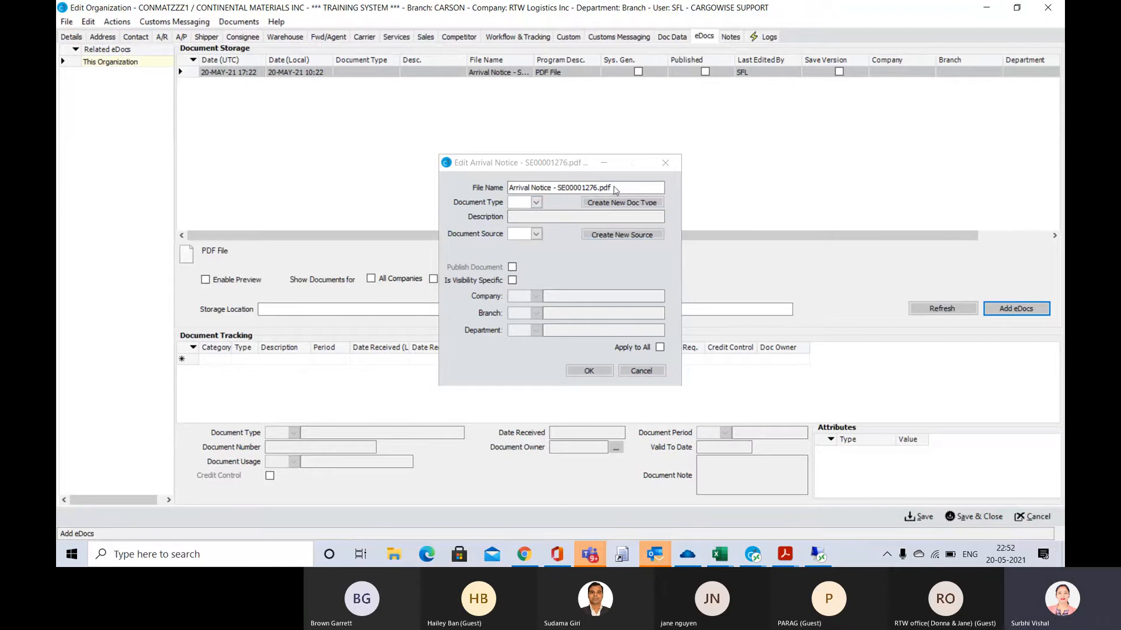
Classify the added document as type POA (Power of Attorney) and accept its details
left_click(534, 203)
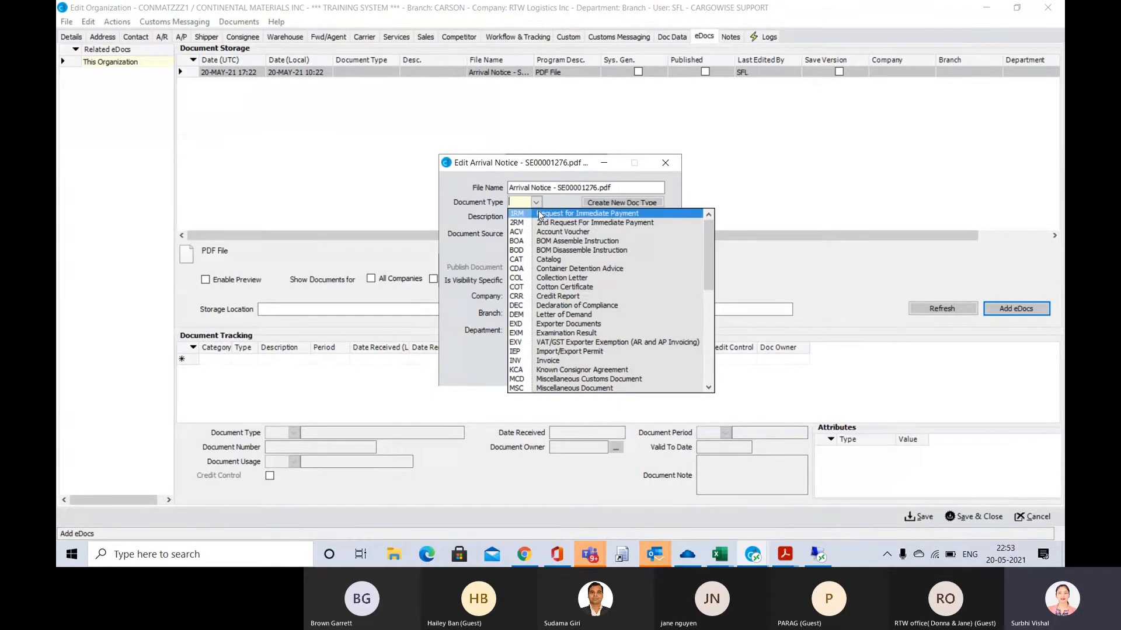
type("POA")
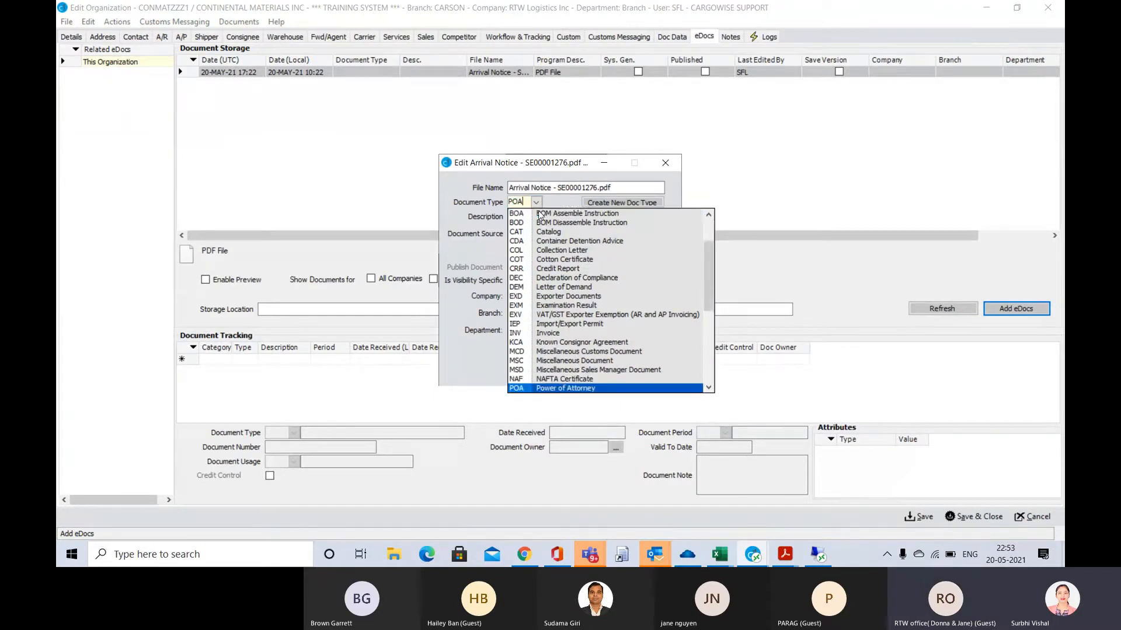
key("Tab")
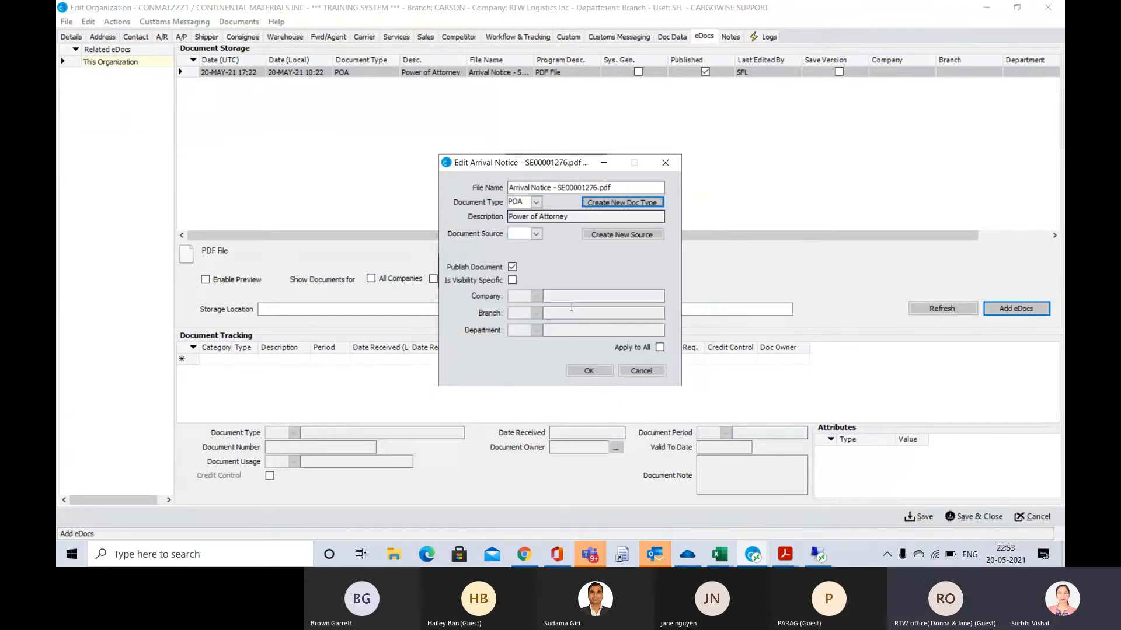
left_click(589, 371)
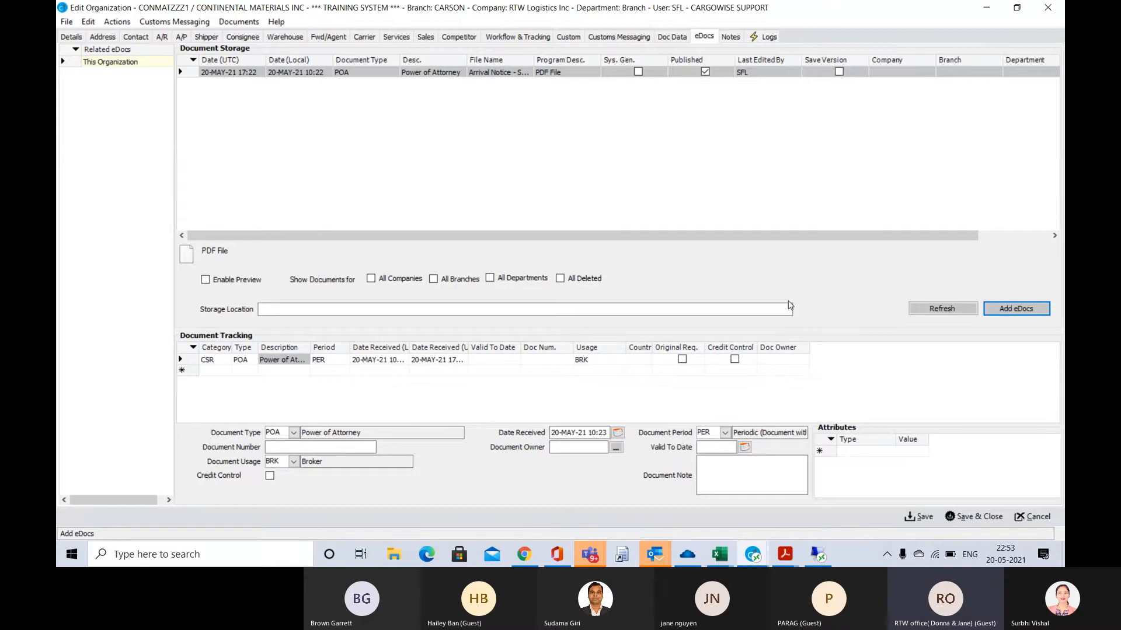
Set the tracked Power of Attorney's Valid To Date to 20-MAY-26, then save and close the organization
left_click(923, 518)
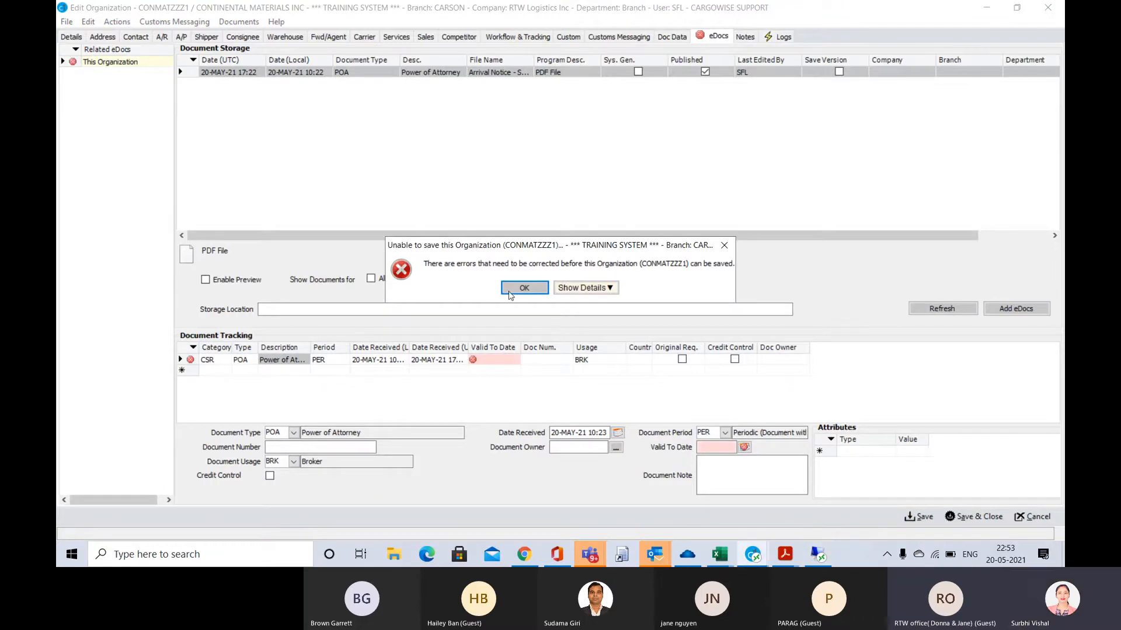
left_click(509, 292)
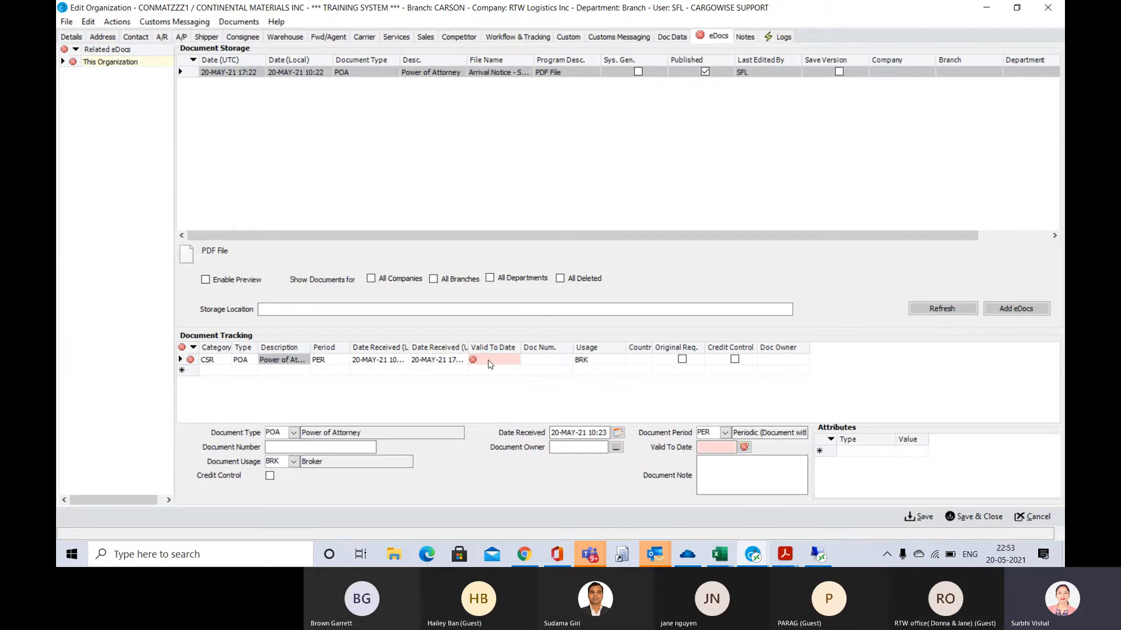
left_click(489, 361)
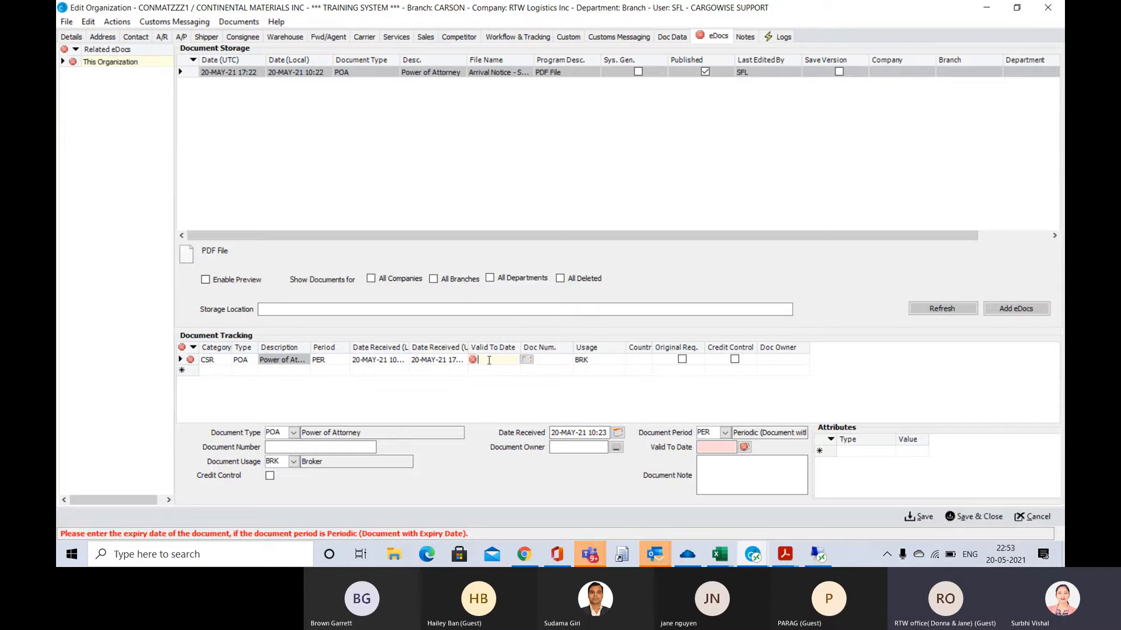
type("T+")
left_click(527, 360)
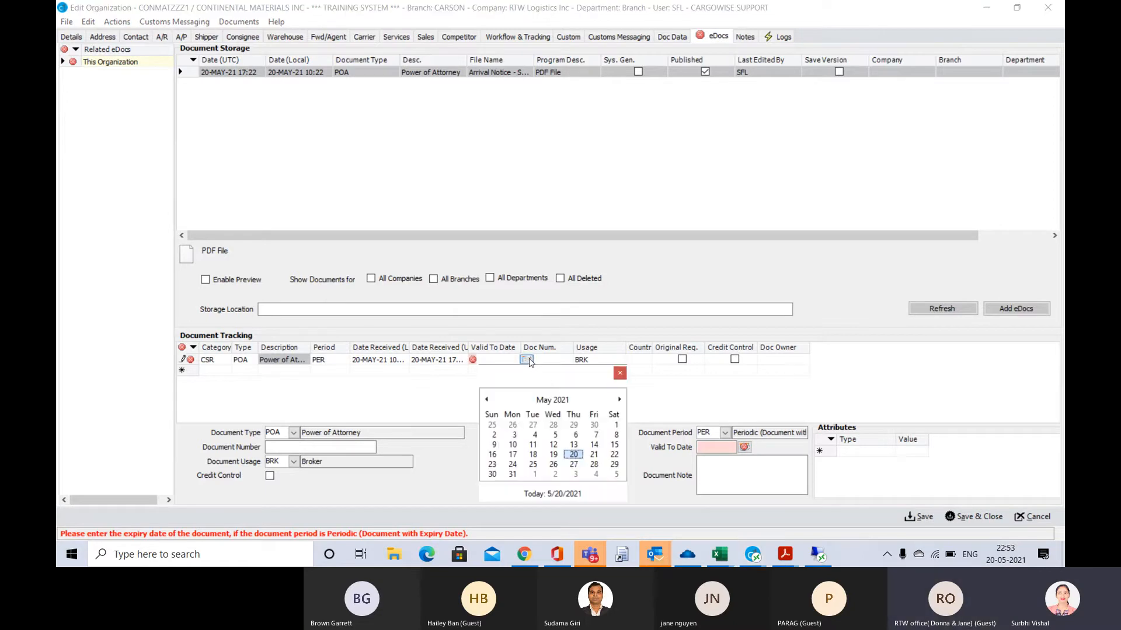
left_click(579, 457)
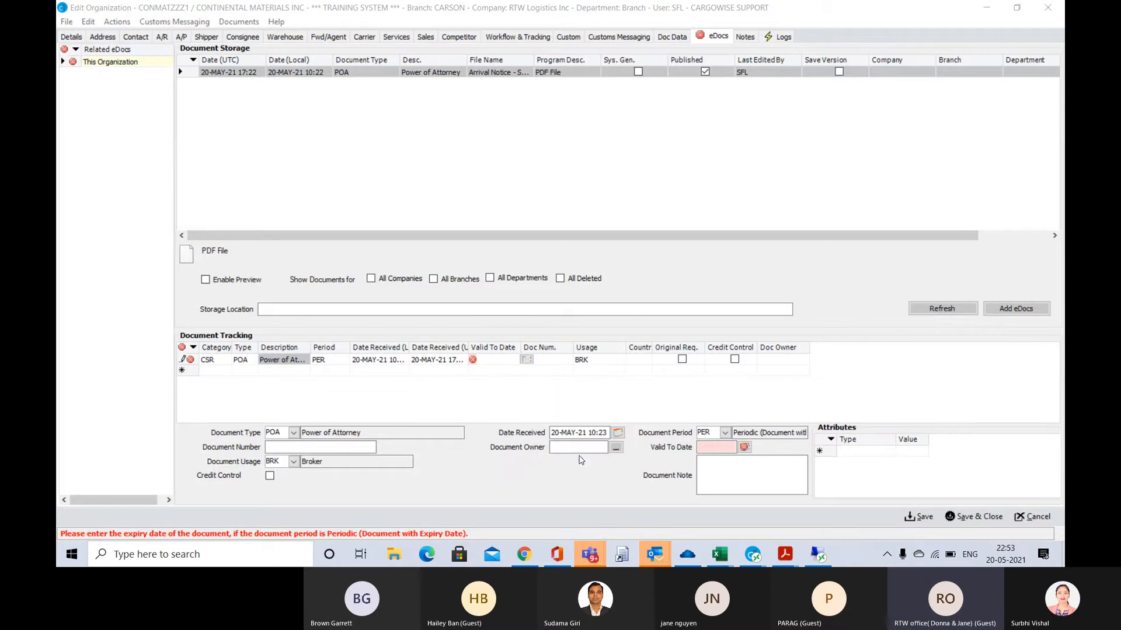
left_click(514, 361)
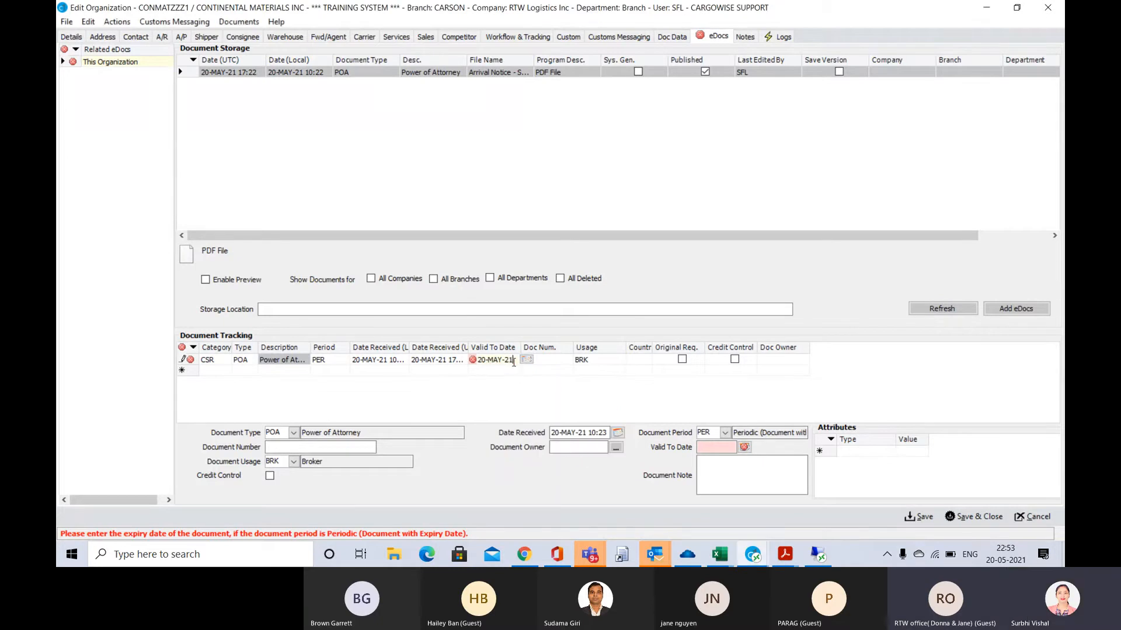
type("6")
key("Tab")
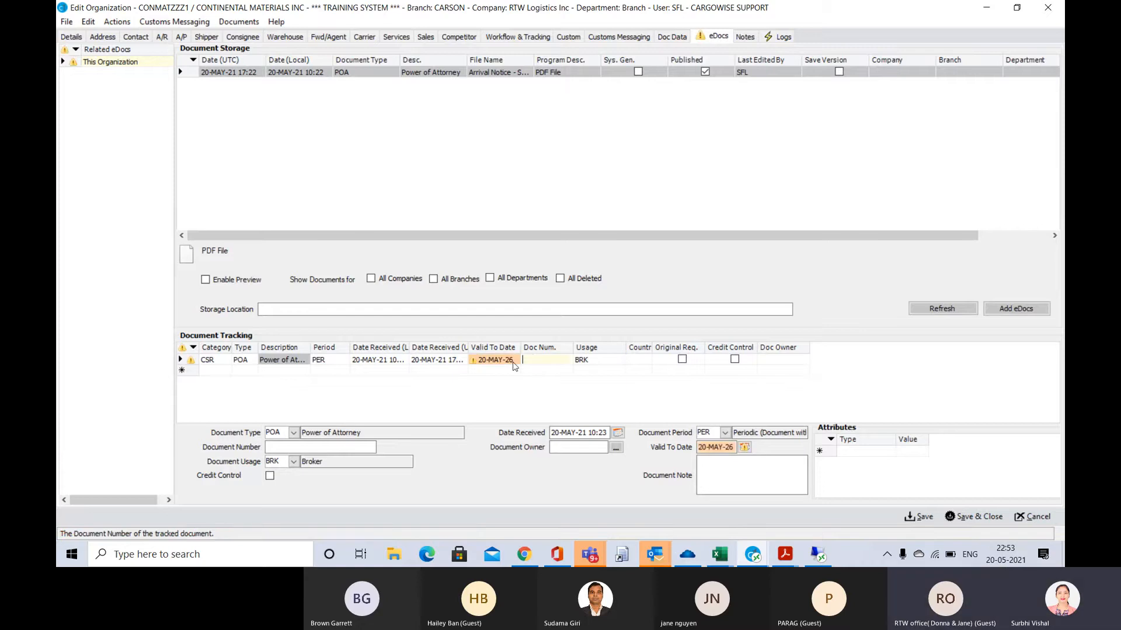
left_click(921, 518)
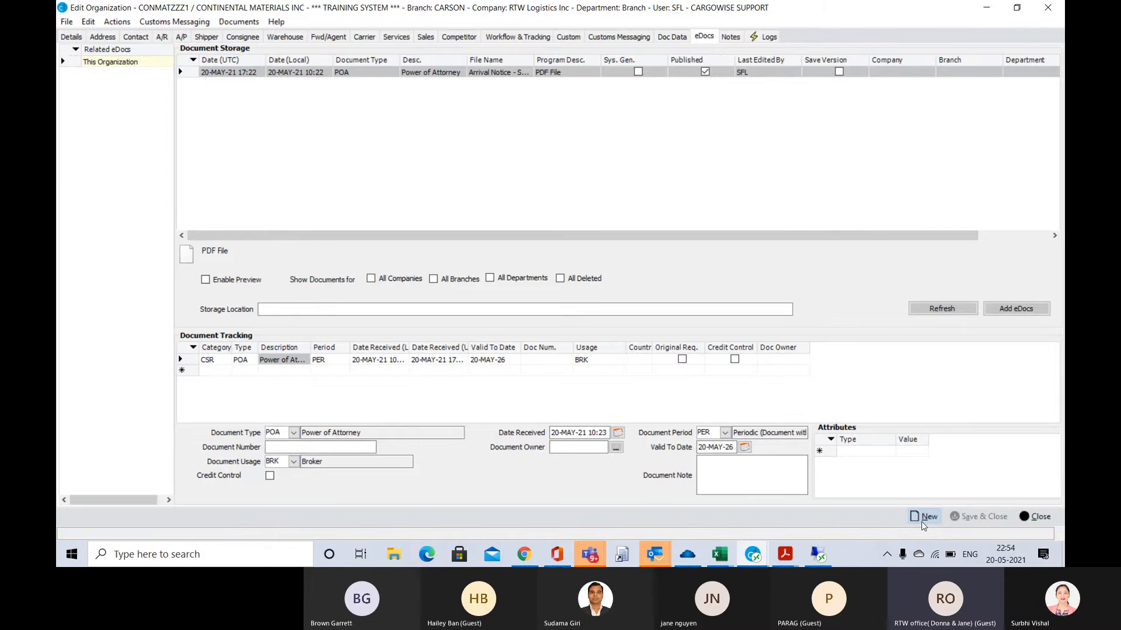
left_click(1043, 516)
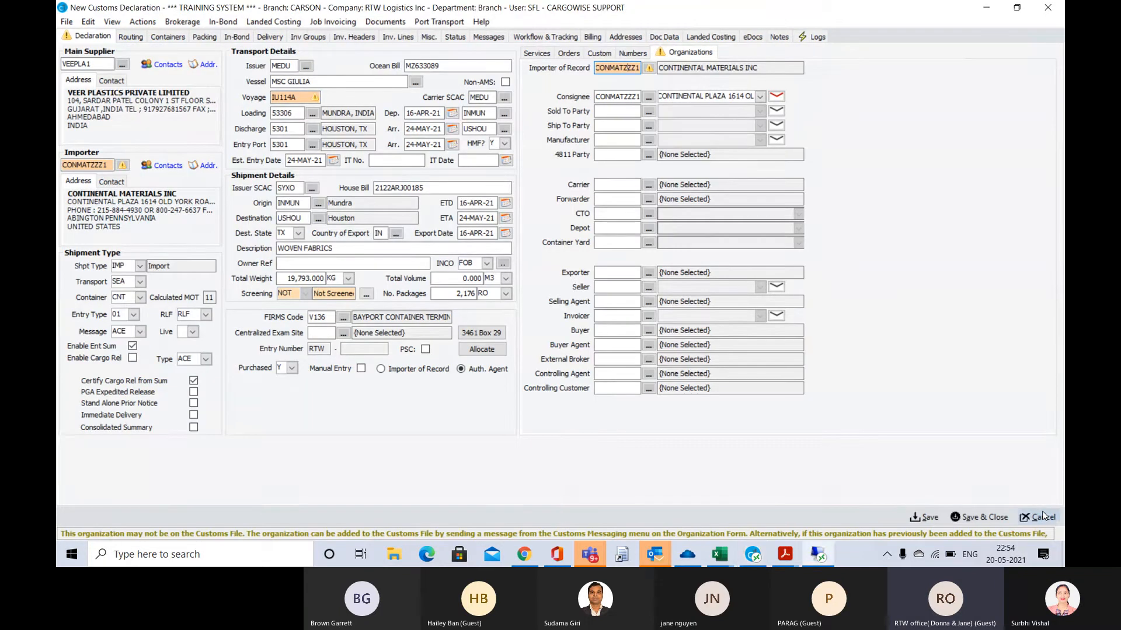
Enter VEEPLA1 as the declaration's Manufacturer with its default address
key("Tab")
key("ctrl+c")
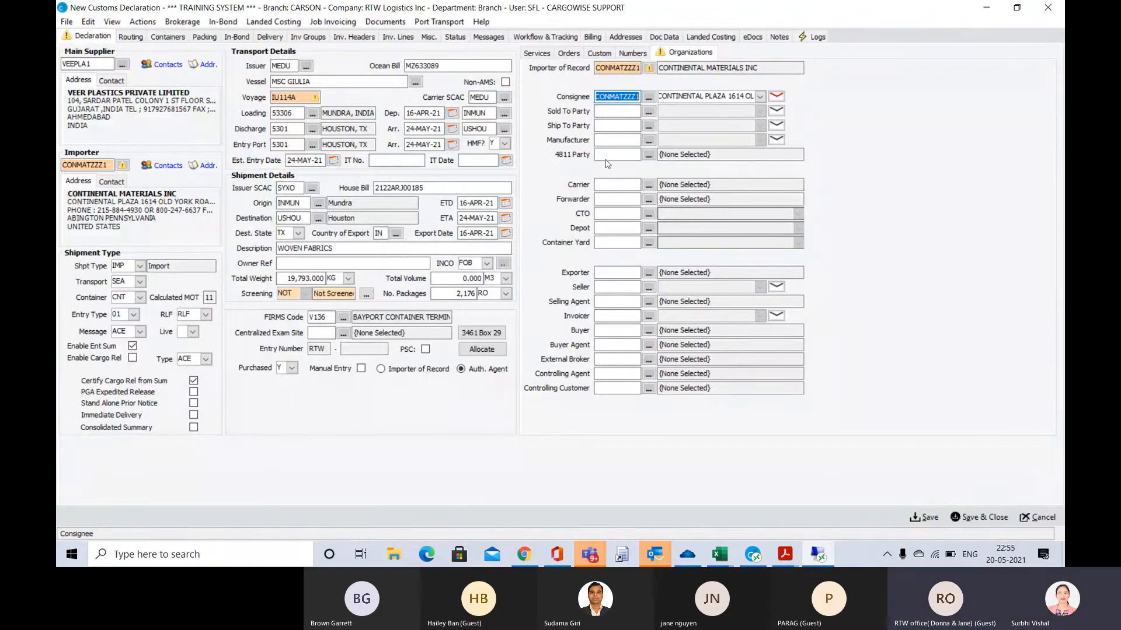
left_click(598, 139)
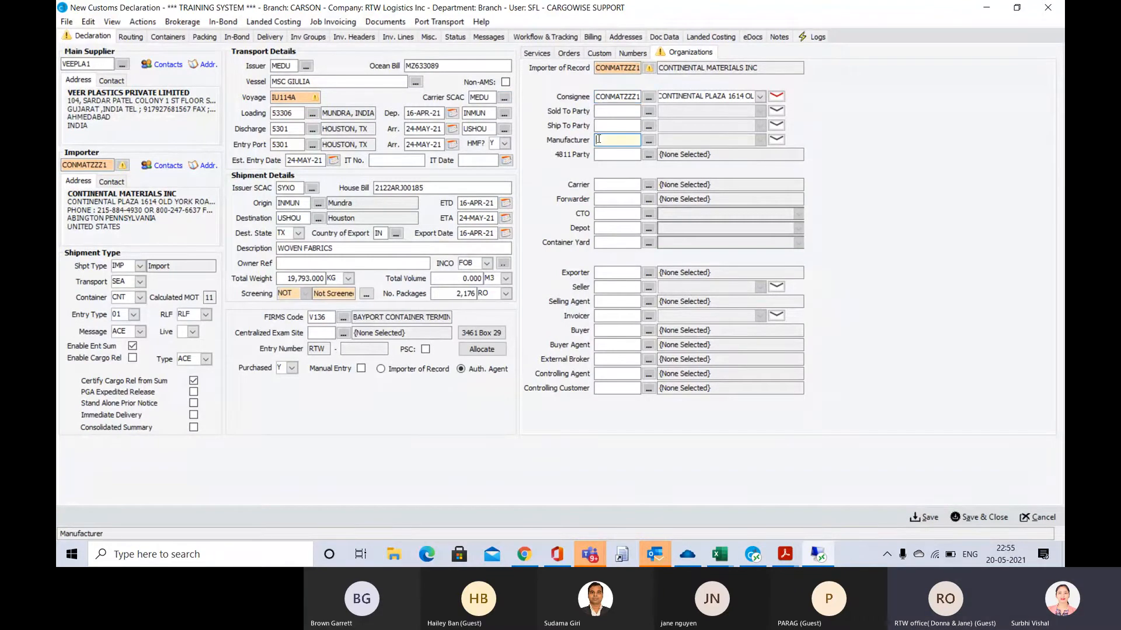
type("VEEPLA1")
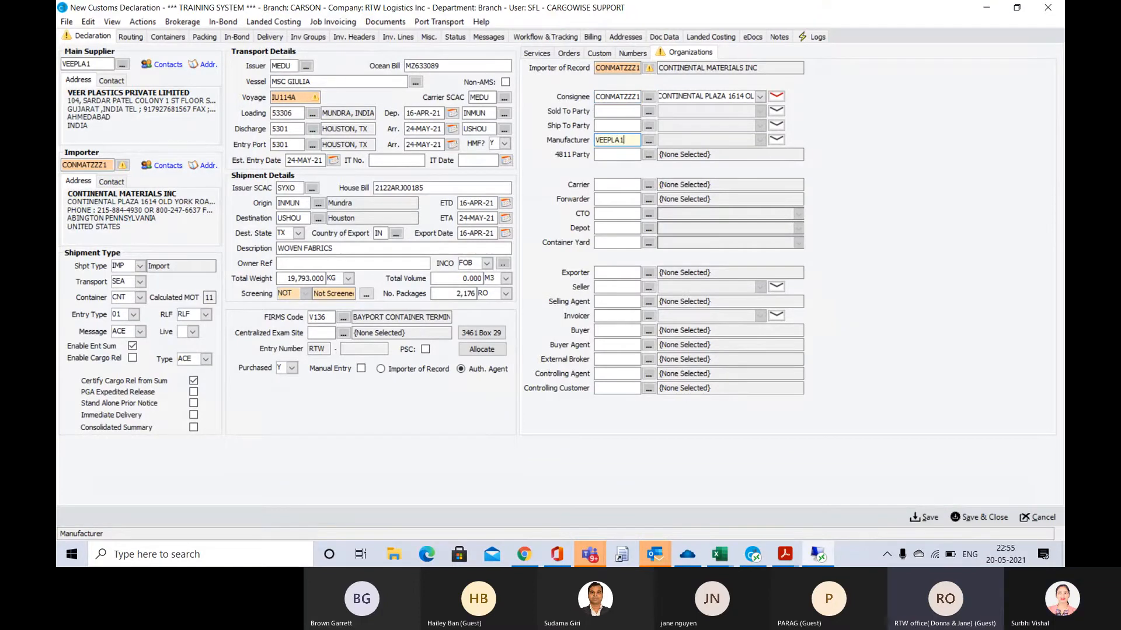
key("Tab")
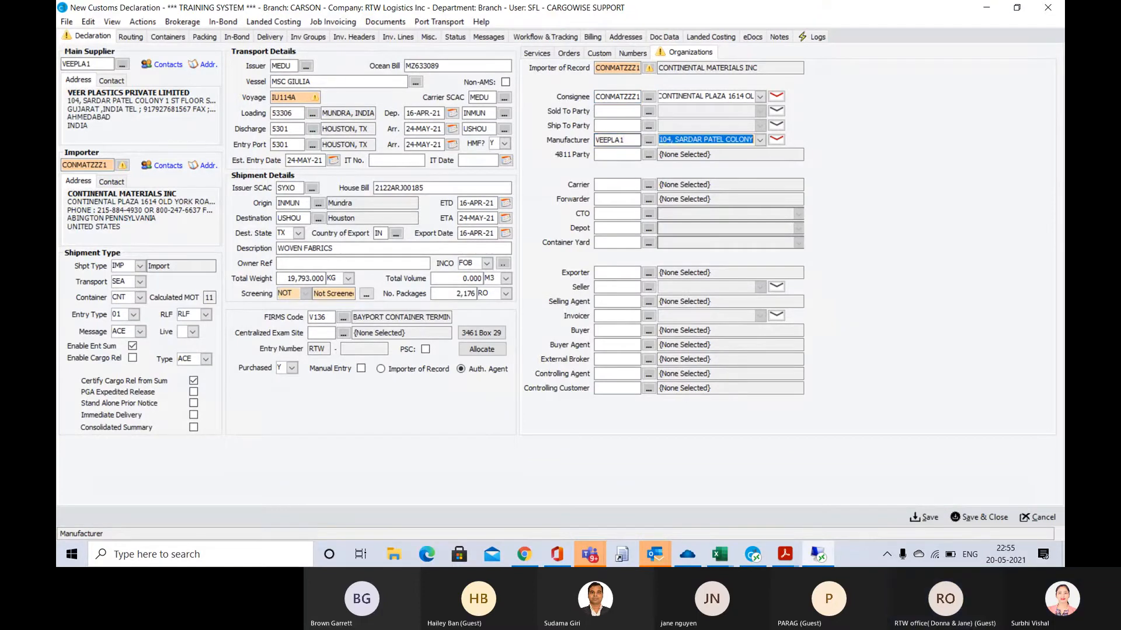
Enter CONMATZZZ1 as both the Ship To Party and the Sold To Party of the declaration
left_click(604, 126)
key("ctrl+v")
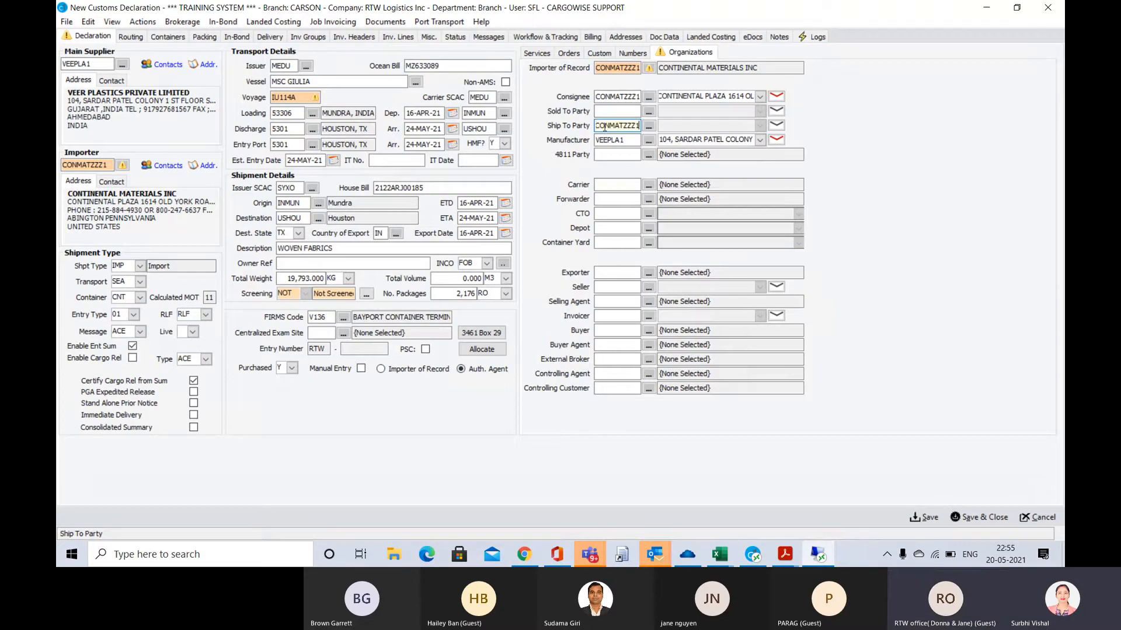
left_click(599, 111)
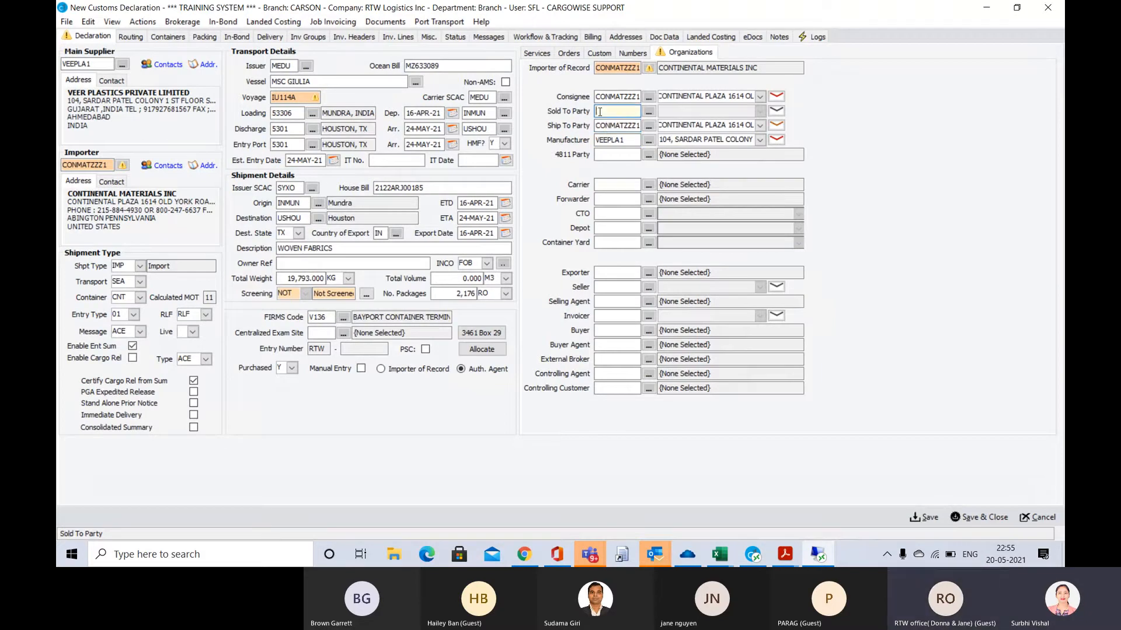
key("ctrl+v")
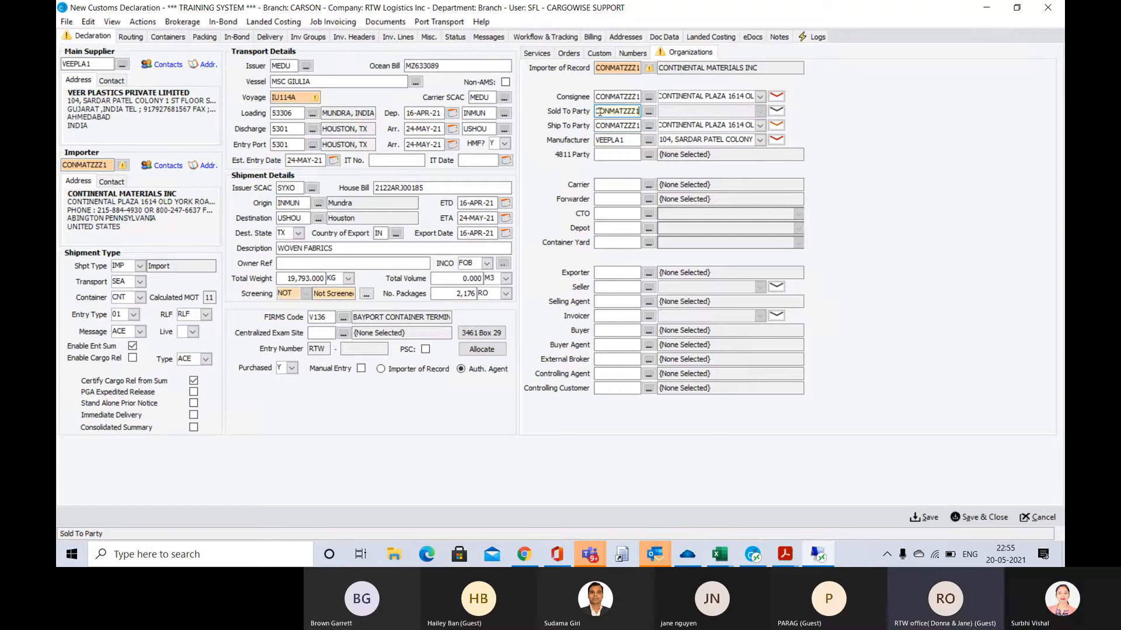
key("Tab")
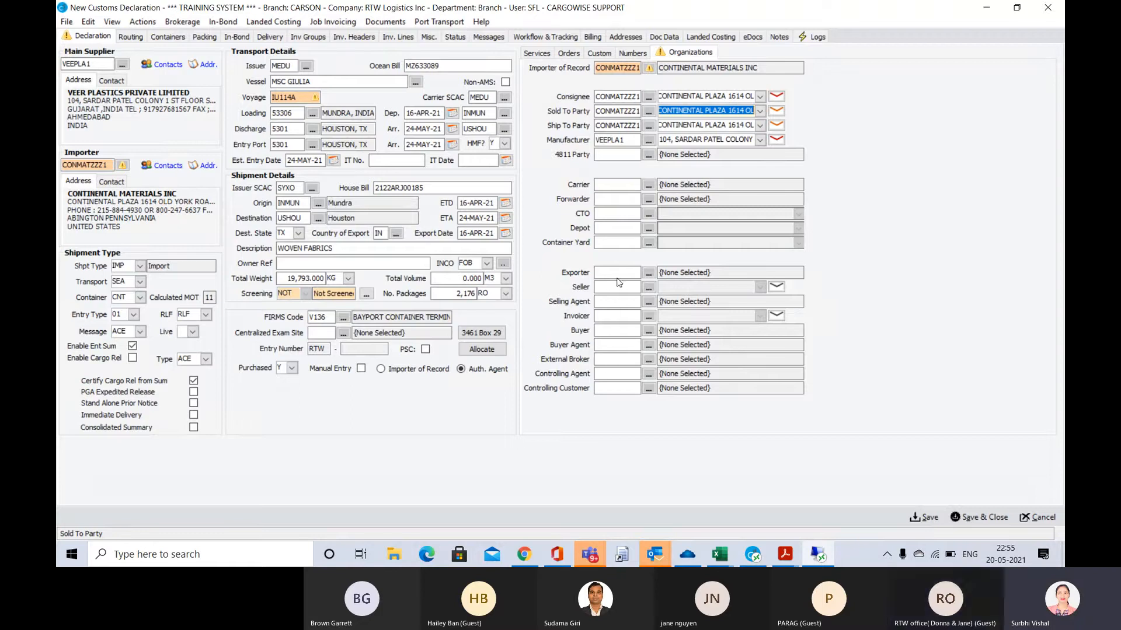
left_click(600, 184)
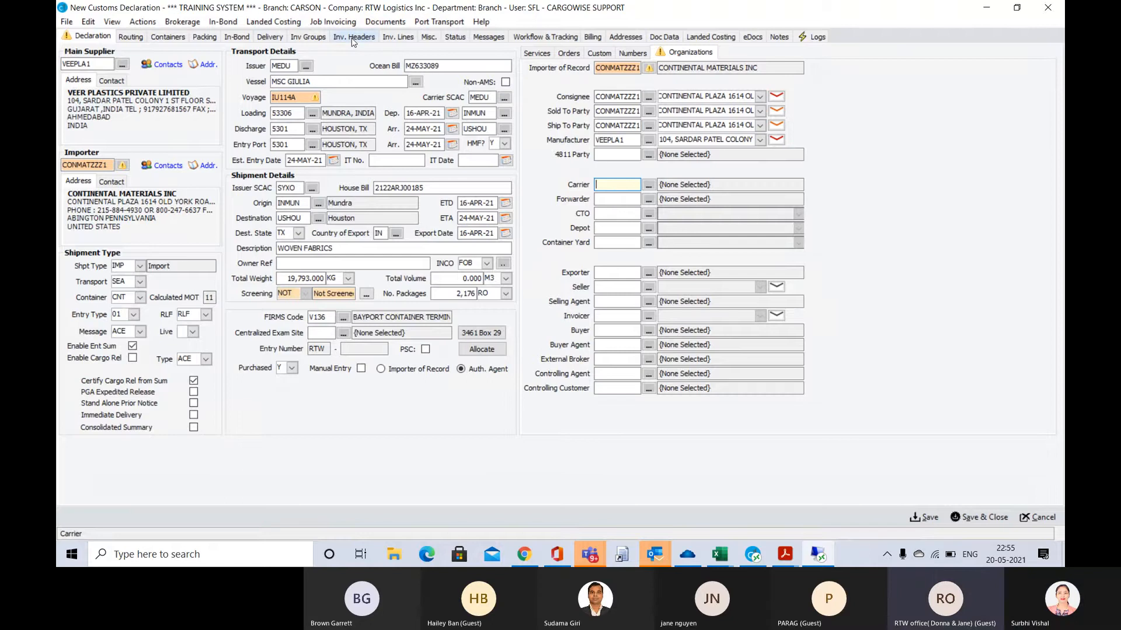
Try to save the declaration and examine the details of the save errors
left_click(929, 518)
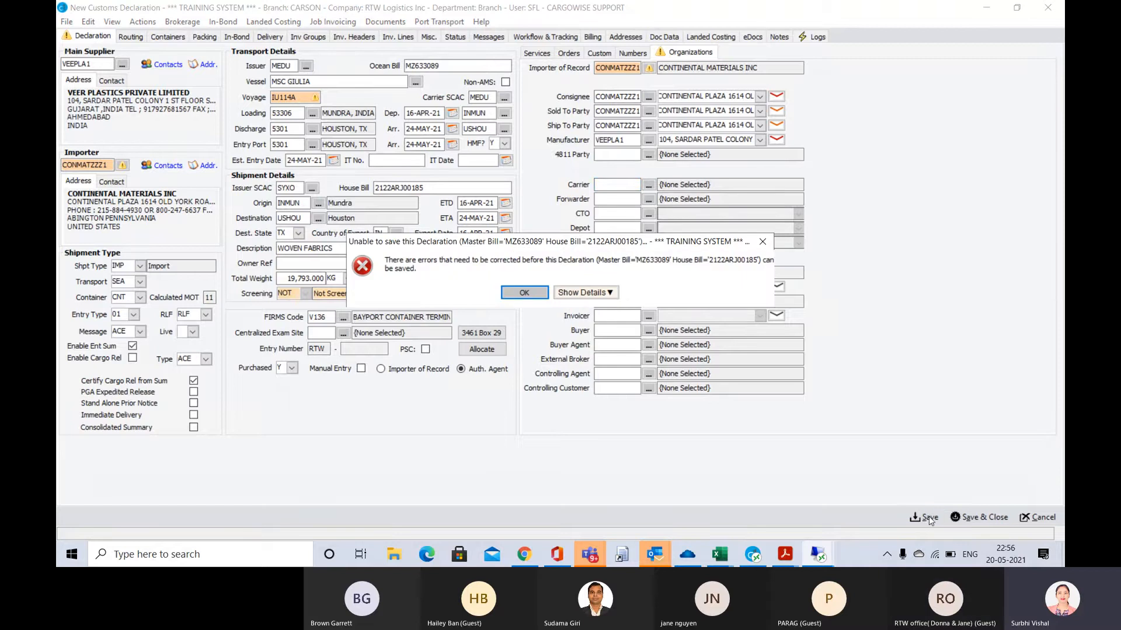
left_click(610, 294)
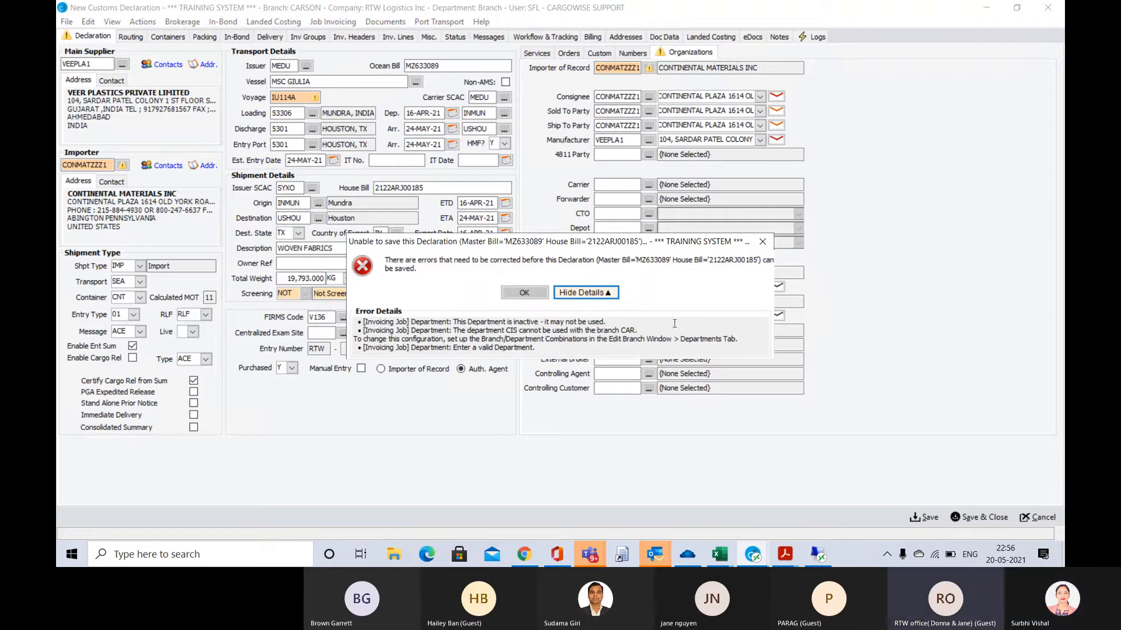
left_click(760, 241)
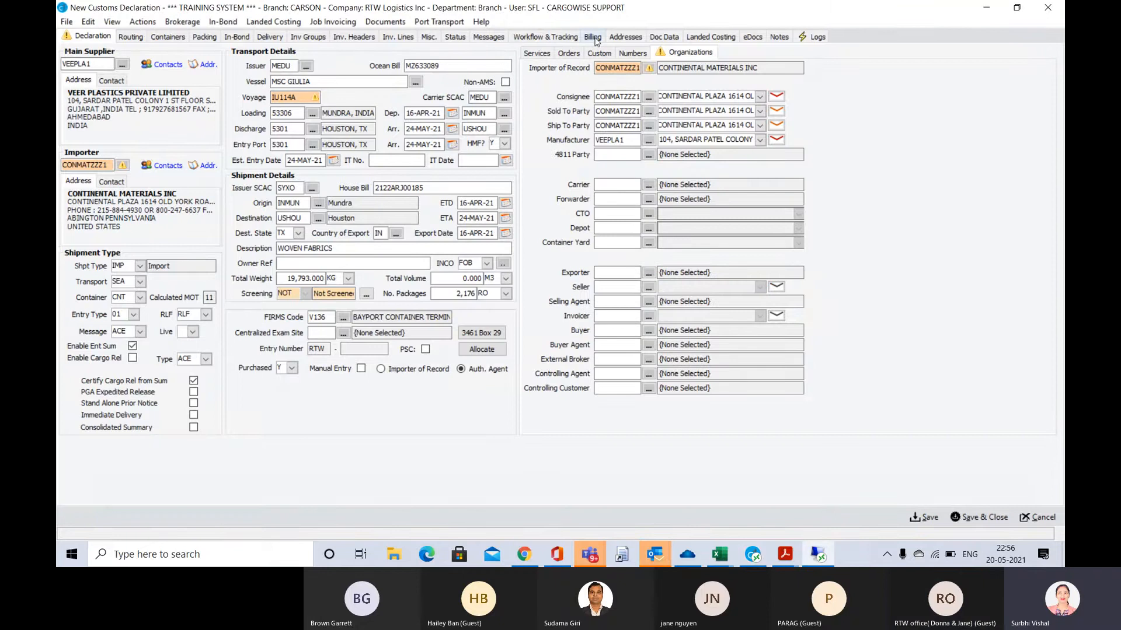
Set the department in the declaration's billing details to FES
left_click(621, 39)
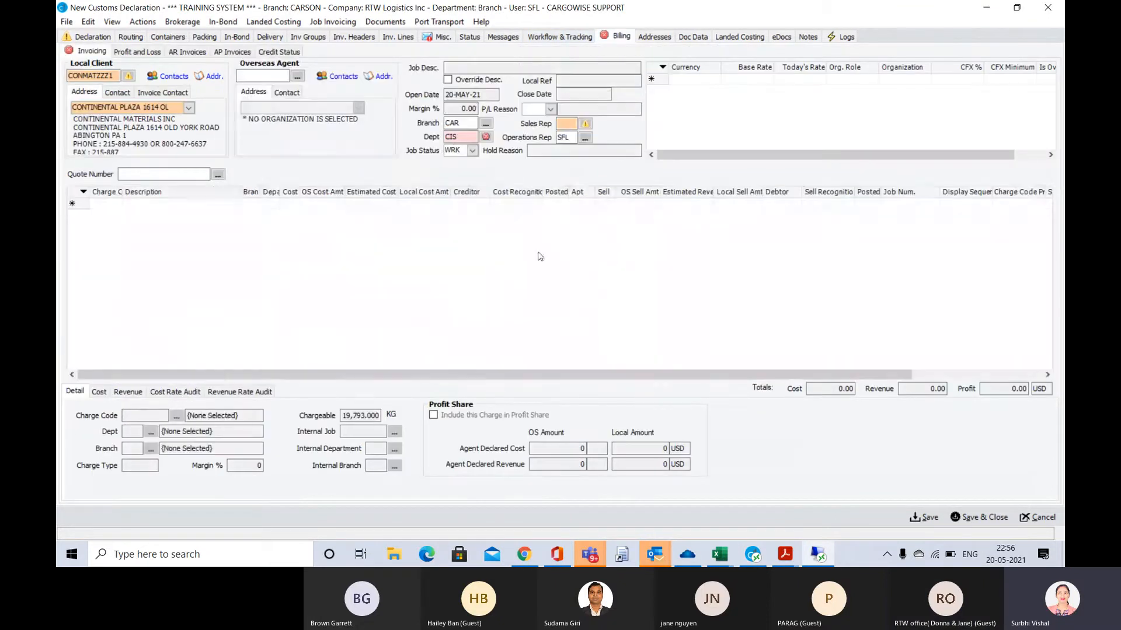
left_click(459, 137)
key("BackSpace")
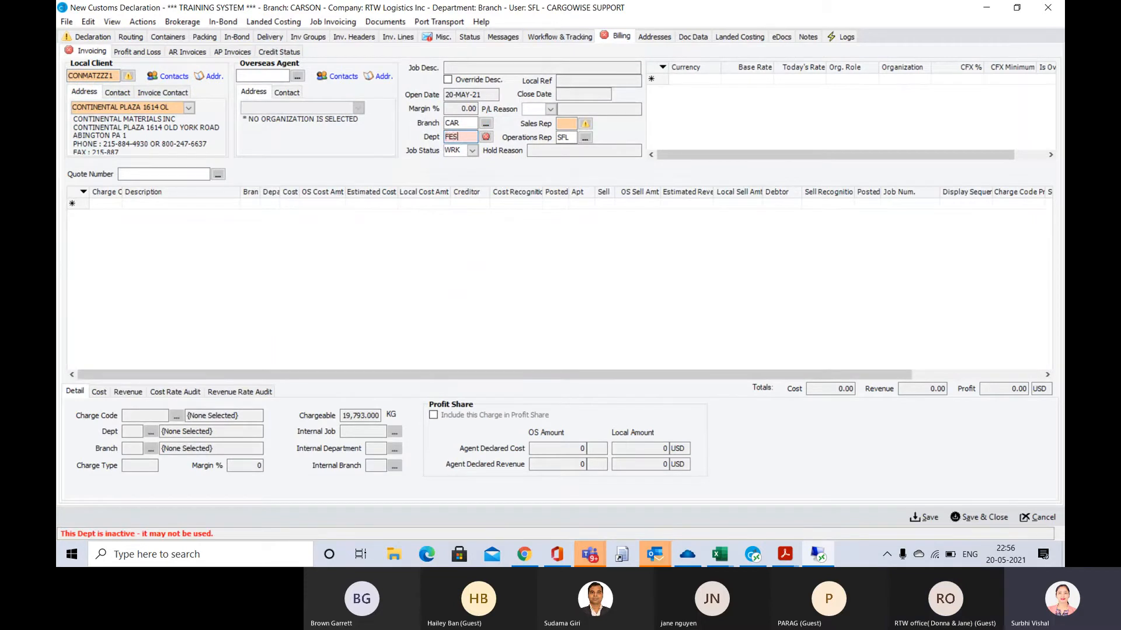
key("Tab")
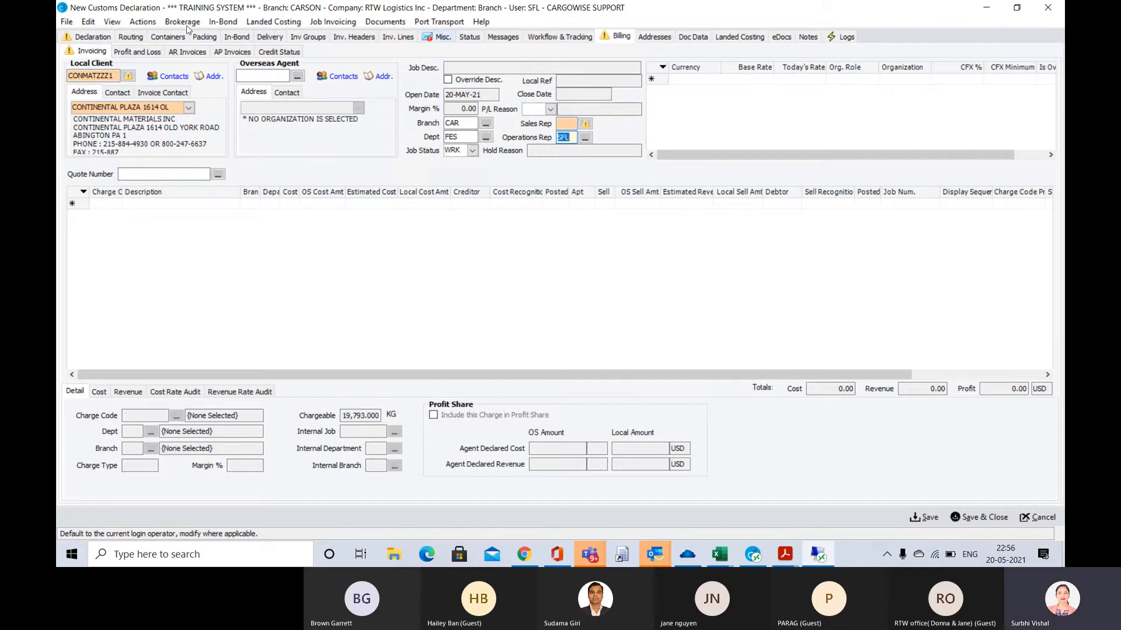
Save the declaration, storing the supplier-buyer relationship, declining autorating, reloading the updated organization and saving again
left_click(85, 37)
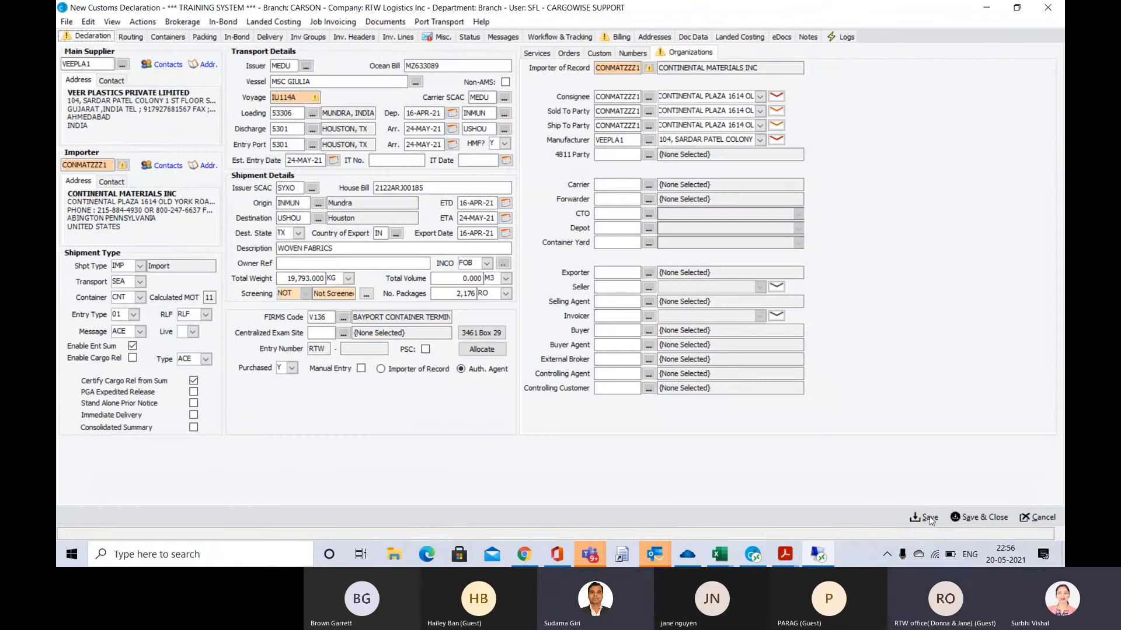
left_click(927, 517)
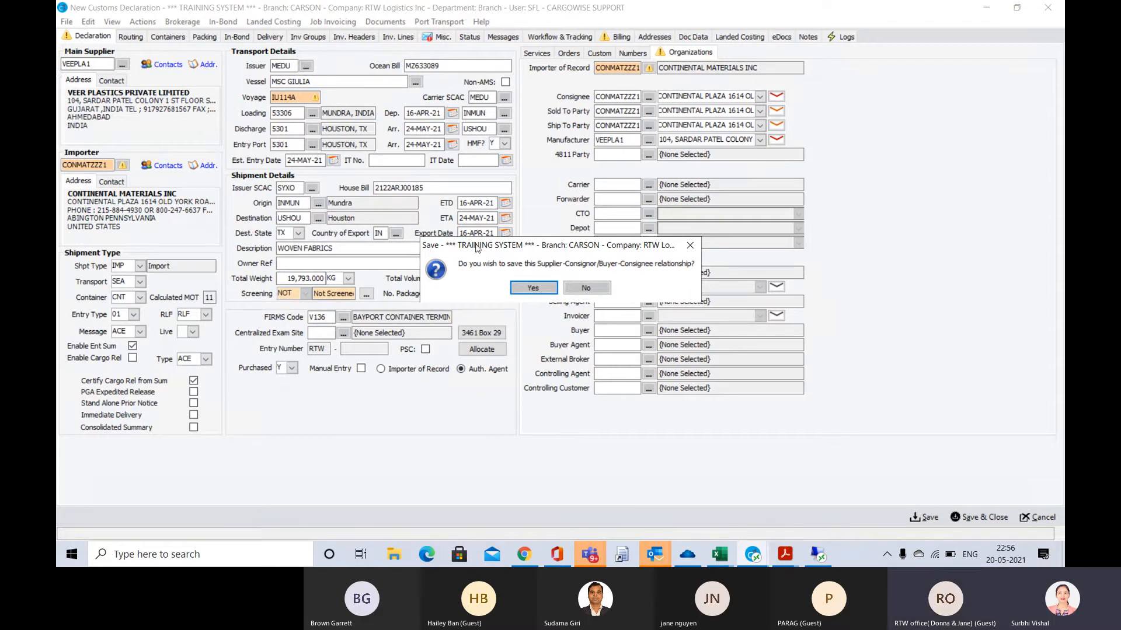
left_click(532, 289)
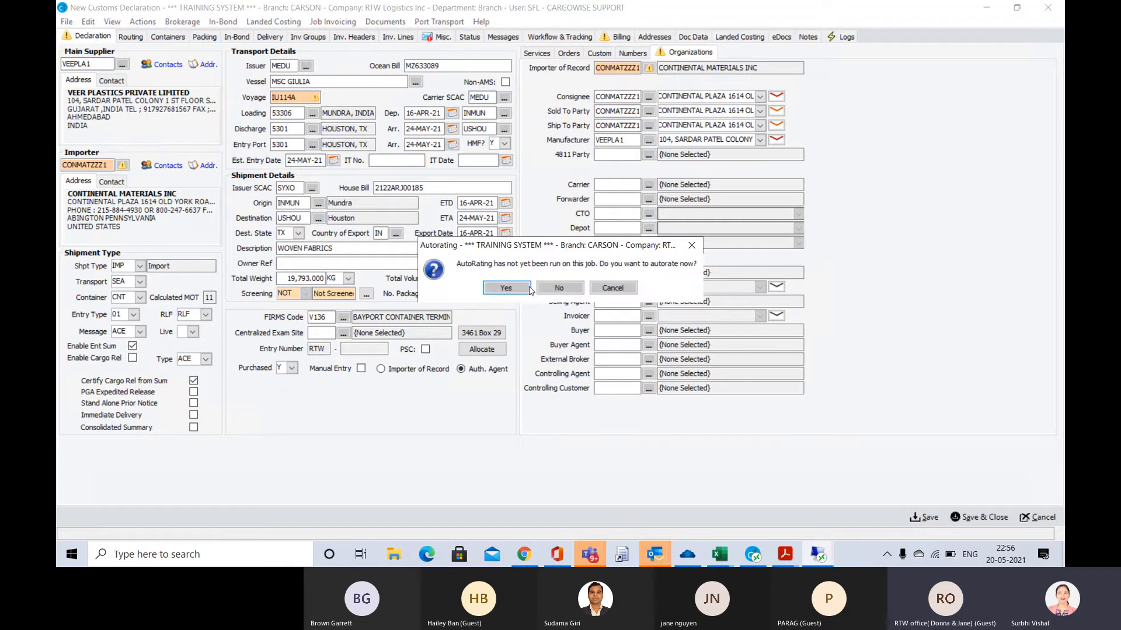
left_click(546, 289)
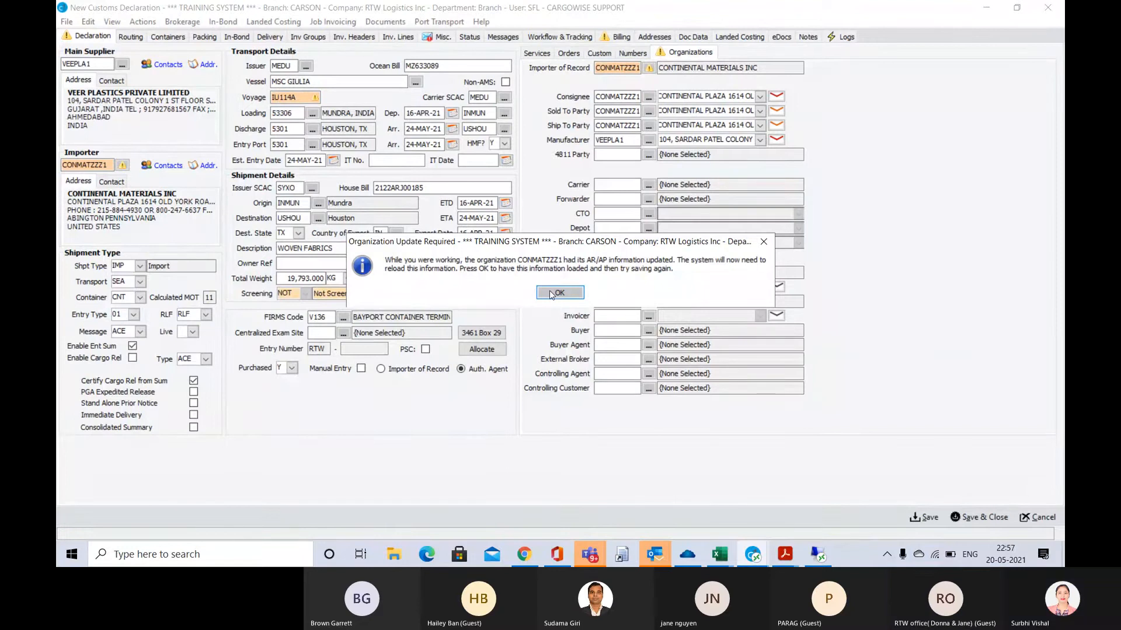
left_click(551, 294)
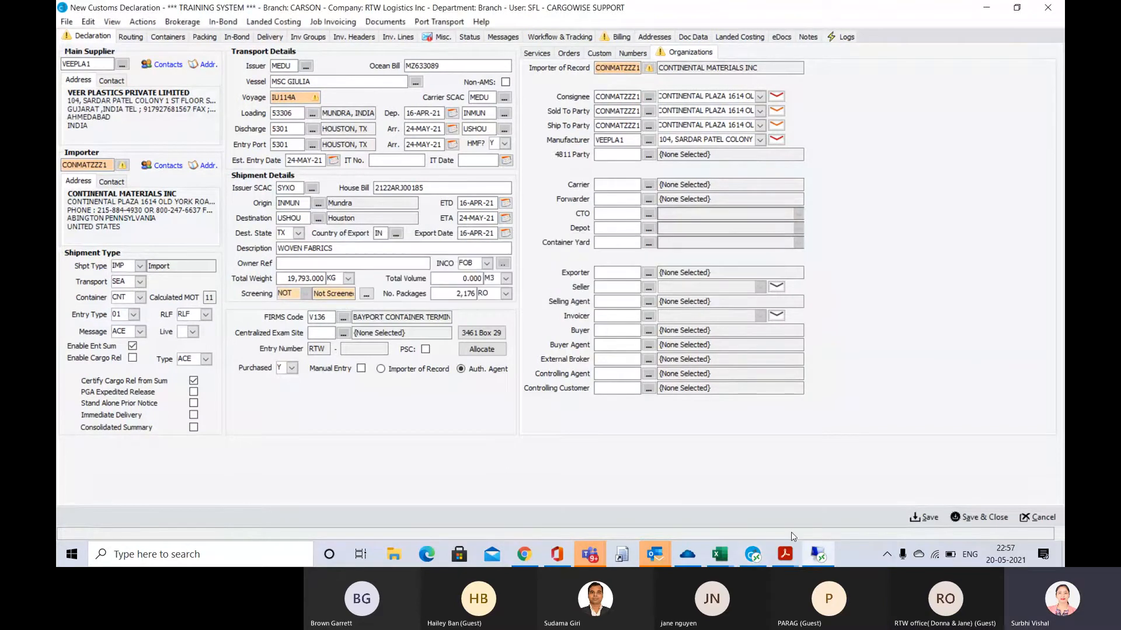
left_click(926, 518)
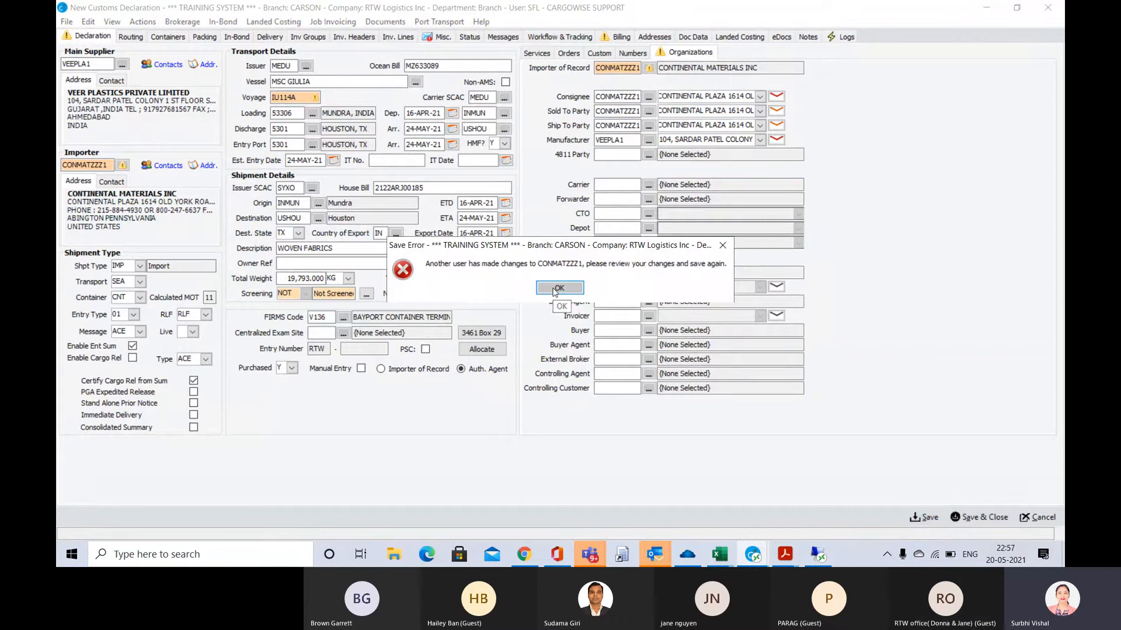
left_click(558, 289)
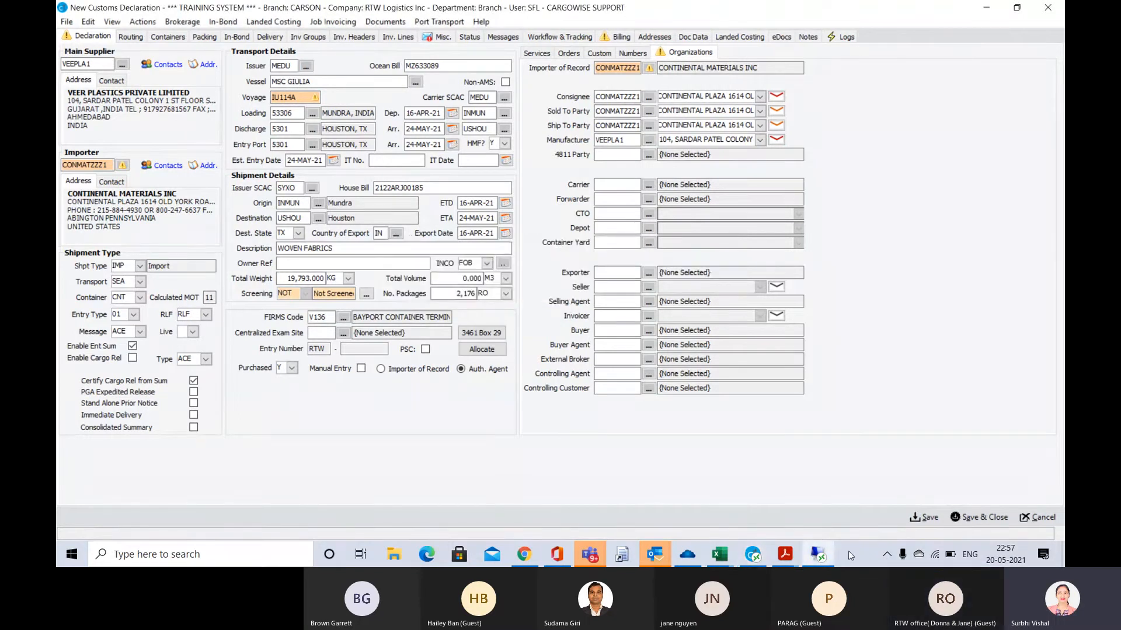
mouse_move(752, 559)
left_click(924, 516)
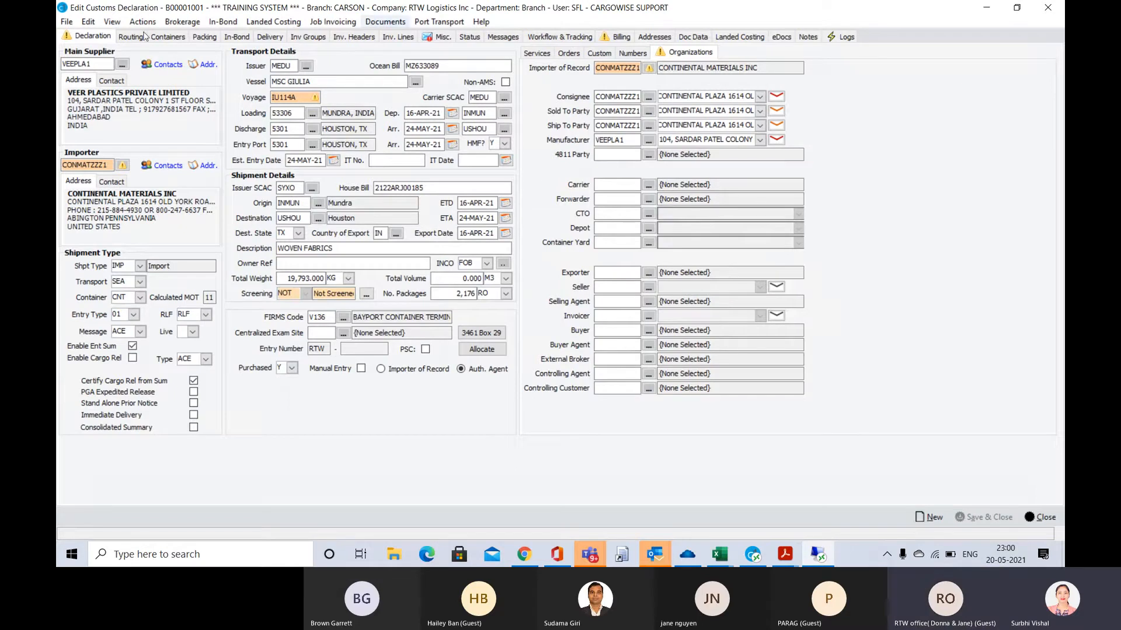
left_click(133, 39)
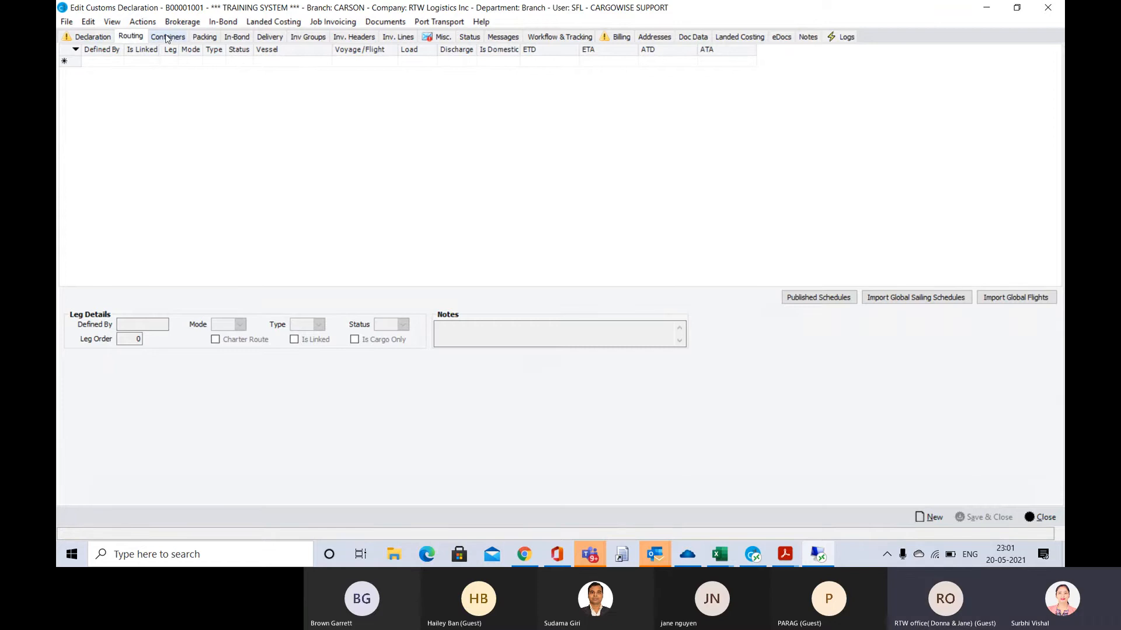
left_click(93, 37)
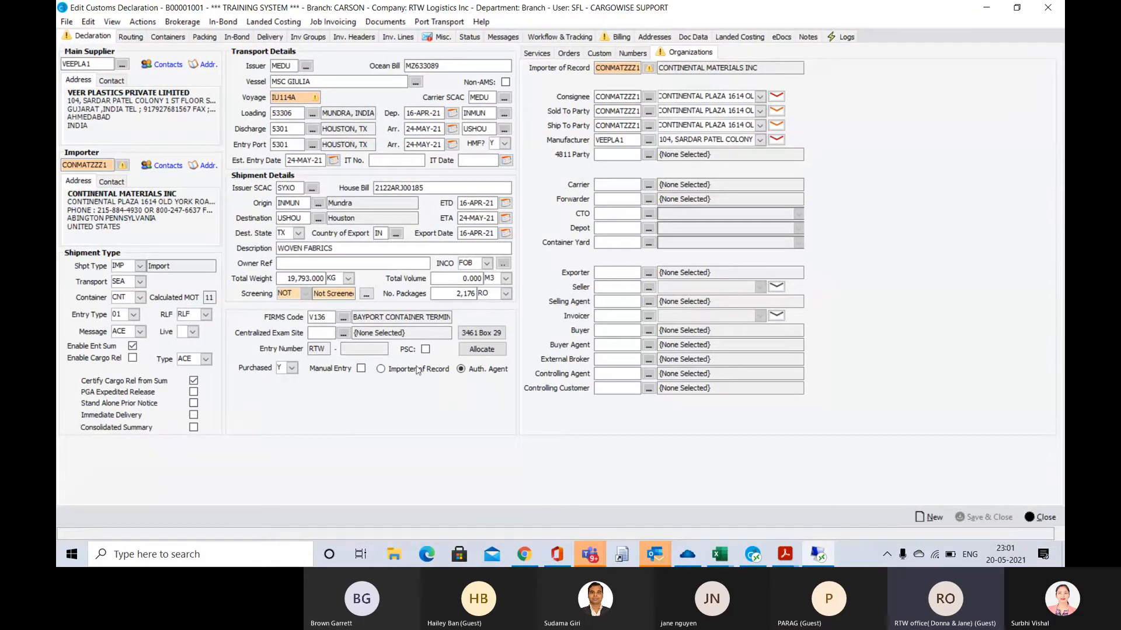
left_click(131, 37)
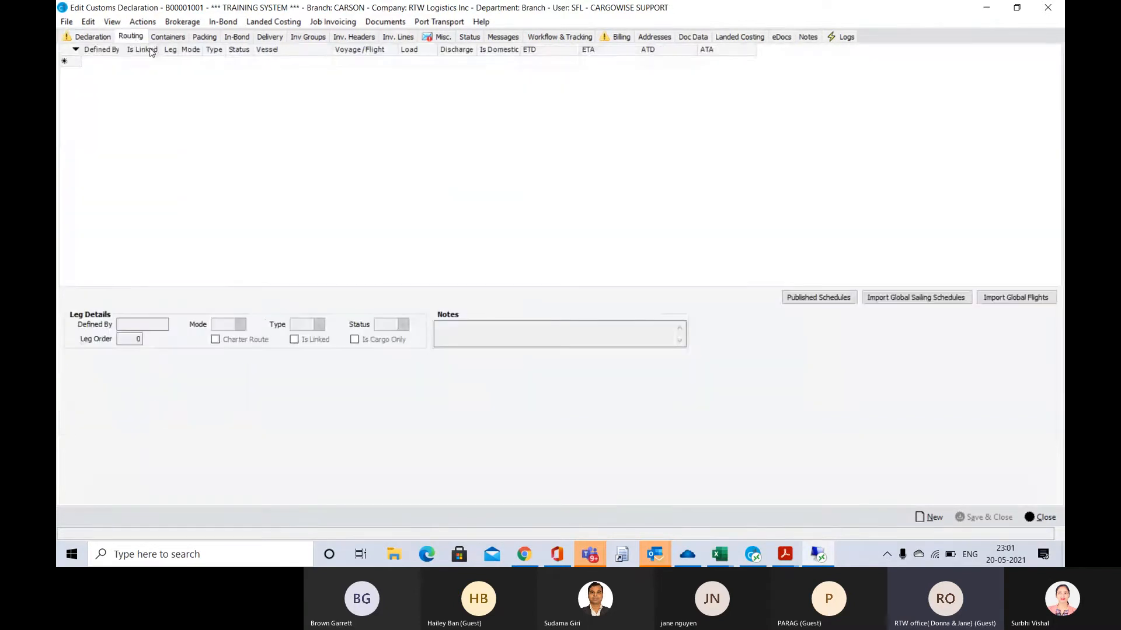
left_click(237, 62)
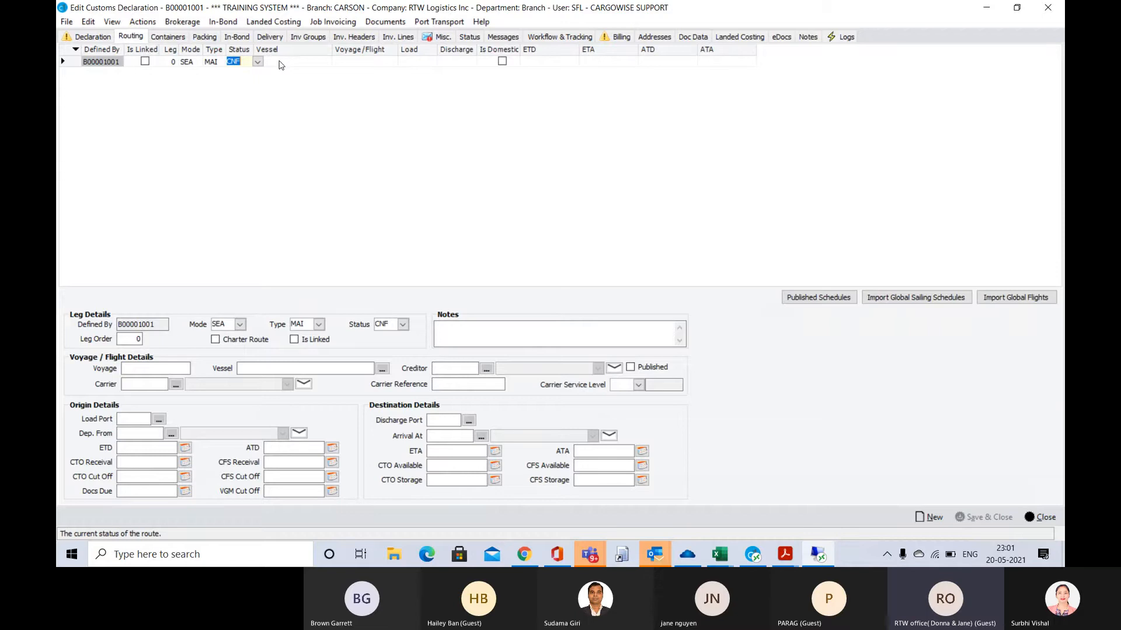
left_click(279, 61)
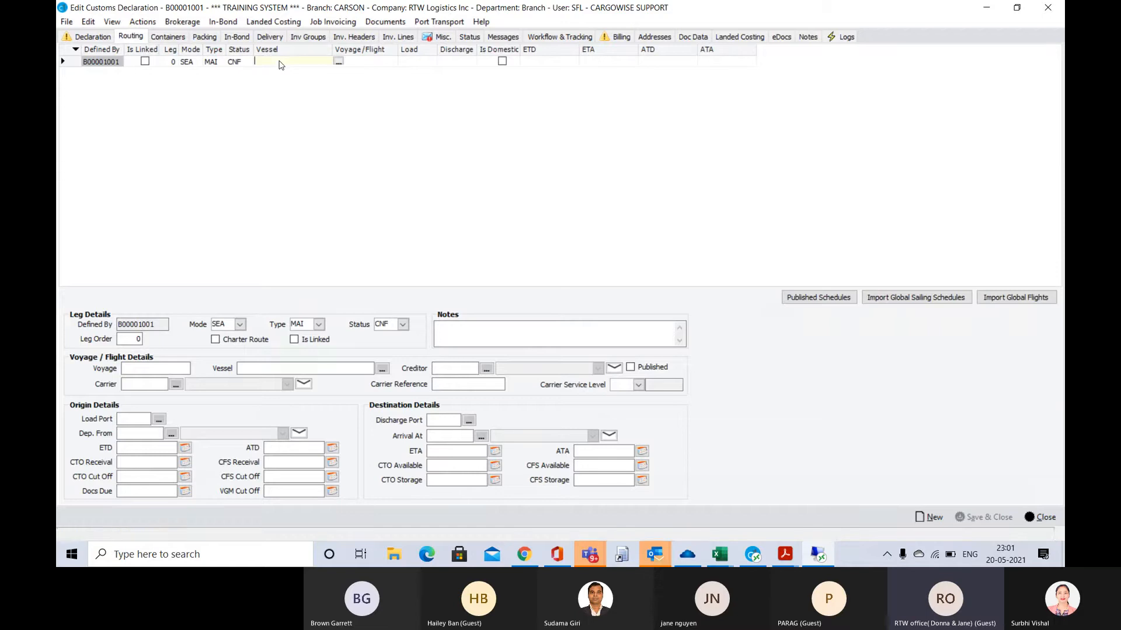
left_click(91, 38)
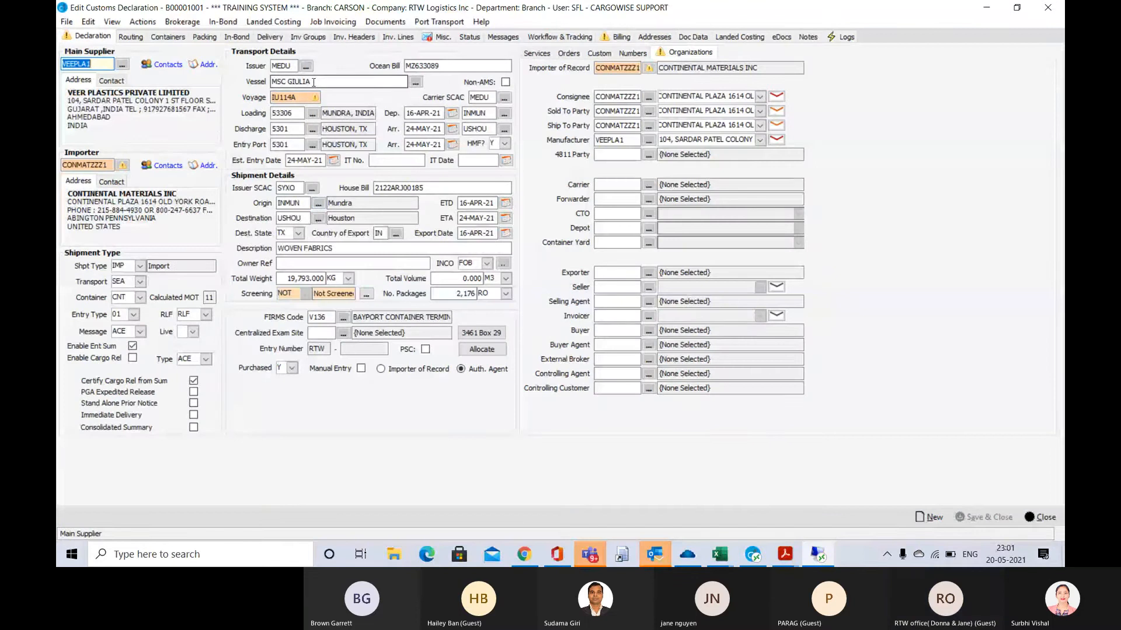
Copy the vessel name from the declaration and add a routing leg with vessel MSC GIULIA
left_click(272, 81)
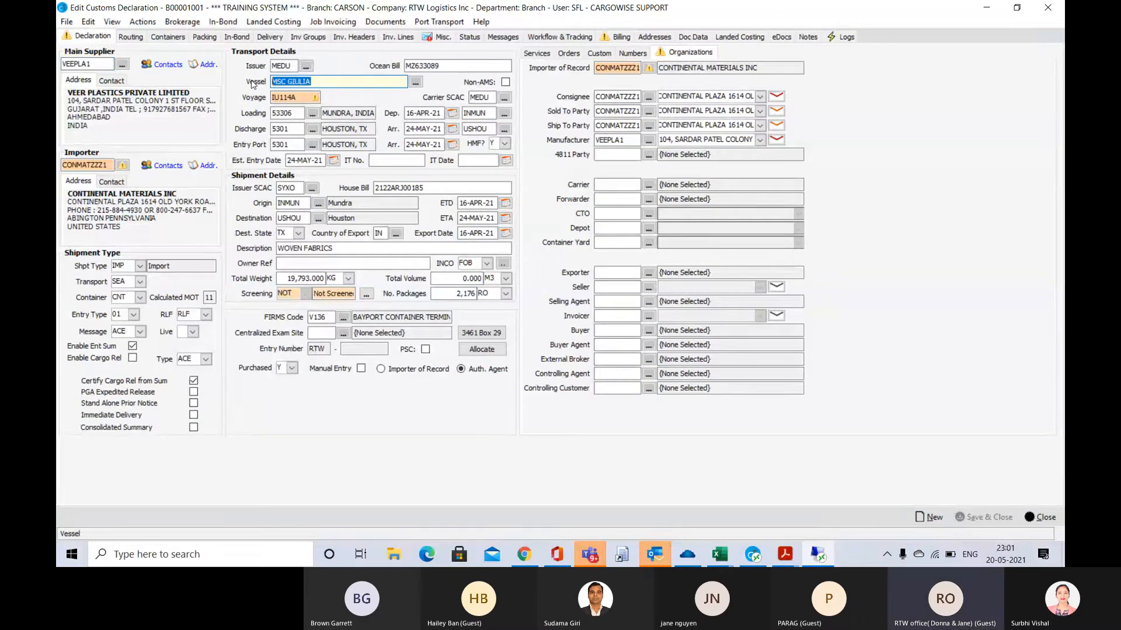
left_click(132, 37)
left_click(94, 37)
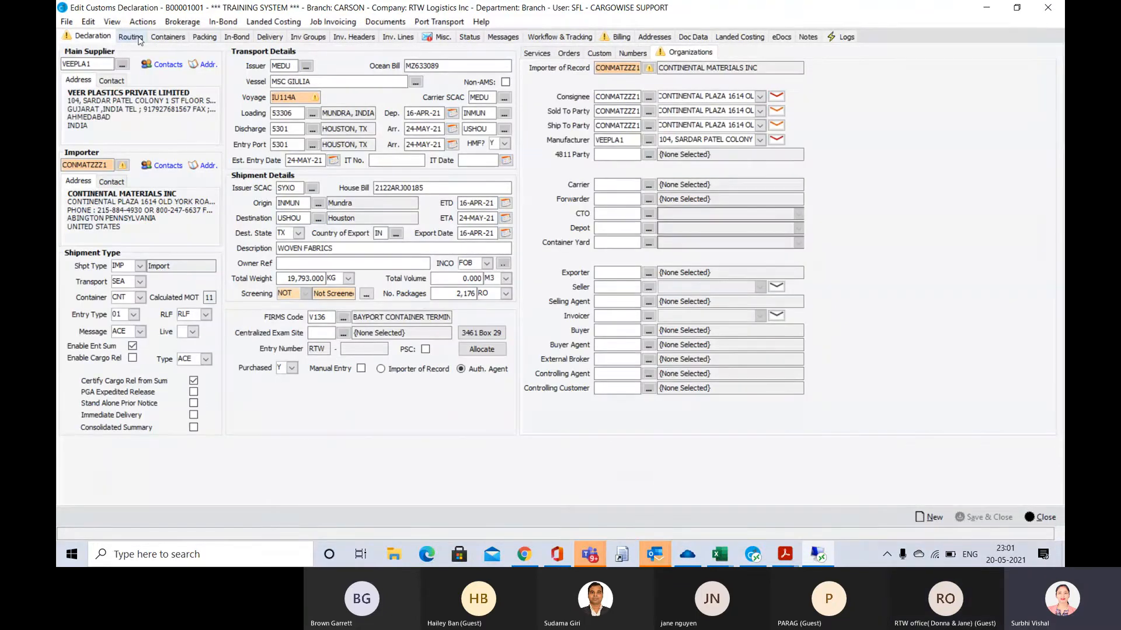
left_click(139, 37)
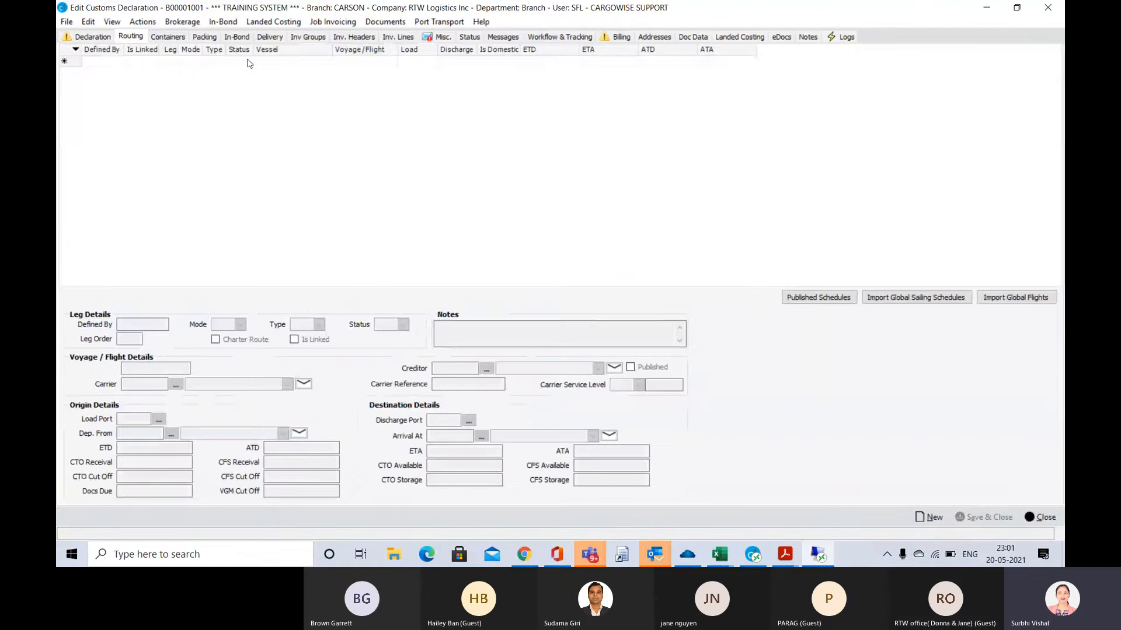
left_click(279, 62)
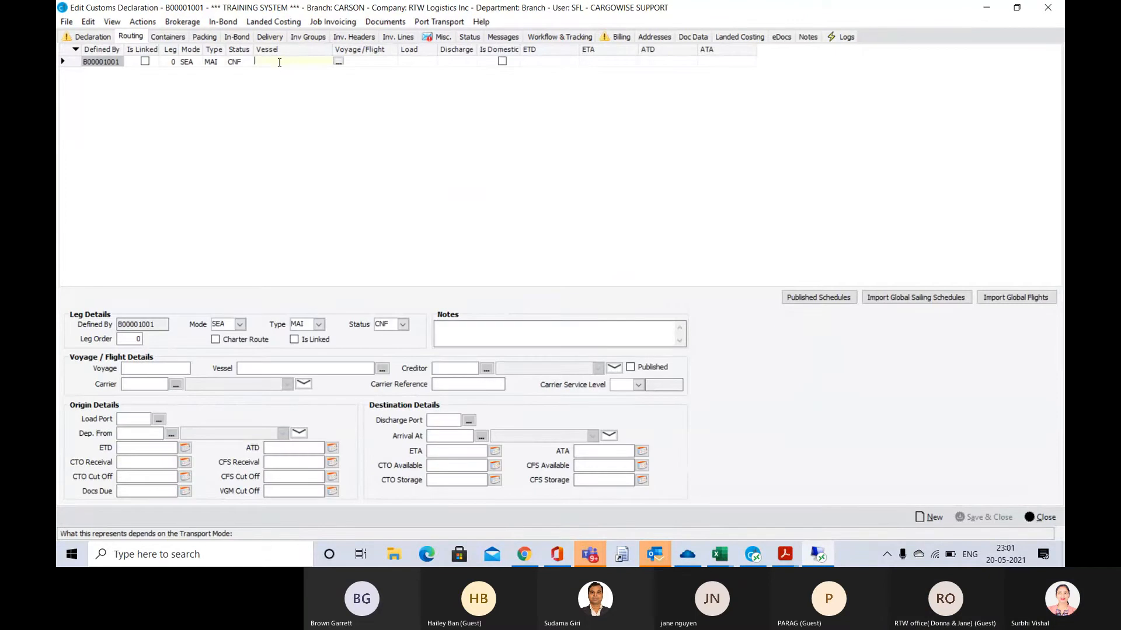
type("MSC GIULIA")
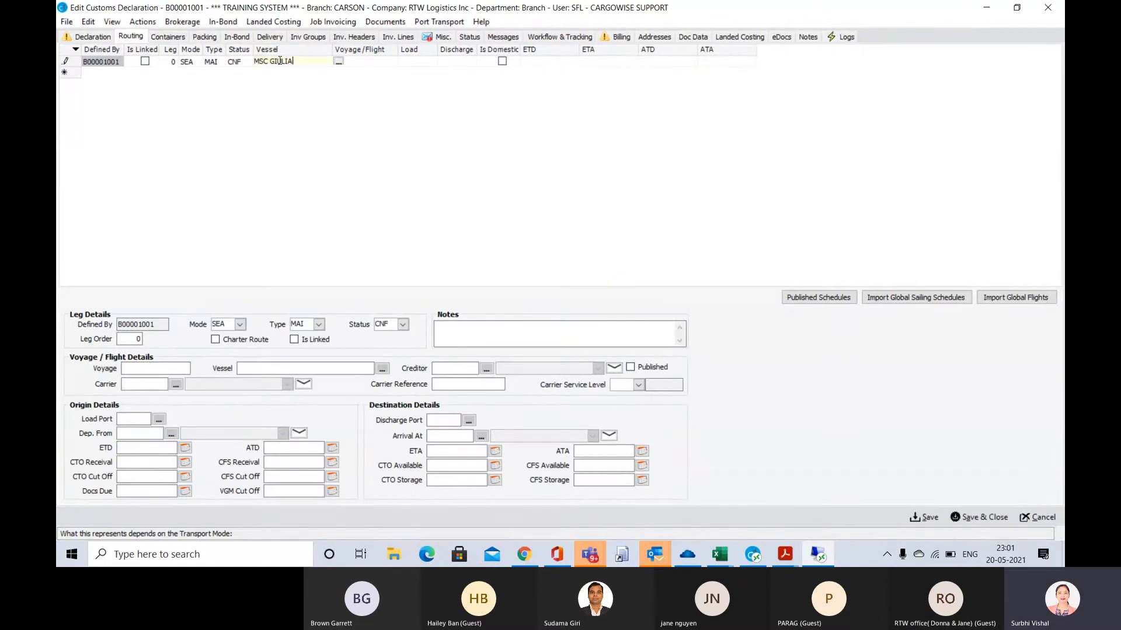
key("Tab")
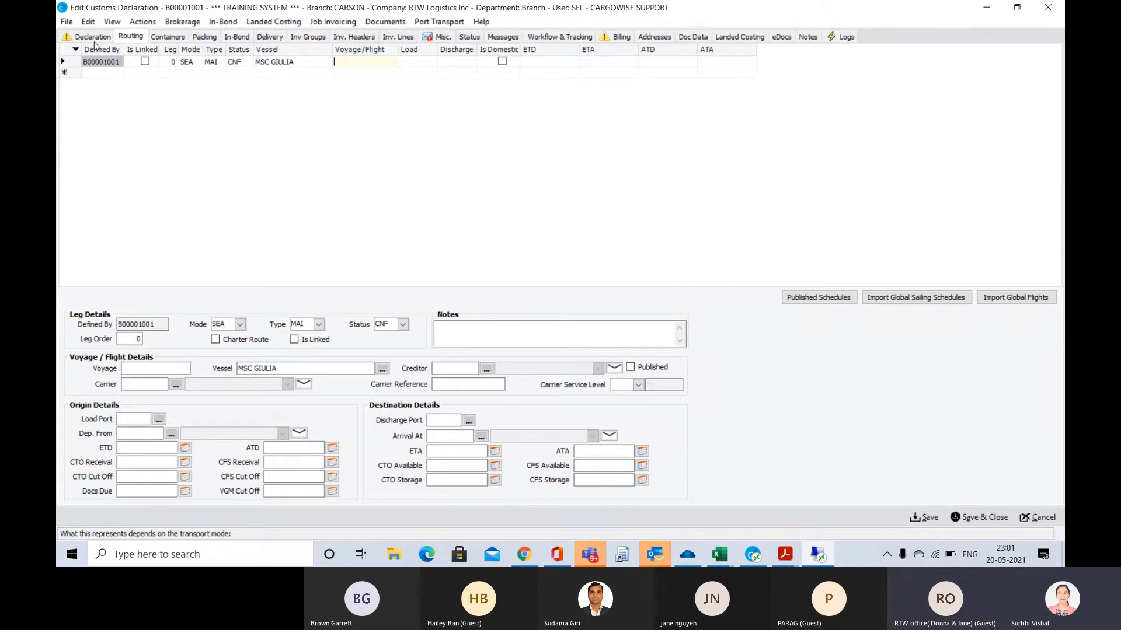
Copy voyage number IU114A from the arrival notice in Adobe Acrobat Reader, return to CargoWise and discard the MSC GIULIA routing leg
key("alt+Tab")
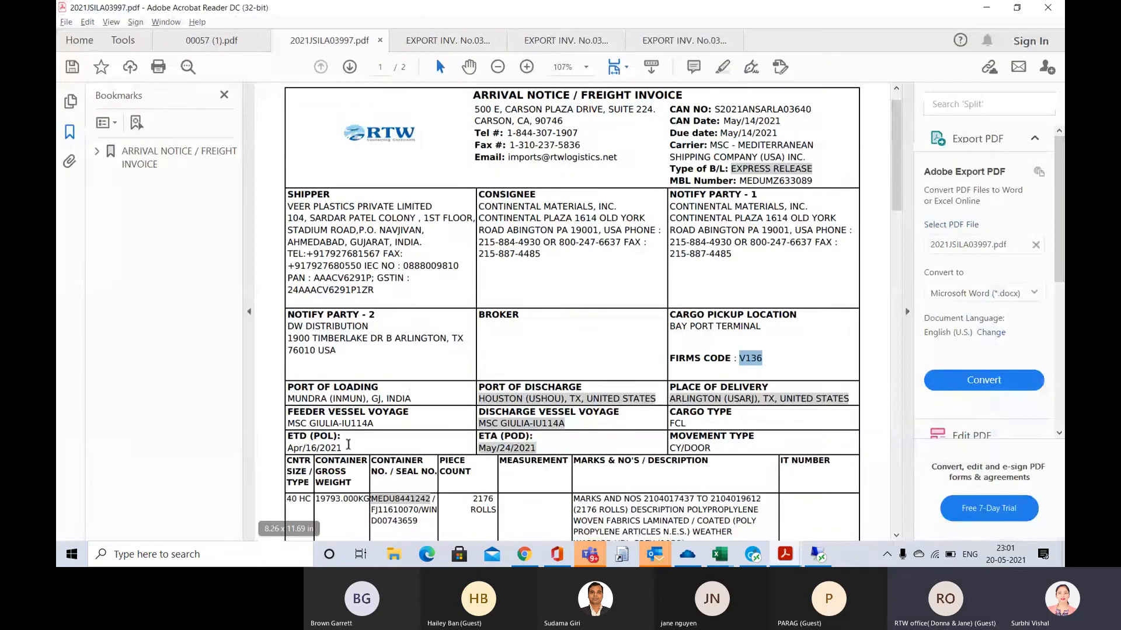
double_click(358, 425)
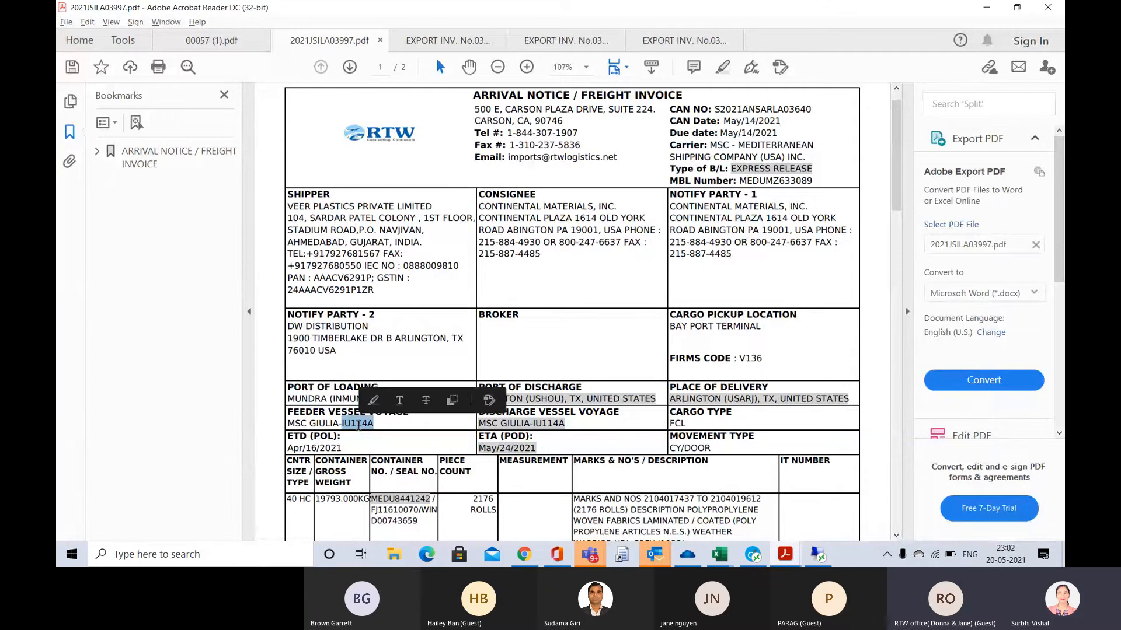
key("alt+Tab")
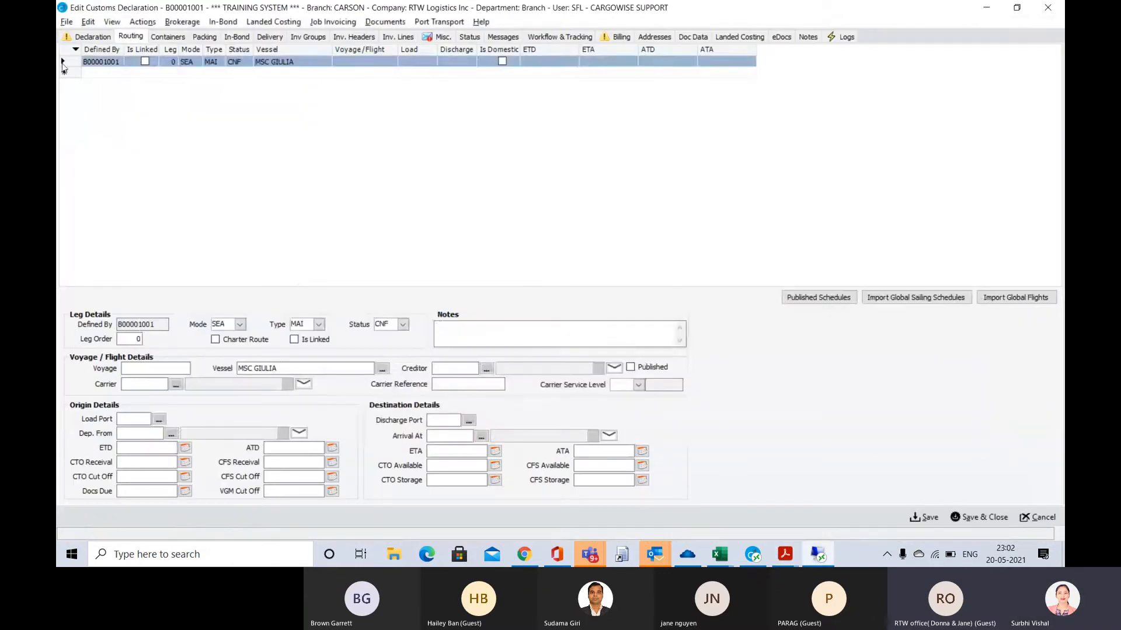
Copy container number MEDU8441242 from the arrival notice in Adobe Acrobat Reader and add it as a container in the CargoWise declaration
left_click(169, 37)
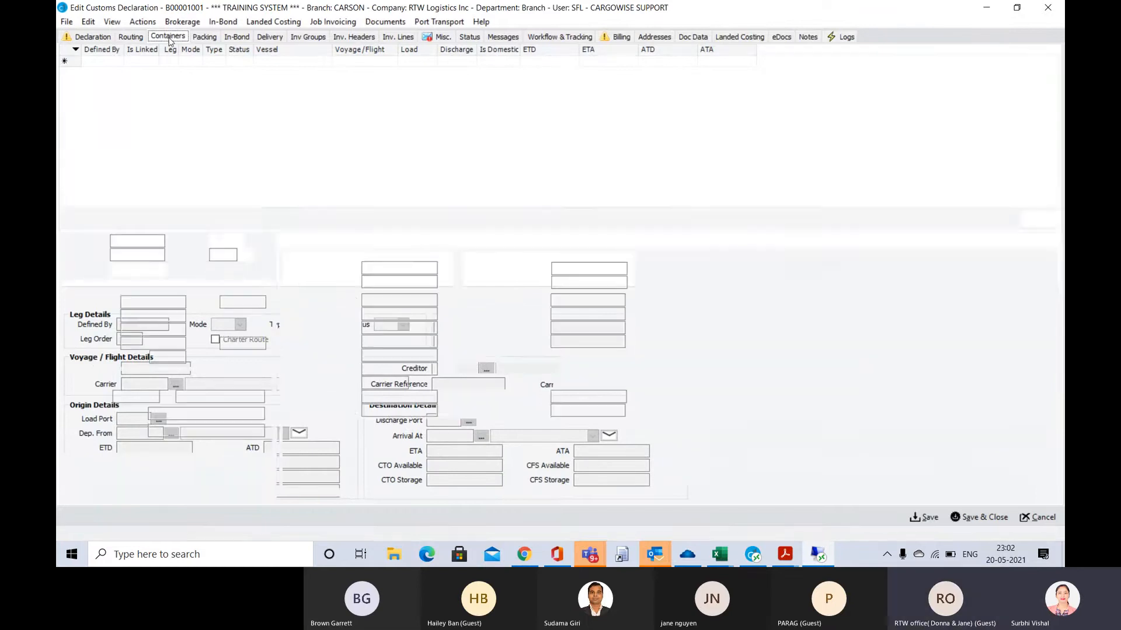
left_click(105, 74)
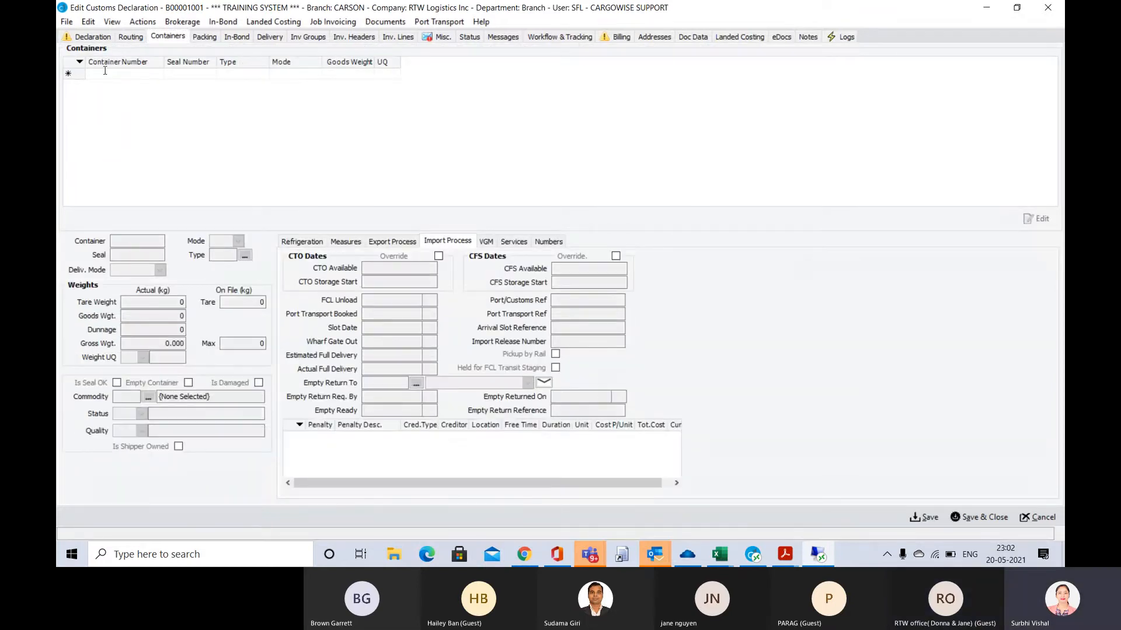
key("alt+Tab")
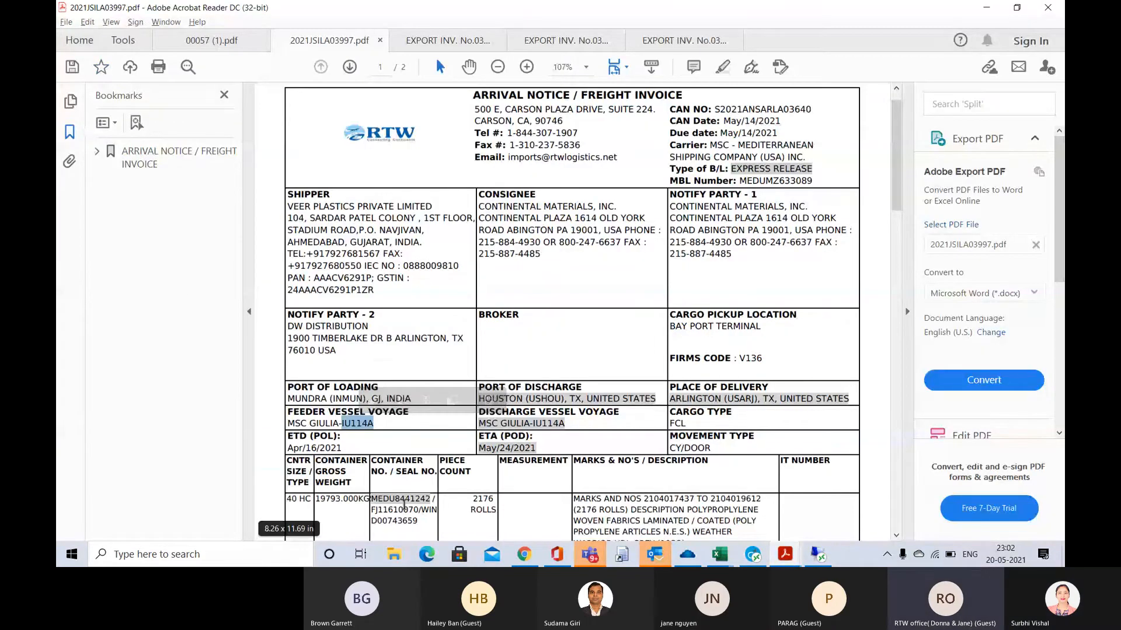
double_click(403, 503)
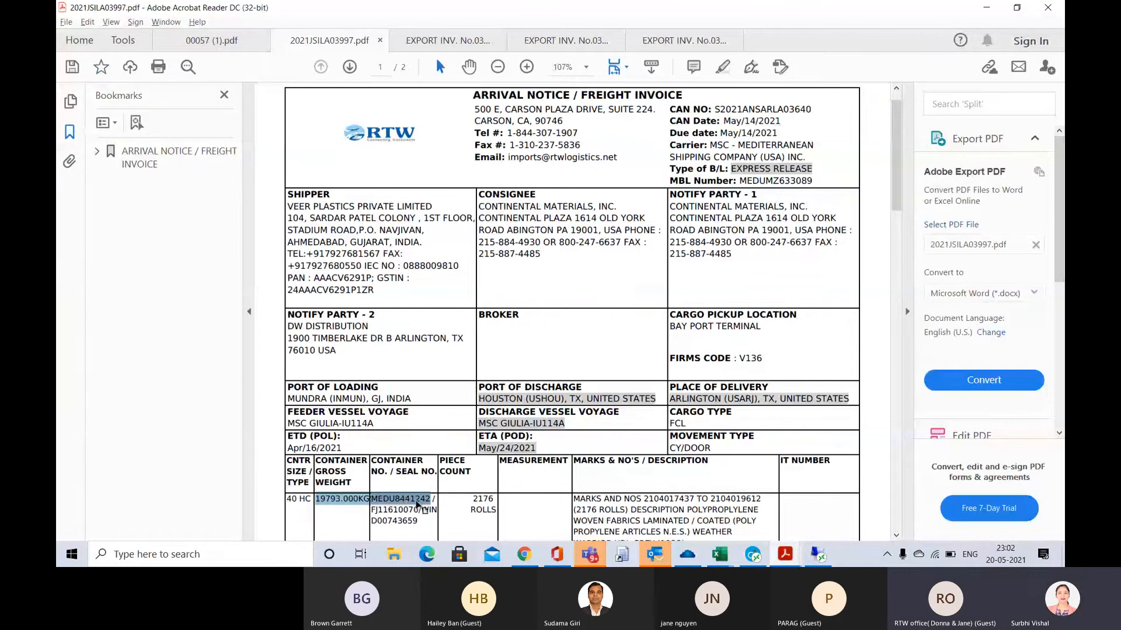
left_click(419, 503)
left_click_drag(431, 499, 376, 509)
key("ctrl+c")
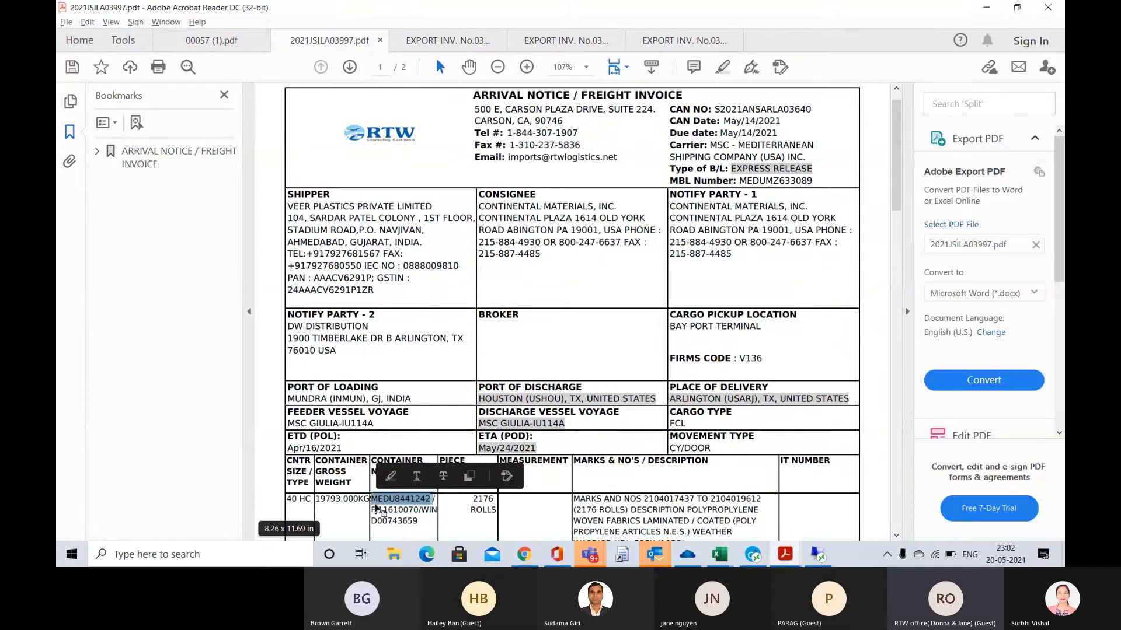
key("alt+Tab")
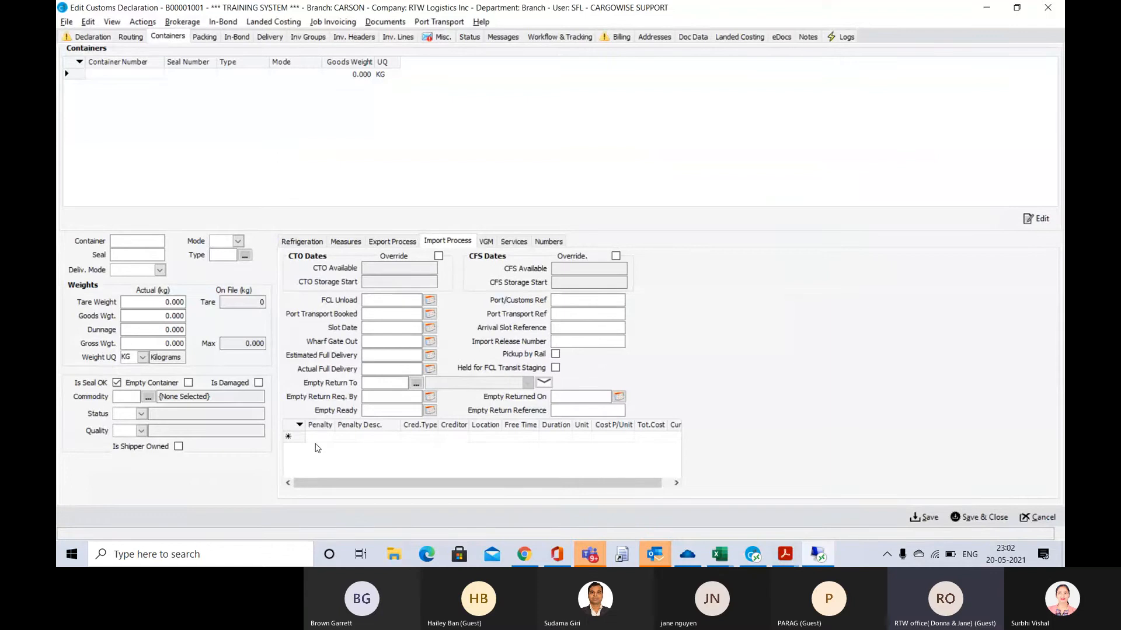
key("ctrl+v")
key("Tab")
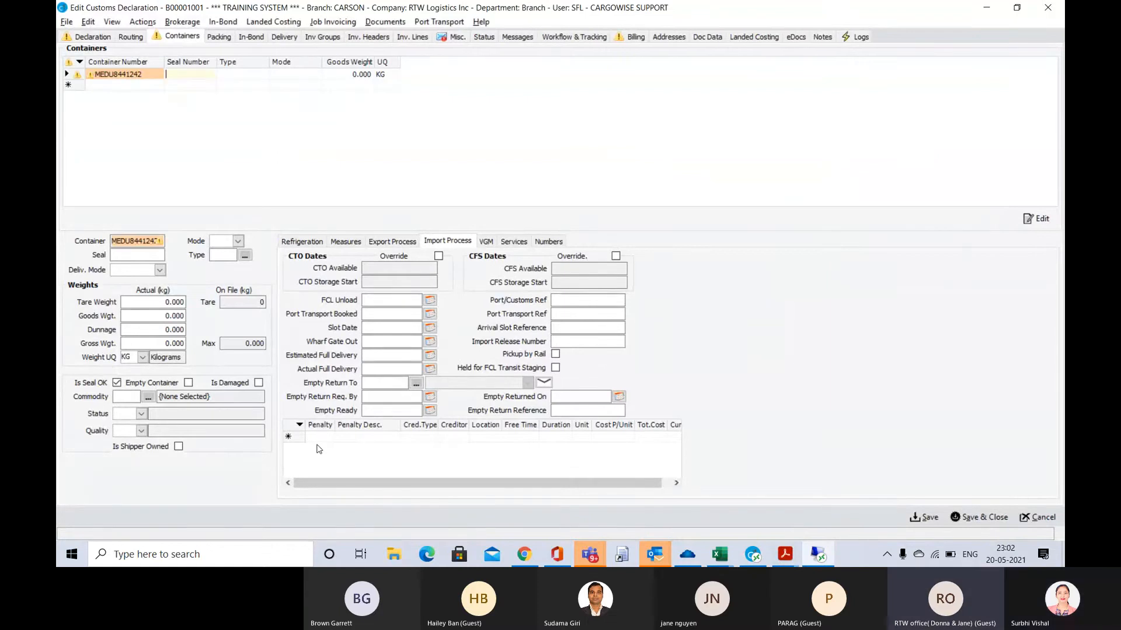
Copy seal number FJ11610070 from the arrival notice in Adobe Acrobat Reader and enter it for the container in CargoWise
key("alt+Tab")
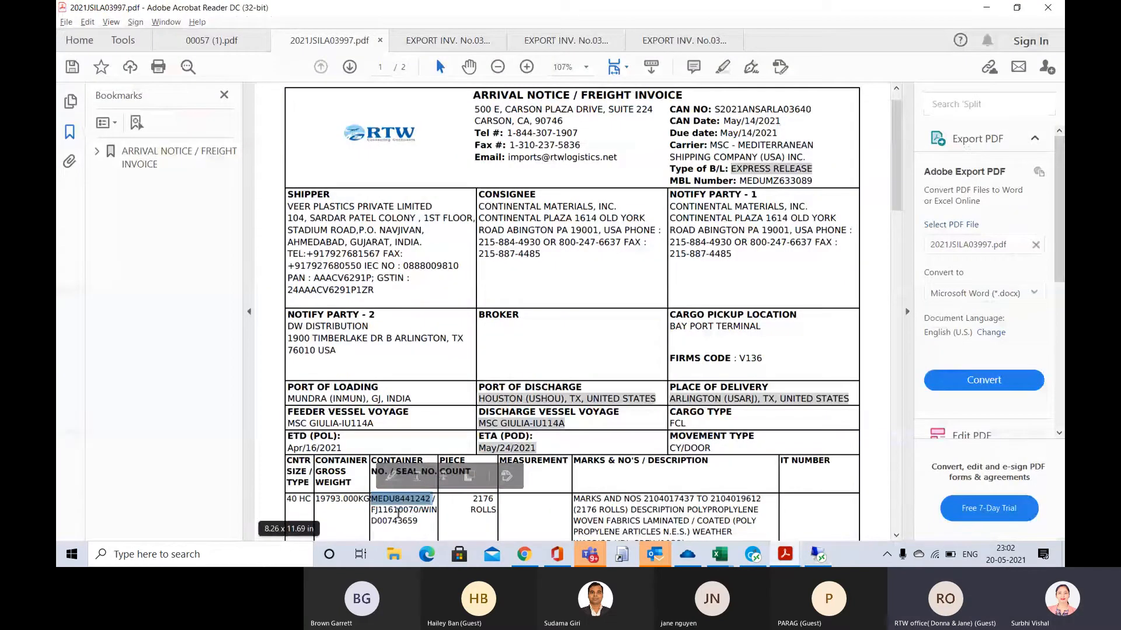
double_click(397, 510)
key("ctrl+c")
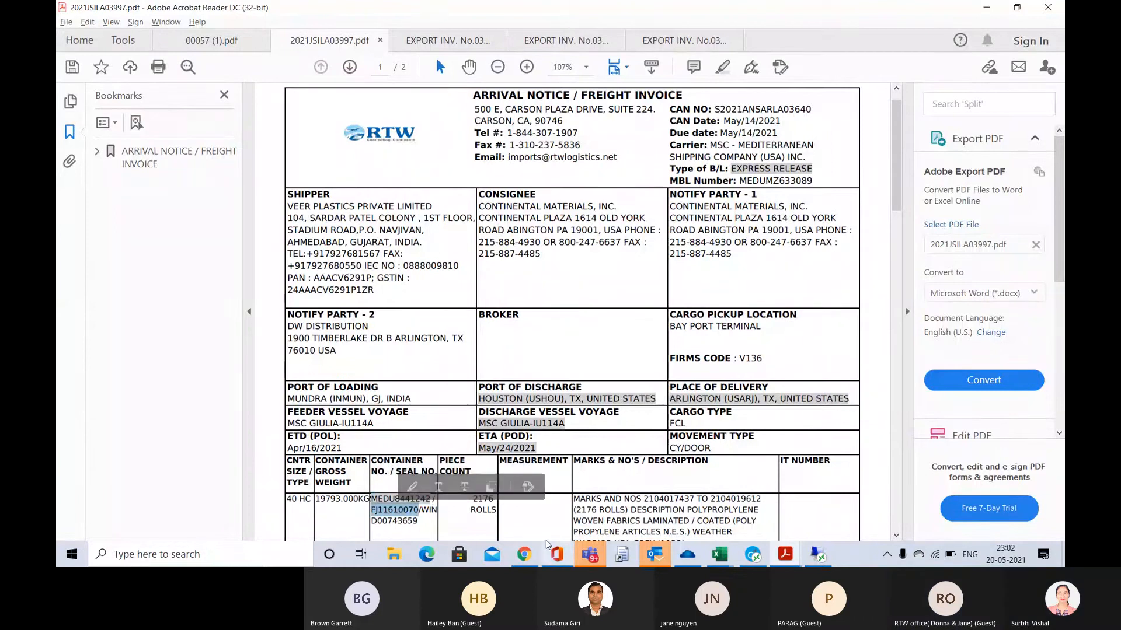
key("alt+Tab")
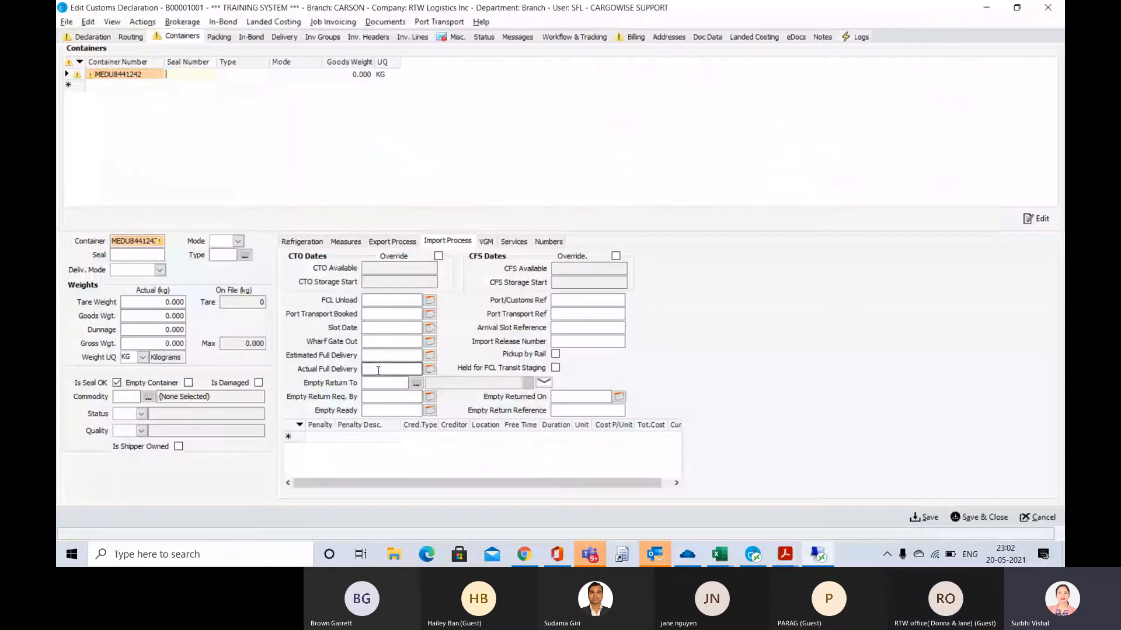
key("ctrl+v")
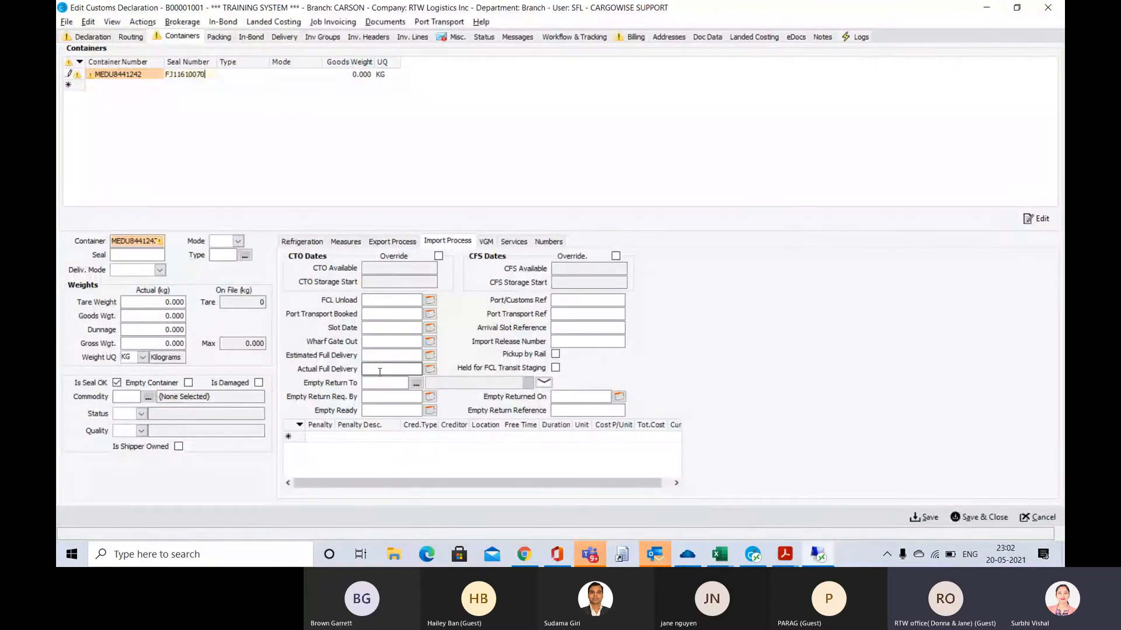
key("Tab")
Check the container size on the arrival notice, return to CargoWise, and set the container's type to 40HC and mode to FCL
key("alt+Tab")
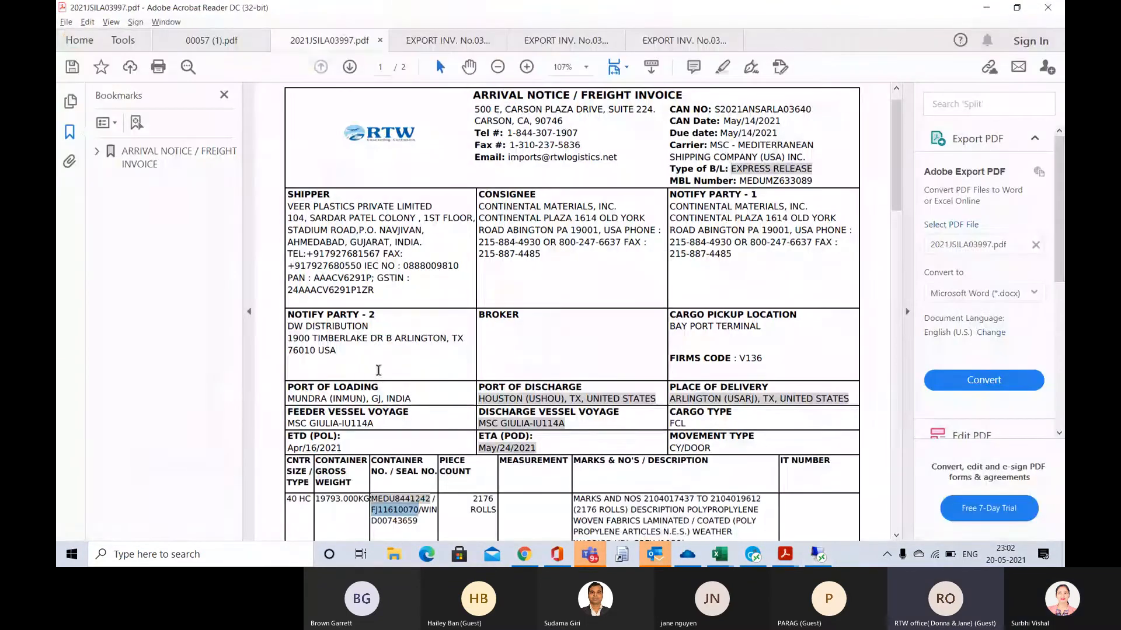
key("alt+Tab")
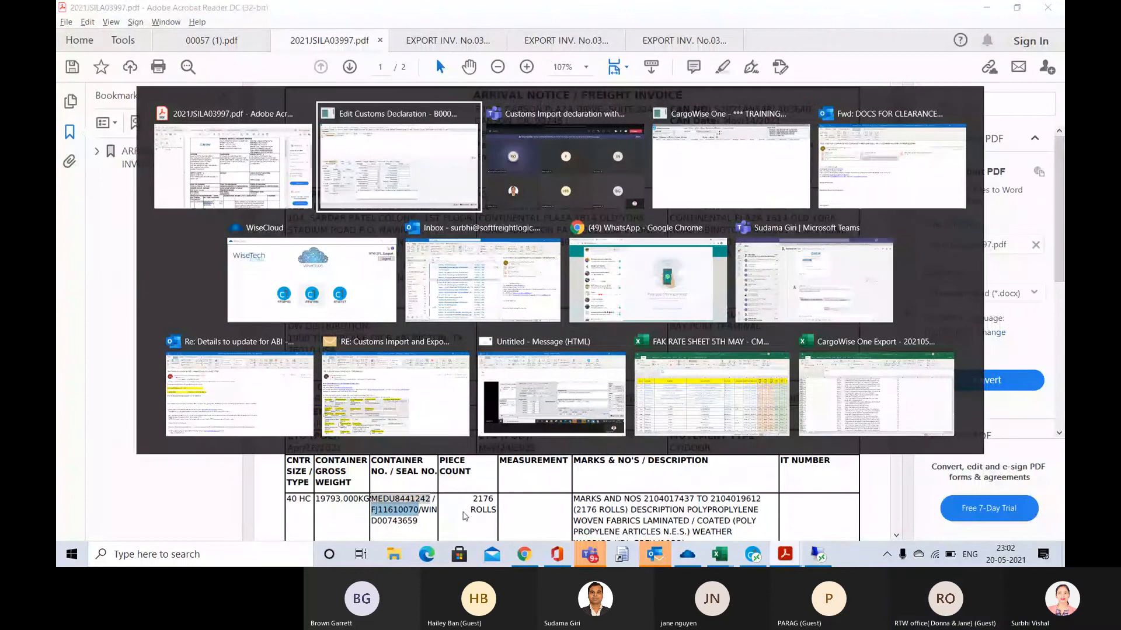
type("40HC")
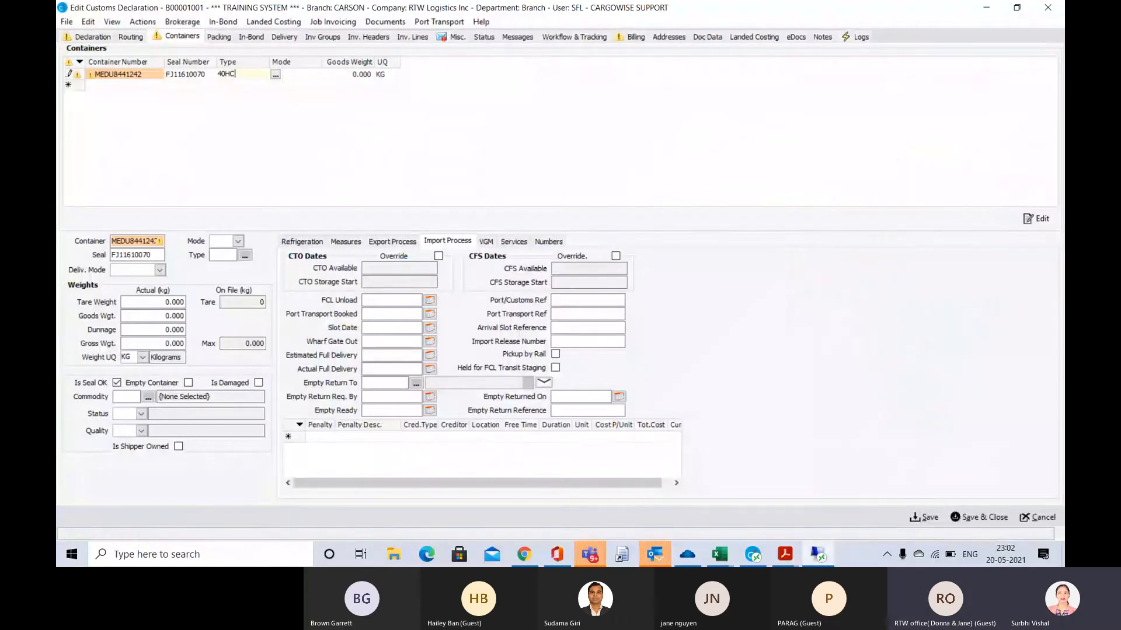
key("Tab")
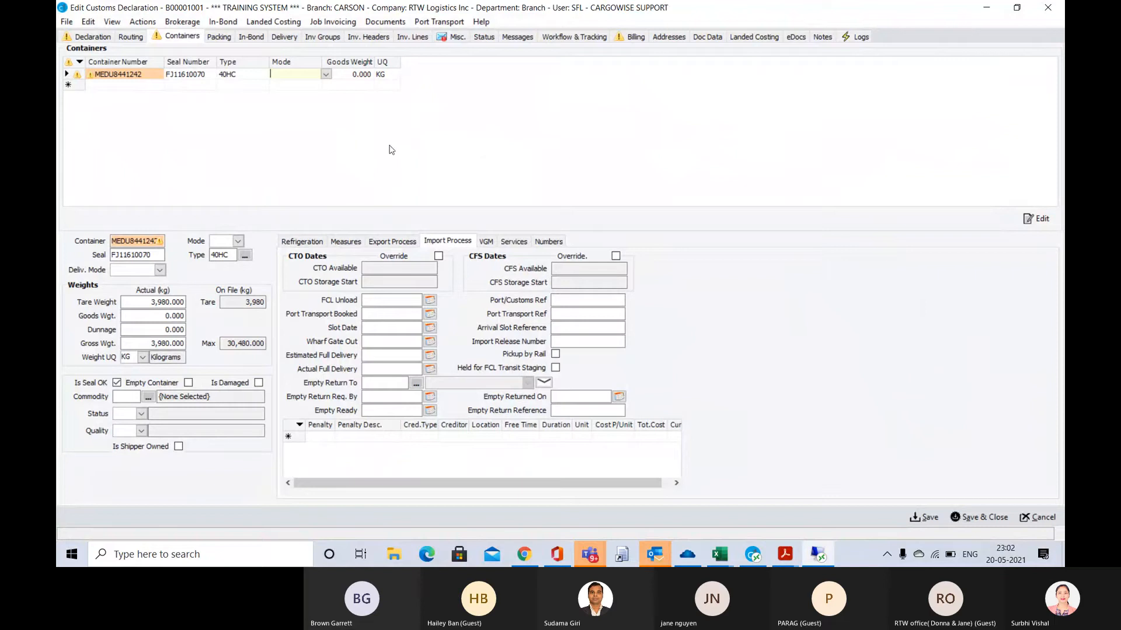
left_click(325, 75)
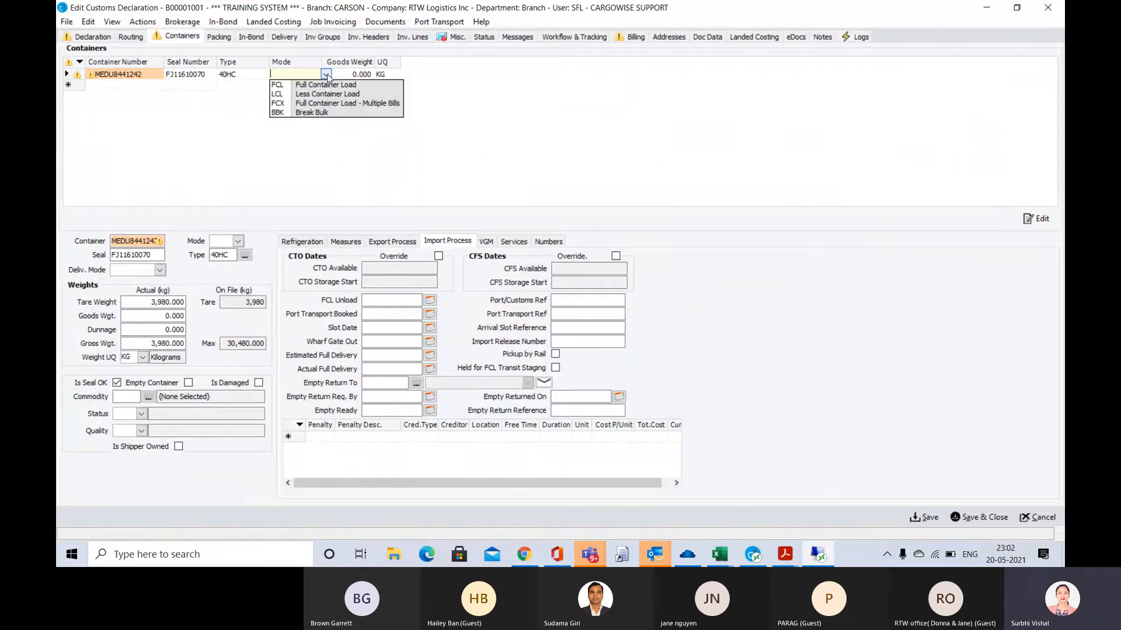
left_click(326, 85)
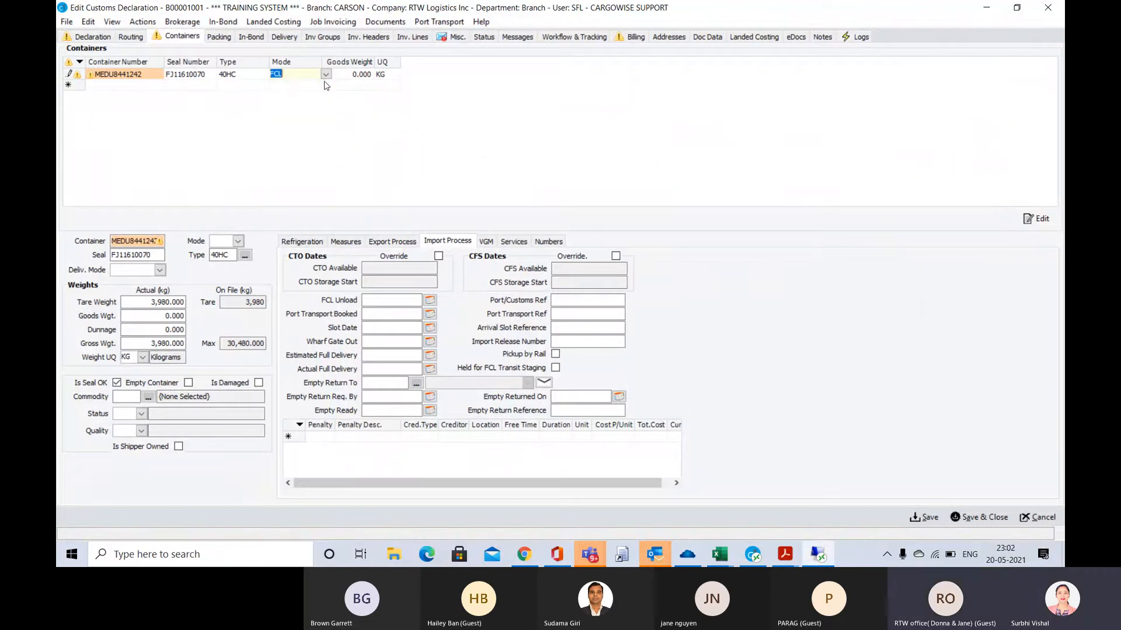
Check the gross weight on the arrival notice, return to CargoWise, and set the container's goods weight to 19,793 KG
key("alt+Tab")
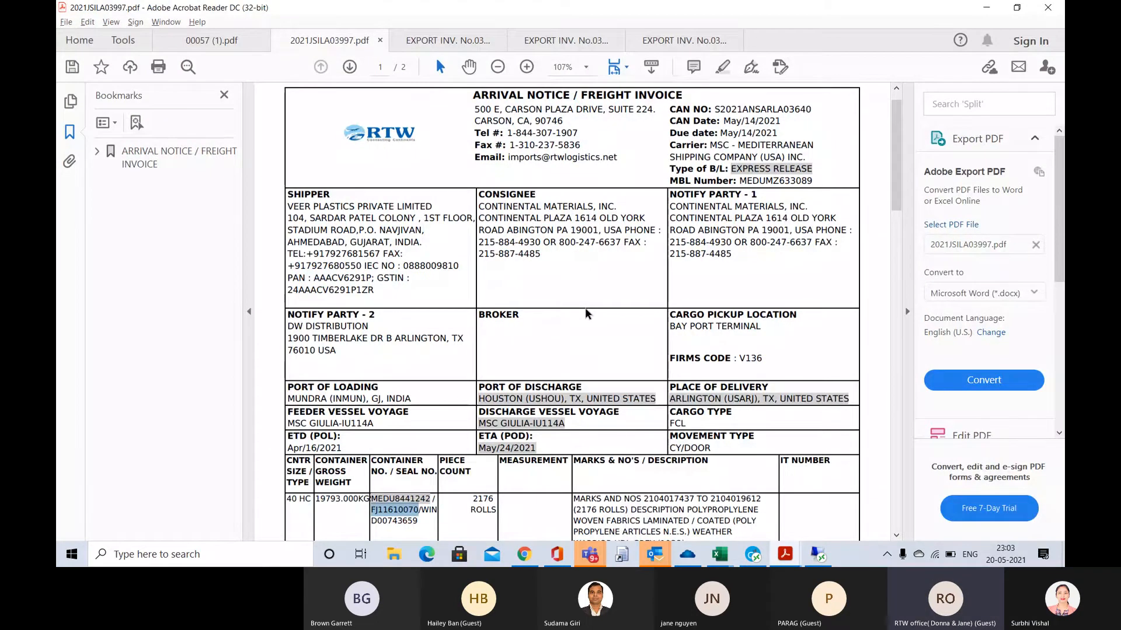
key("alt+Tab")
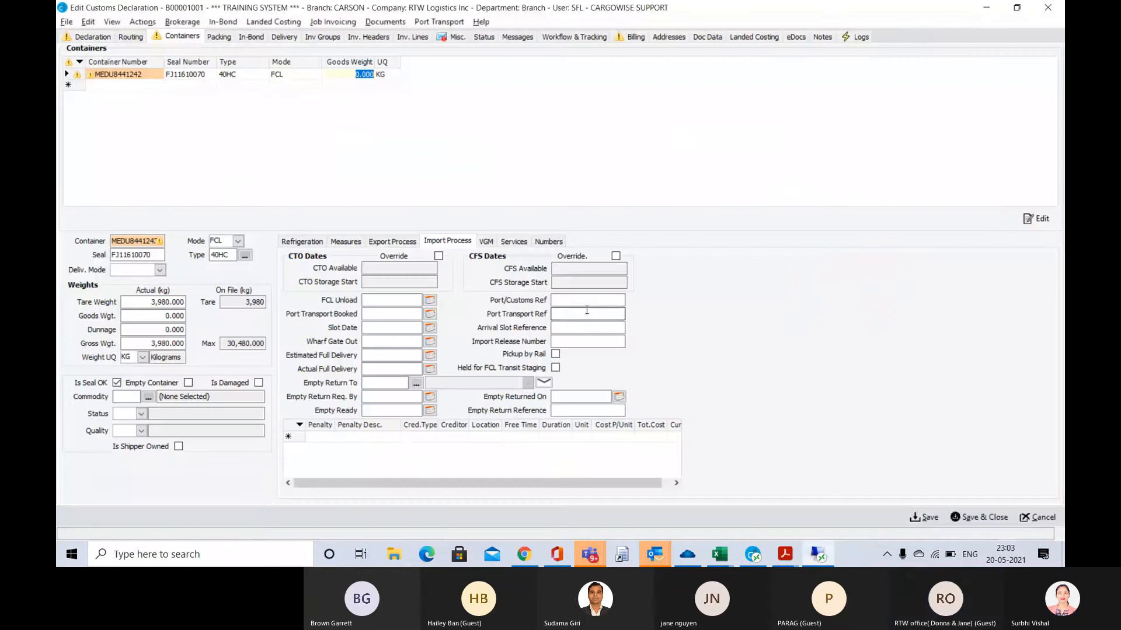
type("197")
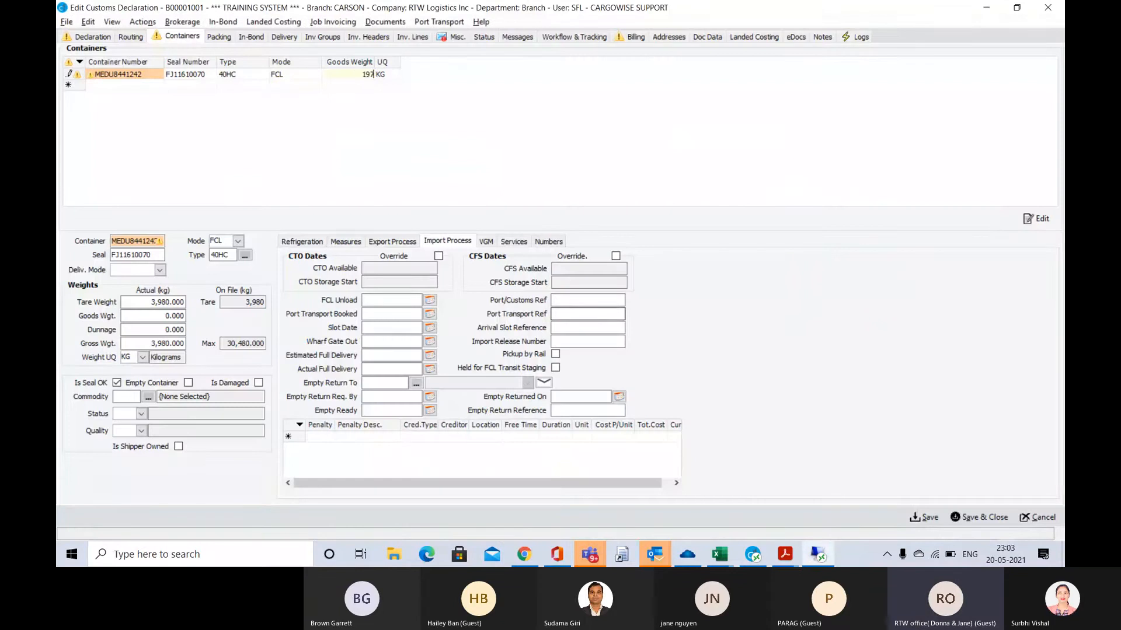
type("9,793")
key("Tab")
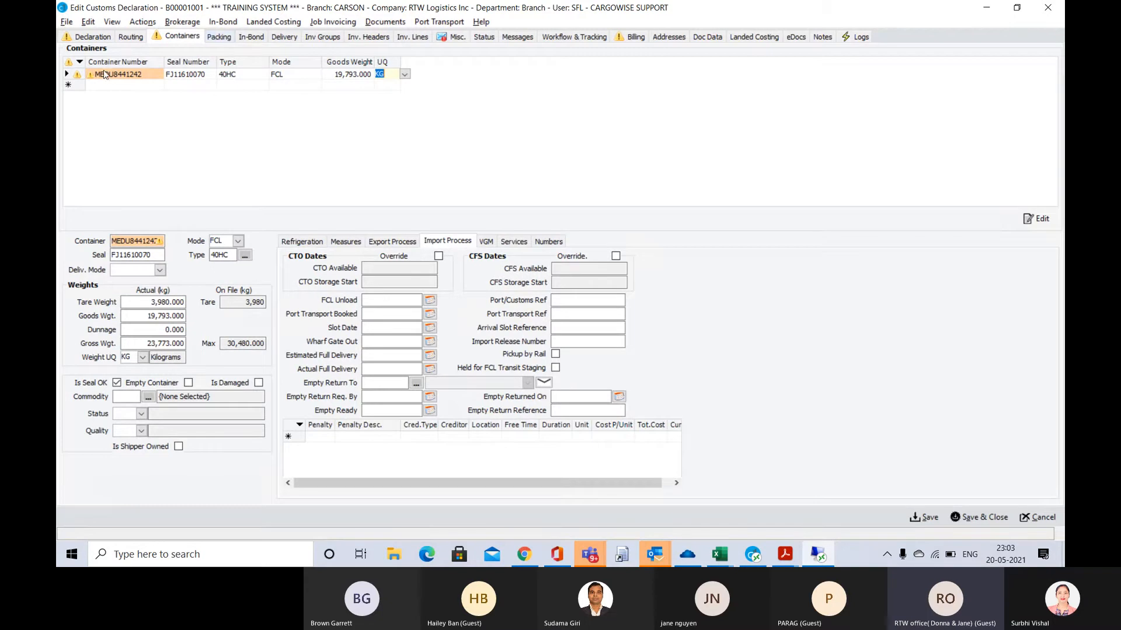
mouse_move(91, 78)
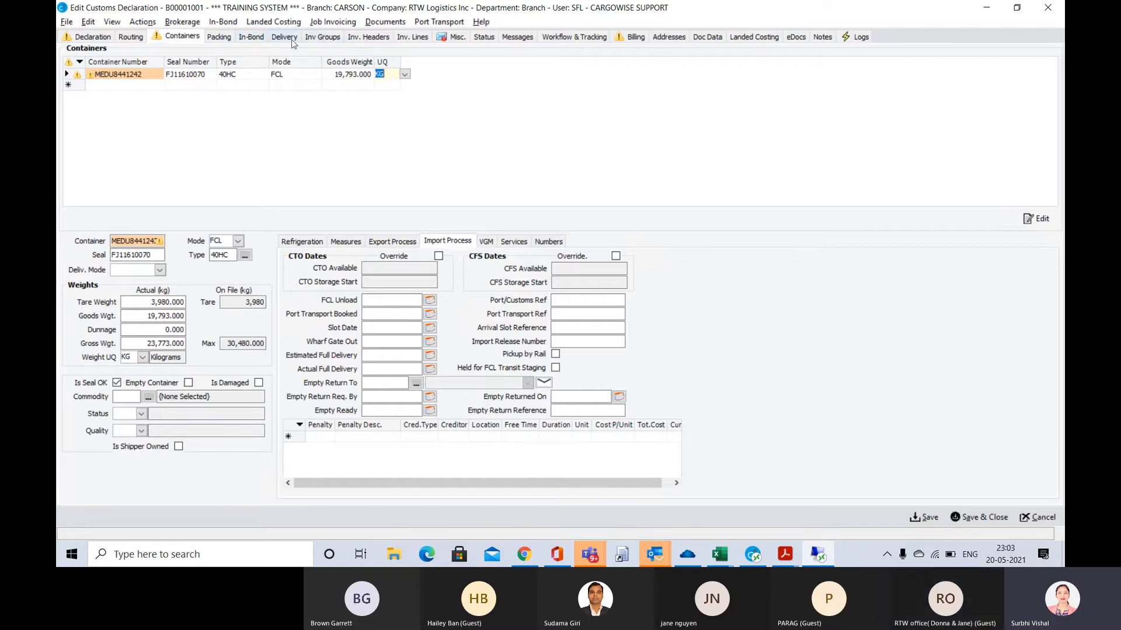
Copy invoice number EXP/21-22/037 from the duty calculation sheet in Adobe Acrobat Reader and add an invoice header with it in the CargoWise declaration
left_click(372, 37)
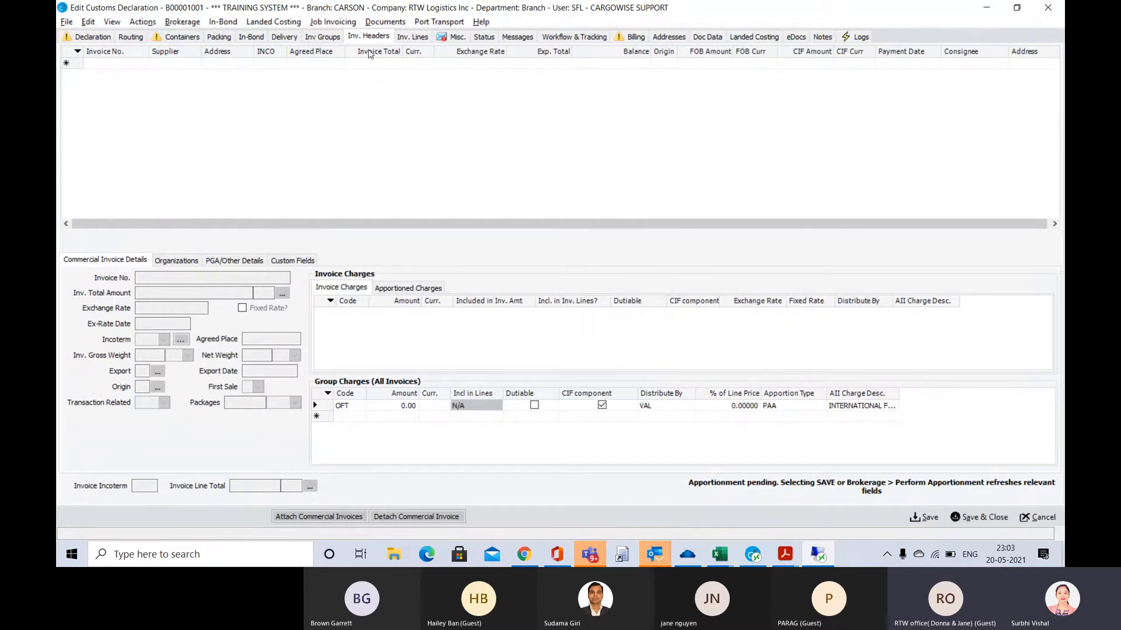
key("alt+Tab")
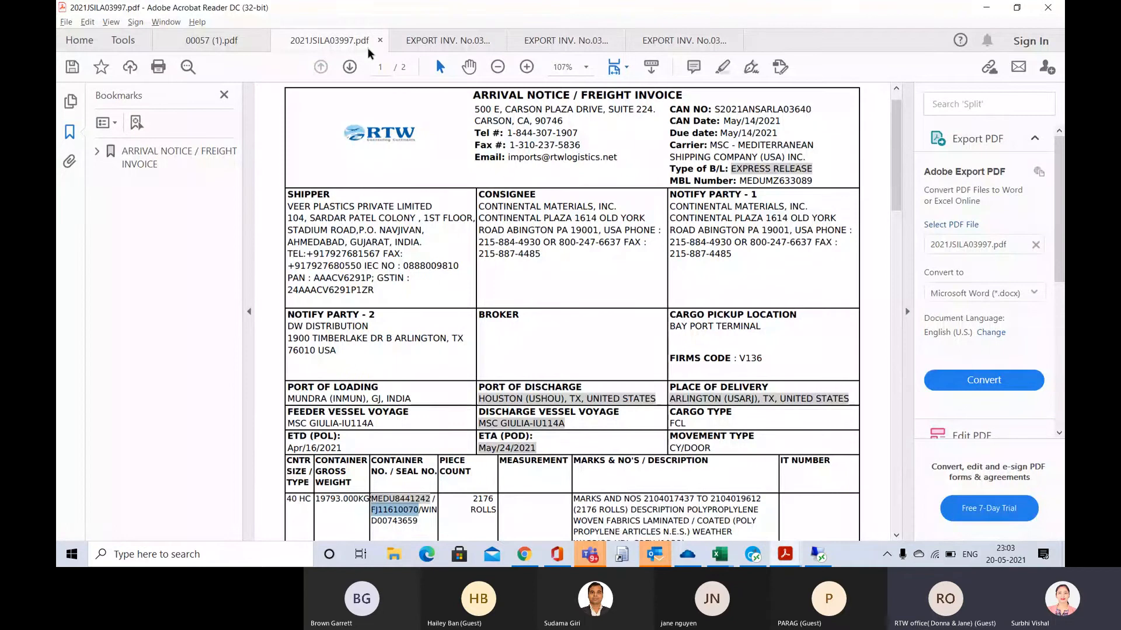
left_click(447, 40)
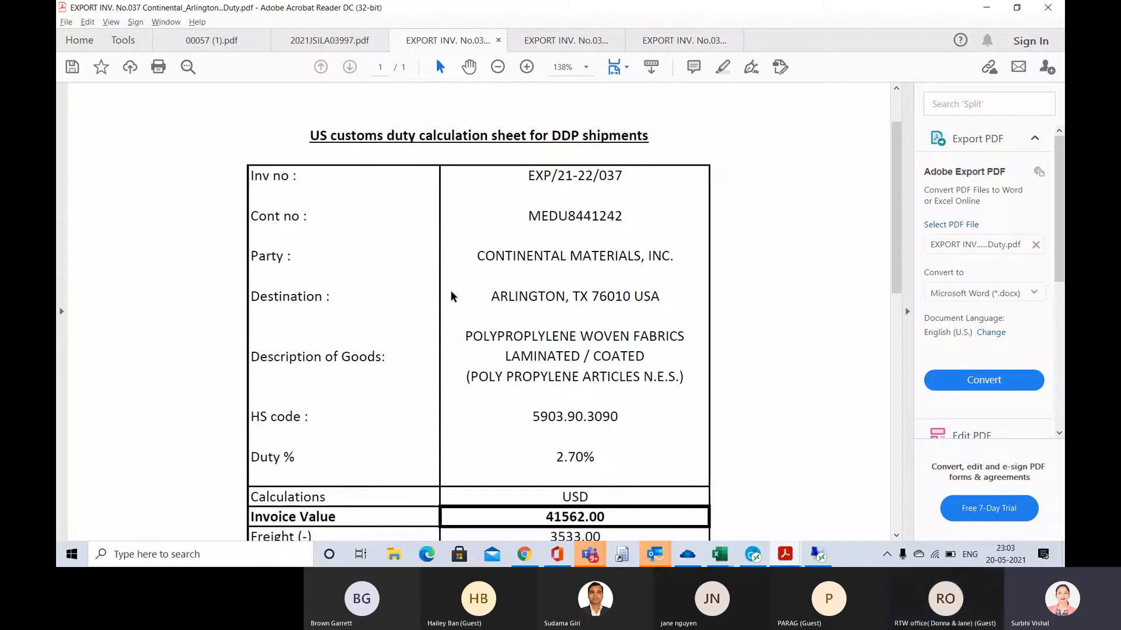
scroll(451, 296, "down", 1)
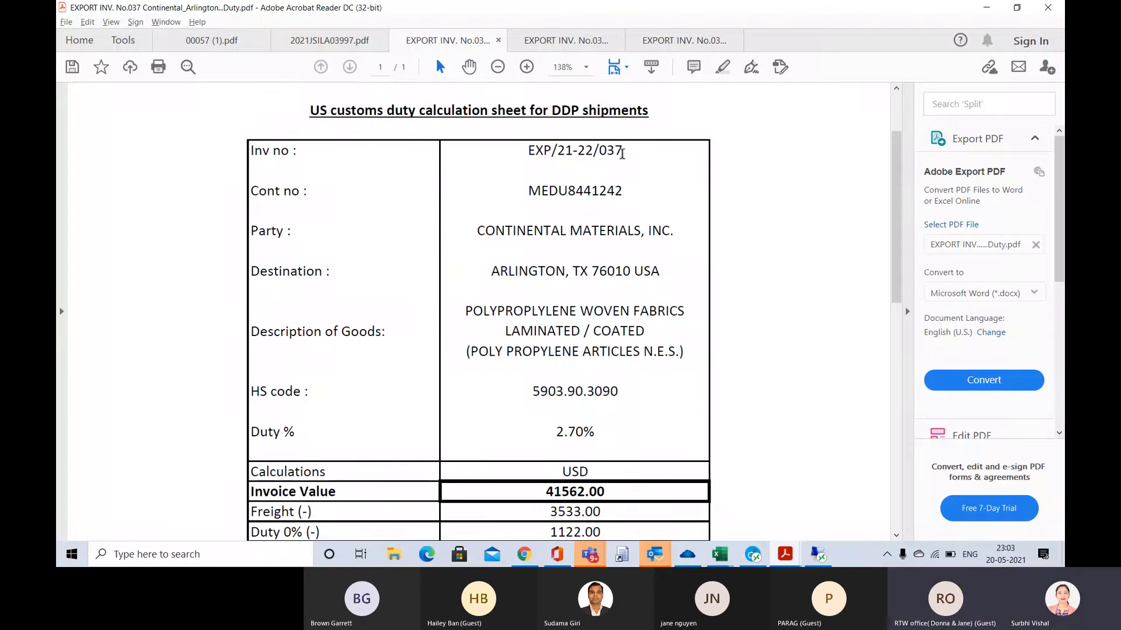
left_click_drag(622, 154, 524, 153)
key("ctrl+c")
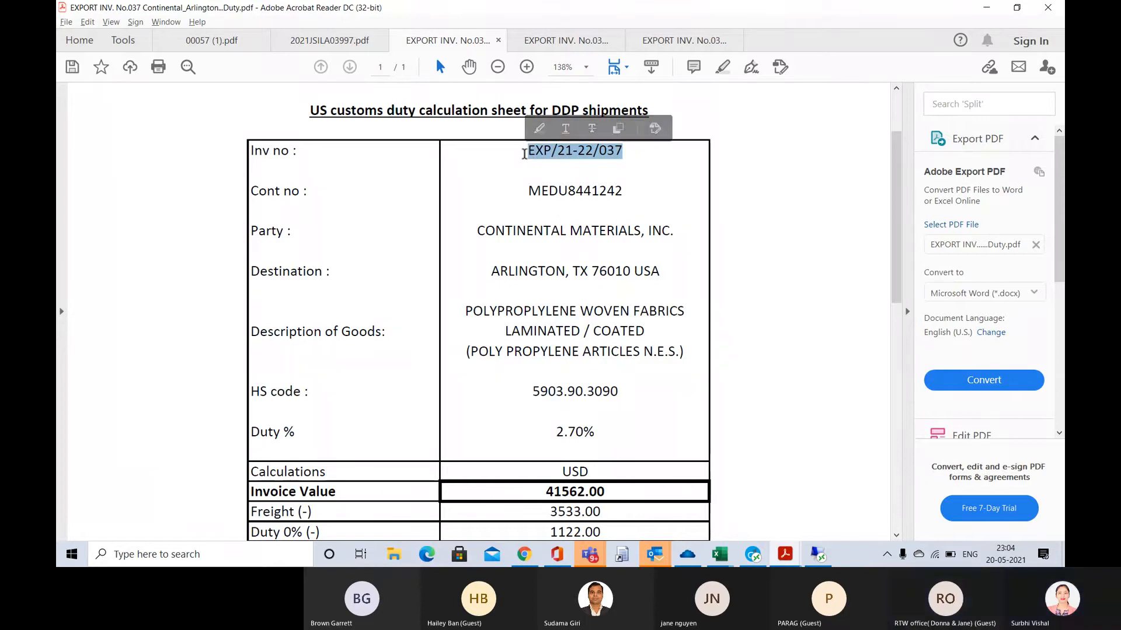
left_click(583, 46)
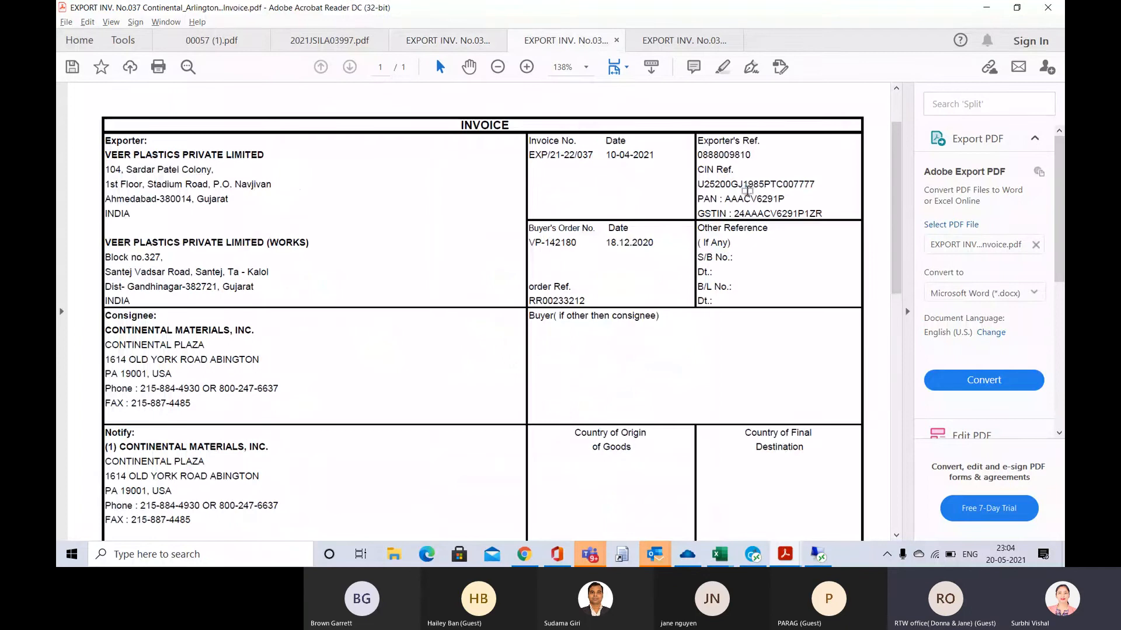
key("alt+Tab")
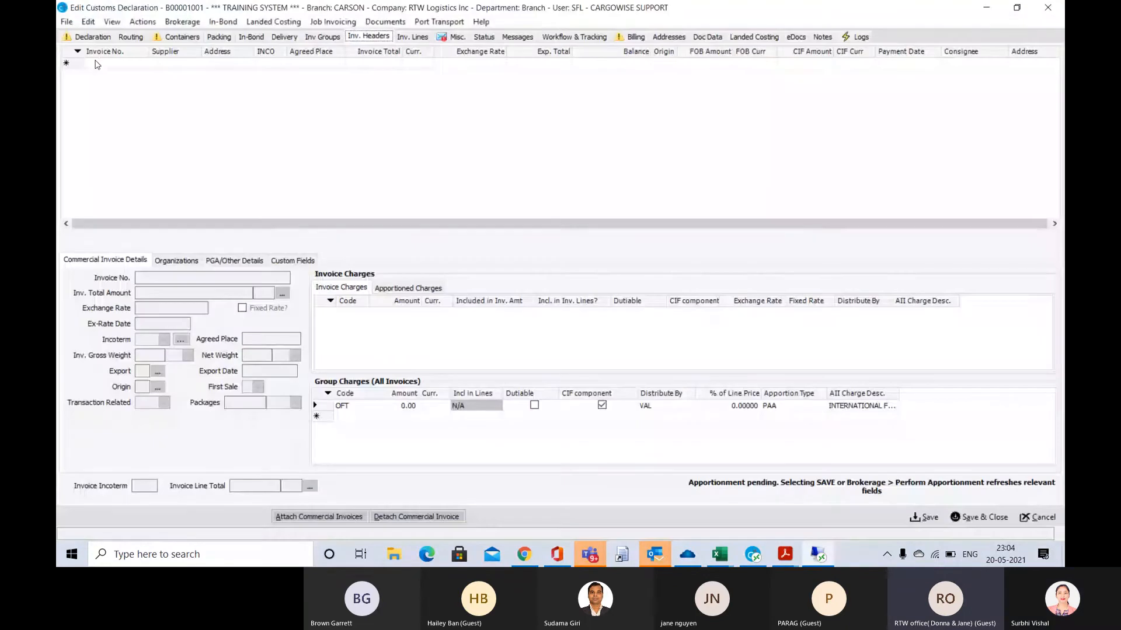
left_click(111, 63)
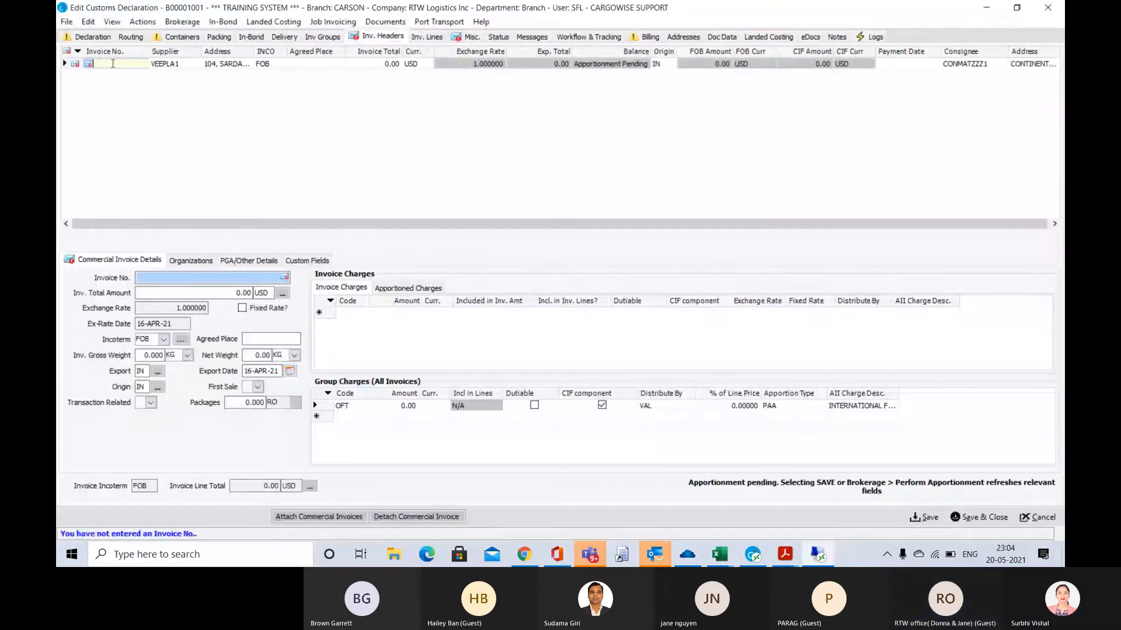
key("ctrl+v")
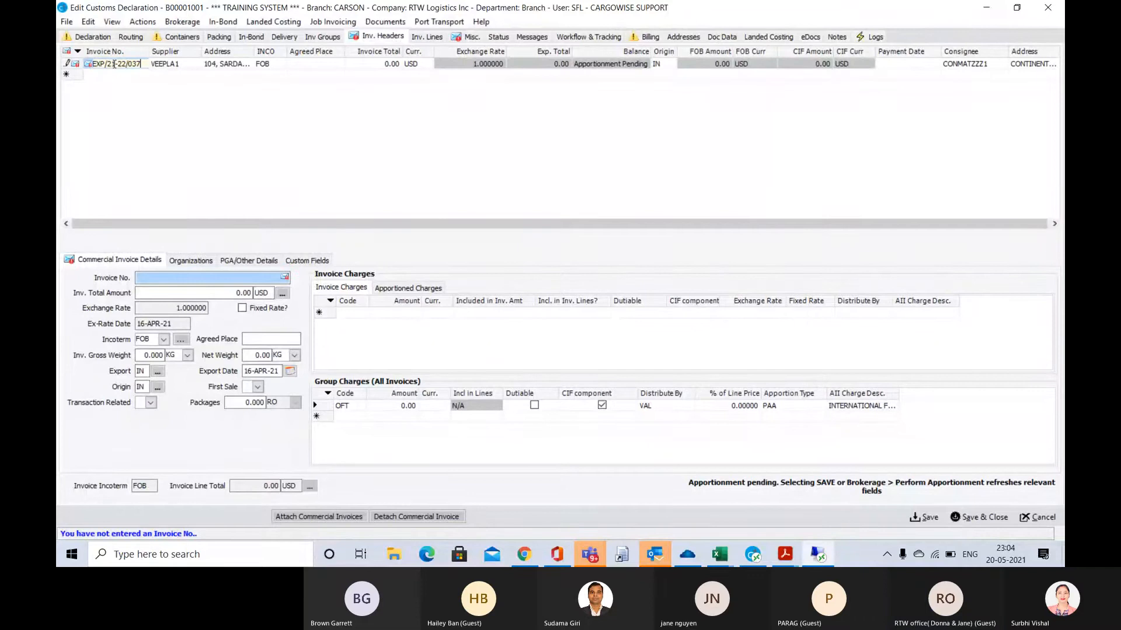
key("Tab")
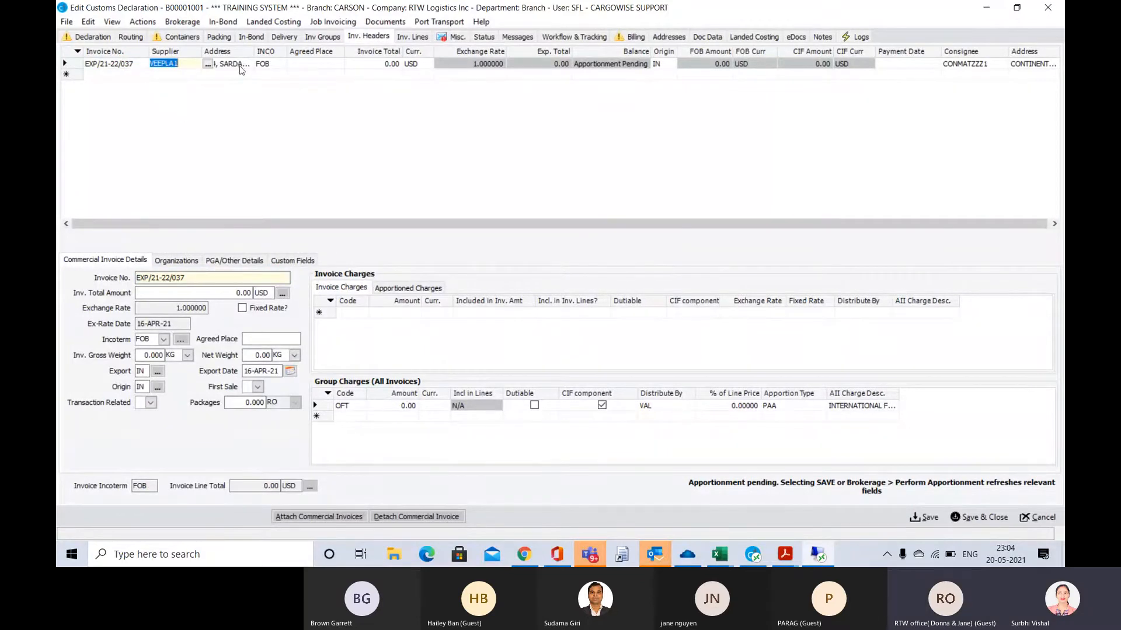
Copy the FOB value 36711.00 from the duty calculation sheet in Adobe Acrobat Reader and enter it as the CargoWise invoice total in USD
left_click(393, 64)
key("alt+Tab")
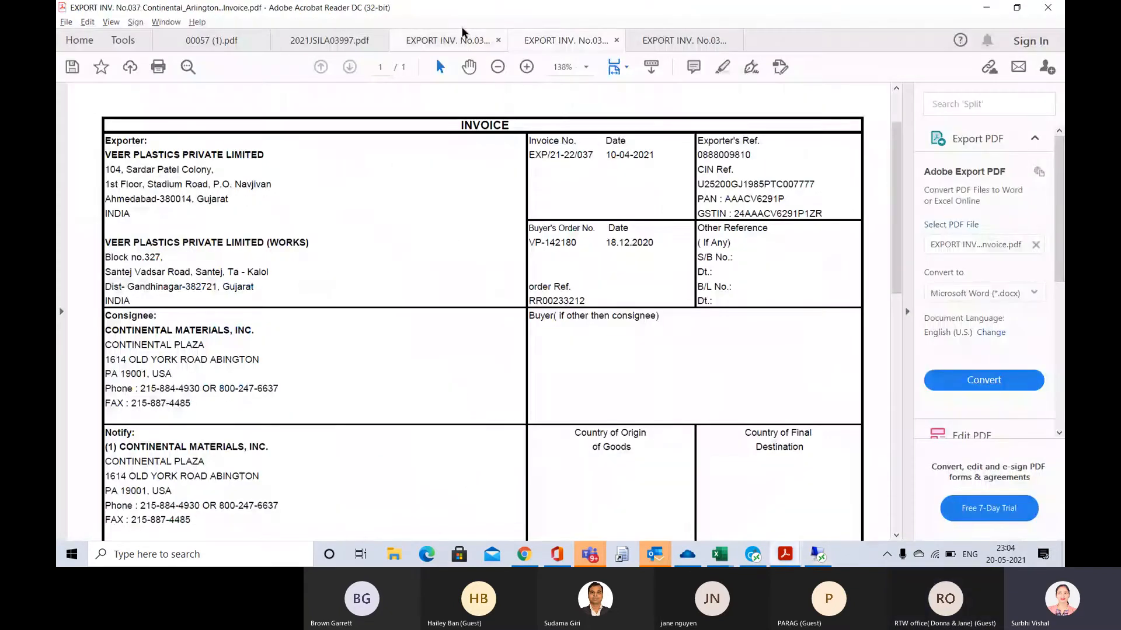
left_click(462, 35)
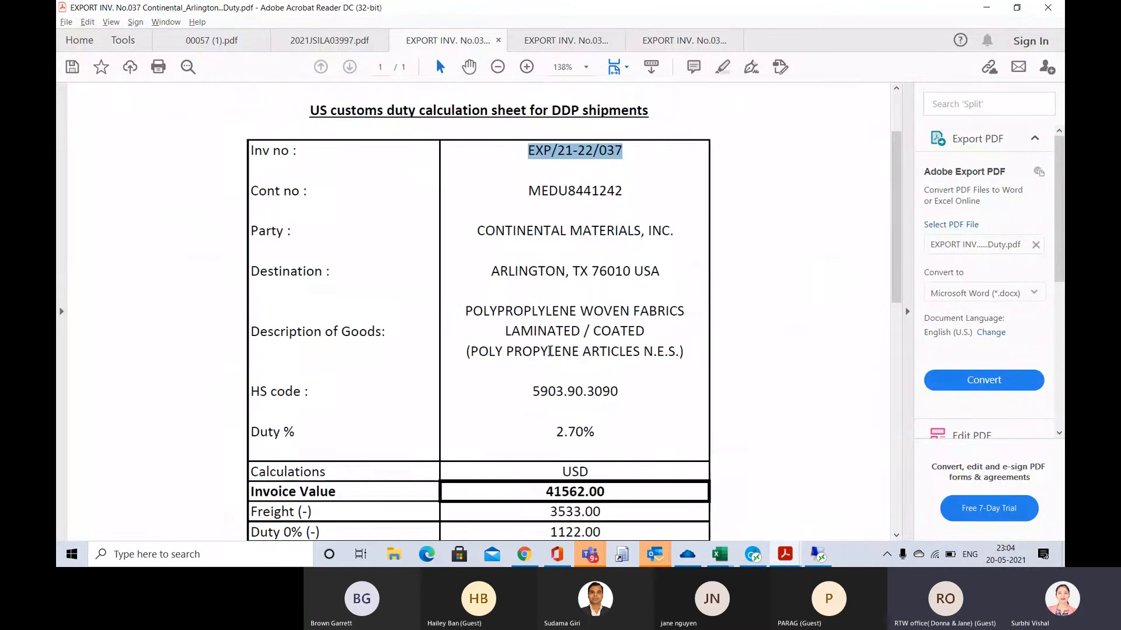
scroll(550, 351, "down", 3)
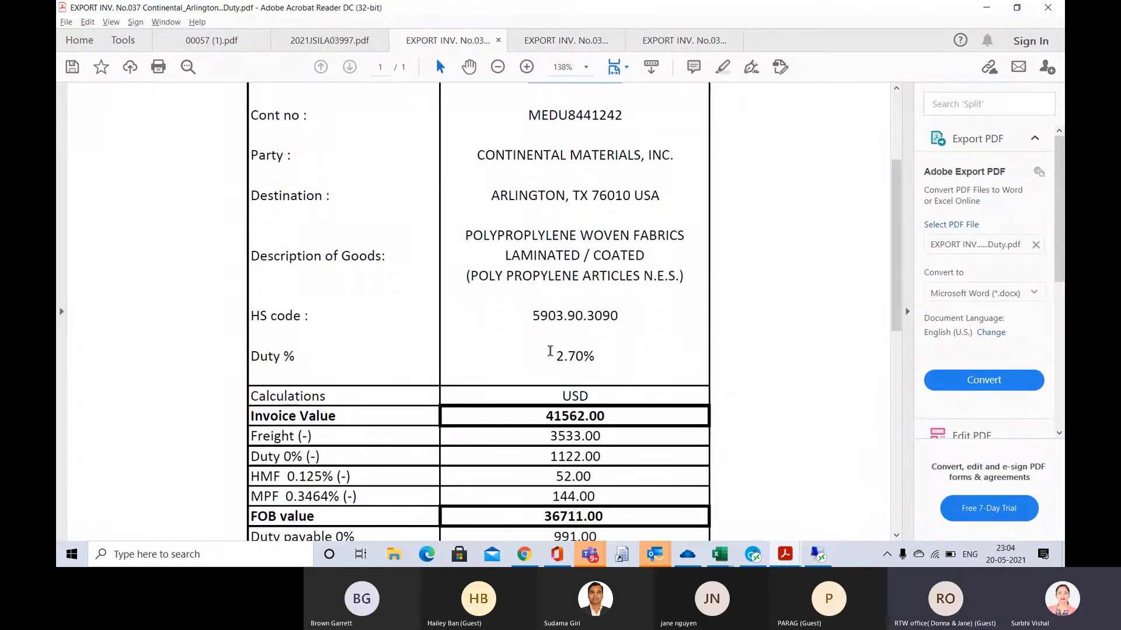
scroll(550, 351, "down", 1)
scroll(549, 351, "down", 1)
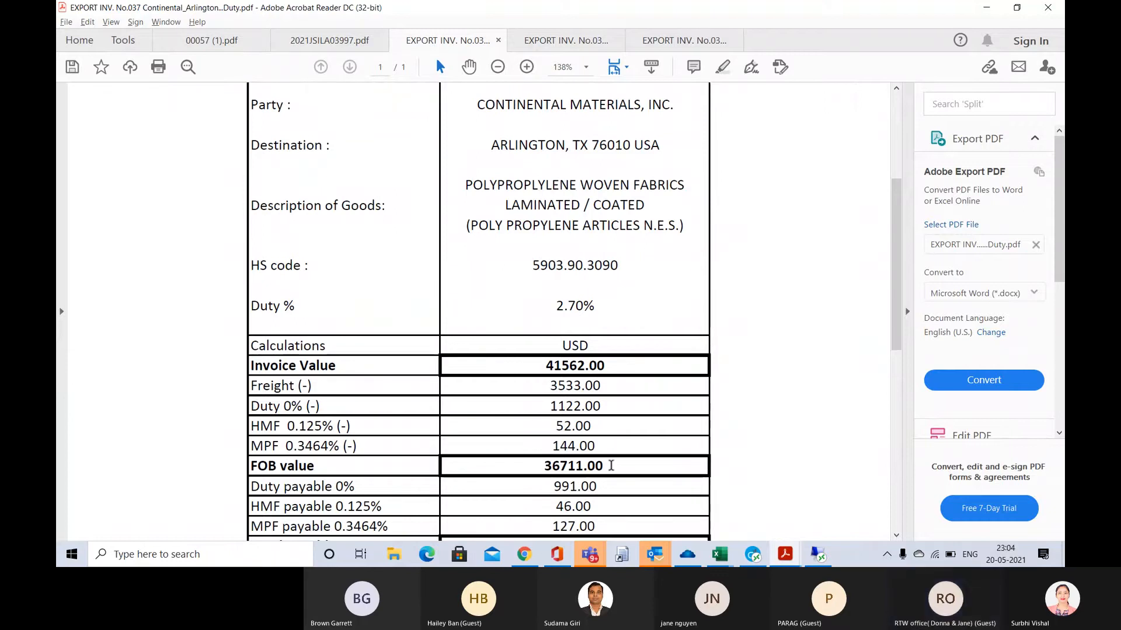
left_click_drag(611, 465, 543, 472)
key("ctrl+c")
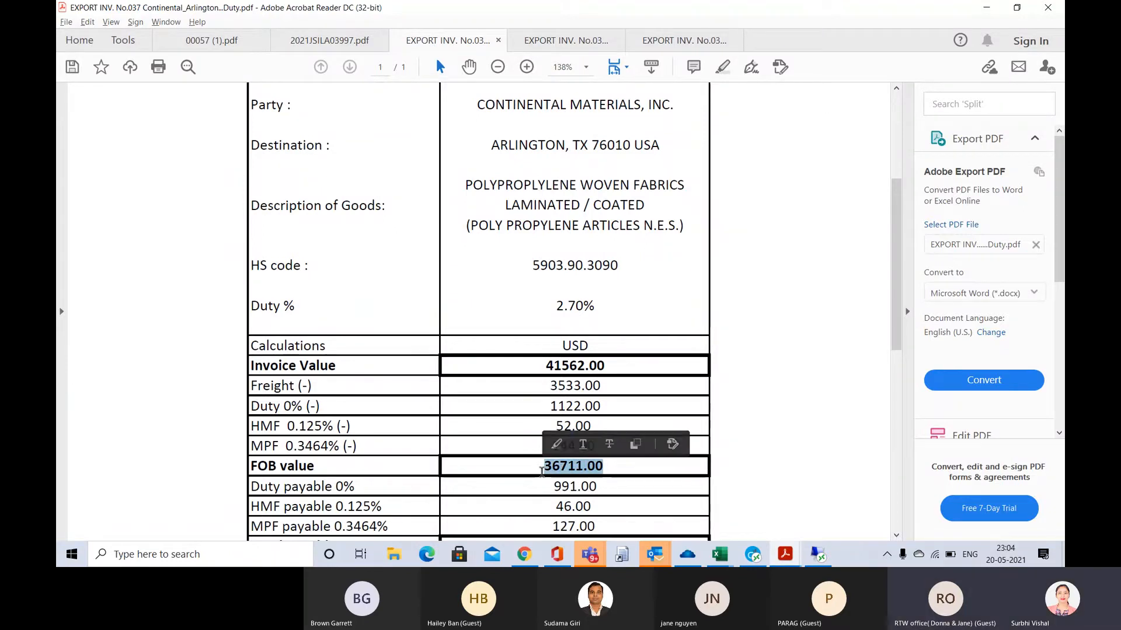
key("alt+Tab")
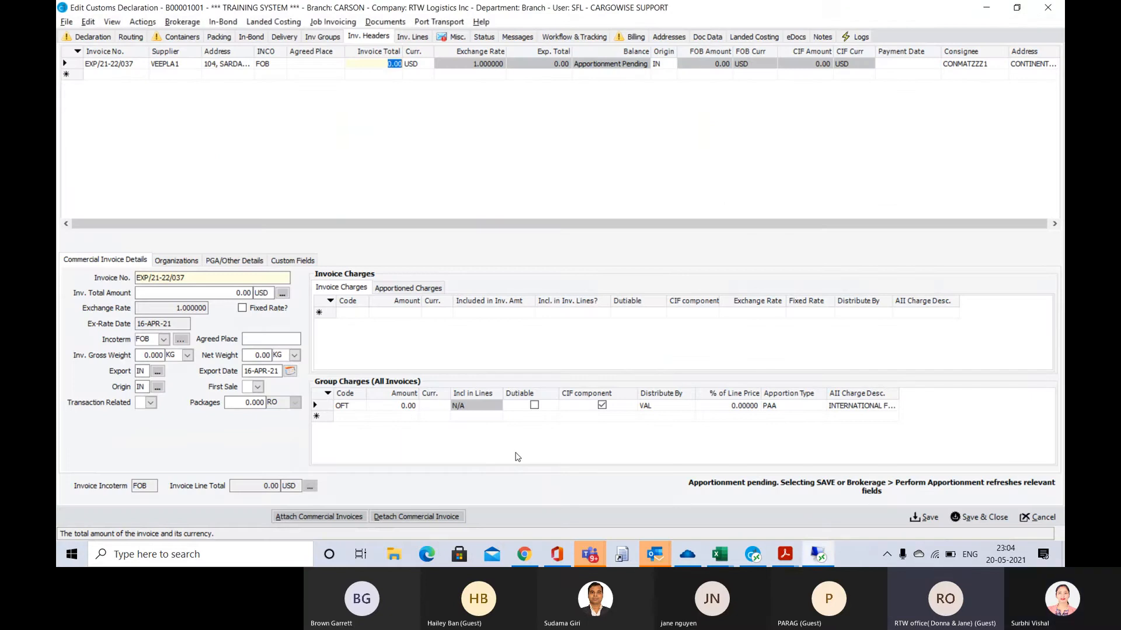
key("ctrl+v")
key("Tab")
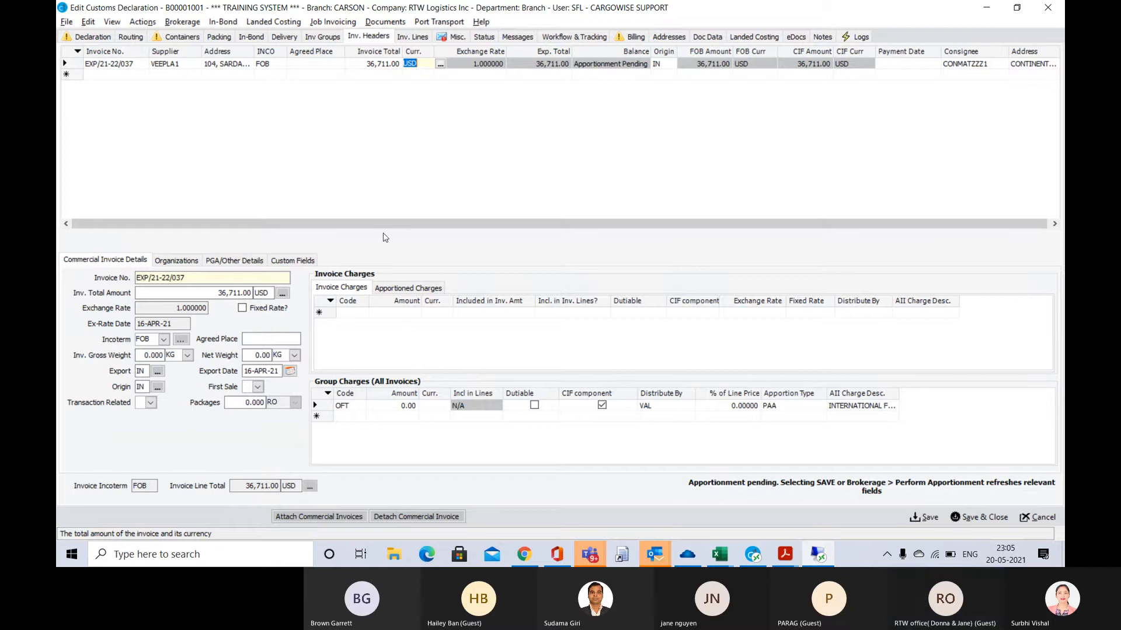
Change the incoterm of invoice EXP/21-22/037 to EXW (Ex Works)
left_click(273, 66)
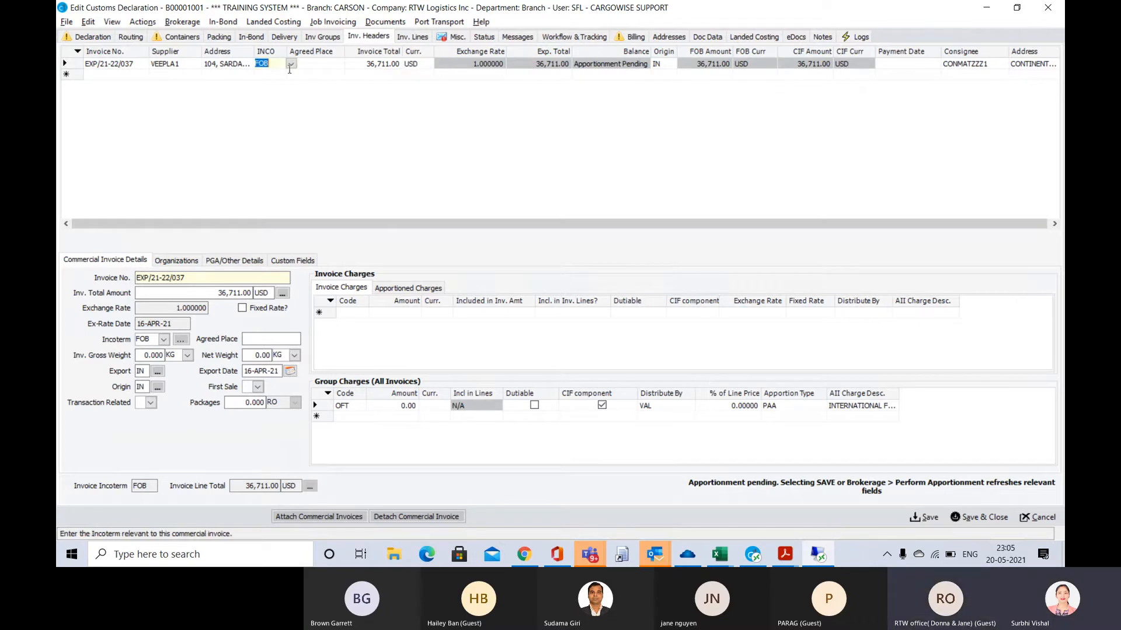
left_click(291, 64)
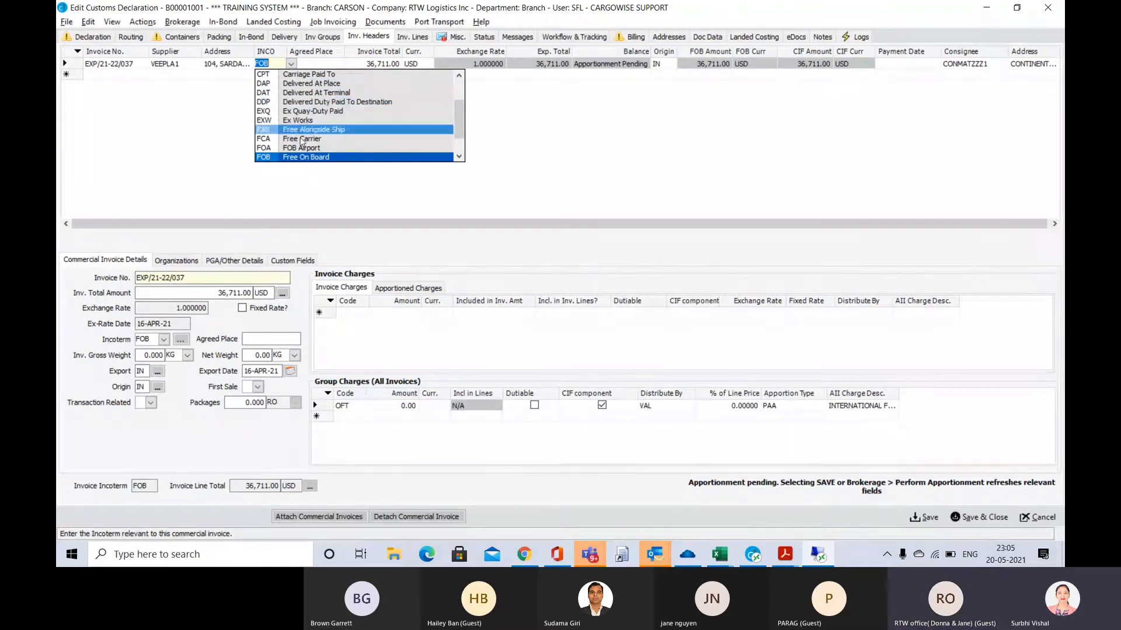
scroll(302, 137, "down", 2)
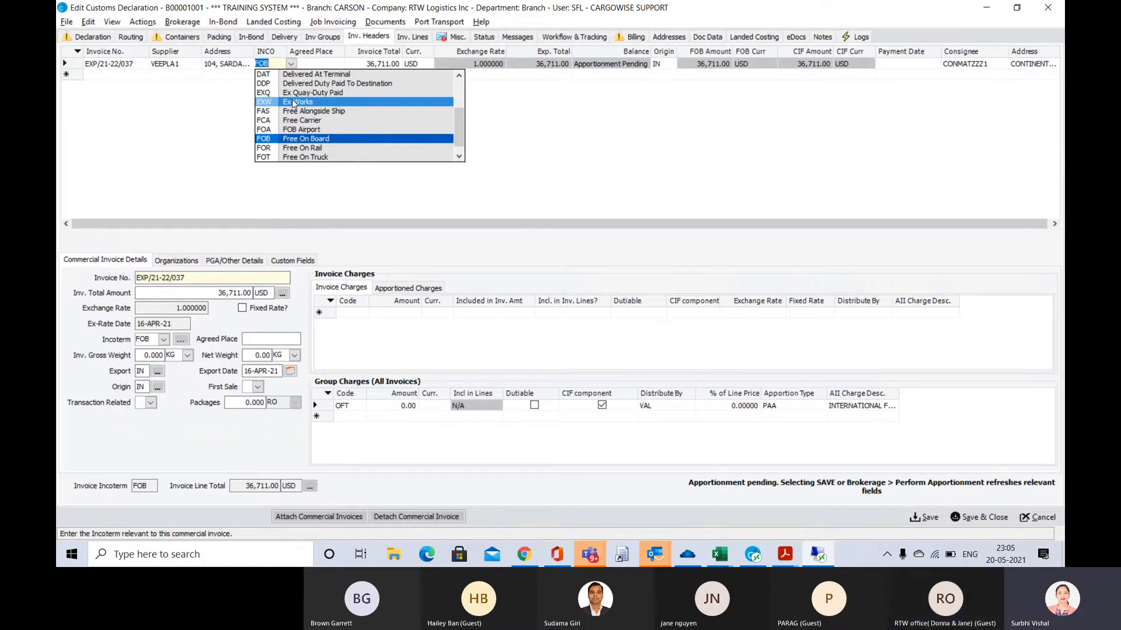
left_click(294, 102)
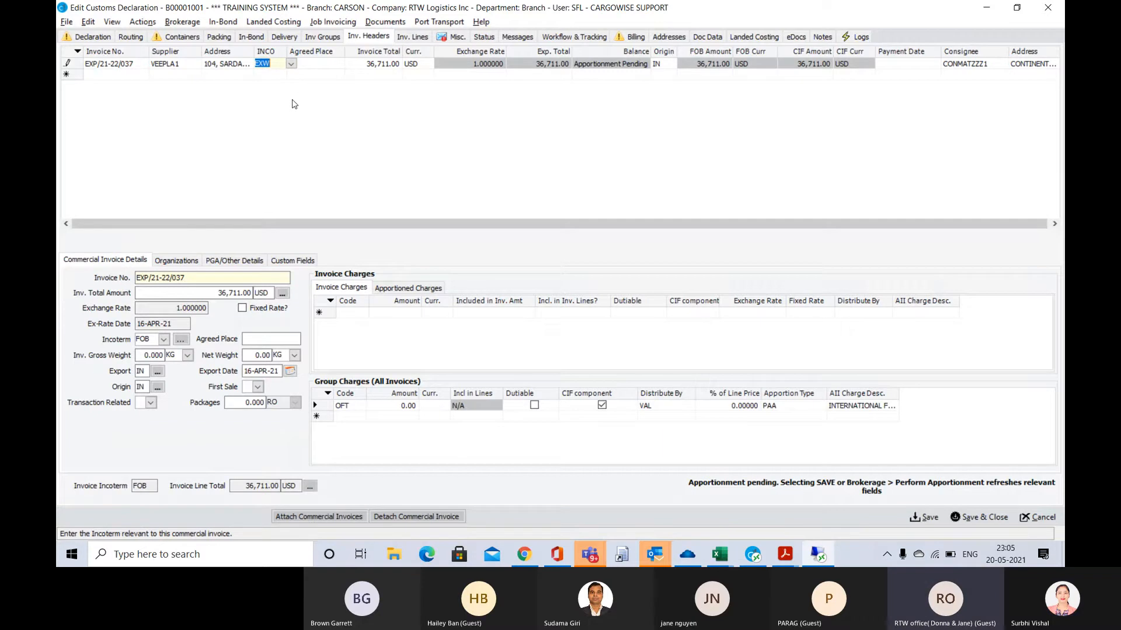
key("Tab")
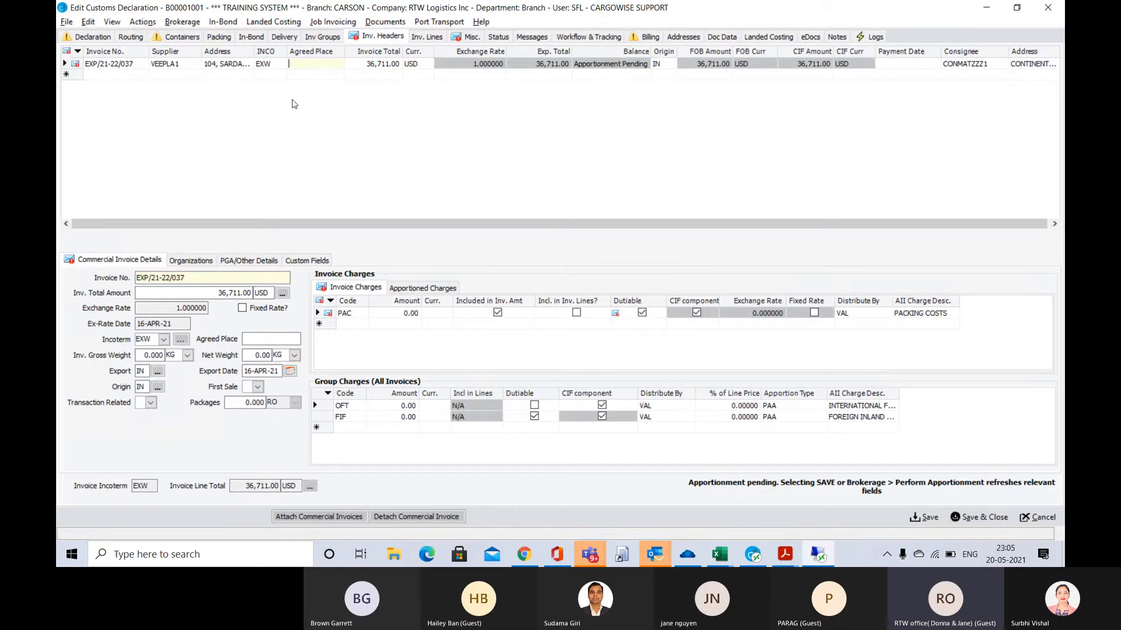
Set the incoterm of invoice EXP/21-22/037 back to FOB
left_click(270, 65)
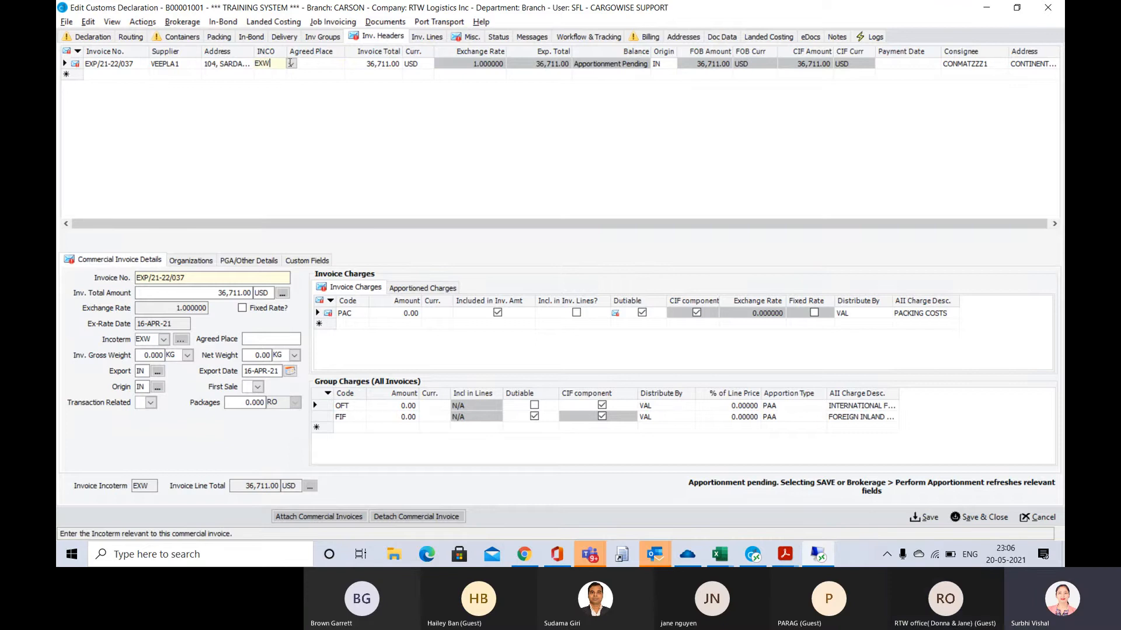
left_click(292, 64)
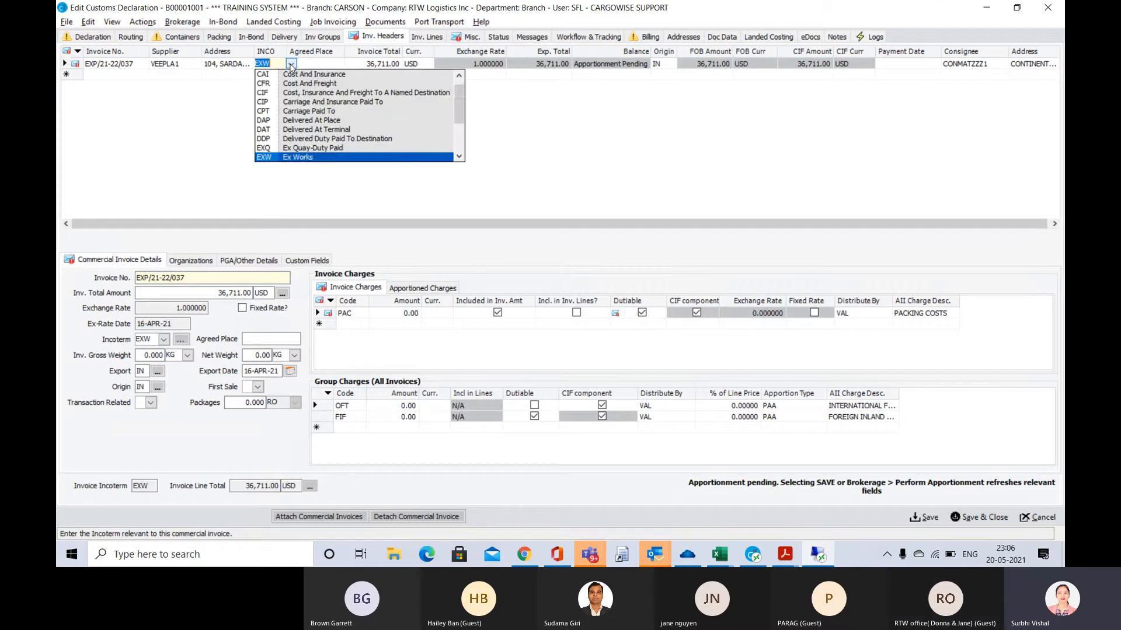
type("FOA")
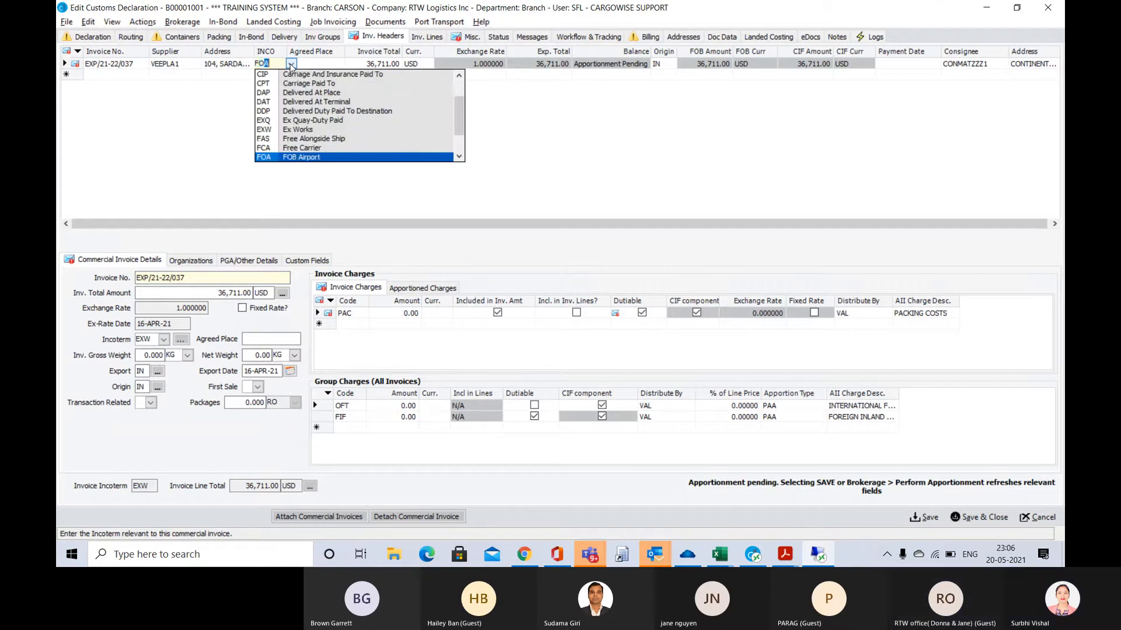
key("Tab")
left_click(271, 64)
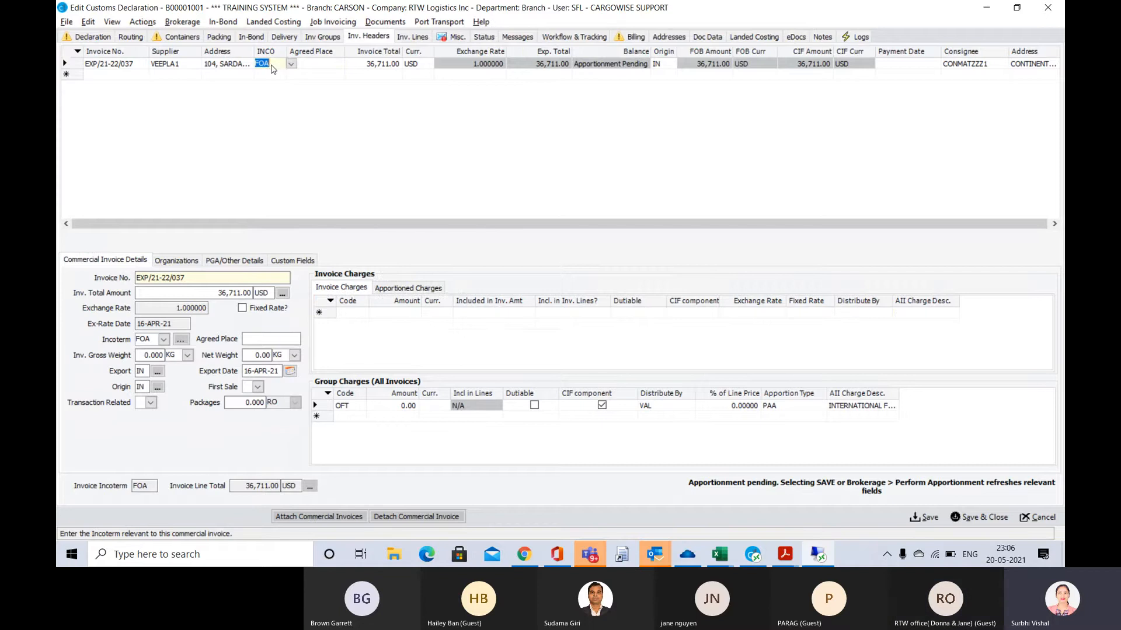
key("BackSpace")
type("B")
key("Tab")
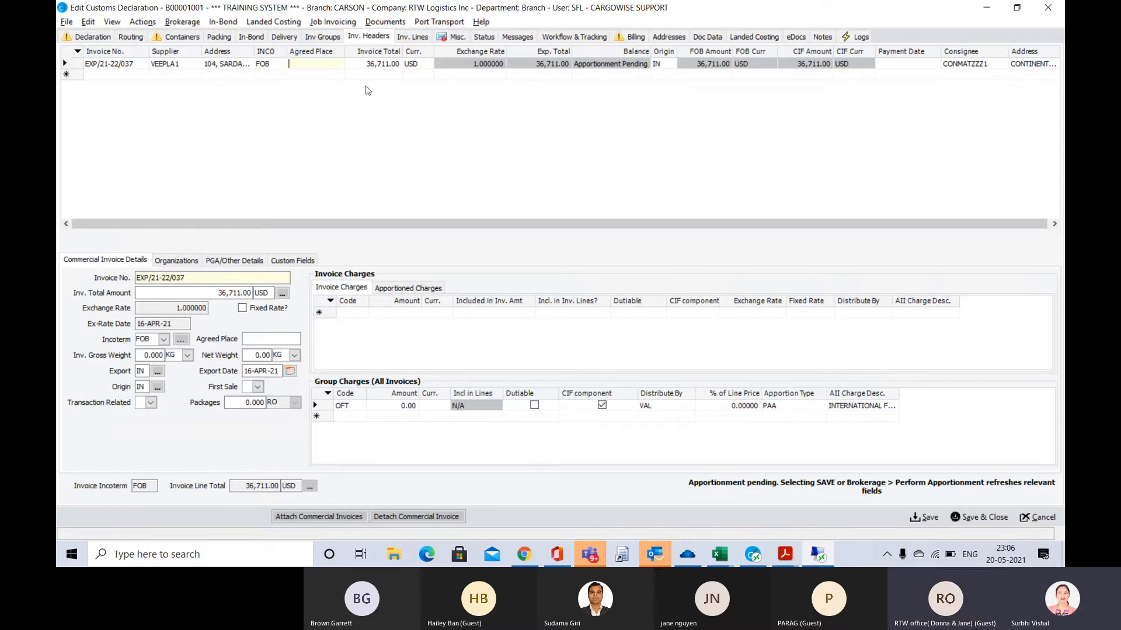
Compare the invoice total with the FOB value on the duty calculation sheet in Adobe Acrobat Reader, and return to CargoWise
left_click(394, 65)
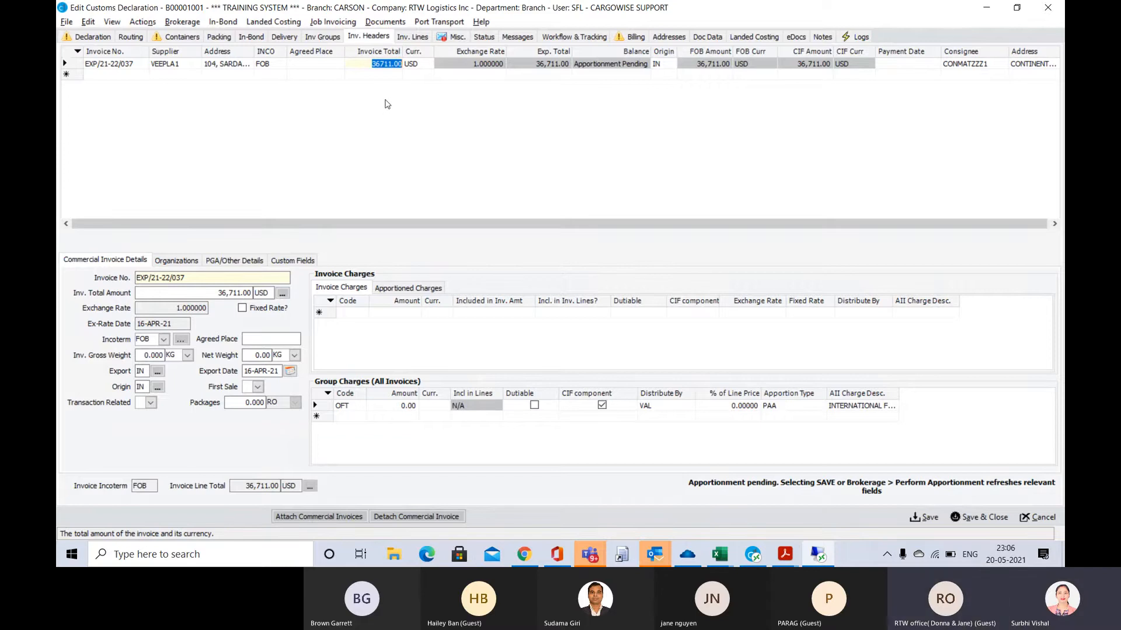
key("alt+Tab")
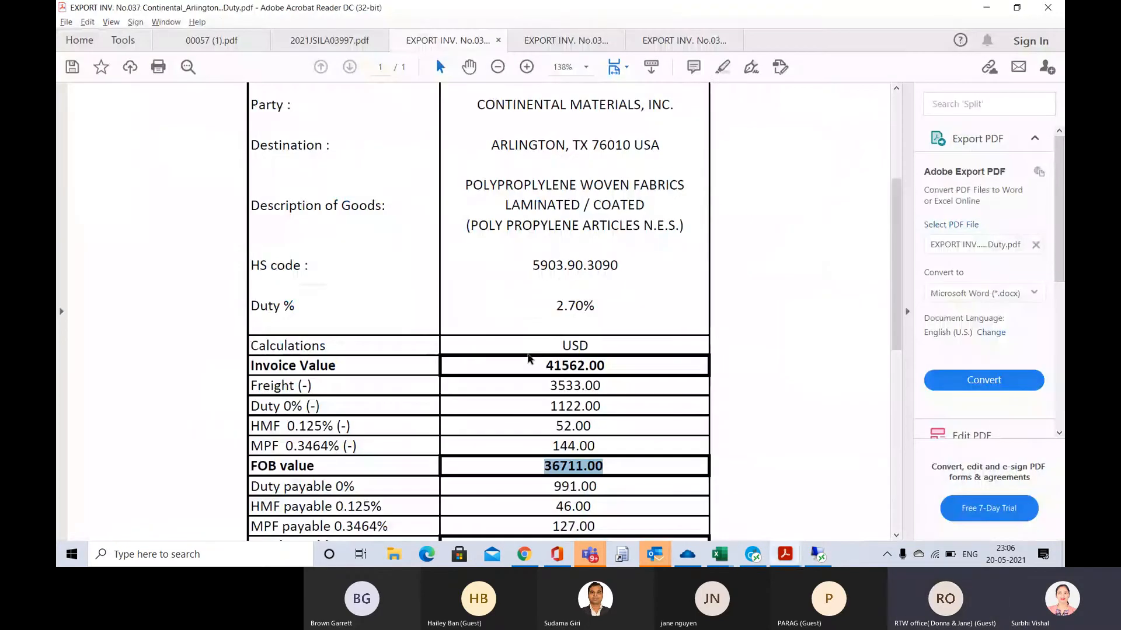
scroll(573, 416, "down", 2)
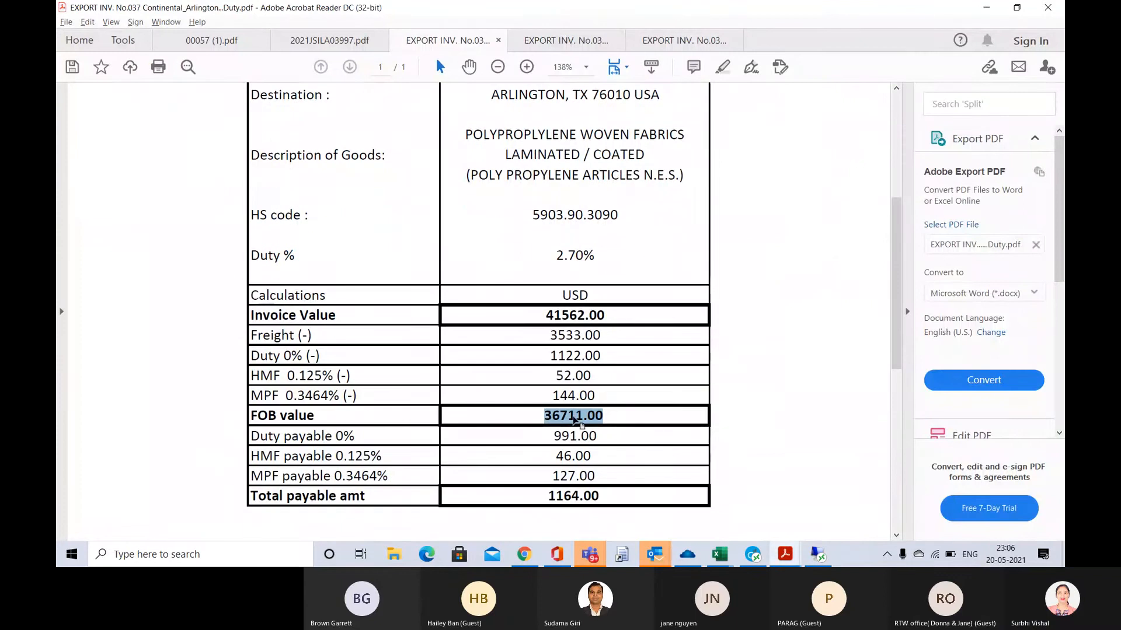
key("alt+Tab")
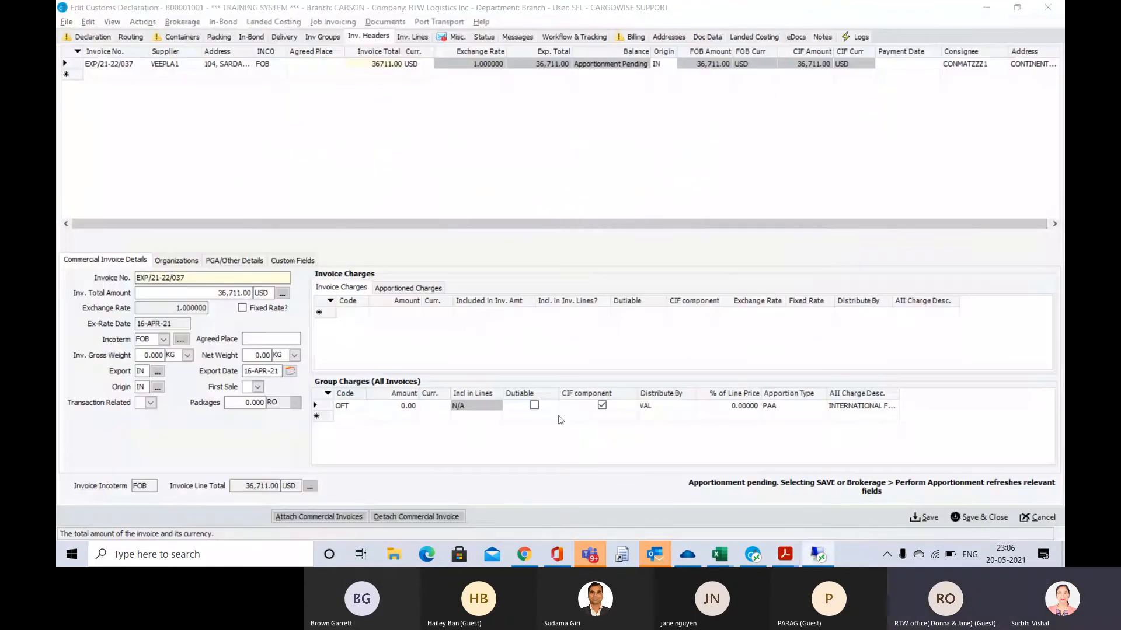
Open the declaration's invoice lines, switch to Adobe Acrobat Reader and examine the commercial invoice's goods description, quantities, weights and delivery terms
left_click(413, 38)
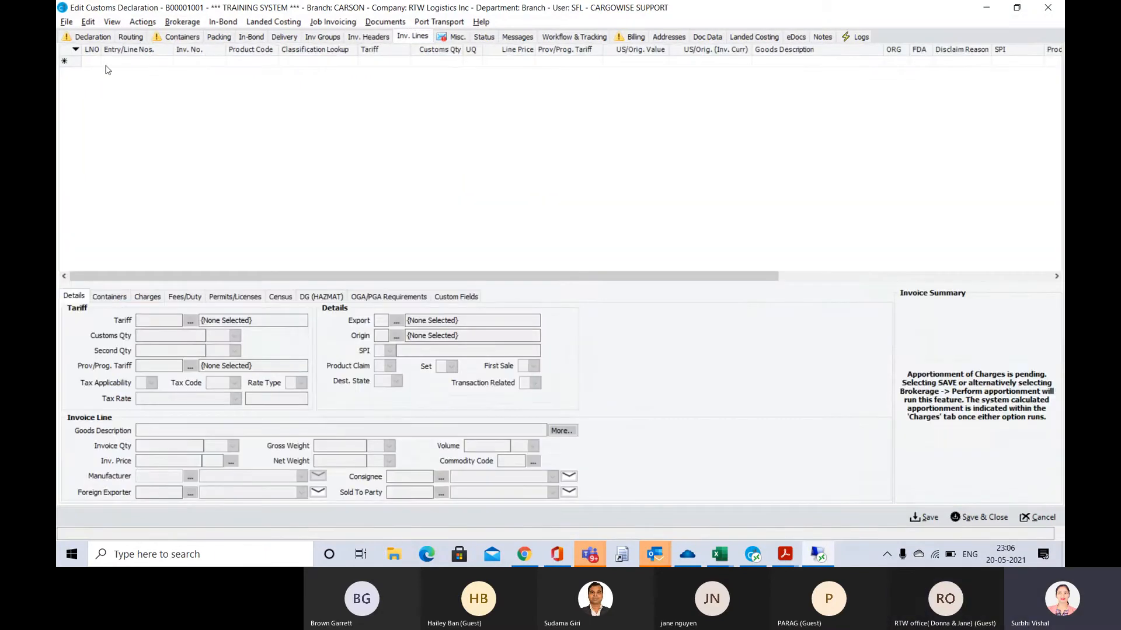
key("alt+Tab")
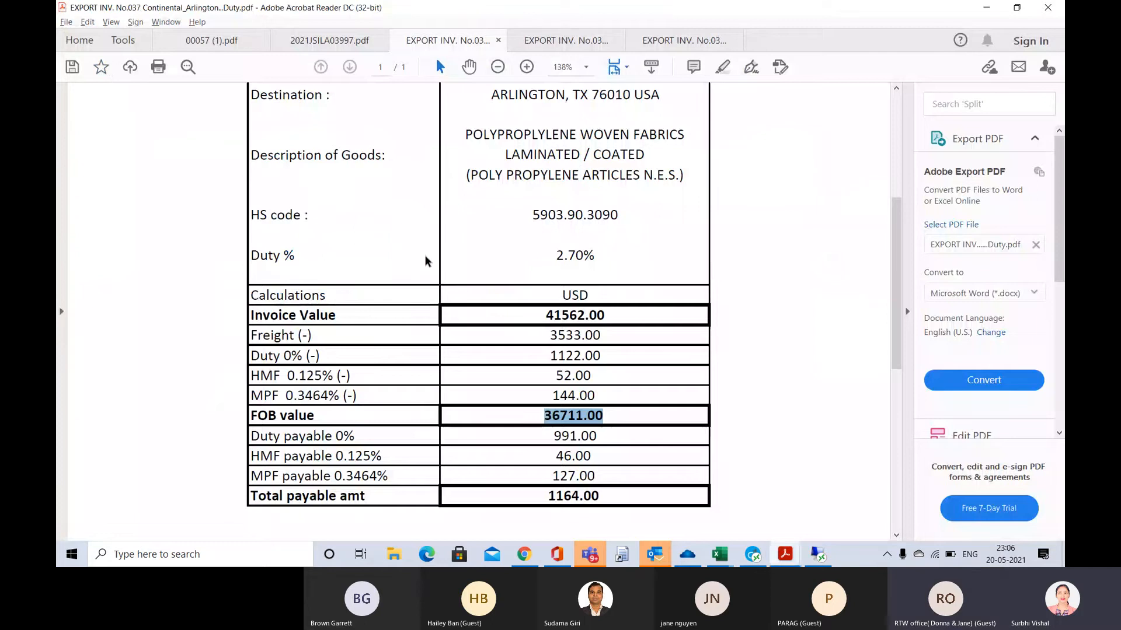
scroll(426, 260, "up", 3)
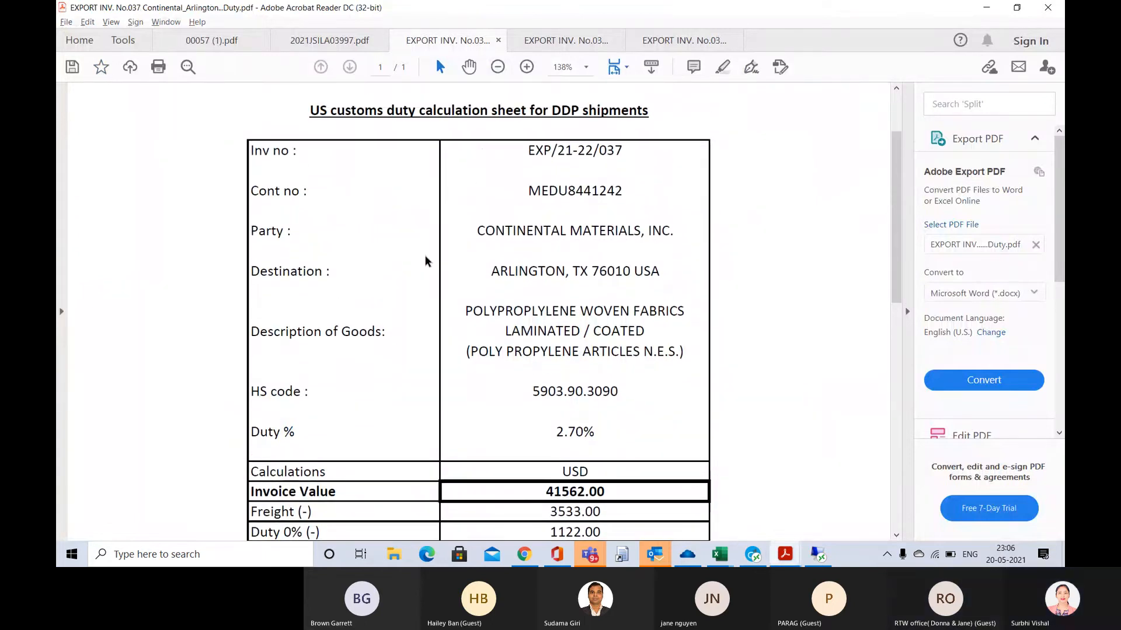
left_click(568, 40)
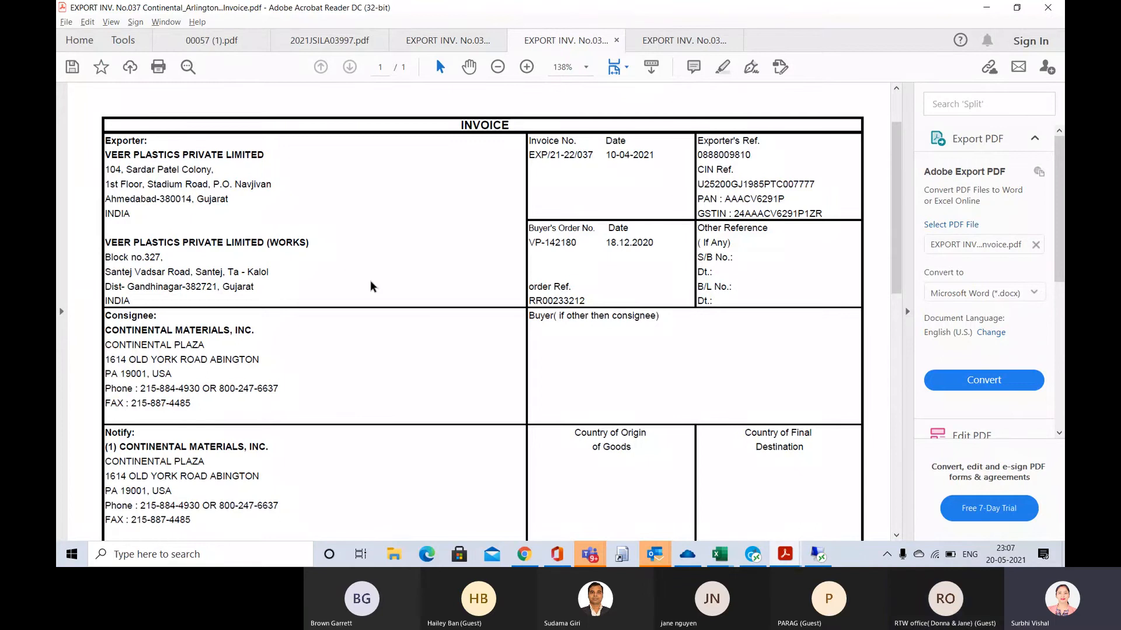
scroll(371, 286, "down", 3)
scroll(372, 286, "down", 10)
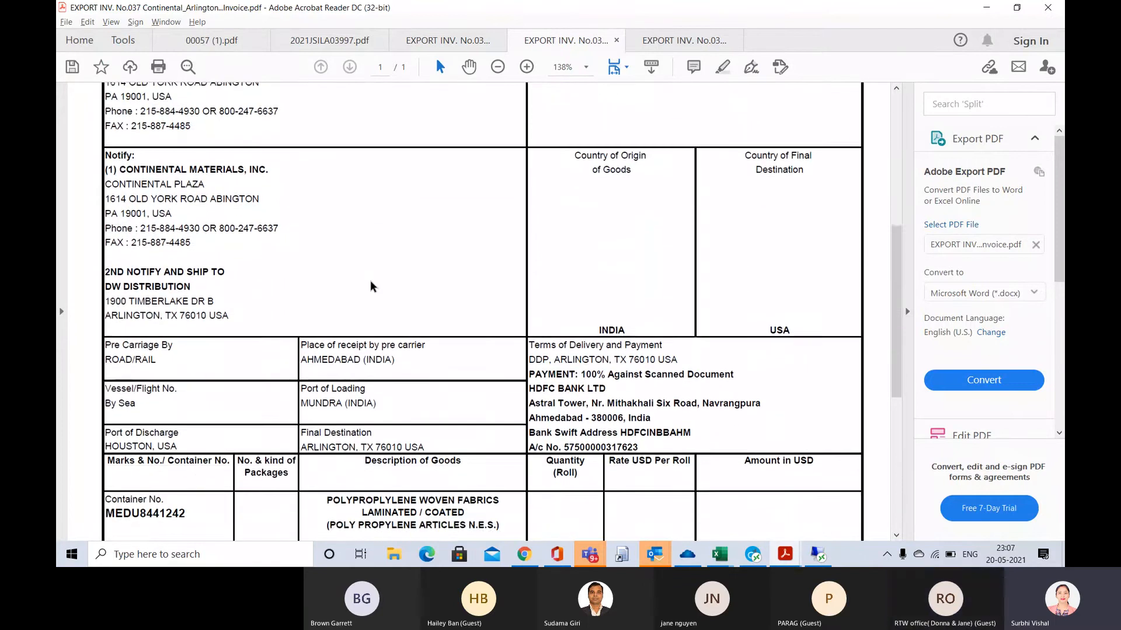
scroll(370, 281, "down", 4)
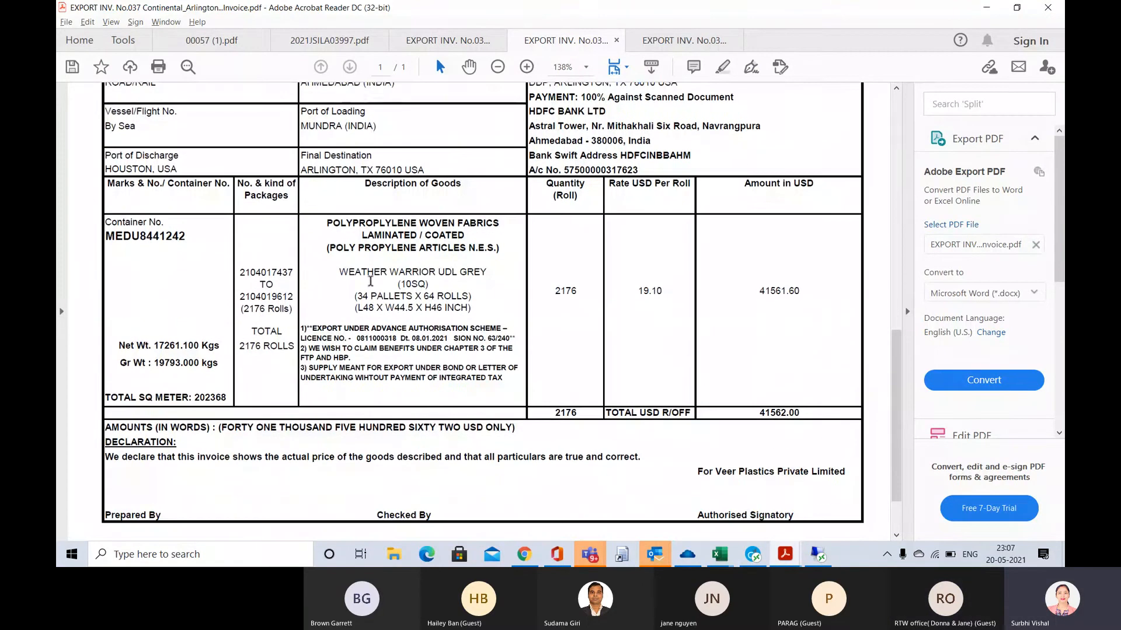
scroll(370, 282, "up", 3)
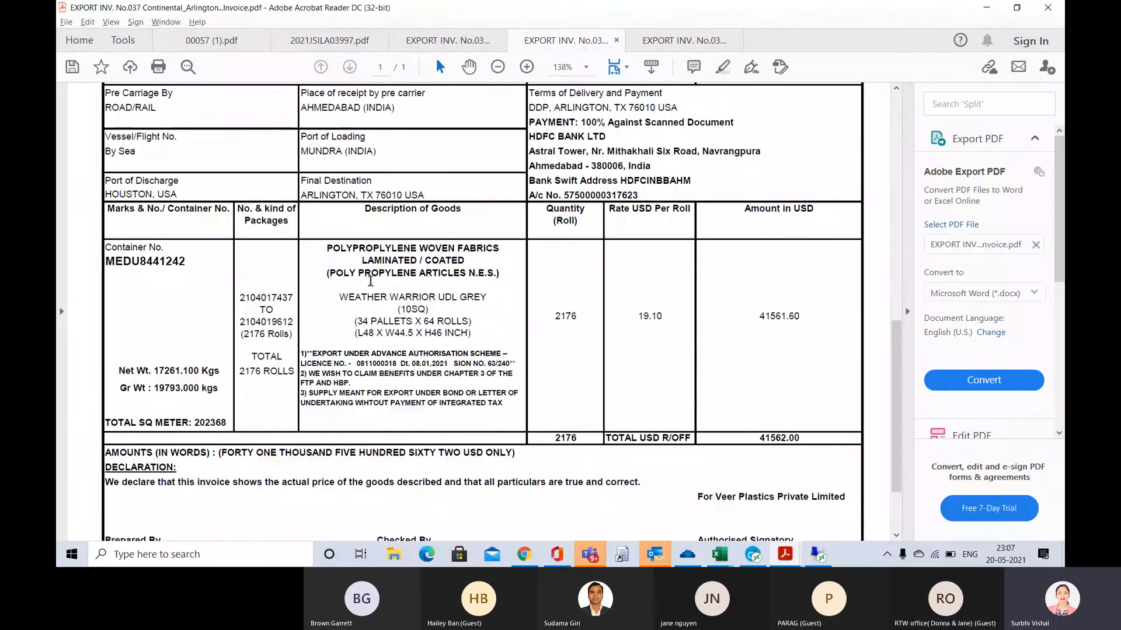
scroll(371, 286, "up", 3)
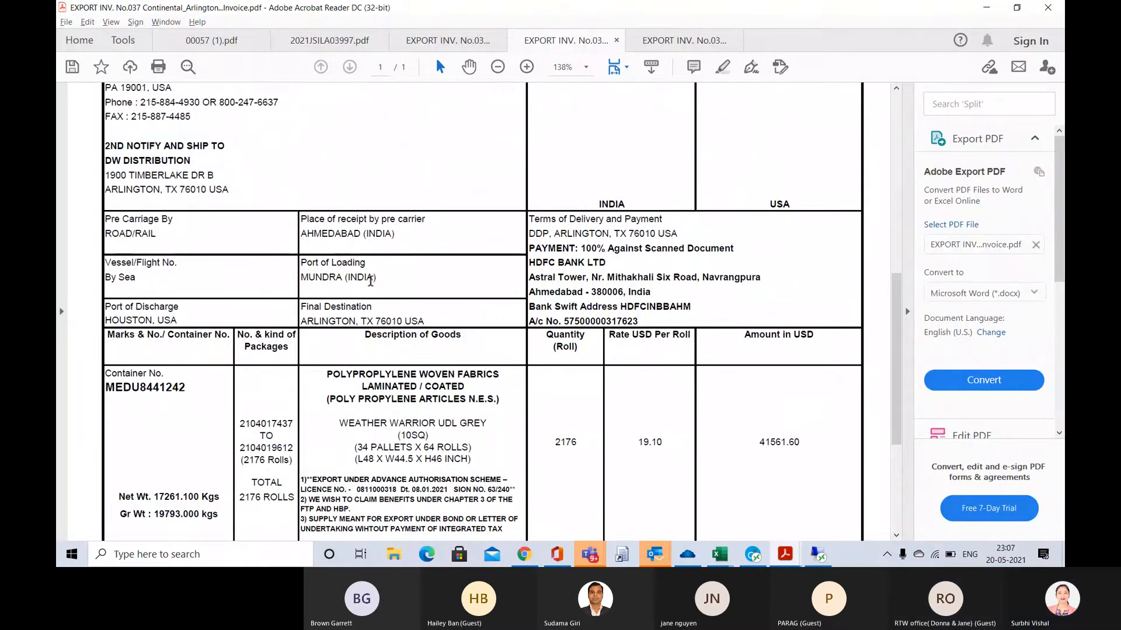
Review the goods description, HS code and duty calculations on the duty calculation sheet
left_click(435, 40)
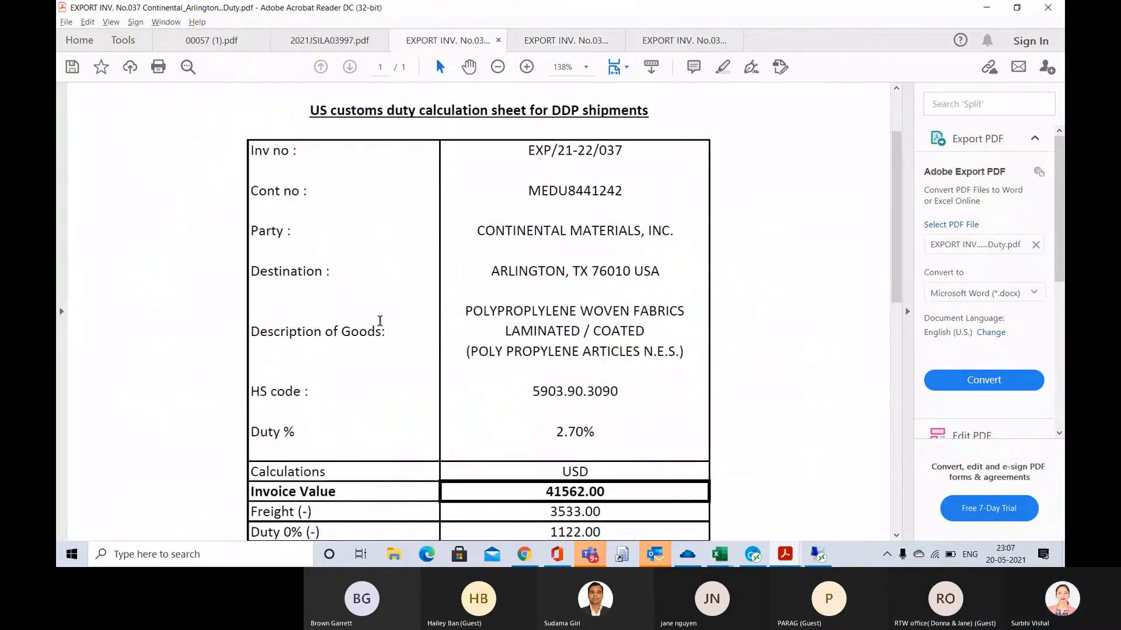
scroll(381, 326, "down", 3)
scroll(380, 326, "down", 10)
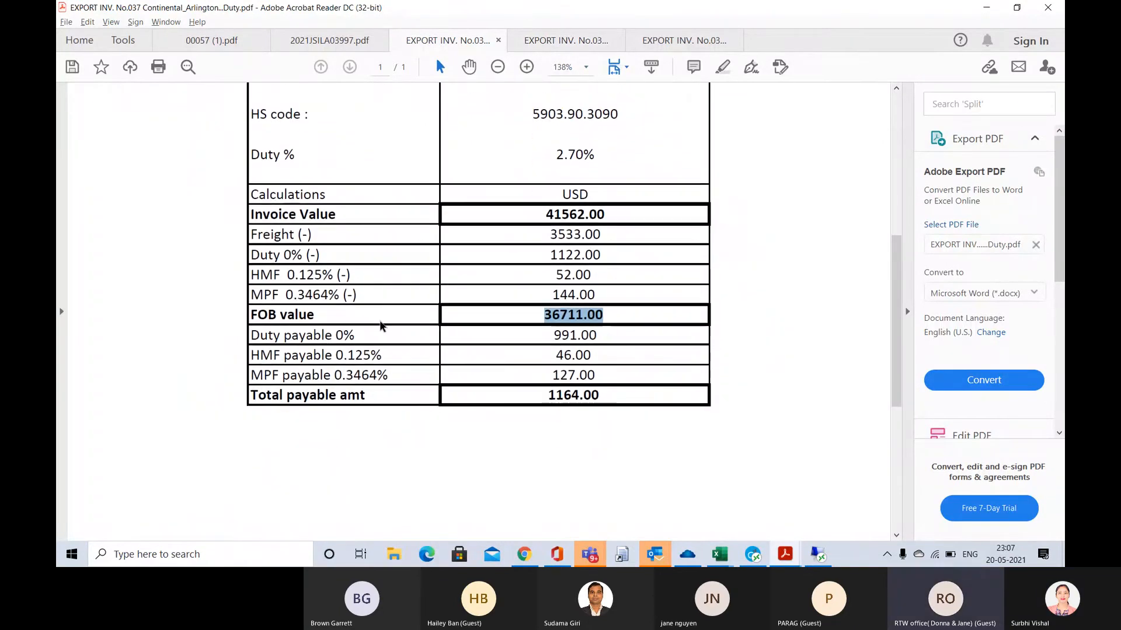
scroll(380, 326, "up", 12)
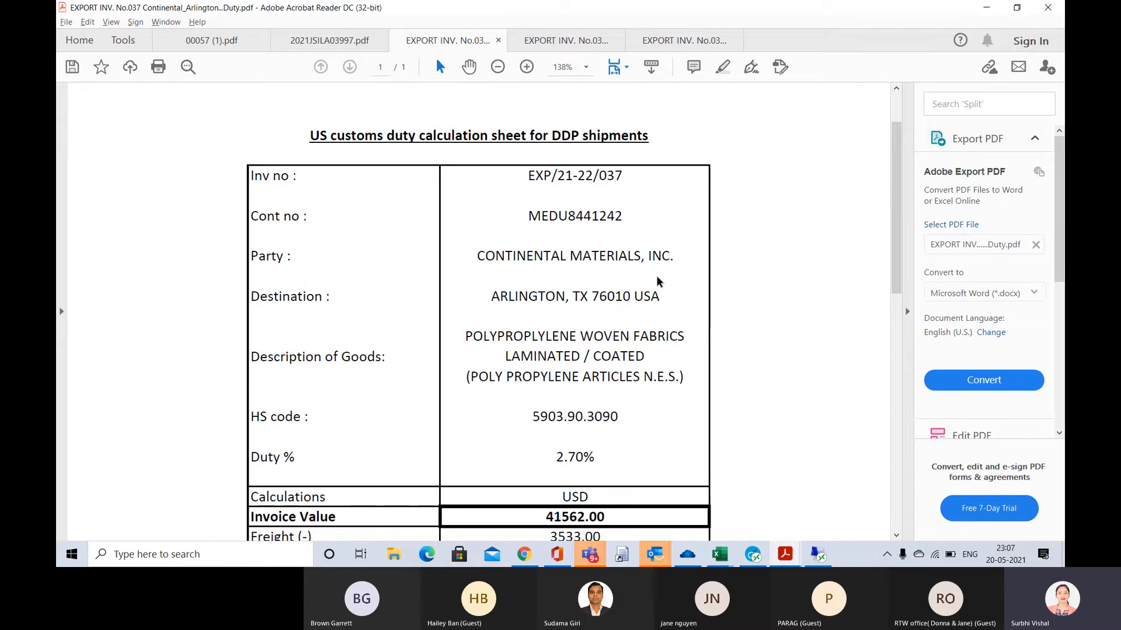
Return to CargoWise, add an invoice line for EXP/21-22/037 and set its tariff to 5903.90.3090 from the duty calculation sheet
key("alt+Tab")
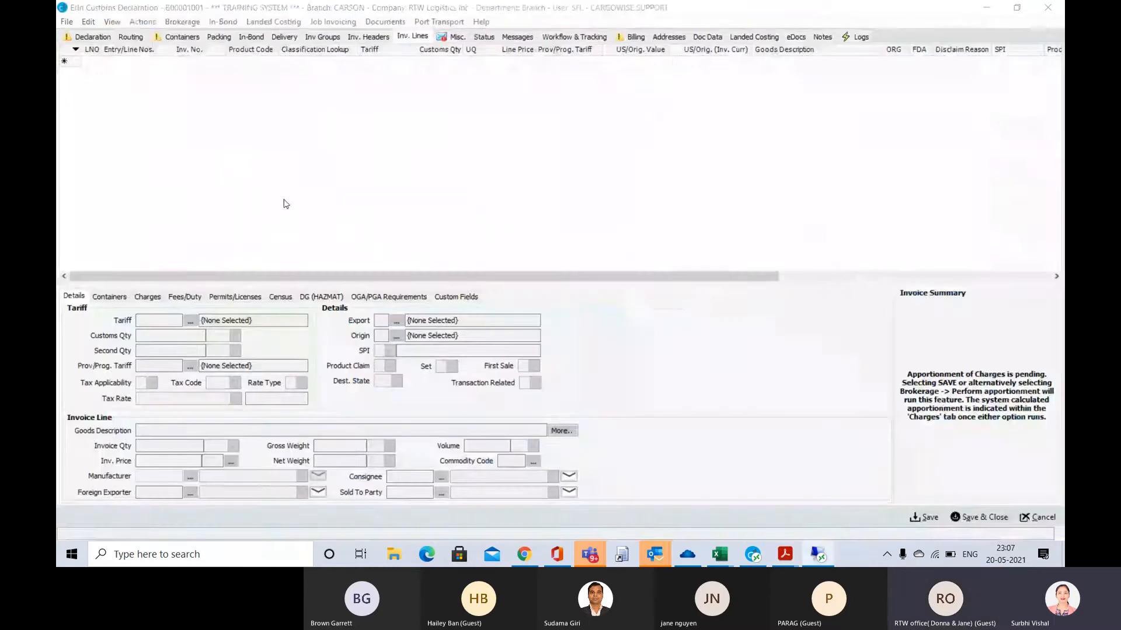
left_click(89, 62)
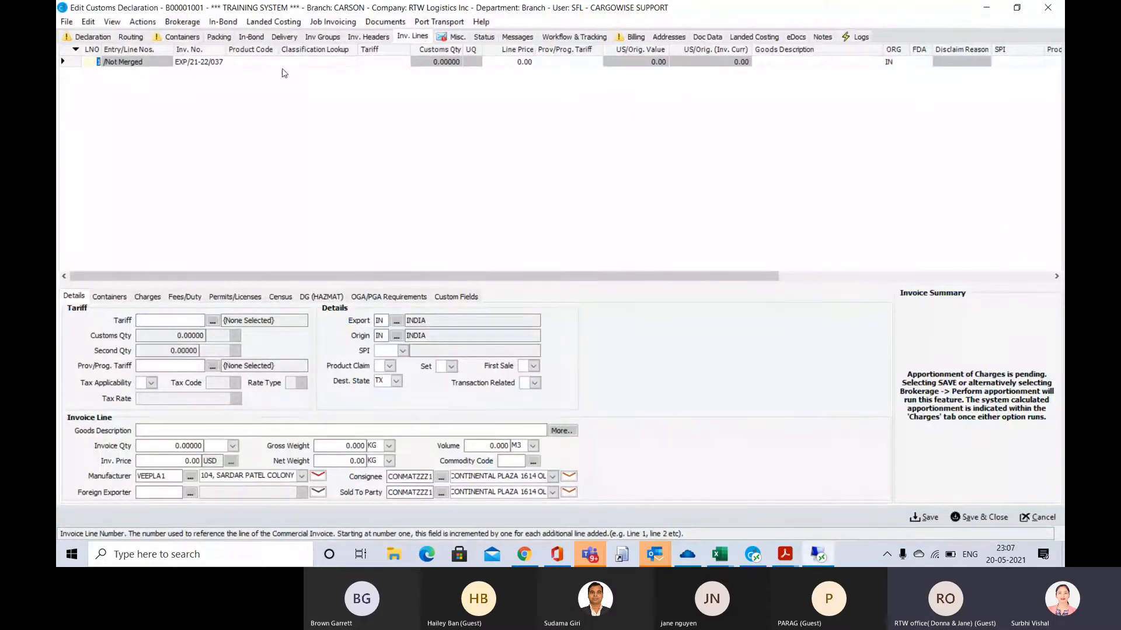
left_click(370, 61)
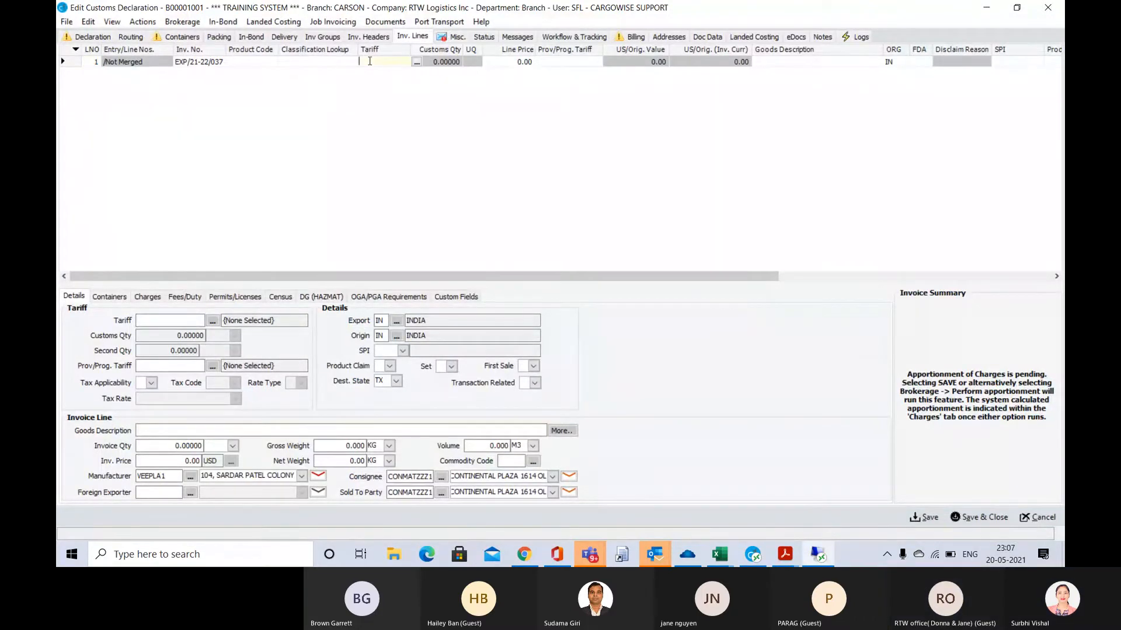
key("alt+Tab")
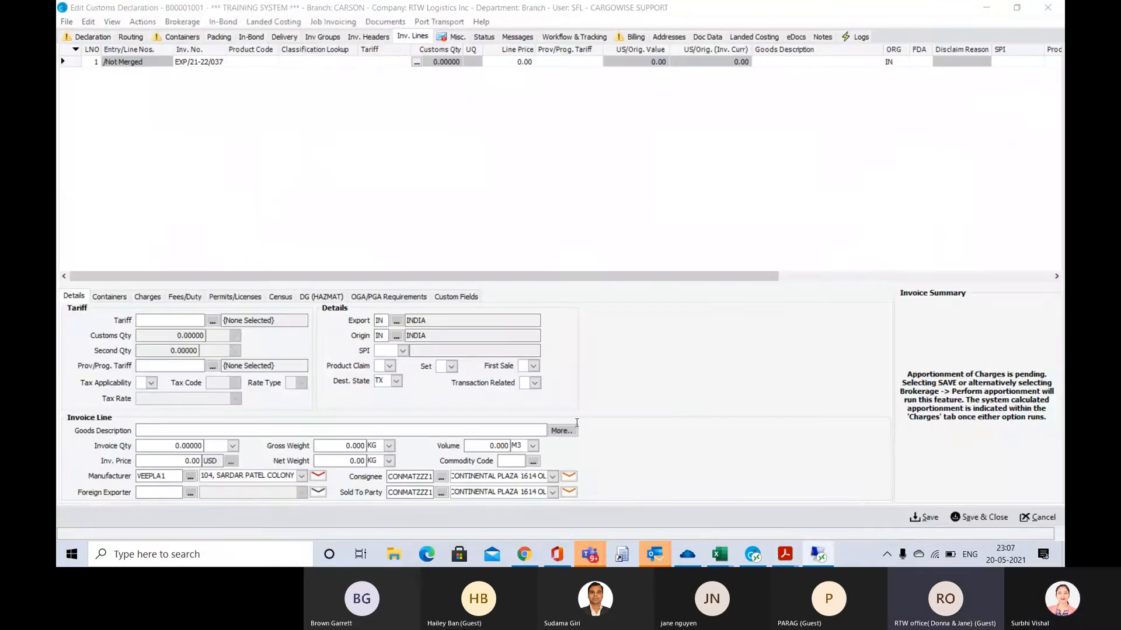
key("alt+Tab")
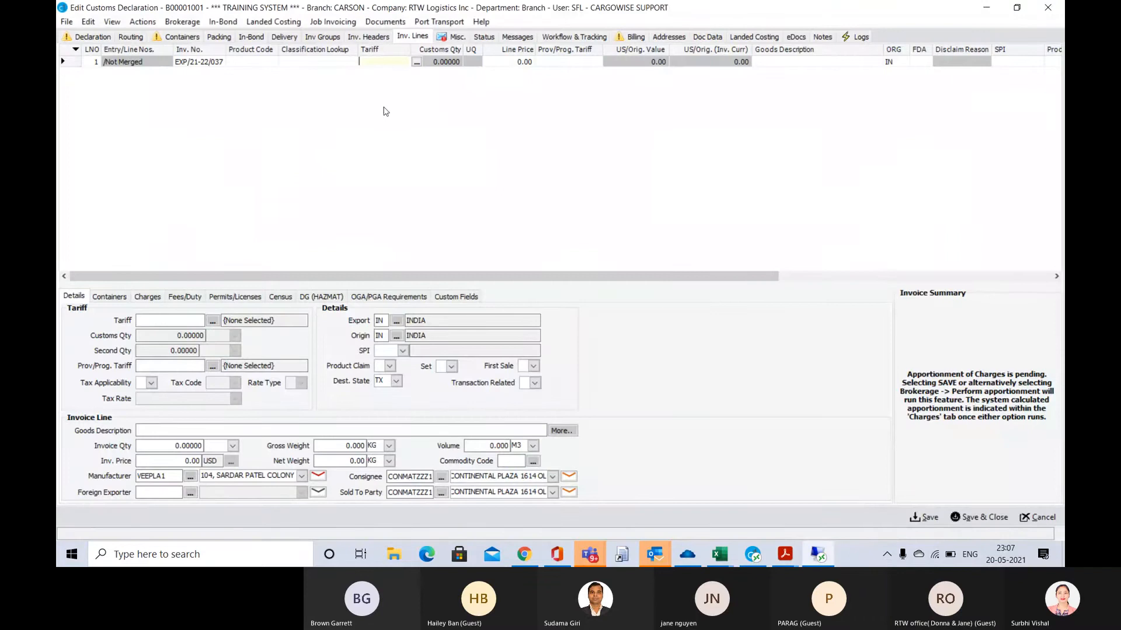
key("alt+Tab")
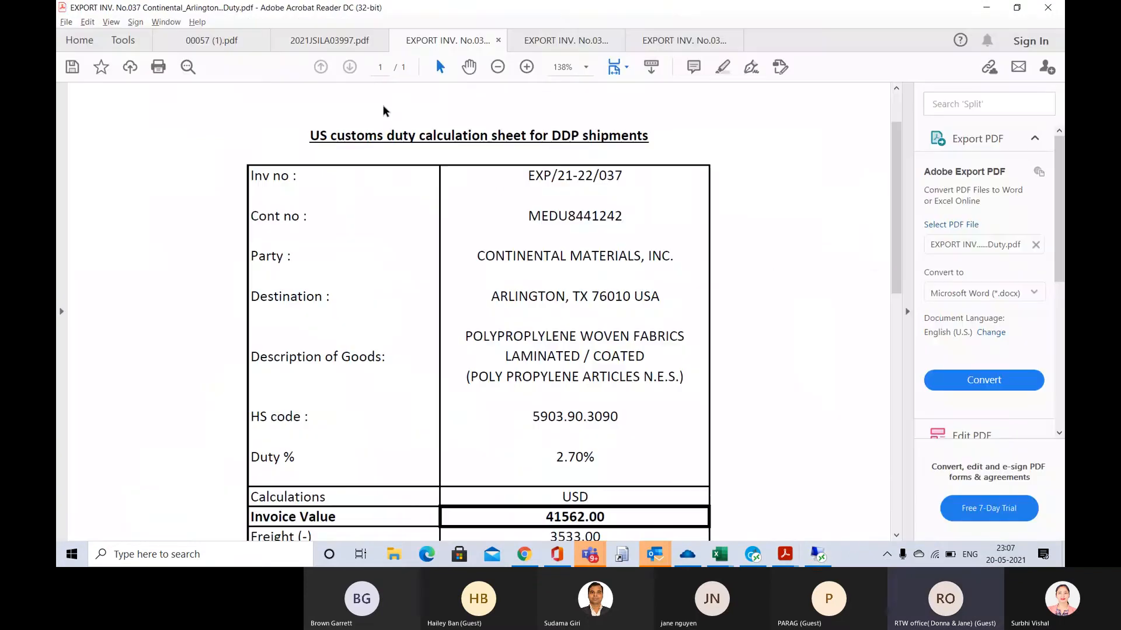
key("alt+Tab")
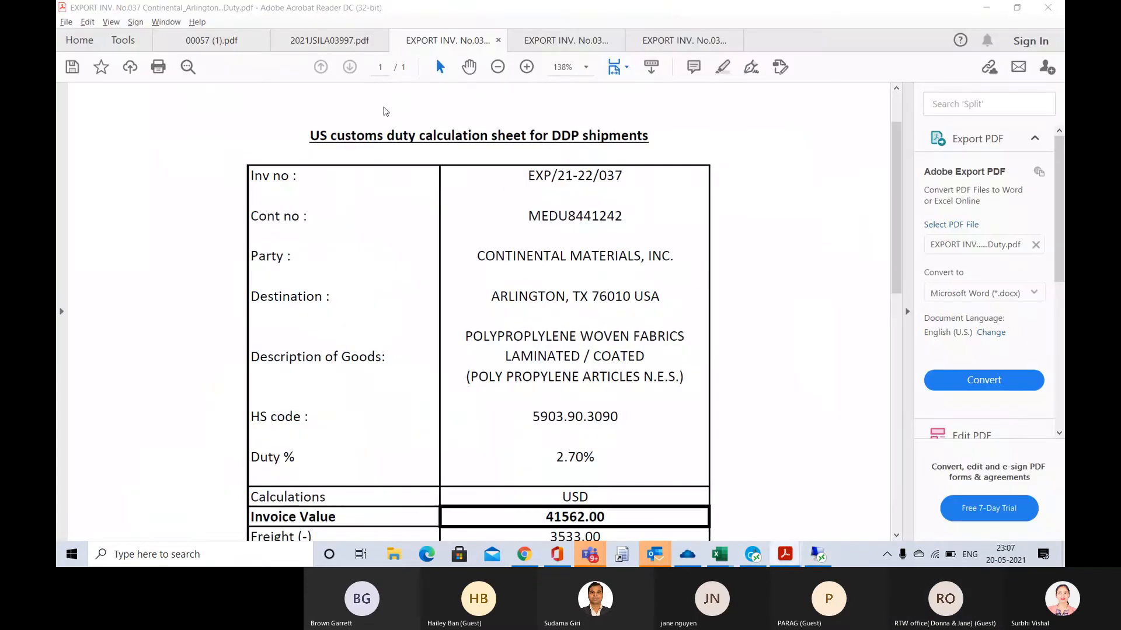
type("9039")
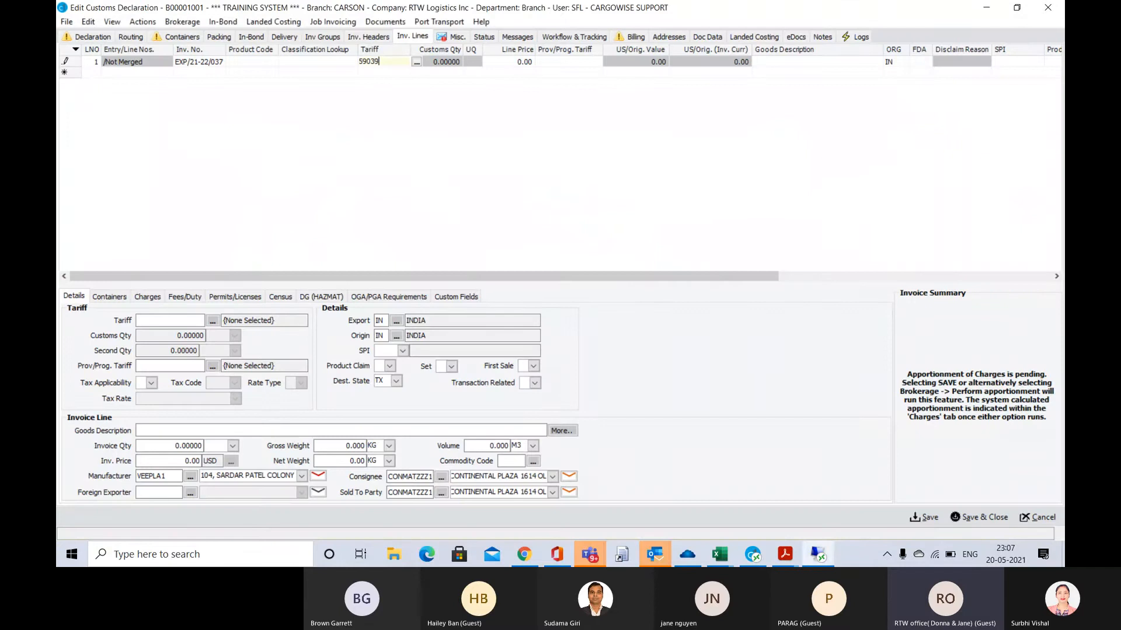
type("03090")
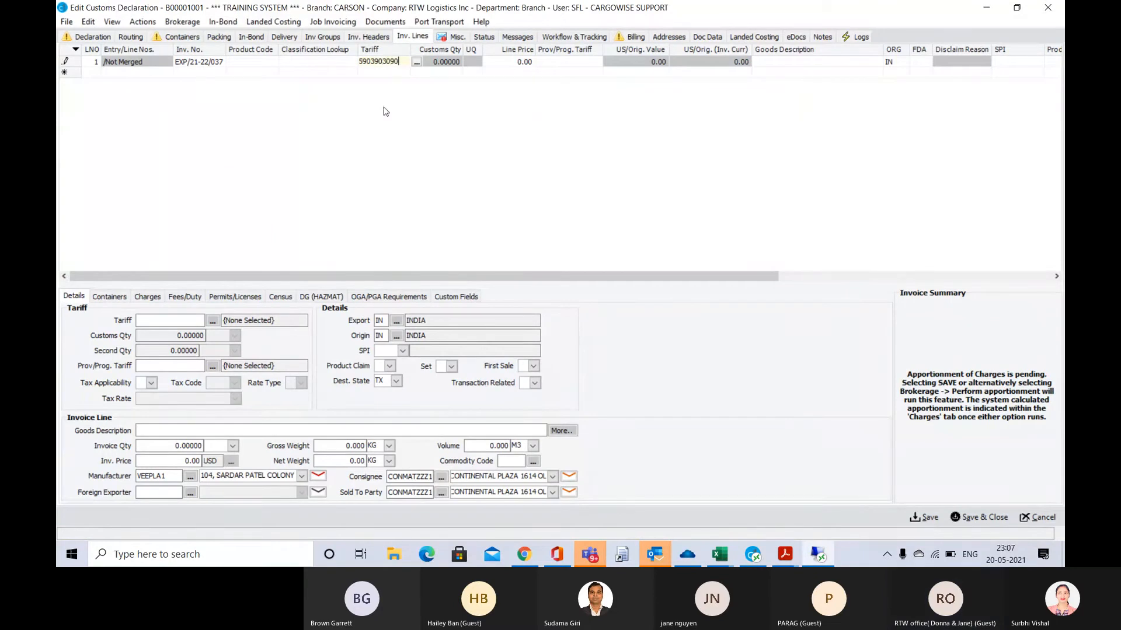
key("Tab")
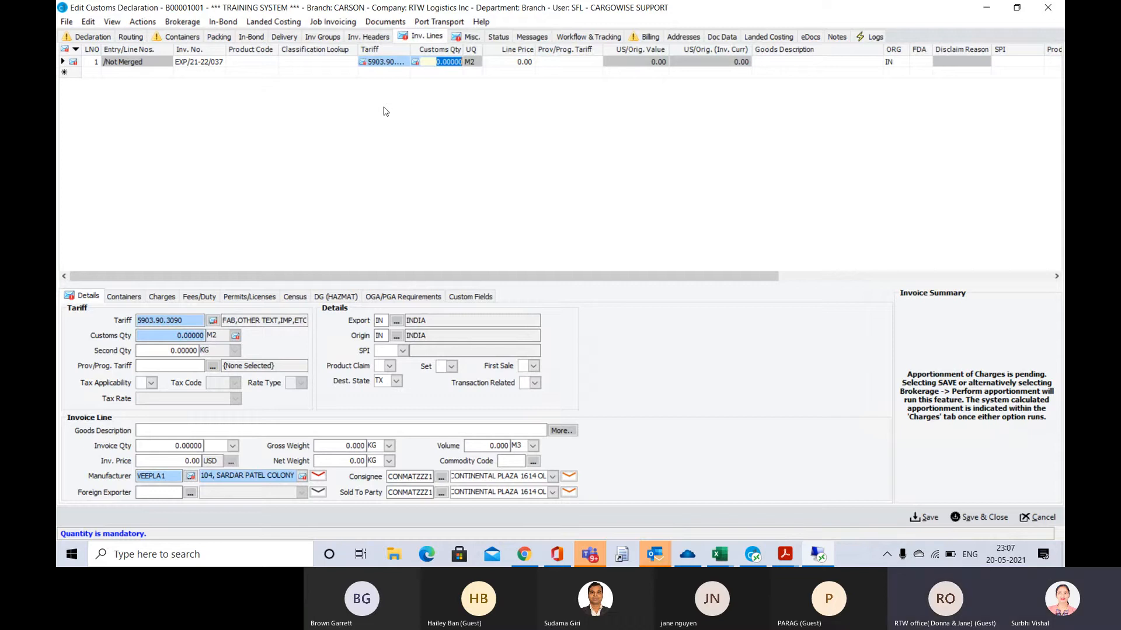
Switch to Adobe Acrobat Reader, find the shipment's total square metres in 00057 (1).pdf and copy the figure
key("alt+Tab")
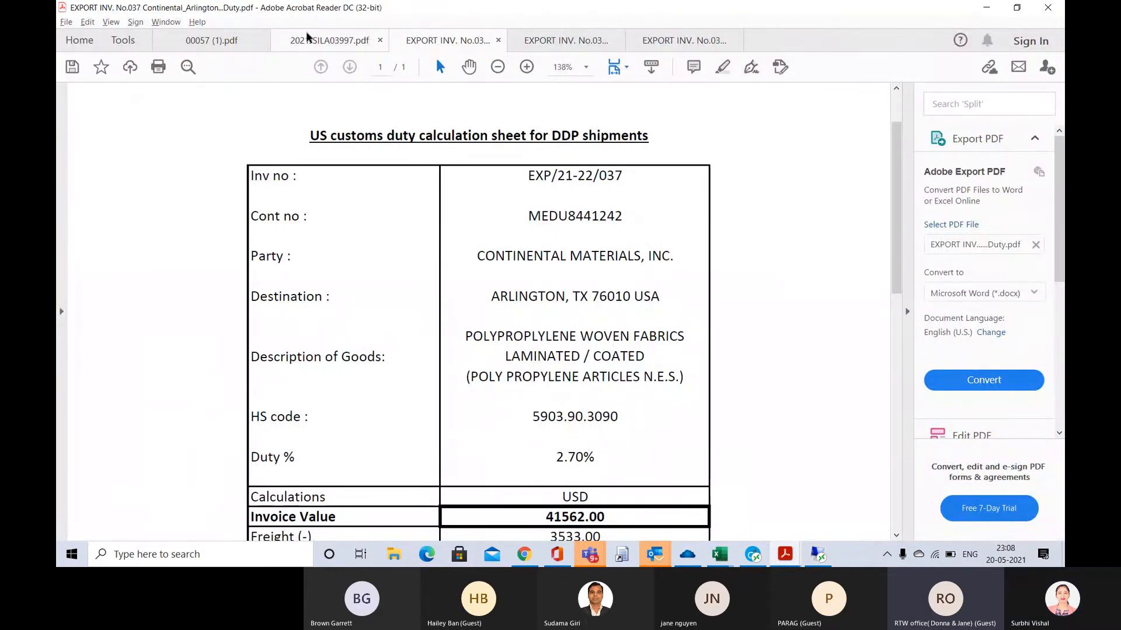
scroll(450, 205, "down", 3)
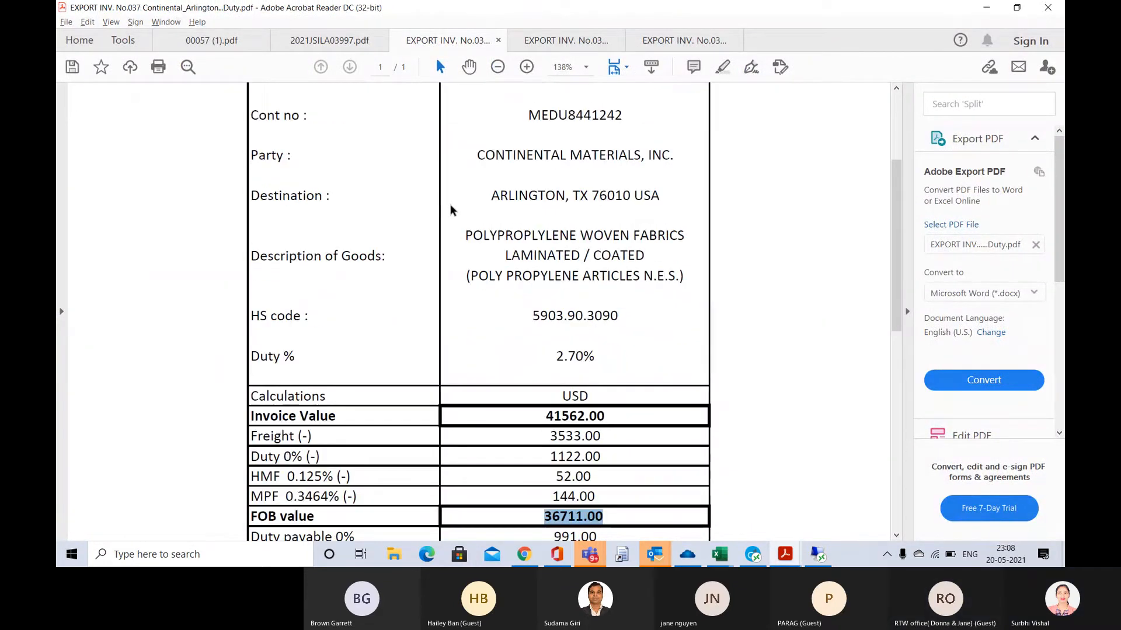
scroll(451, 209, "down", 3)
scroll(450, 209, "up", 6)
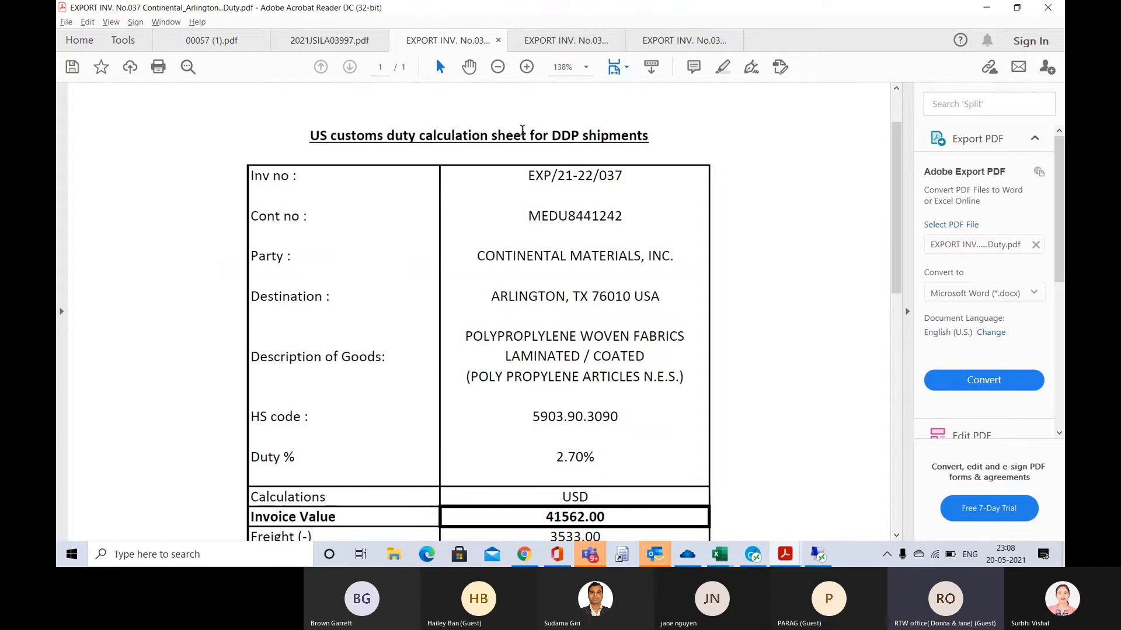
left_click(234, 40)
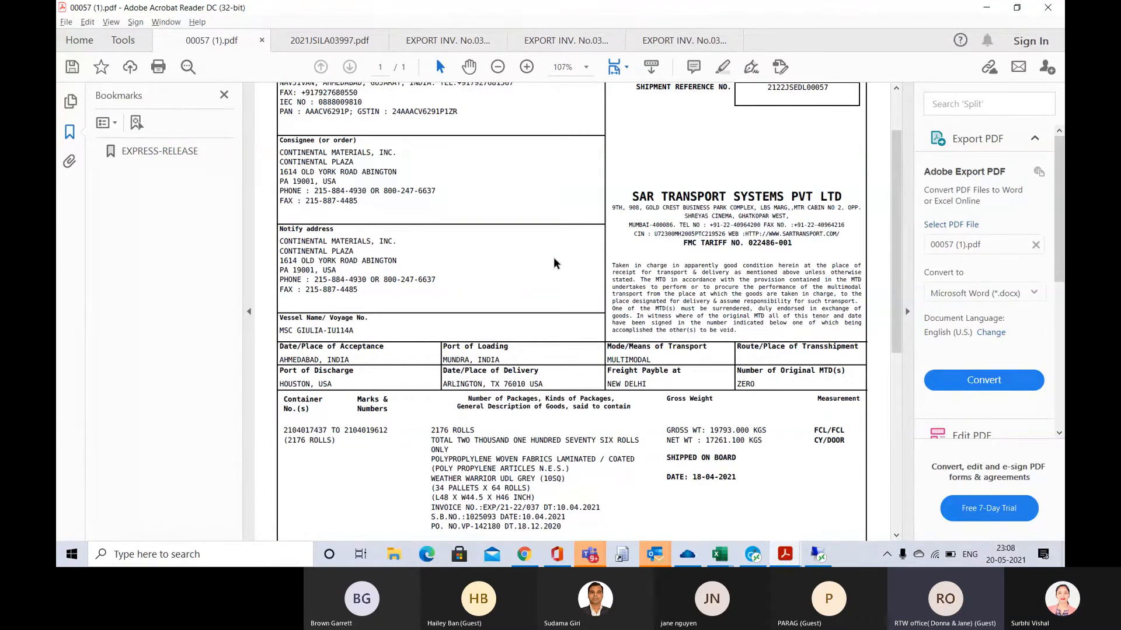
scroll(554, 259, "down", 3)
scroll(554, 259, "down", 3)
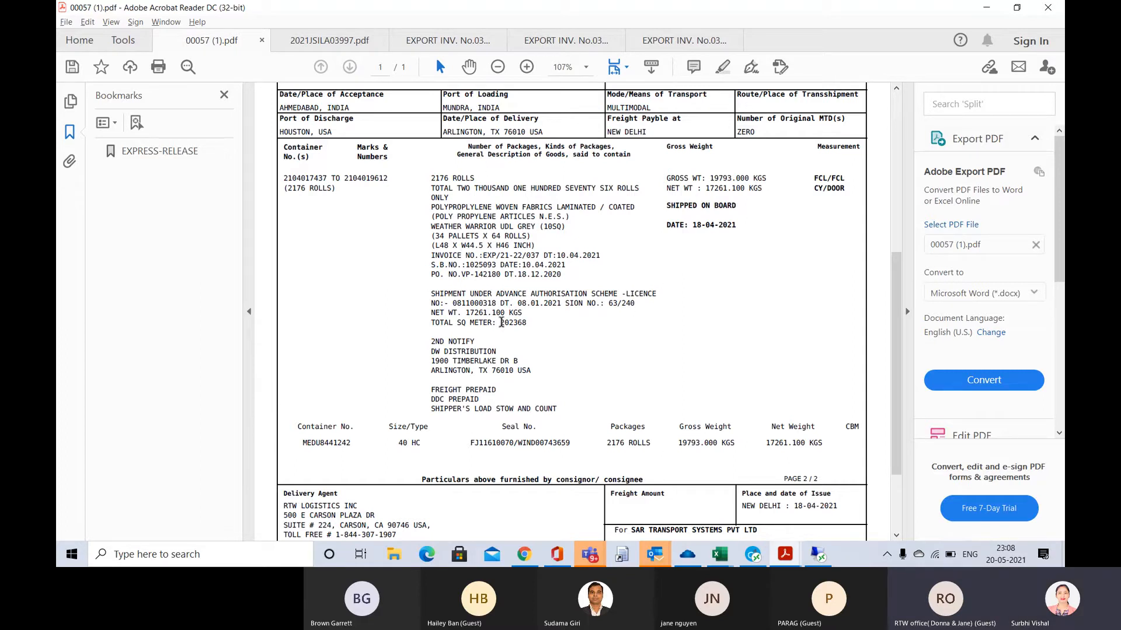
left_click_drag(501, 323, 528, 324)
double_click(511, 326)
key("ctrl+c")
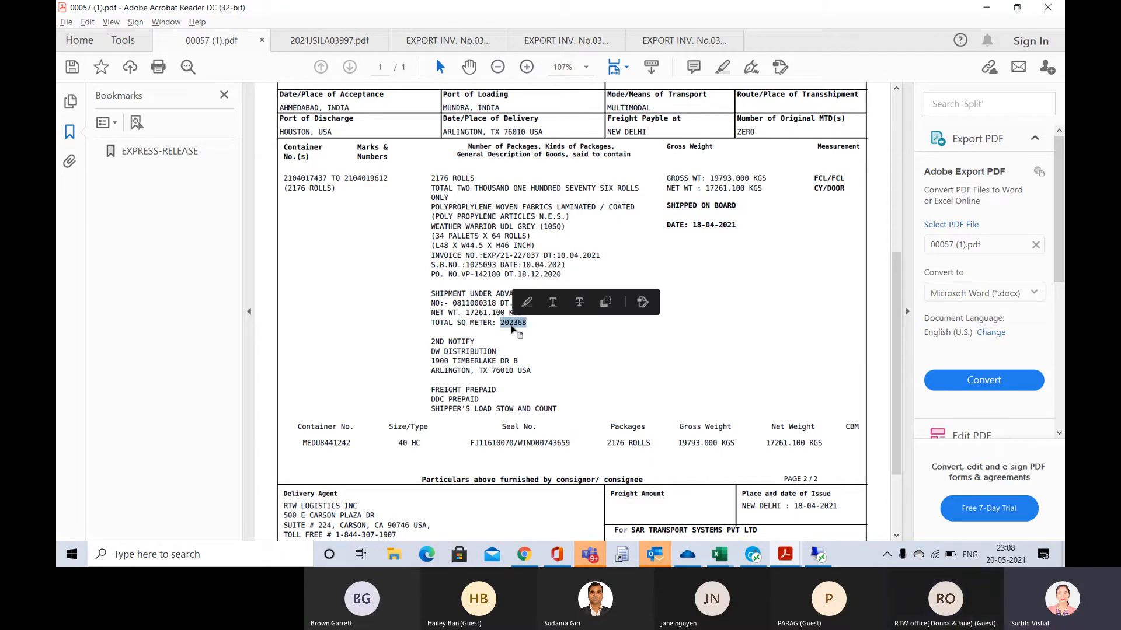
Switch back to the customs declaration in CargoWise and set the invoice line's customs quantity to 202368 M2
key("alt+Tab")
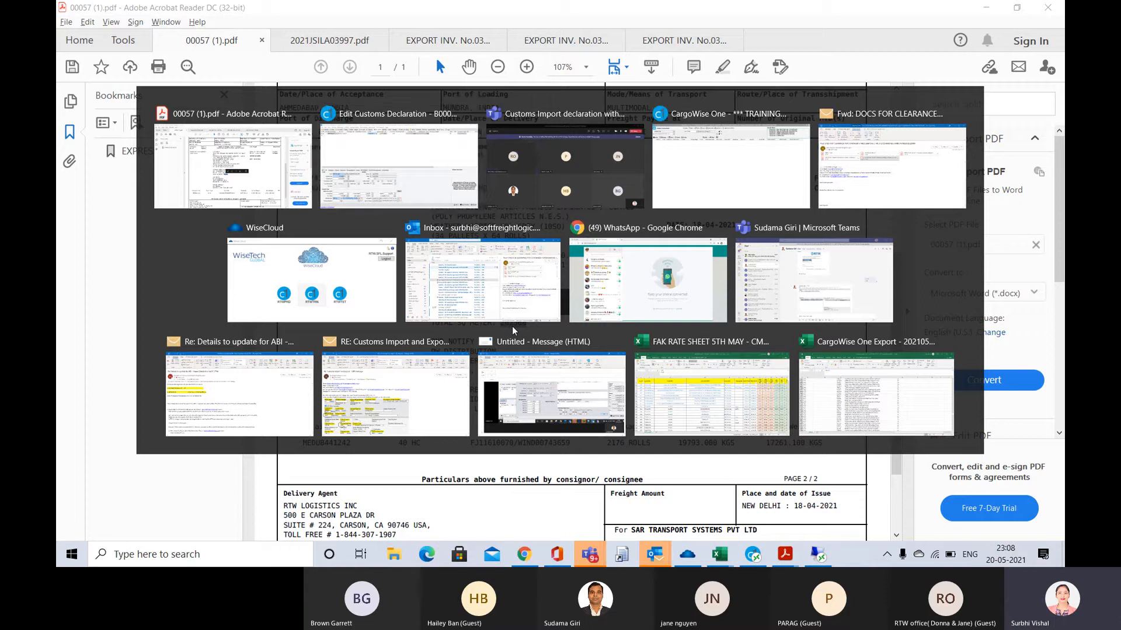
left_click(437, 168)
left_click(449, 62)
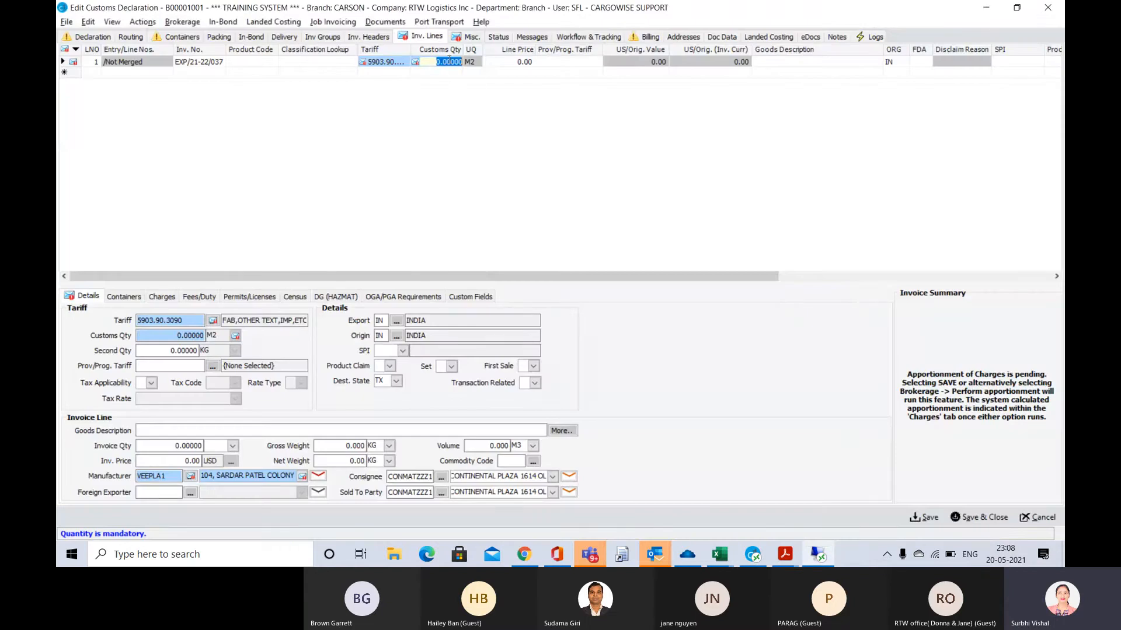
key("ctrl+v")
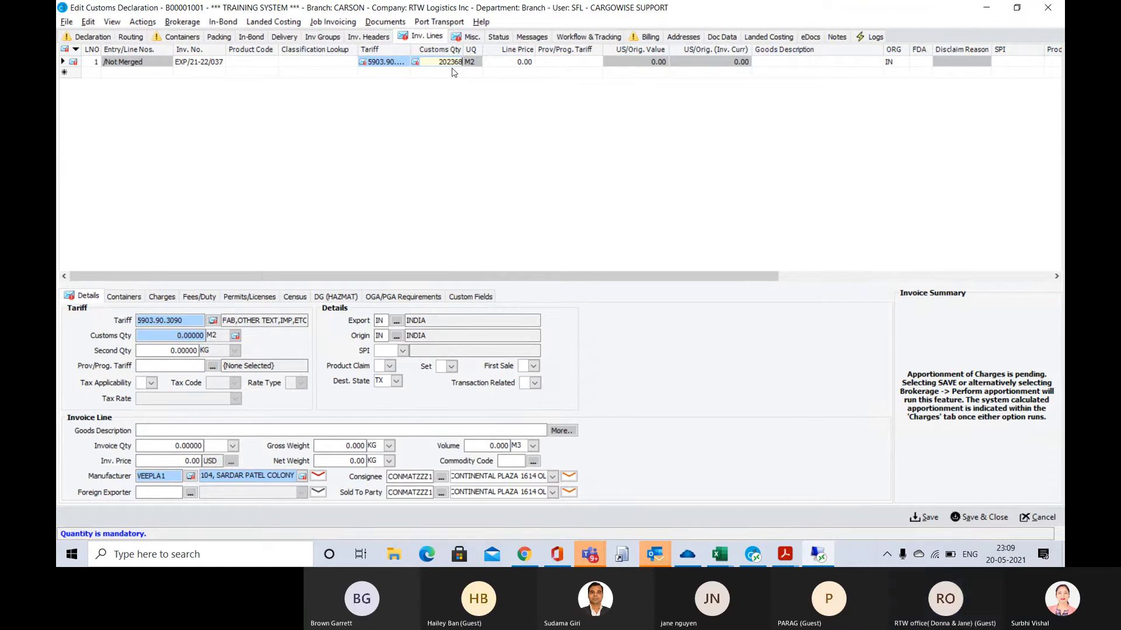
key("Tab")
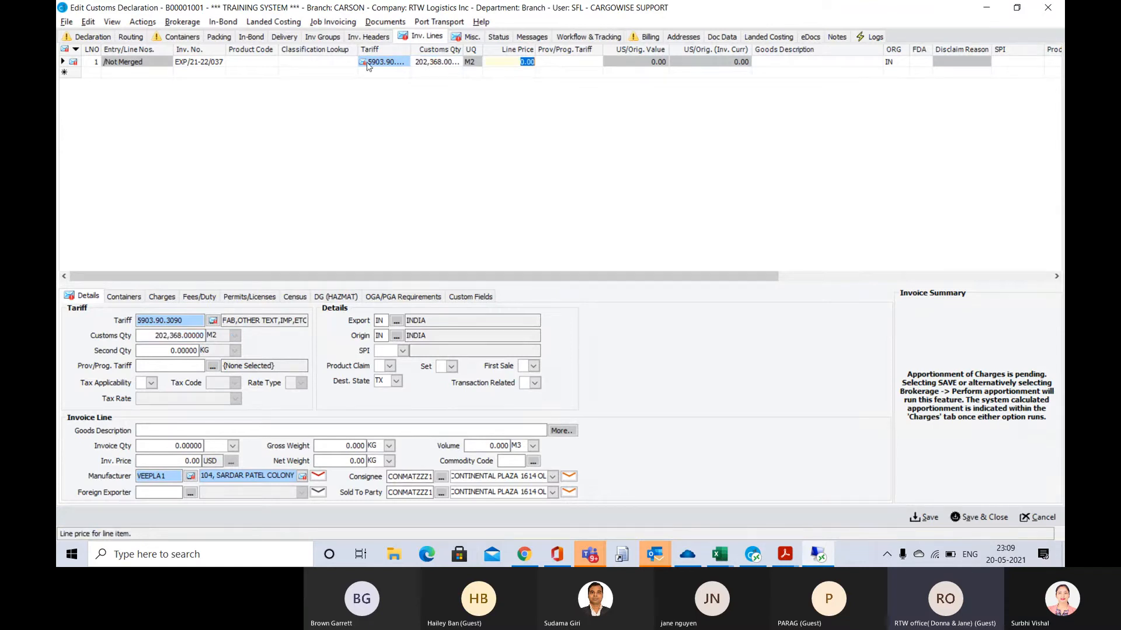
mouse_move(362, 66)
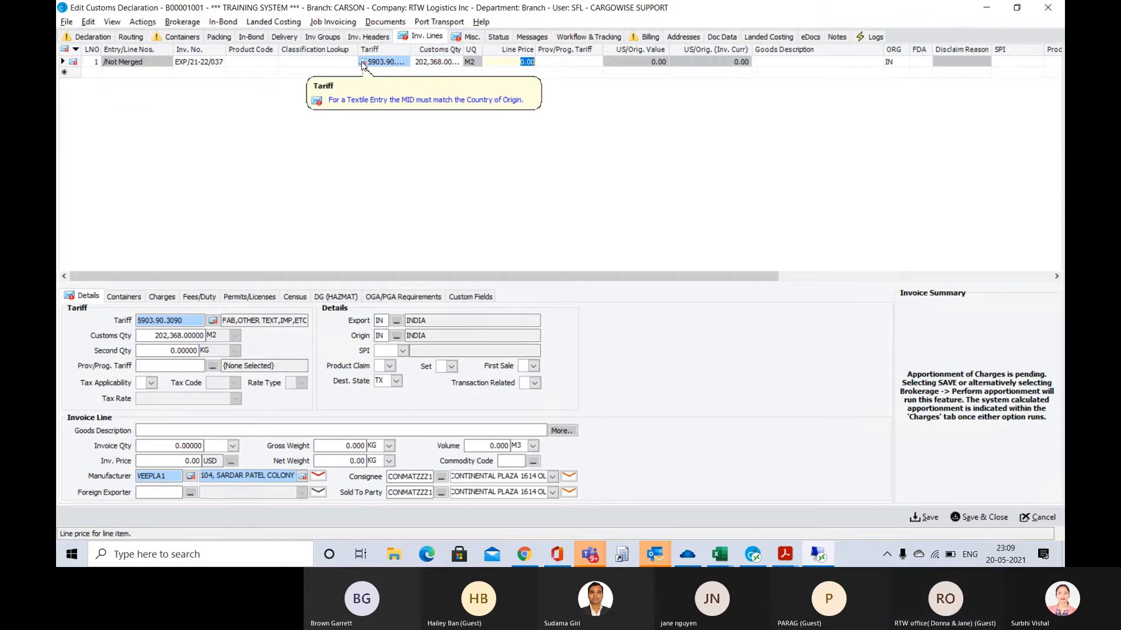
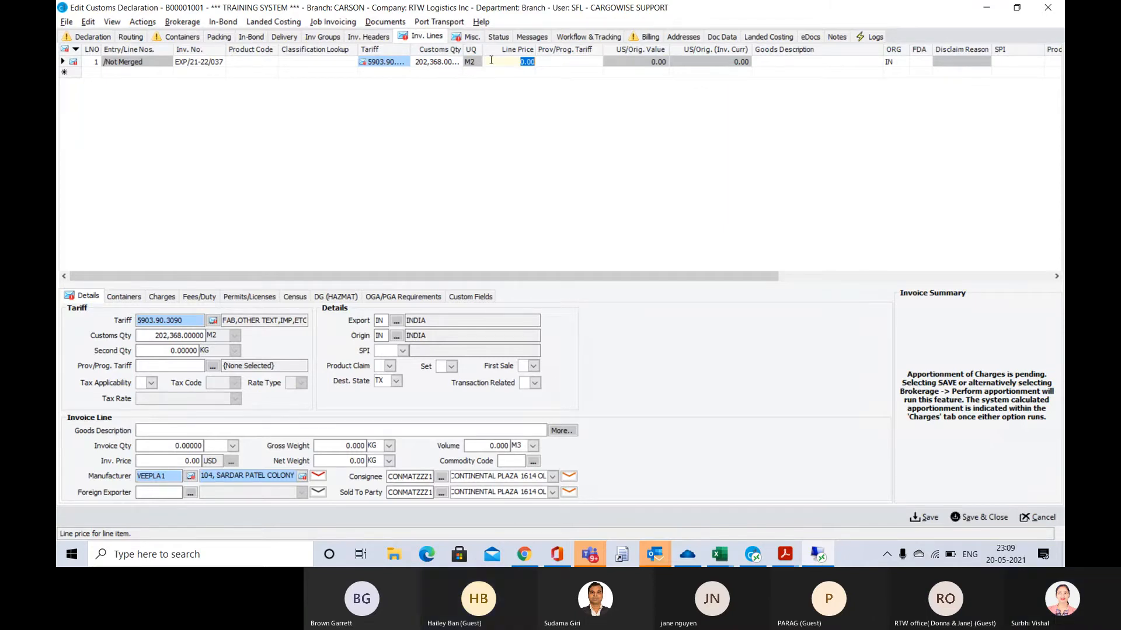
Look up the FOB value on the duty calculation sheet in Adobe Acrobat Reader and set the CargoWise invoice line's price to 36711
key("alt+Tab")
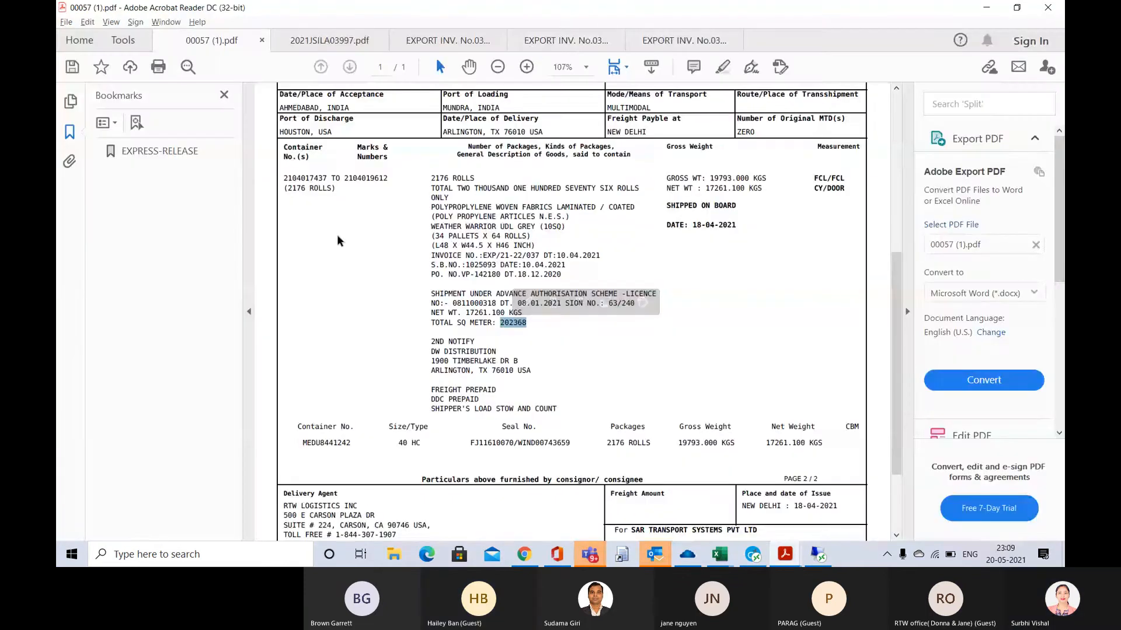
left_click(464, 49)
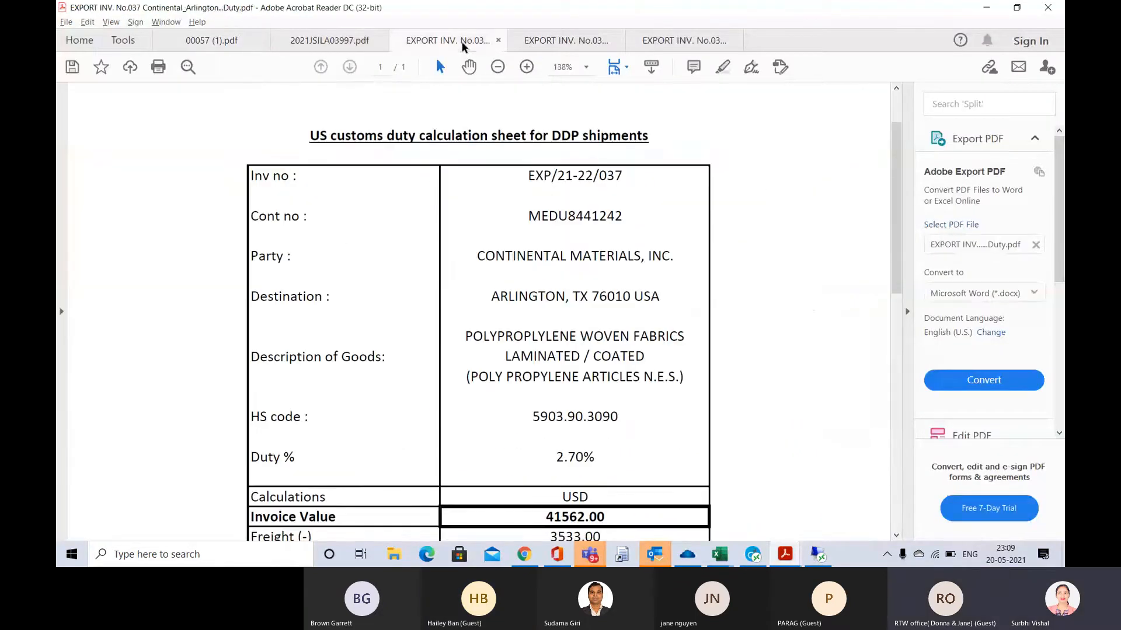
scroll(525, 403, "down", 3)
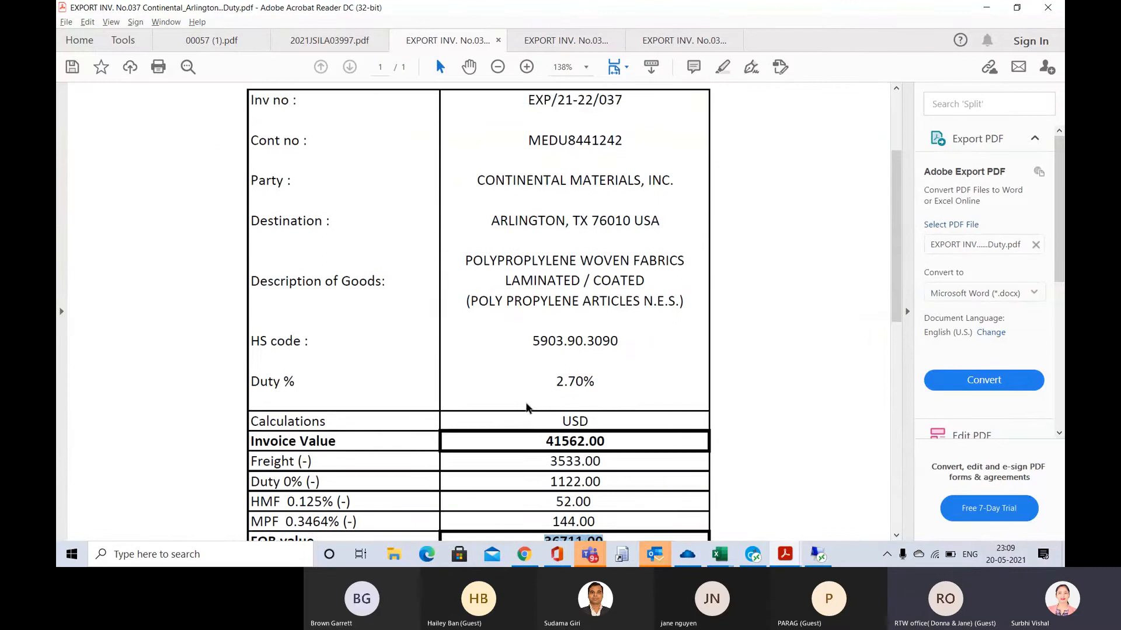
key("alt+Tab")
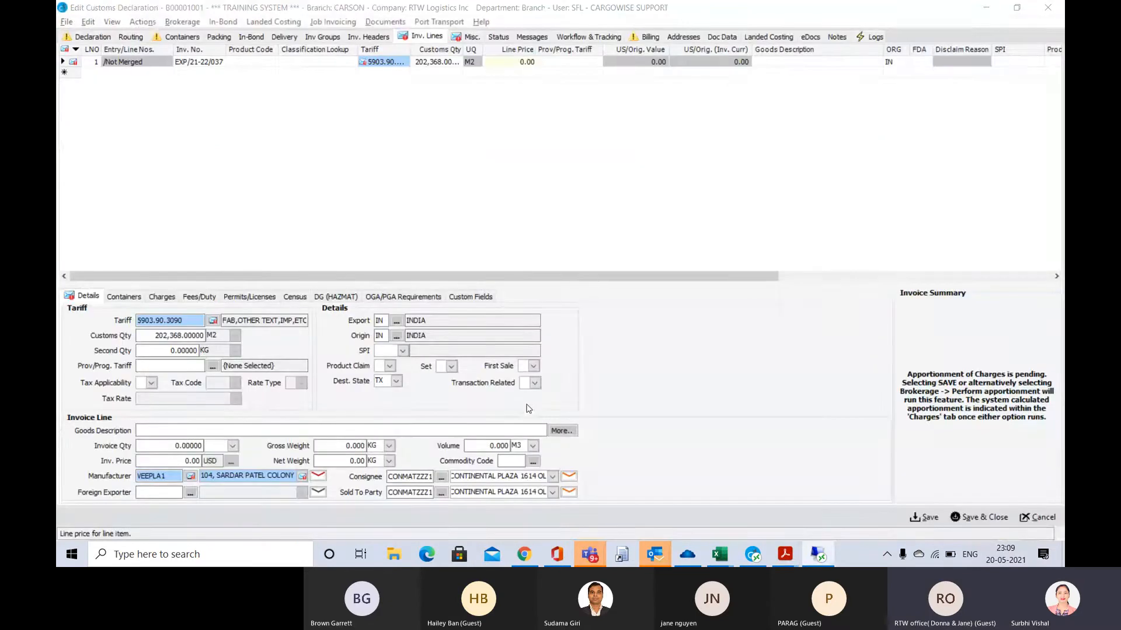
type("36,7")
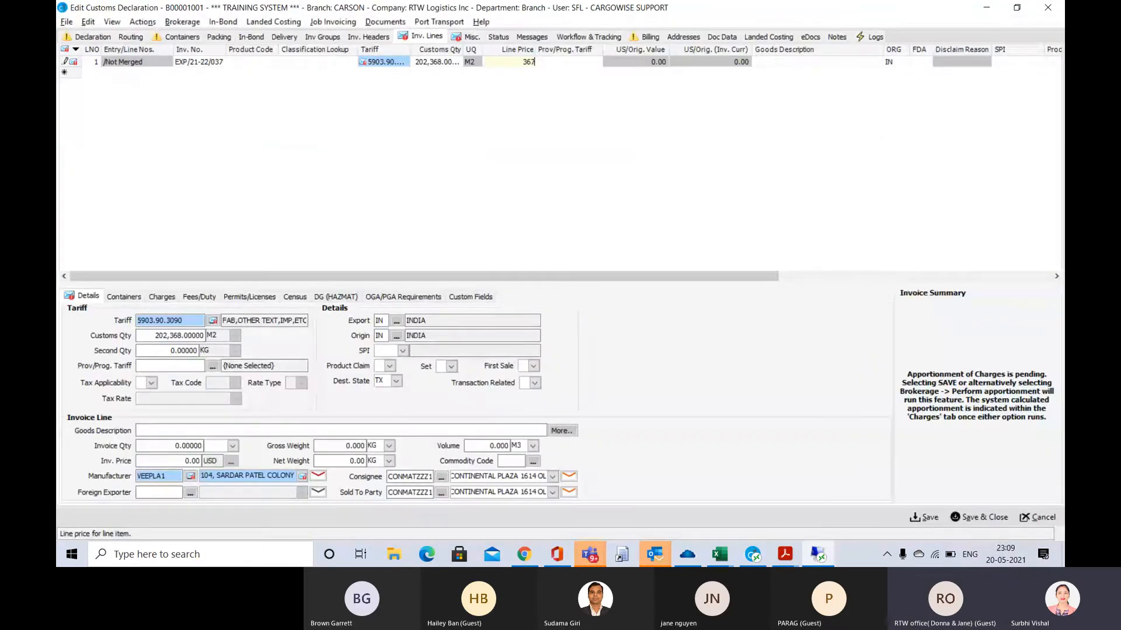
type("11")
key("Tab")
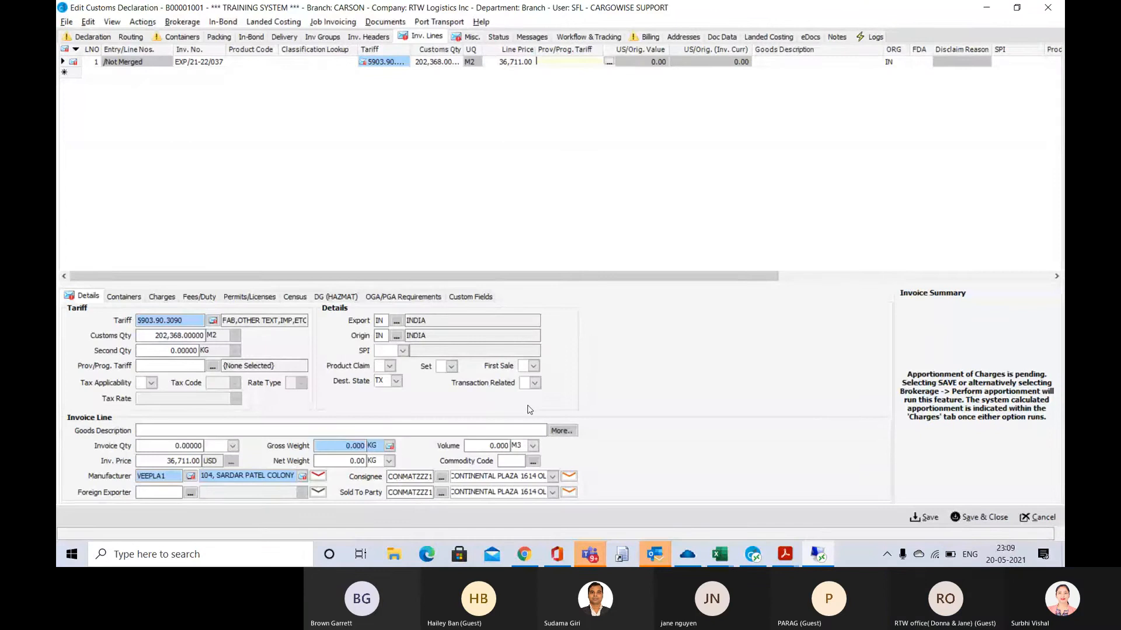
Enter WOVEN FABRICS as the invoice line's goods description, keeping IN as the origin
key("Tab")
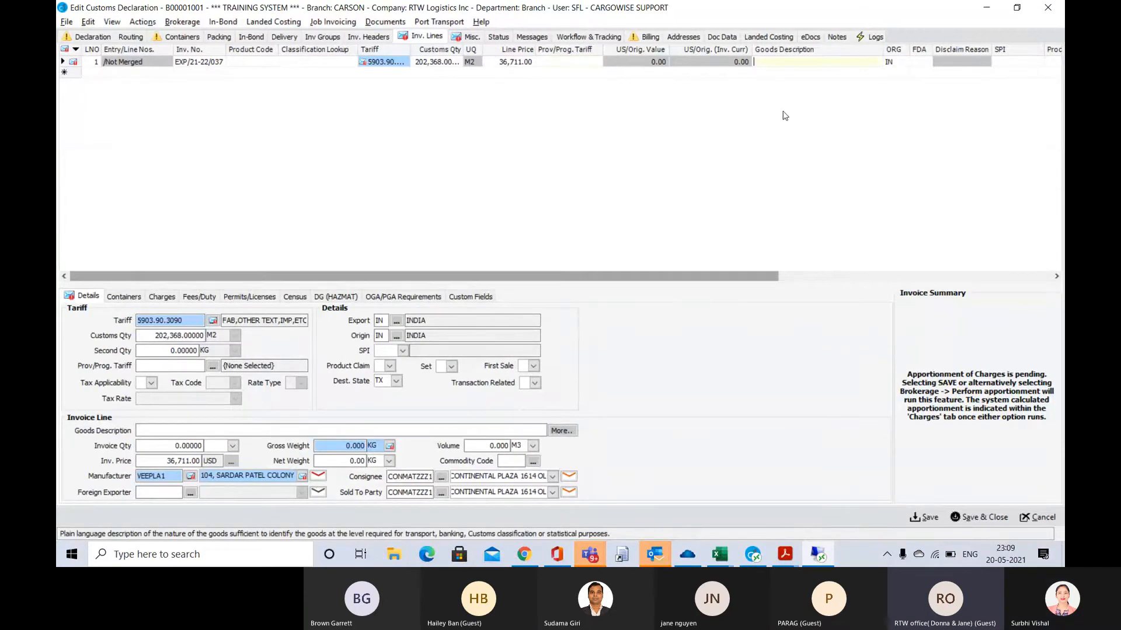
type("WO")
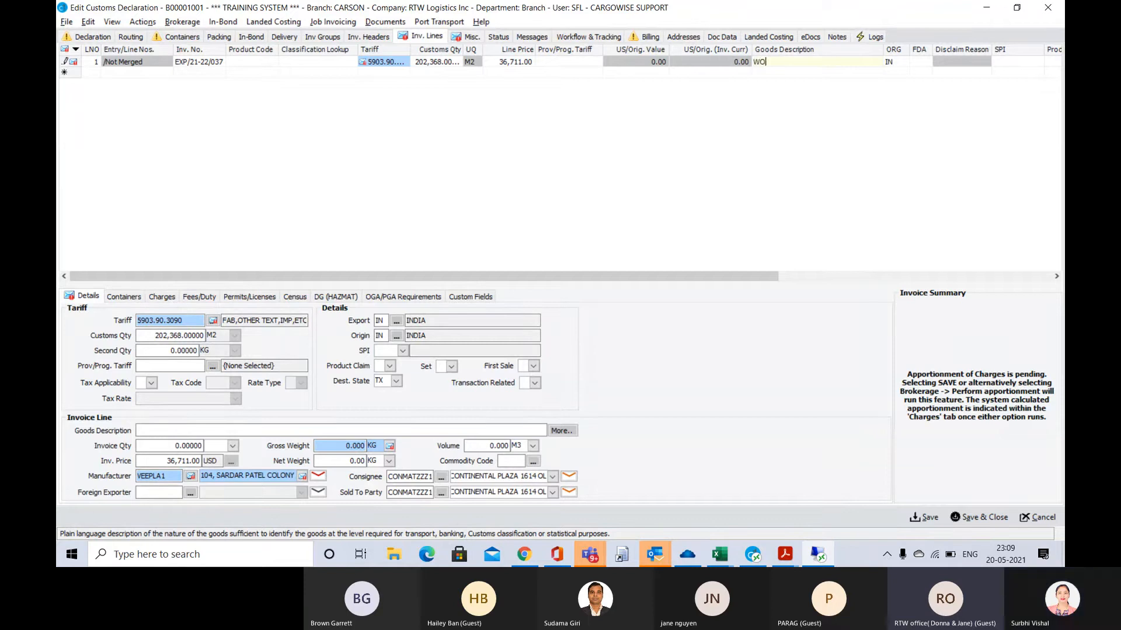
type("VEN FABROICICS")
key("Tab")
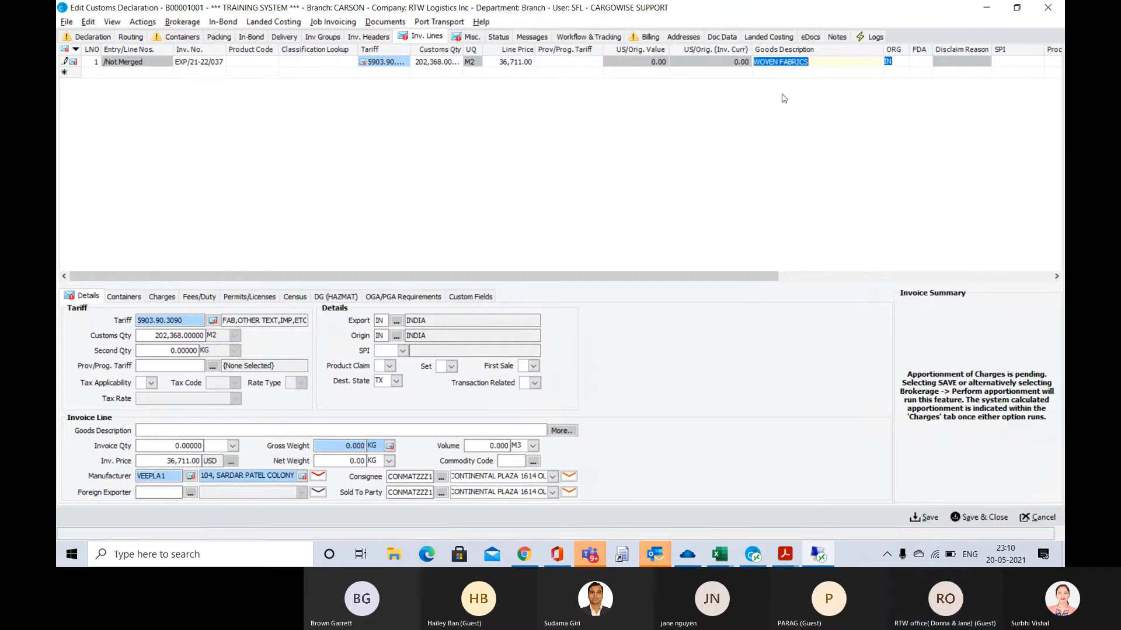
key("Tab")
key("Tab")
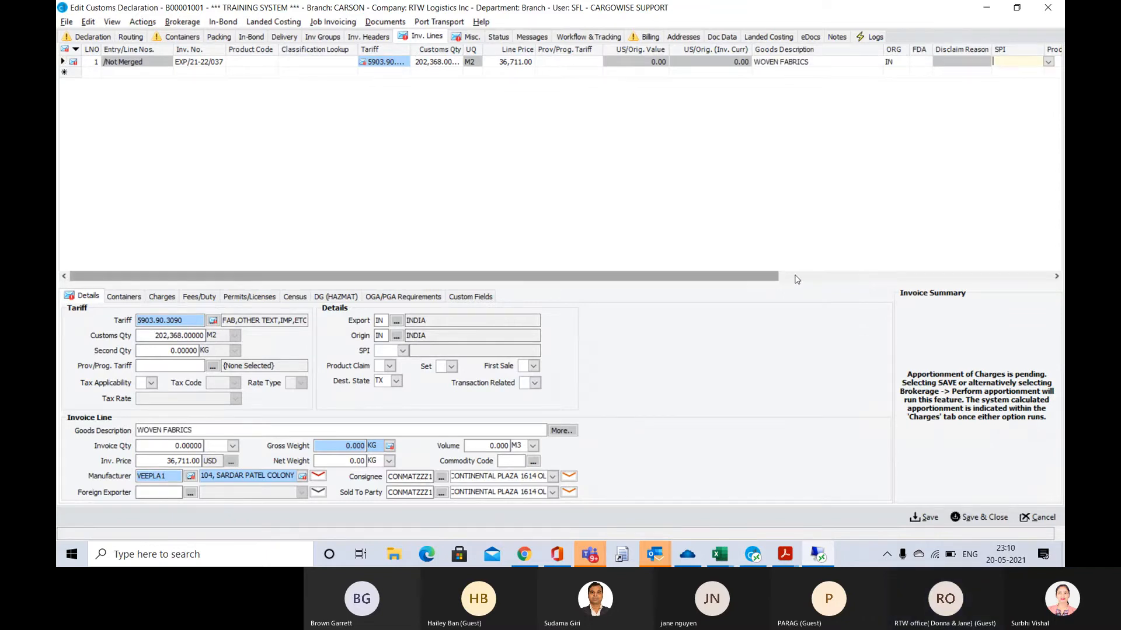
Look up the gross weight in 00057 (1).pdf, set the invoice line's gross weight to 19793 KG in CargoWise and save the declaration
left_click_drag(796, 279, 1004, 272)
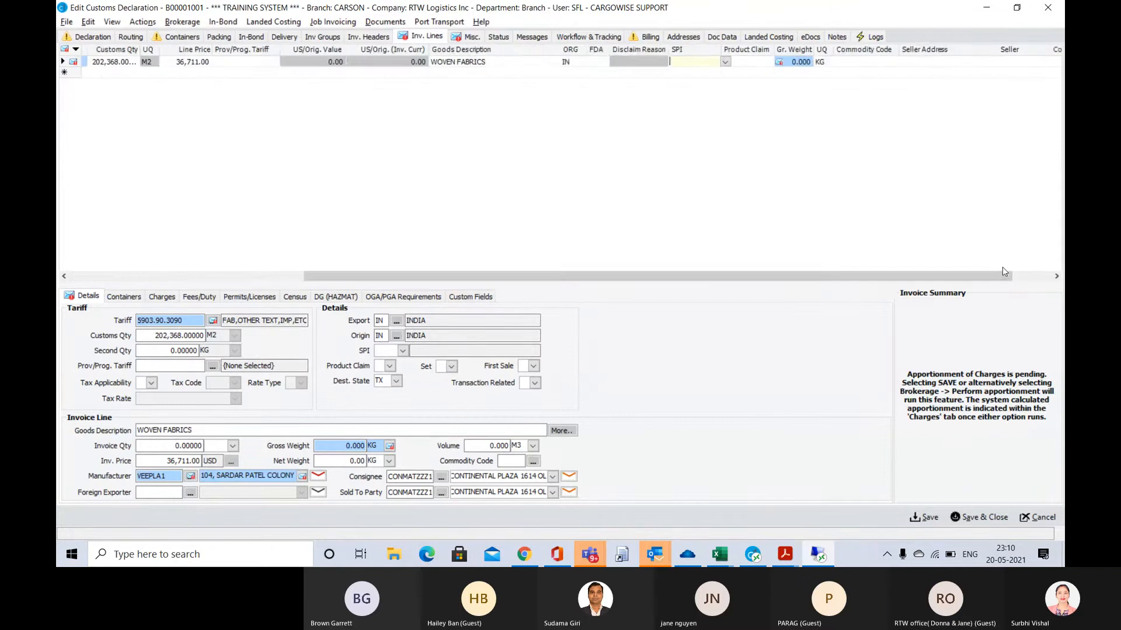
left_click(795, 63)
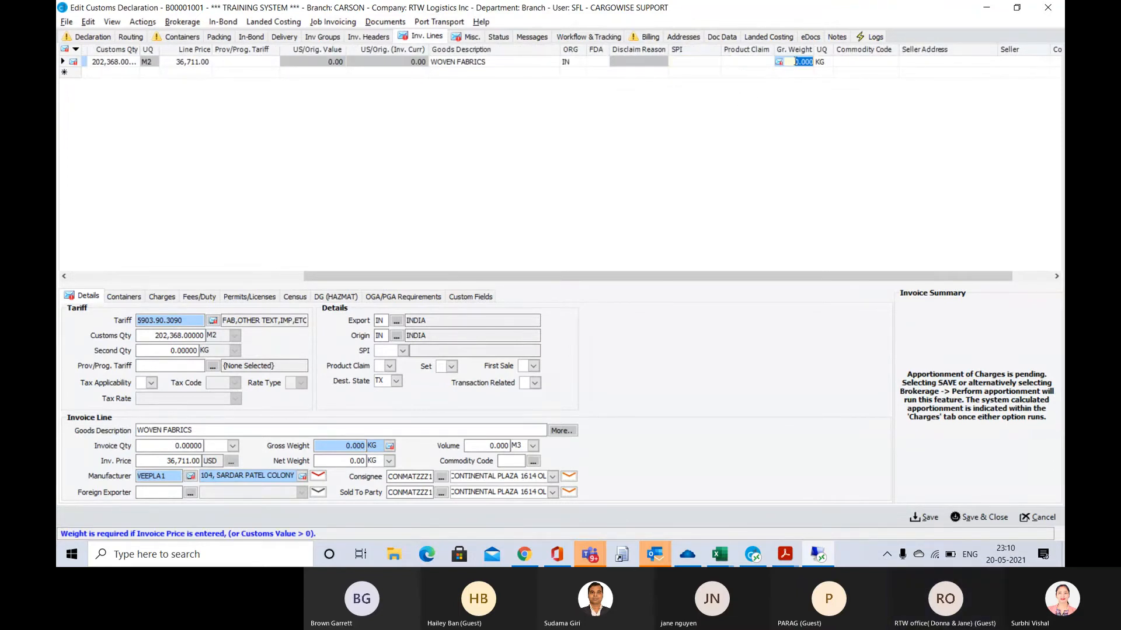
key("alt+Tab")
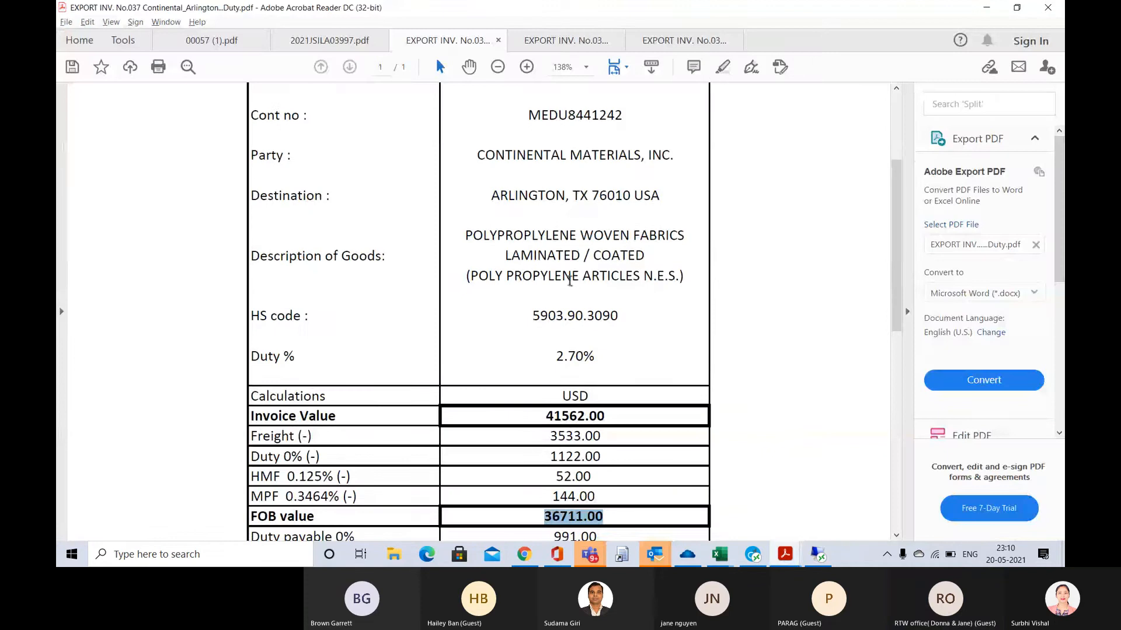
scroll(569, 281, "up", 3)
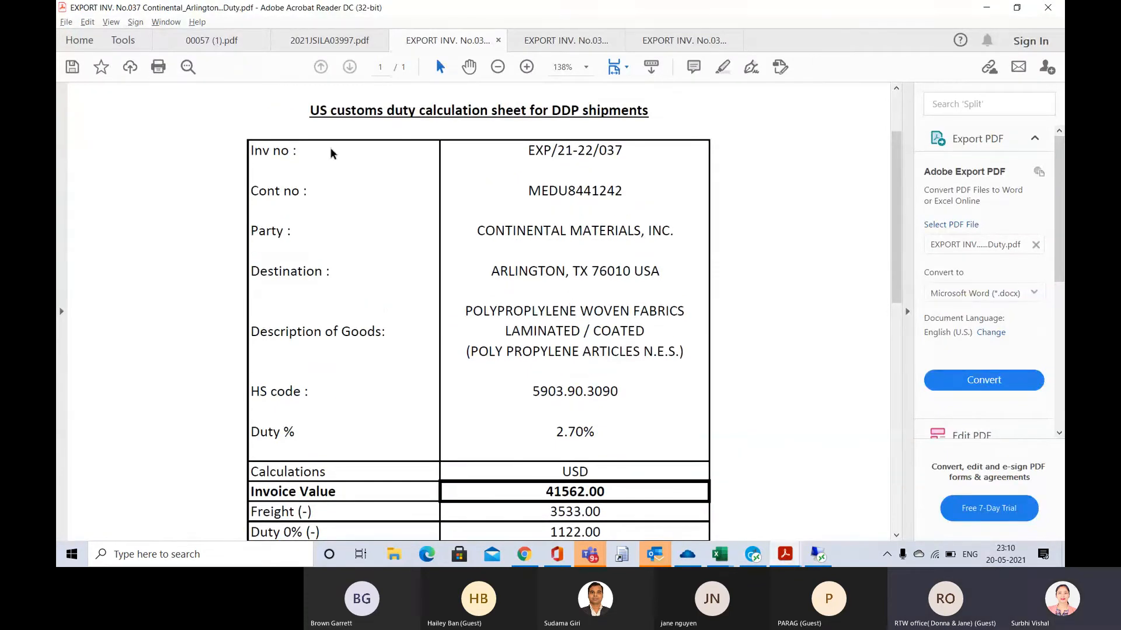
left_click(225, 38)
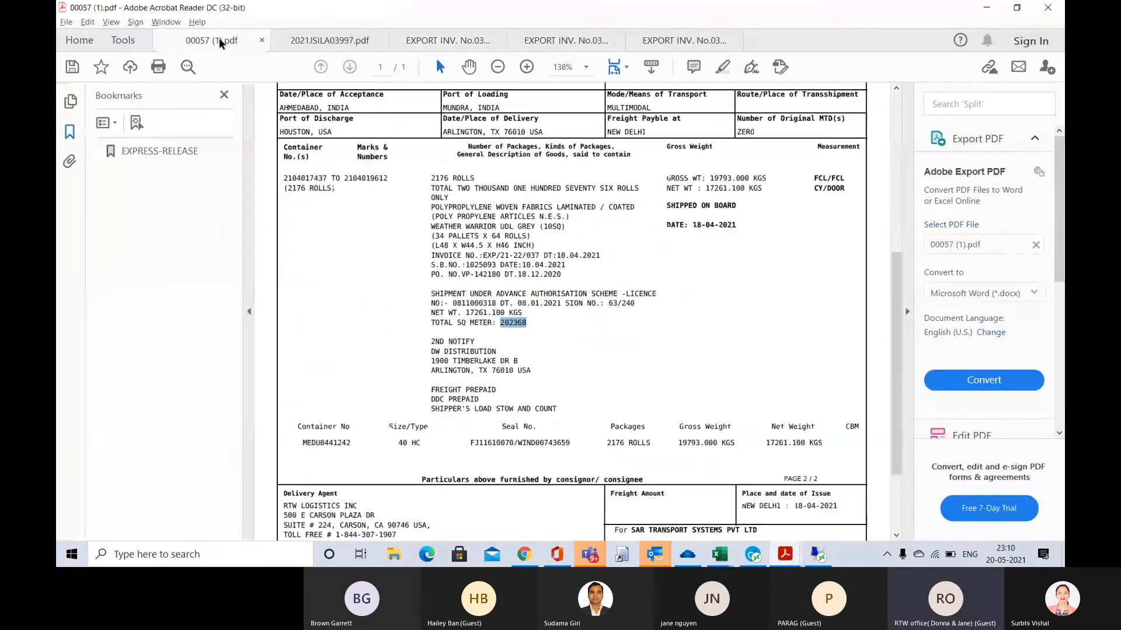
key("alt+Tab")
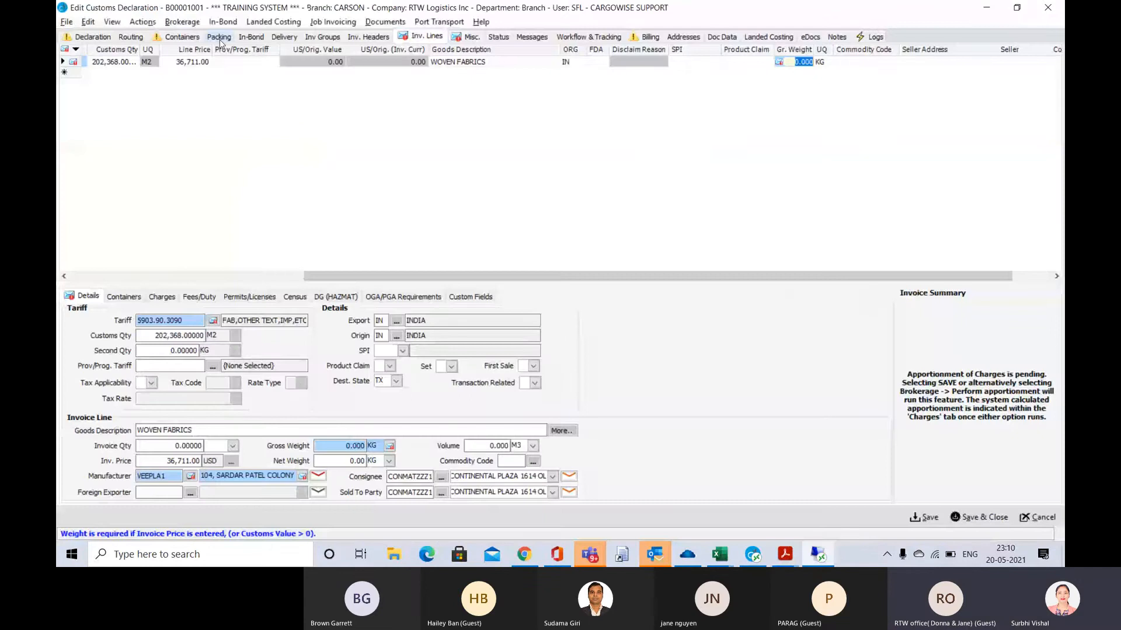
type("19,793")
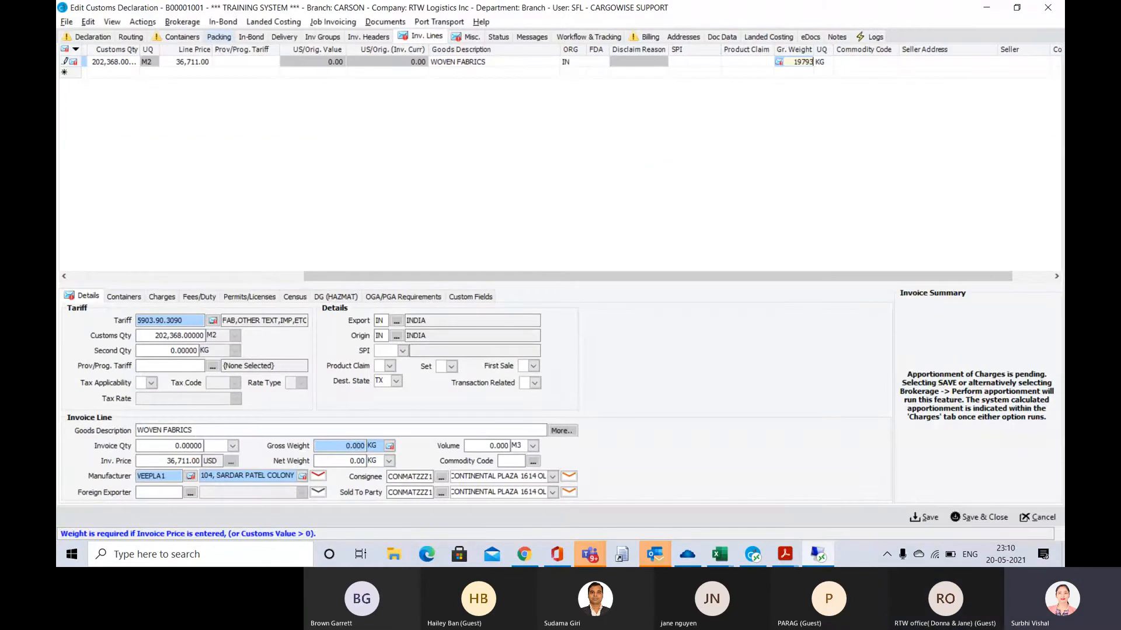
key("Tab")
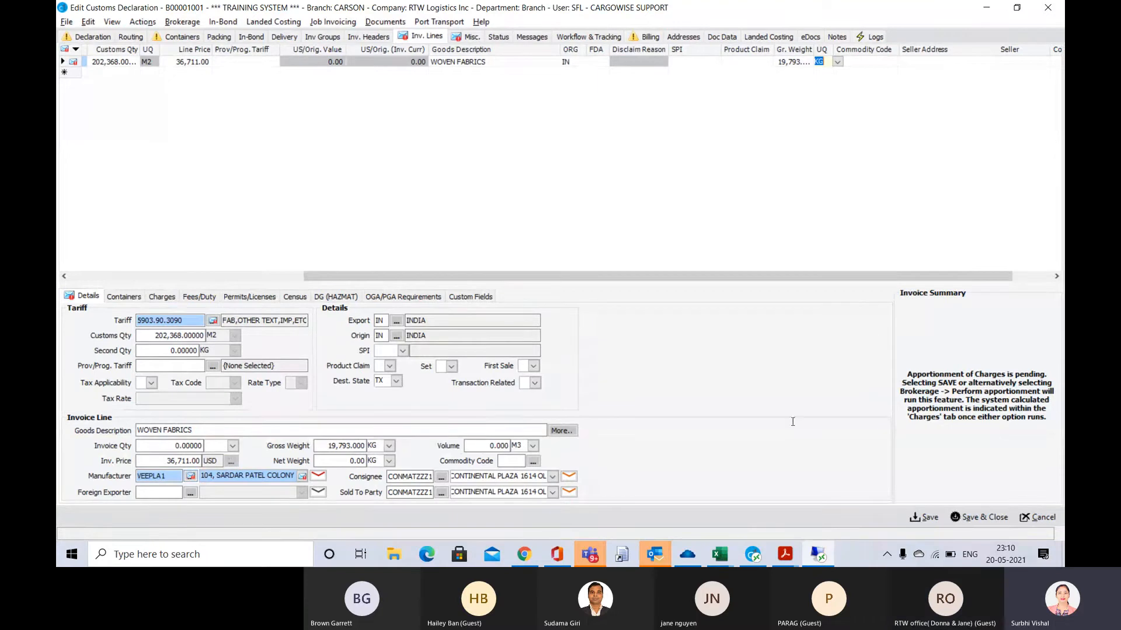
left_click(930, 517)
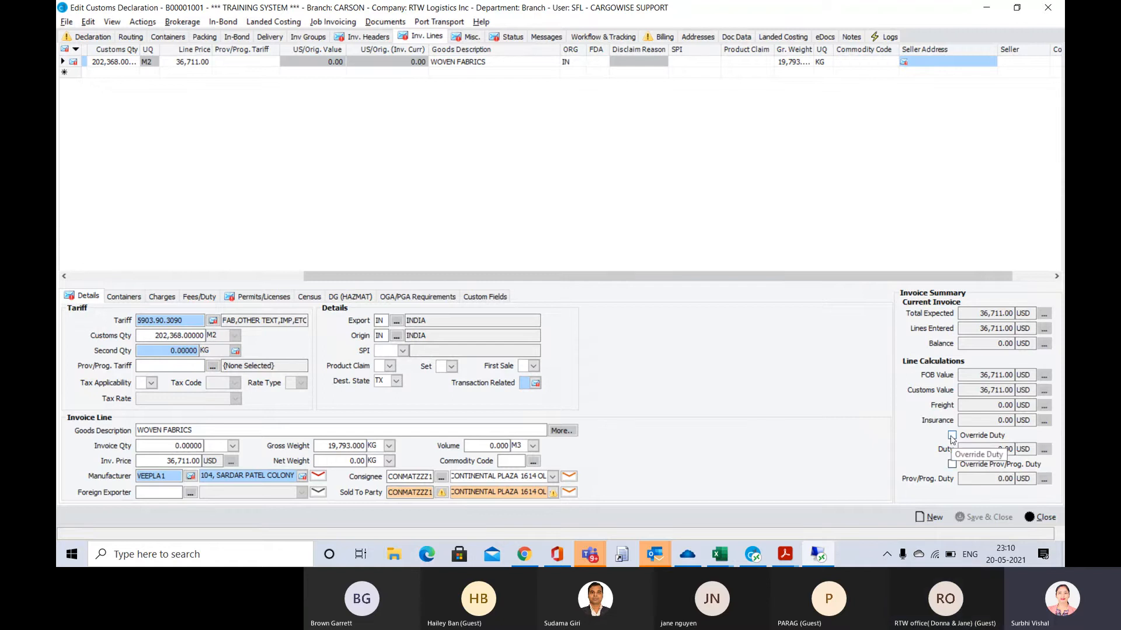
Switch to Adobe Acrobat Reader and review the invoice value, deductions and duty payable on the duty calculation sheet
key("alt+Tab")
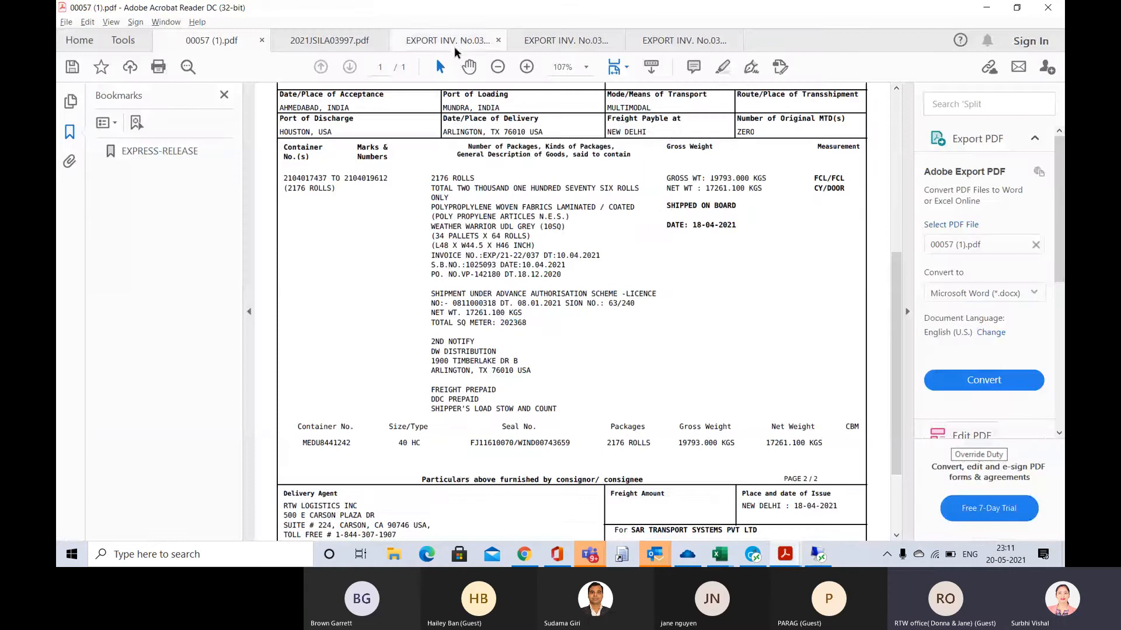
left_click(454, 49)
scroll(583, 405, "down", 1)
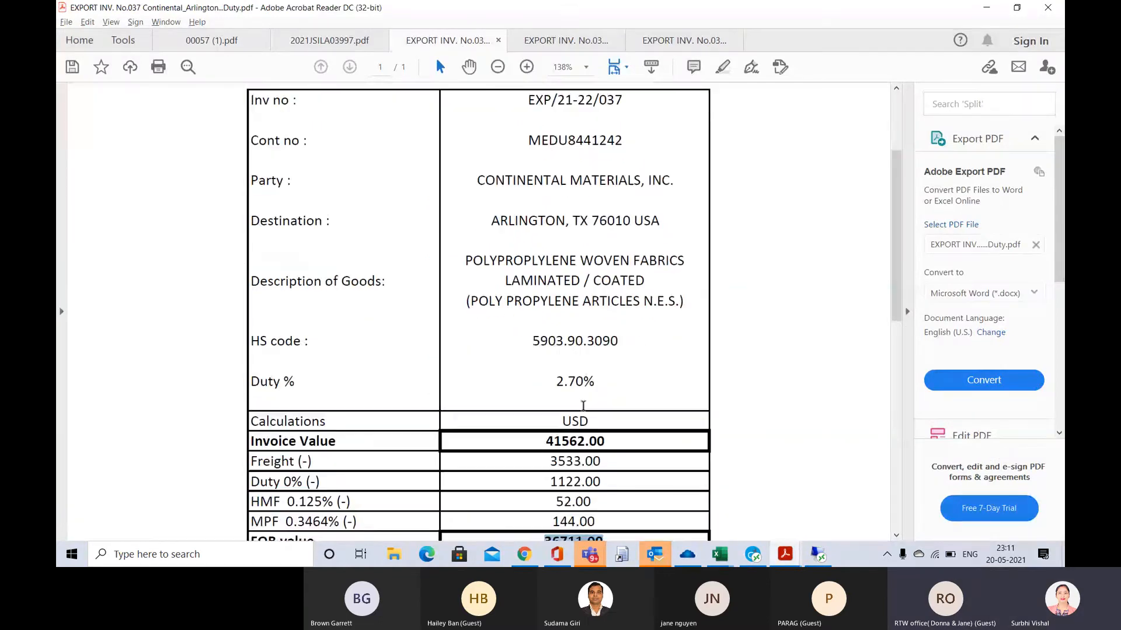
scroll(584, 405, "down", 1)
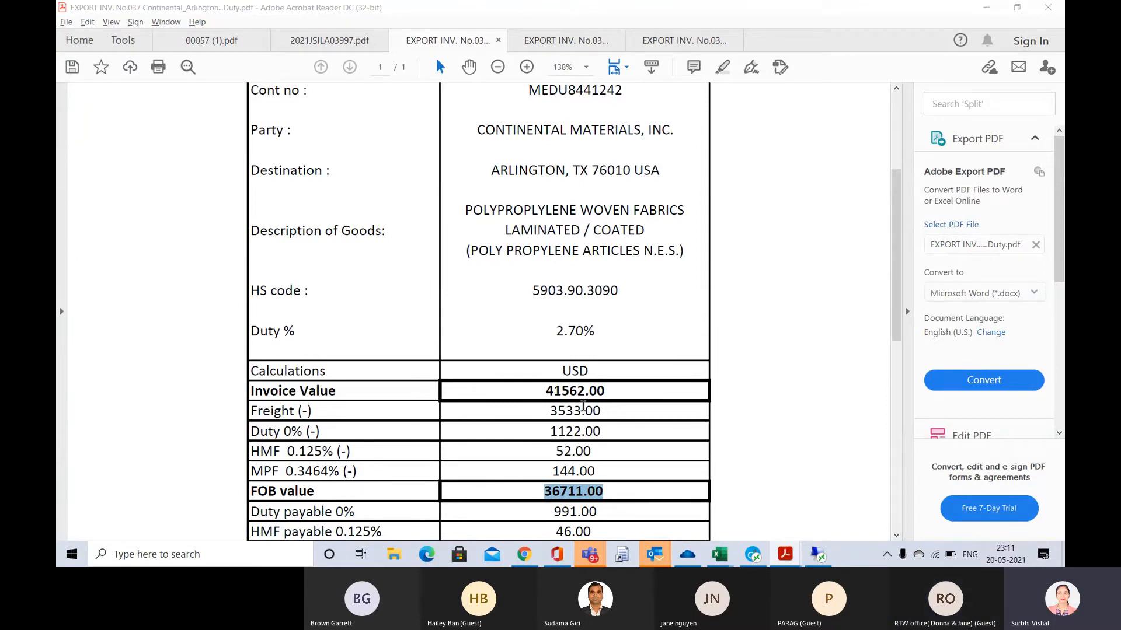
Return to CargoWise and set the invoice line's seller to VEEPLA1, copying the code from its manufacturer
key("alt+Tab")
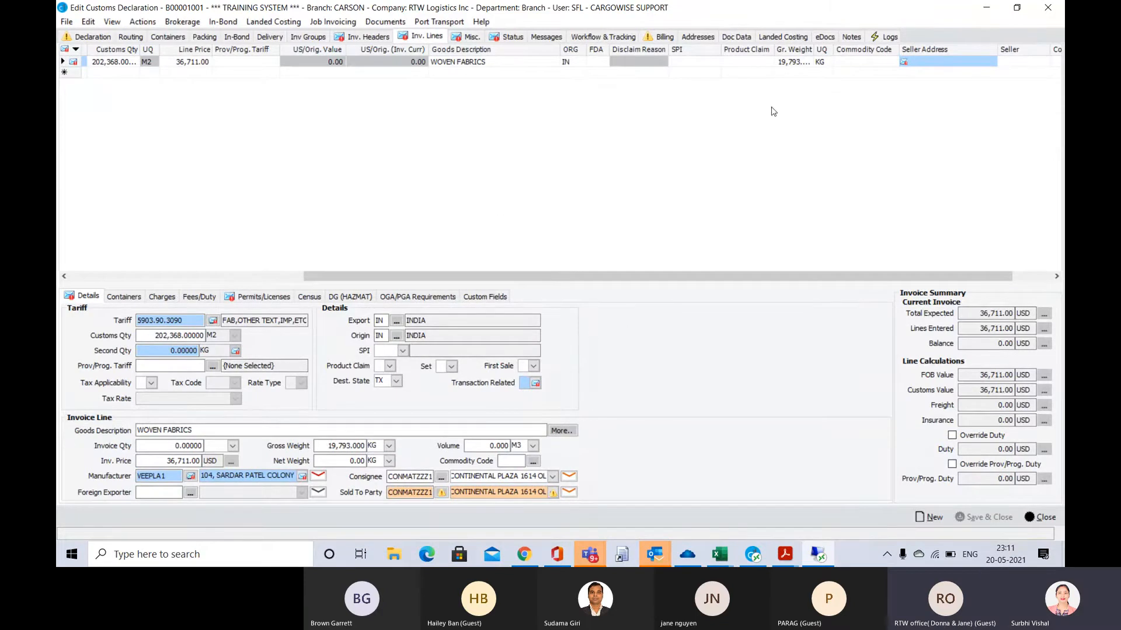
left_click(1020, 65)
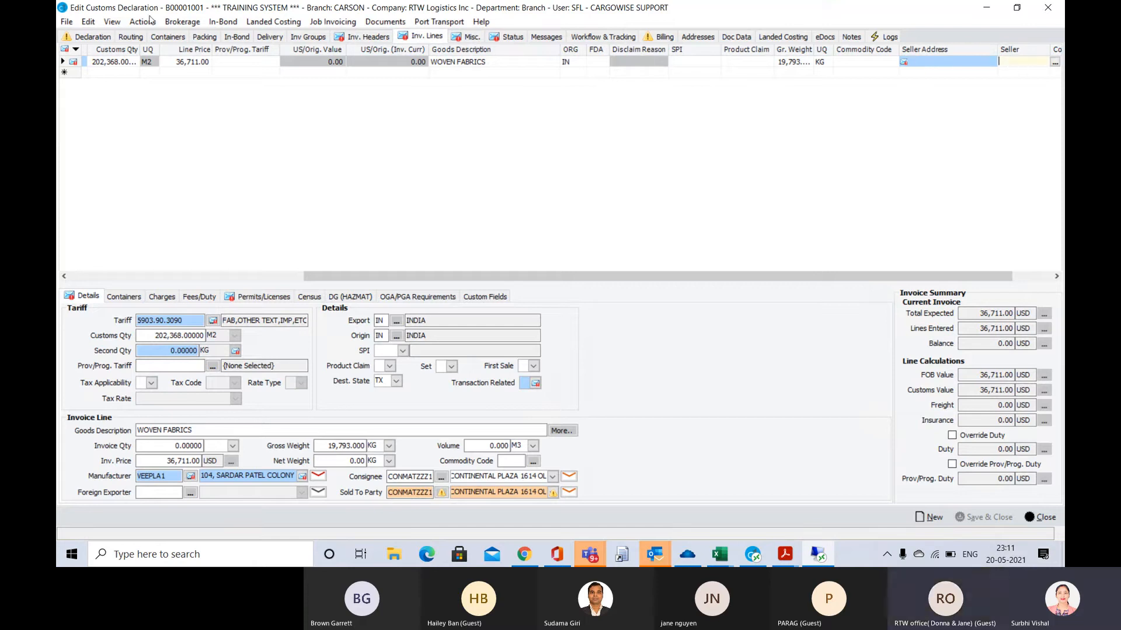
type("V")
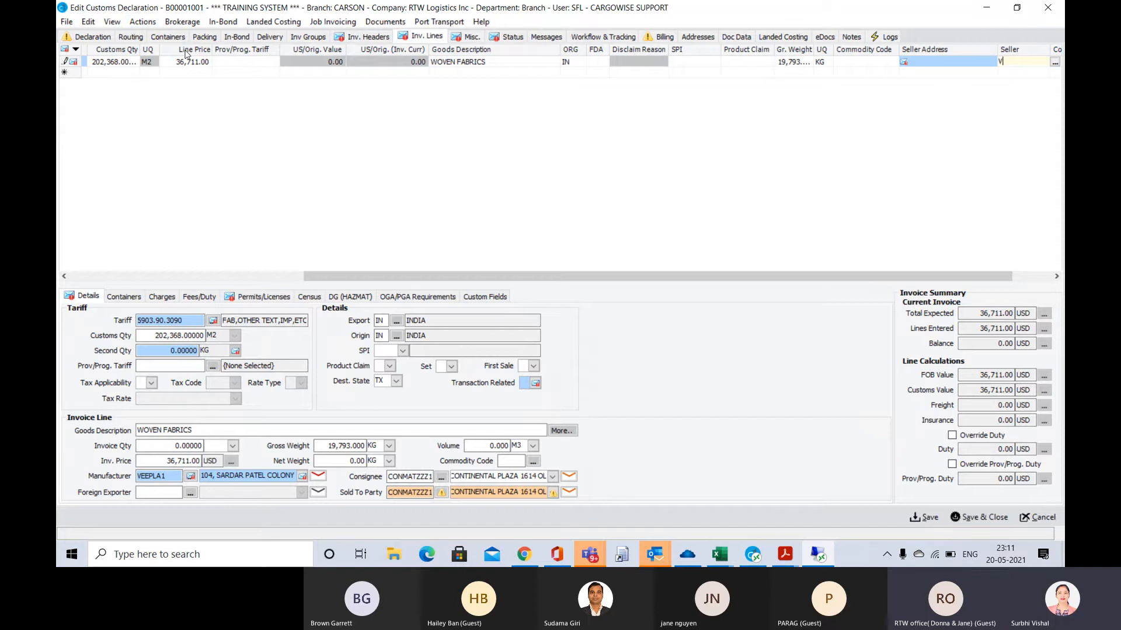
type("EE")
left_click(100, 278)
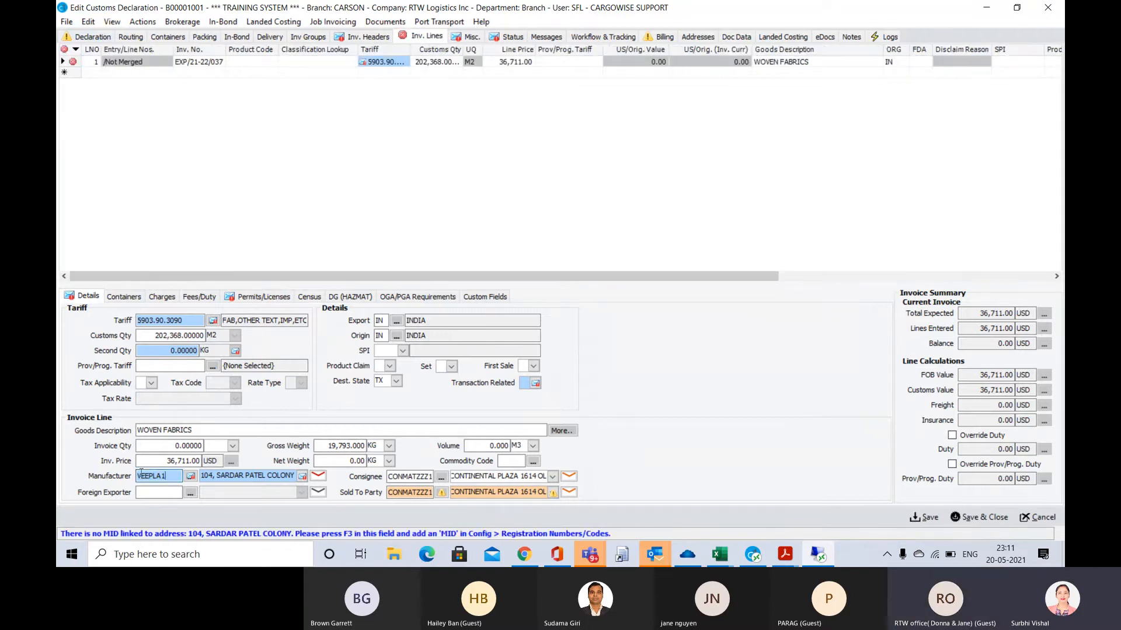
left_click_drag(167, 477, 124, 475)
key("ctrl+c")
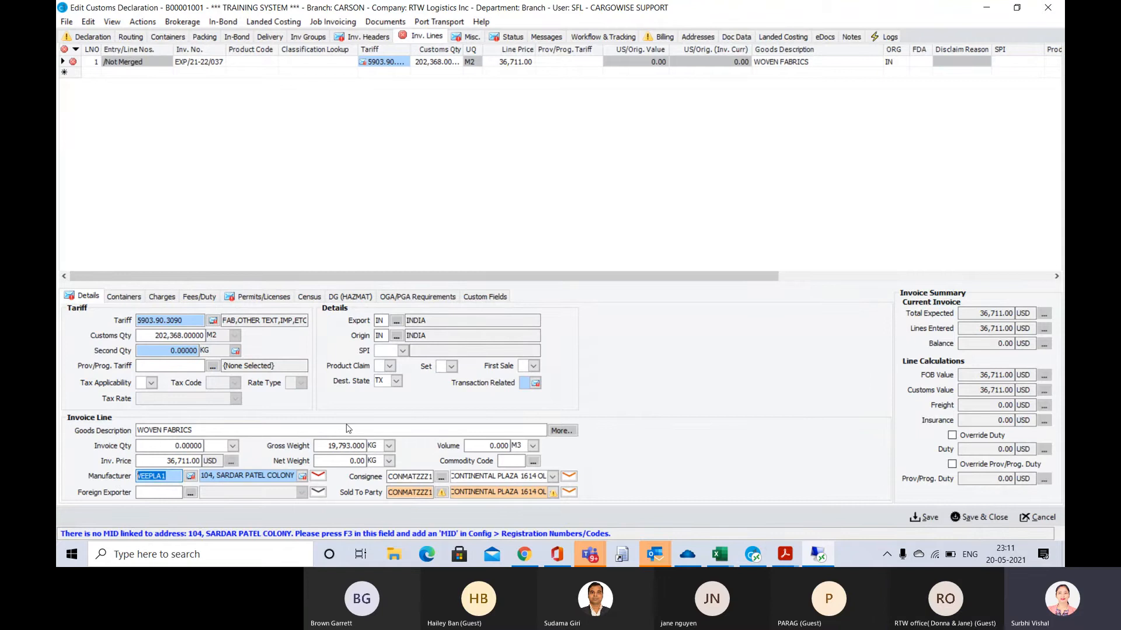
left_click(806, 278)
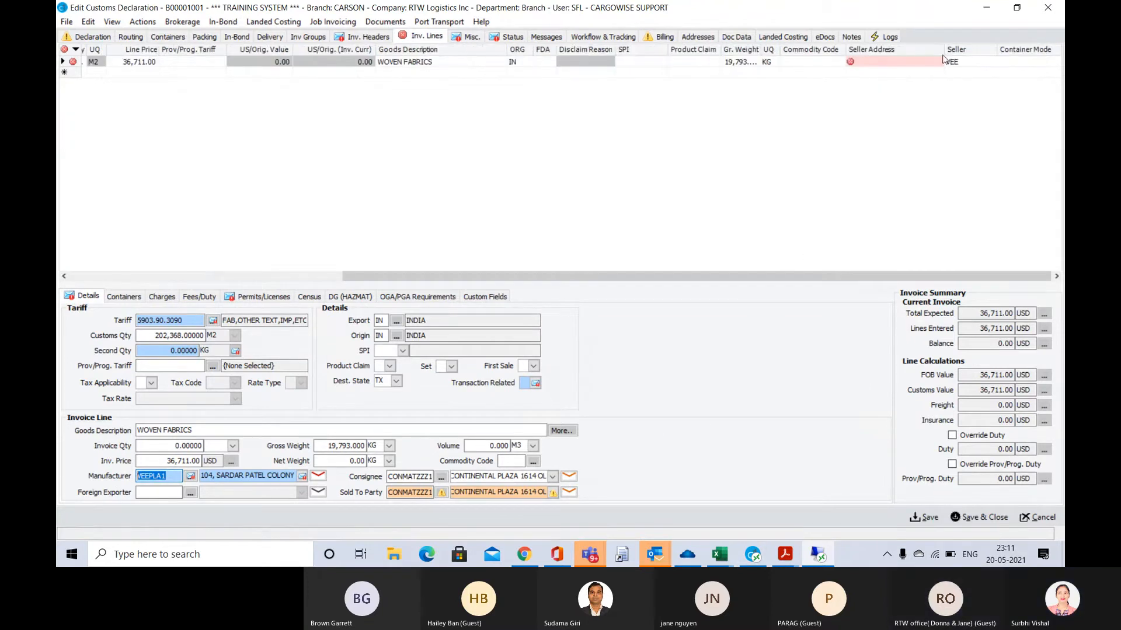
left_click(960, 62)
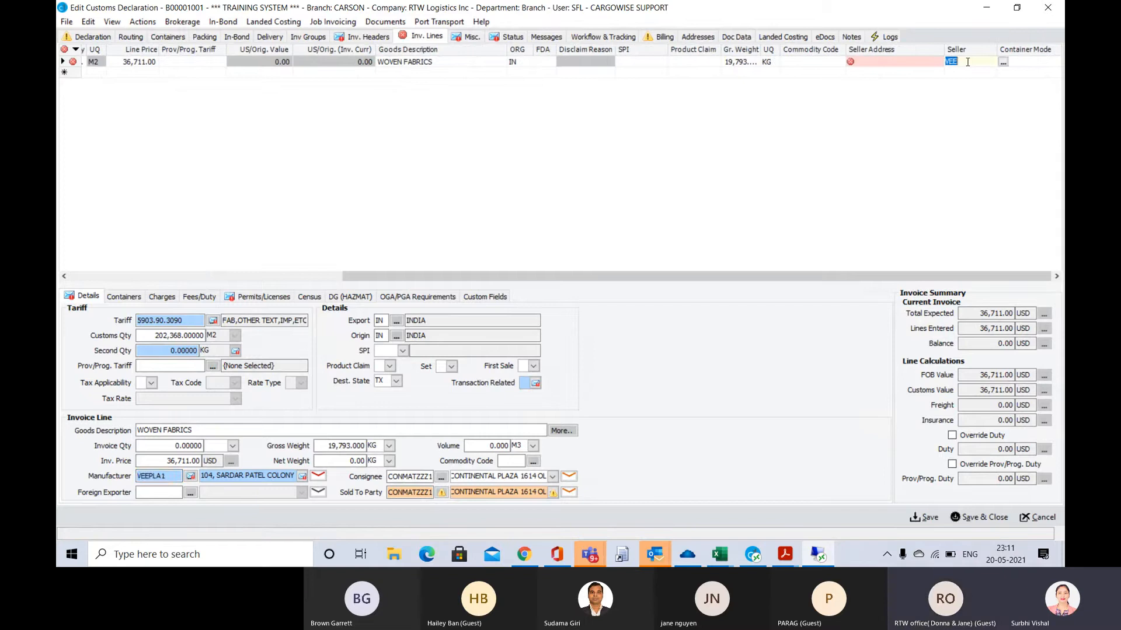
key("ctrl+v")
key("Tab")
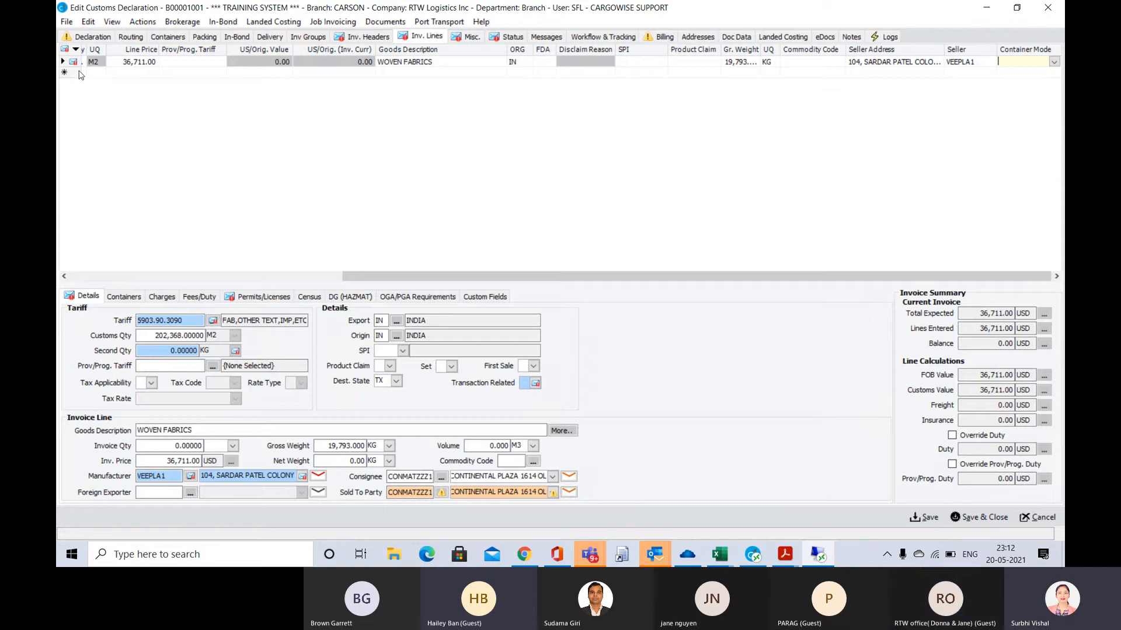
Check the seller entry among the declaration's organizations and return to the invoice lines
left_click(89, 36)
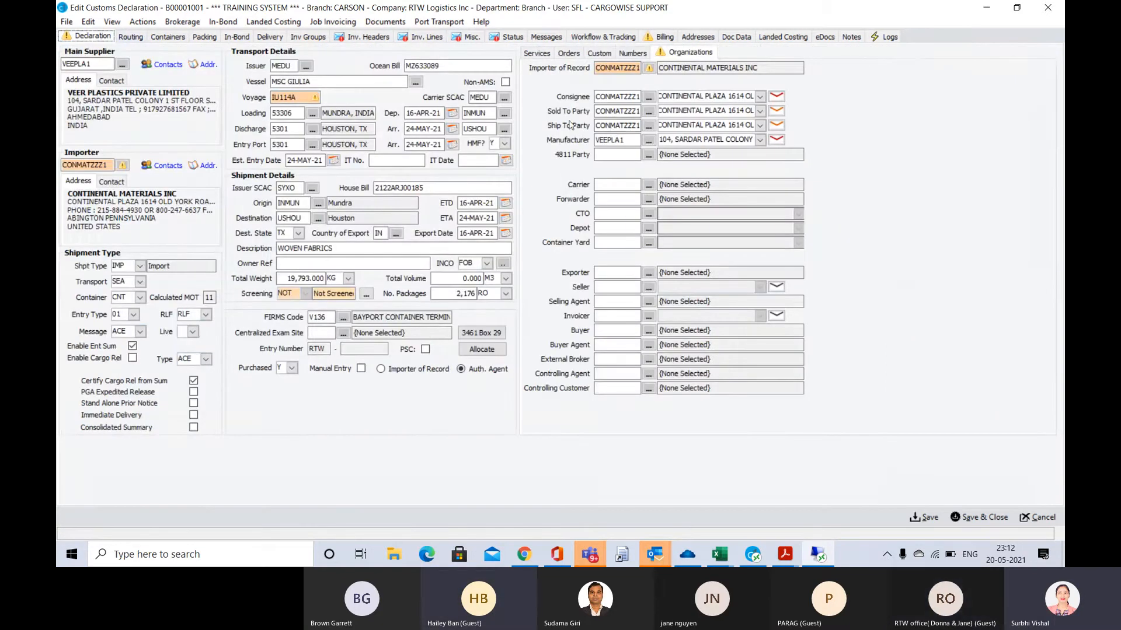
left_click(600, 288)
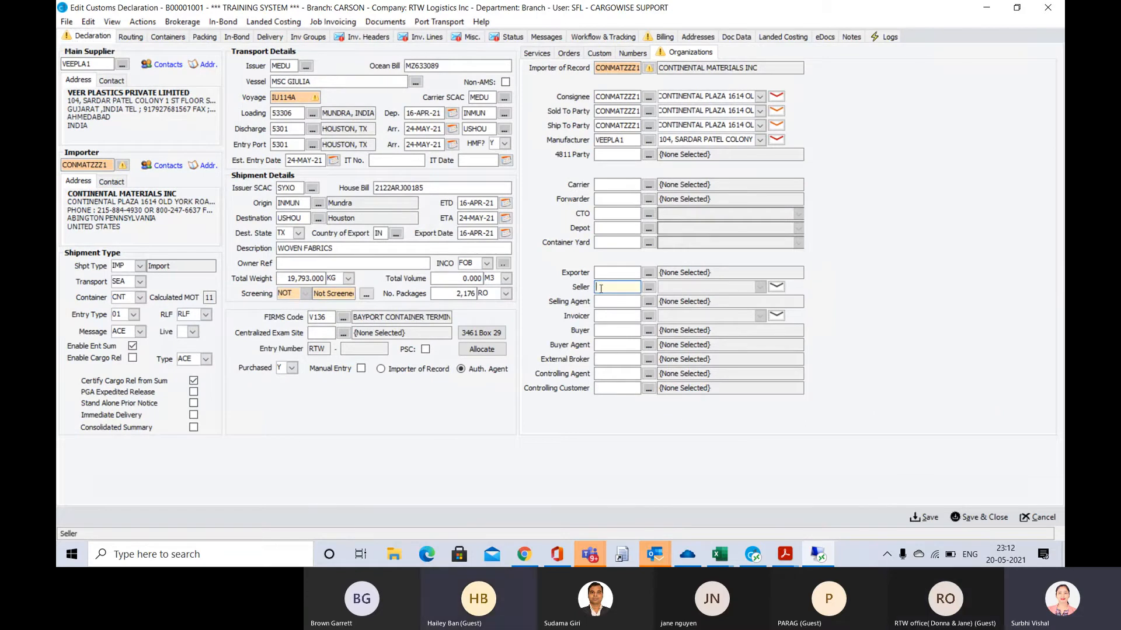
left_click(414, 38)
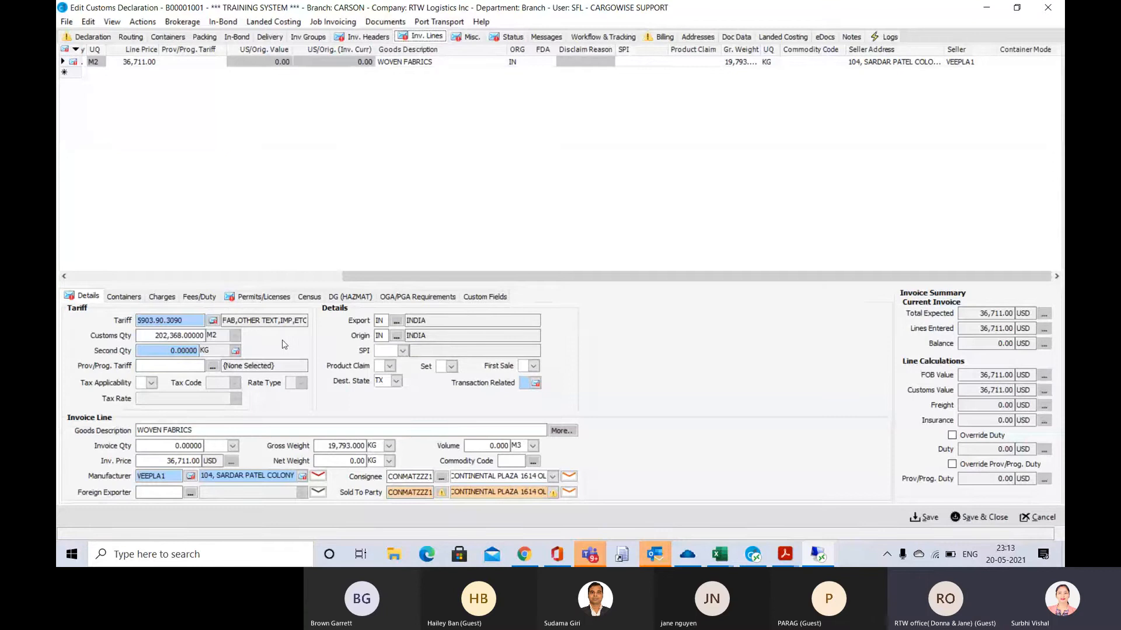
Look up the net weight in 00057 (1).pdf and set the invoice line's second quantity to 17261 KG in CargoWise
double_click(170, 351)
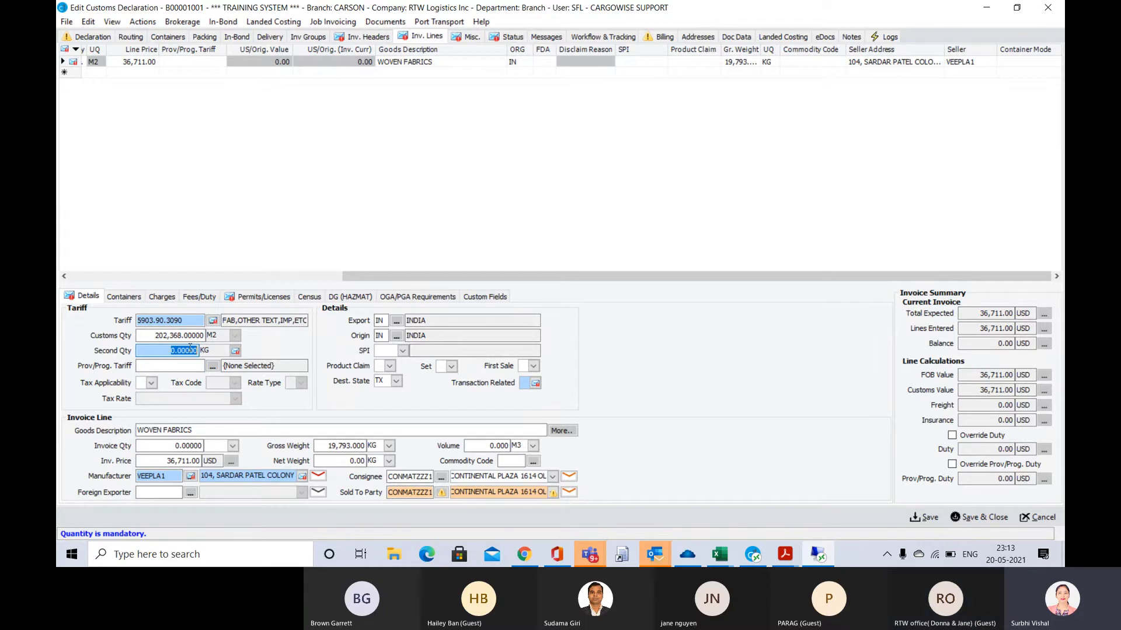
key("alt+Tab")
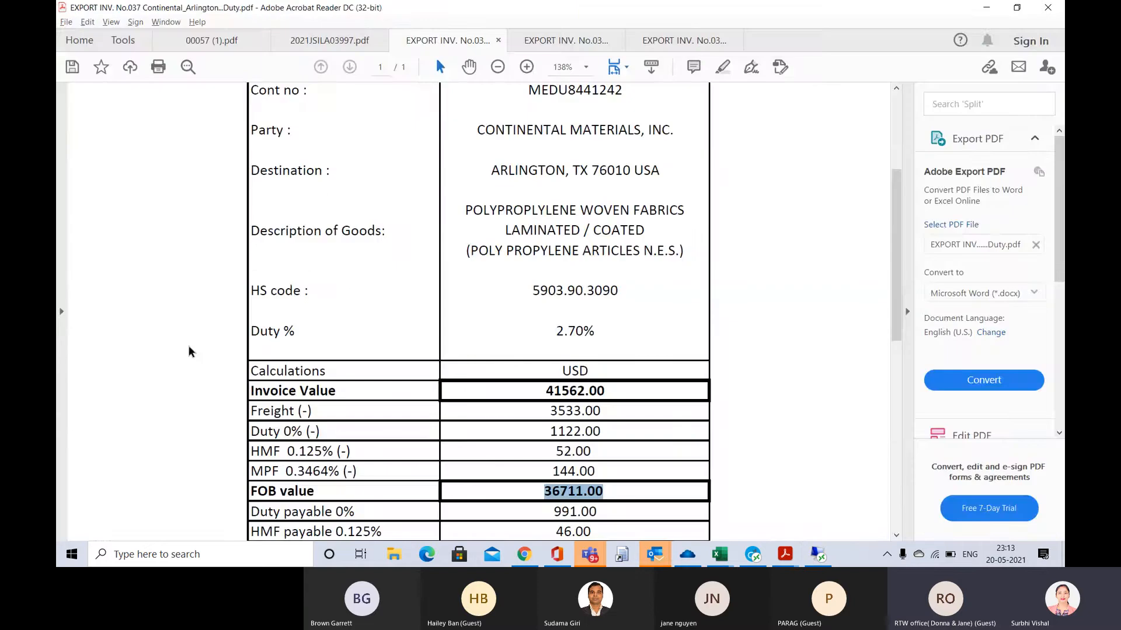
left_click(232, 44)
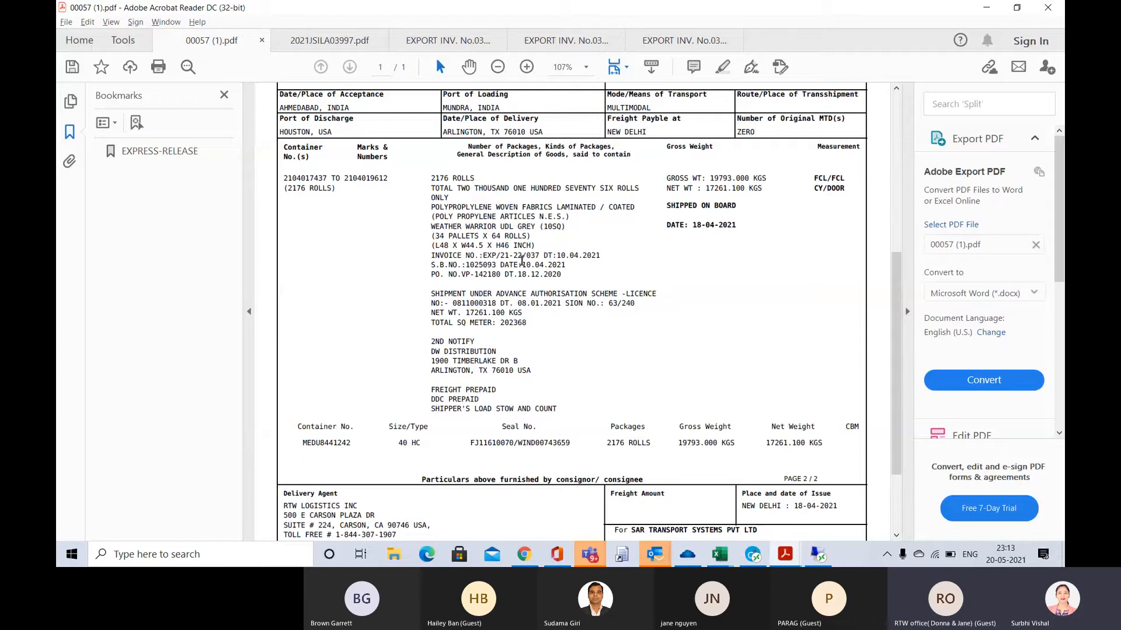
key("alt+Tab")
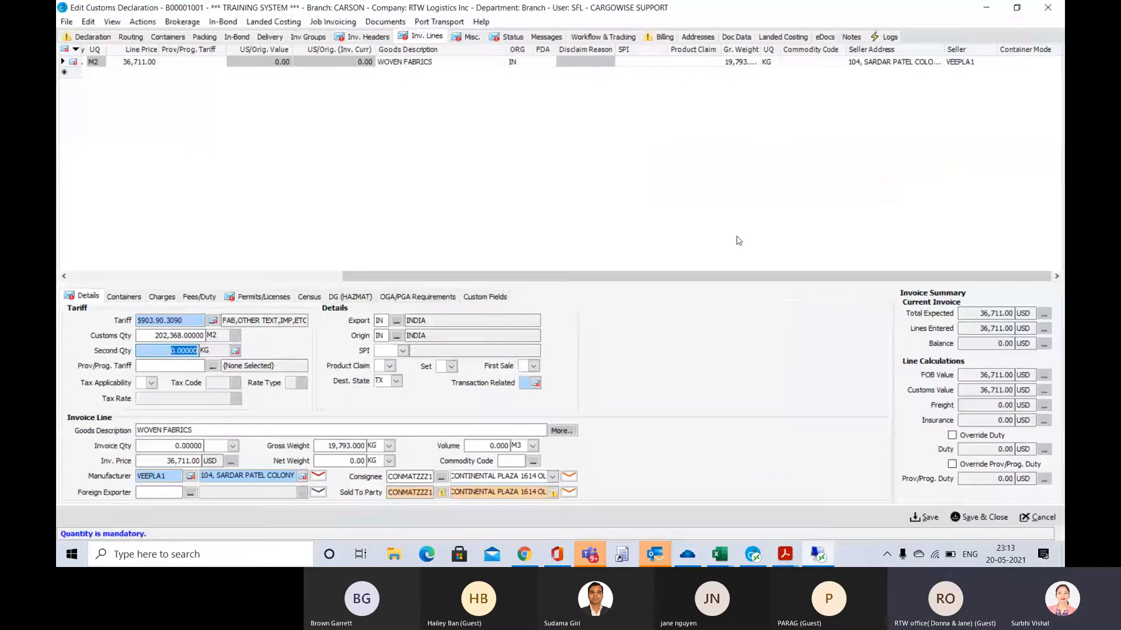
type("17261")
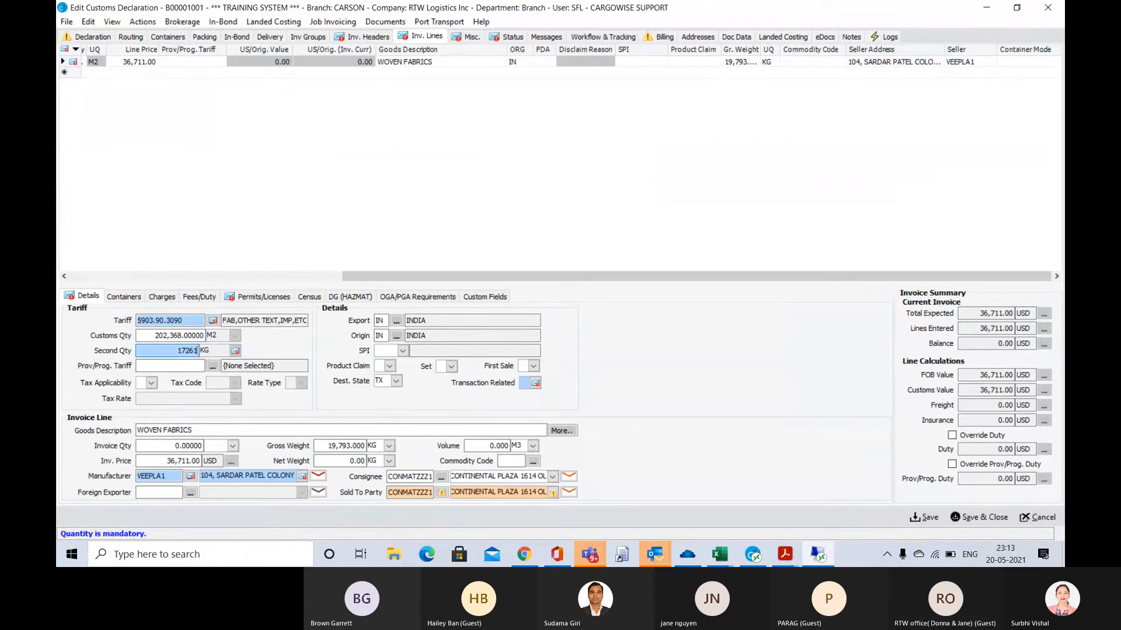
key("Tab")
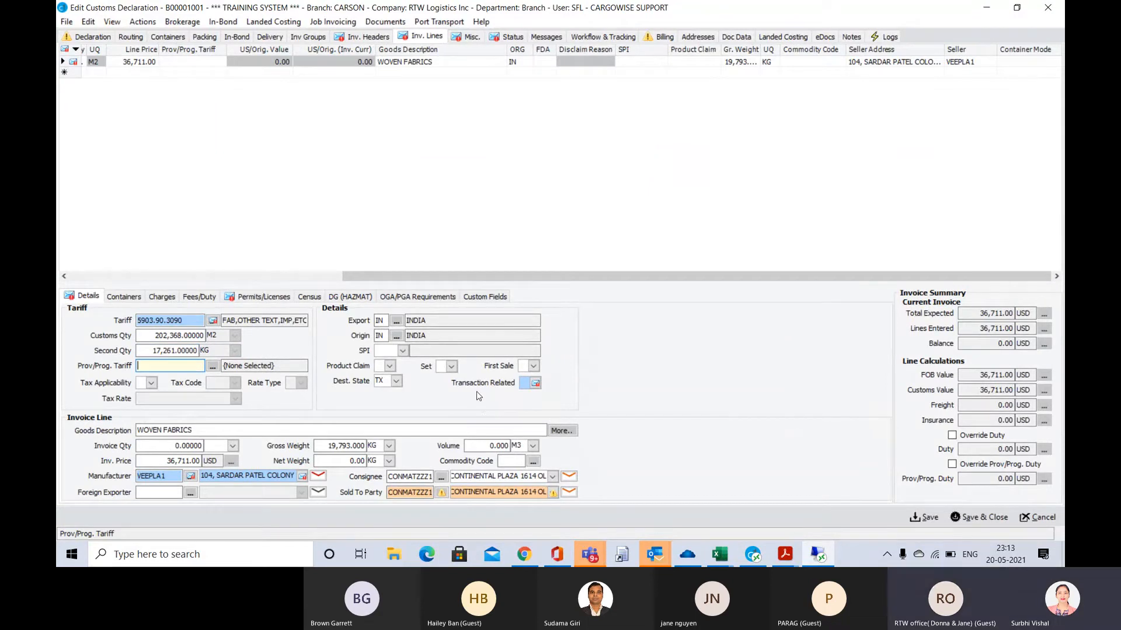
Set the invoice line's Transaction Related indicator to Y, Yes (Related)
left_click(537, 385)
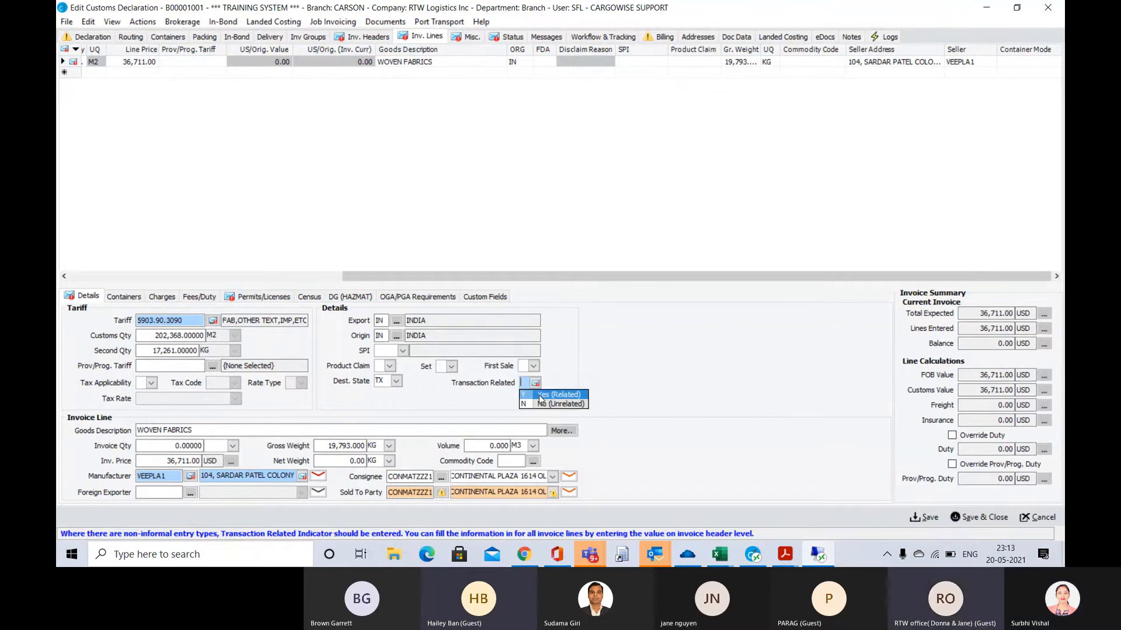
left_click(540, 396)
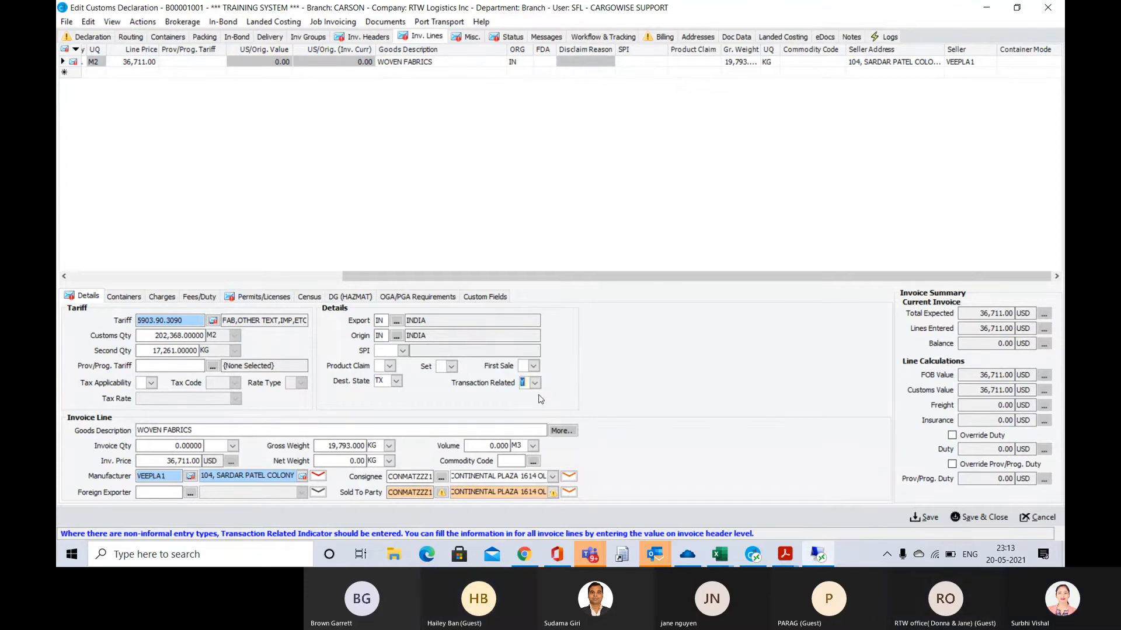
key("Tab")
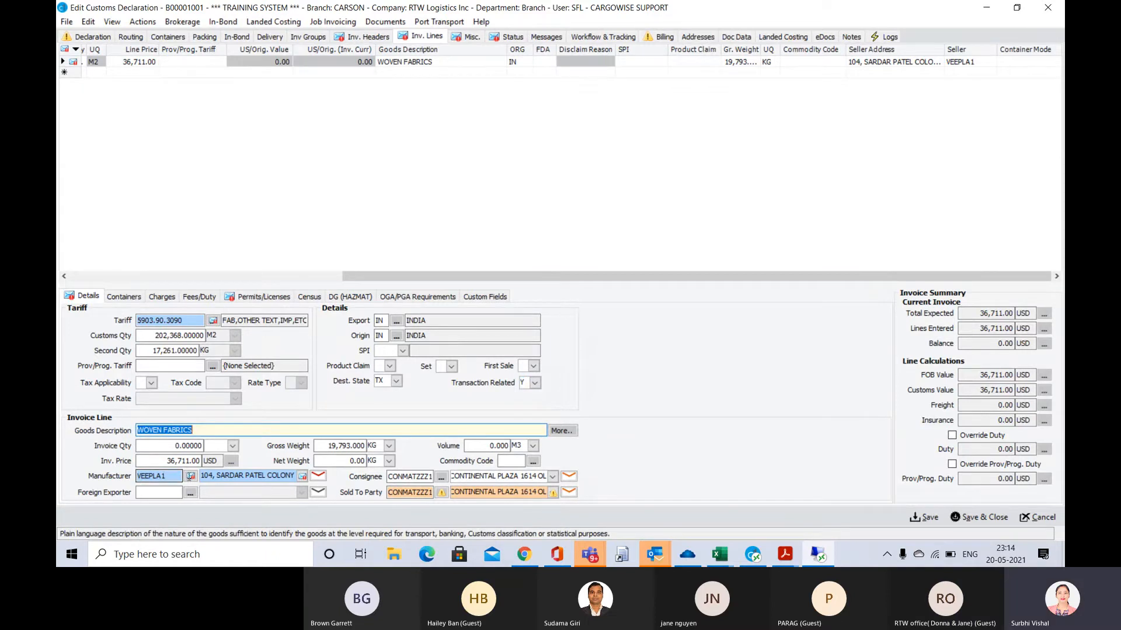
Open the organization record of the invoice line's manufacturer, VEEPLA1, for editing
mouse_move(192, 478)
left_click(174, 477)
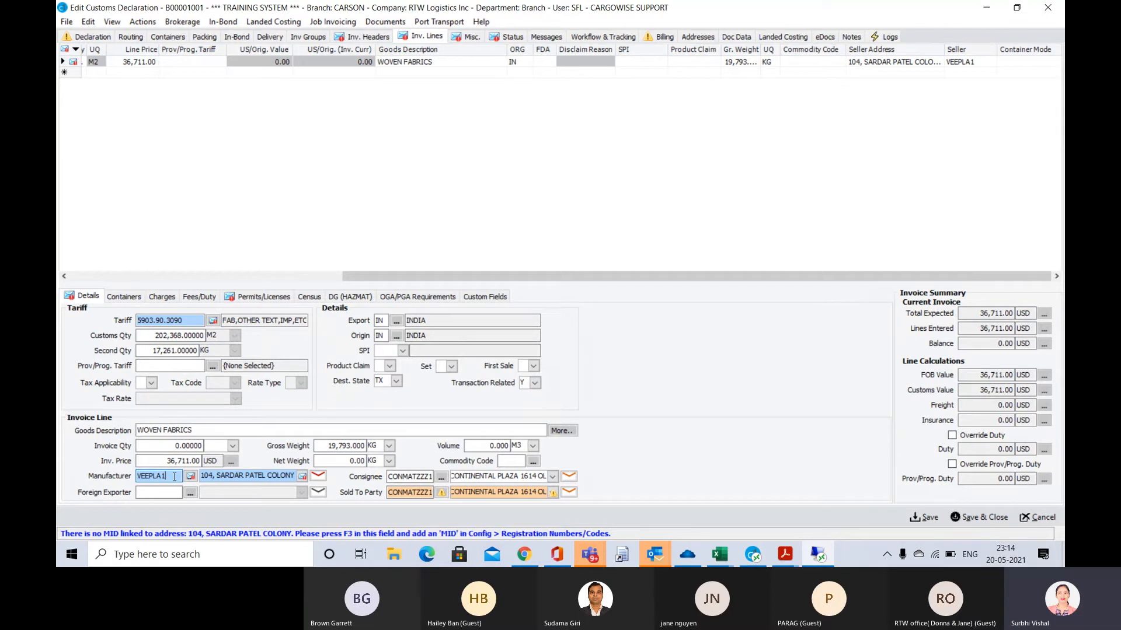
key("F3")
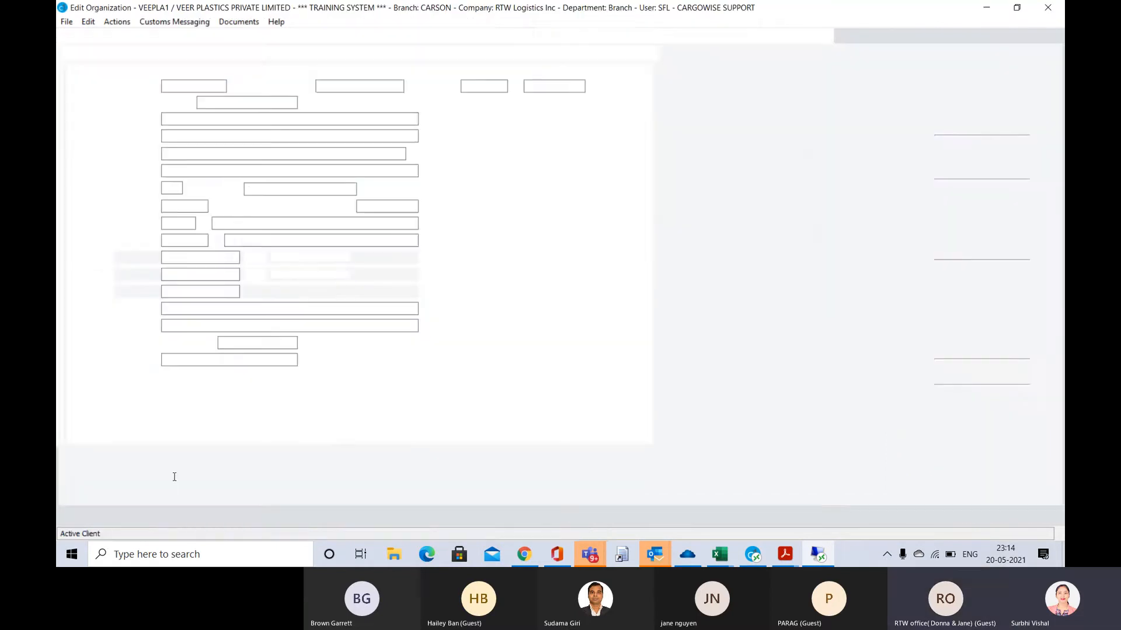
Switch to Adobe Acrobat Reader and examine the exporter details on the commercial invoice, highlighting the exporter's reference
key("alt+Tab")
key("alt+Tab")
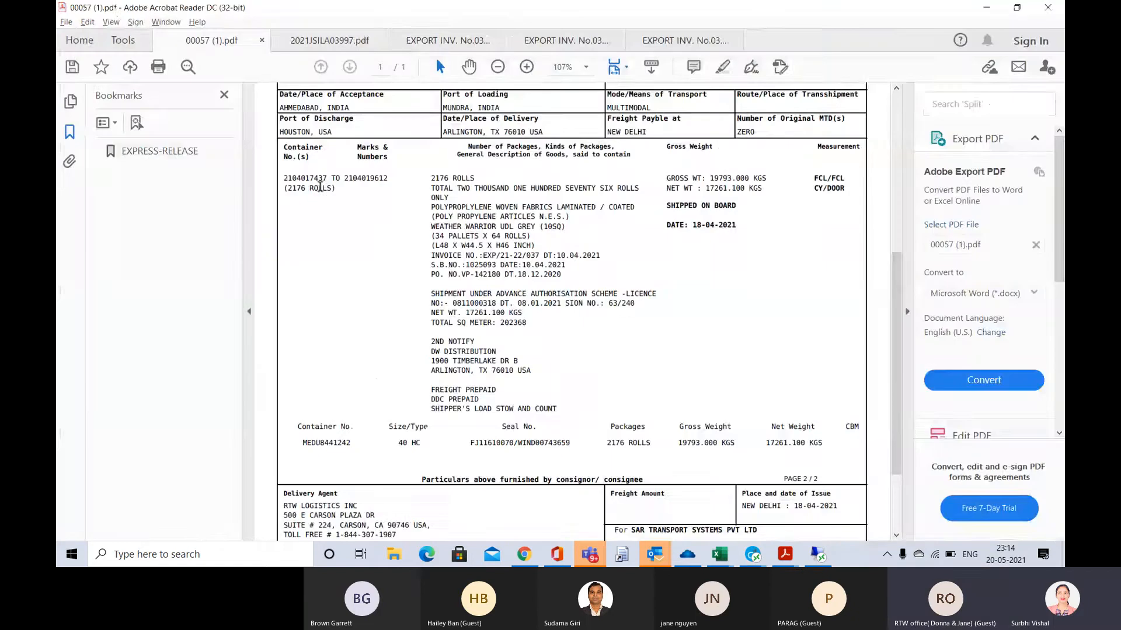
left_click(567, 36)
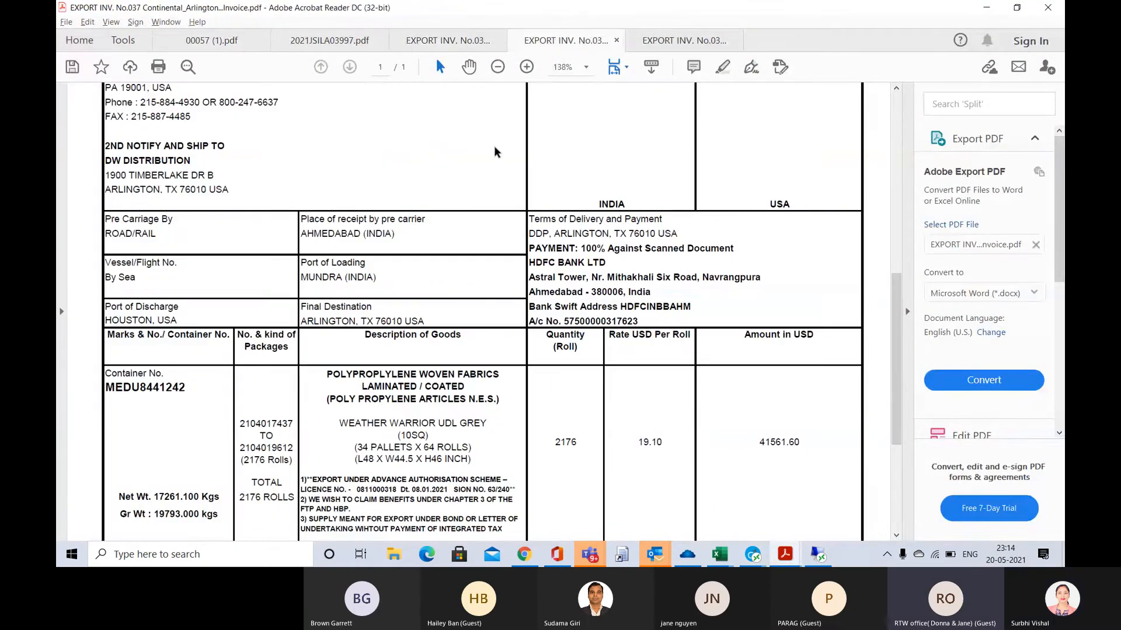
scroll(494, 151, "up", 3)
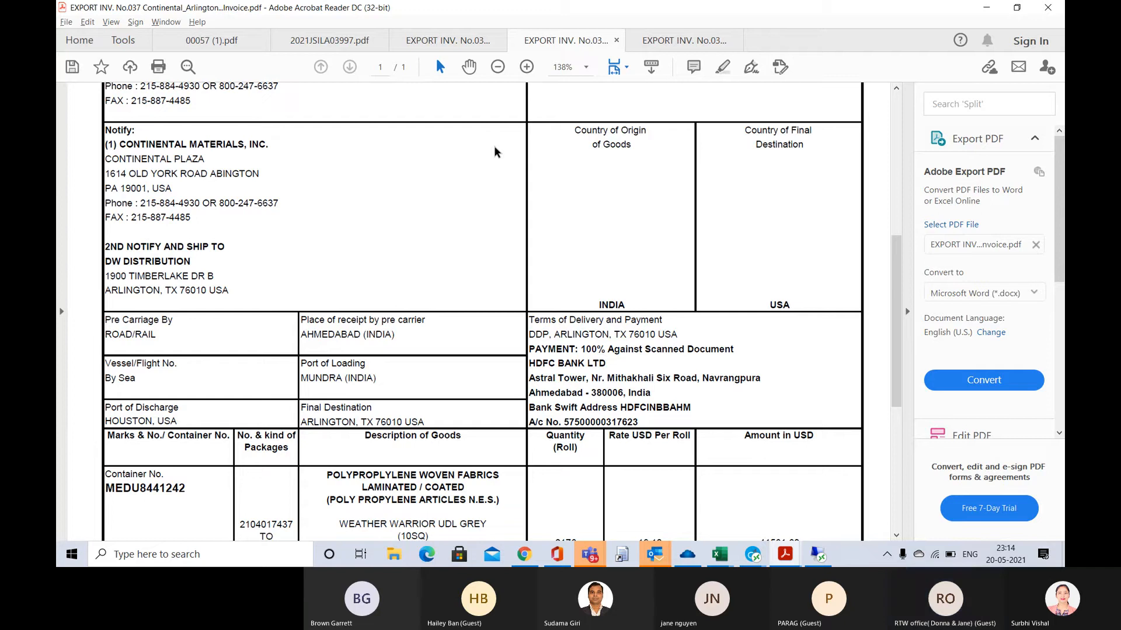
scroll(494, 147, "up", 8)
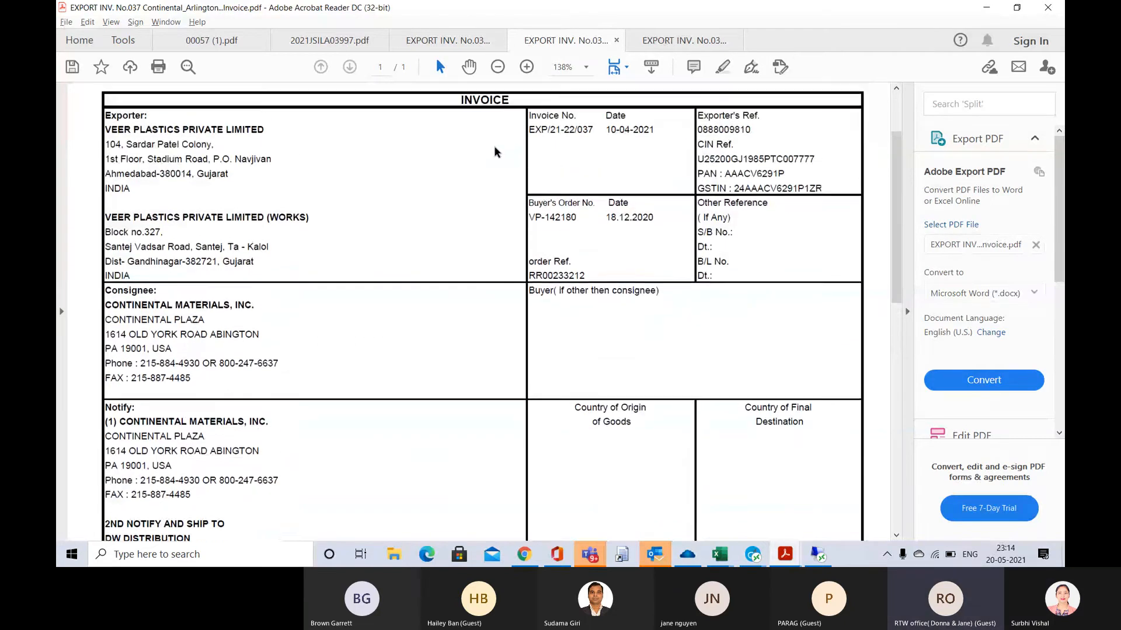
scroll(494, 152, "up", 1)
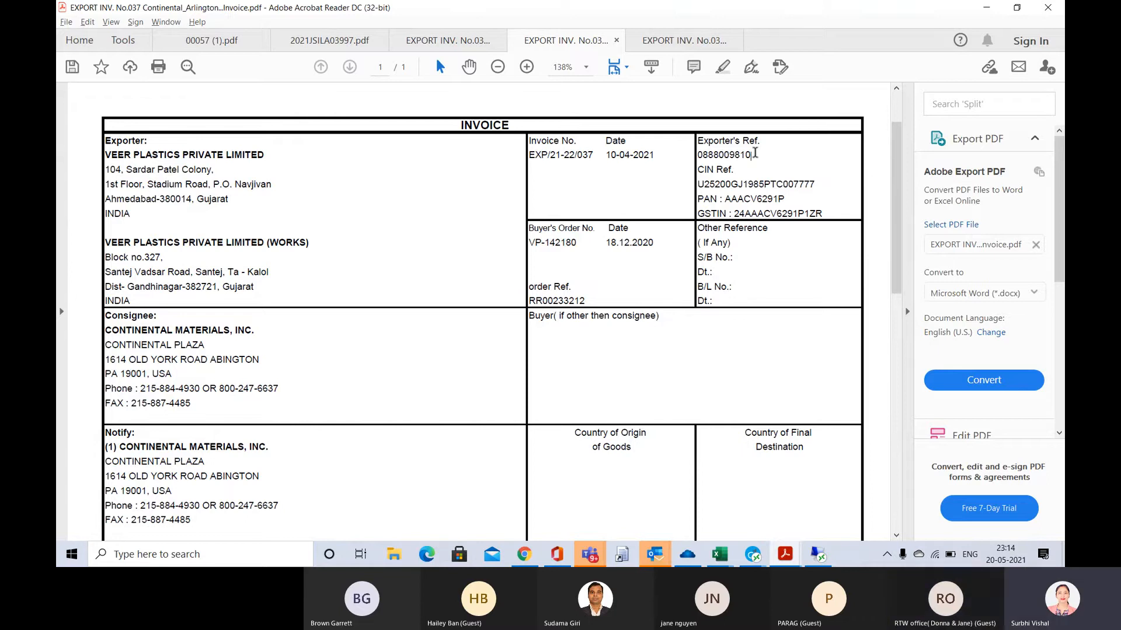
left_click_drag(754, 153, 699, 156)
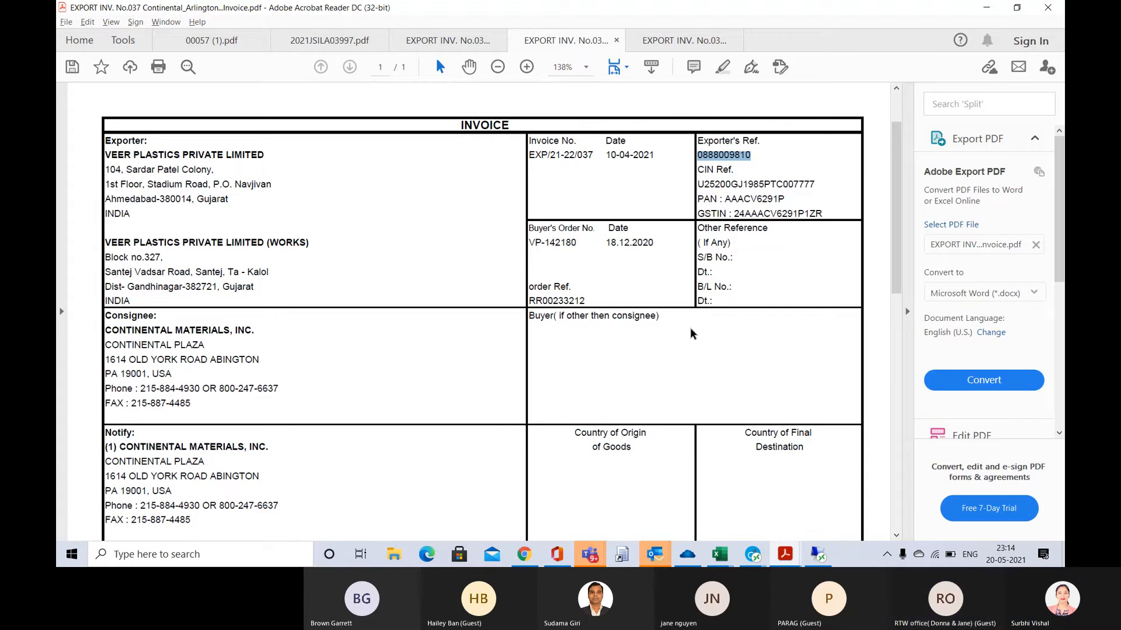
Return to CargoWise and set the manufacturer organization's state to GJ and its UNLOCO to INAMD
key("alt+Tab")
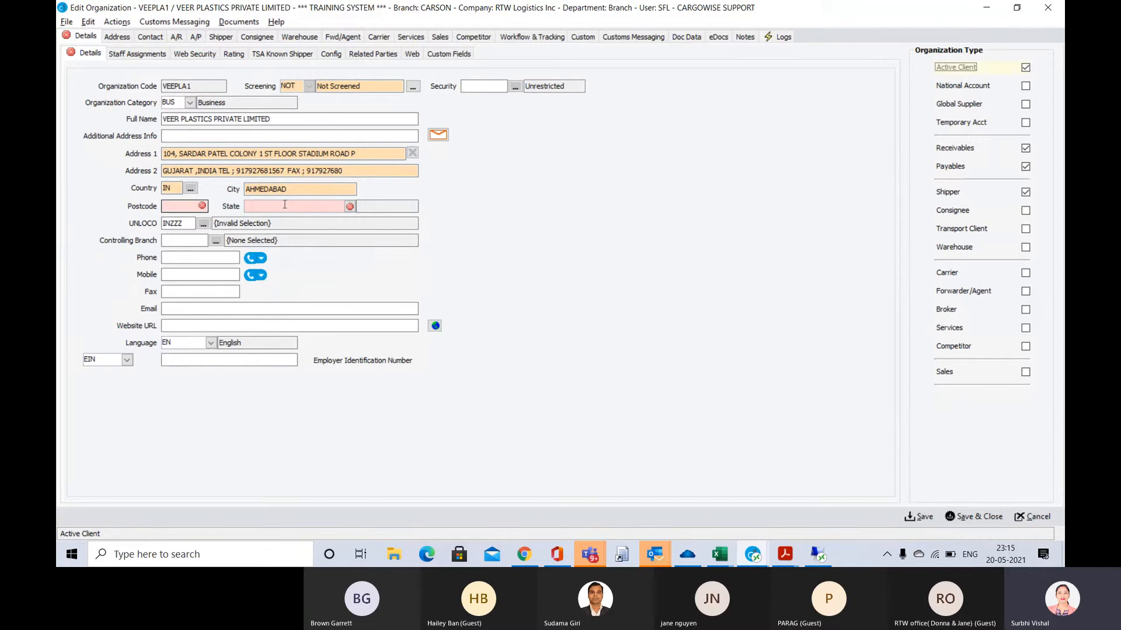
left_click(351, 207)
type("GJ")
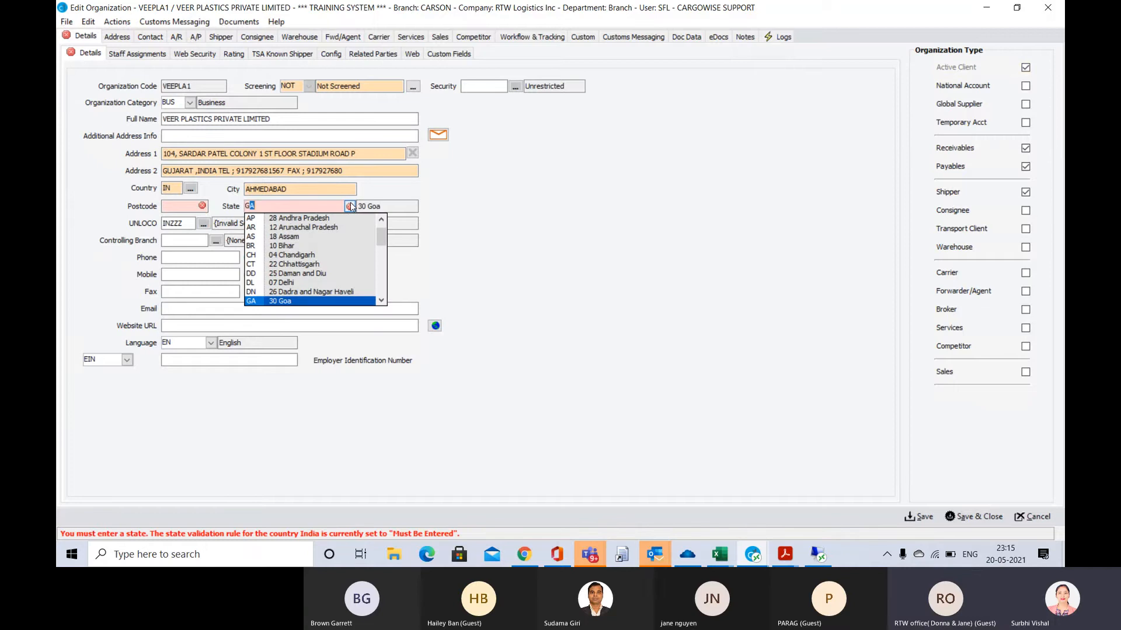
key("Tab")
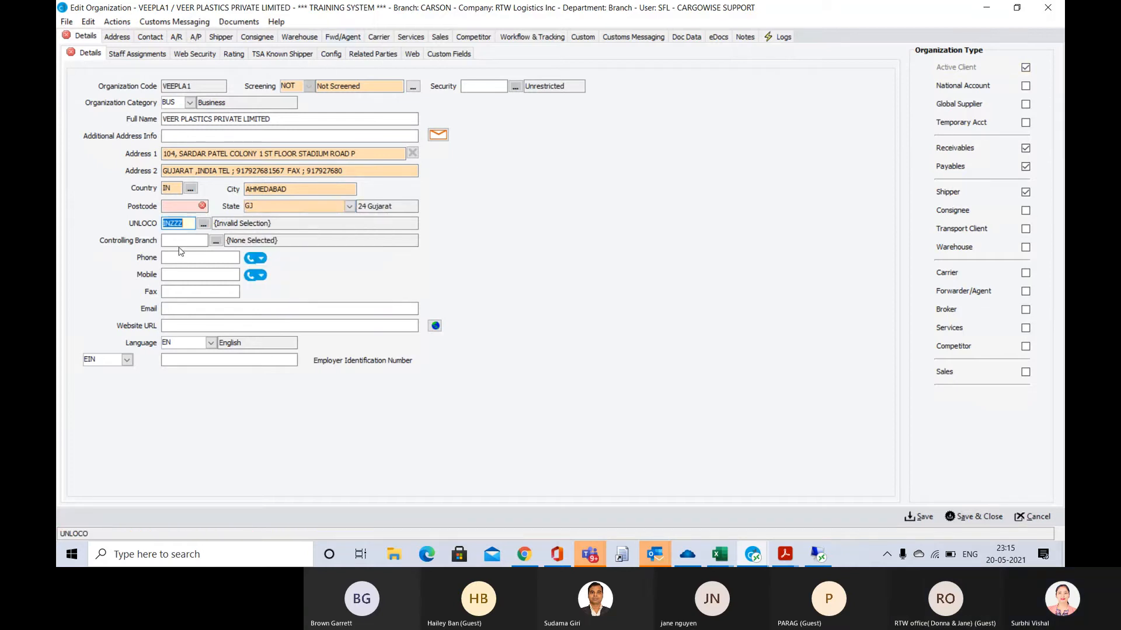
type("INAMD")
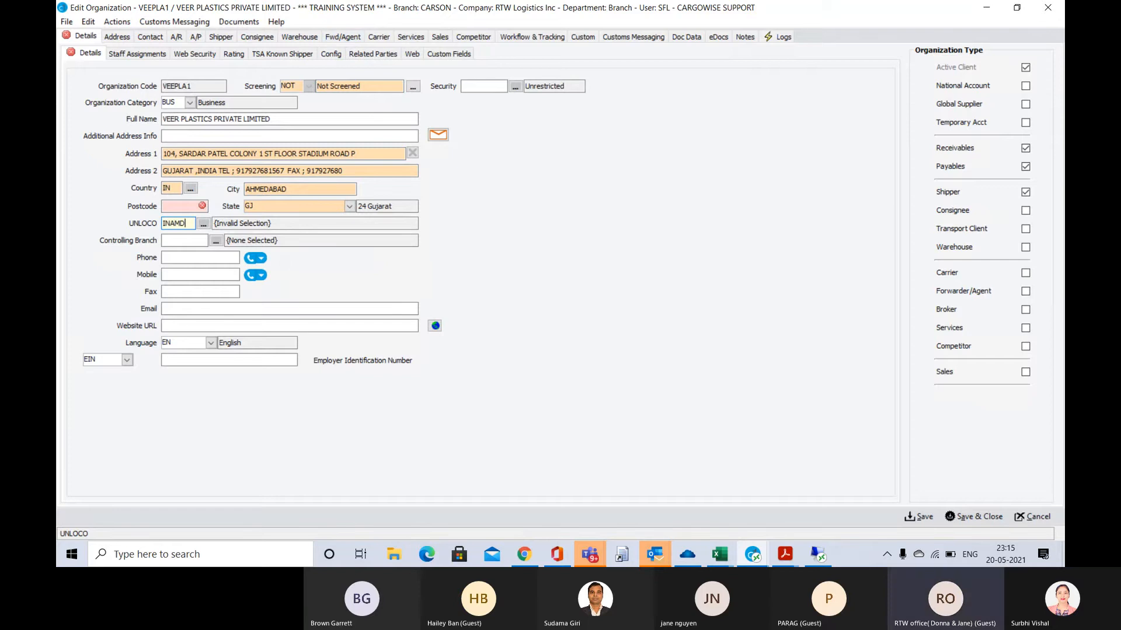
key("Tab")
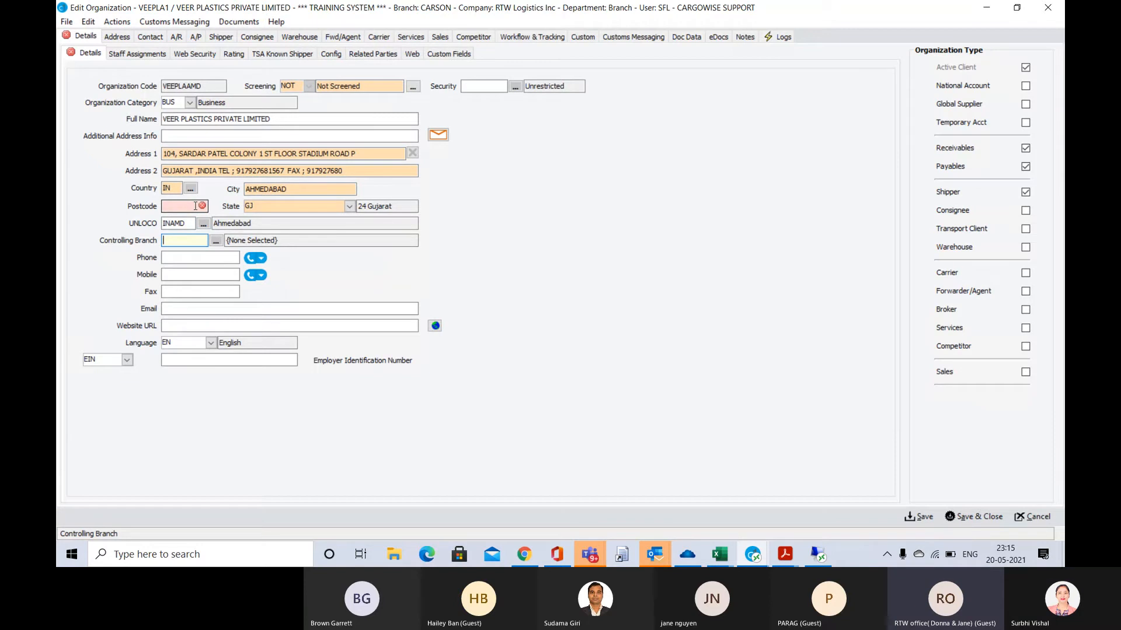
Check the organization's registration codes and try to start a Manufacturer Name/Address Add/Query, agreeing to save the organization first
left_click(328, 56)
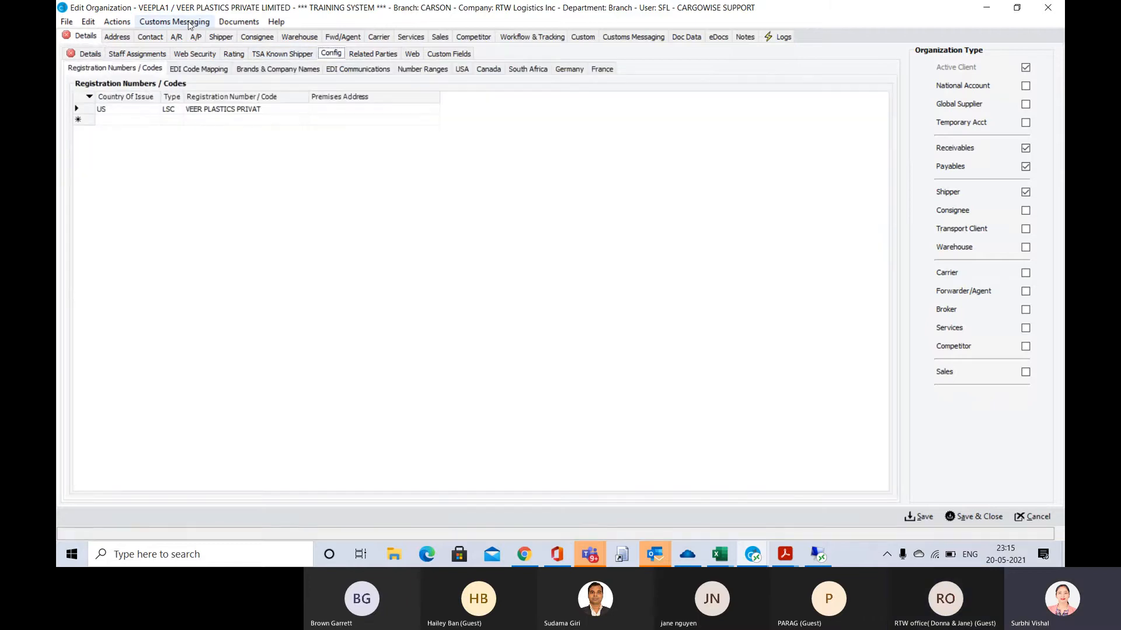
left_click(189, 24)
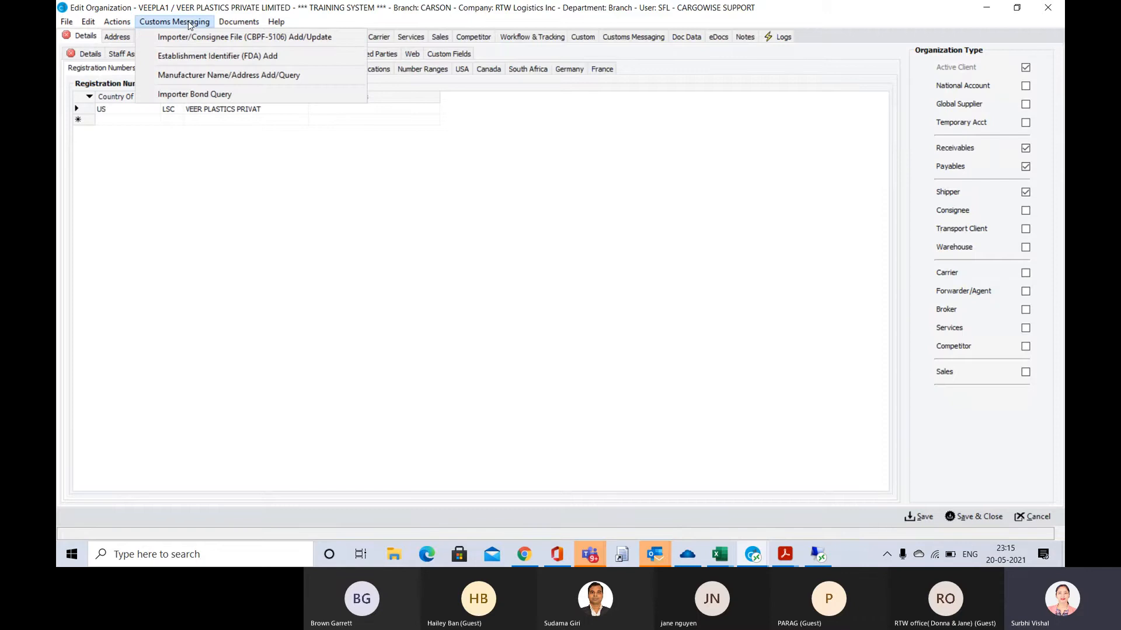
left_click(233, 76)
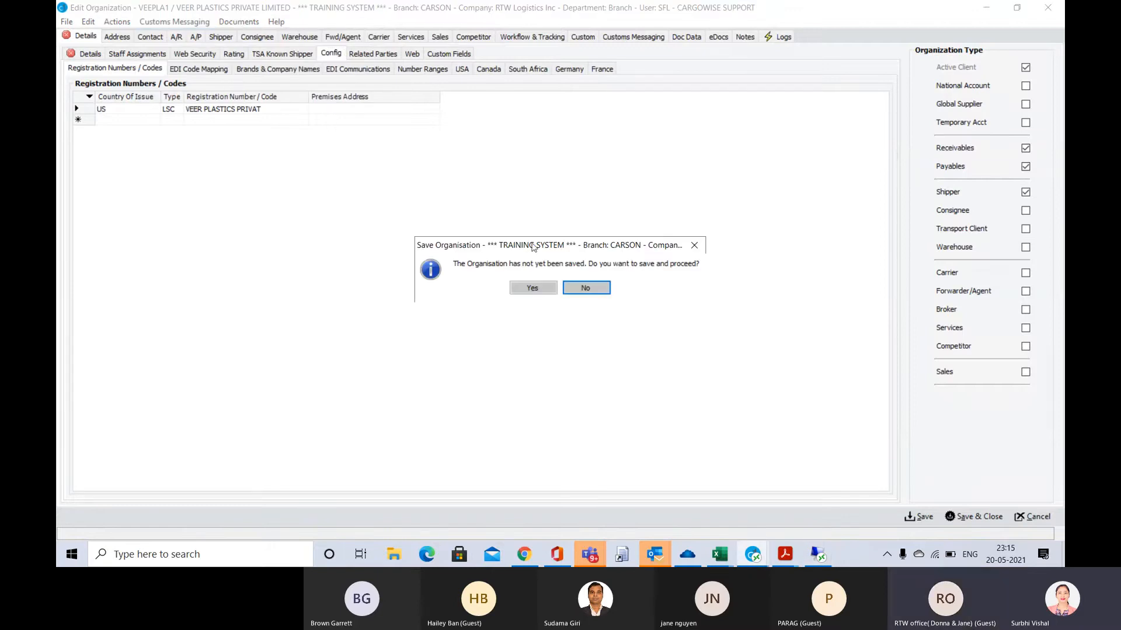
left_click(532, 288)
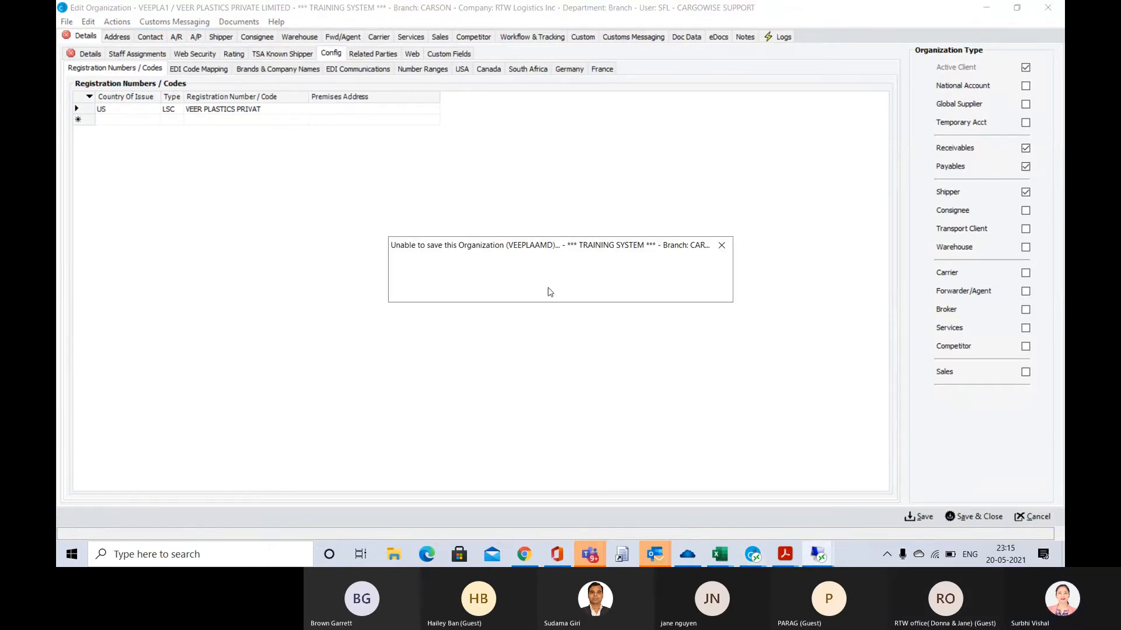
left_click(524, 288)
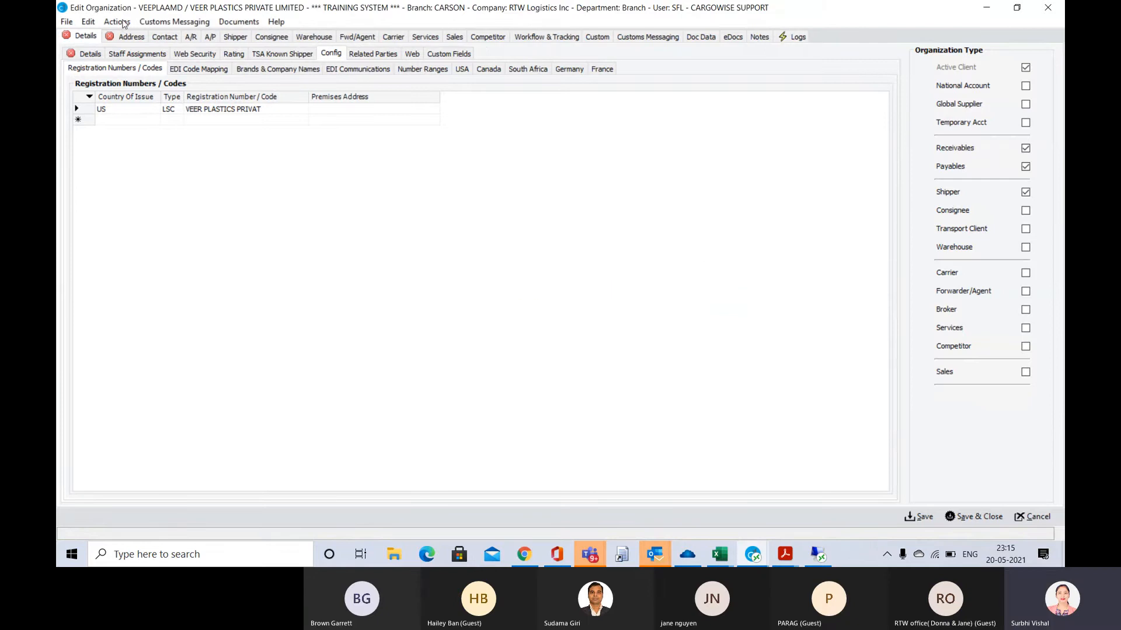
Fill in the organization's postcode, validate the address and accept it as entered
left_click(97, 55)
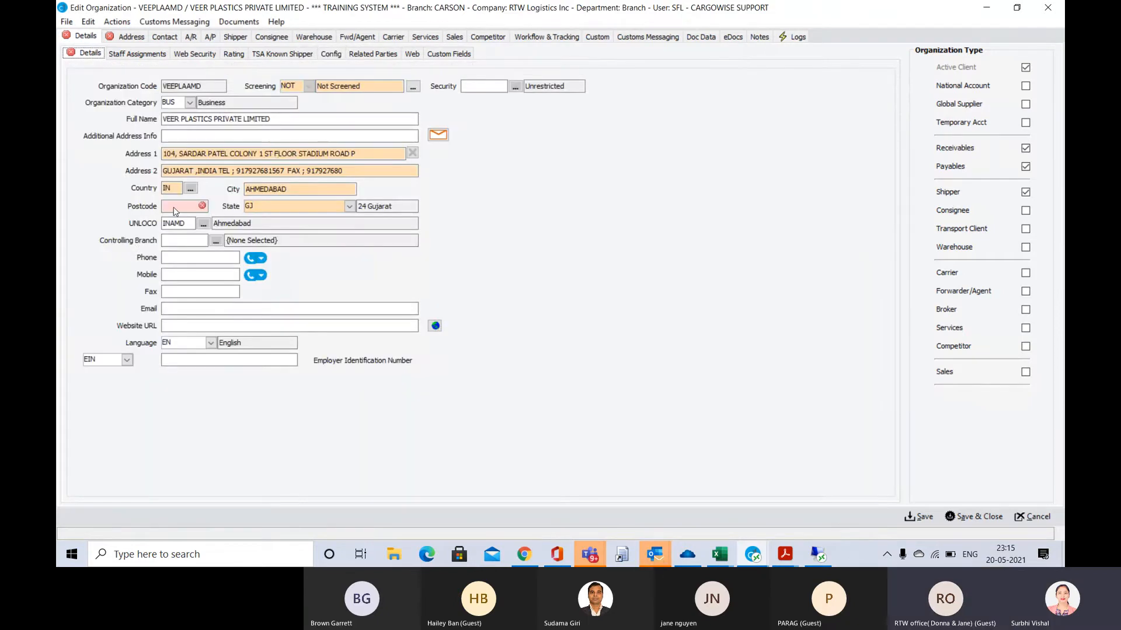
left_click(174, 207)
type("02145")
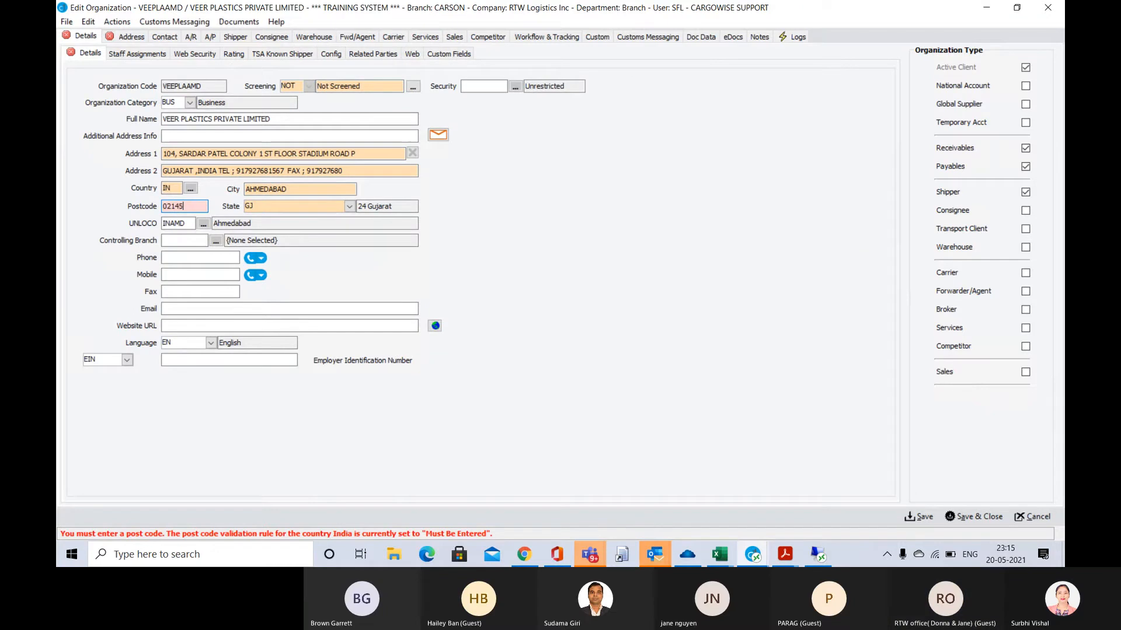
key("Tab")
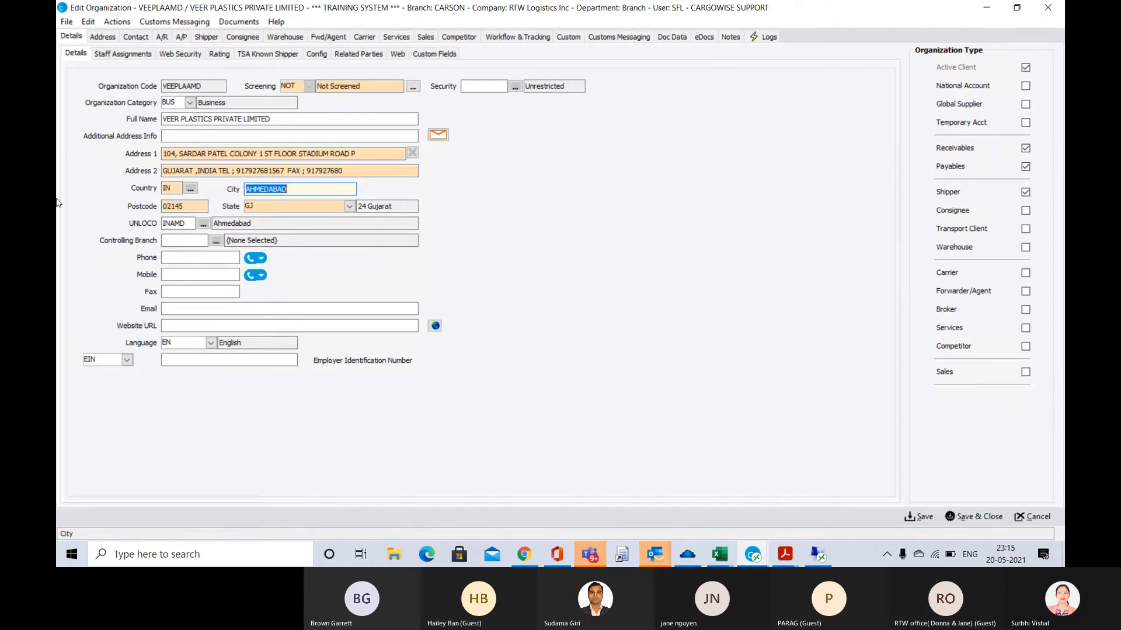
left_click(439, 135)
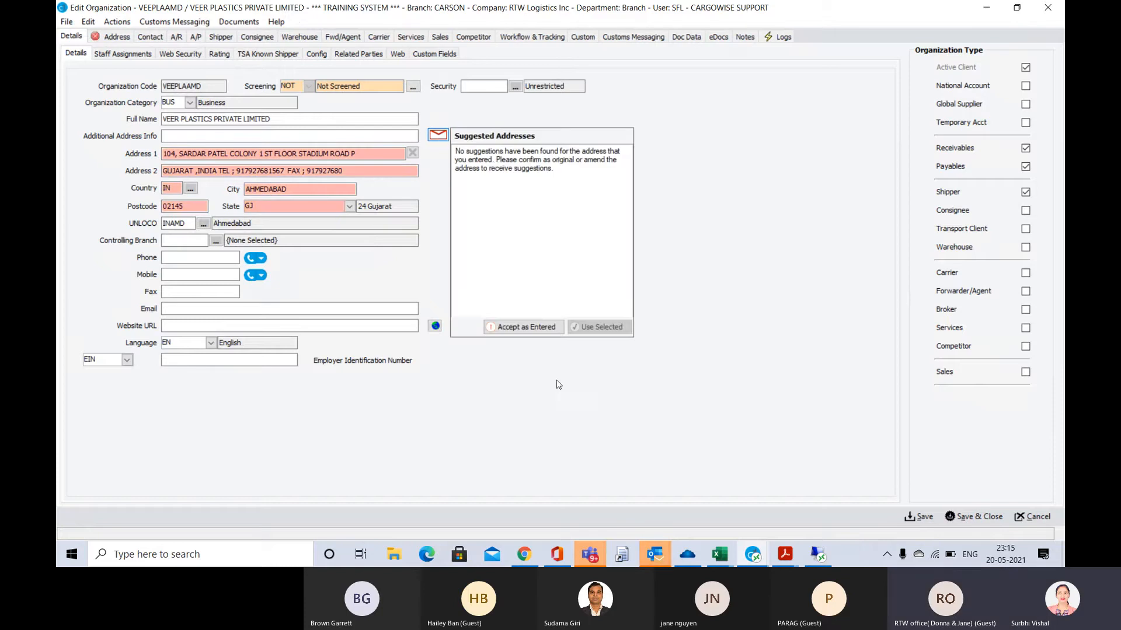
left_click(549, 328)
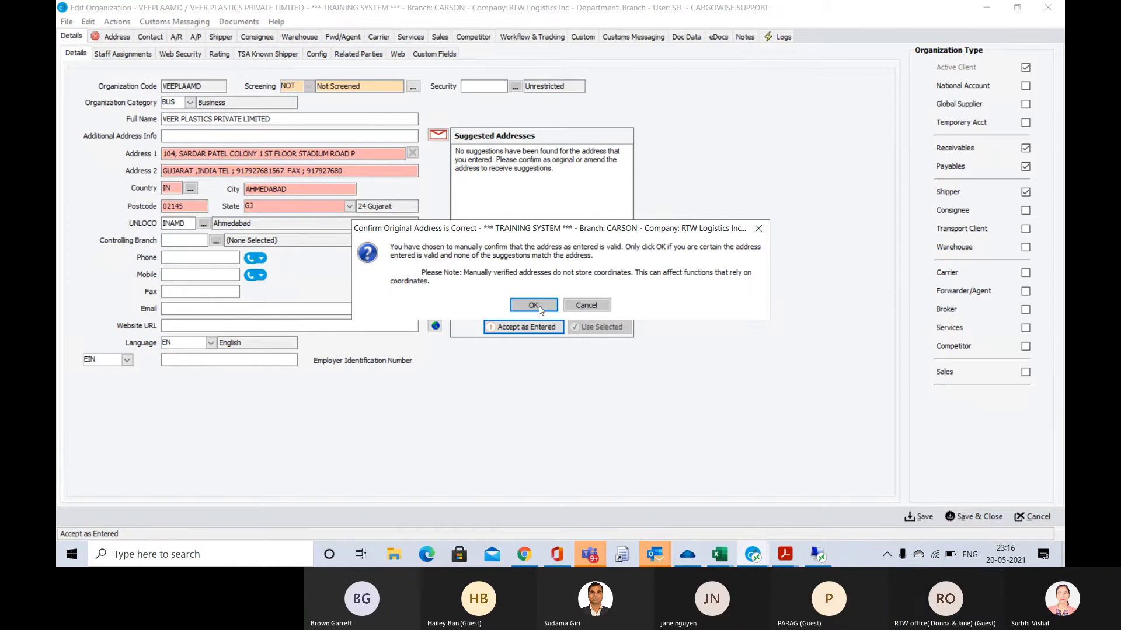
left_click(534, 305)
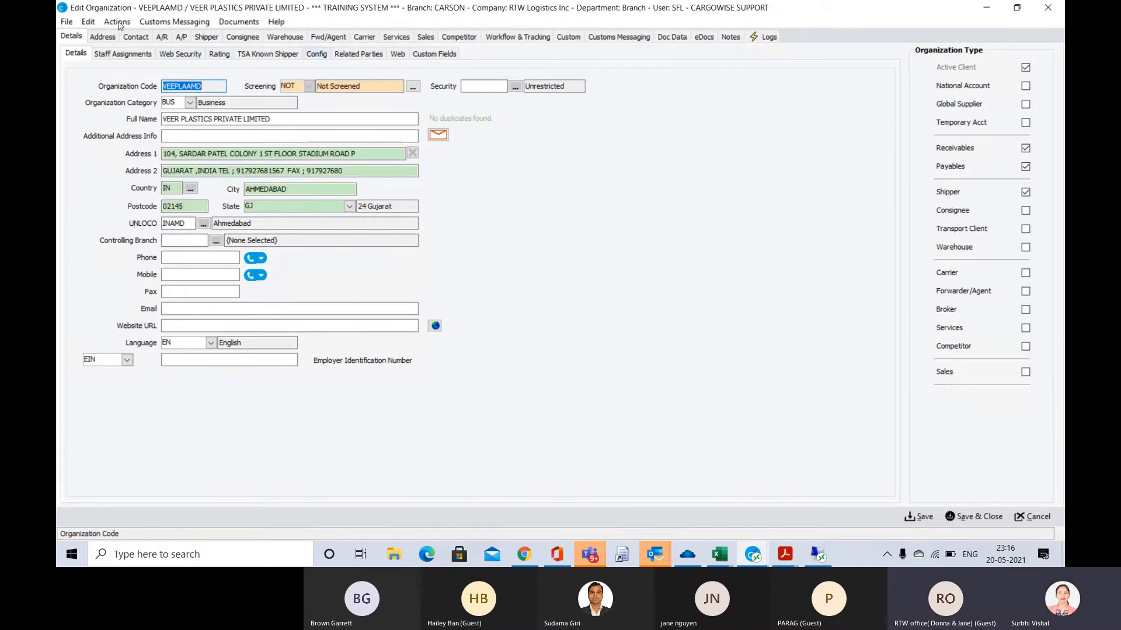
Save the organization through Manufacturer Name/Address Add/Query, copy the generated MID and cancel the query without sending it
left_click(174, 22)
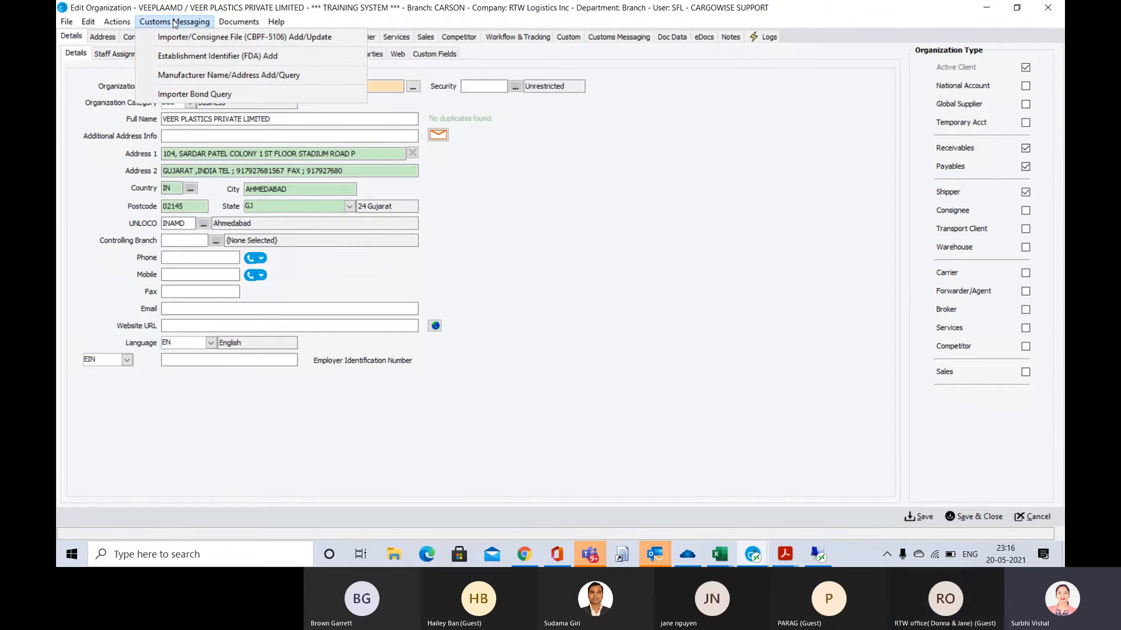
left_click(197, 75)
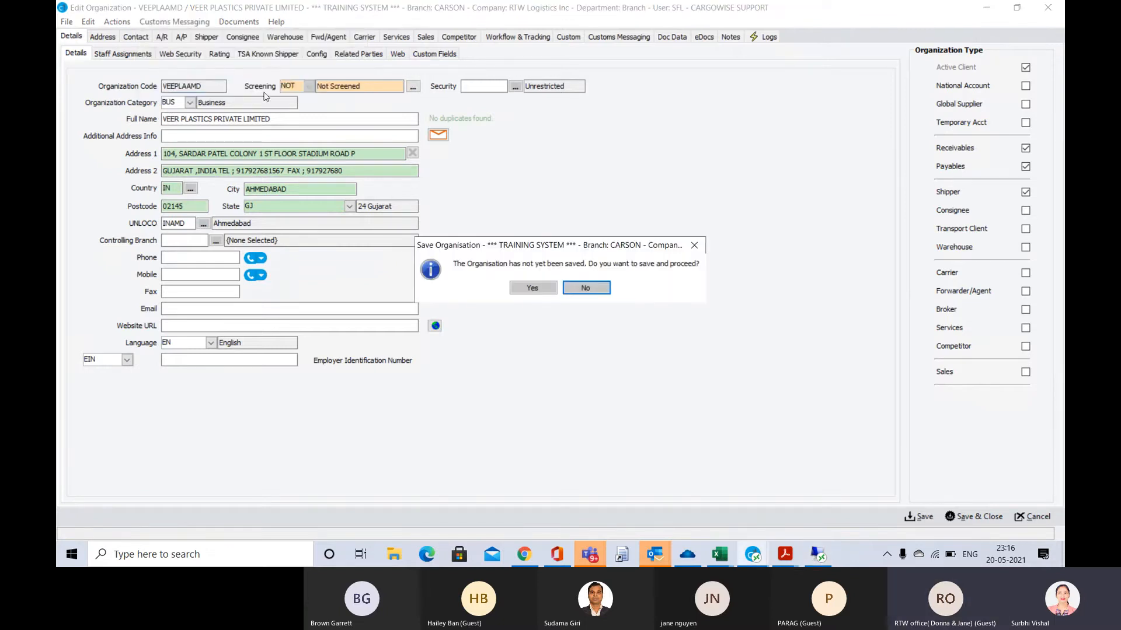
left_click(529, 288)
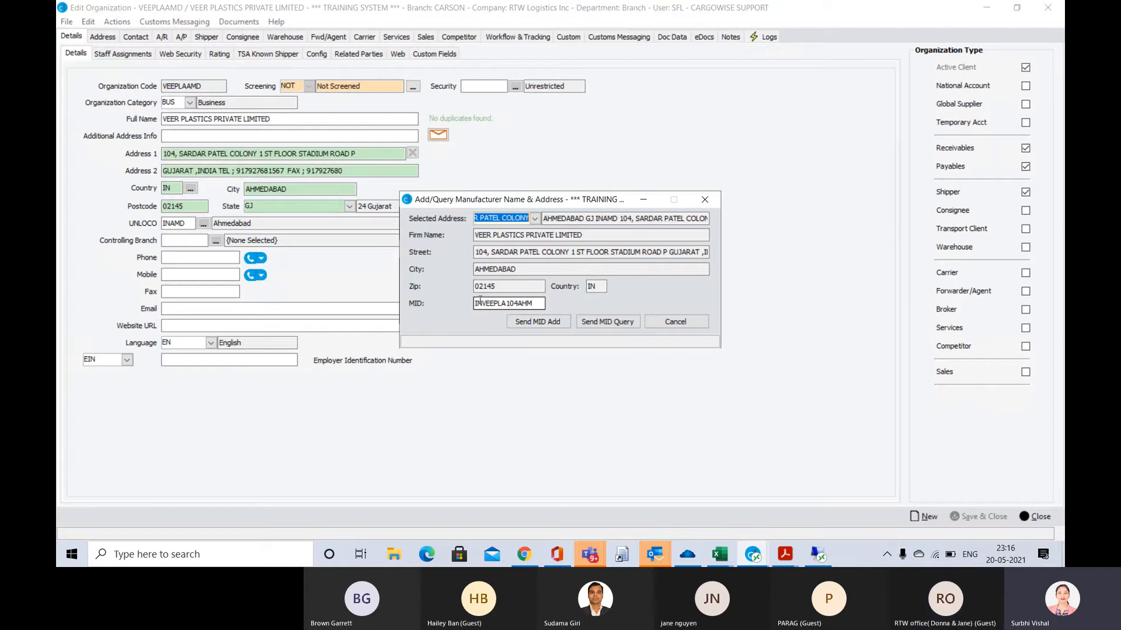
left_click_drag(537, 304, 473, 302)
key("ctrl+c")
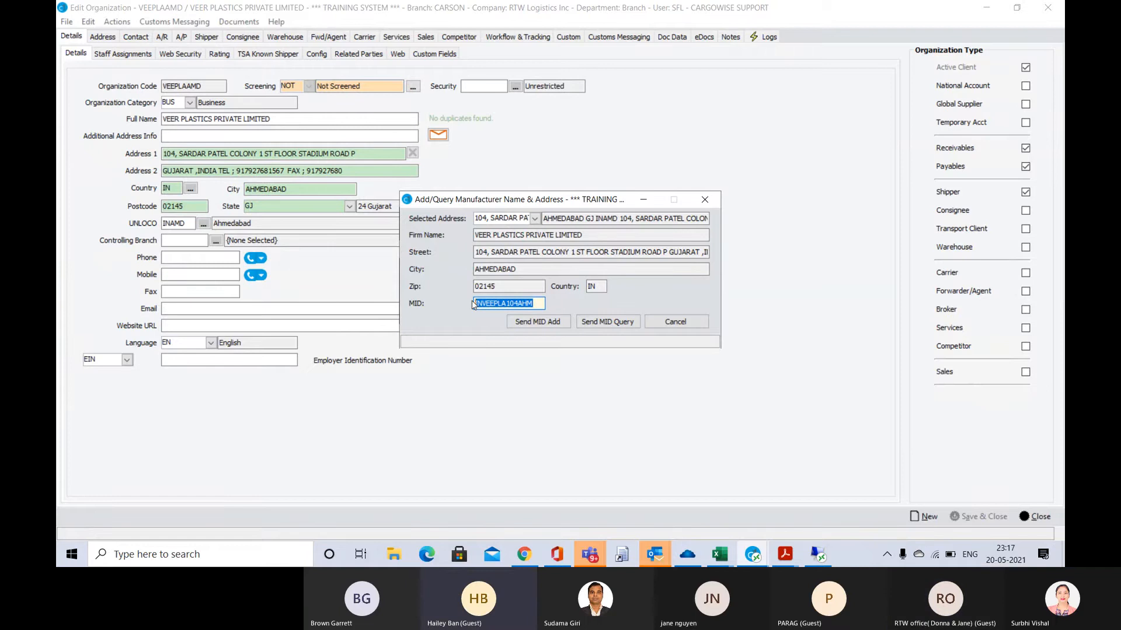
left_click(675, 322)
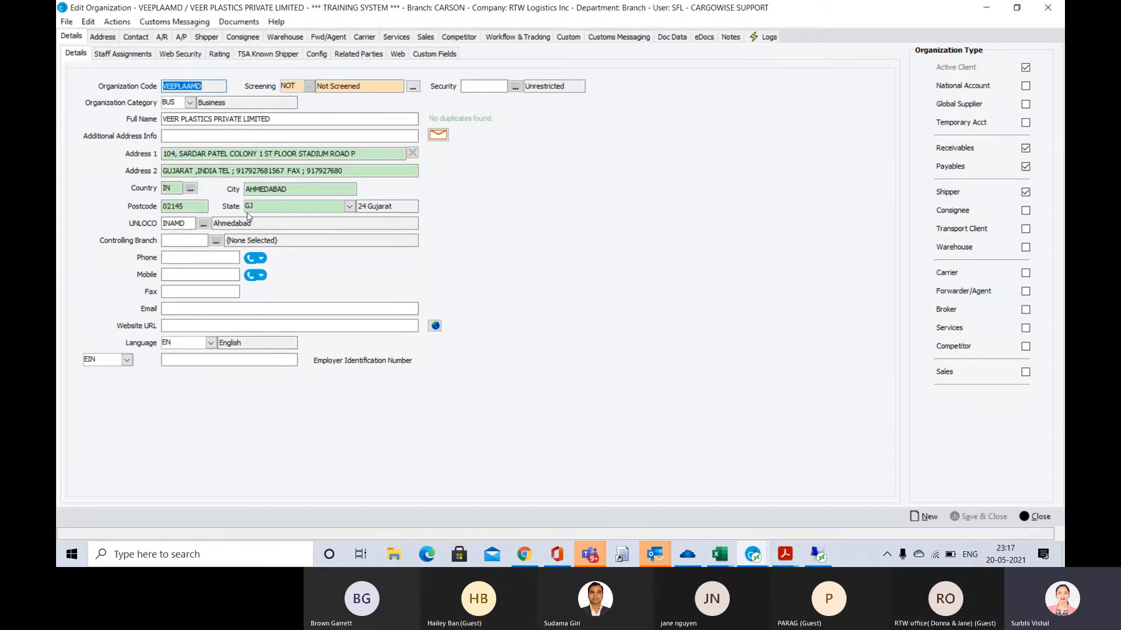
Start a new entry in the organization's registration numbers and codes
left_click(323, 55)
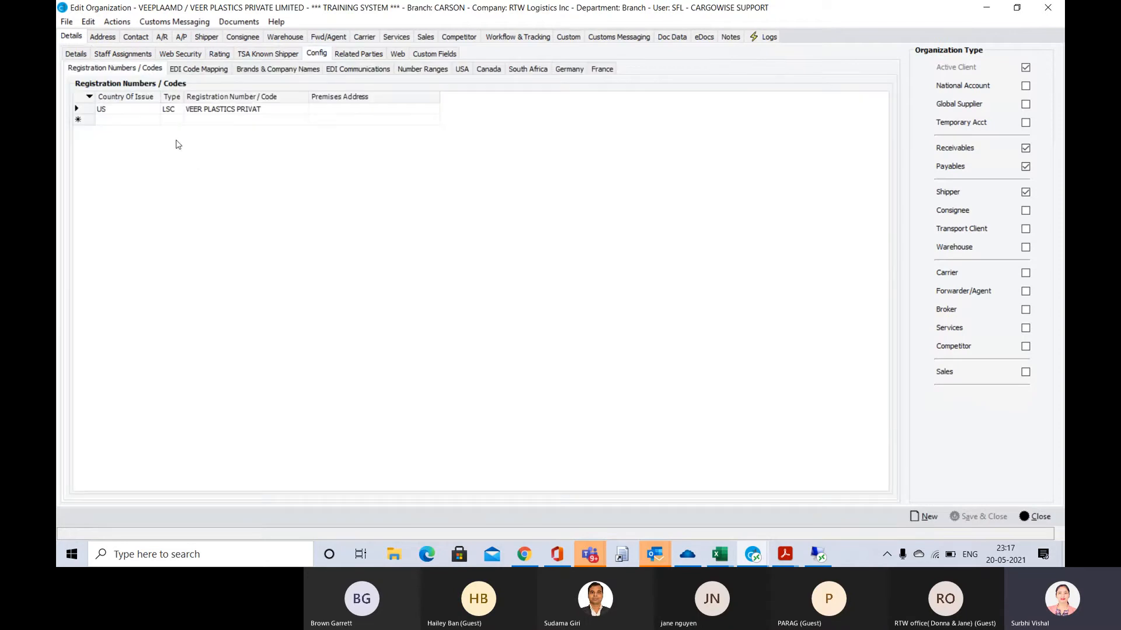
left_click(115, 122)
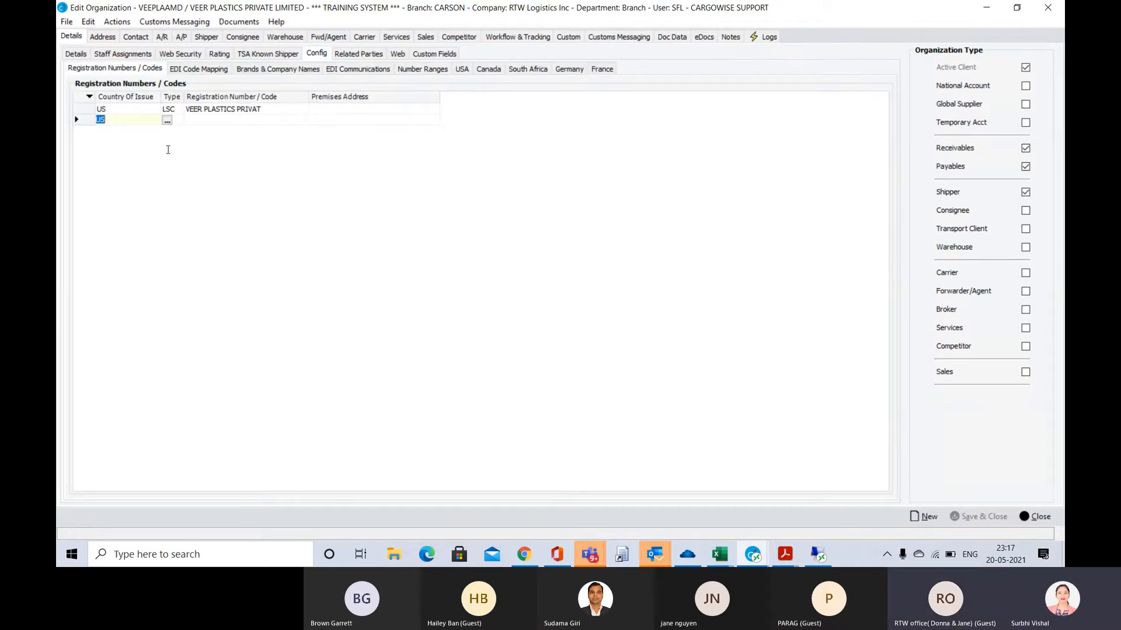
Switch to the Teams meeting, mute and unmute the microphone, and return to CargoWise
left_click(590, 555)
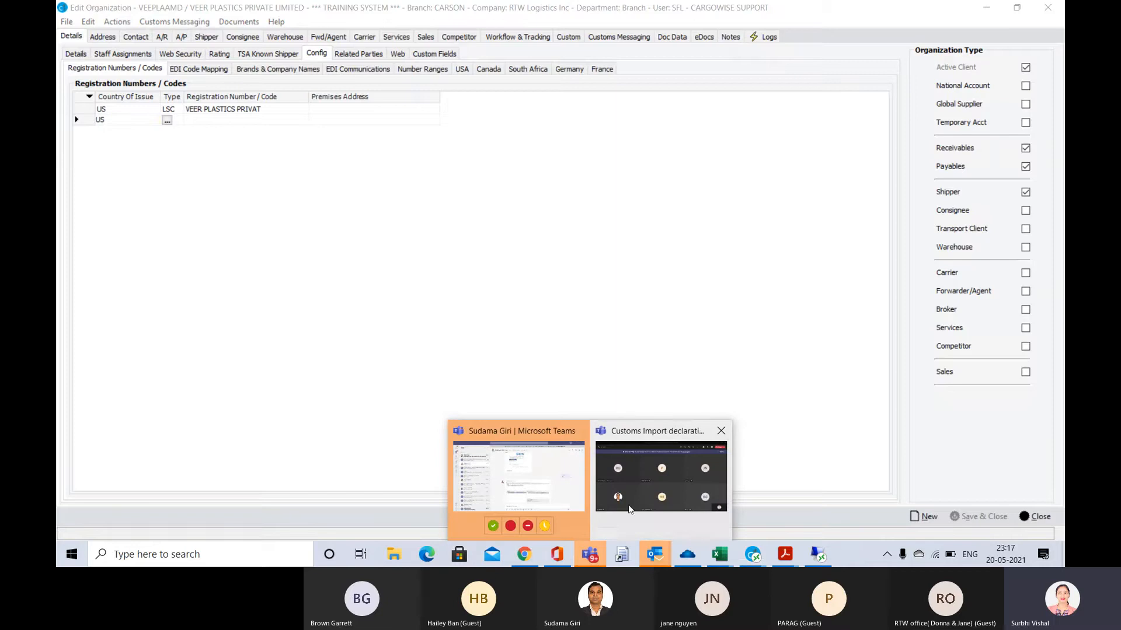
left_click(637, 461)
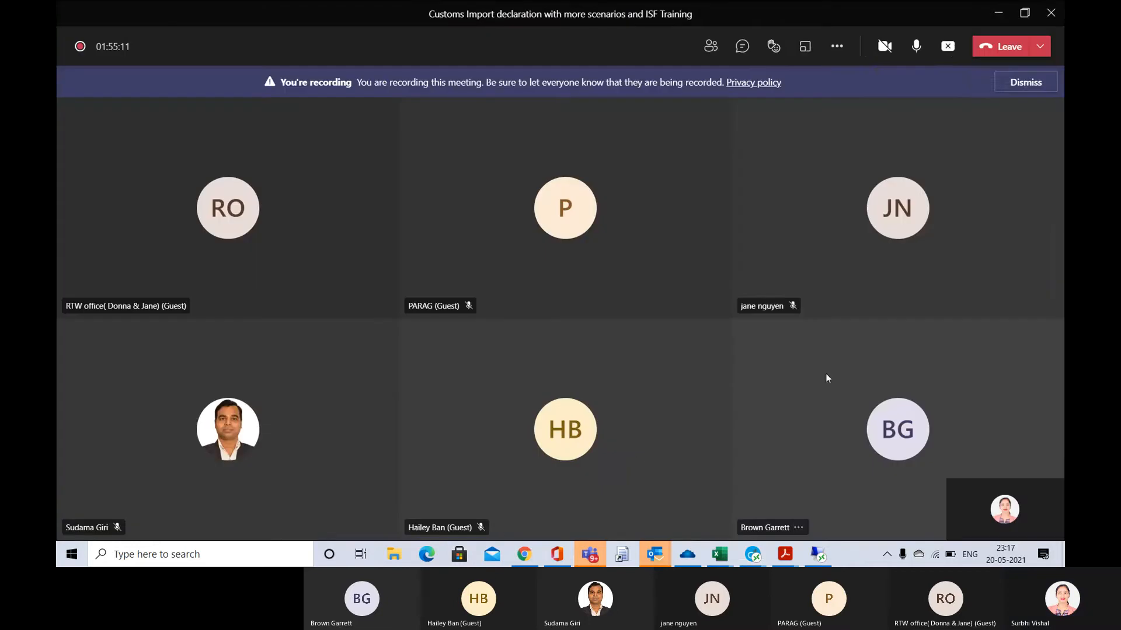
left_click(917, 51)
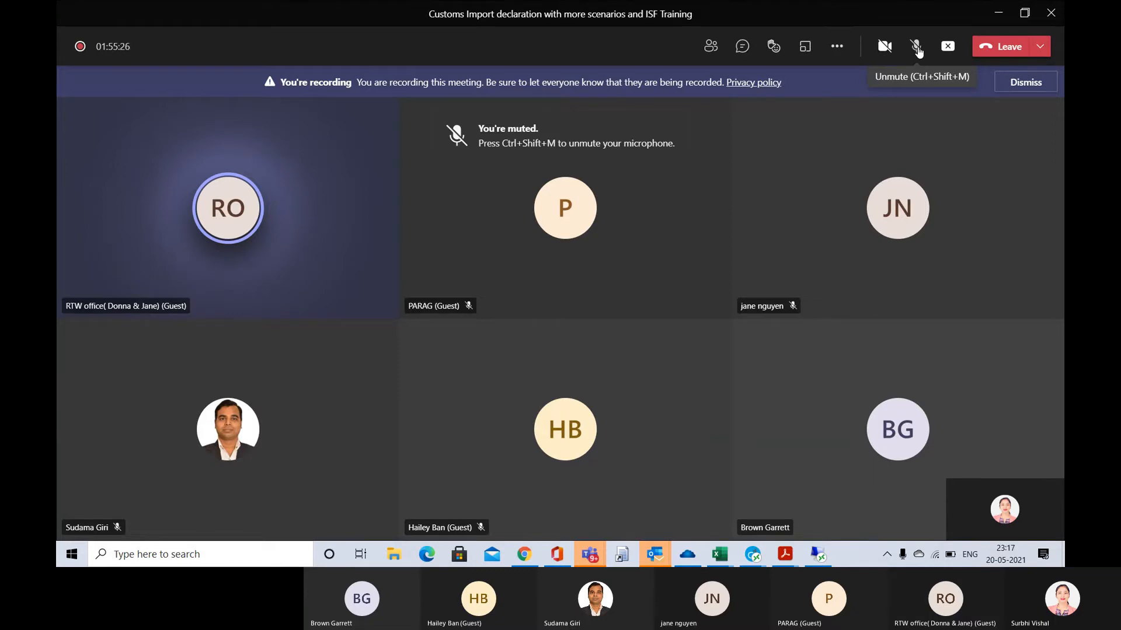
left_click(916, 48)
key("alt+Tab")
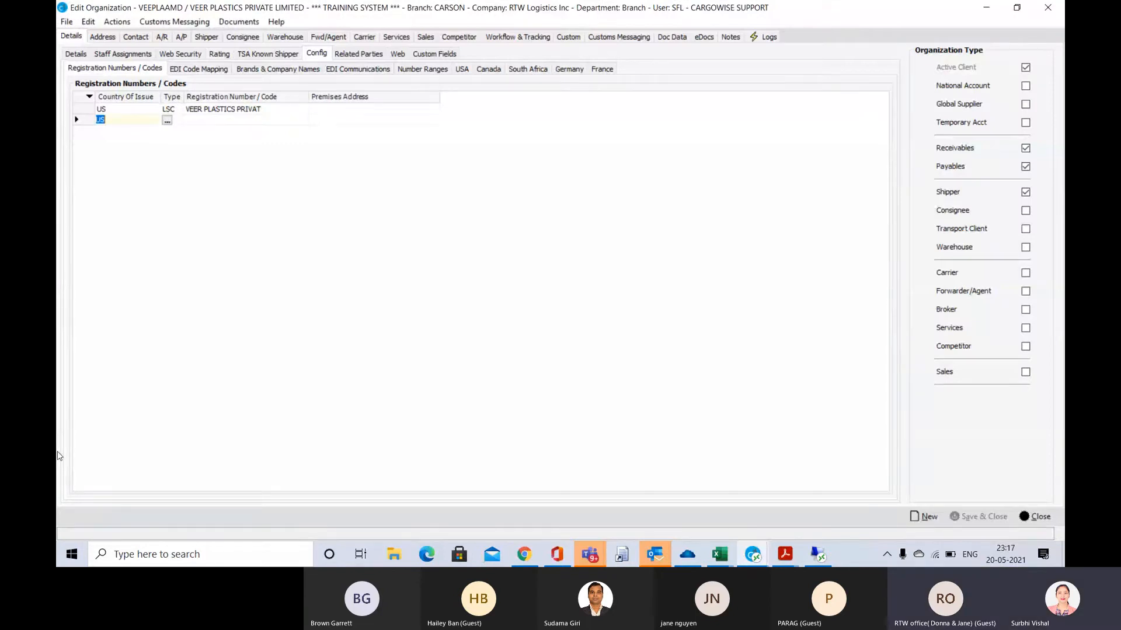
Complete the new registration entry with type MID, country of issue US and the copied manufacturer code
type("IN")
key("Tab")
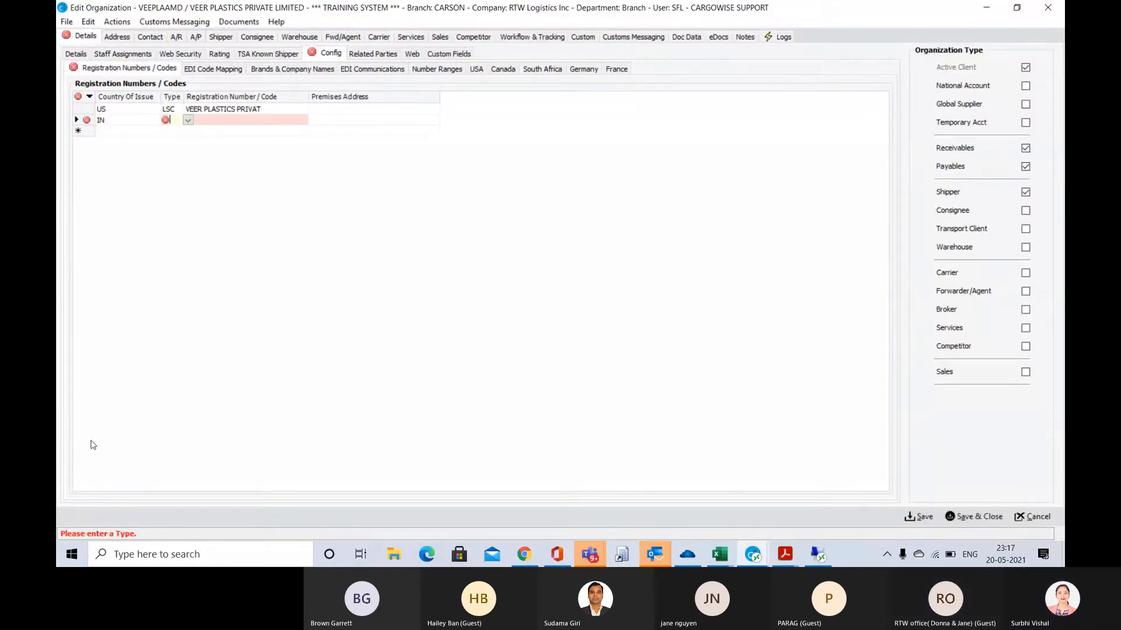
type("MID")
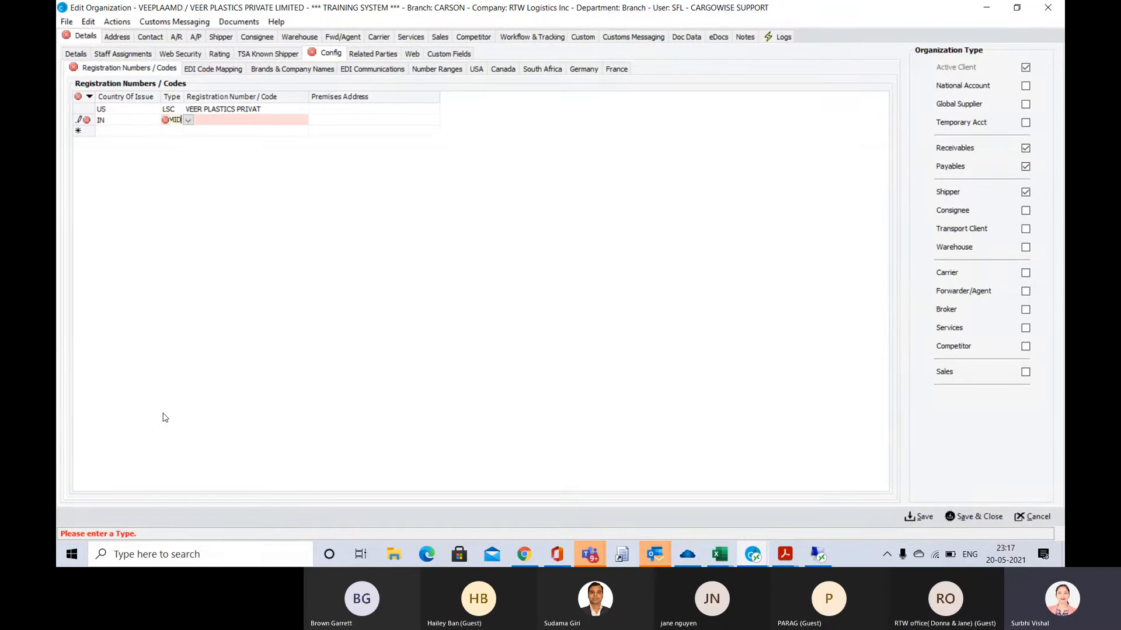
key("Tab")
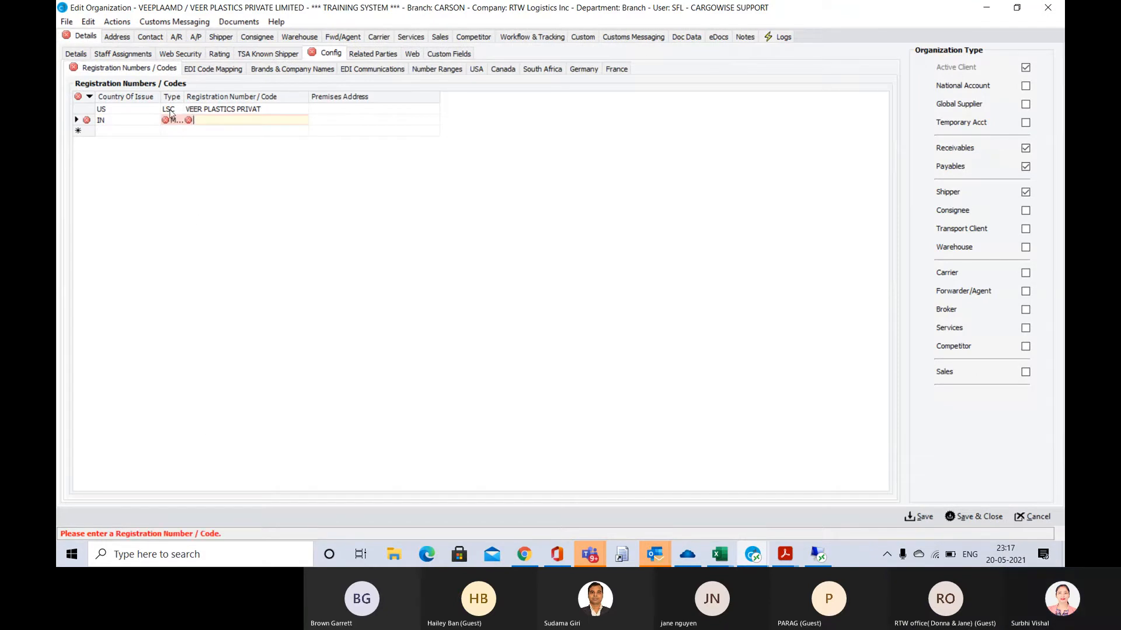
left_click(125, 120)
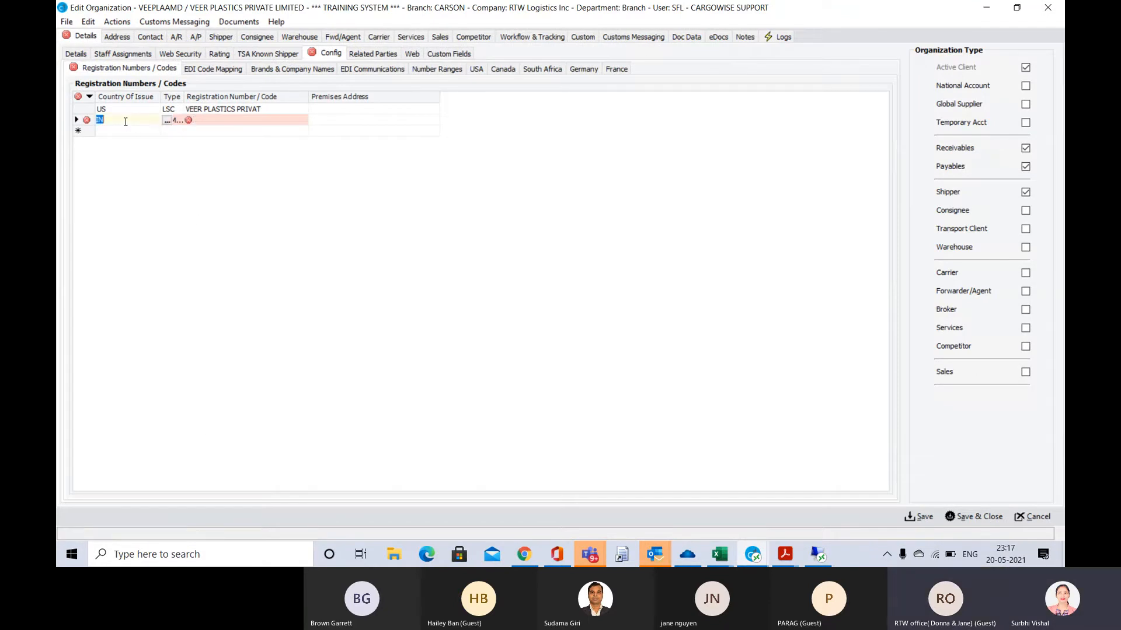
type("US")
key("Tab")
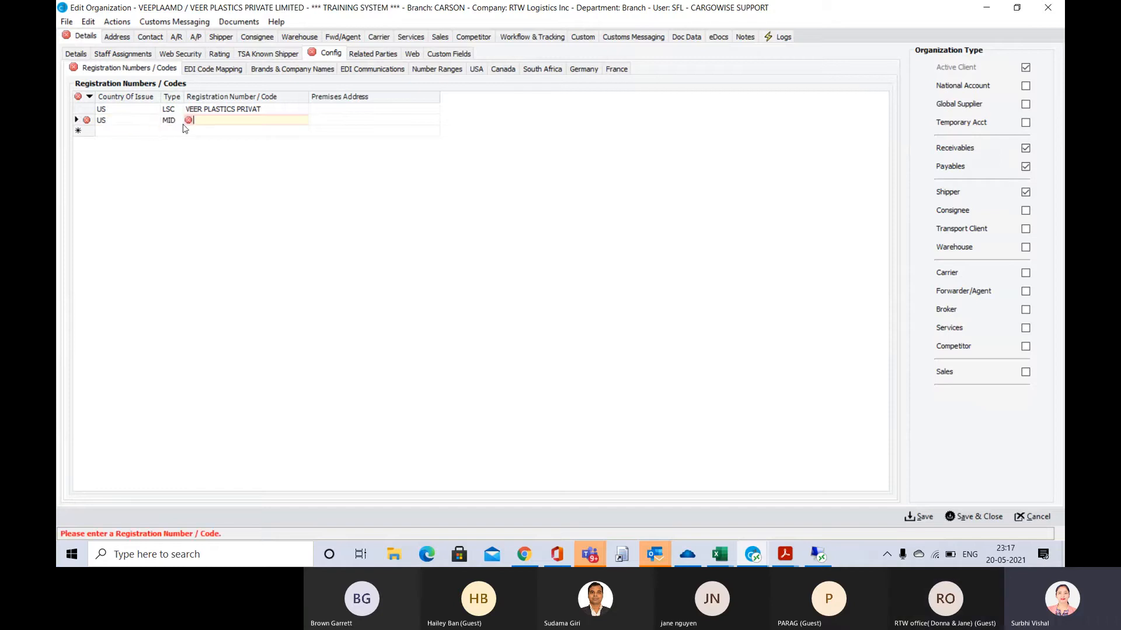
key("ctrl+v")
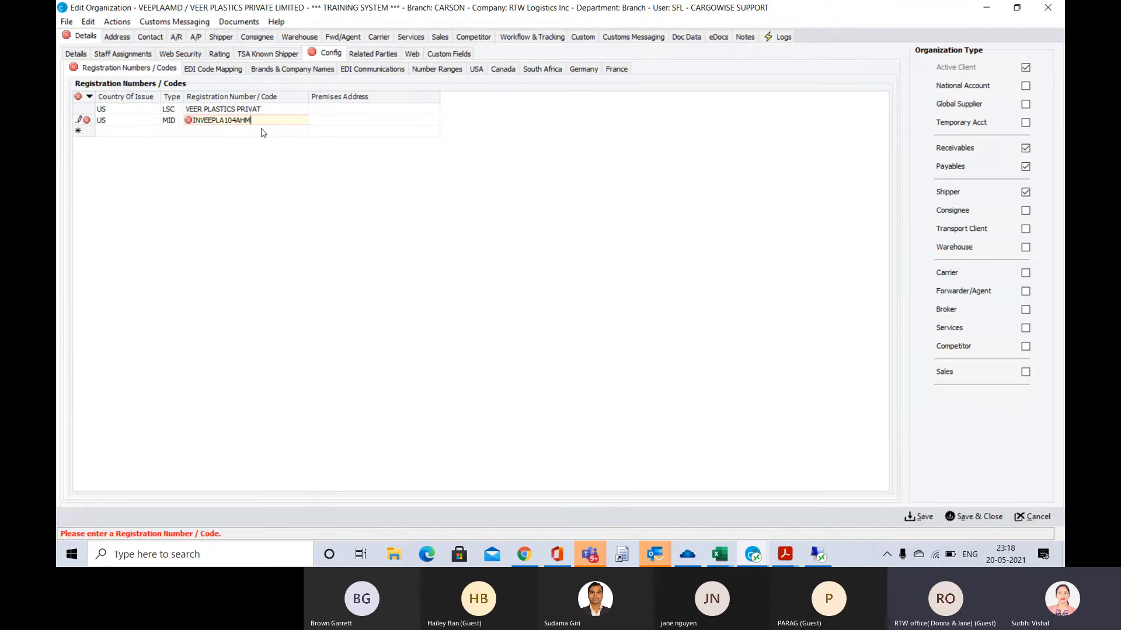
key("Tab")
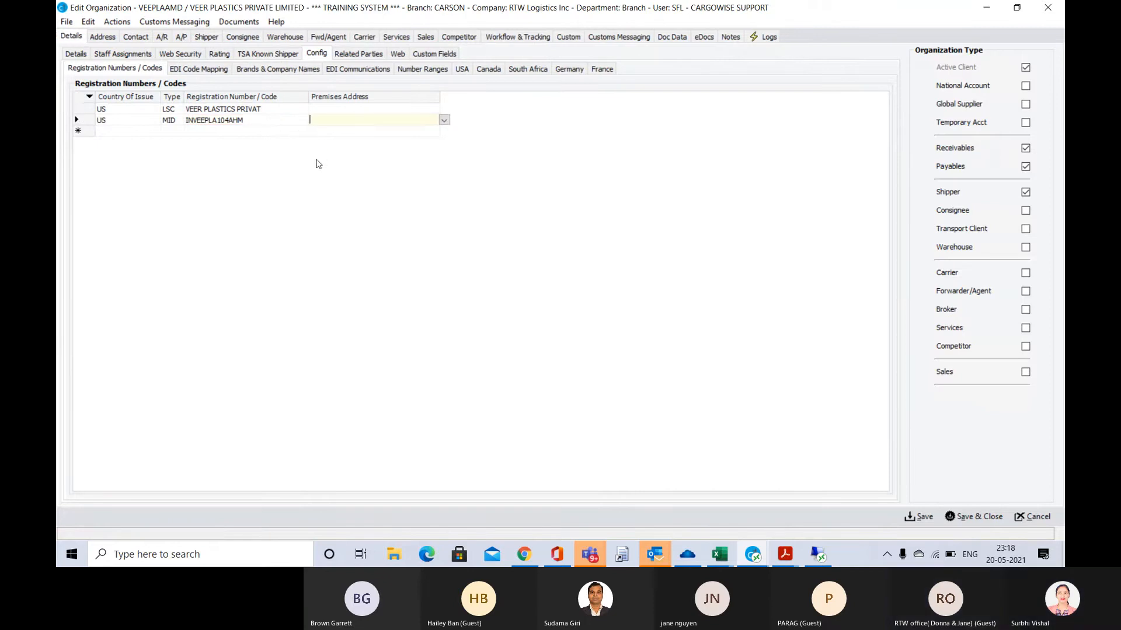
Link the MID entry to the organization's premises address, save the organization and close it
key("ctrl+s")
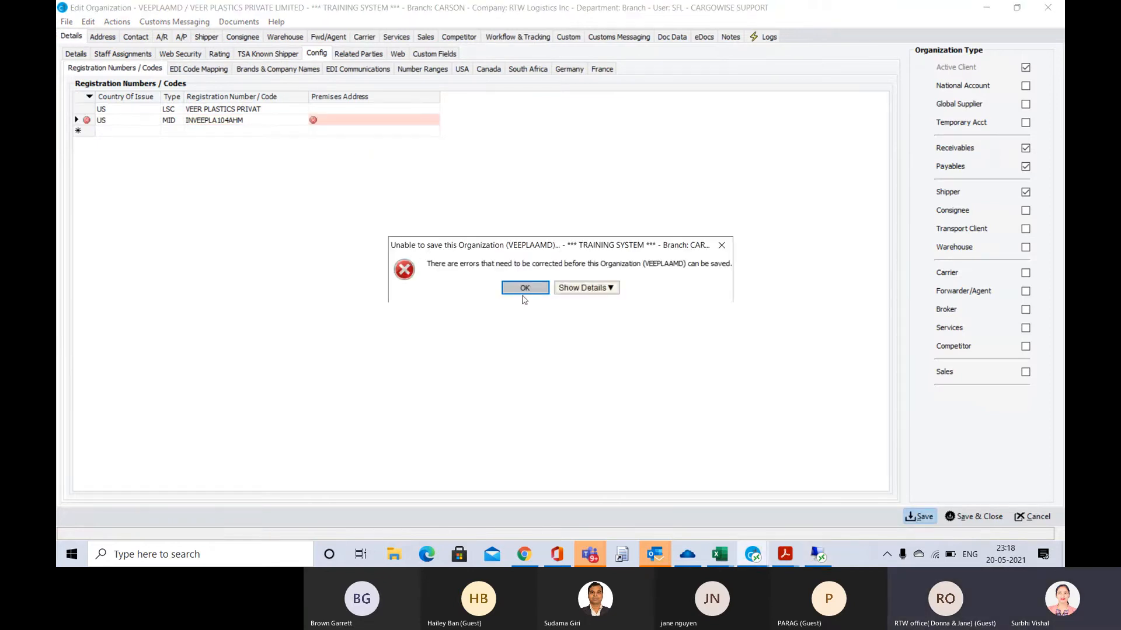
key("Return")
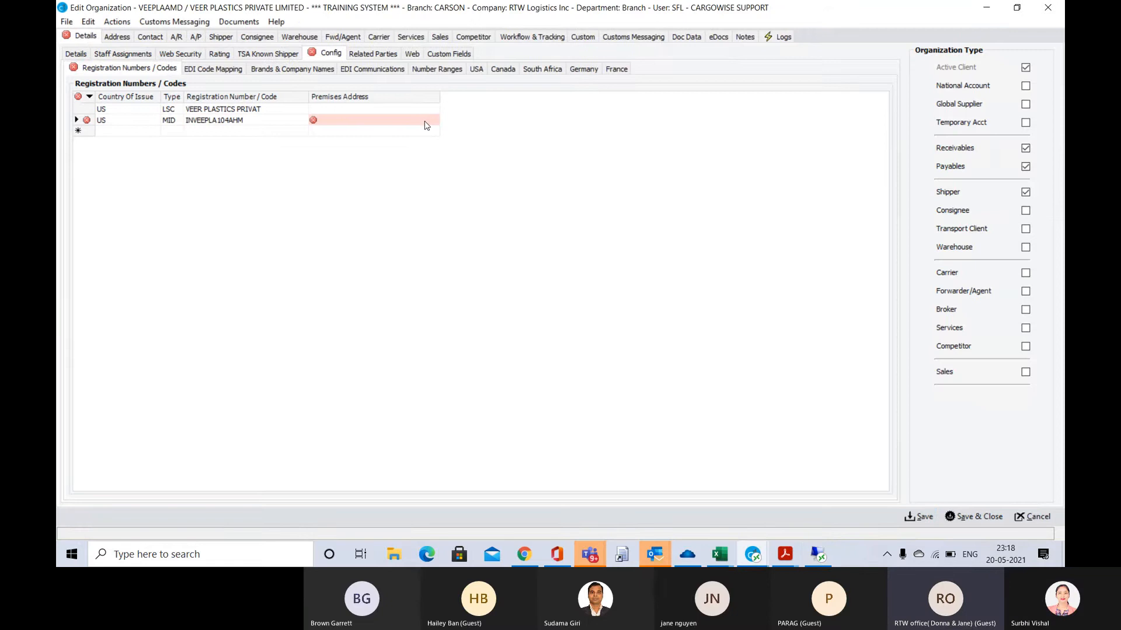
left_click(428, 120)
left_click(445, 120)
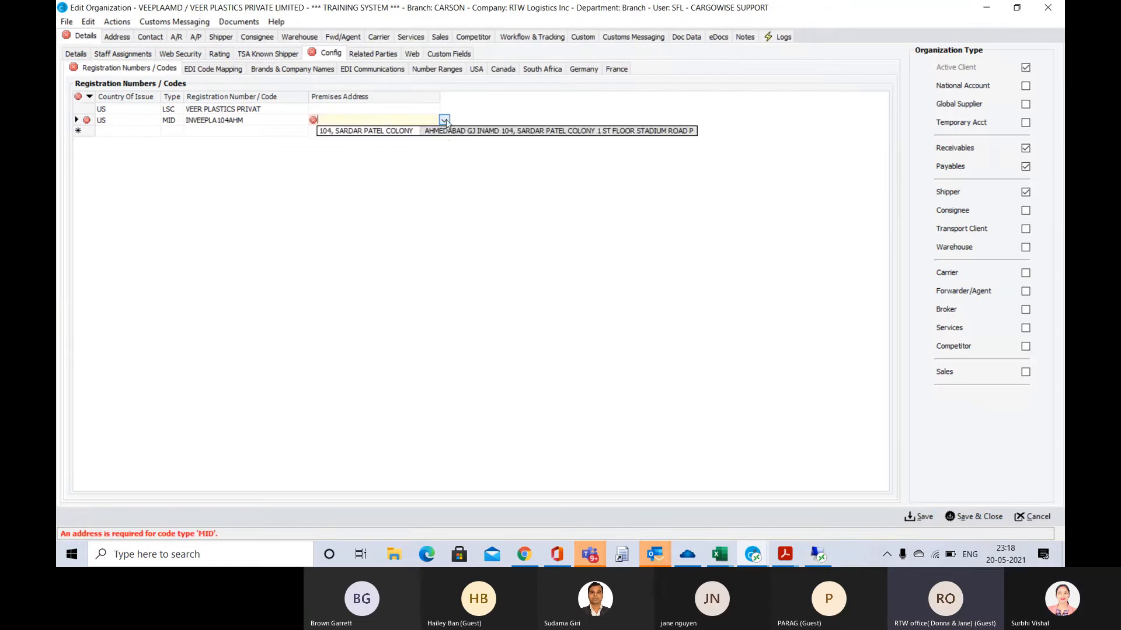
left_click(444, 131)
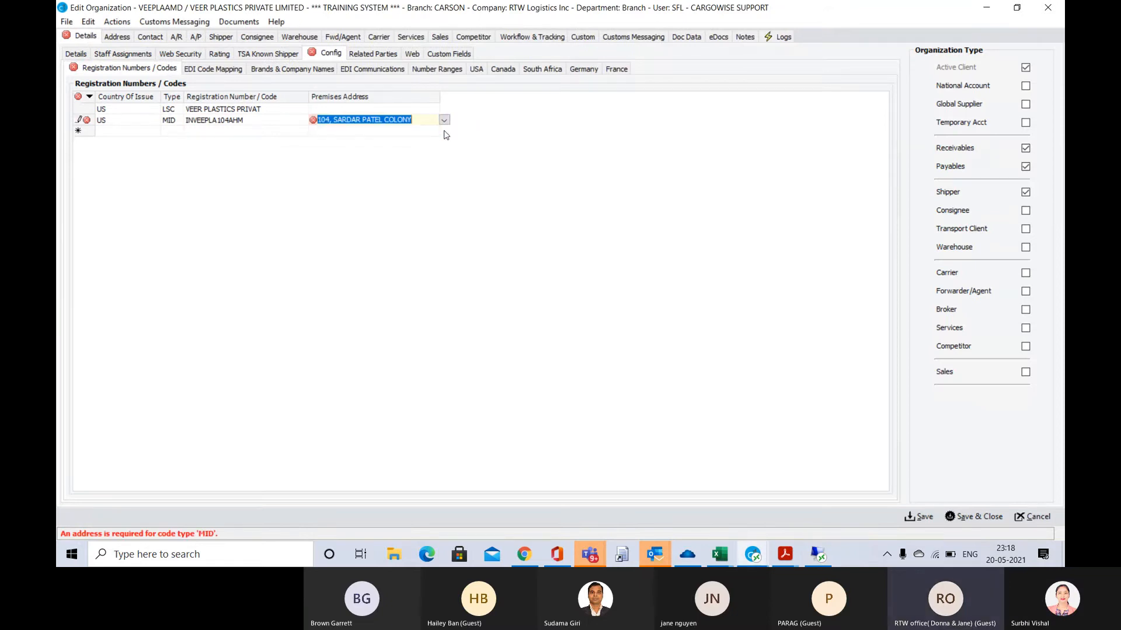
key("ctrl+s")
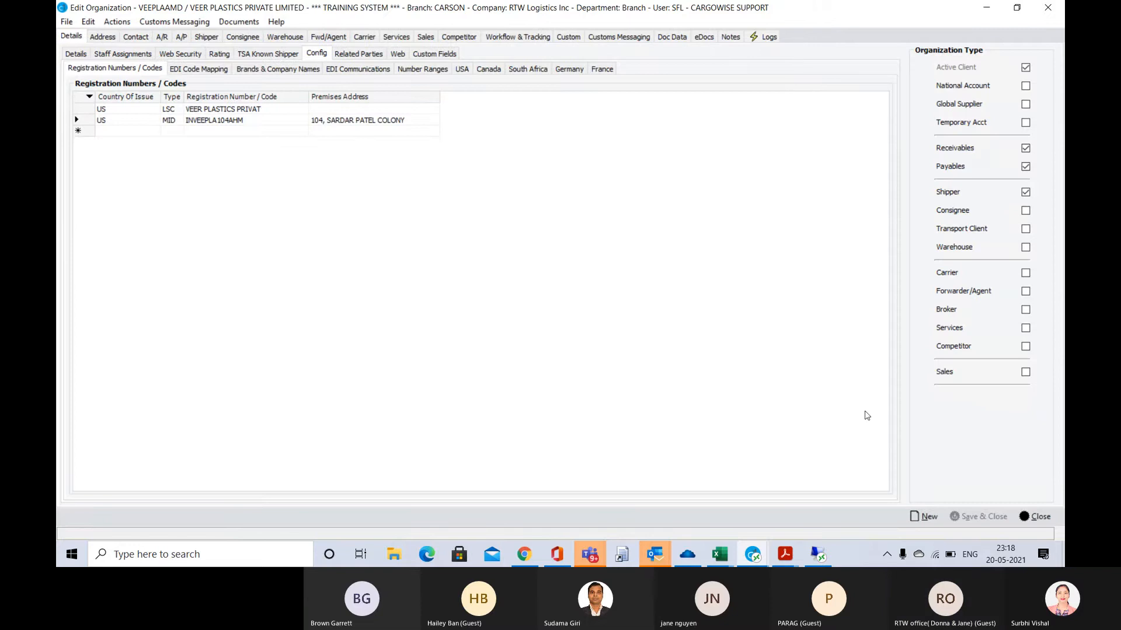
left_click(1038, 517)
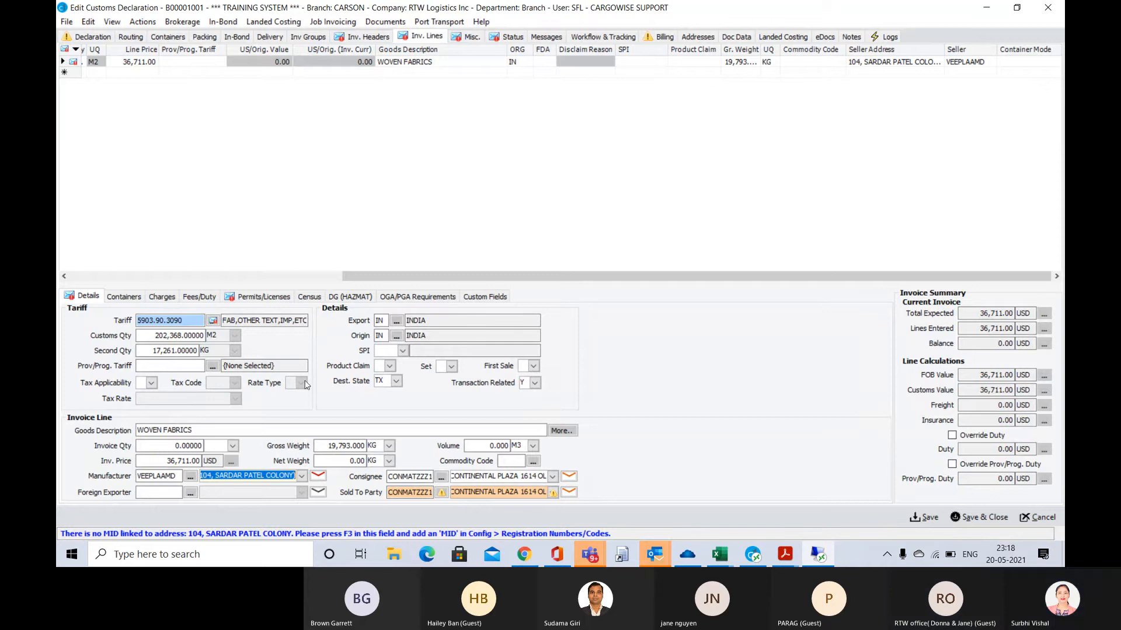
Check the tariff warning on the WOVEN FABRICS invoice line and examine its permits and licenses
mouse_move(215, 325)
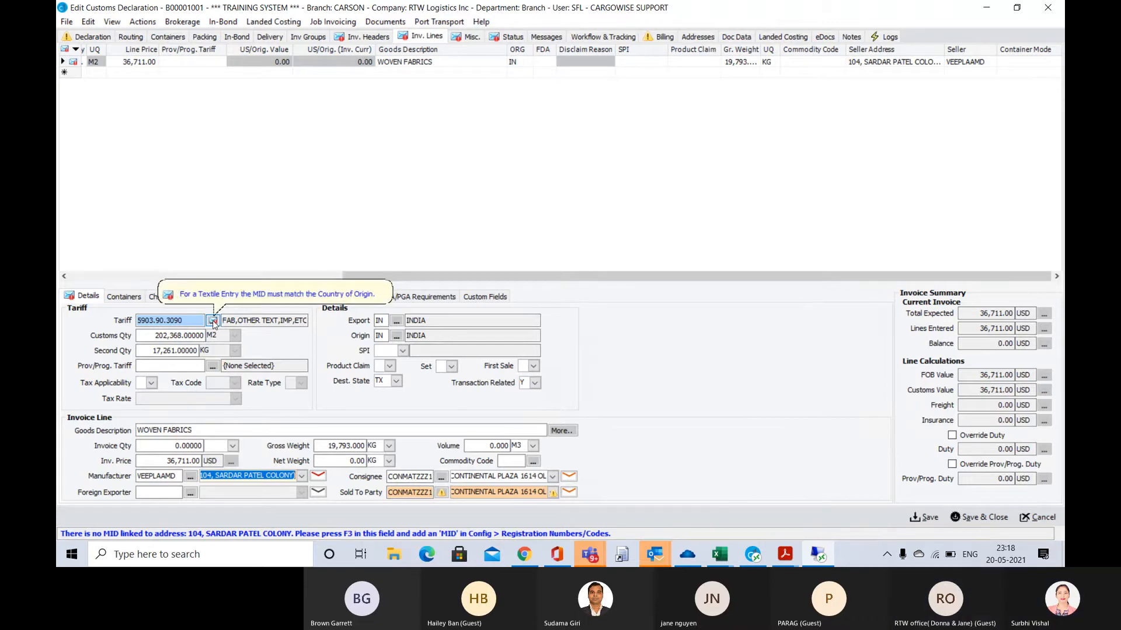
left_click(191, 321)
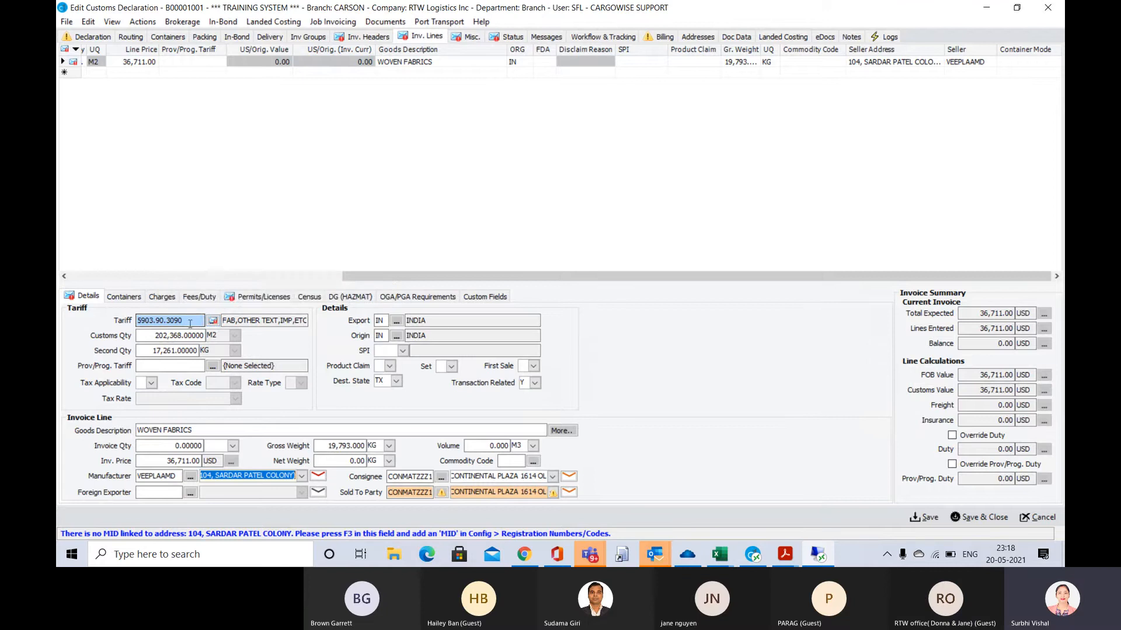
left_click(261, 297)
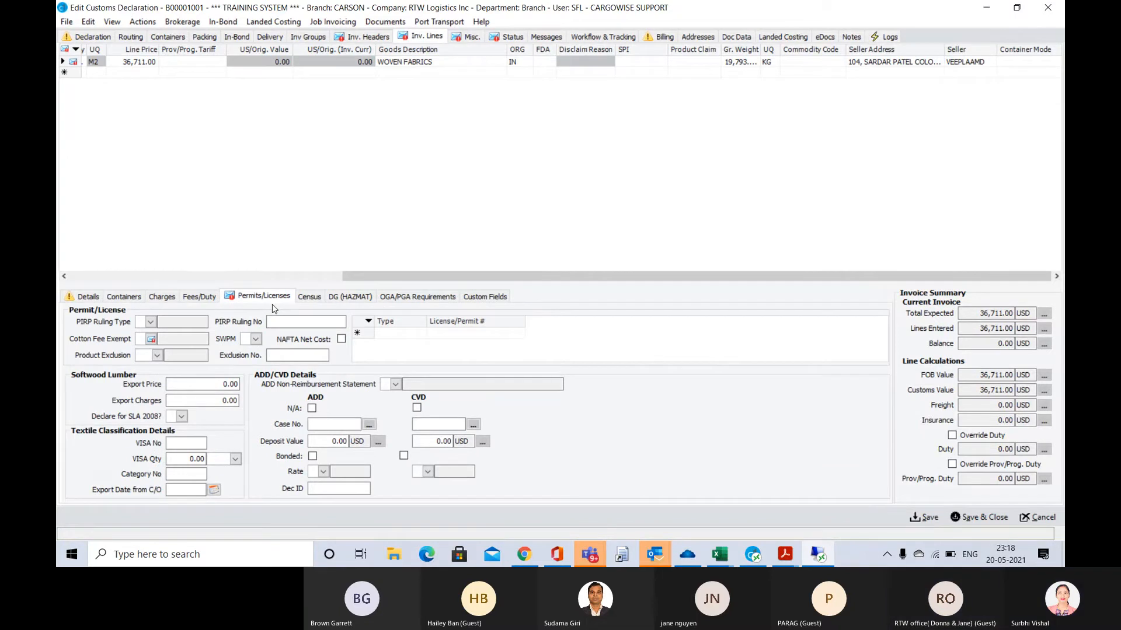
key("alt+Tab")
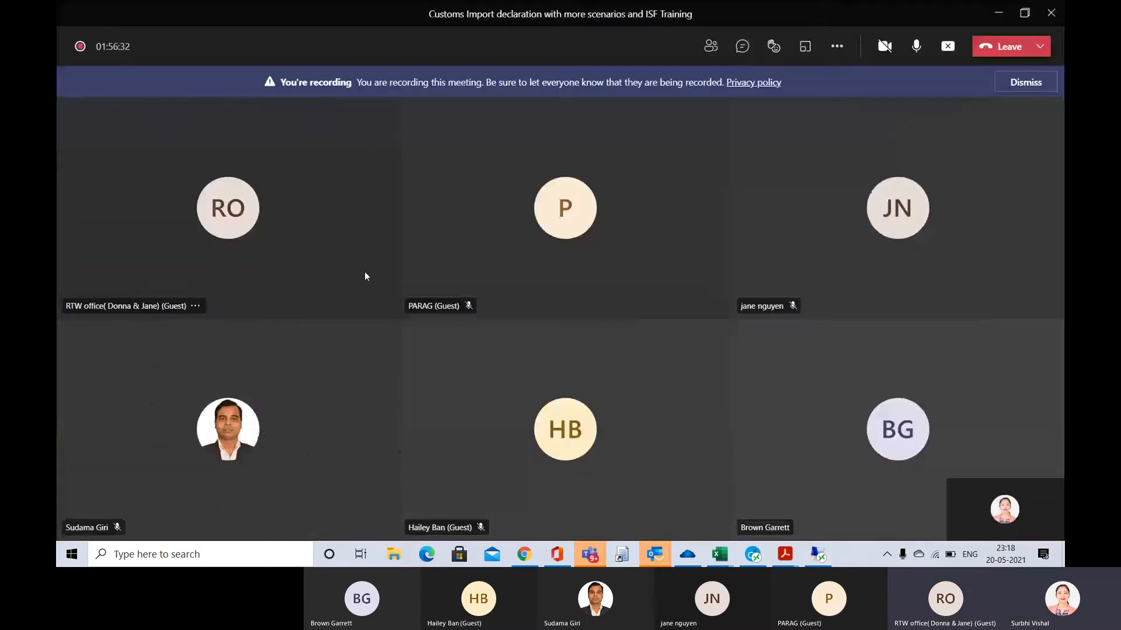
key("alt+Tab")
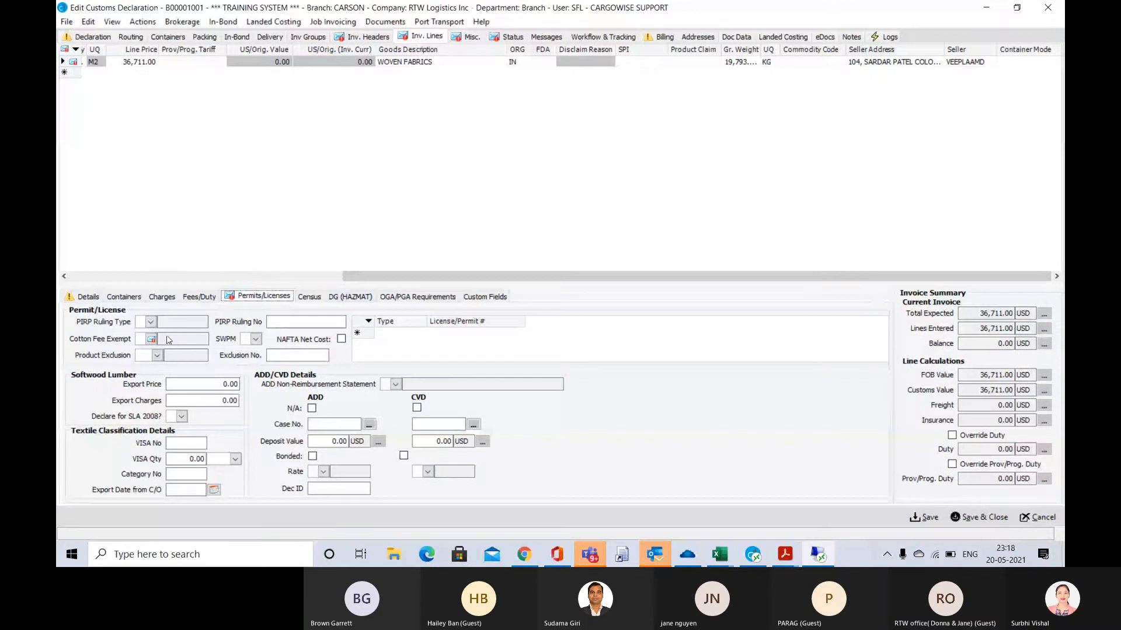
Set Cotton Fee Exempt to Yes for the WOVEN FABRICS invoice line, return to its details and save the declaration
mouse_move(150, 339)
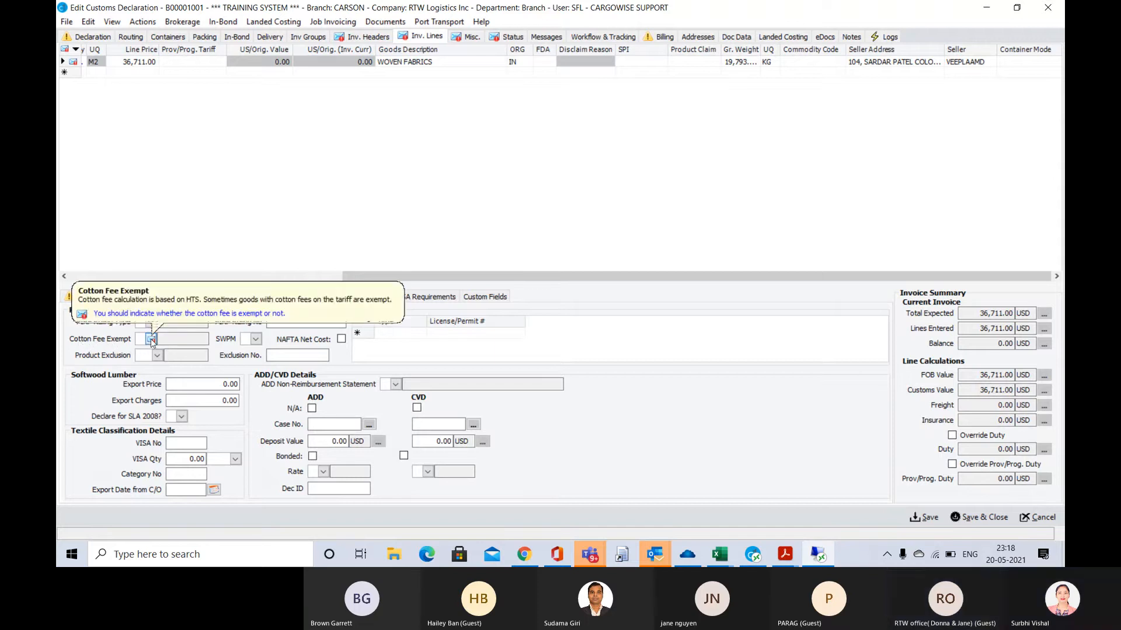
left_click(150, 338)
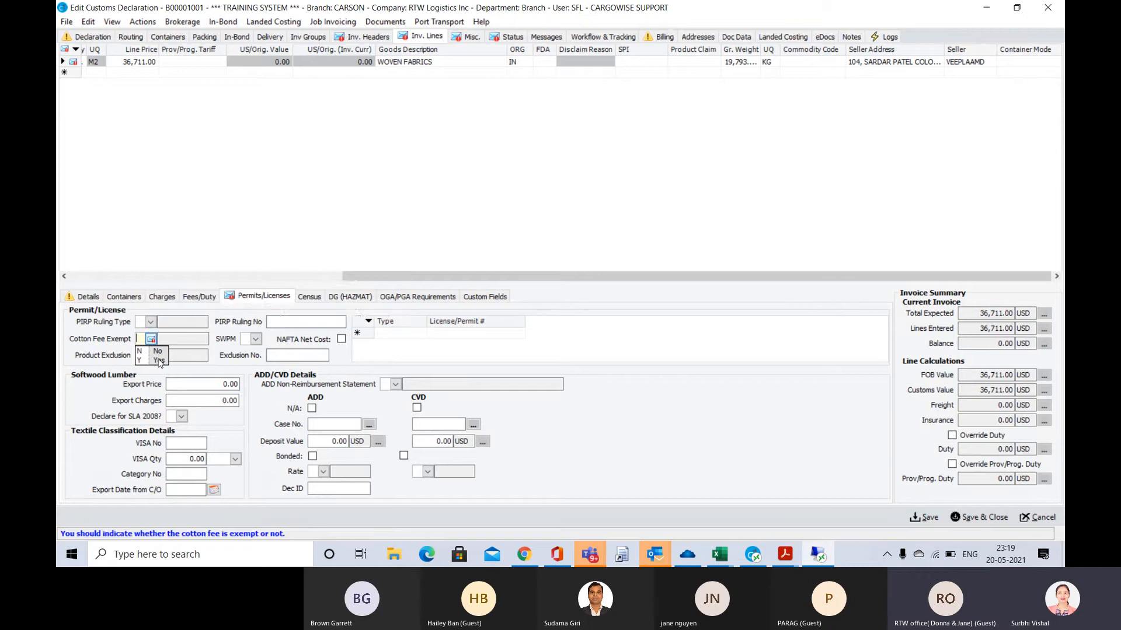
left_click(159, 360)
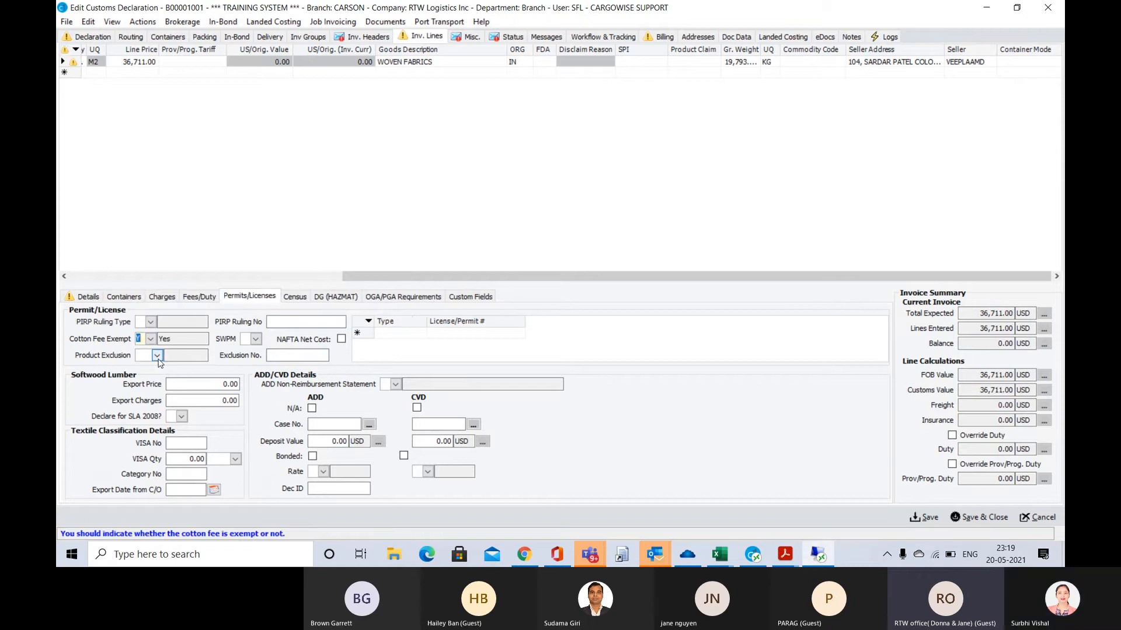
key("Tab")
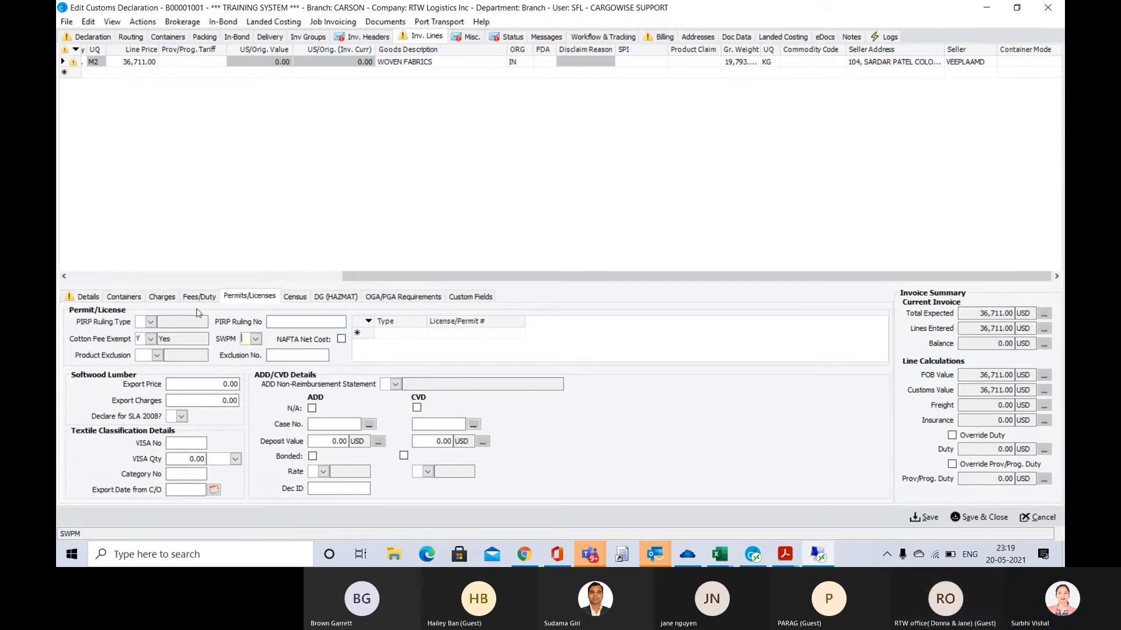
left_click(89, 297)
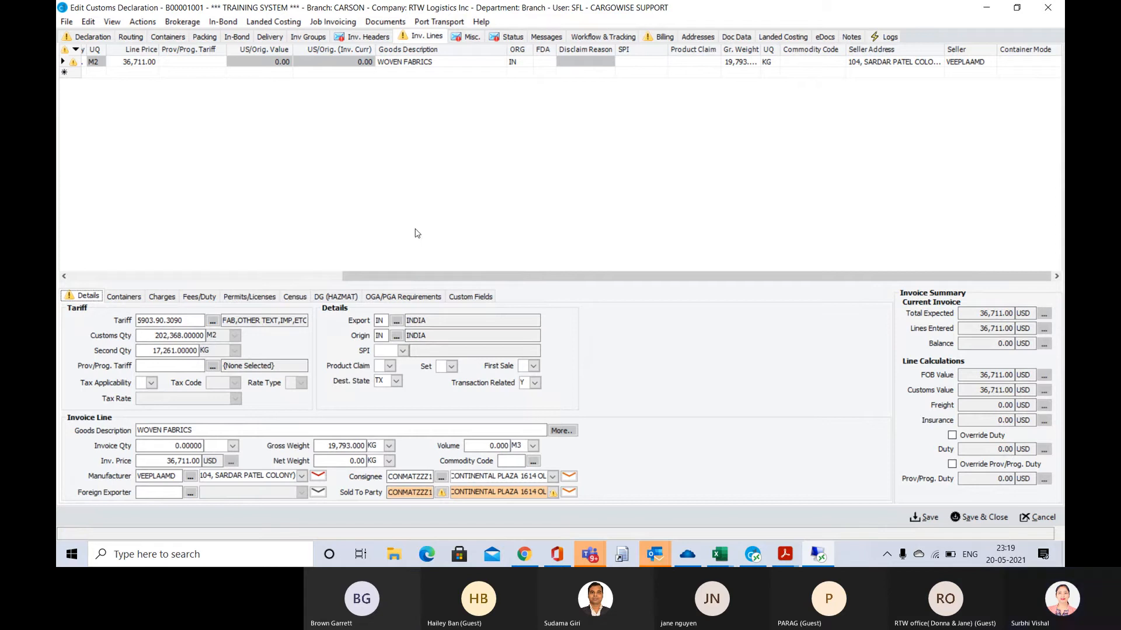
key("ctrl+s")
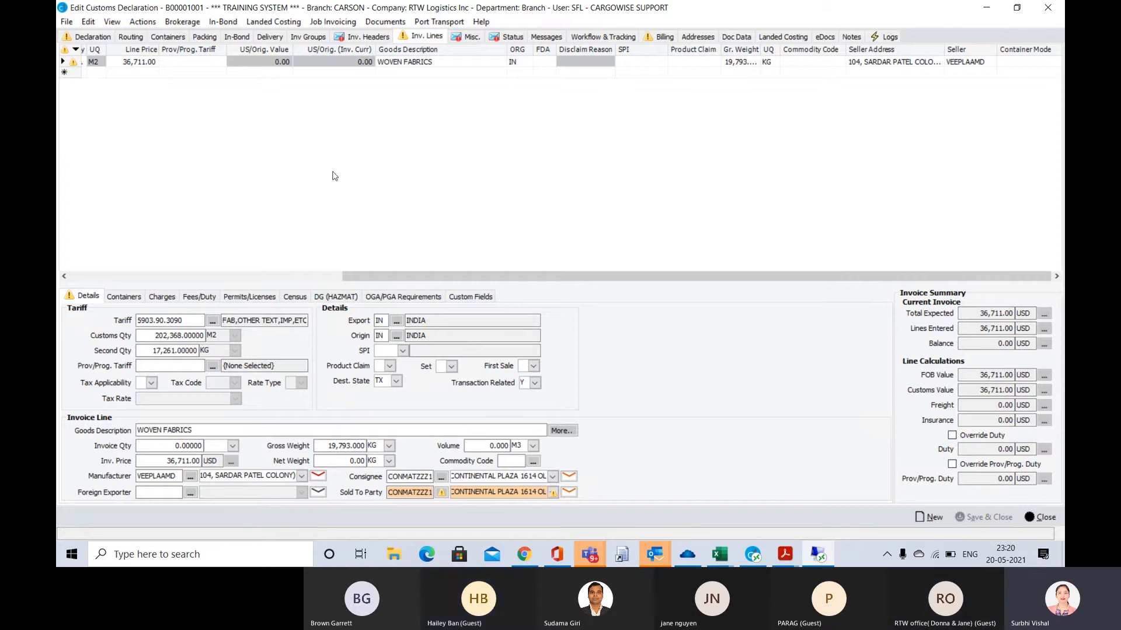
Review the WOVEN FABRICS invoice line's manufacturer details and its permits and licenses
left_click(159, 367)
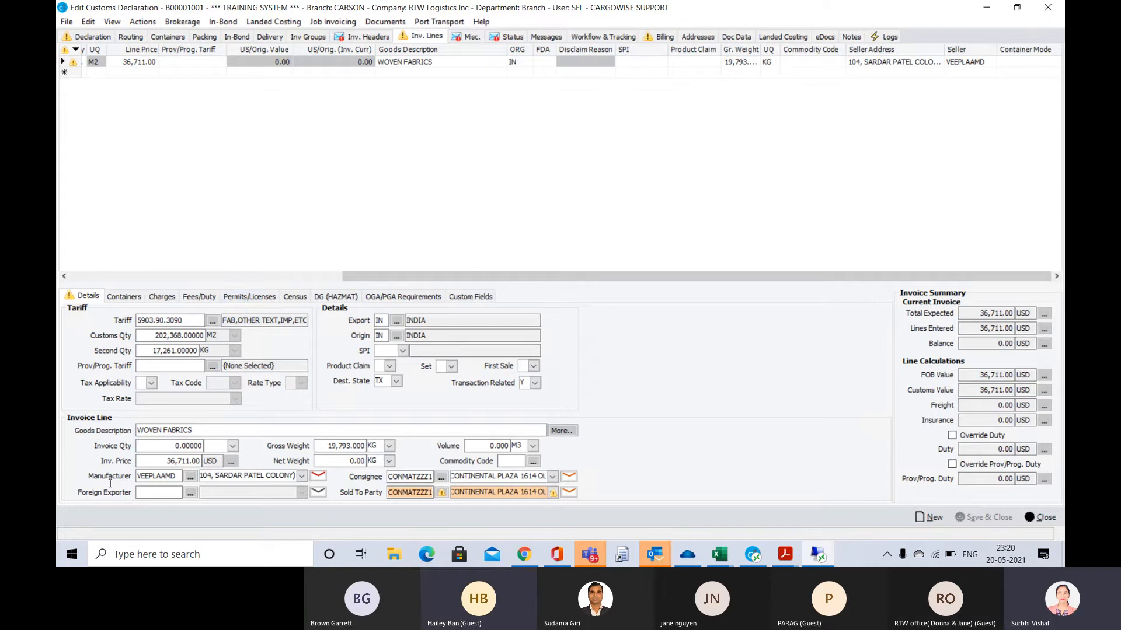
left_click(181, 476)
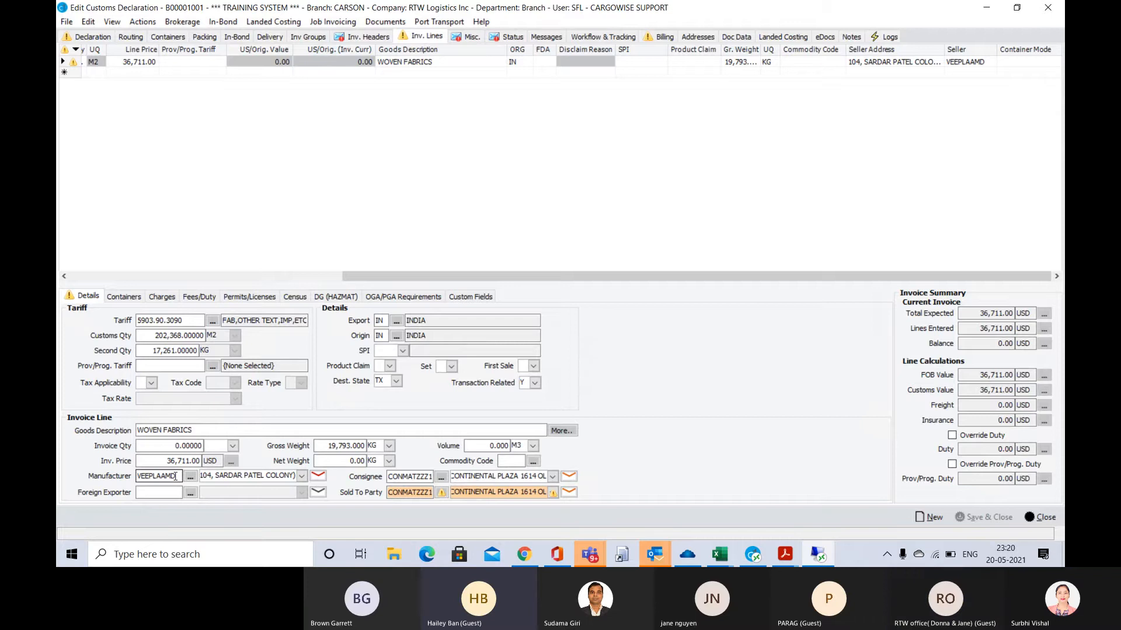
left_click(244, 298)
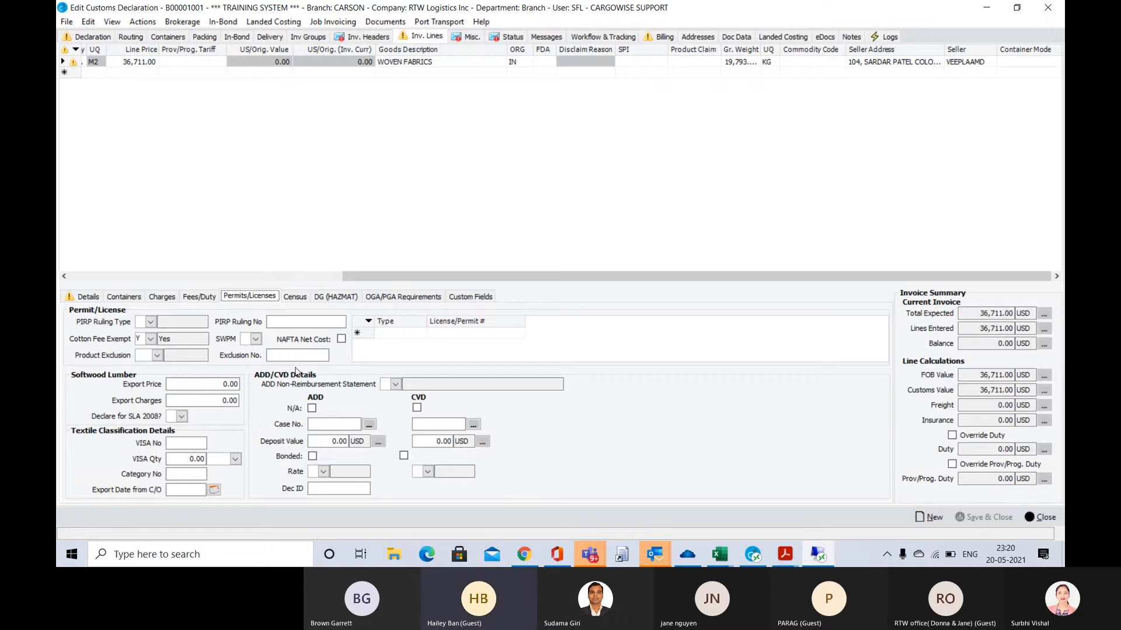
left_click(228, 277)
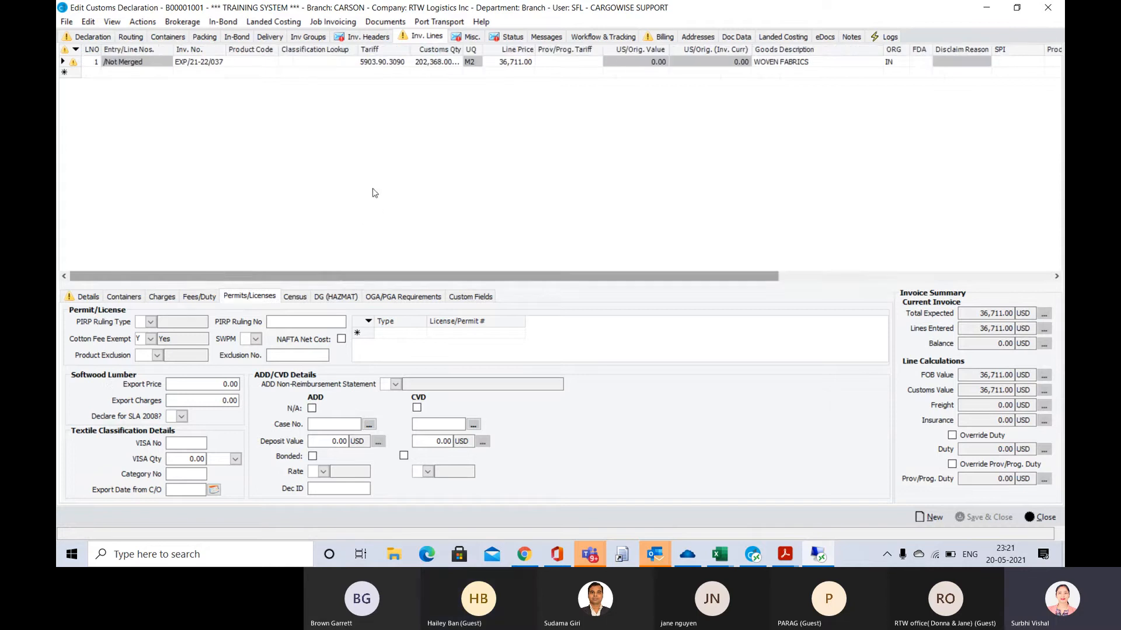
Examine the message error flagged on invoice EXP/21-22/037 in the invoice headers
left_click(371, 39)
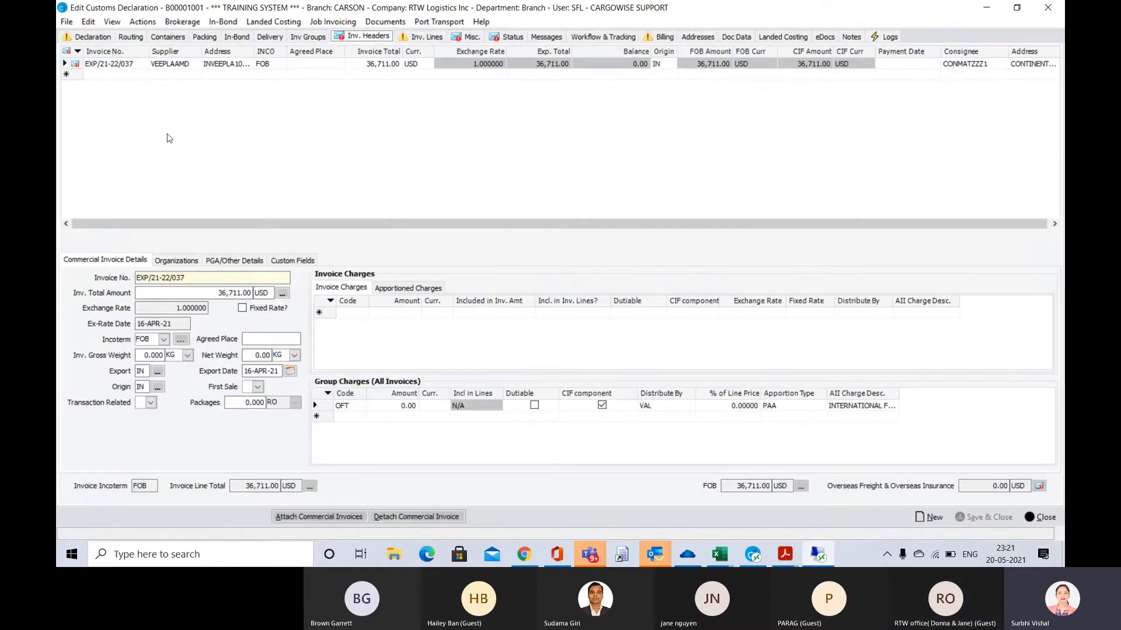
mouse_move(80, 69)
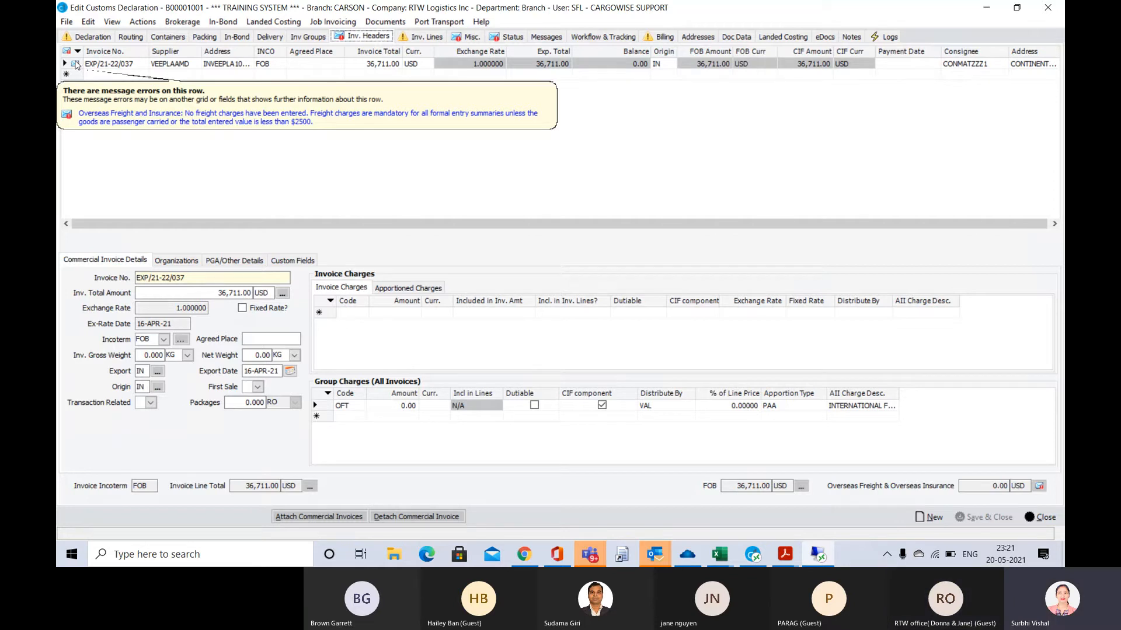
left_click(76, 66)
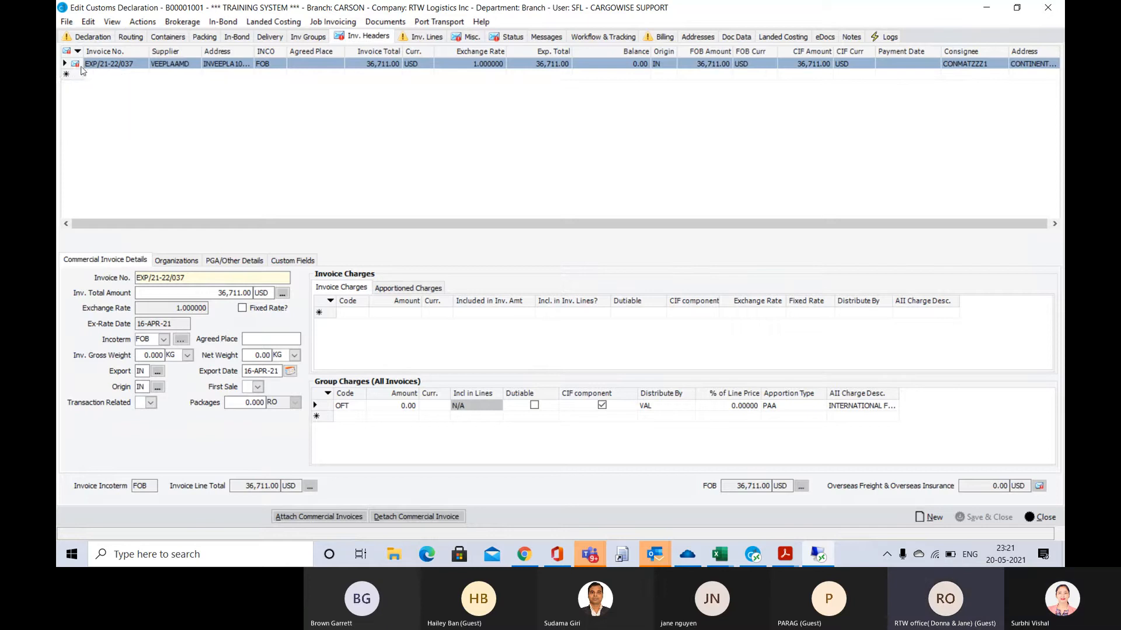
Look through the columns available for the invoice headers grid and close the column customization without changes
right_click(75, 66)
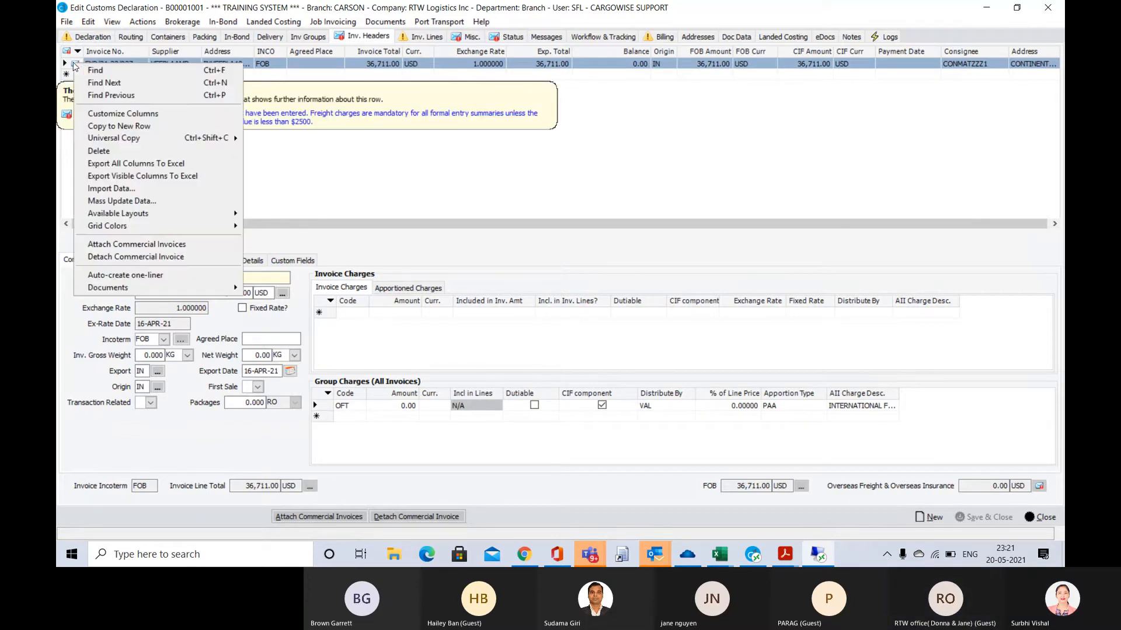
left_click(109, 116)
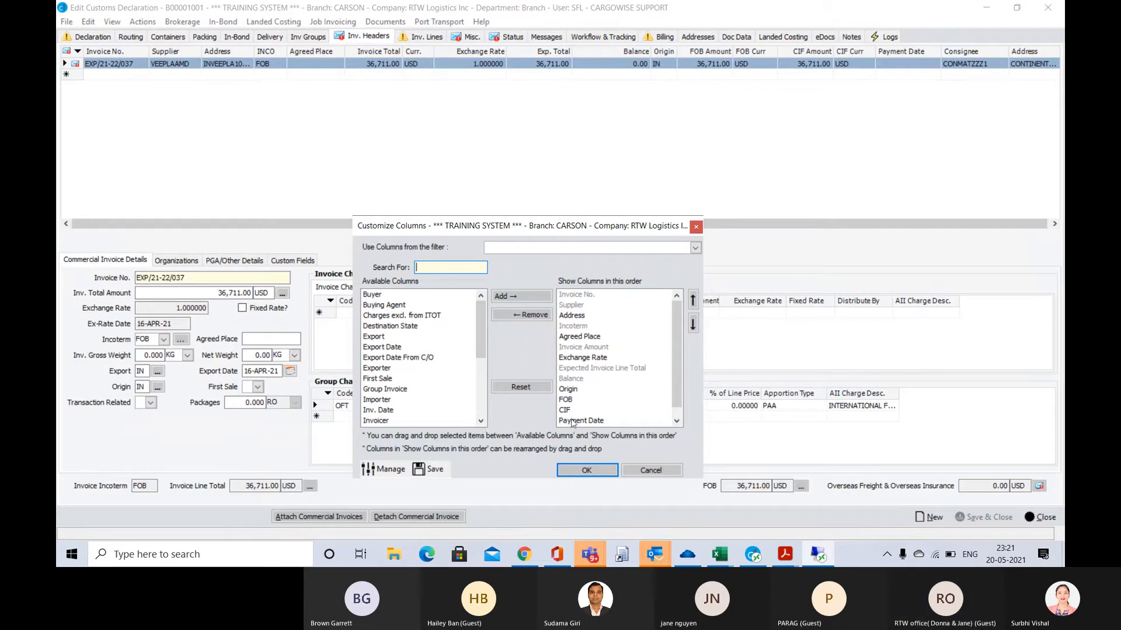
left_click(481, 421)
left_click(481, 420)
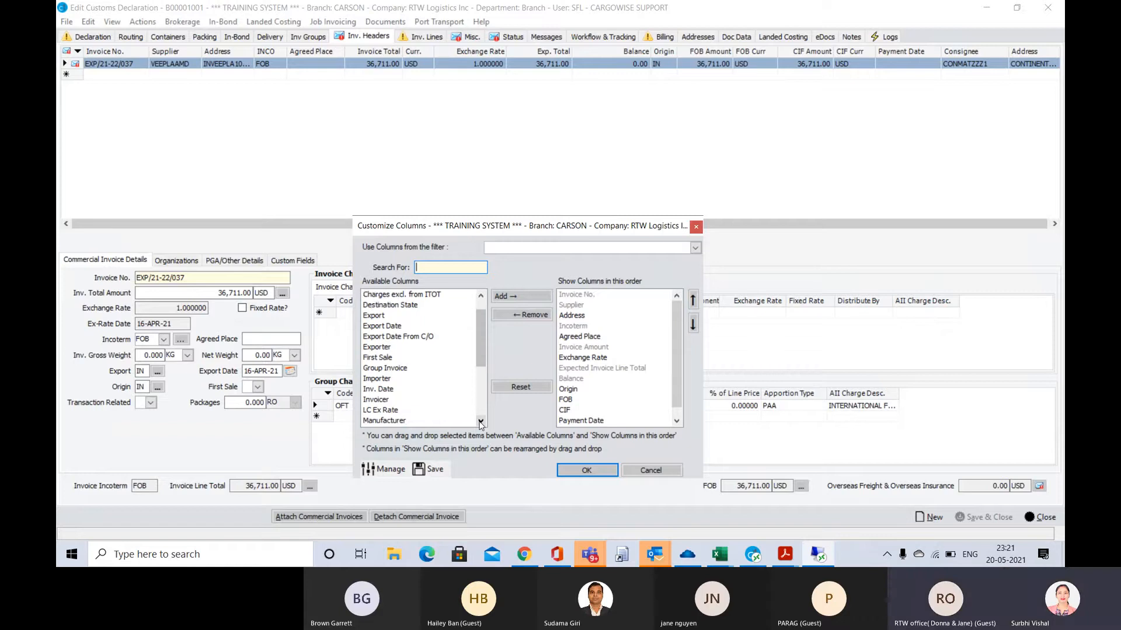
left_click(481, 421)
left_click(481, 421)
left_click(481, 421)
left_click(481, 421)
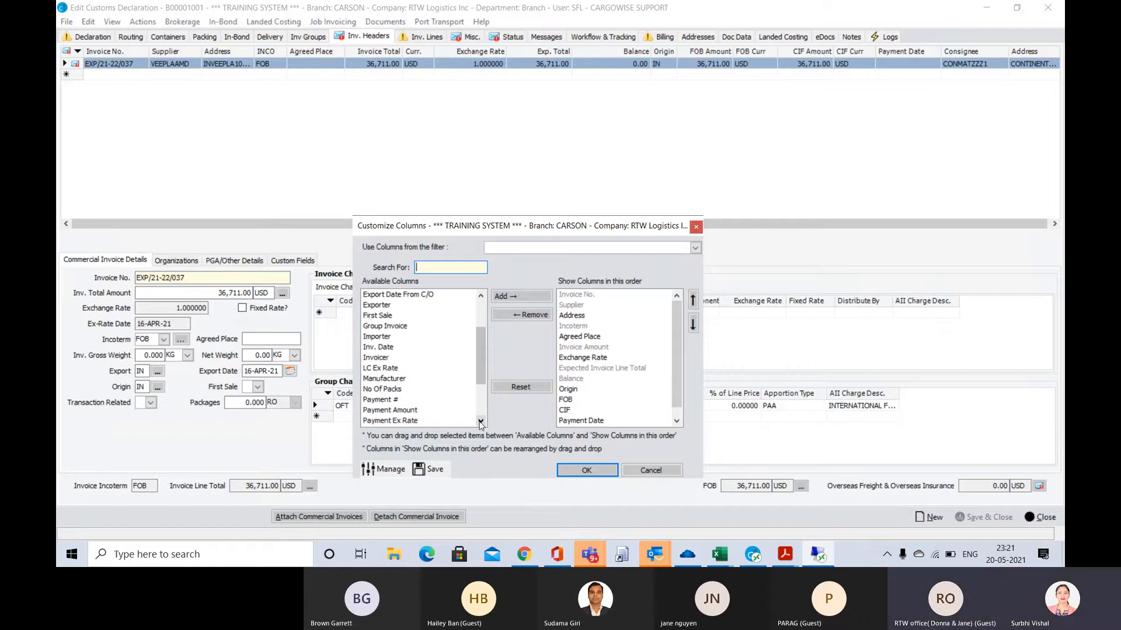
left_click(481, 420)
left_click(481, 421)
left_click(481, 421)
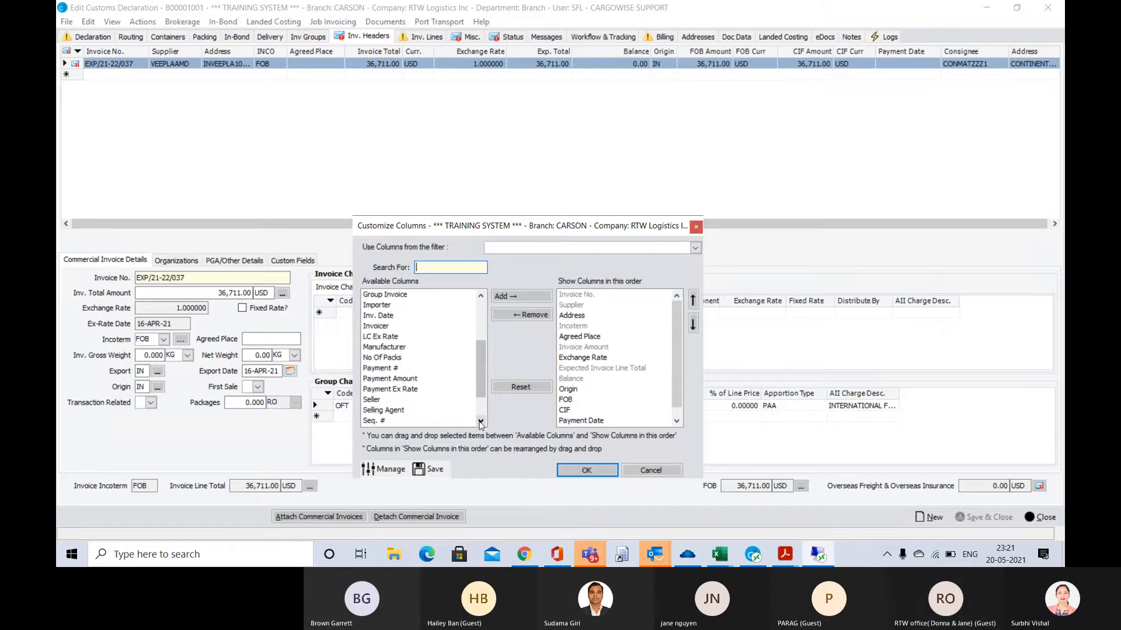
left_click(481, 421)
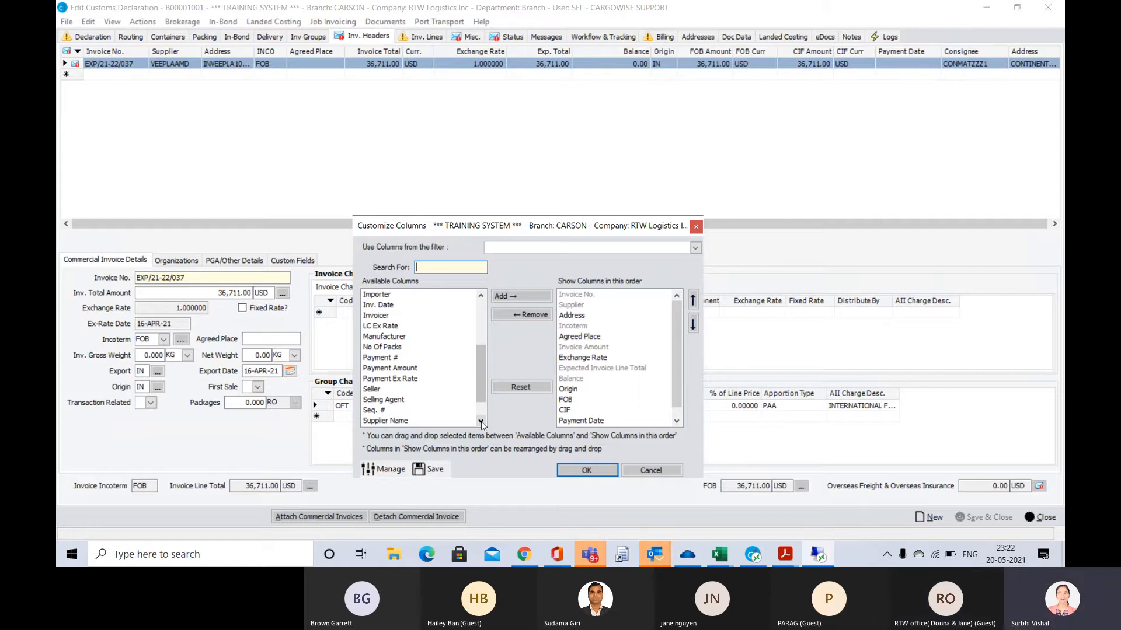
left_click(481, 420)
left_click(481, 421)
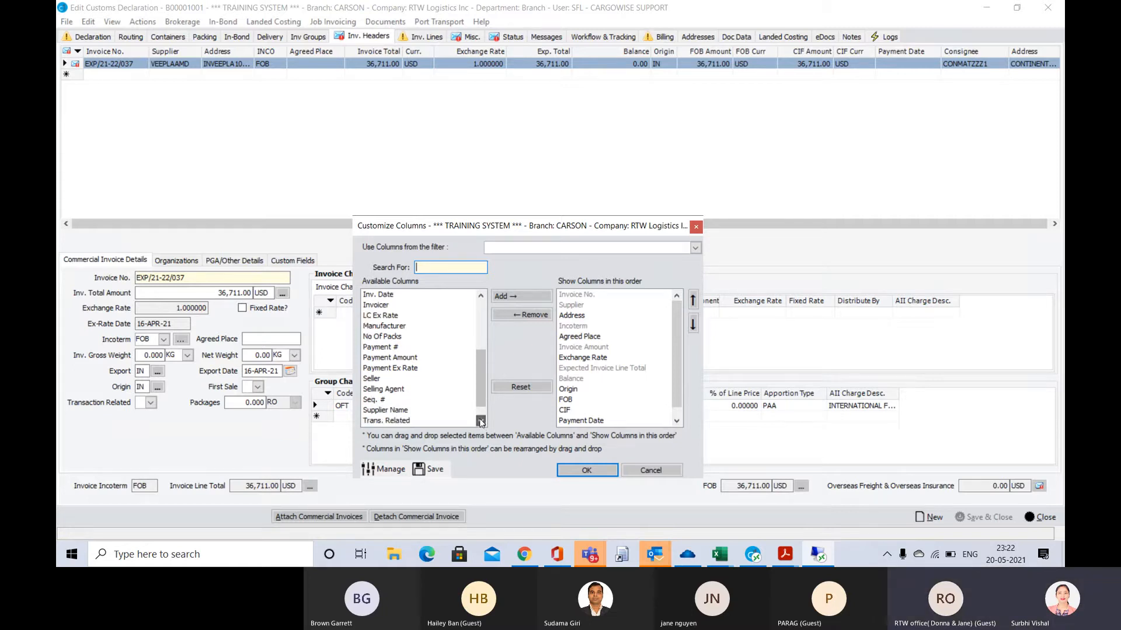
left_click(481, 420)
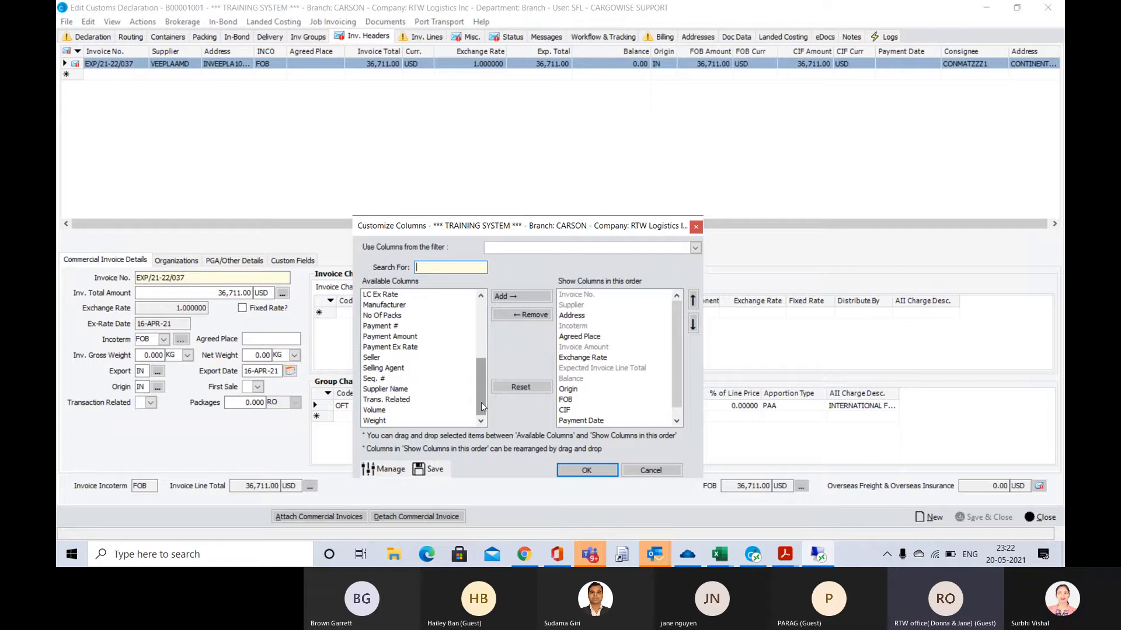
left_click_drag(481, 401, 473, 334)
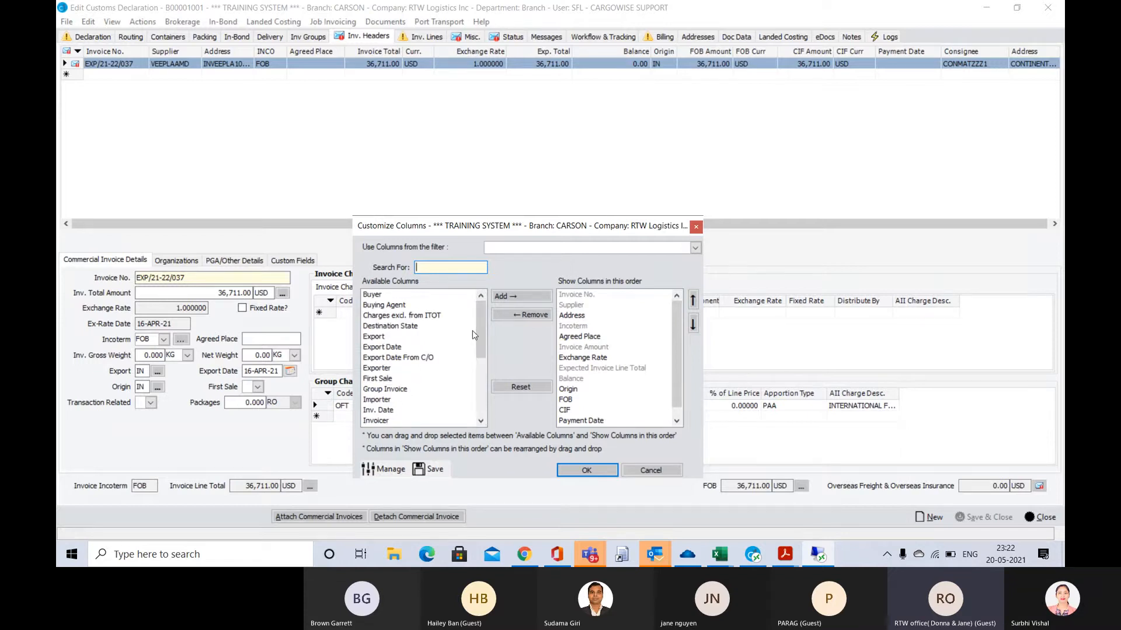
left_click(696, 228)
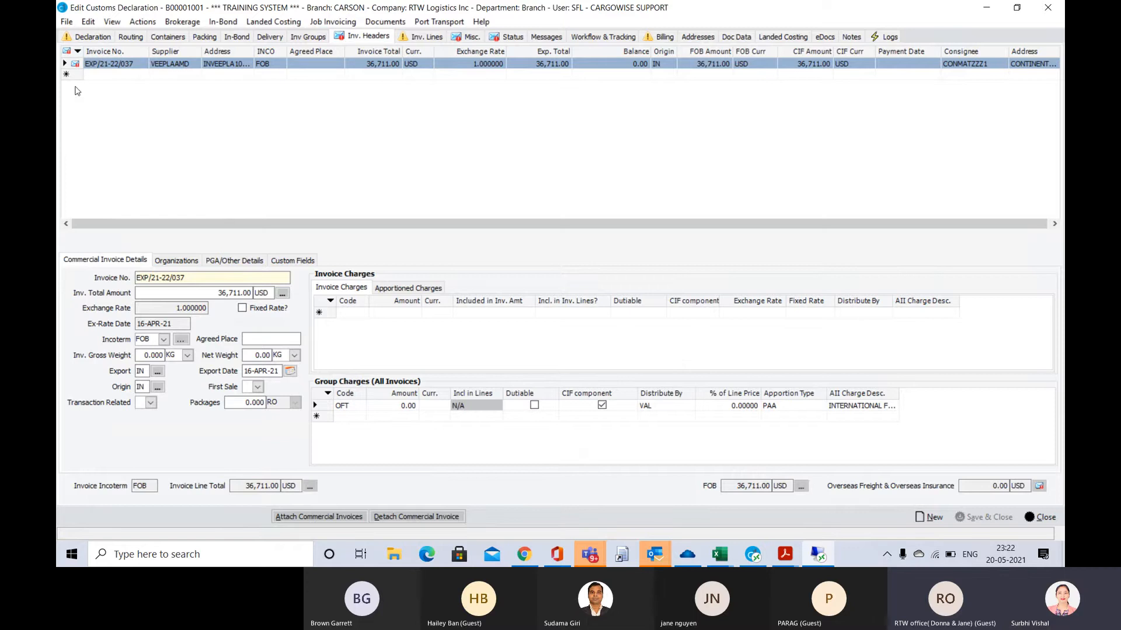
Set the OFT group charge amount to 1.00 USD and save the declaration
left_click(405, 409)
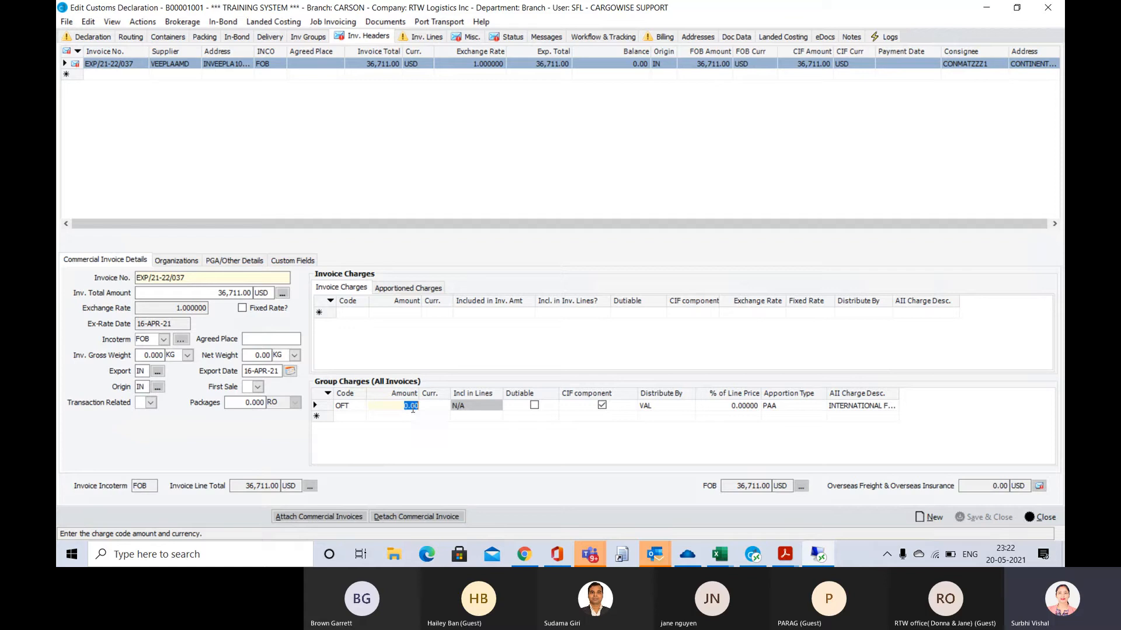
type("1")
key("Tab")
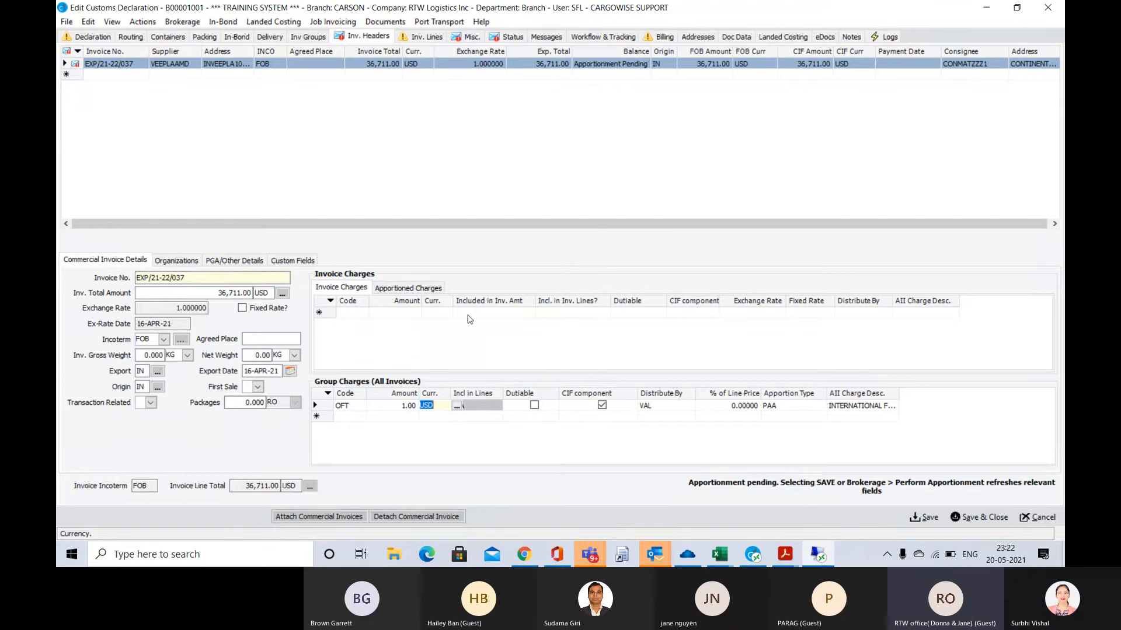
key("ctrl+s")
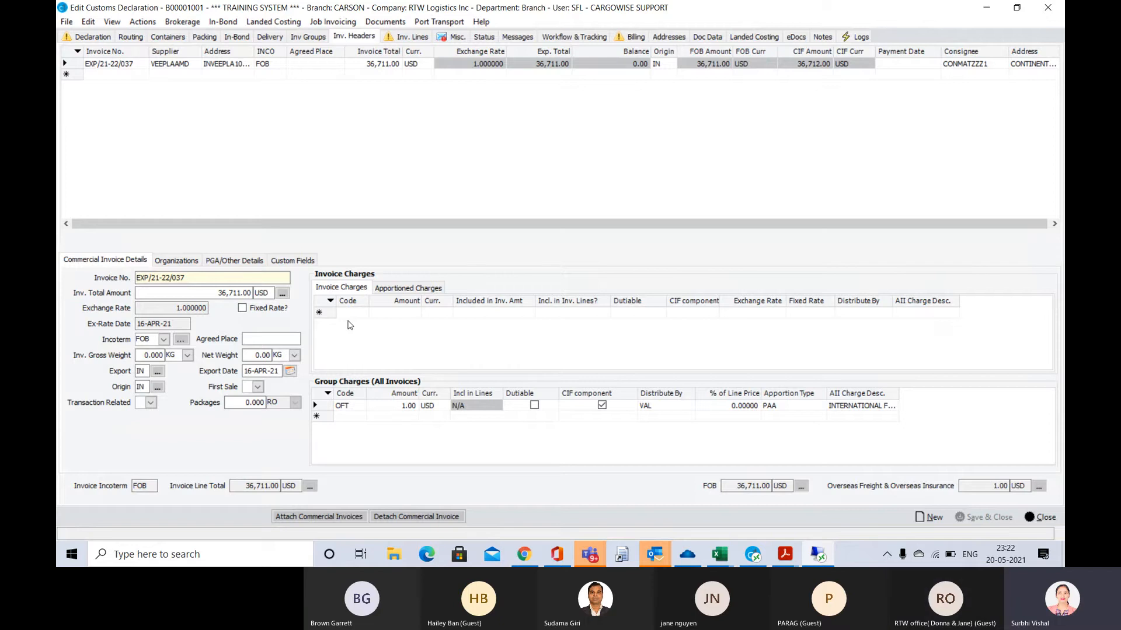
Widen the AII Charge Desc. column of the group charges grid to fit the full OFT charge description
left_click(448, 38)
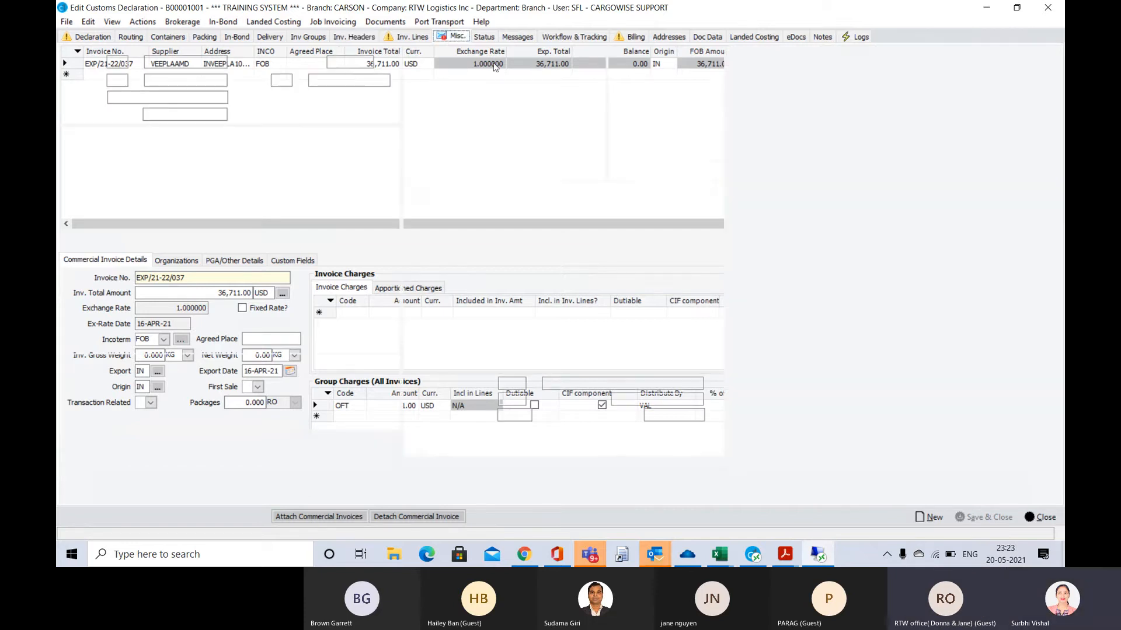
left_click(363, 37)
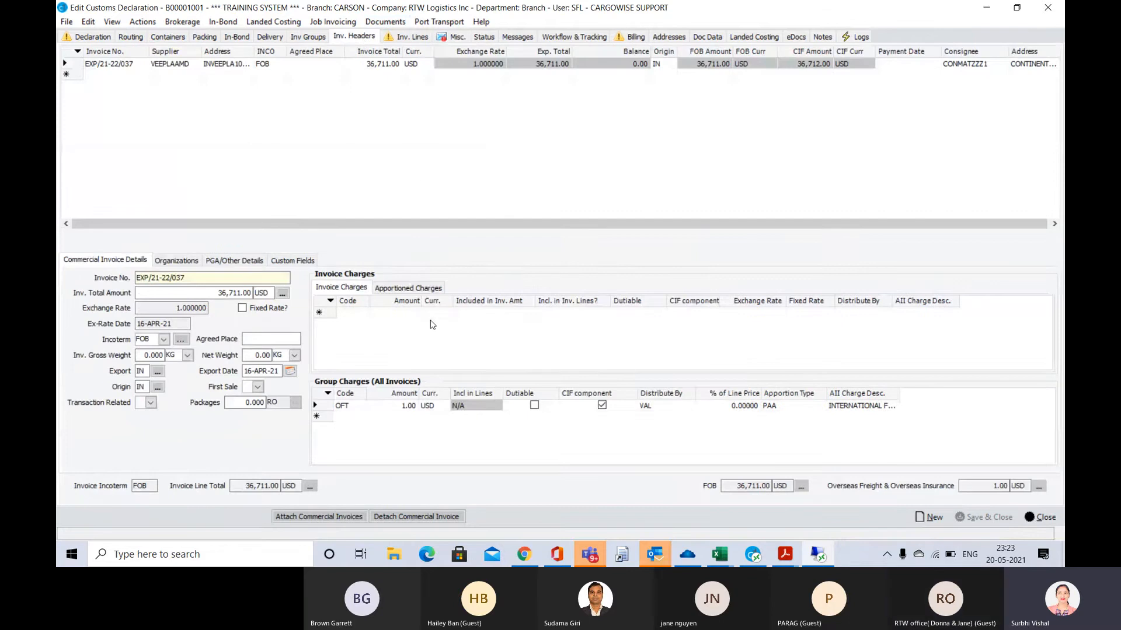
left_click(896, 394)
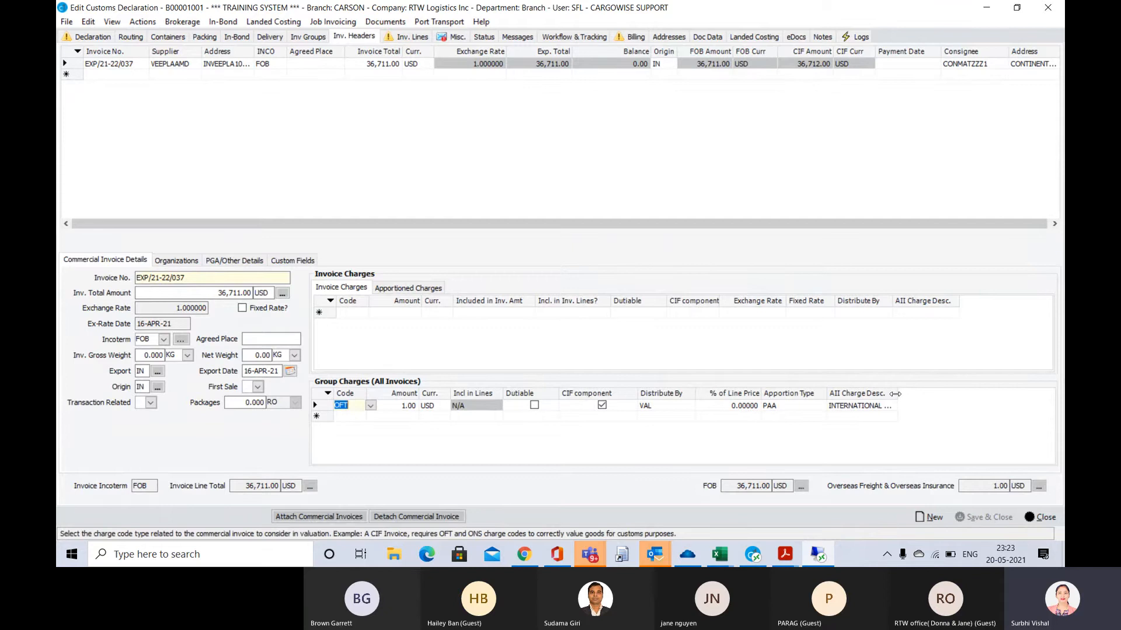
left_click_drag(896, 394, 947, 394)
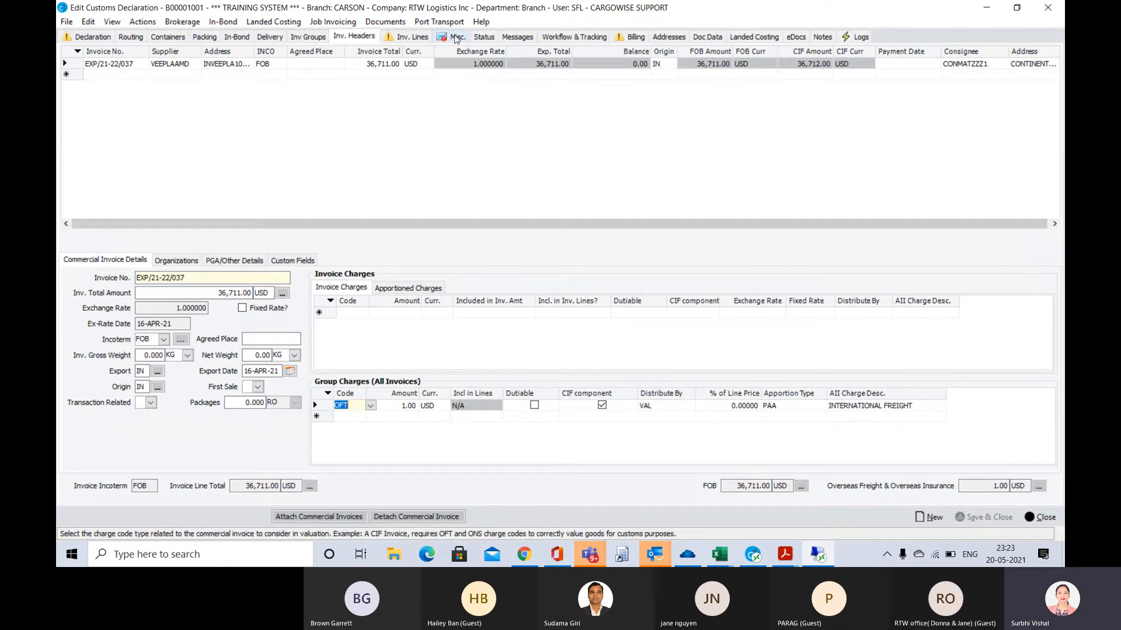
Set the declaration's payment type to 6, batched by preliminary periodic daily statement print date and entry filer code
left_click(455, 39)
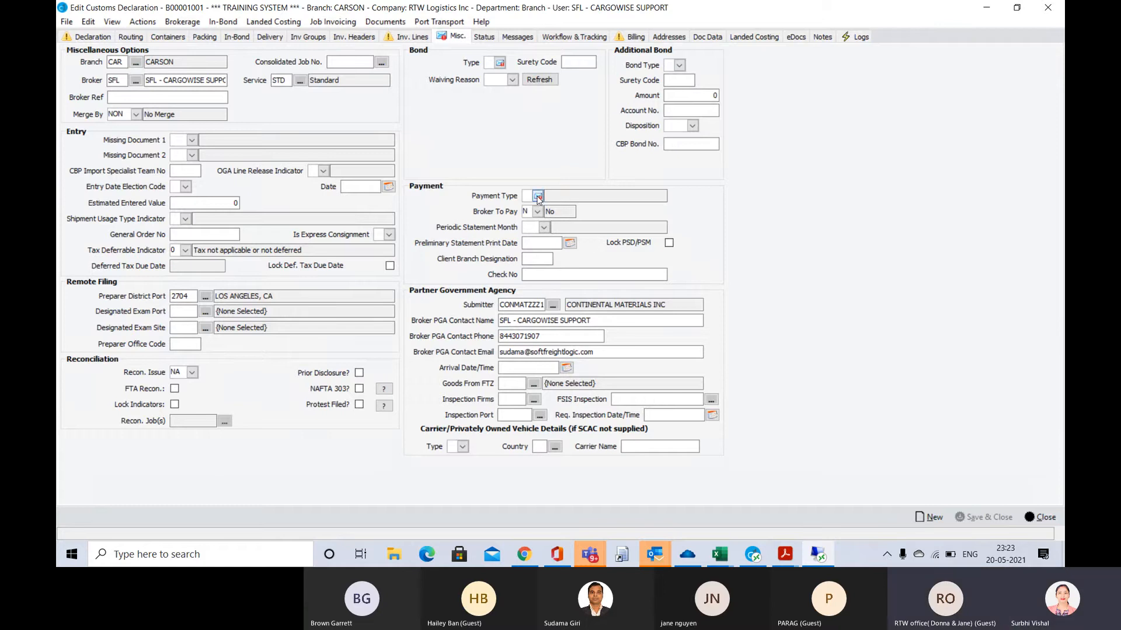
mouse_move(538, 198)
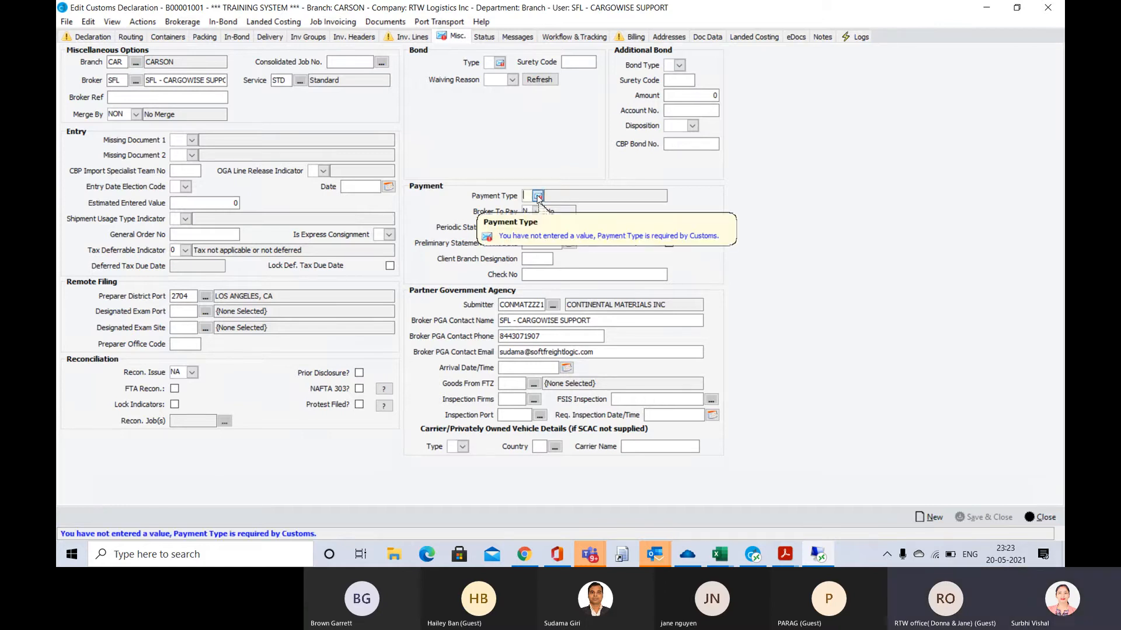
left_click(538, 197)
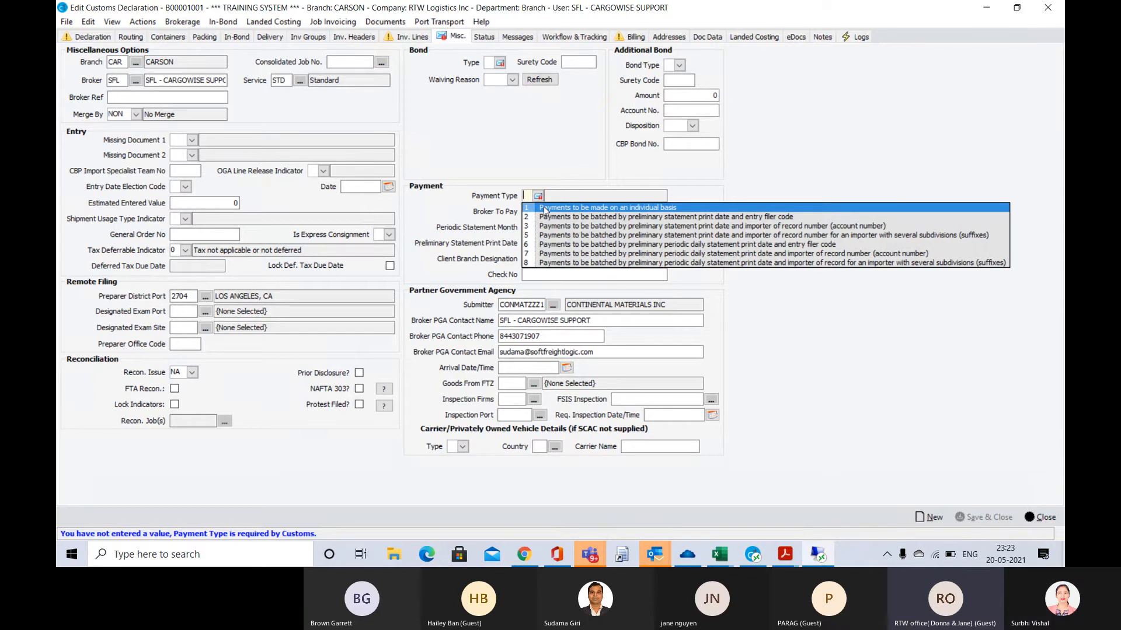
left_click(550, 245)
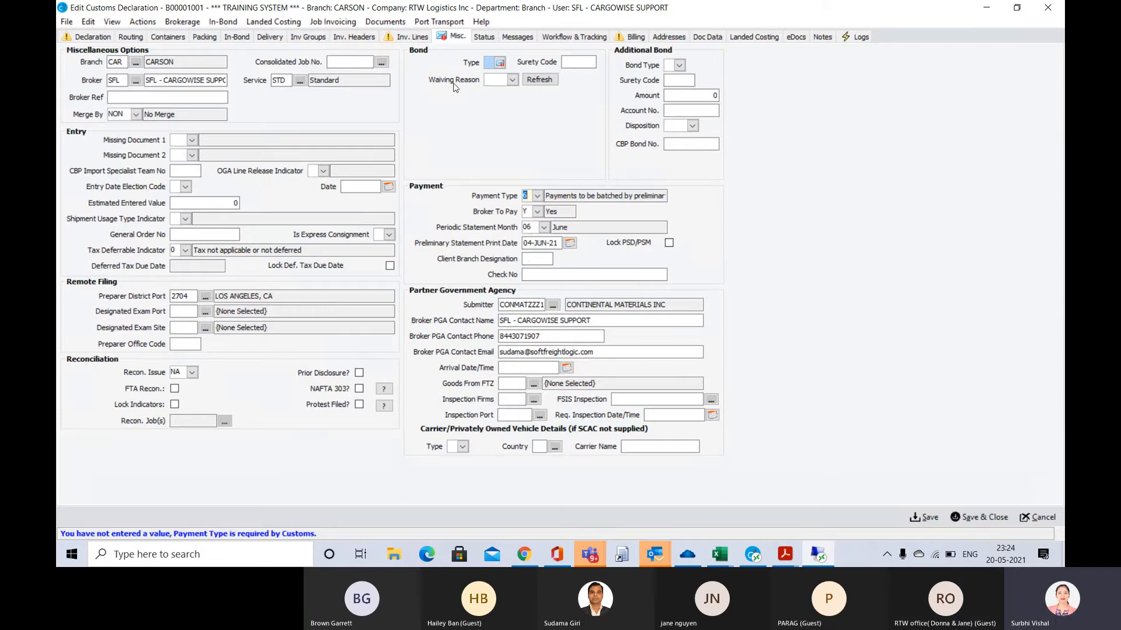
Set the bond type to 8, Continuous Bond, and save the declaration
left_click(501, 63)
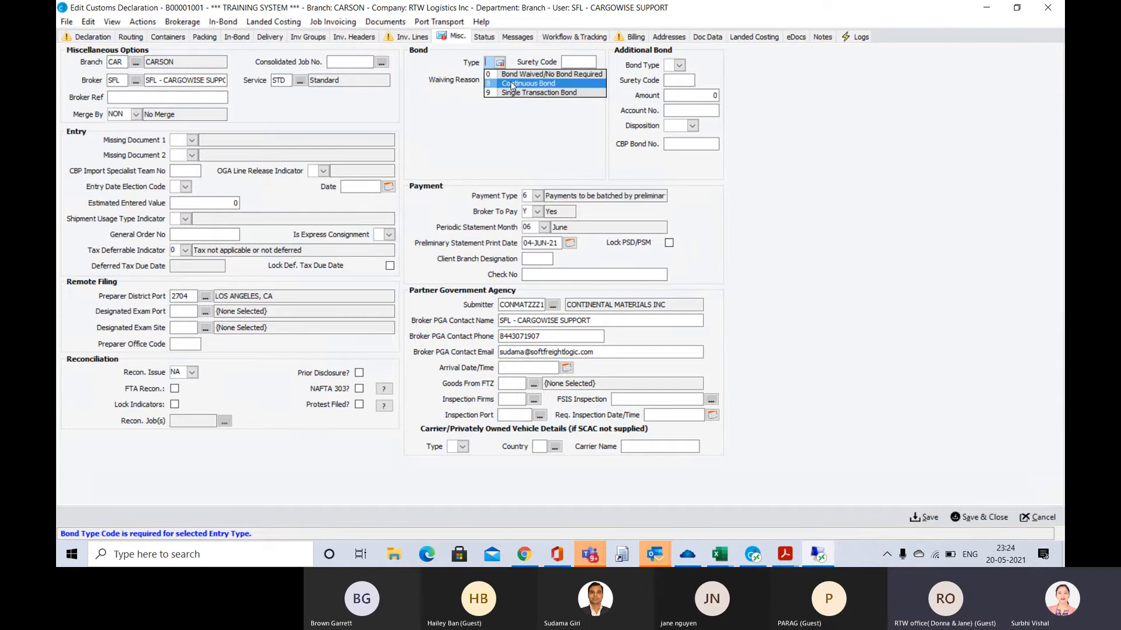
left_click(510, 83)
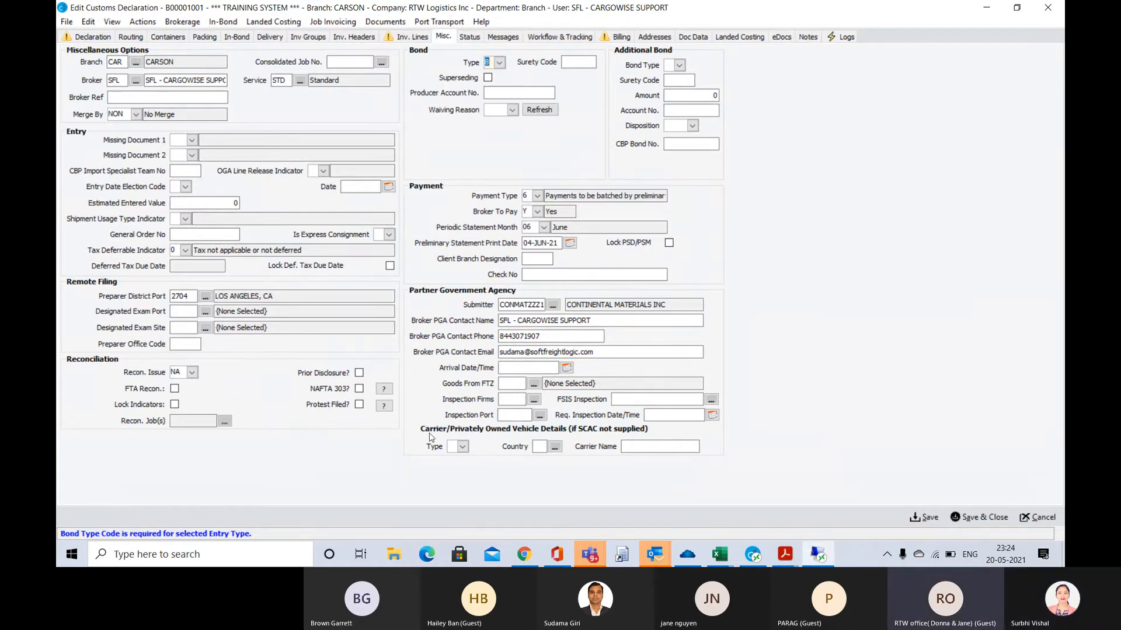
left_click(926, 518)
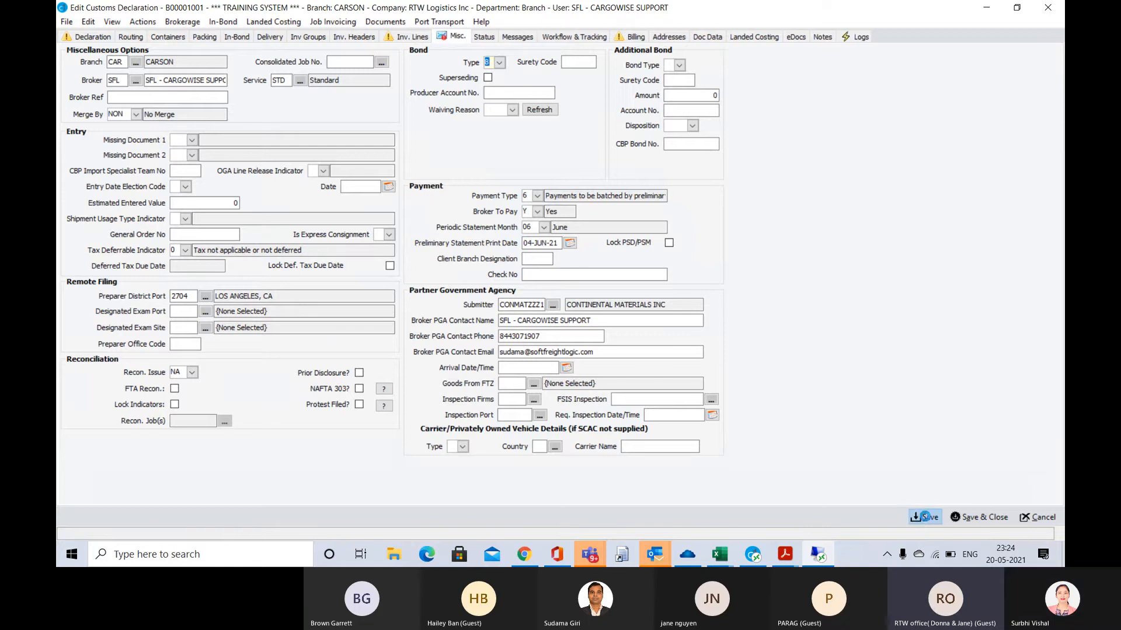
Enter 353 as the continuous bond's surety code and save the declaration
left_click(573, 63)
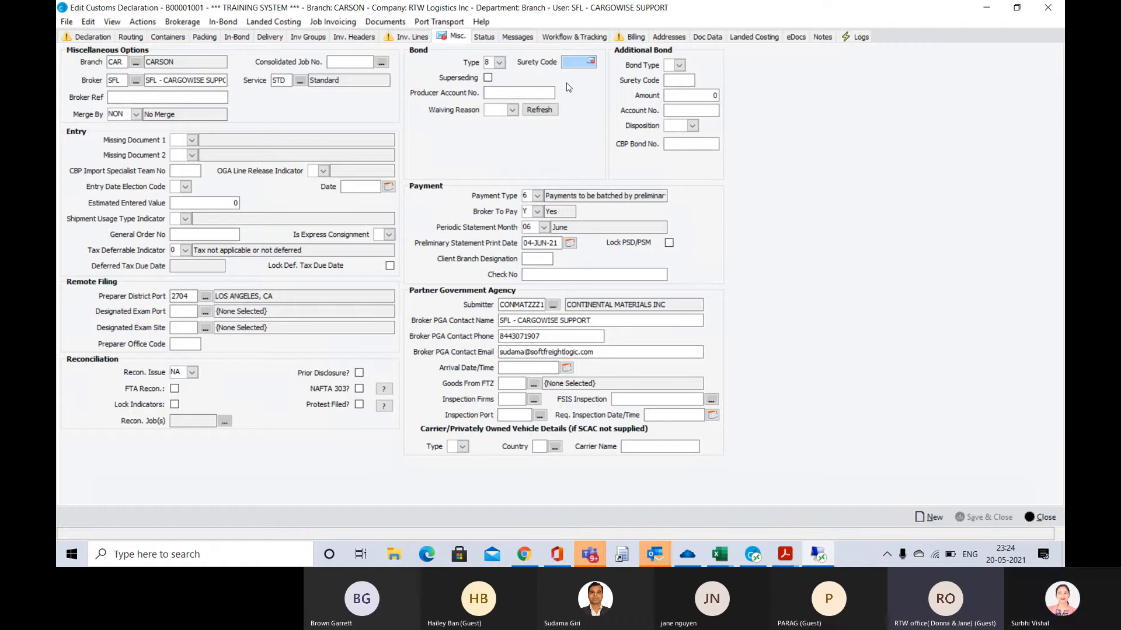
left_click(575, 63)
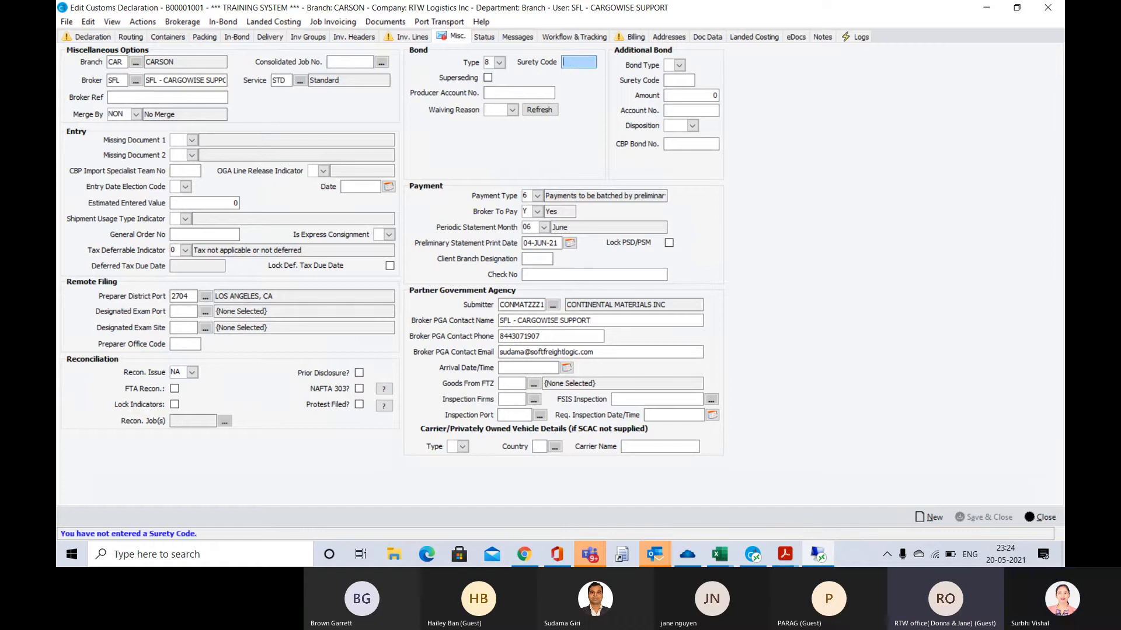
type("054")
key("BackSpace")
key("BackSpace")
key("BackSpace")
type("353")
key("Tab")
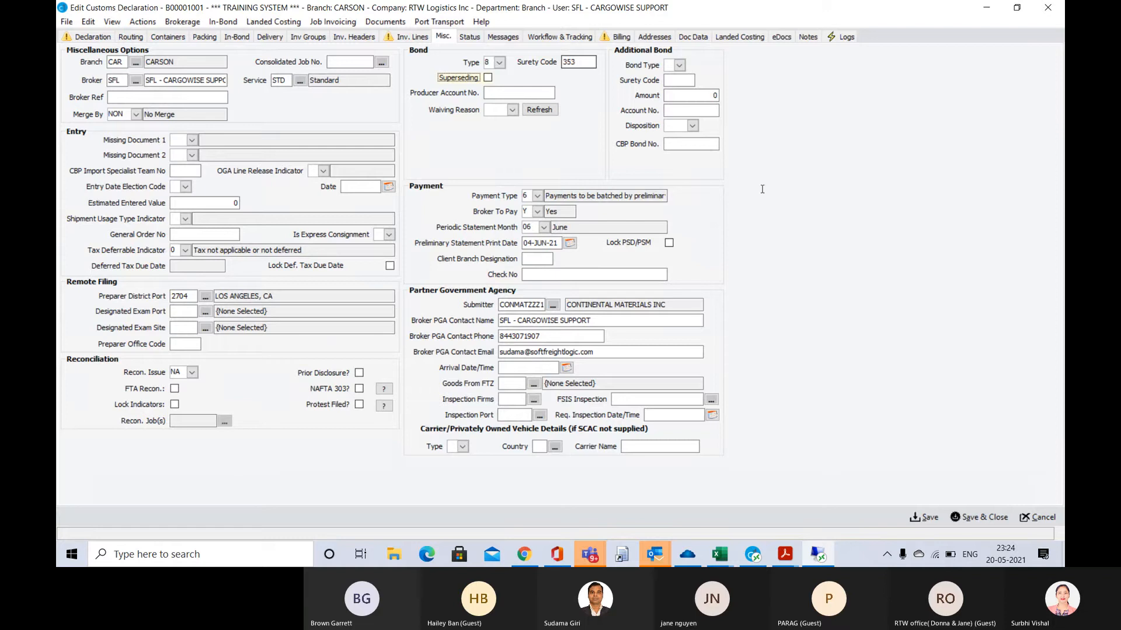
left_click(927, 517)
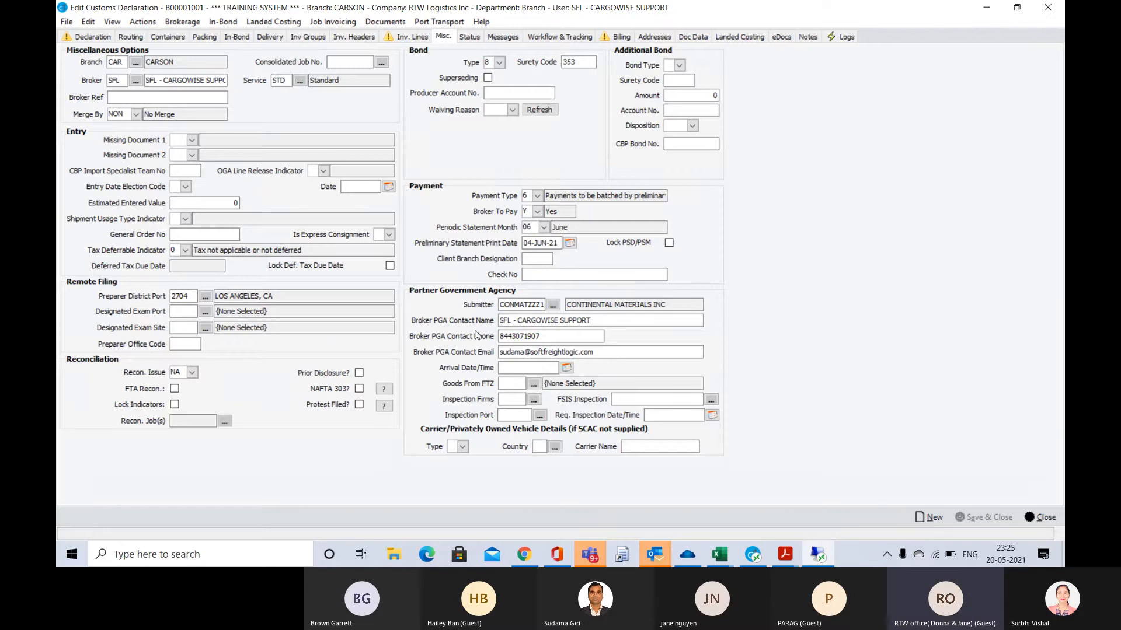
left_click(528, 305)
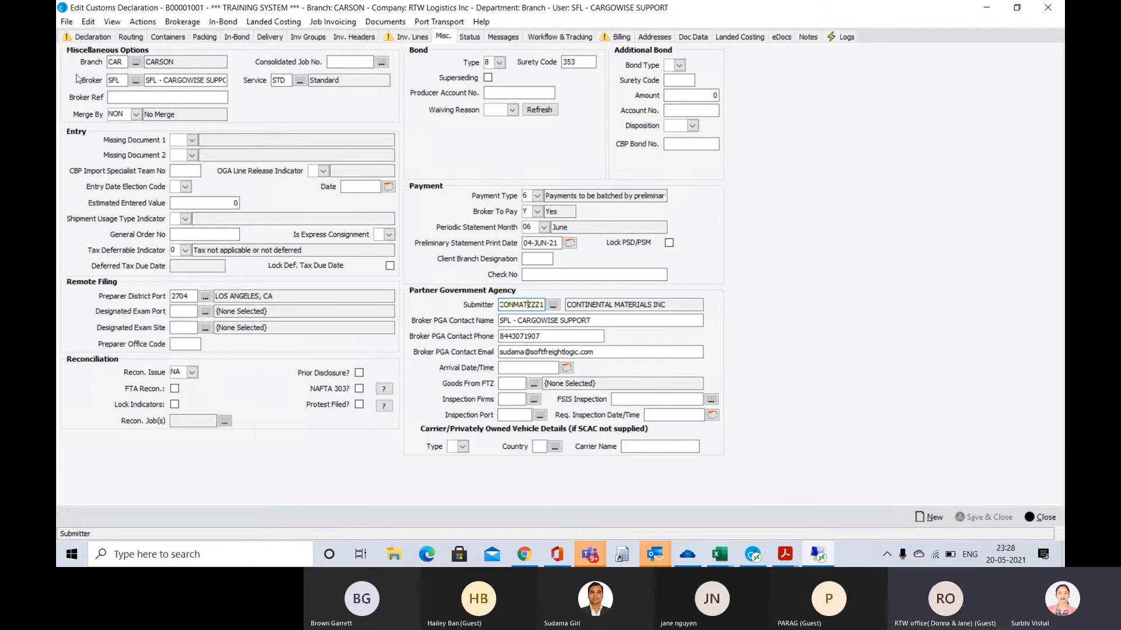
Check the Sold To Party warning in the invoice line details and open that party's organization record
left_click(401, 39)
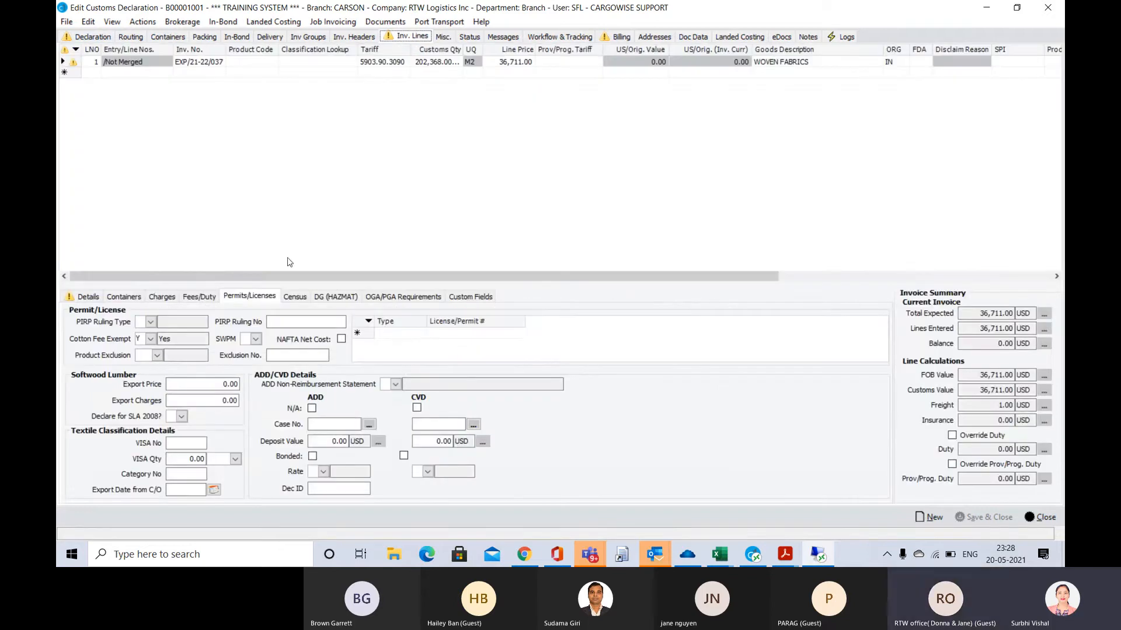
left_click(86, 298)
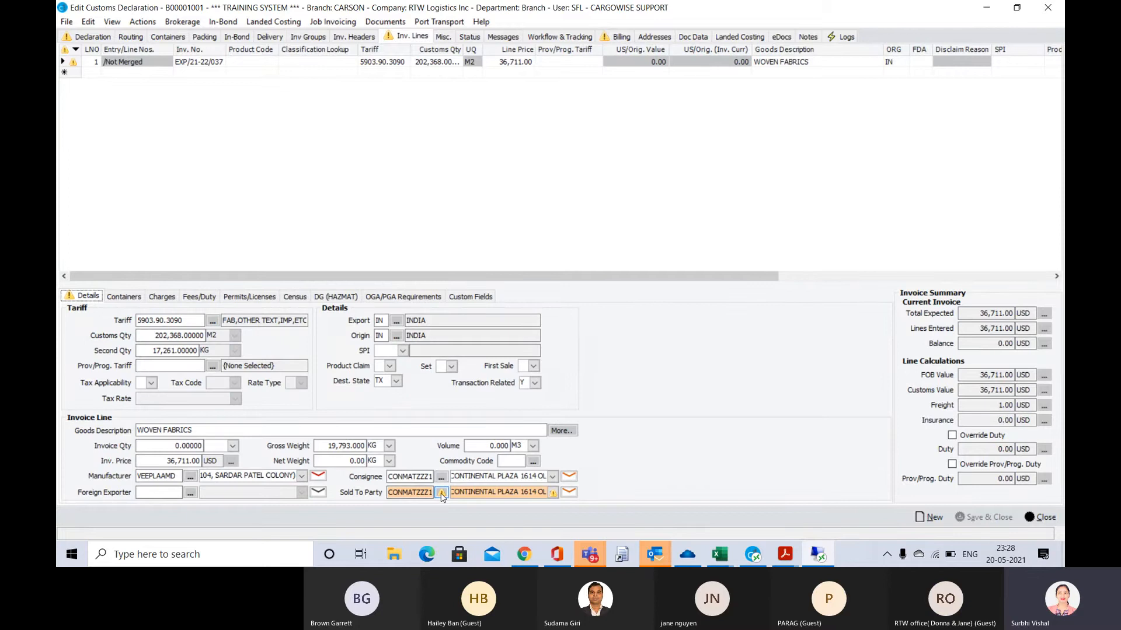
mouse_move(442, 495)
left_click(423, 492)
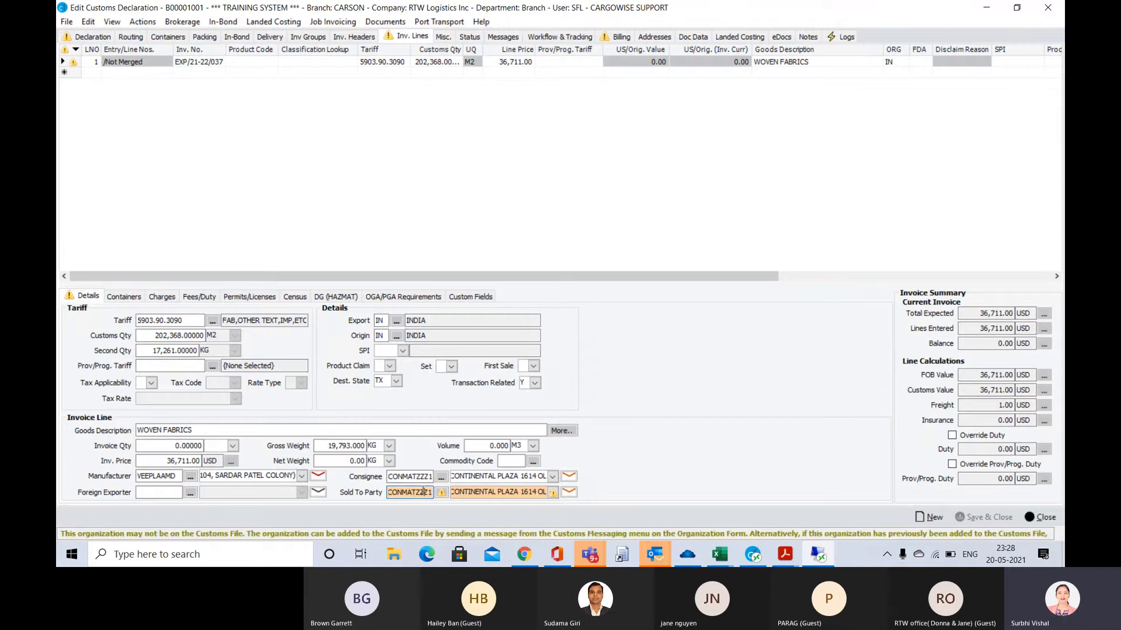
double_click(424, 492)
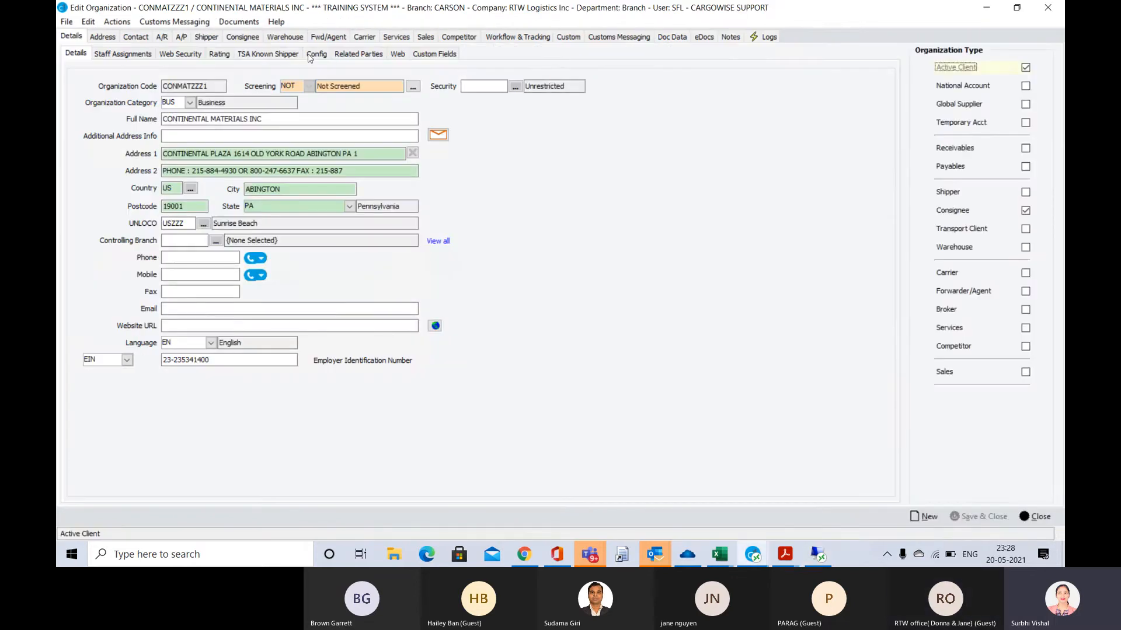
Open the Importer/Consignee File (CBPF-5106) Add/Update message for Continental Materials Inc, and close the organization record
left_click(175, 23)
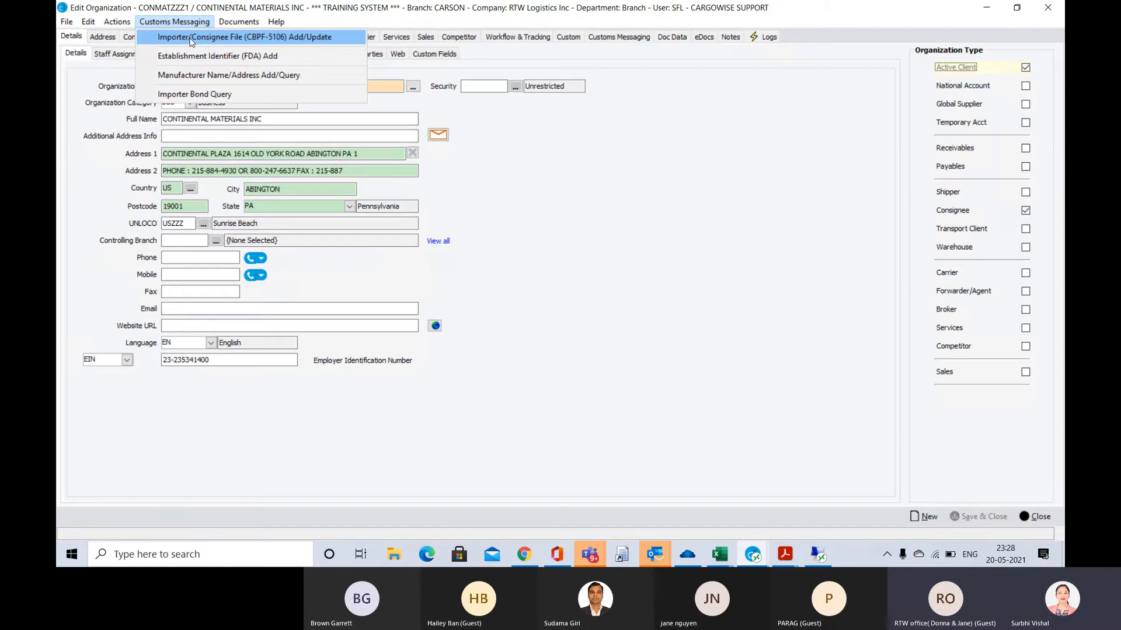
left_click(190, 39)
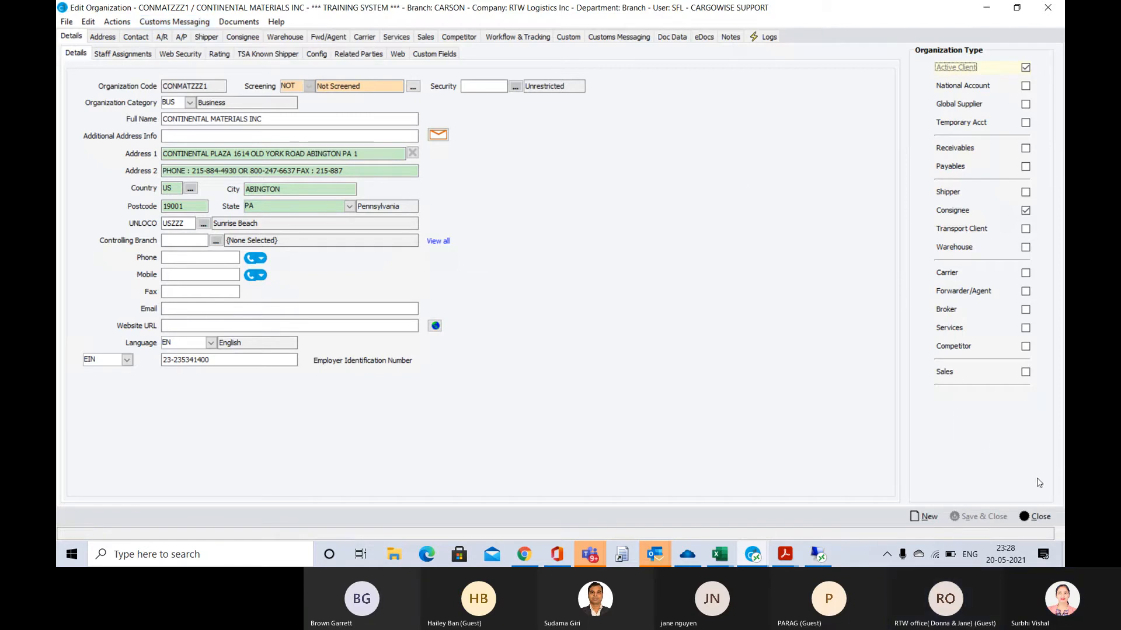
left_click(1045, 517)
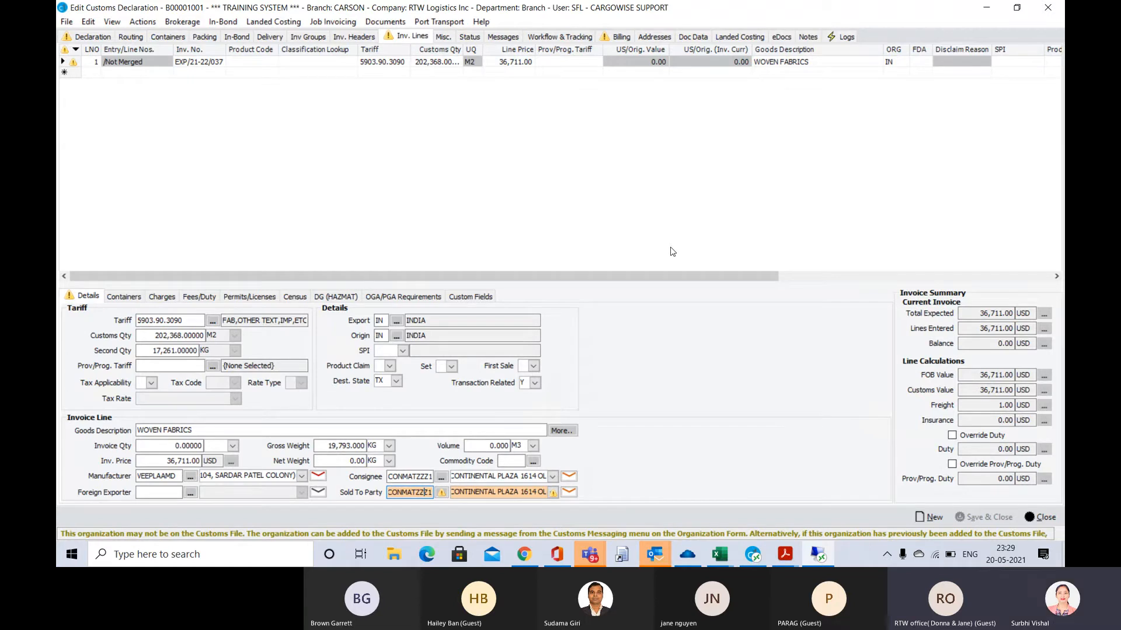
Run denied party screening from the main supplier's organization record, agreeing to the service terms with Email Agreement enabled
left_click(106, 36)
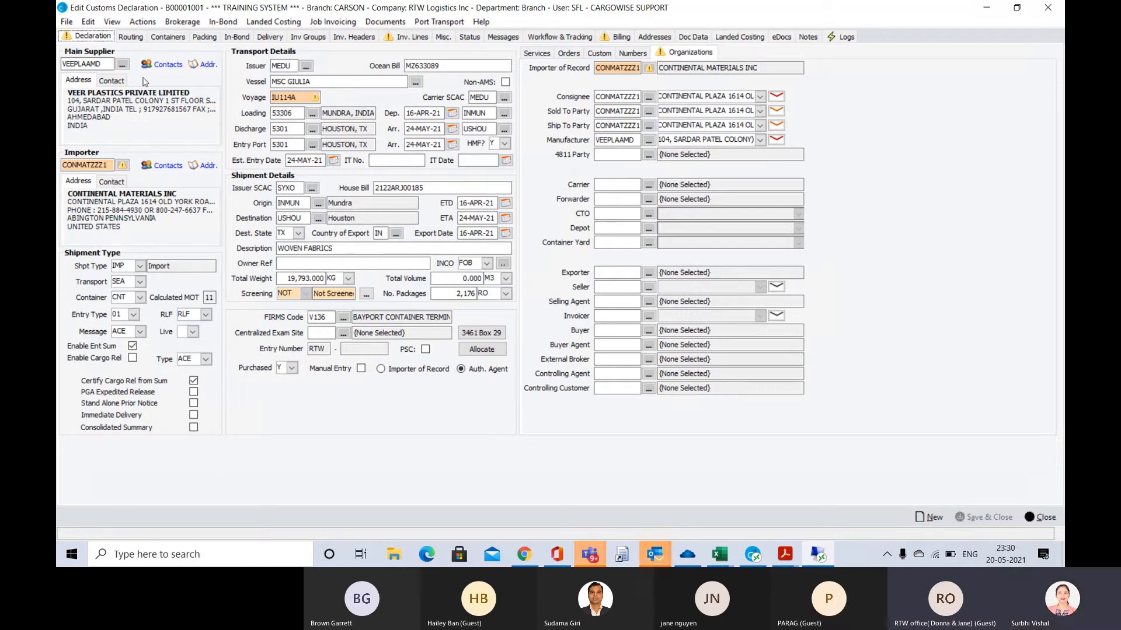
left_click(106, 165)
left_click(108, 64)
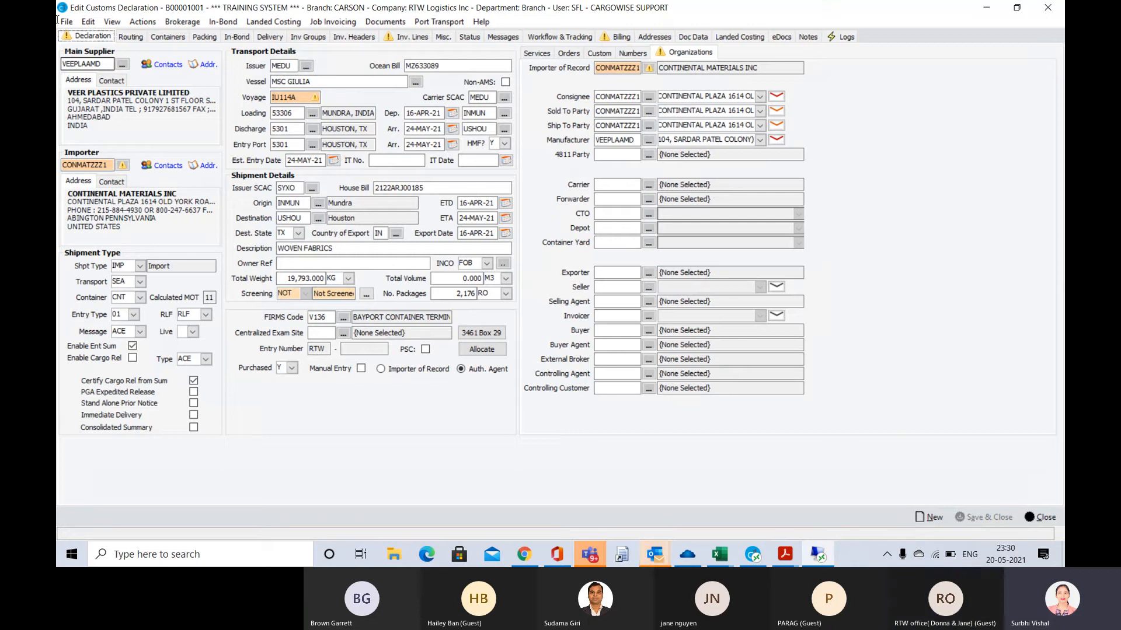
left_click(104, 63)
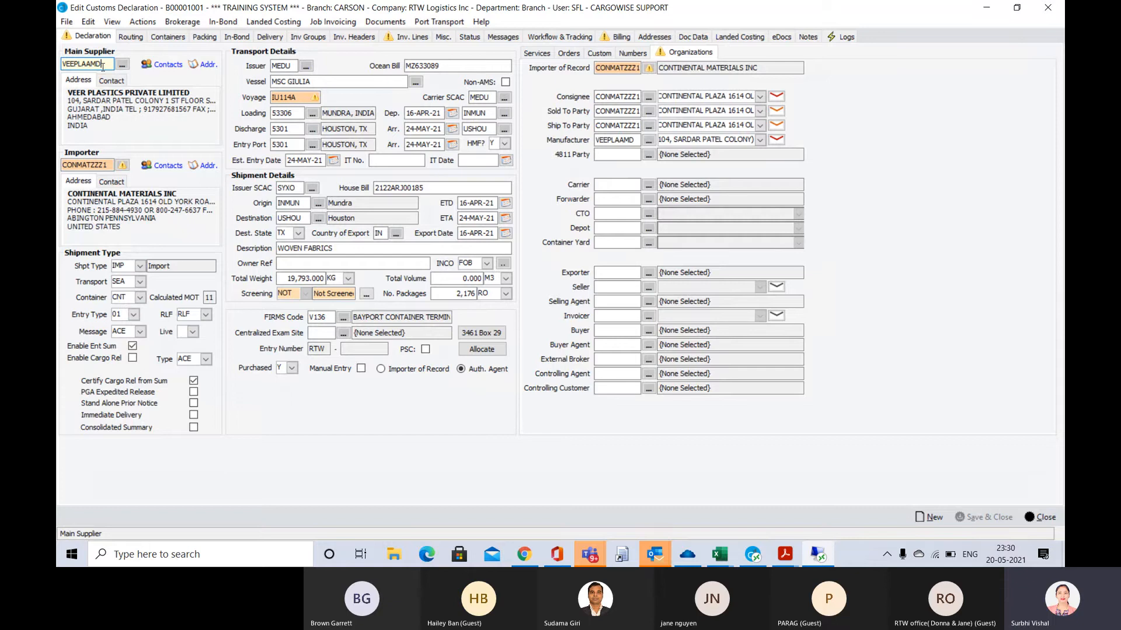
key("F3")
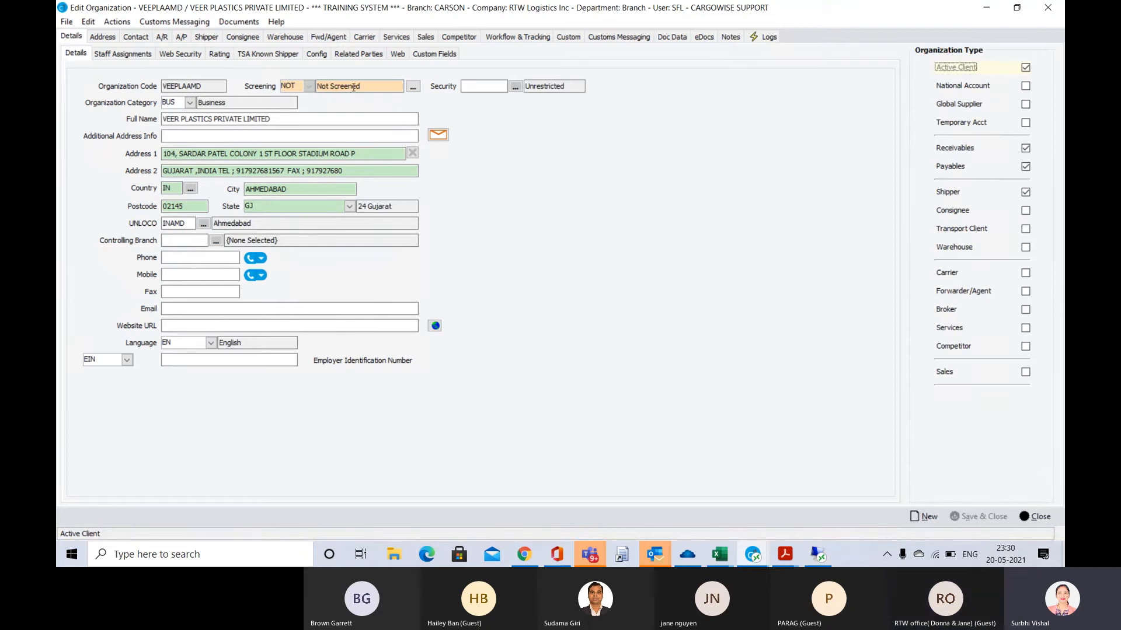
left_click(413, 87)
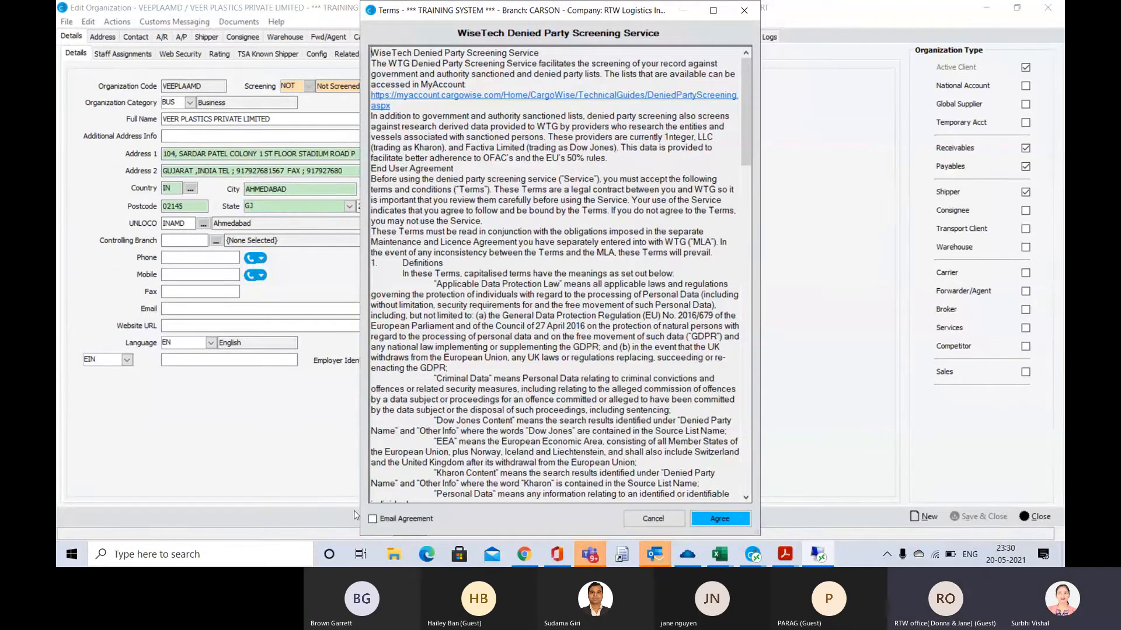
left_click(374, 520)
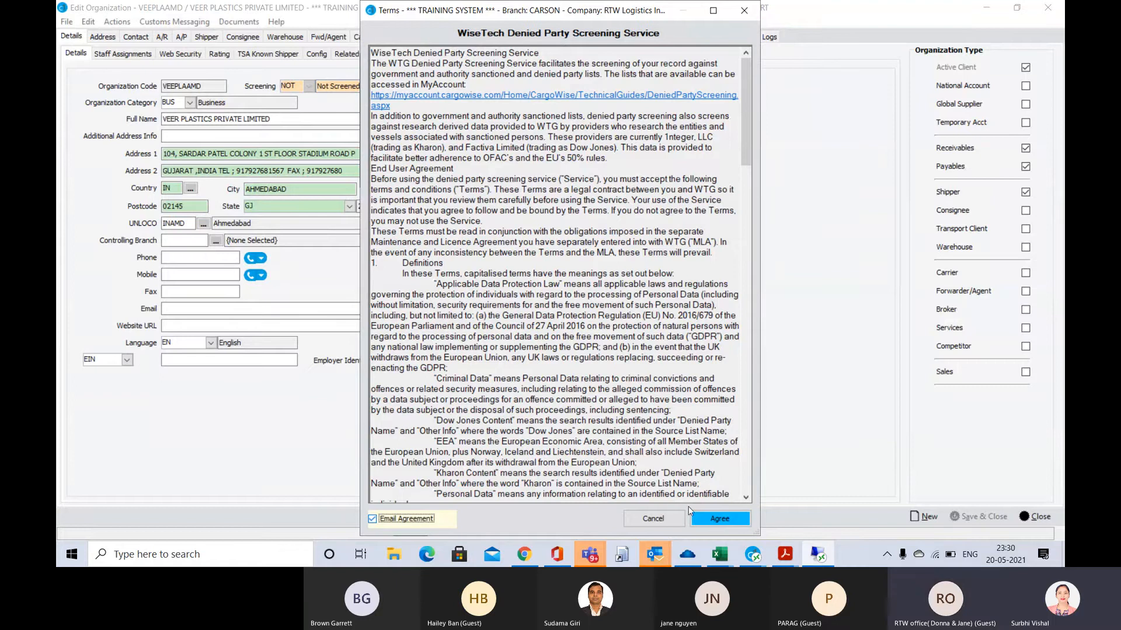
left_click(729, 523)
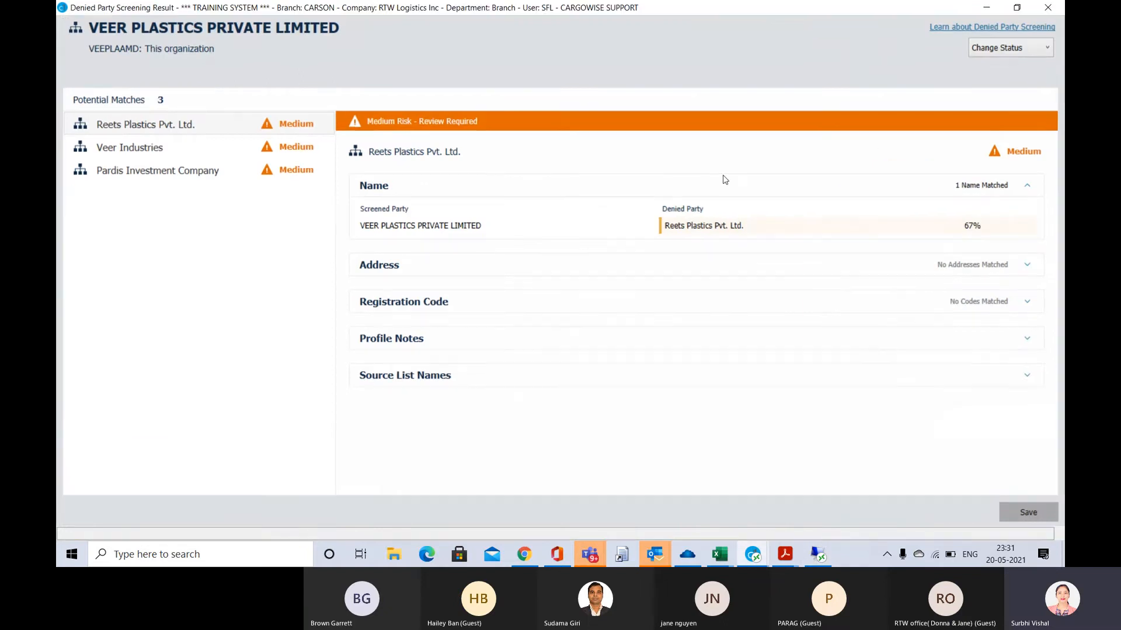
Review the potential matches Veer Industries and Pardis Investment Company, including the source list names for Pardis
left_click(962, 31)
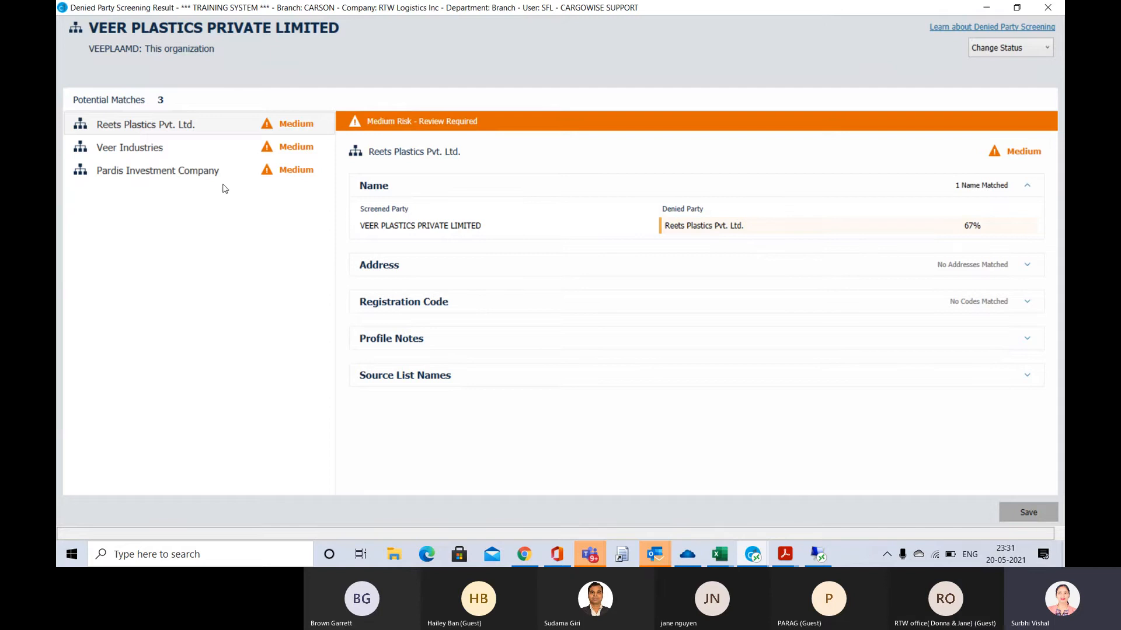
left_click(103, 146)
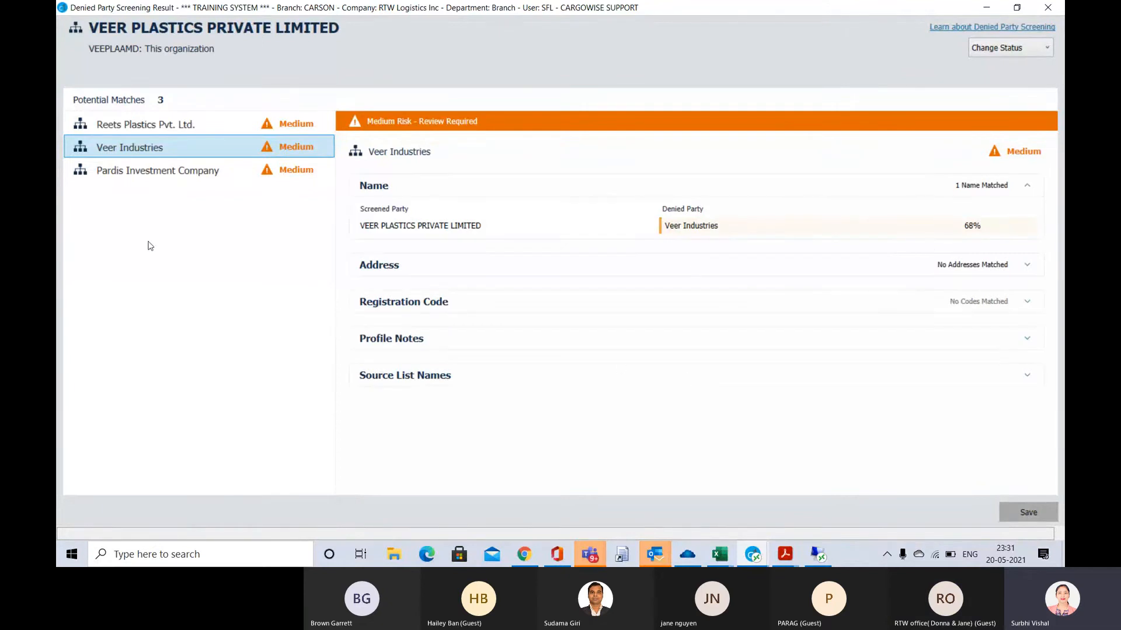
left_click(115, 173)
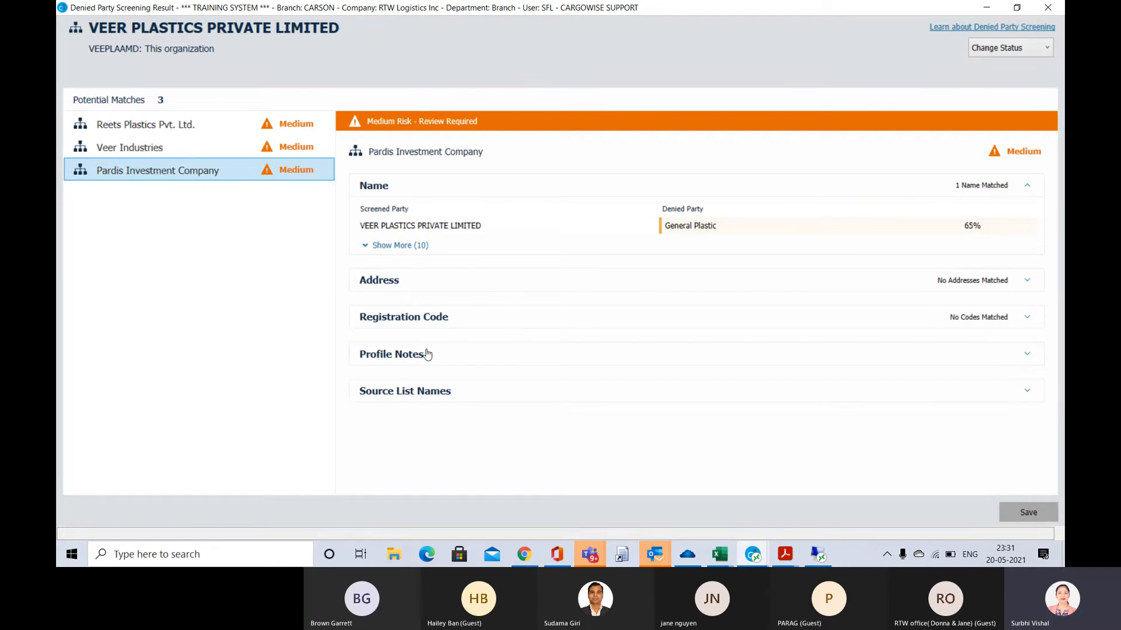
left_click(409, 400)
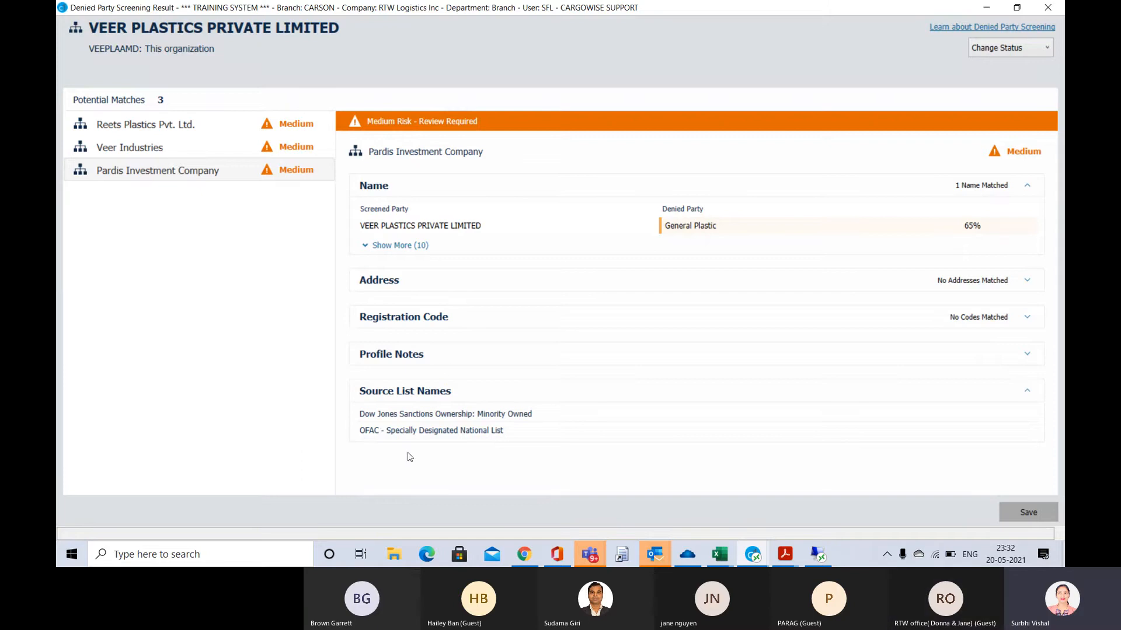
mouse_move(655, 554)
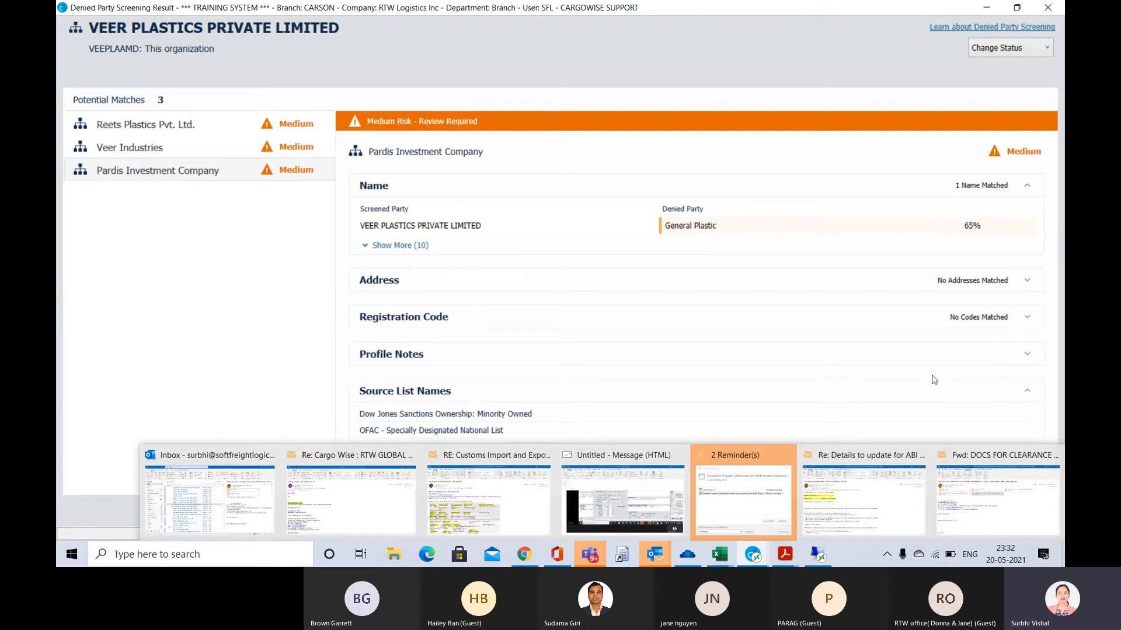
Set the supplier's screening status to Clear with clearing reason Other, save it and close the summary
left_click(1047, 49)
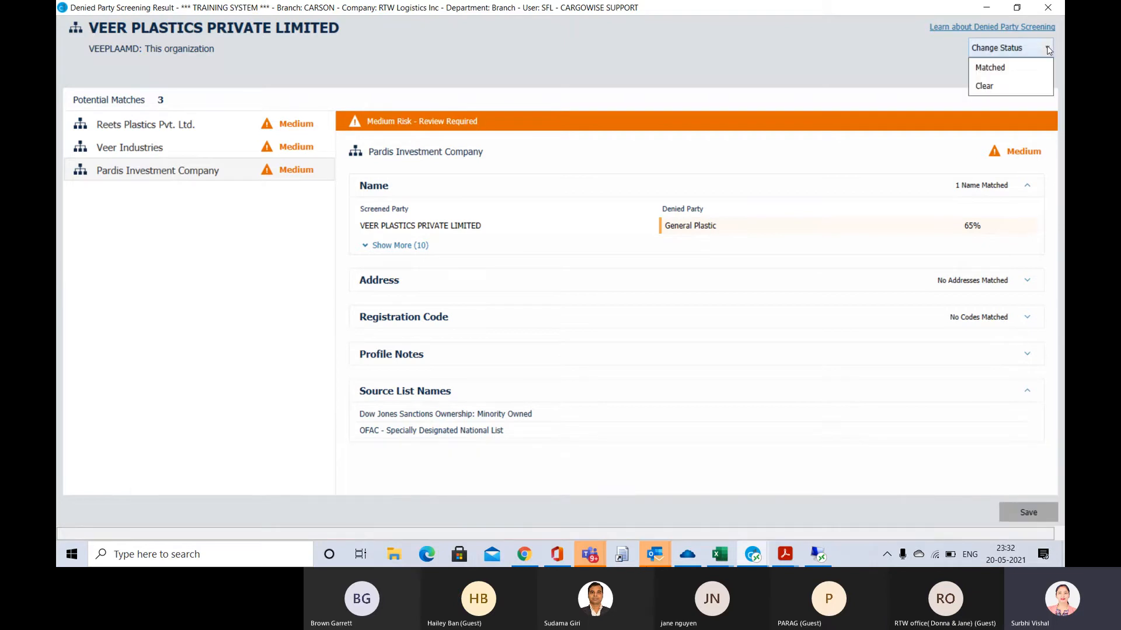
left_click(1005, 89)
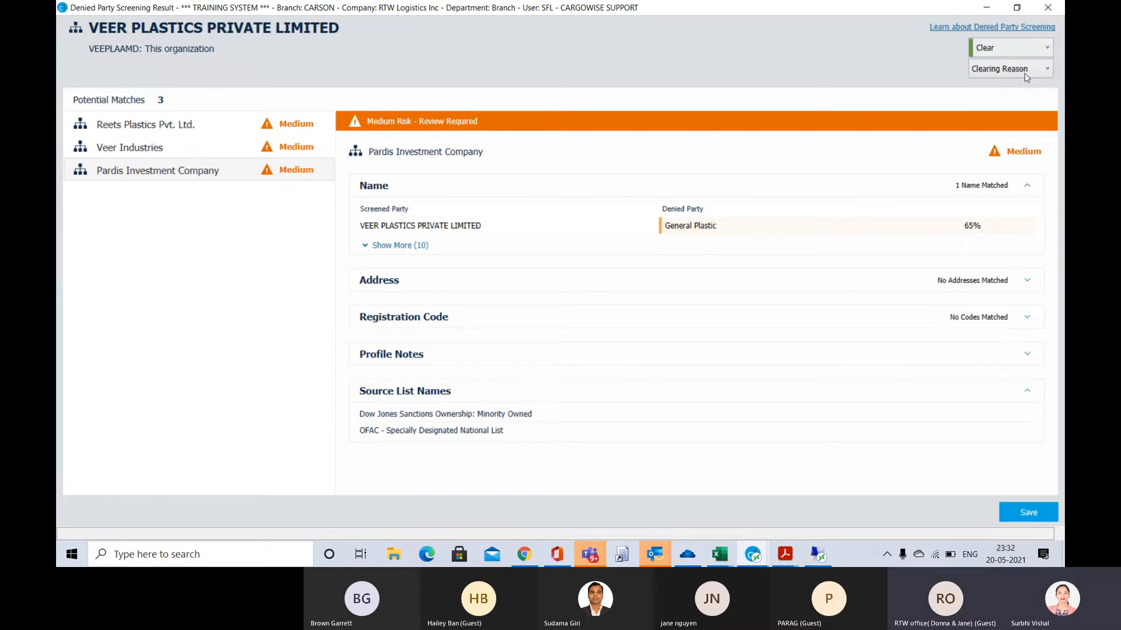
left_click(1042, 70)
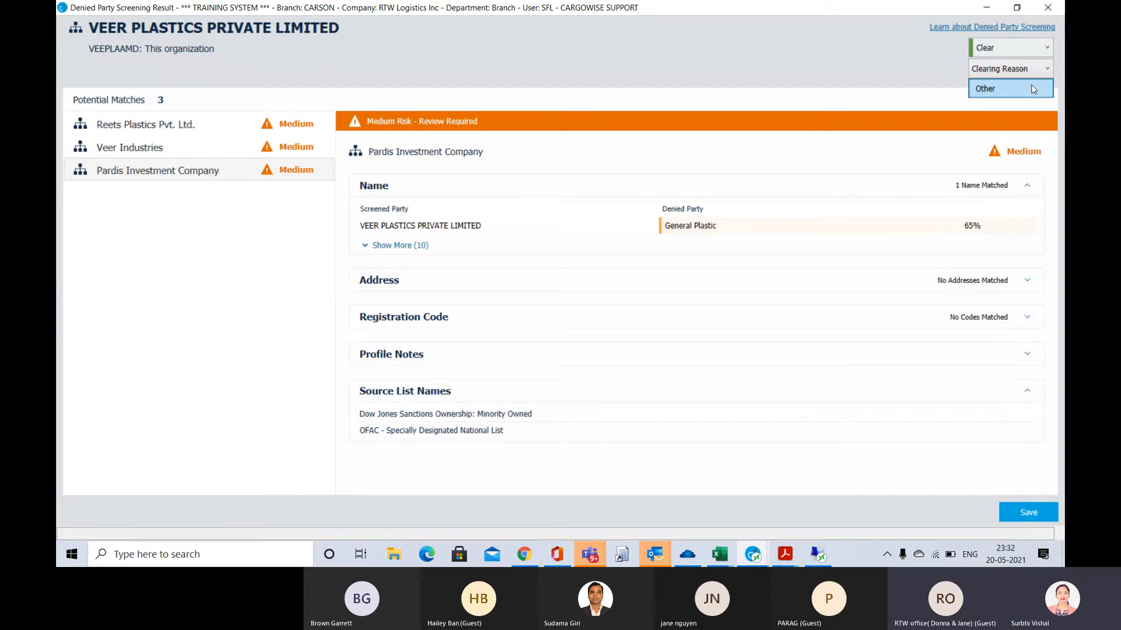
left_click(994, 91)
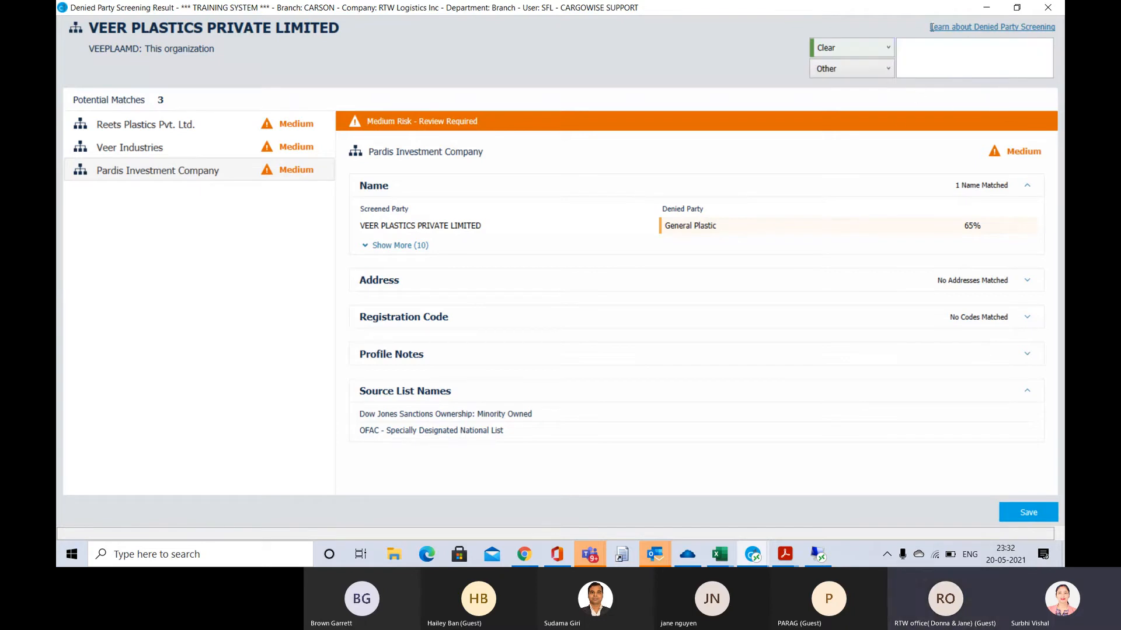
left_click(1032, 514)
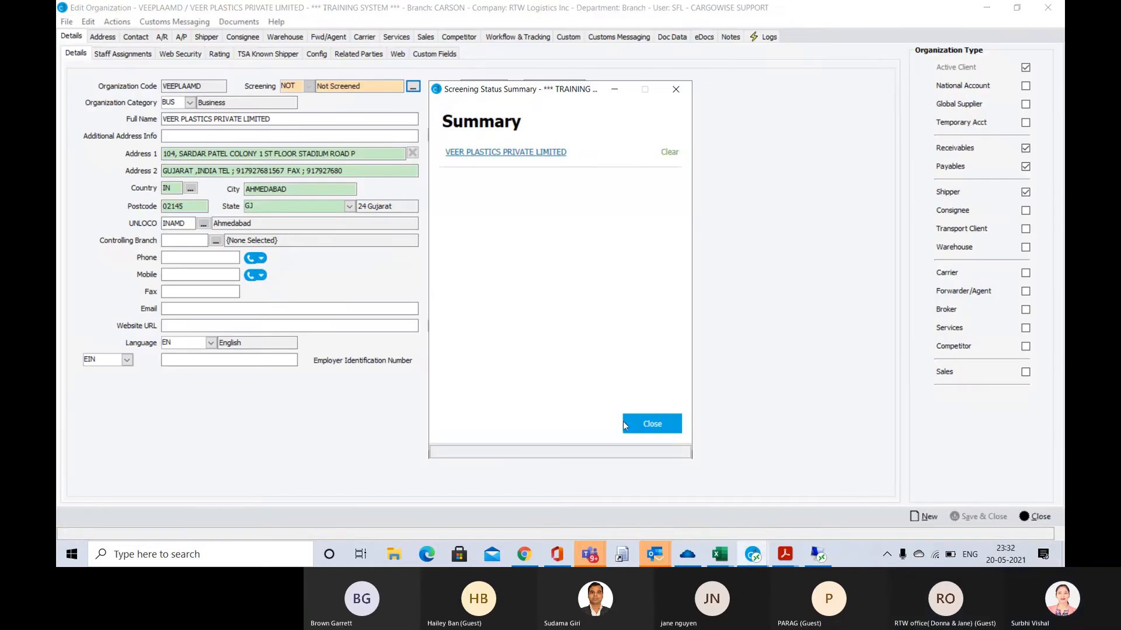
left_click(642, 424)
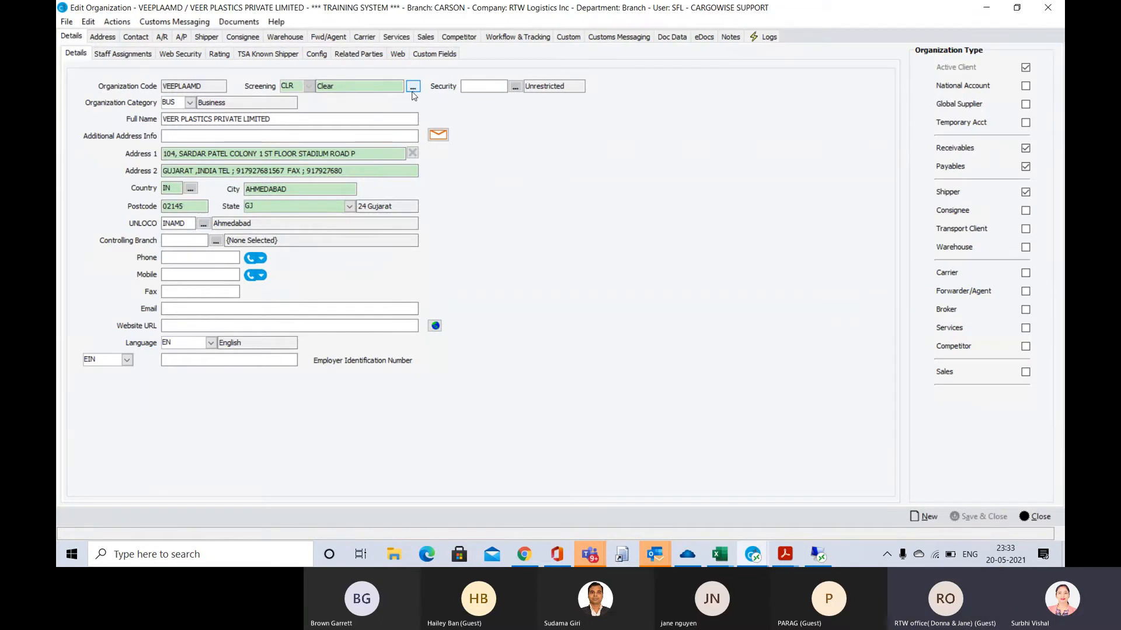
Return to the declaration from the supplier's record and check the screening status of all its parties
left_click(1039, 520)
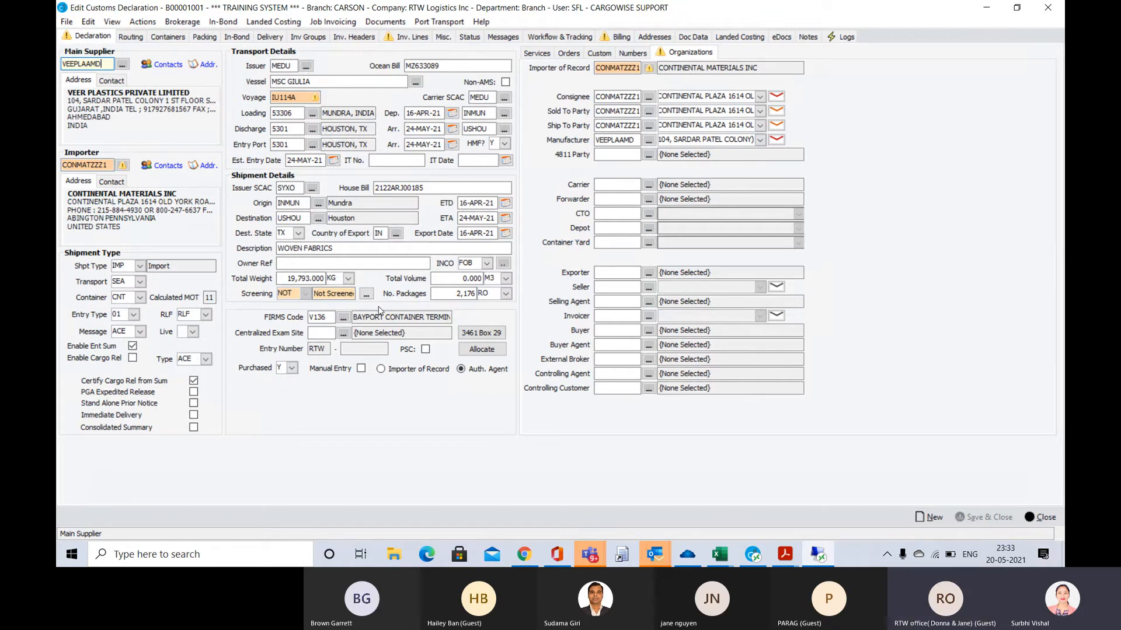
left_click(366, 296)
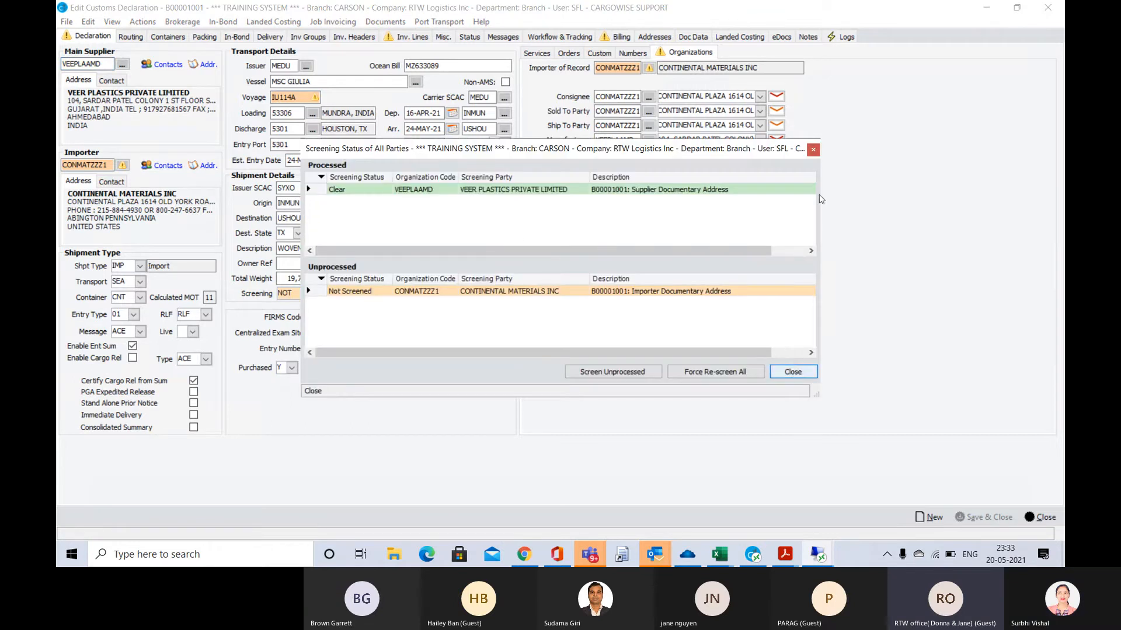
left_click(814, 151)
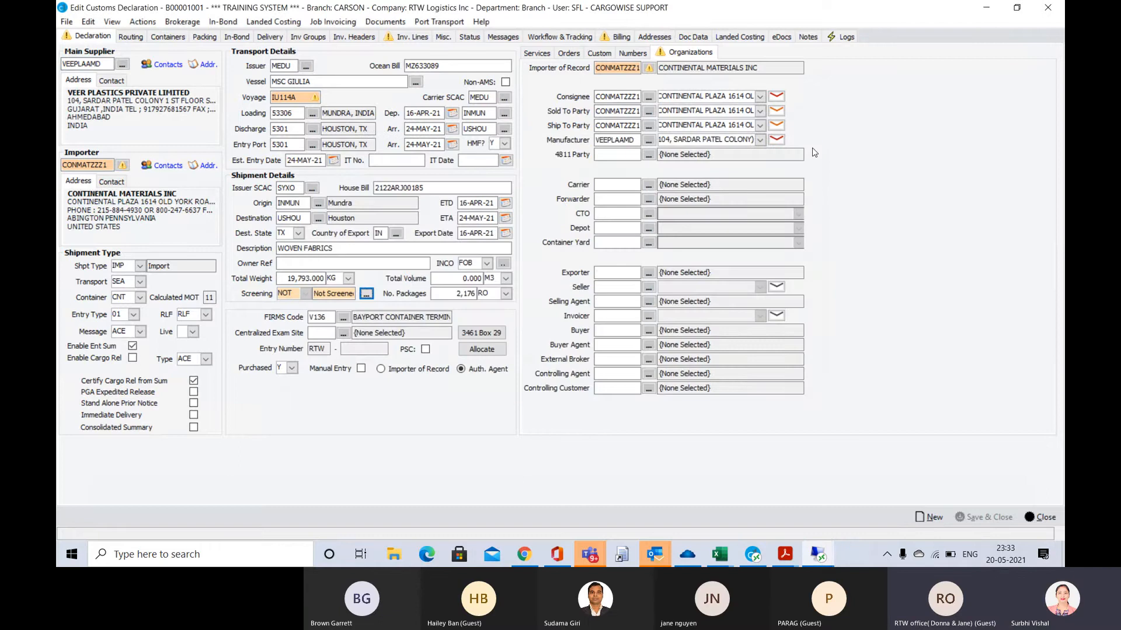
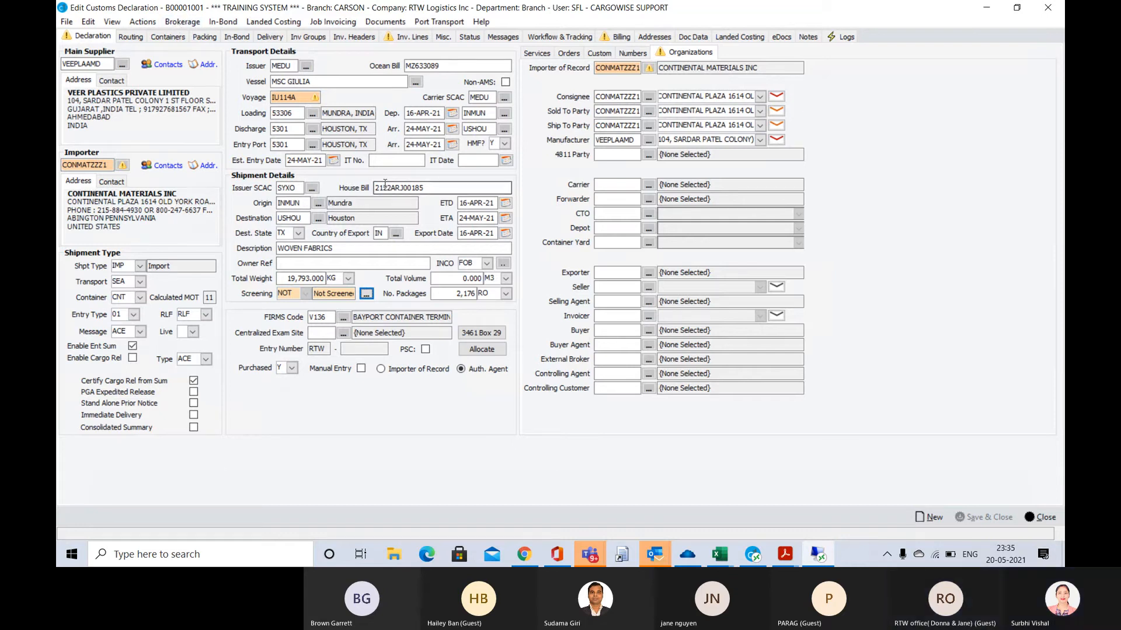
Examine the message options for sending the declaration's entry summary
left_click(181, 23)
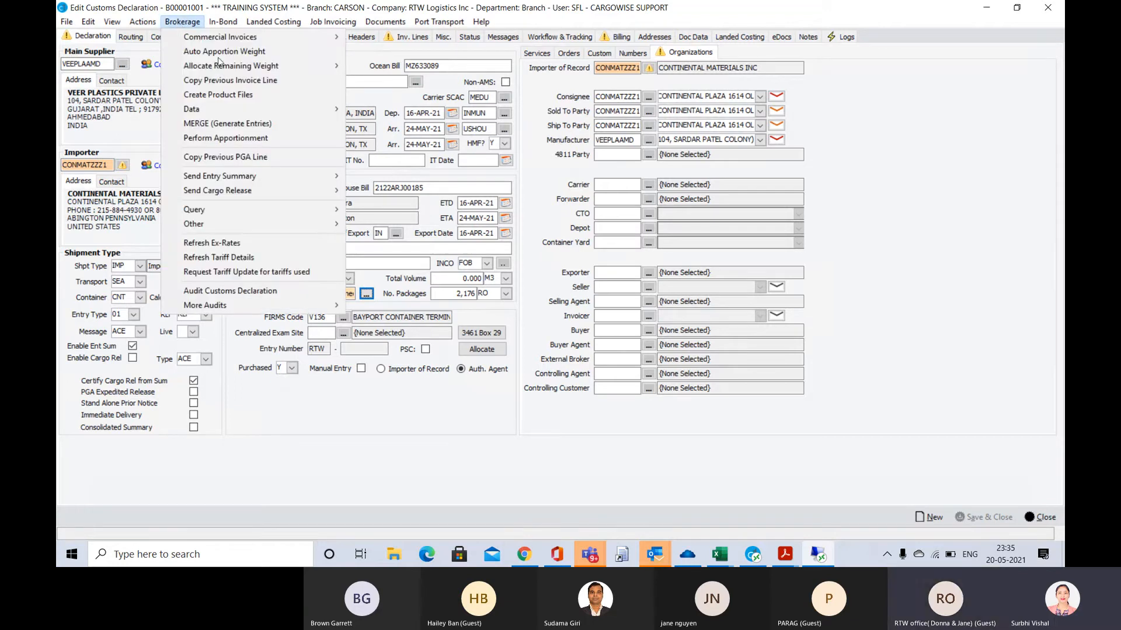
mouse_move(267, 185)
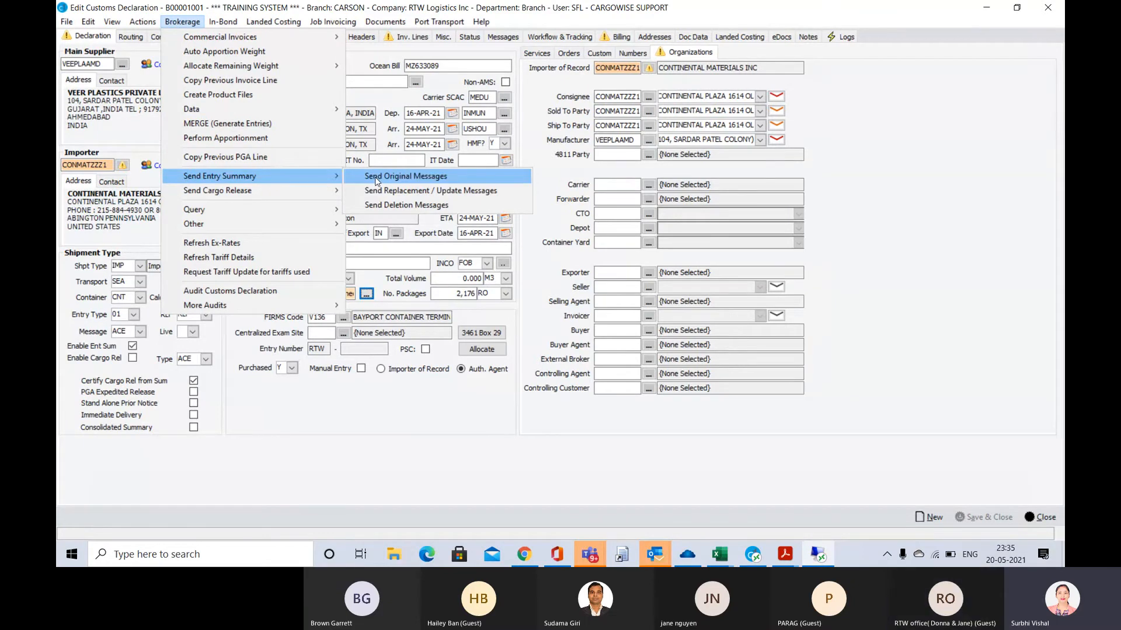
left_click(967, 171)
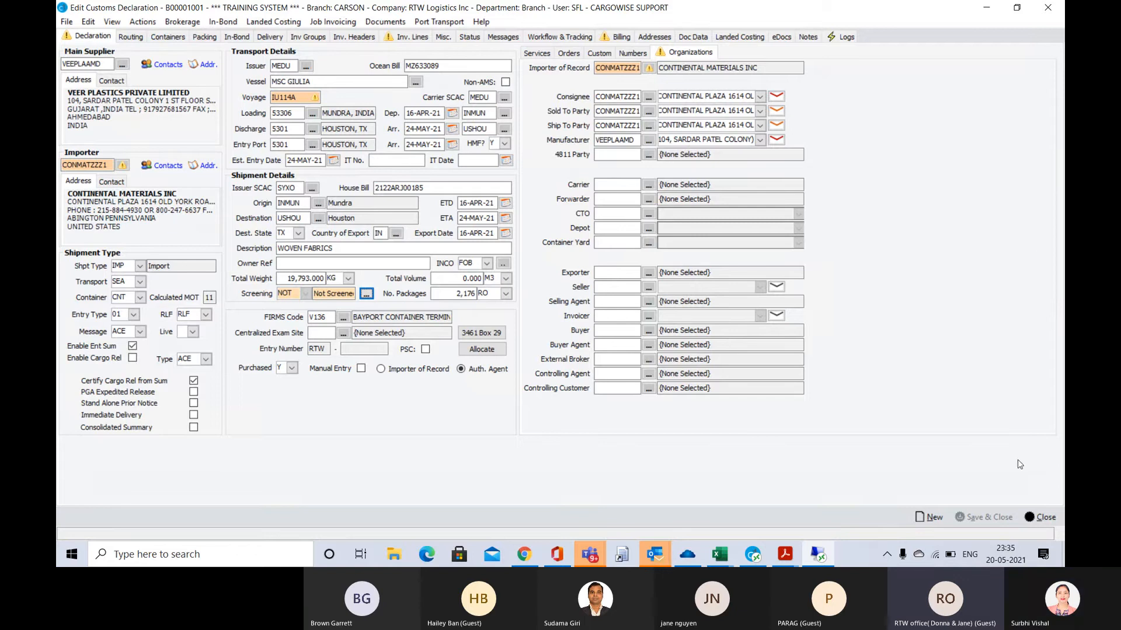
Close the customs declaration, switch to the CargoWise One main window and open the US Importer Security Filing module
left_click(1044, 517)
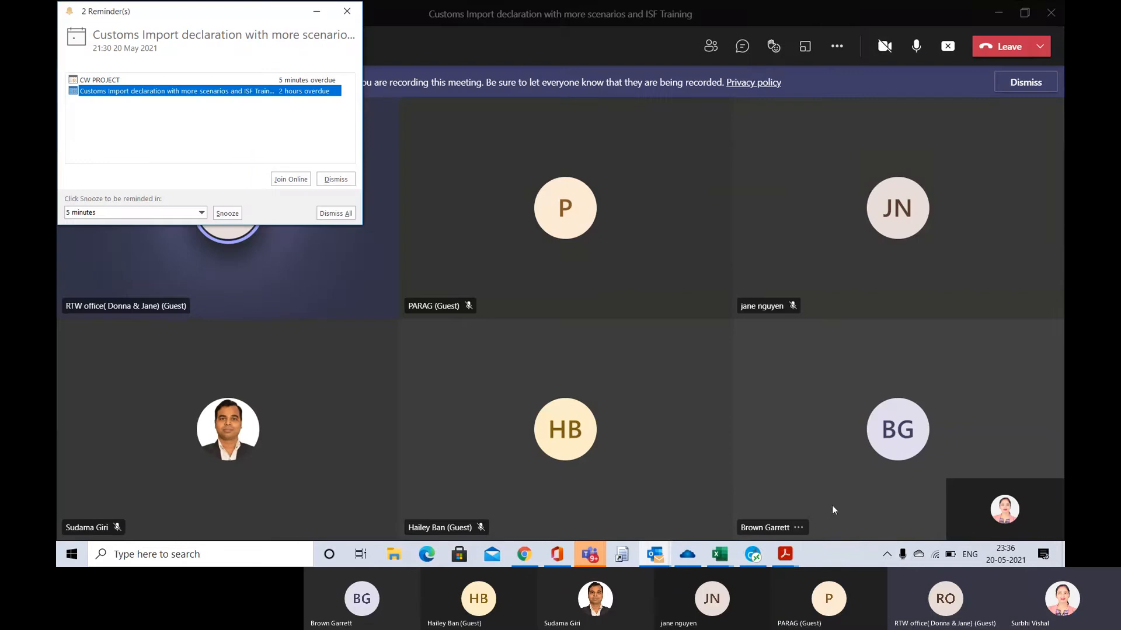
left_click(753, 554)
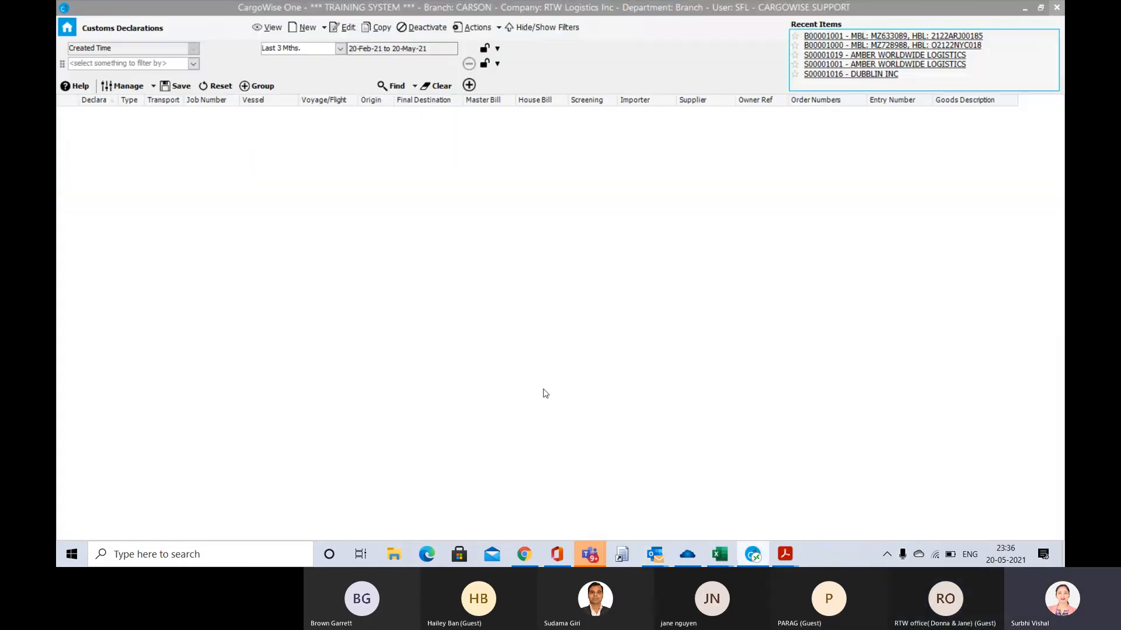
left_click(67, 27)
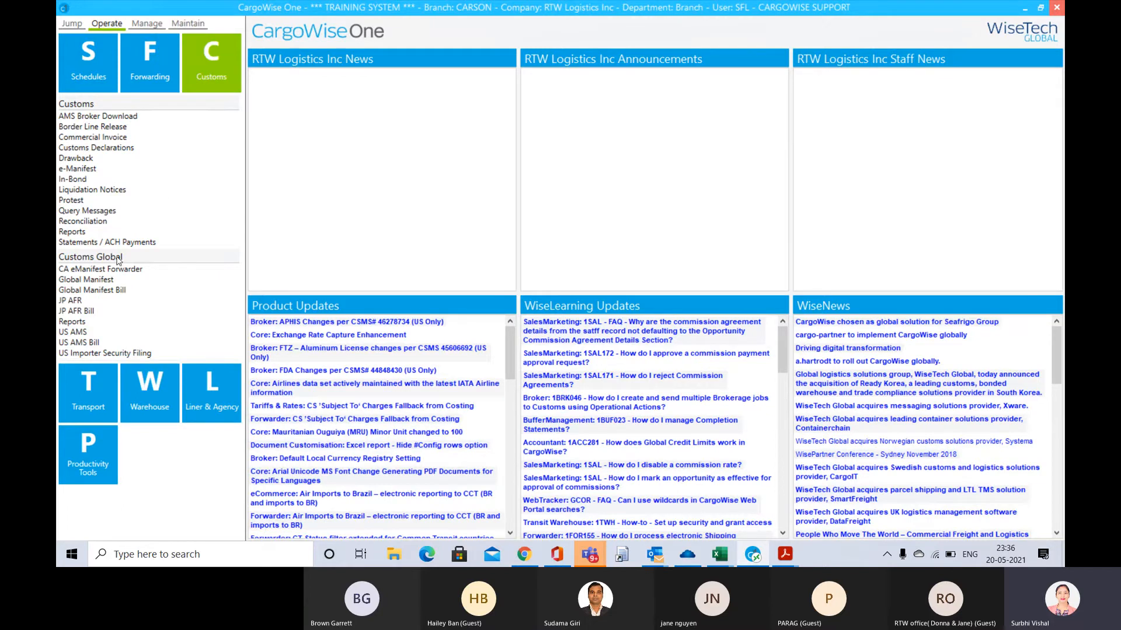
left_click(117, 354)
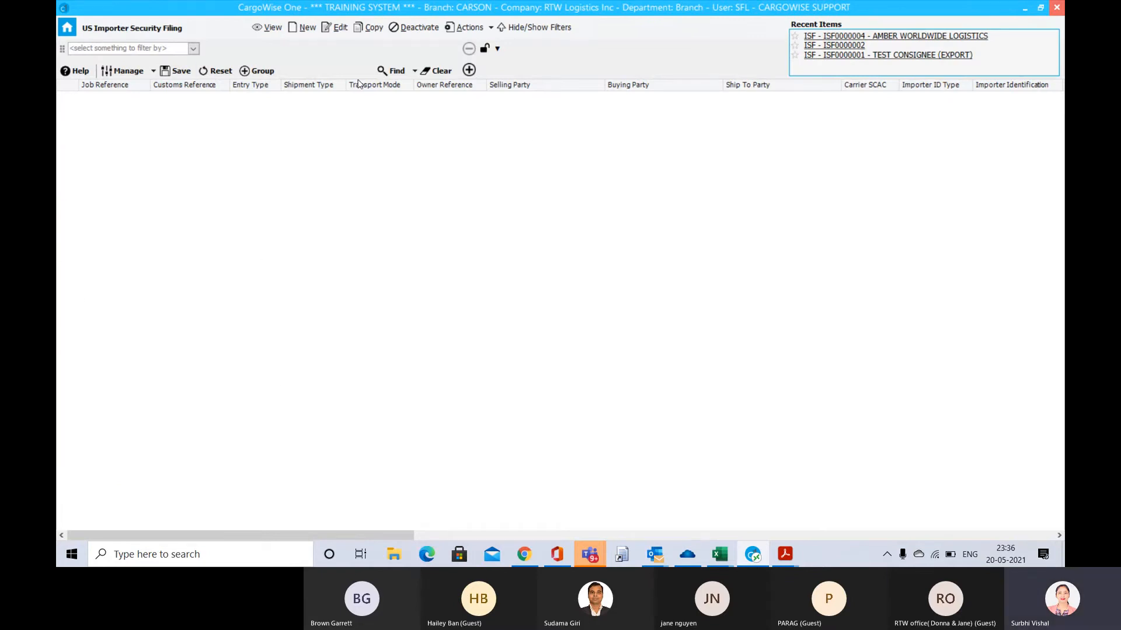
Start a new importer security filing
left_click(492, 29)
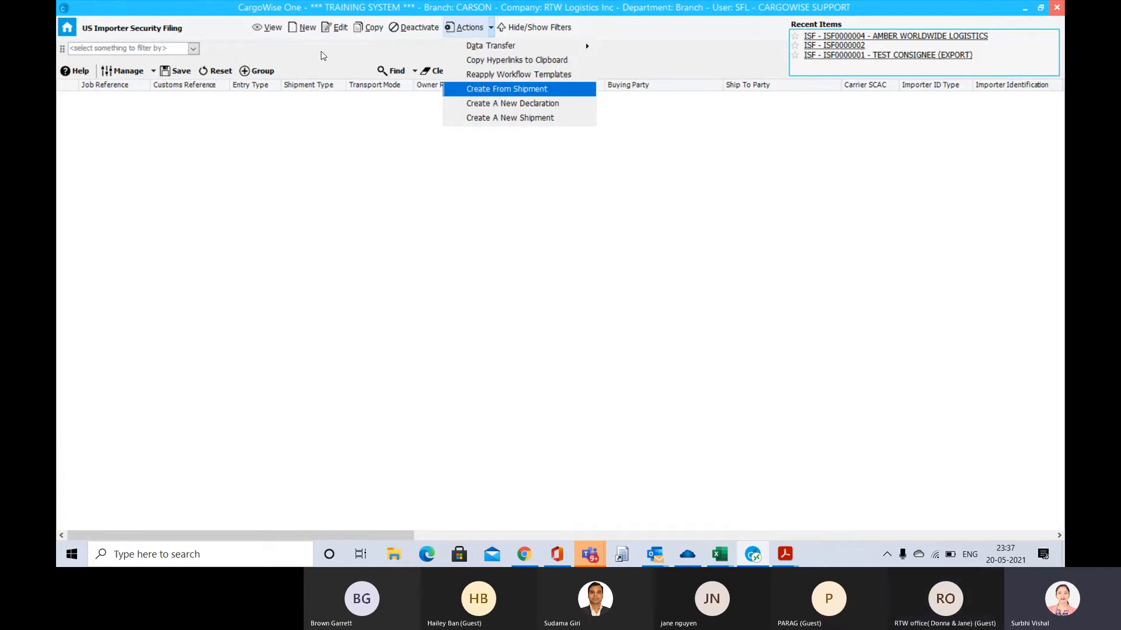
left_click(305, 27)
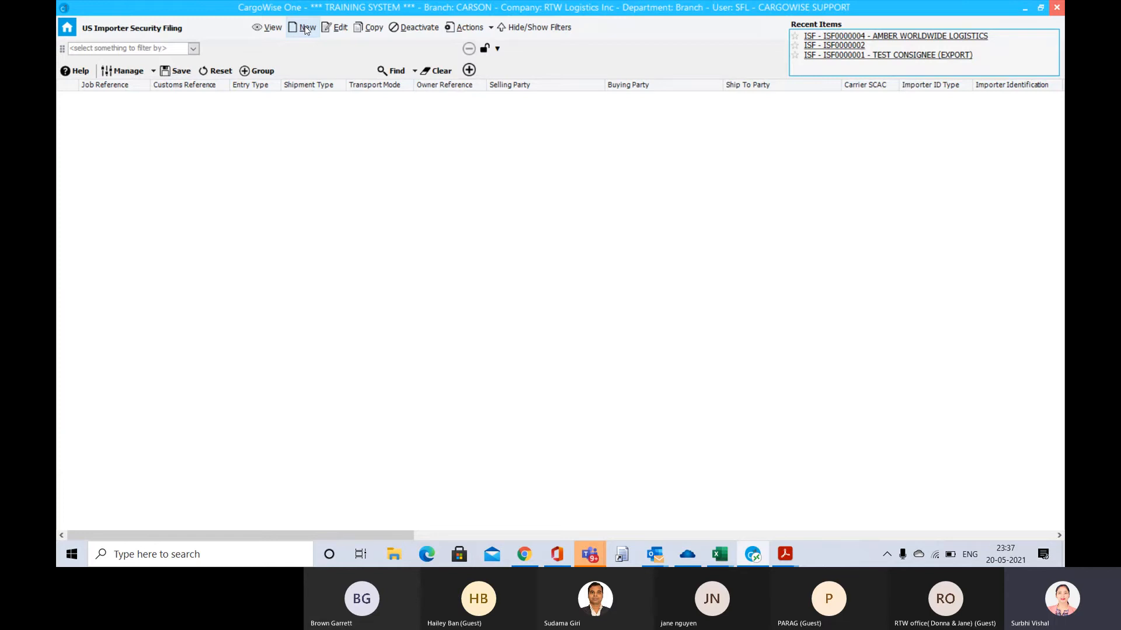
left_click(305, 29)
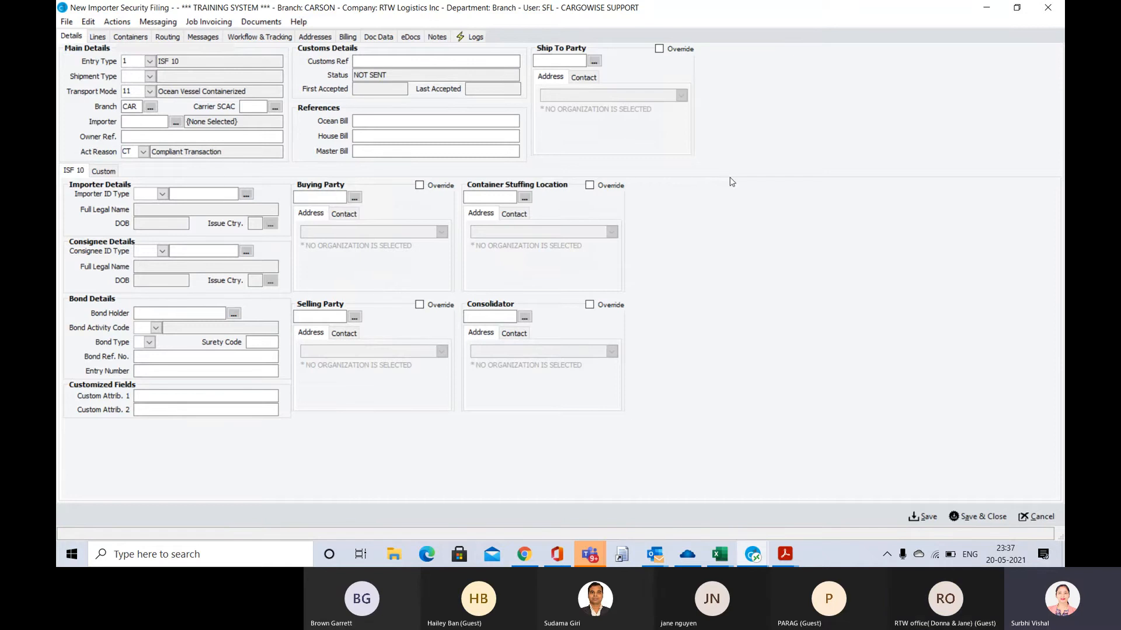
Set the filing's entry type to 1 (ISF 10) and its shipment type to 01 Standard/Regular filings
left_click(149, 62)
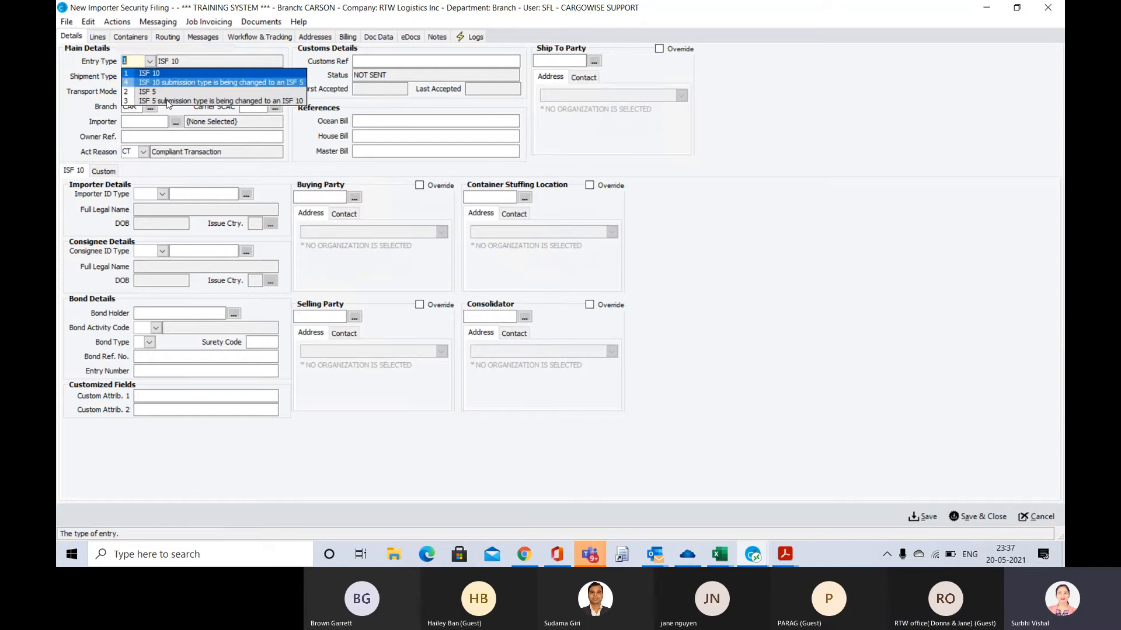
left_click(149, 73)
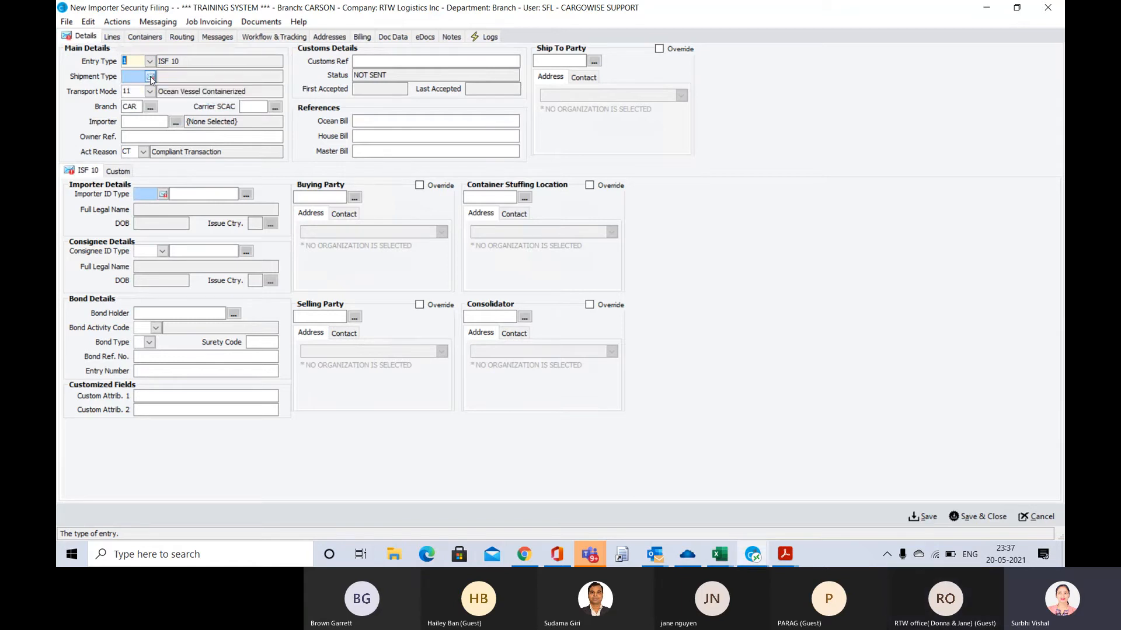
left_click(151, 77)
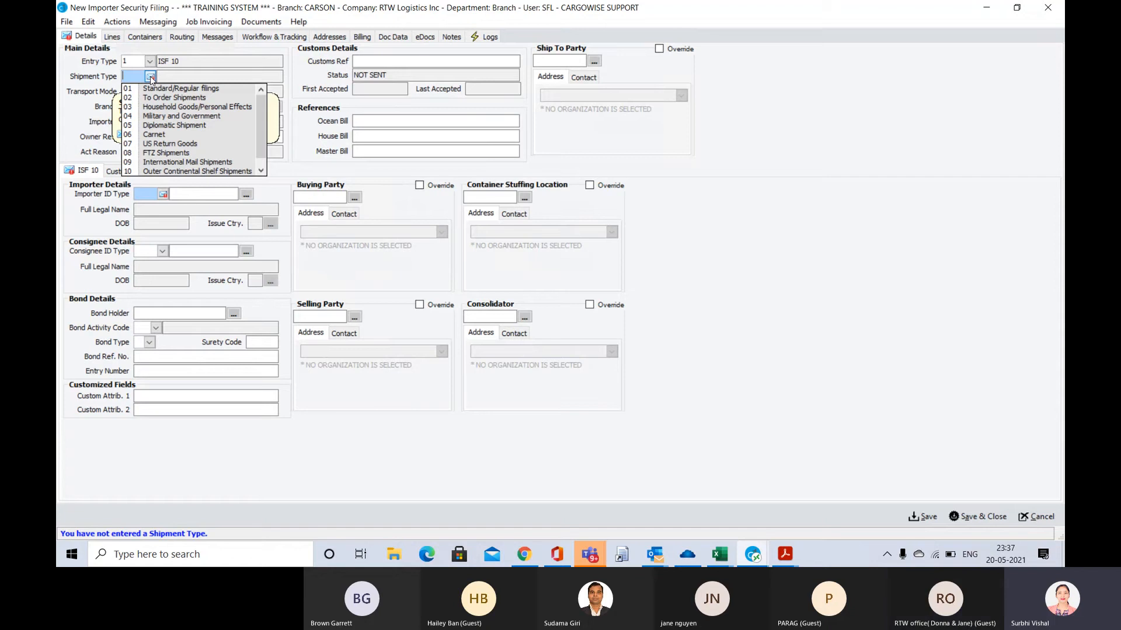
left_click(198, 88)
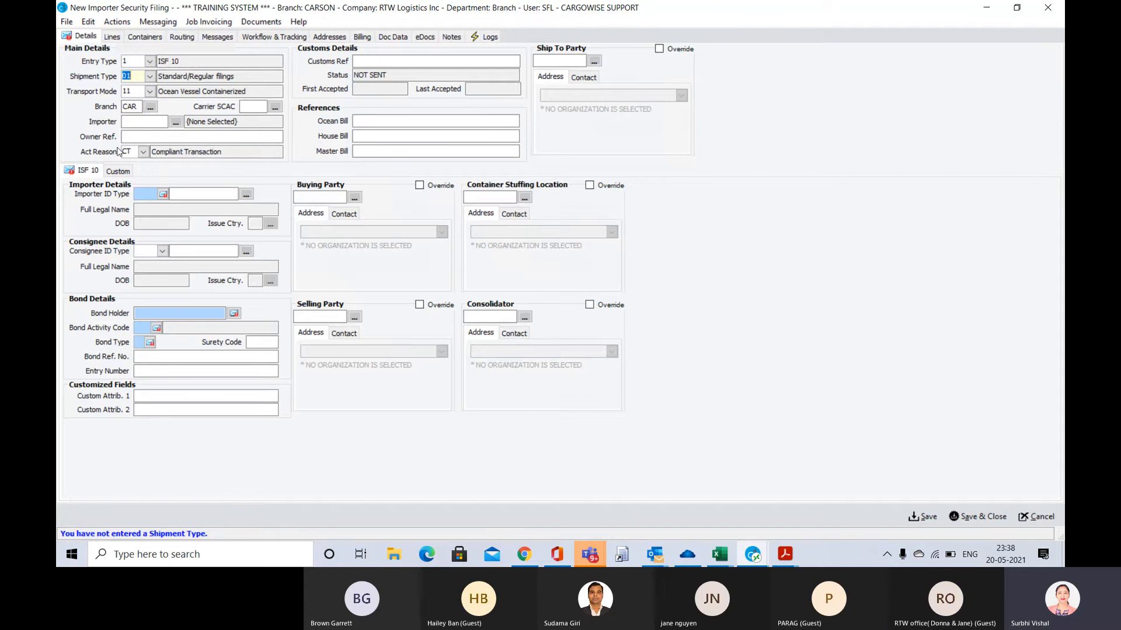
Select CONMATZZZ1, Continental Materials Inc, from the recent organizations as the filing's importer
left_click(131, 121)
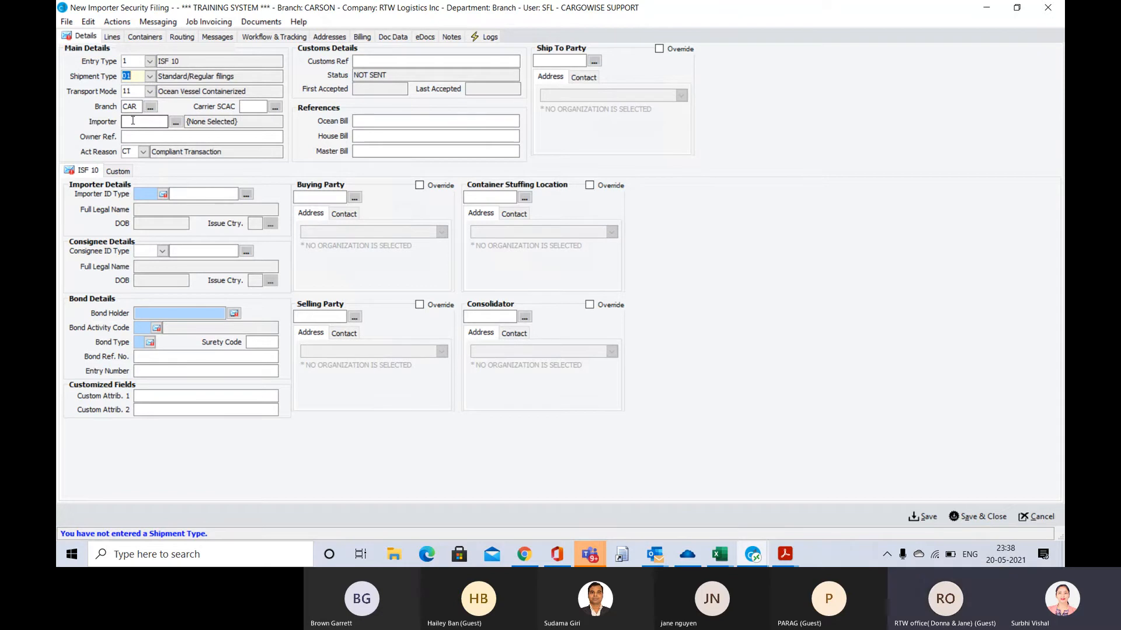
left_click(175, 124)
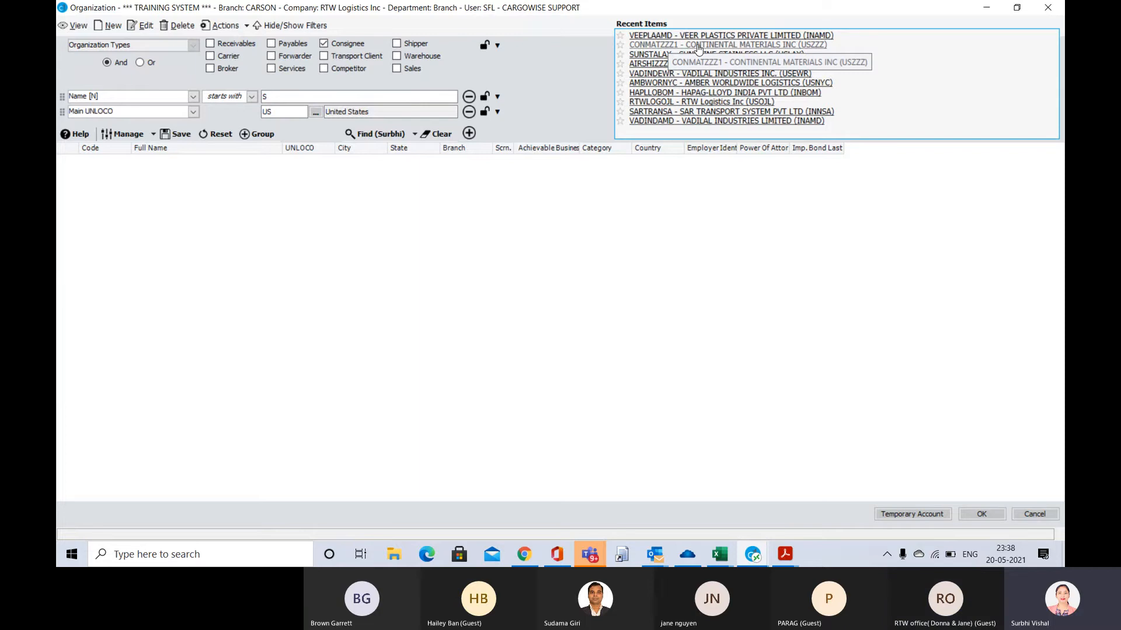
left_click(698, 46)
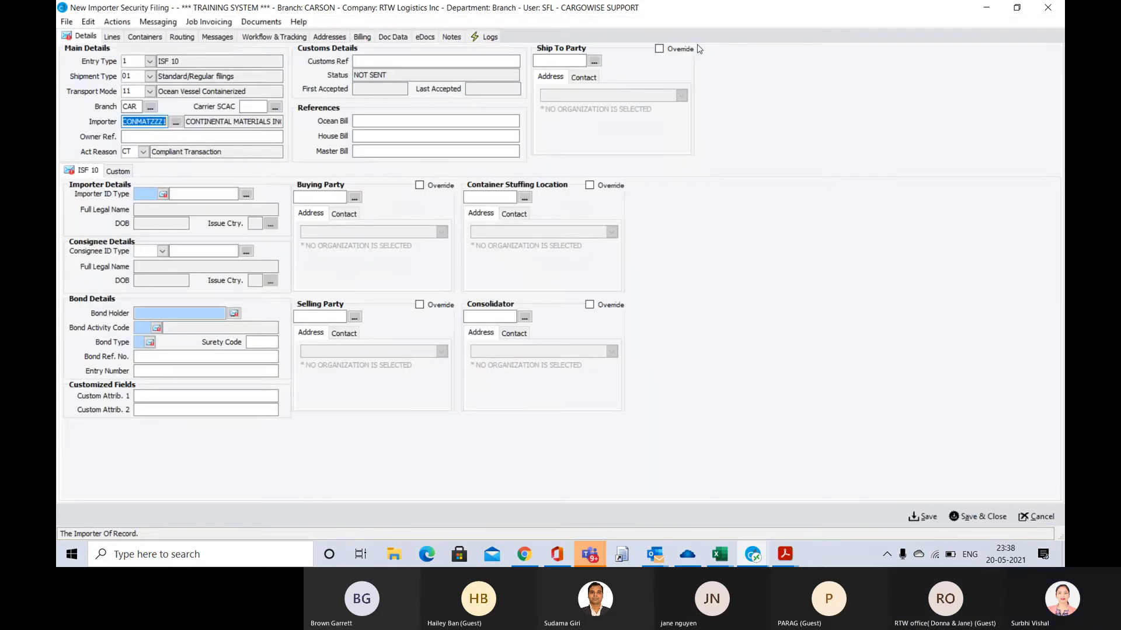
key("Tab")
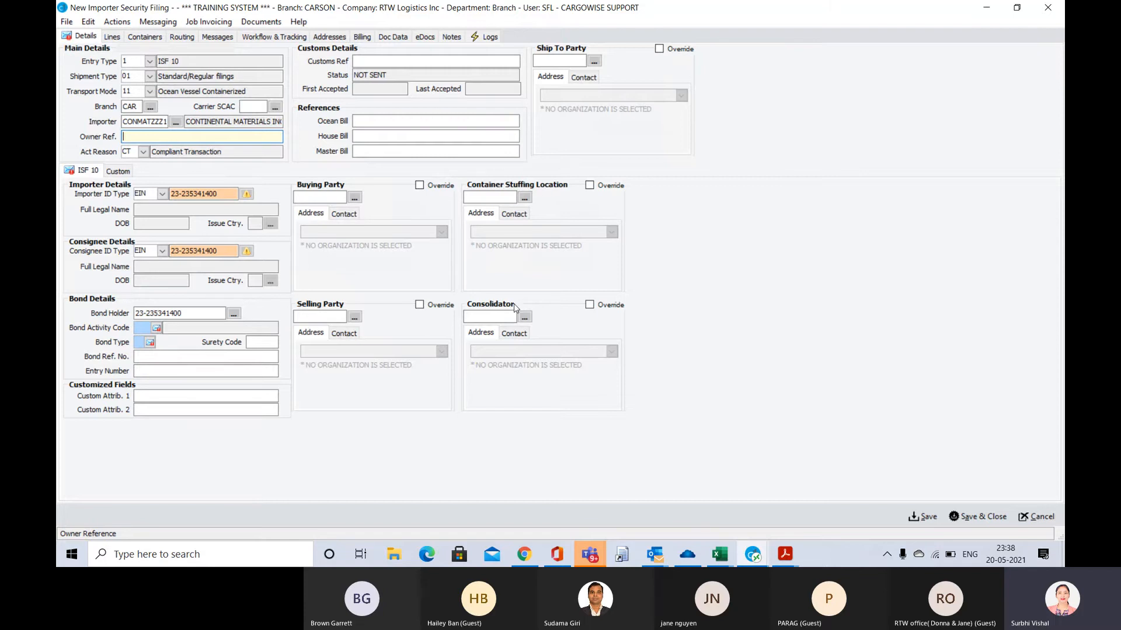
Copy the importer code CONMATZZZ1 into the Buying Party
left_click(326, 198)
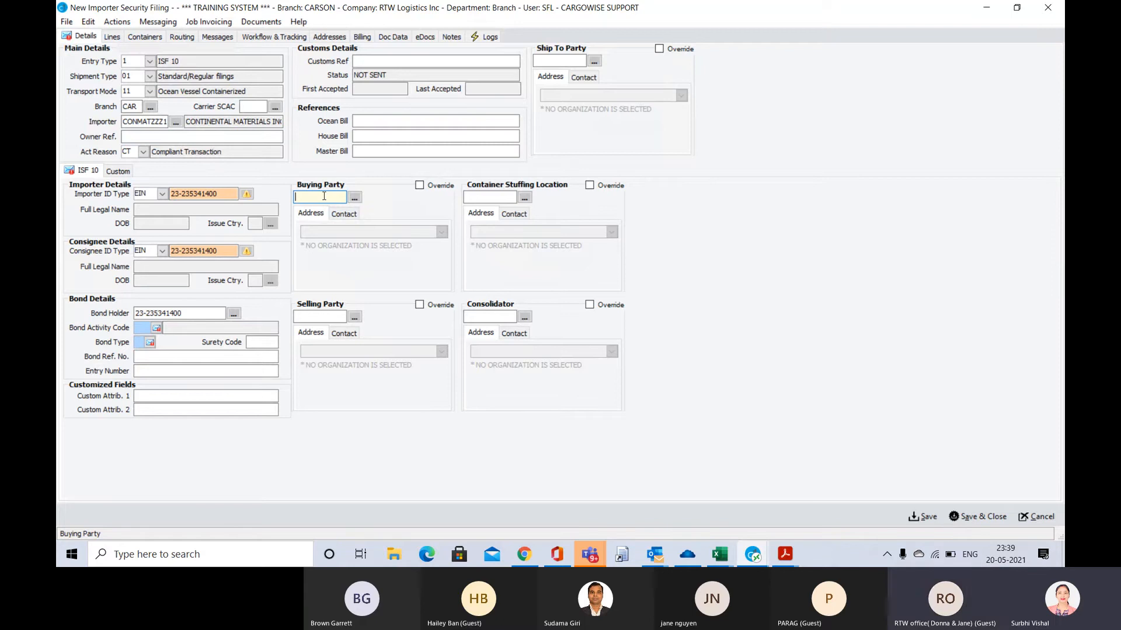
left_click(153, 120)
key("ctrl+c")
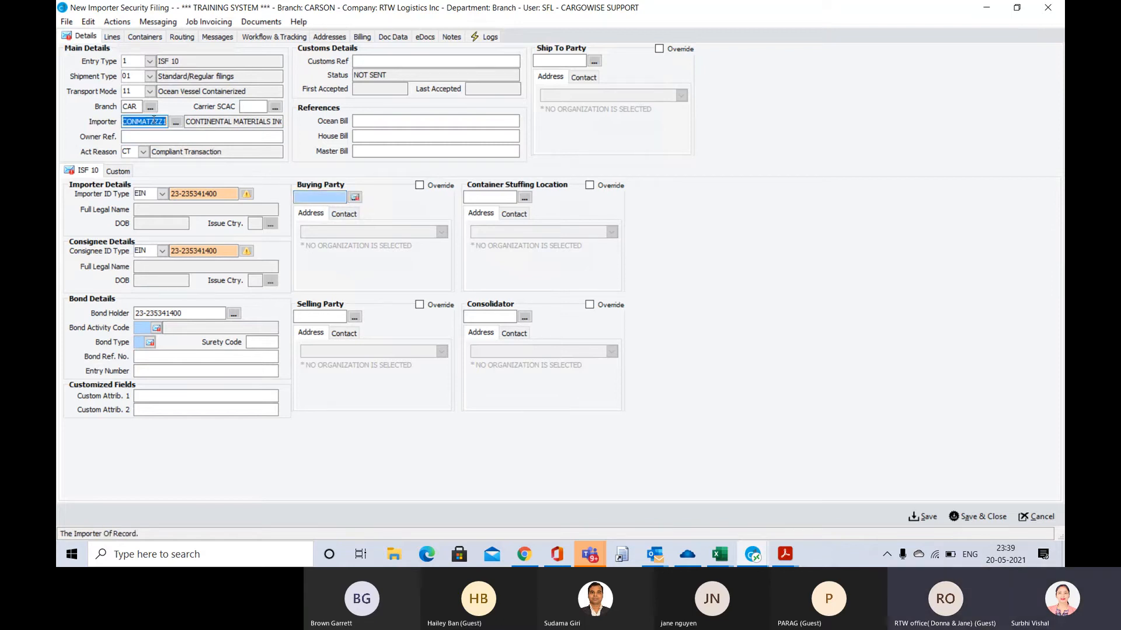
left_click(330, 198)
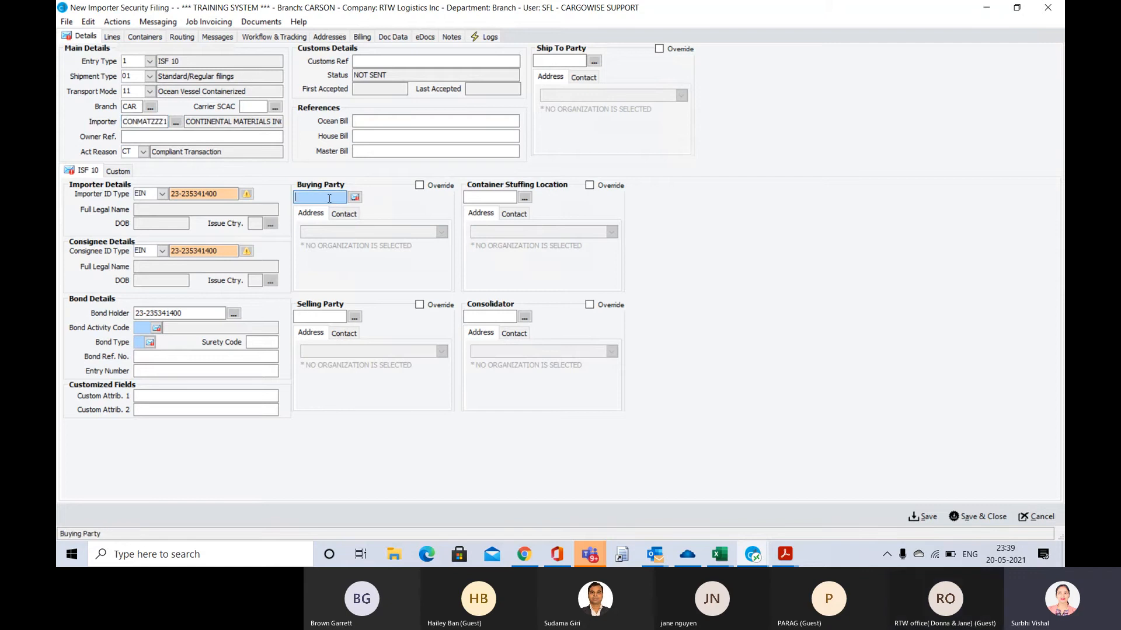
key("ctrl+v")
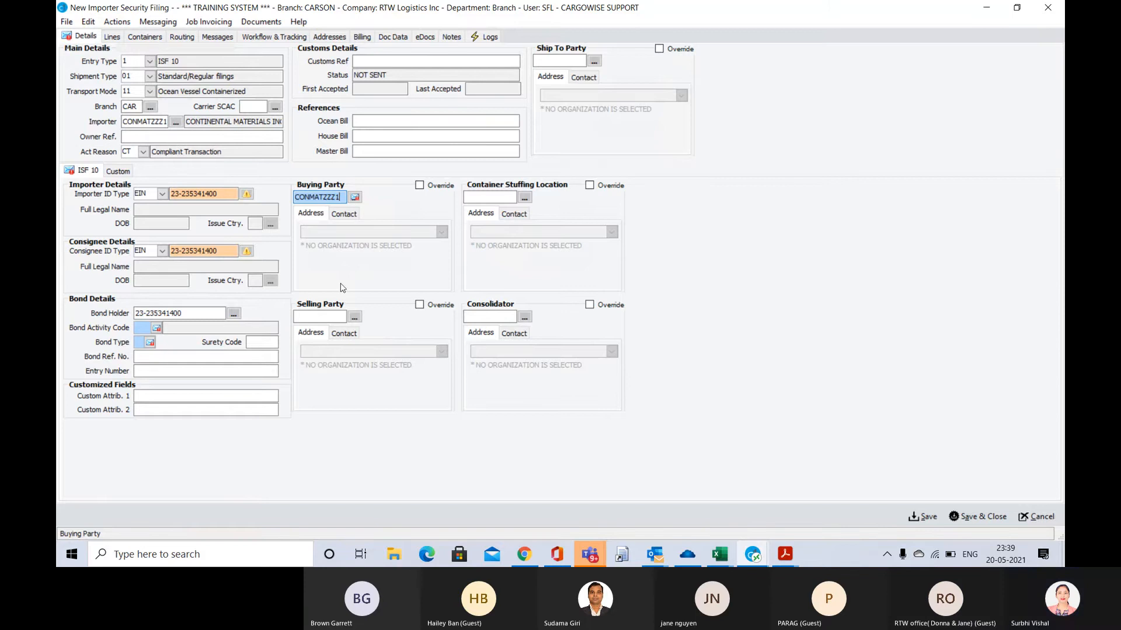
Set VEEPLAAMD, Veer Plastics Private Limited, as both the Selling Party and the Container Stuffing Location
left_click(320, 316)
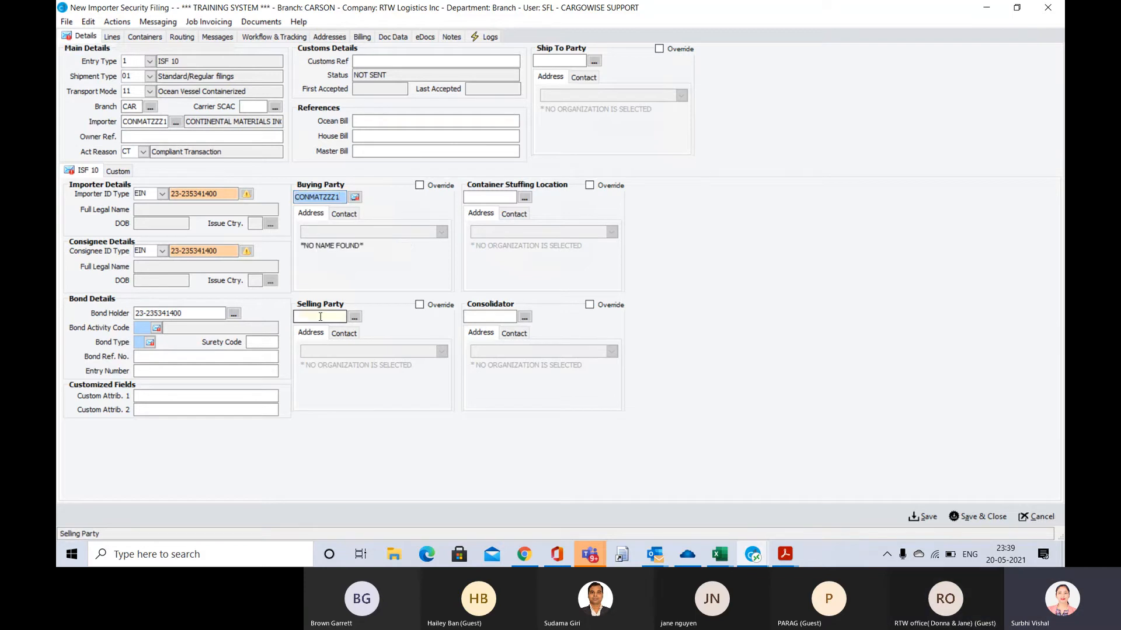
left_click(355, 319)
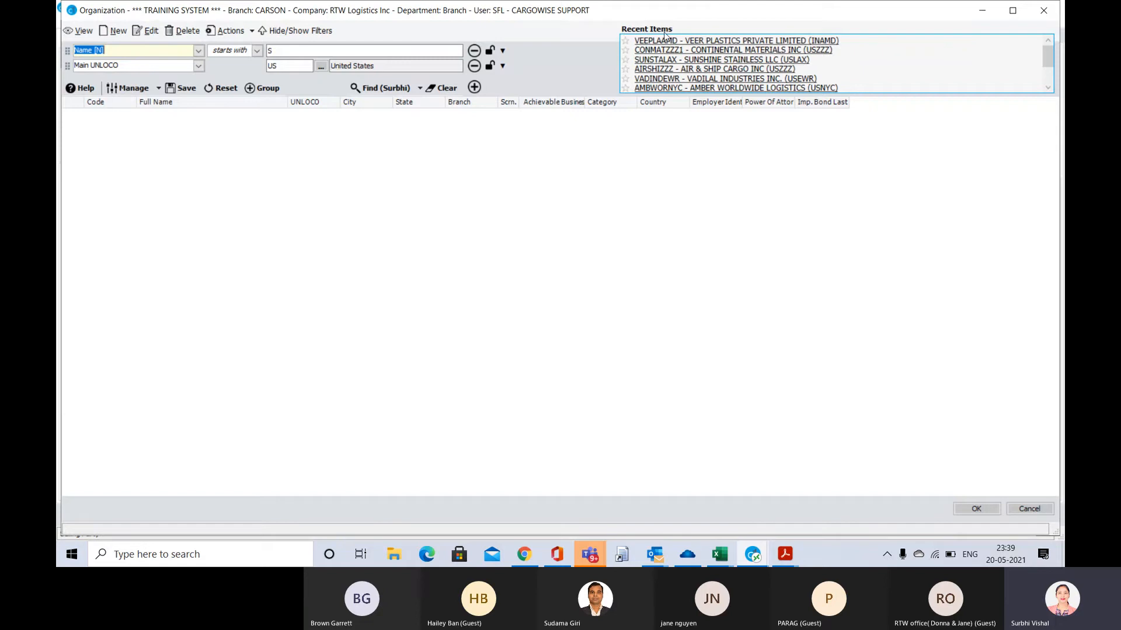
left_click(704, 41)
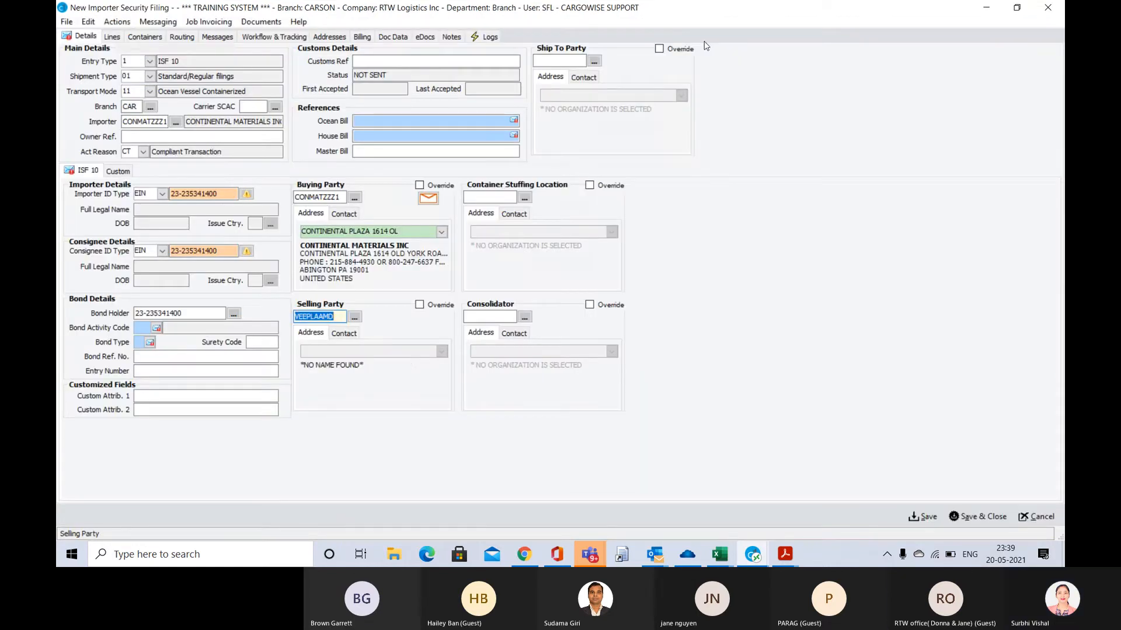
left_click(480, 198)
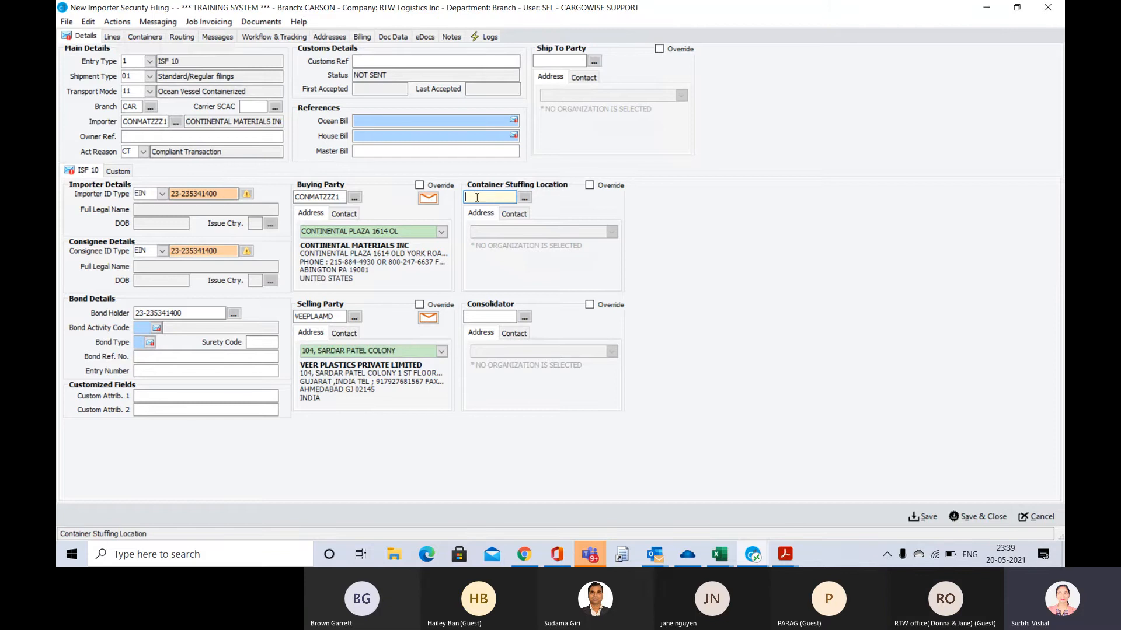
left_click(524, 199)
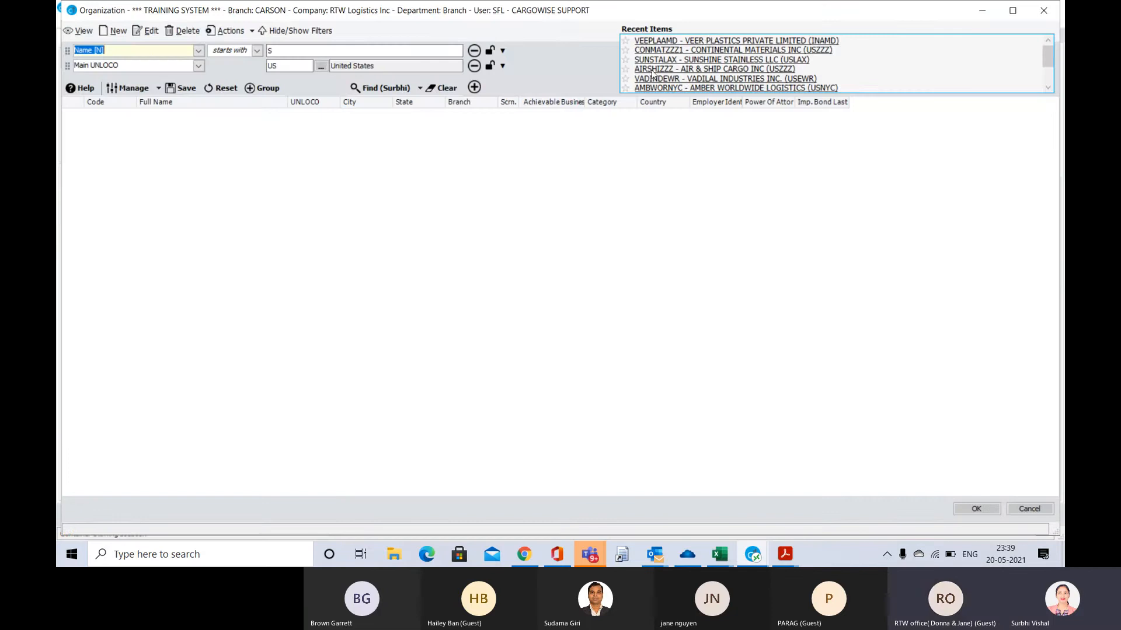
left_click(710, 41)
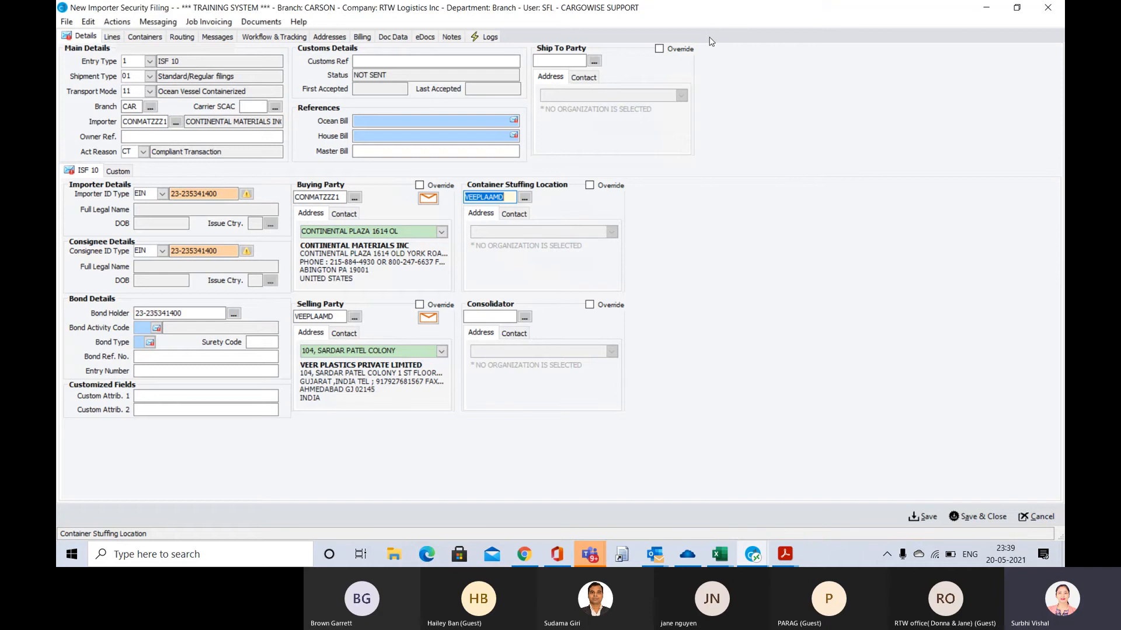
Set the Consolidator to SAR Transport System Pvt Ltd by looking up the code SARTRAN
left_click(482, 315)
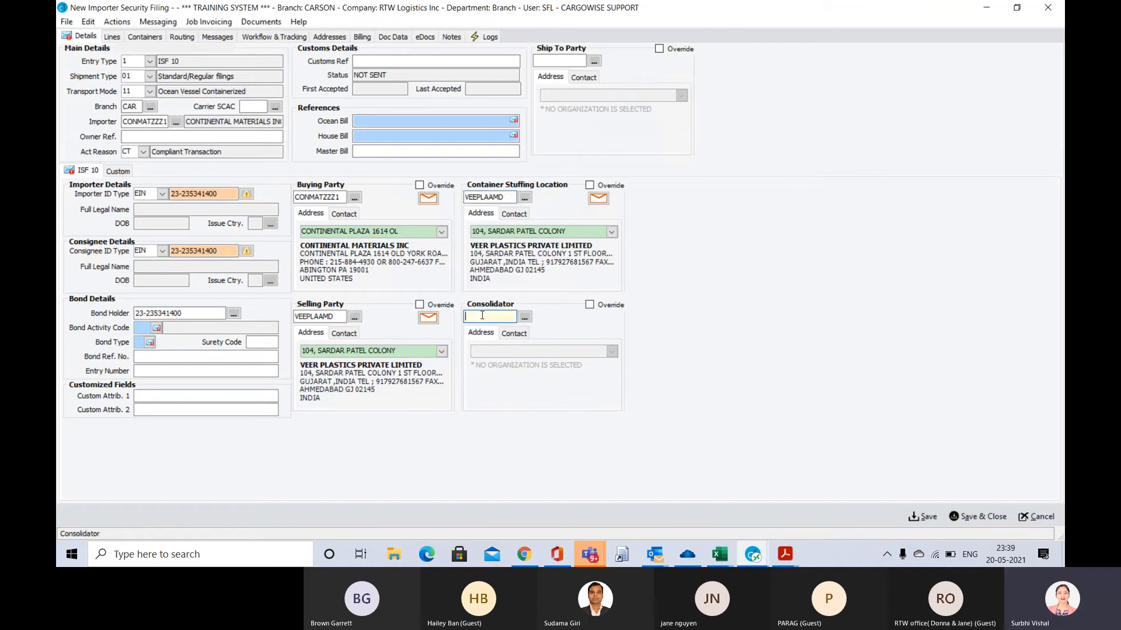
type("SART")
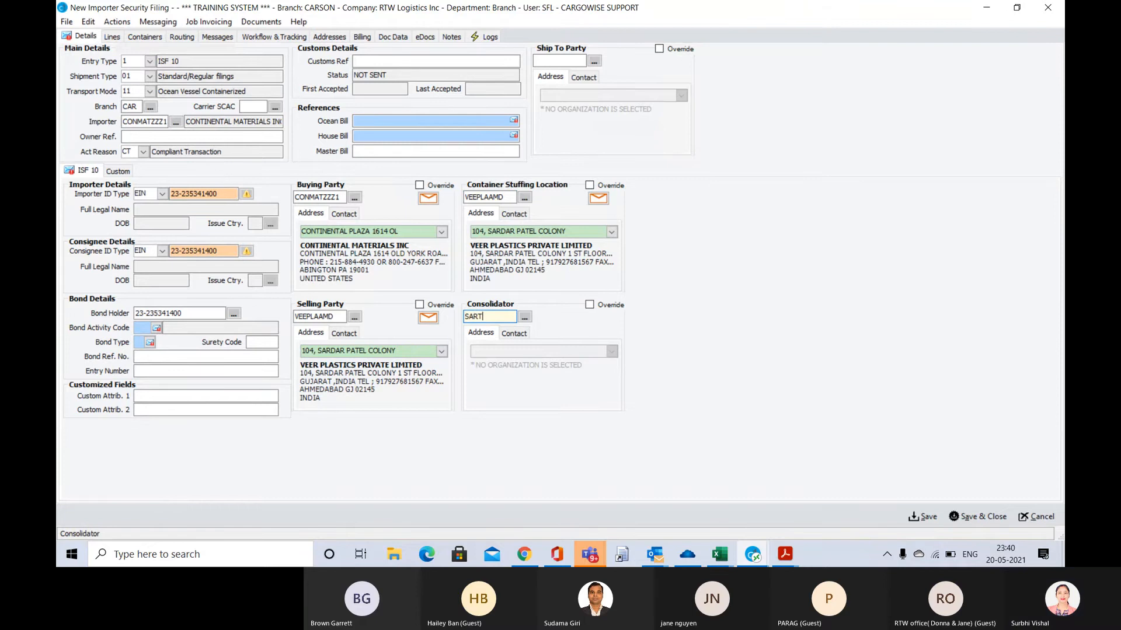
type("E")
key("BackSpace")
type("RA")
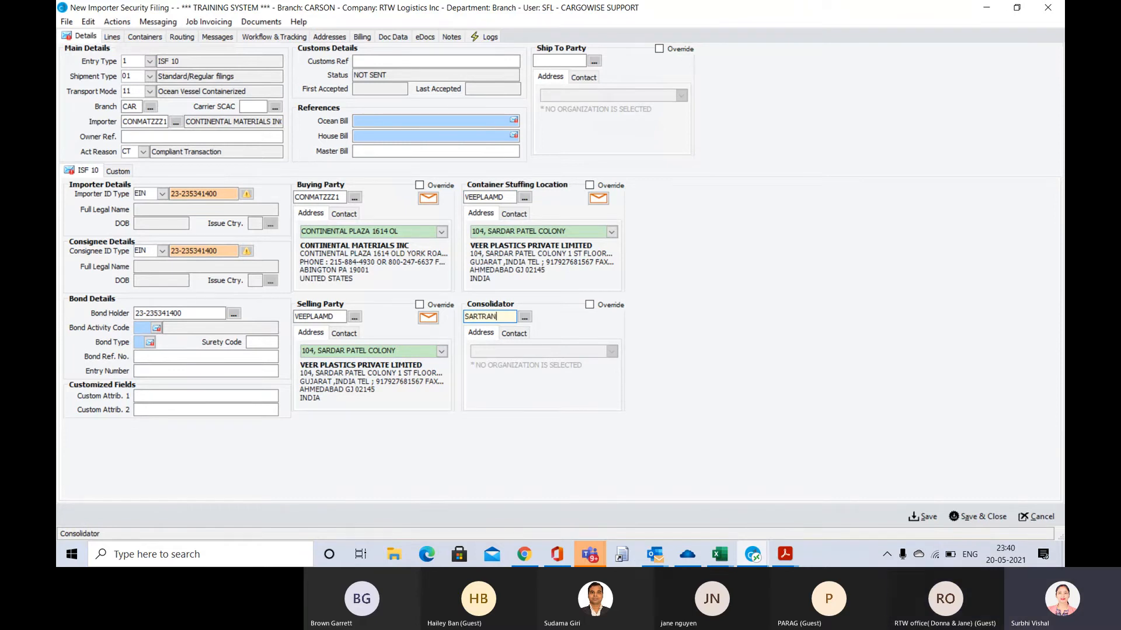
type("N")
key("Tab")
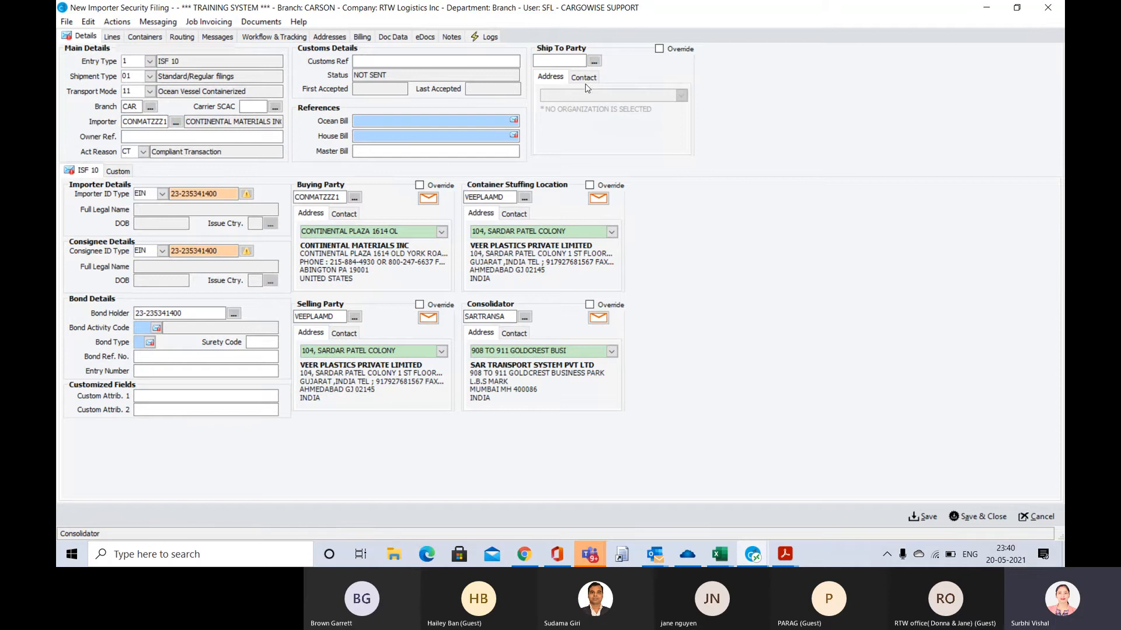
Copy the Buying Party code CONMATZZZ1 into the Ship To Party
left_click(553, 60)
left_click(557, 61)
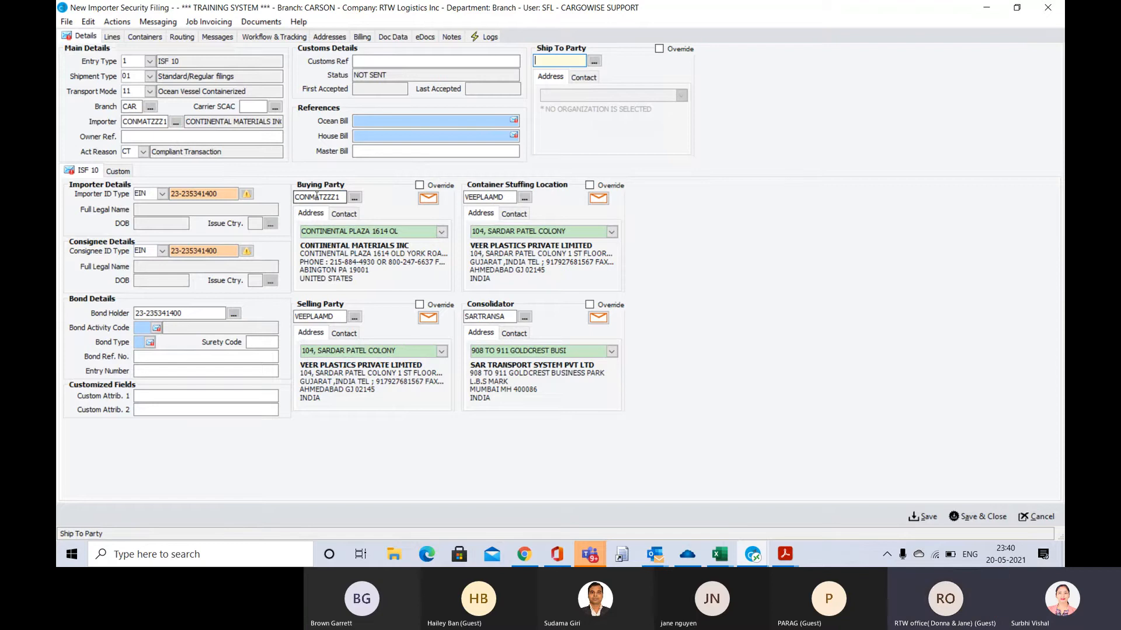
left_click(344, 196)
key("ctrl+c")
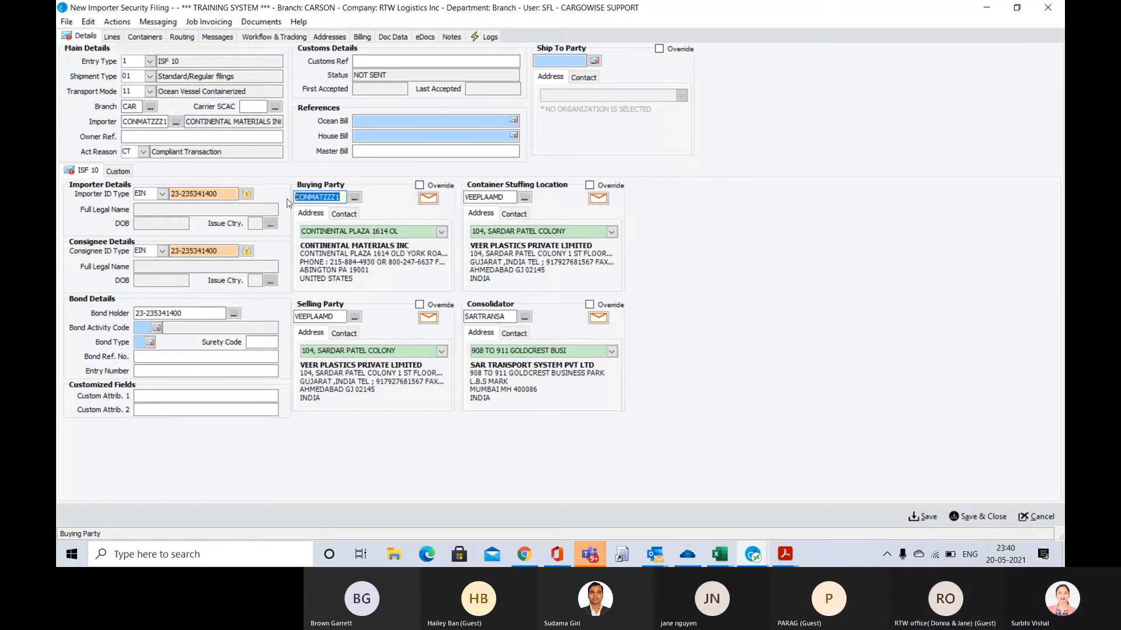
left_click(559, 60)
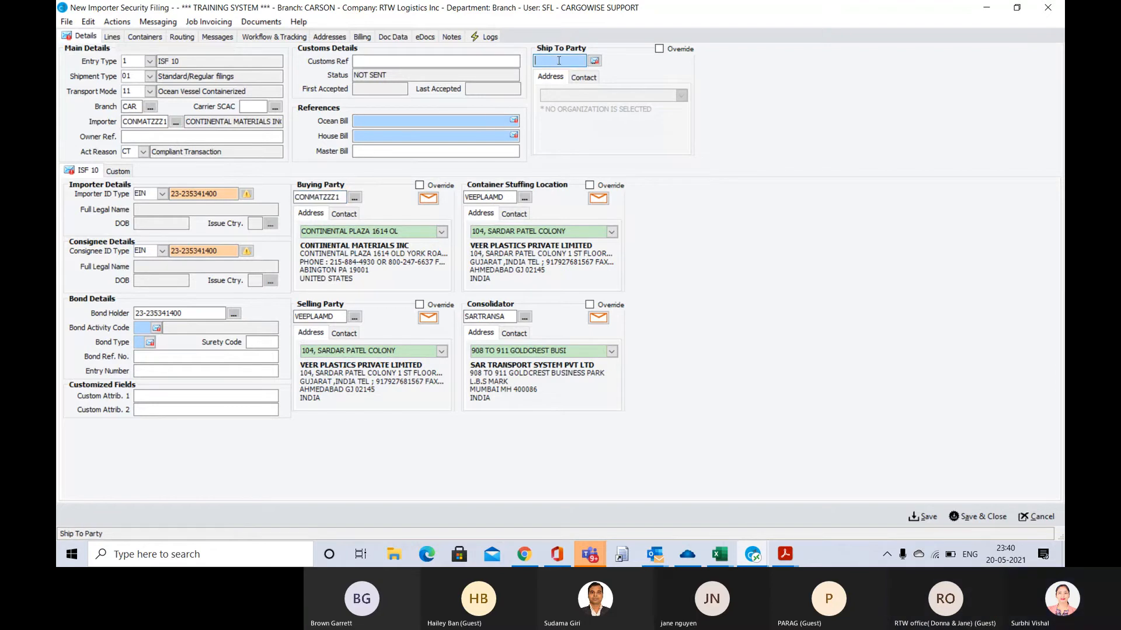
key("ctrl+v")
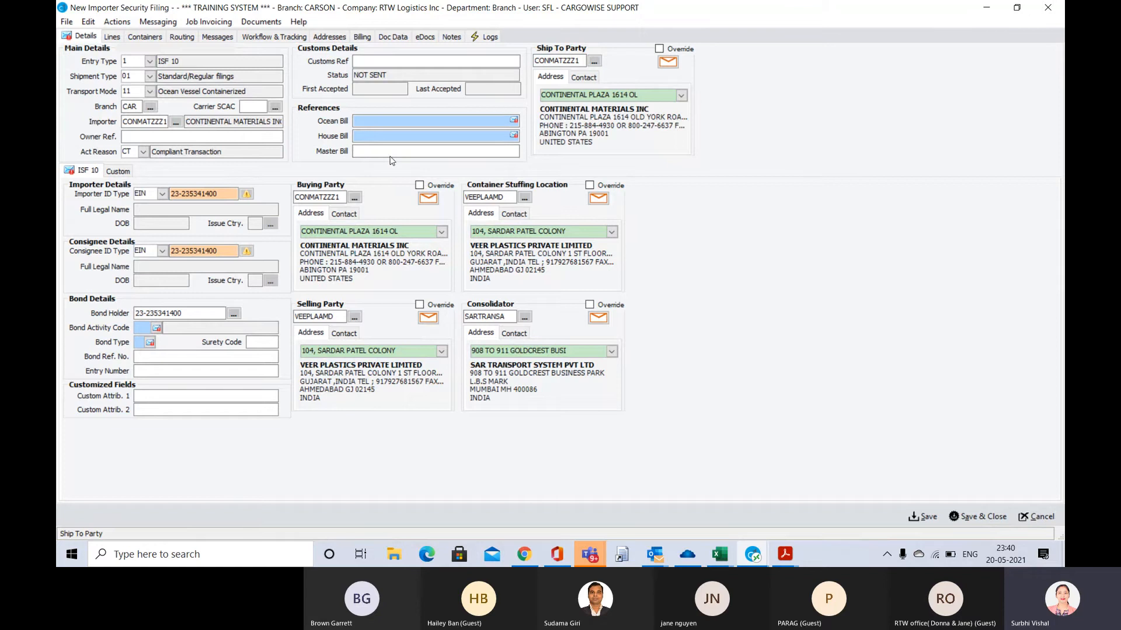
Enter SYXO2021MEM5432 as the House Bill reference
left_click(361, 136)
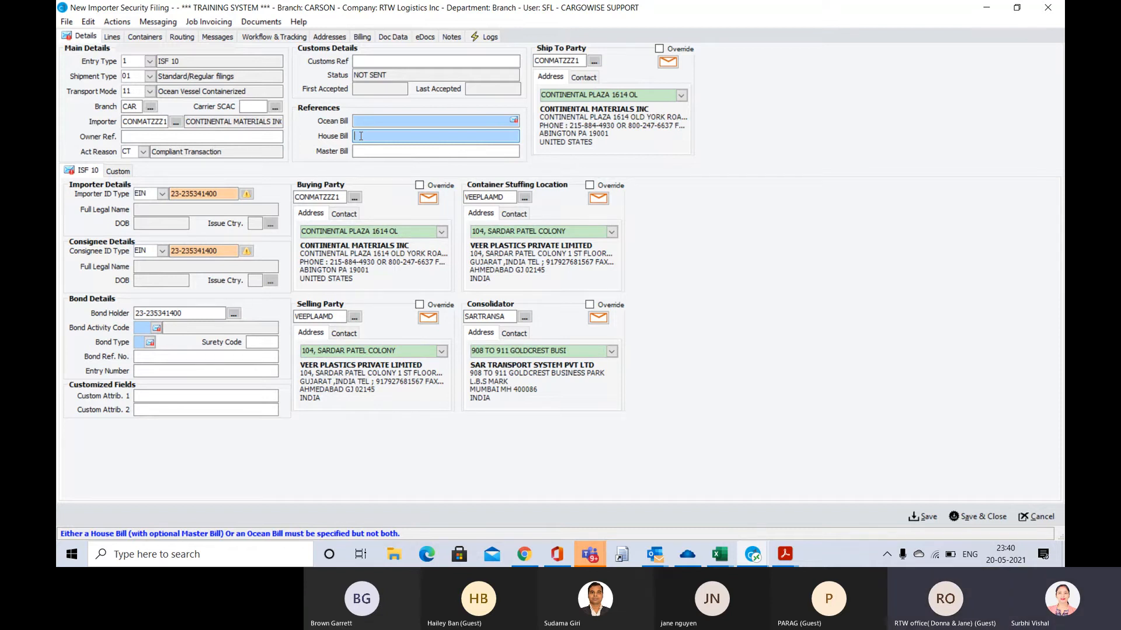
type("SY")
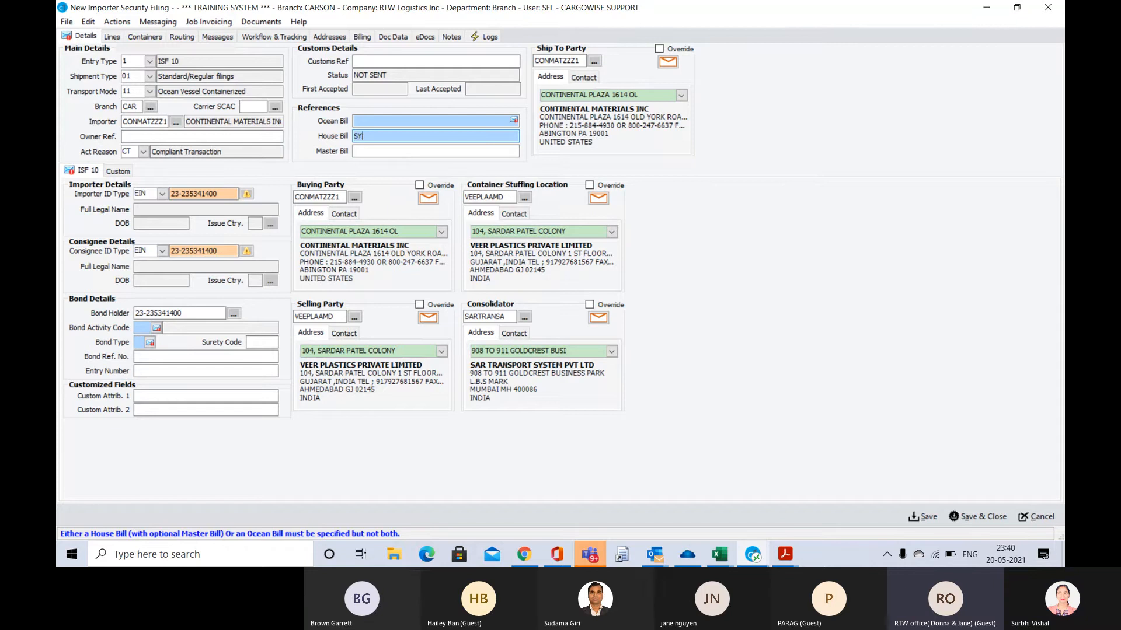
type("XO")
type("2021")
type("MEM5432")
key("Tab")
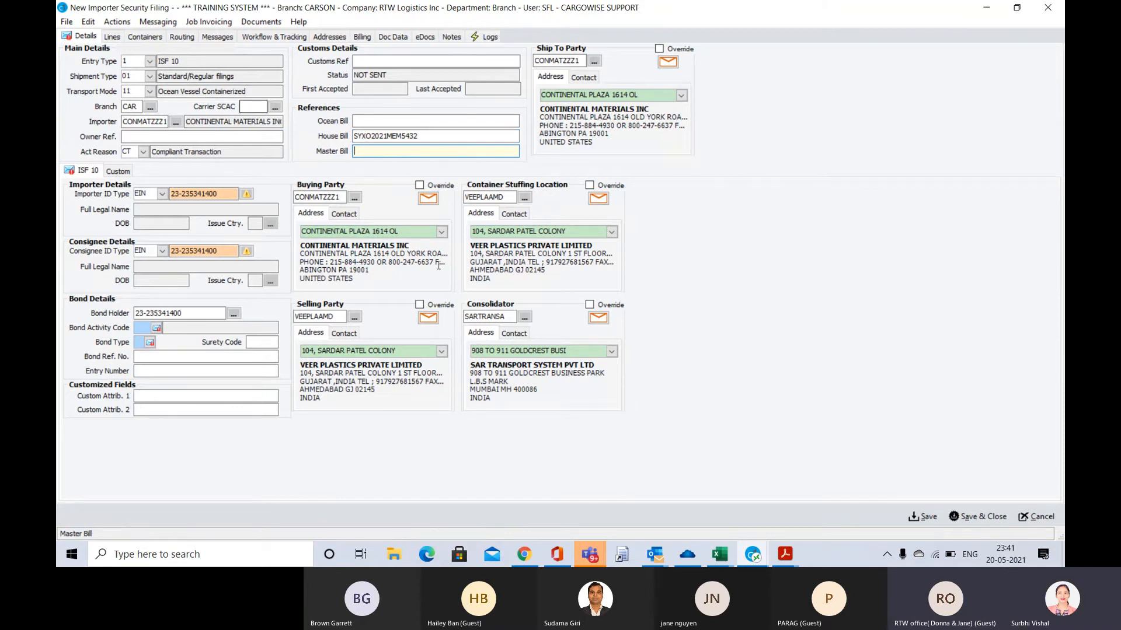
Copy the MBL number MEDUMZ633089 from the arrival notice 2021JSILA03997.pdf in Acrobat Reader into the filing's Master Bill
key("alt+Tab")
key("alt+Tab")
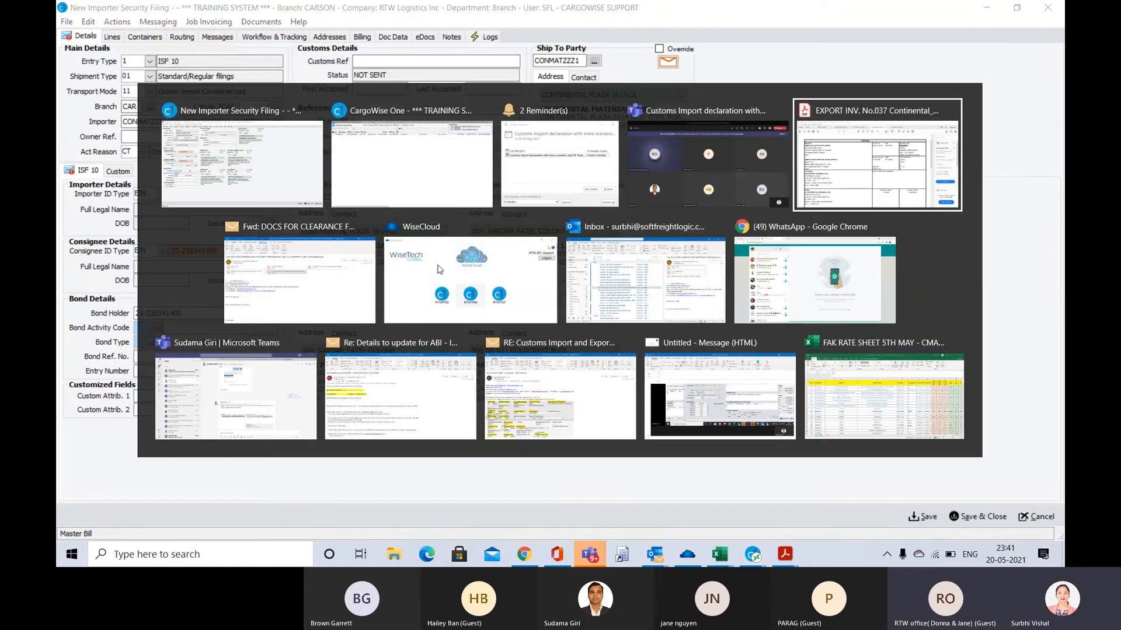
left_click(316, 41)
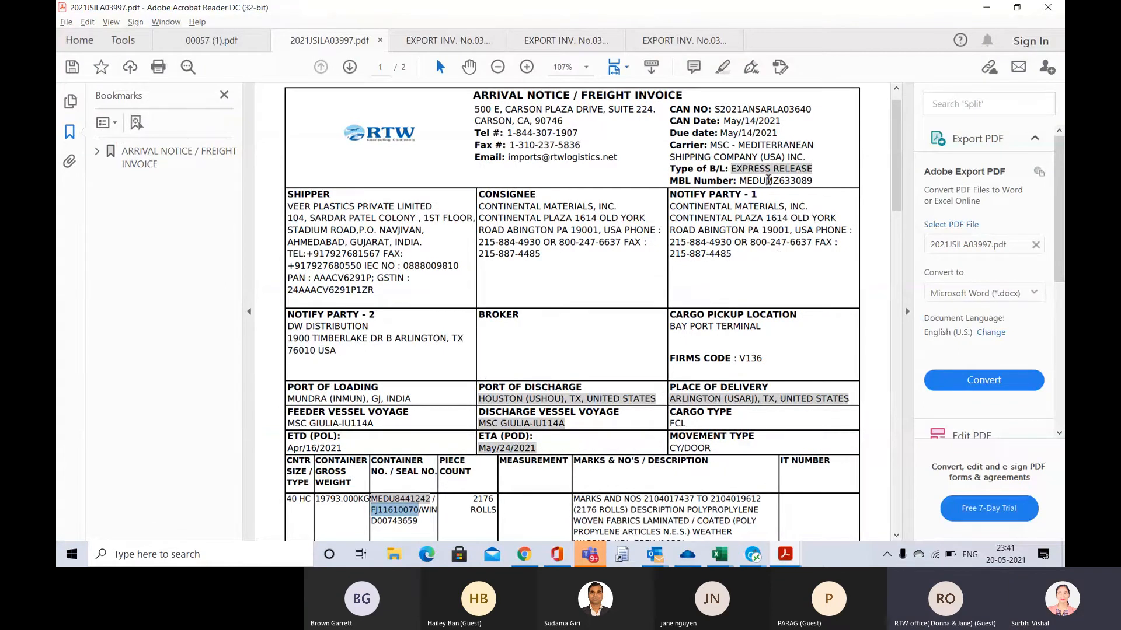
double_click(768, 182)
key("ctrl+c")
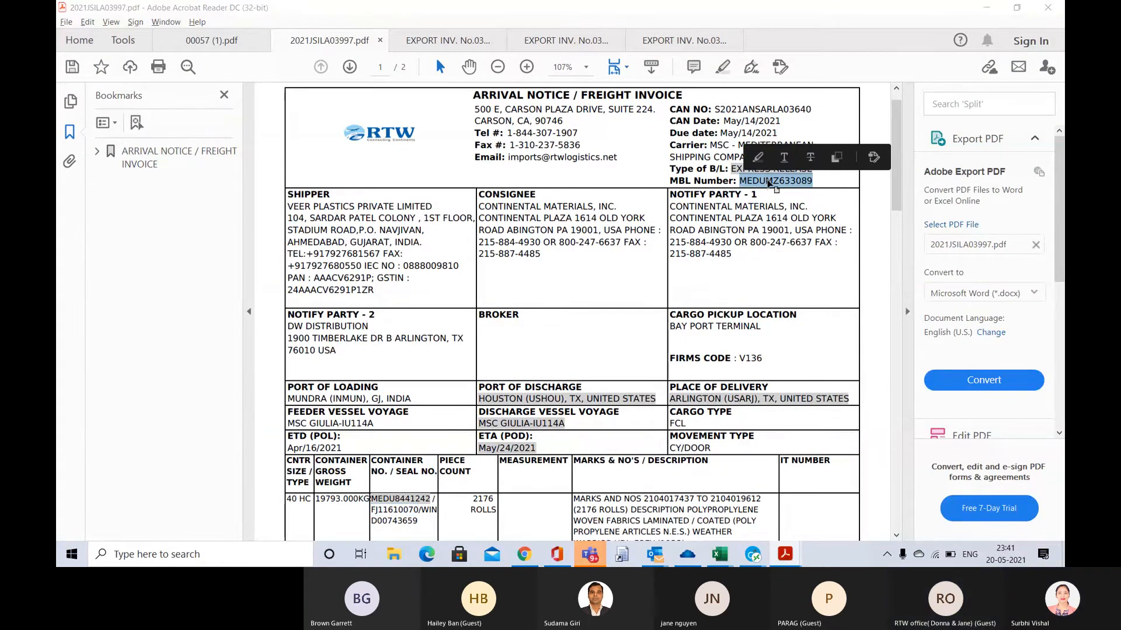
key("alt+Tab")
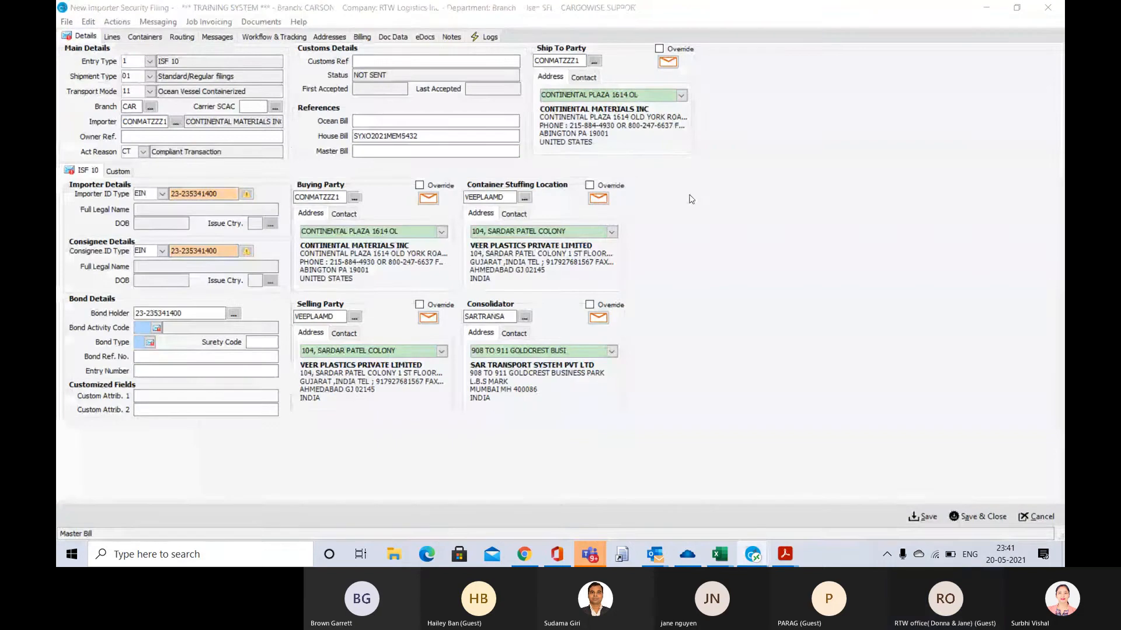
left_click(505, 149)
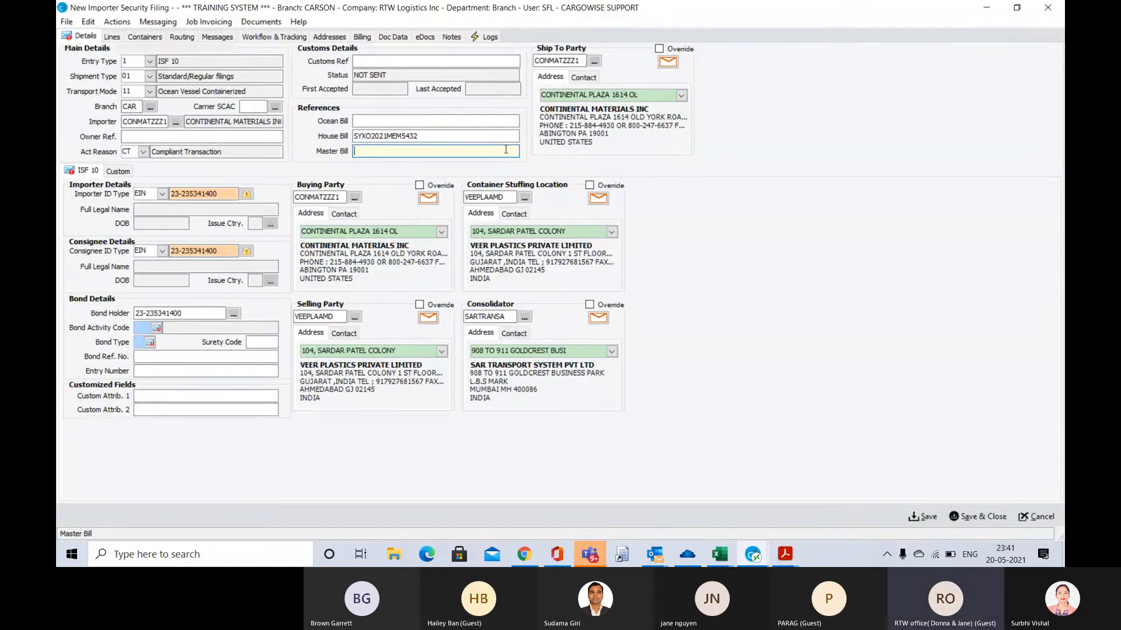
key("ctrl+v")
key("Tab")
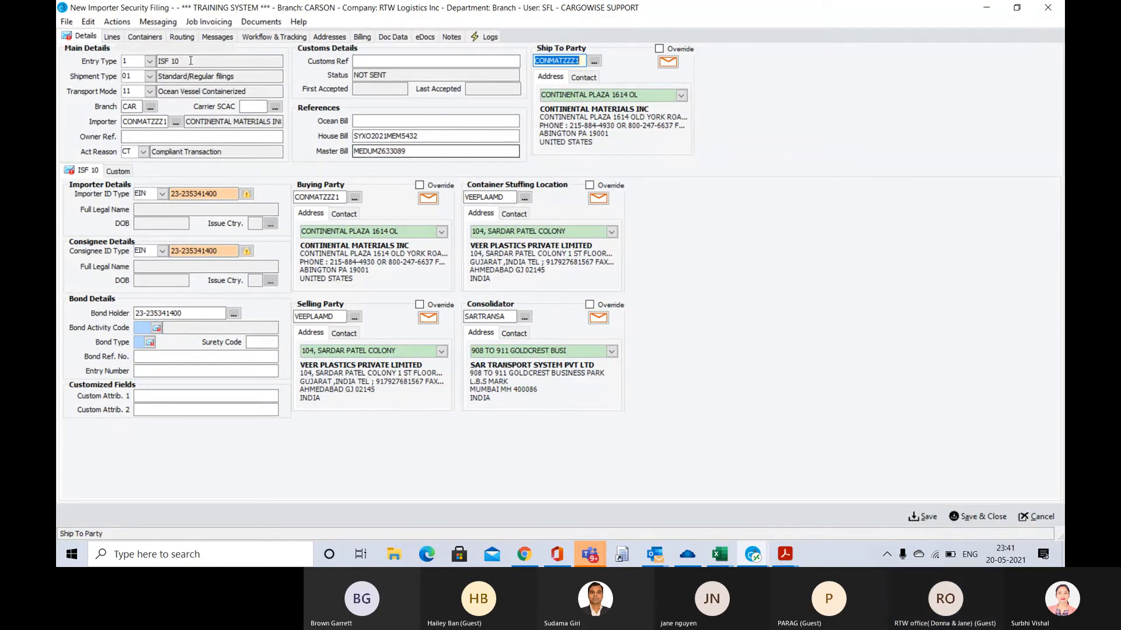
Set the Carrier SCAC in the main details to MEDU
left_click(248, 105)
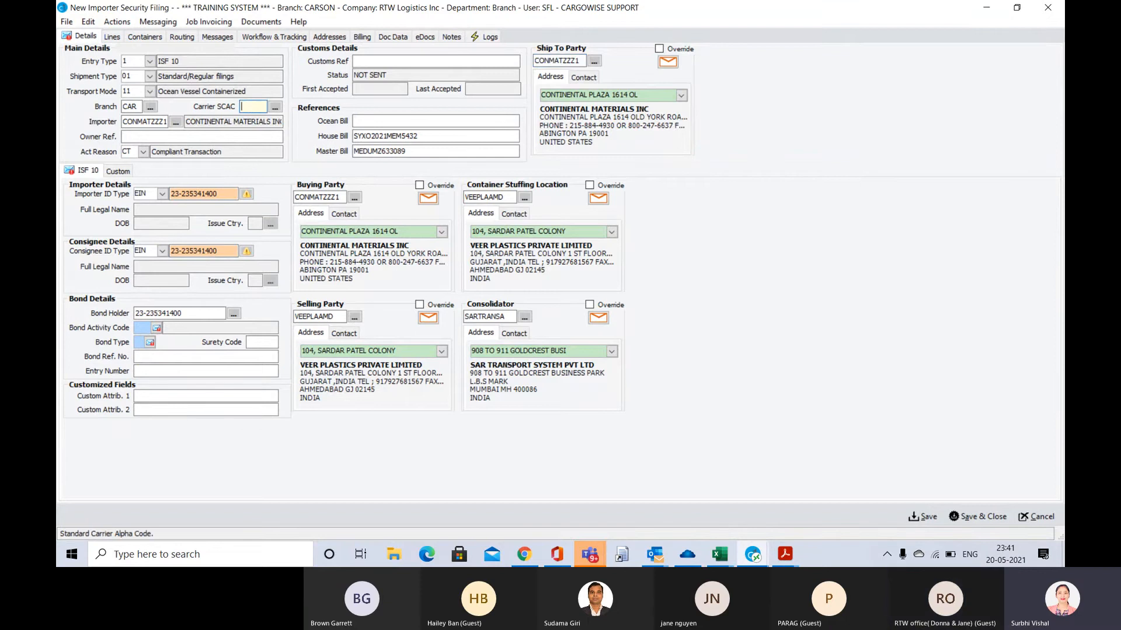
type("MEDU")
key("Tab")
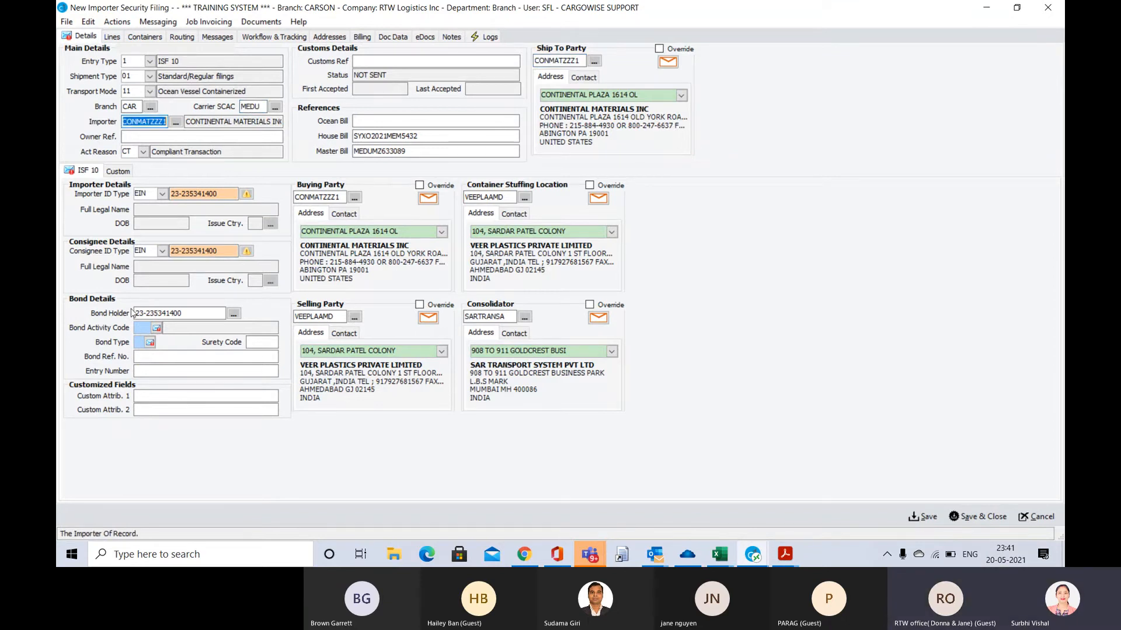
Set the Bond Activity Code to 01, Importer or Broker, and the Bond Type to 8, Continuous Bond
left_click(155, 328)
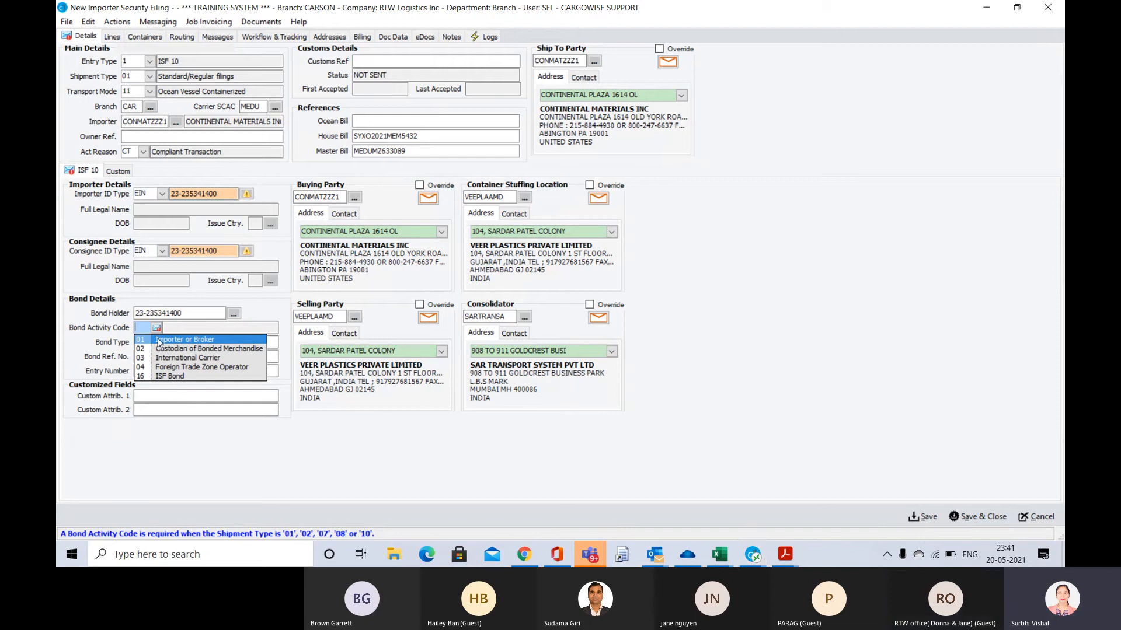
left_click(159, 342)
left_click(150, 343)
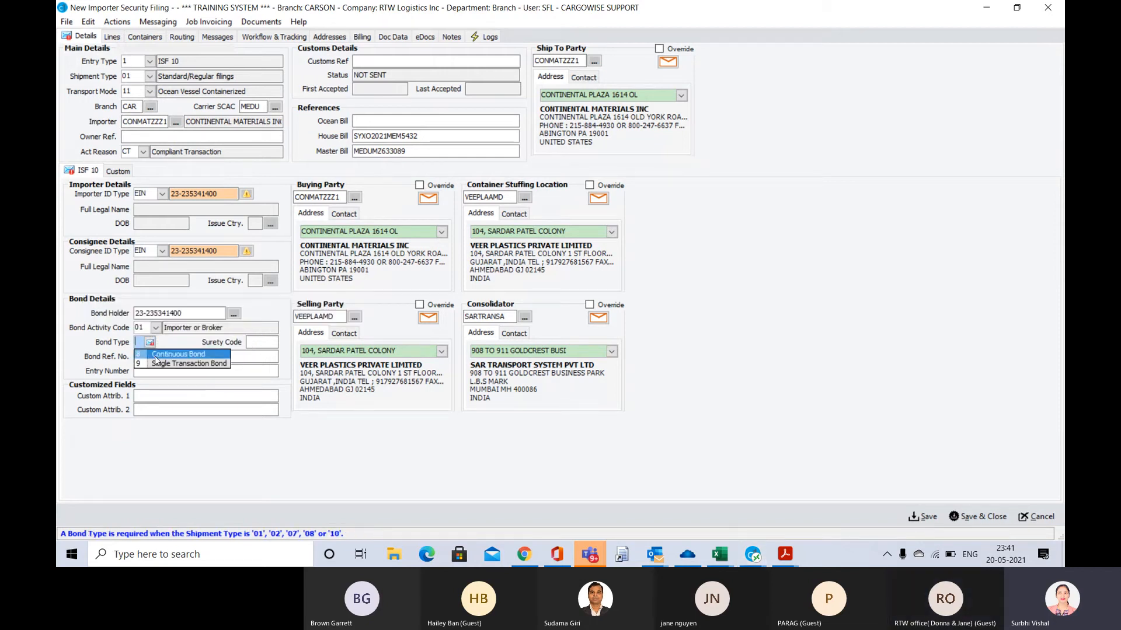
left_click(156, 356)
key("Tab")
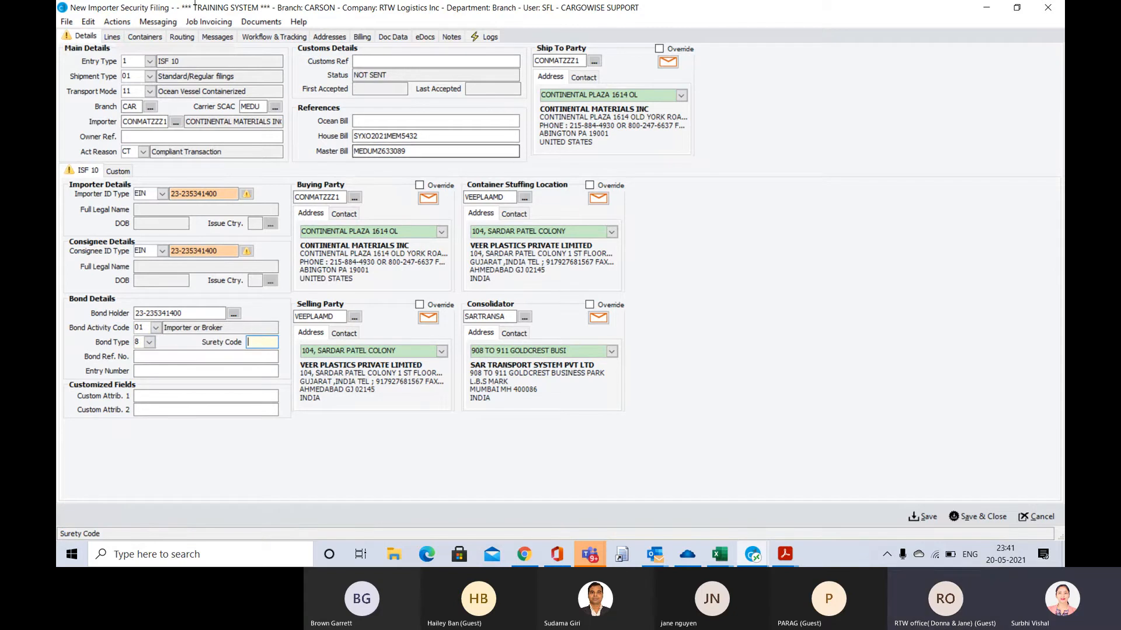
left_click(113, 39)
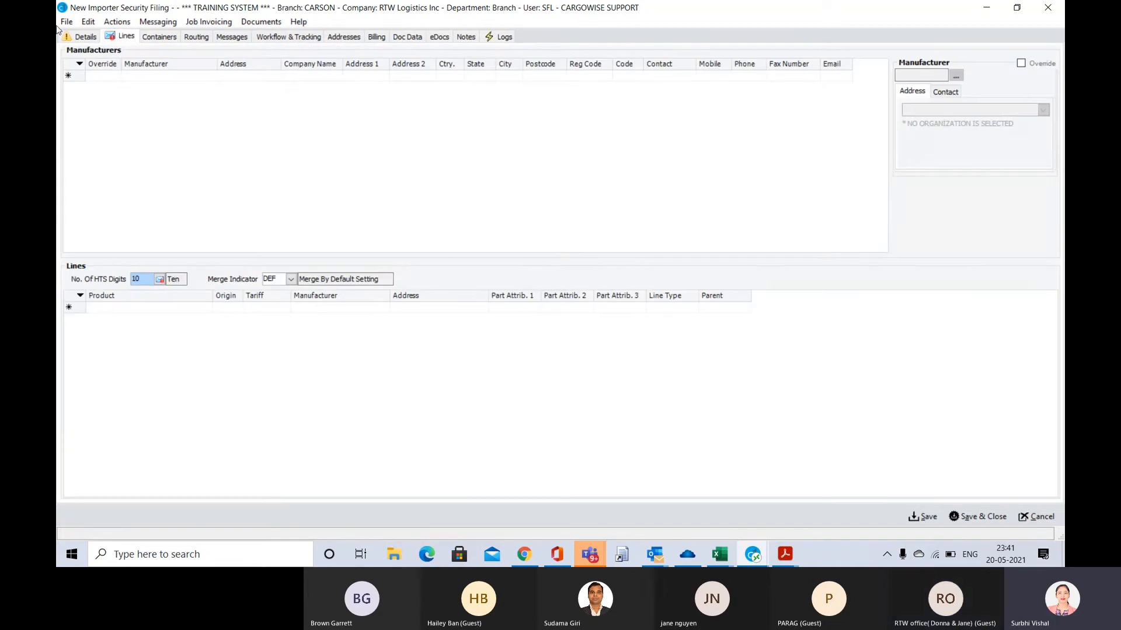
left_click(86, 37)
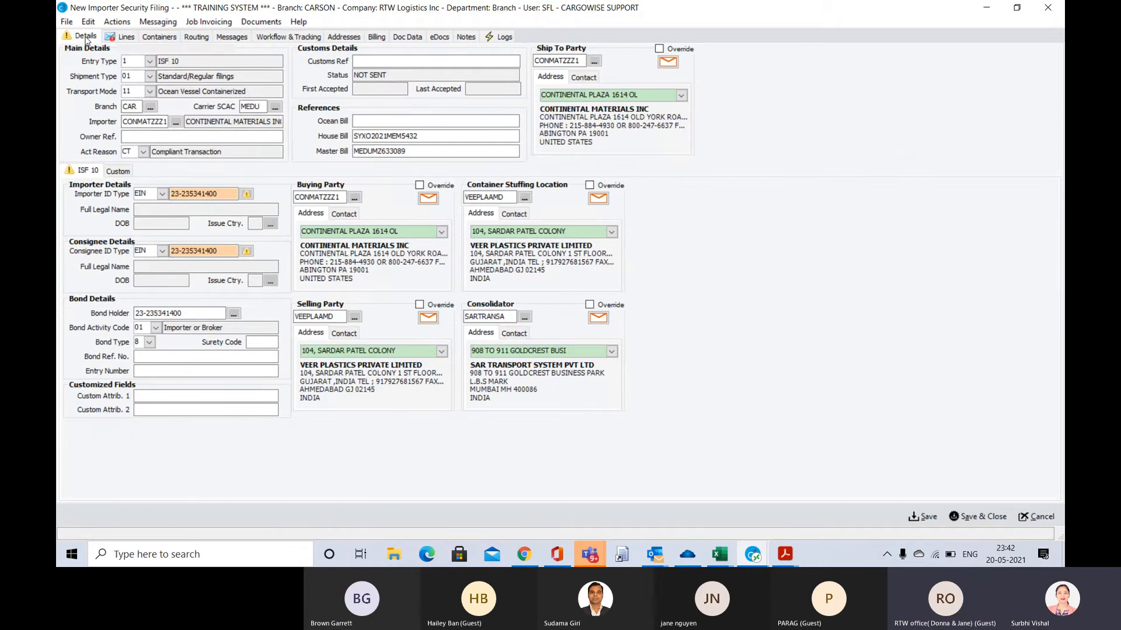
left_click(588, 556)
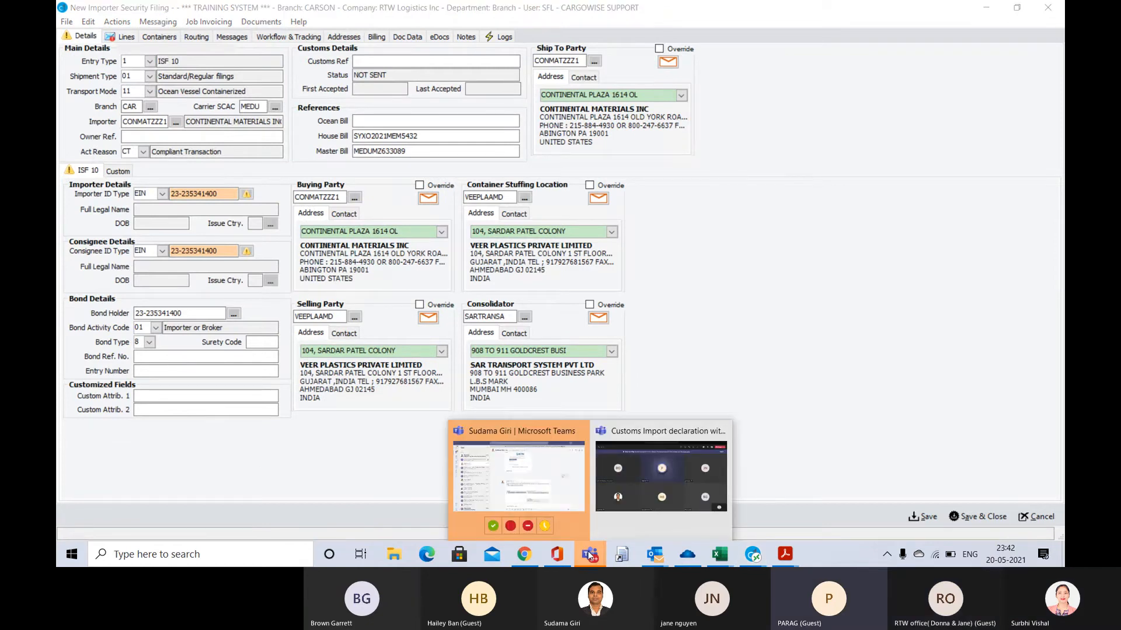
left_click(639, 472)
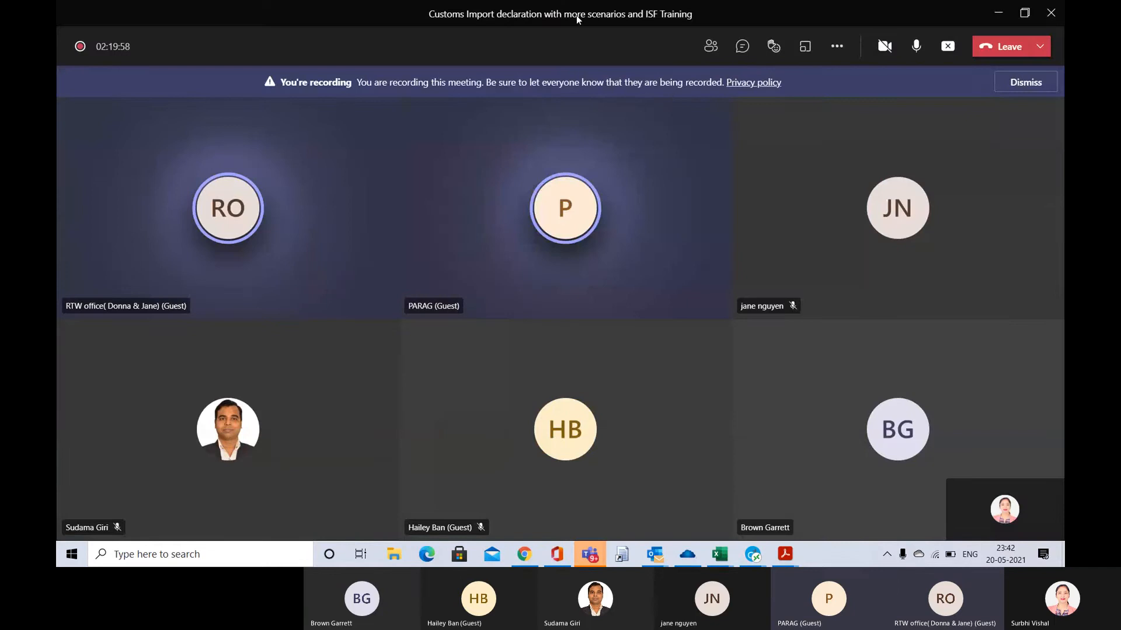
key("alt+Tab")
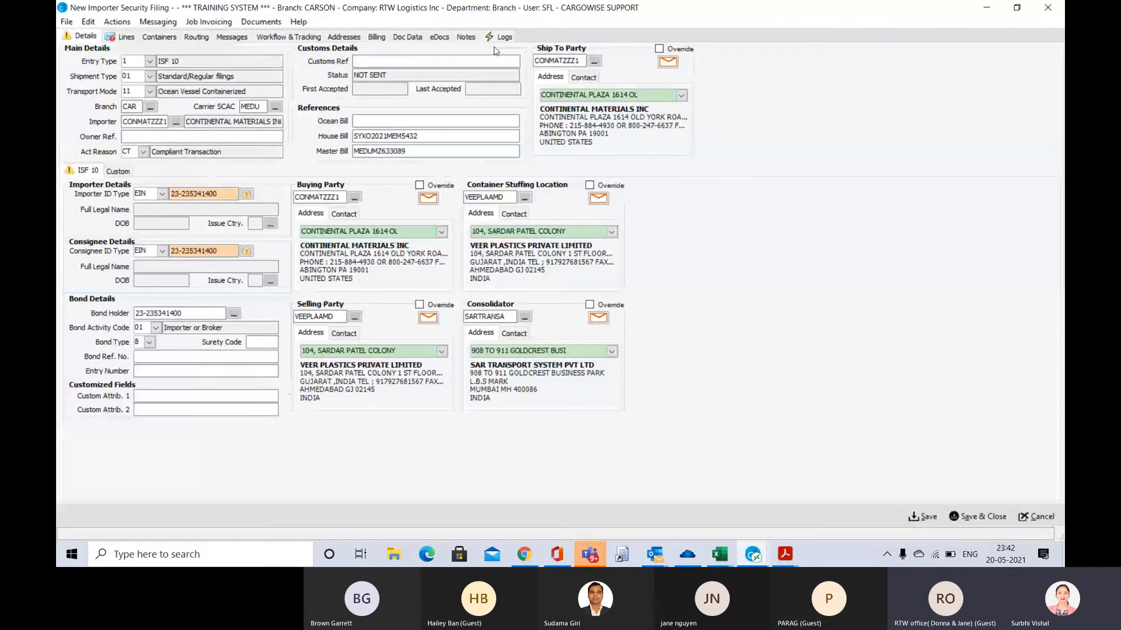
Add a manufacturer to the filing's lines, using the Selling Party code VEEPLAAMD copied from the filing details
left_click(125, 37)
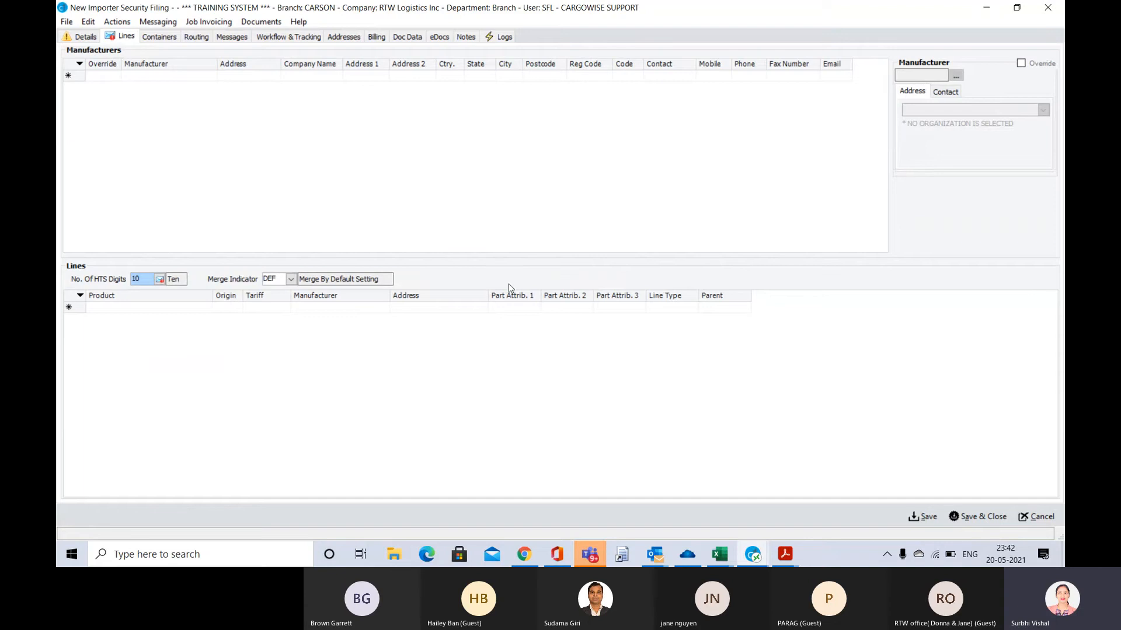
left_click(101, 77)
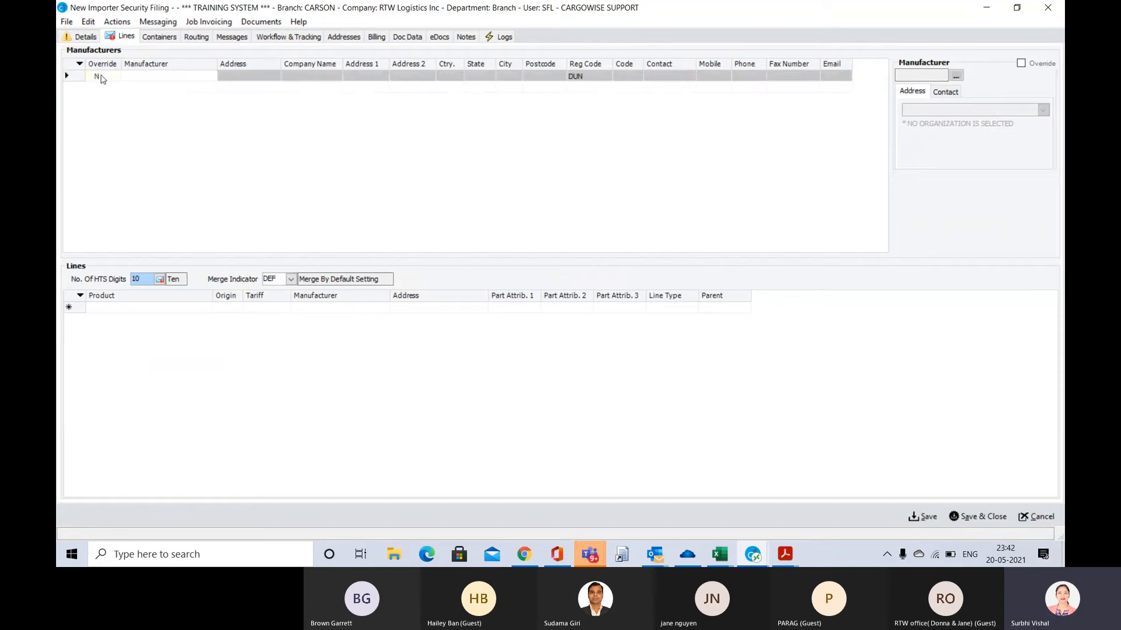
left_click(151, 77)
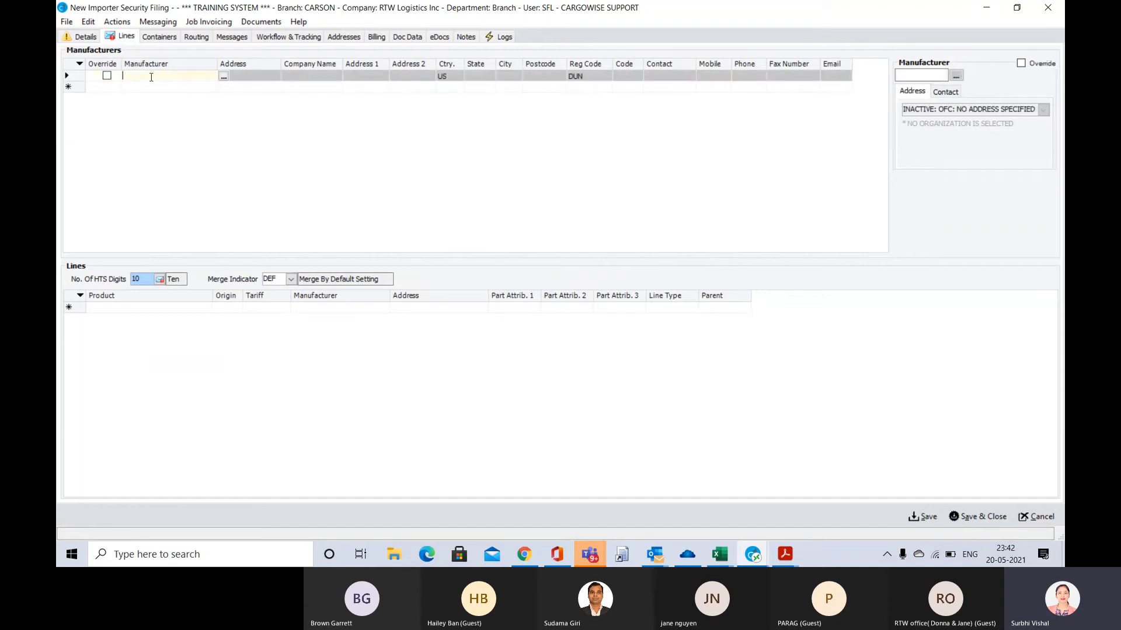
left_click(85, 36)
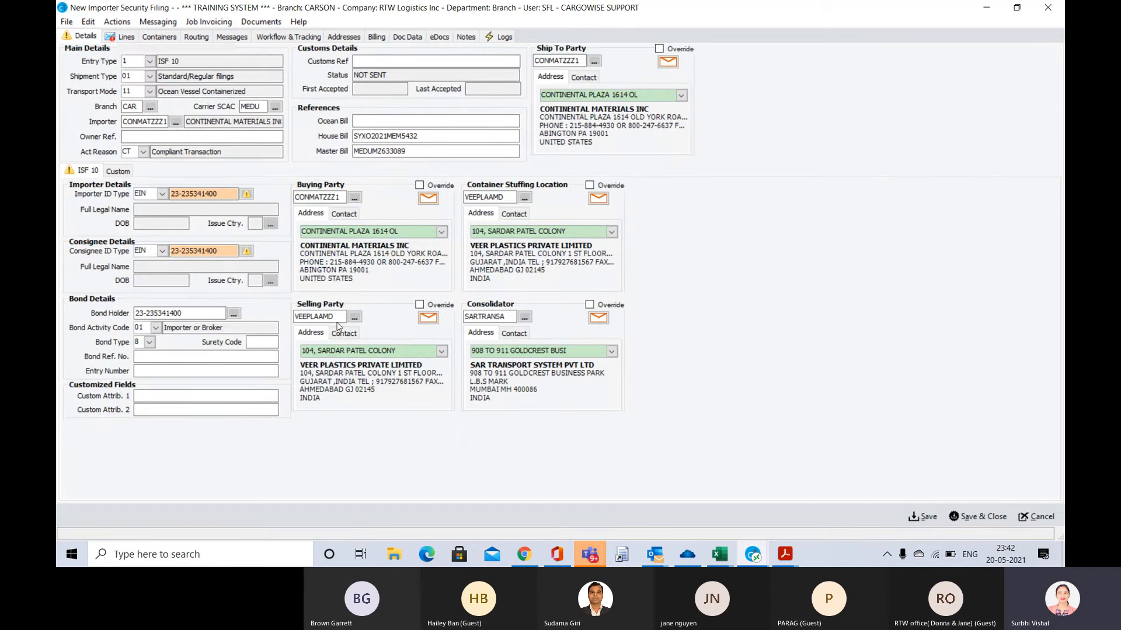
left_click_drag(337, 320, 279, 326)
key("ctrl+c")
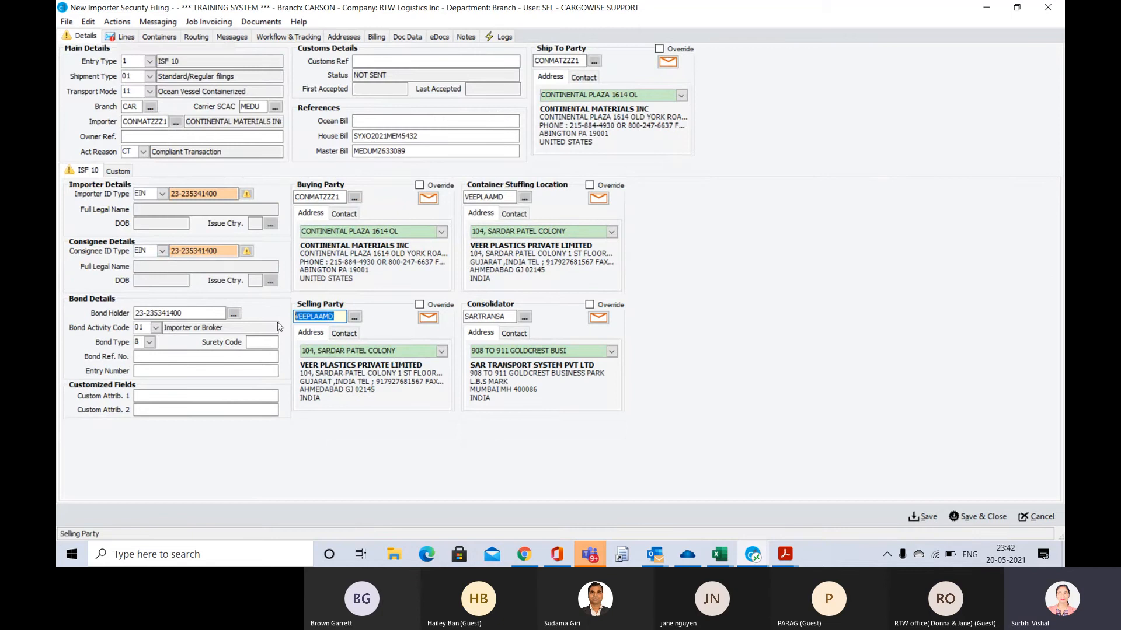
left_click(126, 37)
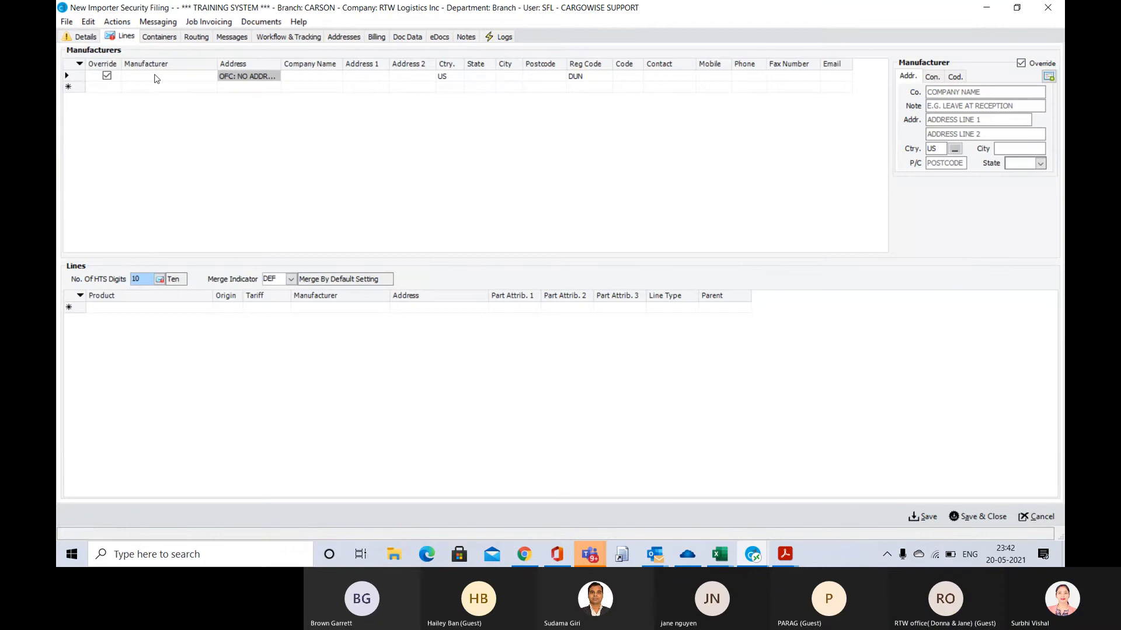
key("ctrl+v")
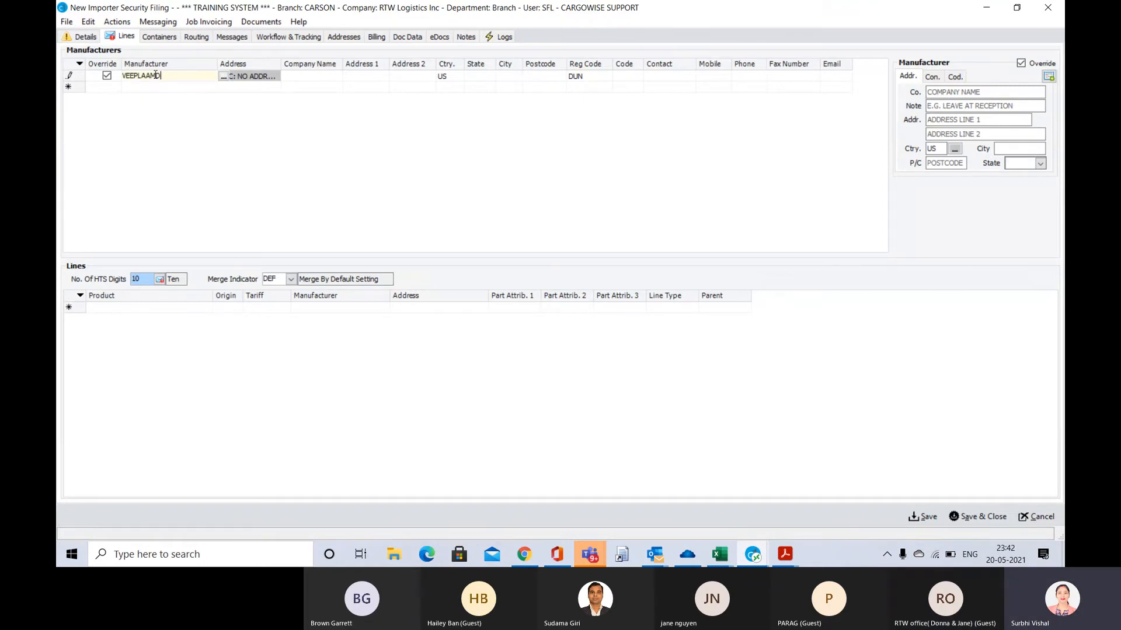
key("Tab")
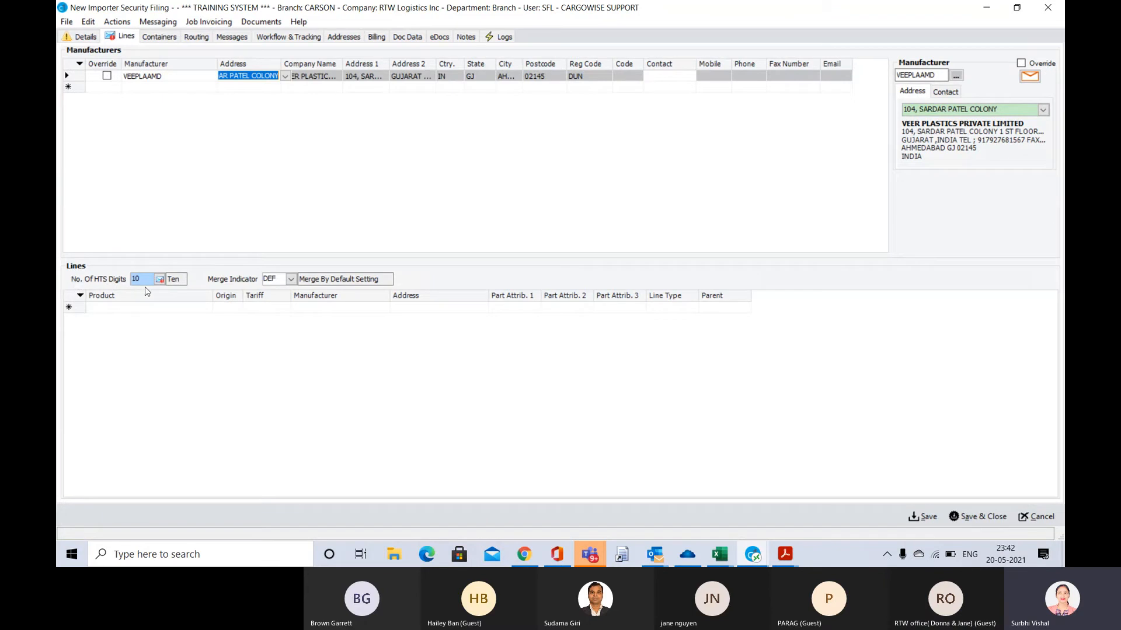
left_click(269, 308)
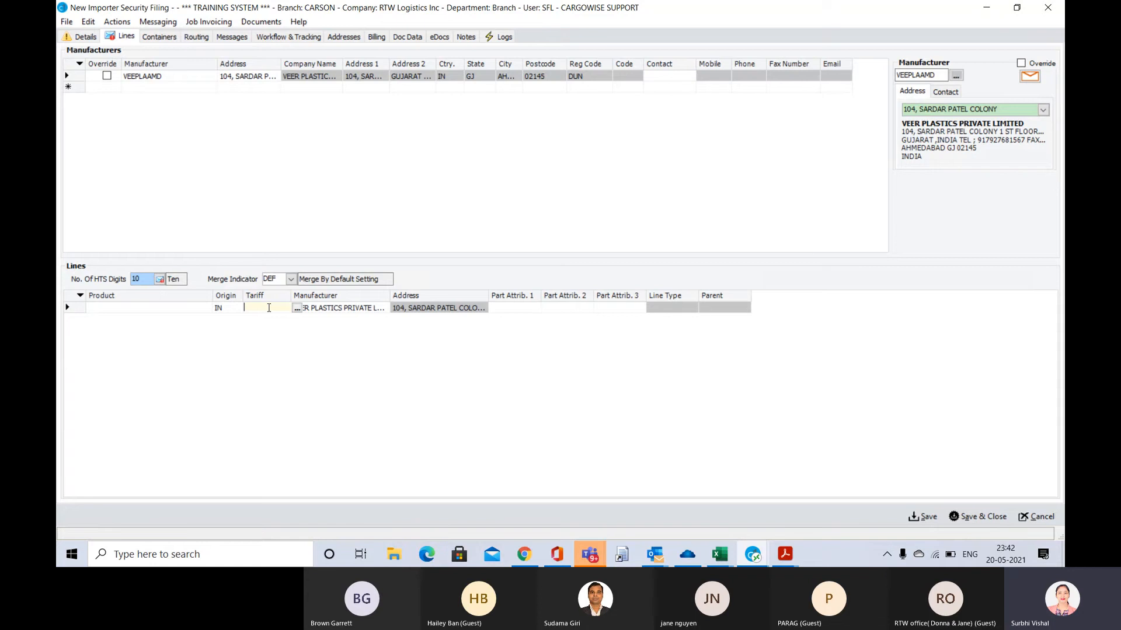
key("alt+Tab")
key("alt+Tab")
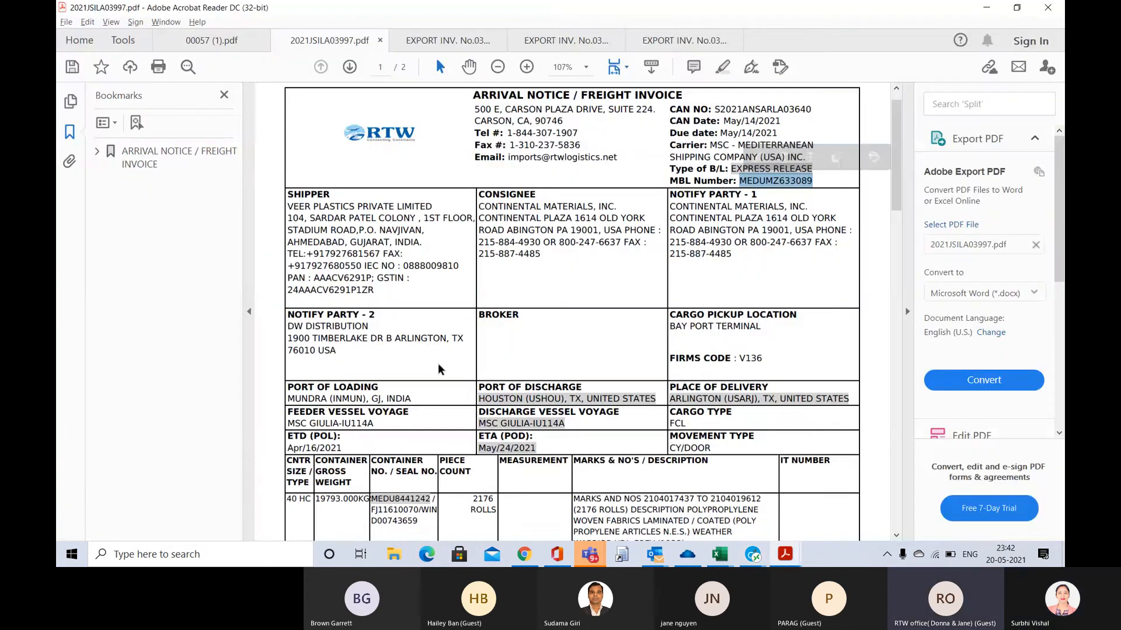
scroll(440, 369, "down", 1)
key("alt+Tab")
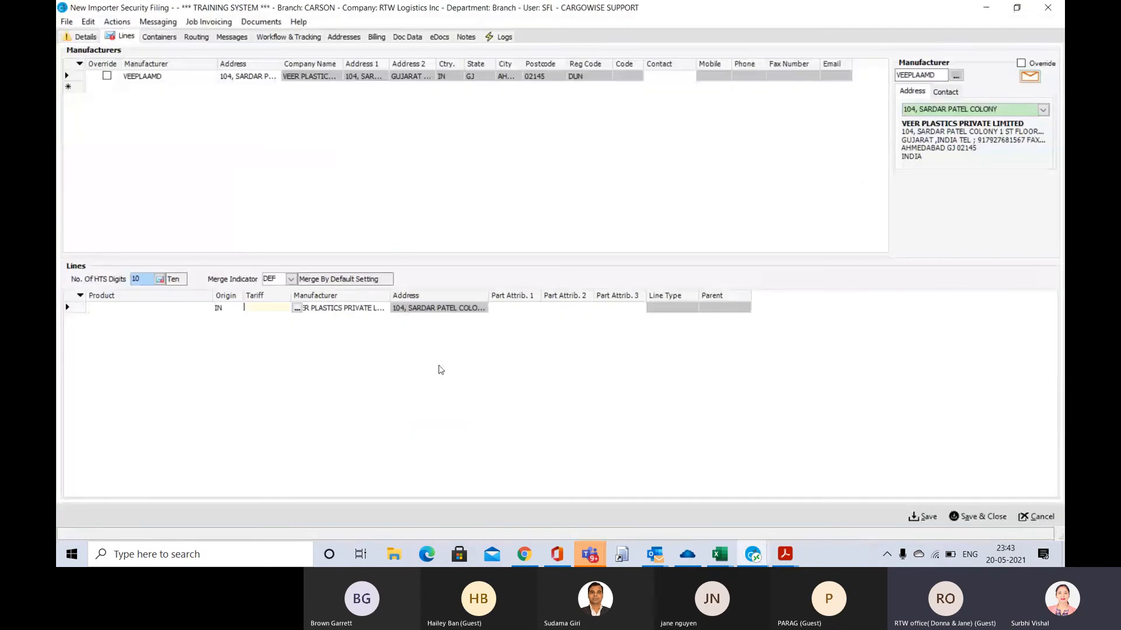
type("5903")
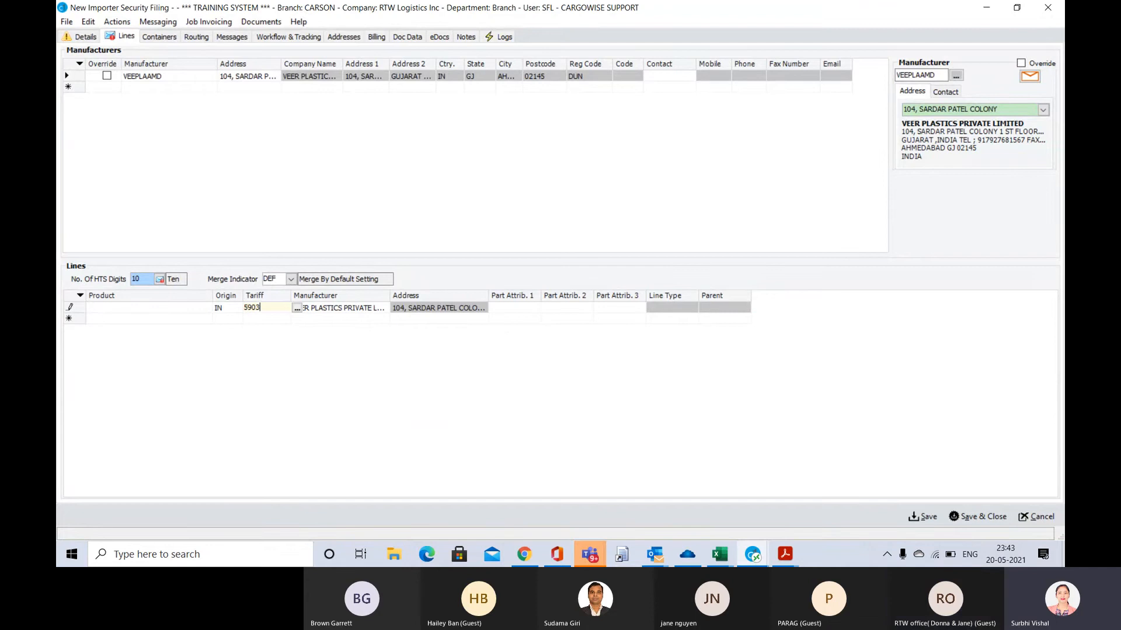
type("903")
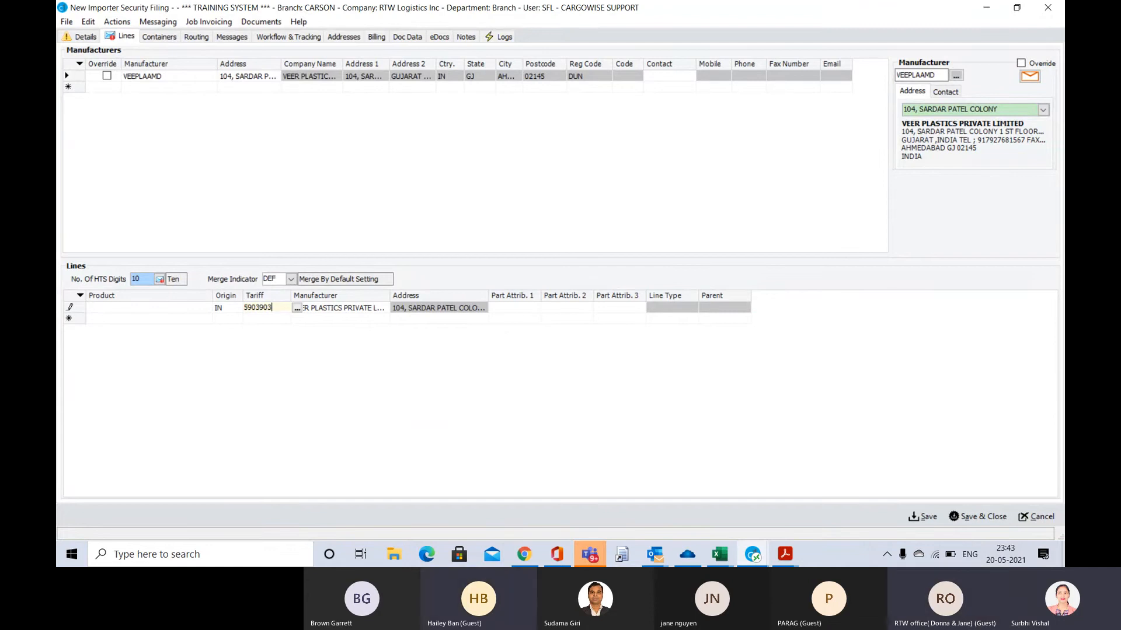
type("090")
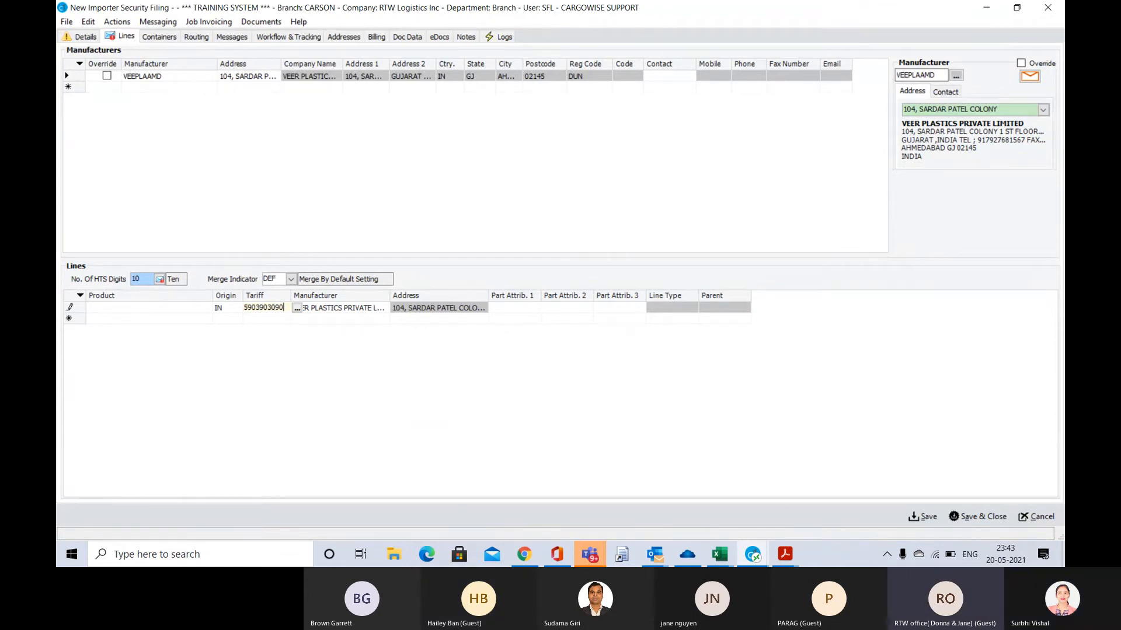
key("Tab")
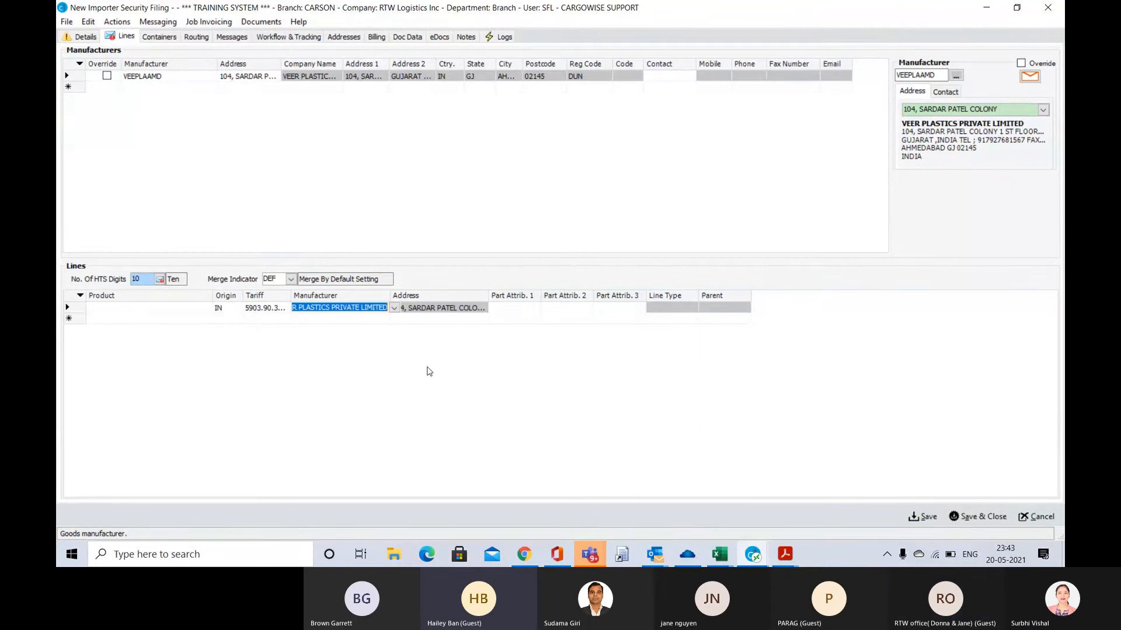
left_click(159, 279)
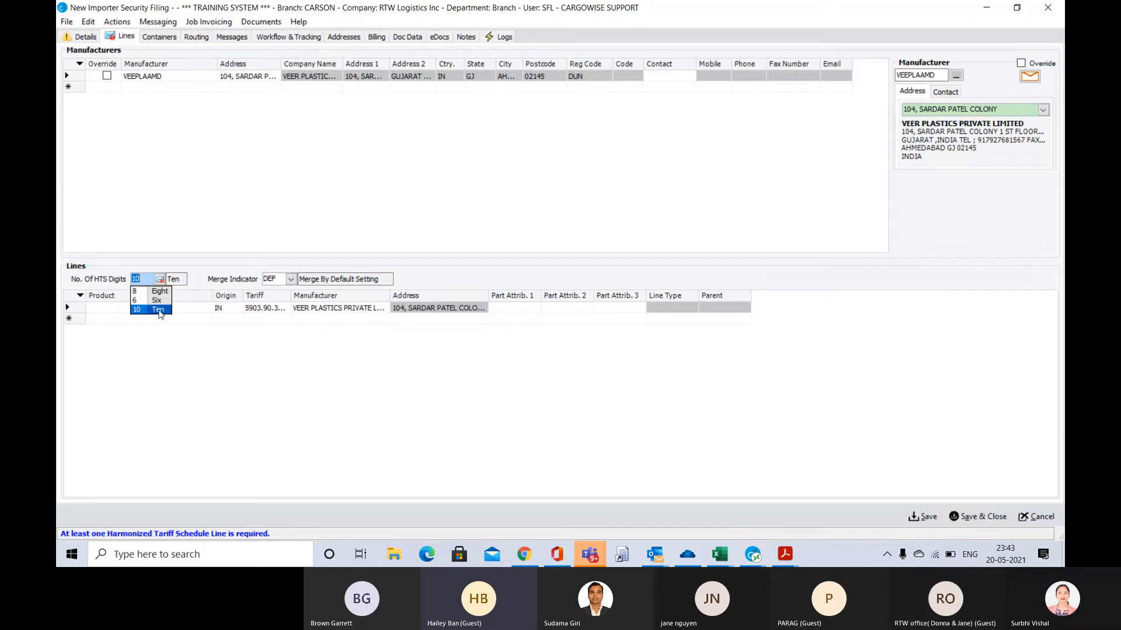
left_click(159, 310)
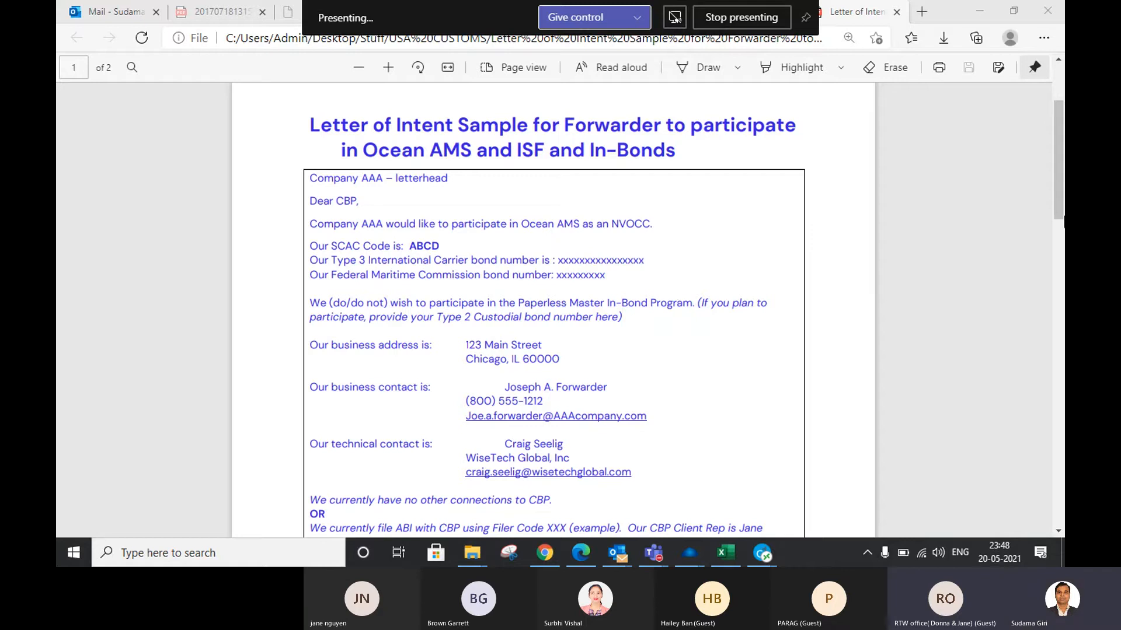
Read through the Letter of Intent sample for forwarders participating in Ocean AMS, ISF and In-Bonds, including the ABI and ISF-only filer clauses
scroll(1062, 171, "down", 1)
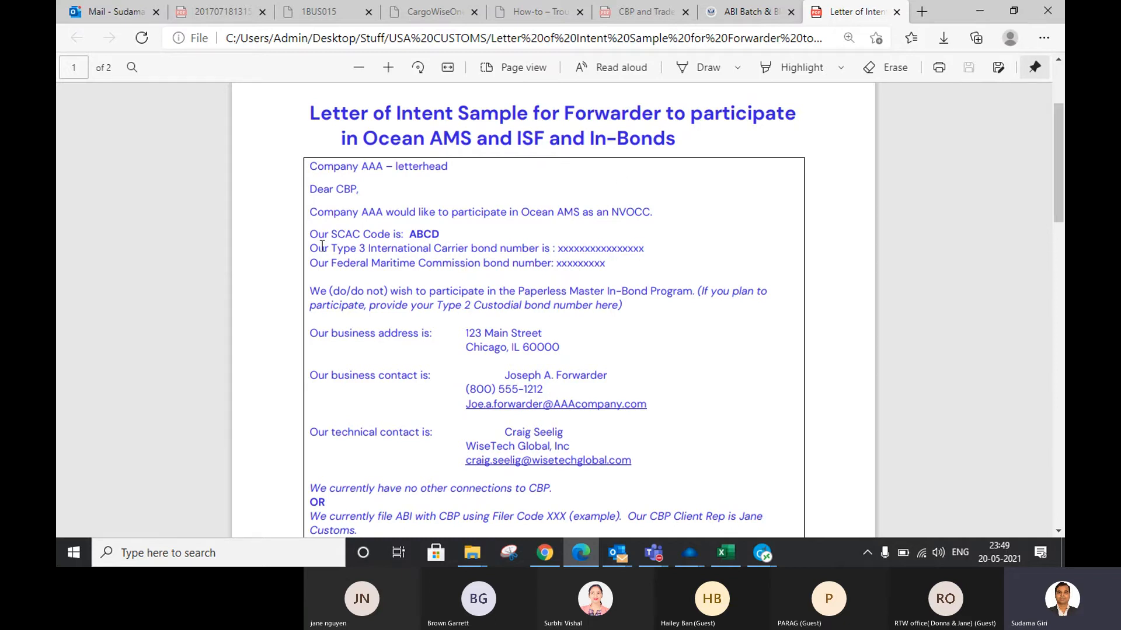
scroll(442, 244, "down", 1)
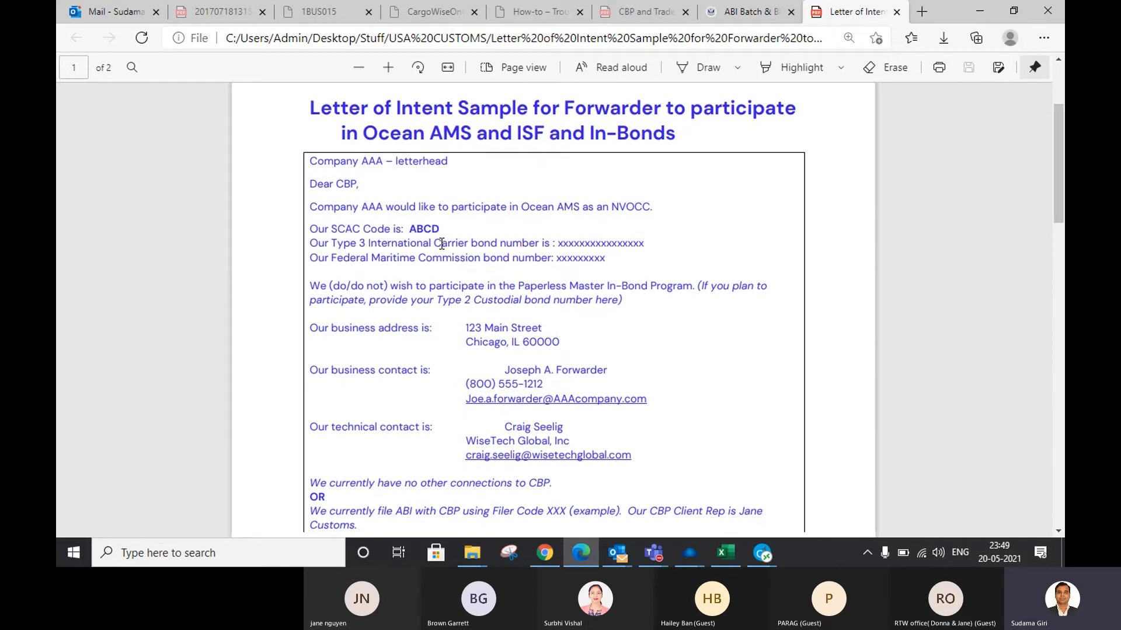
scroll(442, 244, "down", 10)
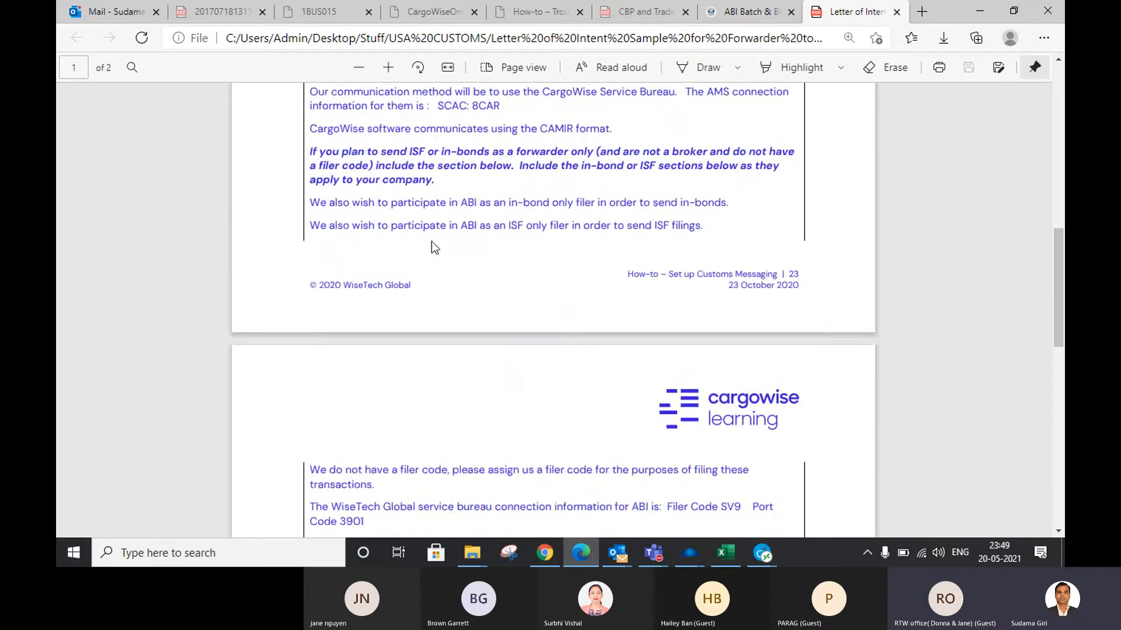
scroll(433, 248, "up", 2)
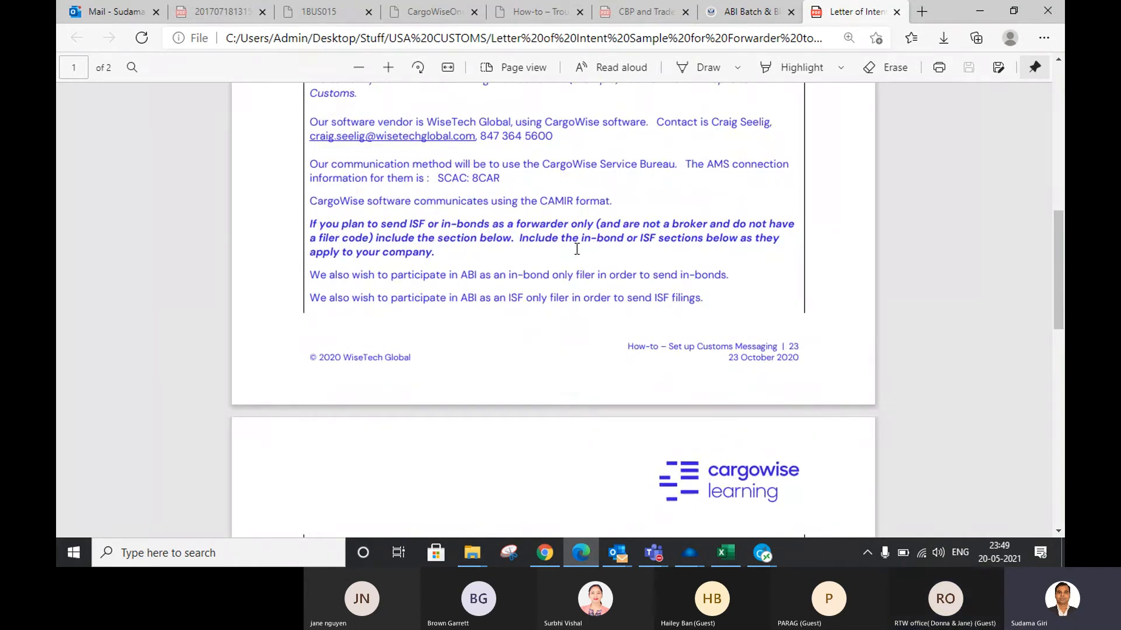
scroll(496, 314, "down", 4)
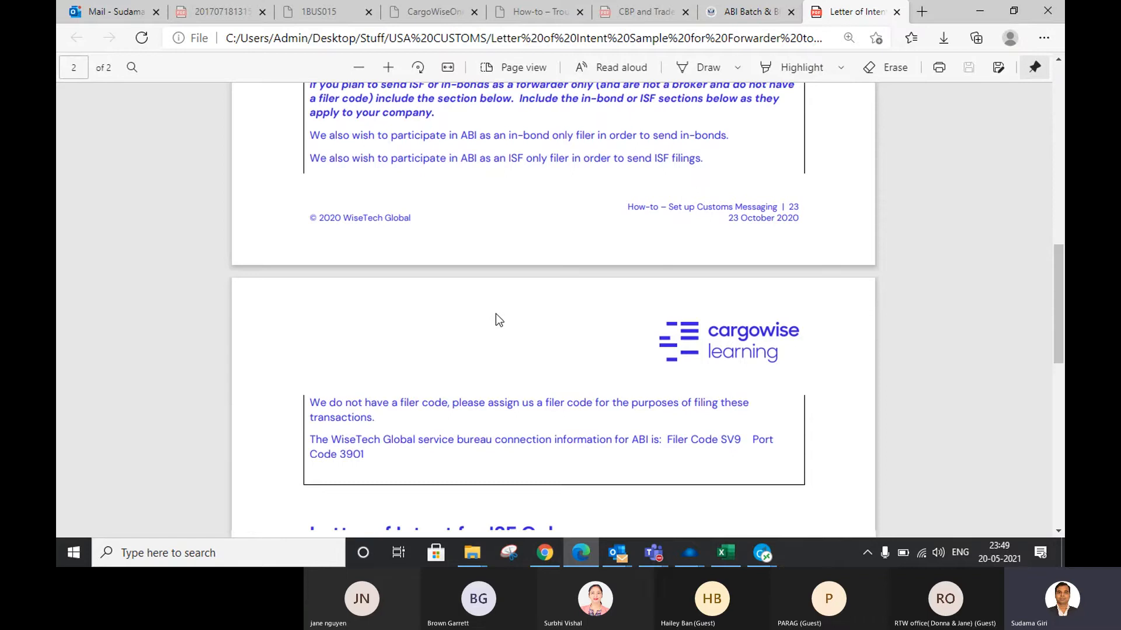
scroll(496, 314, "down", 2)
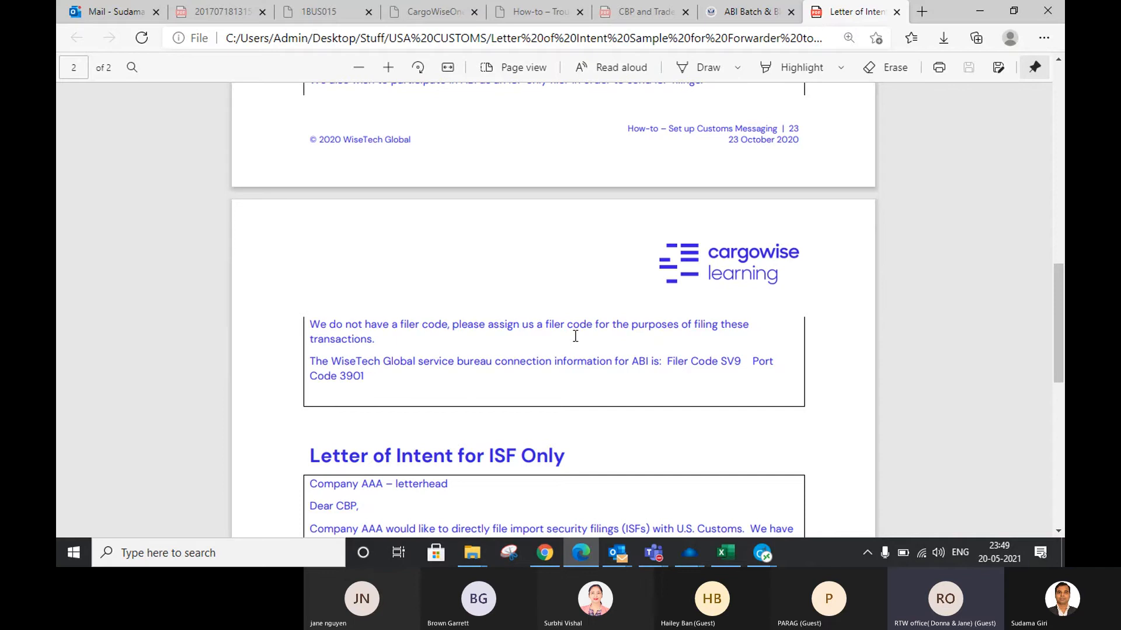
scroll(575, 336, "up", 2)
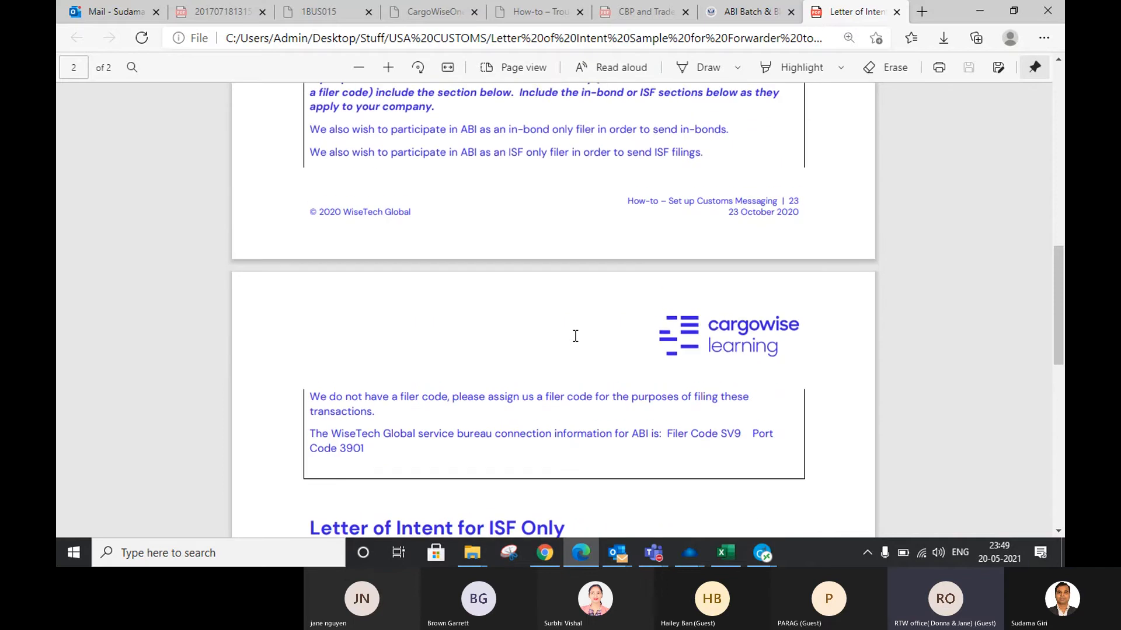
scroll(575, 336, "up", 2)
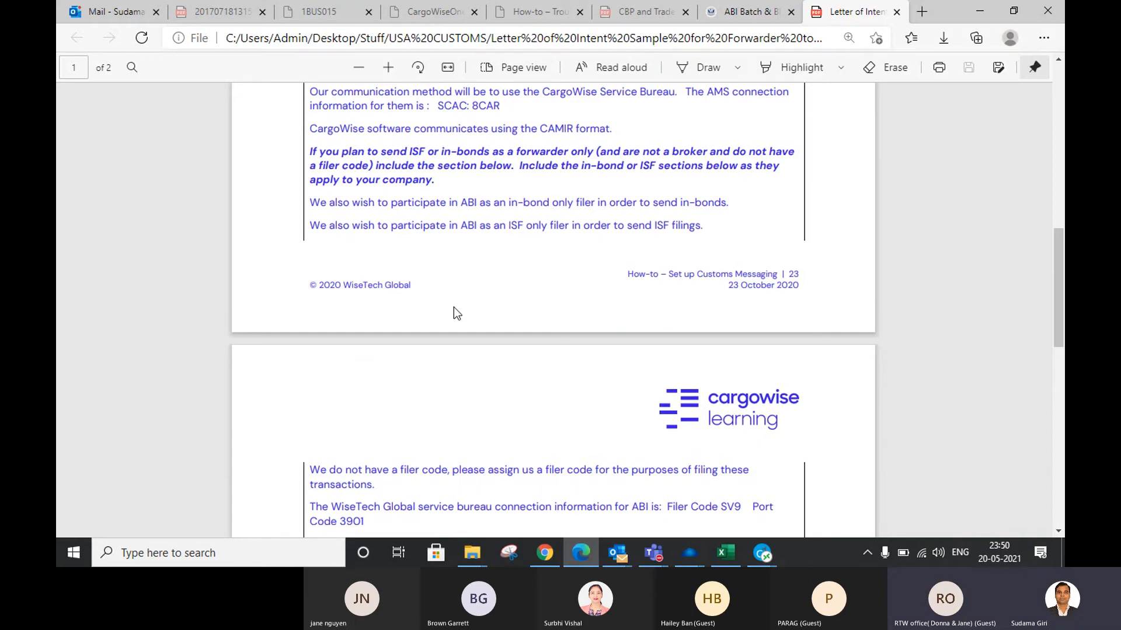
scroll(454, 307, "up", 3)
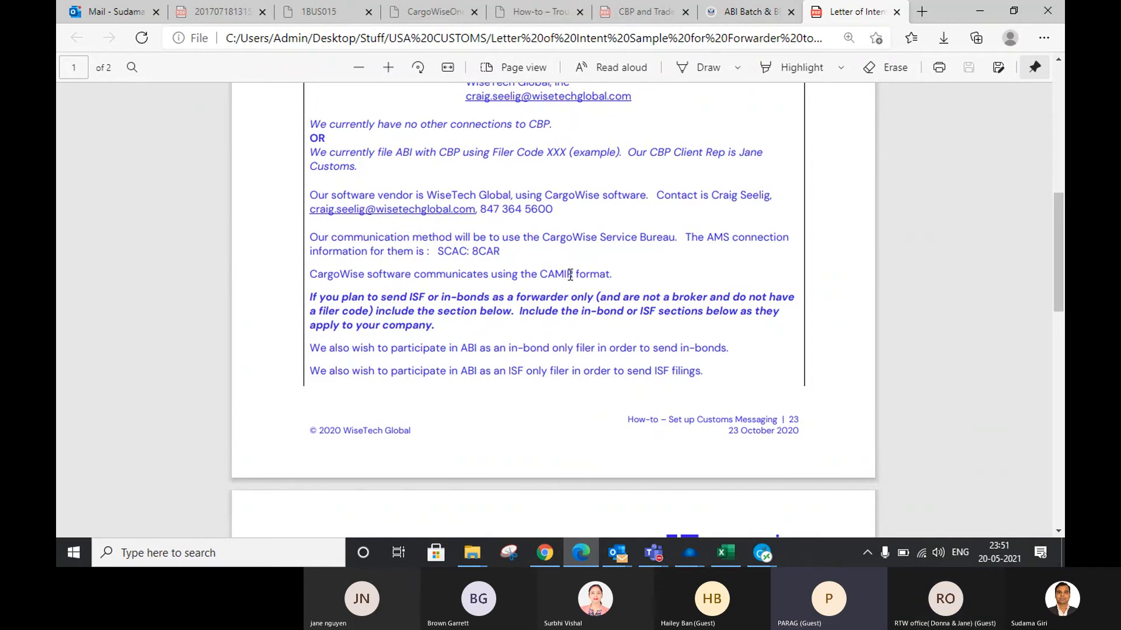
scroll(570, 274, "up", 3)
scroll(570, 274, "up", 5)
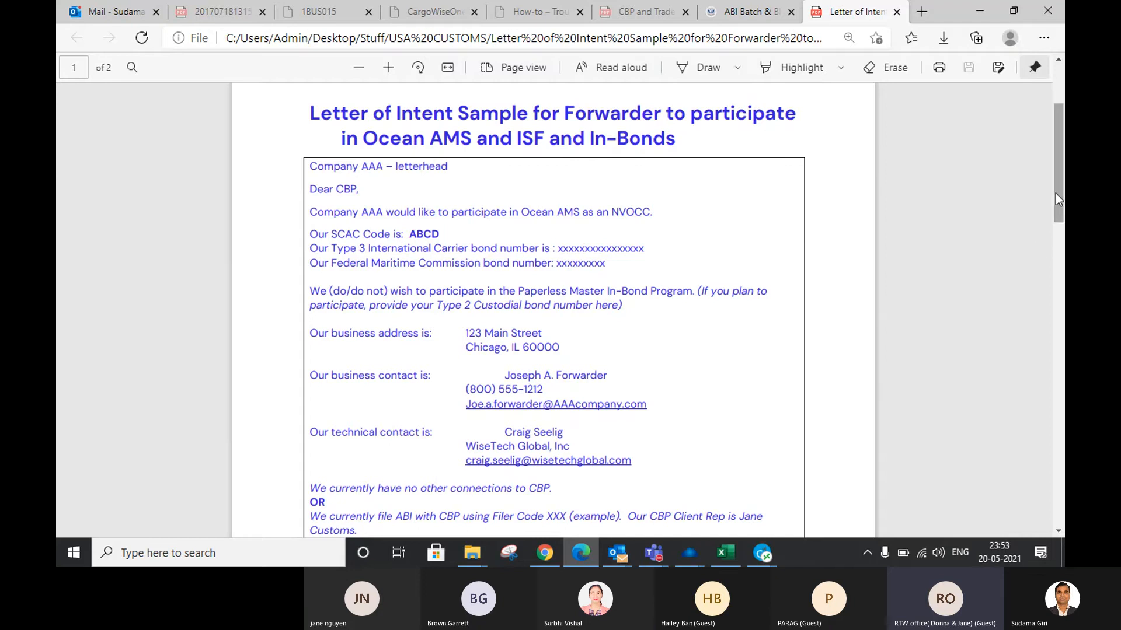
left_click_drag(1055, 194, 1056, 199)
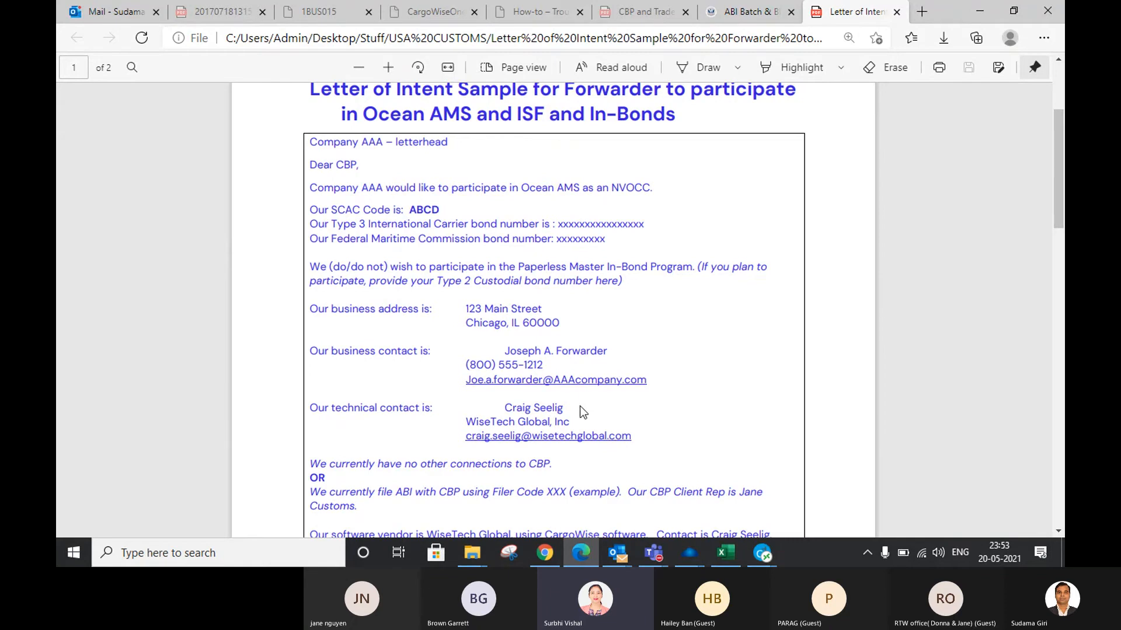
scroll(685, 368, "down", 2)
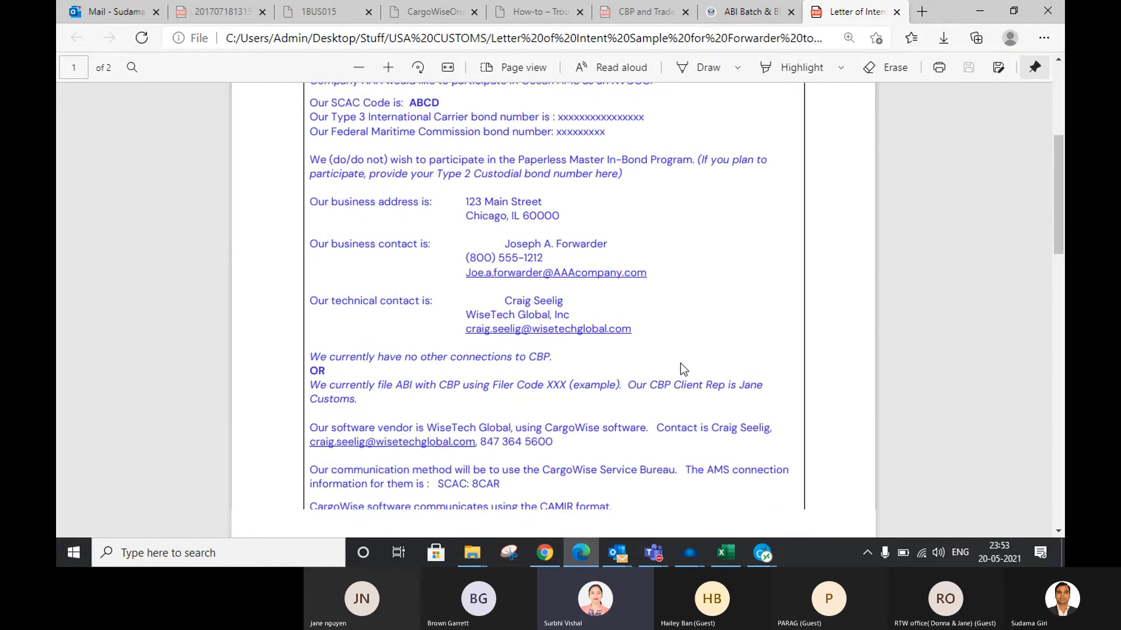
scroll(680, 367, "down", 2)
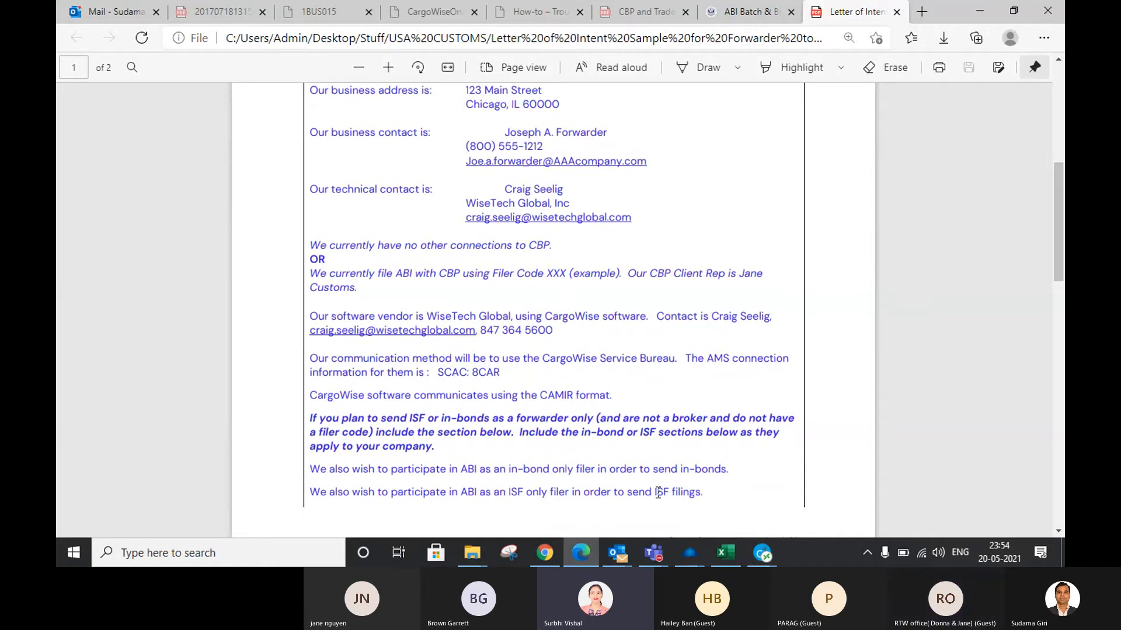
Switch to the Teams meeting window and stop sharing the screen
mouse_move(654, 553)
left_click(668, 458)
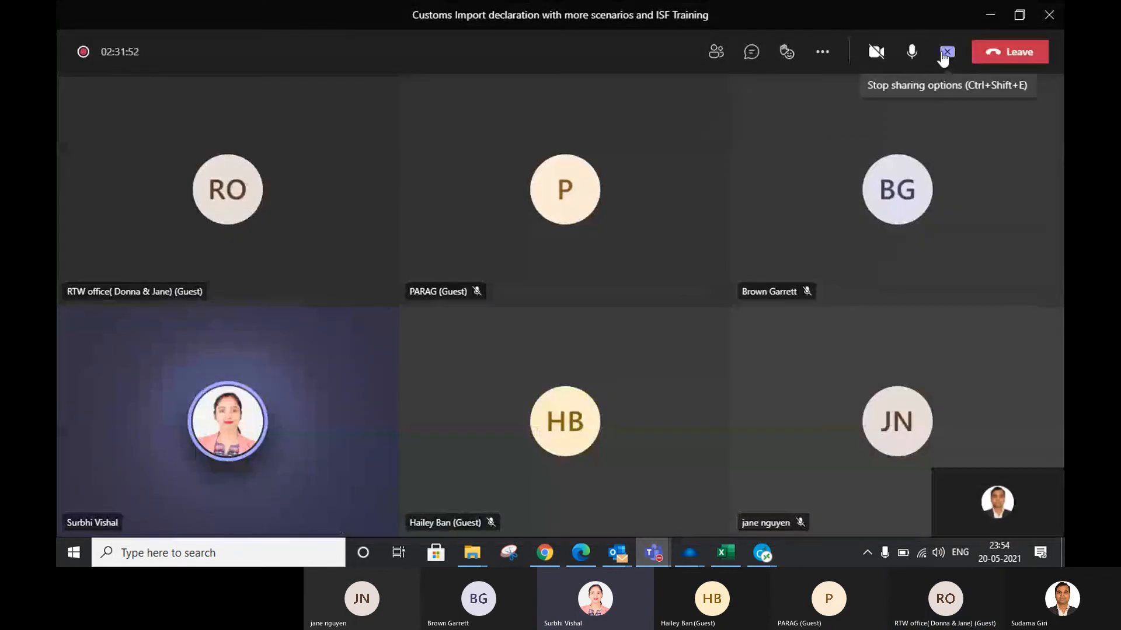
left_click(945, 53)
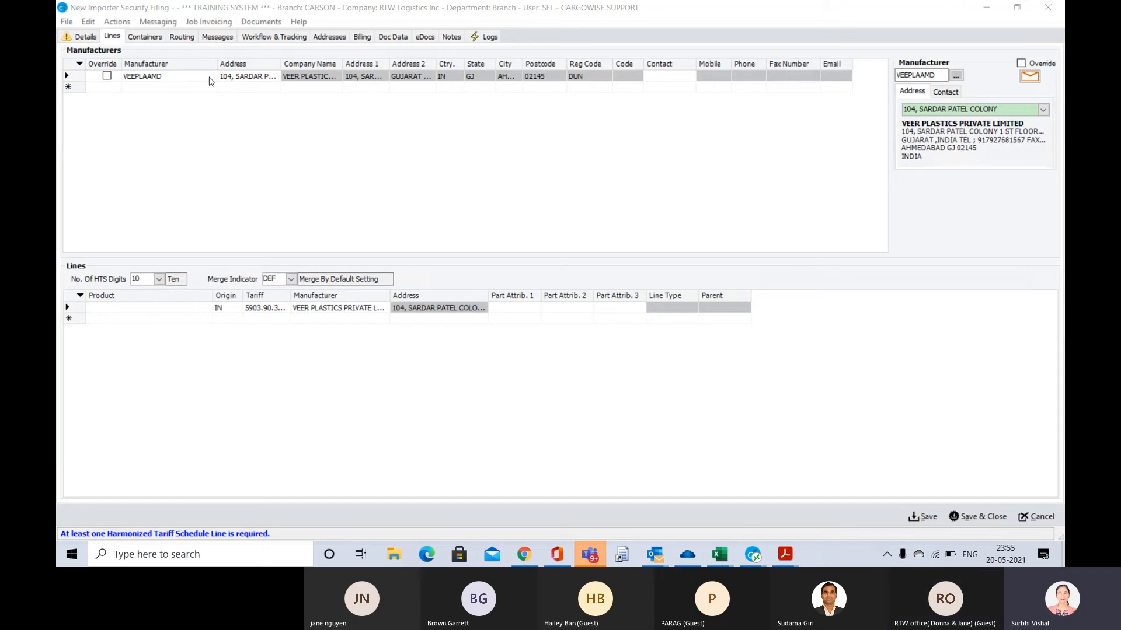
Add an equipment row to the filing's containers with the description code CN, Container
left_click(141, 41)
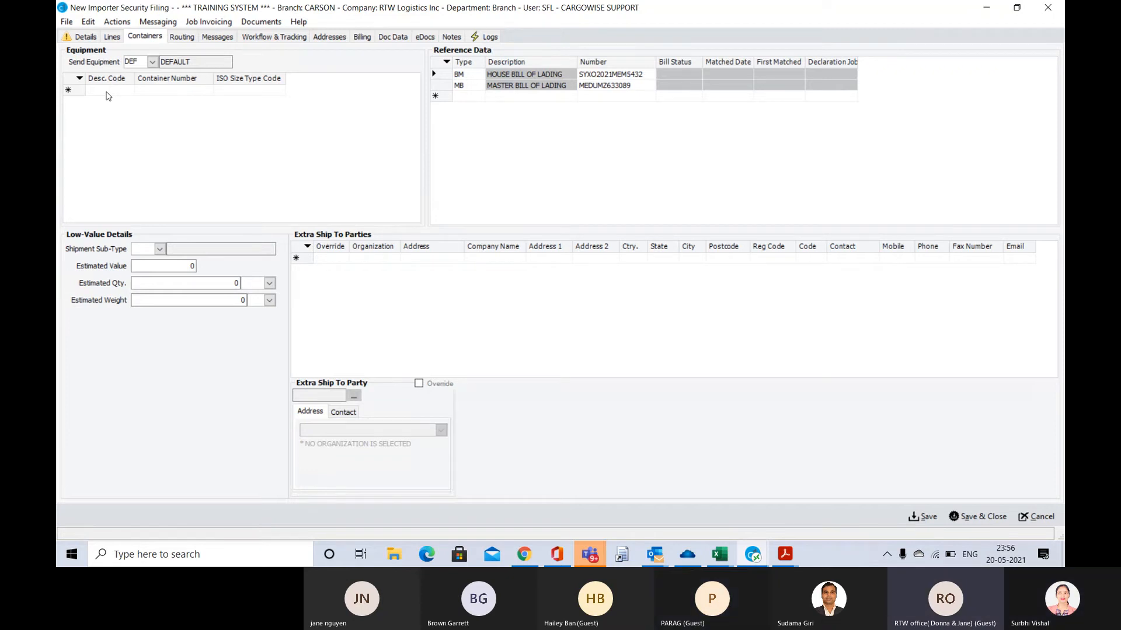
left_click(107, 93)
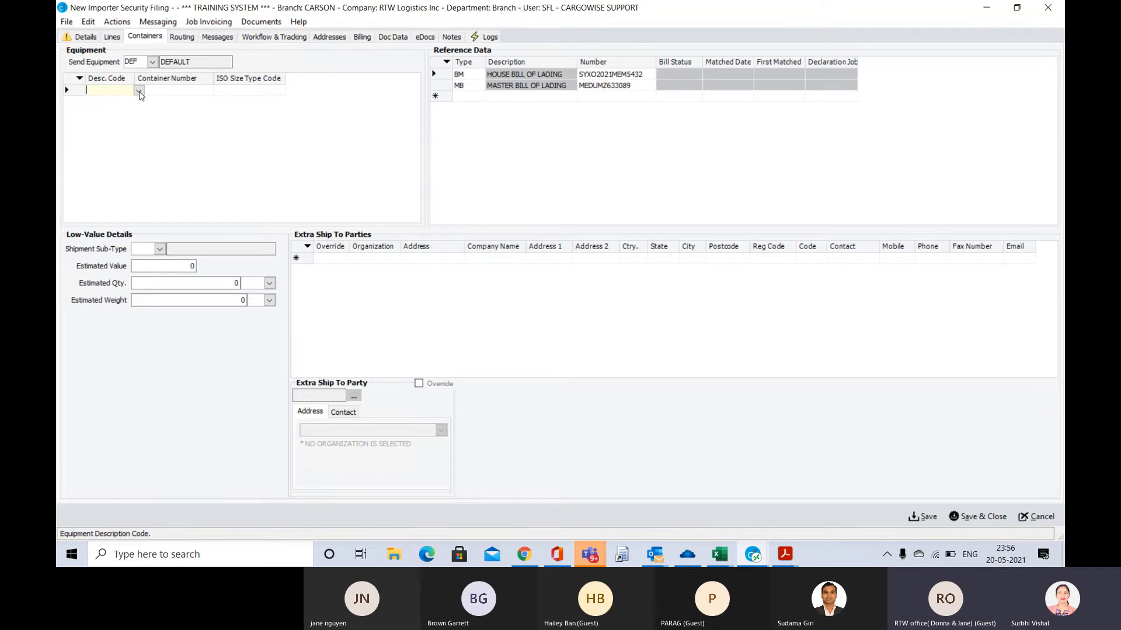
left_click(139, 91)
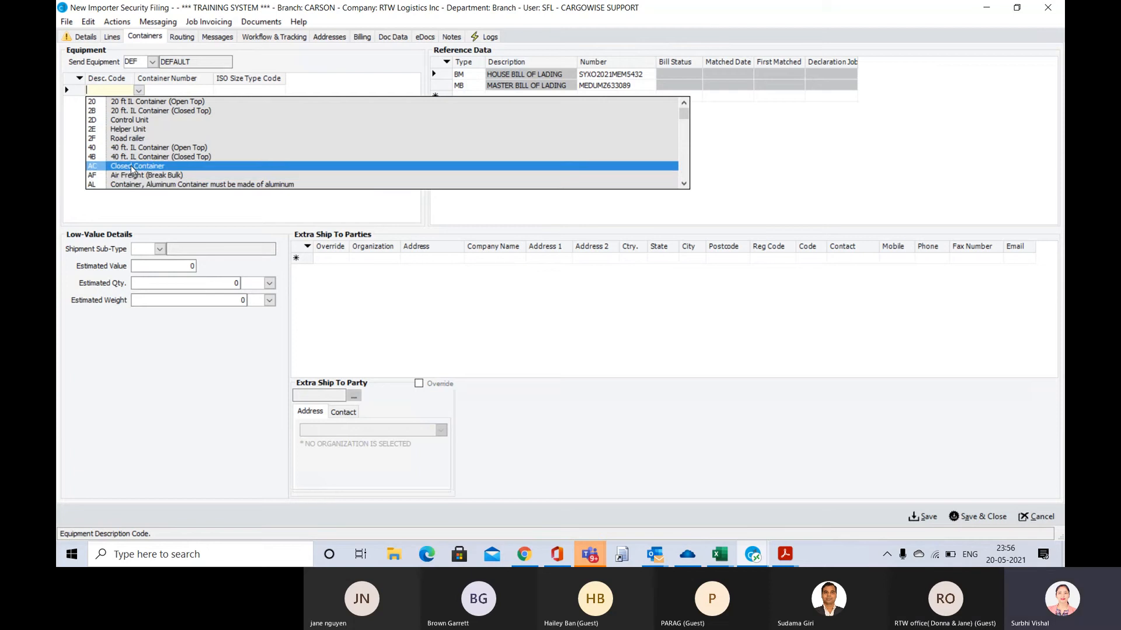
scroll(133, 169, "down", 2)
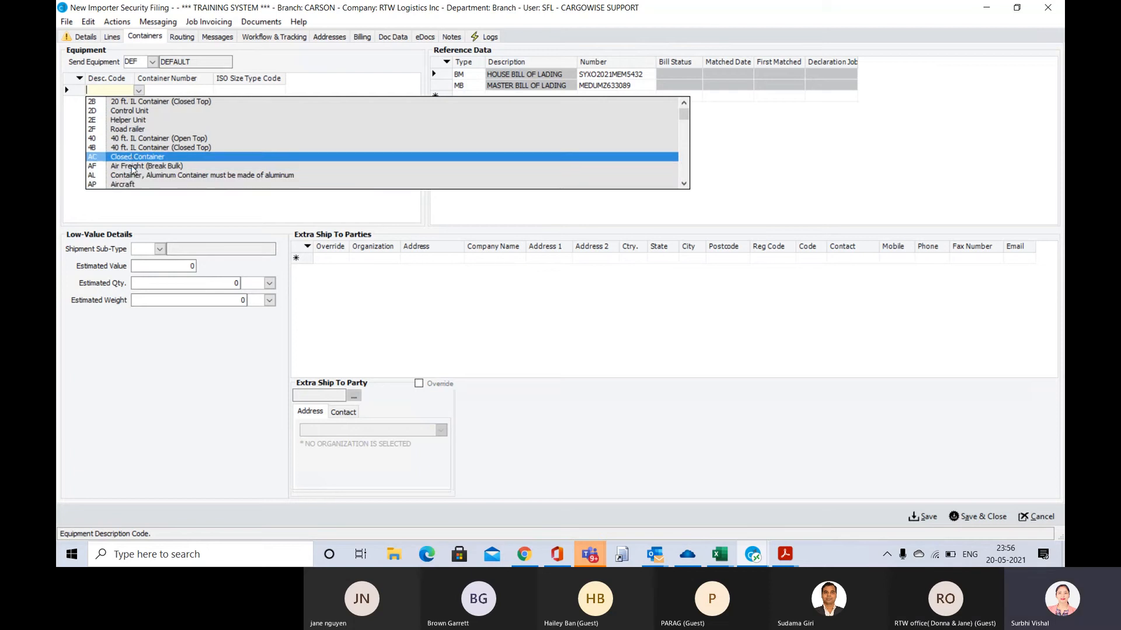
scroll(132, 169, "down", 3)
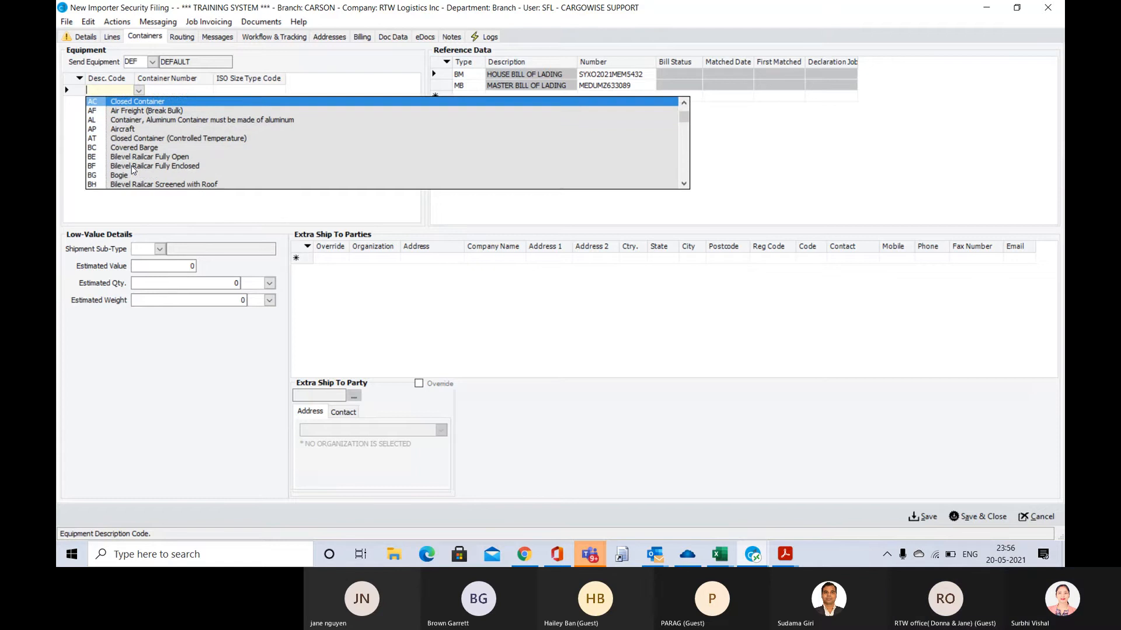
scroll(133, 170, "down", 3)
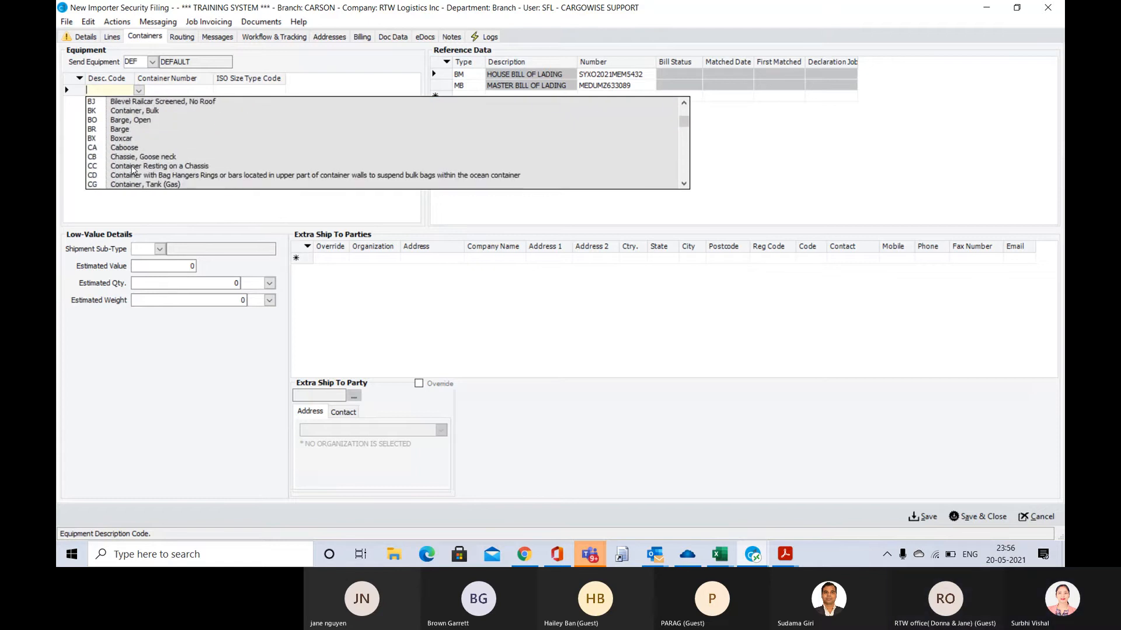
scroll(132, 169, "down", 1)
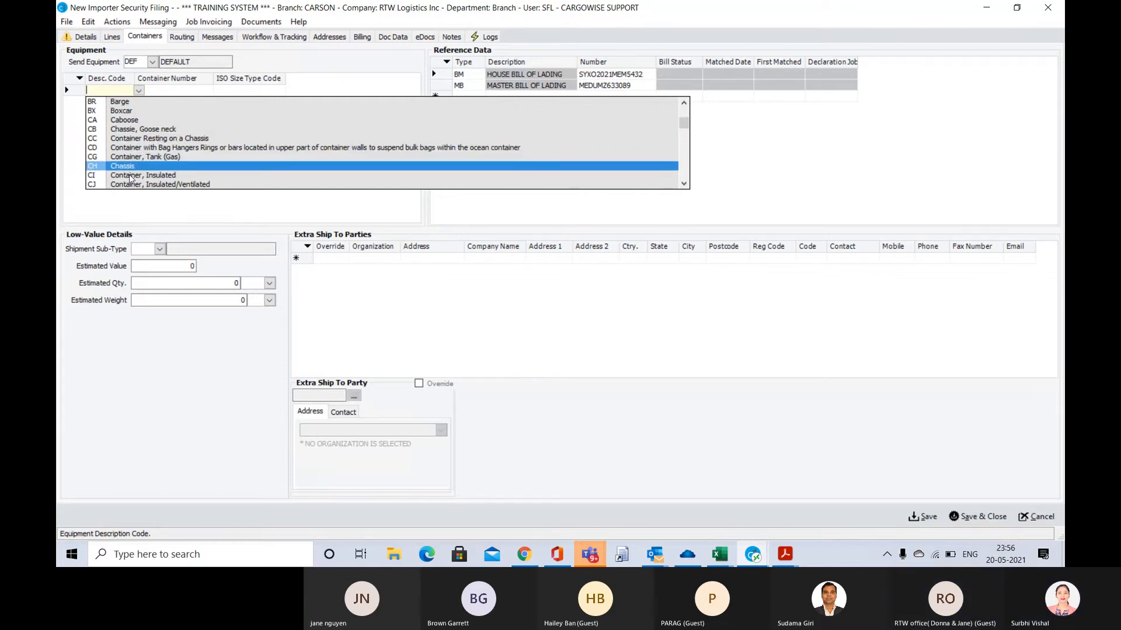
scroll(129, 178, "down", 2)
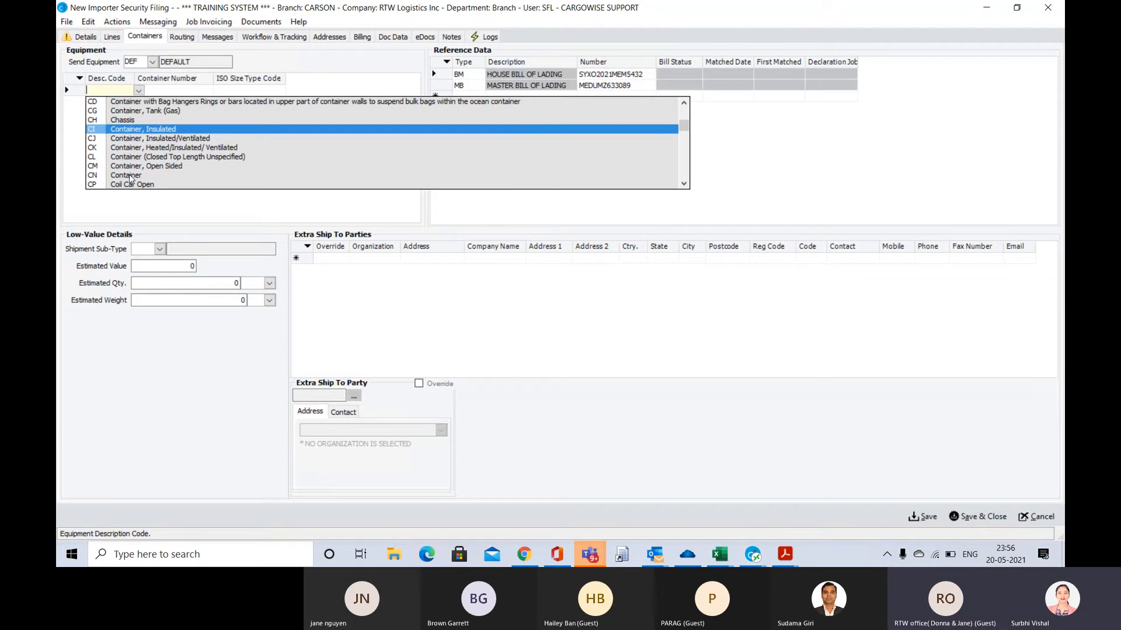
left_click(129, 178)
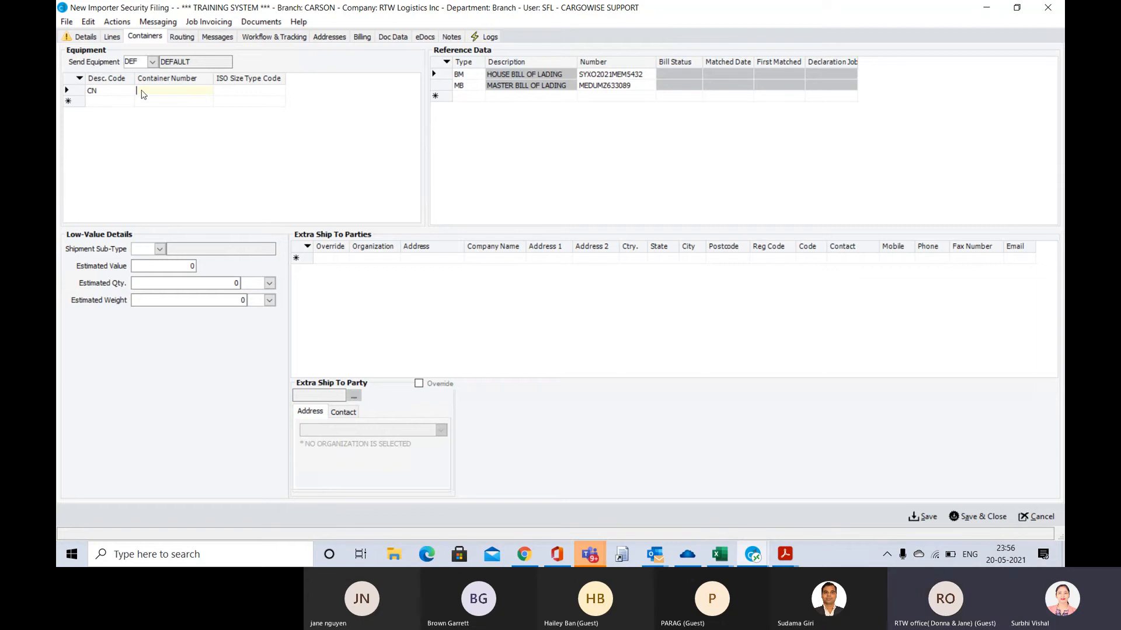
Copy the container number MEDU8441242 from the arrival notice in Acrobat Reader into the CN equipment row of the filing
left_click(228, 88)
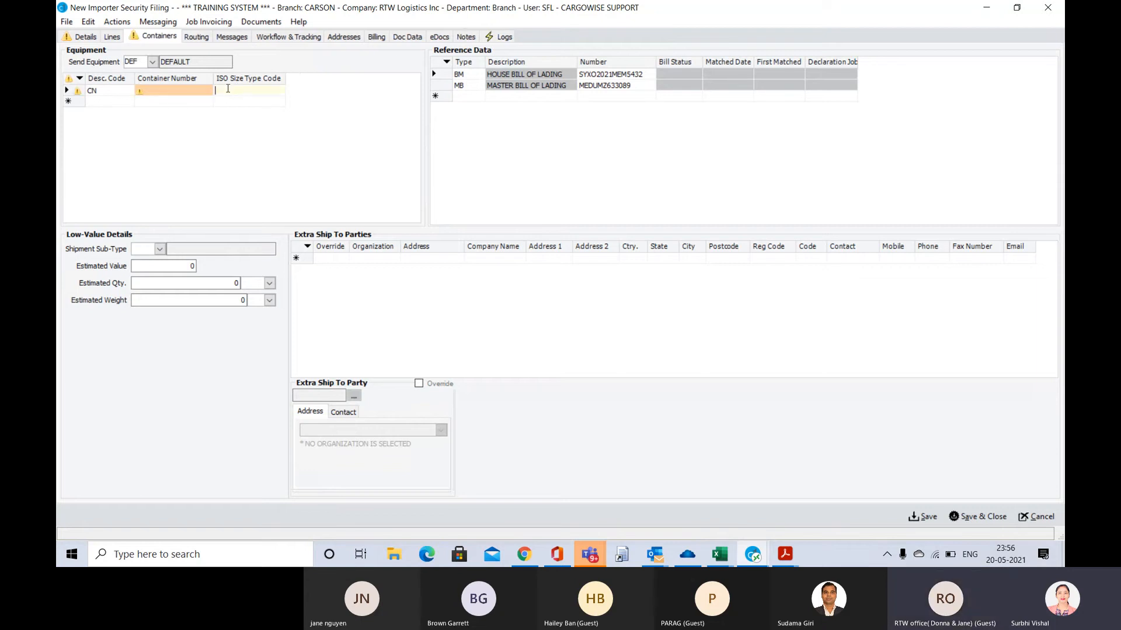
left_click(166, 91)
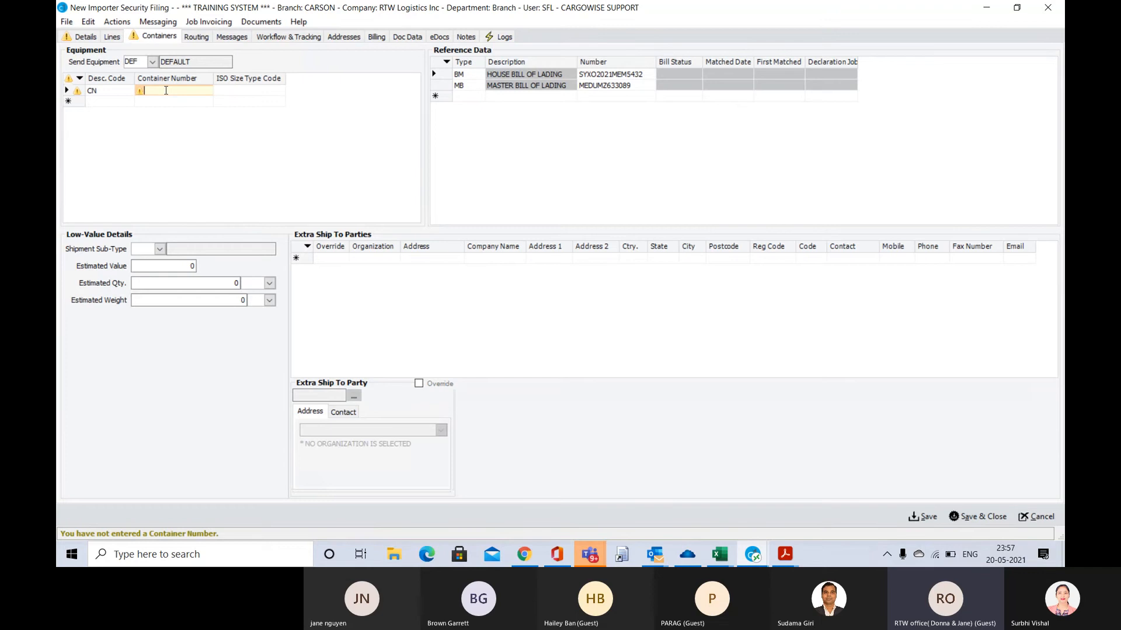
key("alt+Tab+Tab+Tab")
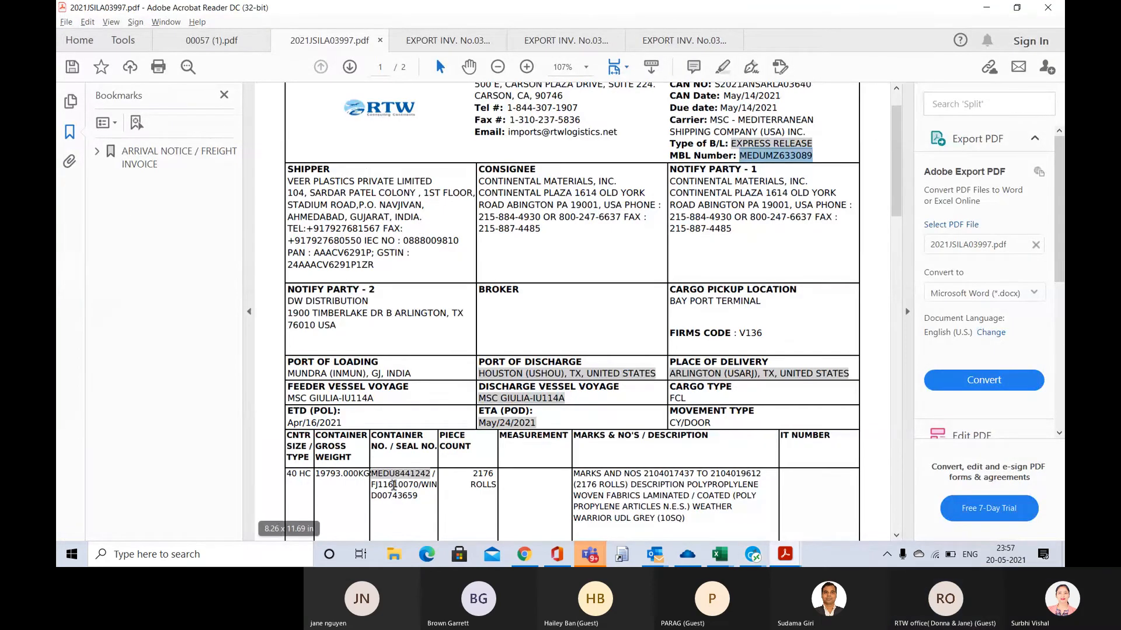
double_click(377, 477)
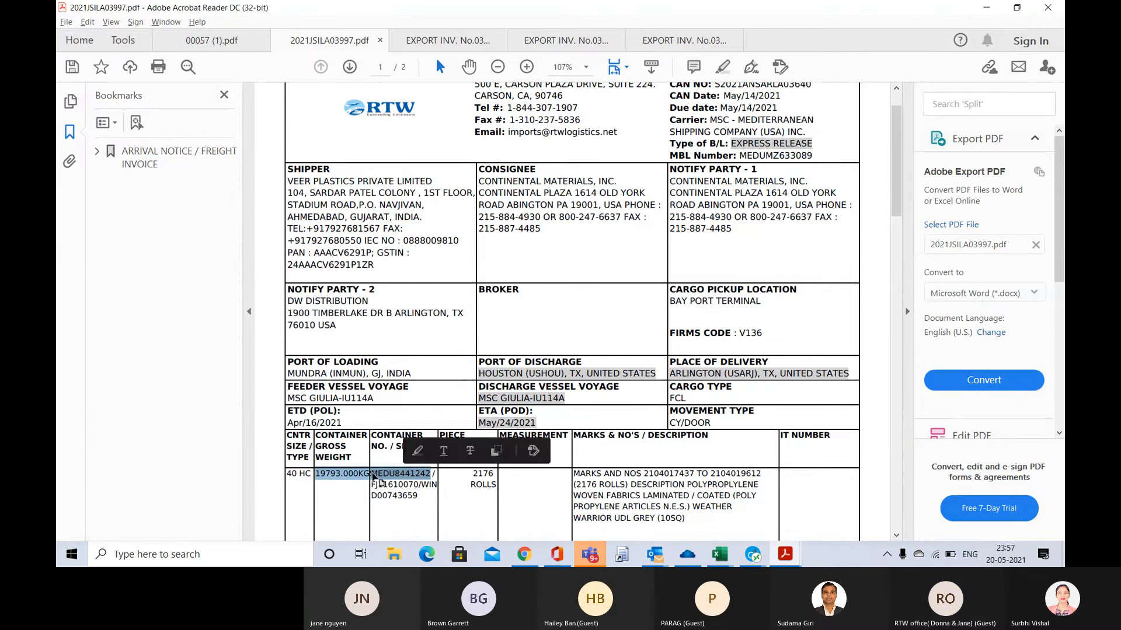
left_click(376, 478)
left_click_drag(371, 476, 435, 480)
key("ctrl+c")
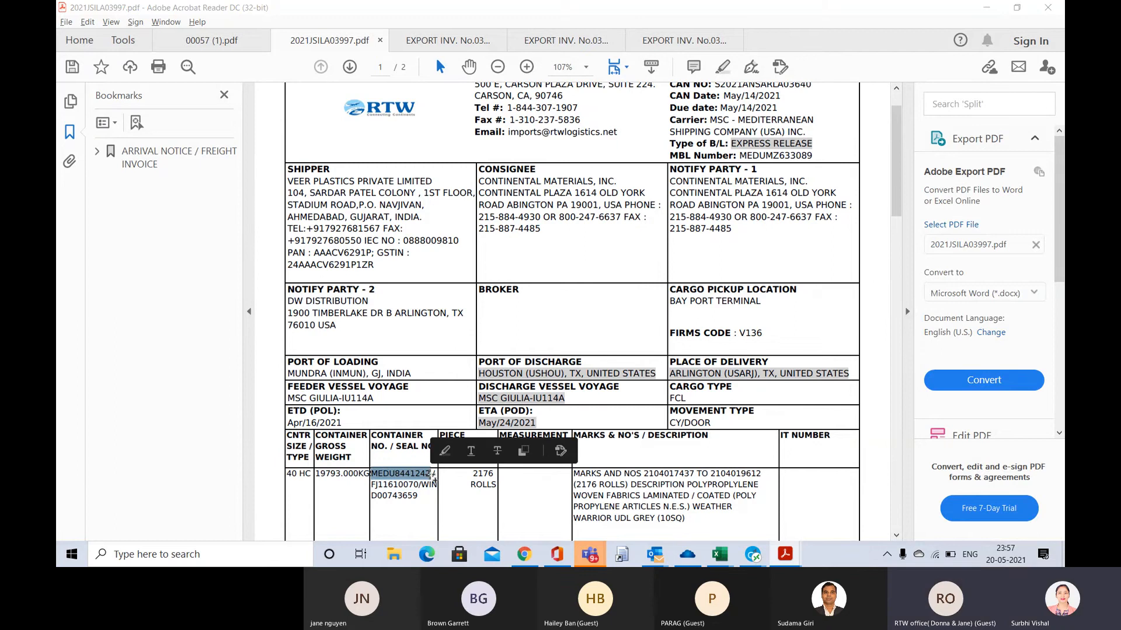
key("alt+Tab")
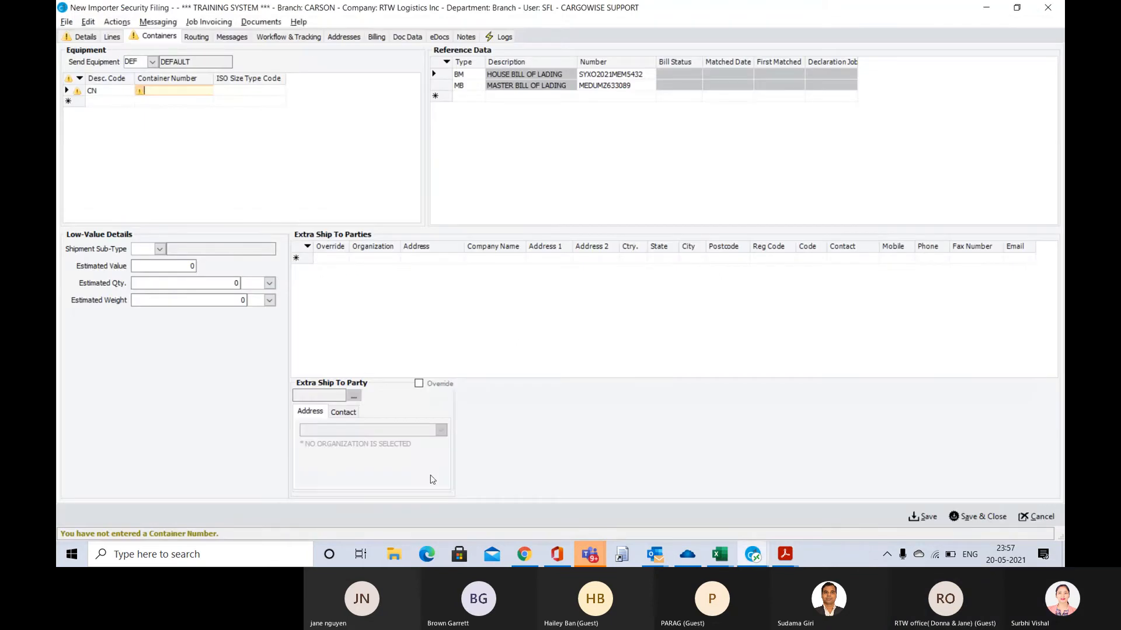
key("ctrl+v")
key("Tab")
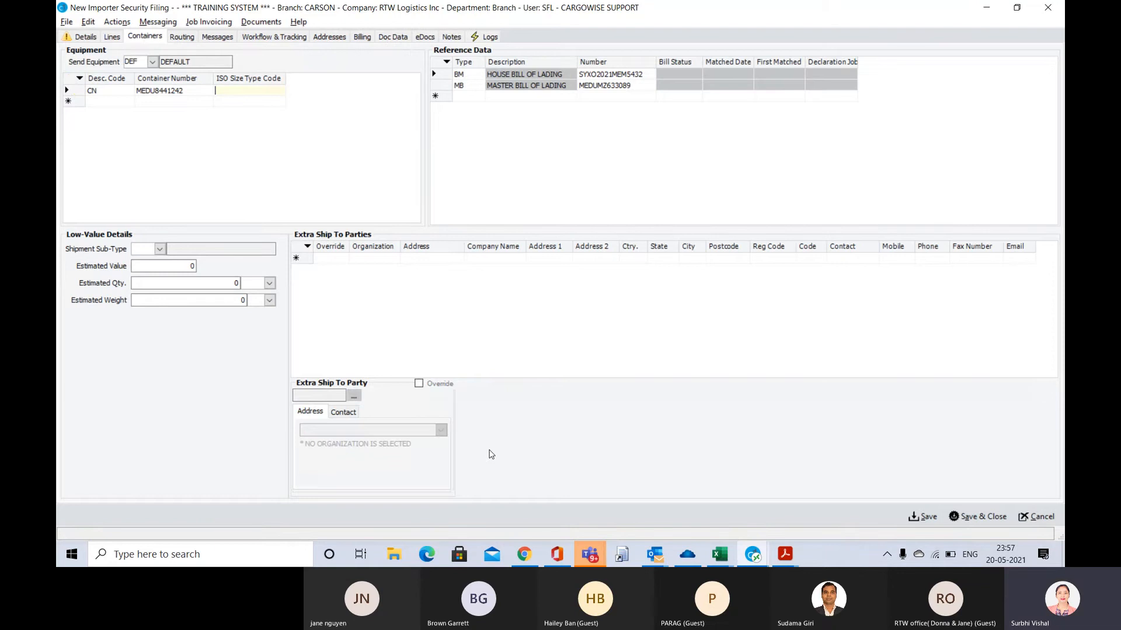
Set the container's ISO size type code to 40HC and save the importer security filing
type("40HV")
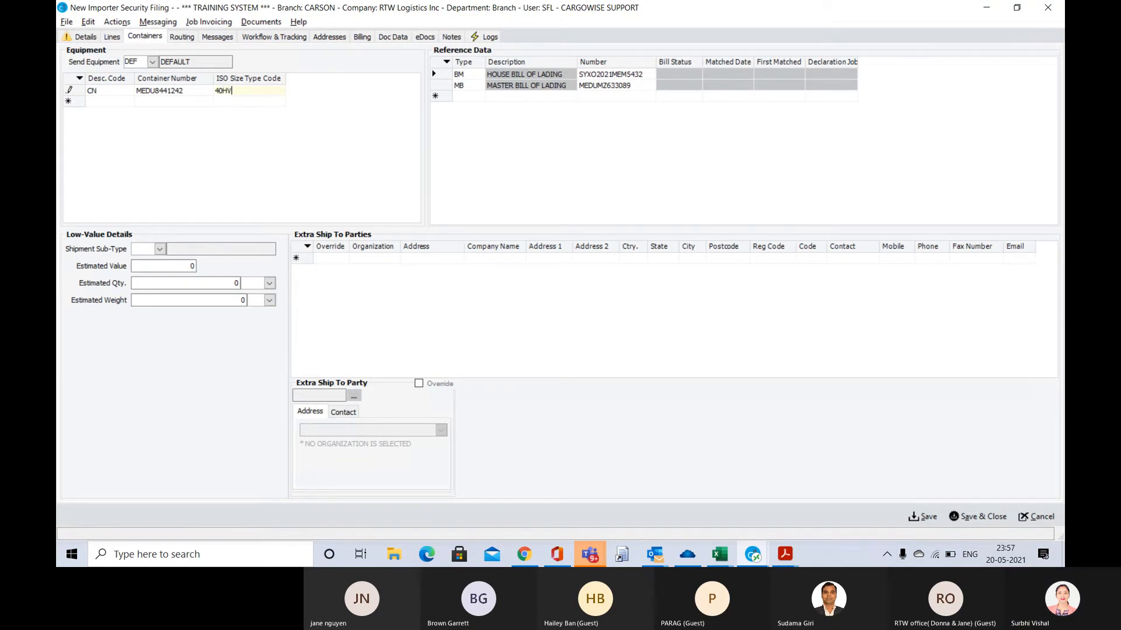
key("BackSpace")
type("C")
key("Tab")
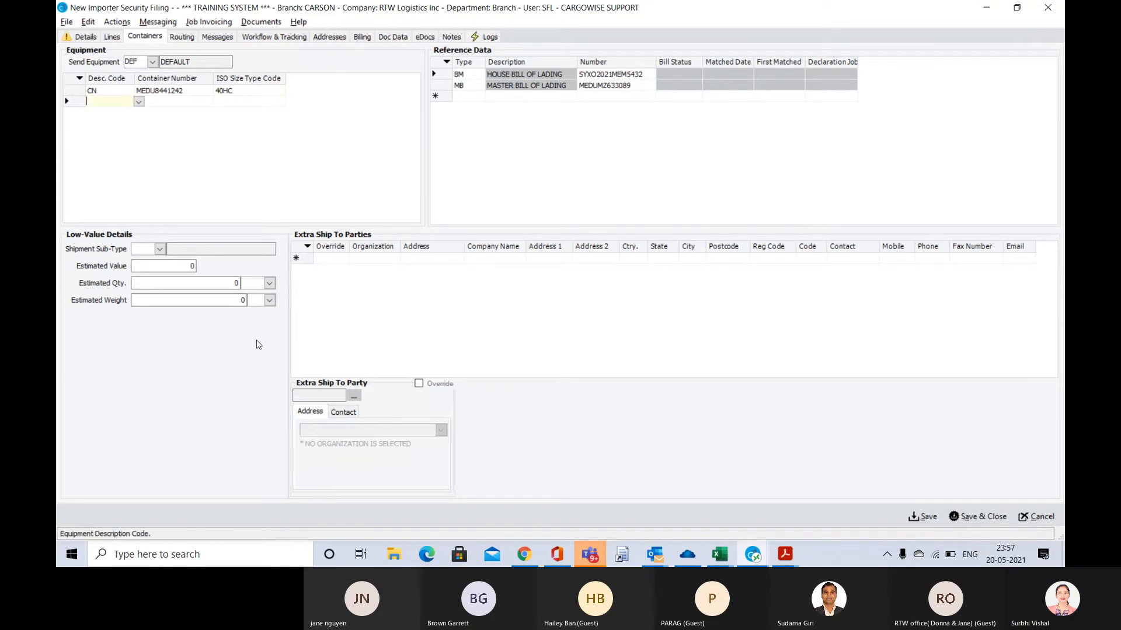
left_click(67, 90)
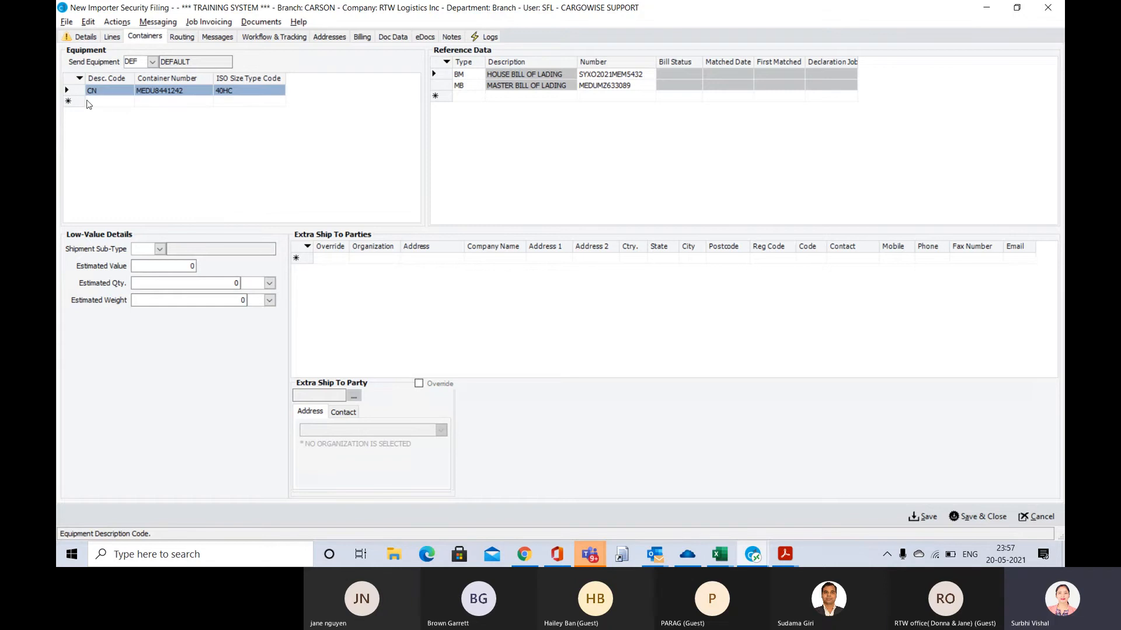
key("ctrl+s")
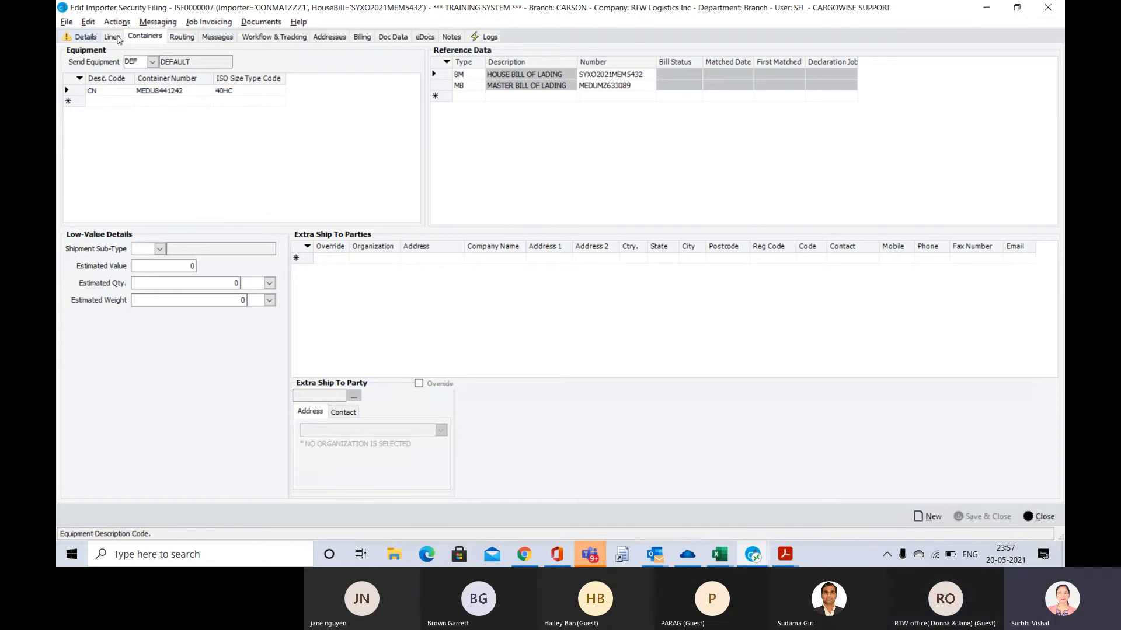
Review the saved filing's lines, containers, main details and message sending options, and close the filing without sending it
left_click(116, 38)
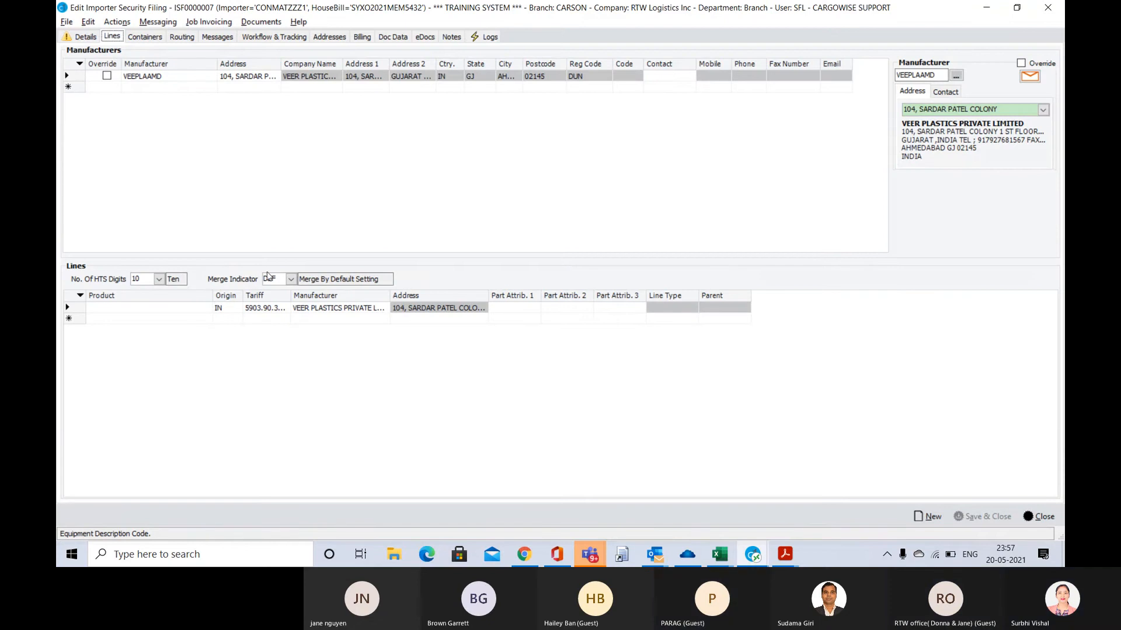
left_click(143, 37)
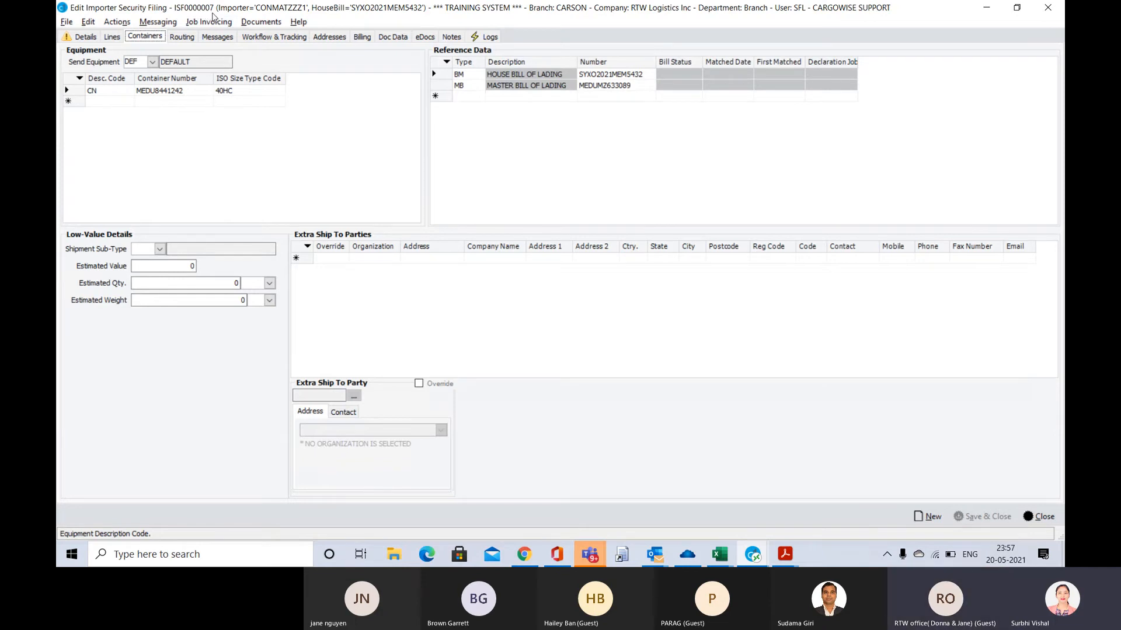
left_click(82, 37)
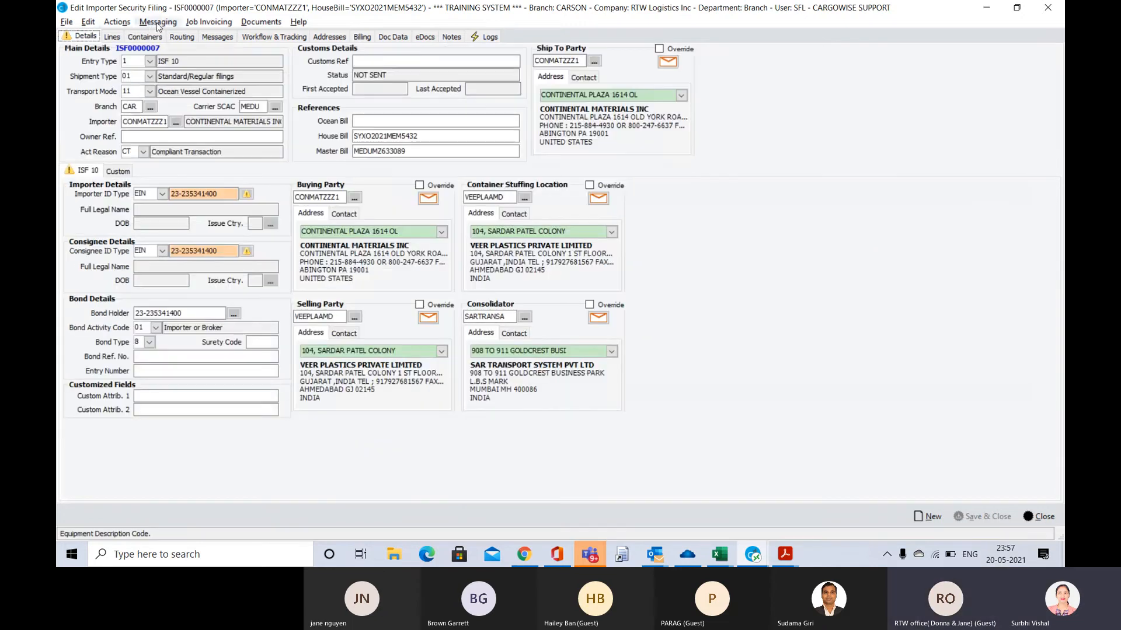
left_click(164, 23)
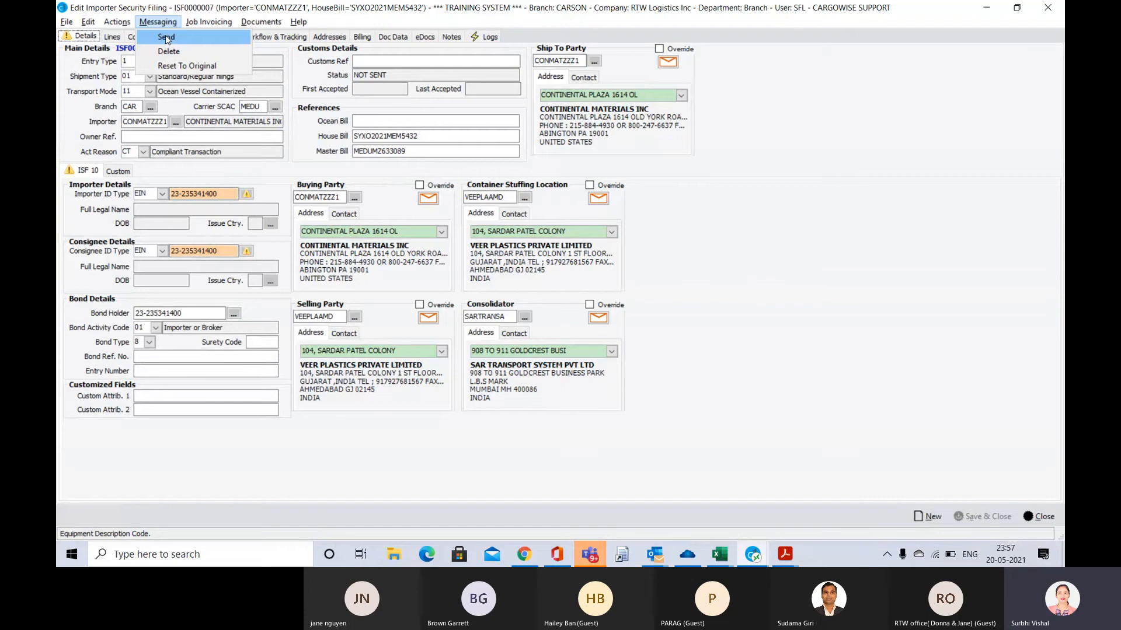
left_click(307, 84)
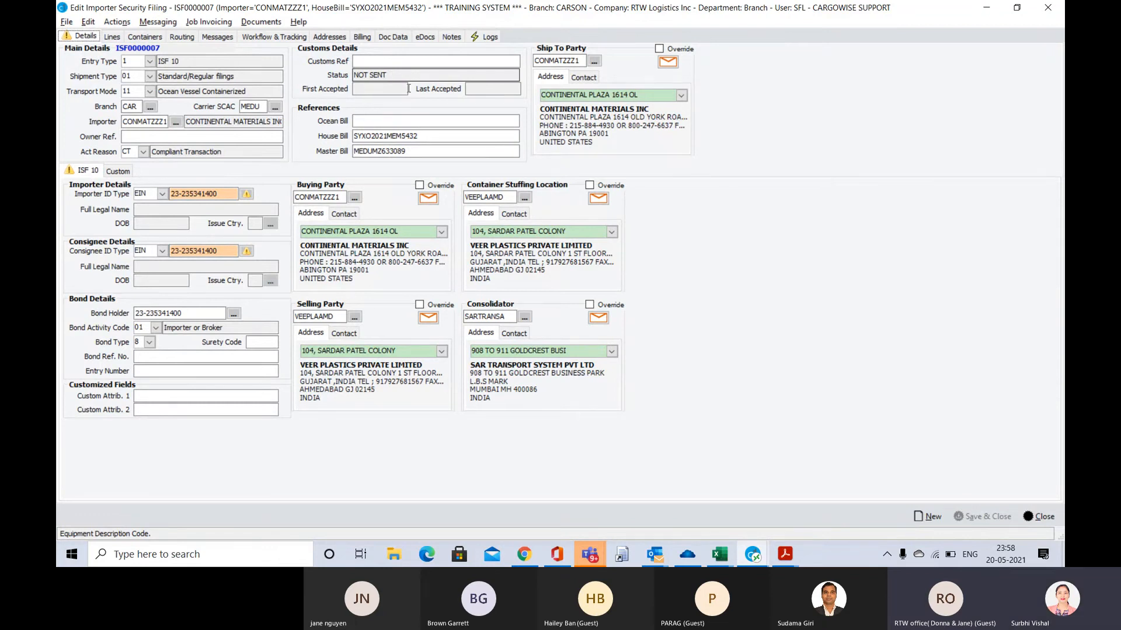
left_click(1043, 517)
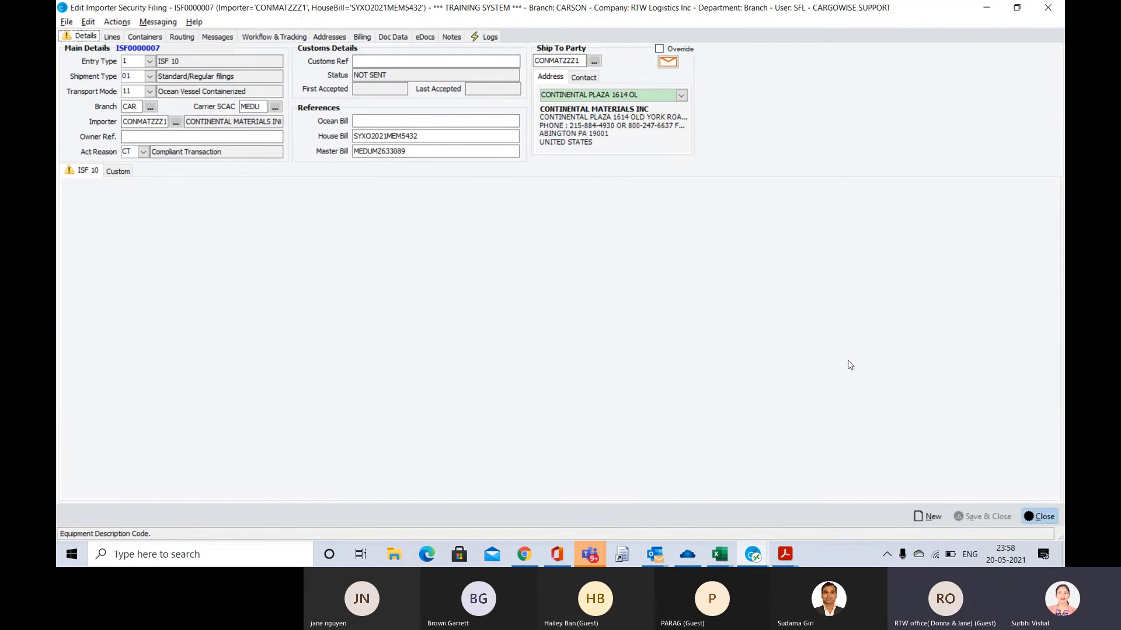
Return to the US Importer Security Filing list and create an ISF job from shipment S00001018
key("alt+Tab")
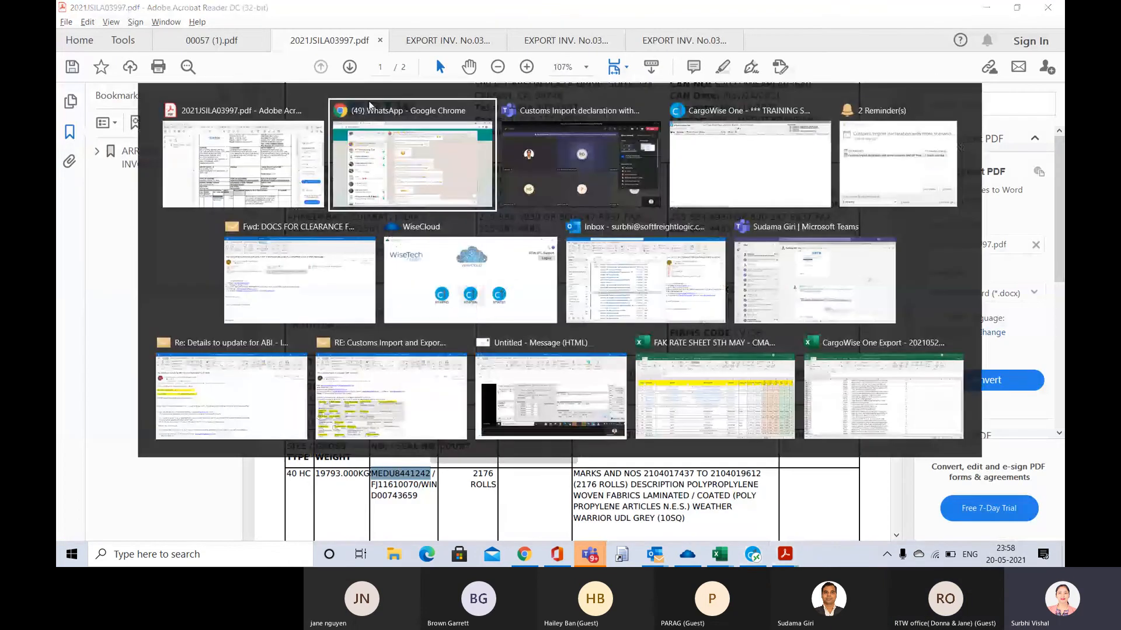
key("alt+Tab")
key("alt+Tab")
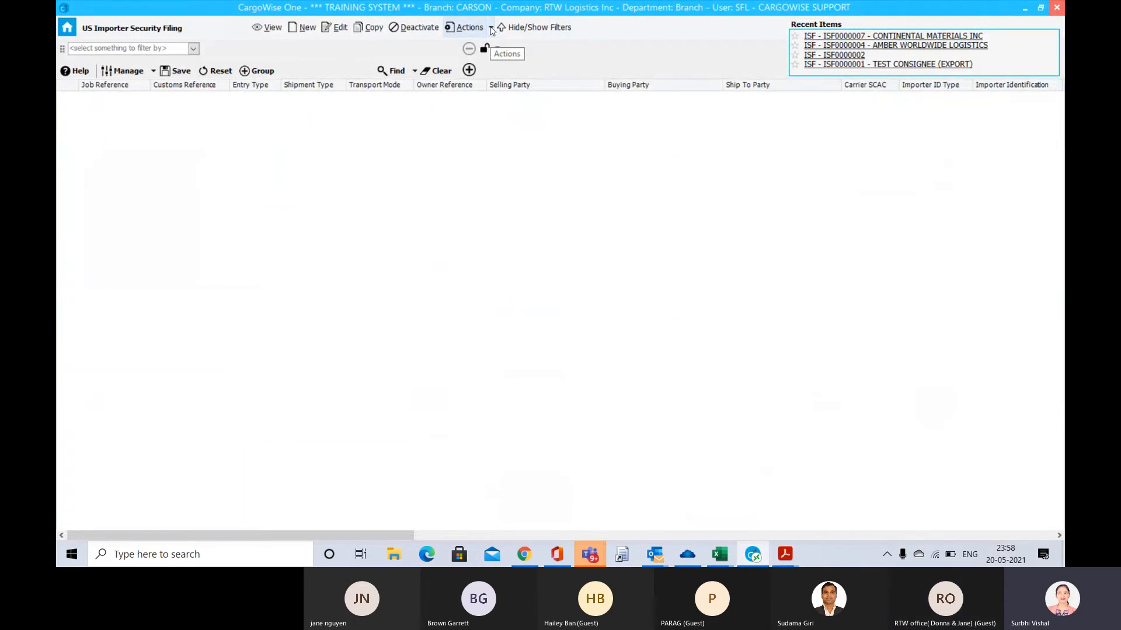
left_click(491, 28)
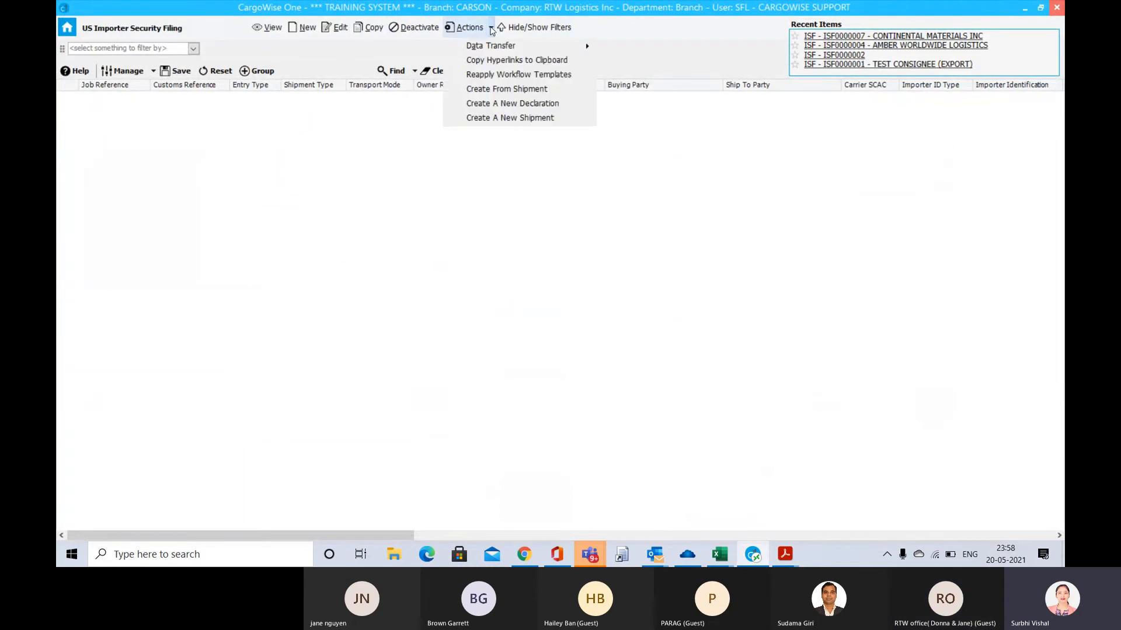
left_click(502, 89)
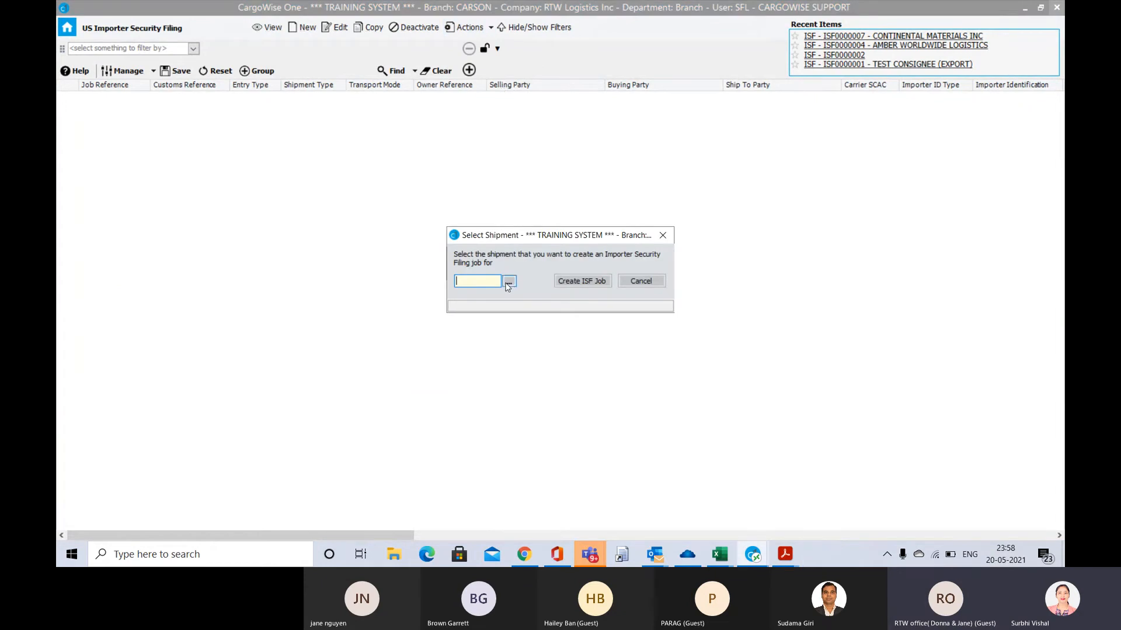
left_click(509, 282)
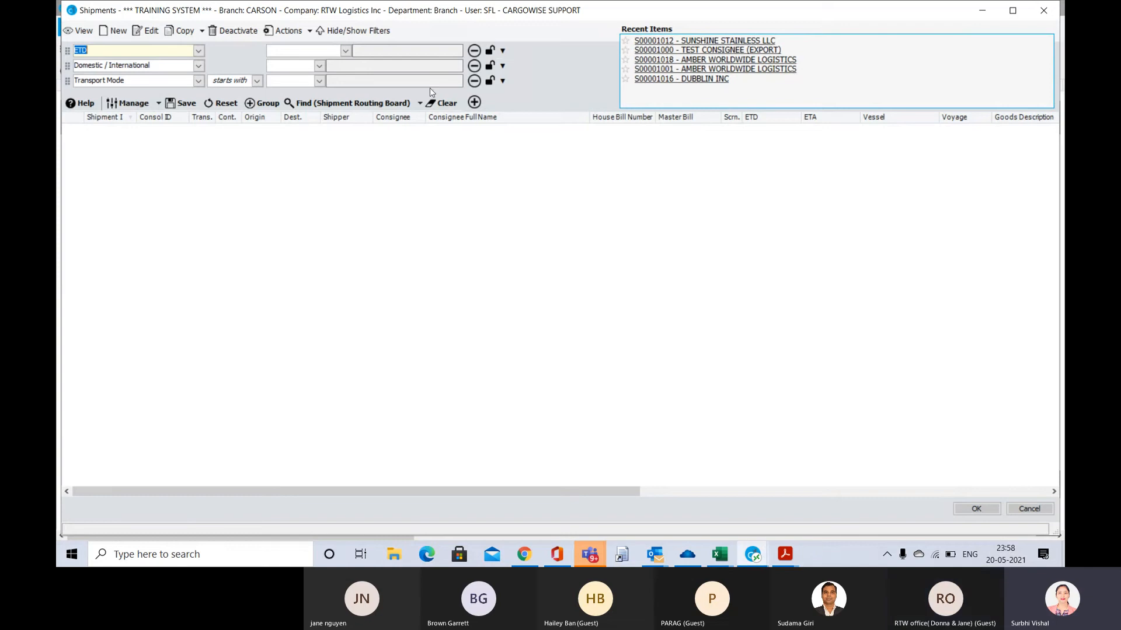
left_click(377, 107)
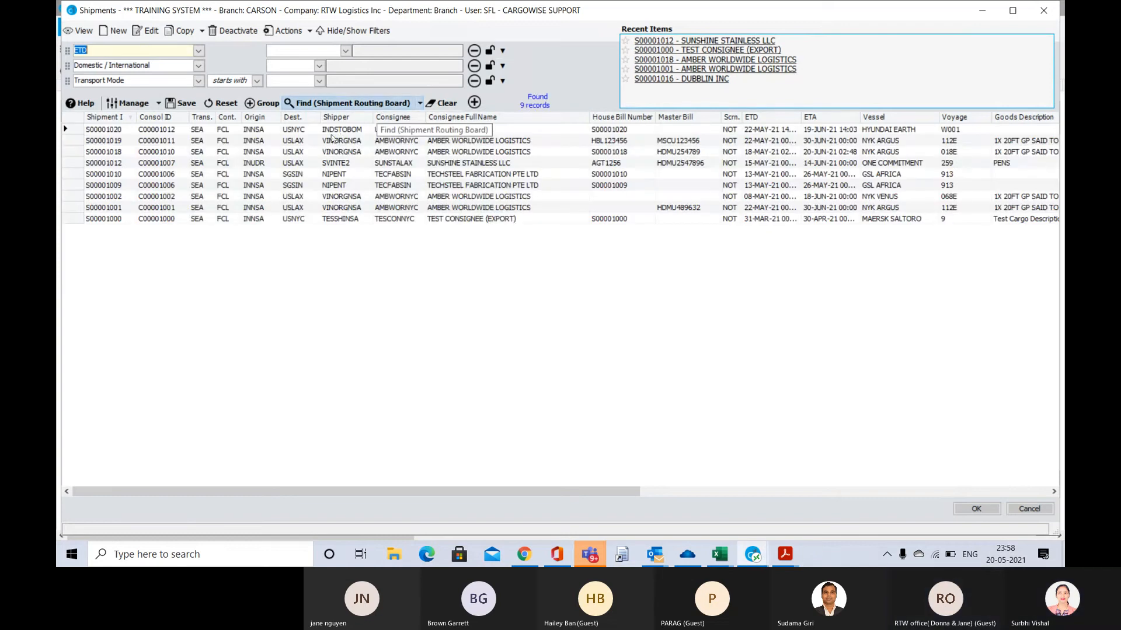
double_click(287, 153)
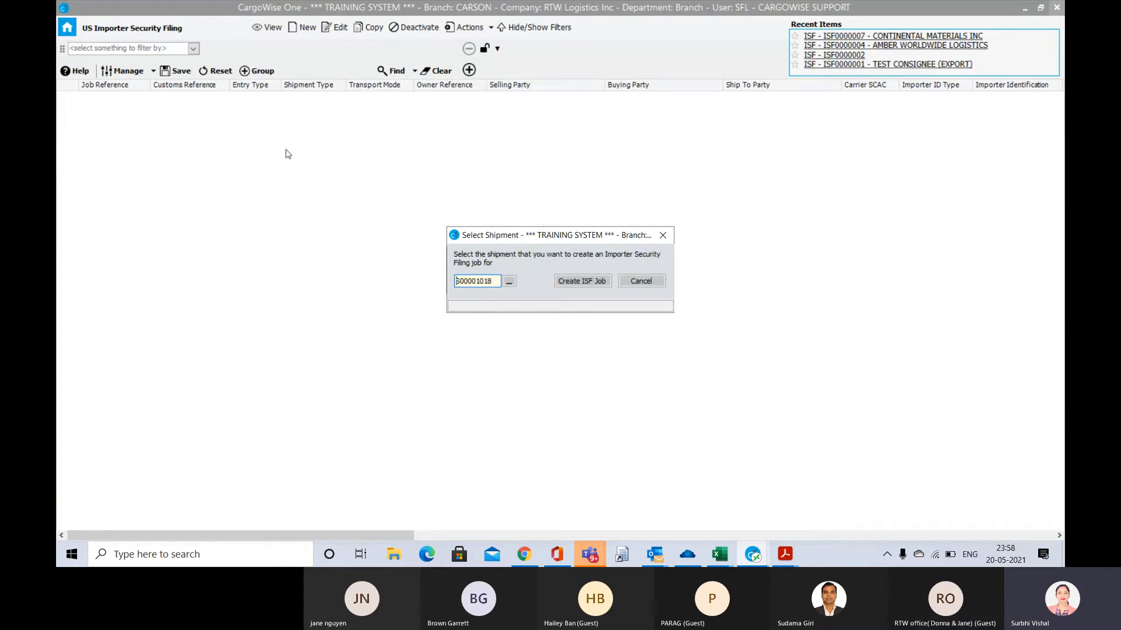
left_click(592, 282)
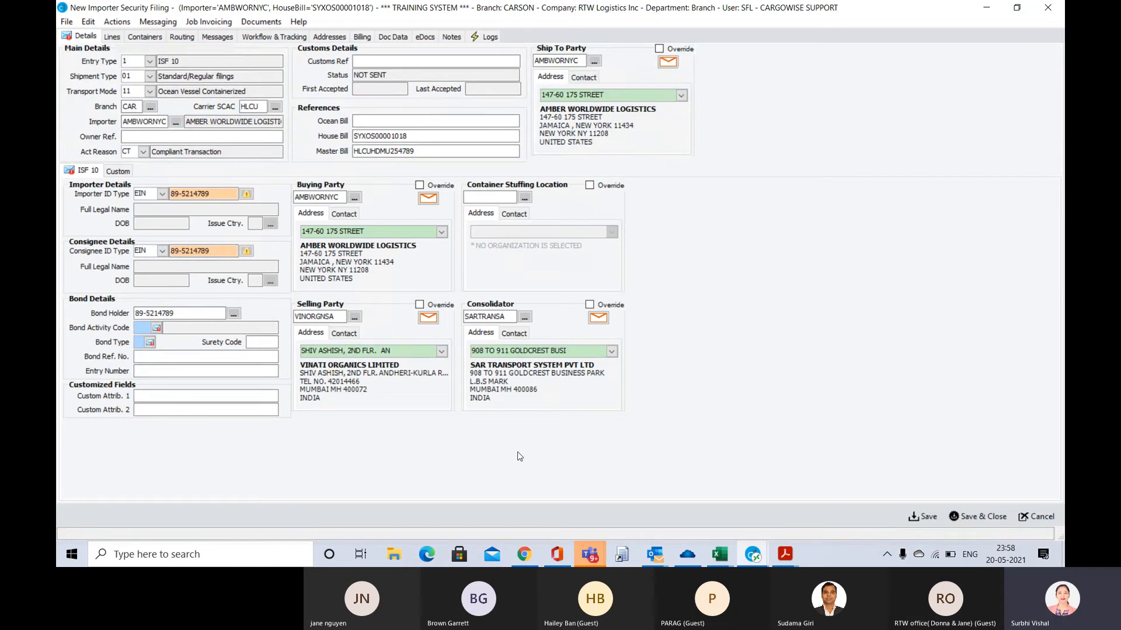
Check the manufacturer and tariff lines of the filing created from the shipment, and close it without saving
left_click(113, 37)
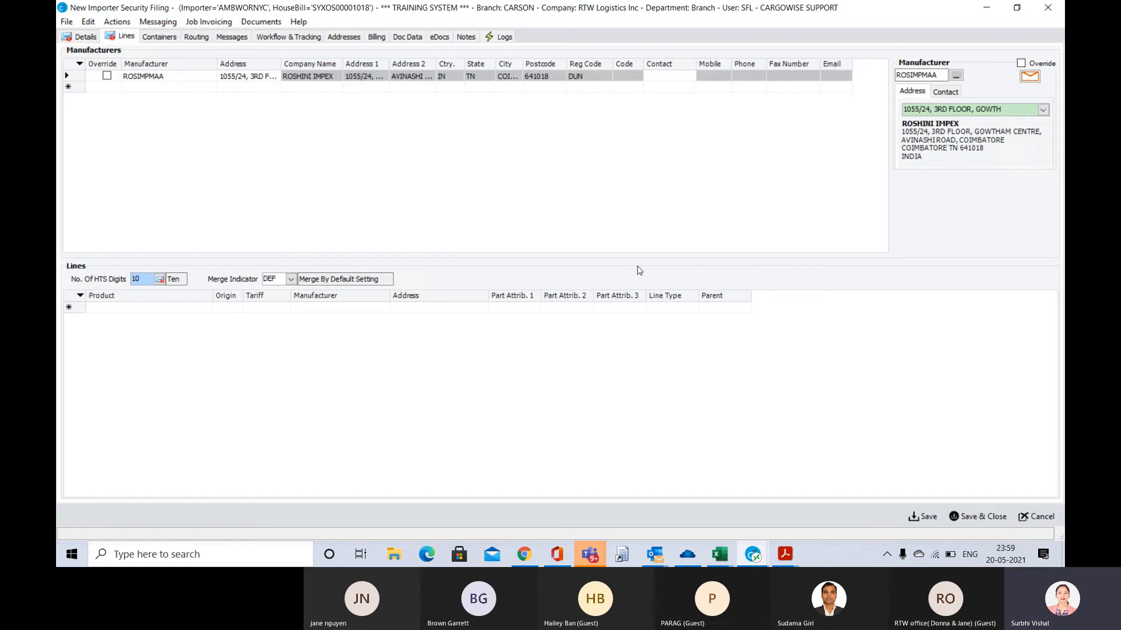
key("Escape")
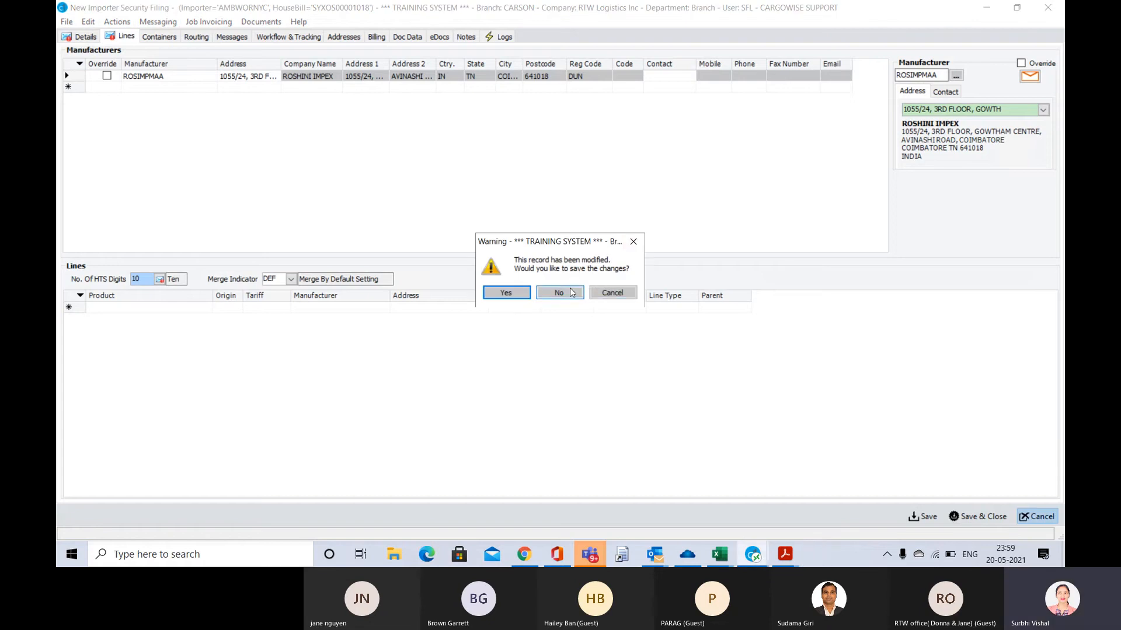
left_click(579, 290)
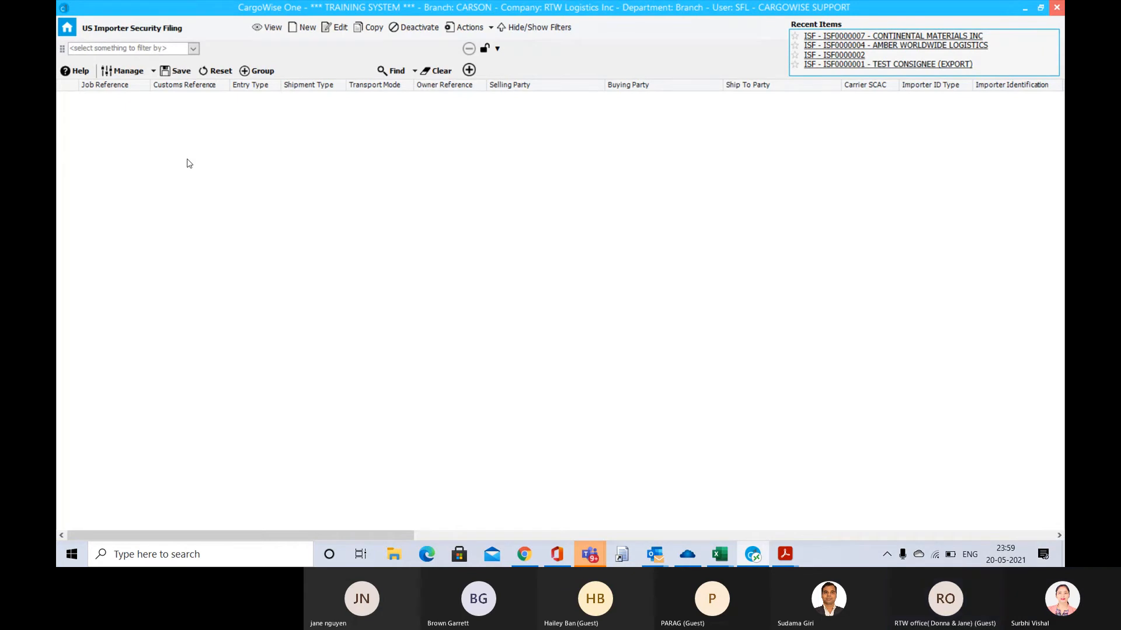
Switch to the Teams meeting and stop presenting the screen
key("alt+Tab")
key("alt+Tab")
key("alt+Tab")
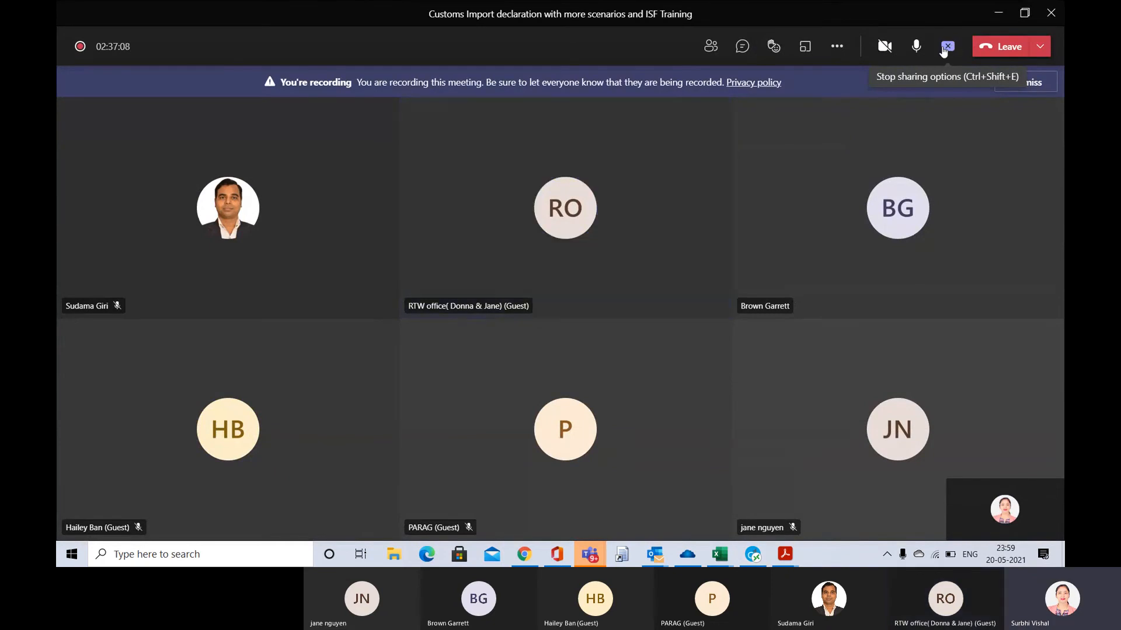
left_click(944, 51)
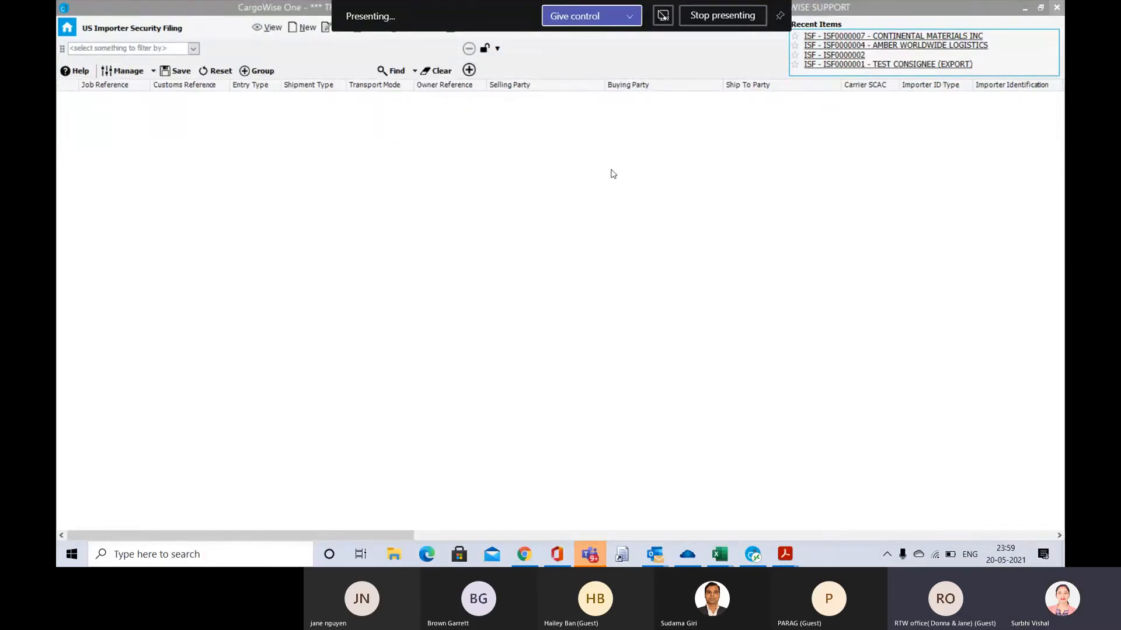
Open the Forwarding module's shipments from the CargoWise One home page and search for all shipments without filter values
left_click(68, 30)
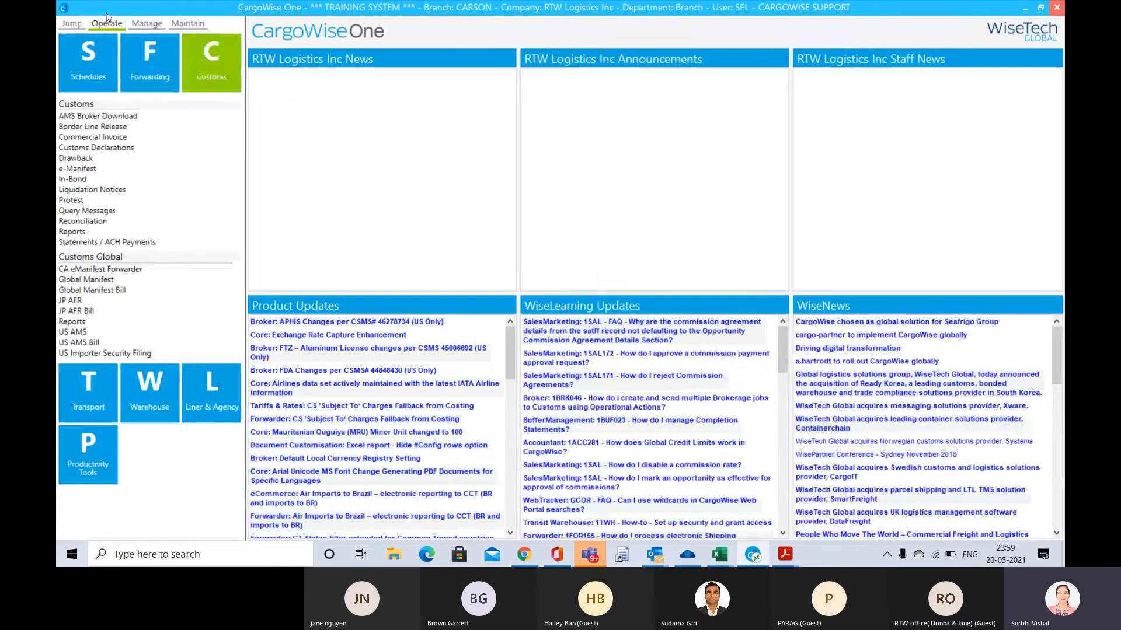
left_click(150, 60)
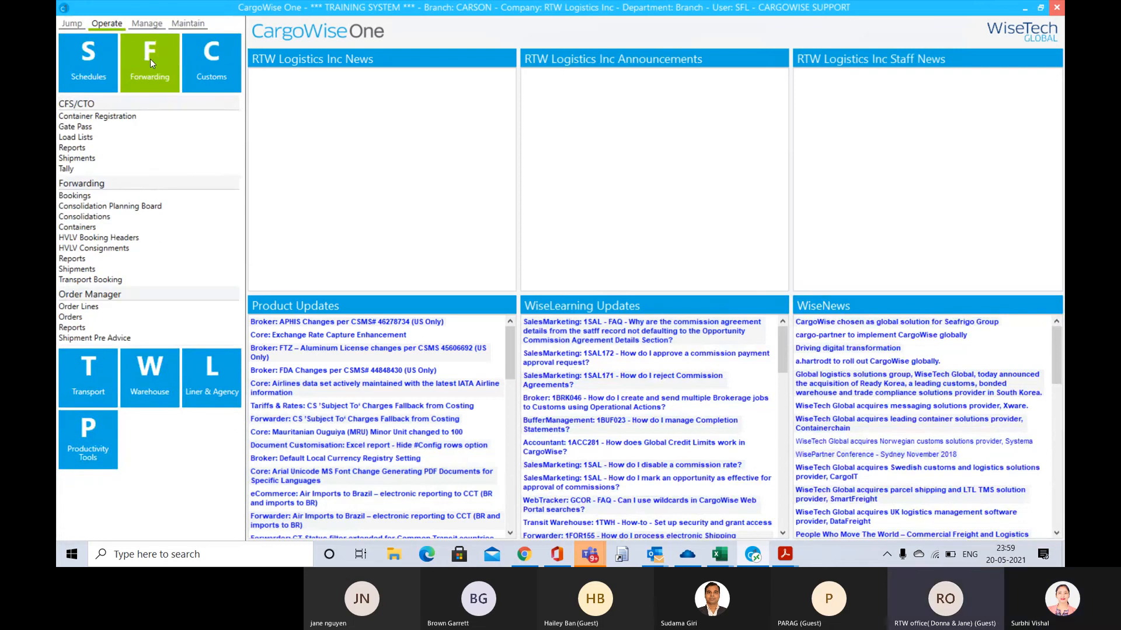
left_click(76, 269)
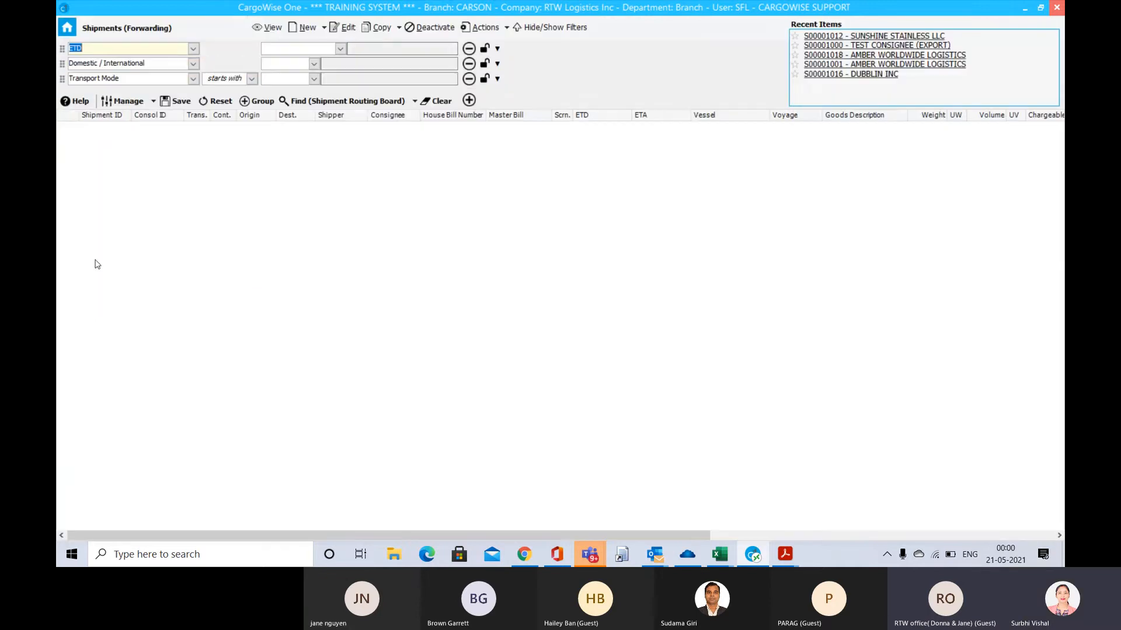
left_click(338, 108)
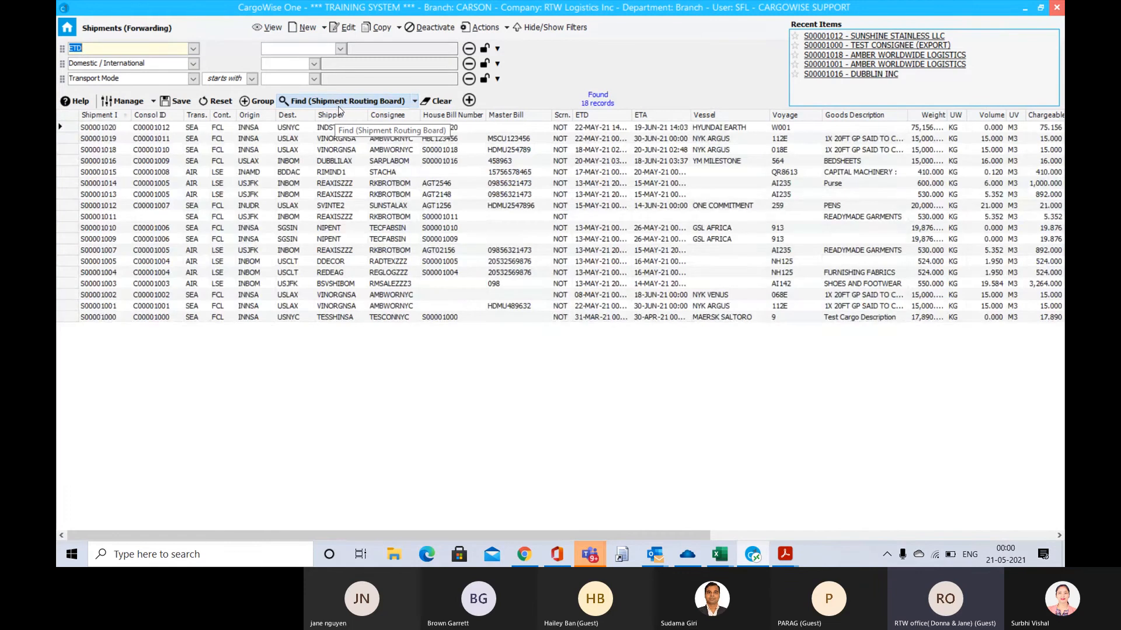
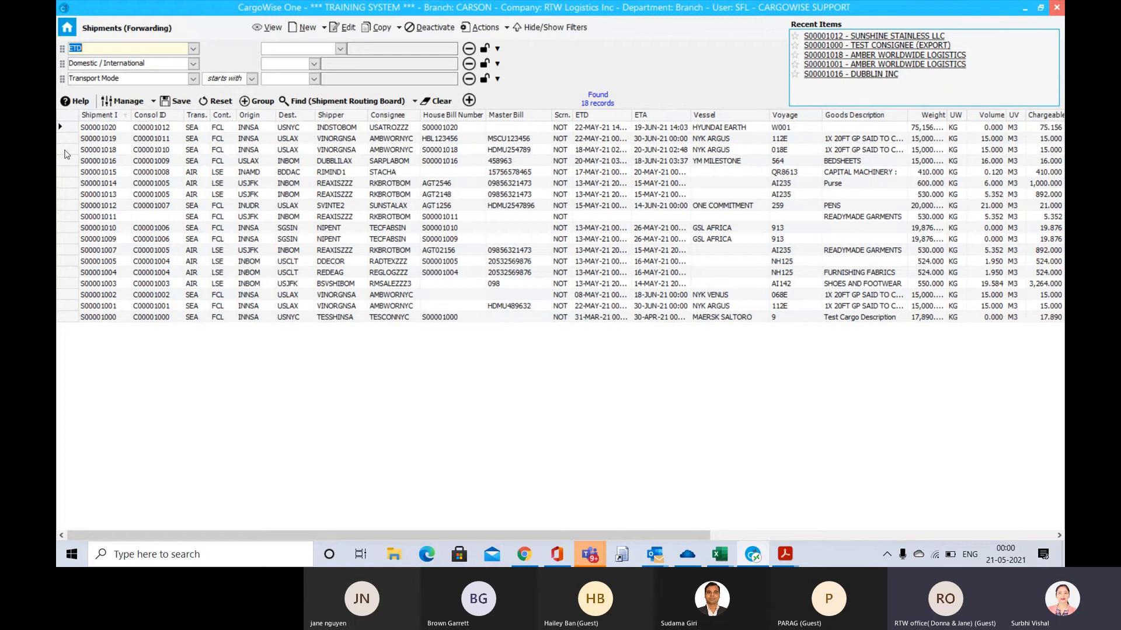
Open shipment S00001018 from the results to view its registration, and close it again
left_click(65, 150)
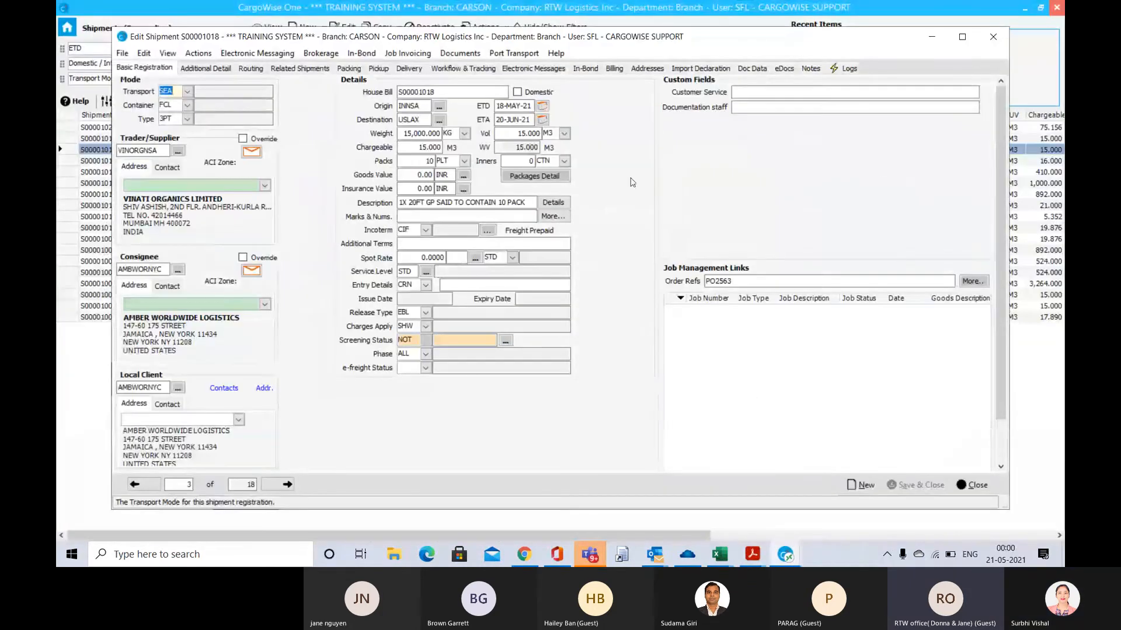
double_click(716, 41)
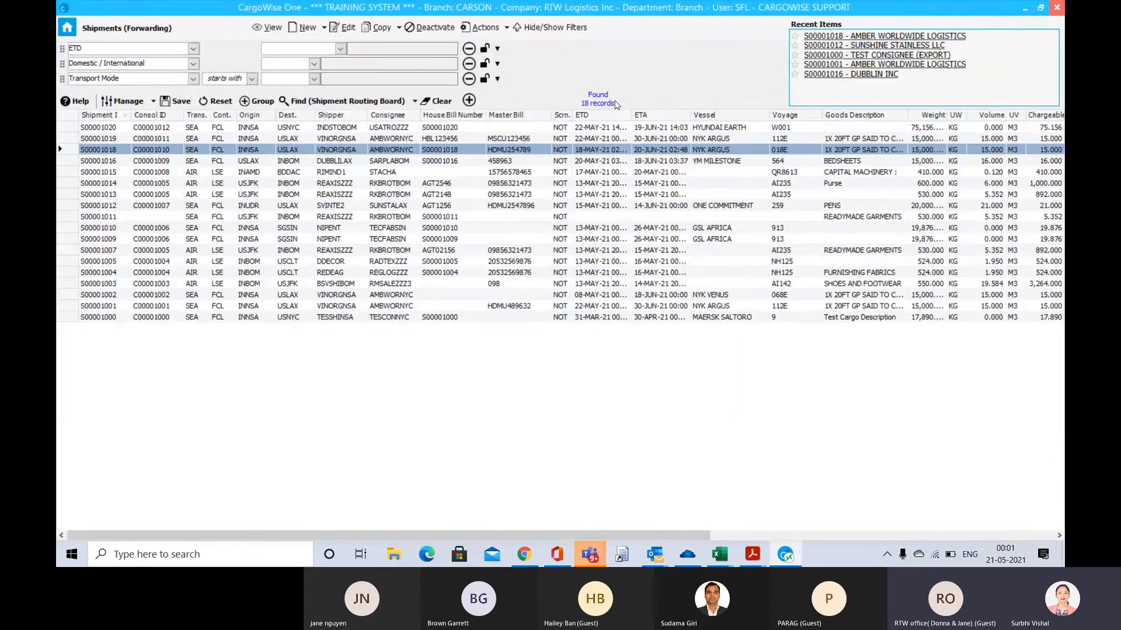
Go to the Customs module's Customs Declarations and open the recent declaration B00001001
left_click(68, 28)
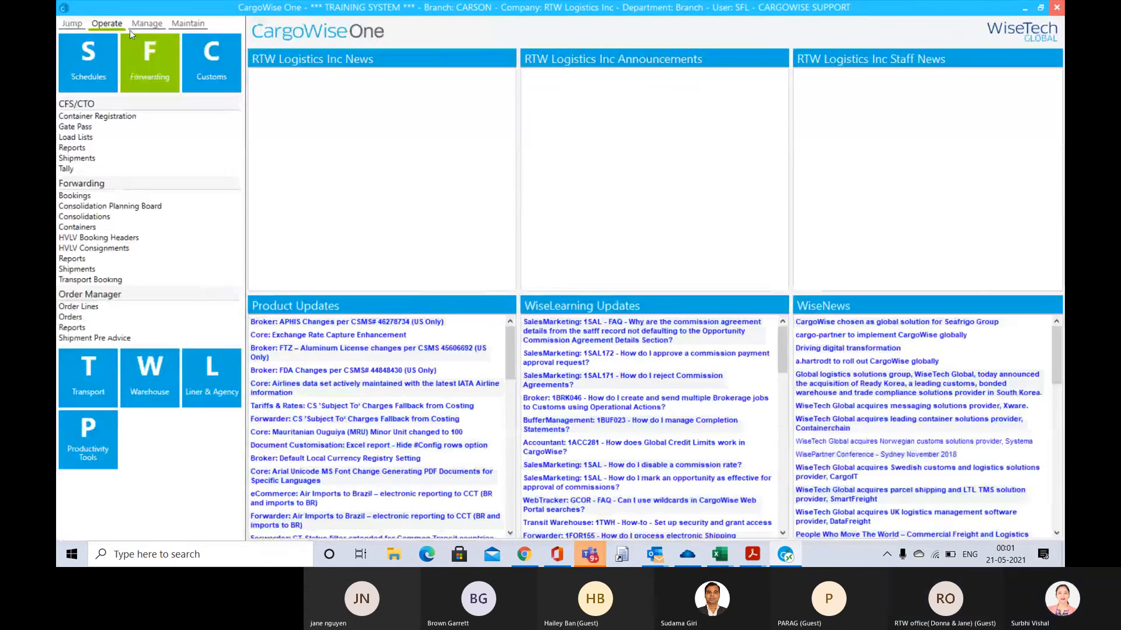
left_click(212, 74)
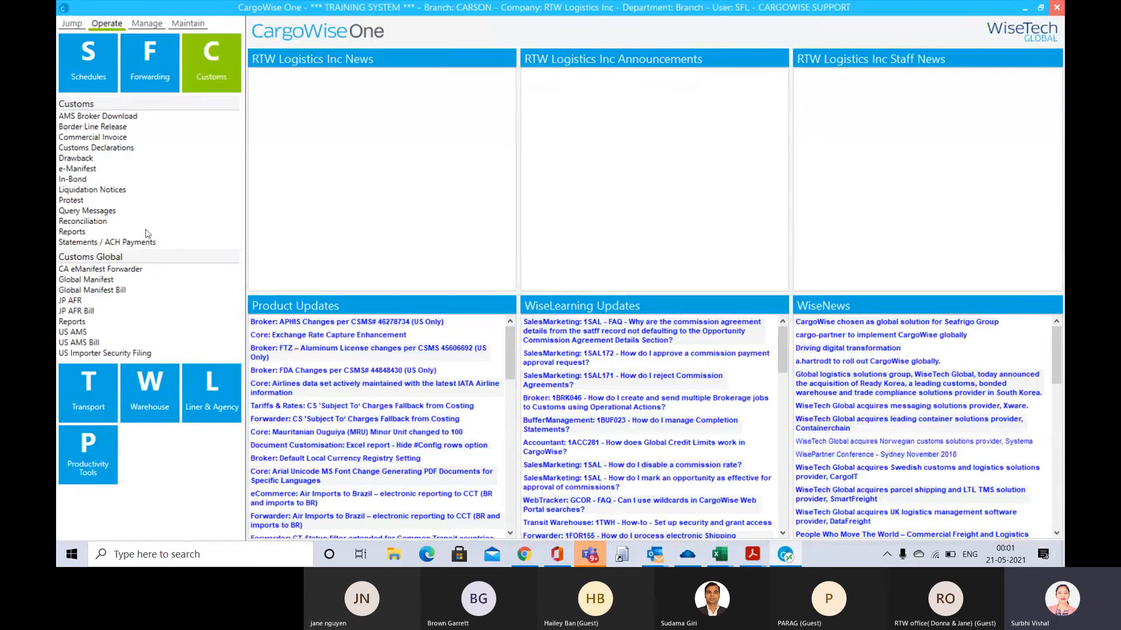
left_click(112, 148)
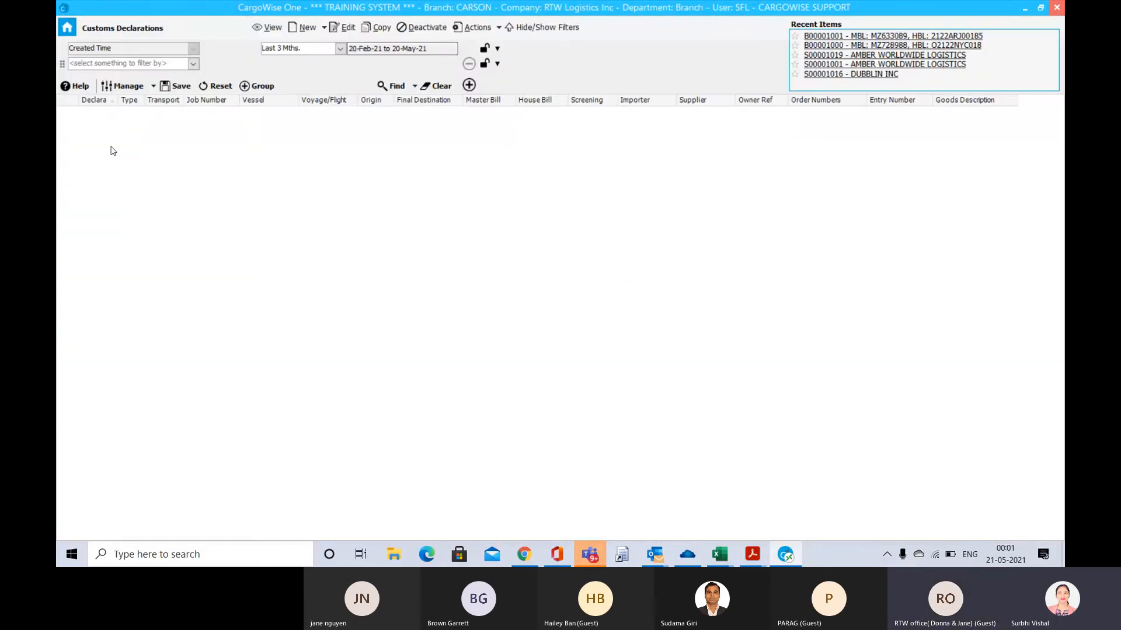
left_click(858, 35)
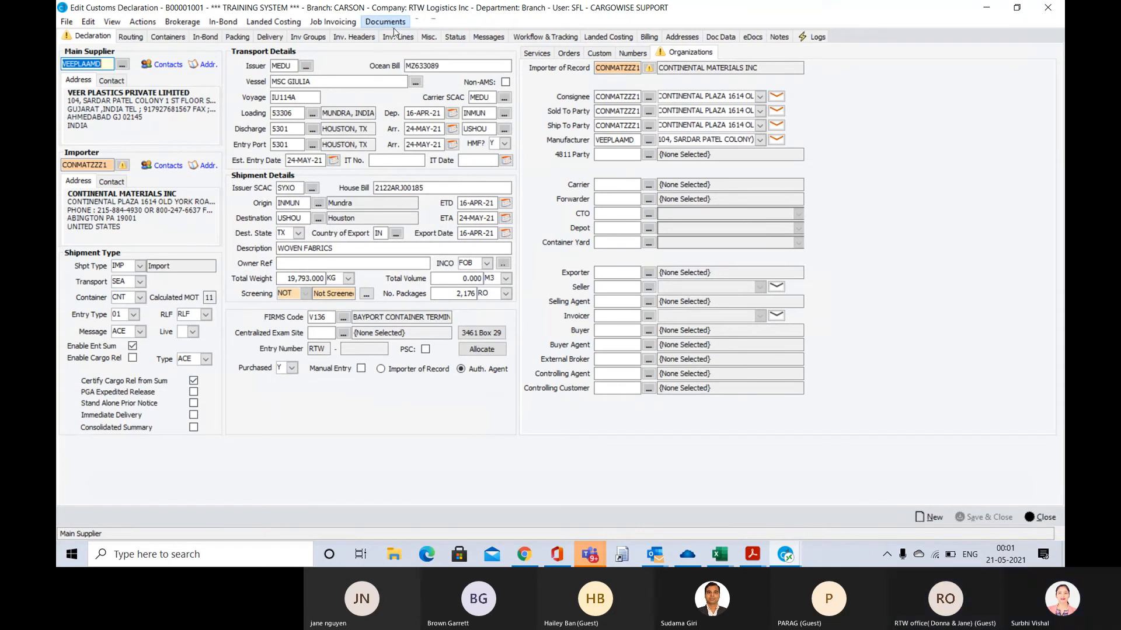
Try to produce the 7501 Entry Summary document for the declaration
left_click(389, 22)
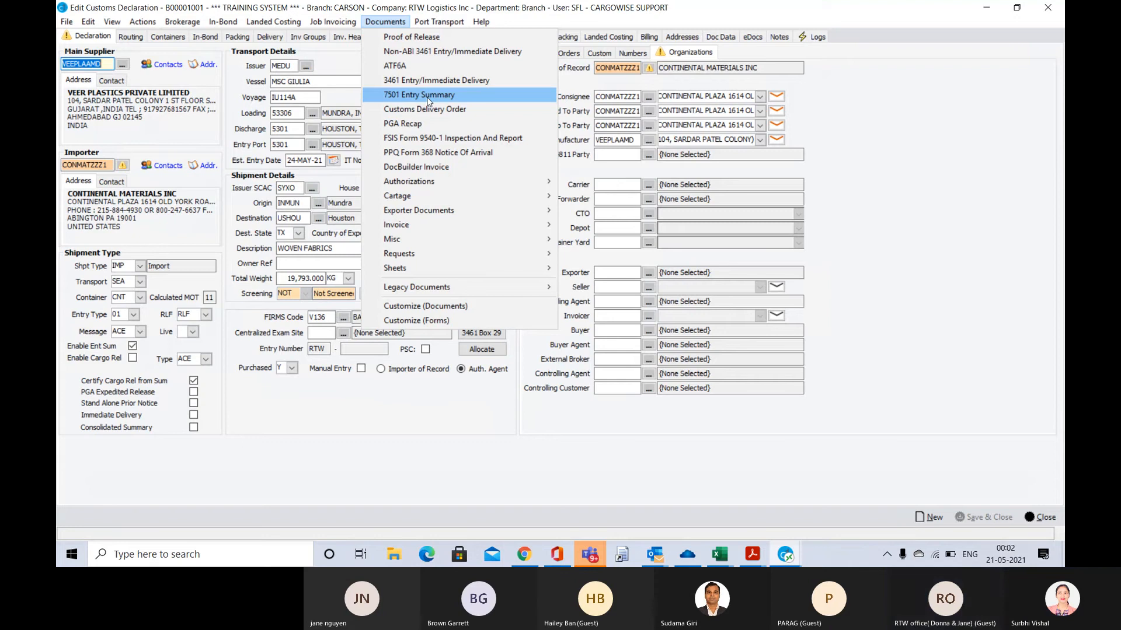
left_click(428, 99)
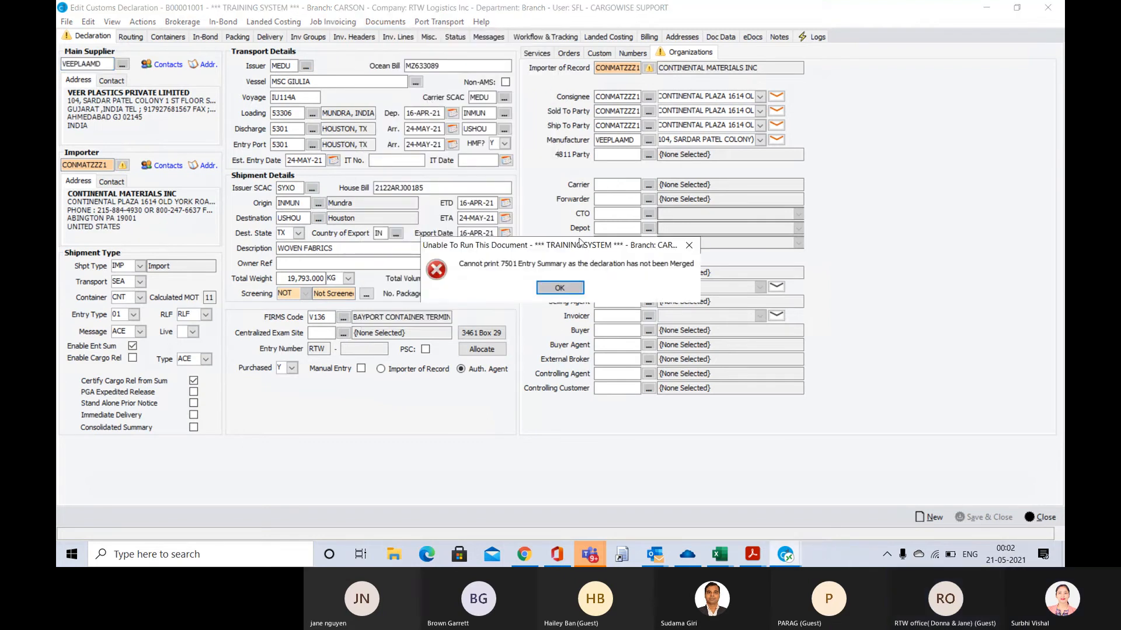
left_click(559, 287)
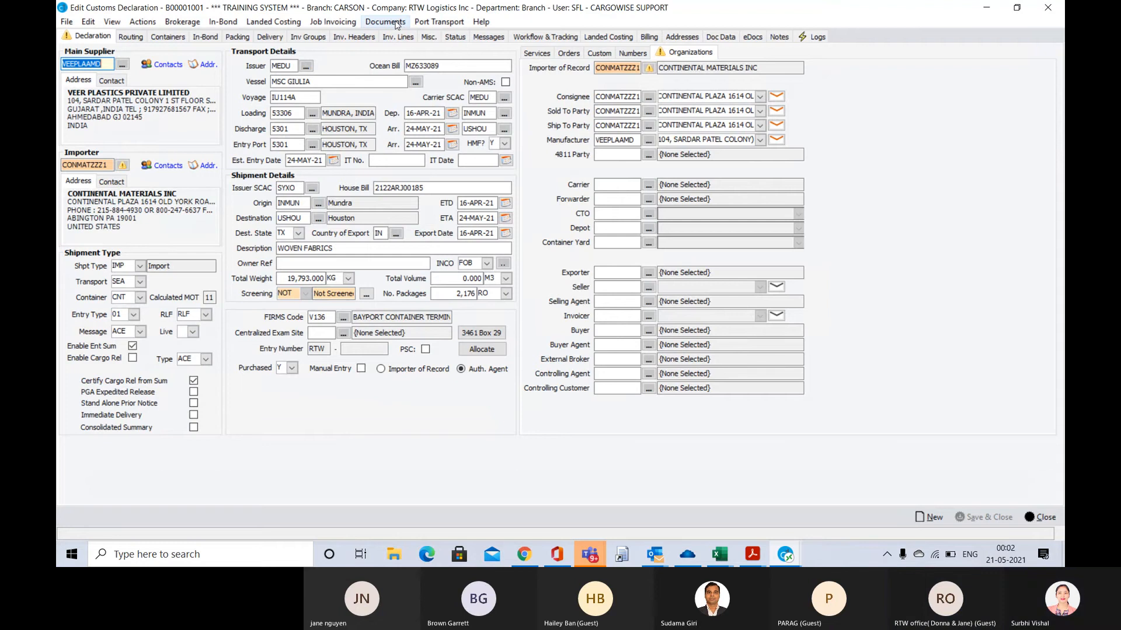
Merge the declaration to generate its entries, and save it without autorating the job
left_click(182, 23)
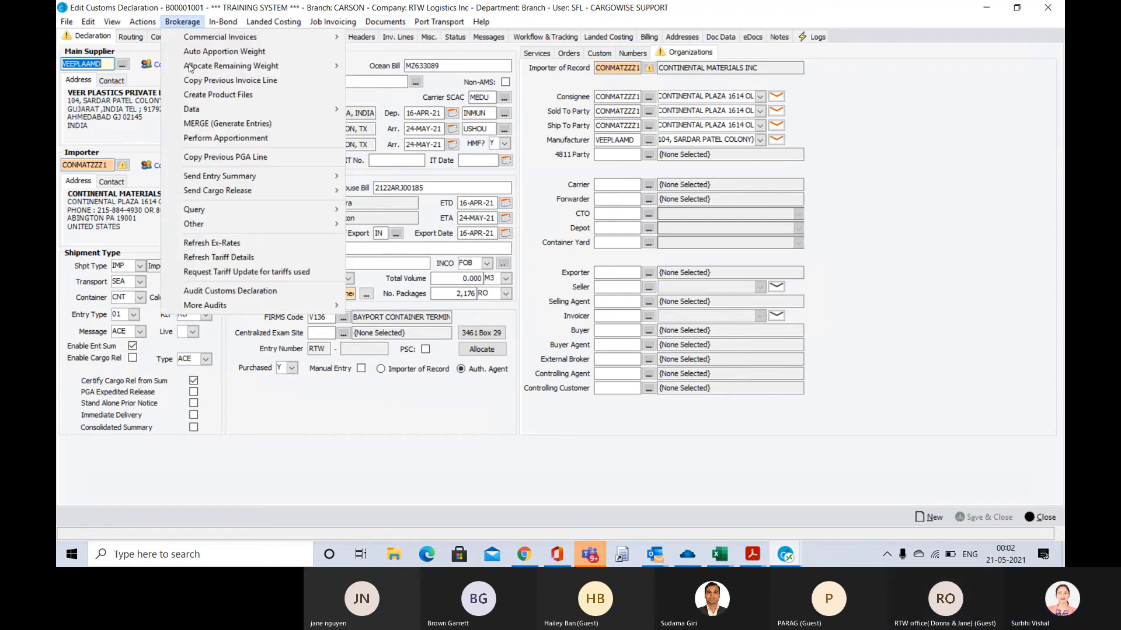
left_click(195, 124)
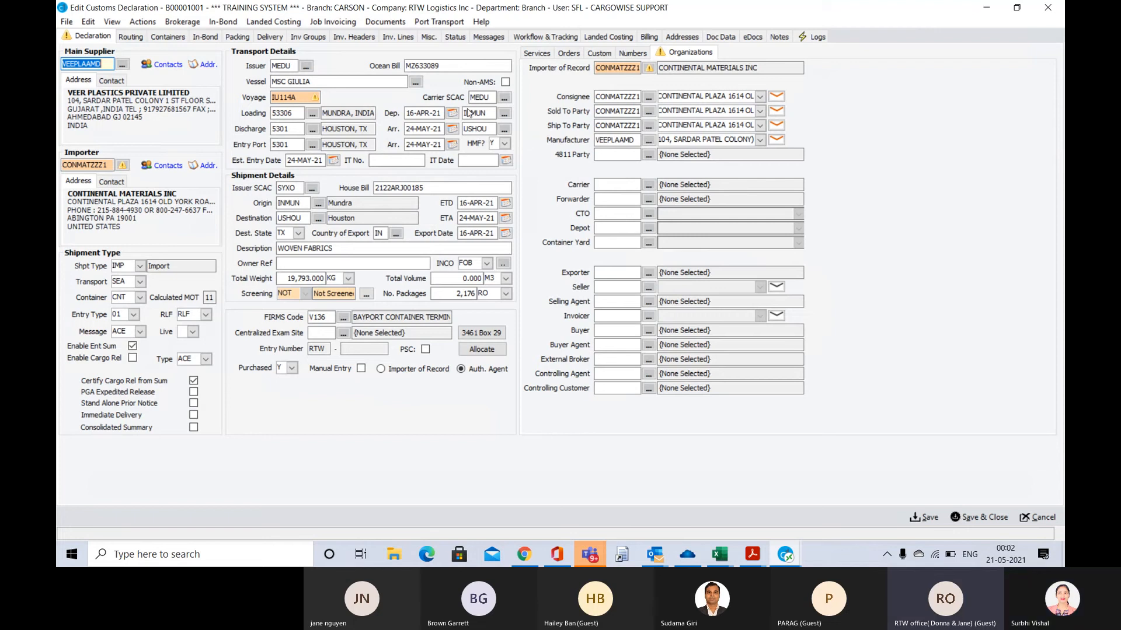
key("ctrl+s")
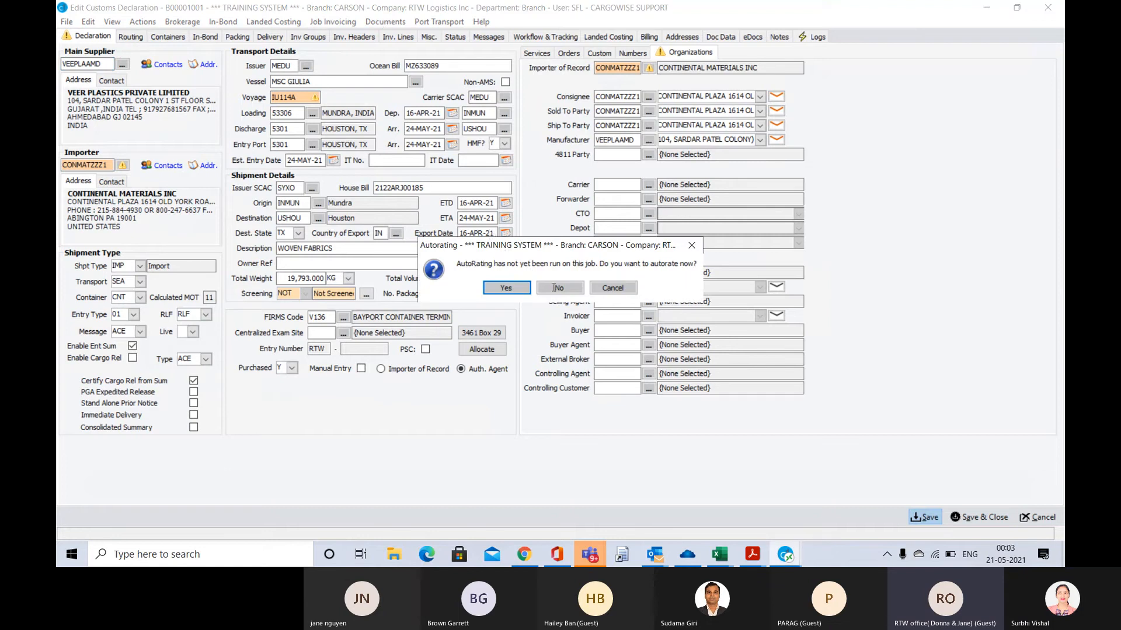
left_click(555, 289)
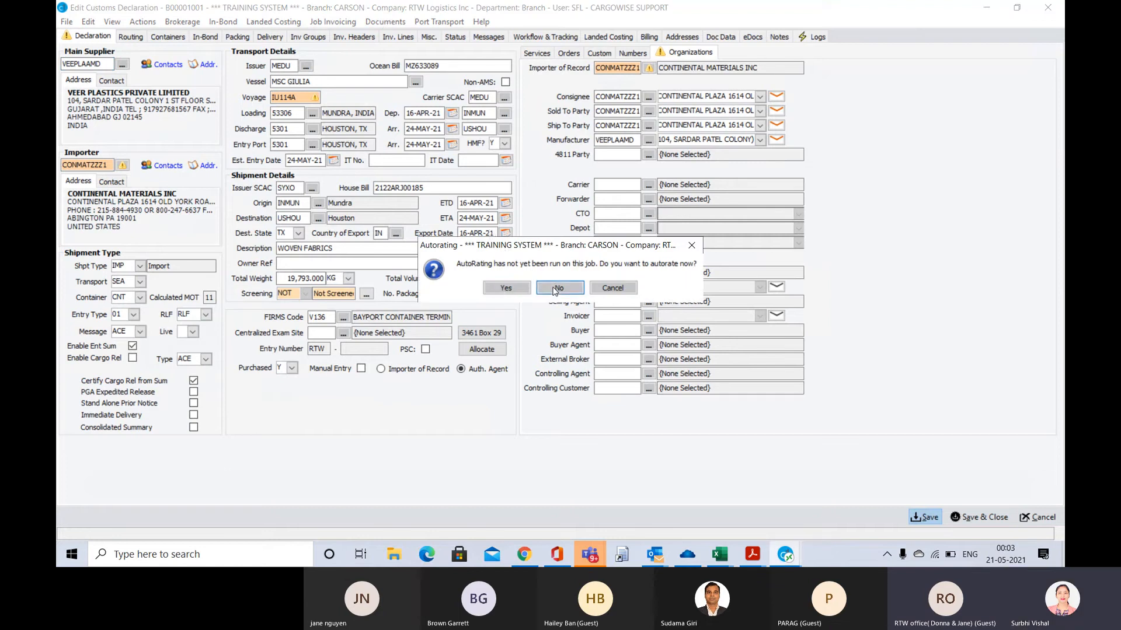
Produce the declaration's 7501 Entry Summary, check the delivery method options, and preview the document
left_click(390, 23)
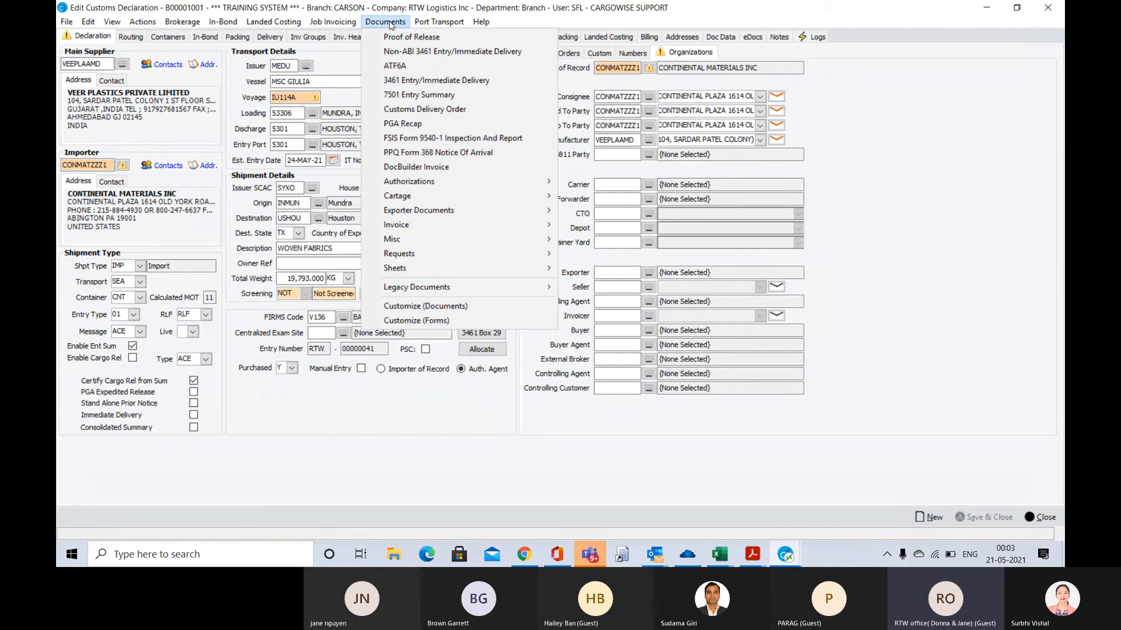
left_click(404, 96)
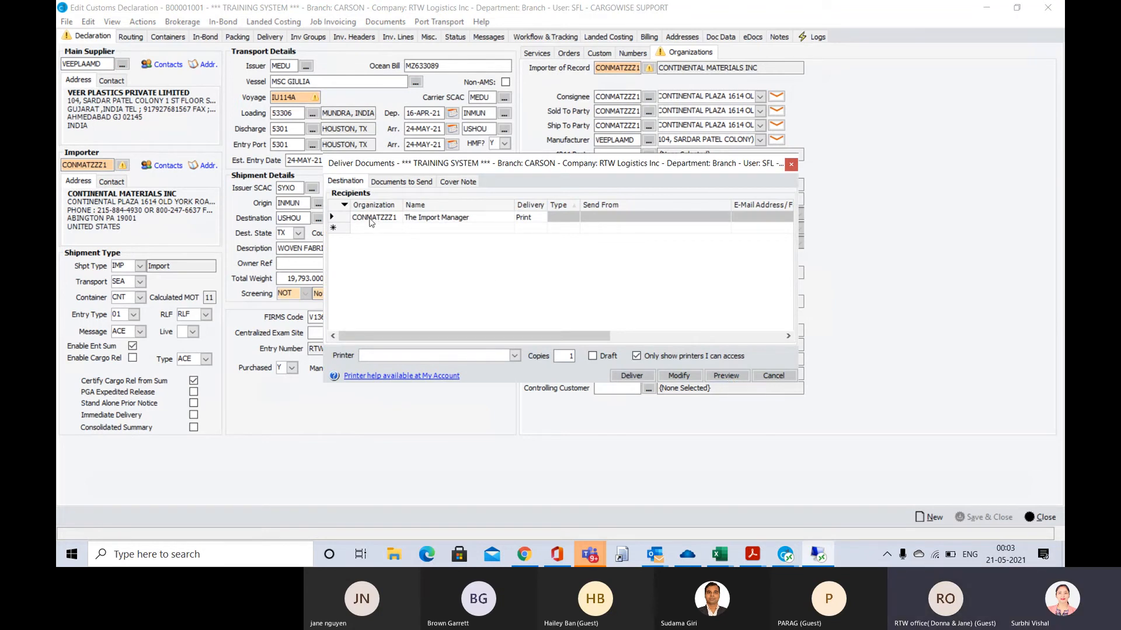
left_click(537, 219)
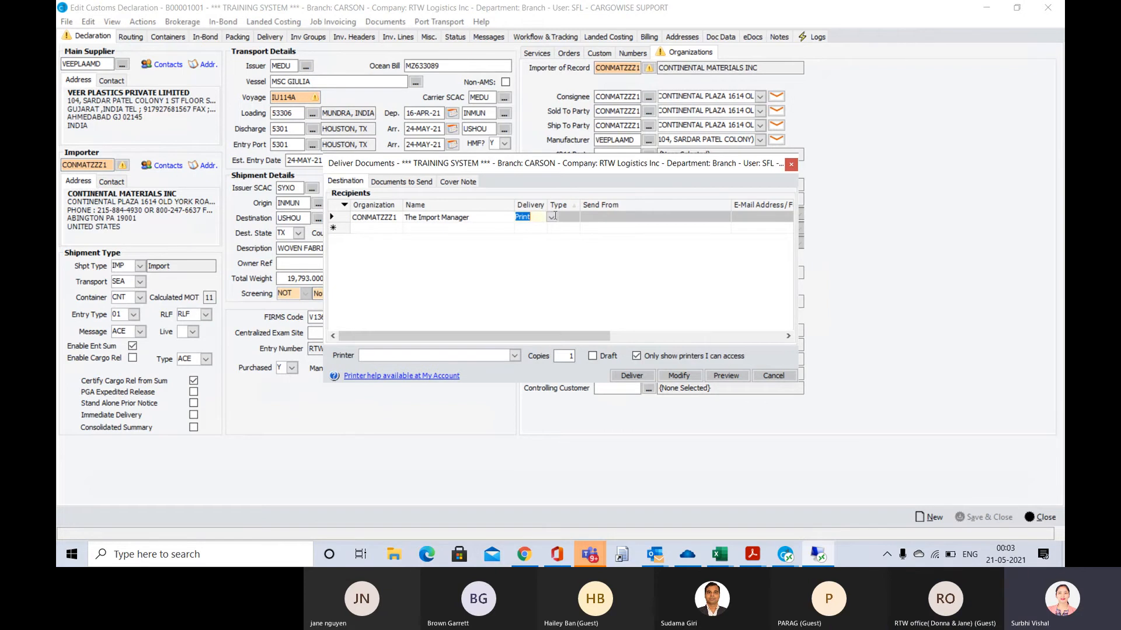
right_click(552, 218)
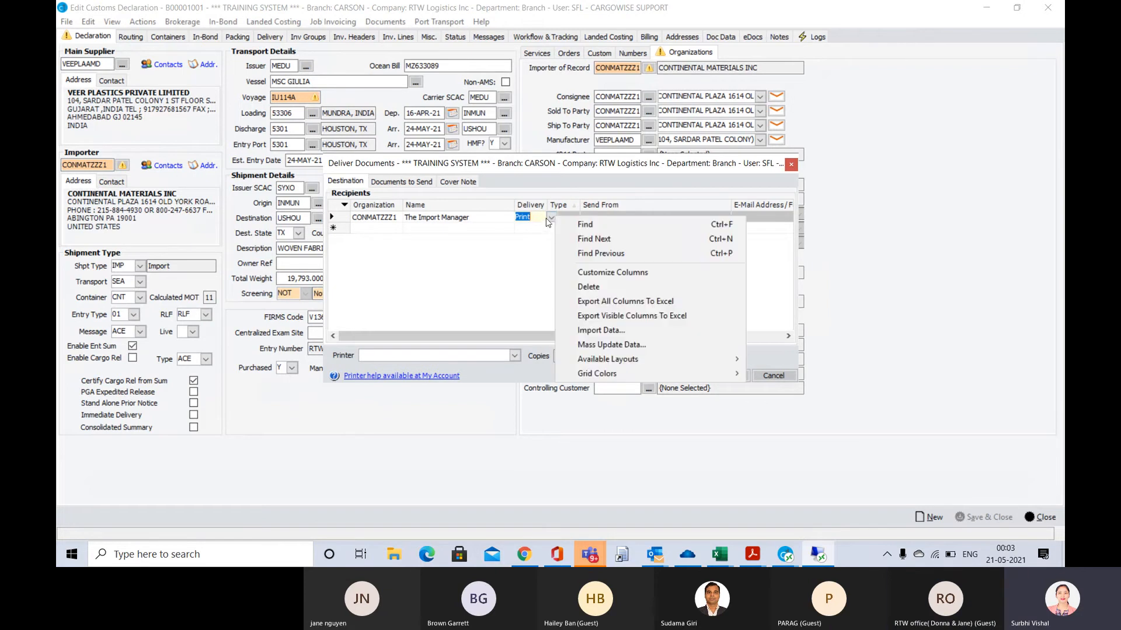
left_click(551, 217)
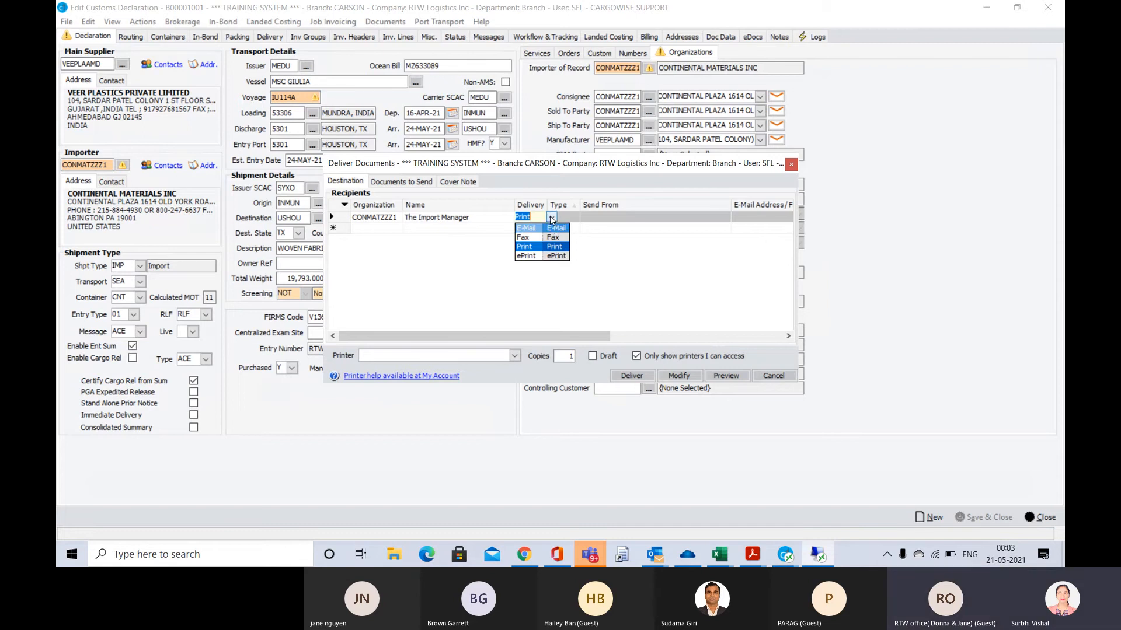
left_click(551, 219)
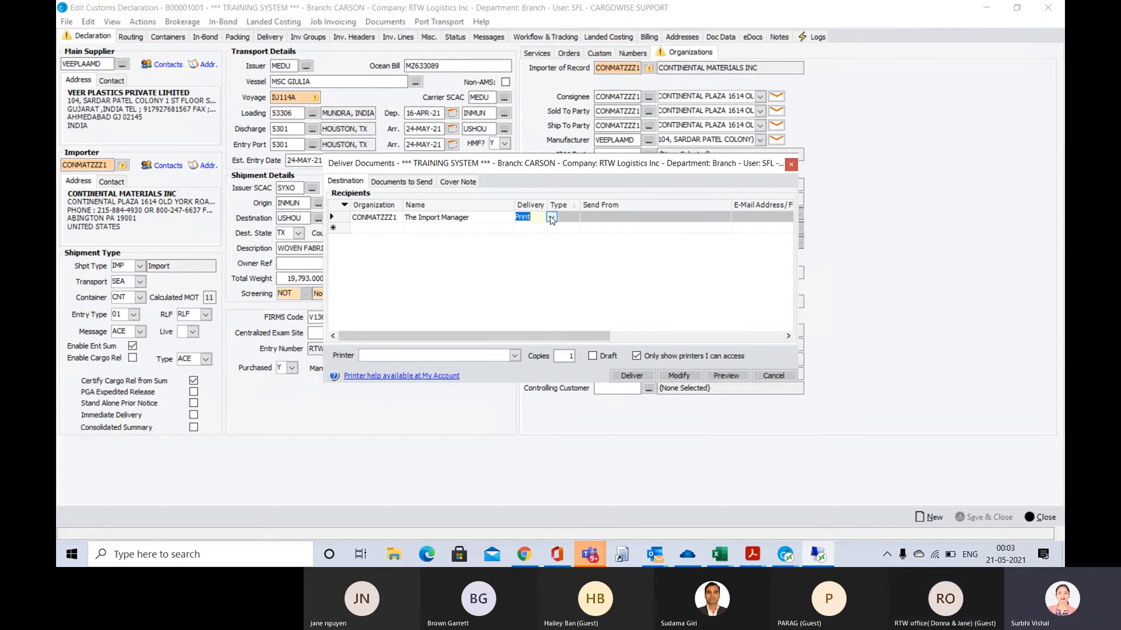
left_click(726, 377)
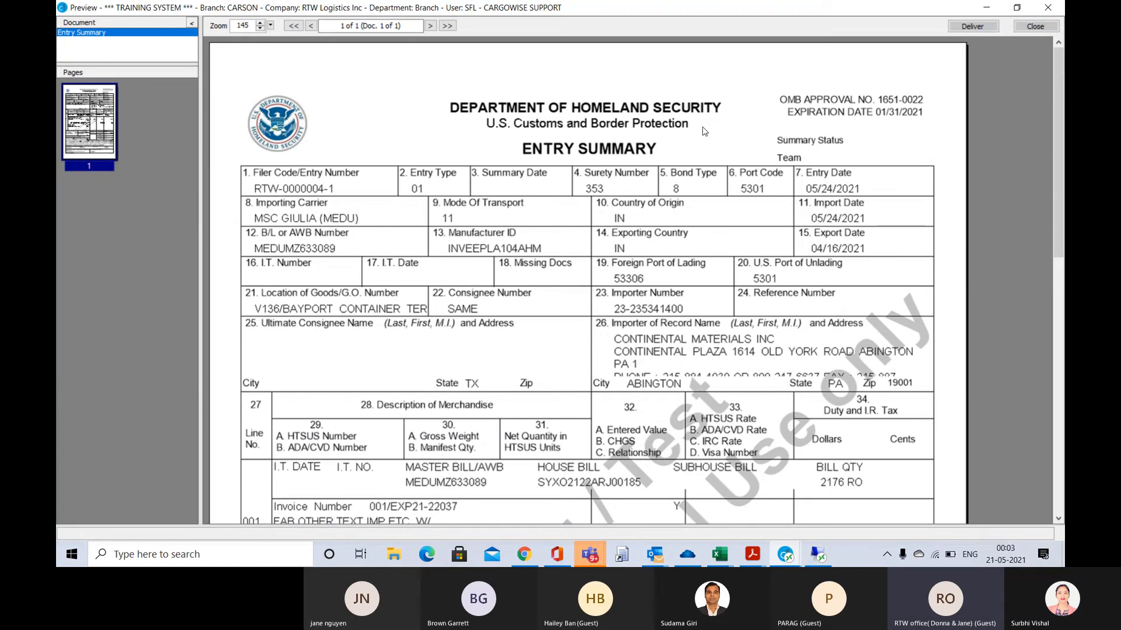
Examine the Entry Summary's header, merchandise line, fees, duty totals and declarant section, and close the preview
scroll(704, 131, "down", 3)
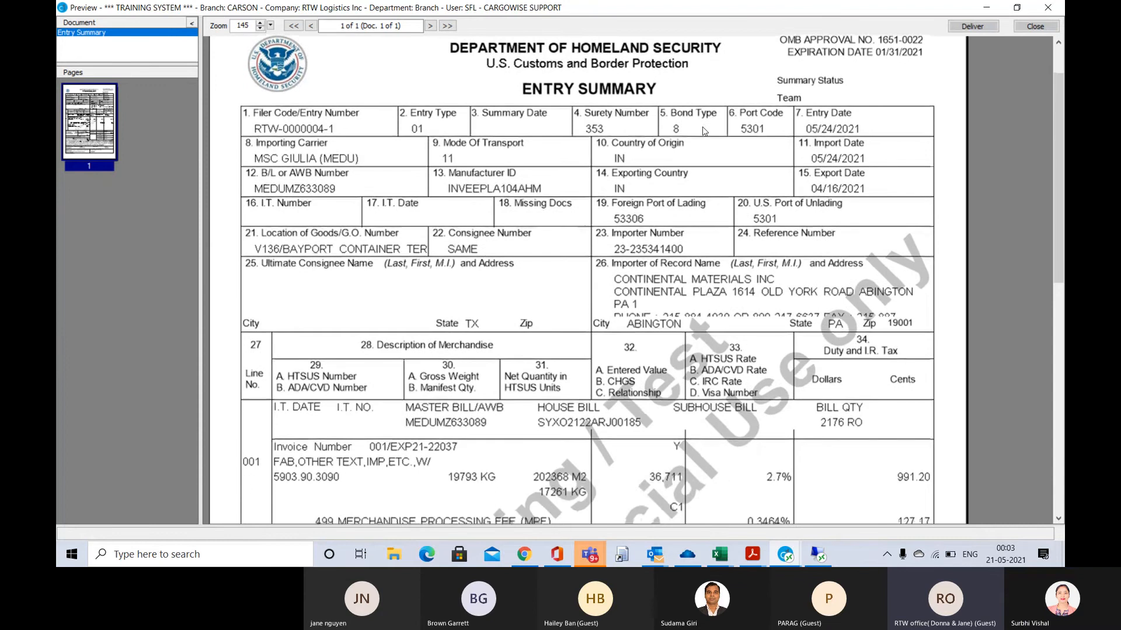
scroll(704, 132, "up", 1)
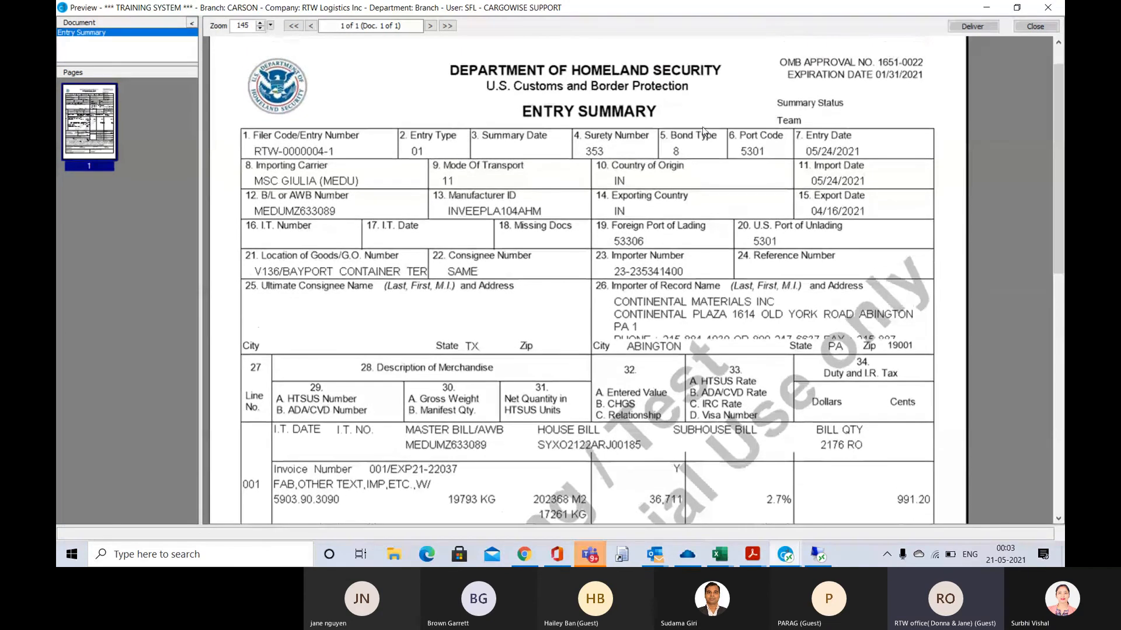
scroll(704, 132, "up", 2)
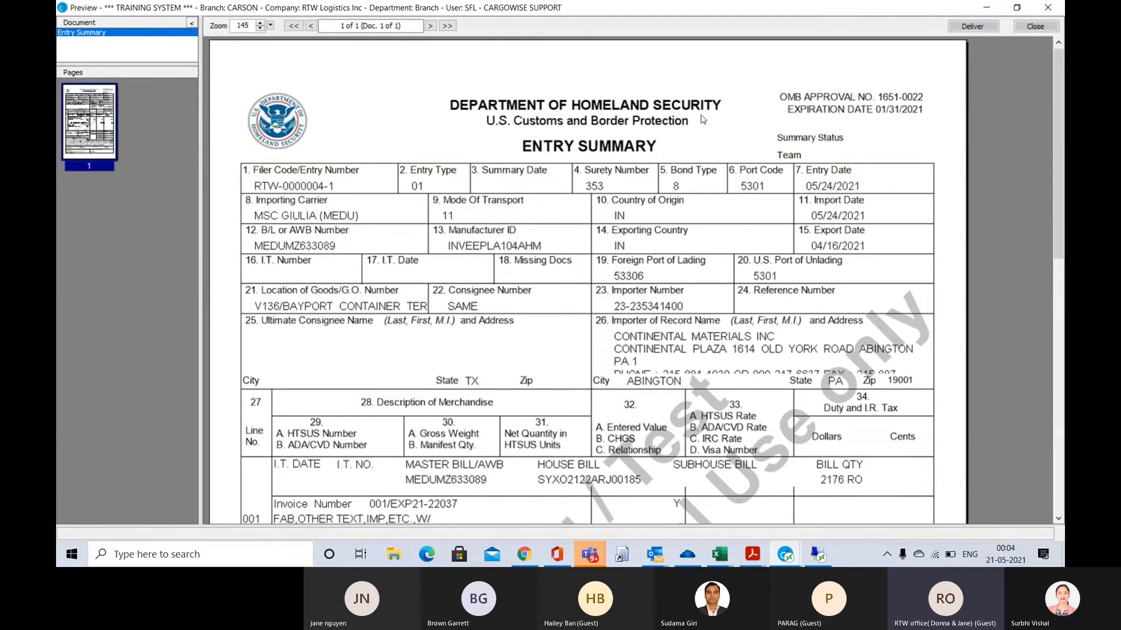
scroll(703, 119, "down", 6)
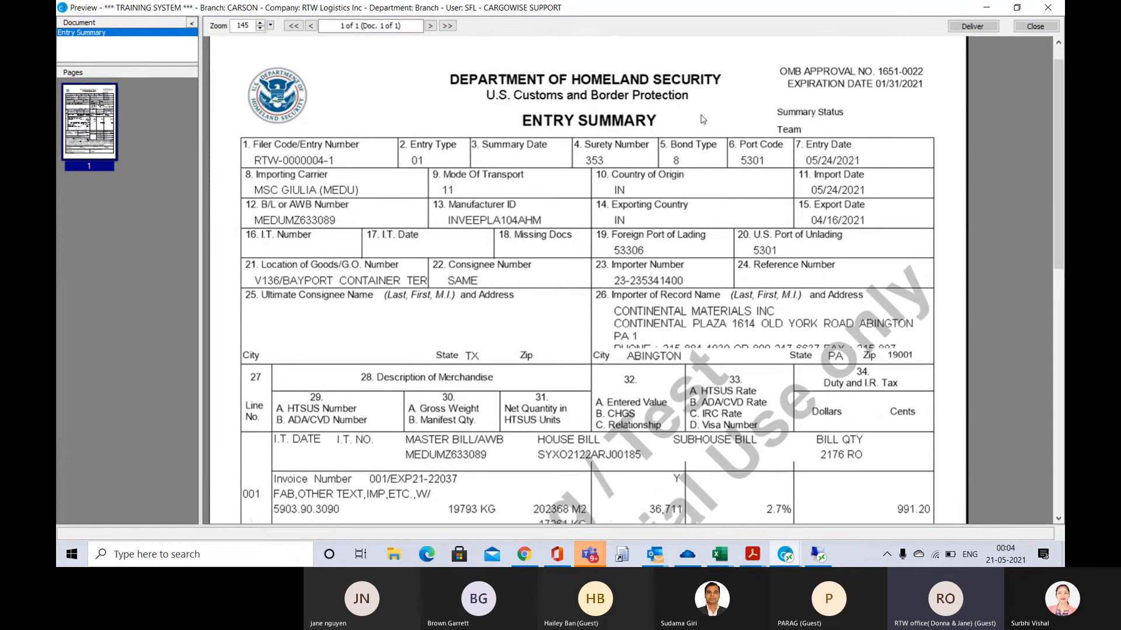
scroll(703, 119, "down", 3)
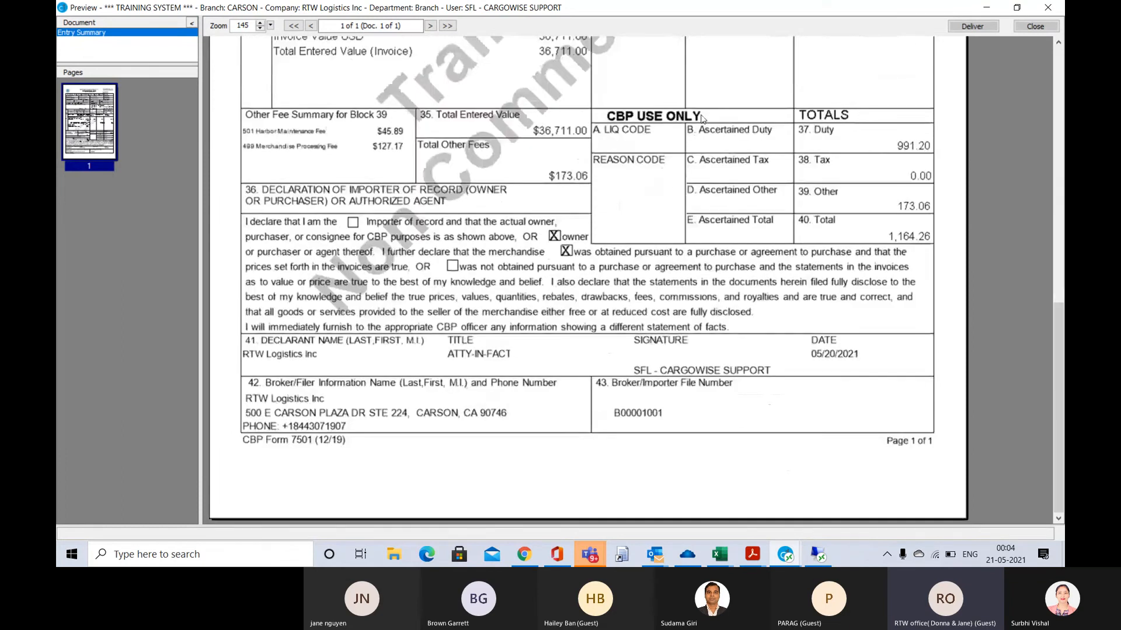
scroll(702, 118, "up", 2)
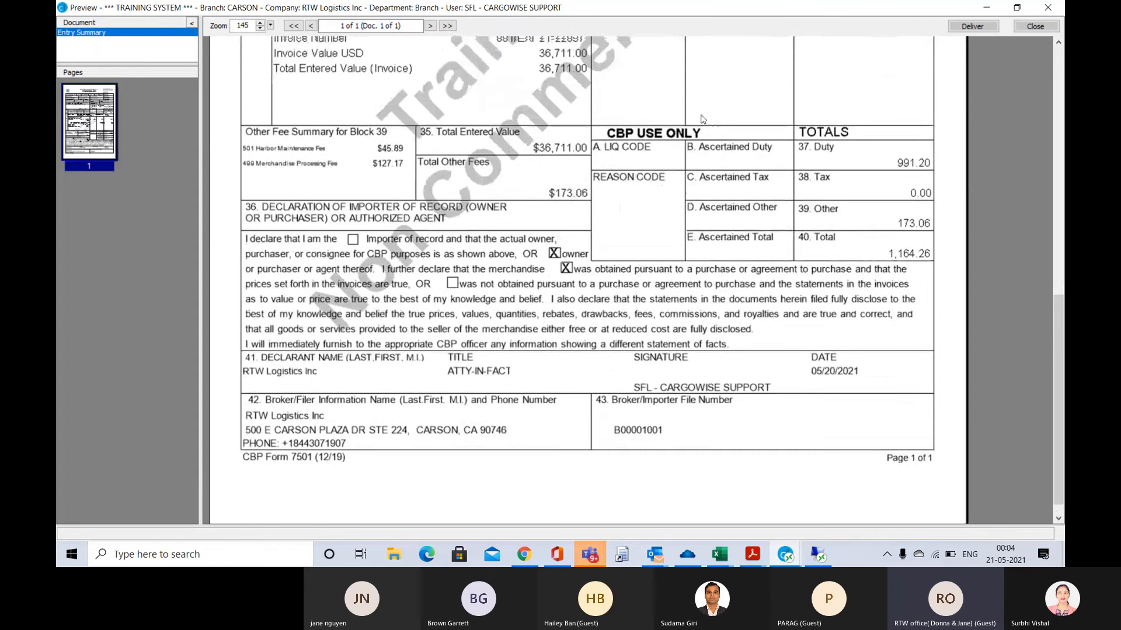
scroll(703, 119, "up", 3)
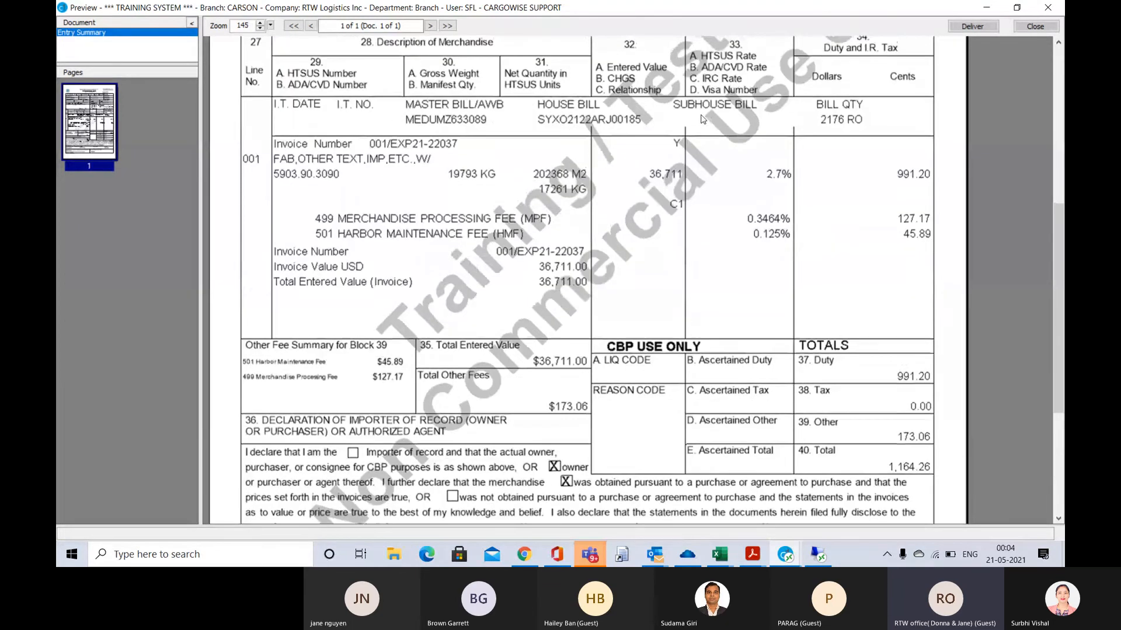
scroll(703, 119, "up", 3)
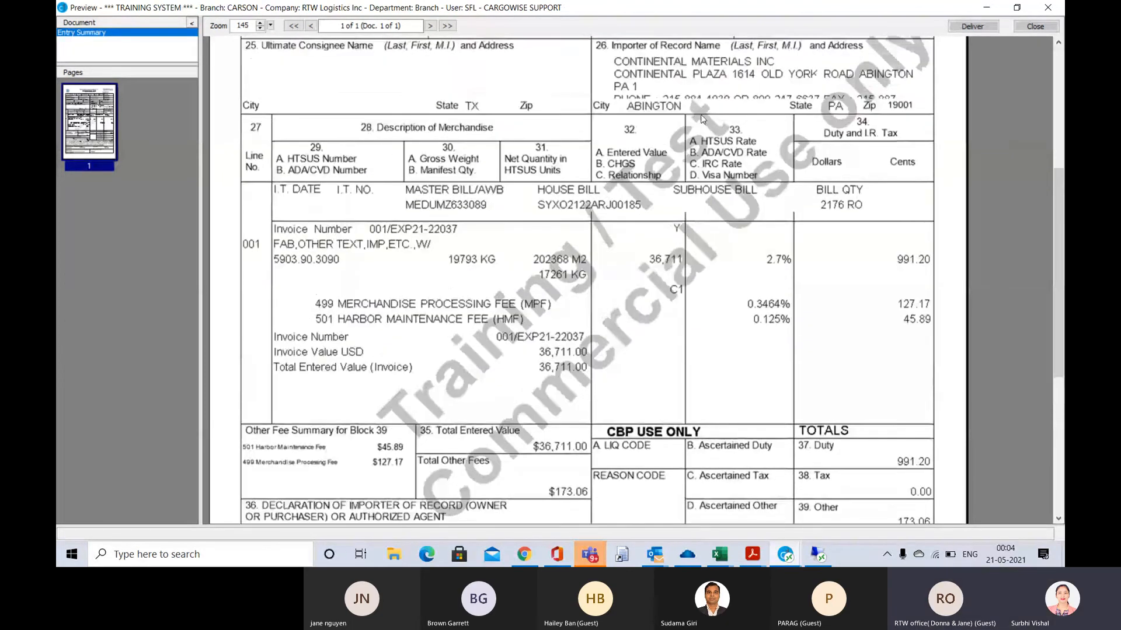
scroll(703, 119, "up", 6)
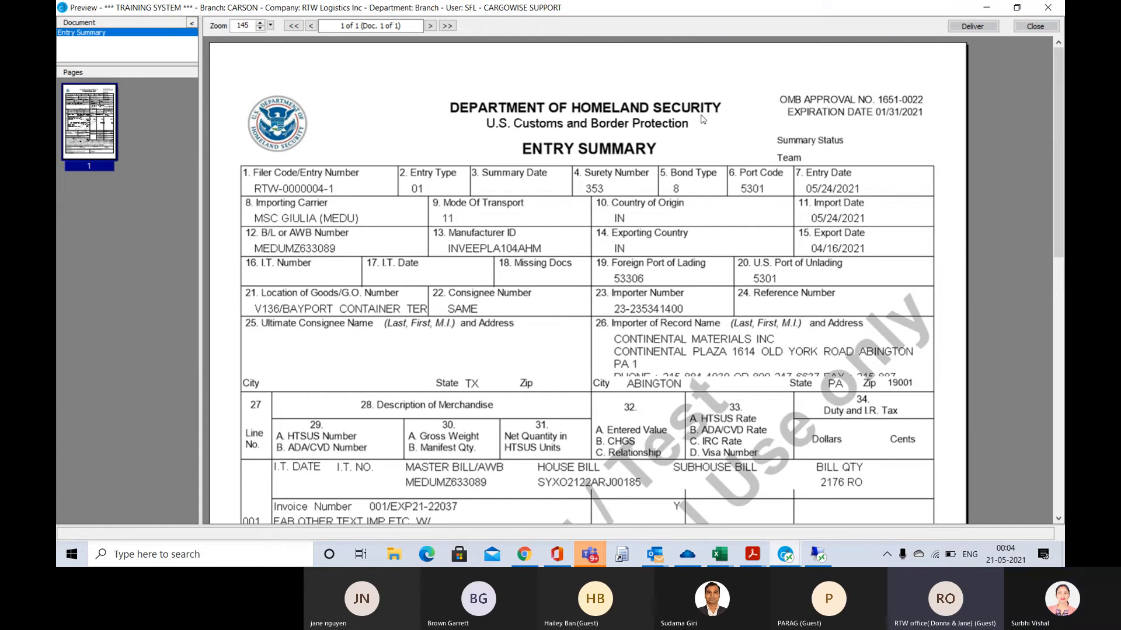
left_click(1035, 26)
Set the recipient's delivery to E-Mail as PDF, sent from the second e-mail option, and close the dialog without delivering
key("alt+Tab")
key("alt+Tab")
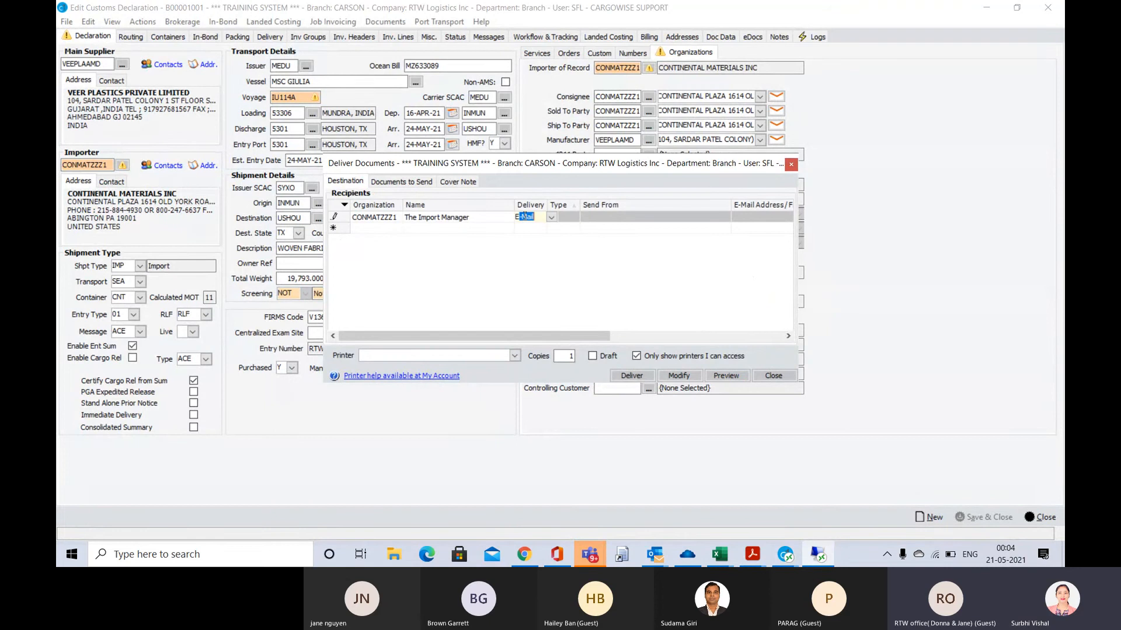
key("Tab")
key("Tab")
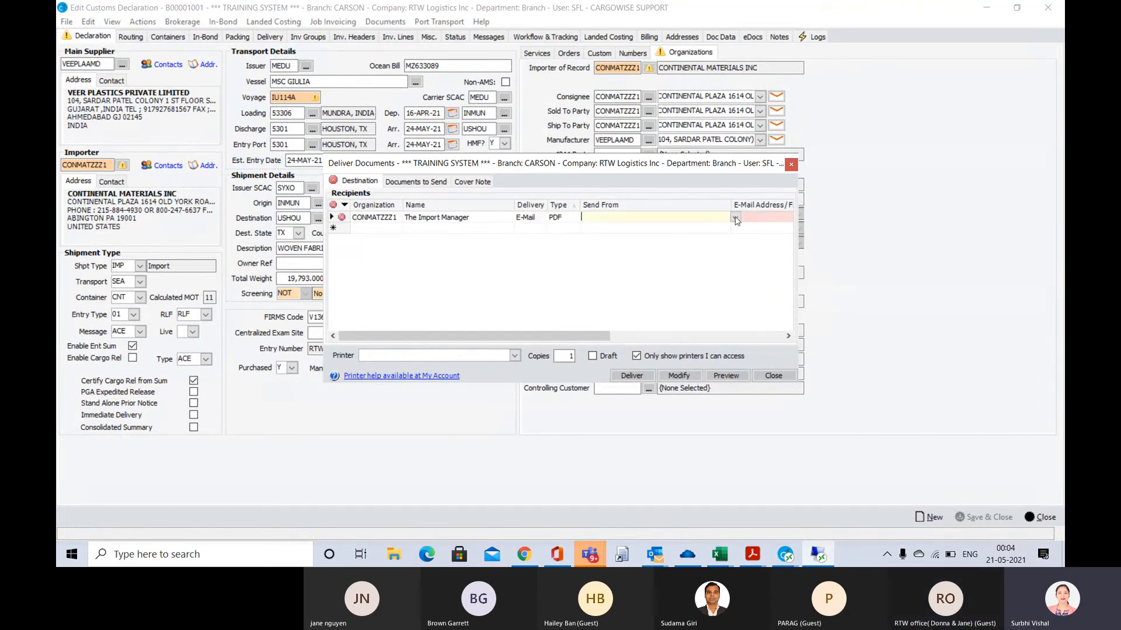
left_click(736, 217)
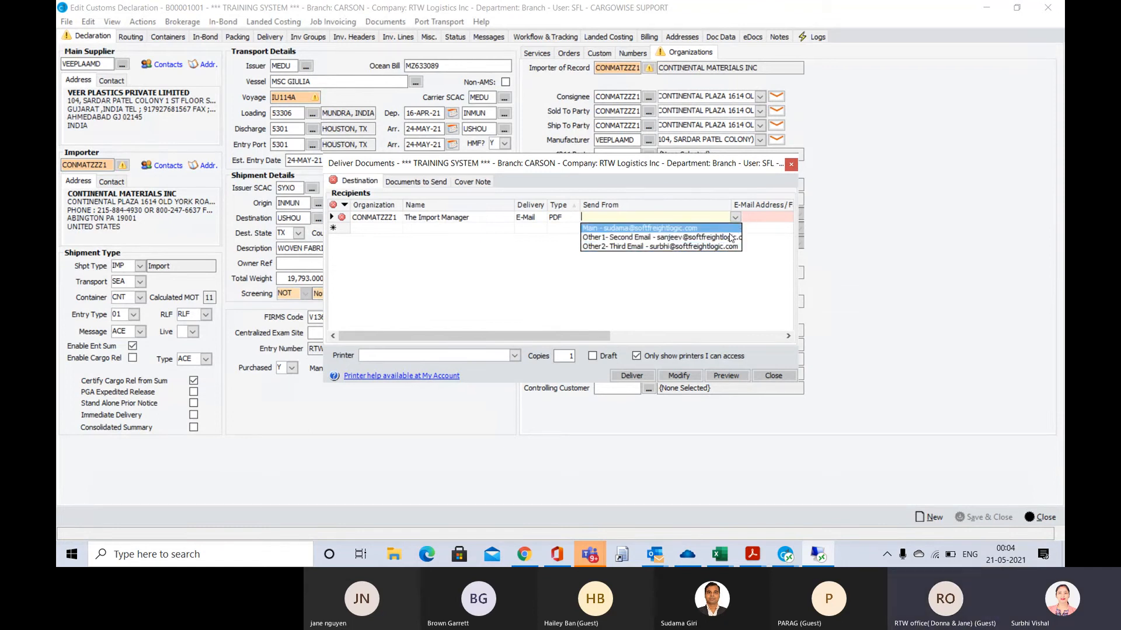
left_click(737, 237)
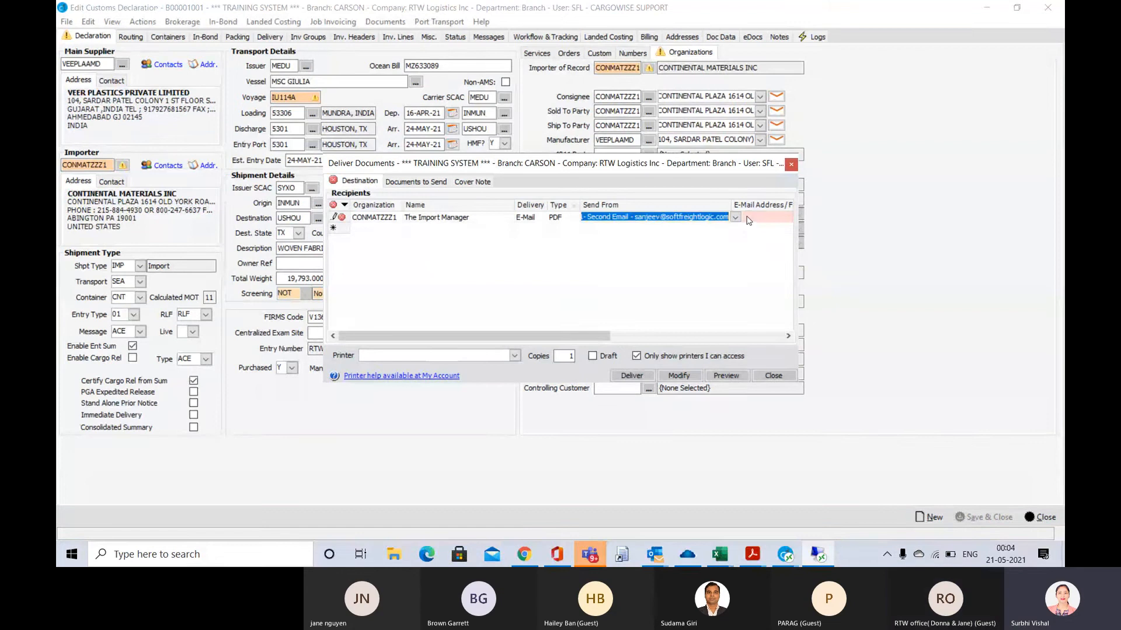
left_click(747, 216)
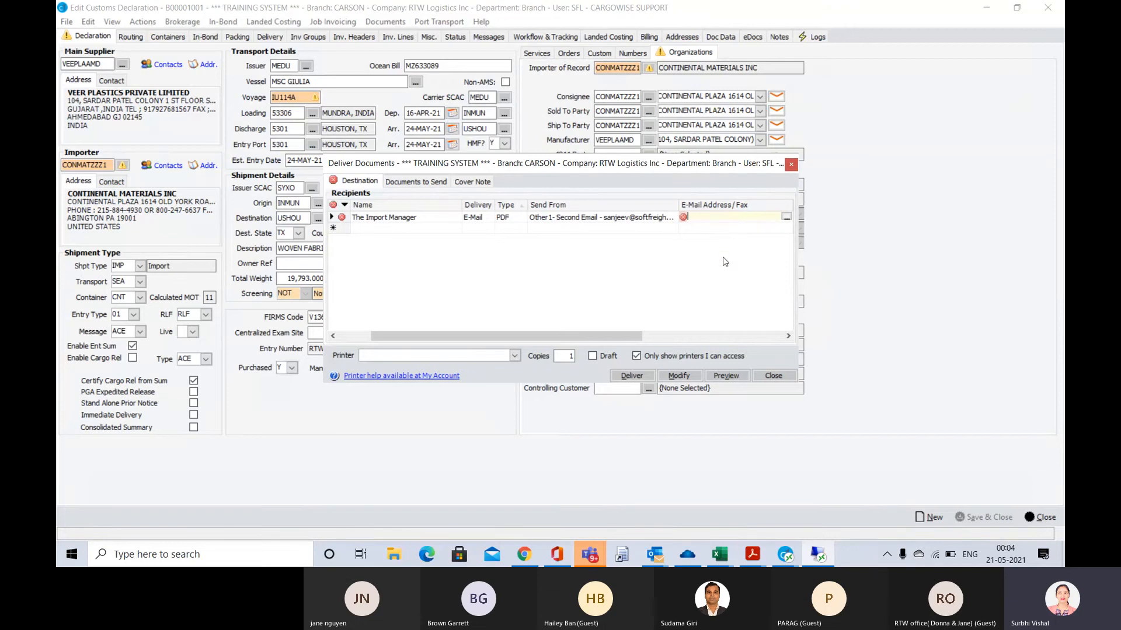
left_click(774, 376)
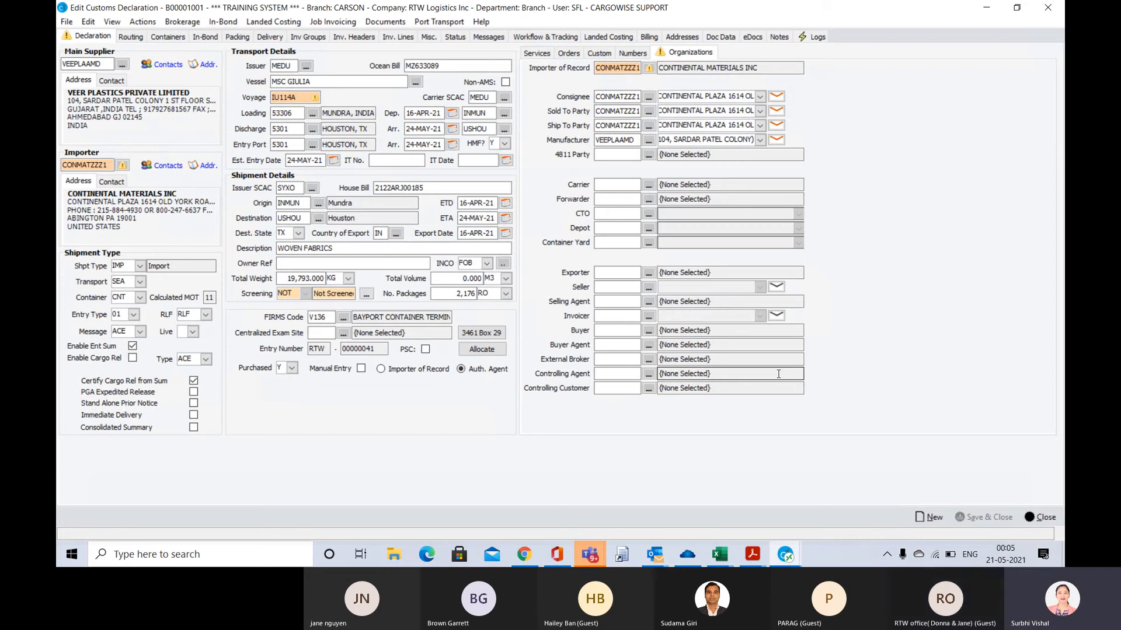
left_click(388, 22)
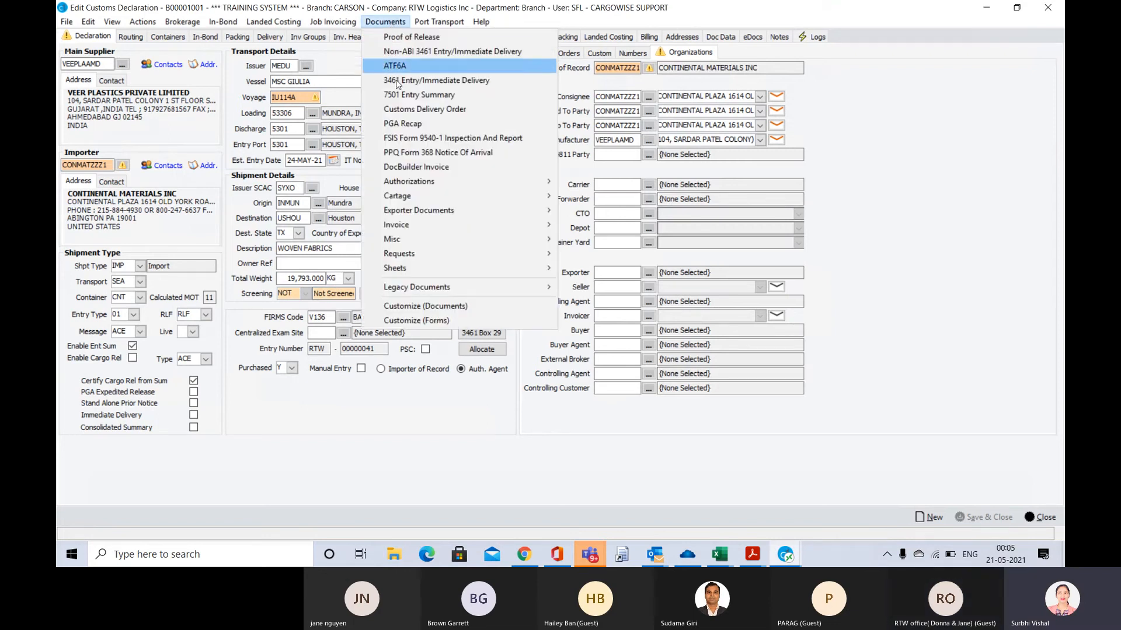
left_click(410, 114)
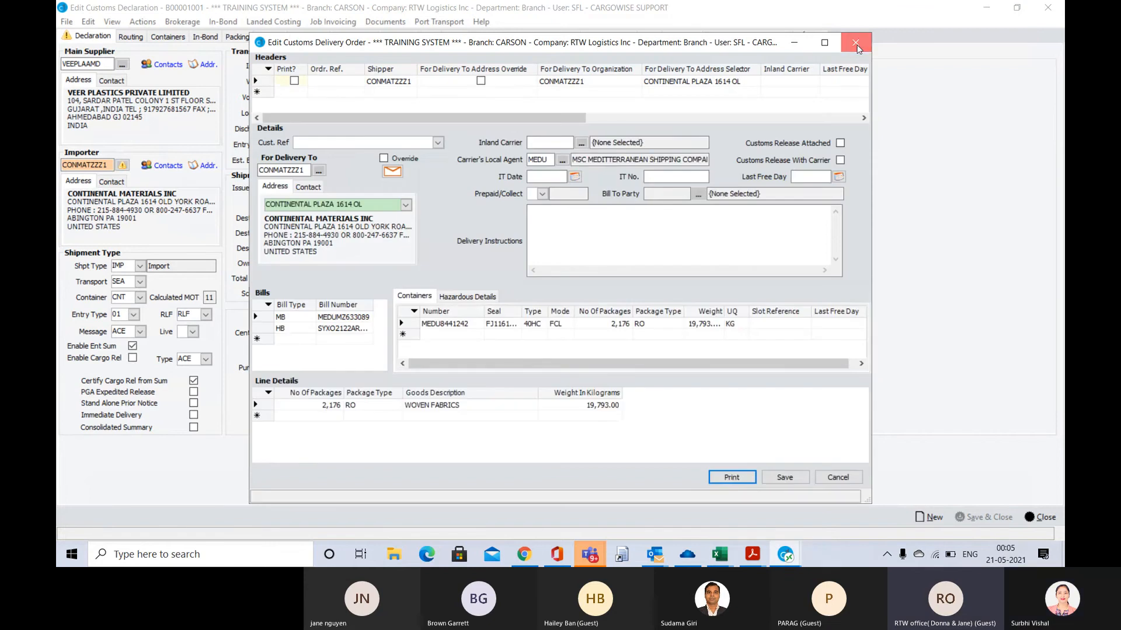
left_click(856, 45)
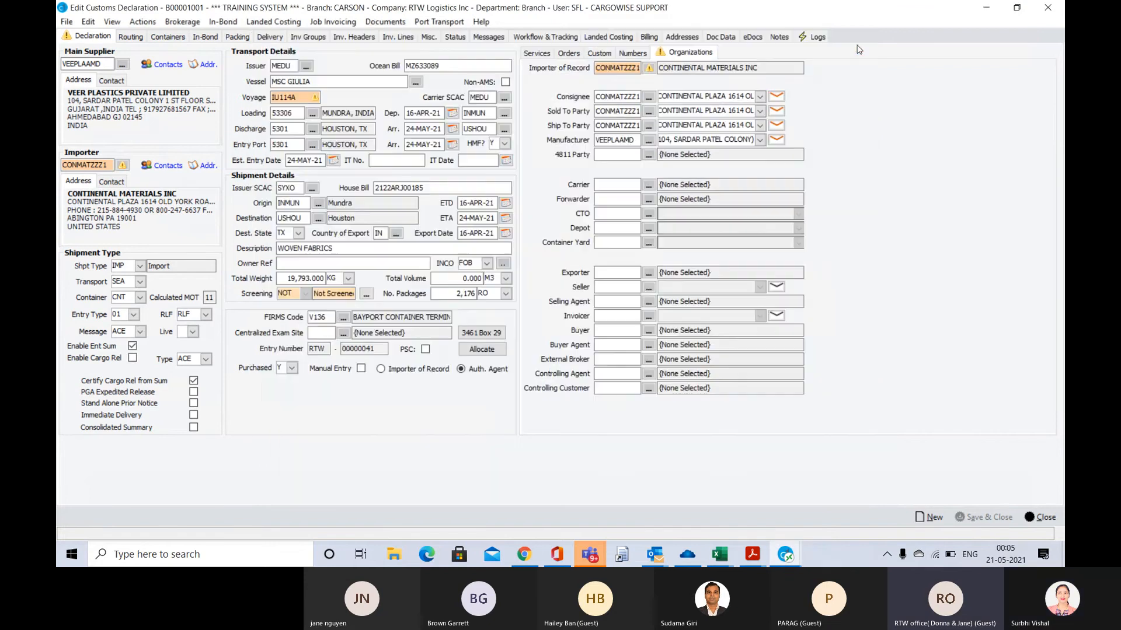
Produce the declaration's Customs Delivery Order with its header row marked for printing, and preview the document
left_click(392, 23)
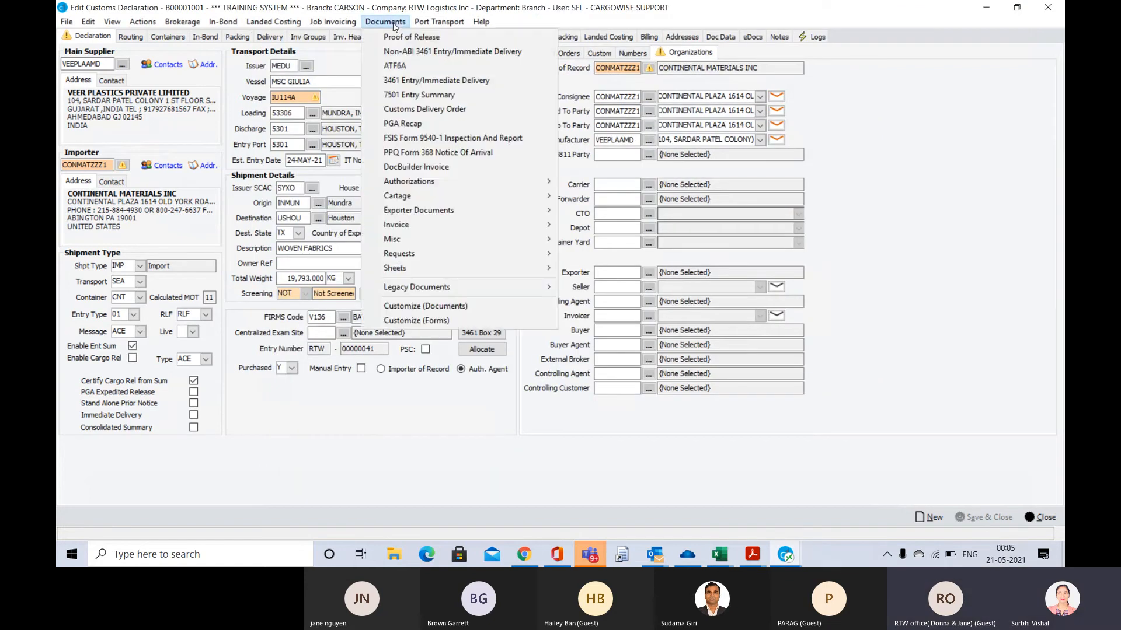
left_click(408, 113)
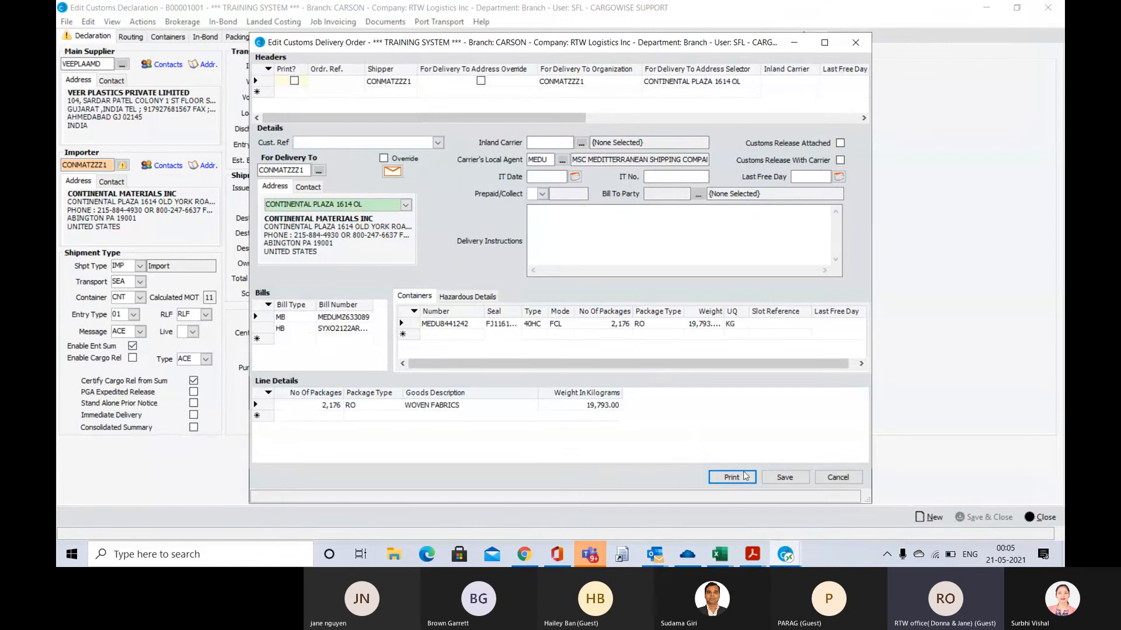
left_click(294, 81)
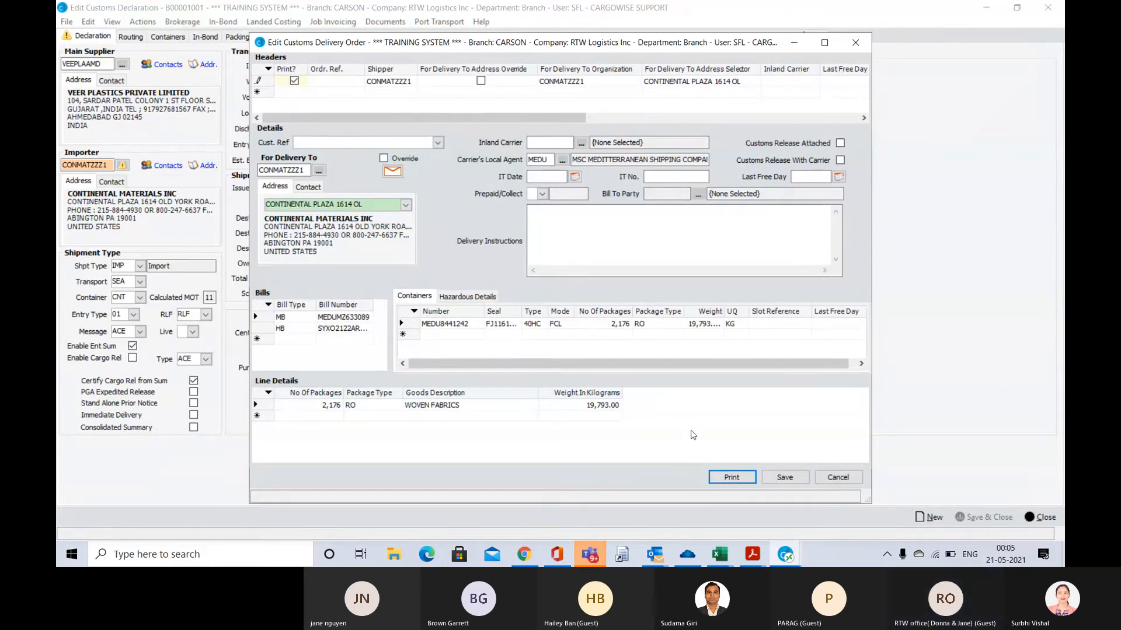
left_click(731, 477)
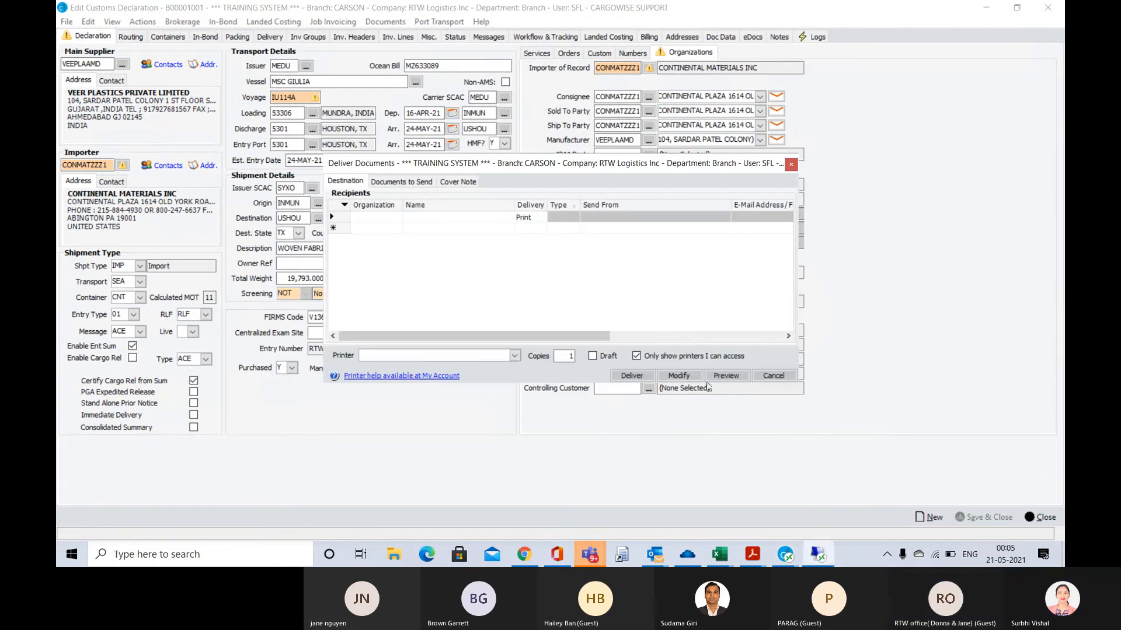
left_click(727, 376)
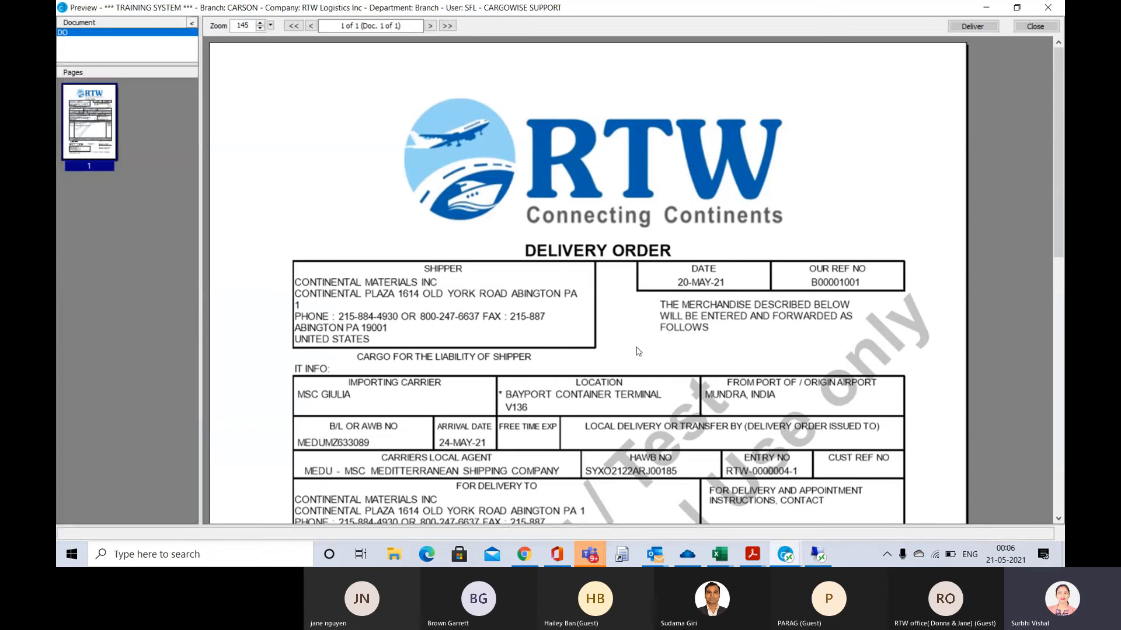
Examine the Delivery Order's shipper, carrier, delivery, package and agent sections, and close the preview and delivery dialog without delivering
scroll(638, 351, "down", 5)
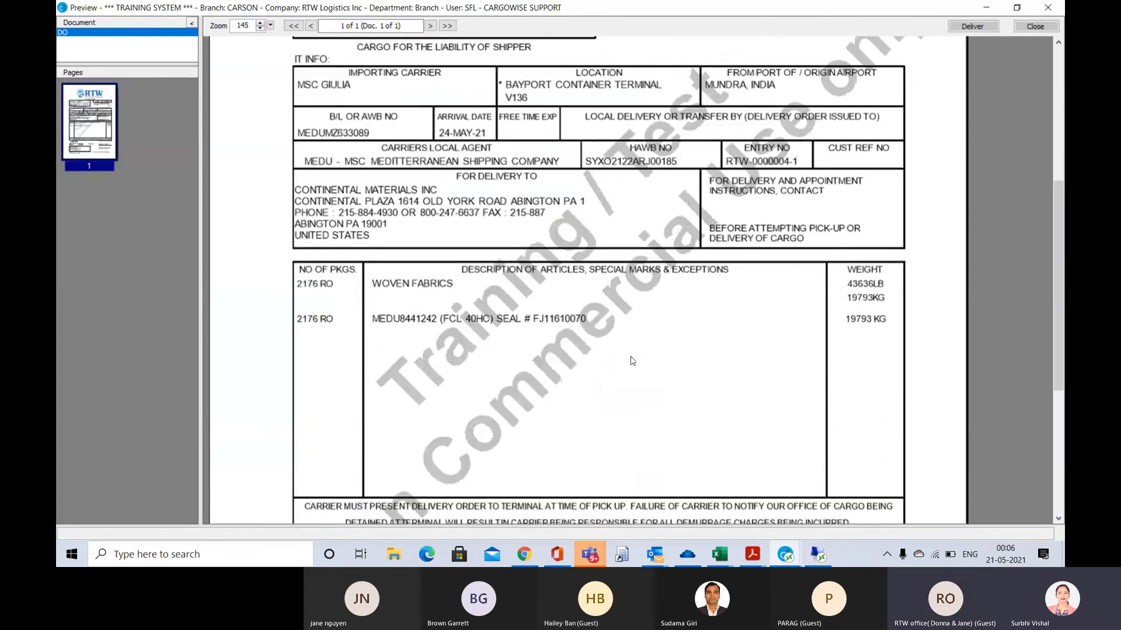
scroll(631, 361, "up", 5)
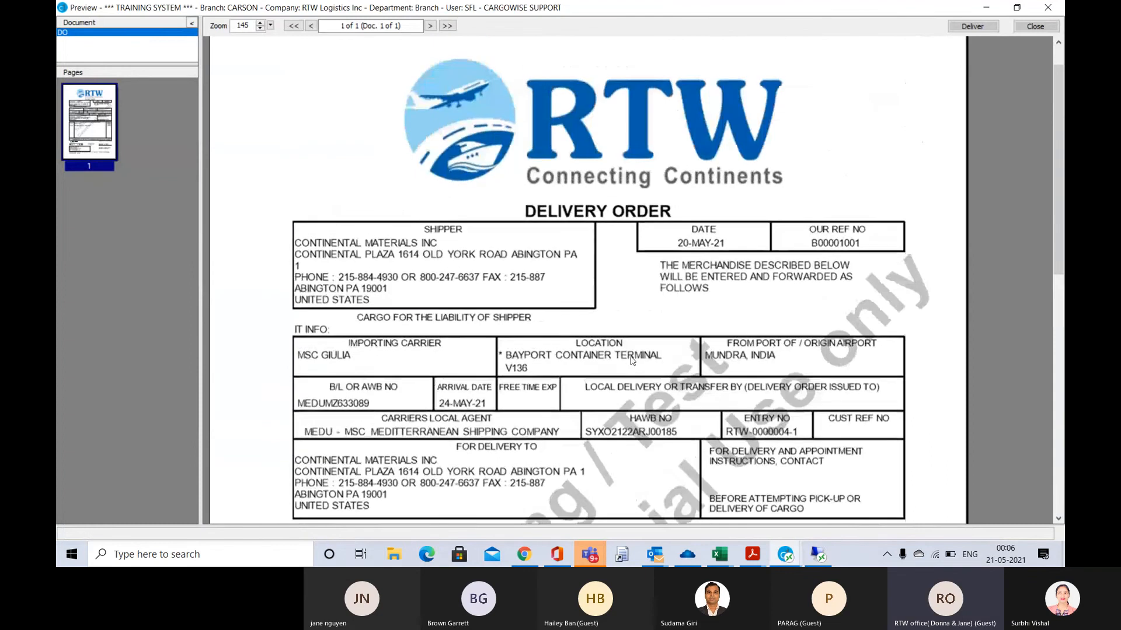
scroll(630, 361, "up", 1)
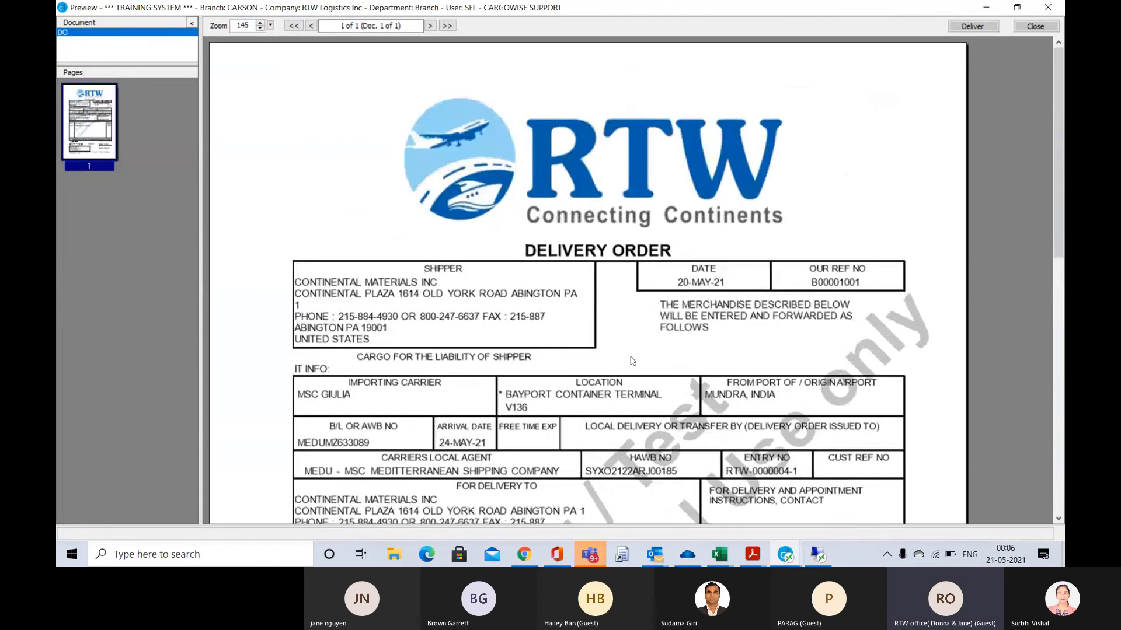
scroll(631, 360, "down", 1)
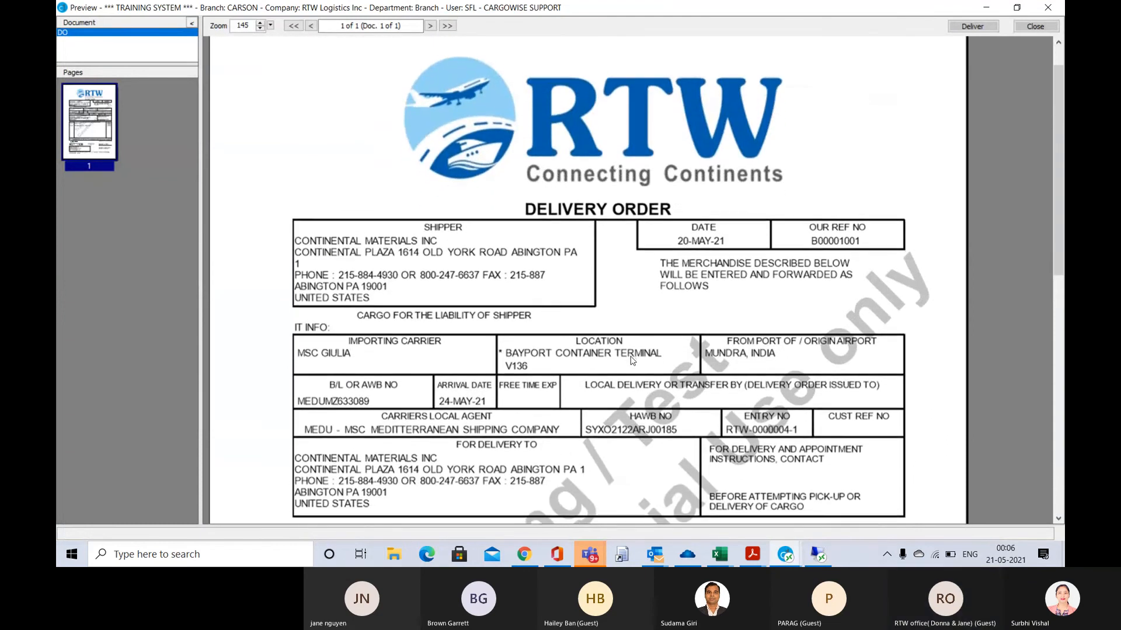
scroll(630, 360, "down", 1)
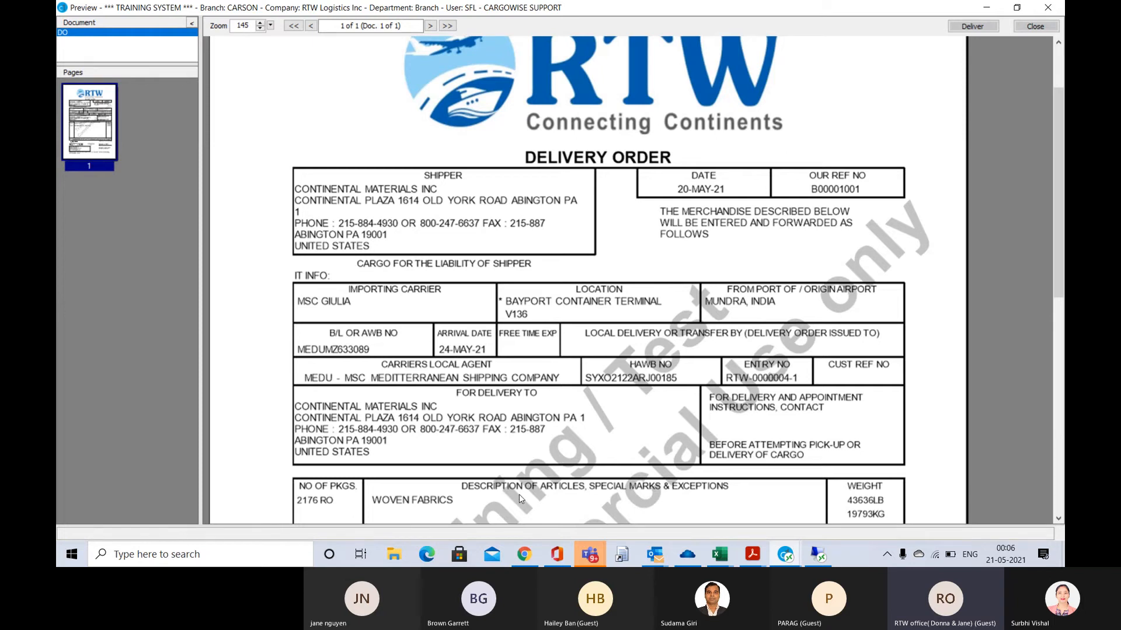
scroll(671, 358, "down", 1)
scroll(678, 358, "down", 8)
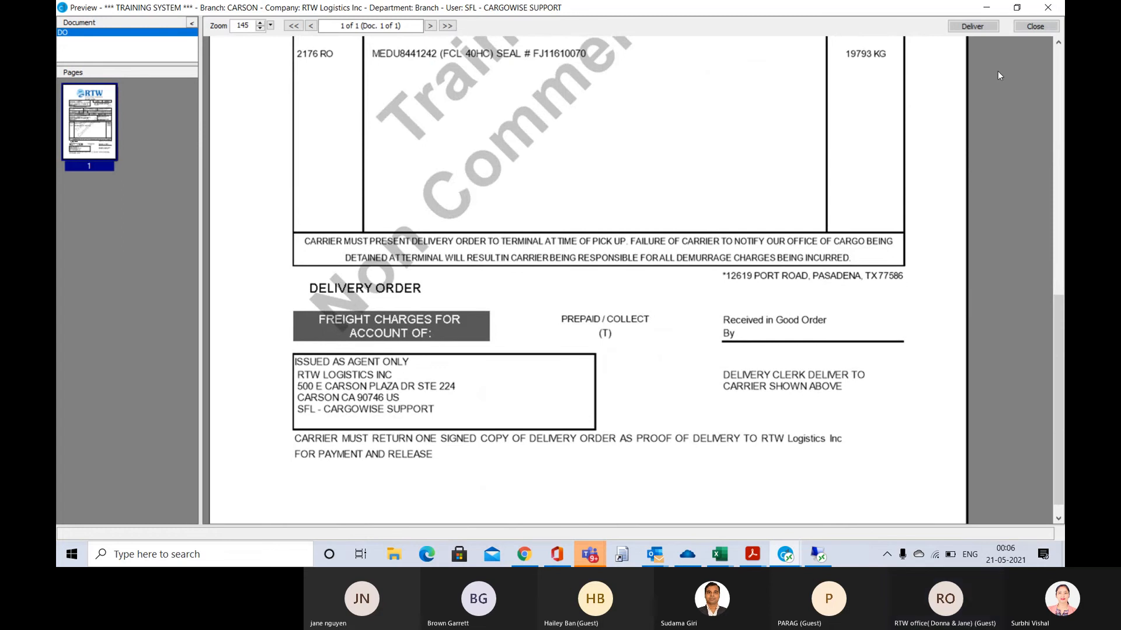
left_click(1035, 26)
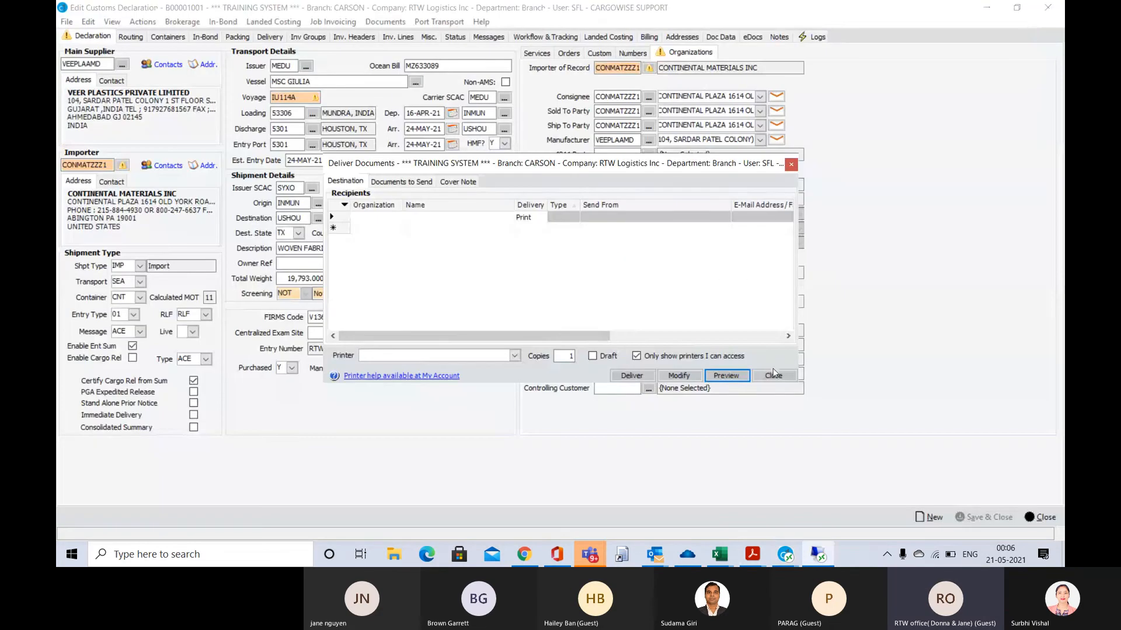
left_click(774, 376)
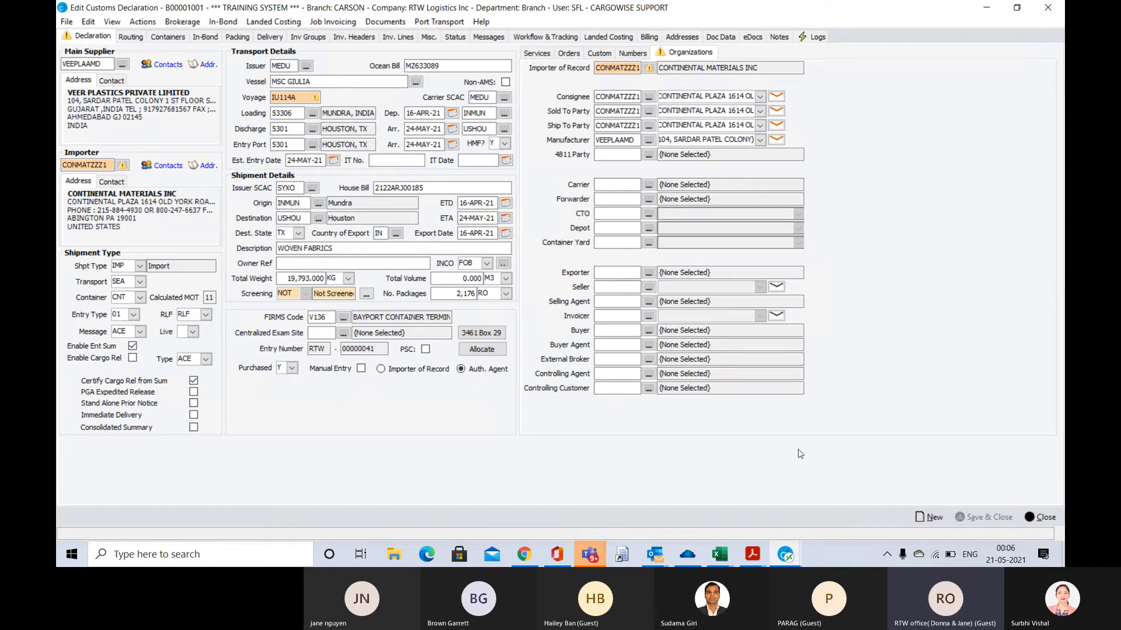
Close the customs declaration, return to the home page, and open the Customs reports list
left_click(1044, 517)
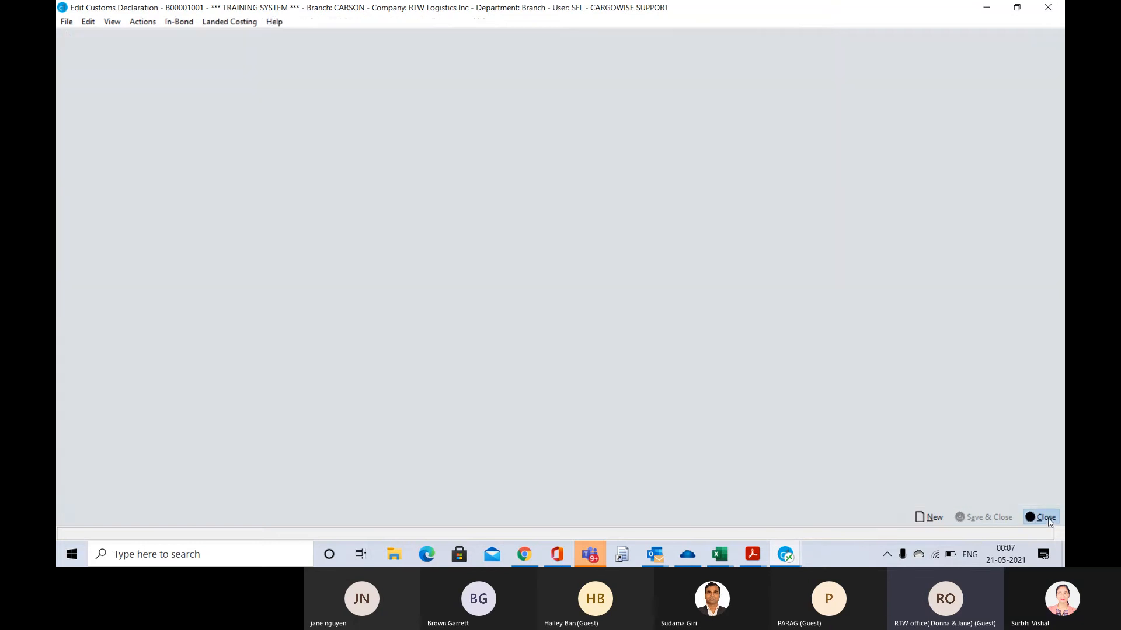
key("alt+Tab")
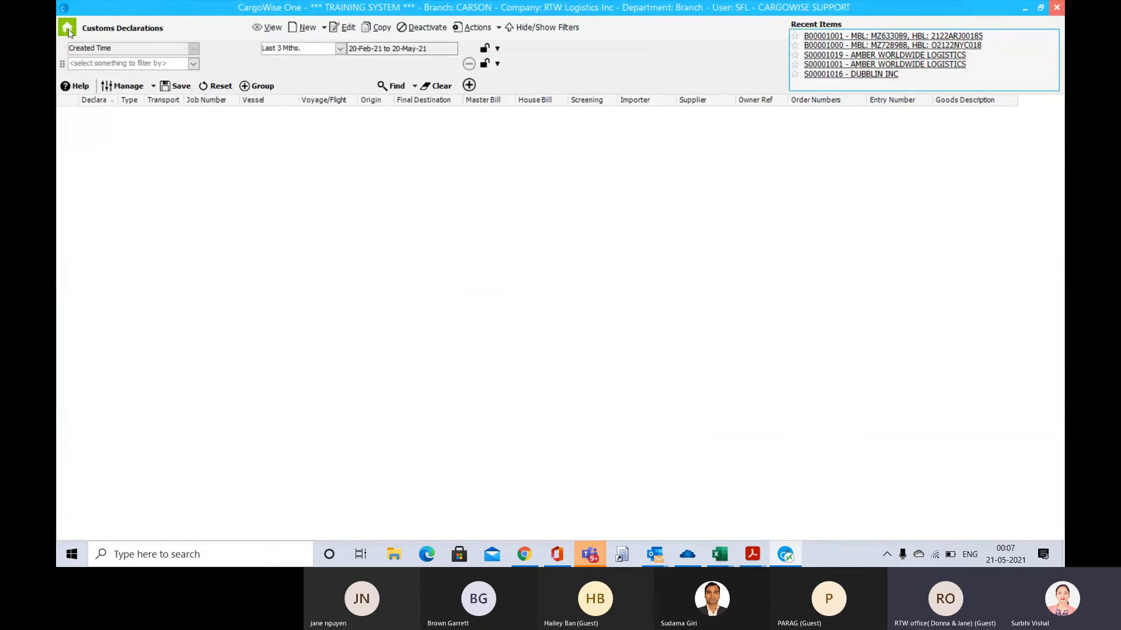
left_click(68, 29)
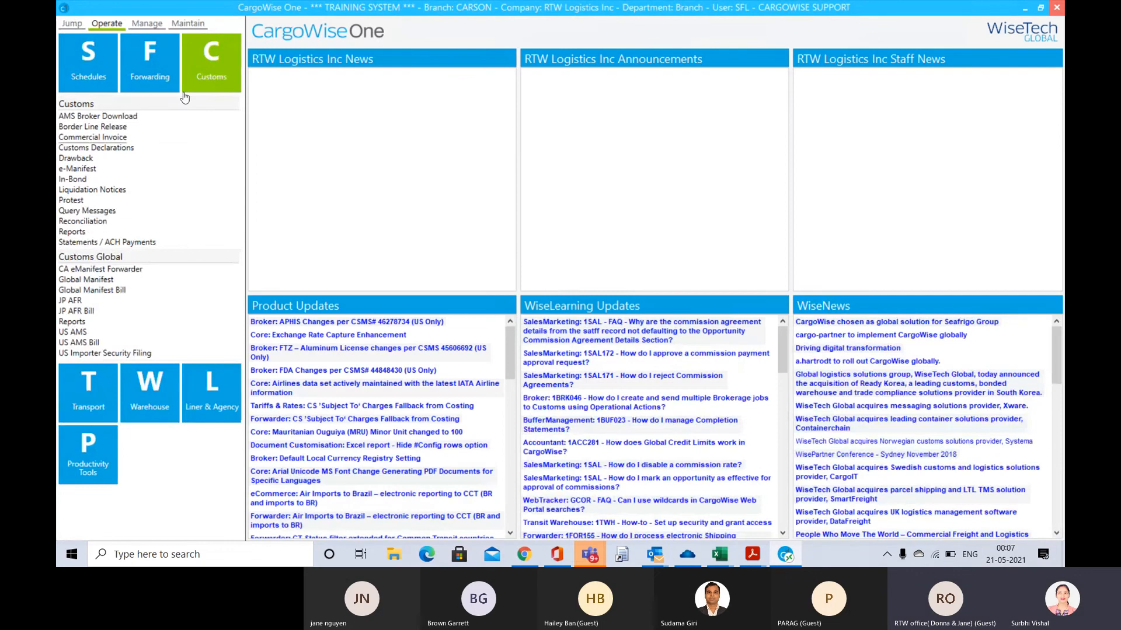
left_click(68, 233)
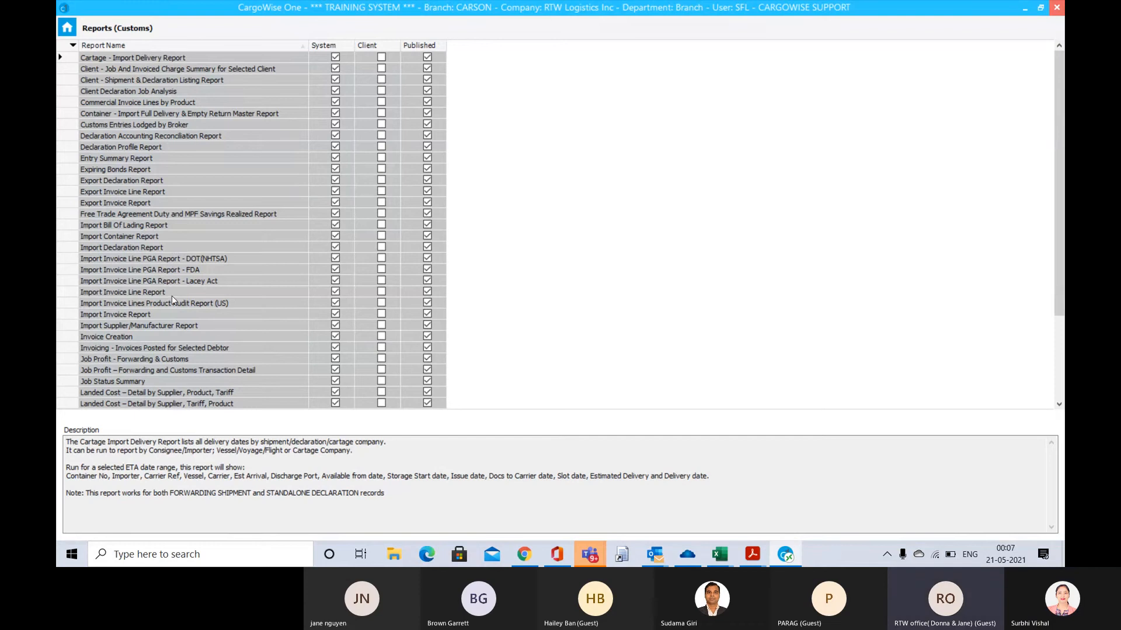
Look through the customs reports, preview the Entry Summary Report with the default configuration and no filters, and close it
scroll(171, 298, "down", 7)
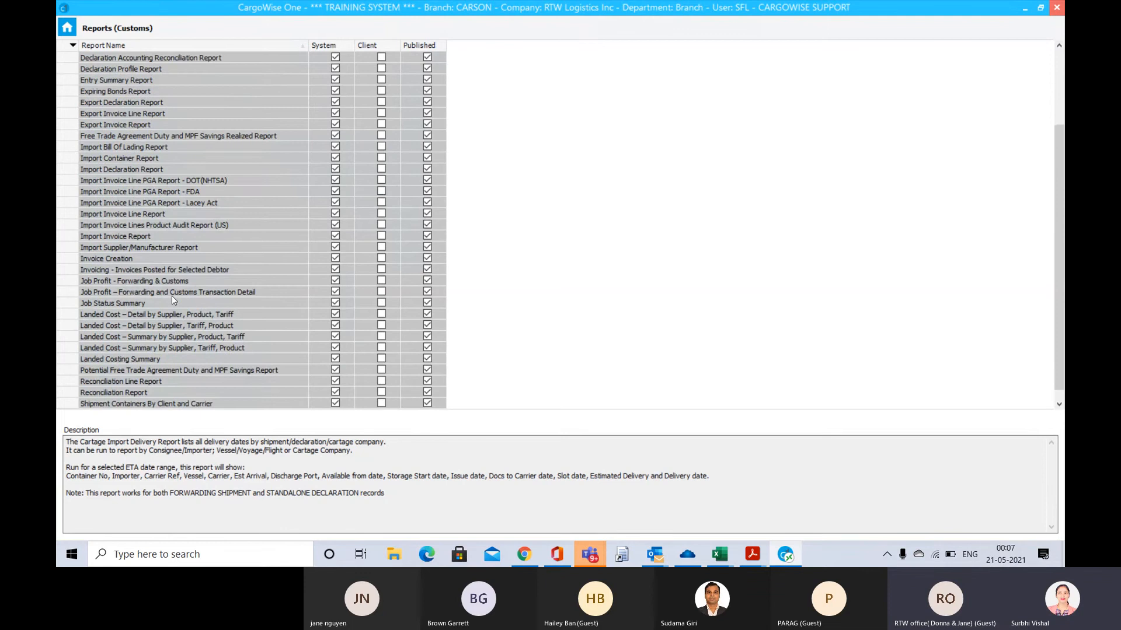
scroll(171, 295, "down", 3)
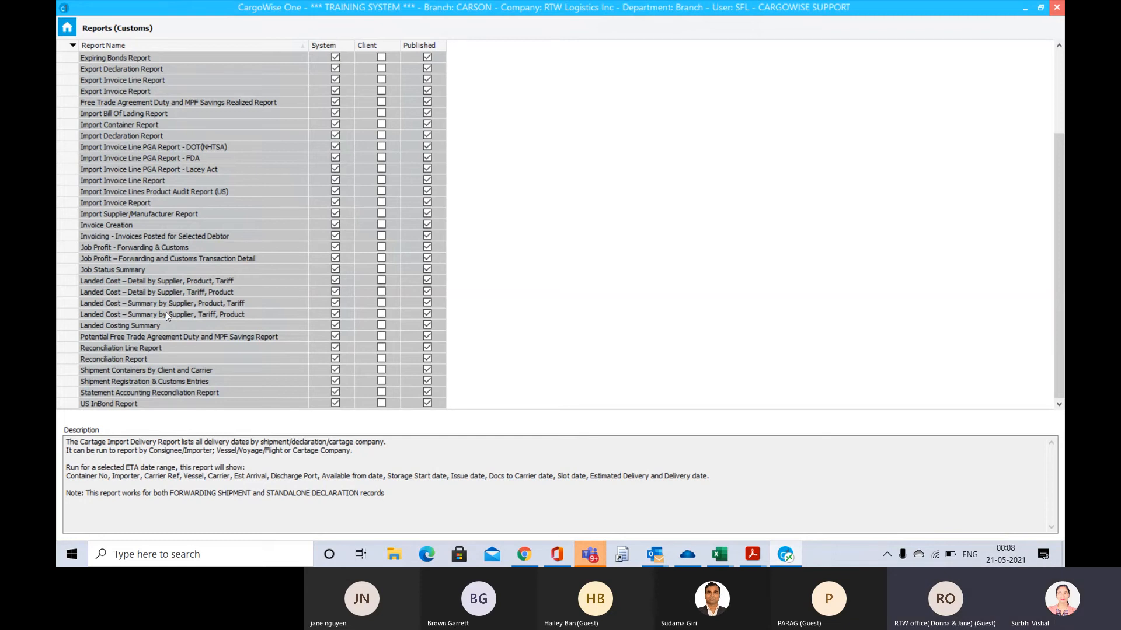
scroll(166, 313, "up", 2)
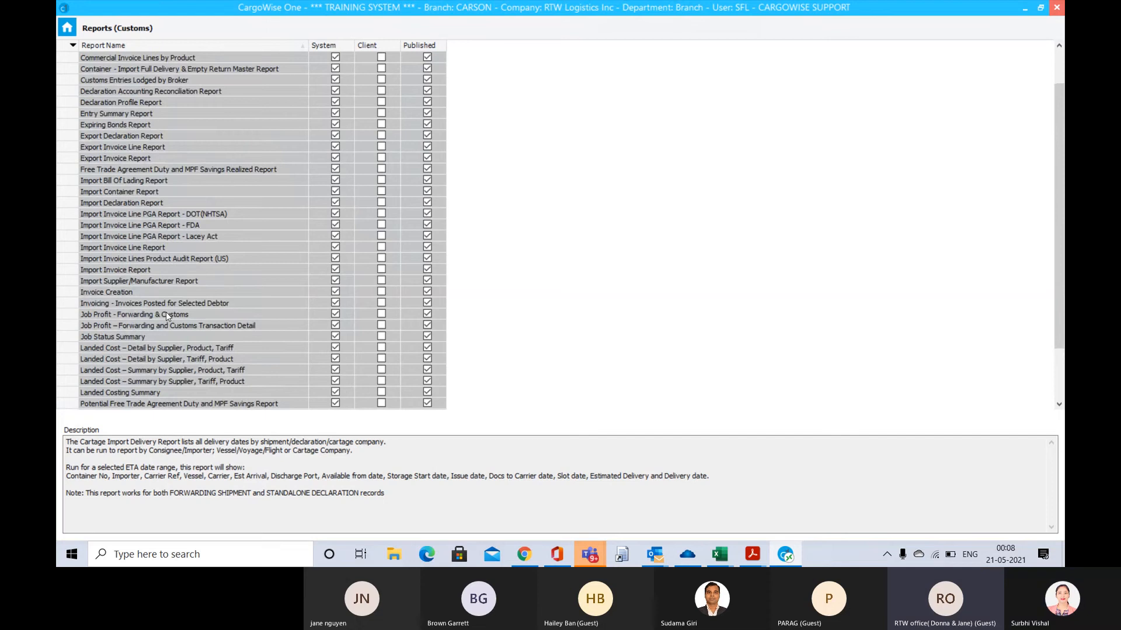
scroll(166, 313, "up", 4)
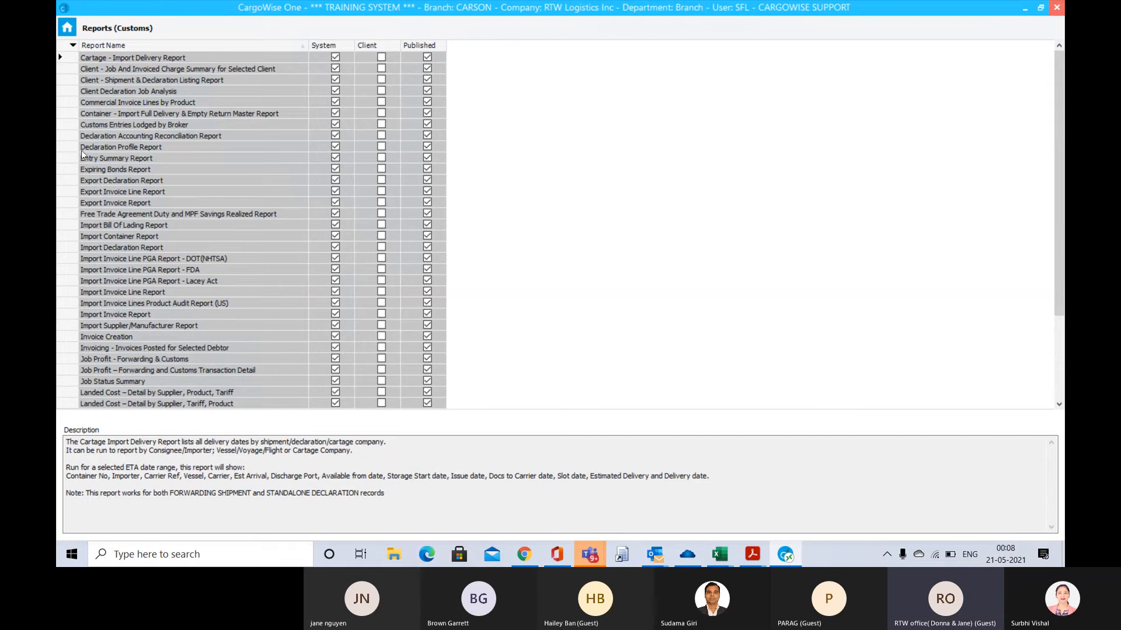
left_click(65, 126)
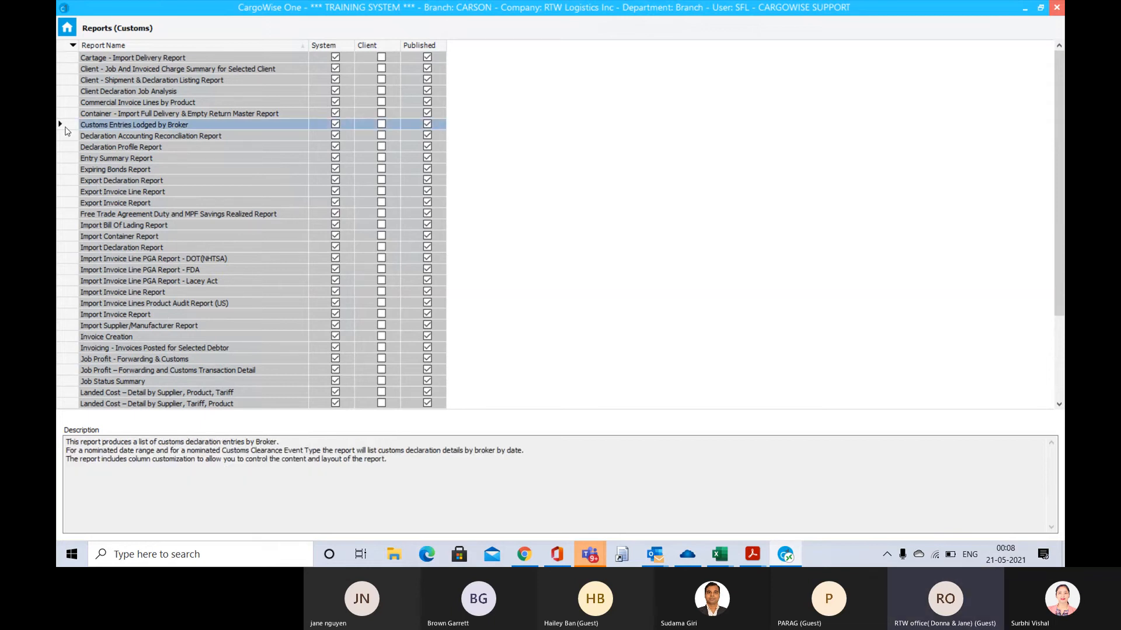
left_click(69, 159)
double_click(69, 160)
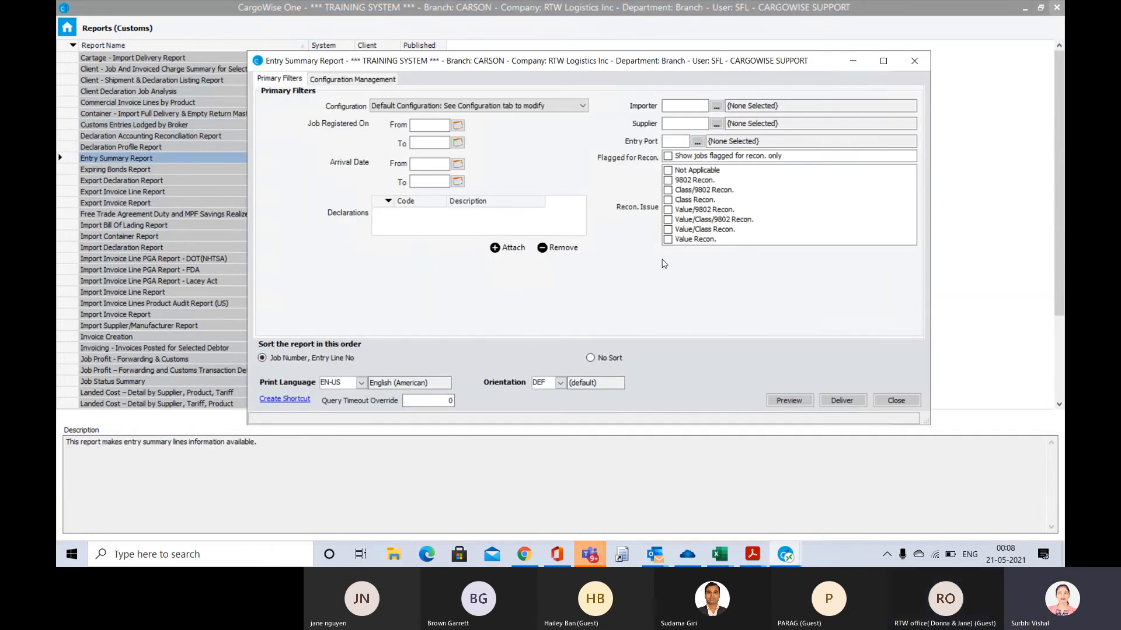
left_click(791, 404)
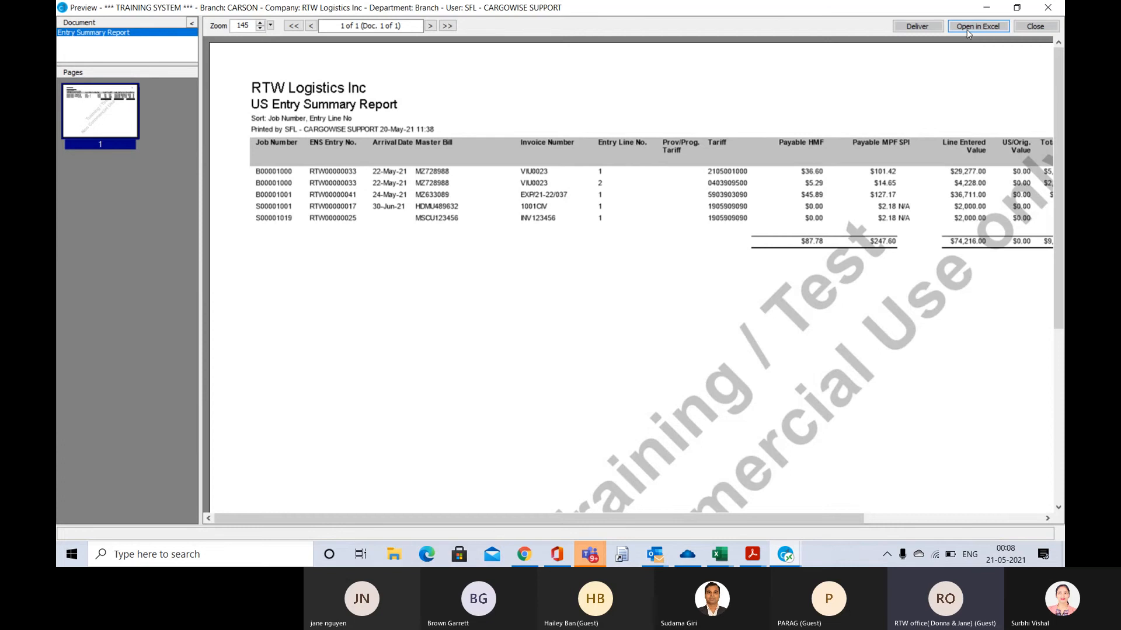
left_click(1035, 26)
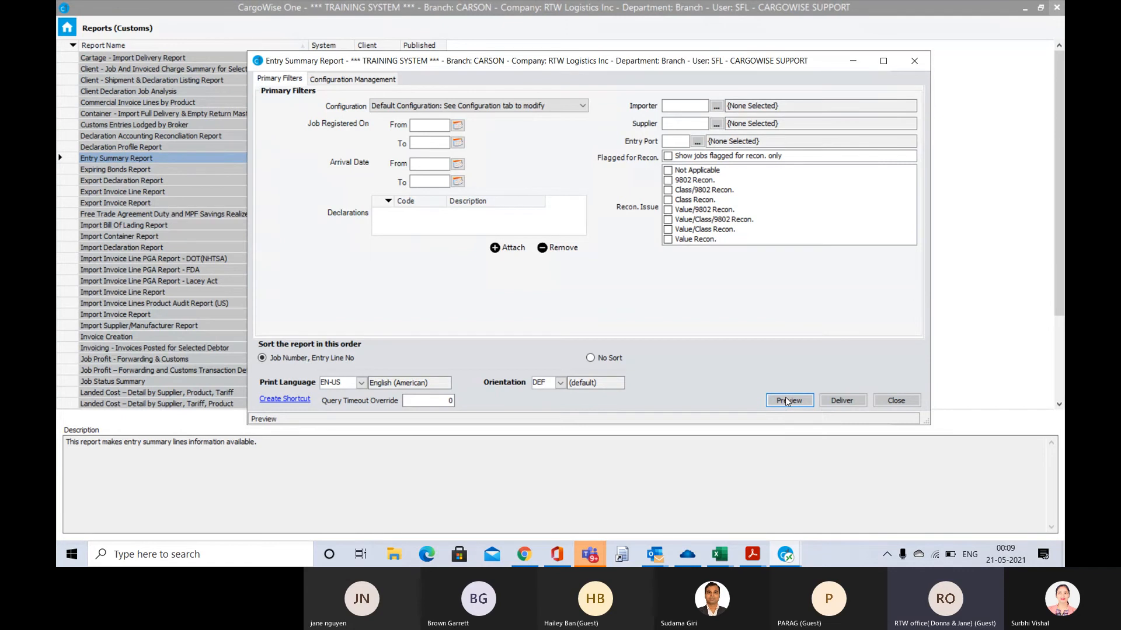
left_click(902, 405)
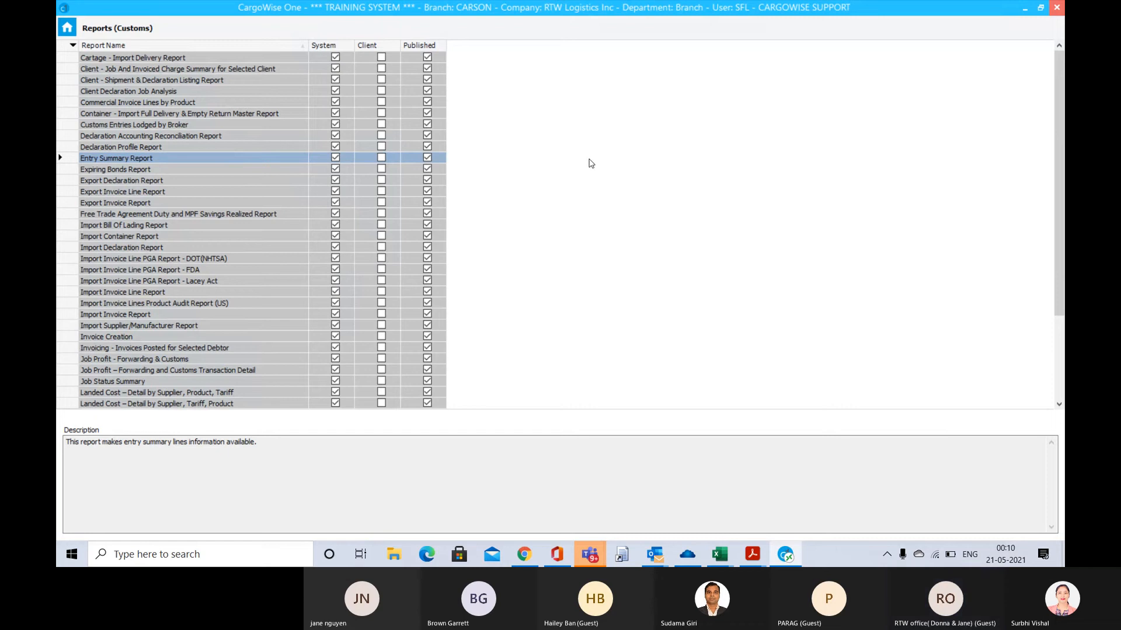
Go back to the home page without exiting, and list all Liquidation Notices without any filter
left_click(1056, 10)
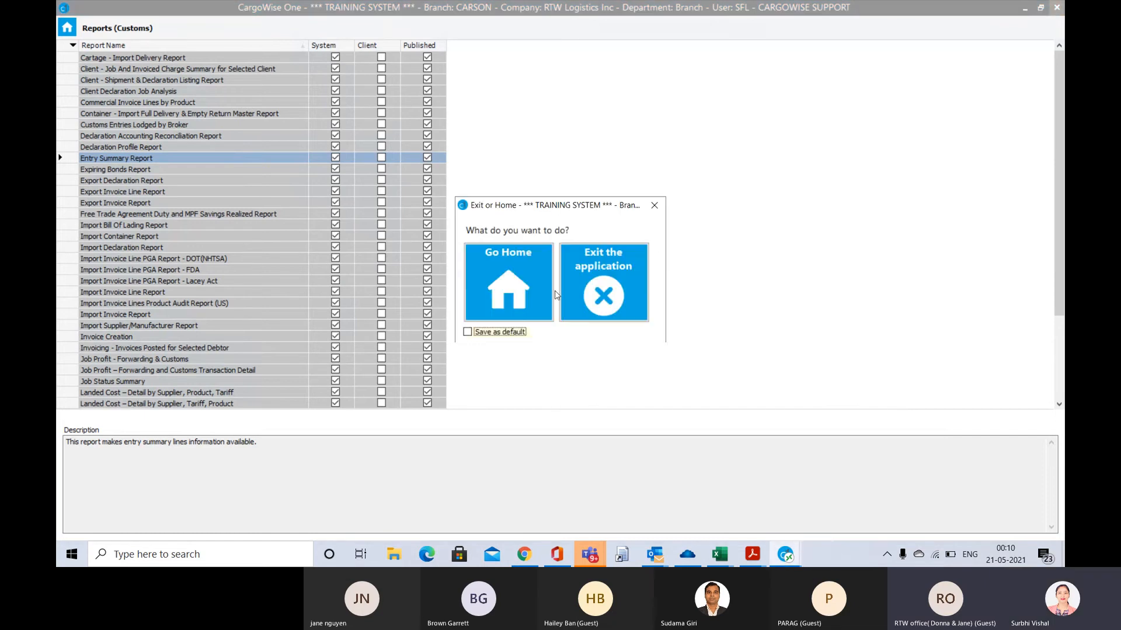
left_click(512, 294)
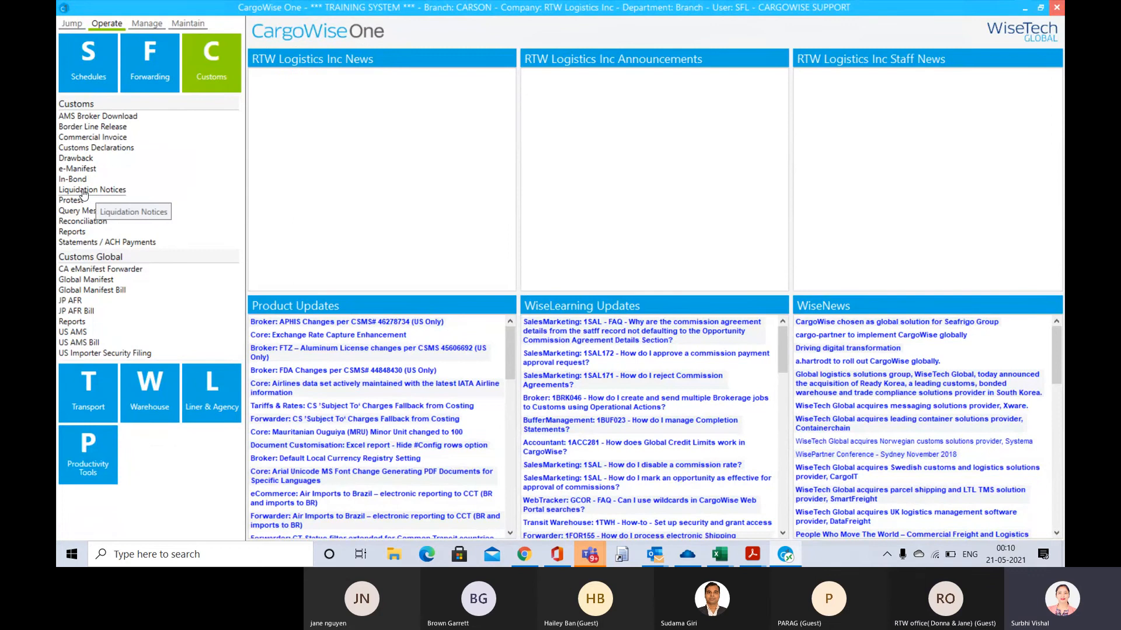
left_click(84, 190)
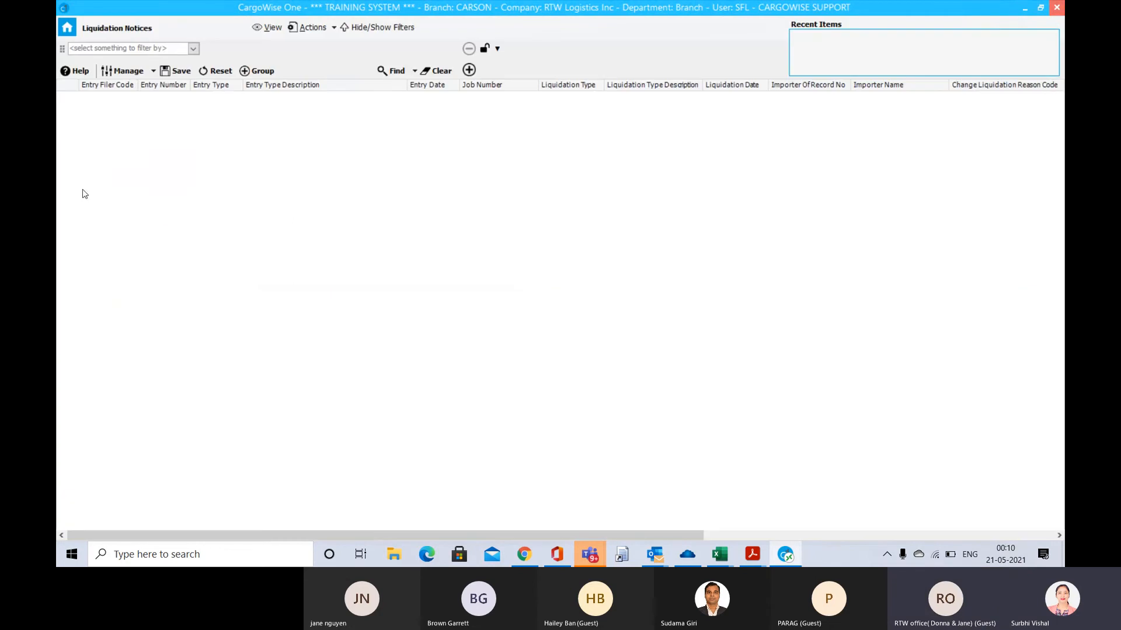
left_click(397, 71)
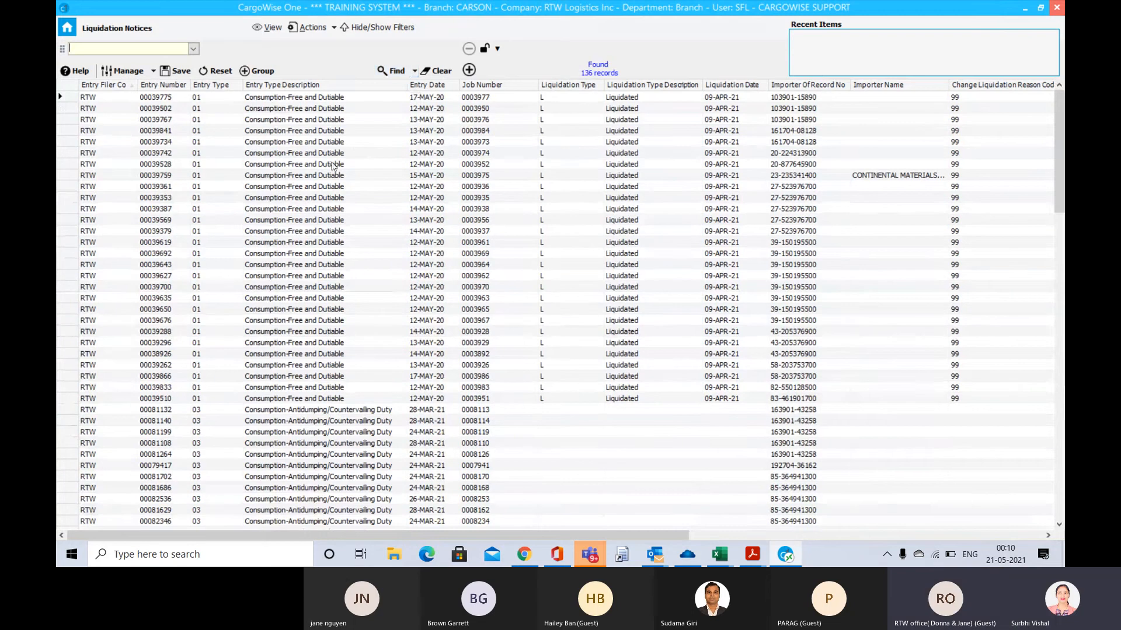
Customize the Liquidation Notices list by adding the Interest Amount, Liquidated Duty and Total Paid Fees columns
left_click(76, 97)
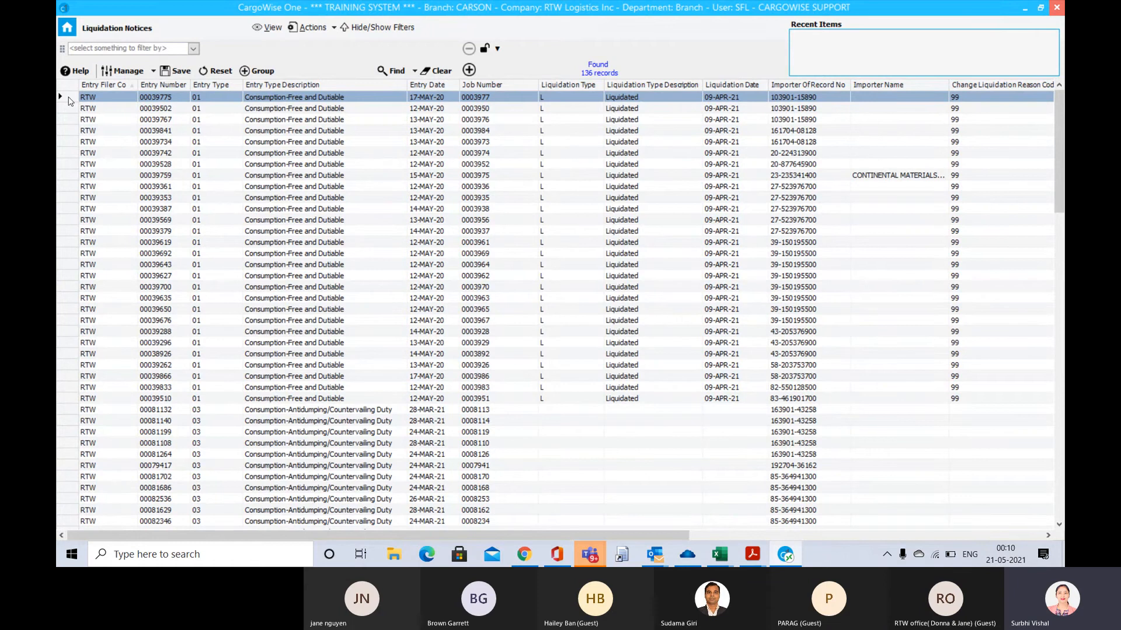
right_click(70, 100)
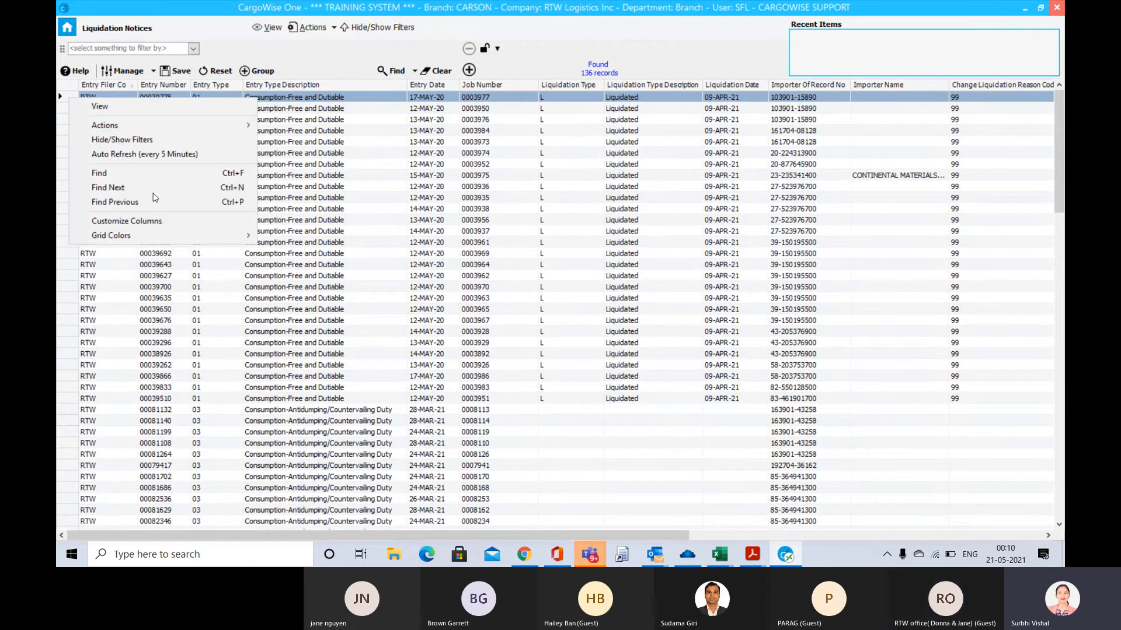
left_click(154, 221)
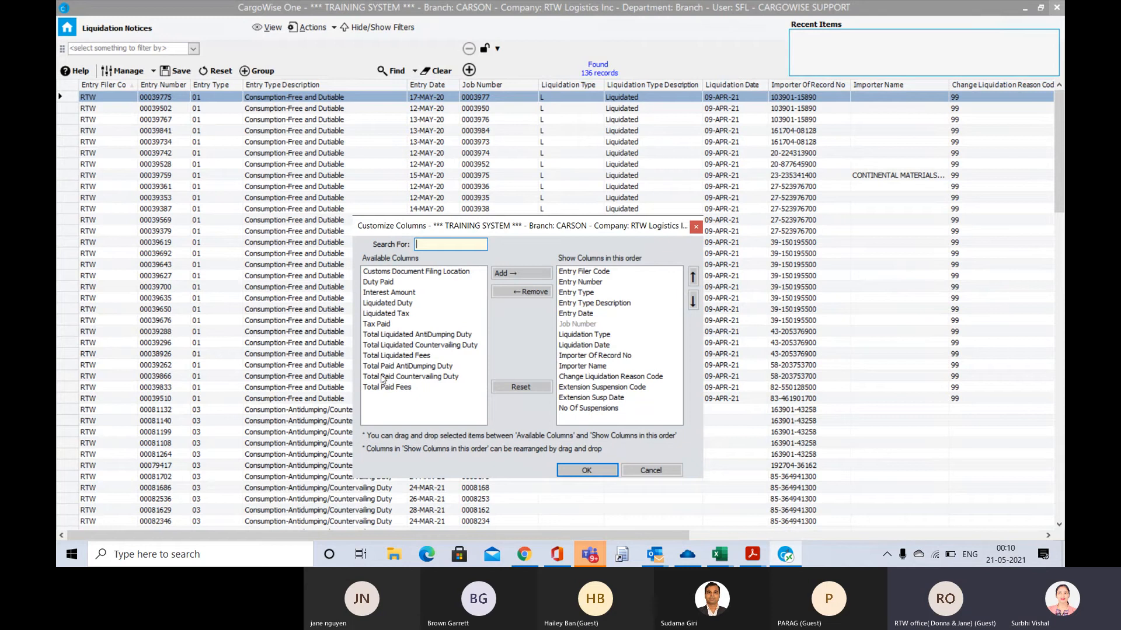
left_click(373, 325)
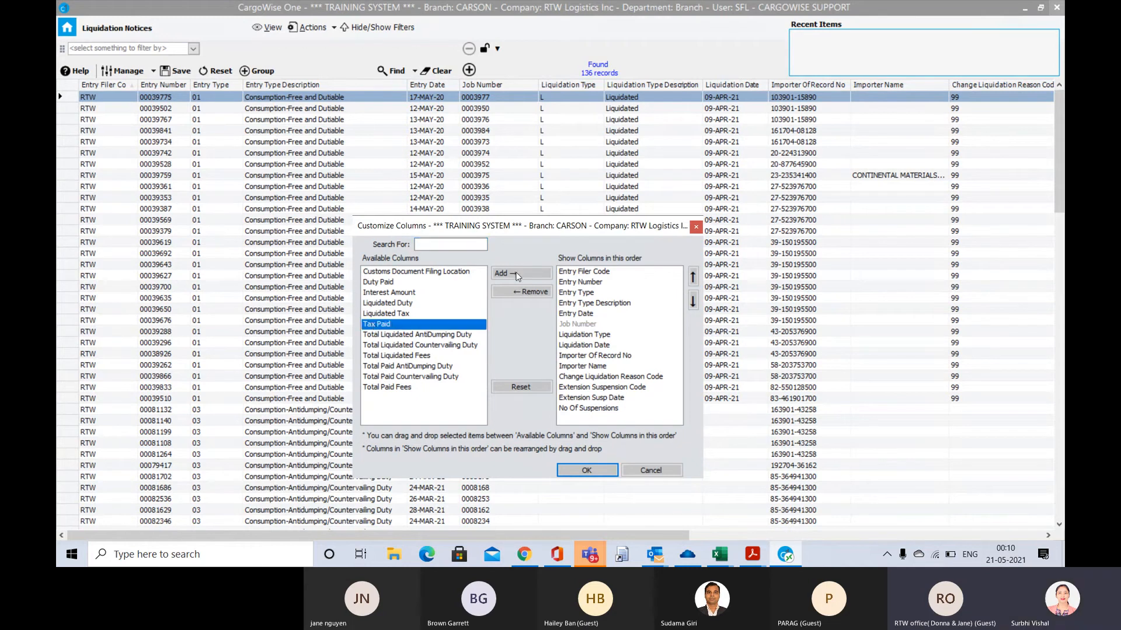
left_click(397, 293)
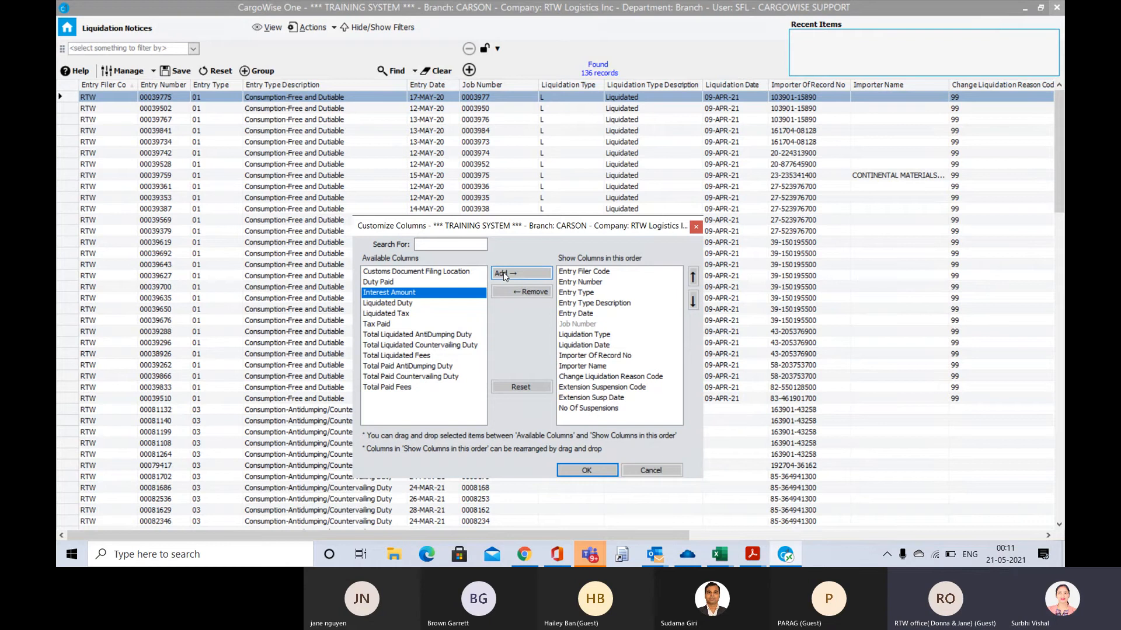
left_click(503, 272)
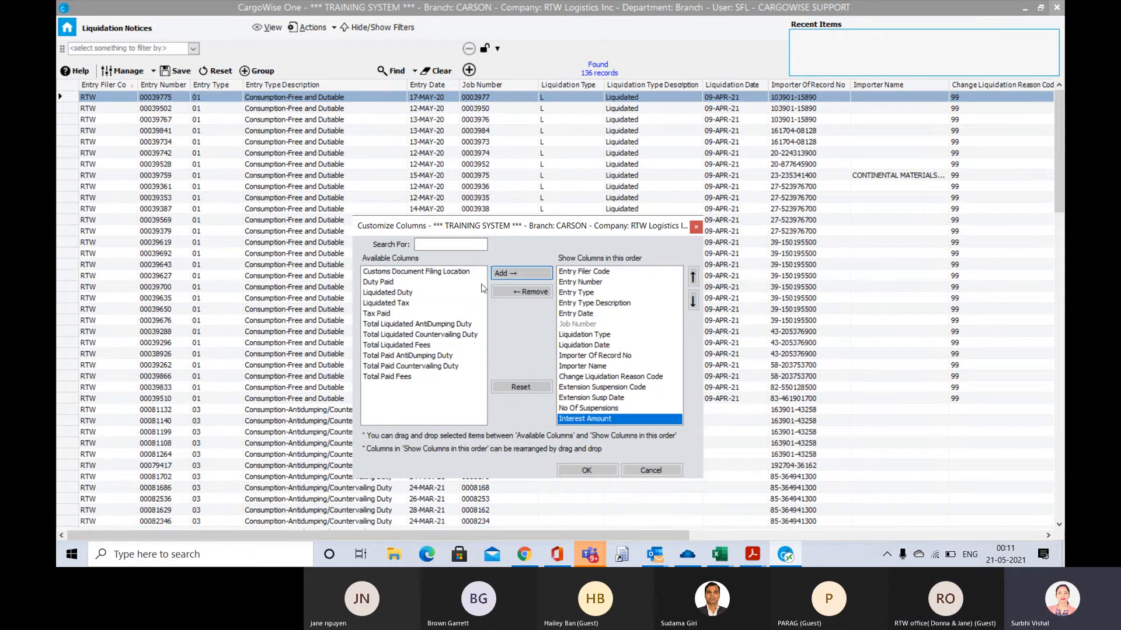
left_click(520, 369)
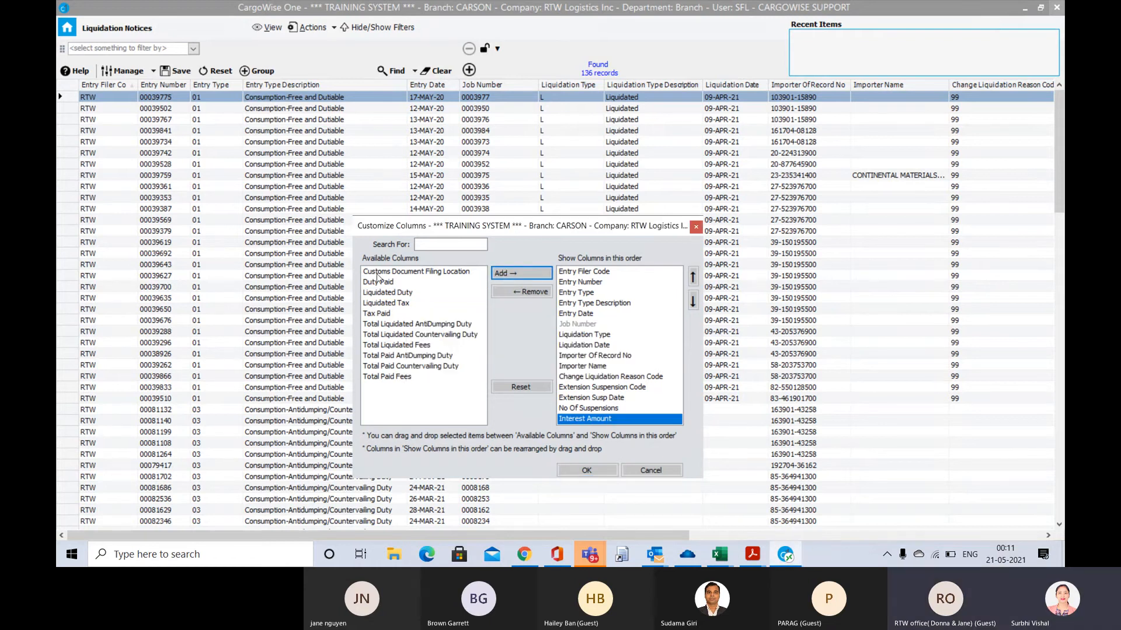
left_click(385, 294)
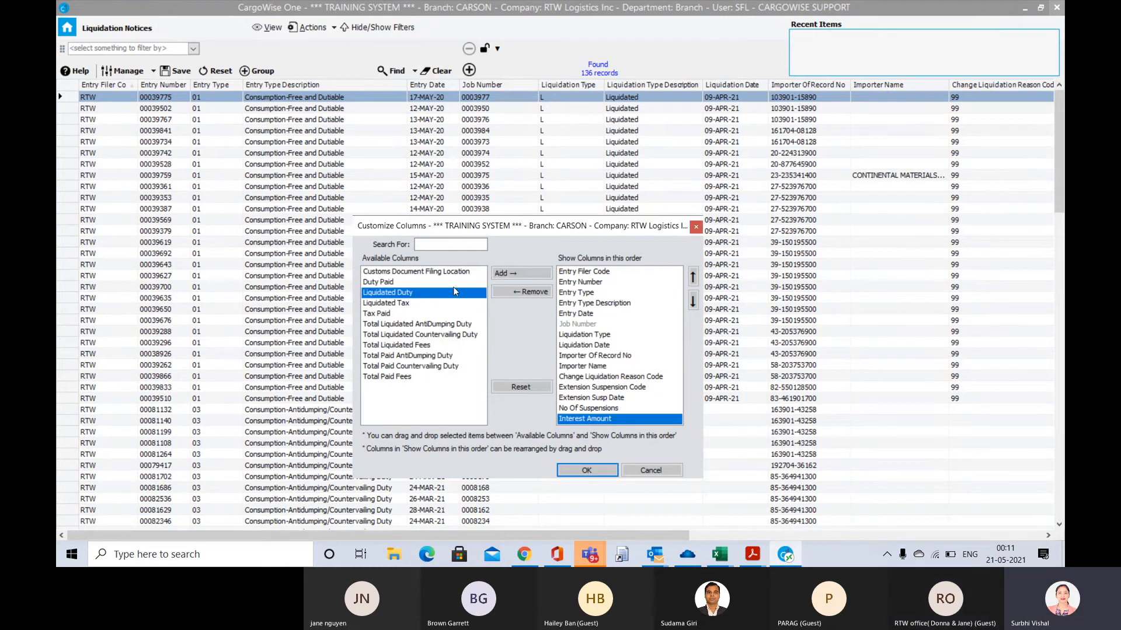
left_click(536, 273)
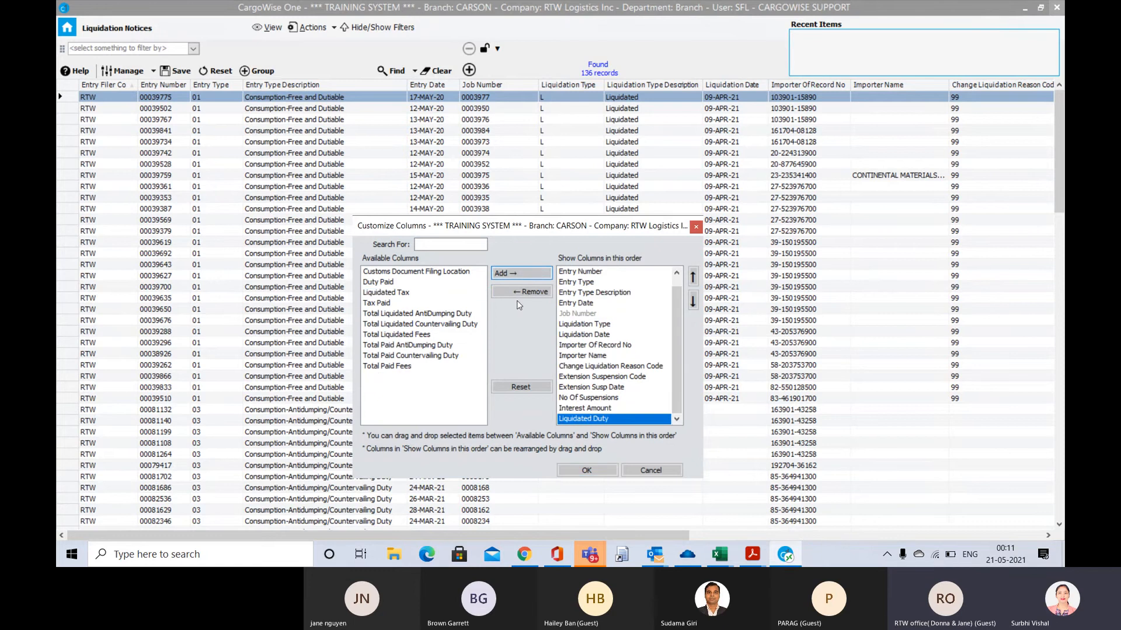
left_click(382, 367)
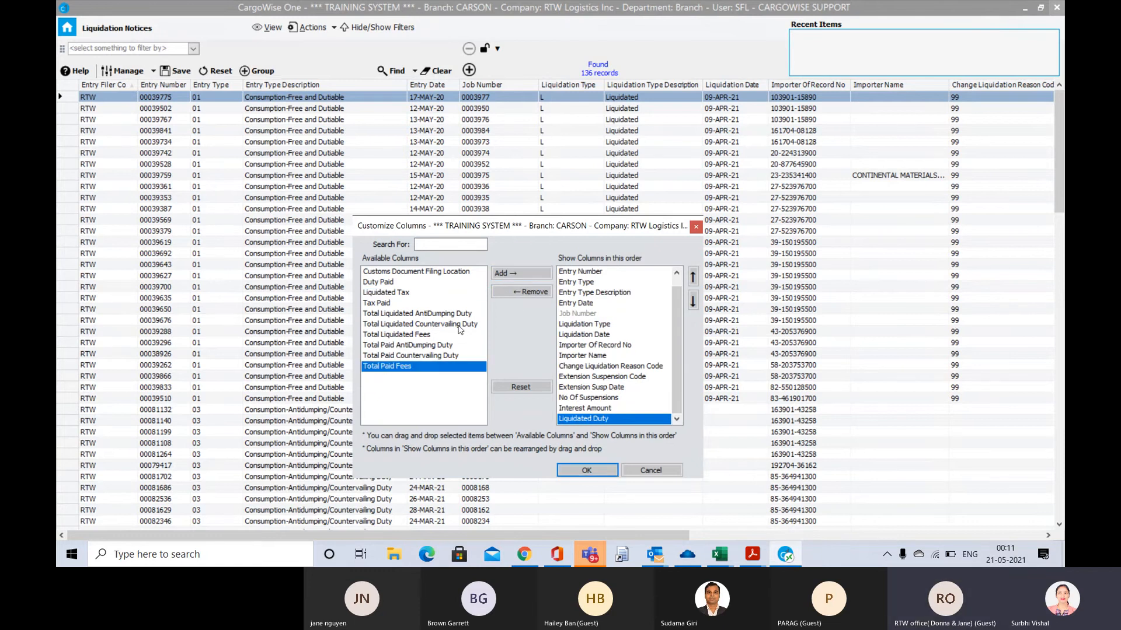
left_click(517, 274)
left_click(587, 471)
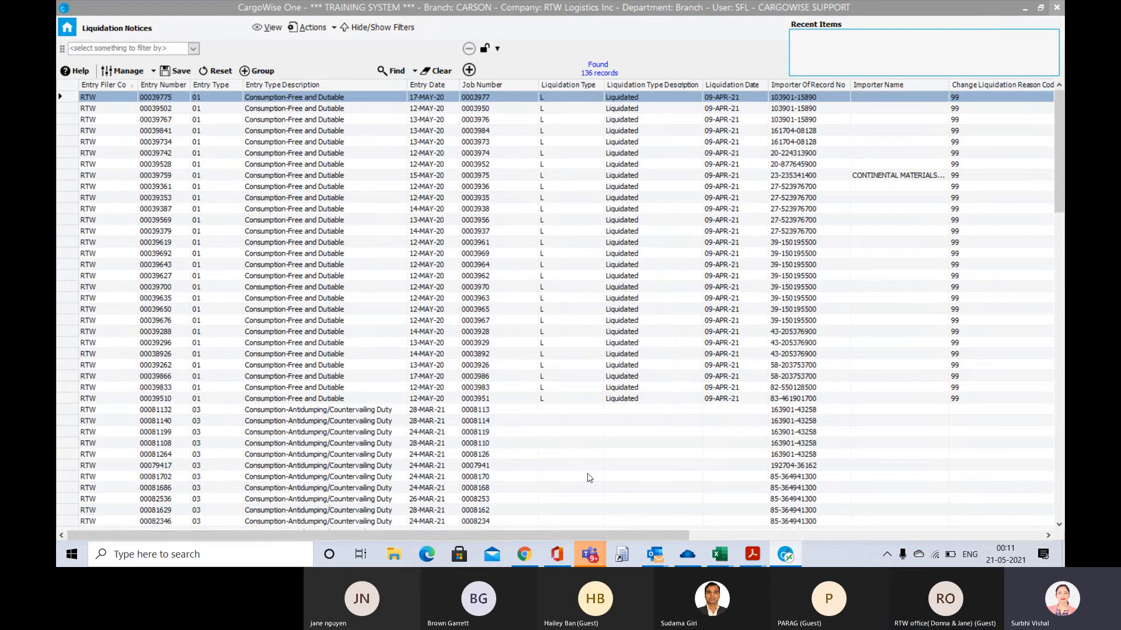
Try to export all liquidation notices with all columns to Excel
left_click(66, 97)
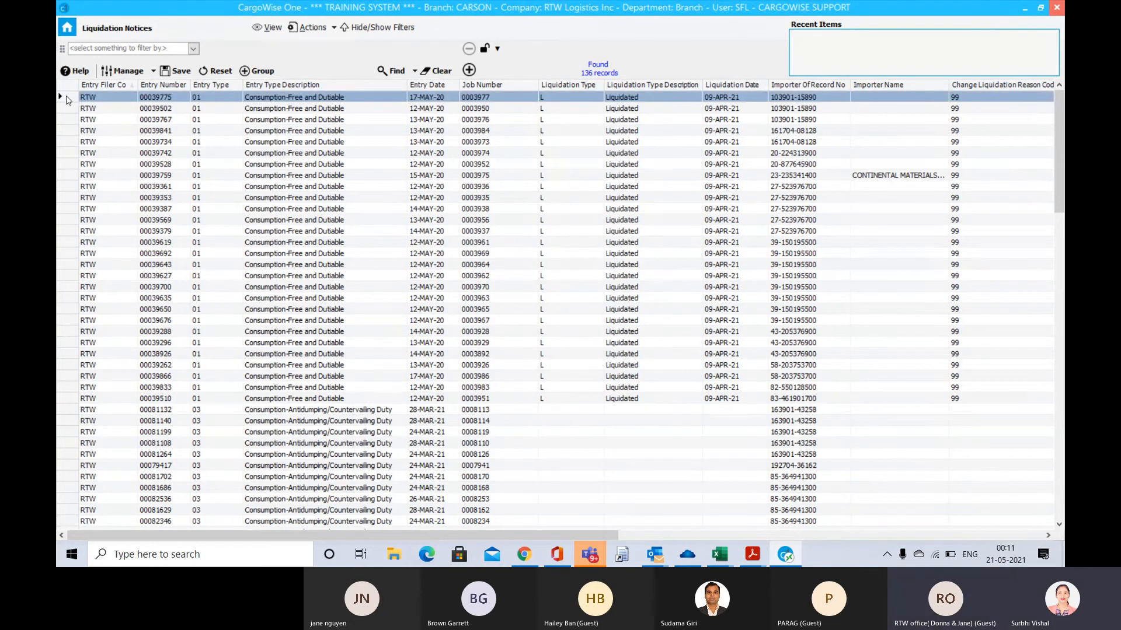
key("ctrl+a")
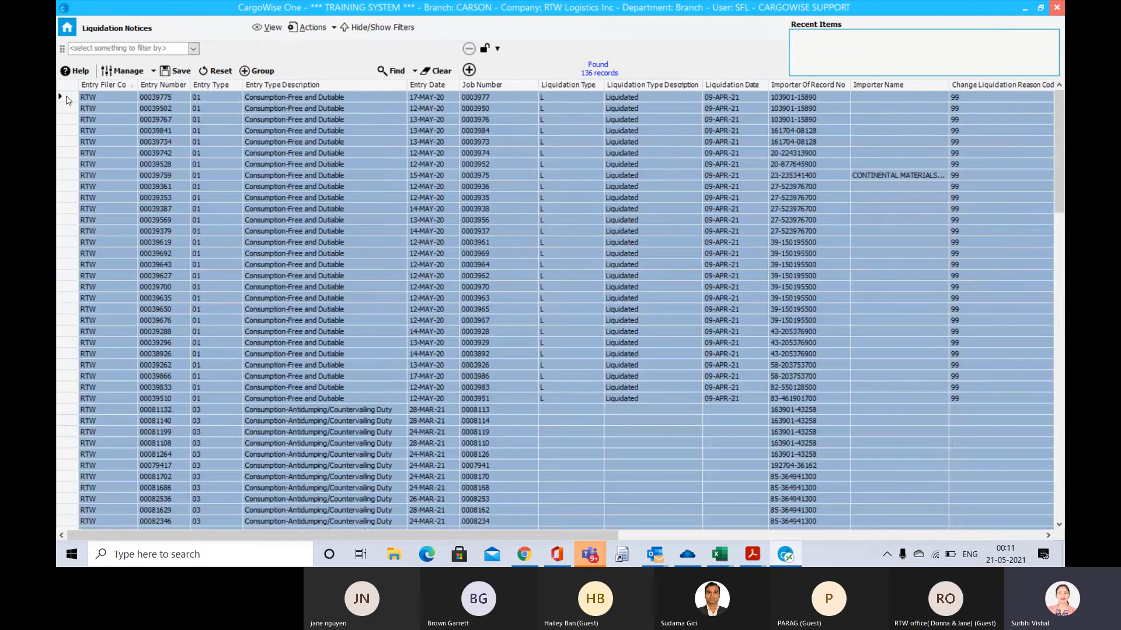
right_click(65, 98)
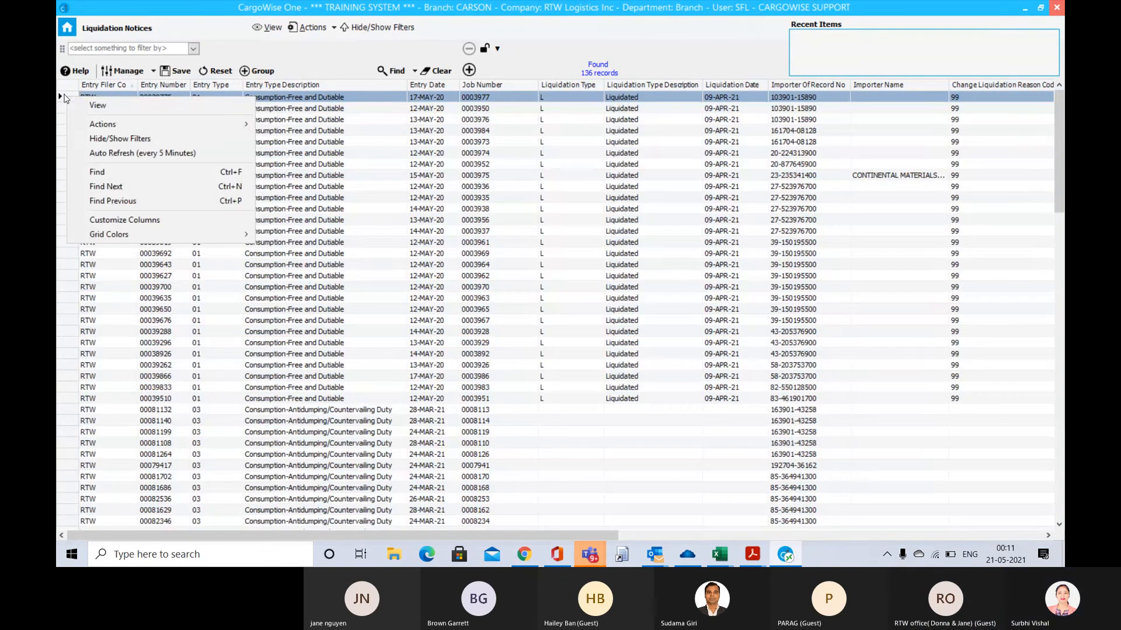
mouse_move(195, 125)
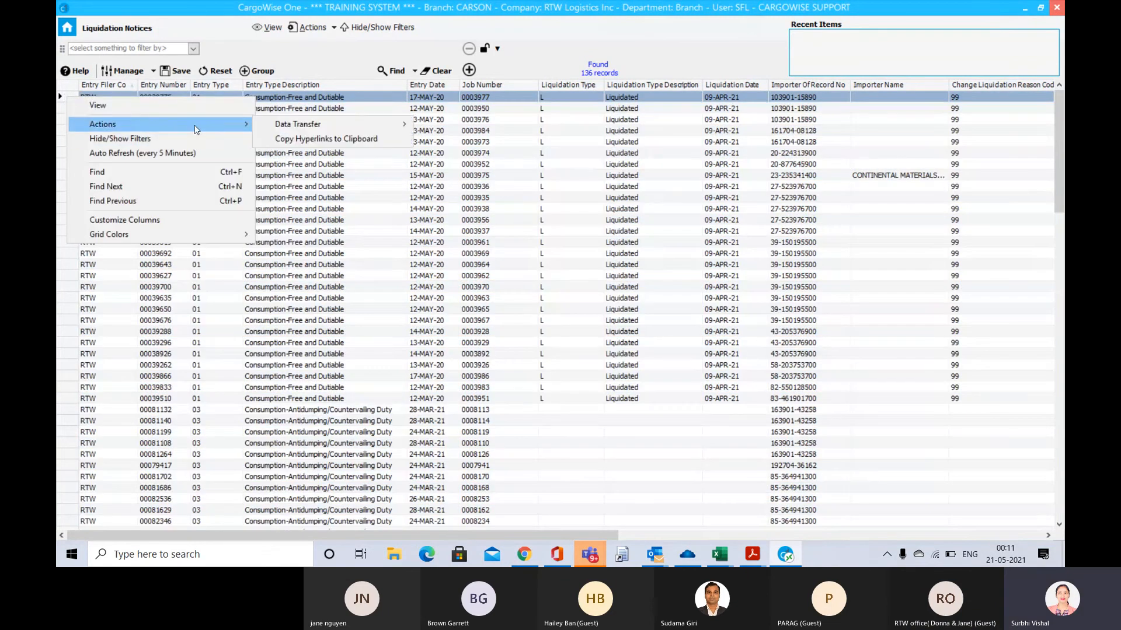
mouse_move(359, 125)
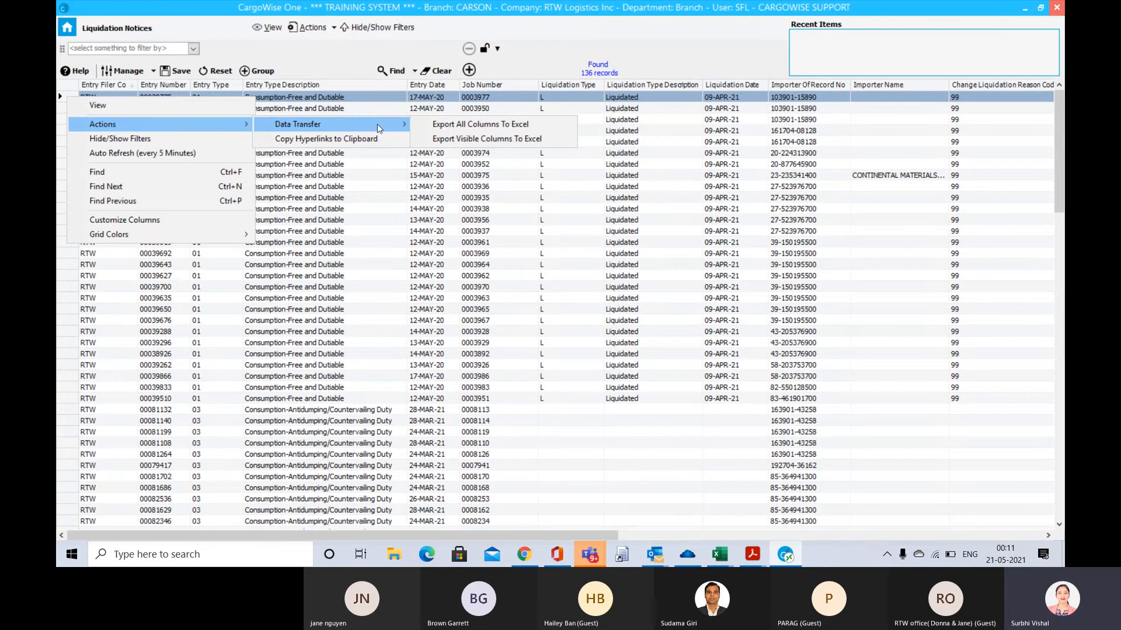
left_click(449, 125)
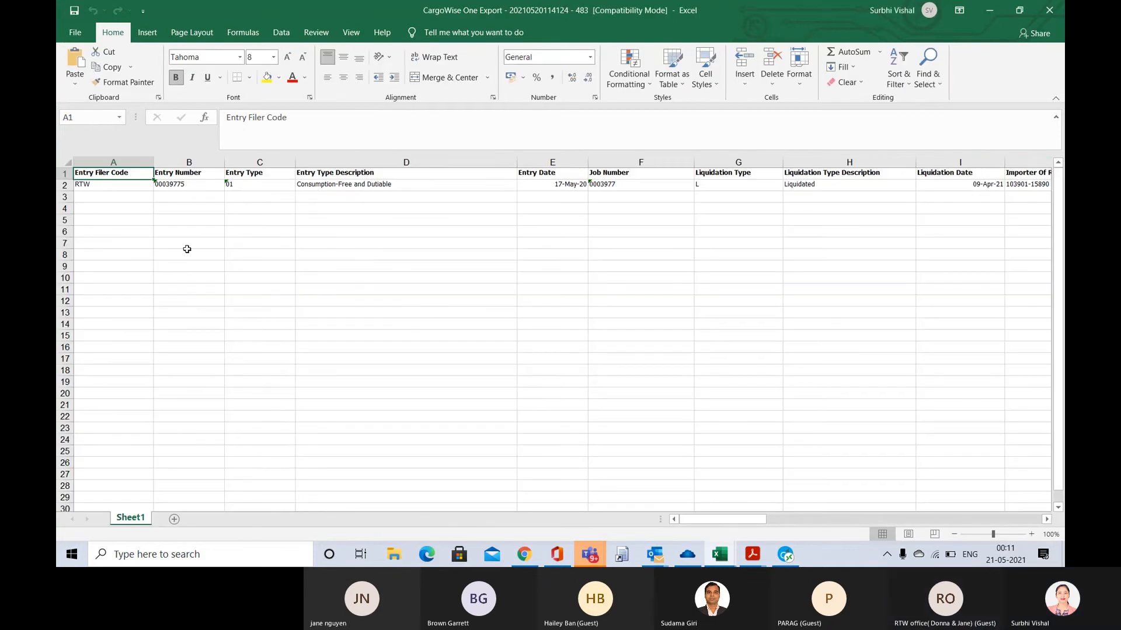
Look through the exported columns in Excel, close the export workbook, and minimize the rate sheet to return to CargoWise One
key("Right")
key("Right")
key("Right")
key("Right")
key("Right")
key("Right")
key("Right")
key("Right")
key("Right")
key("Right")
key("Right")
key("Right")
key("Right")
key("Right")
key("Right")
key("Right")
key("Right")
key("Right")
key("Right")
key("Right")
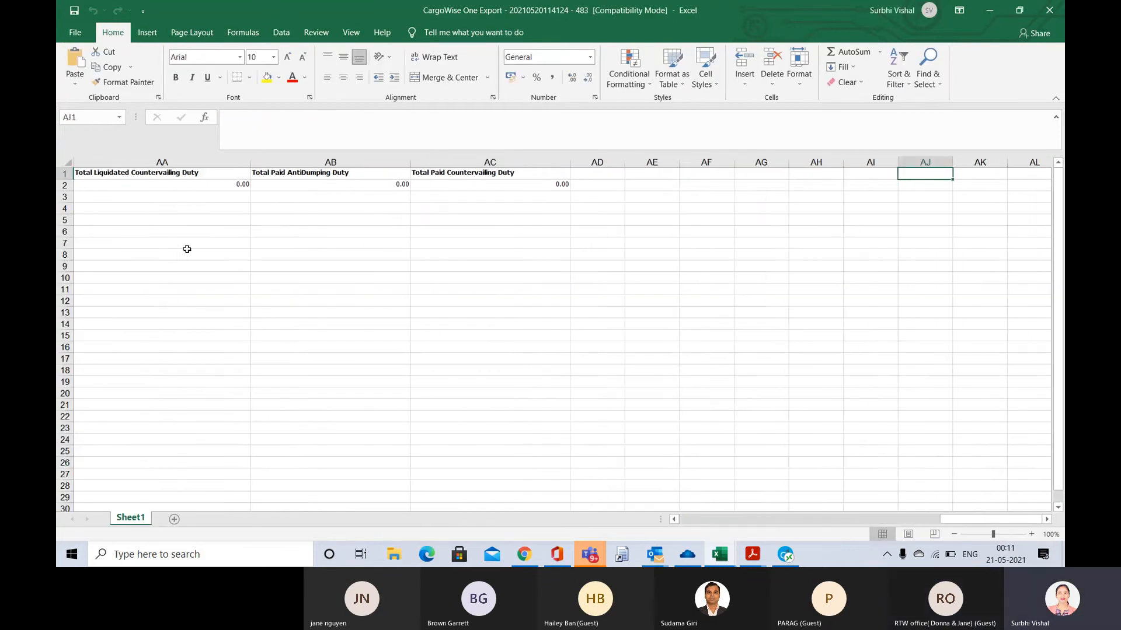
key("Left")
key("Left")
key("Left")
key("Left")
key("Left")
key("Left")
key("Left")
key("Left")
key("Left")
key("Left")
key("Left")
key("Left")
key("Left")
key("Left")
key("Left")
key("Left")
key("Left")
key("Left")
key("Left")
key("Left")
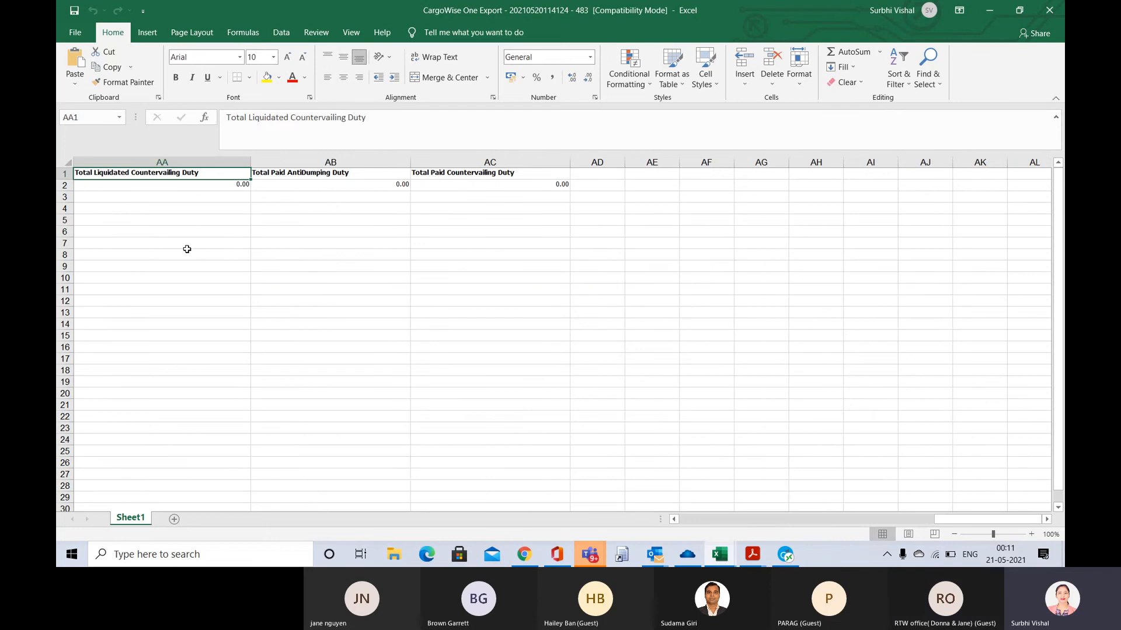
key("ctrl+Home")
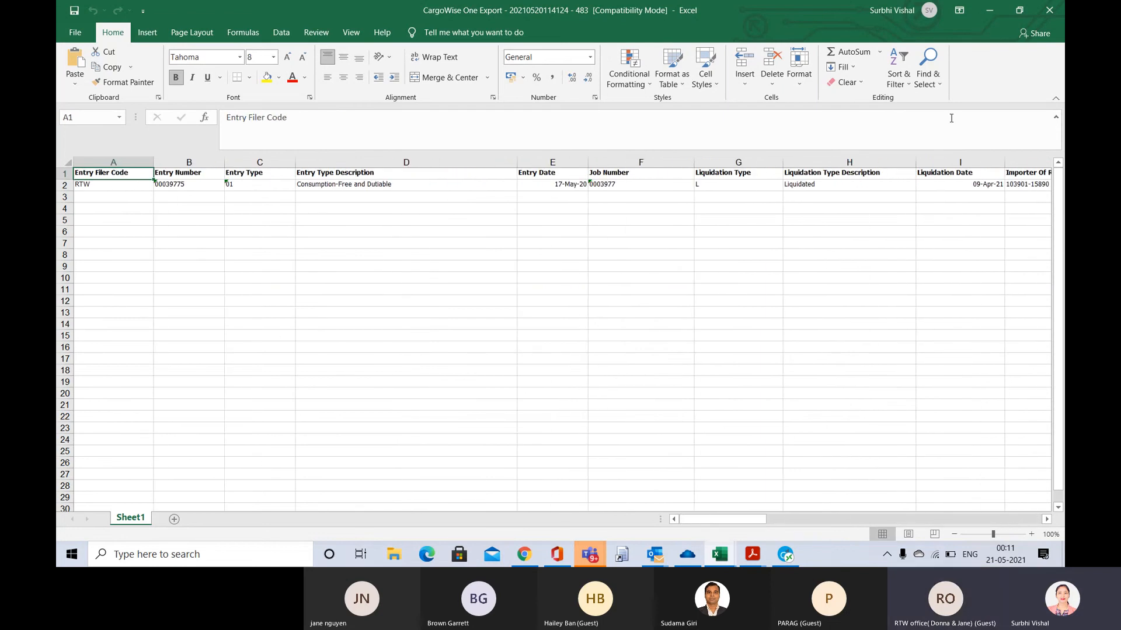
left_click(1049, 13)
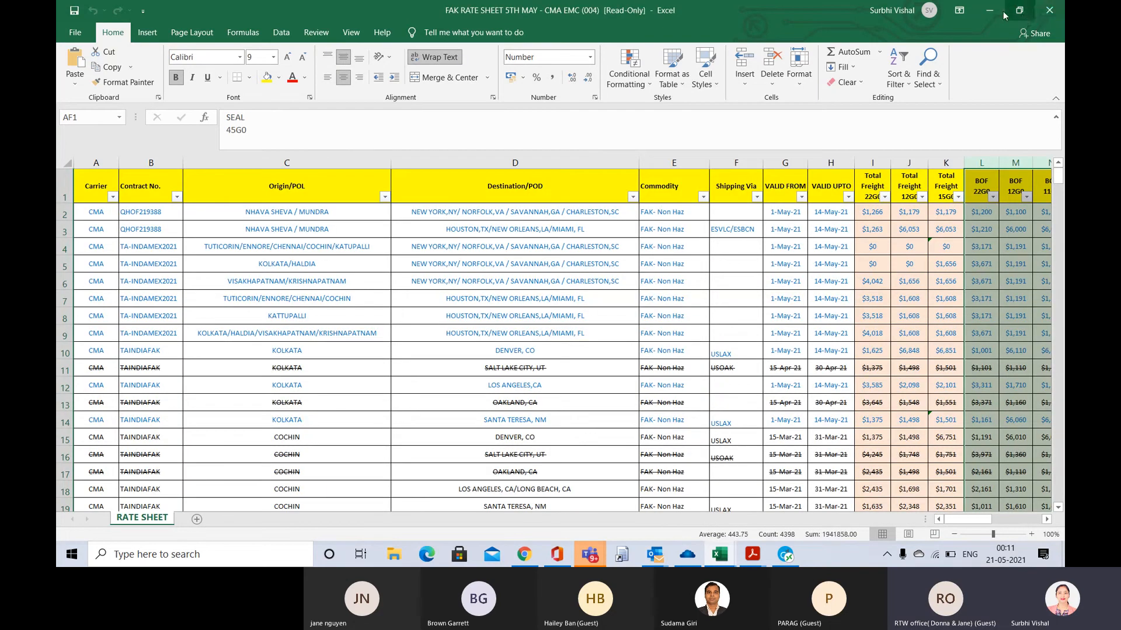
left_click(986, 13)
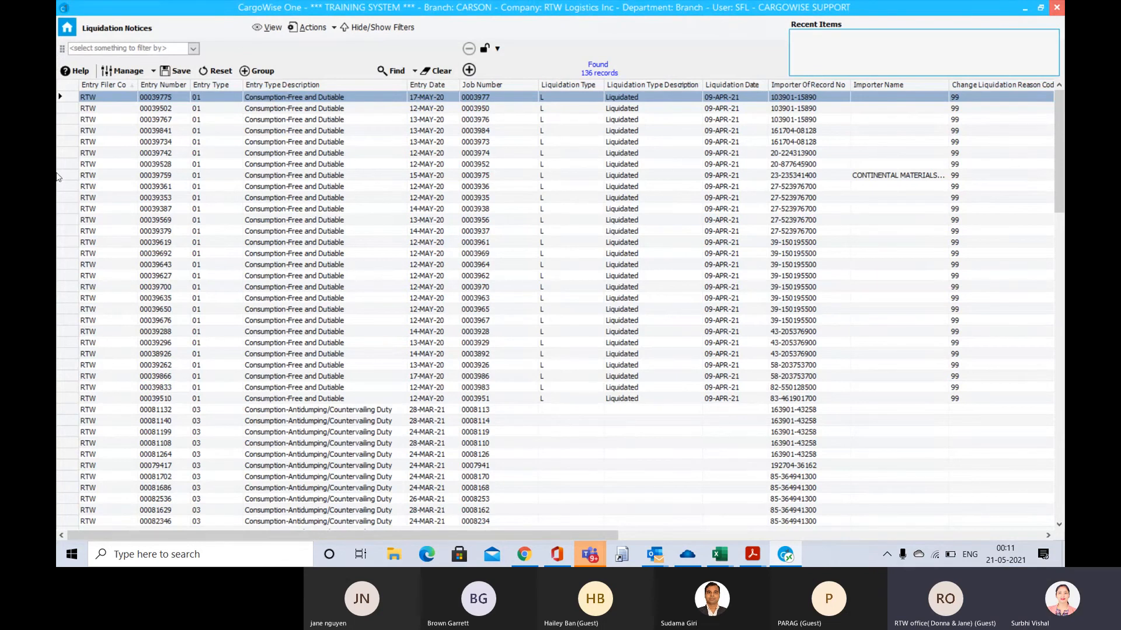
Return to the home page and open the Registry from the System maintenance section
left_click(67, 29)
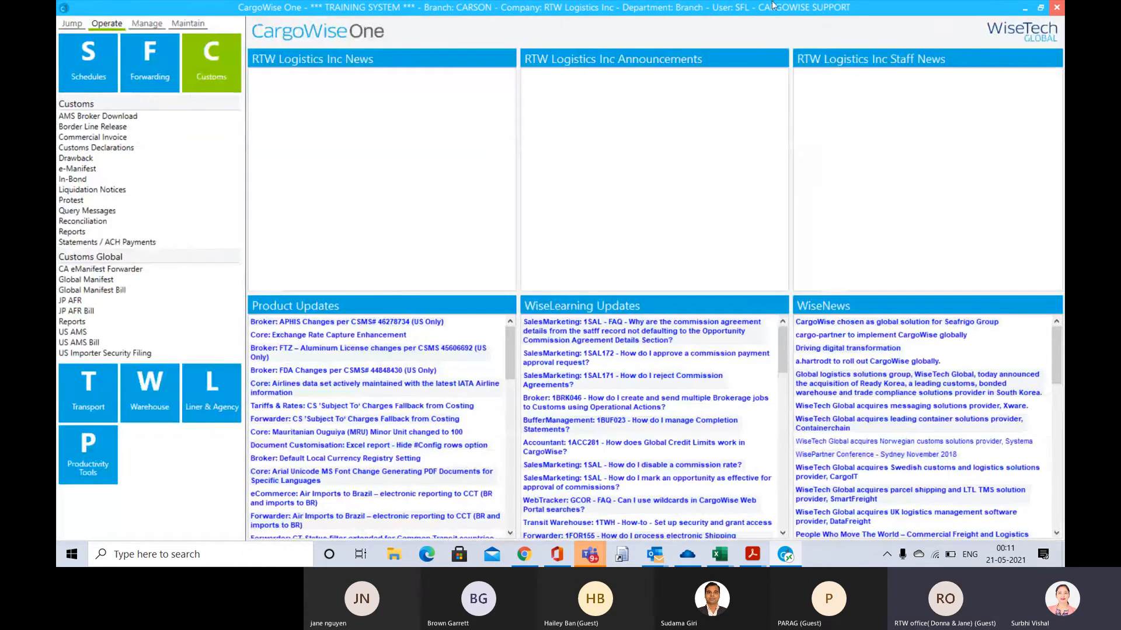
left_click(187, 24)
left_click(162, 315)
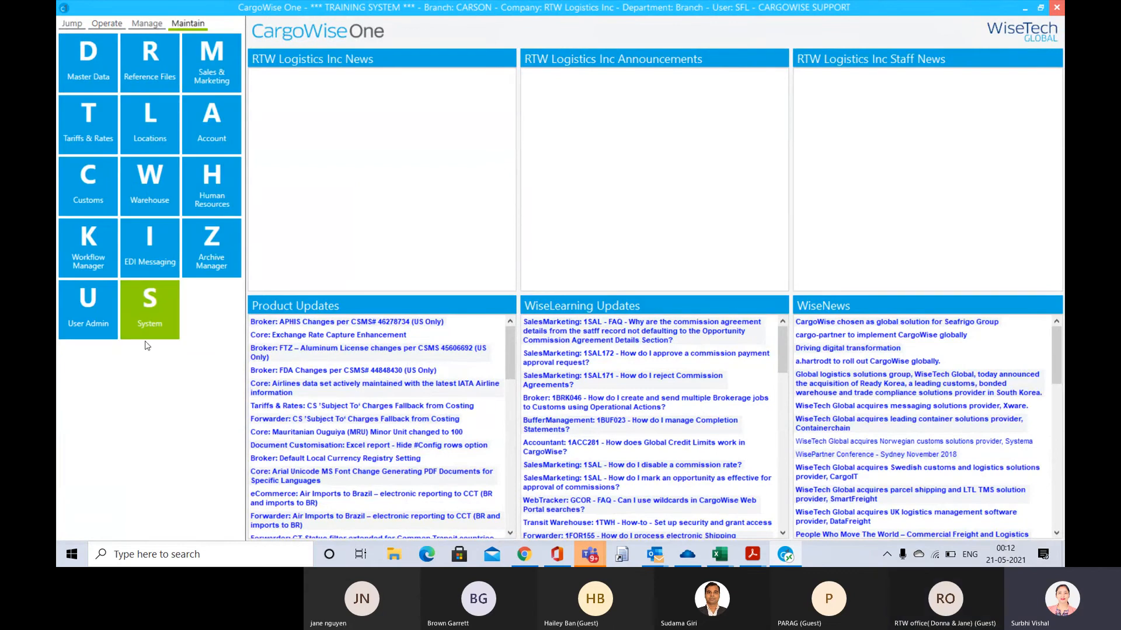
scroll(103, 509, "down", 2)
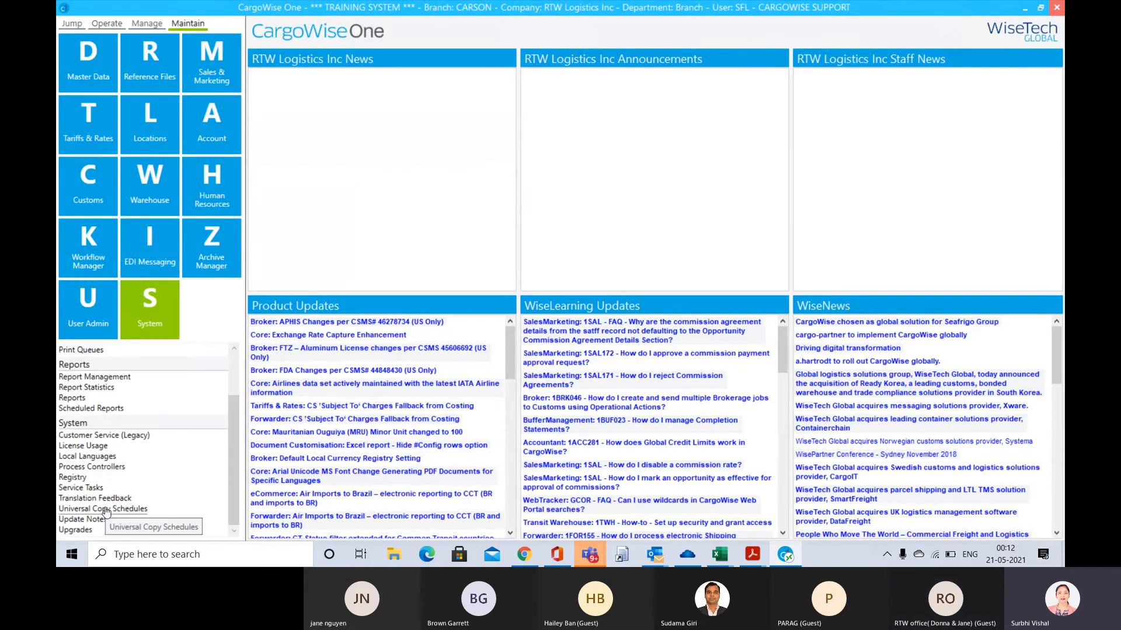
left_click(73, 477)
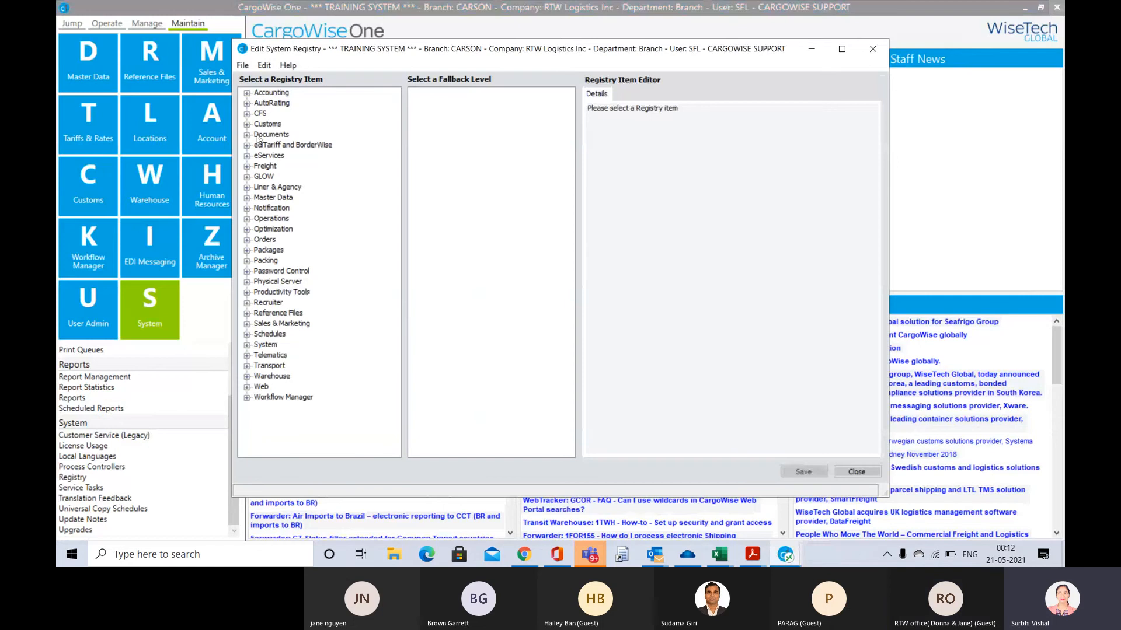
Expand the Customs registry items down to the Import group under United States of America
left_click(265, 126)
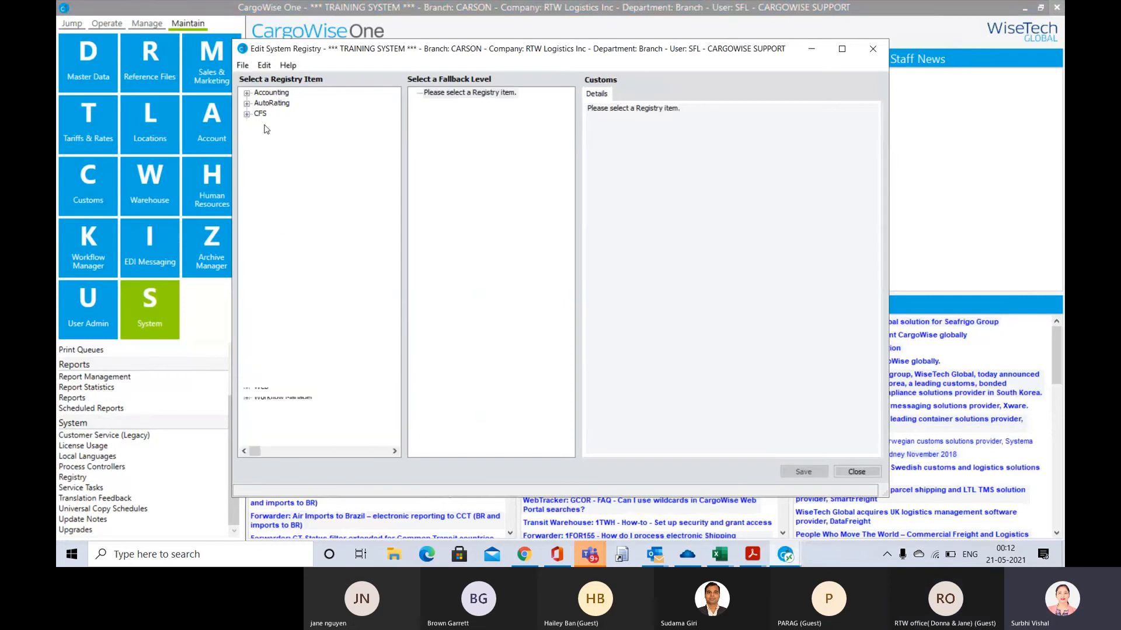
scroll(298, 378, "down", 2)
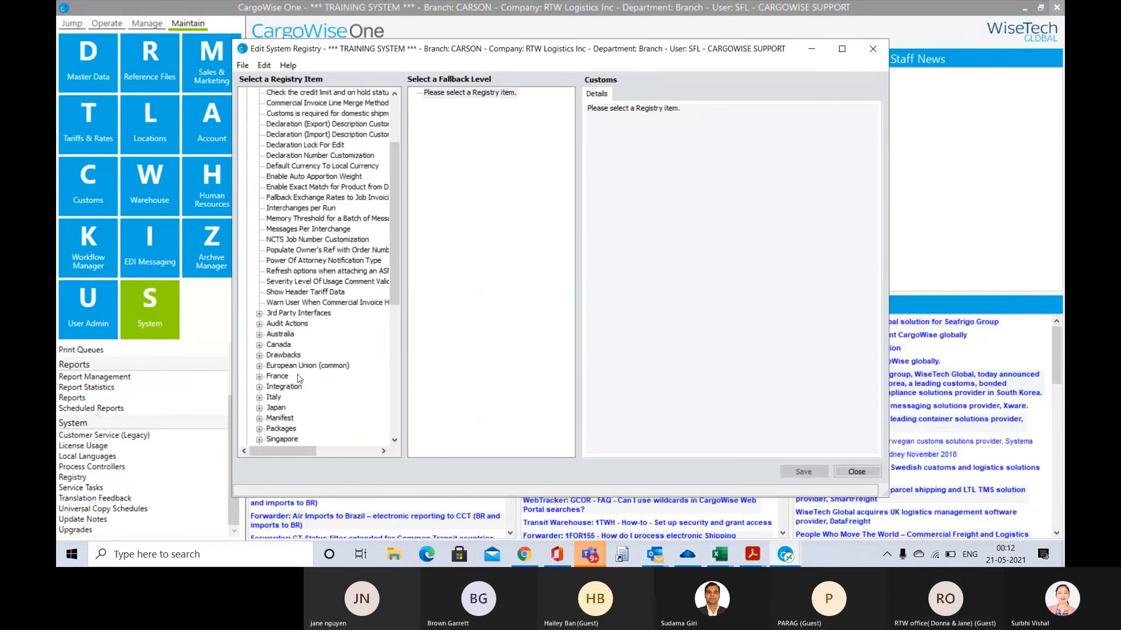
scroll(299, 410, "down", 4)
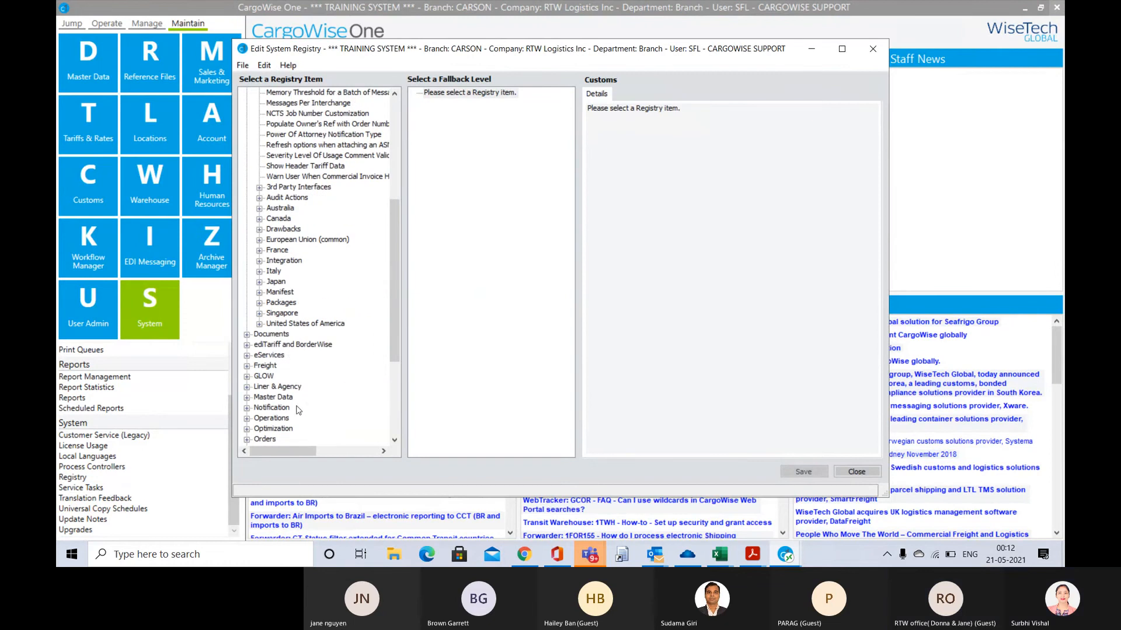
double_click(294, 325)
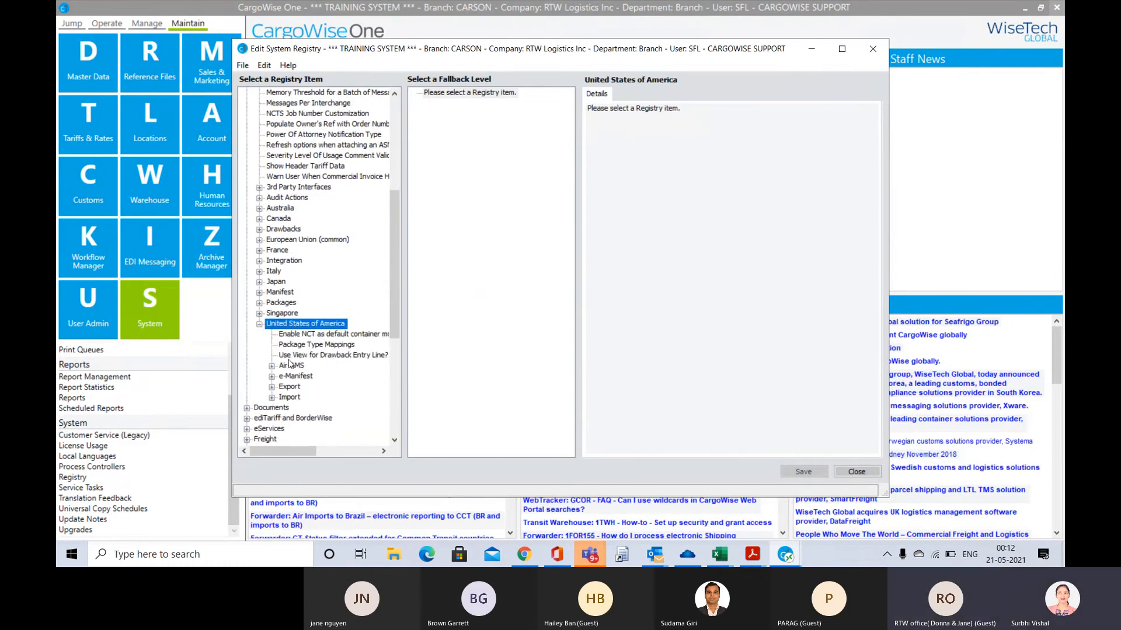
left_click(284, 398)
double_click(282, 400)
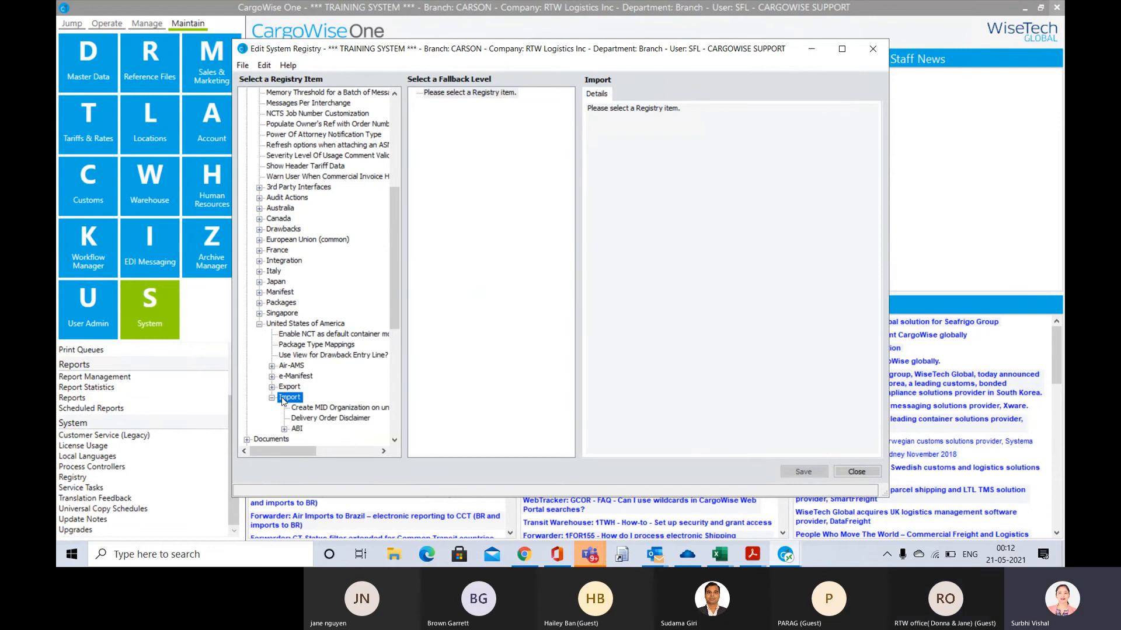
View the Create MID Organization on unmatched import item and expand the ABI group under Import
scroll(287, 399, "down", 2)
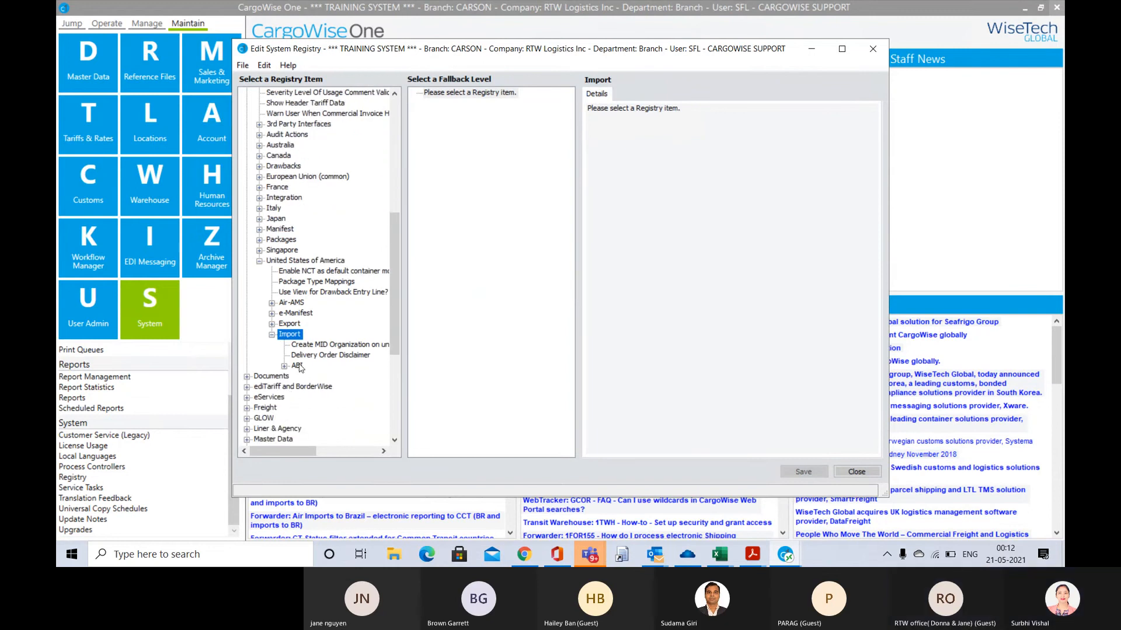
left_click(297, 366)
left_click(351, 345)
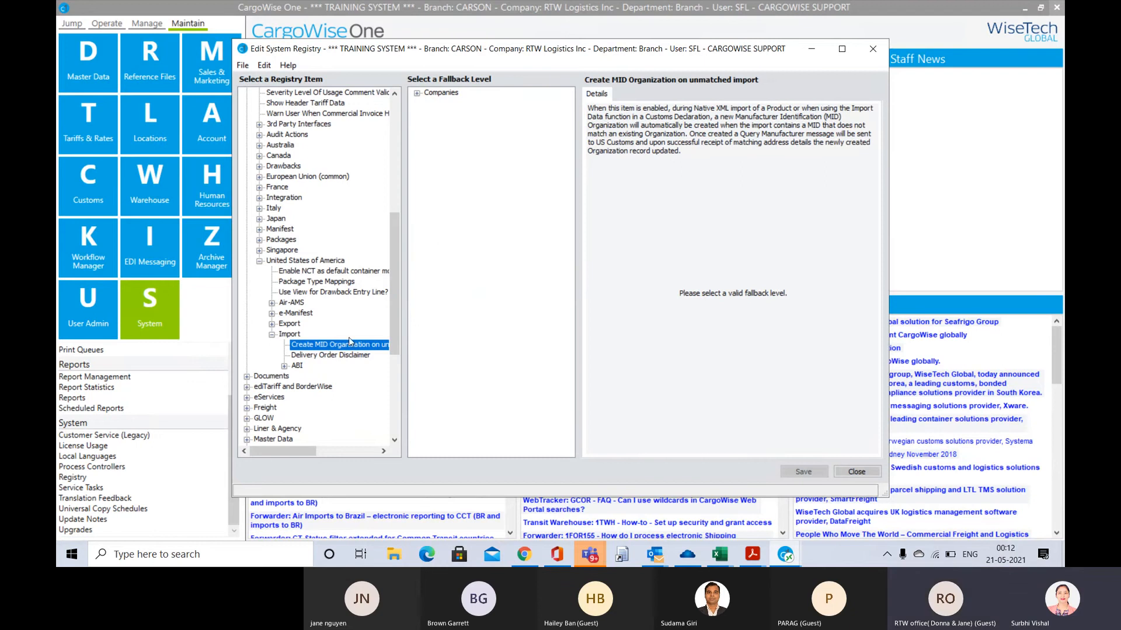
left_click(296, 367)
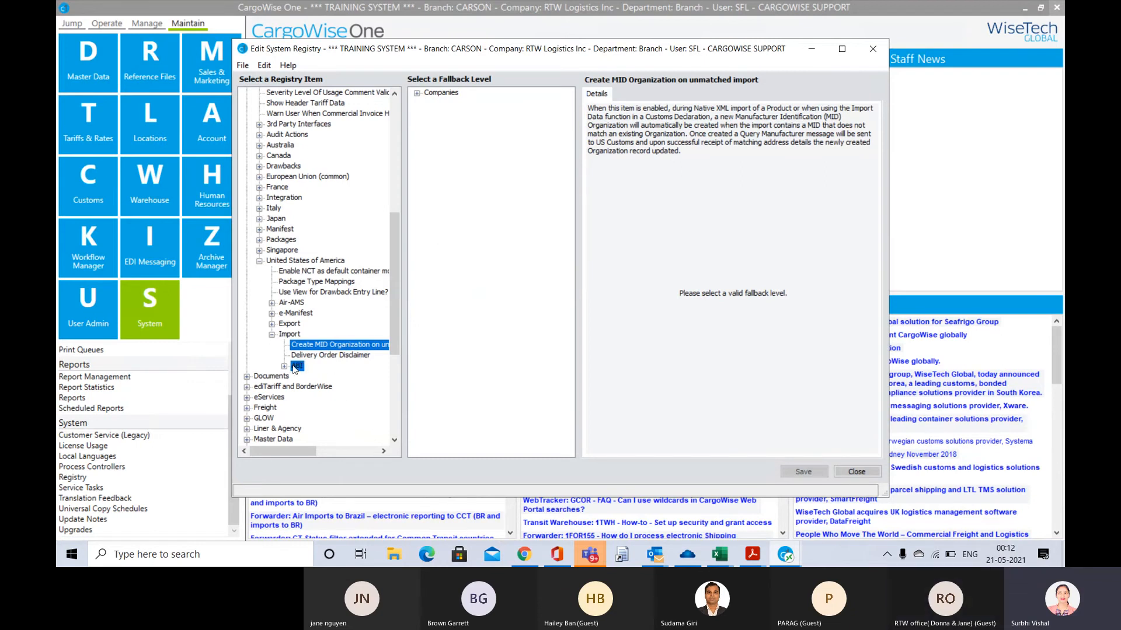
double_click(296, 367)
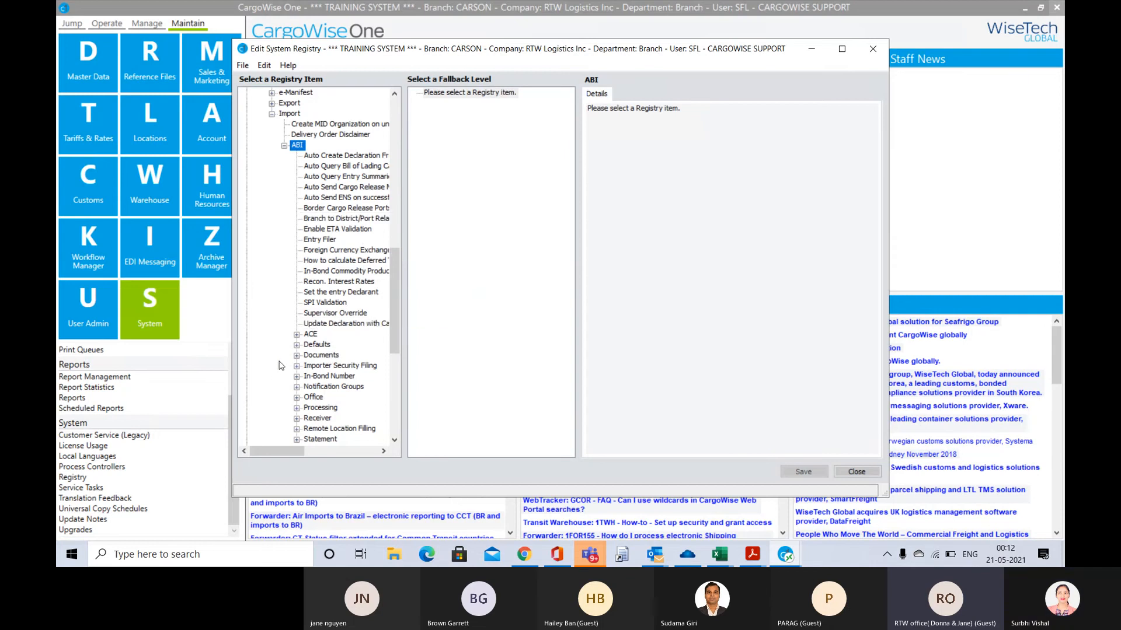
Expand the Statement group and open the Broker's Bank Accounts item at the RTW Logistics Inc company level
left_click(319, 440)
double_click(320, 440)
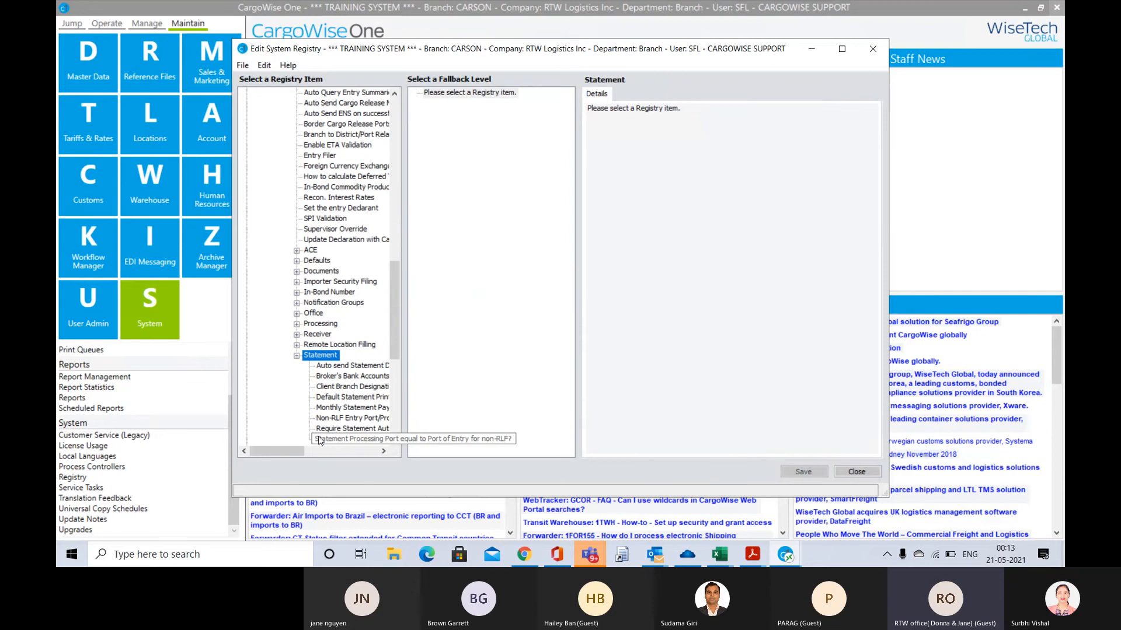
left_click(337, 378)
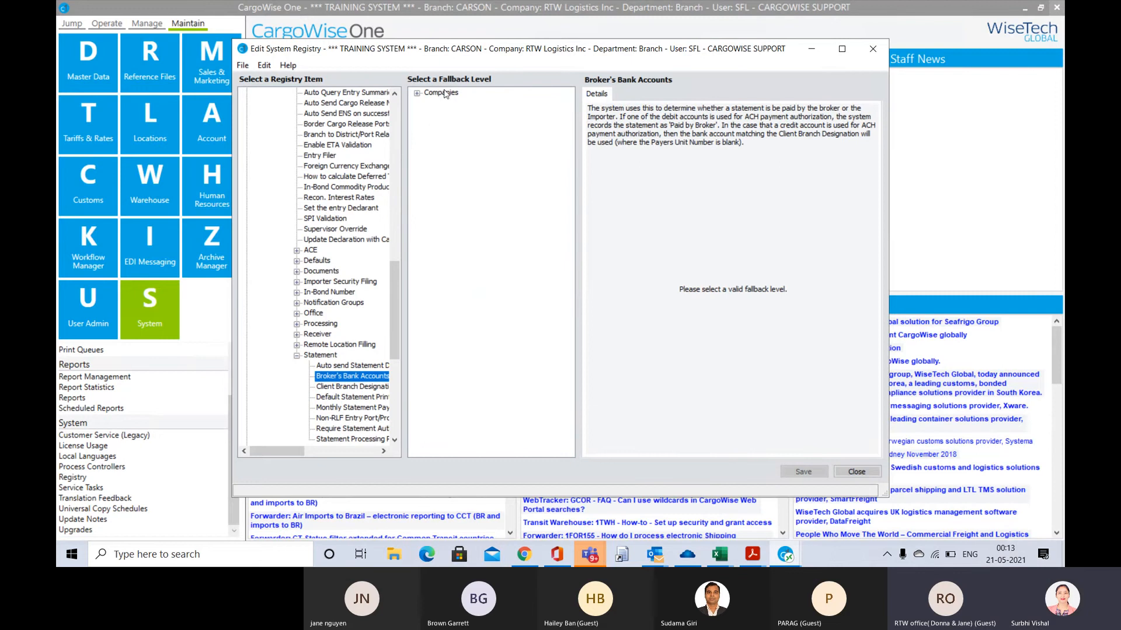
left_click(438, 97)
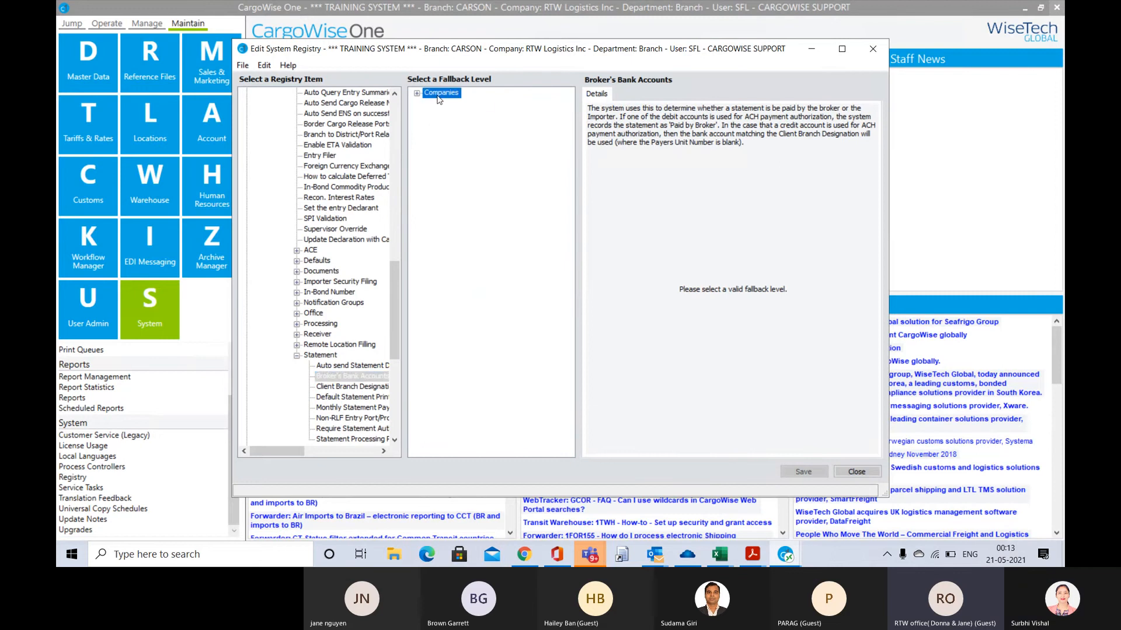
key("Right")
key("Down")
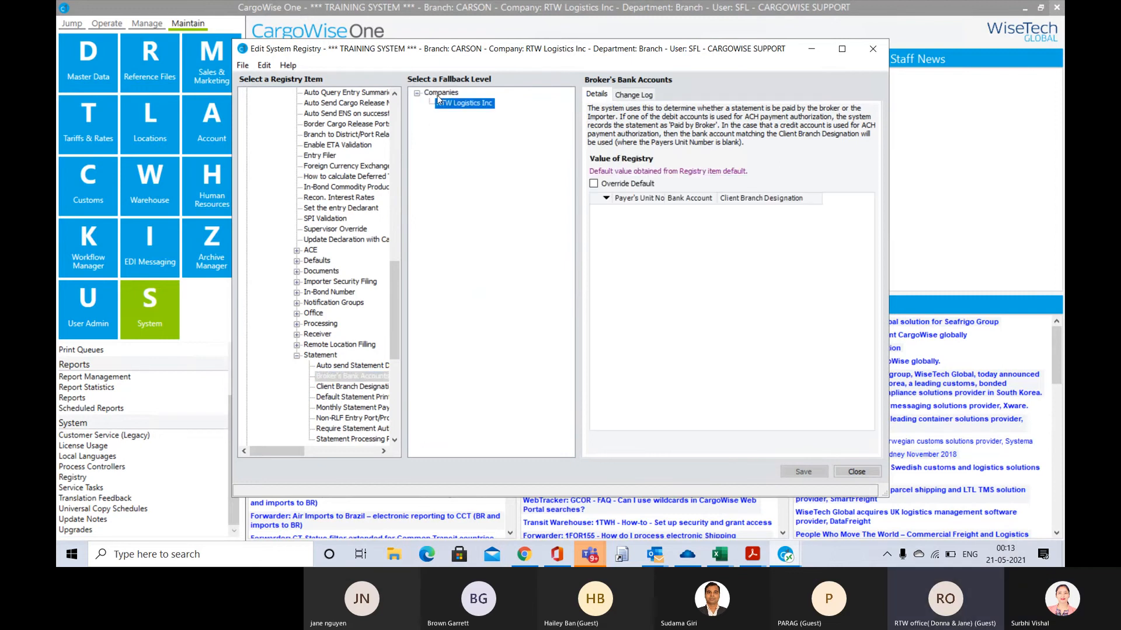
Override the default Broker's Bank Accounts value and start a new row in the maximized registry window
left_click(593, 185)
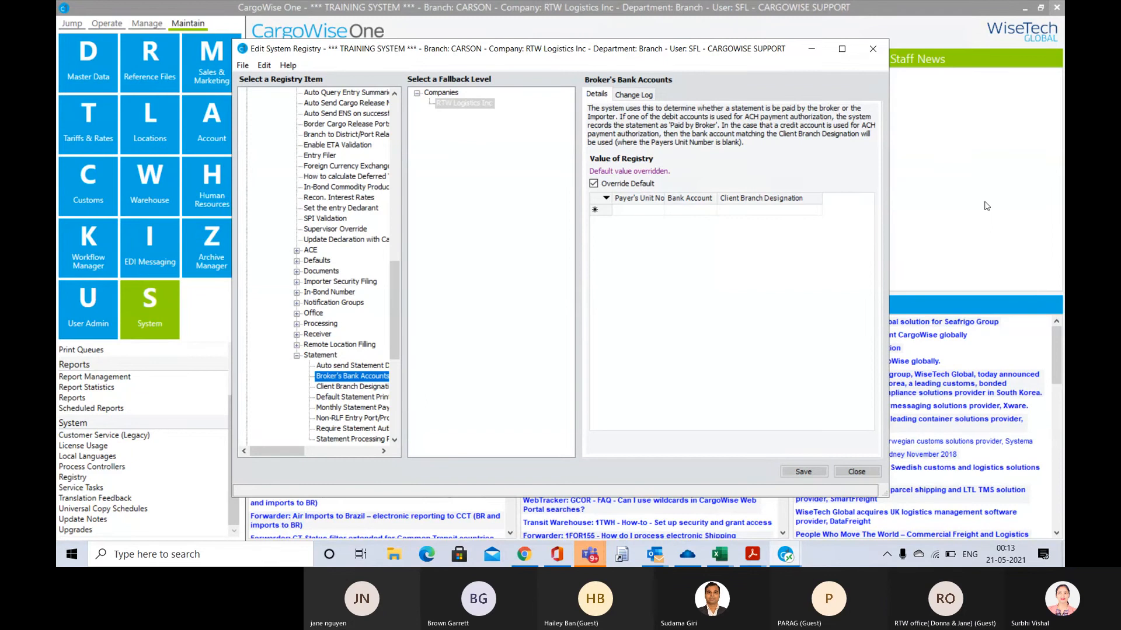
left_click(840, 47)
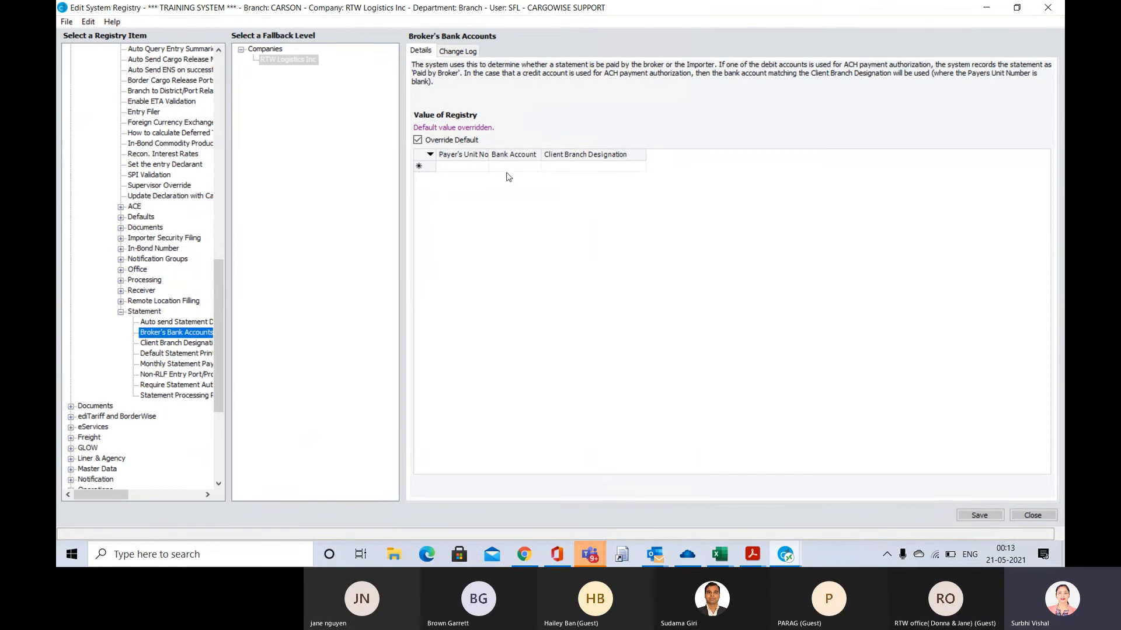
left_click(467, 169)
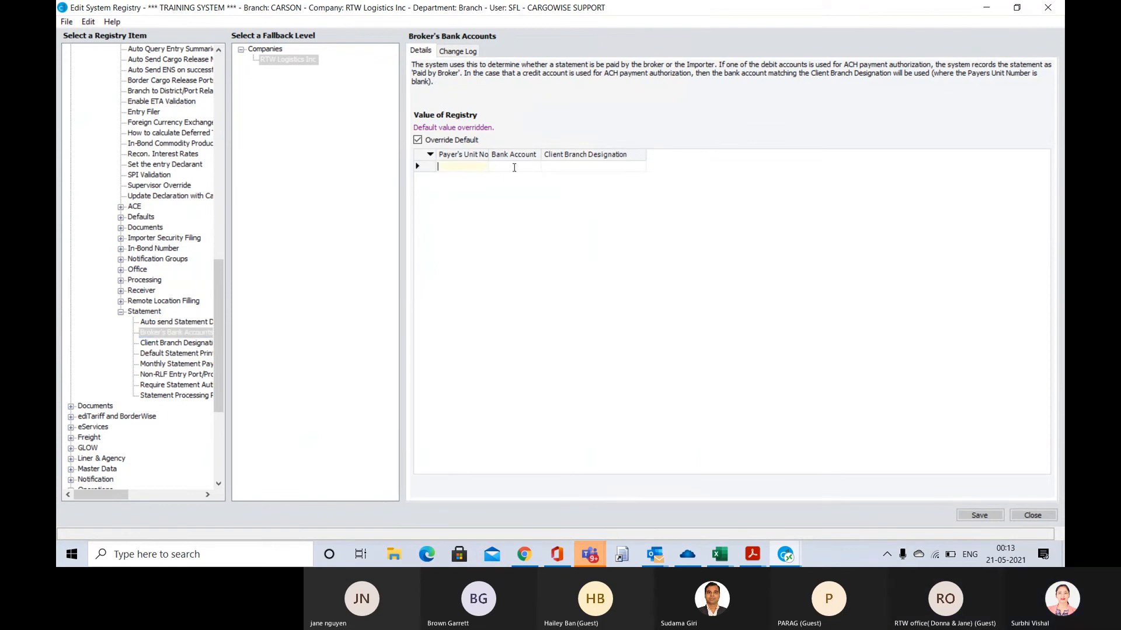
left_click(525, 168)
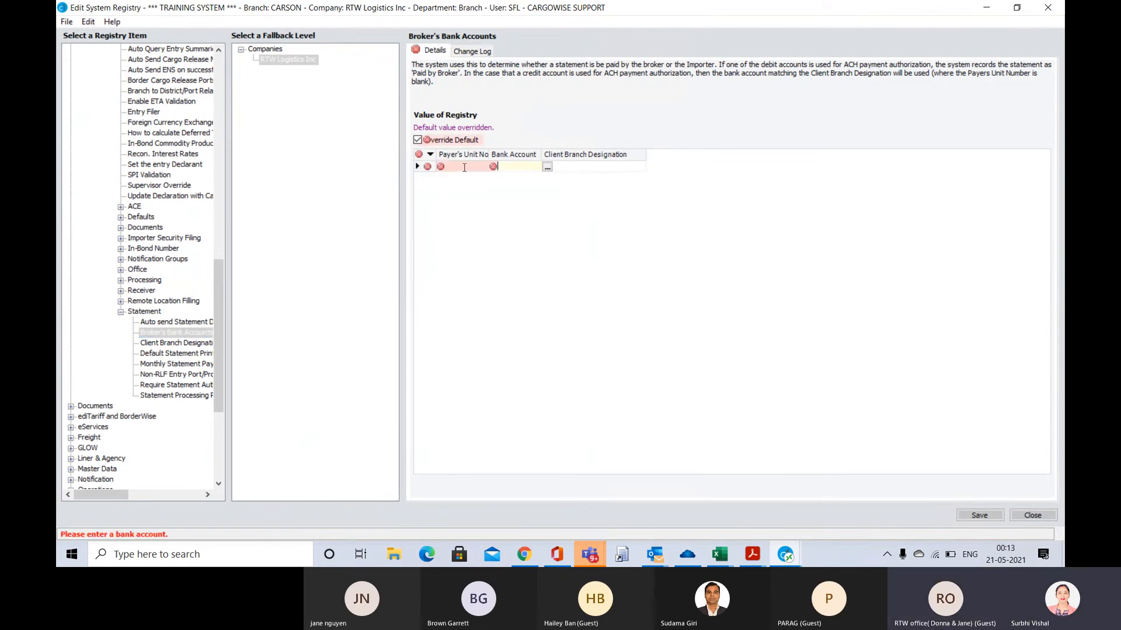
left_click(463, 167)
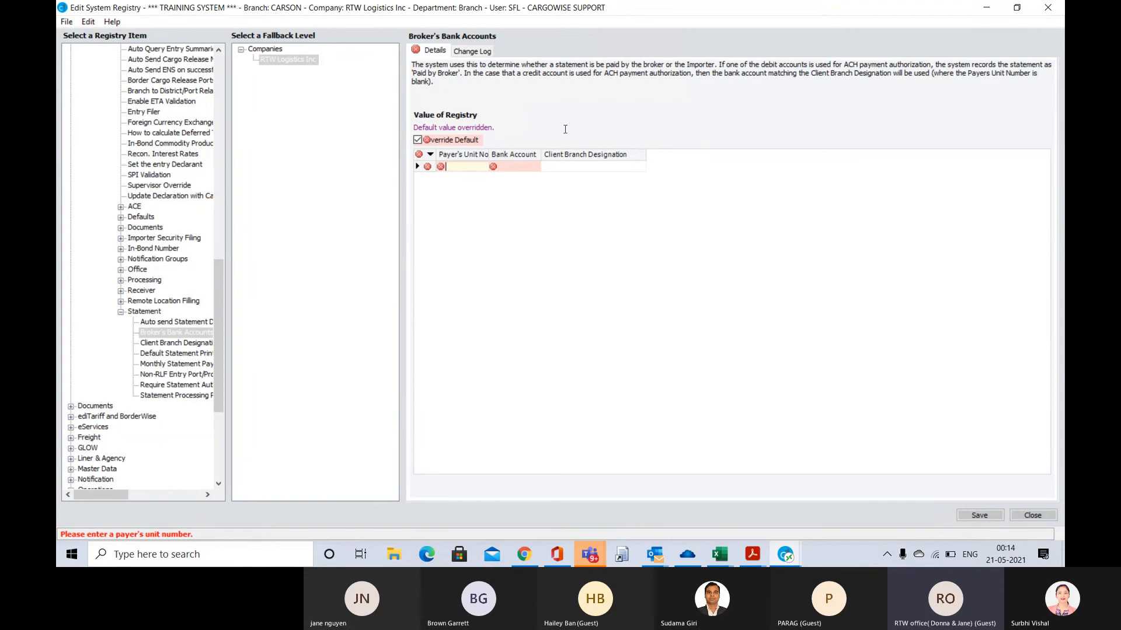
Close the System Registry without saving the Broker's Bank Accounts changes
left_click(1029, 515)
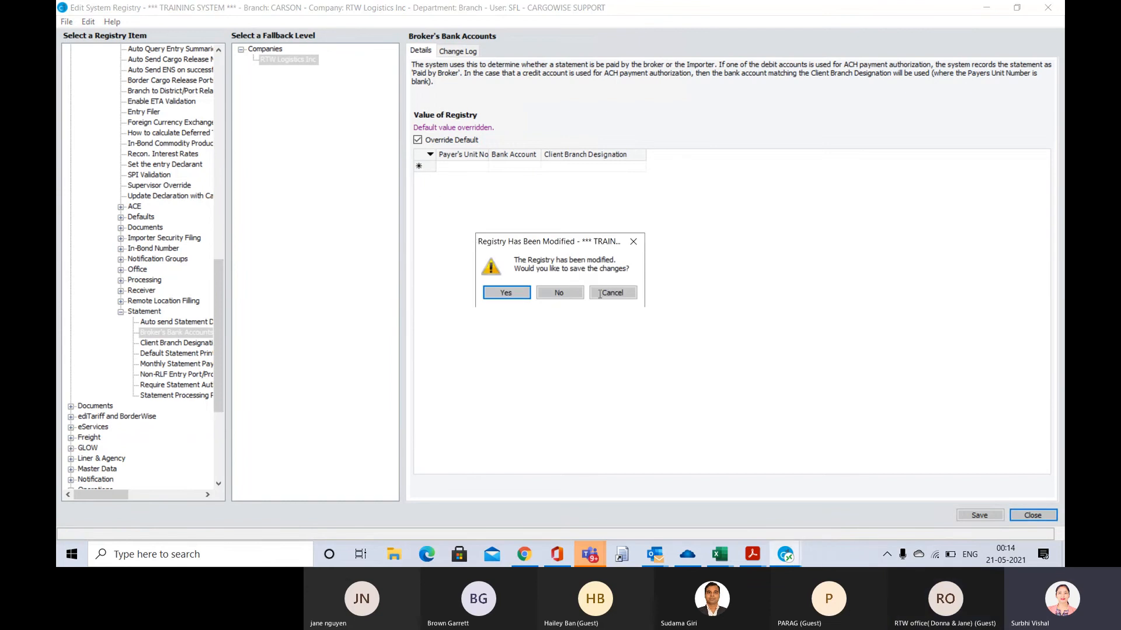
left_click(600, 294)
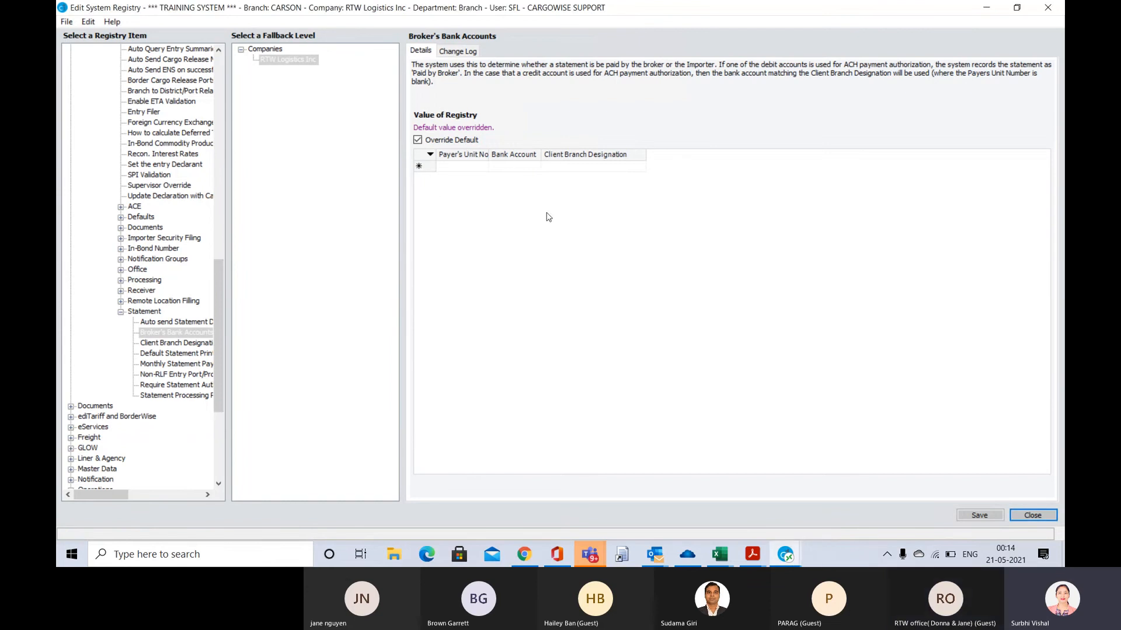
left_click(1037, 516)
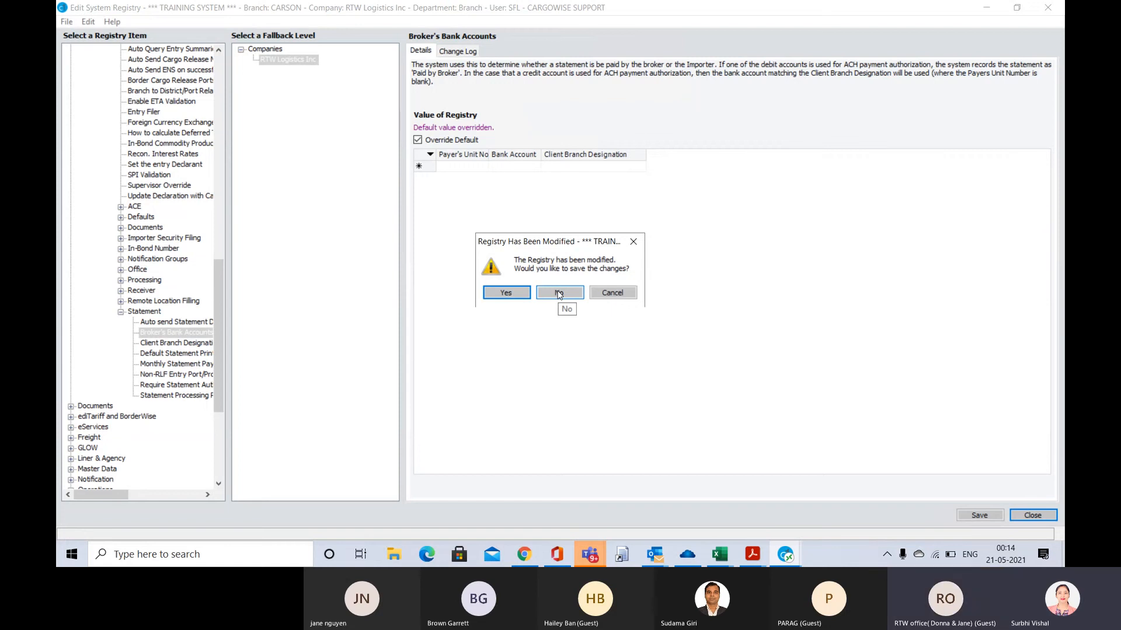
left_click(559, 294)
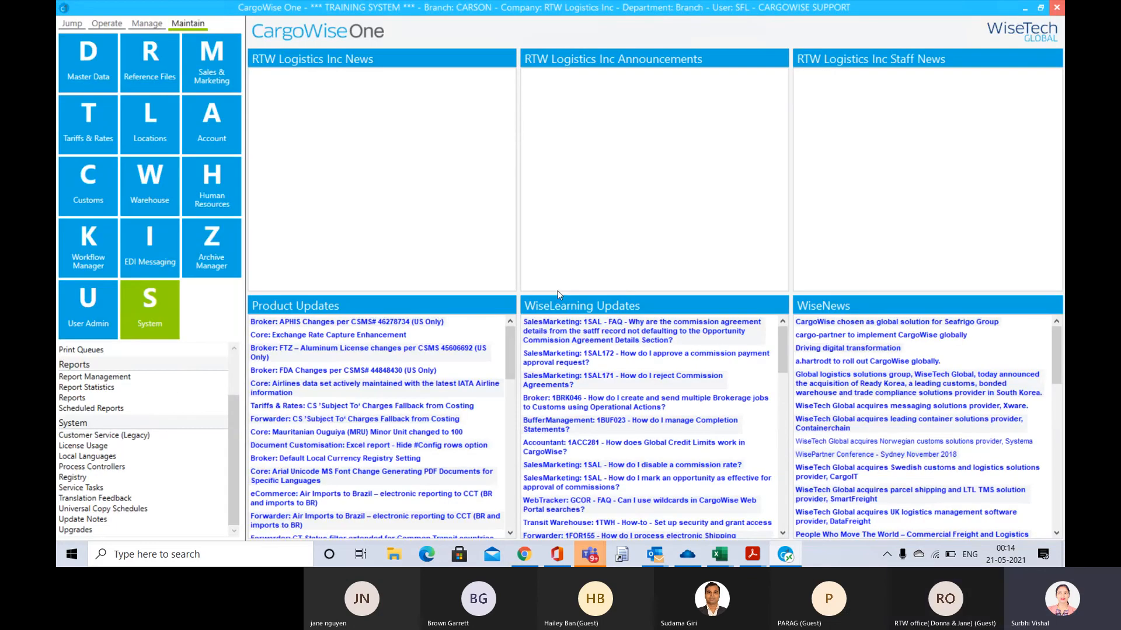
Switch to the Customs Import declaration meeting in Teams and stop sharing the screen
key("alt+Tab")
key("alt+Tab")
key("alt+Tab")
key("alt+Tab")
key("alt+Tab")
key("alt+Up")
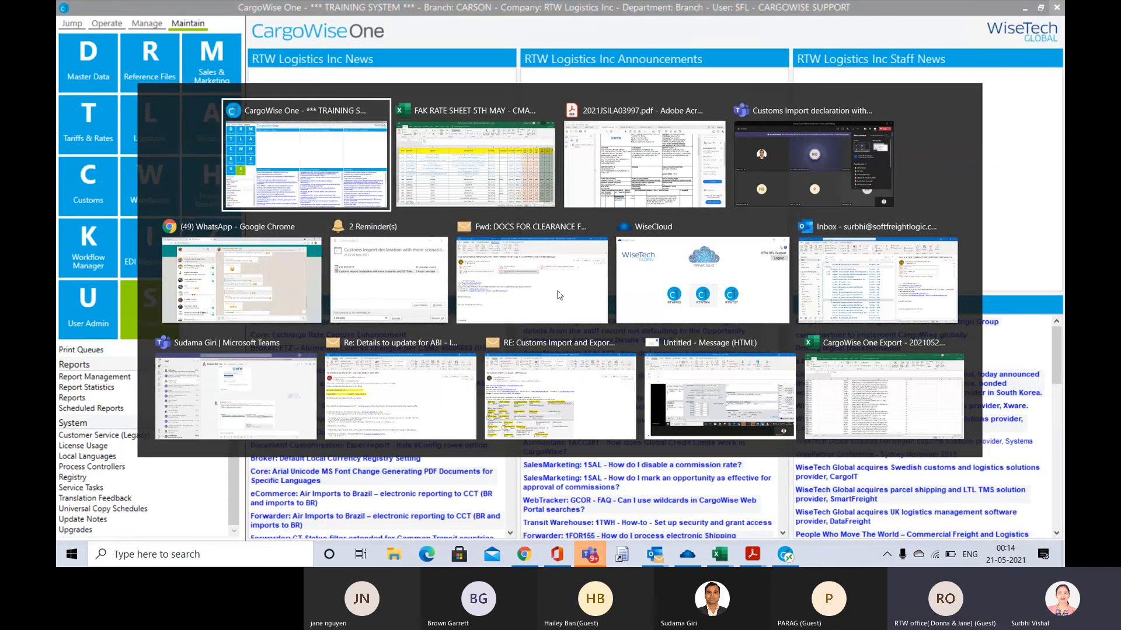
key("alt+Right")
key("alt+Right")
key("alt+Tab")
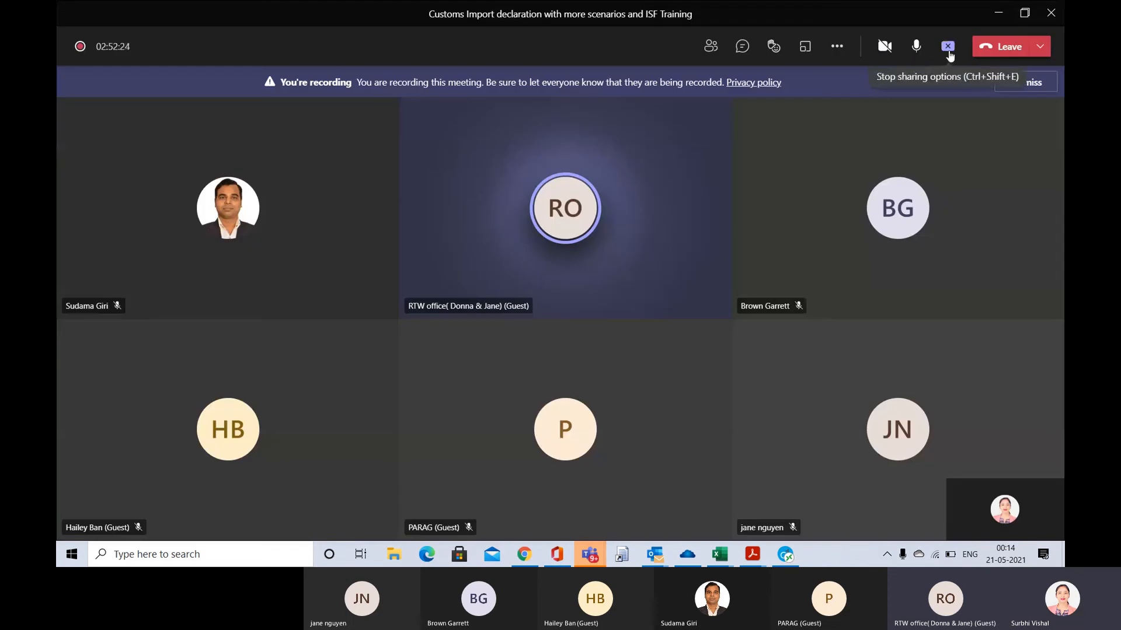
left_click(949, 51)
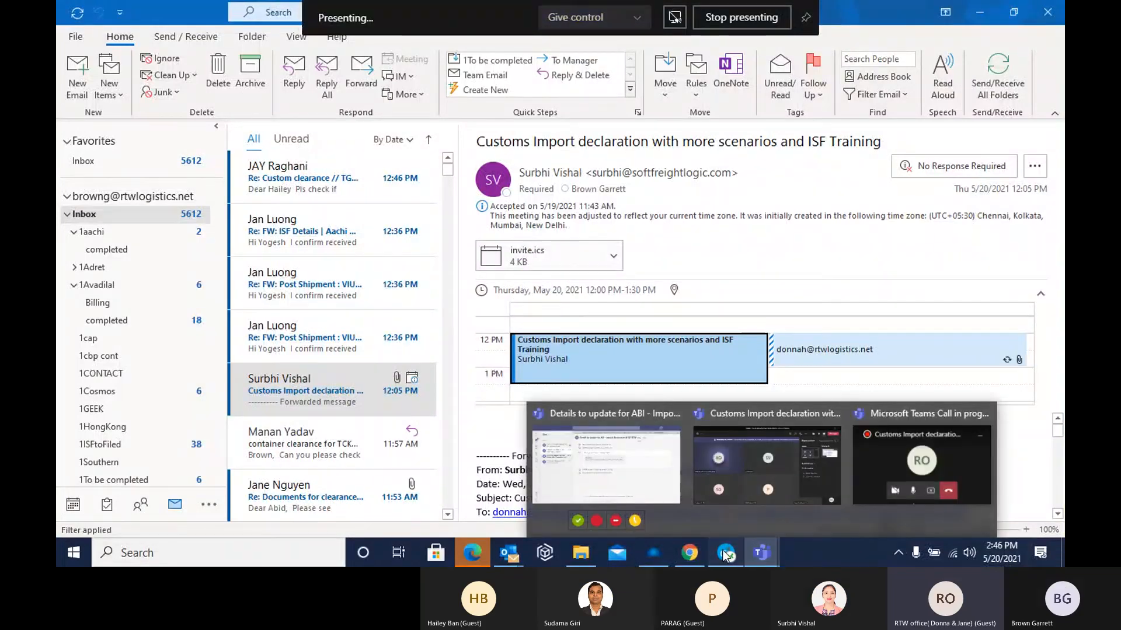
Switch to CargoWise One and open the WiseLearning update 1BRK046 on creating and sending multiple brokerage jobs to Customs
left_click(726, 555)
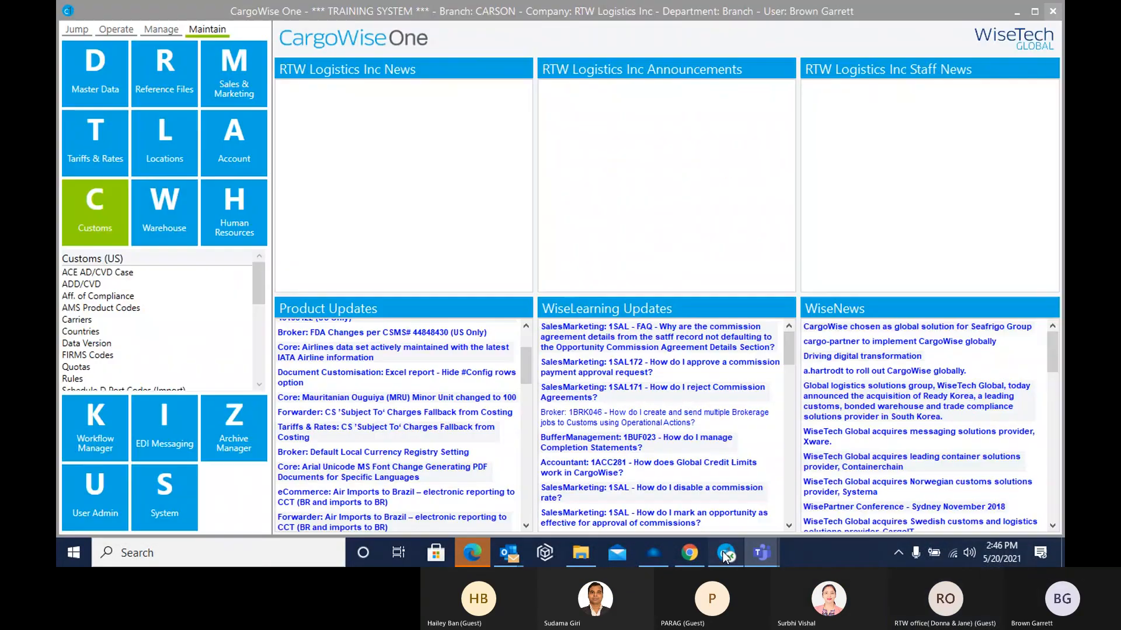
scroll(380, 330, "up", 3)
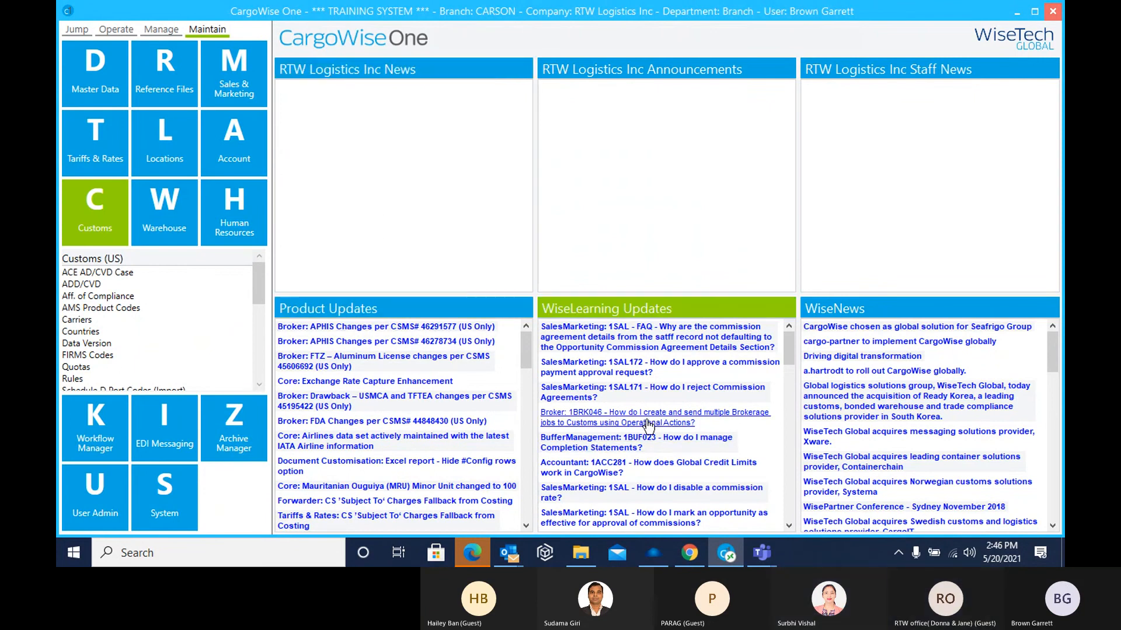
left_click(621, 420)
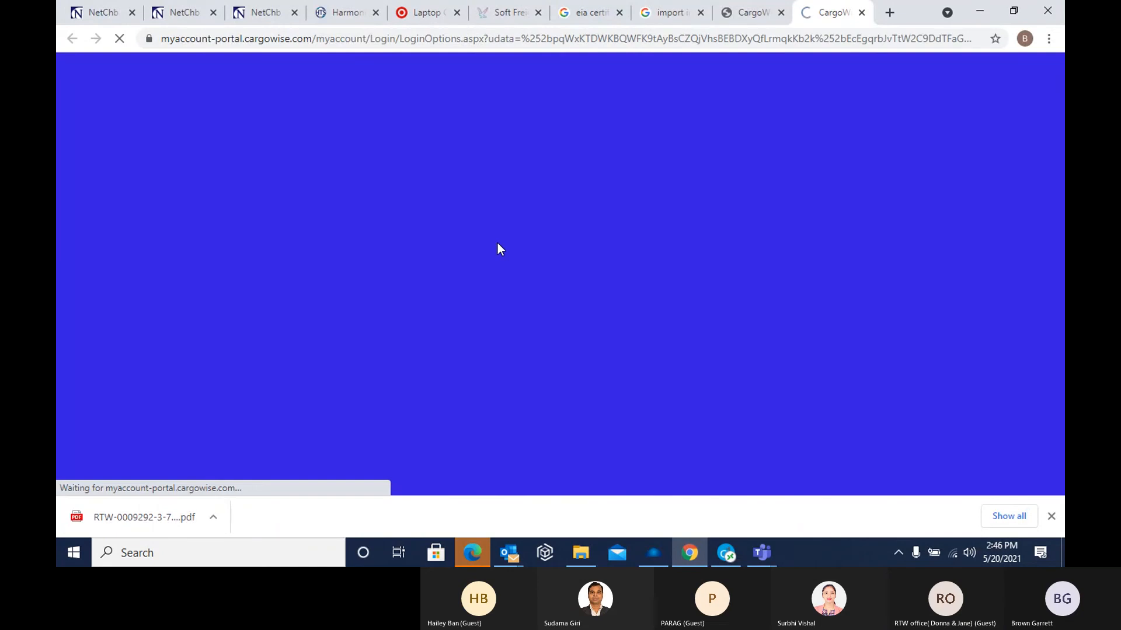
Look over the MyAccount verification page, including its password field and the alternative verification option
scroll(511, 274, "down", 4)
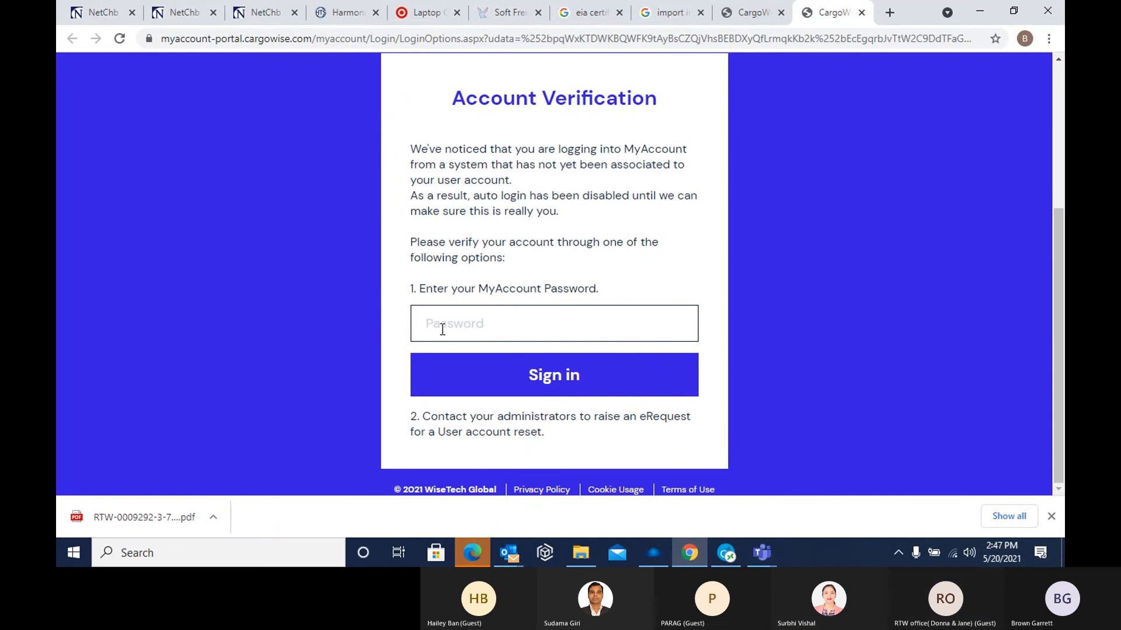
left_click(442, 330)
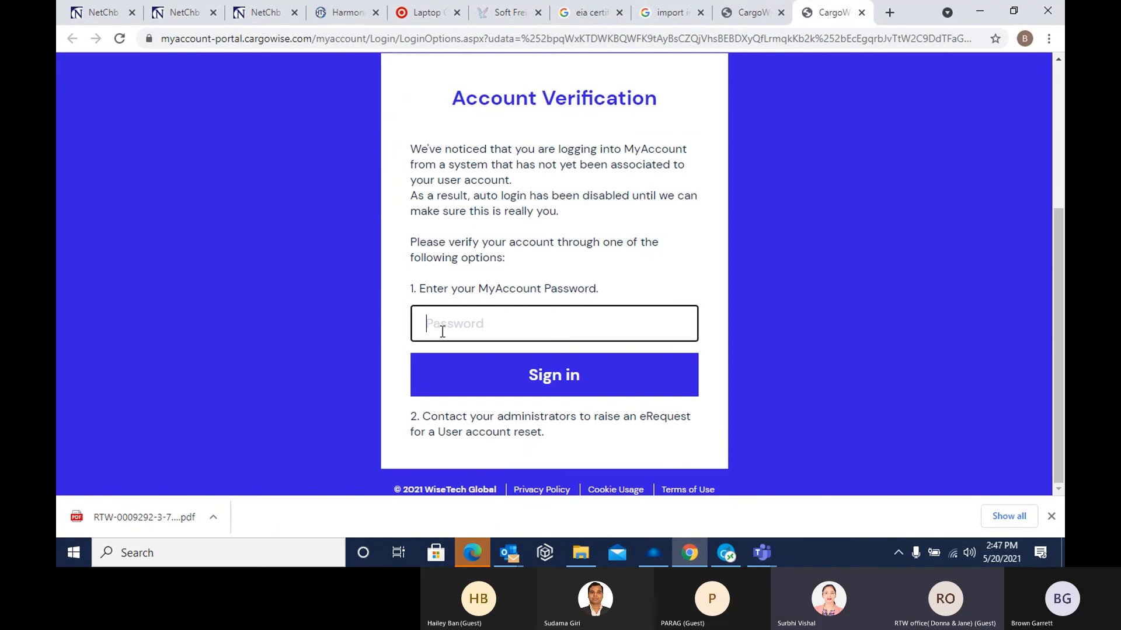
scroll(442, 332, "up", 2)
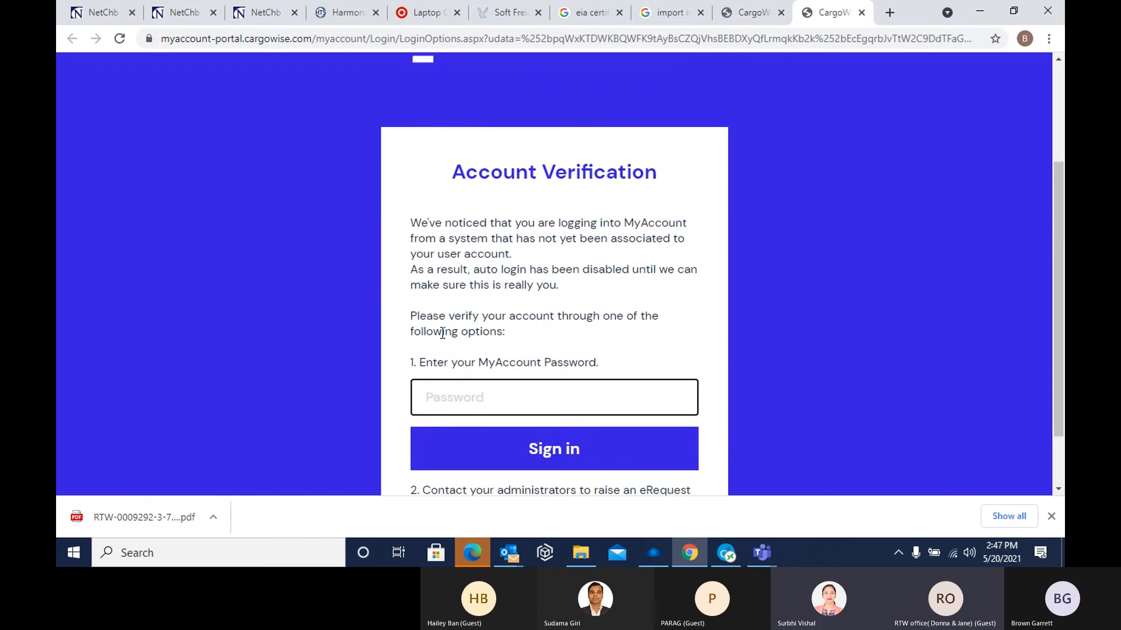
scroll(441, 336, "down", 2)
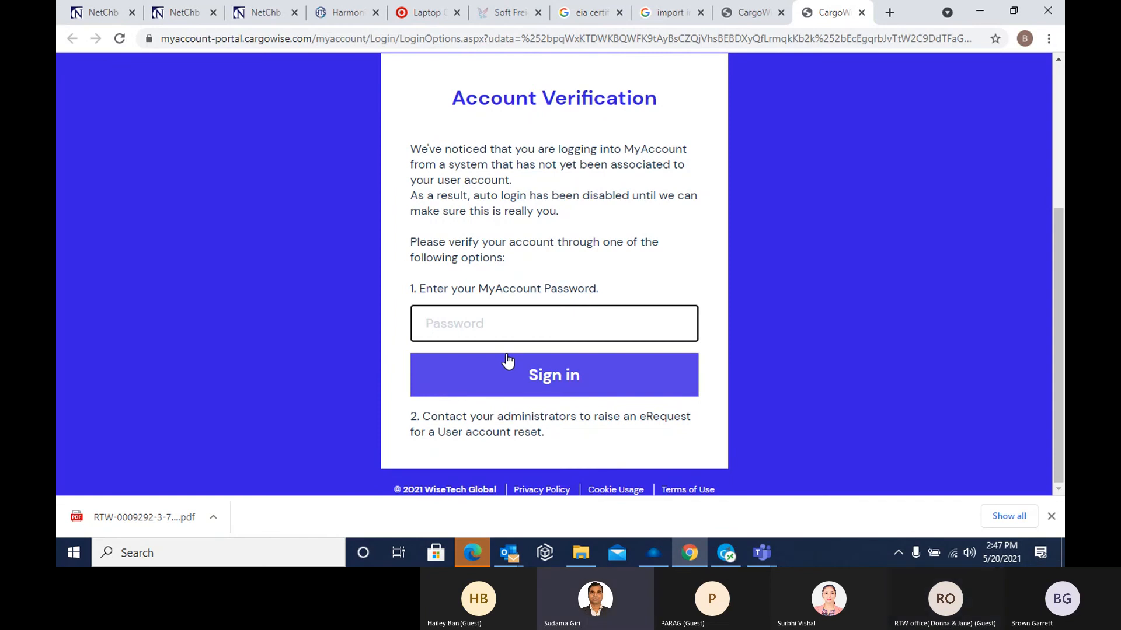
scroll(483, 348, "up", 4)
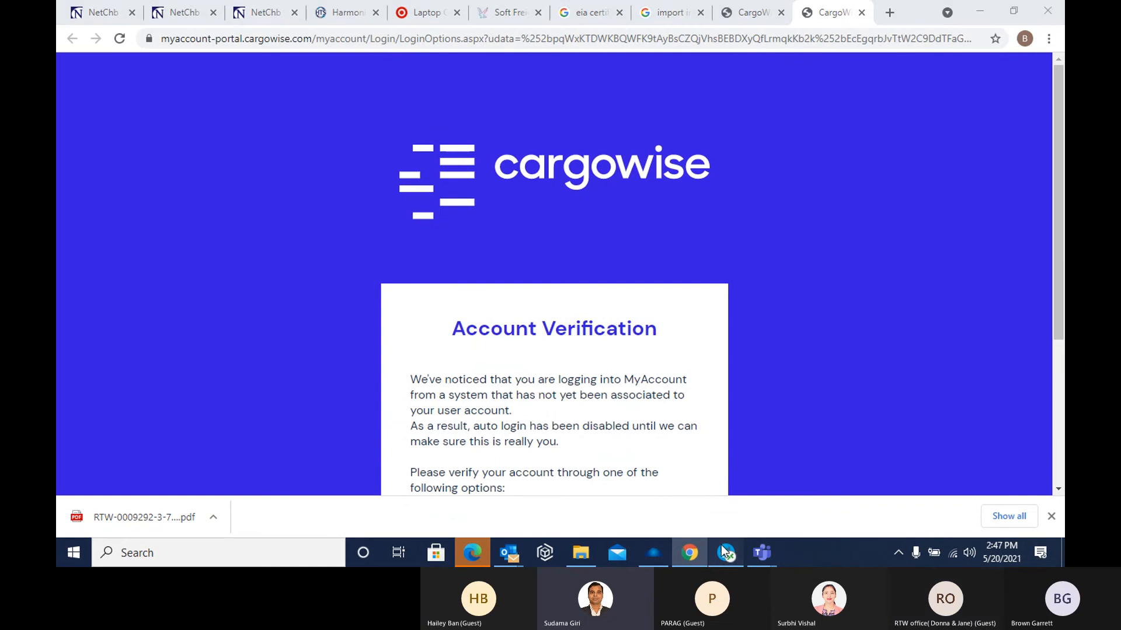
Switch to CargoWise One and open My Account from its help options
left_click(722, 547)
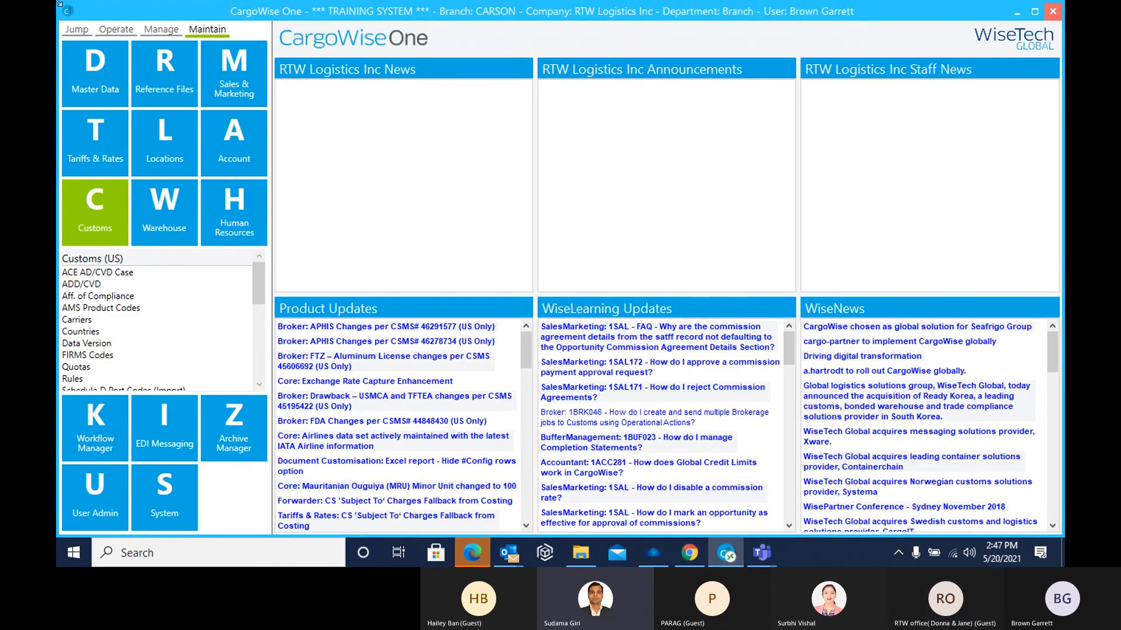
left_click(76, 31)
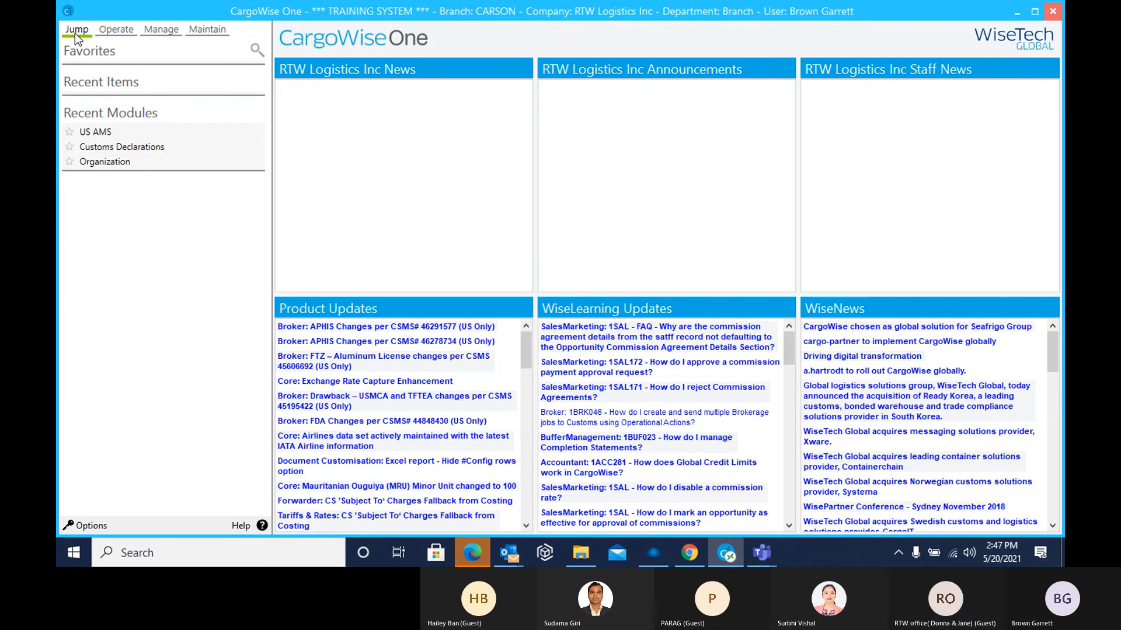
left_click(240, 526)
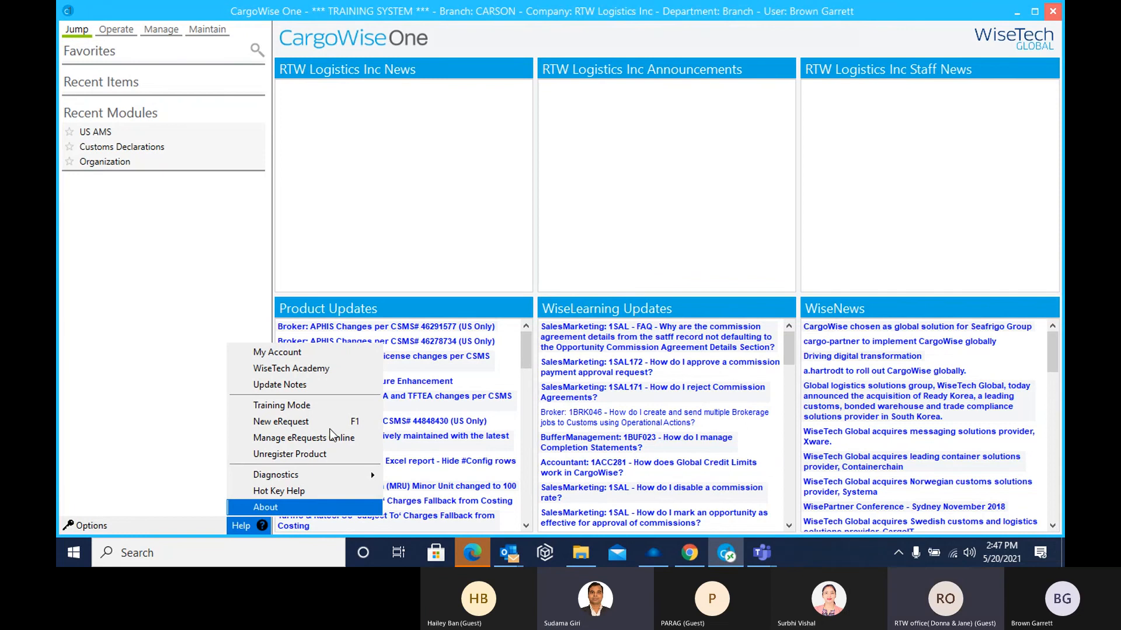
left_click(292, 355)
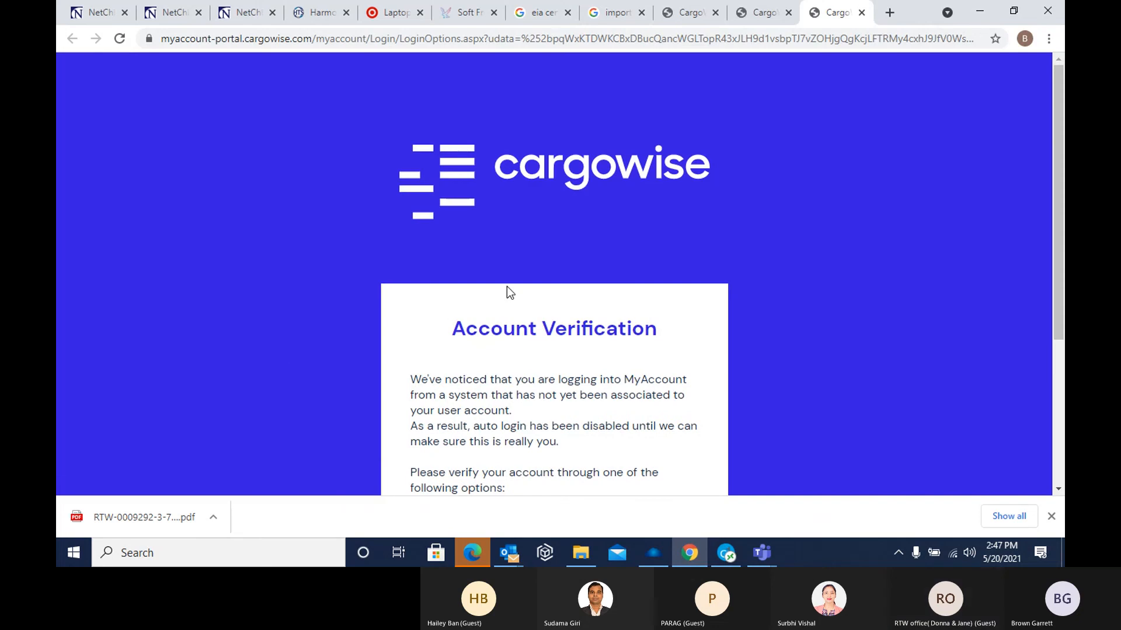
Enter the MyAccount password on the Account Verification page and try to sign in
scroll(541, 315, "down", 3)
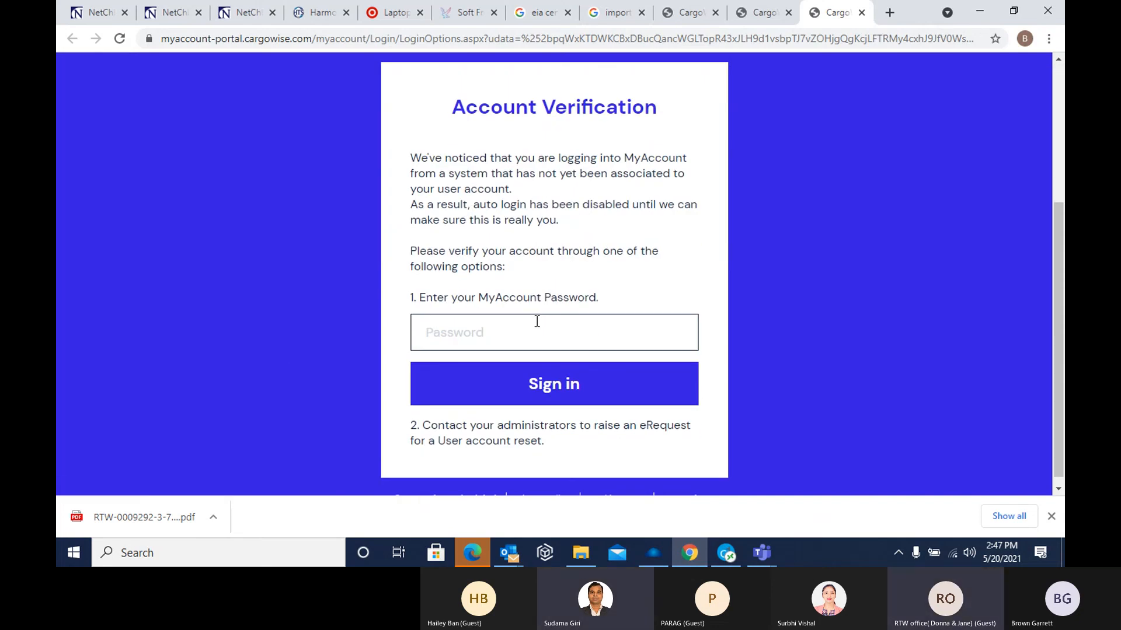
left_click(457, 333)
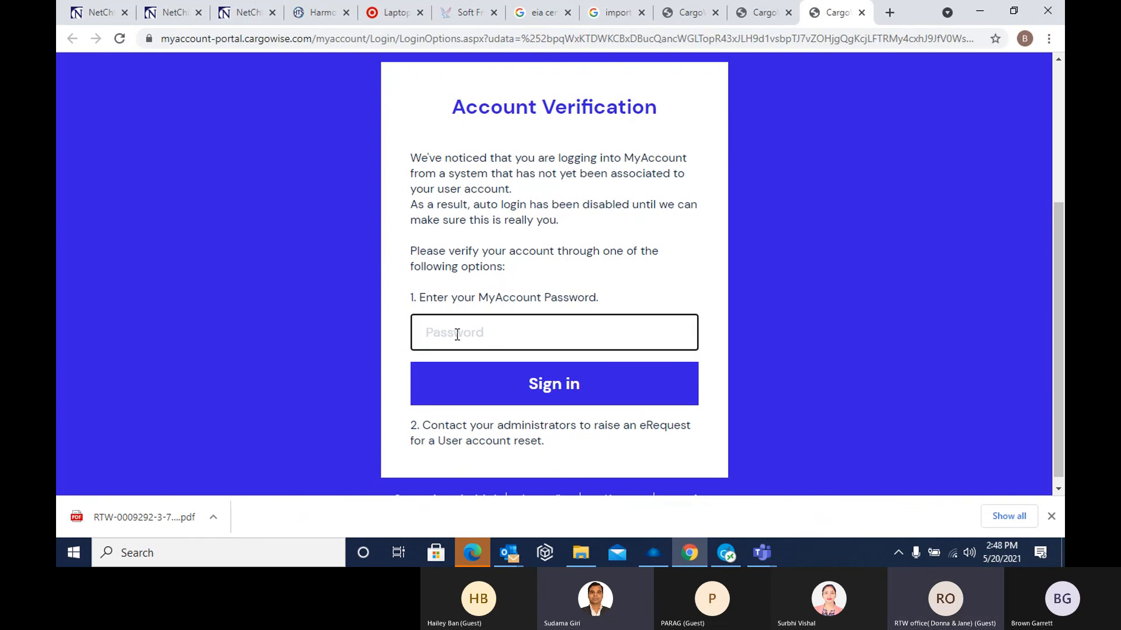
type("******")
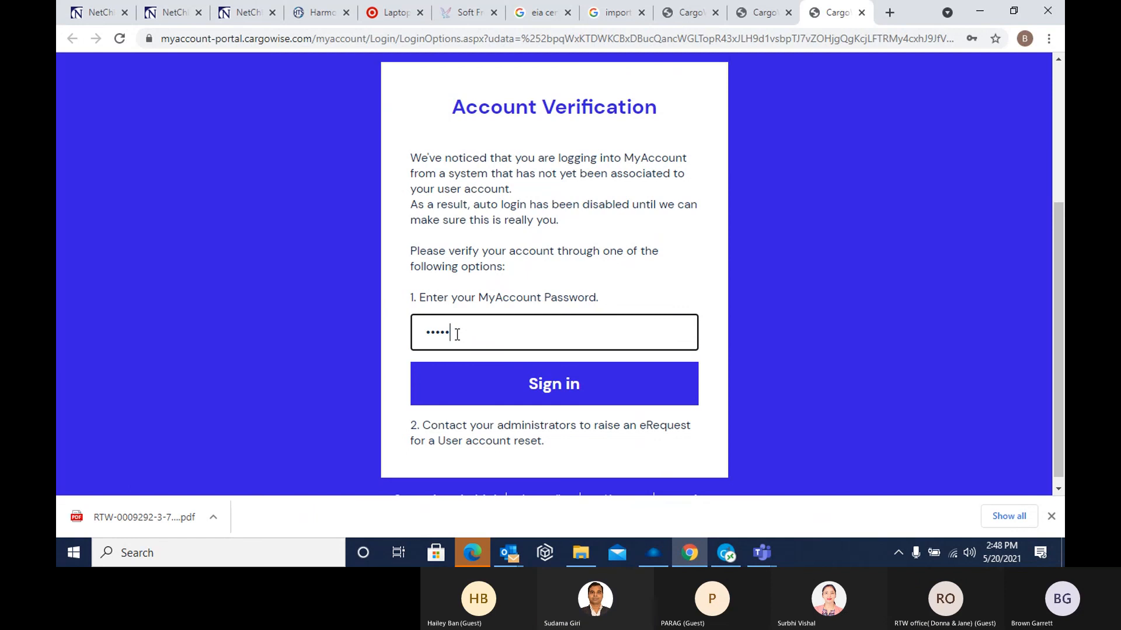
type("****")
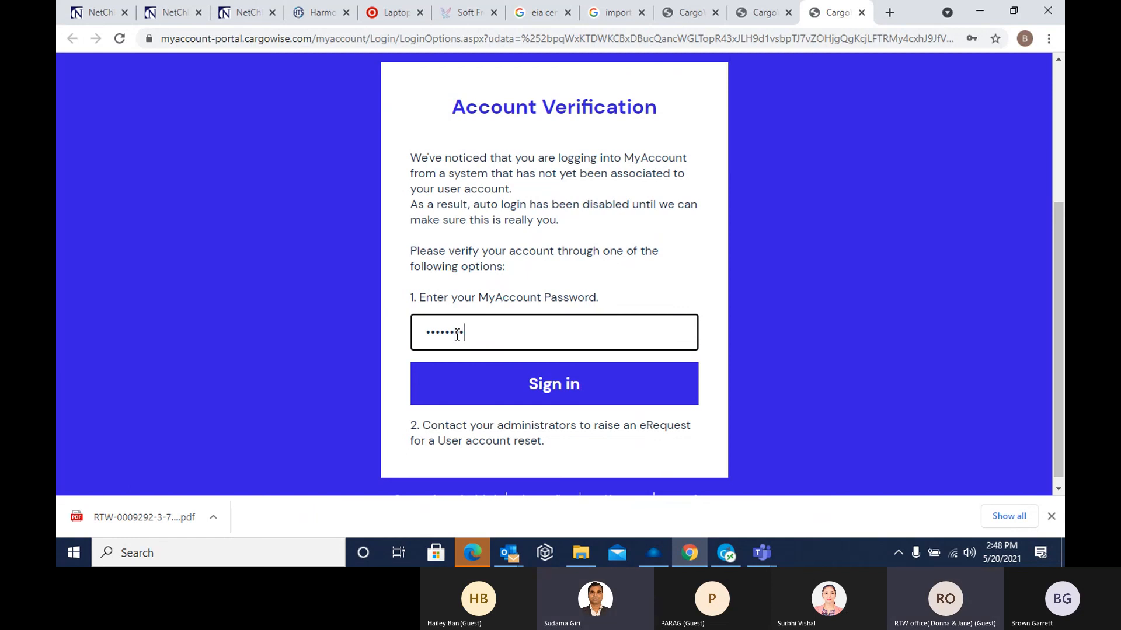
left_click(546, 386)
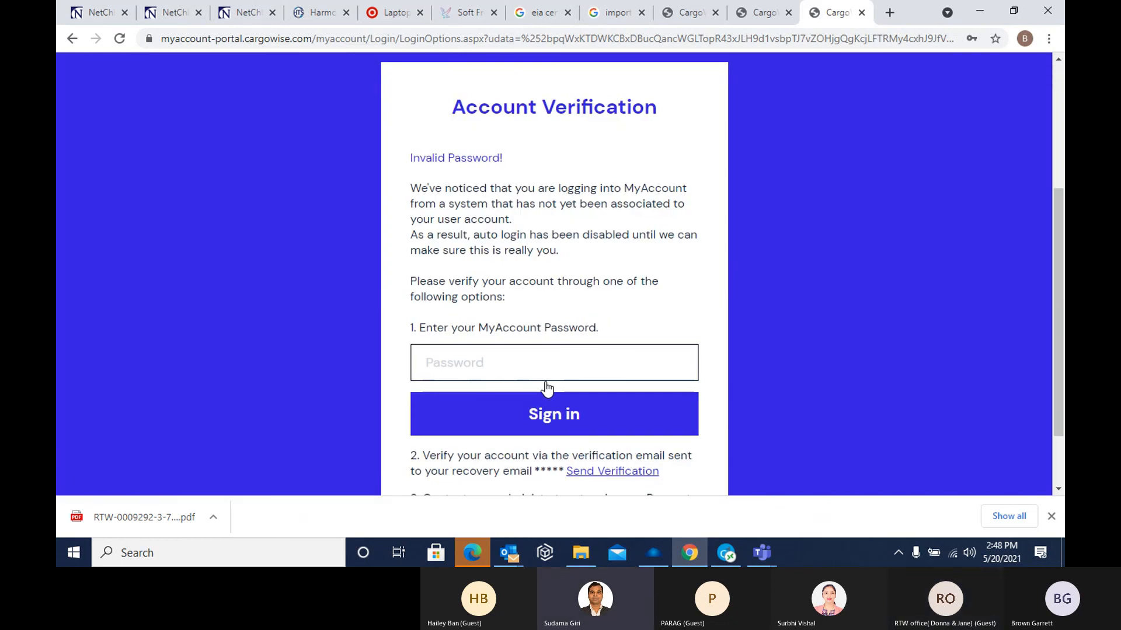
left_click(457, 363)
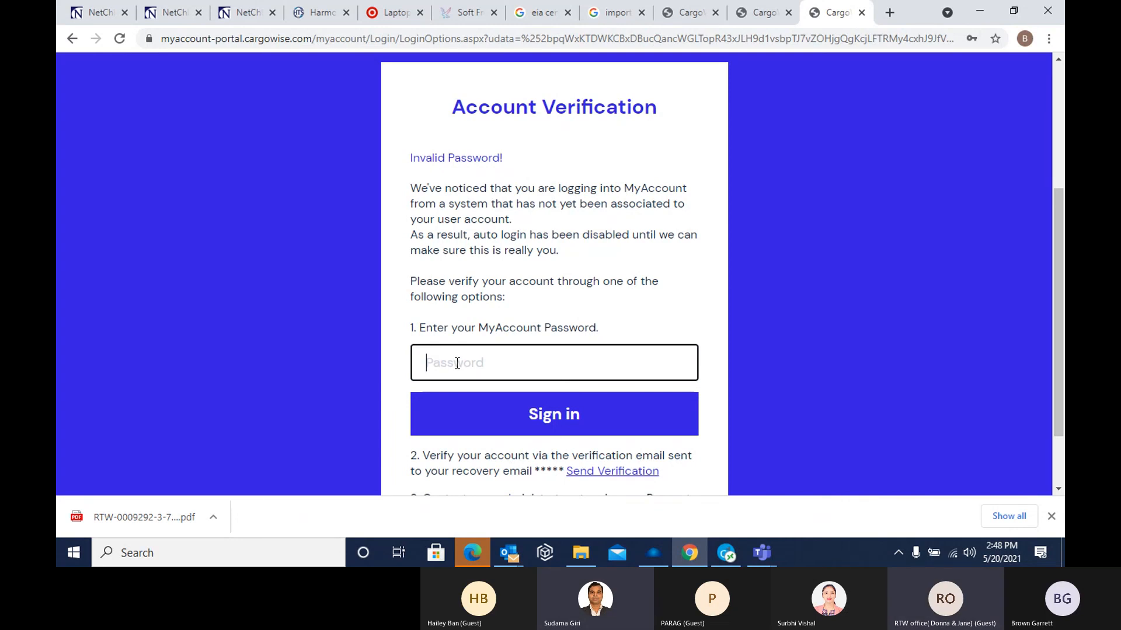
type("•")
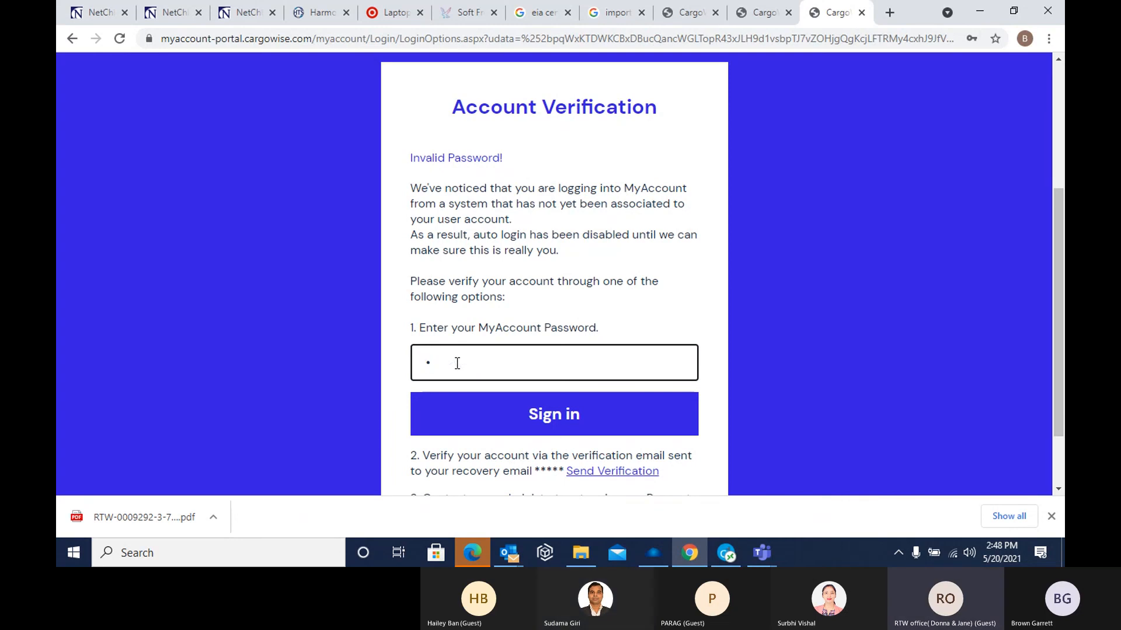
type("•••")
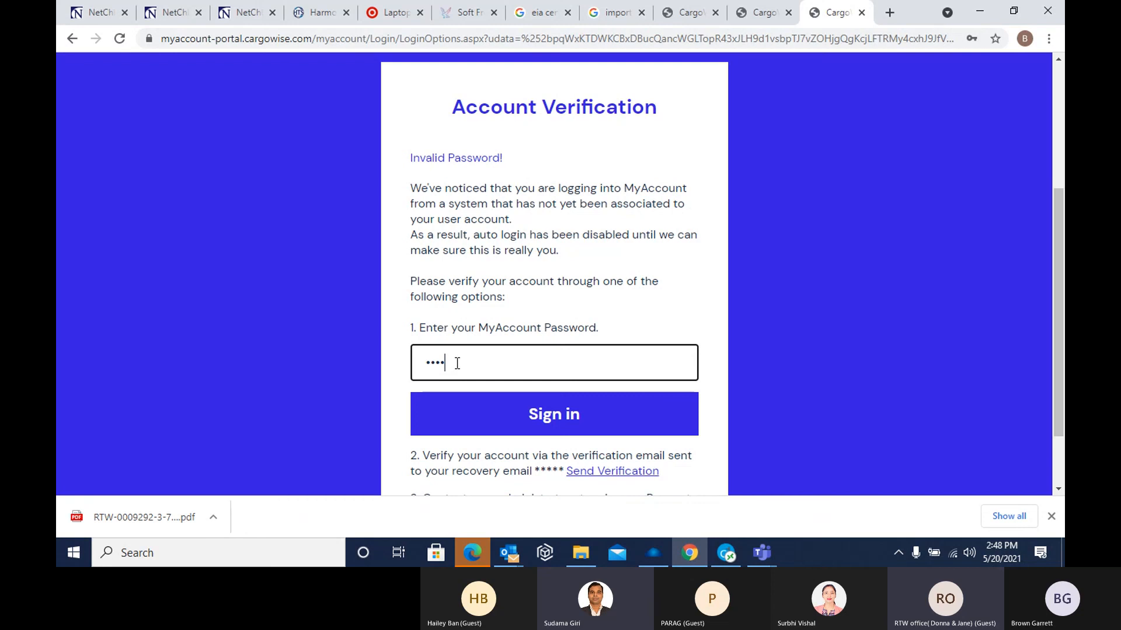
type("••")
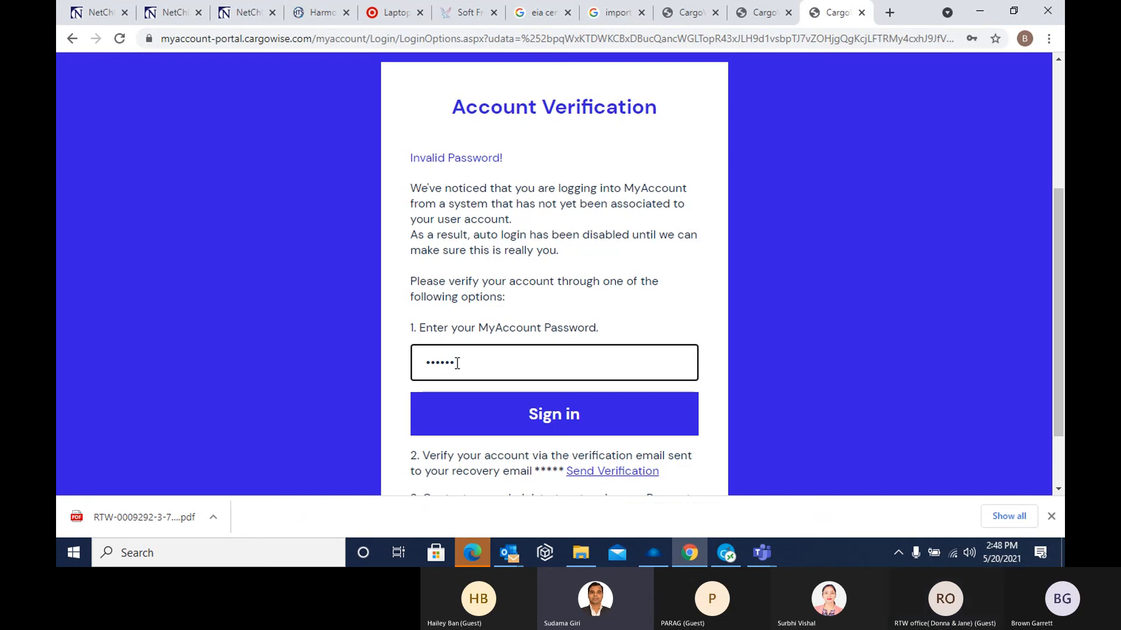
left_click_drag(467, 366, 395, 371)
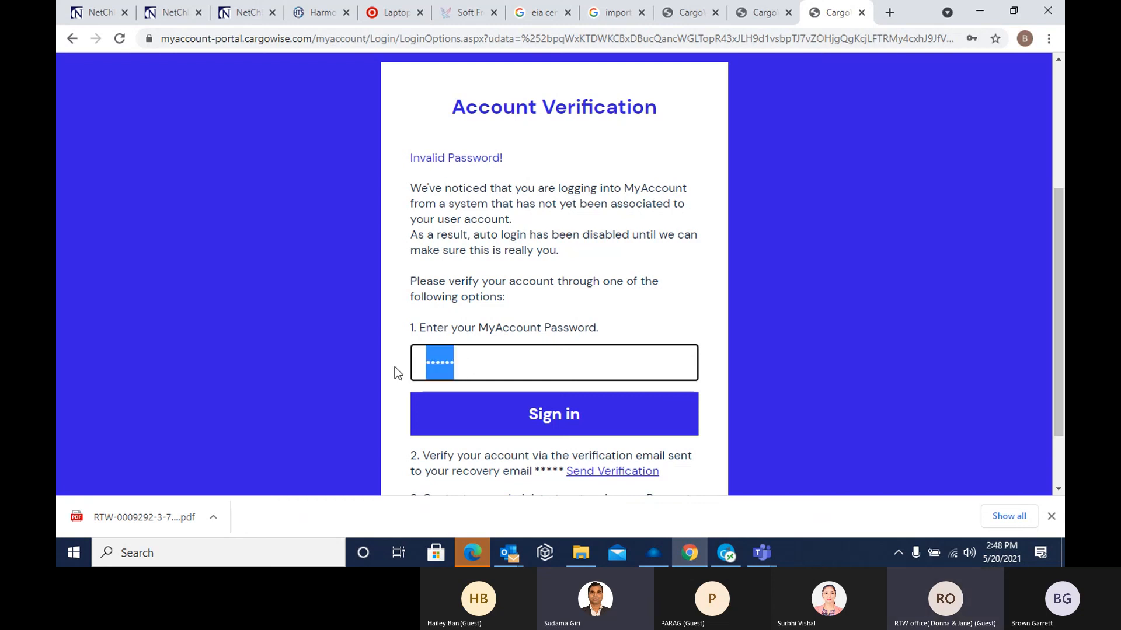
key("BackSpace")
Send the verification email to the recovery address and check the newest messages in the Outlook inbox for it
scroll(537, 417, "down", 1)
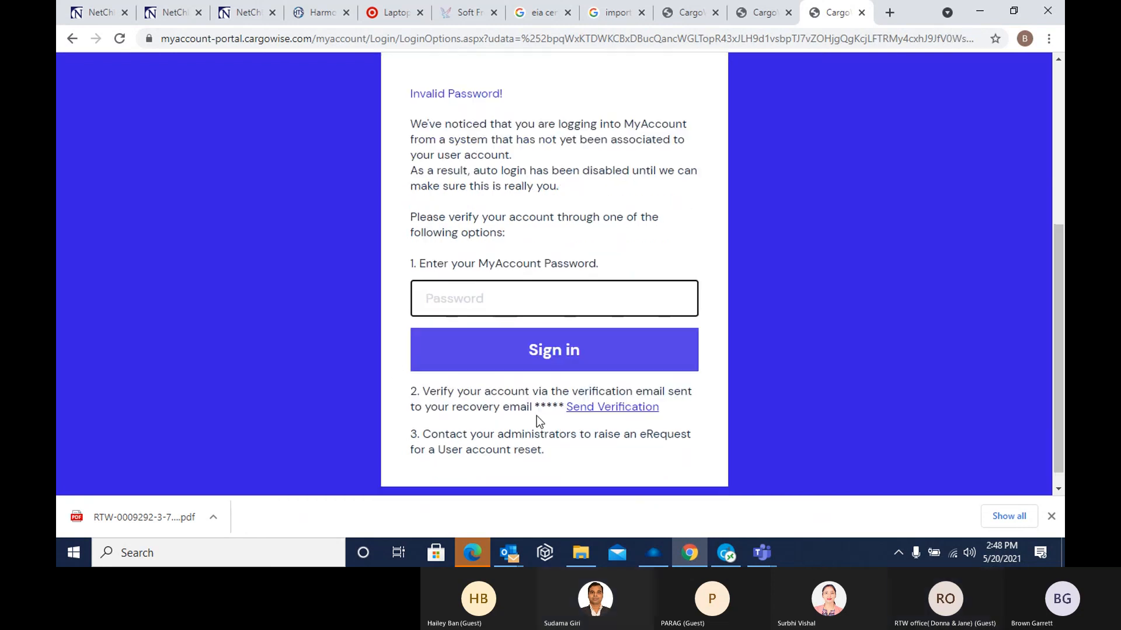
left_click(601, 402)
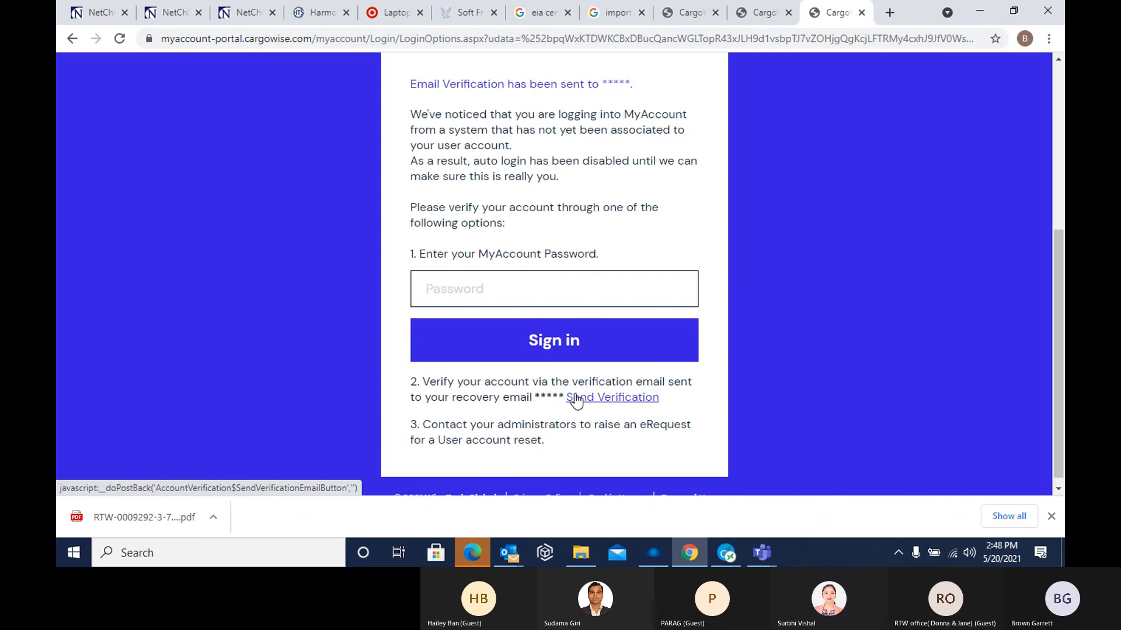
left_click(512, 557)
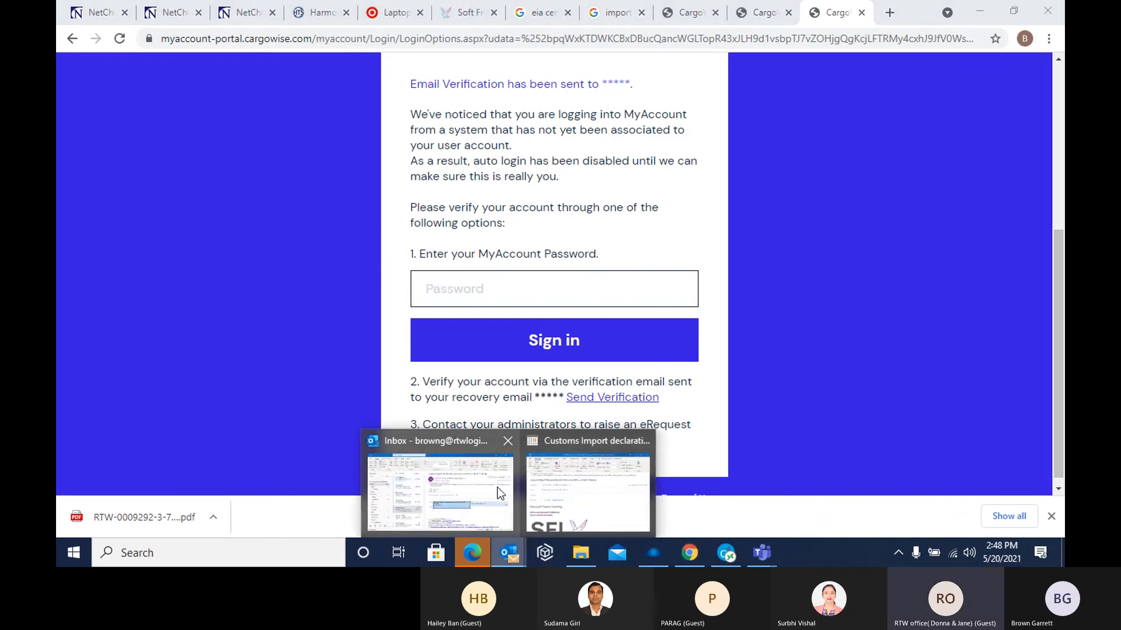
left_click(498, 488)
scroll(398, 321, "up", 5)
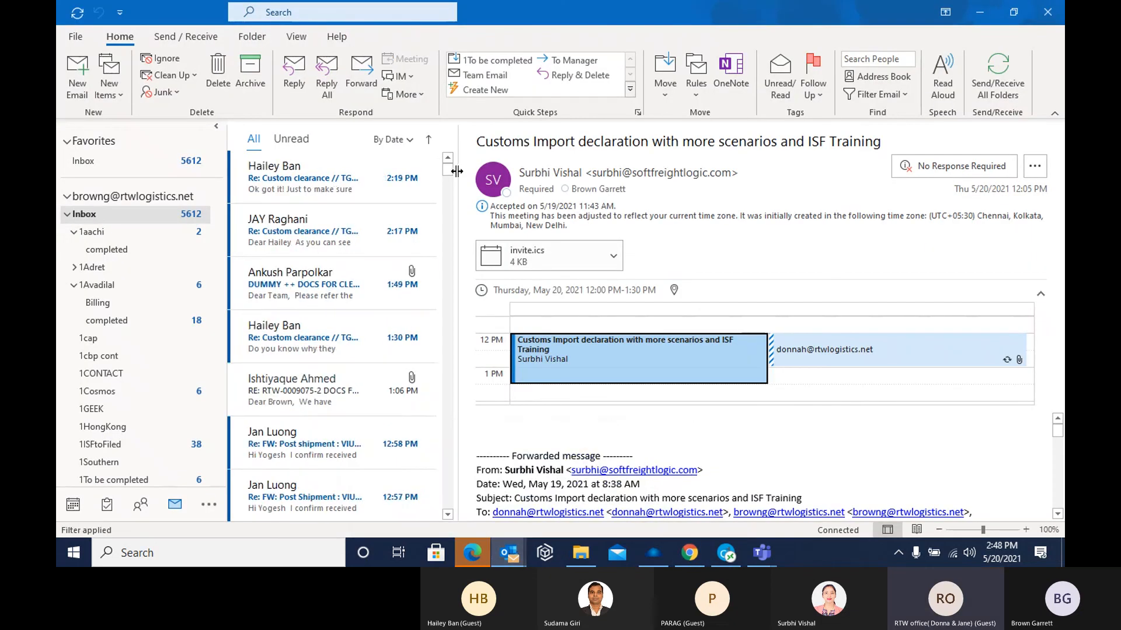
left_click(448, 158)
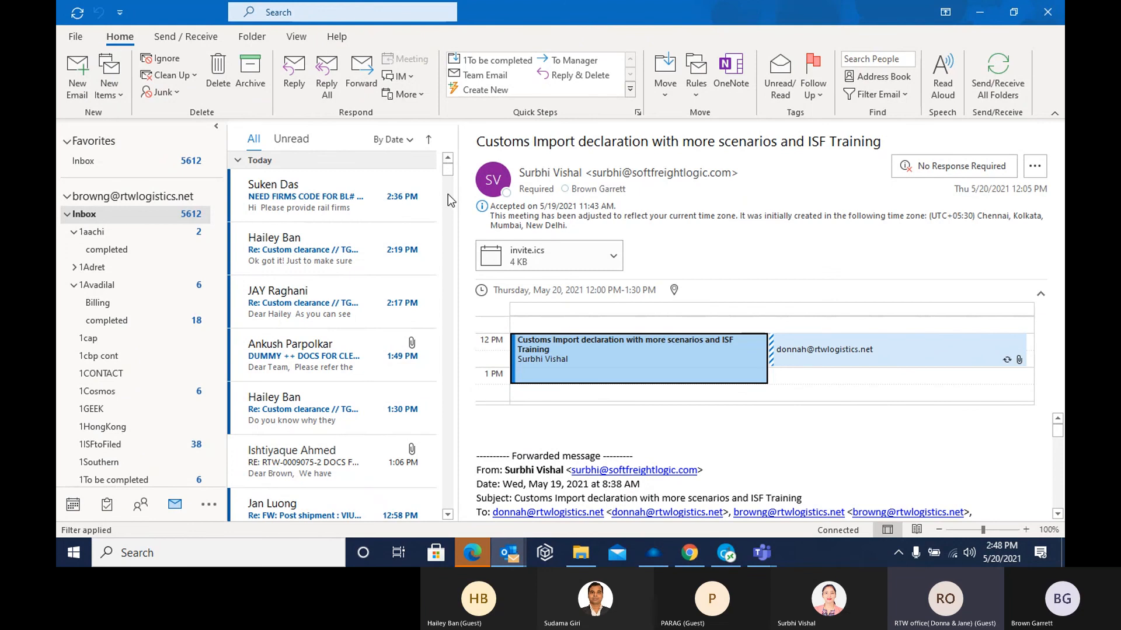
Return to the MyAccount page in Chrome and review the account verification options
left_click(696, 553)
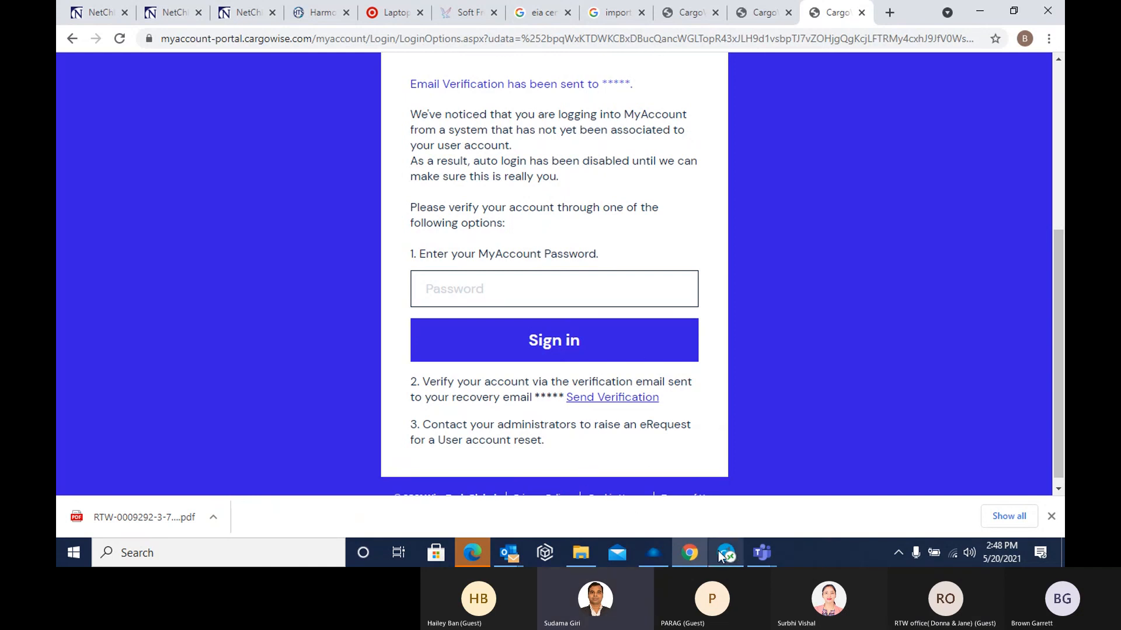
mouse_move(722, 555)
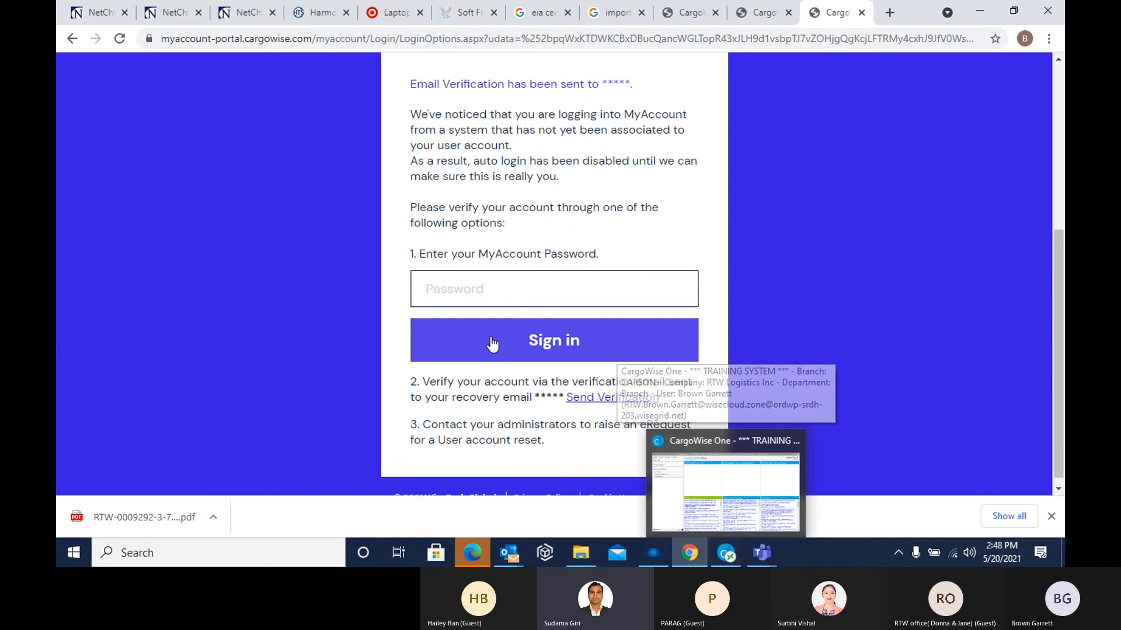
scroll(492, 342, "up", 1)
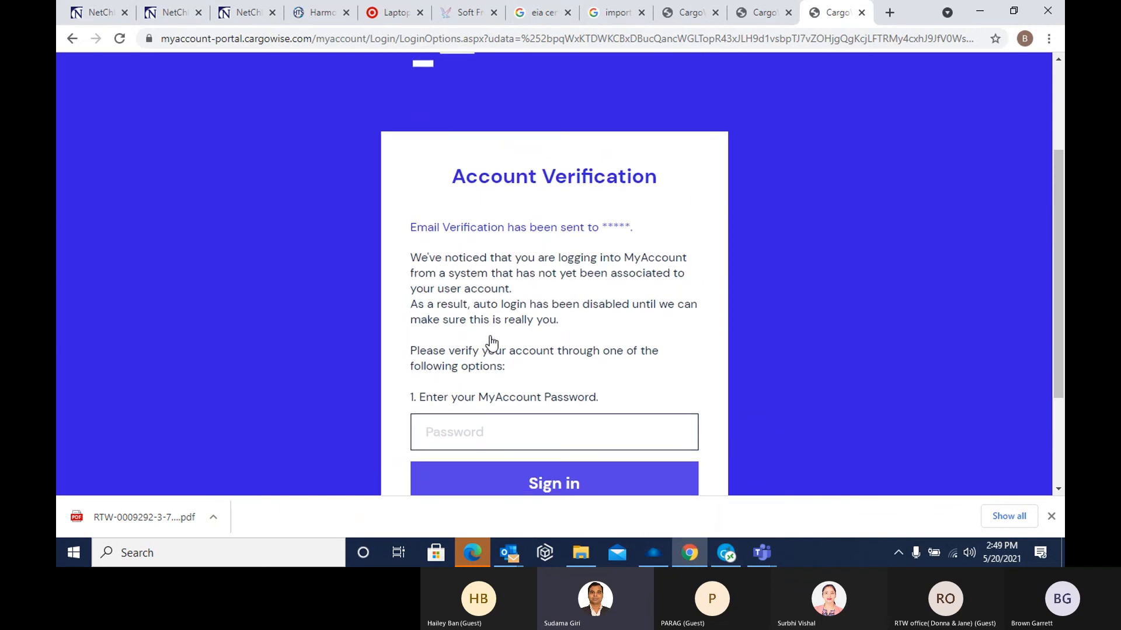
scroll(489, 335, "down", 1)
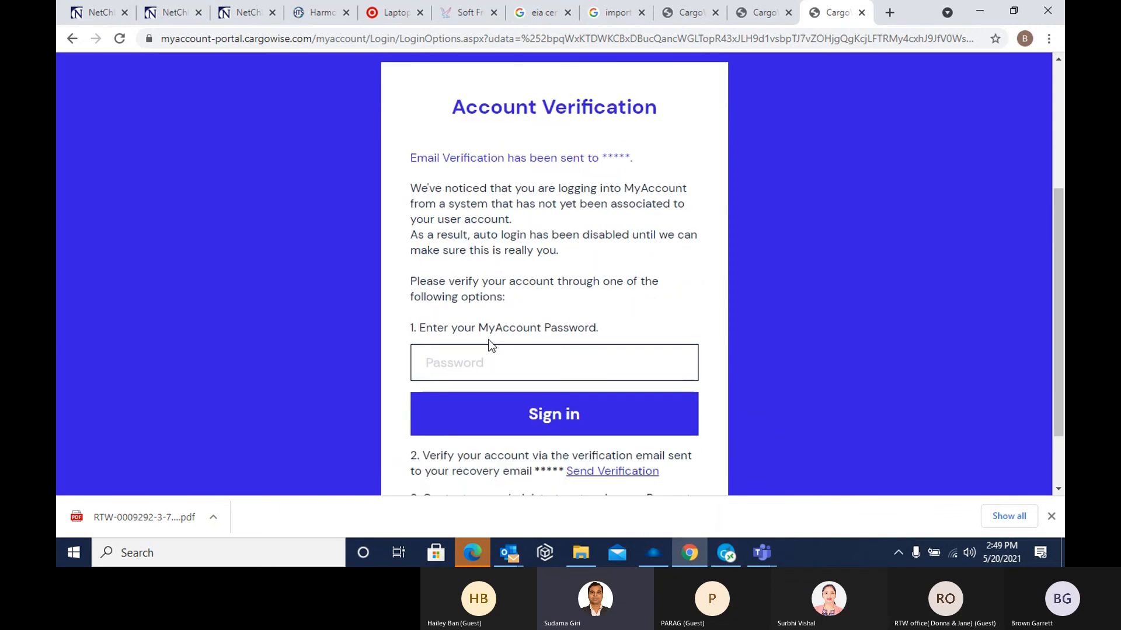
scroll(489, 343, "down", 1)
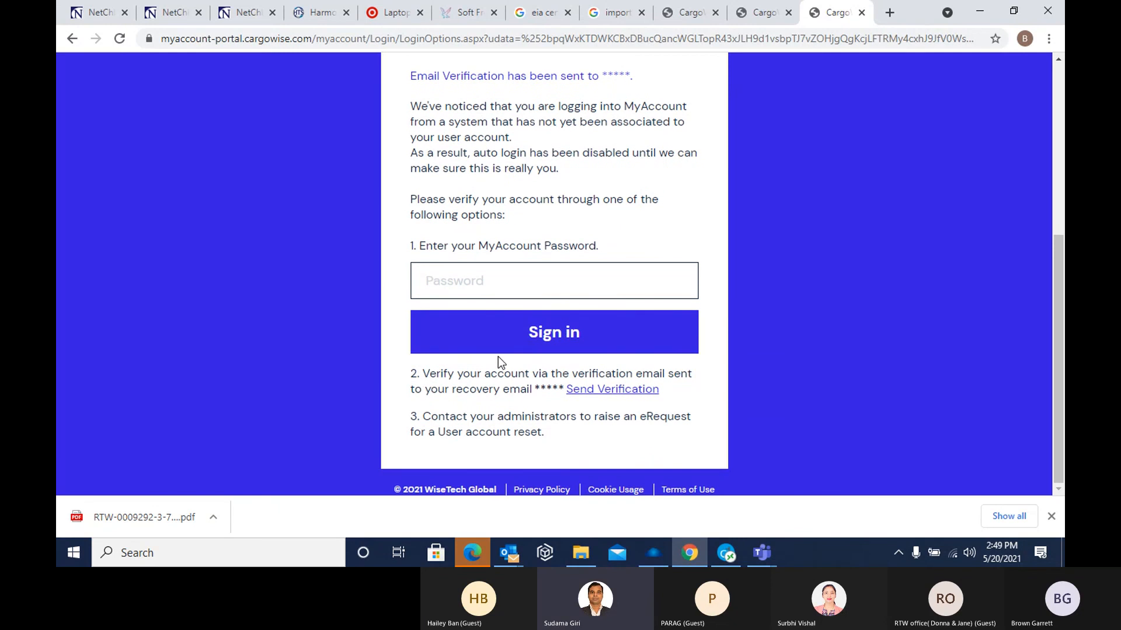
left_click(720, 41)
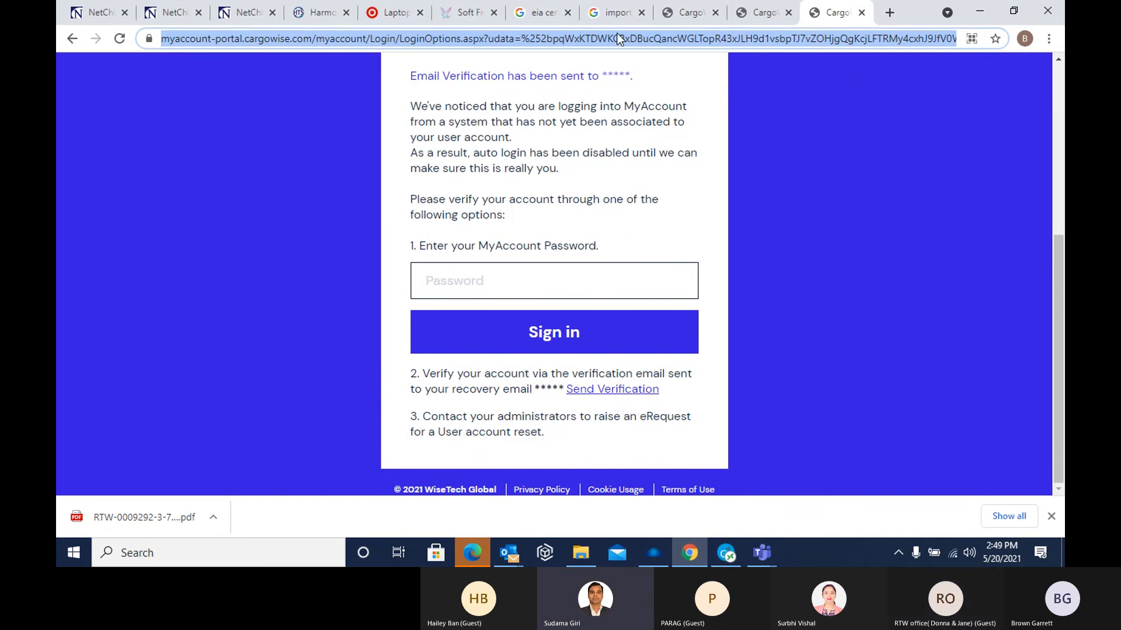
left_click(574, 38)
left_click_drag(450, 37, 1017, 47)
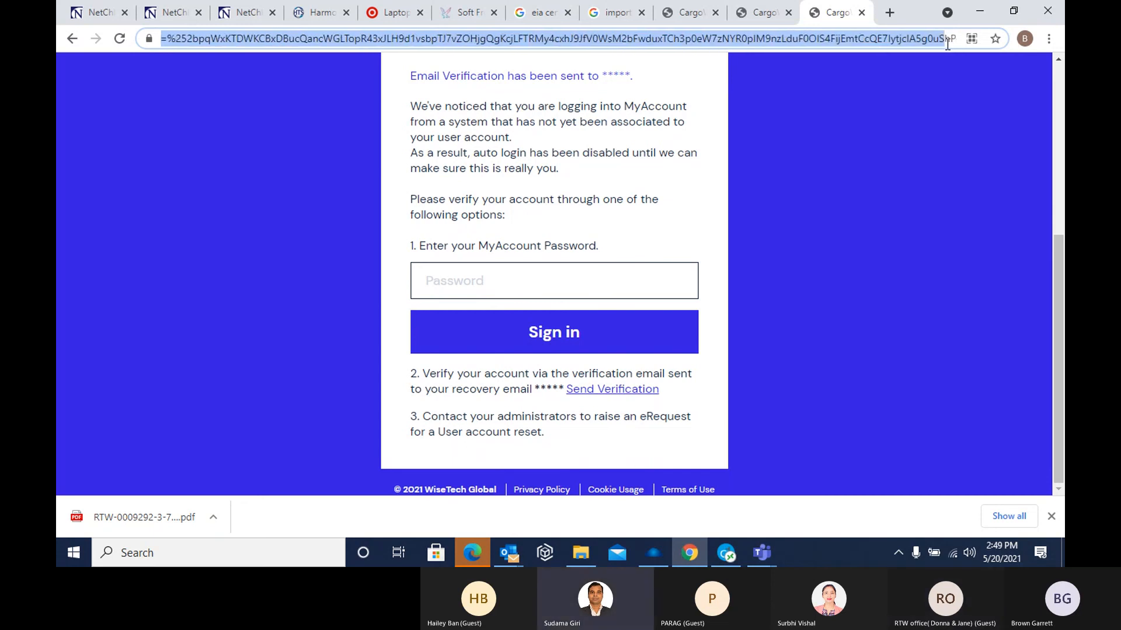
key("BackSpace")
left_click_drag(846, 41, 441, 39)
key("BackSpace")
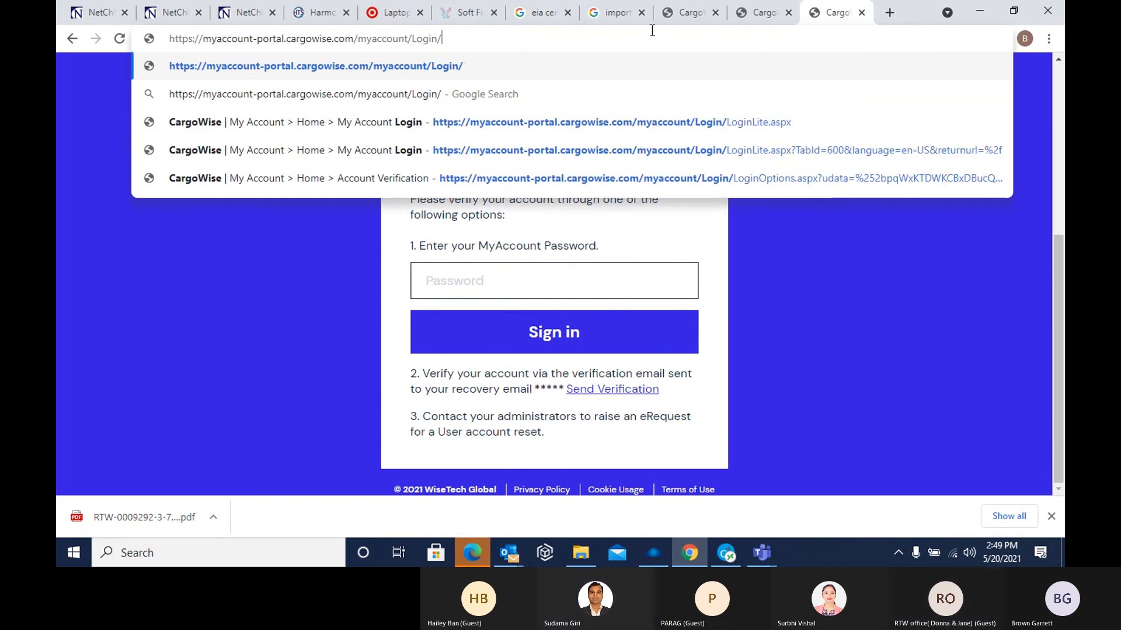
left_click(450, 67)
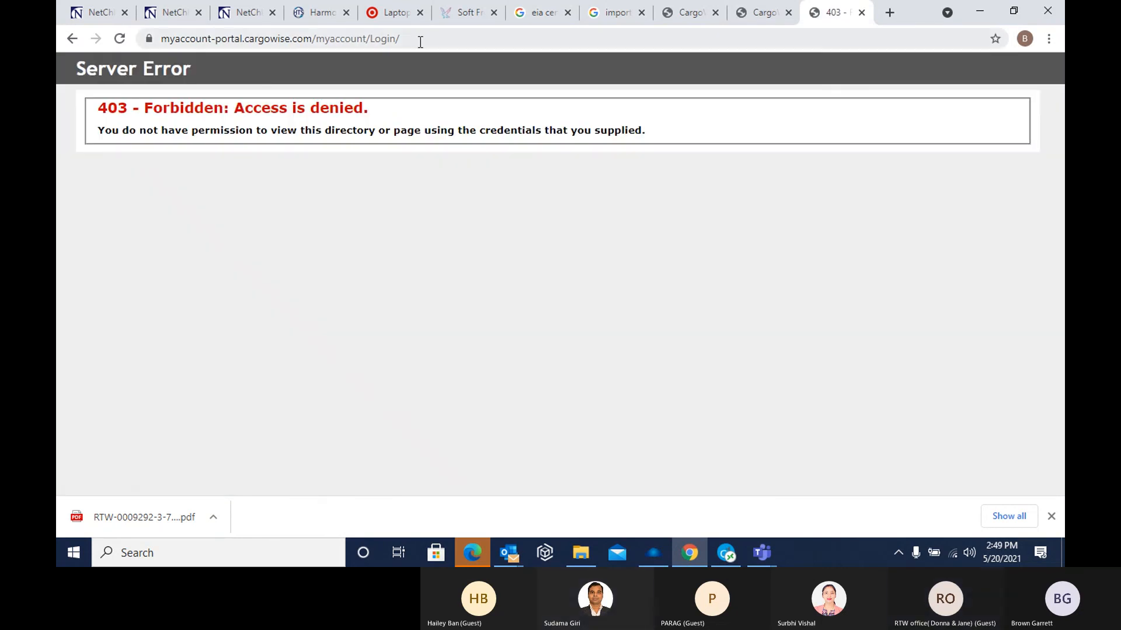
Remove the trailing slash from the MyAccount login address and try to load the page again
left_click(426, 36)
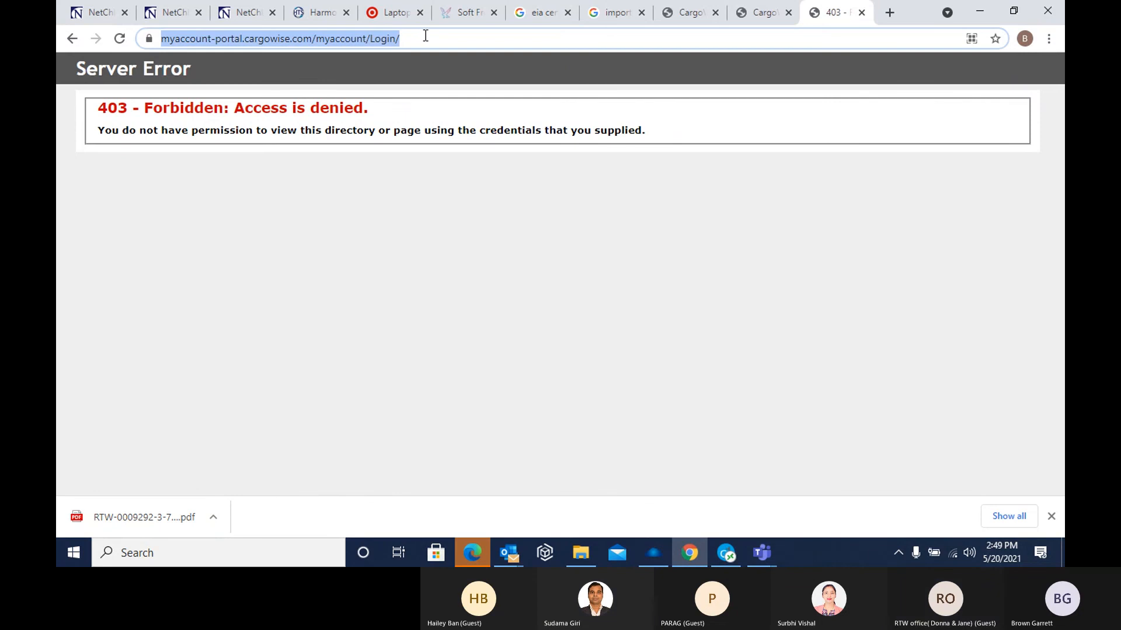
left_click(415, 40)
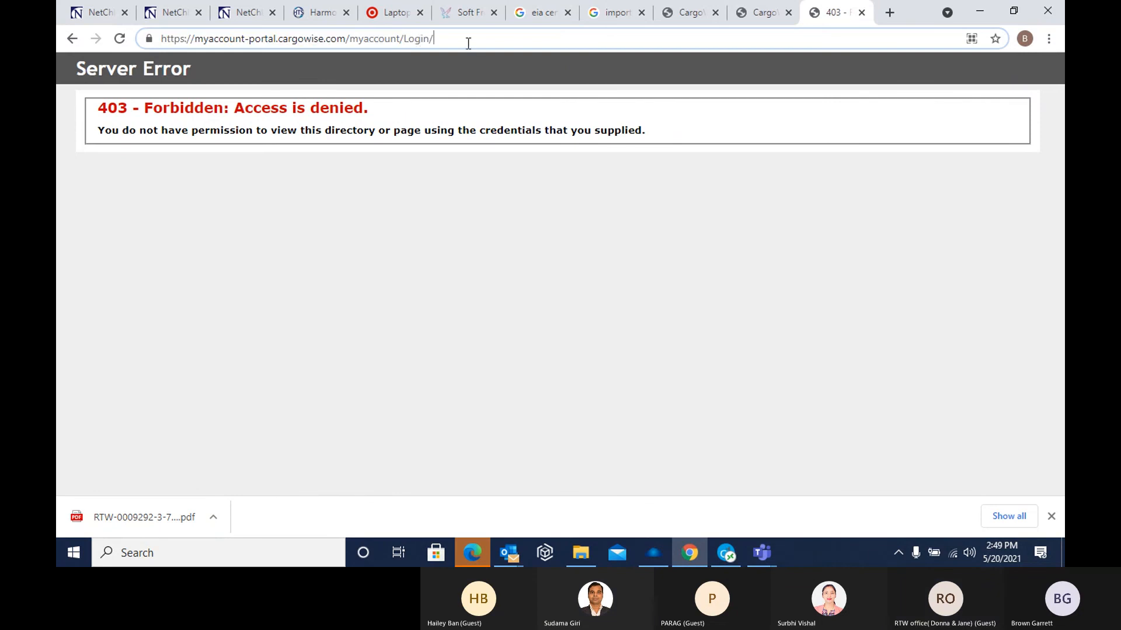
key("BackSpace")
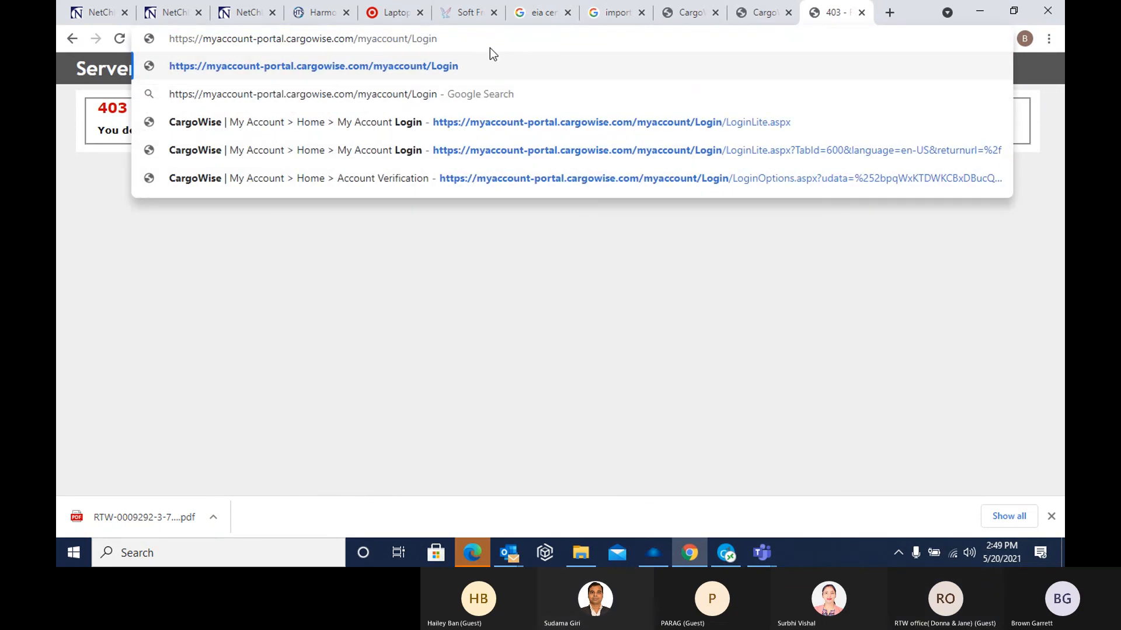
left_click(457, 66)
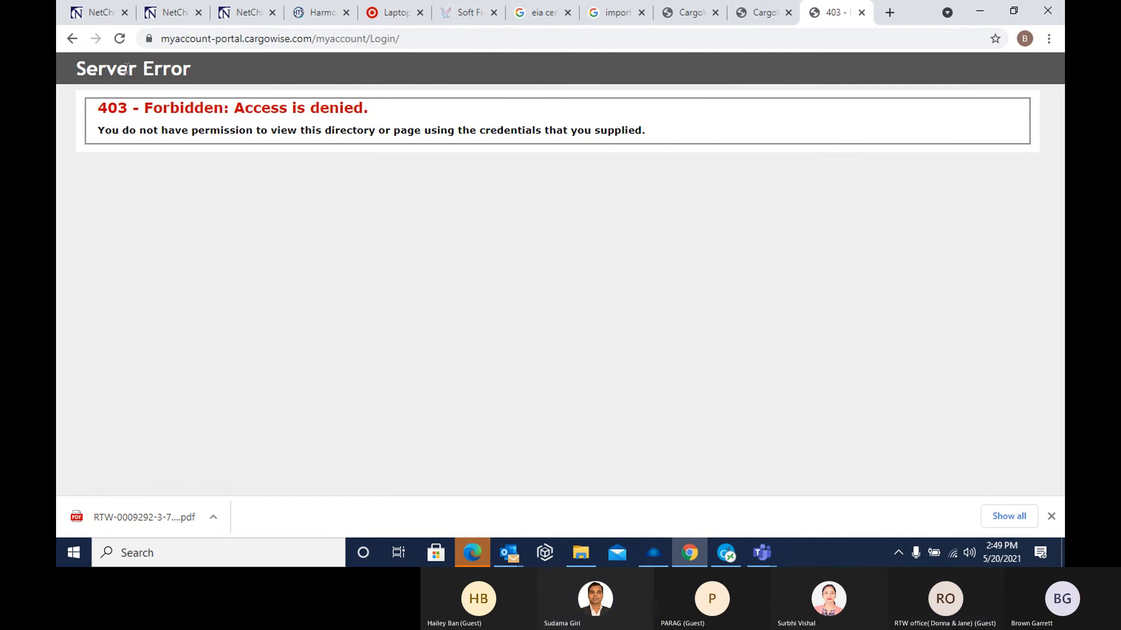
Remove the trailing slash from the MyAccount login address and copy the whole address
left_click(412, 40)
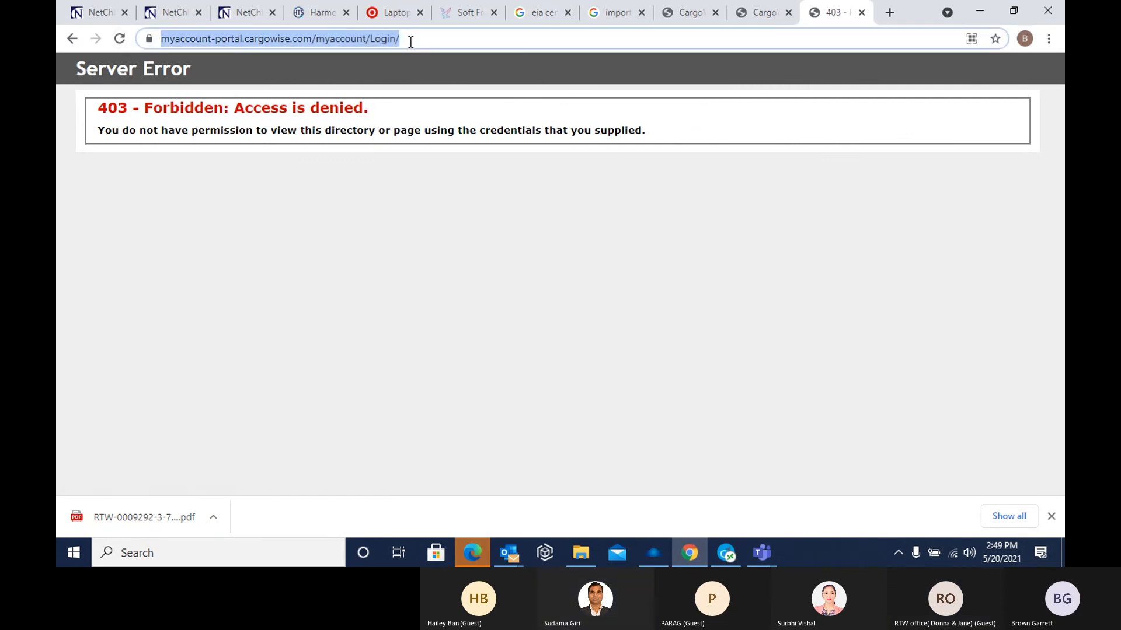
key("End")
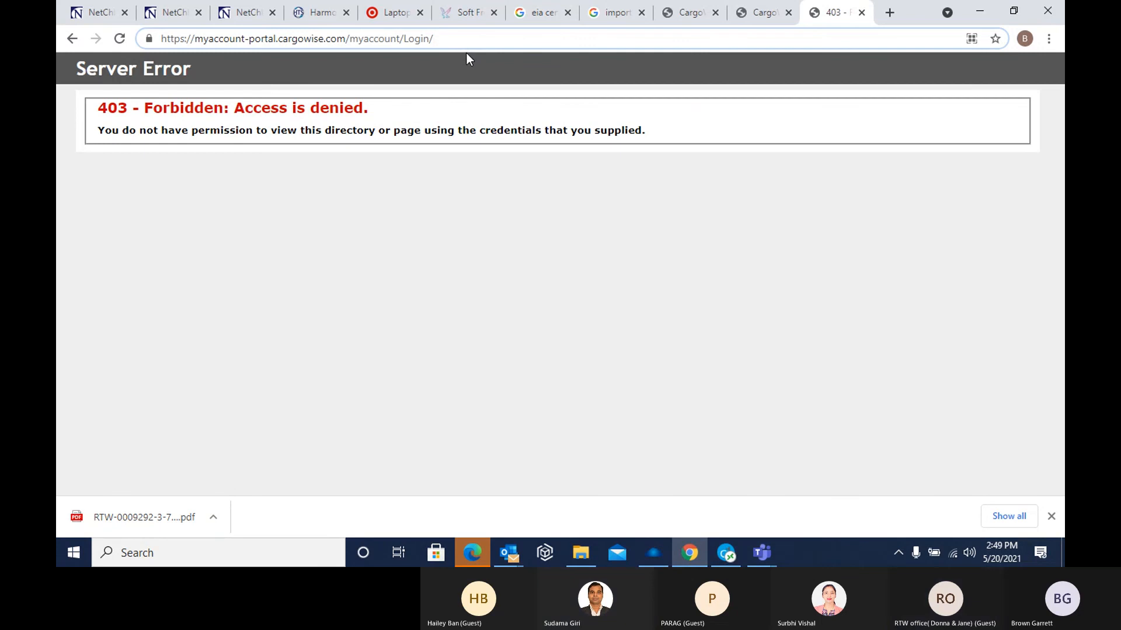
key("BackSpace")
left_click_drag(443, 38, 168, 38)
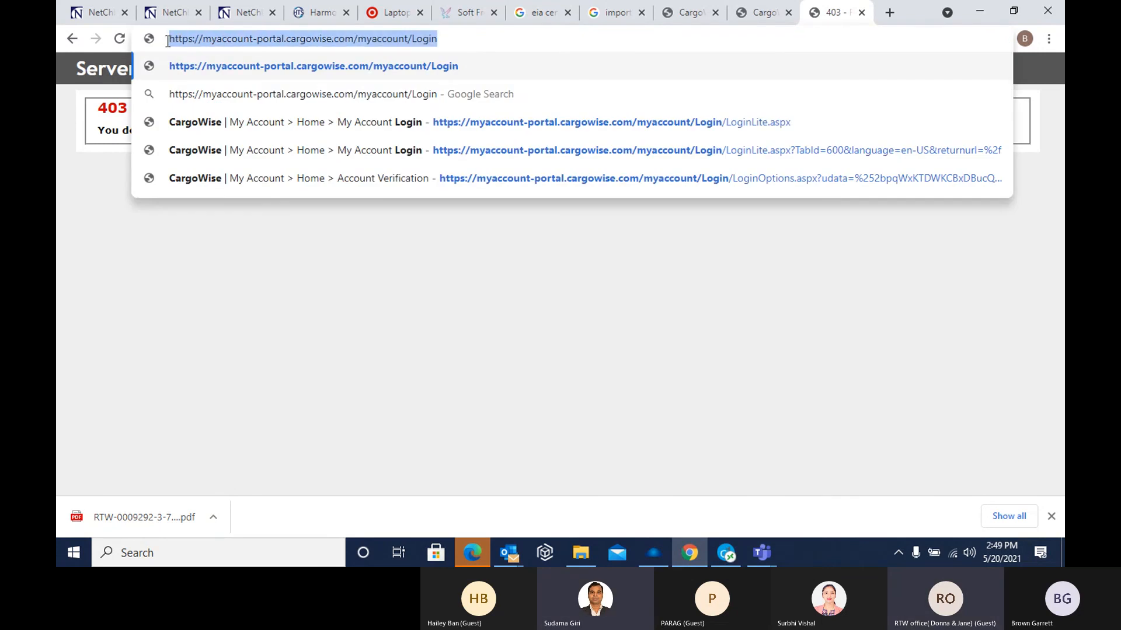
right_click(186, 37)
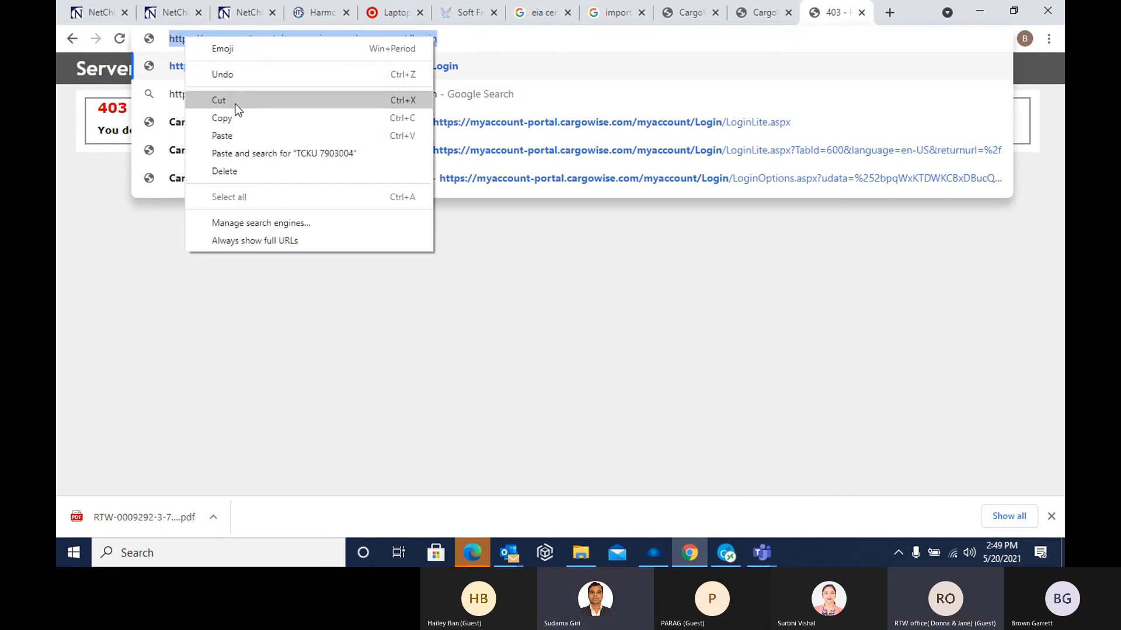
left_click(239, 123)
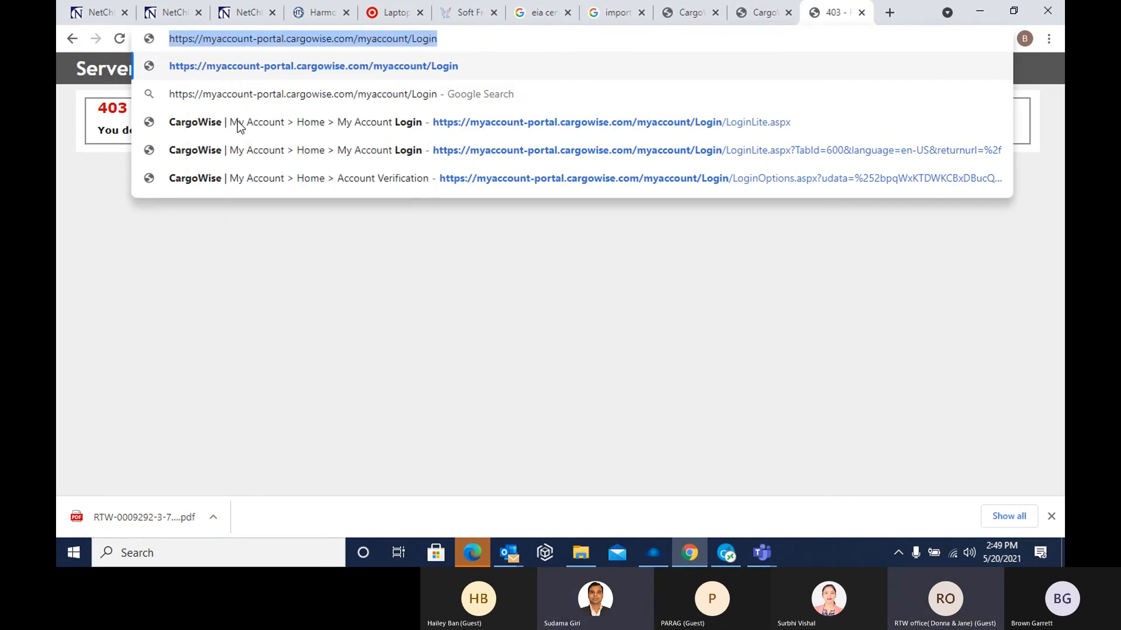
left_click(446, 38)
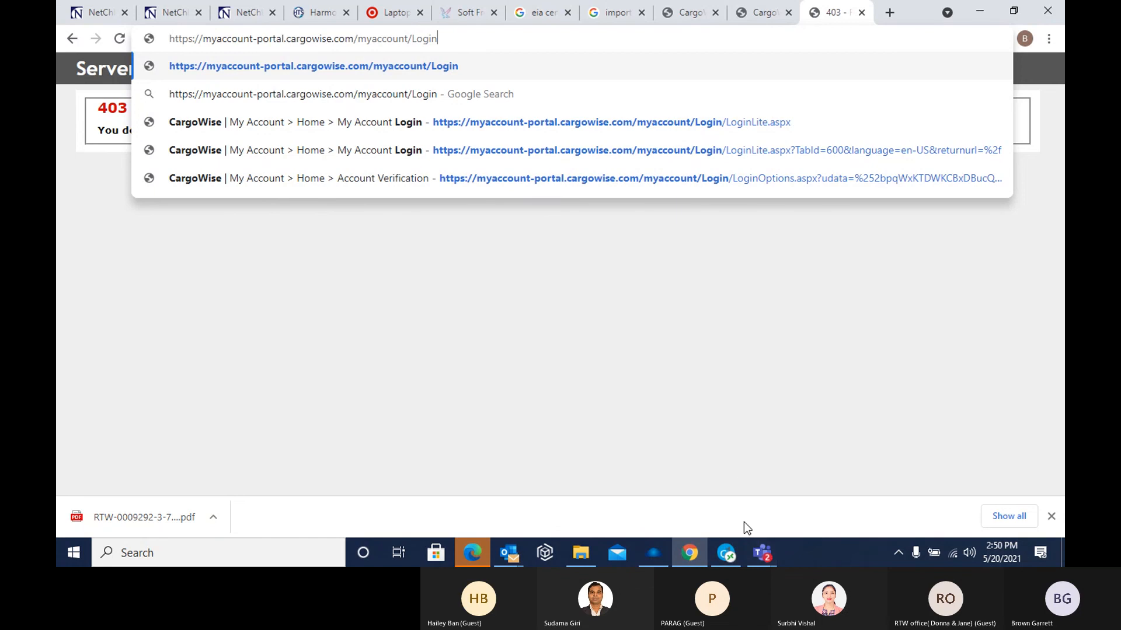
Switch to CargoWise One and look through the WiseLearning Updates list
left_click(727, 553)
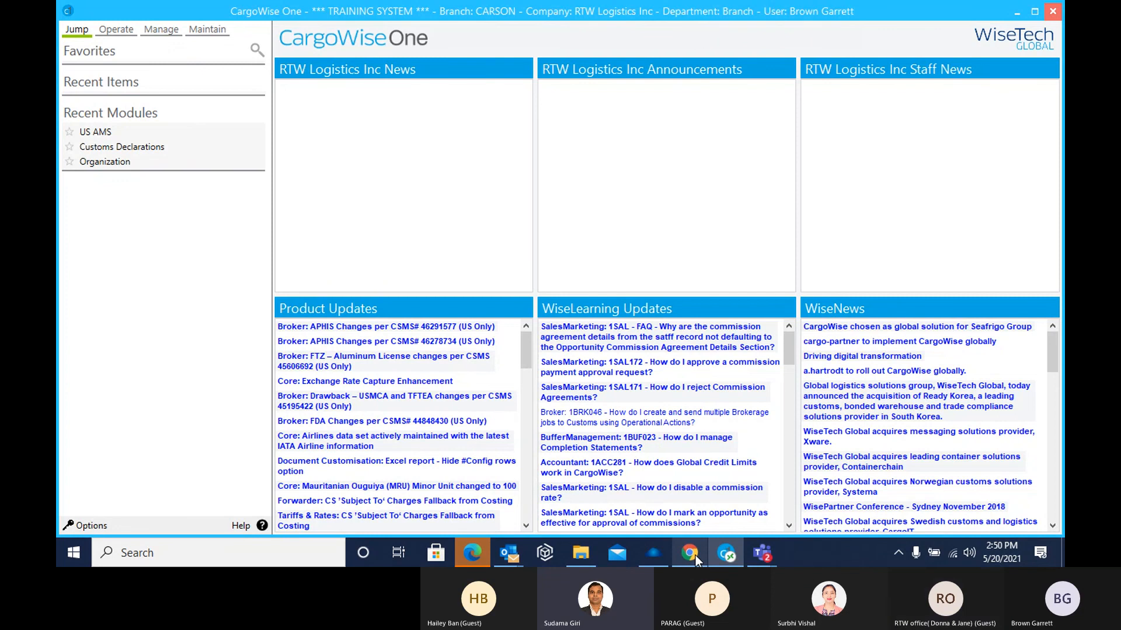
mouse_move(698, 555)
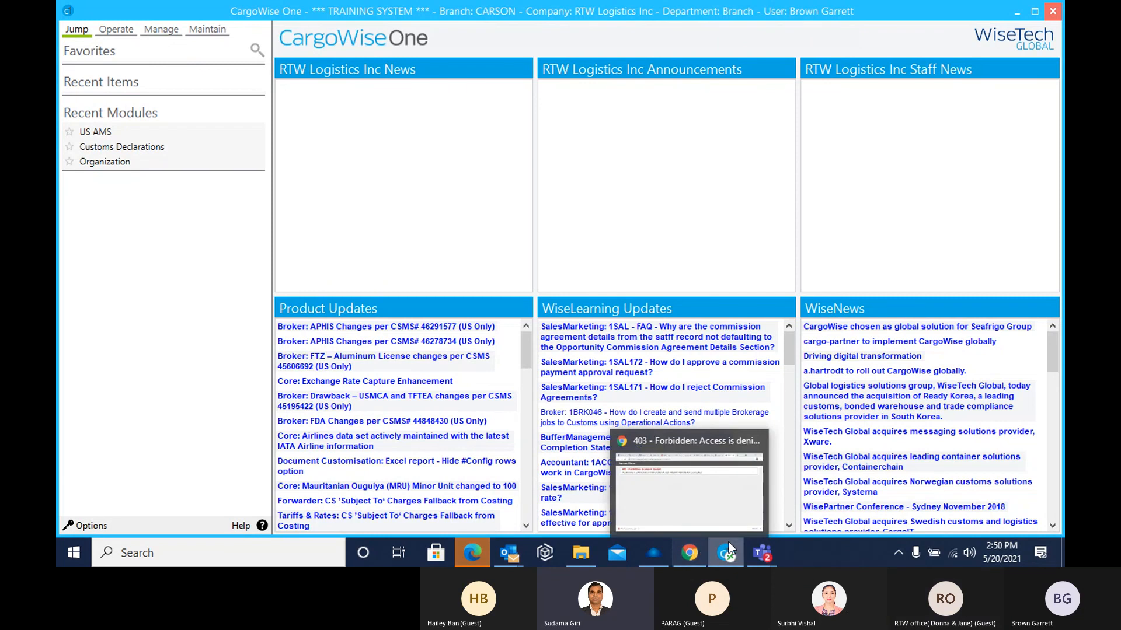
mouse_move(769, 551)
mouse_move(733, 552)
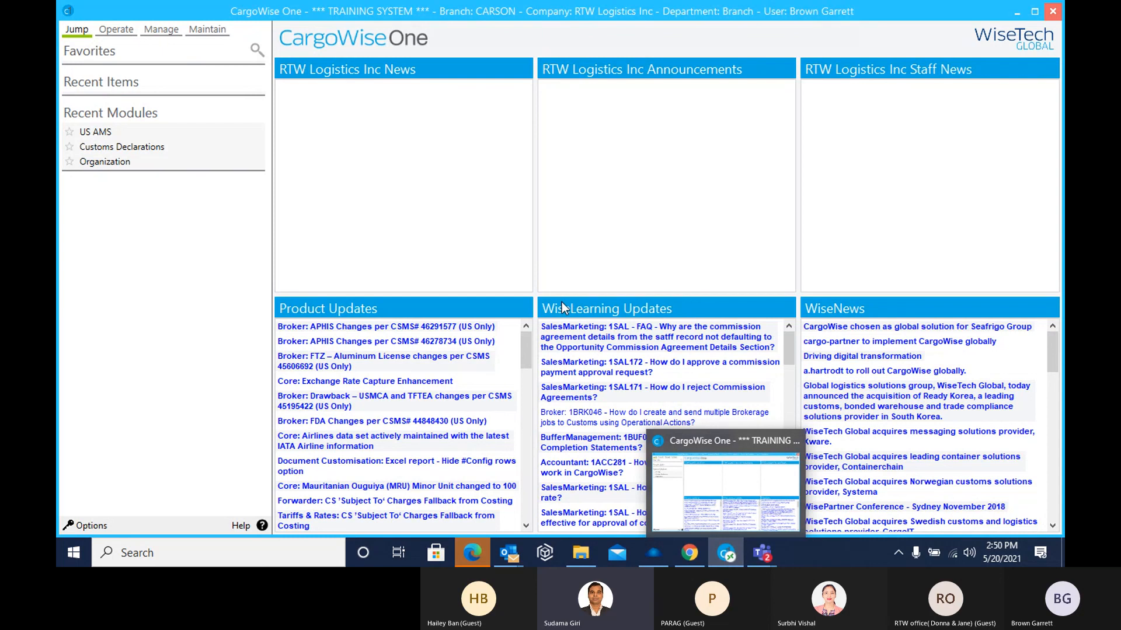
scroll(549, 366, "down", 3)
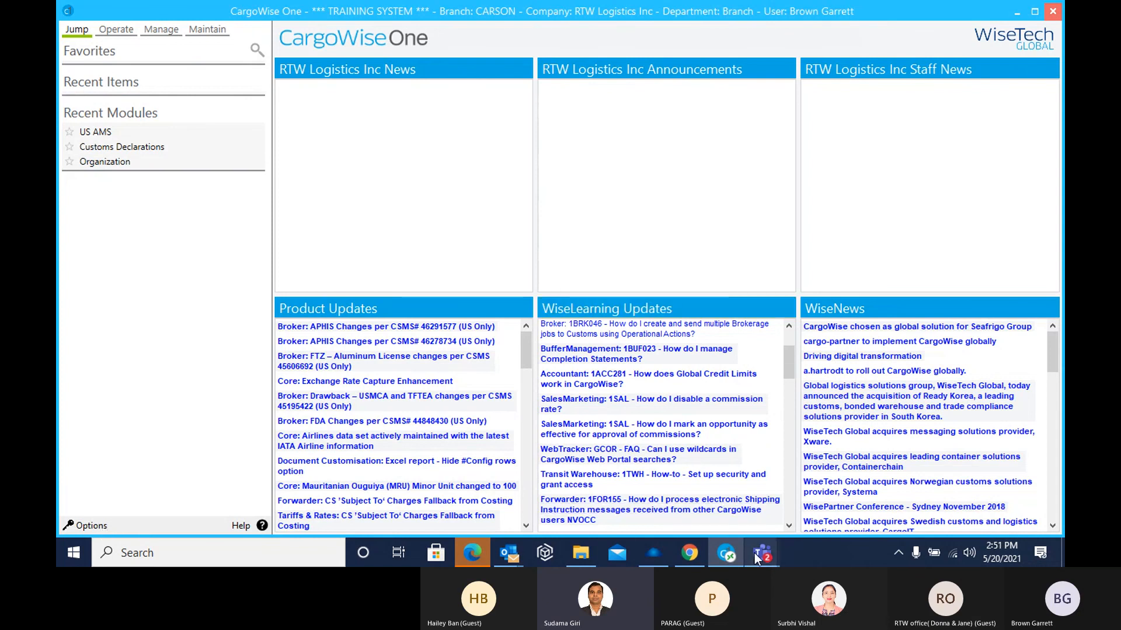
left_click(693, 556)
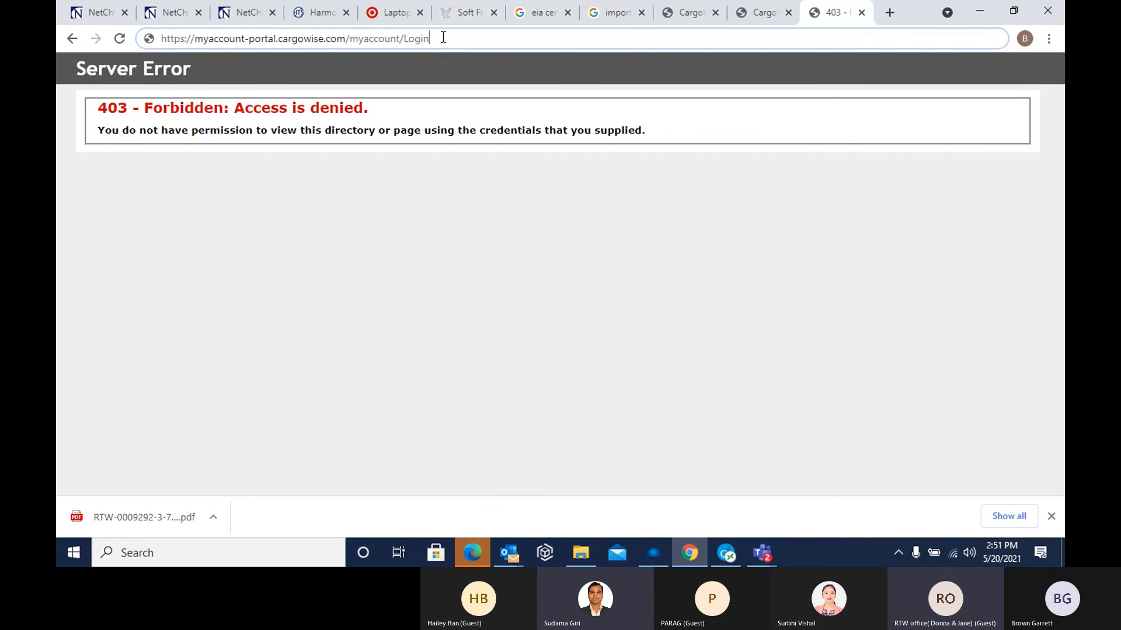
left_click(727, 554)
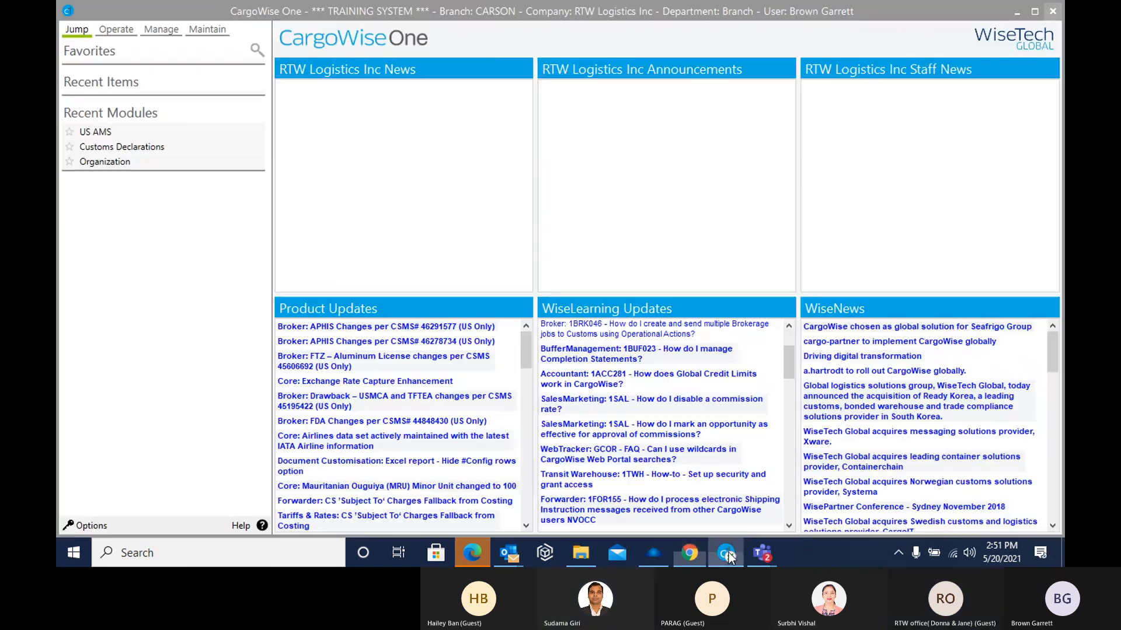
left_click(728, 554)
Switch to the Teams training meeting, show the meeting chat and open the shared My Account Login link
mouse_move(758, 554)
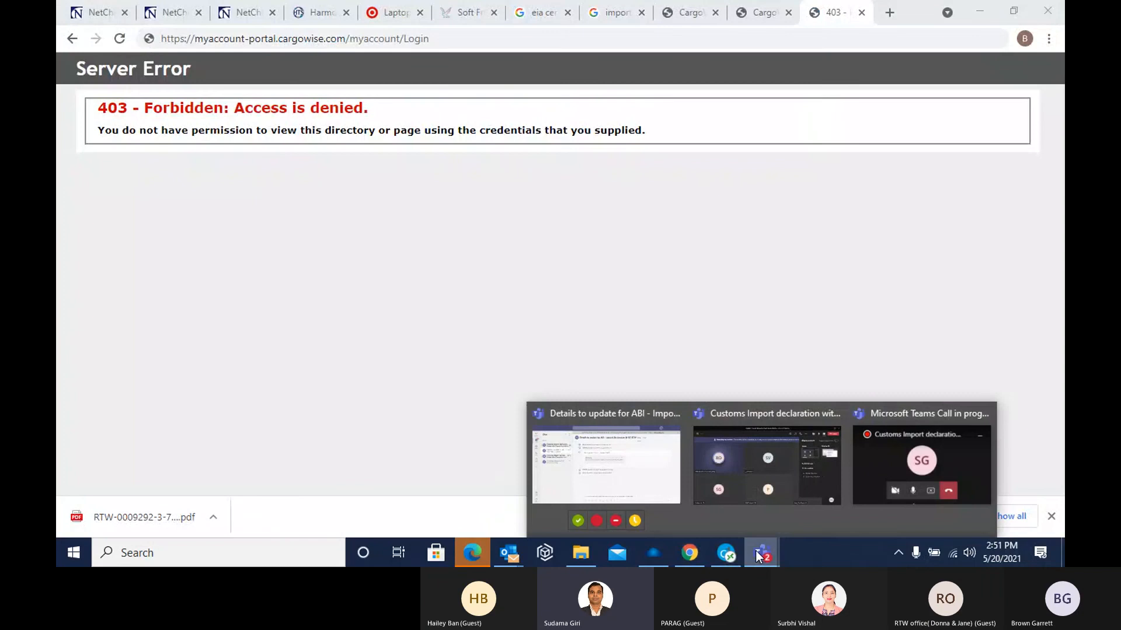
left_click(833, 476)
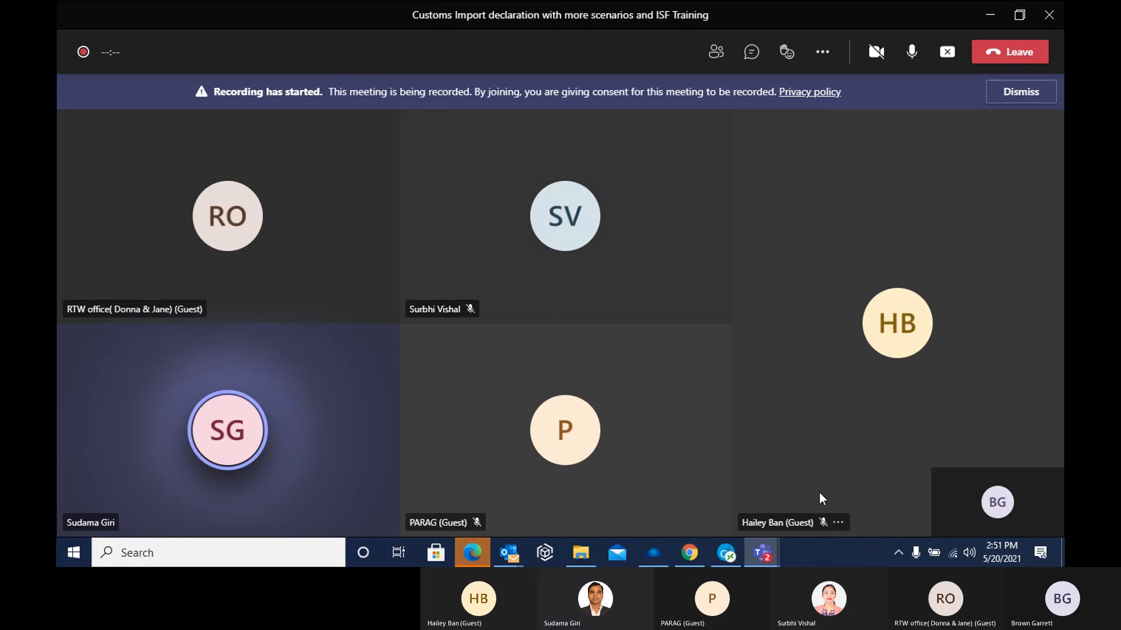
left_click(752, 55)
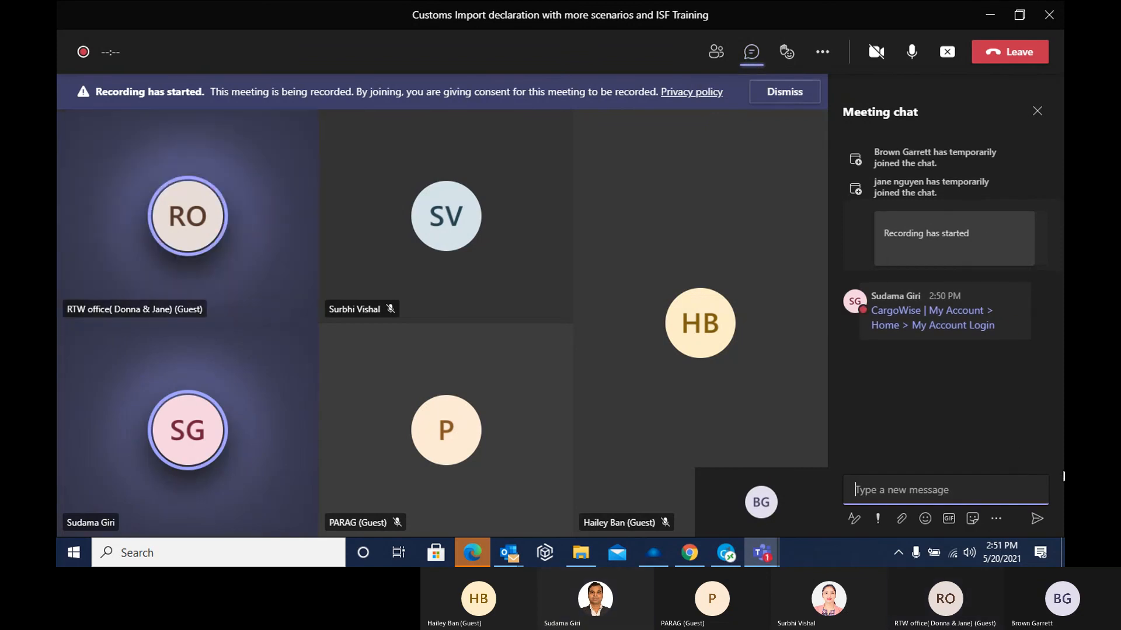
left_click(935, 315)
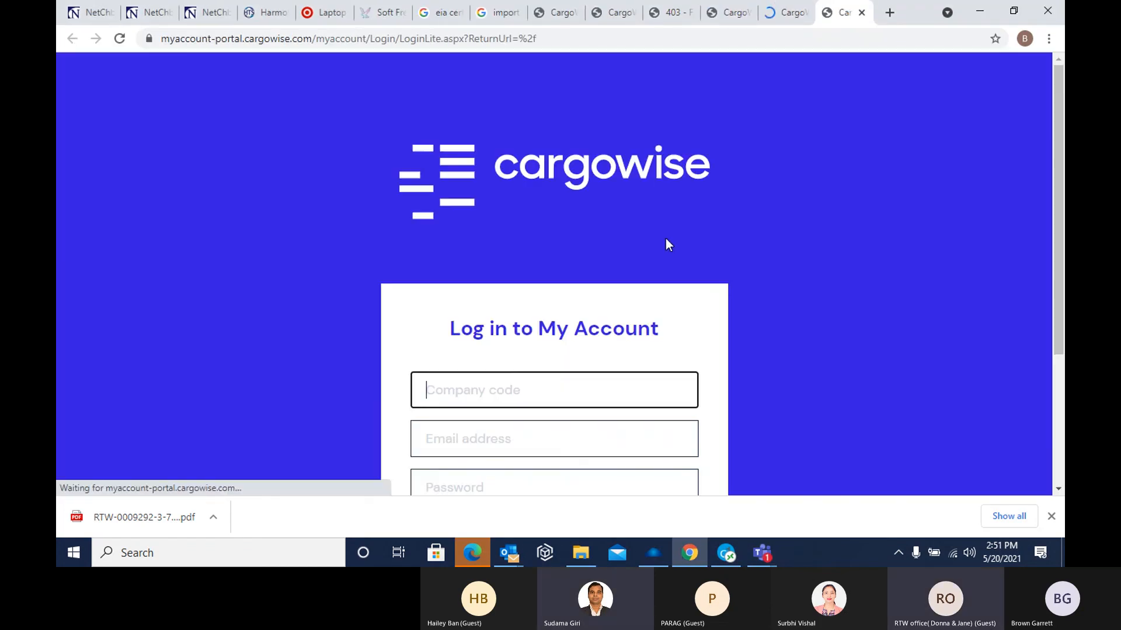
Request a MyAccount password reset link for the trainee's work email address
scroll(573, 292, "down", 3)
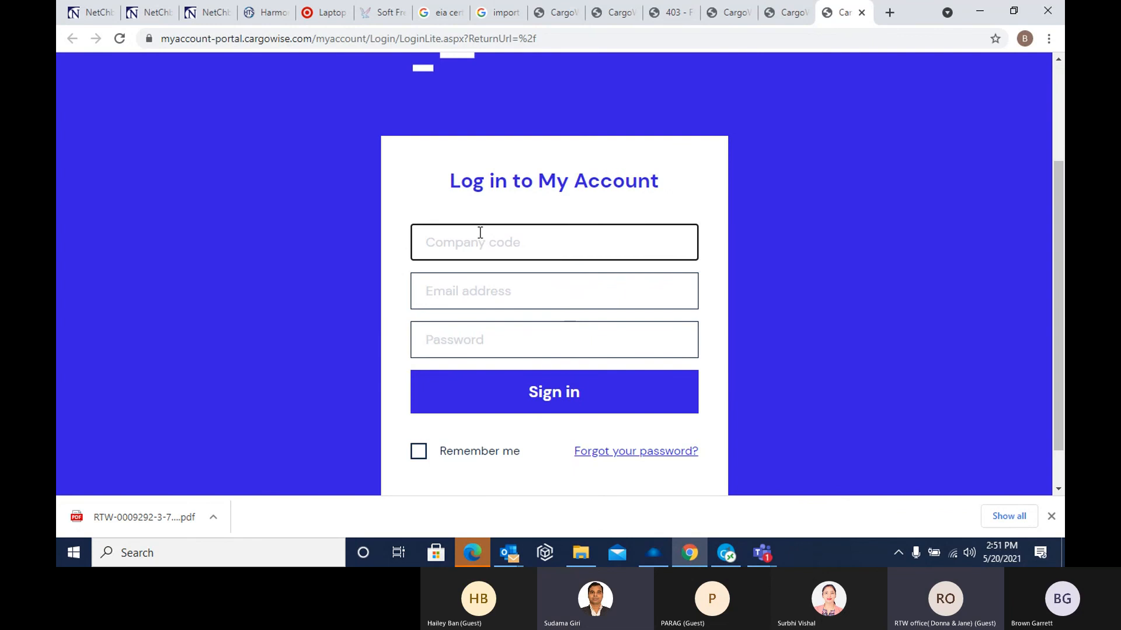
scroll(476, 279, "down", 1)
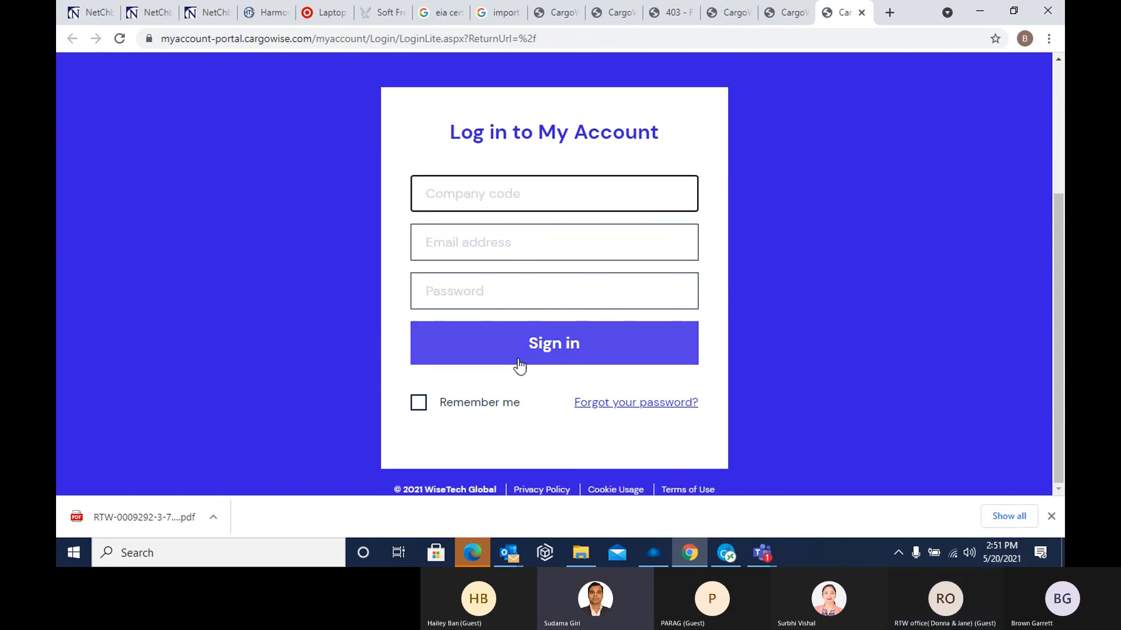
left_click(632, 411)
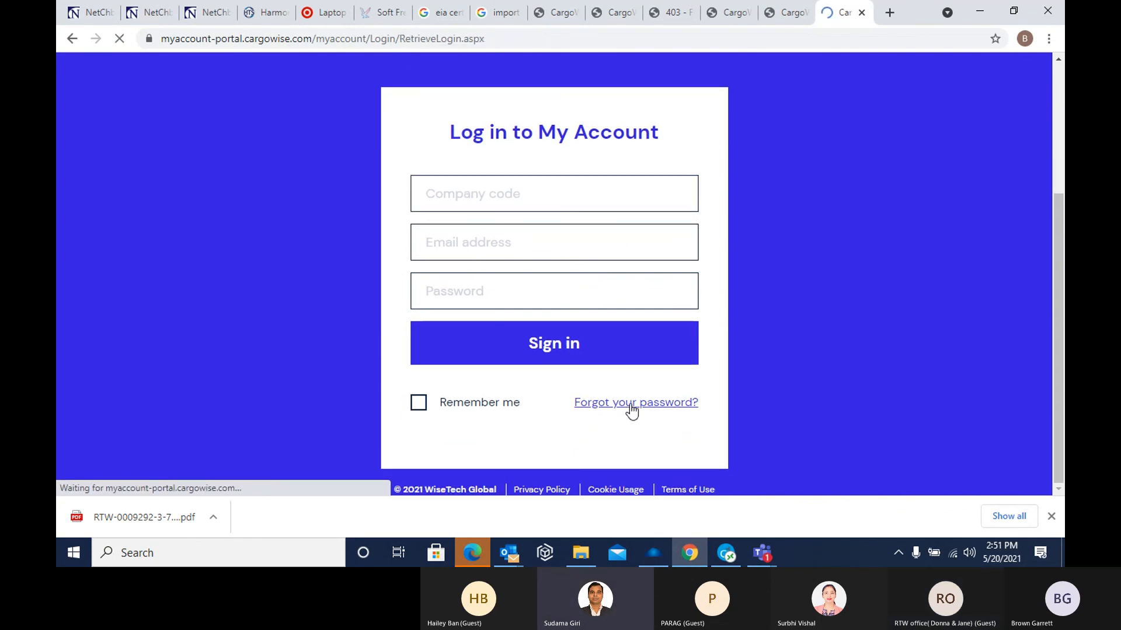
scroll(613, 380, "down", 1)
scroll(584, 372, "down", 2)
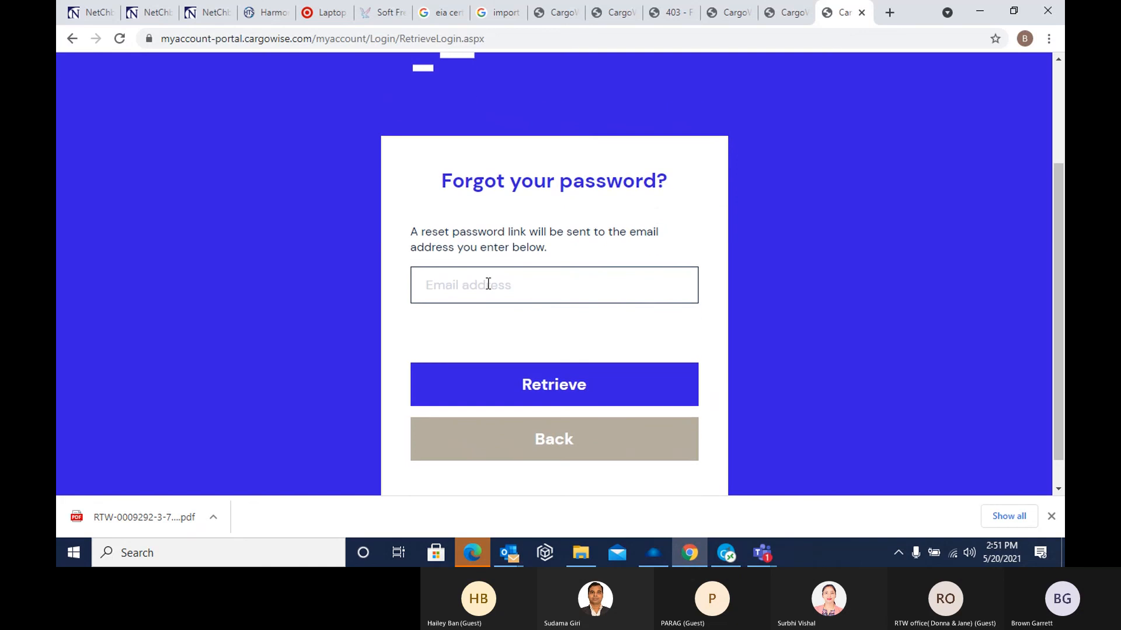
left_click(458, 286)
left_click(472, 315)
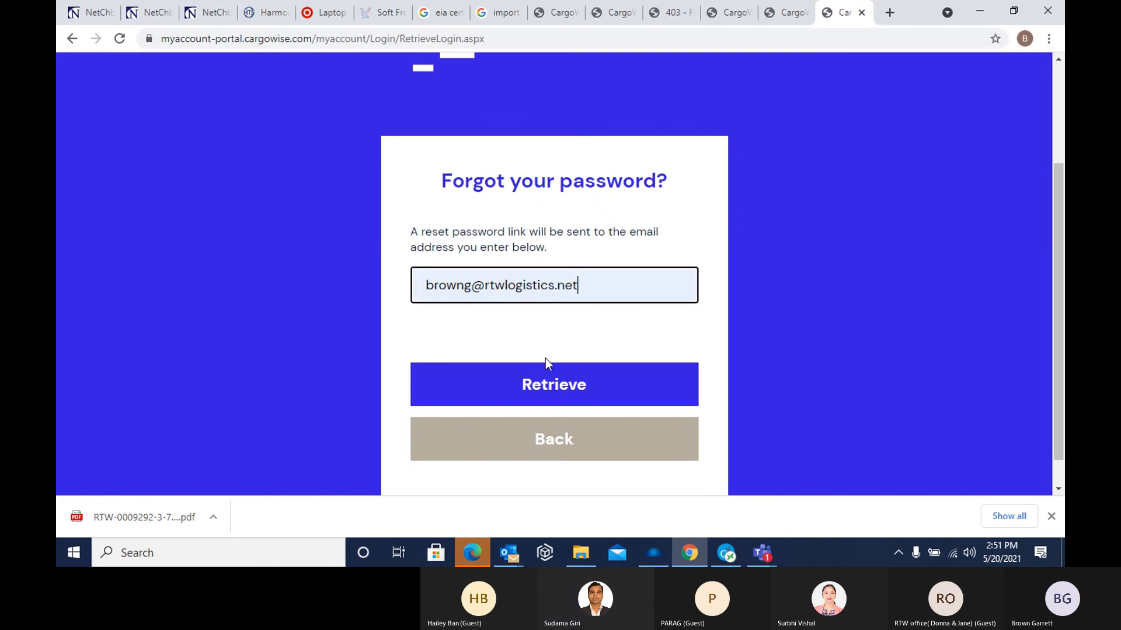
left_click(557, 387)
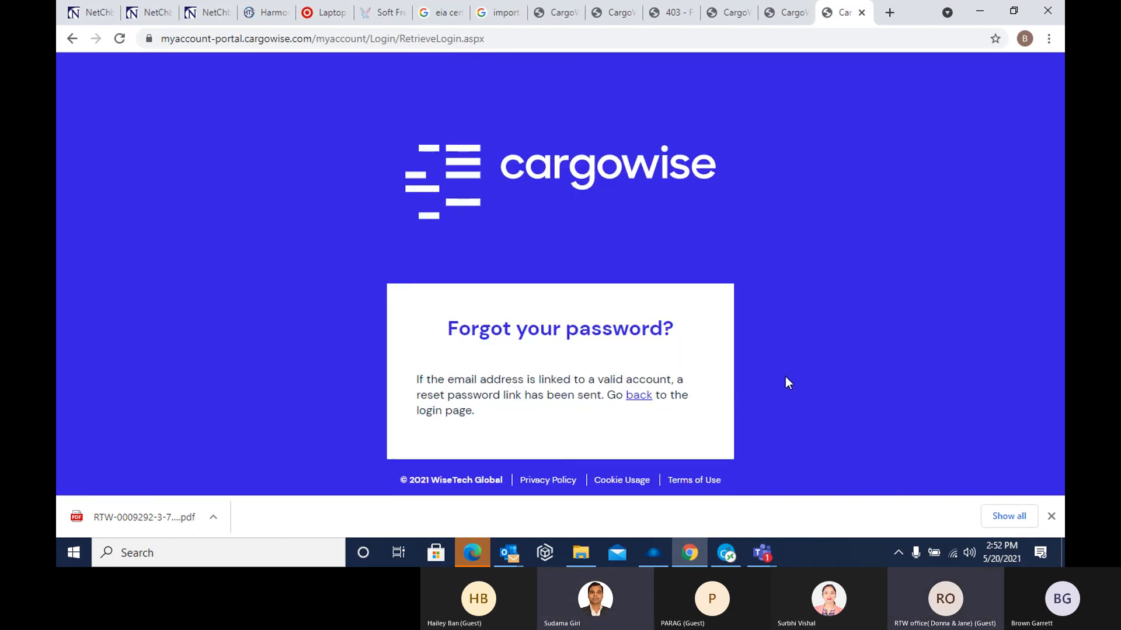
Switch to Outlook, open the new My Account Password Reset Request email and follow its Reset Password link
left_click(509, 553)
left_click(493, 497)
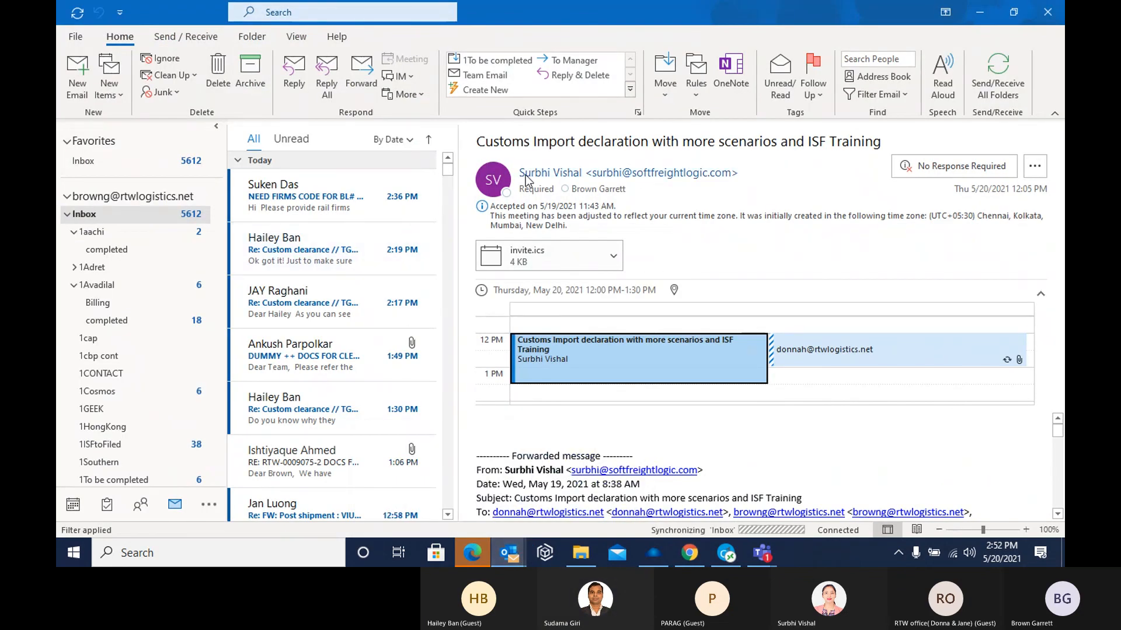
left_click(328, 201)
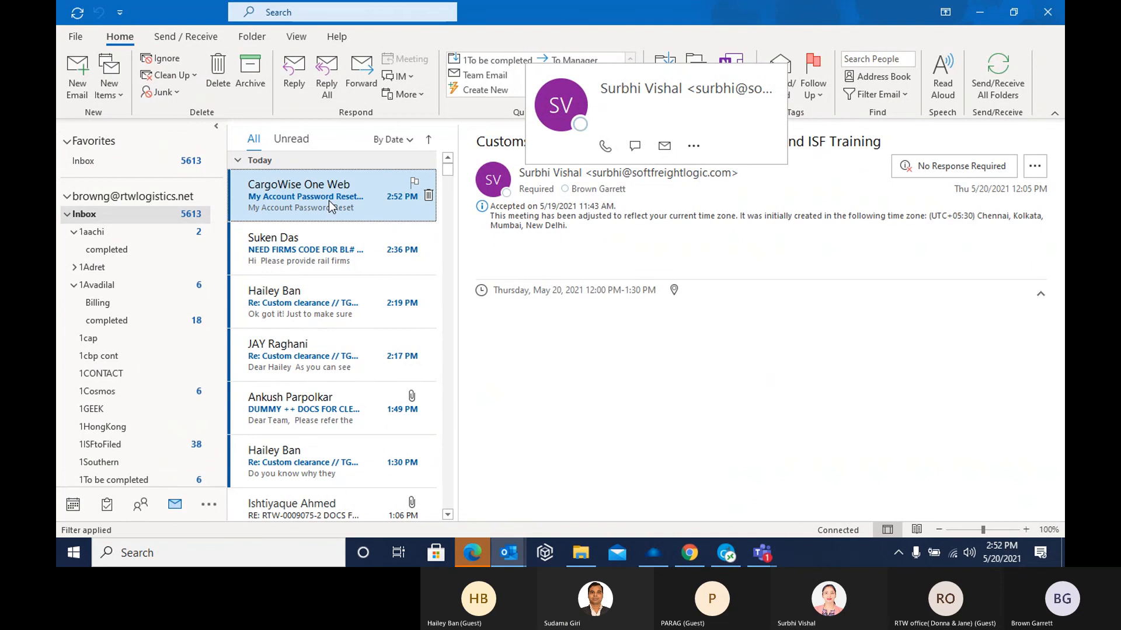
scroll(537, 344, "down", 2)
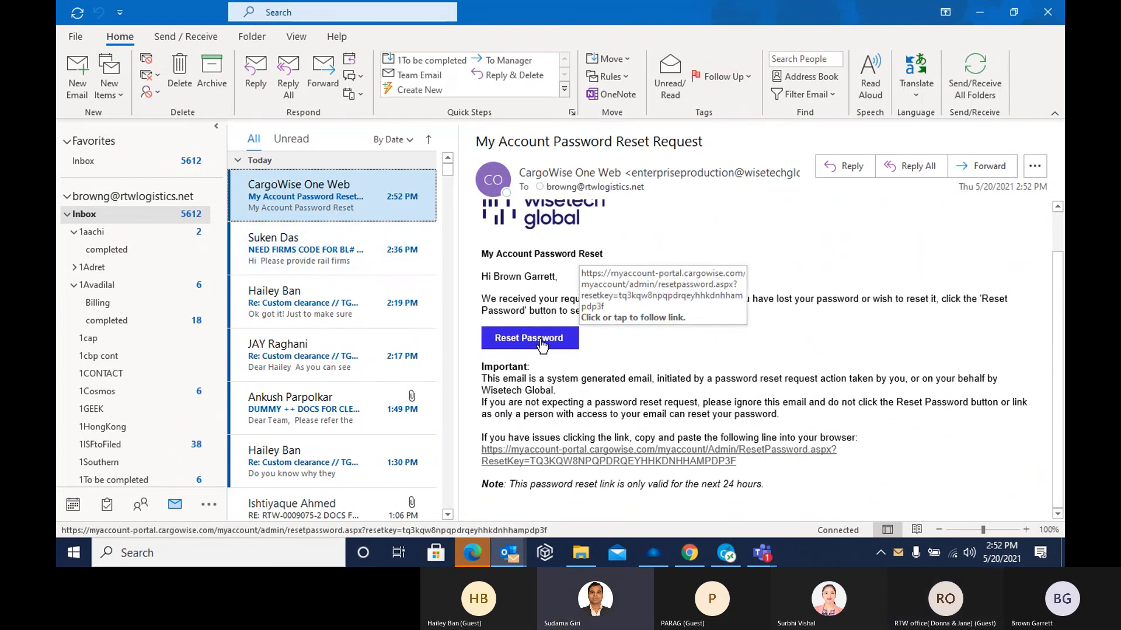
left_click(542, 344)
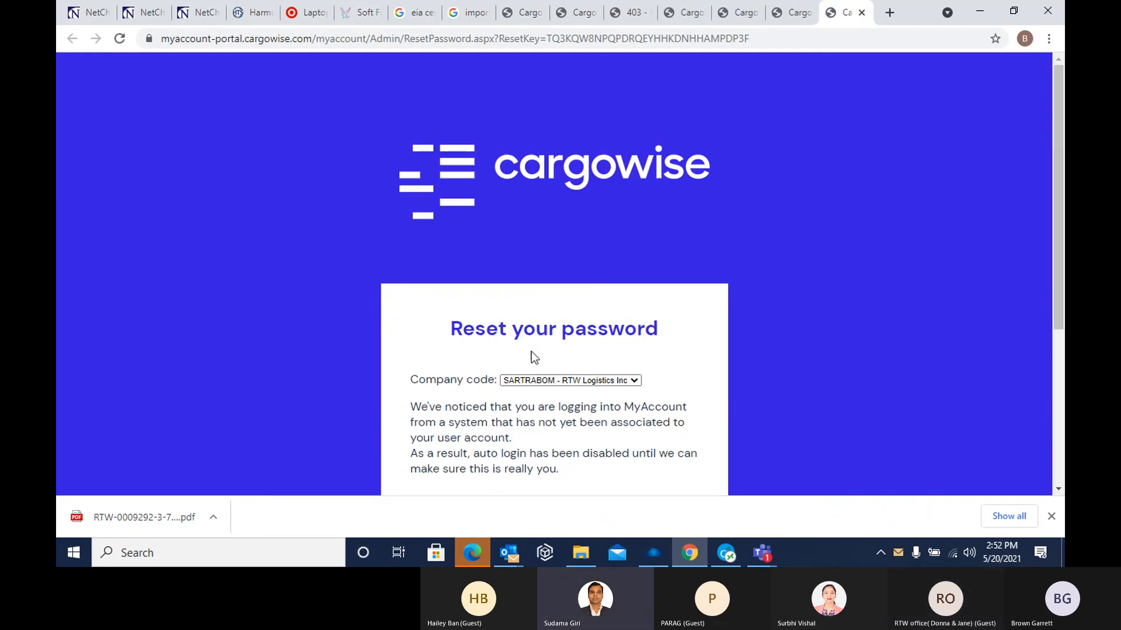
Enter the MyAccount password in the verification form on the Reset your password page
scroll(528, 356, "down", 3)
scroll(580, 337, "down", 2)
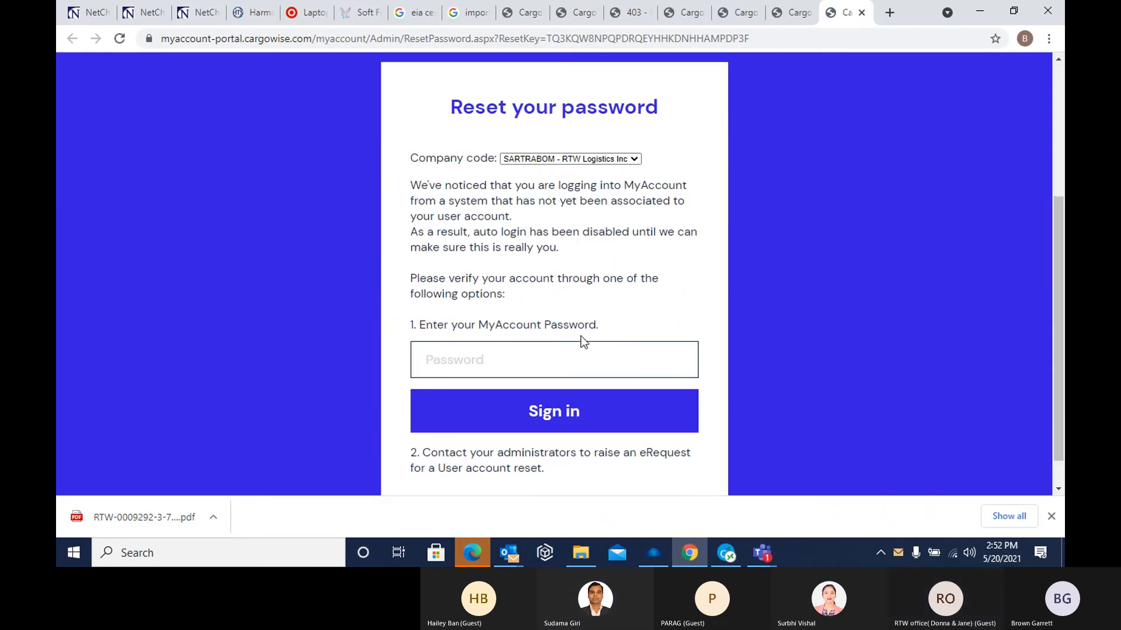
left_click(453, 323)
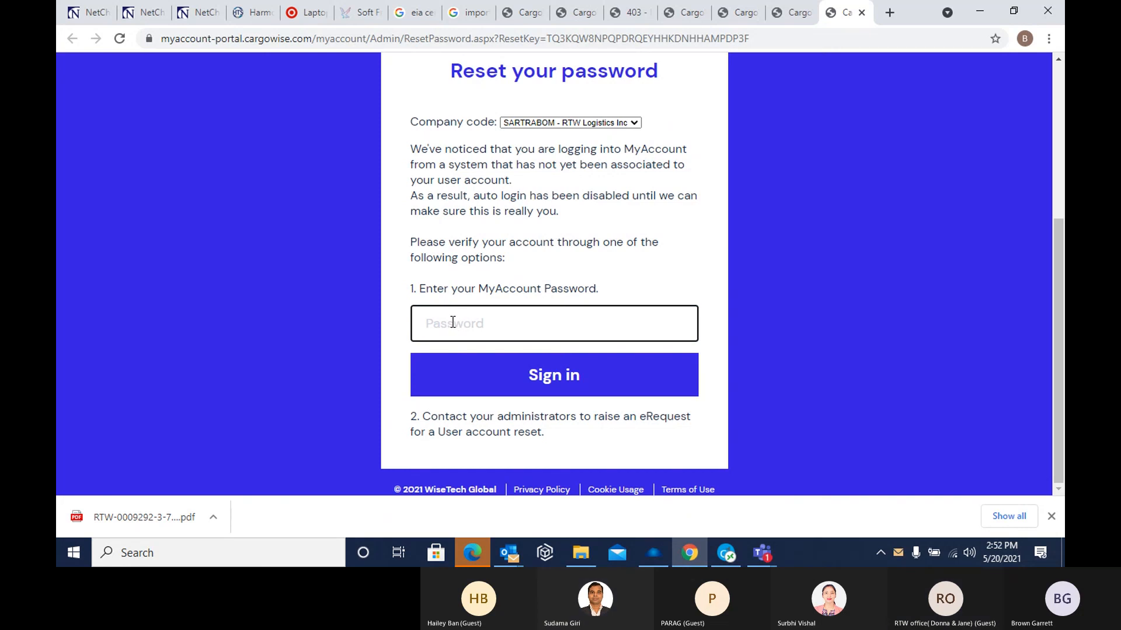
type("•")
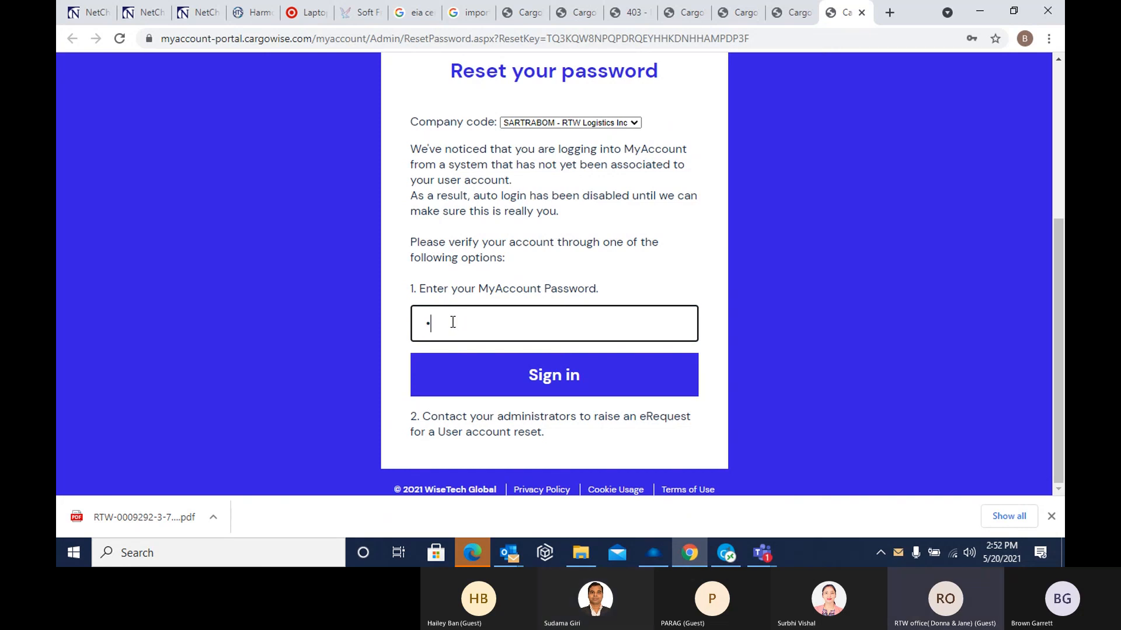
type("••••••••")
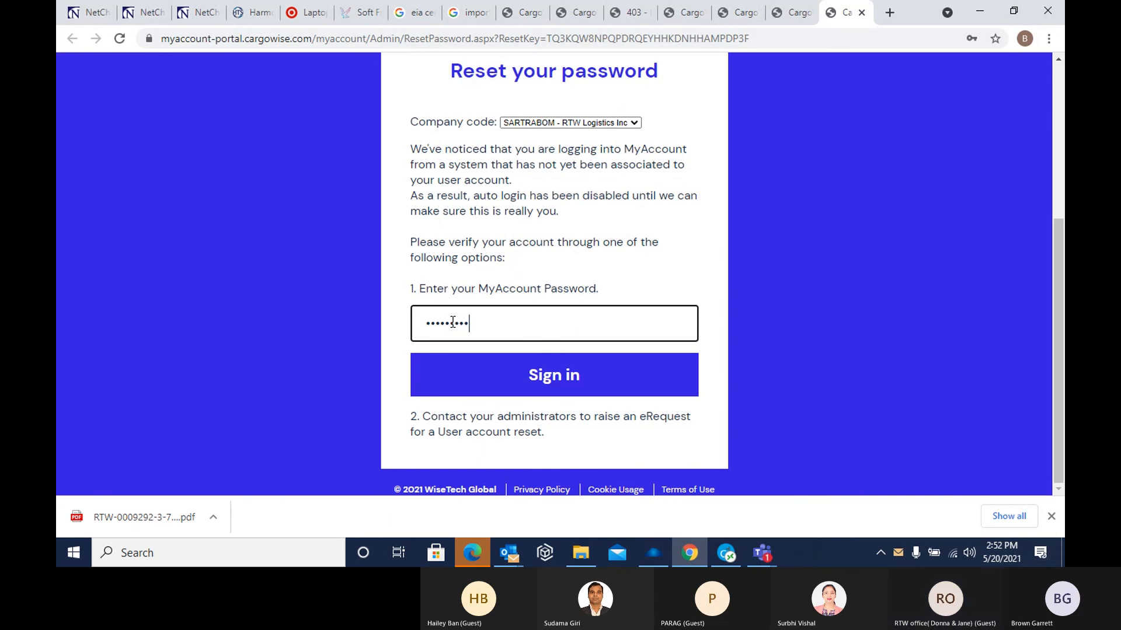
type("••")
Replace the entered MyAccount password with a retyped one and try to sign in
left_click_drag(482, 323, 344, 326)
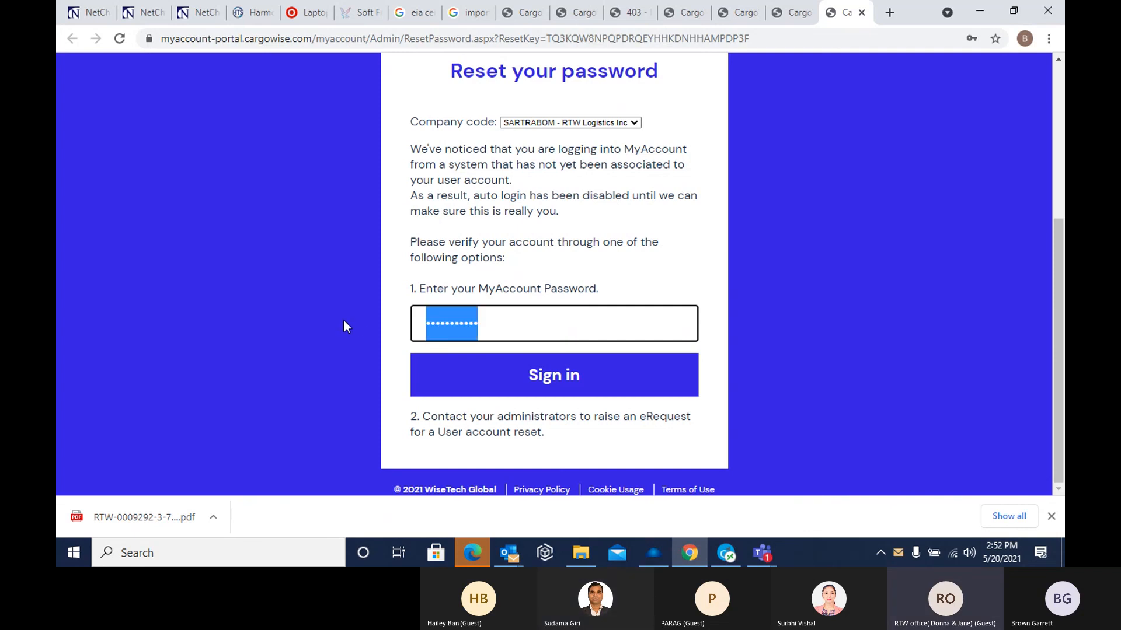
type("••")
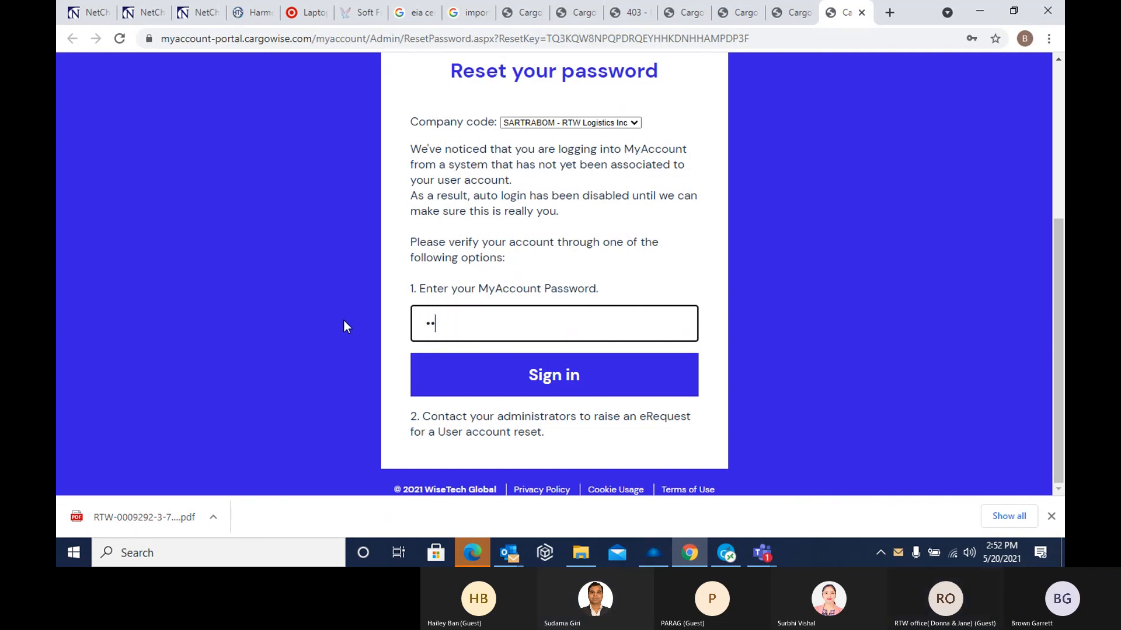
type("•••••••••")
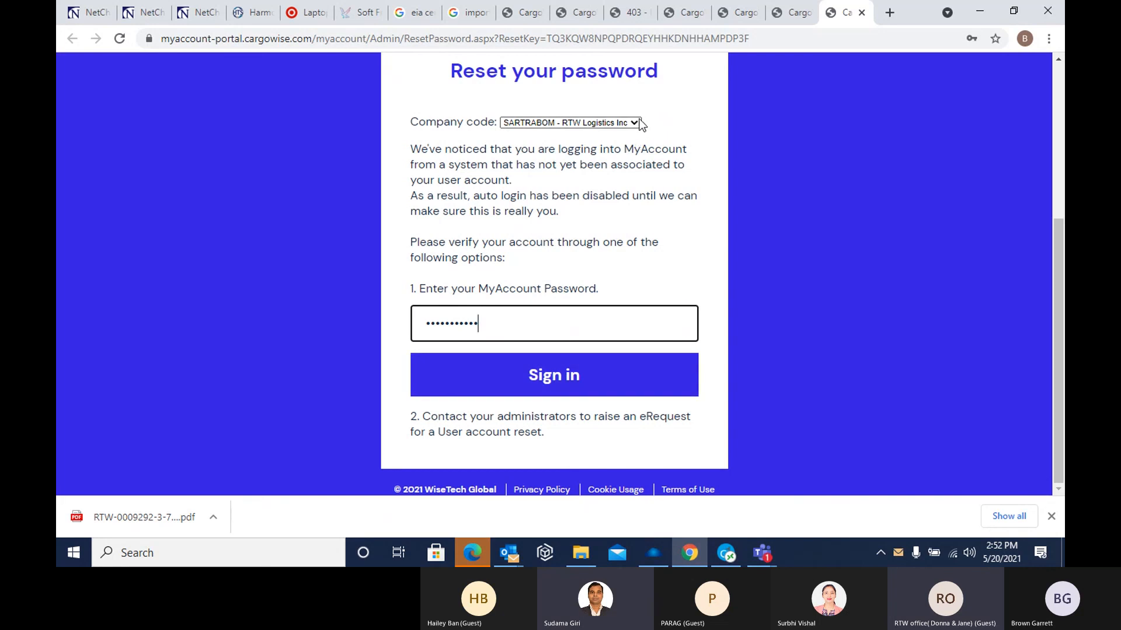
left_click(553, 380)
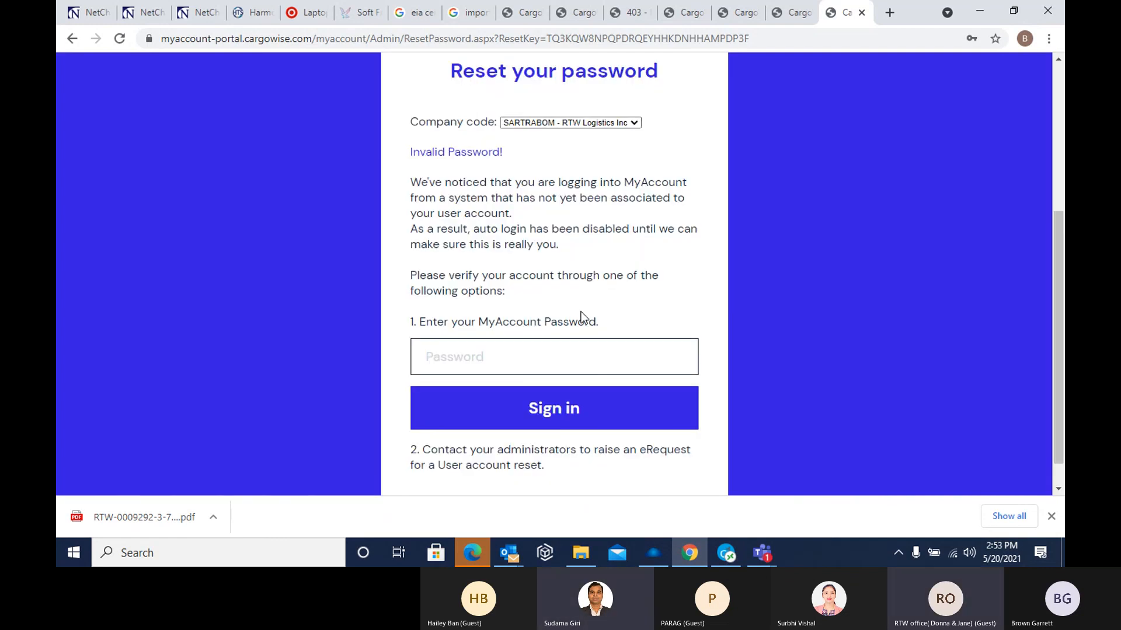
Re-enter the MyAccount password in the verification form and try to sign in
left_click(457, 358)
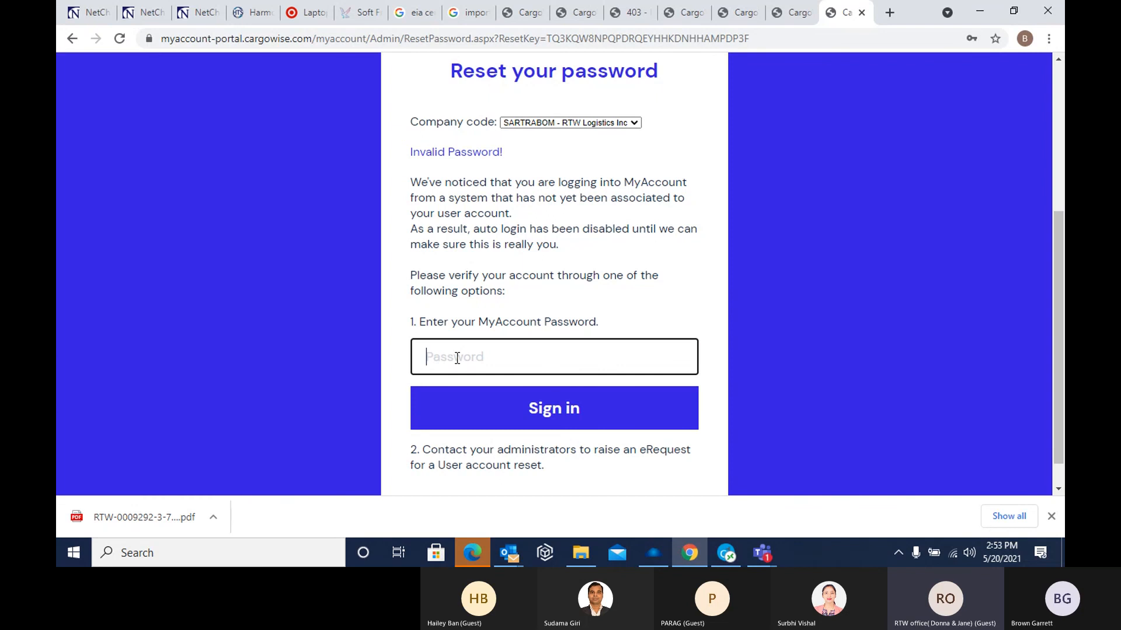
type("•••••••••")
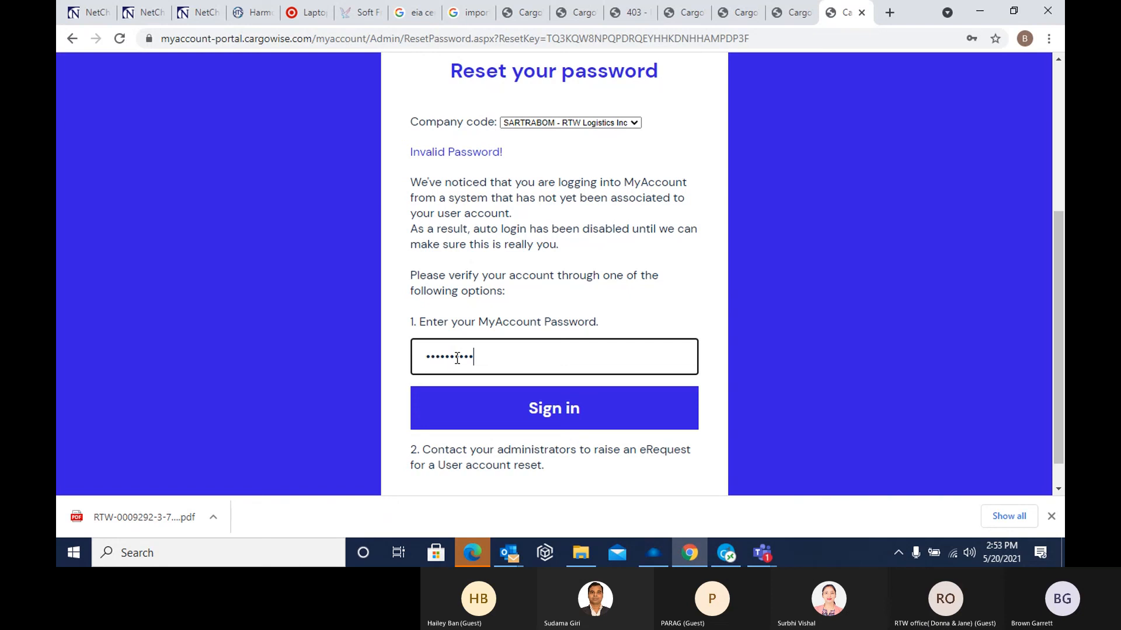
type("•")
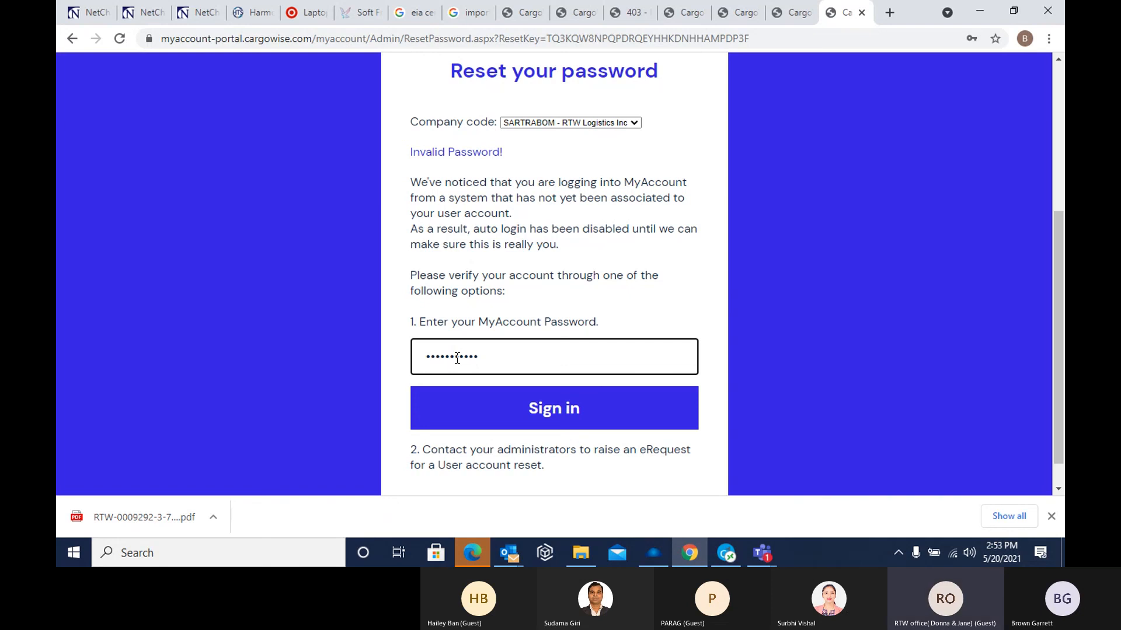
left_click(557, 410)
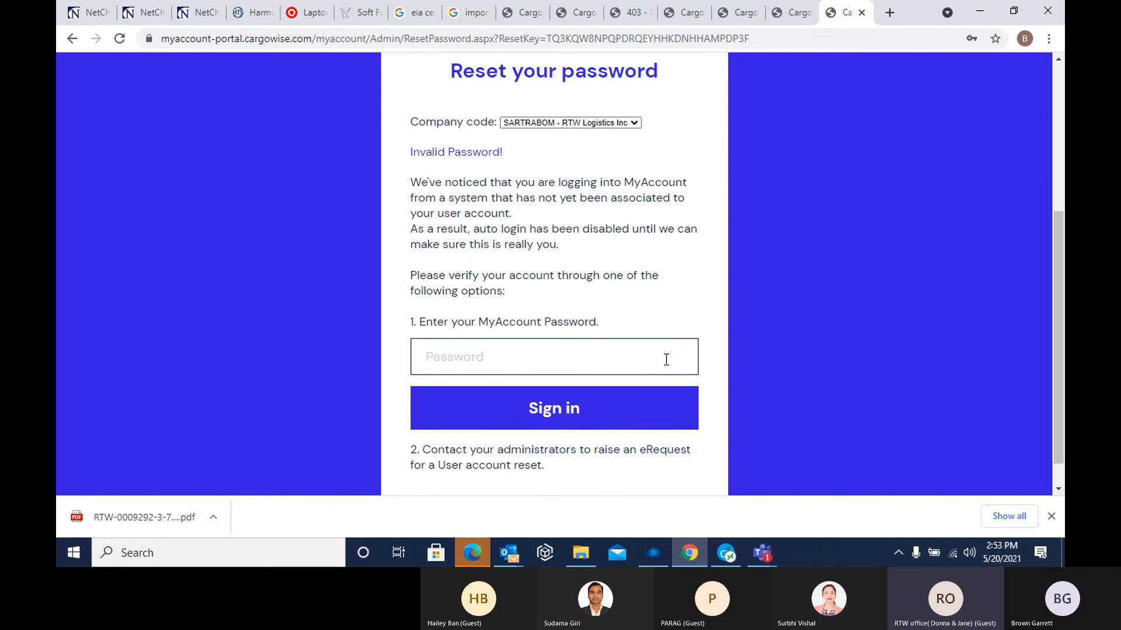
Reselect the RTW Logistics Inc company code on the Reset your password page
scroll(587, 312, "down", 1)
scroll(588, 311, "up", 2)
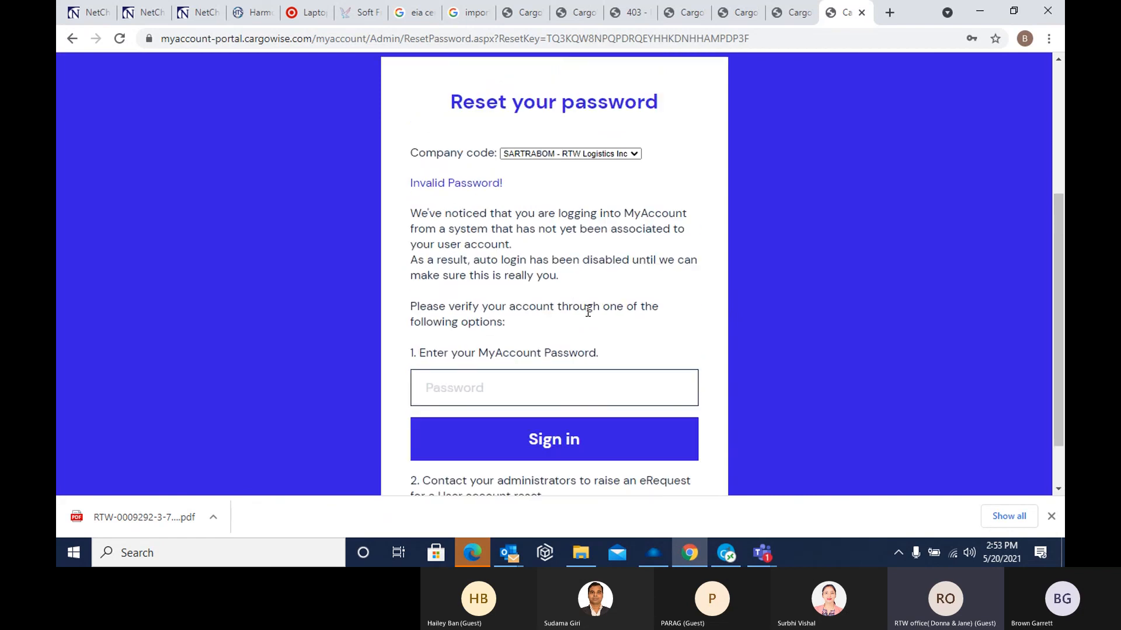
left_click(439, 397)
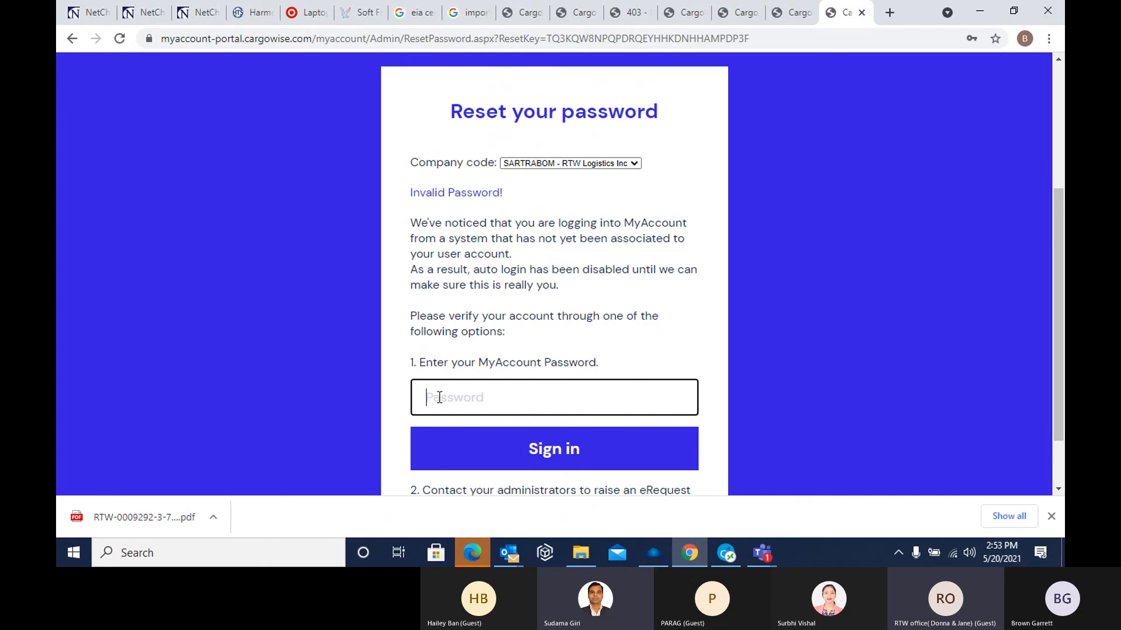
left_click(634, 164)
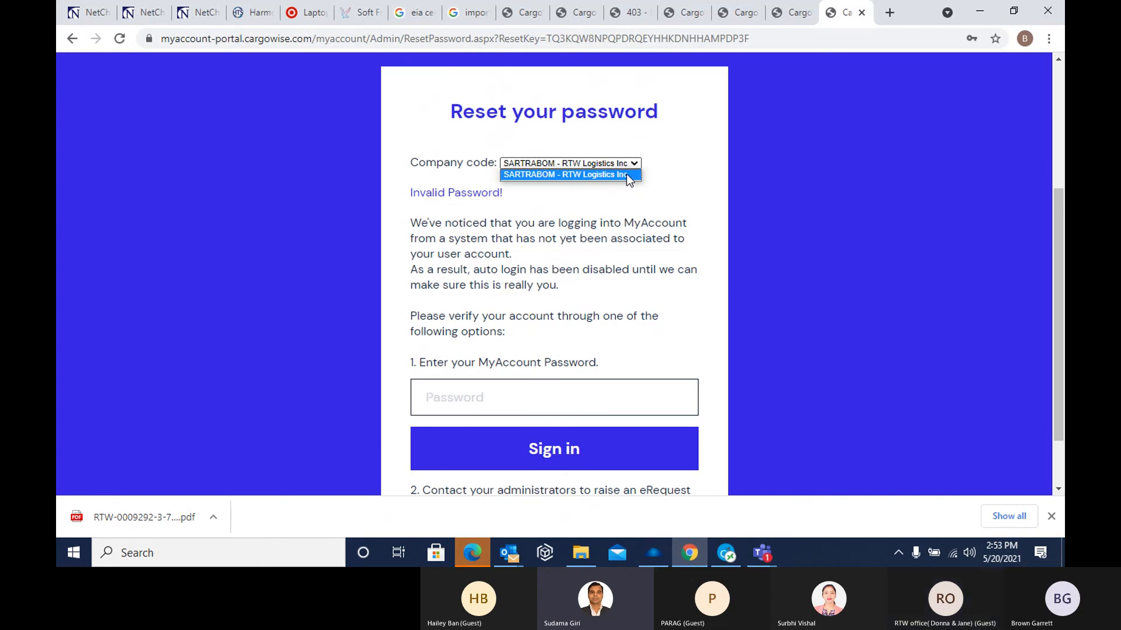
left_click(625, 174)
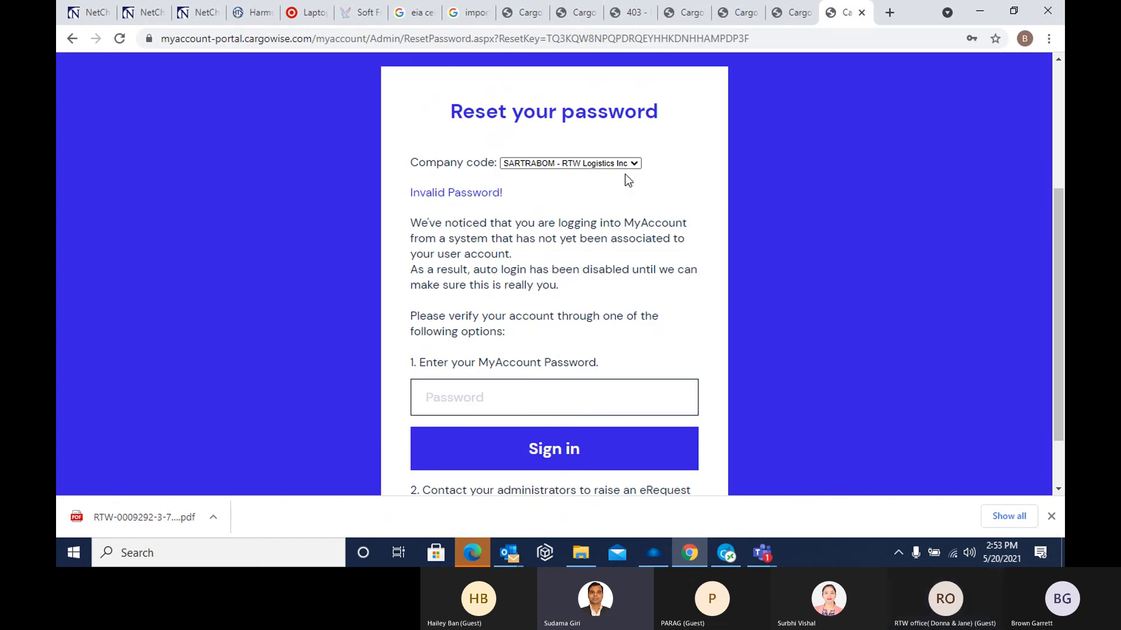
Enter the MyAccount password for the selected RTW Logistics Inc company and try to sign in again
left_click(434, 404)
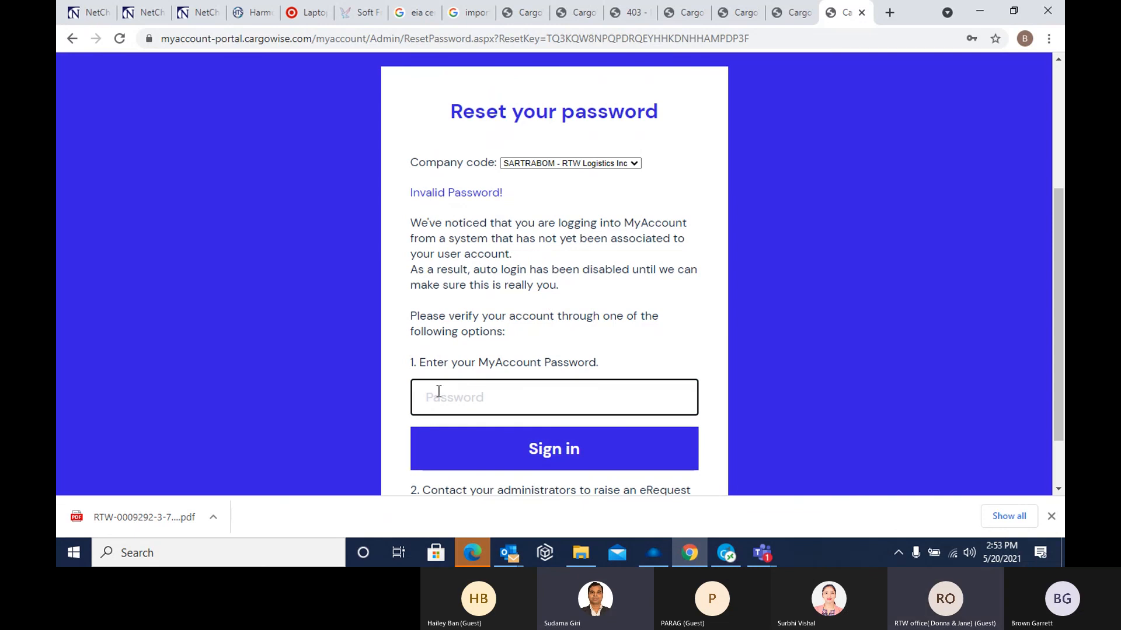
type("••")
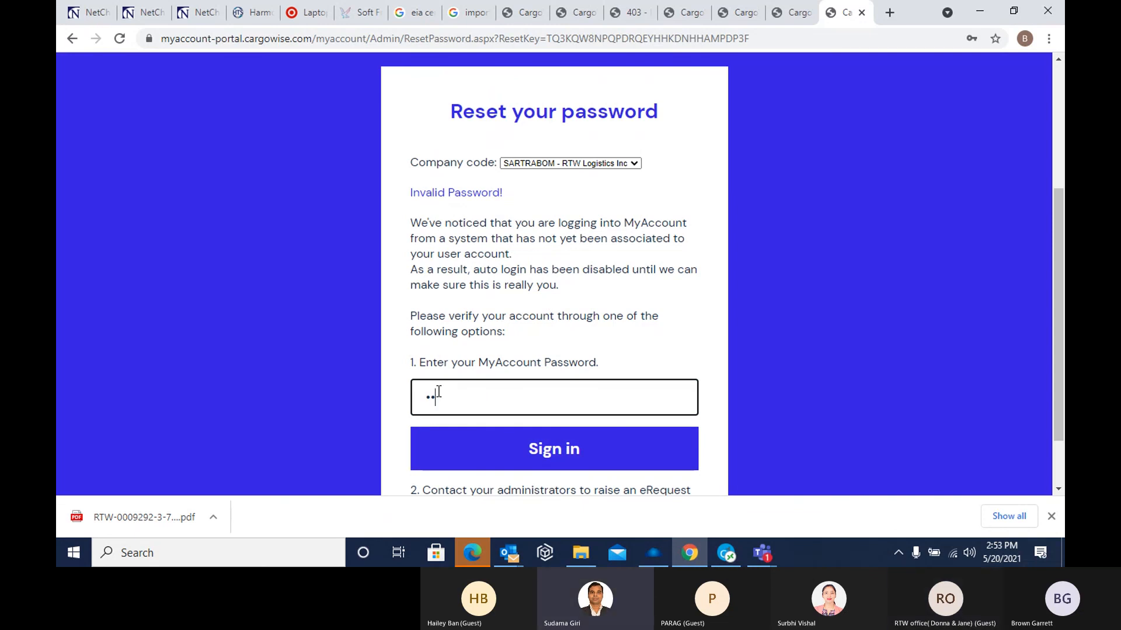
type("••••")
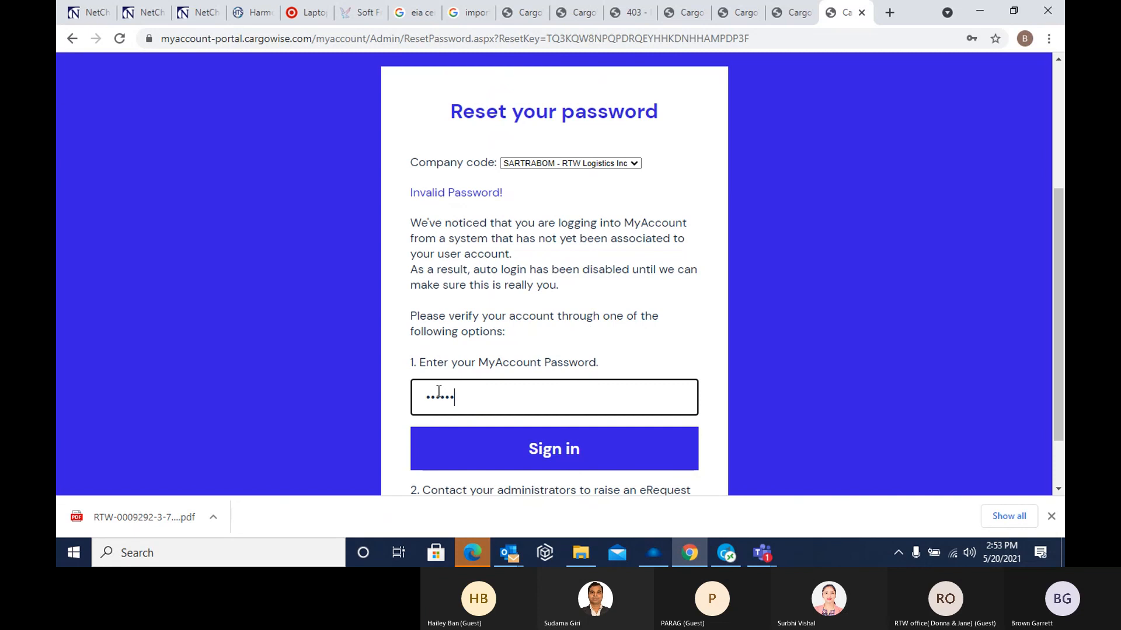
type("••")
left_click(566, 455)
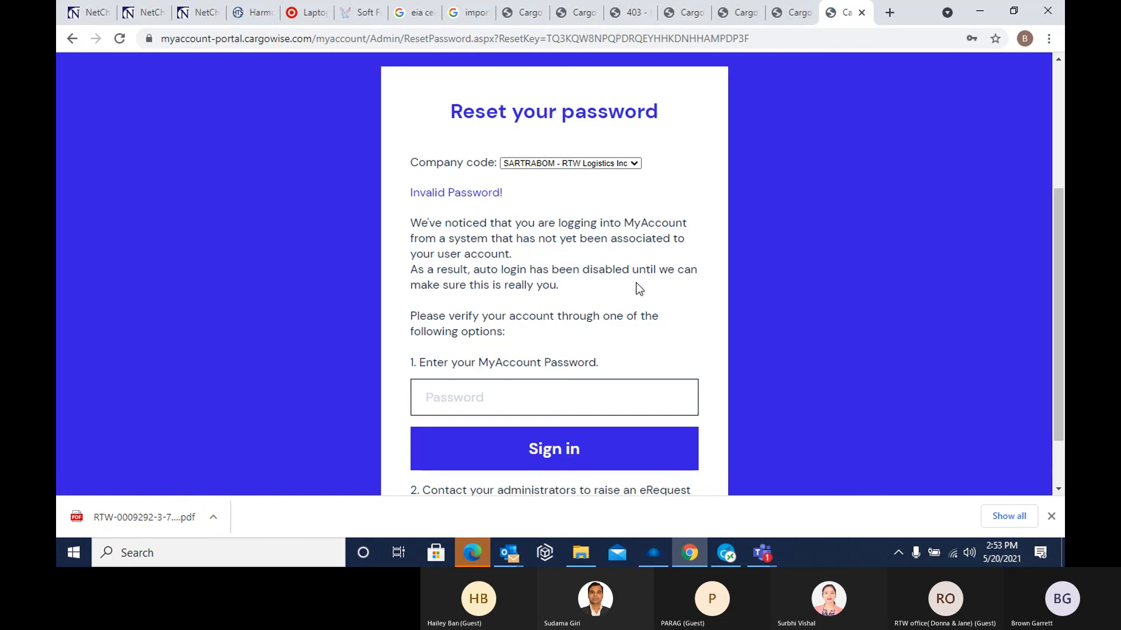
scroll(629, 282, "down", 2)
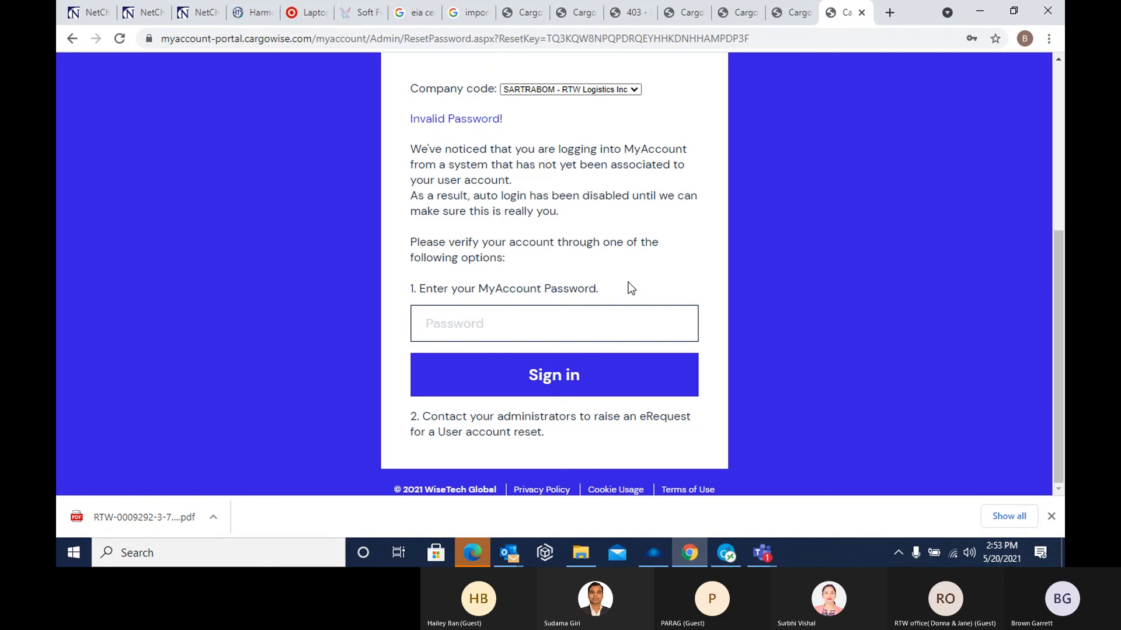
scroll(628, 282, "up", 2)
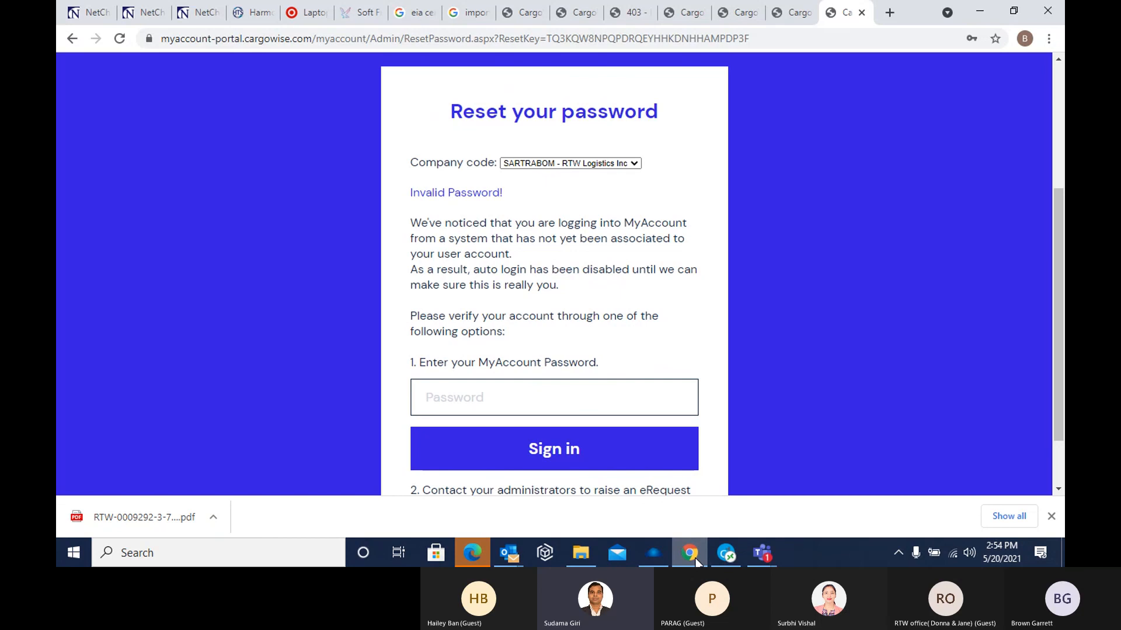
mouse_move(695, 559)
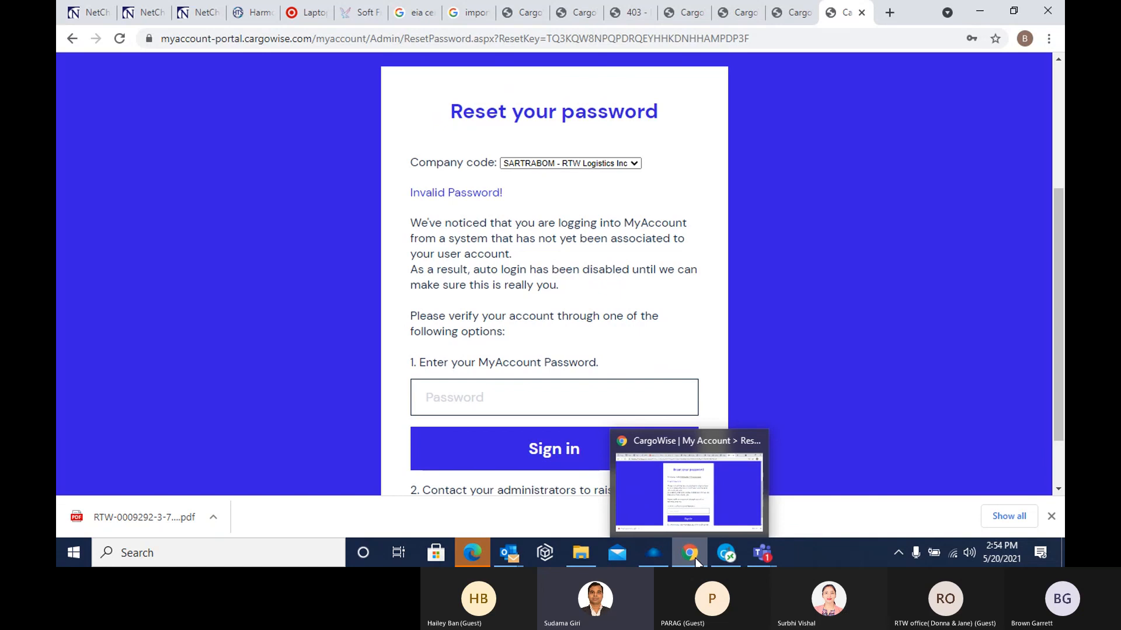
left_click(689, 554)
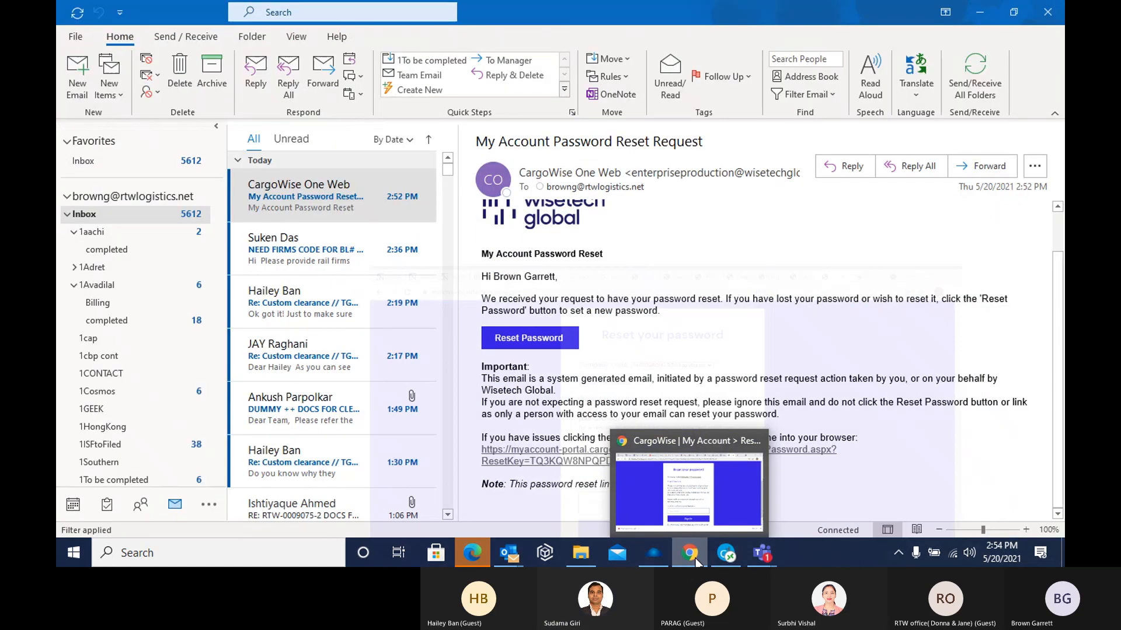
left_click(689, 553)
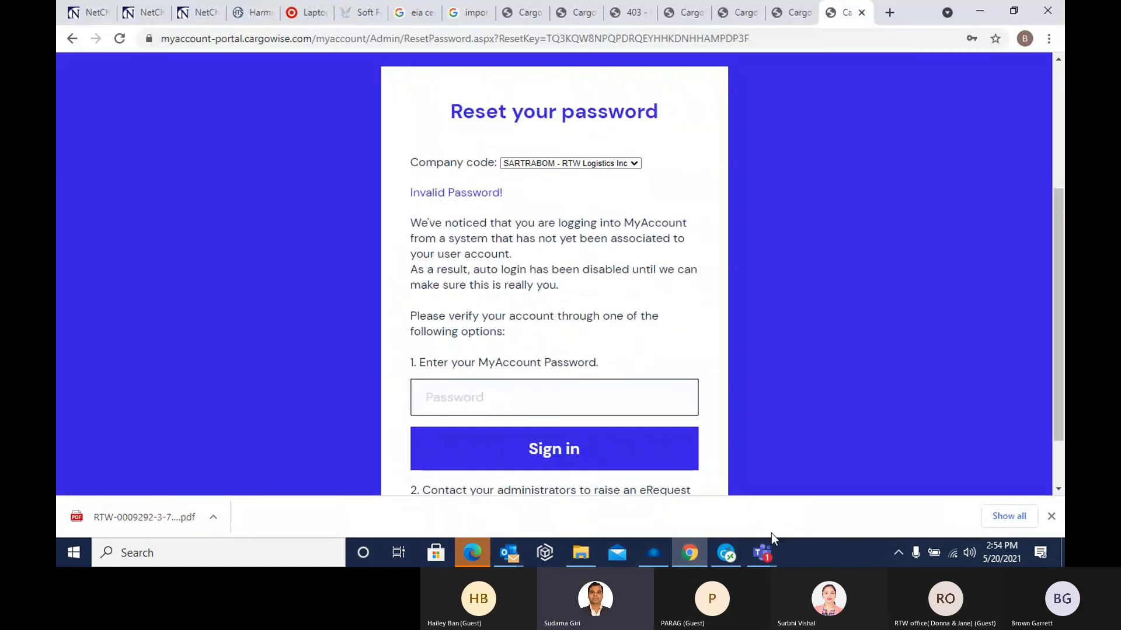
Switch to the Customs Import declaration training meeting in Microsoft Teams and stop sharing the screen
mouse_move(758, 555)
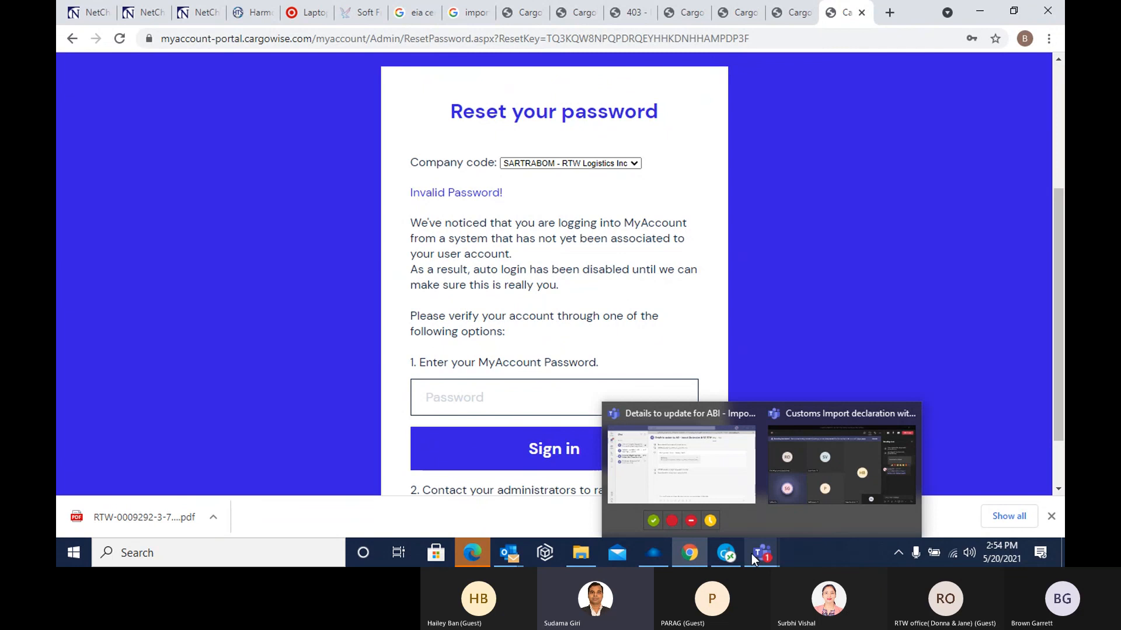
left_click(801, 415)
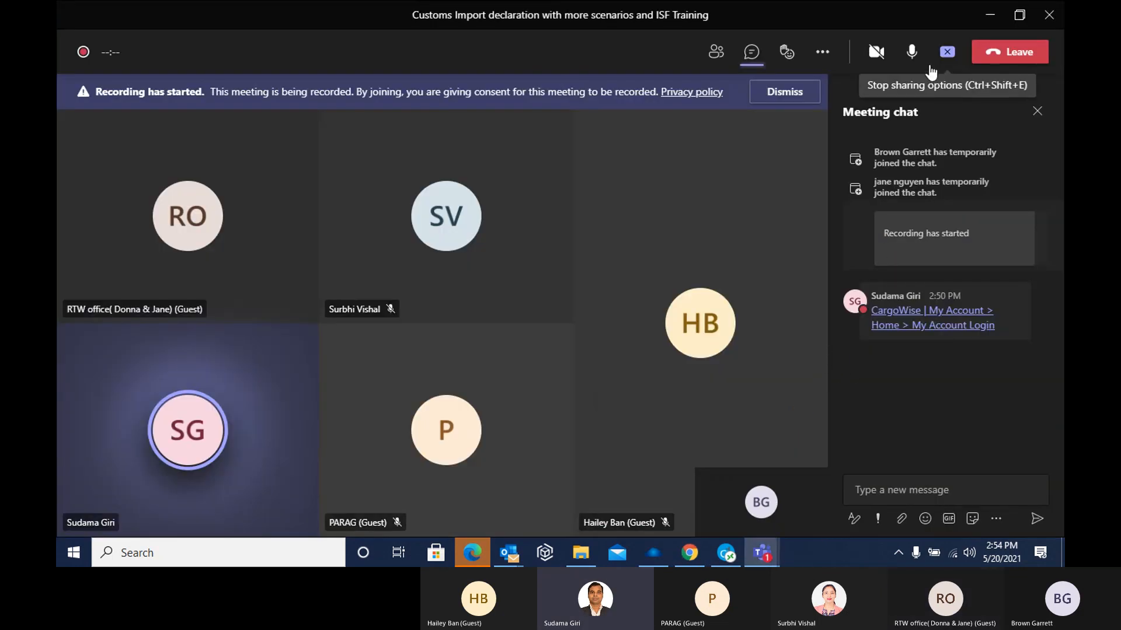
left_click(913, 58)
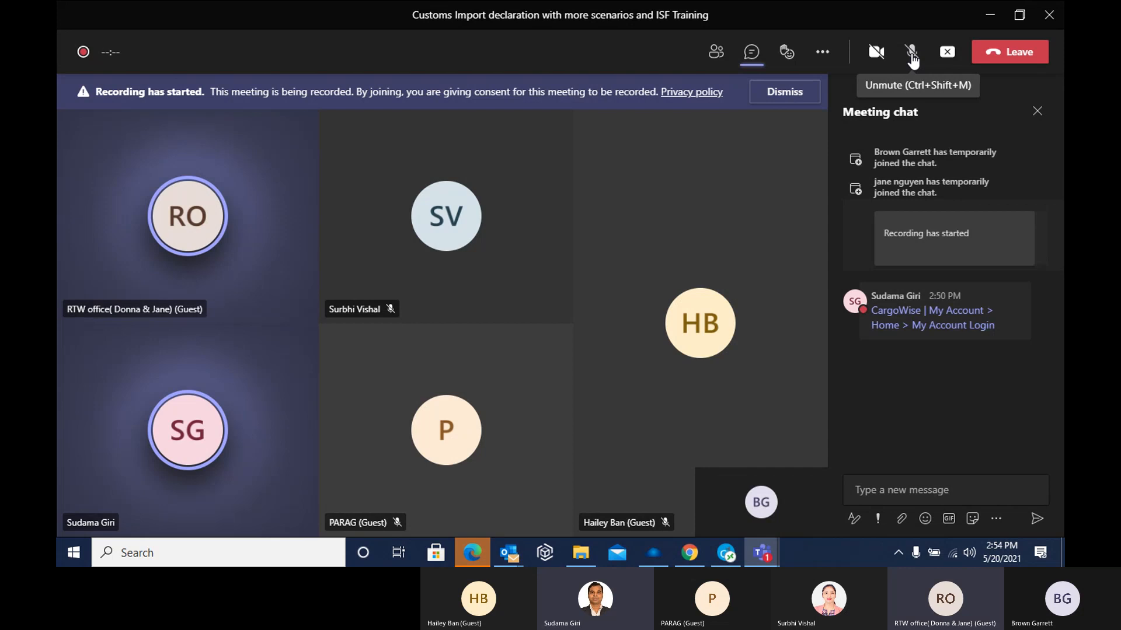
left_click(913, 58)
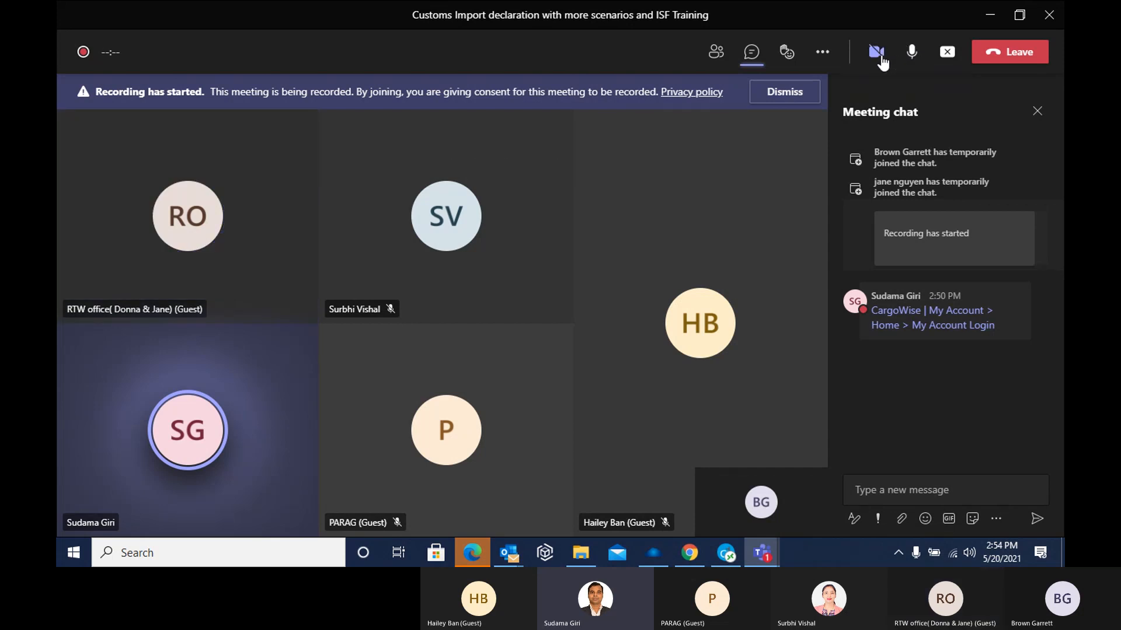
left_click(949, 54)
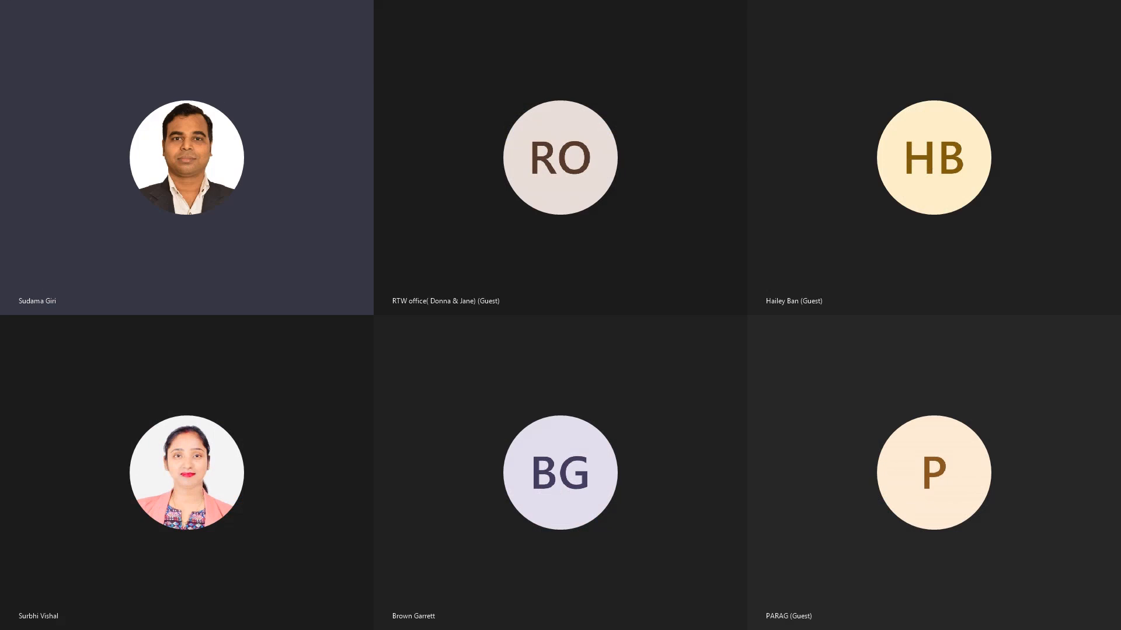